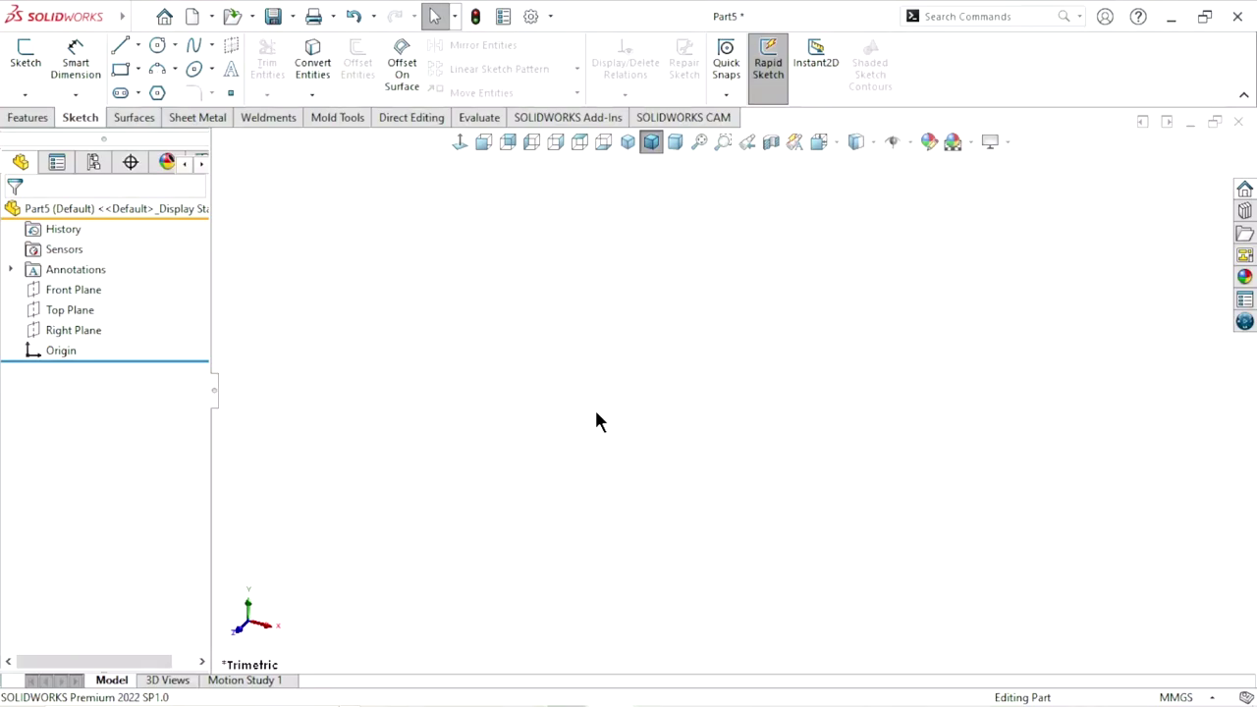
- Minimize SOLIDWORKS to bring the cover.pdf reference drawing into view
click(1171, 21)
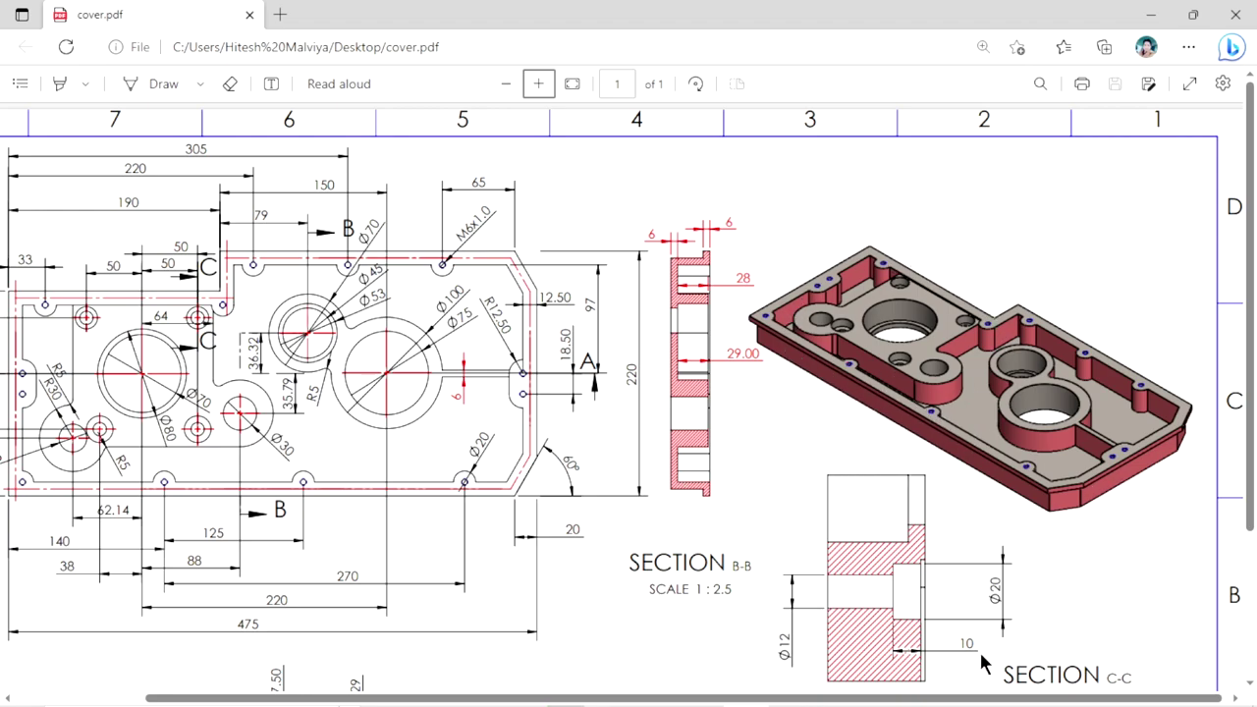
- Pan and scroll around cover.pdf to read the plan dimensions and sections B-B and C-C
drag(883, 698, 754, 698)
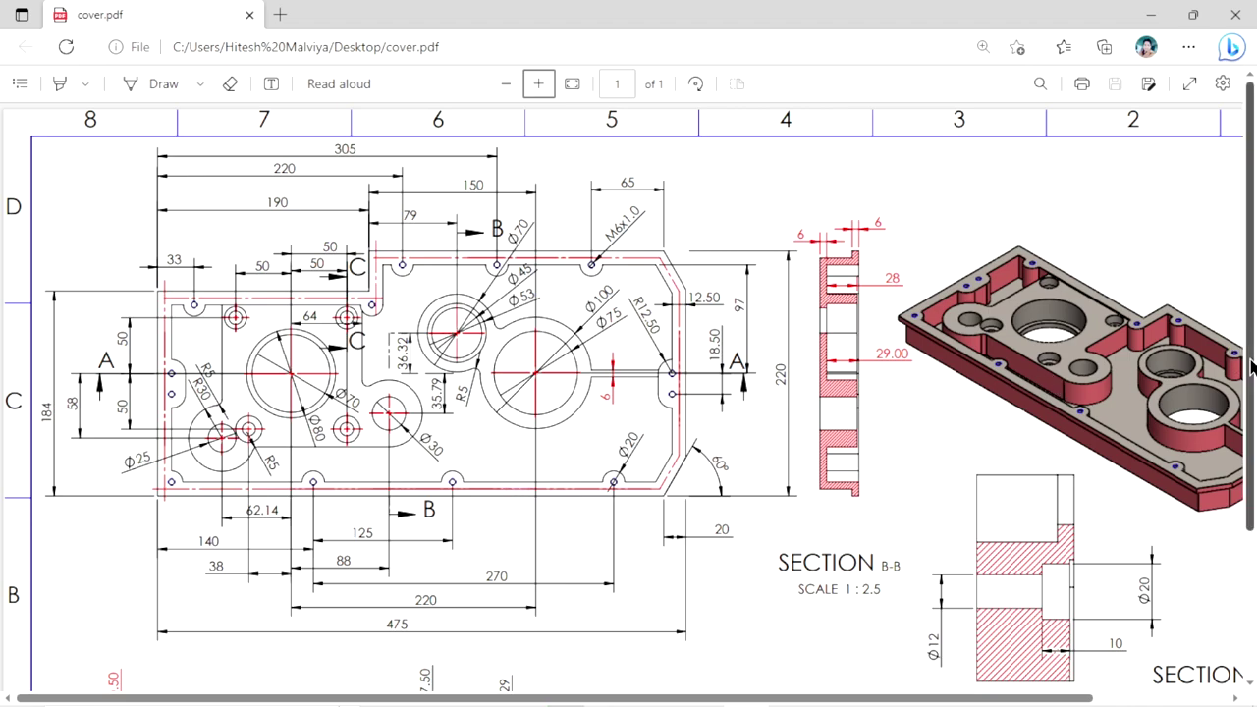
drag(1250, 367, 1250, 496)
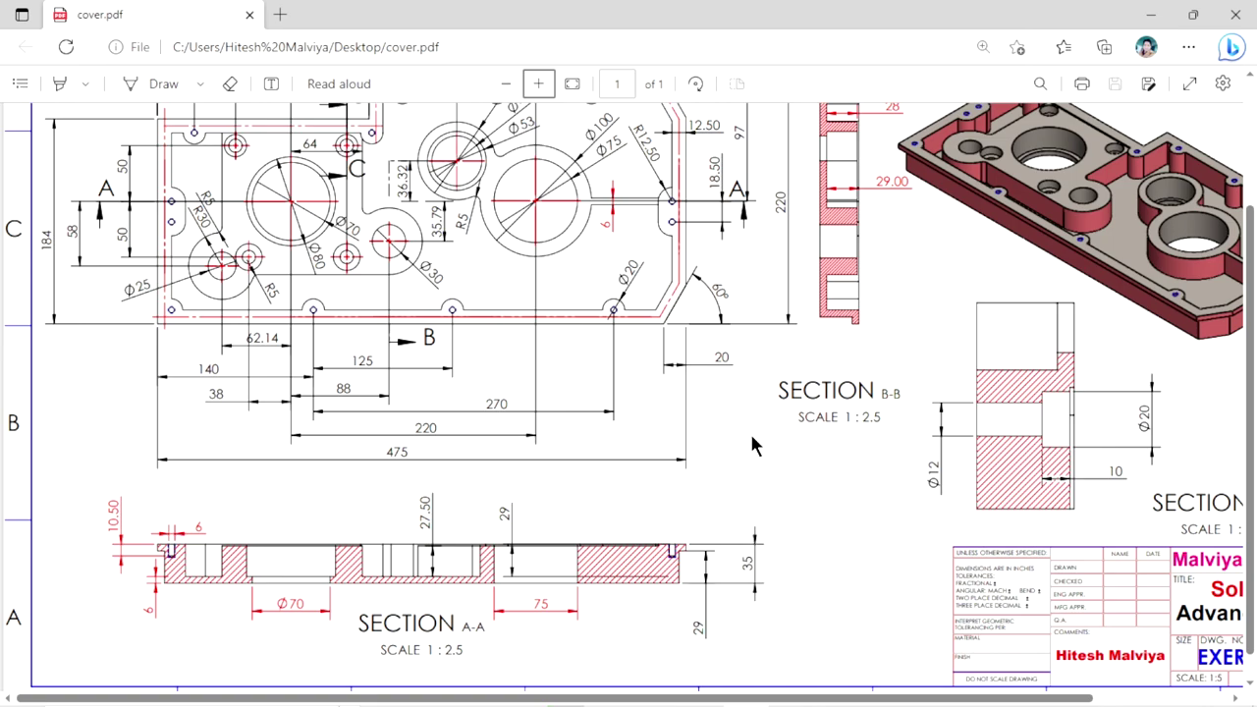
scroll(750, 440, up, 2)
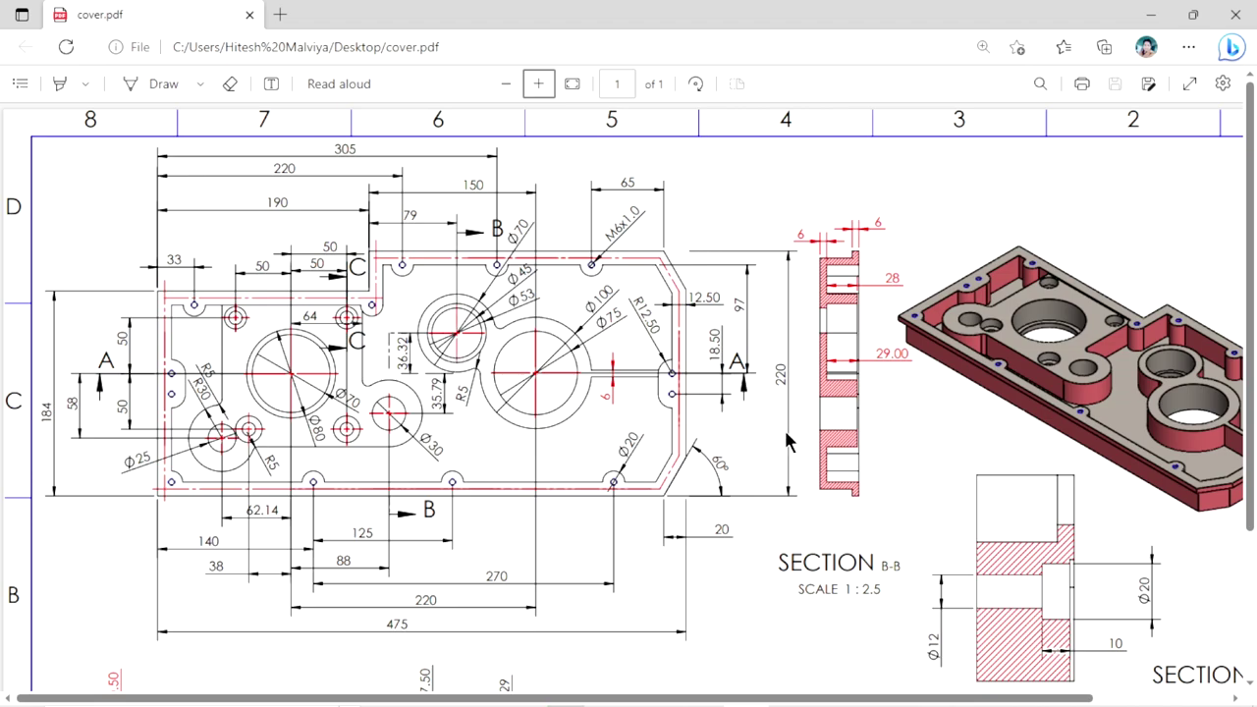
scroll(875, 459, down, 1)
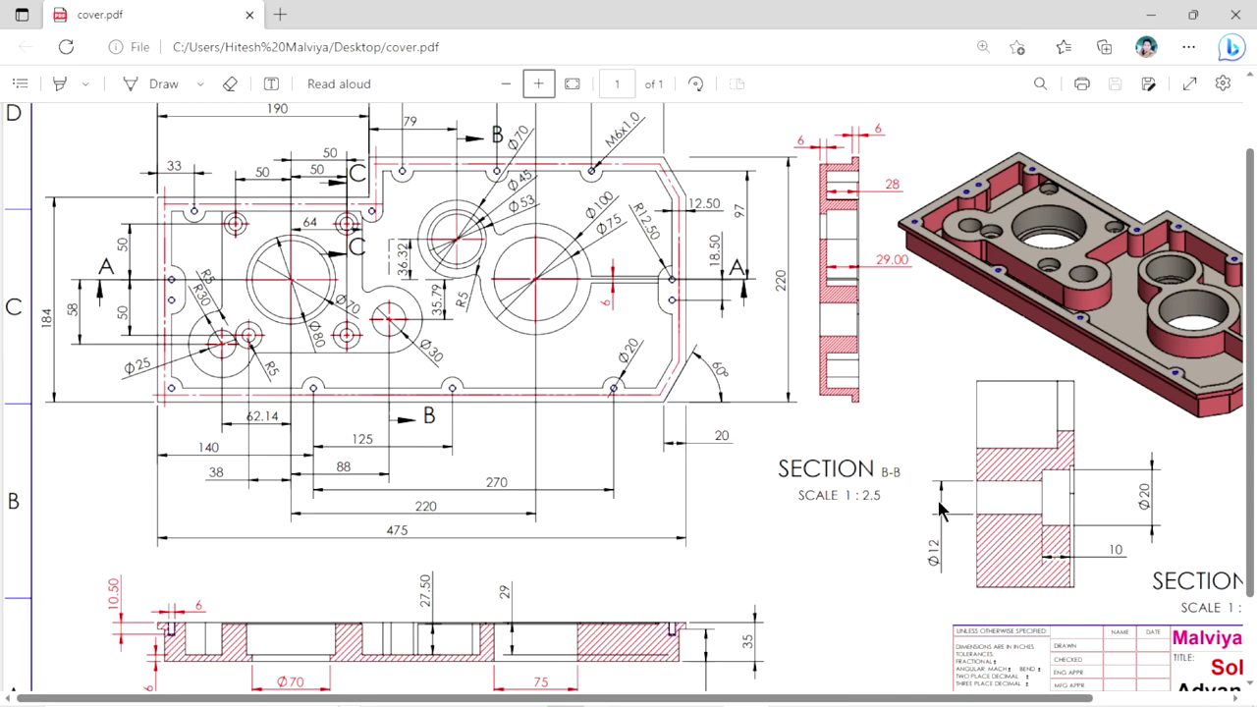
scroll(766, 413, up, 2)
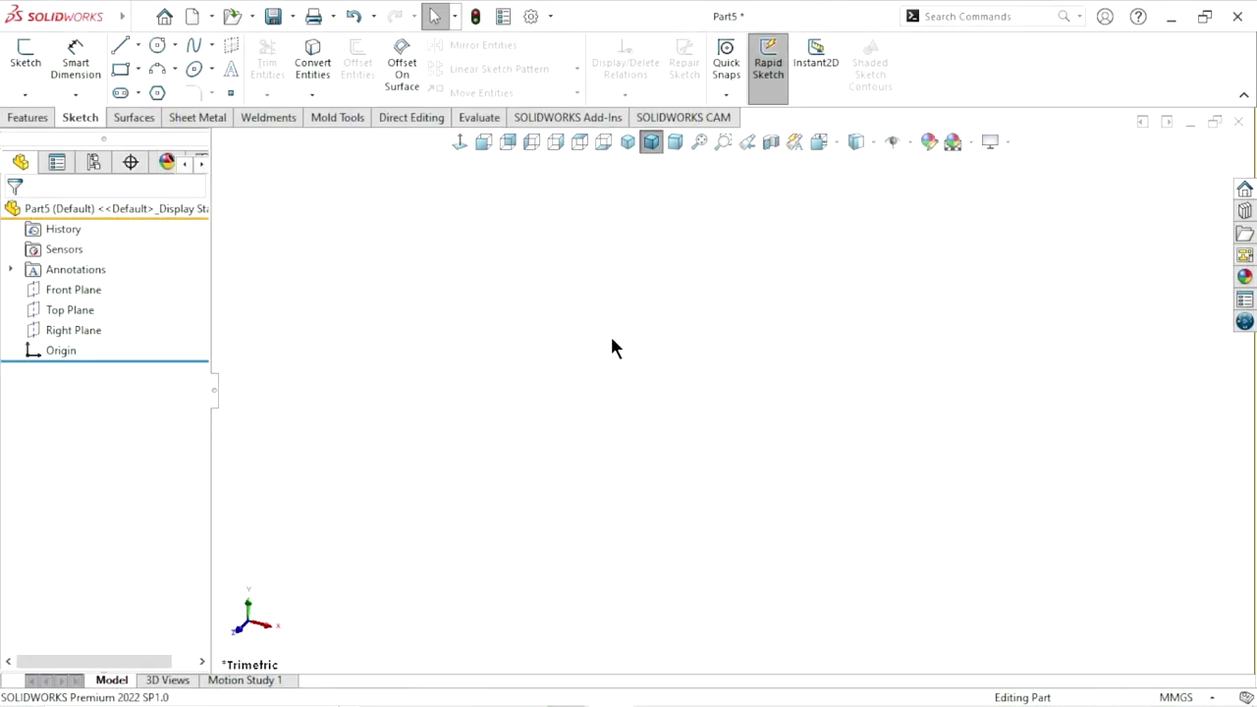
- Start a sketch on the Top Plane and draw a corner rectangle
click(57, 310)
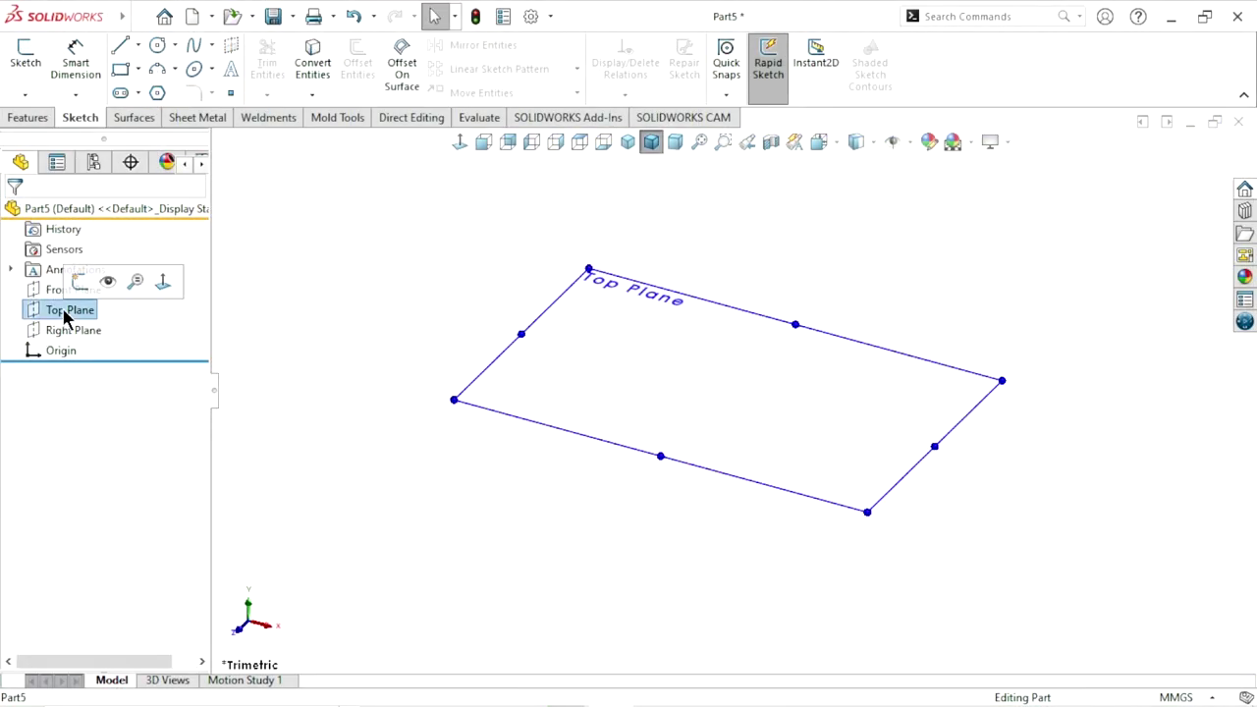
click(79, 283)
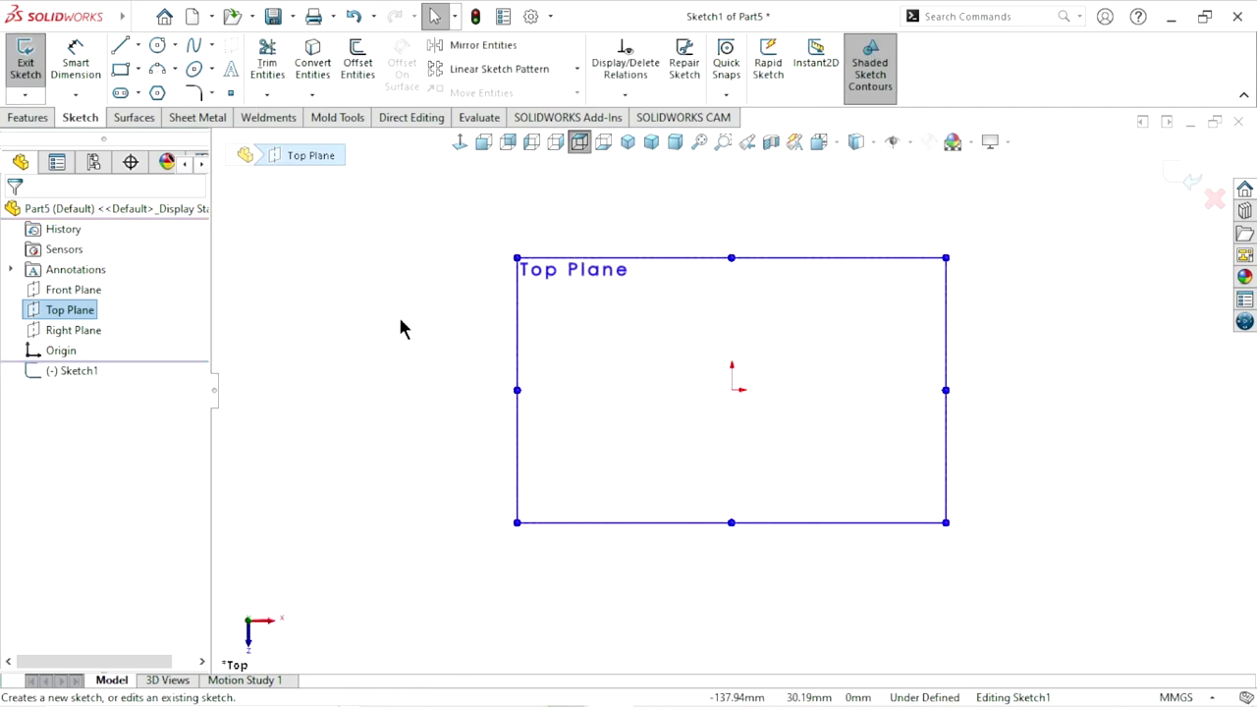
click(123, 75)
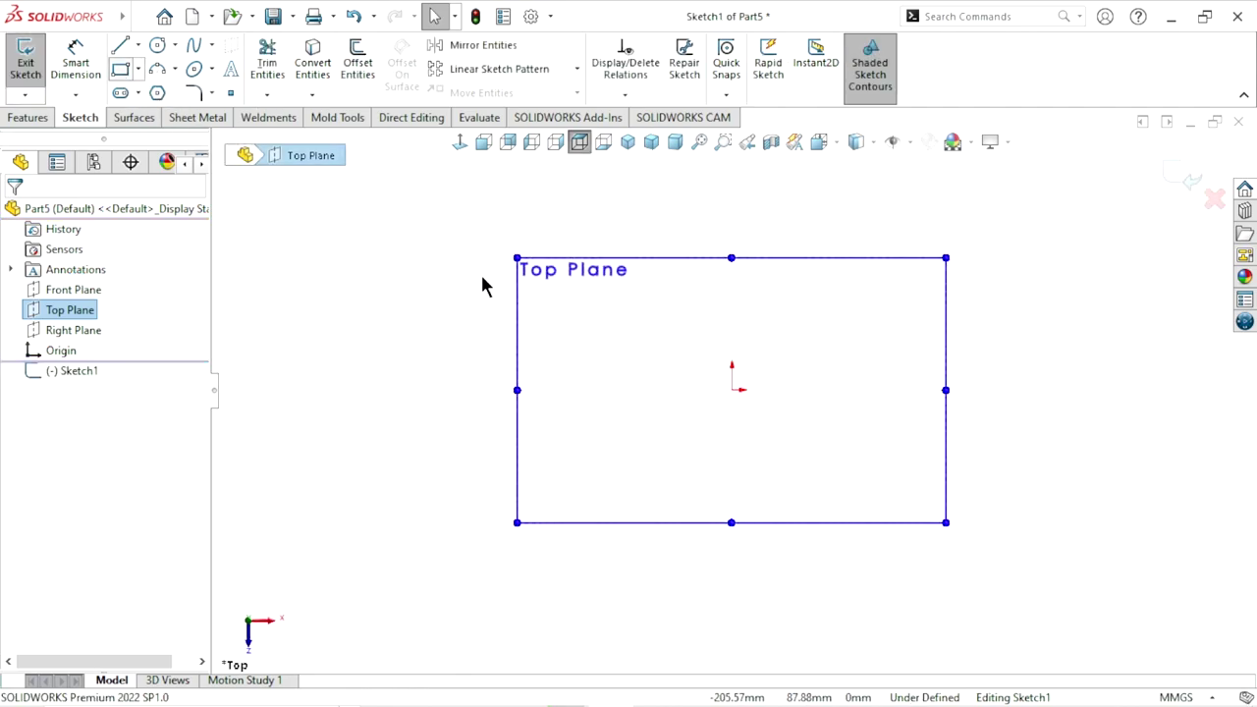
click(489, 264)
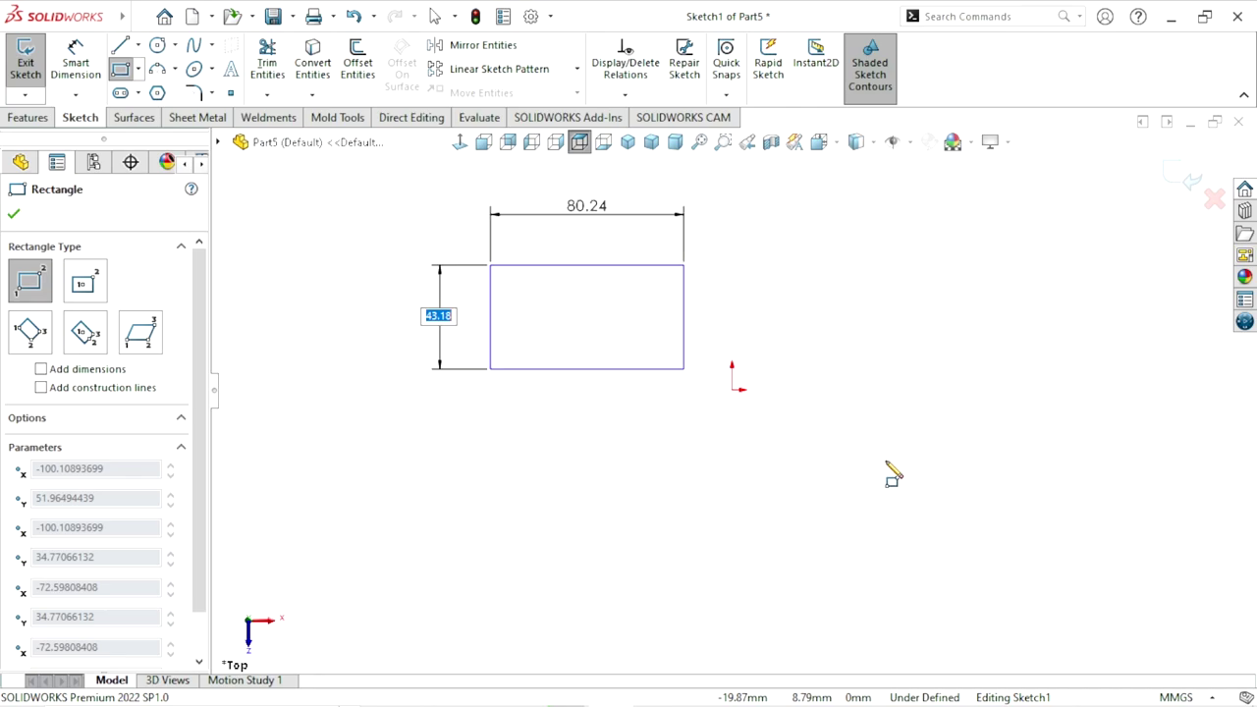
click(958, 504)
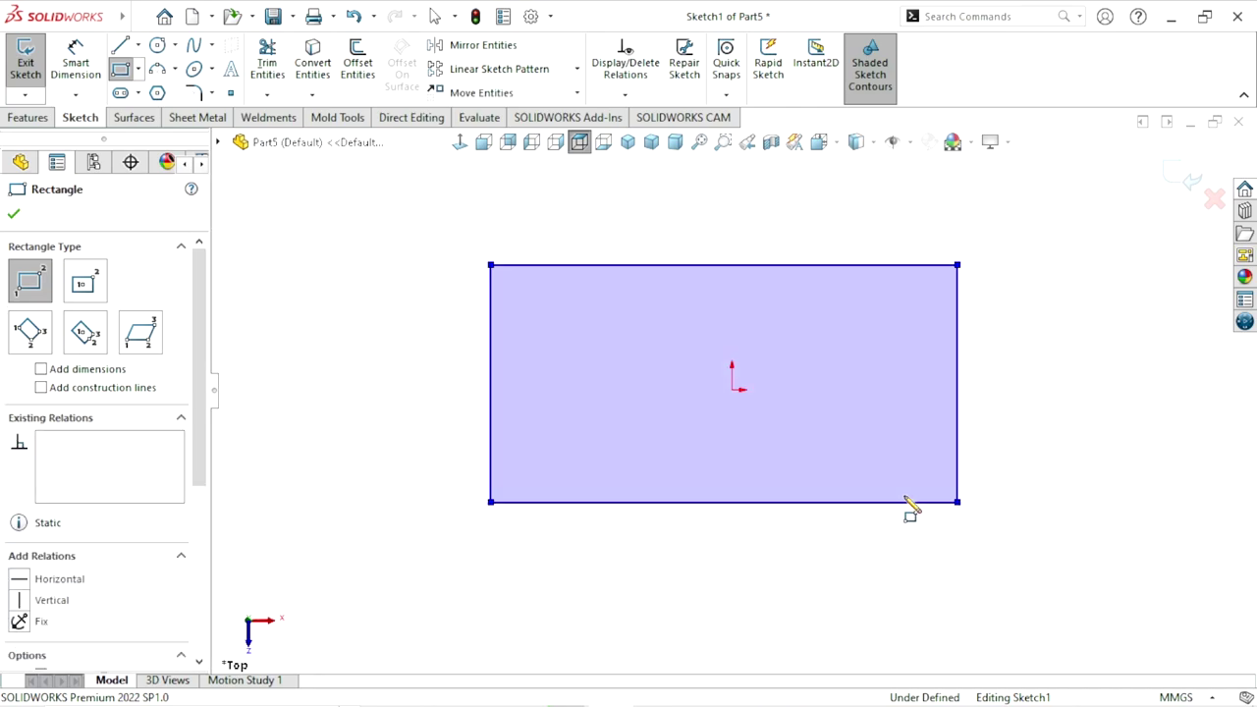
key(Escape)
- Dimension the rectangle 475 mm wide and 220 mm tall
key(d)
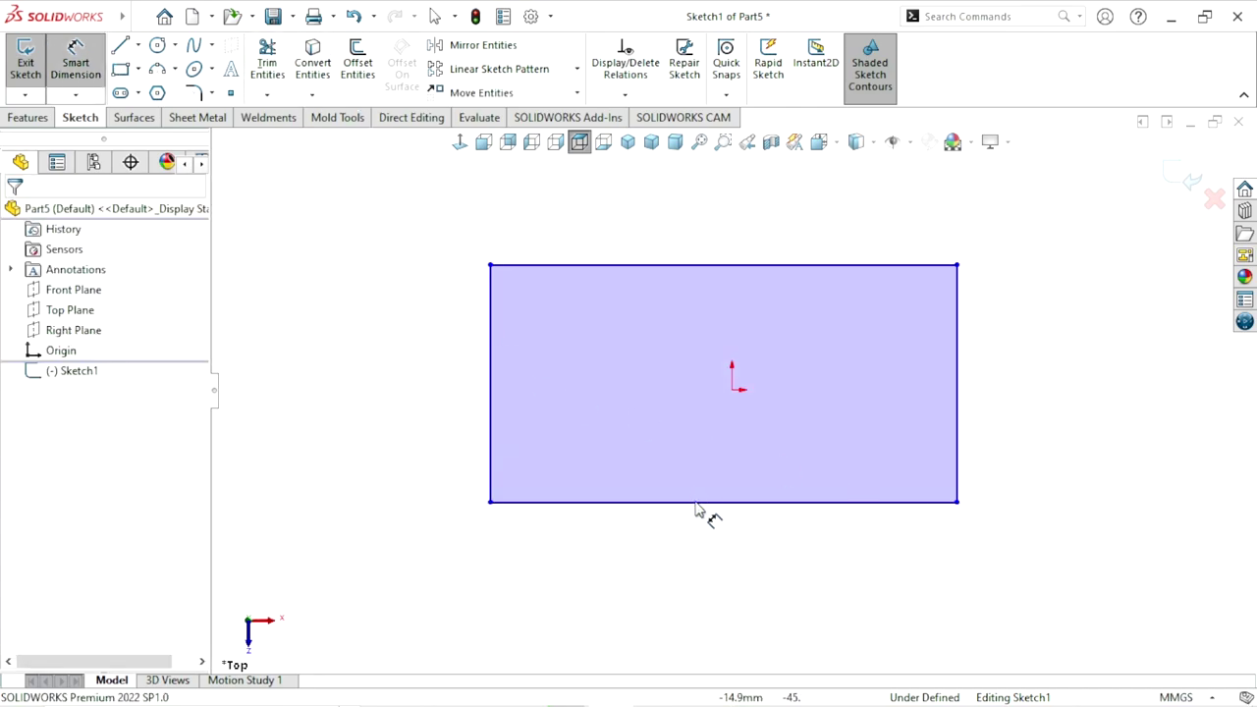
click(699, 569)
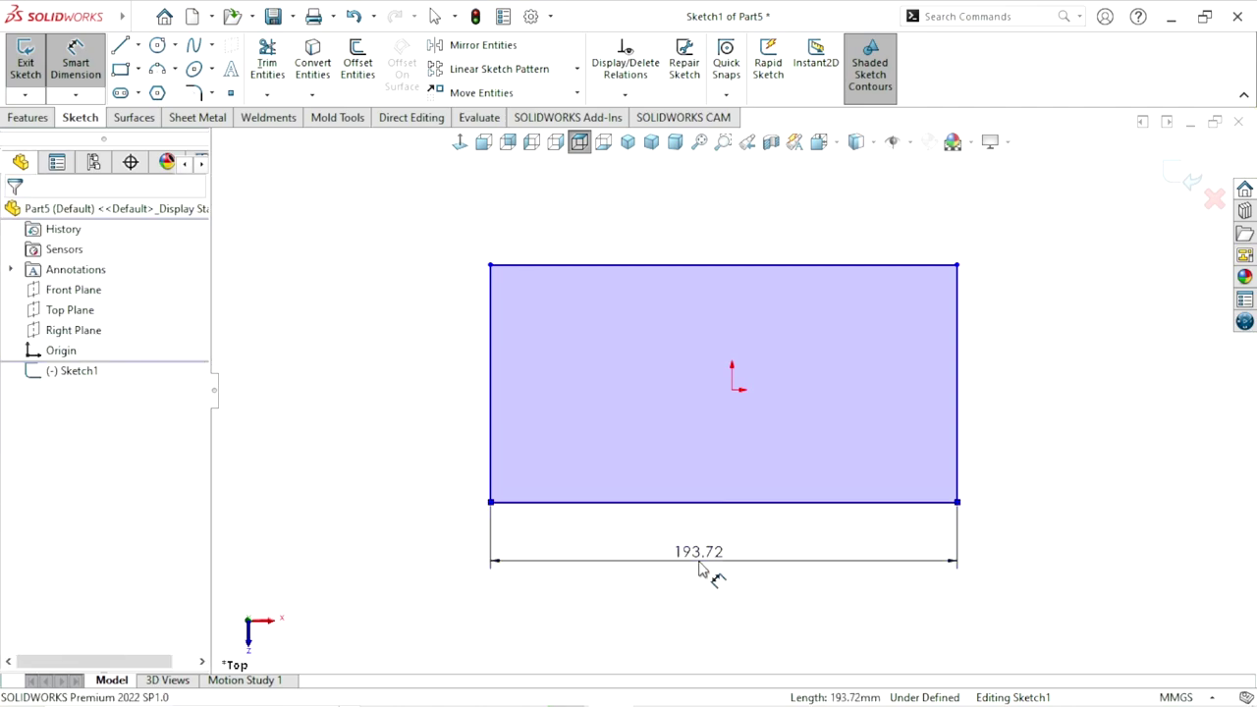
click(699, 569)
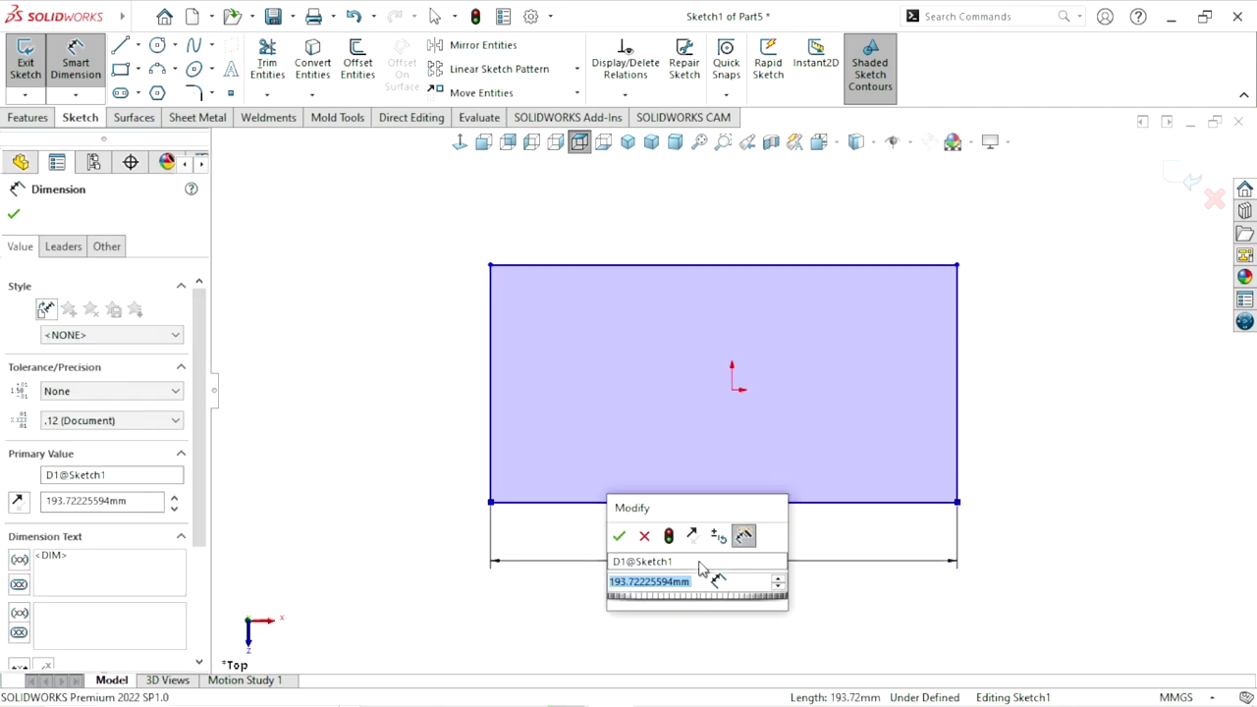
text(475)
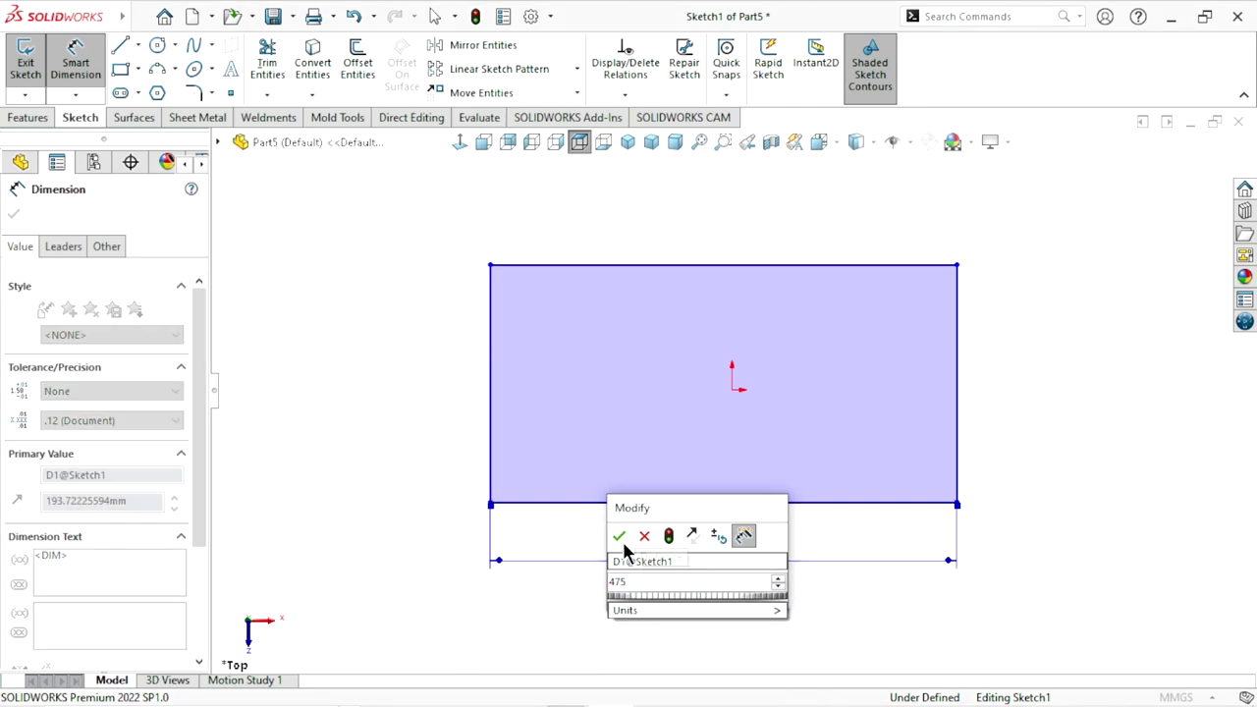
click(618, 535)
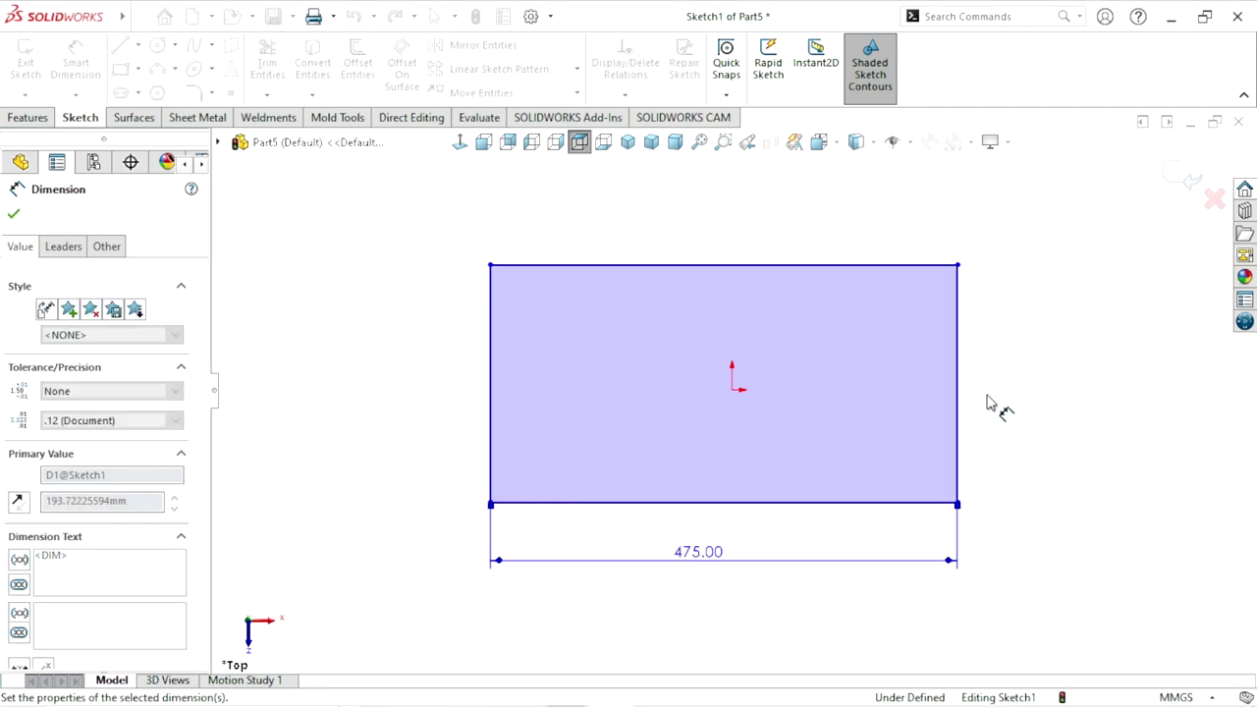
click(1066, 389)
click(1054, 389)
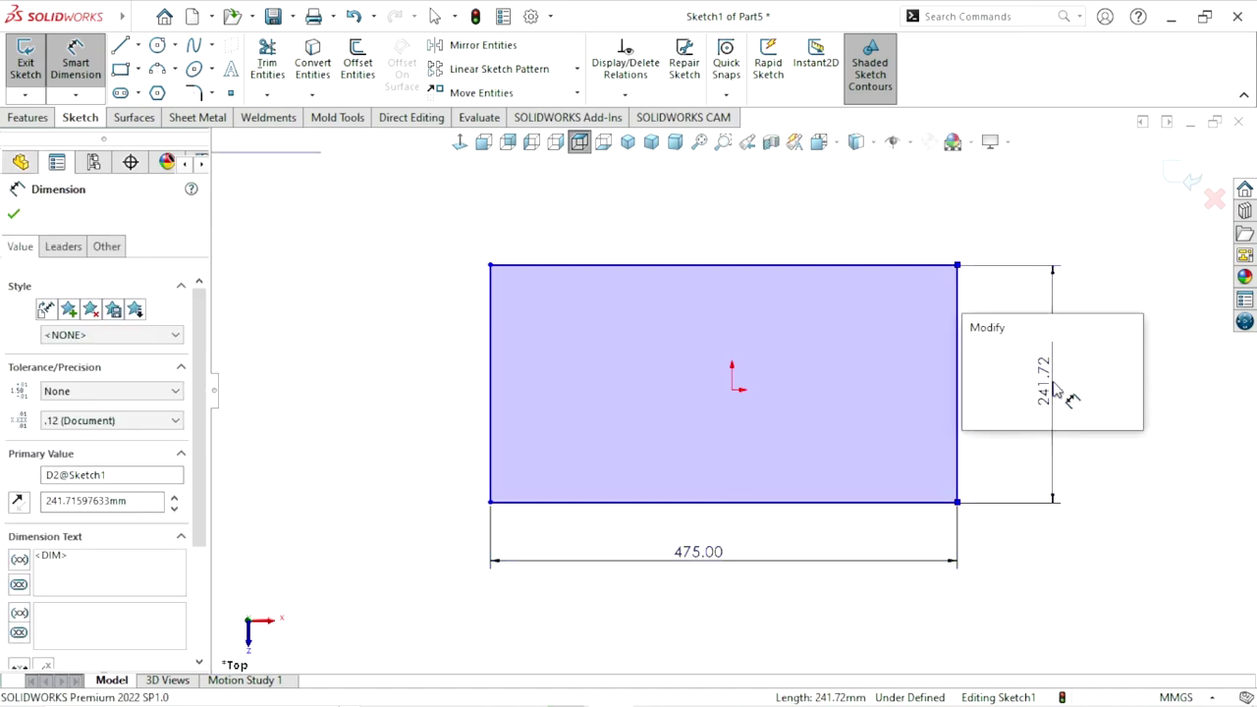
text(220)
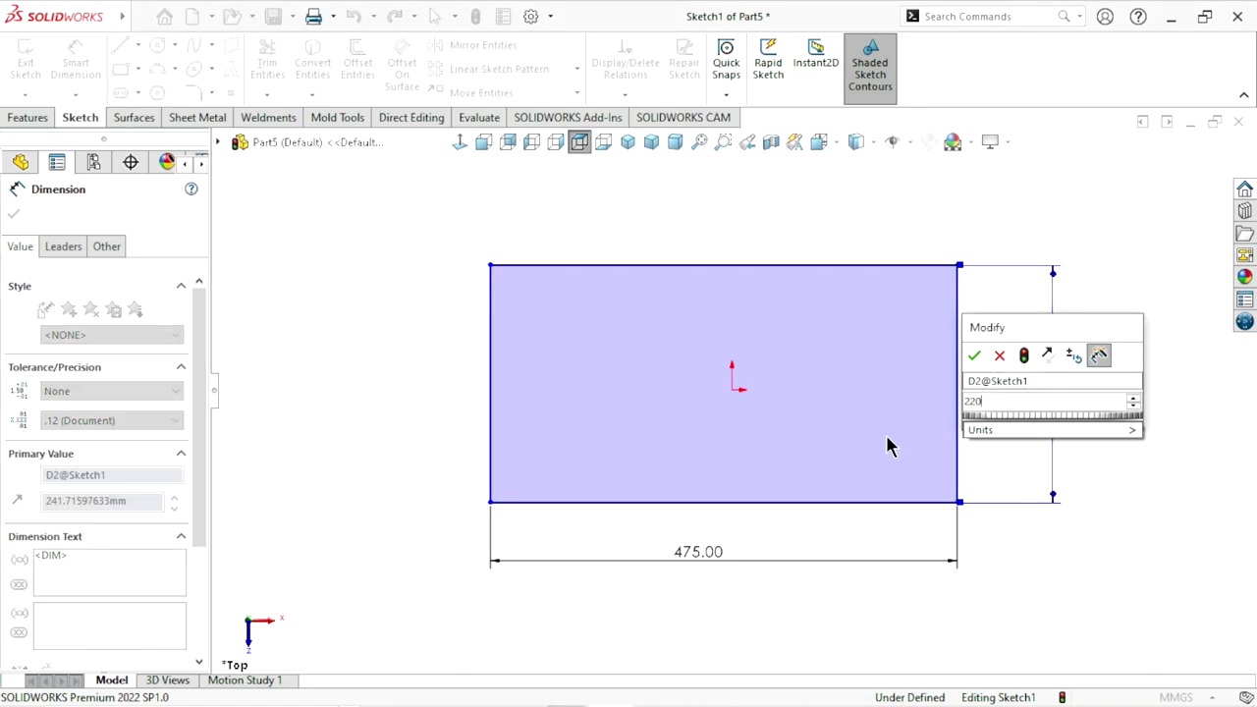
click(974, 354)
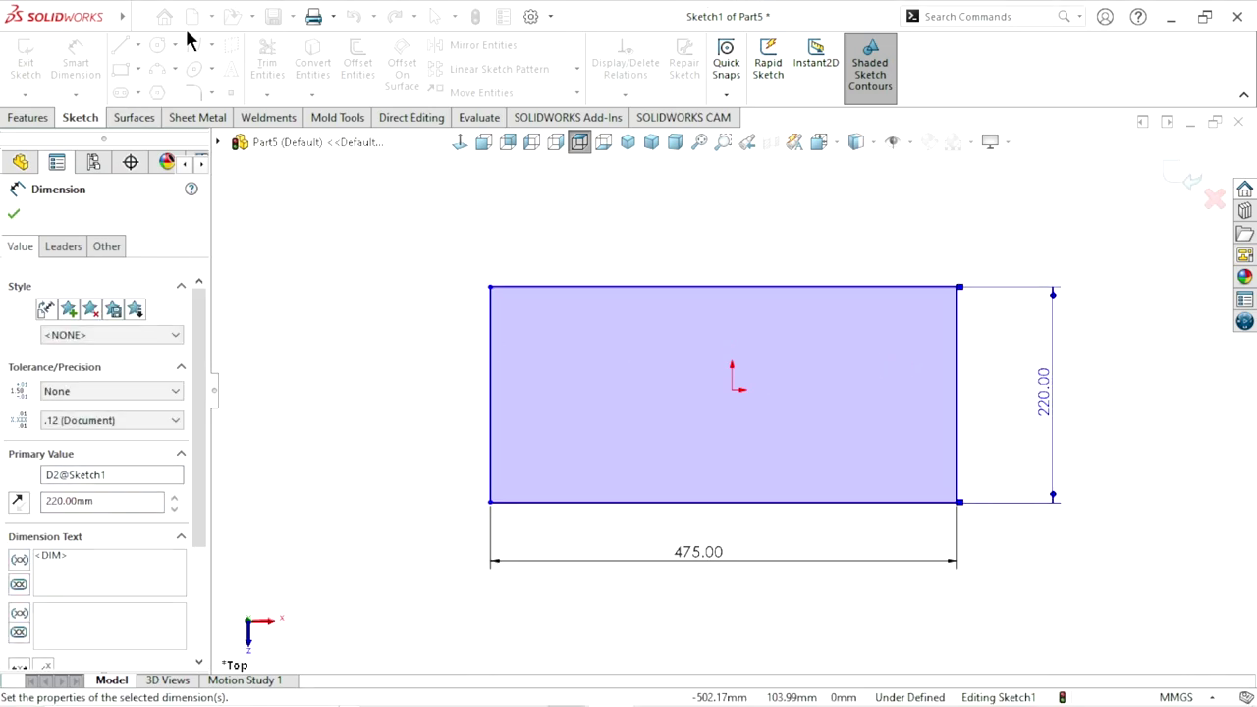
- Draw step lines from the rectangle's top edge down and across to the left edge
key(l)
click(663, 287)
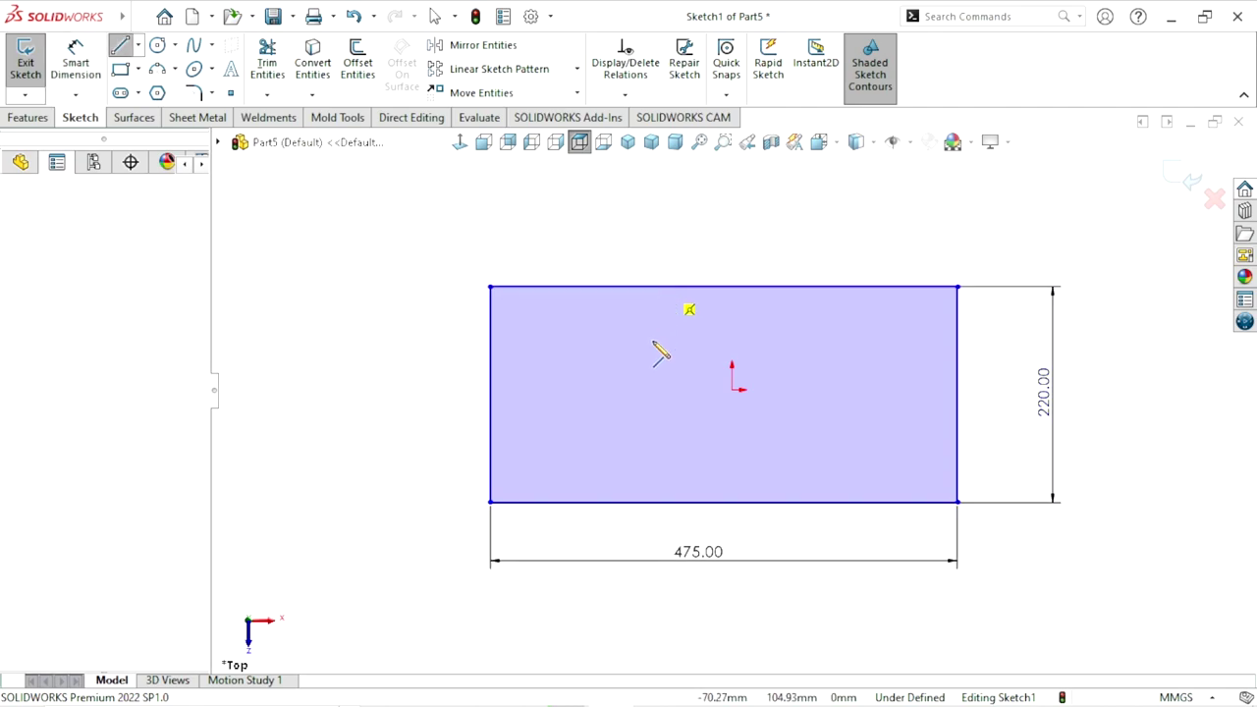
click(662, 341)
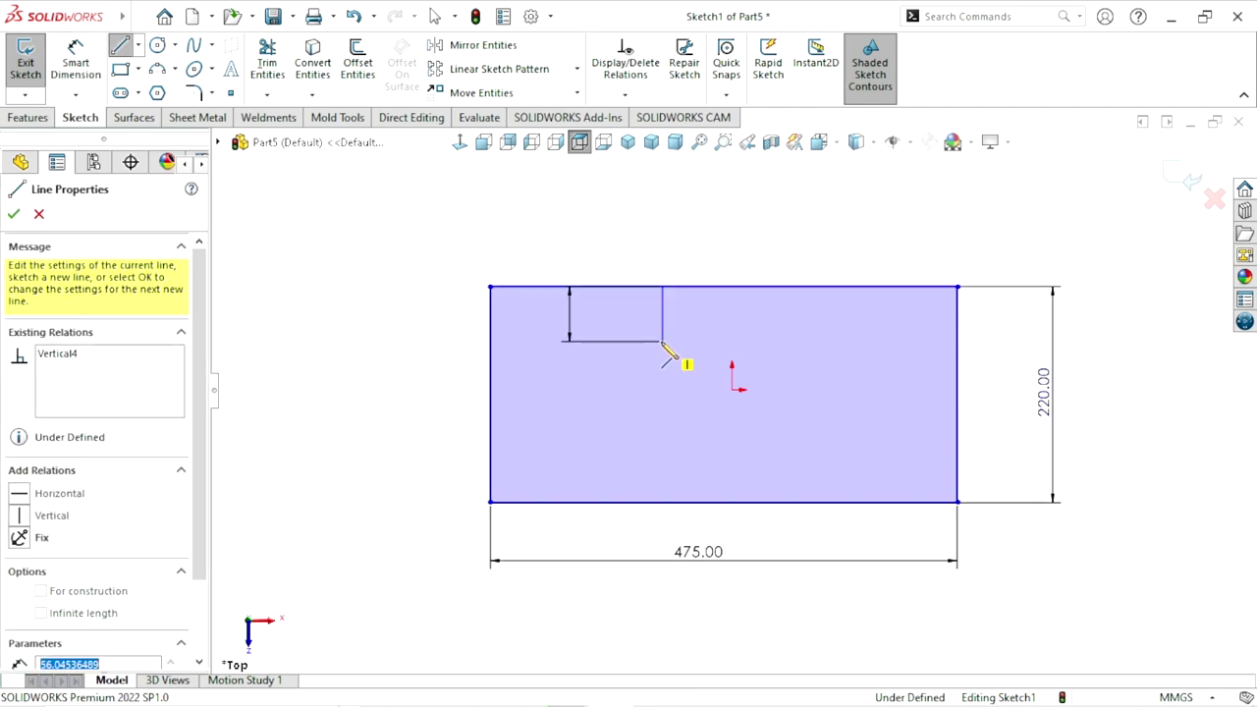
click(490, 341)
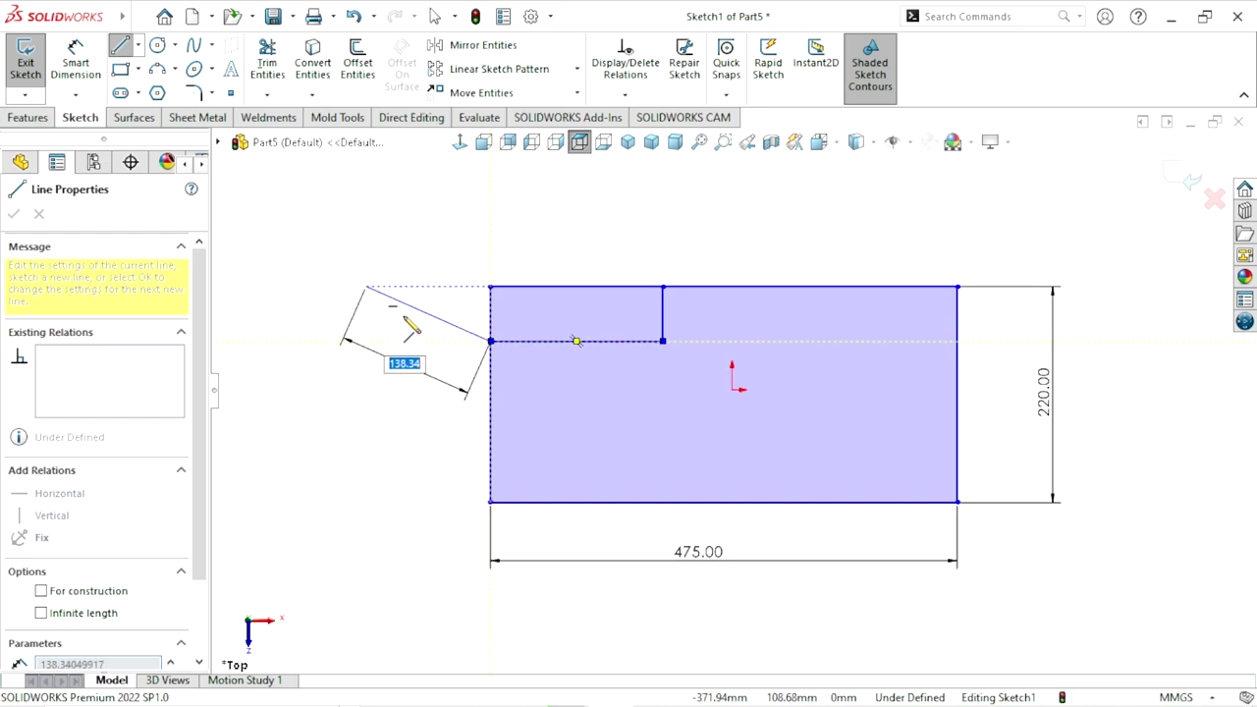
right_click(371, 286)
click(419, 298)
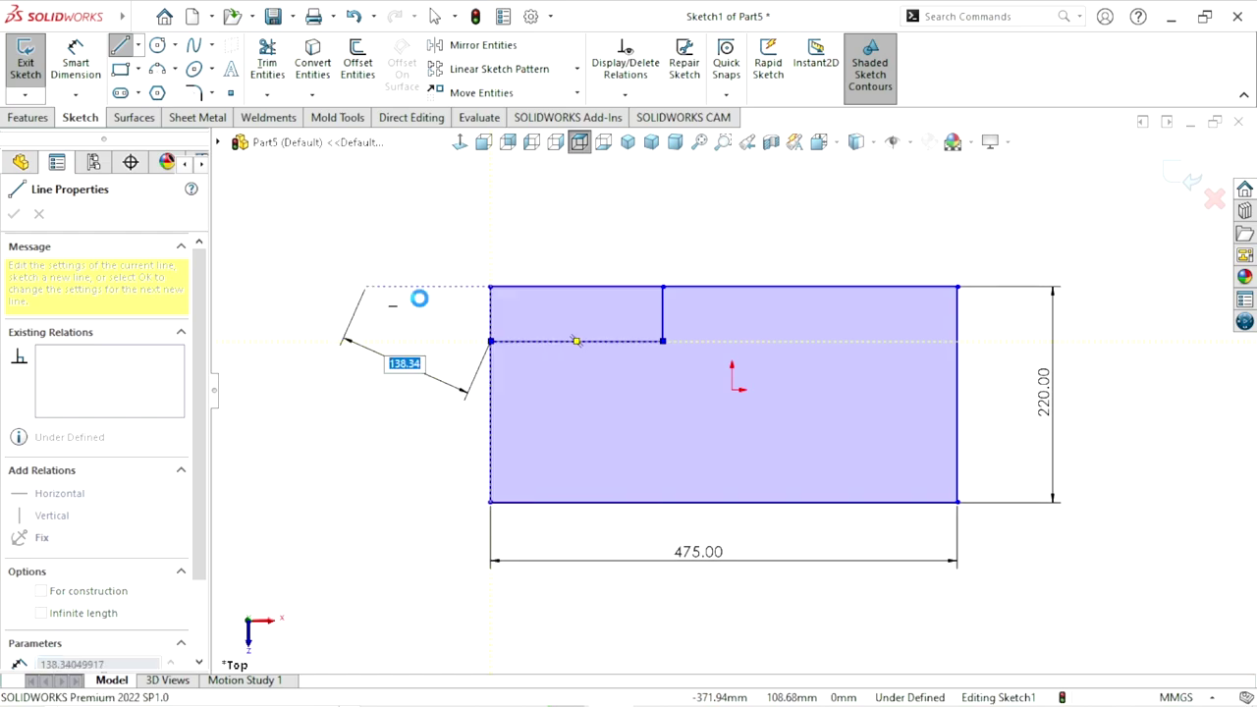
- Dimension the step 190 mm long and 184 mm above the bottom edge
click(75, 62)
click(563, 340)
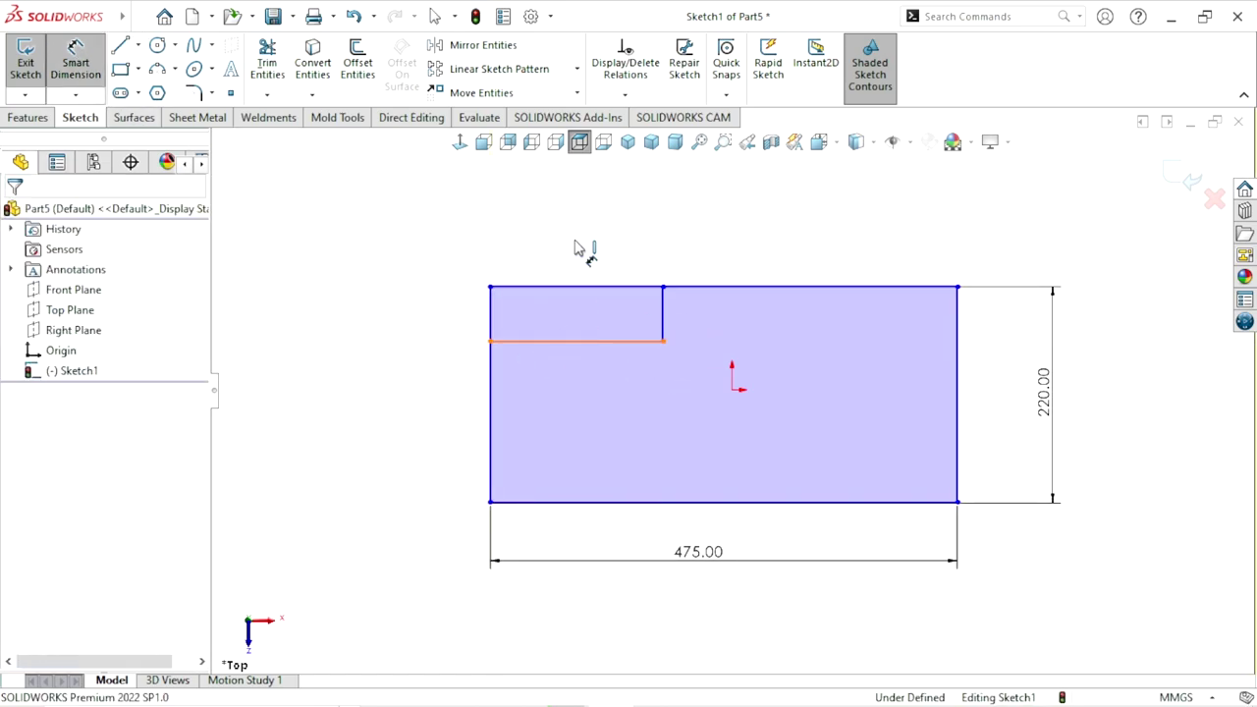
click(563, 228)
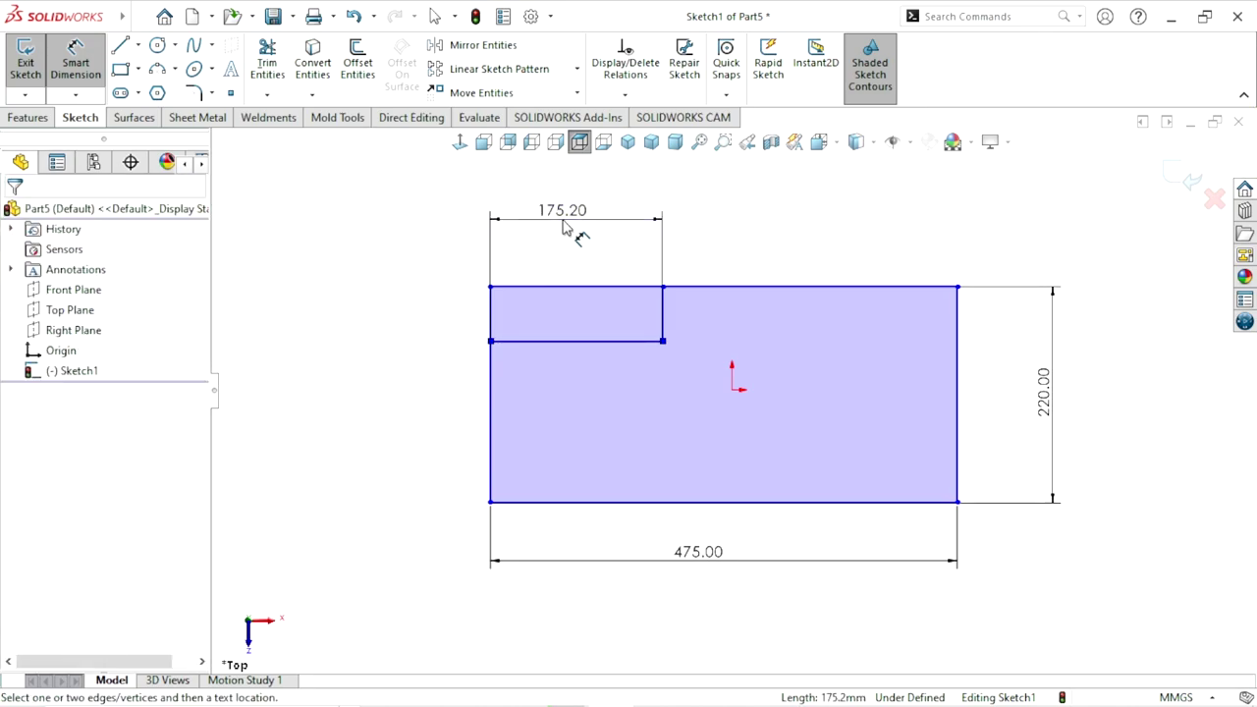
click(567, 228)
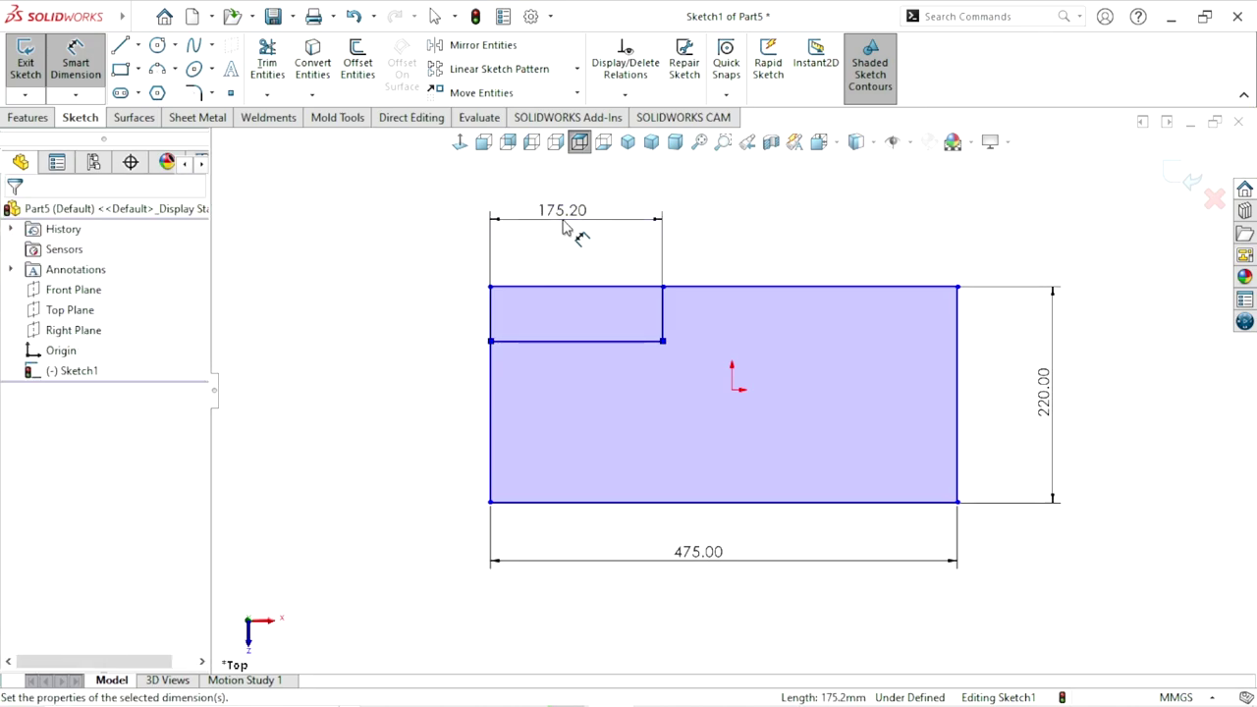
text(190)
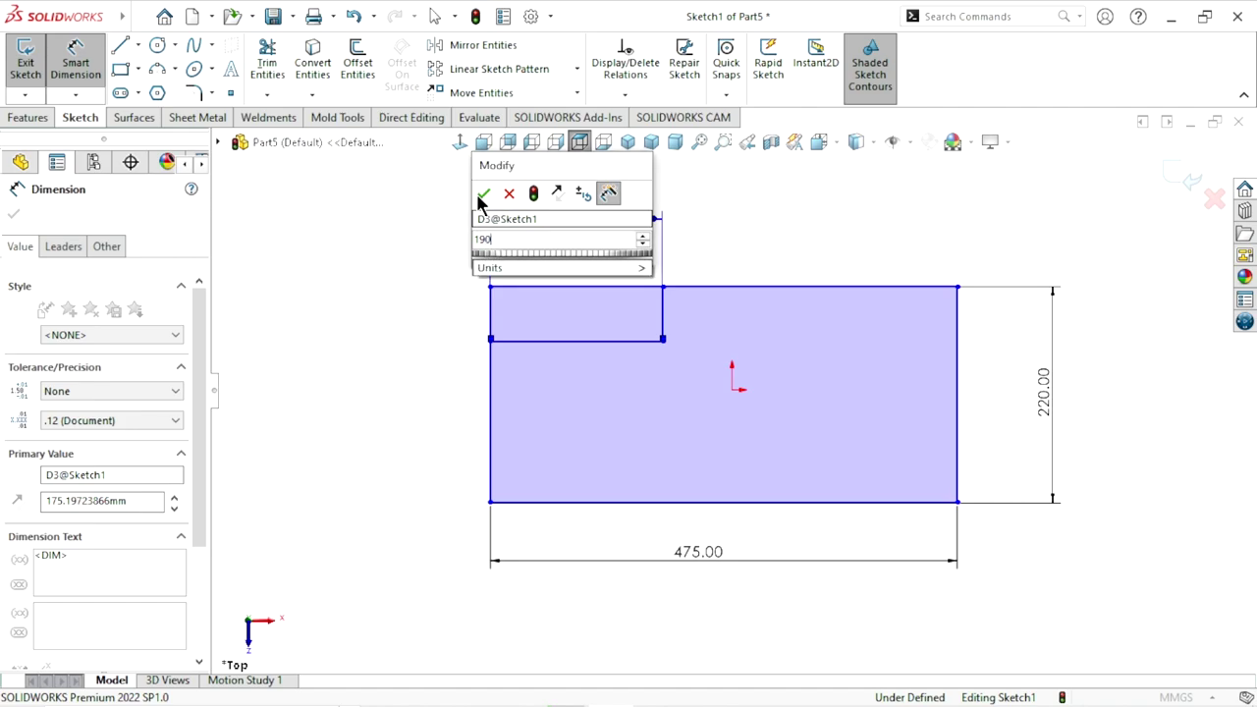
click(483, 194)
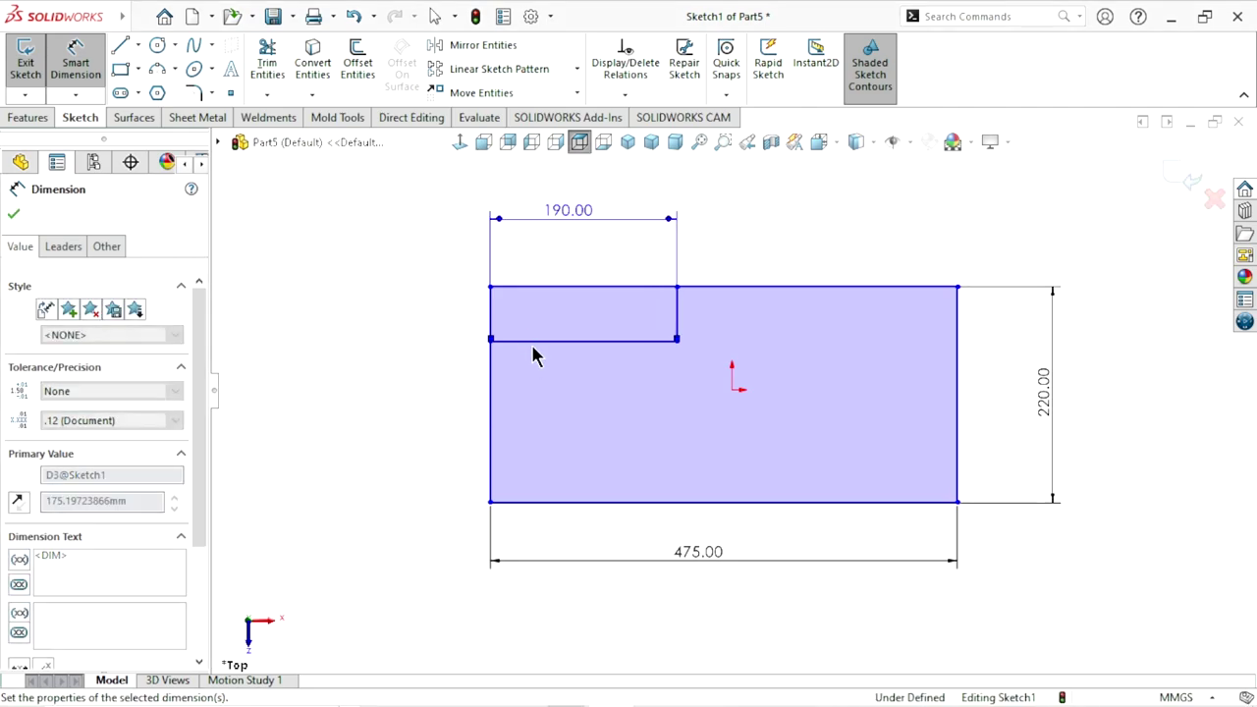
click(530, 503)
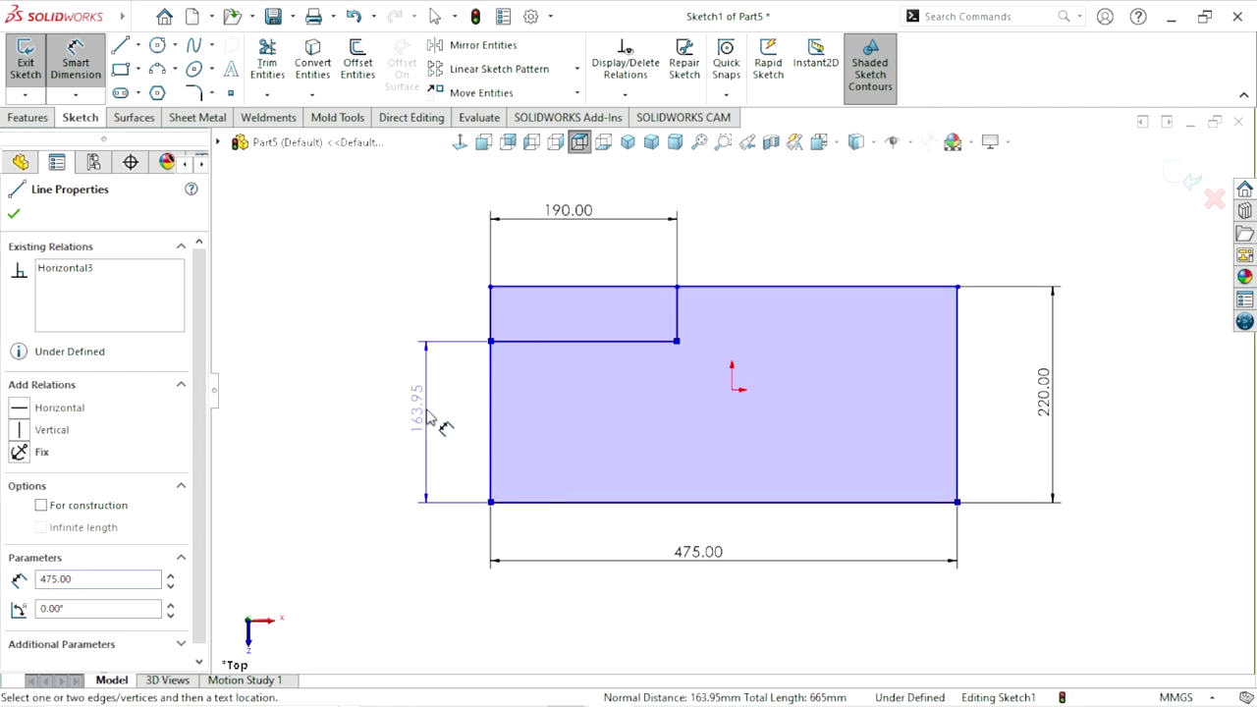
click(427, 416)
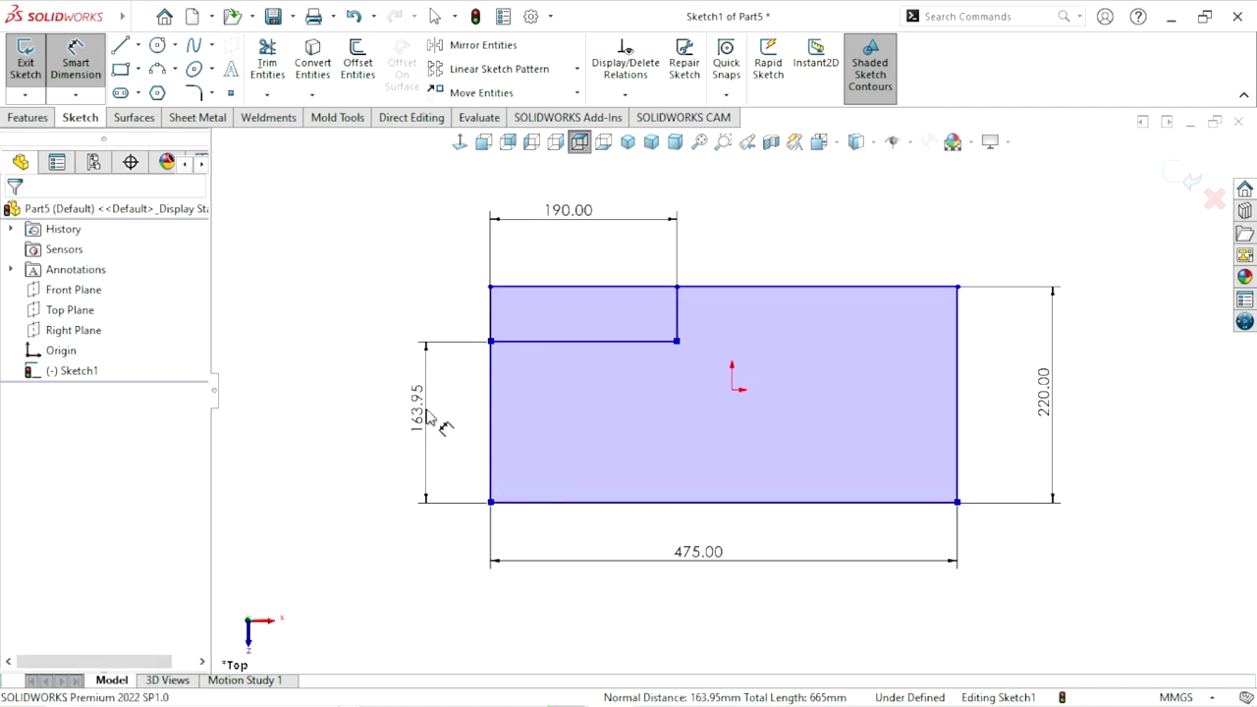
text(1)
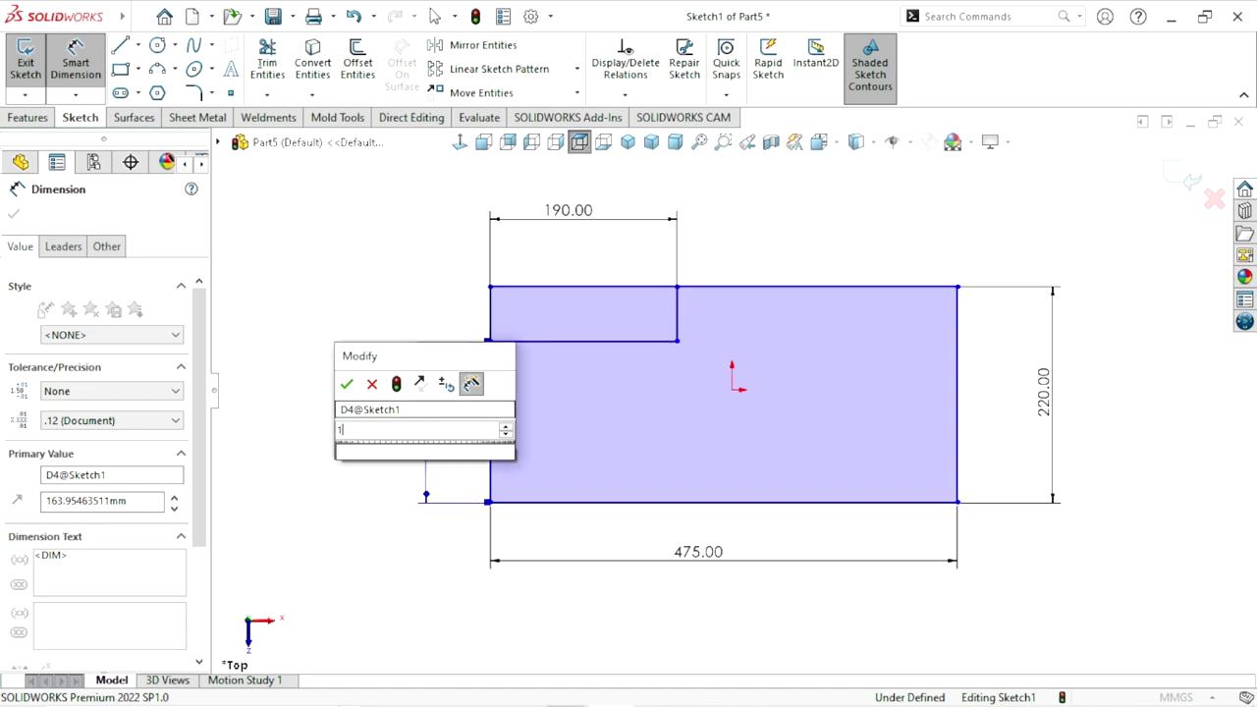
text(84)
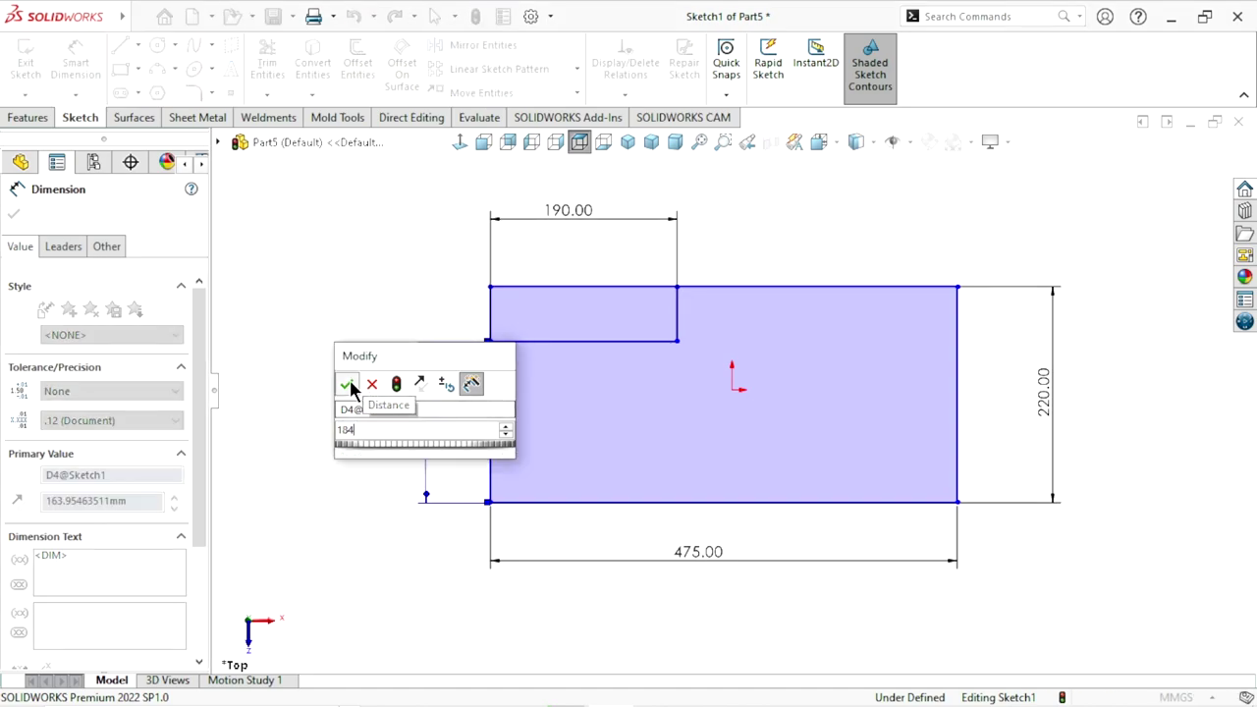
click(348, 384)
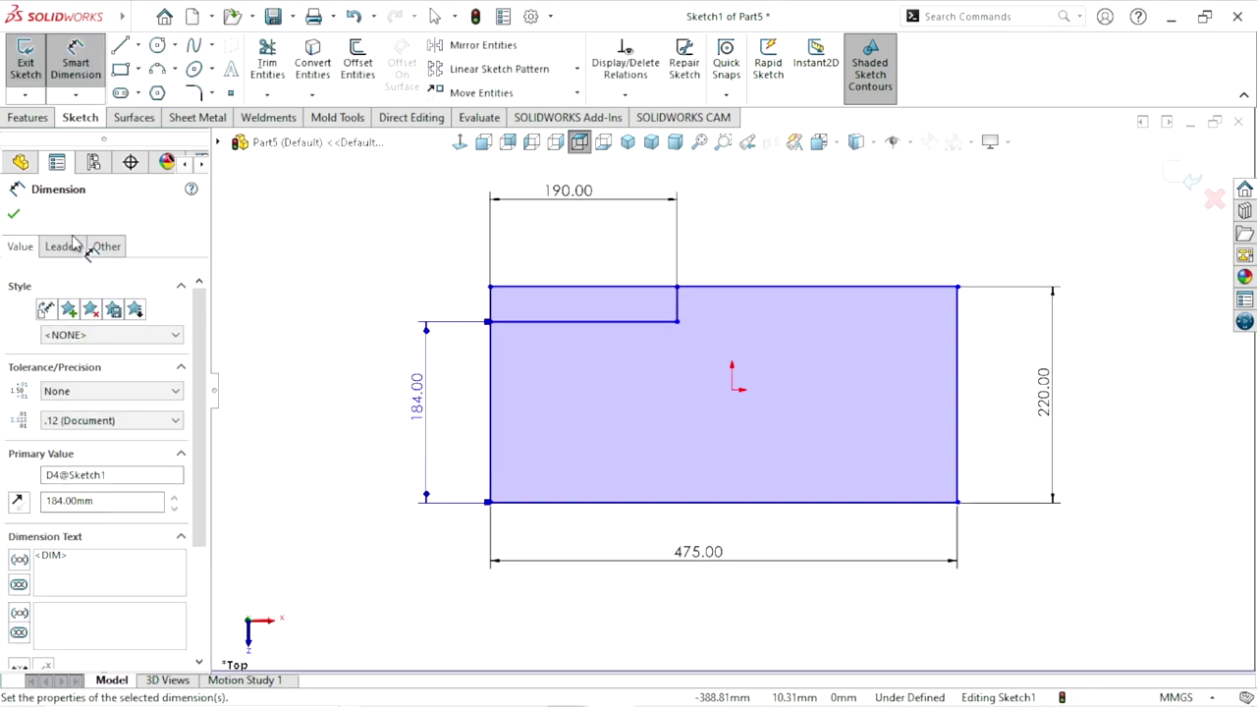
click(14, 213)
- Power-trim the extra top-left line at the step and reposition the 190.00 label
key(Escape)
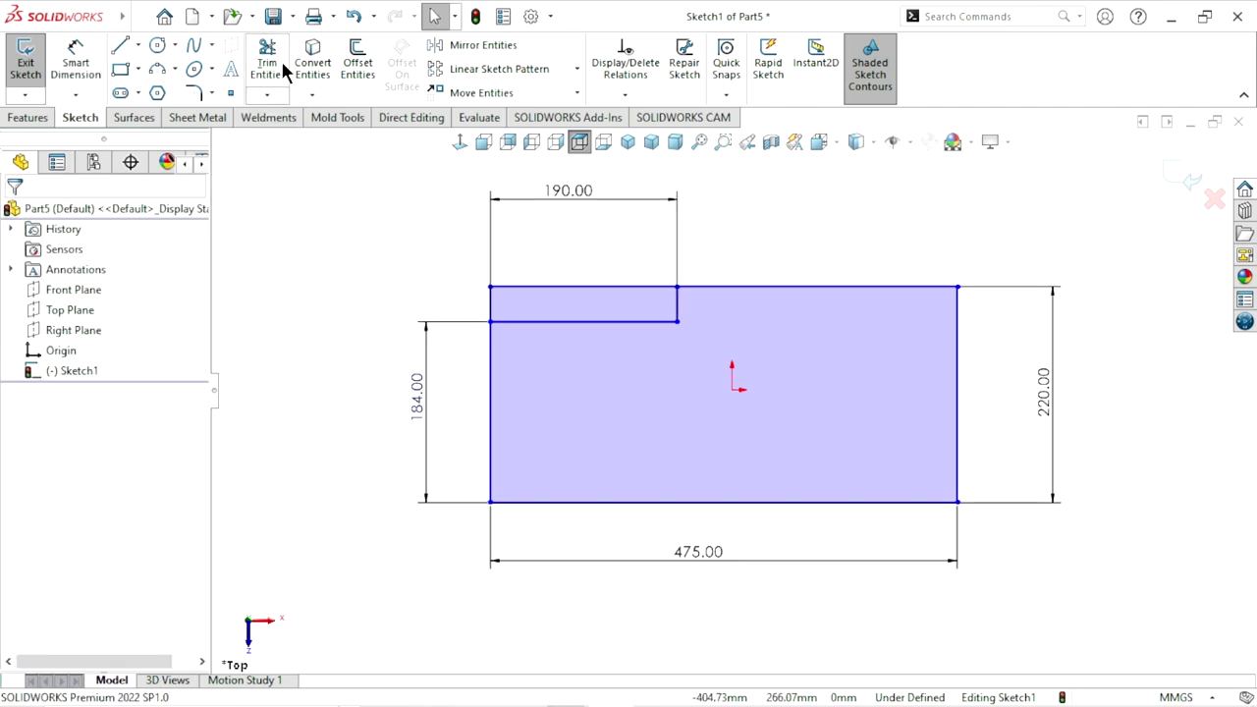
click(281, 65)
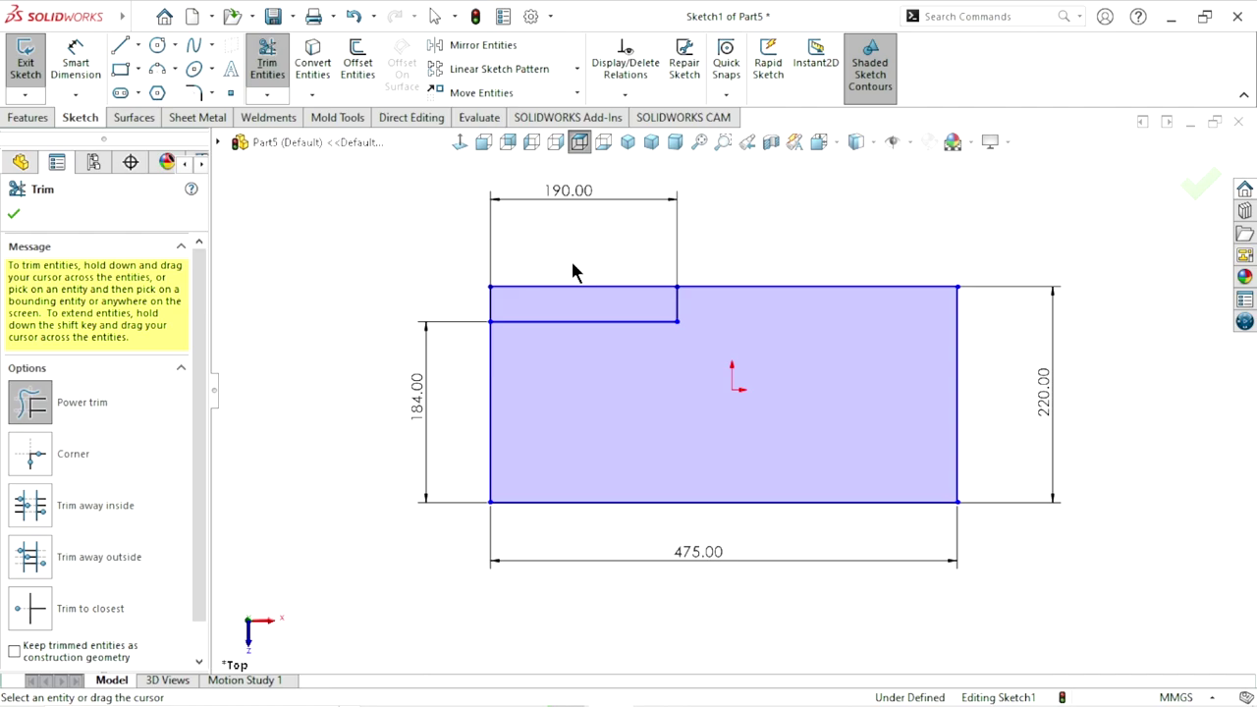
mouse_move(572, 264)
mouse_down()
mouse_move(570, 298)
mouse_move(457, 300)
mouse_up()
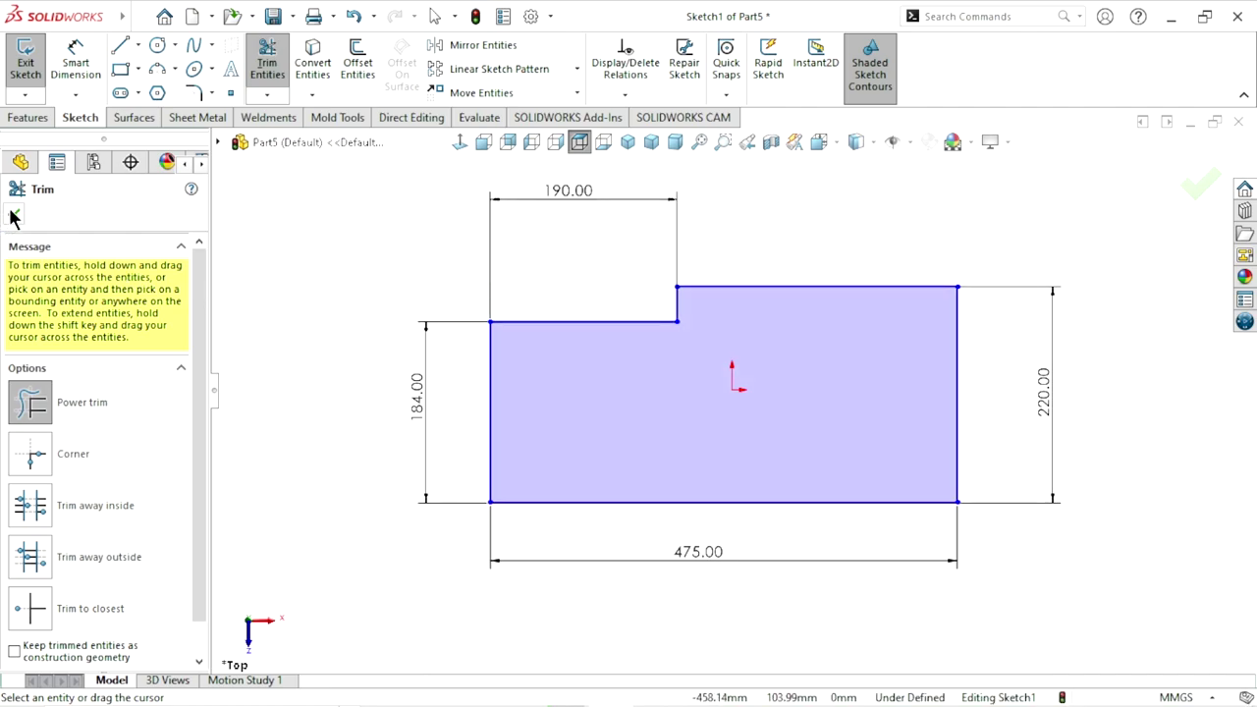
click(14, 218)
scroll(752, 423, up, 2)
scroll(771, 409, down, 1)
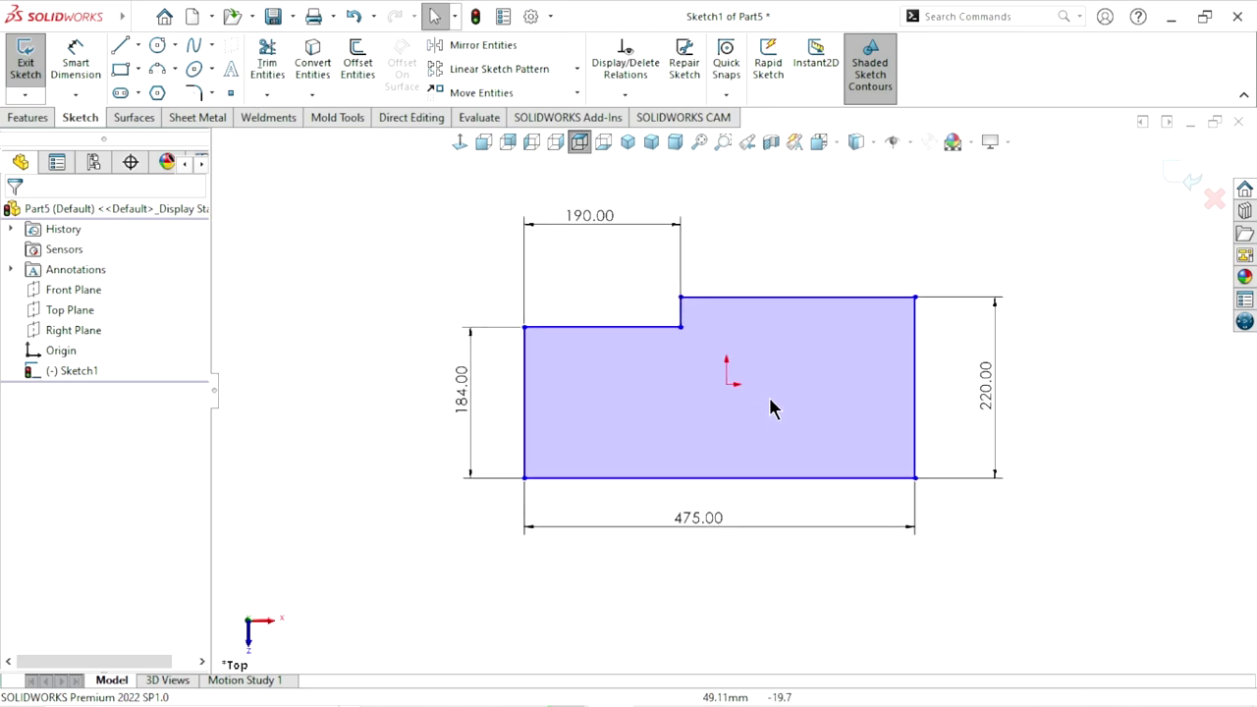
scroll(821, 384, up, 1)
drag(541, 191, 541, 220)
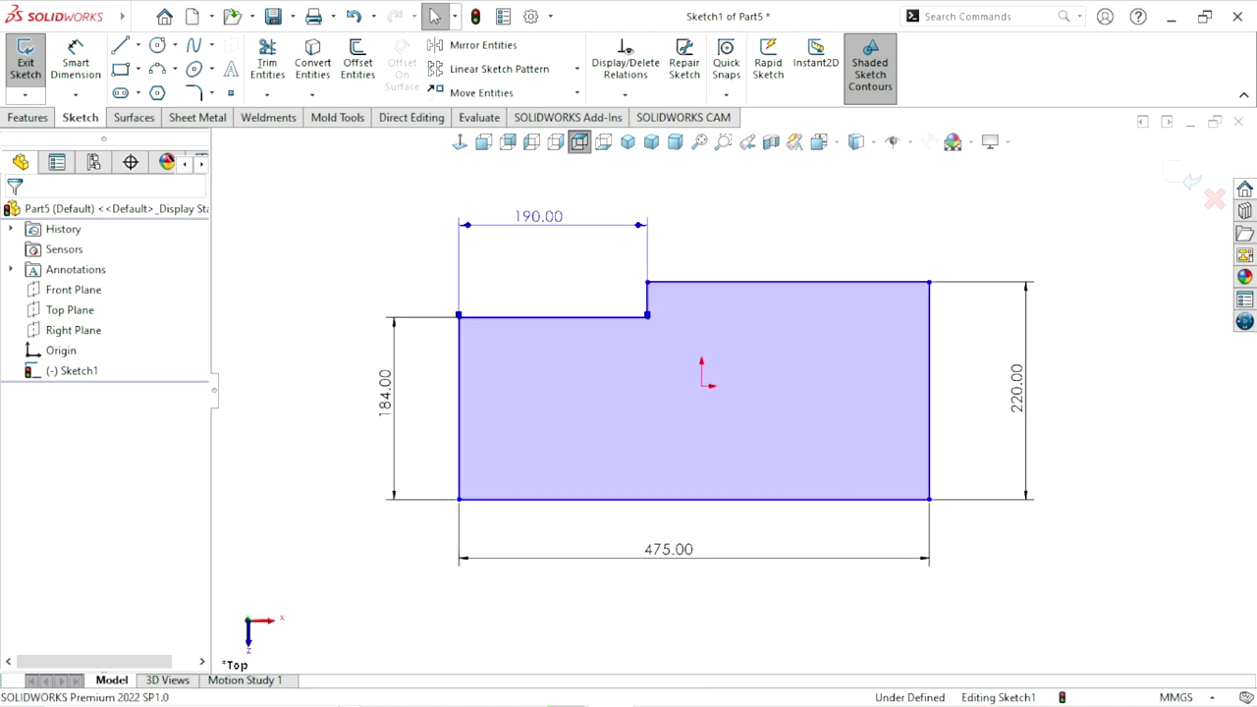
click(747, 199)
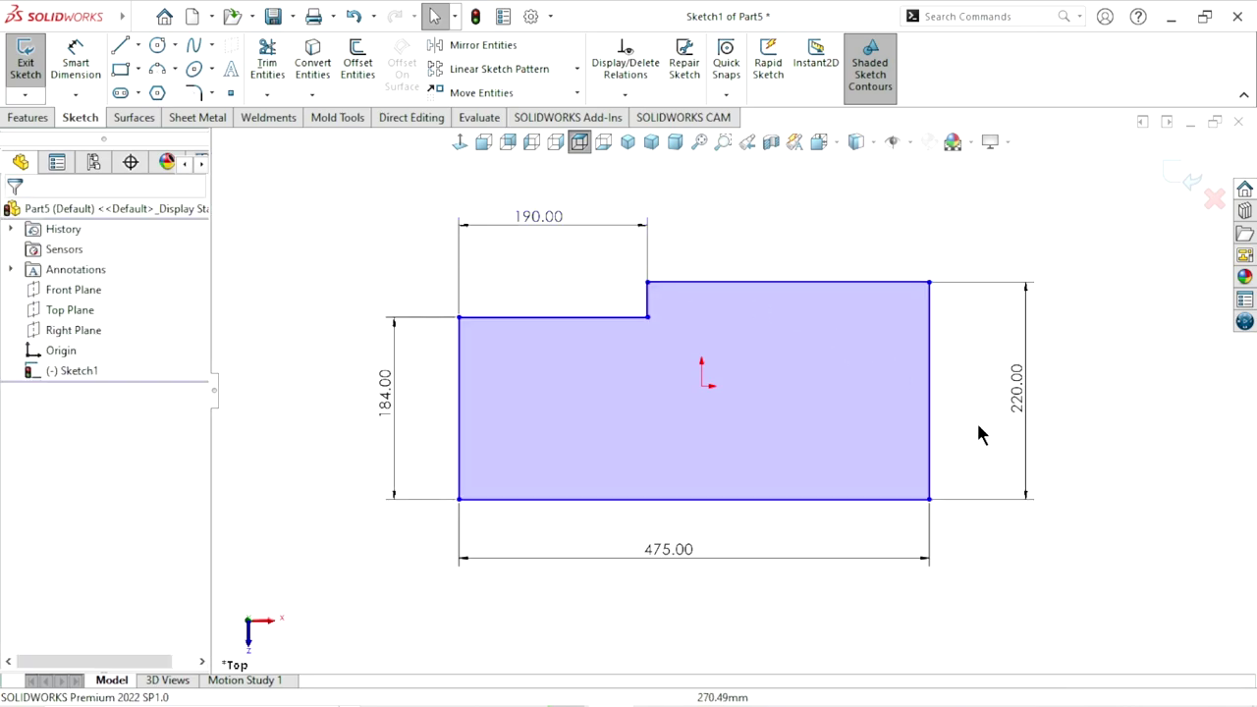
- Centre the outline with horizontal and vertical relations between the origin and edge midpoints
click(701, 387)
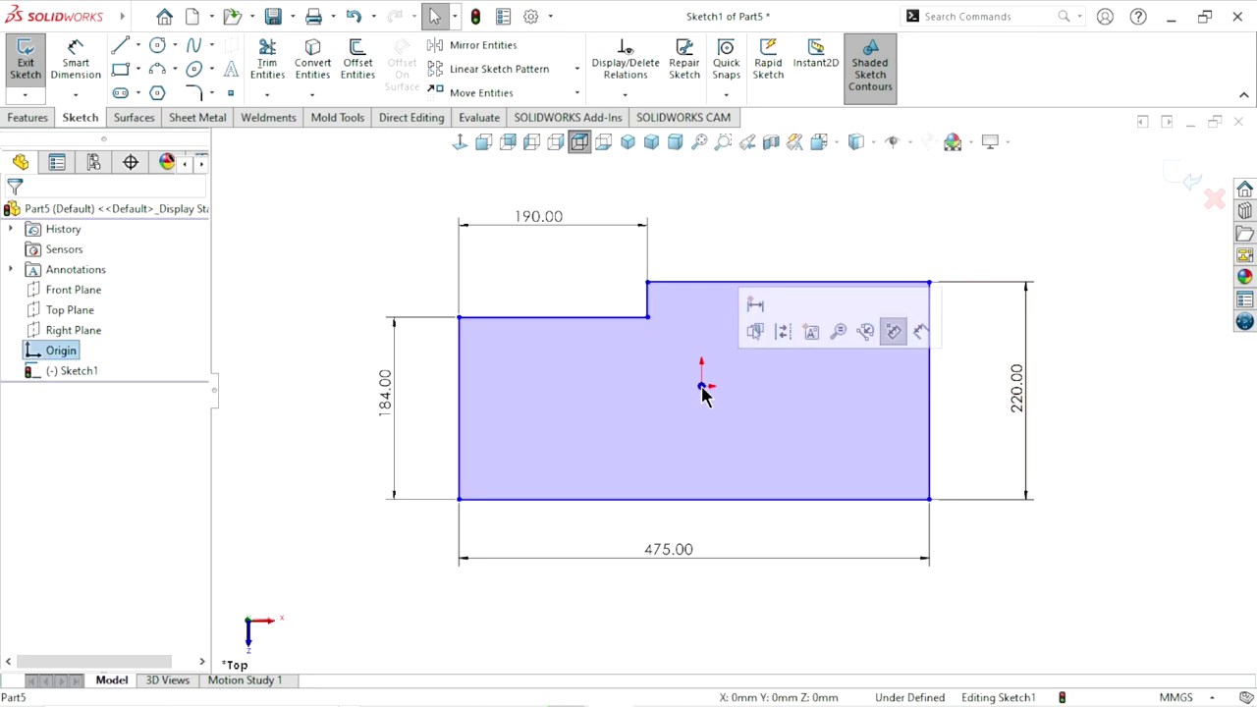
ctrl+click(928, 391)
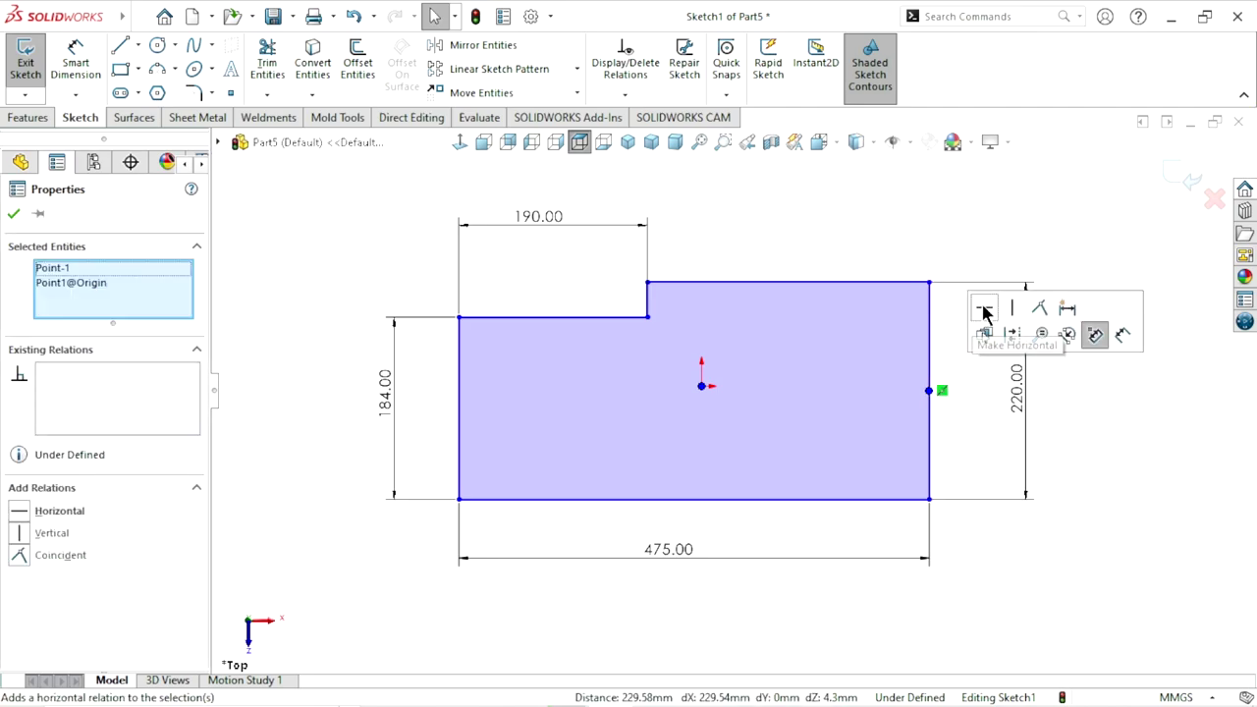
click(984, 310)
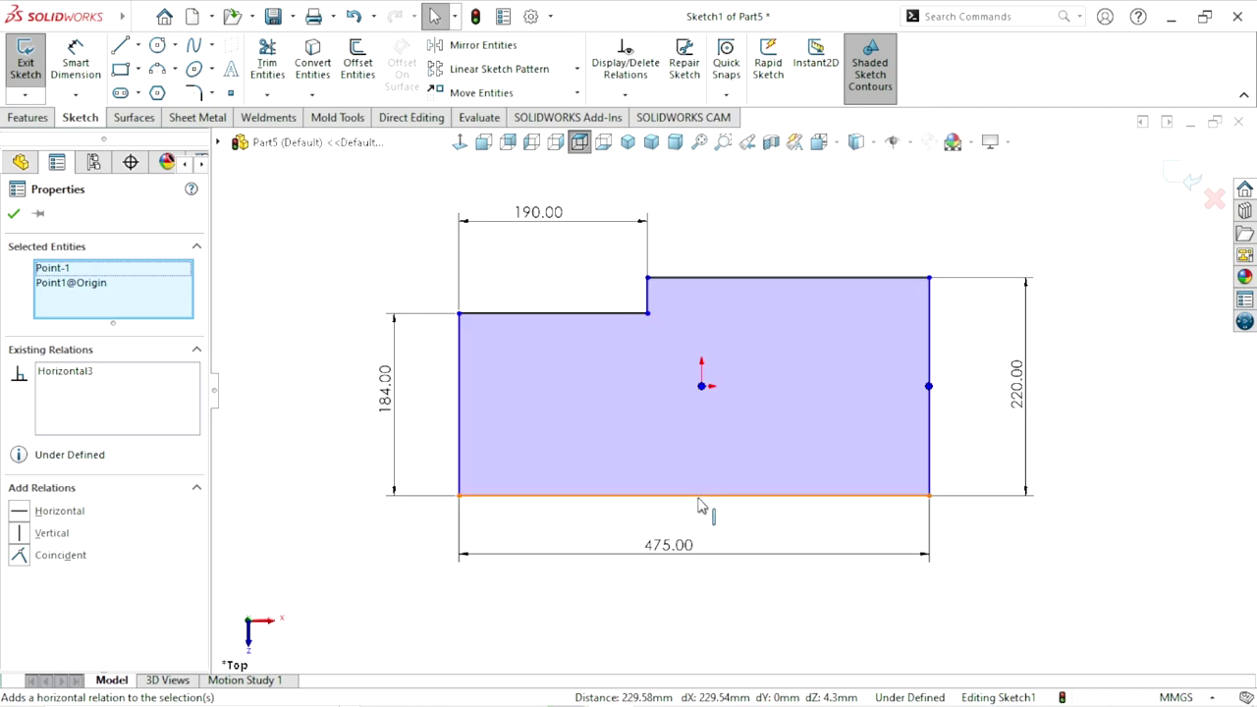
click(14, 215)
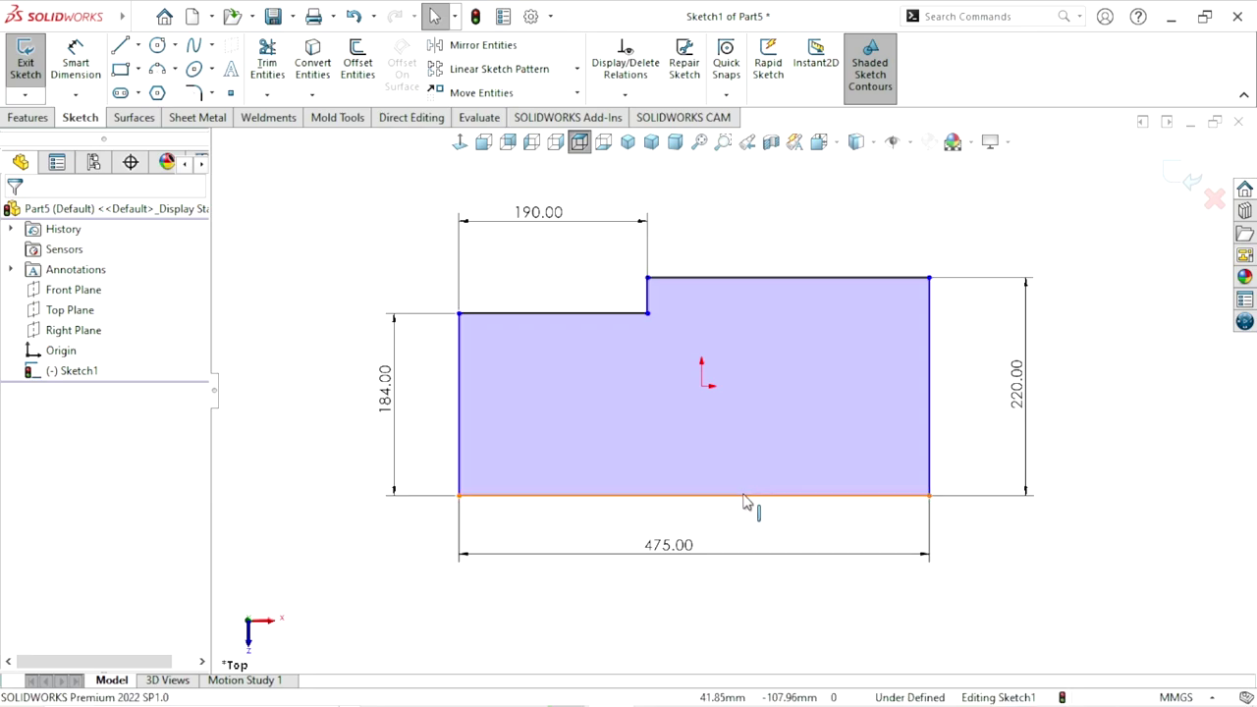
click(701, 387)
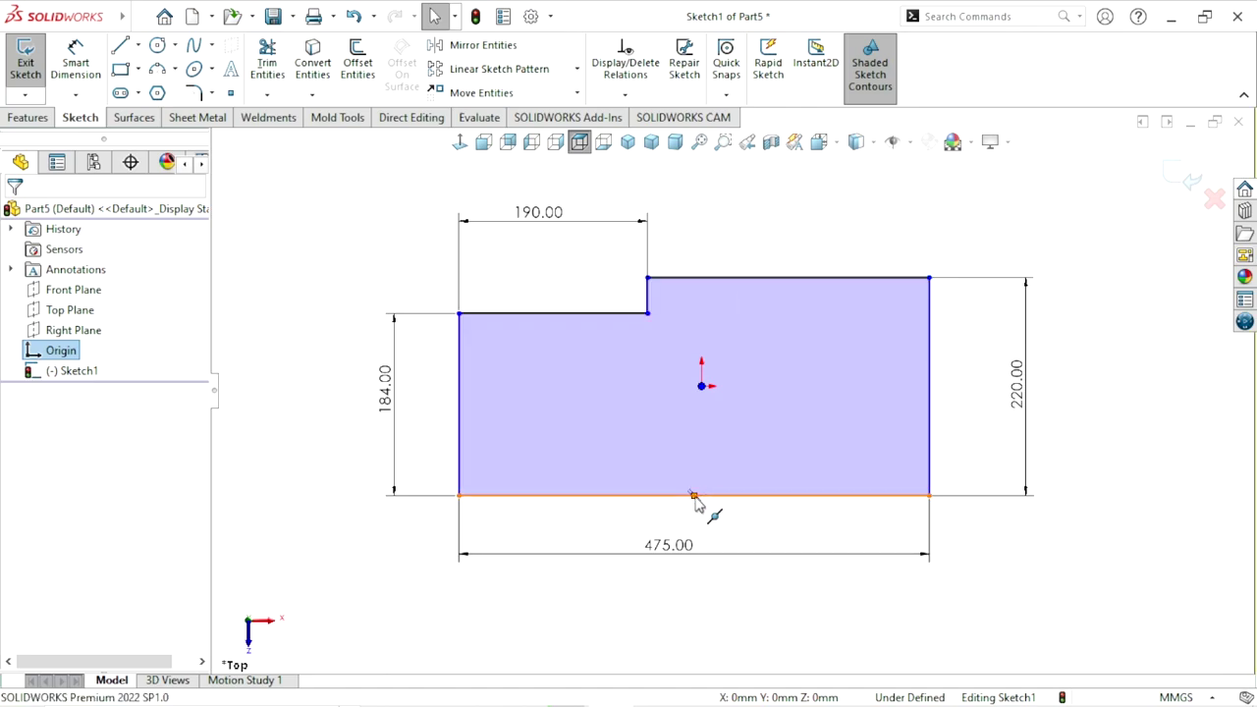
ctrl+click(693, 497)
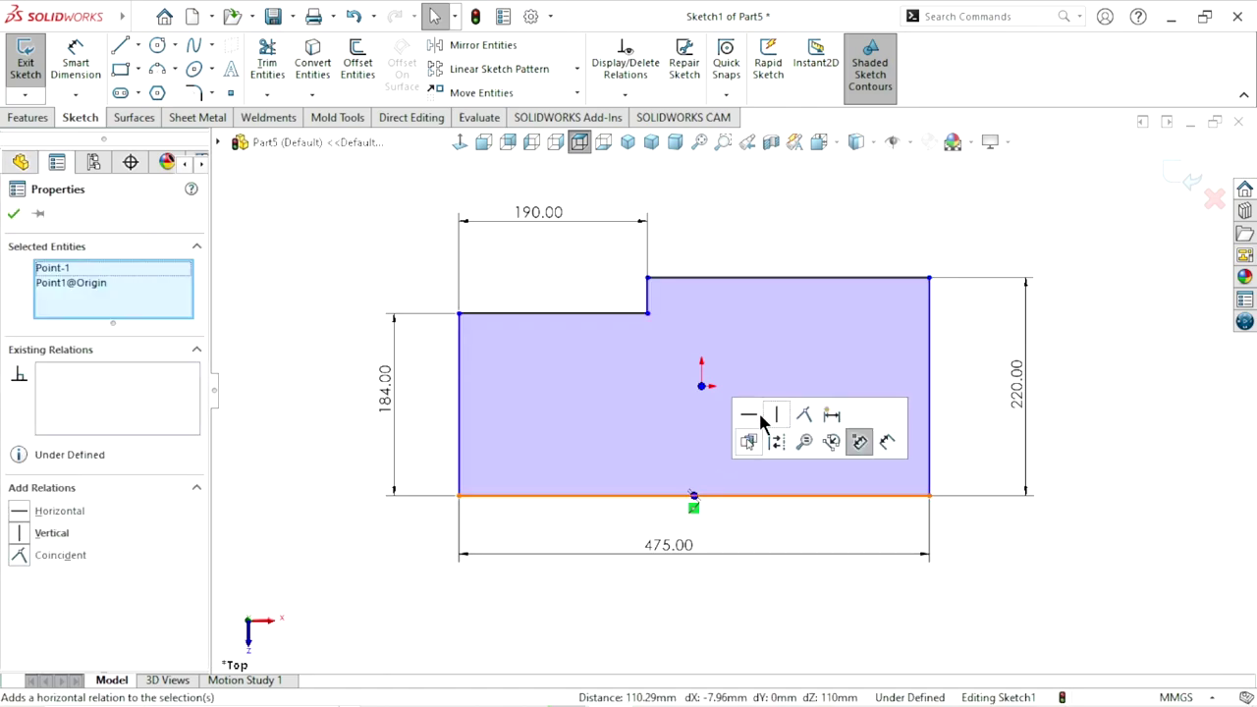
click(775, 415)
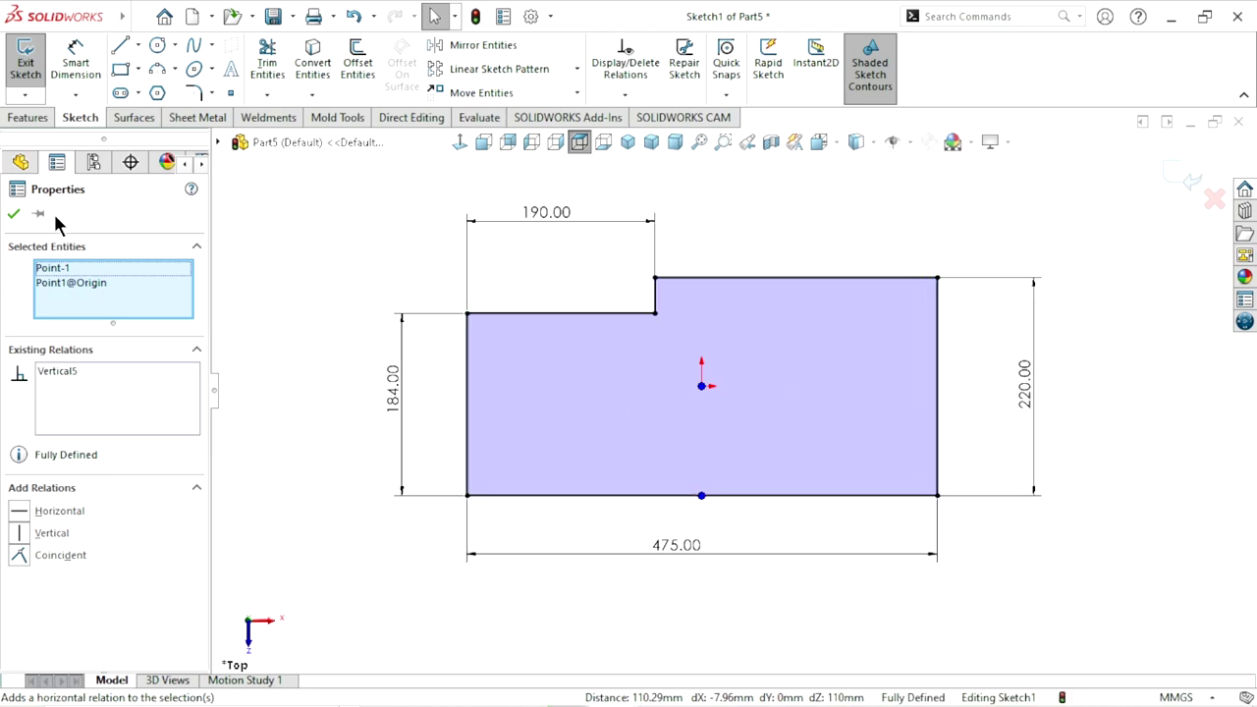
click(14, 214)
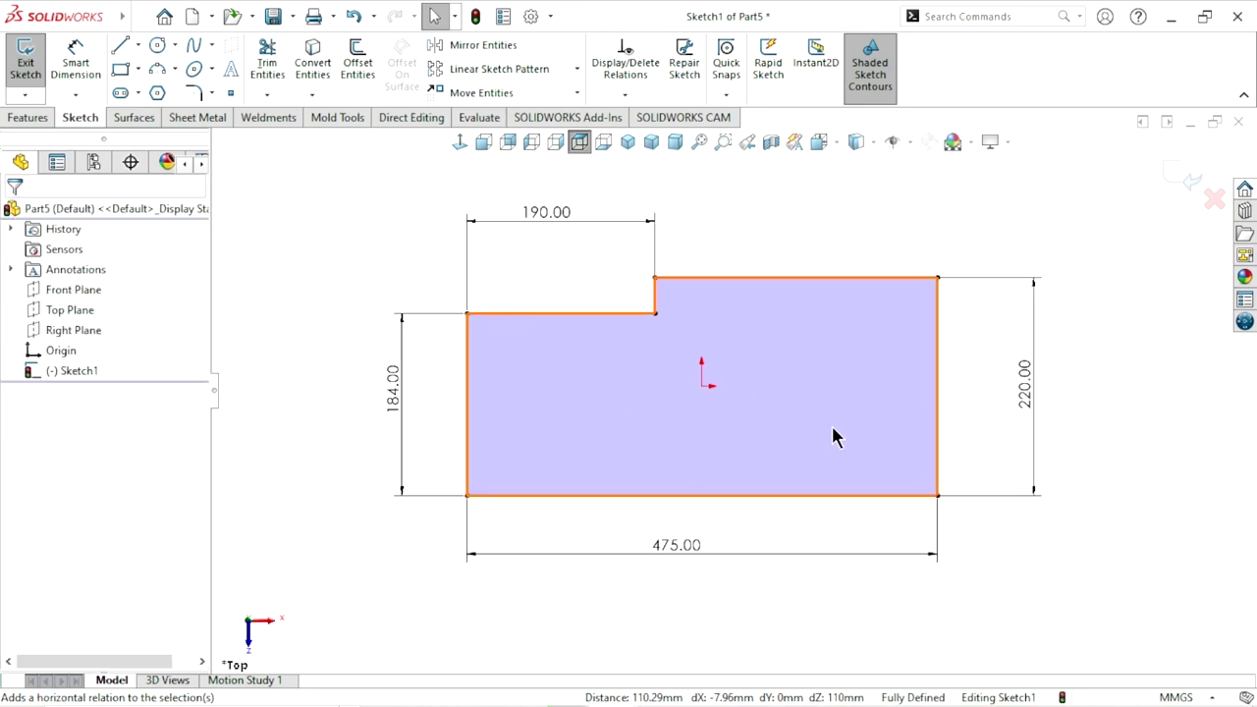
- Extrude the stepped sketch as a 35 mm blind boss
click(15, 122)
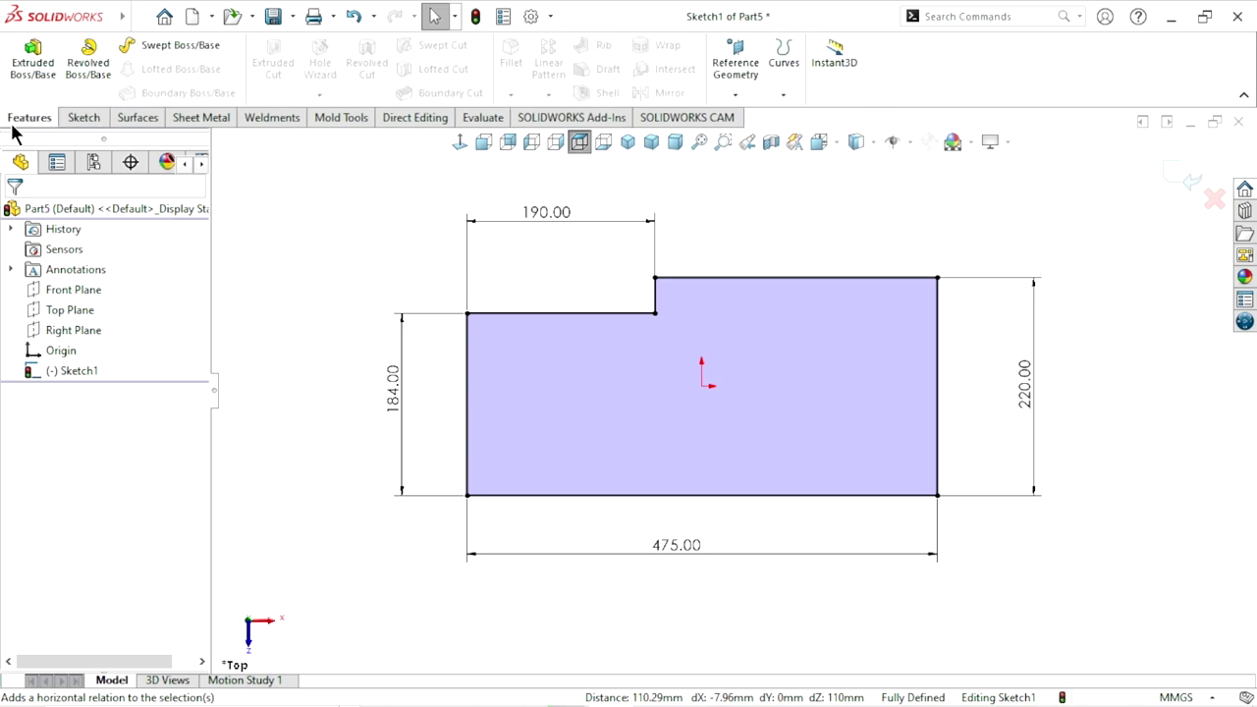
click(35, 79)
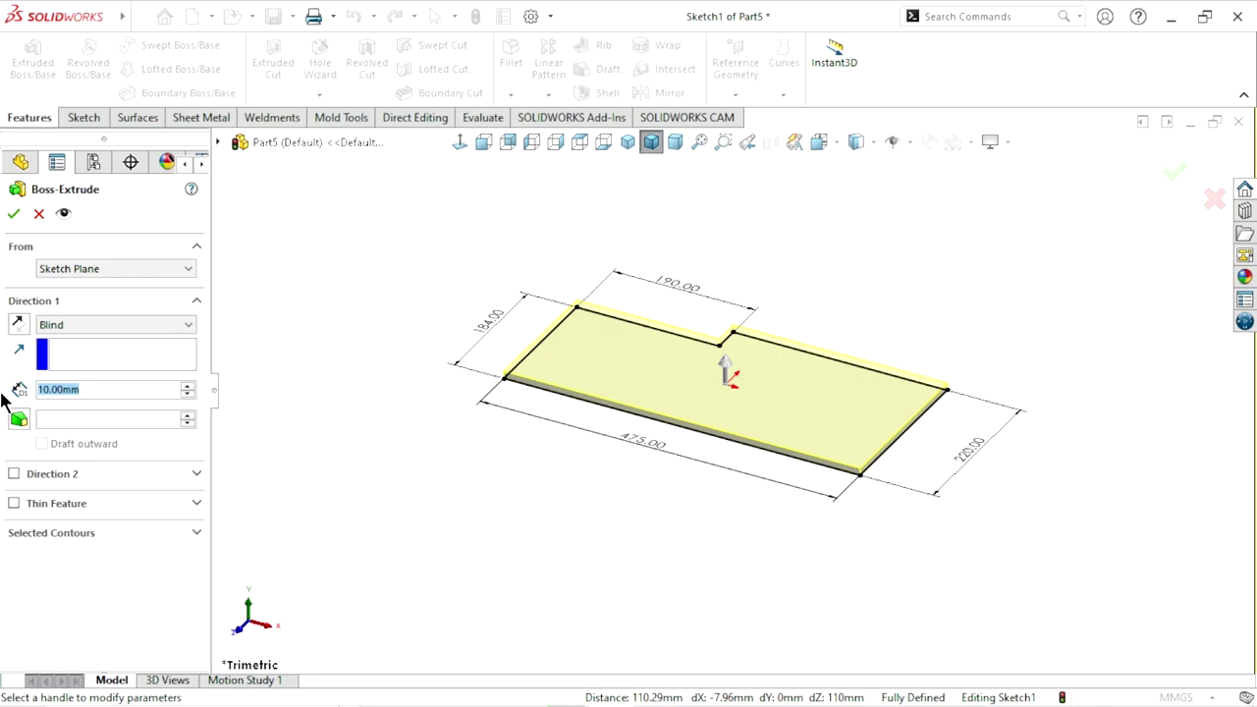
text(35)
key(Return)
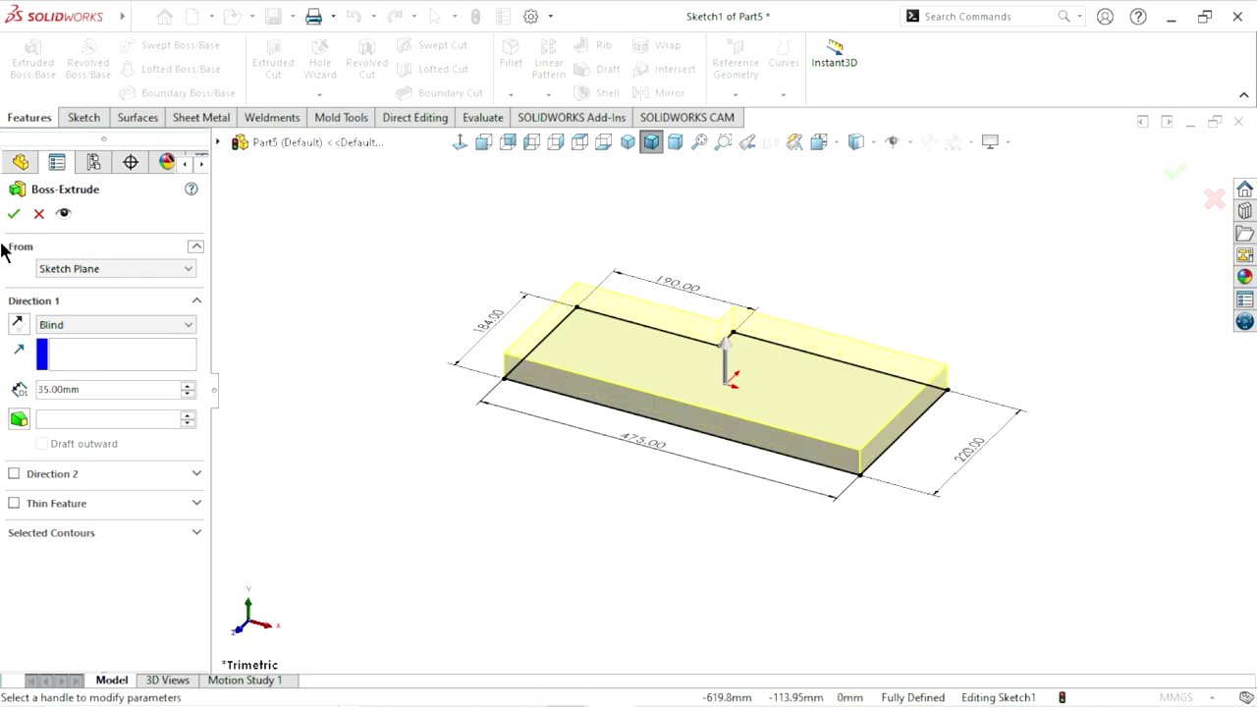
click(13, 215)
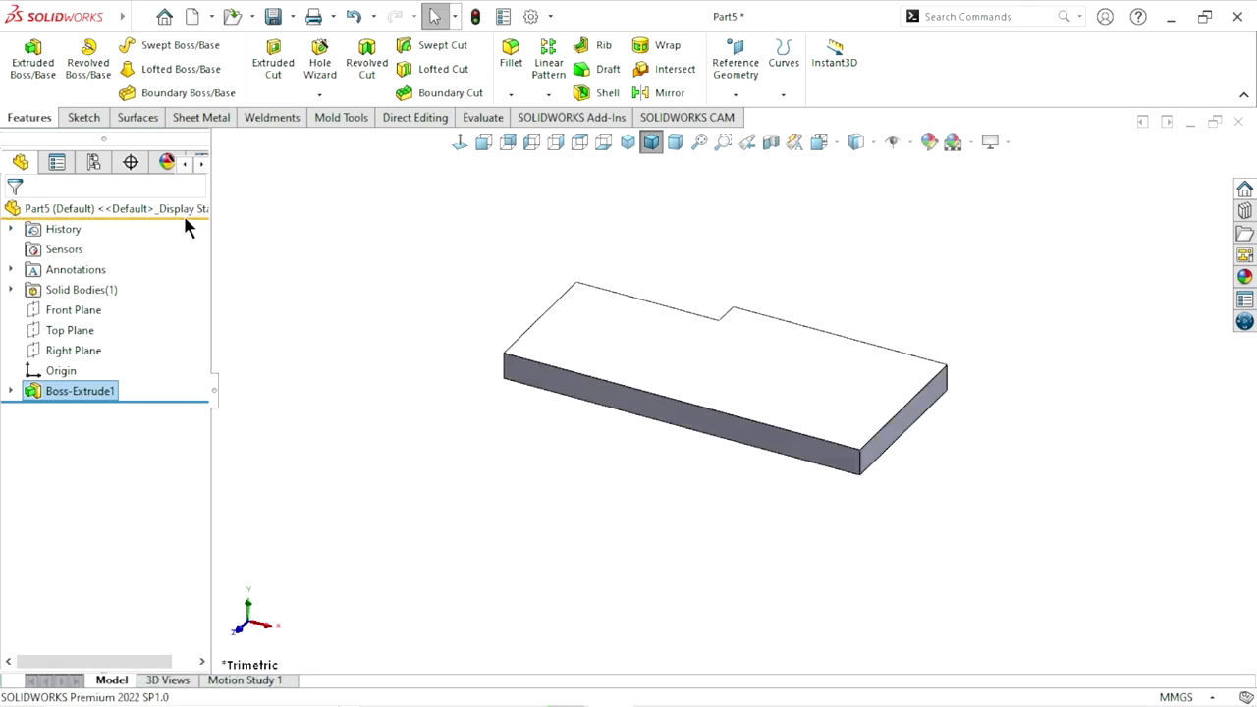
click(511, 95)
- Set up a 20 mm, 60° chamfer on the front and right corner edges
click(523, 139)
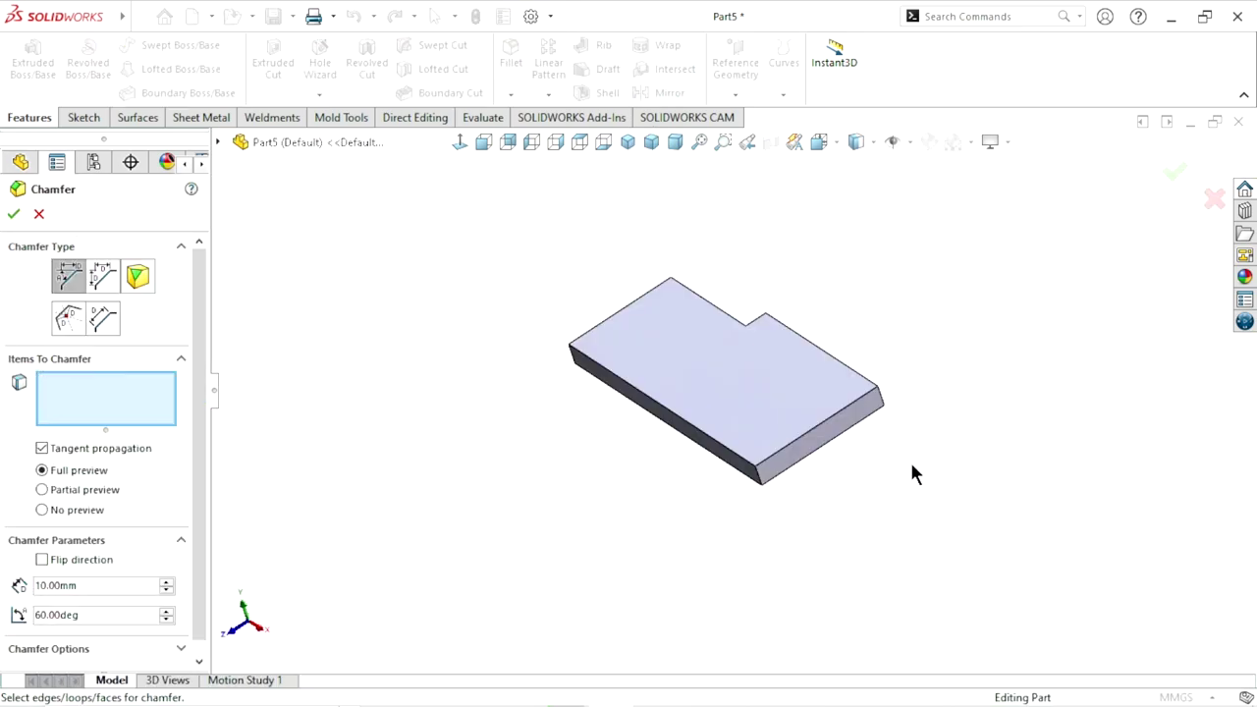
middle_drag(910, 471, 874, 472)
scroll(873, 469, down, 3)
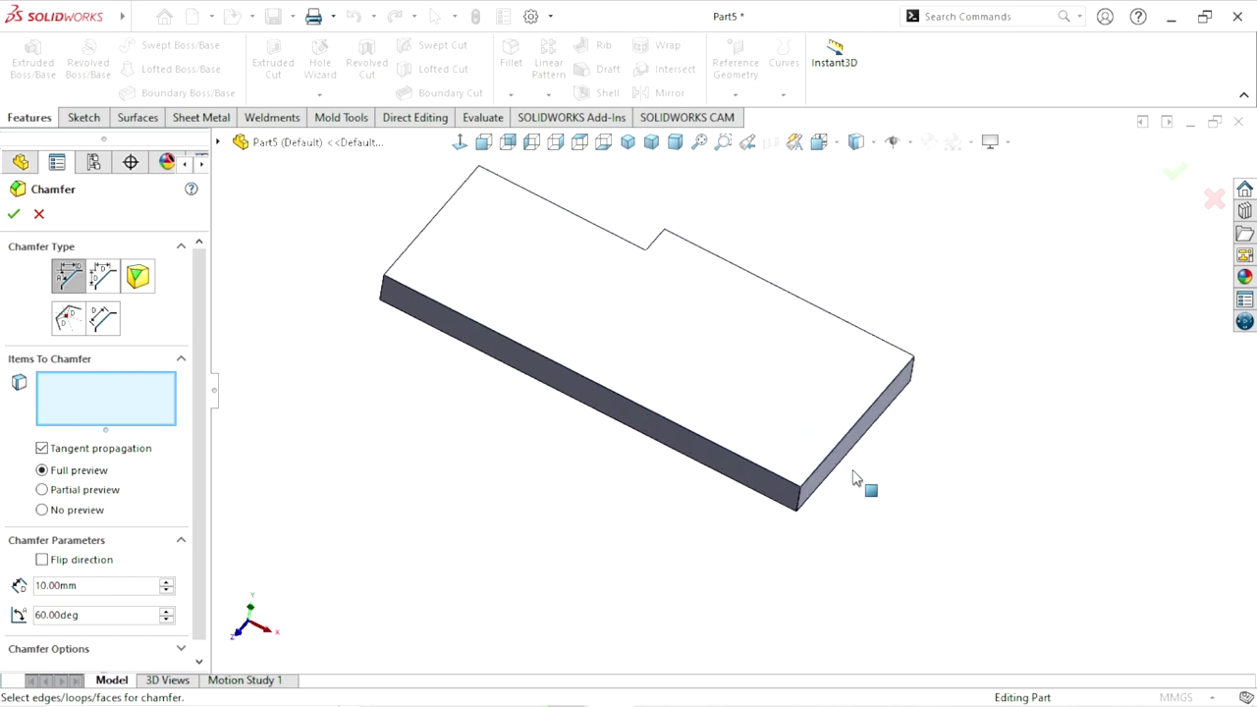
click(99, 586)
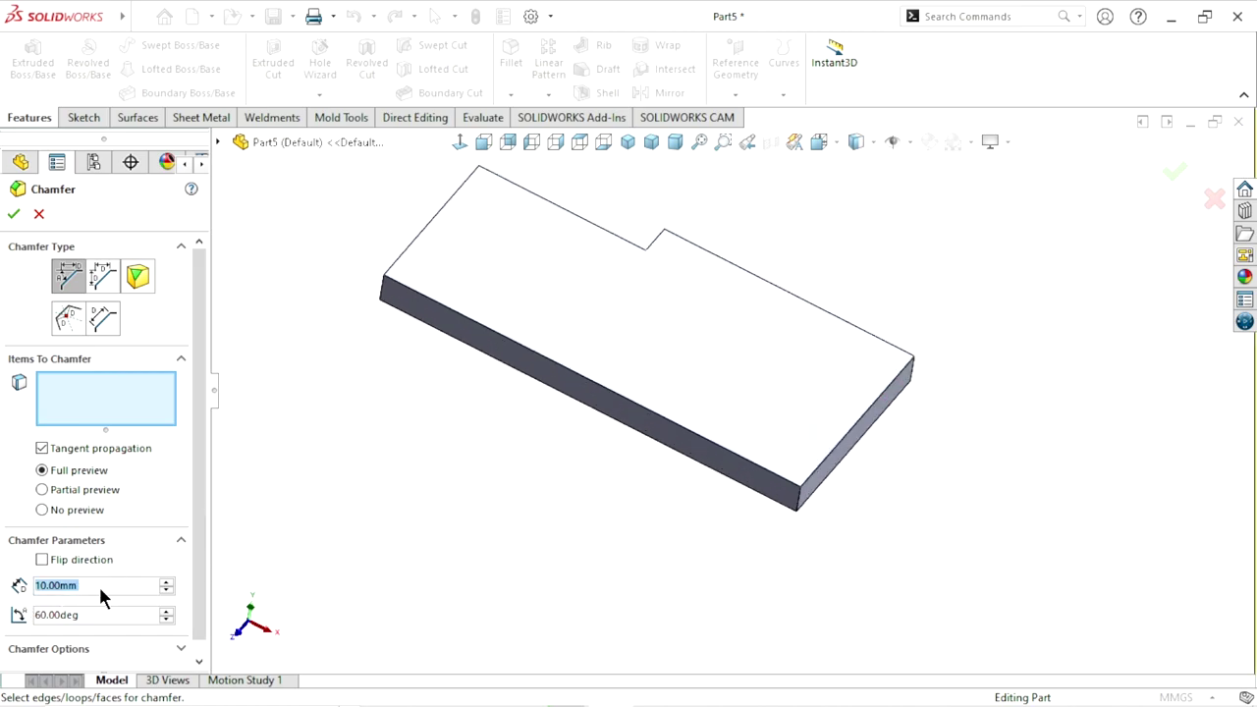
text(2)
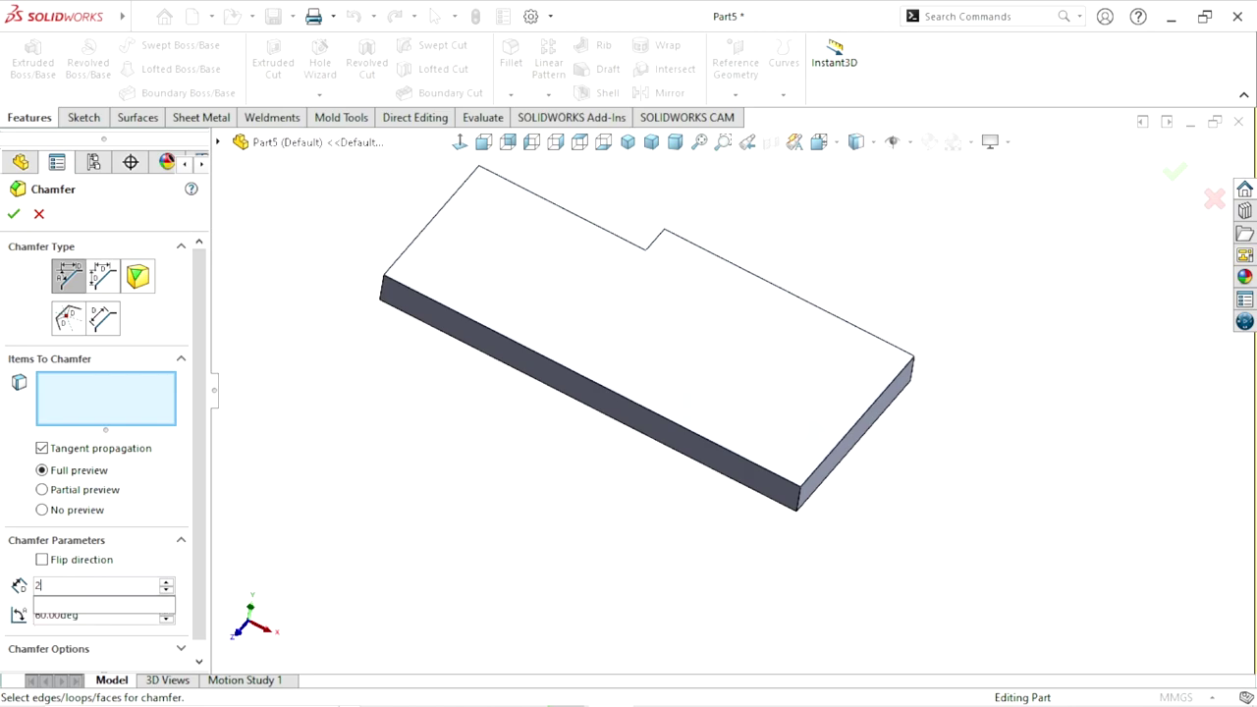
text(0.00mm)
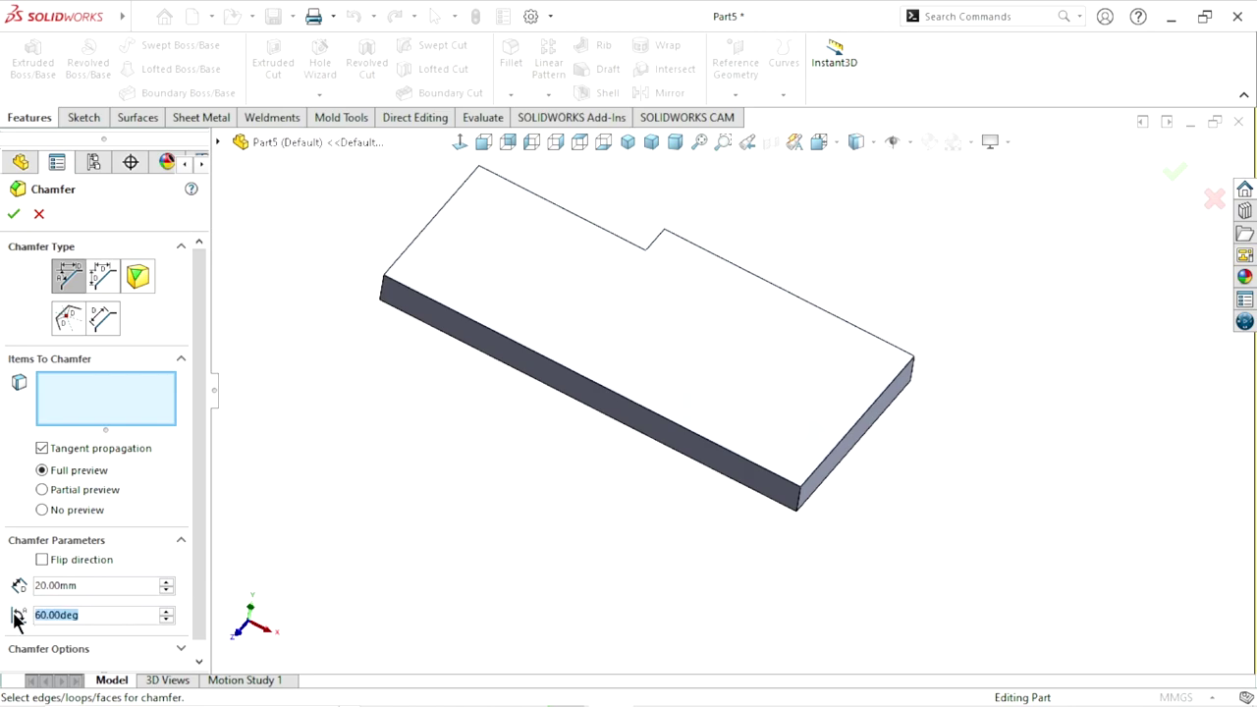
scroll(653, 538, up, 2)
middle_drag(674, 449, 648, 494)
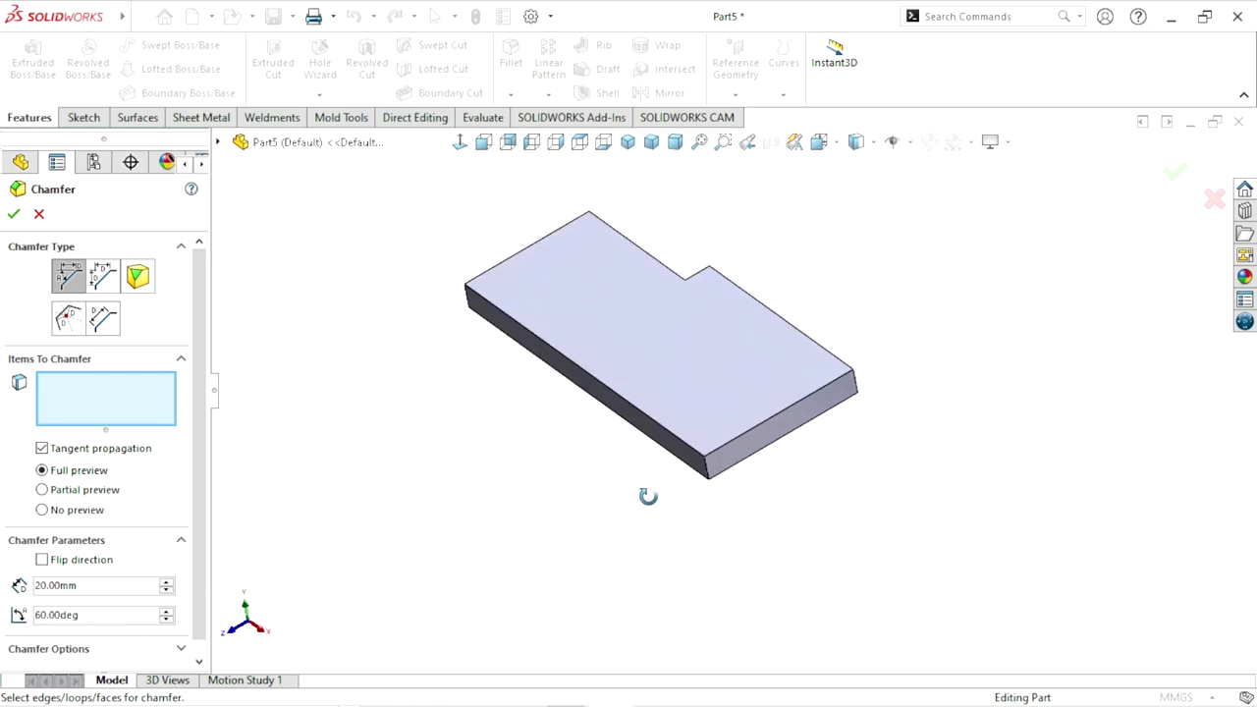
click(713, 480)
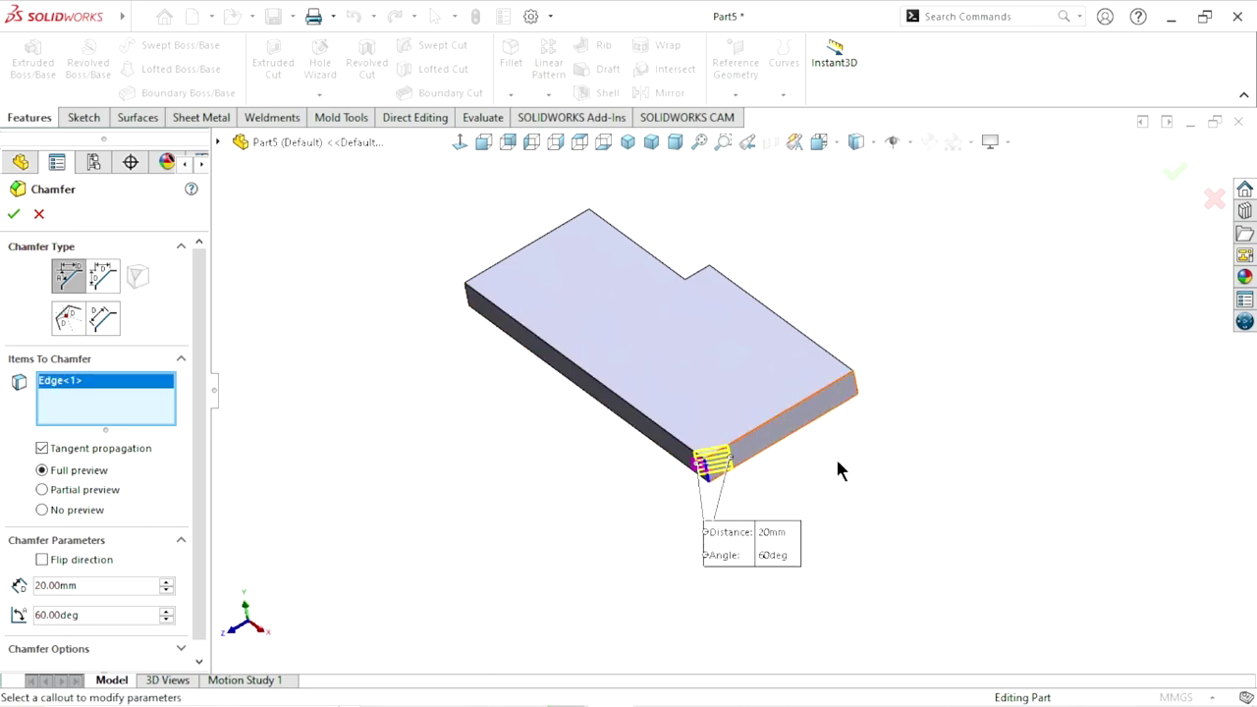
click(858, 386)
- Flip the chamfer direction, apply it, and orbit the model into a 3D view
mouse_move(936, 368)
middle_down()
mouse_move(905, 368)
mouse_move(933, 504)
middle_up()
scroll(821, 481, down, 5)
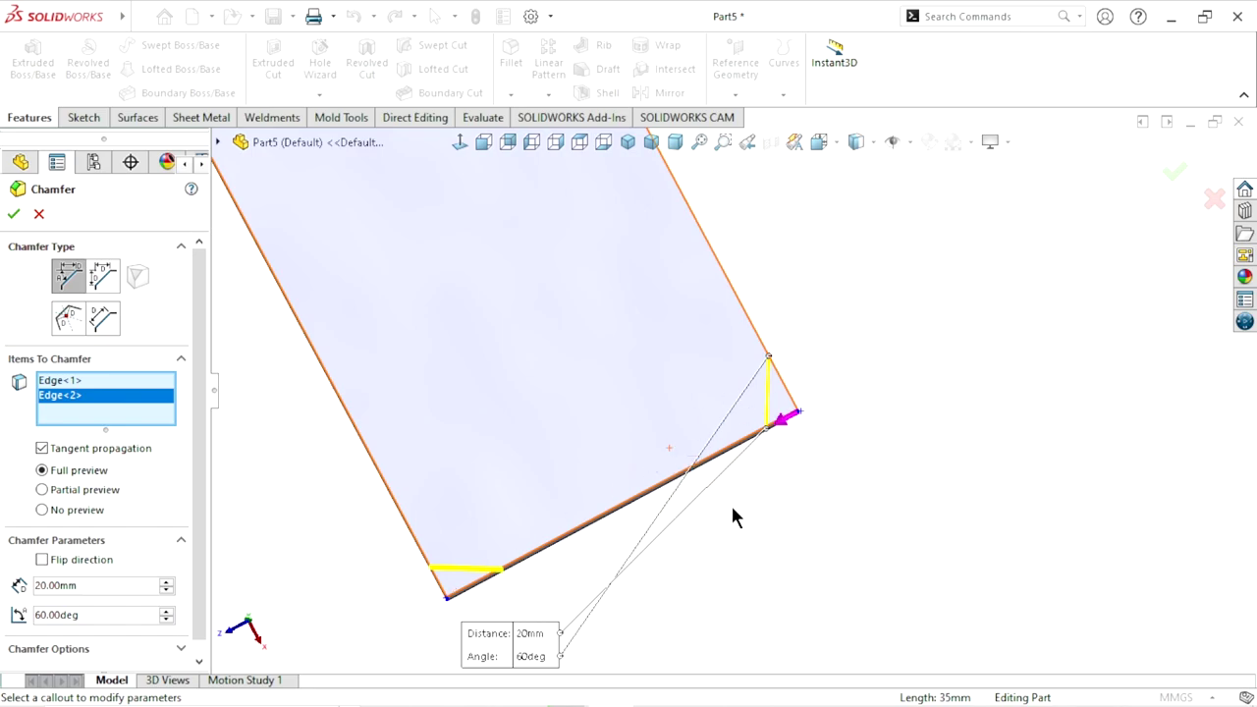
scroll(800, 517, up, 1)
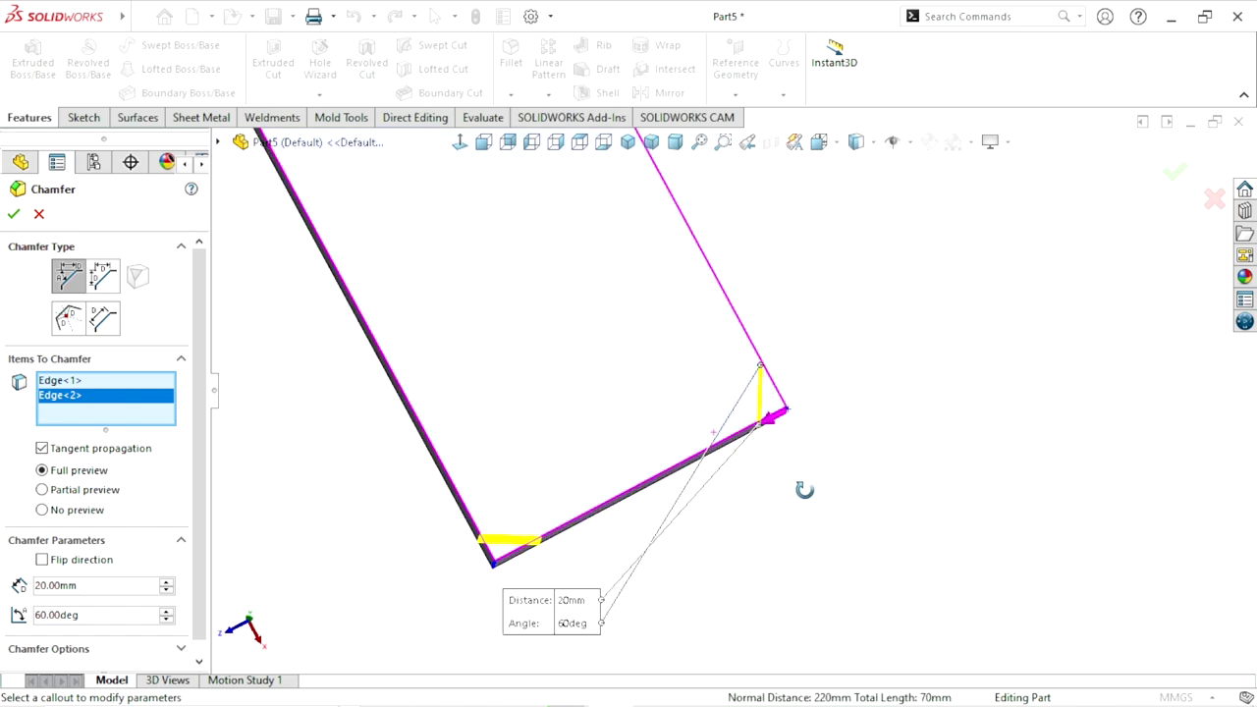
click(45, 557)
click(14, 213)
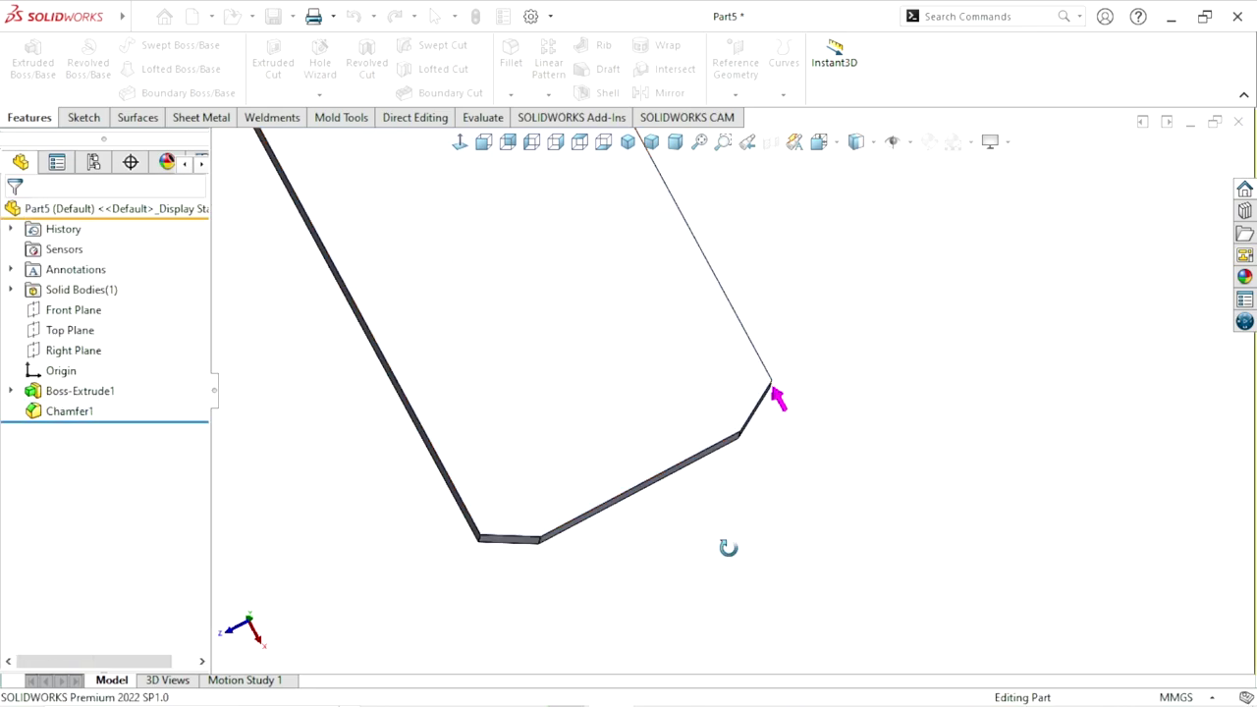
middle_drag(729, 547, 747, 370)
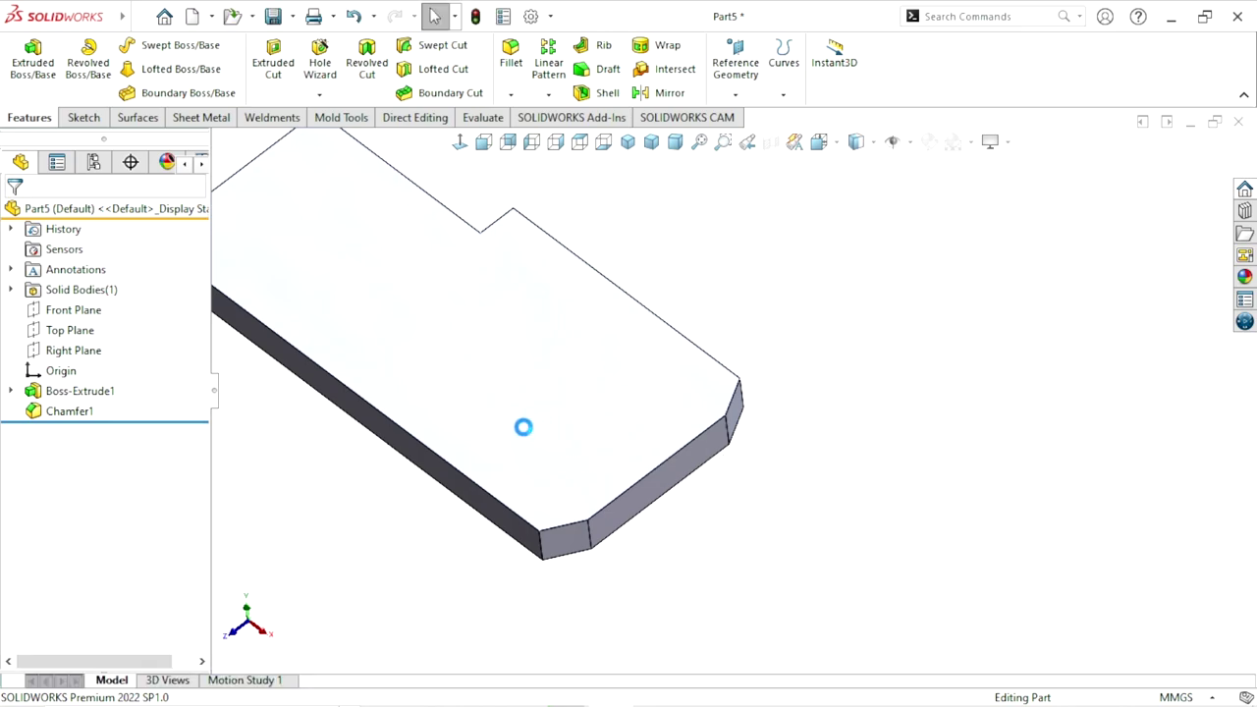
scroll(519, 404, up, 5)
scroll(549, 373, down, 3)
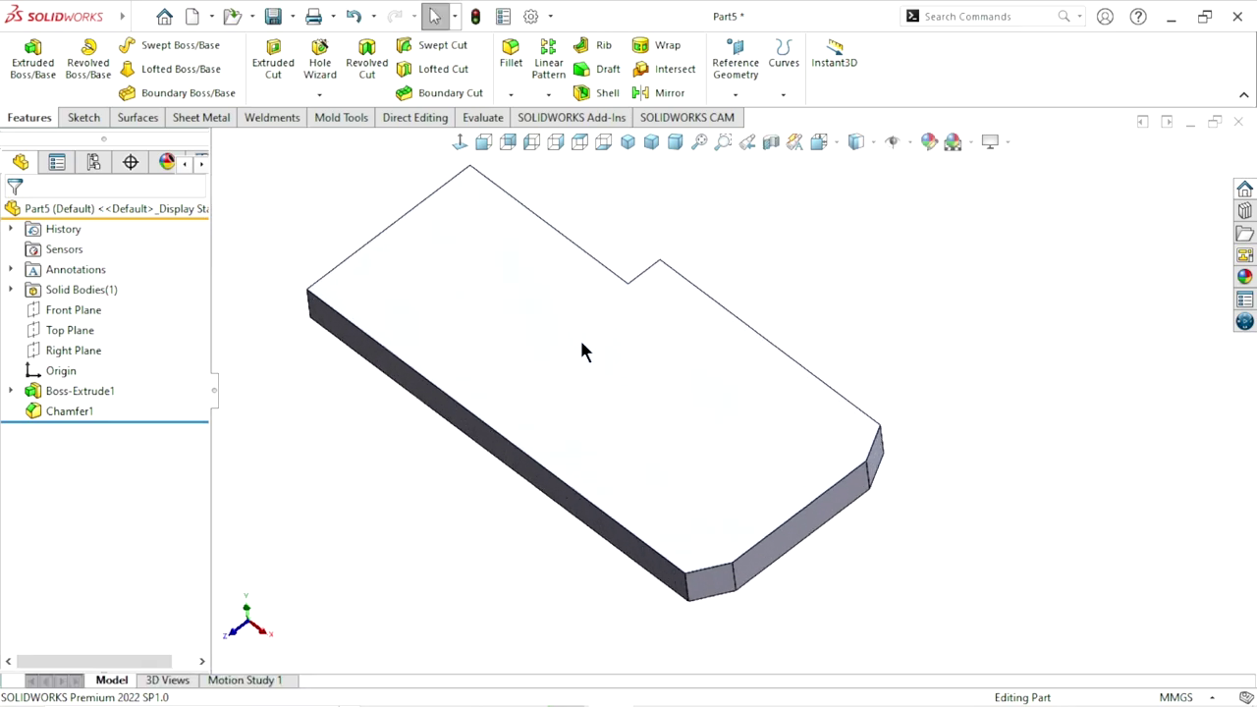
- Sketch a reversed 6.25 mm inward offset of the outline on the plate's bottom face
click(627, 142)
mouse_move(675, 507)
middle_down()
mouse_move(756, 392)
mouse_move(752, 449)
middle_up()
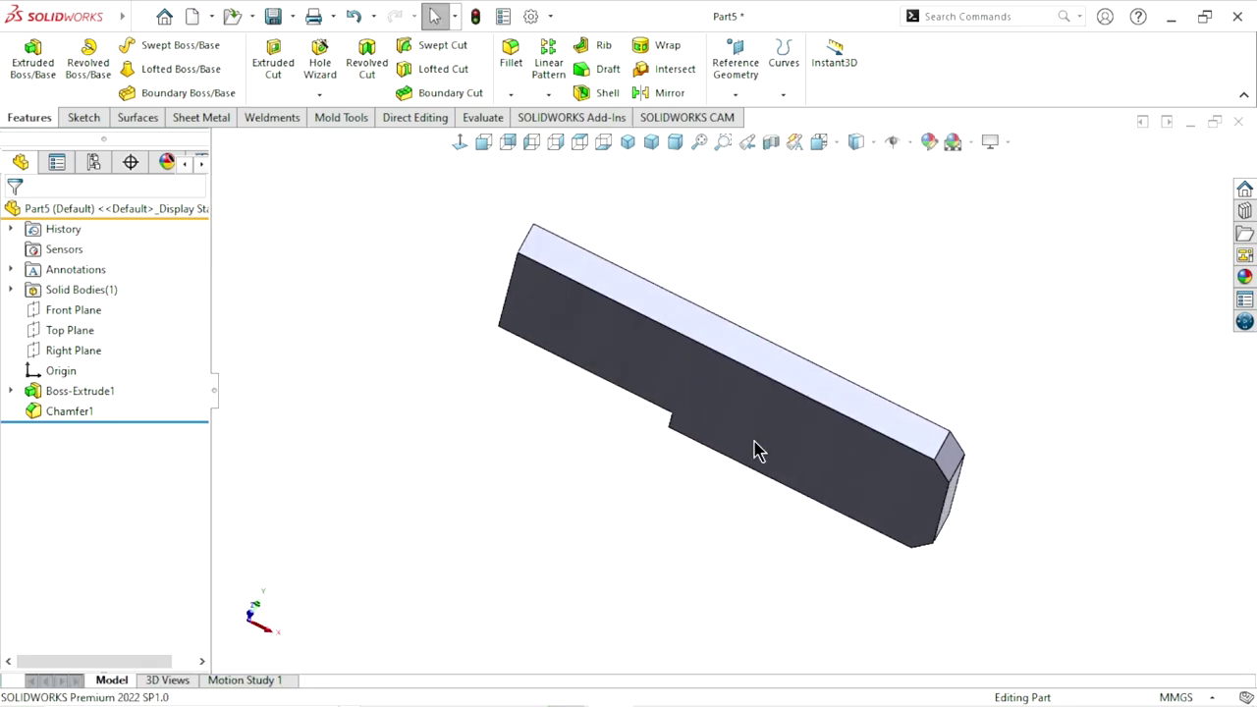
click(774, 428)
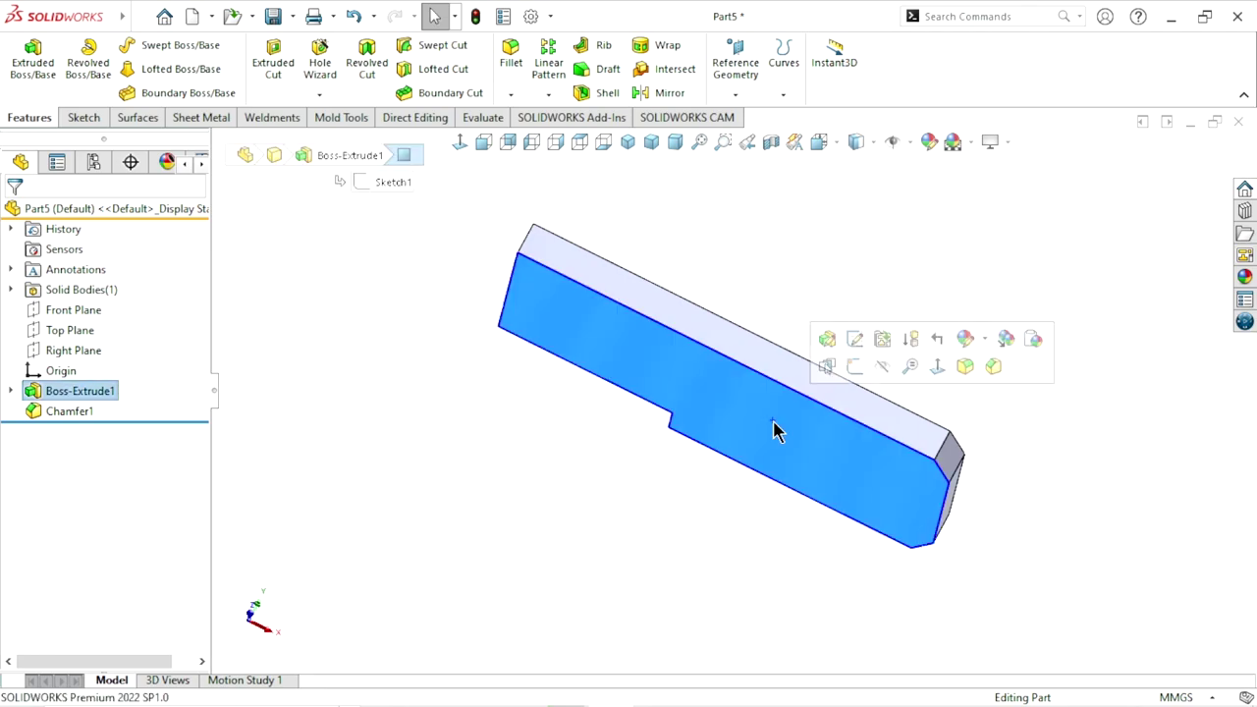
click(850, 377)
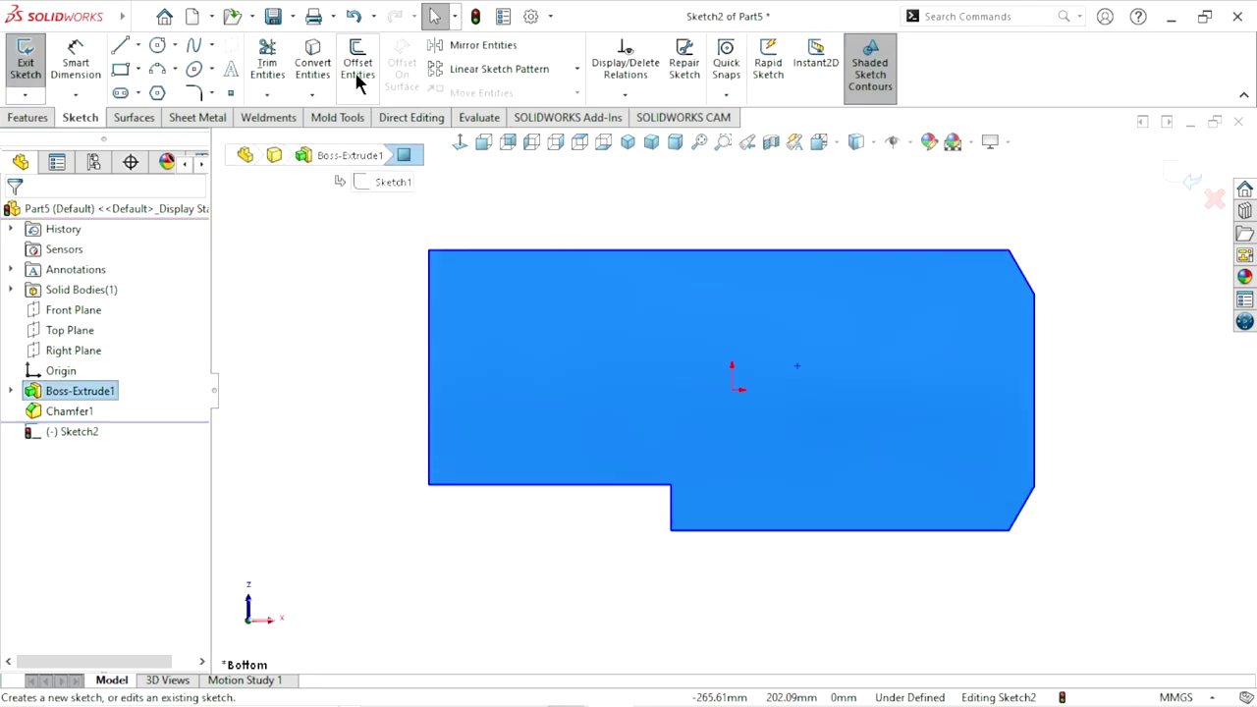
click(357, 77)
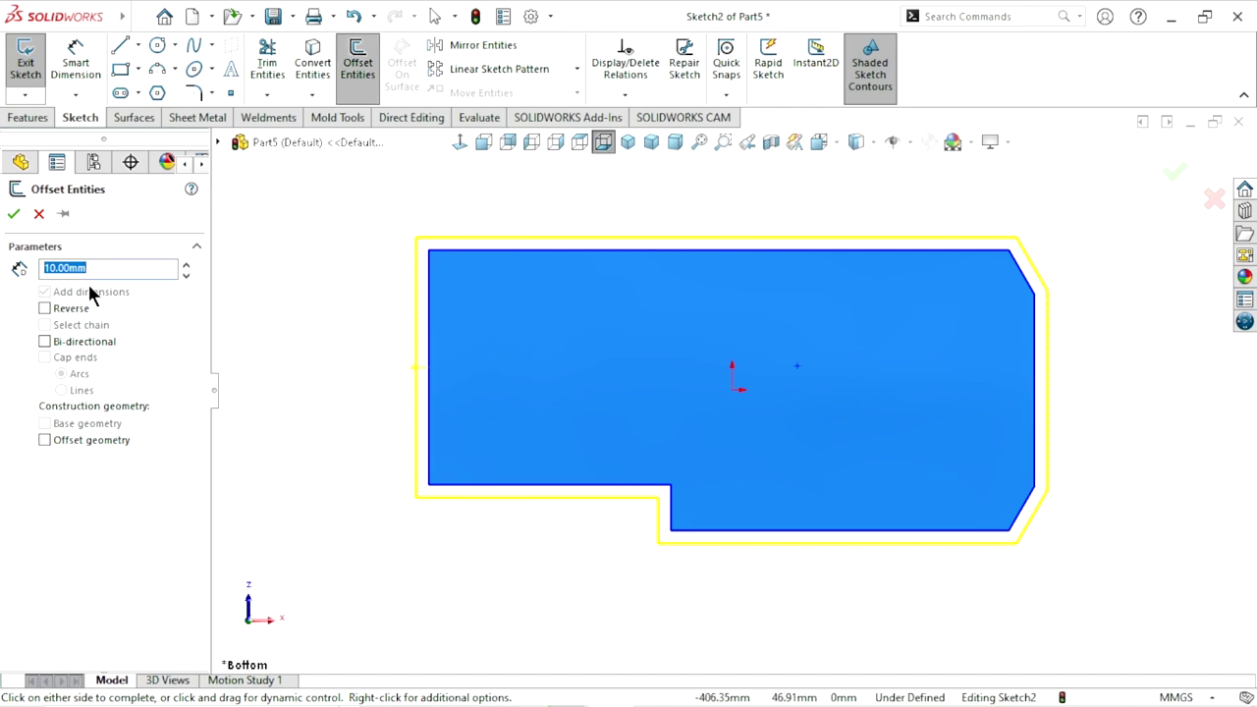
click(45, 309)
text(6.25)
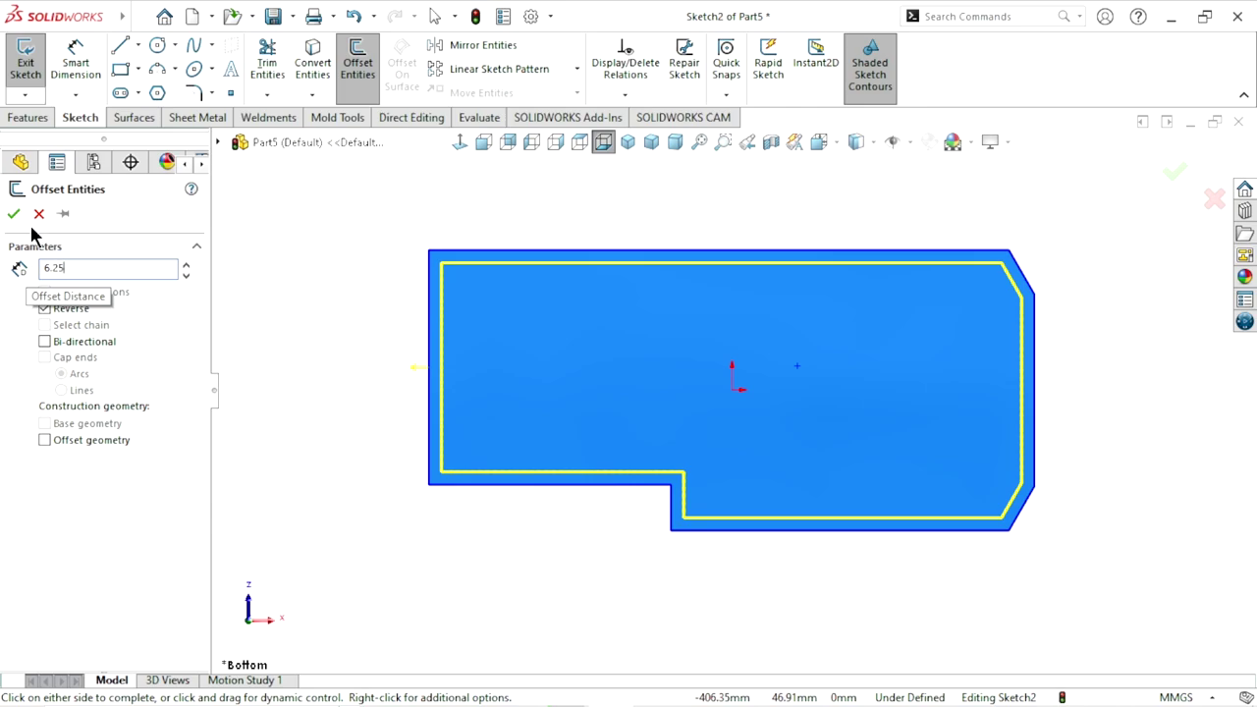
key(Return)
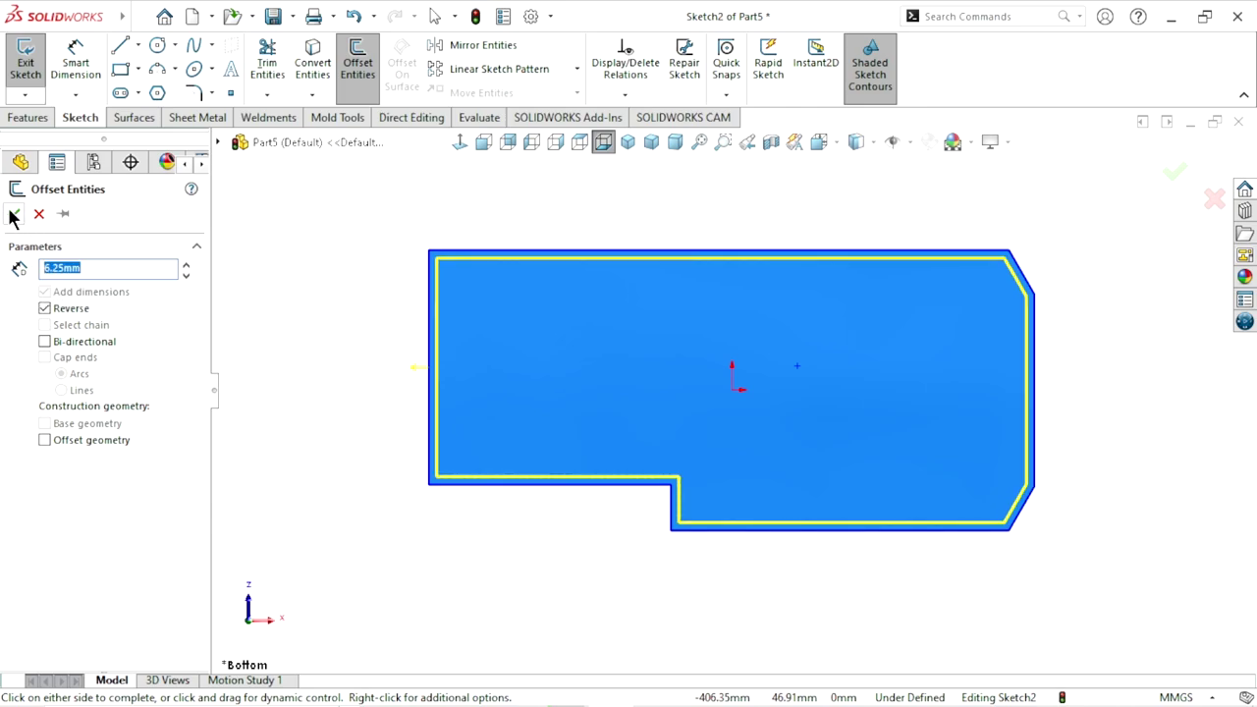
click(14, 214)
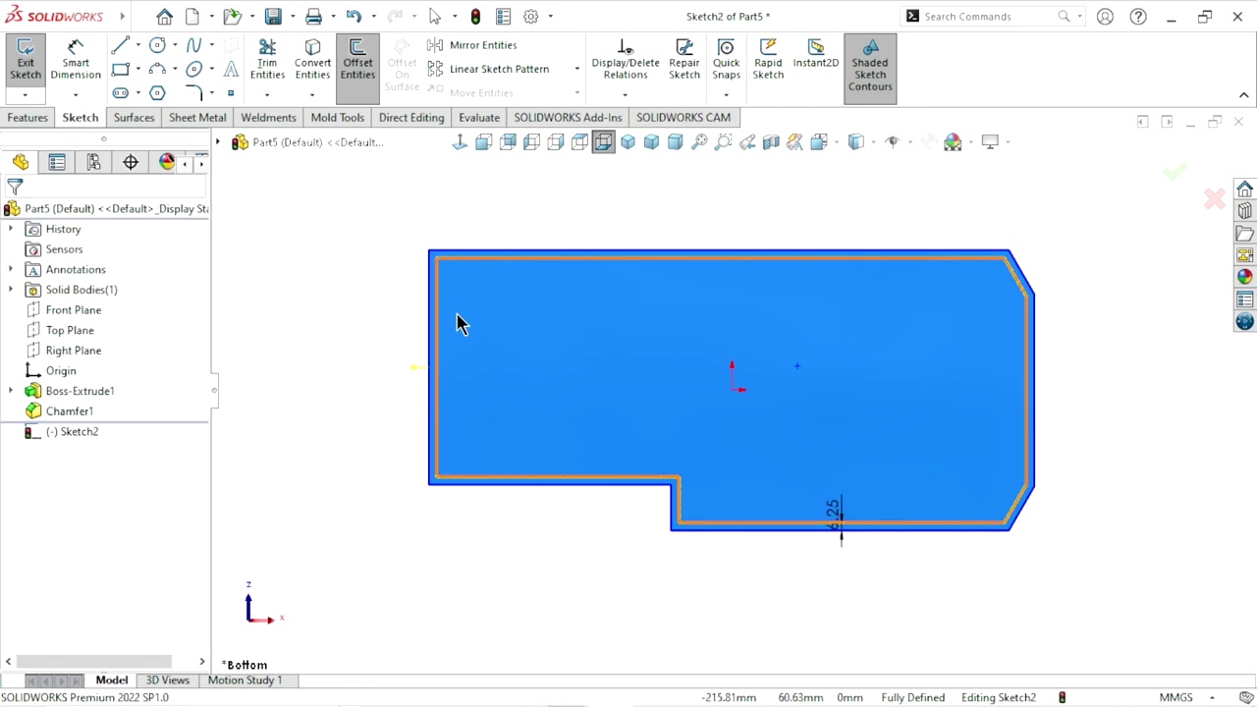
click(27, 117)
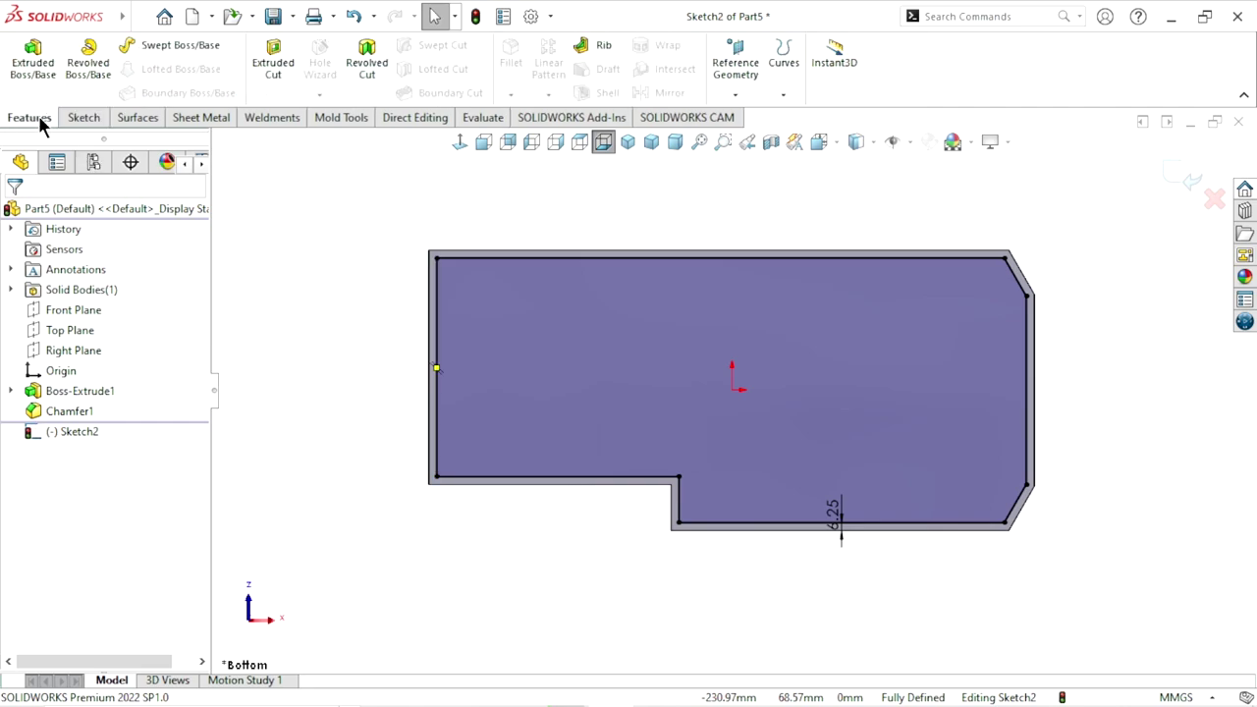
- Extruded-cut the outer 6.25 mm band 29 mm deep with Flip side to cut
click(271, 81)
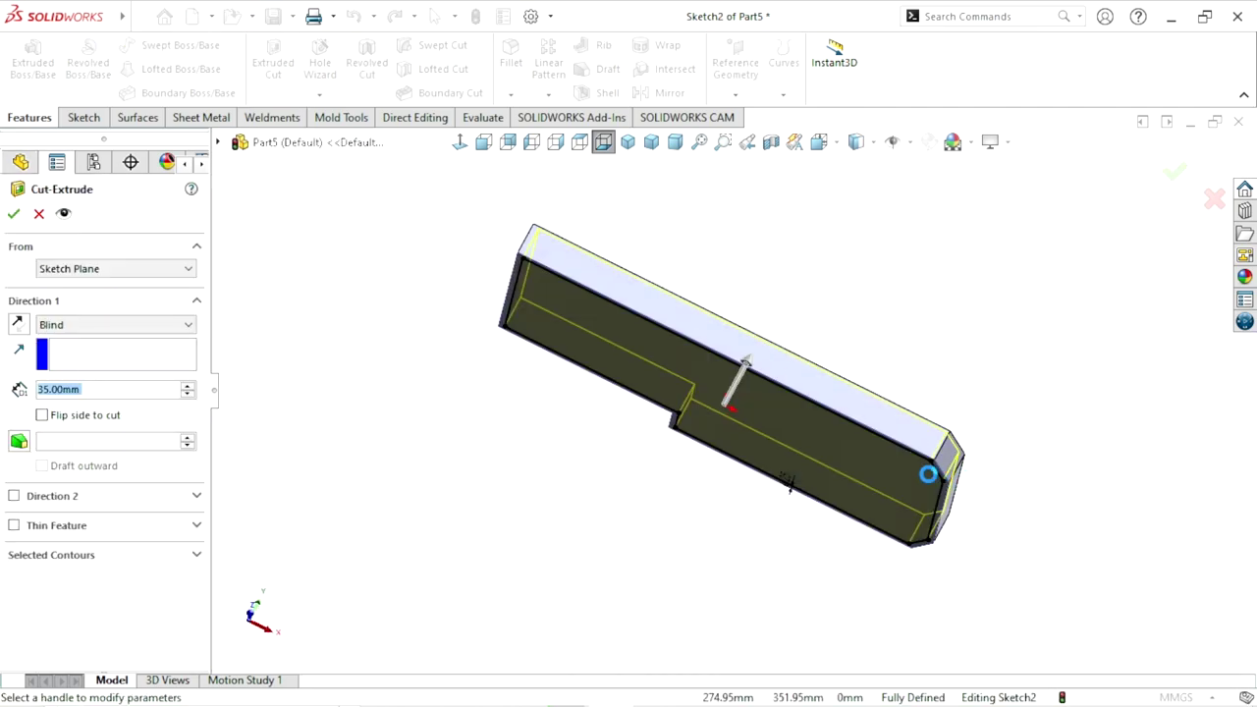
mouse_move(929, 473)
middle_down()
mouse_move(900, 449)
mouse_move(844, 469)
mouse_move(844, 283)
mouse_move(713, 259)
mouse_move(655, 162)
middle_up()
click(627, 145)
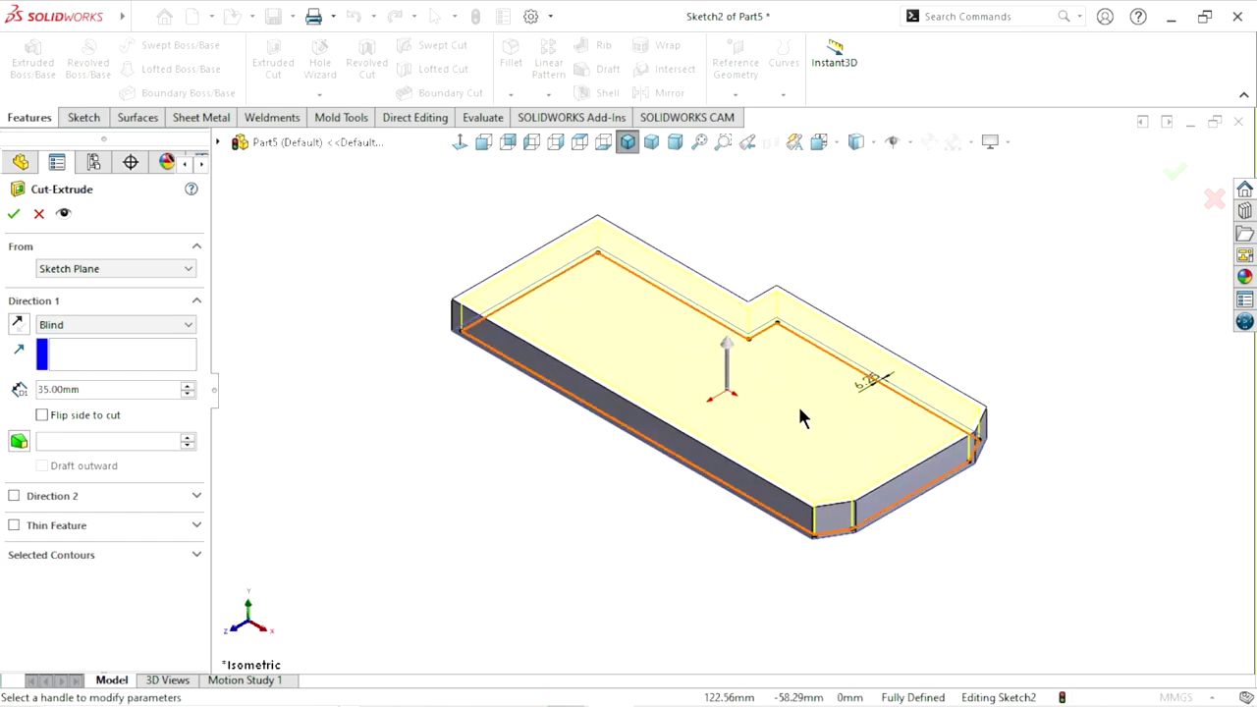
double_click(108, 389)
text(29)
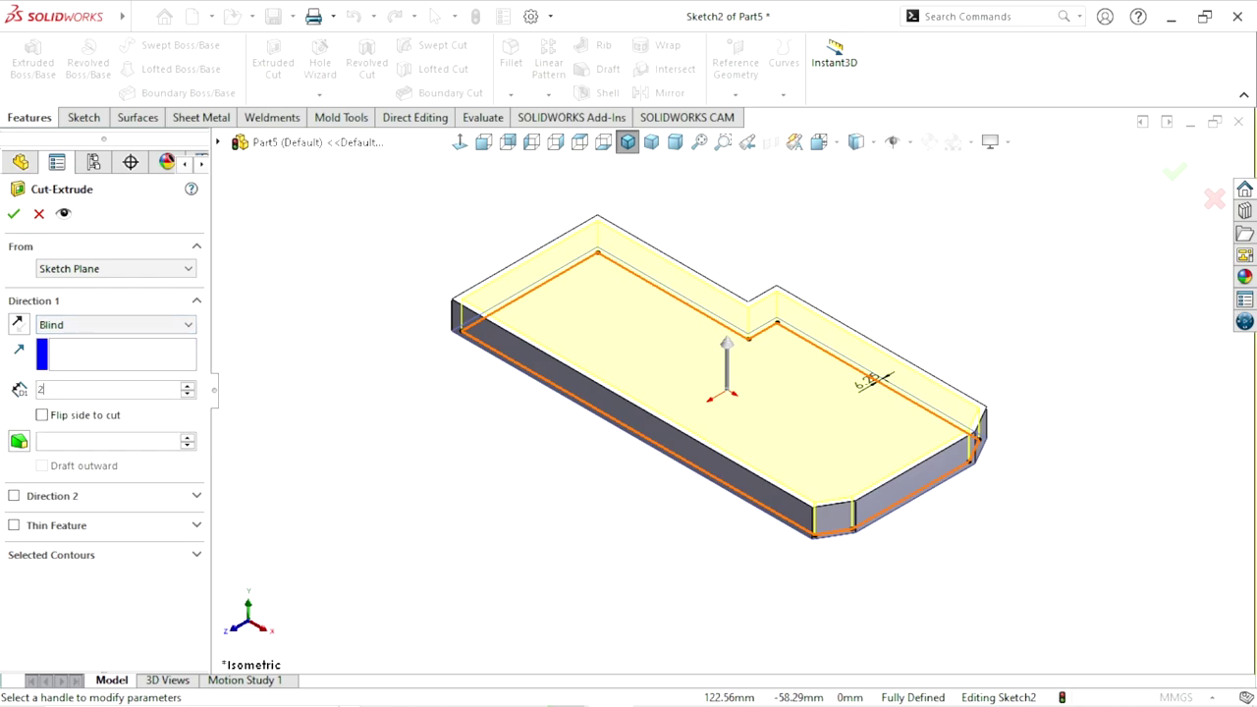
key(Return)
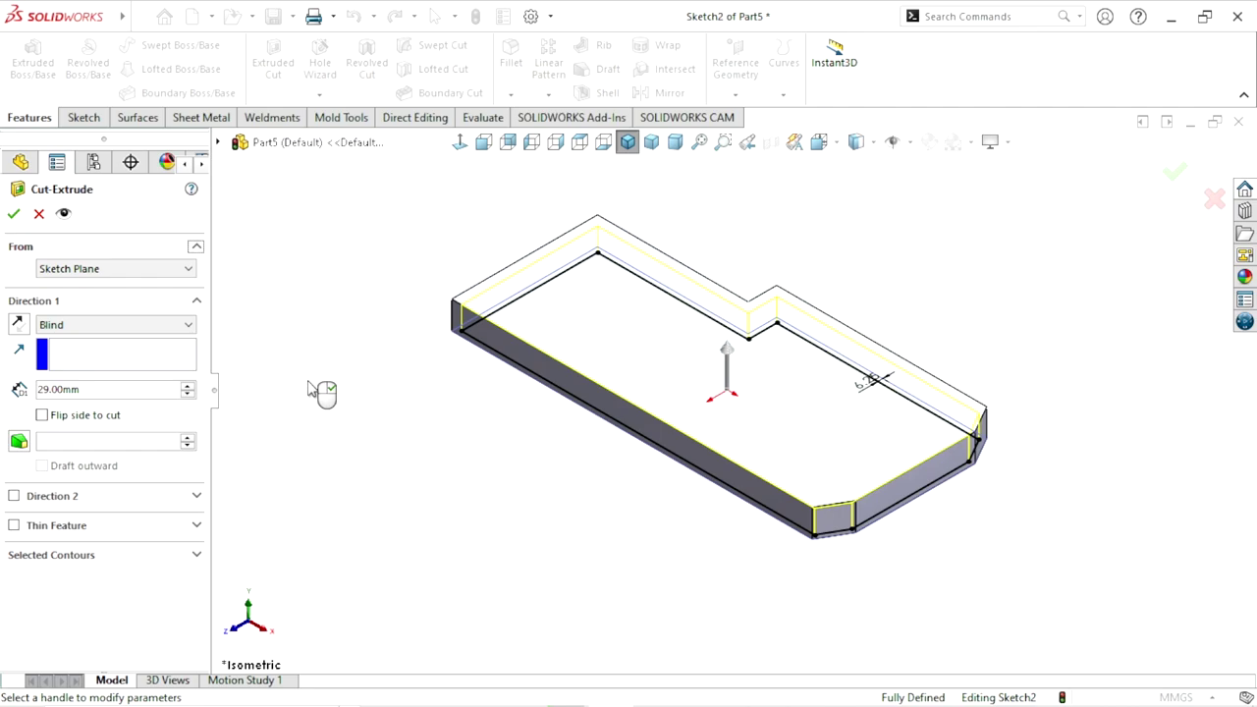
mouse_move(814, 331)
middle_down()
mouse_move(759, 235)
mouse_move(696, 351)
middle_up()
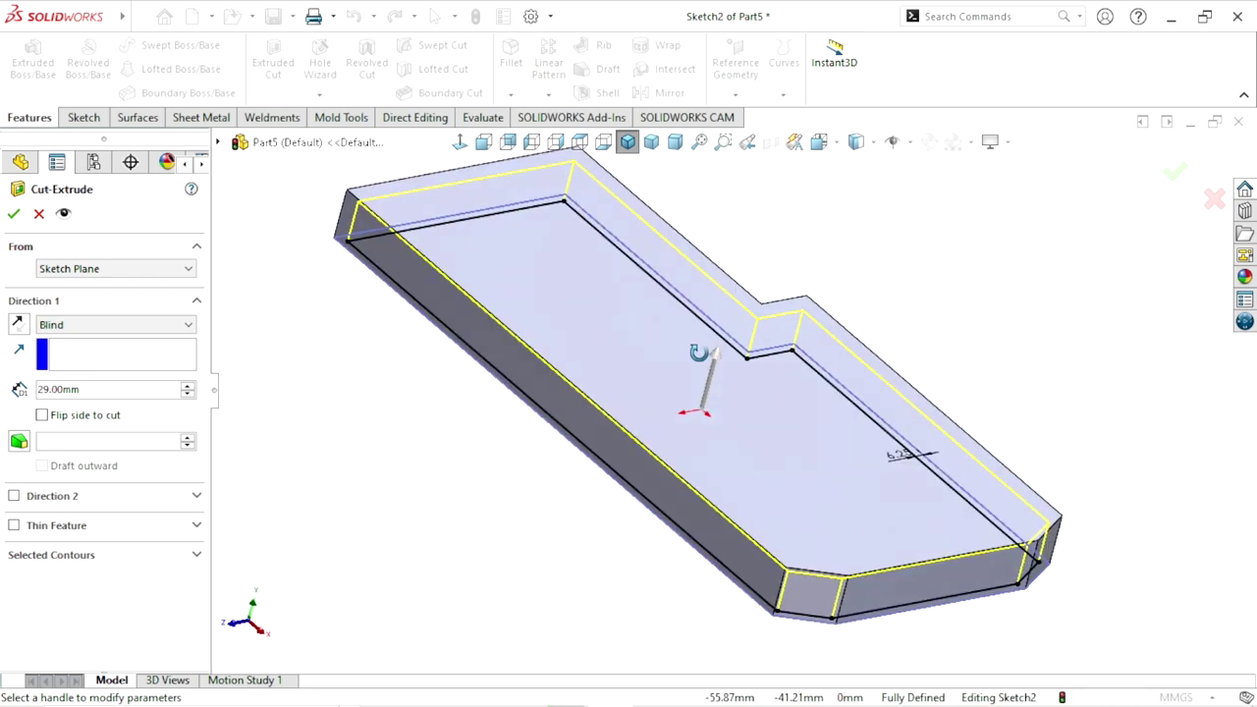
click(43, 415)
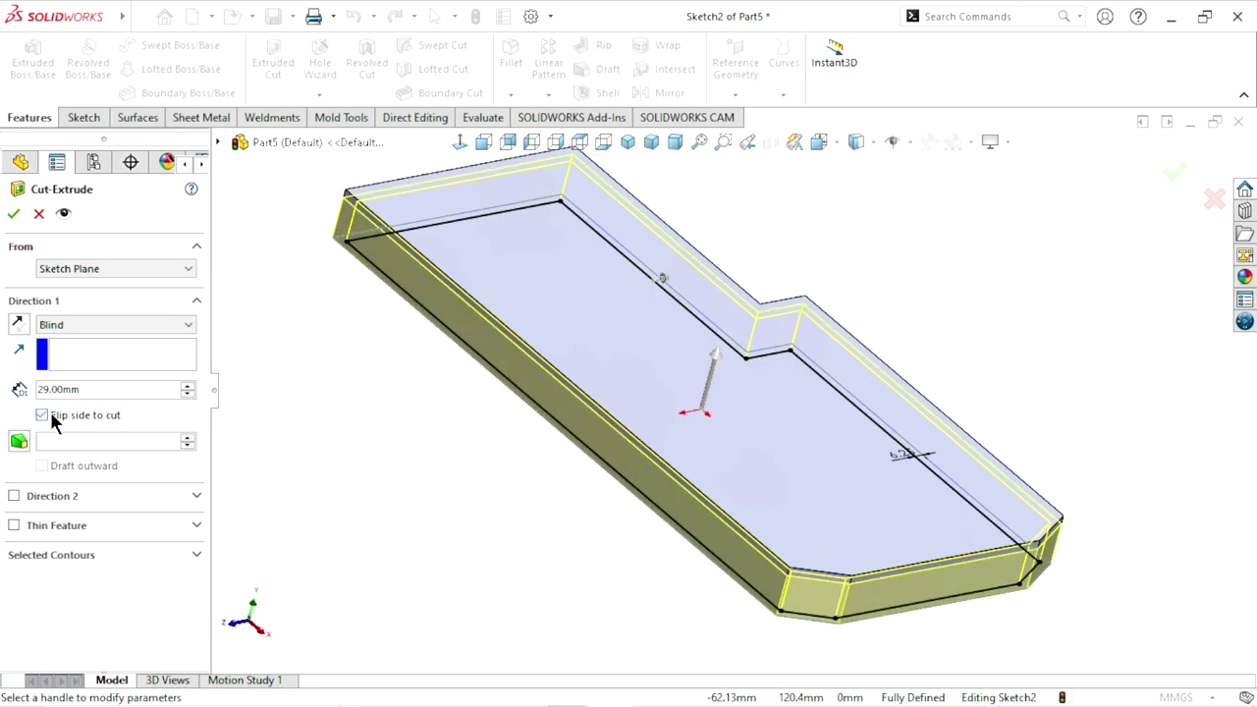
click(13, 214)
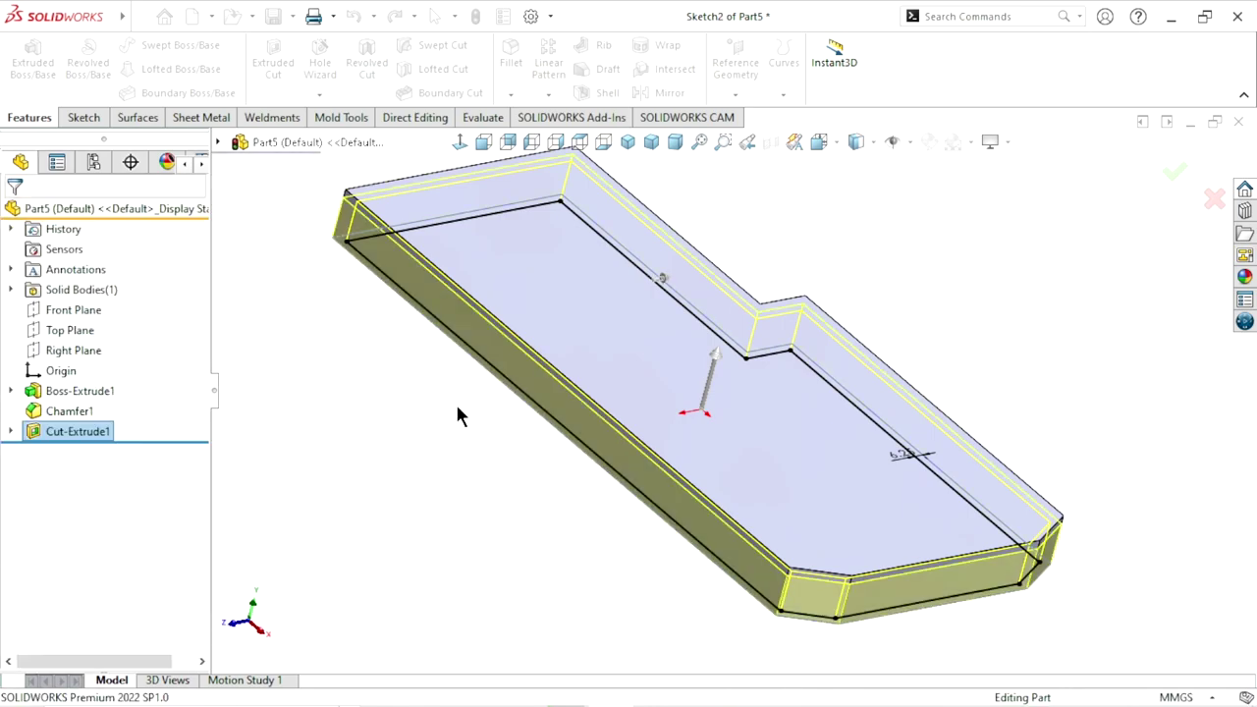
mouse_move(665, 344)
middle_down()
mouse_move(553, 412)
mouse_move(654, 426)
mouse_move(550, 527)
mouse_move(530, 598)
mouse_move(480, 601)
middle_up()
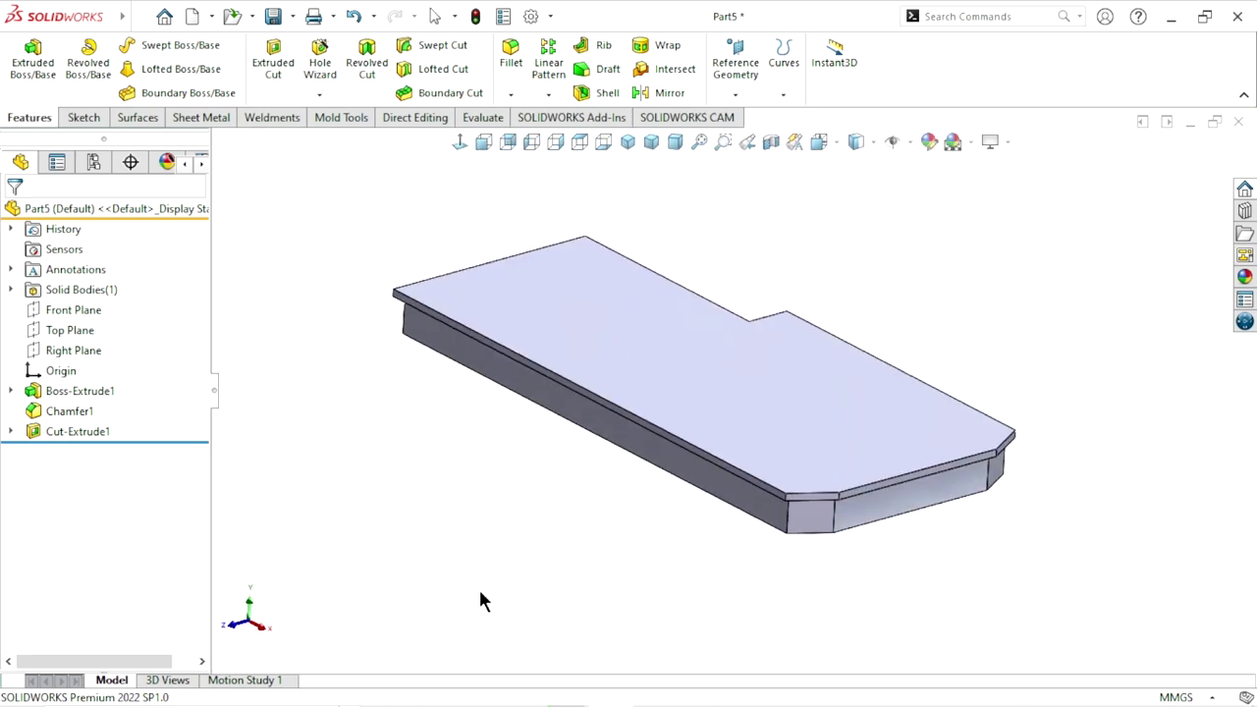
click(791, 413)
- Sketch a reversed 12.5 mm inward offset of the outline on the plate's other face
click(871, 348)
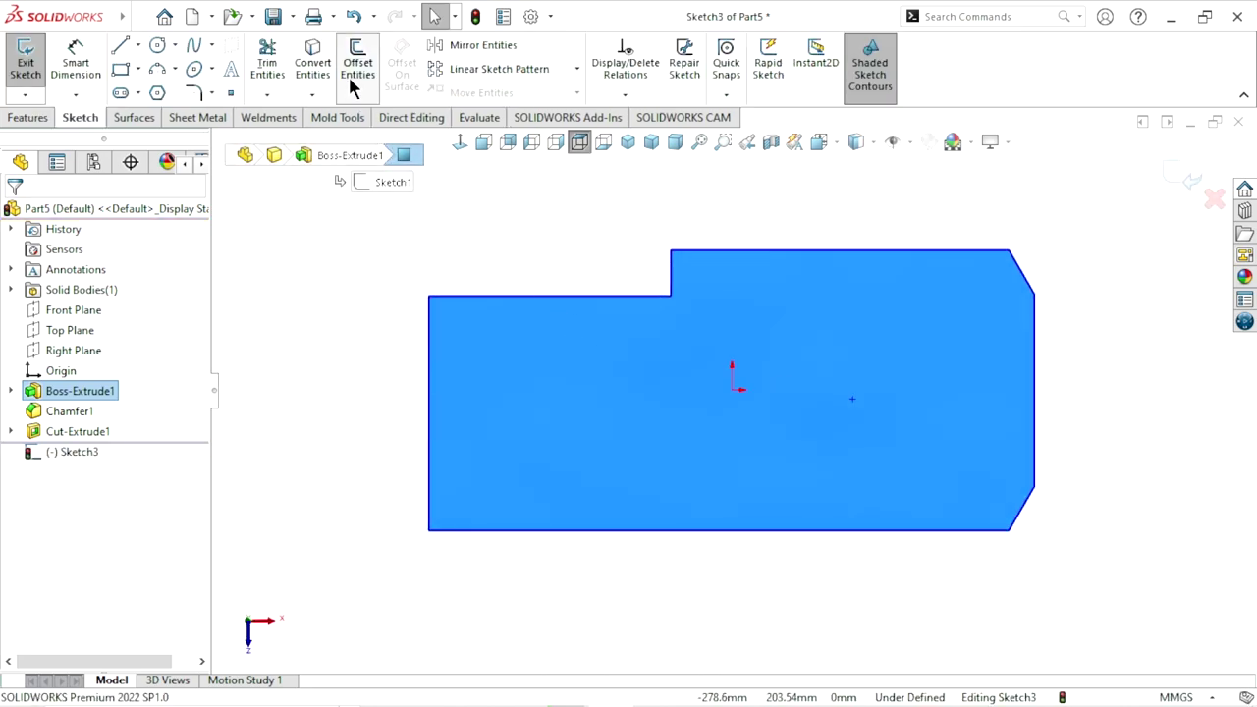
click(350, 86)
text(12.5)
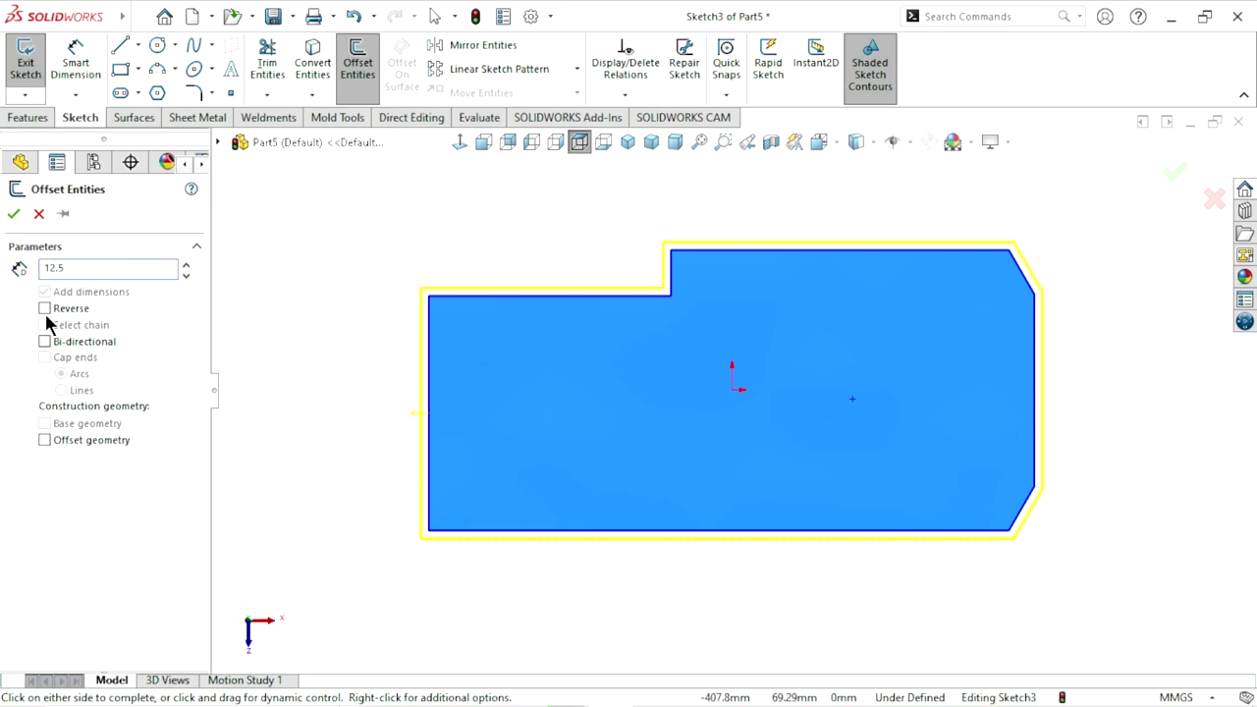
key(Return)
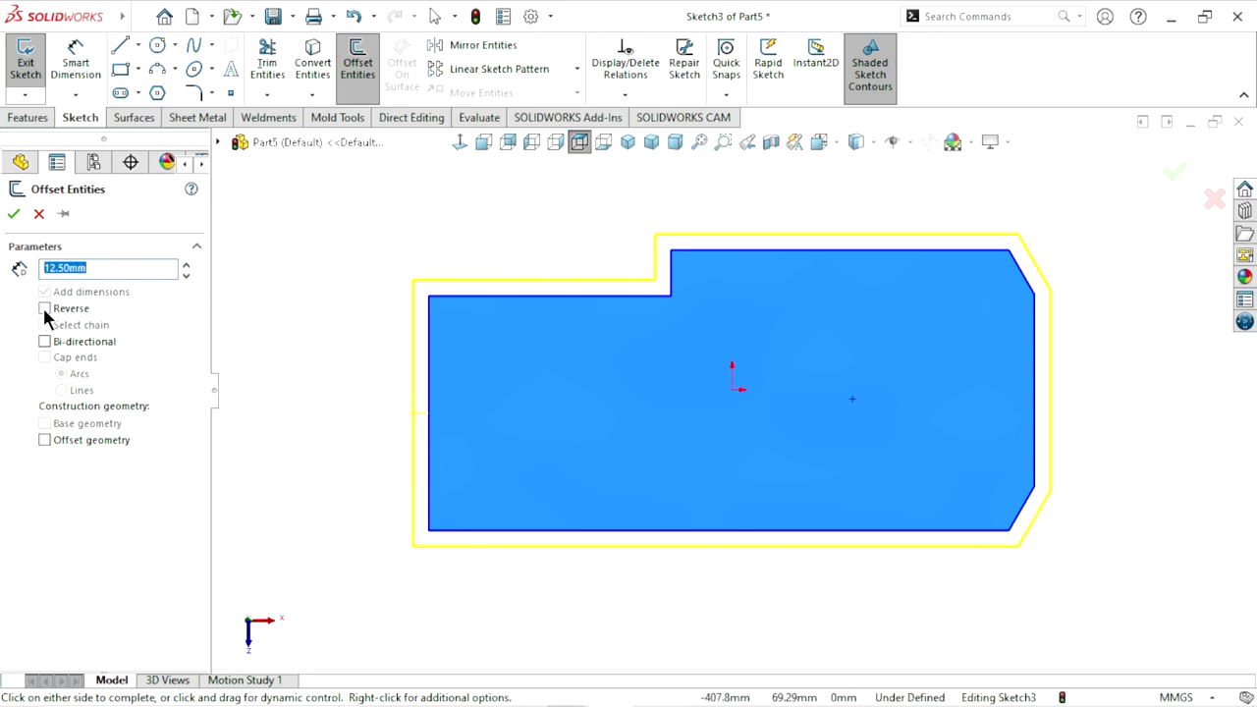
click(44, 309)
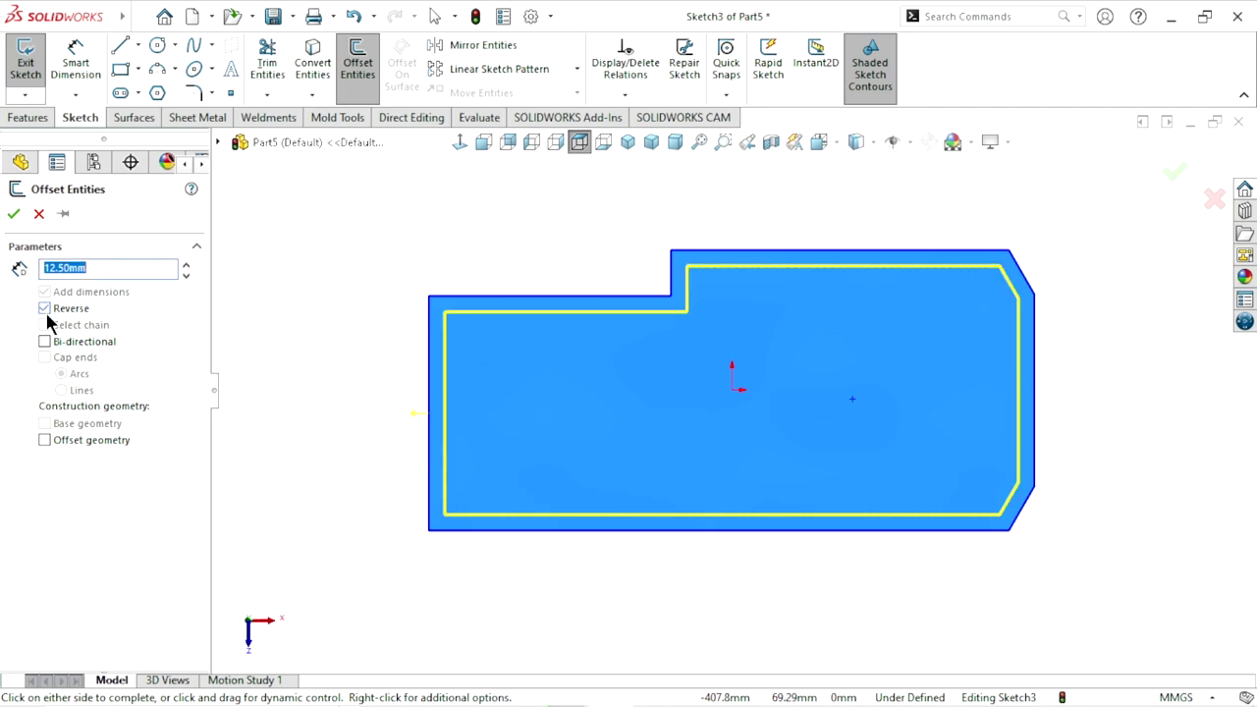
click(12, 215)
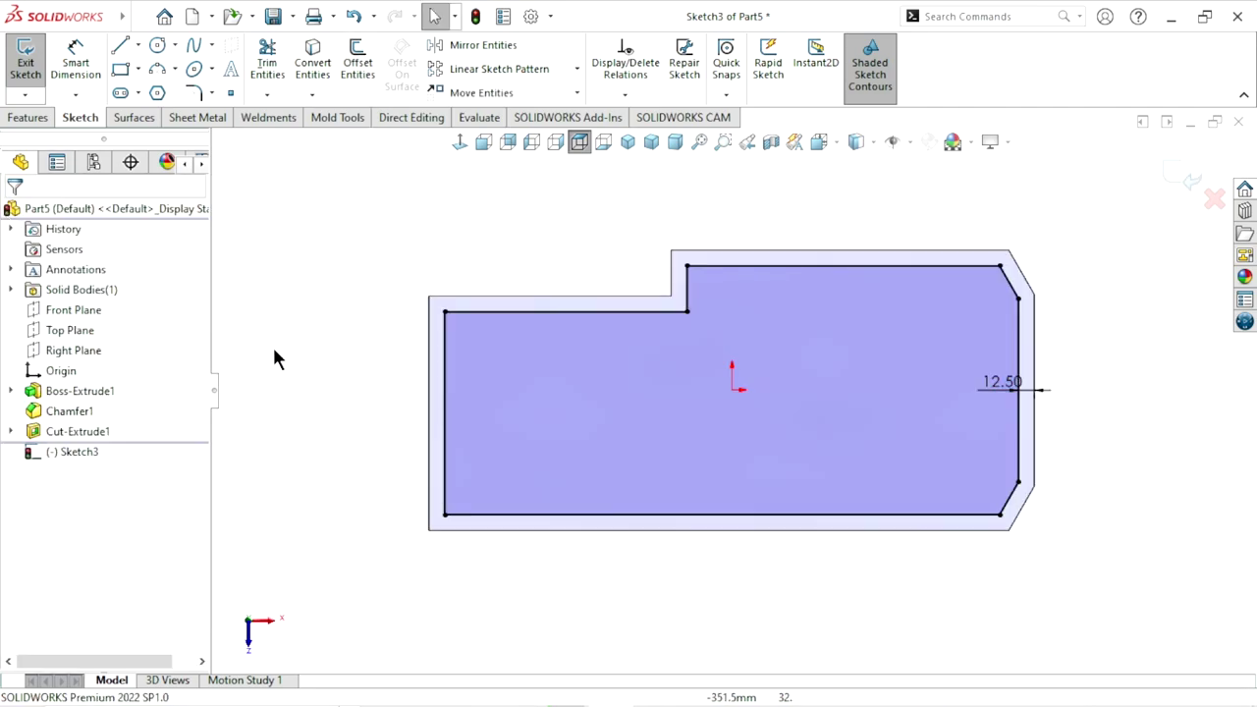
click(29, 120)
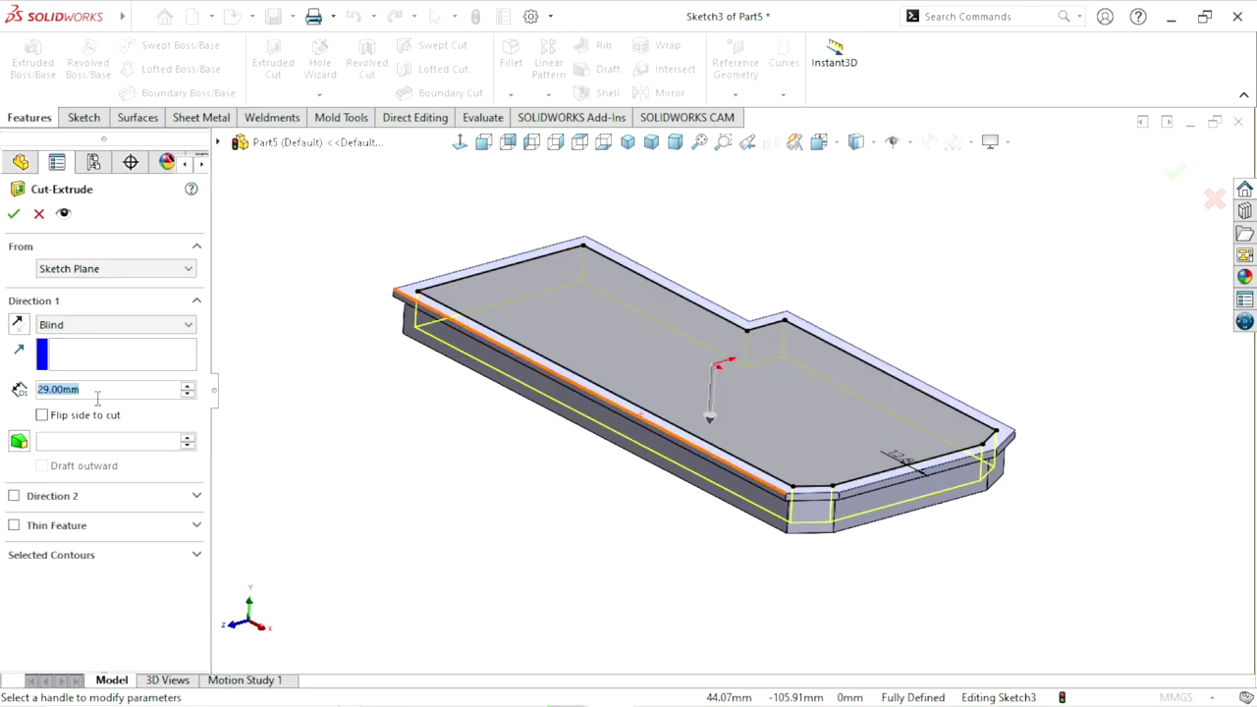
- Apply the 29 mm deep pocket cut, then orbit and zoom to inspect the hollowed tray
click(14, 214)
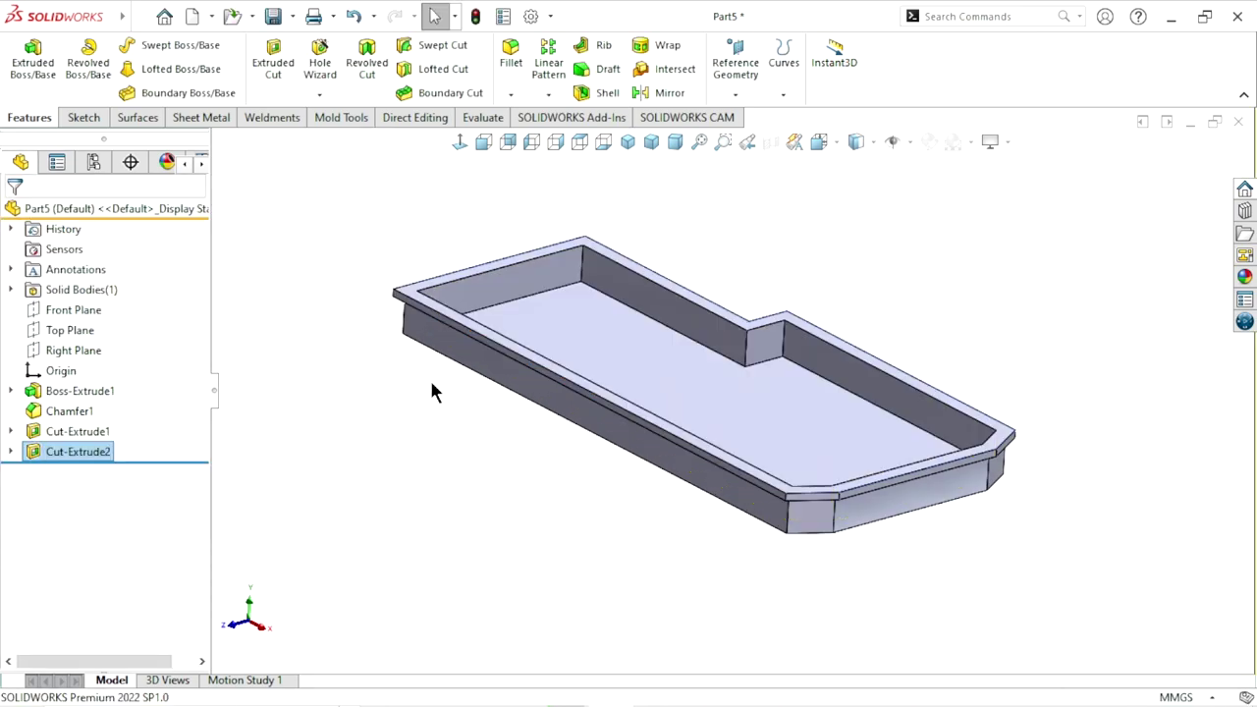
mouse_move(583, 457)
middle_down()
mouse_move(507, 478)
mouse_move(552, 448)
mouse_move(568, 500)
middle_up()
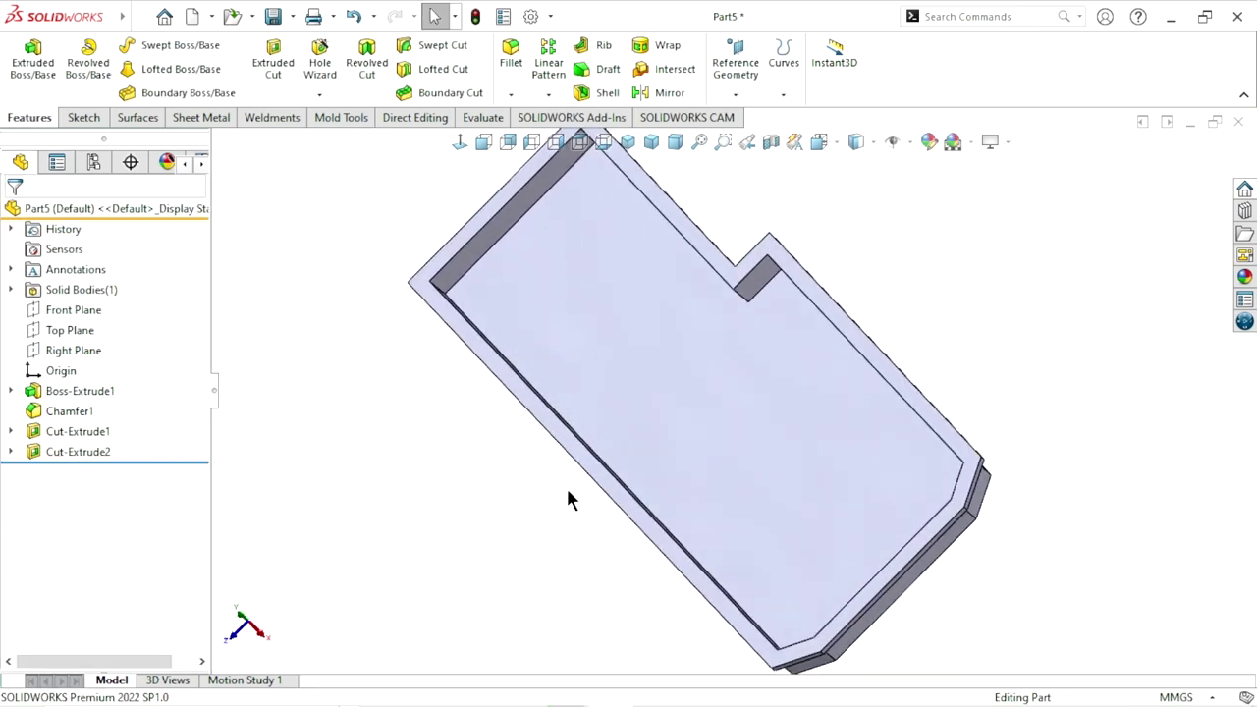
scroll(727, 462, up, 2)
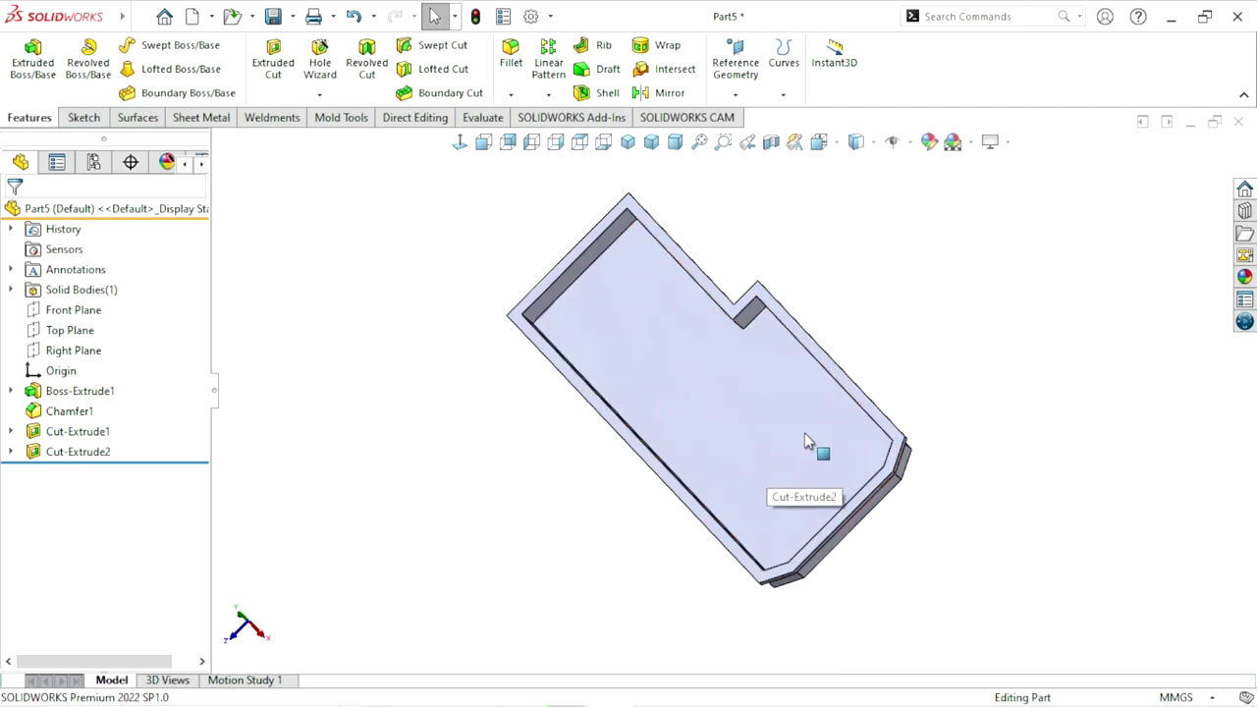
scroll(804, 439, down, 1)
scroll(834, 466, down, 2)
scroll(815, 472, down, 2)
scroll(756, 441, down, 1)
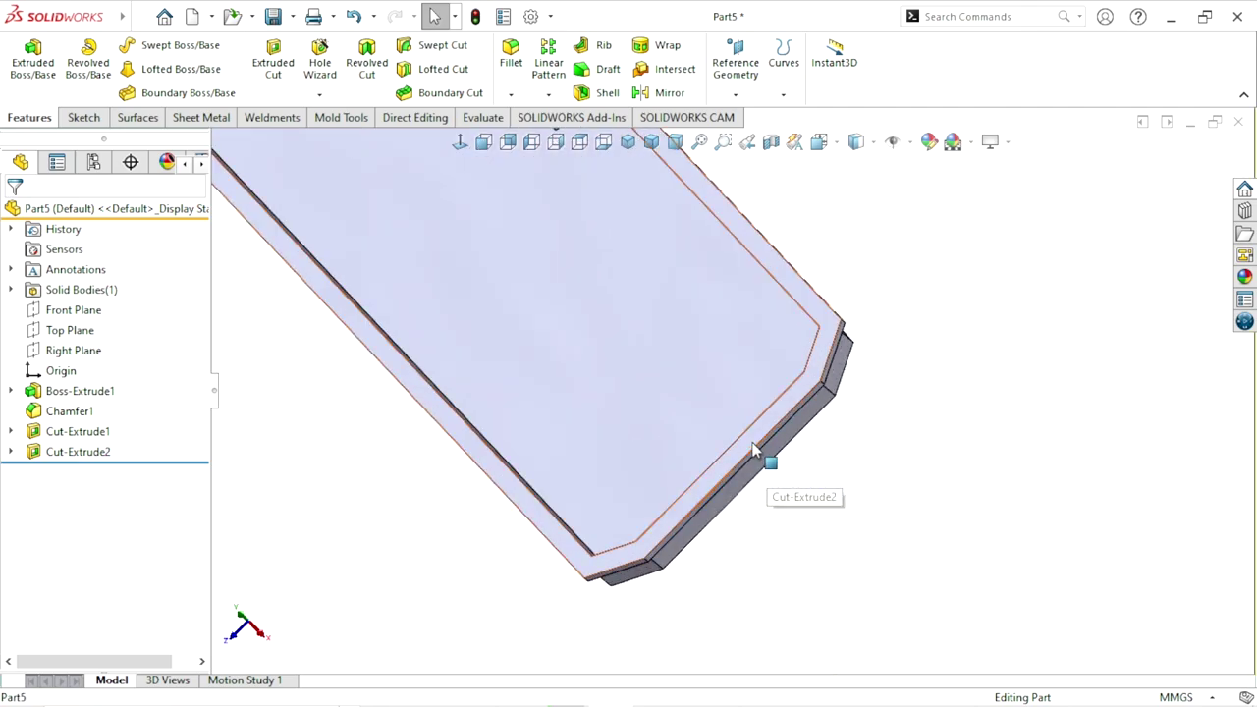
click(754, 449)
- Start a new sketch on the cover's face and pick the Straight Slot tool
click(808, 385)
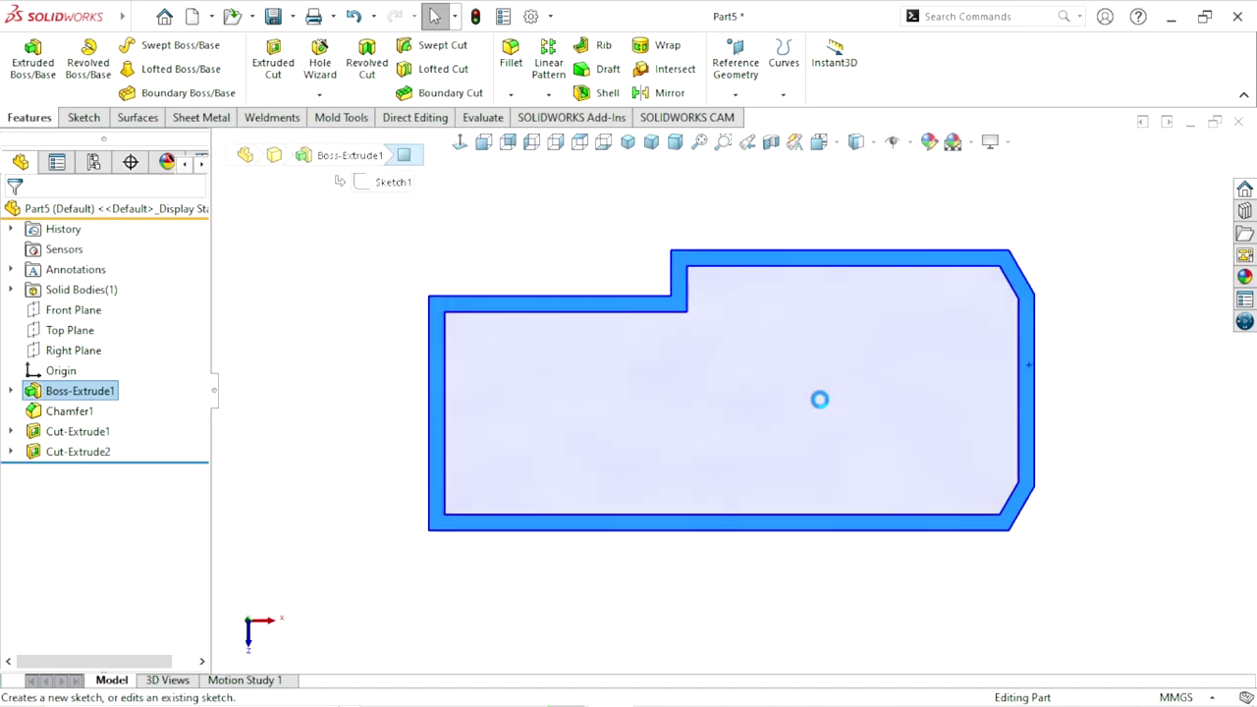
scroll(1083, 393, down, 1)
scroll(1084, 393, down, 1)
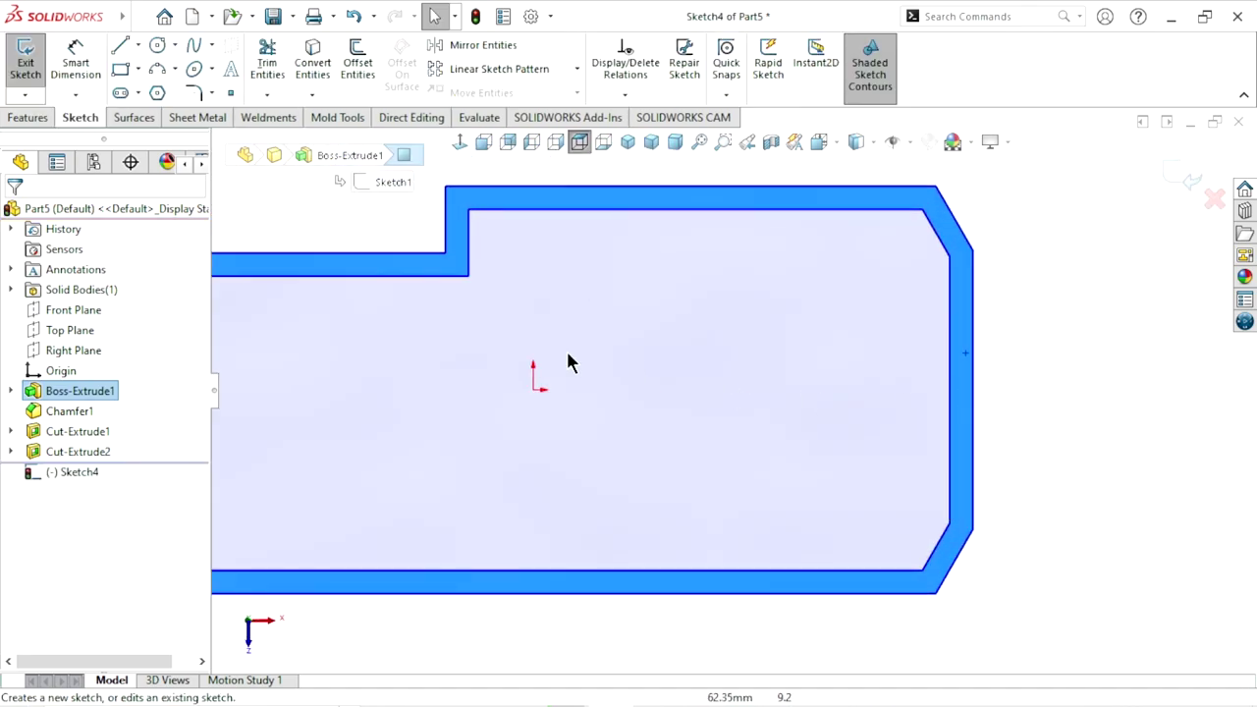
click(138, 92)
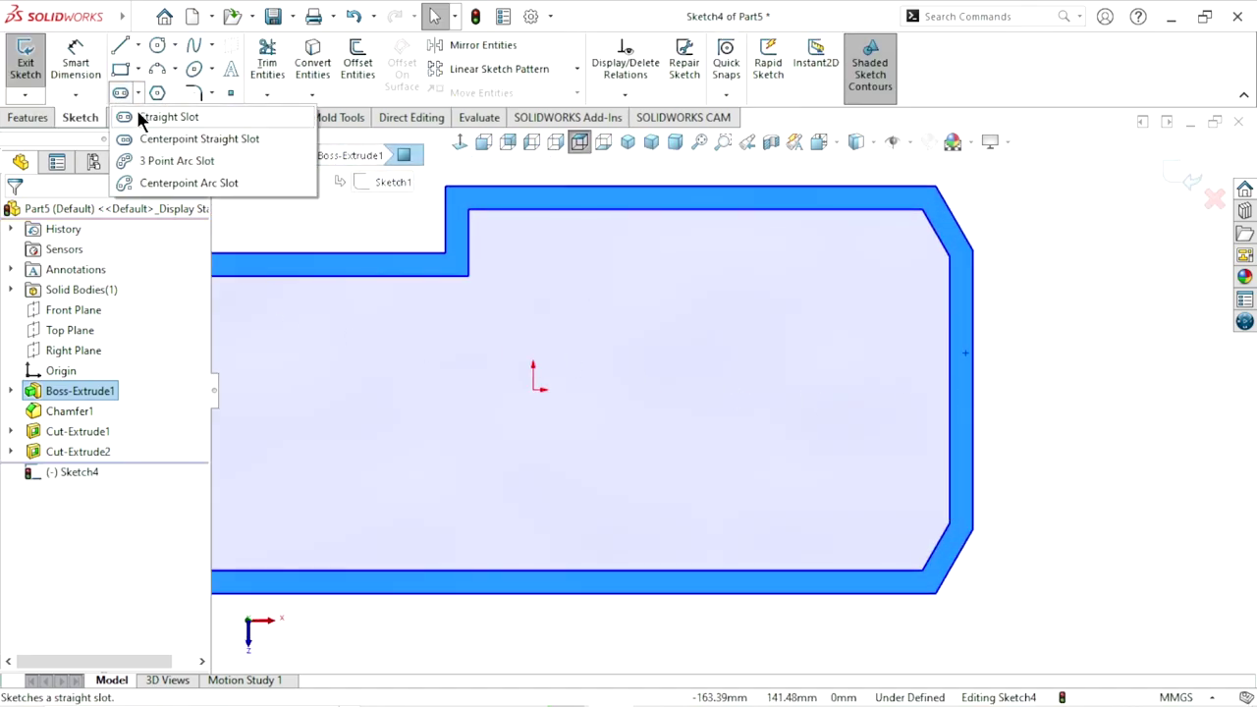
click(139, 116)
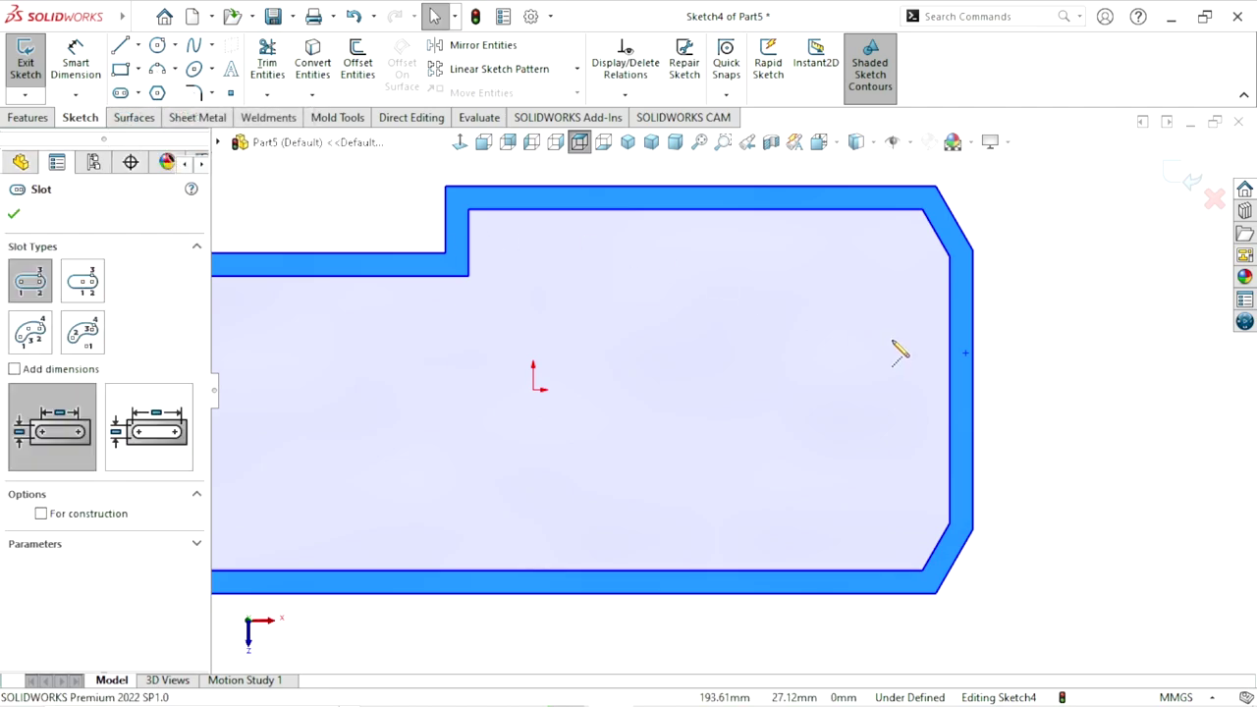
- Draw a vertical straight slot centred on the tray's inner right edge
click(538, 389)
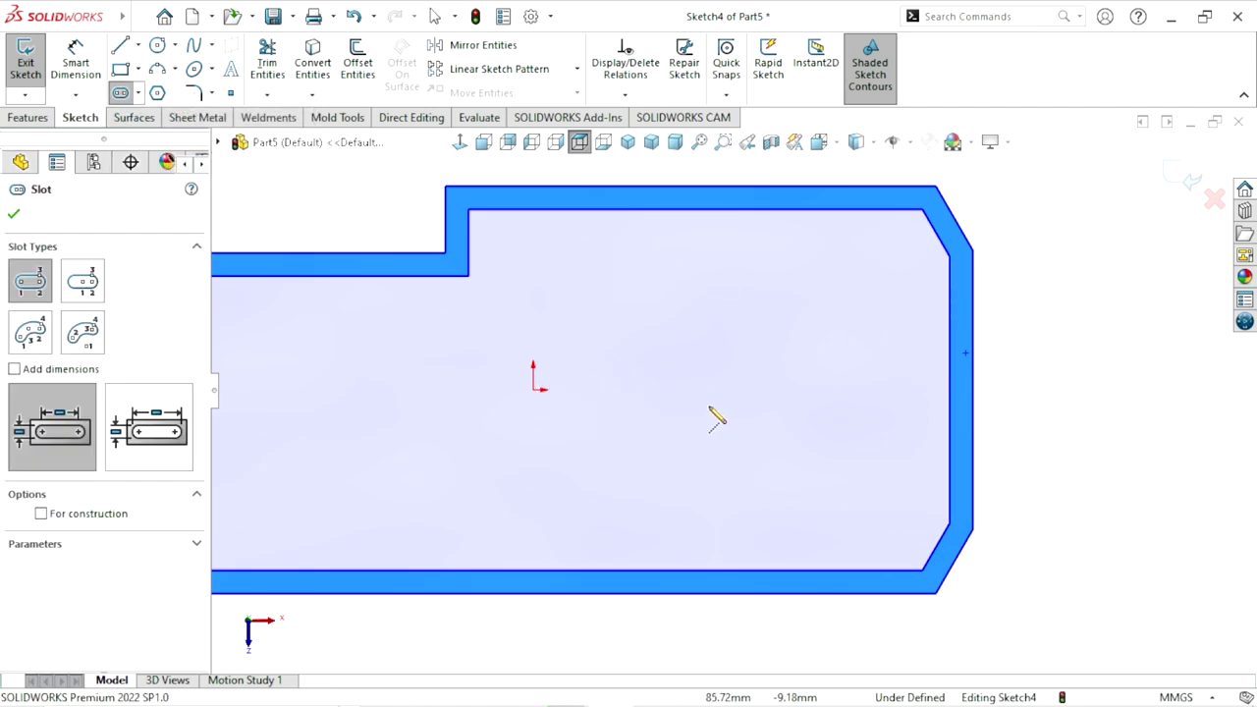
click(949, 388)
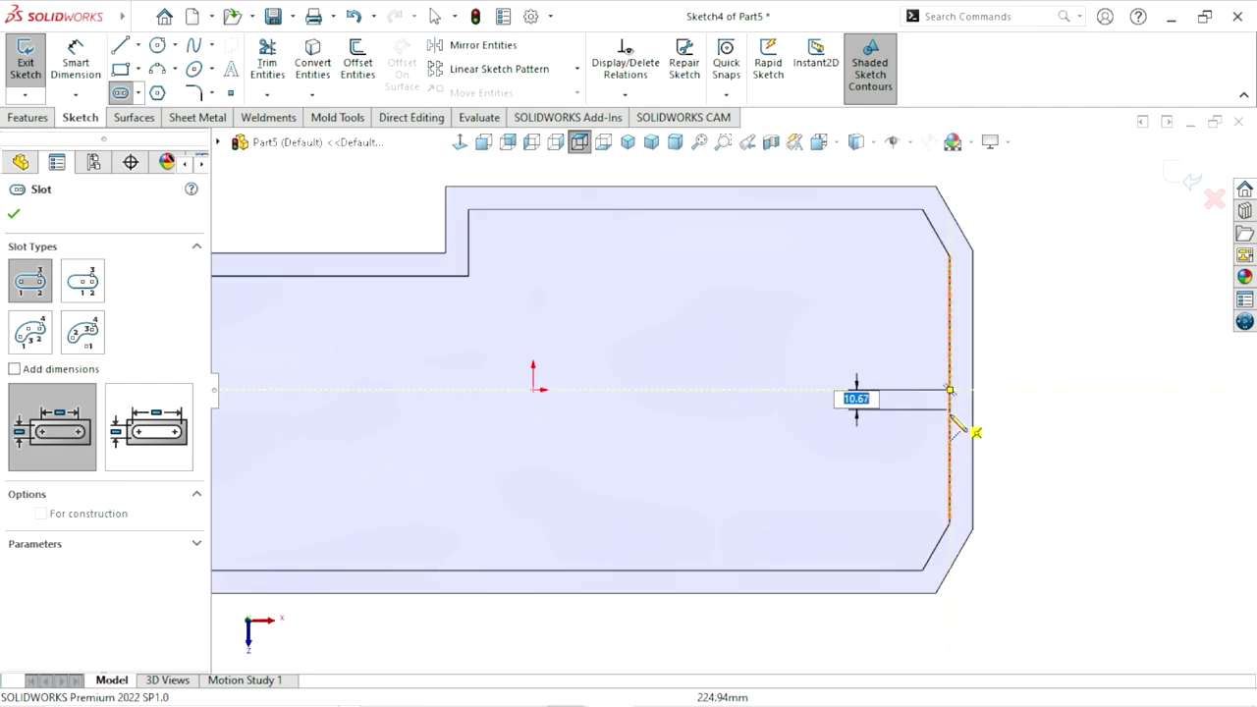
click(951, 430)
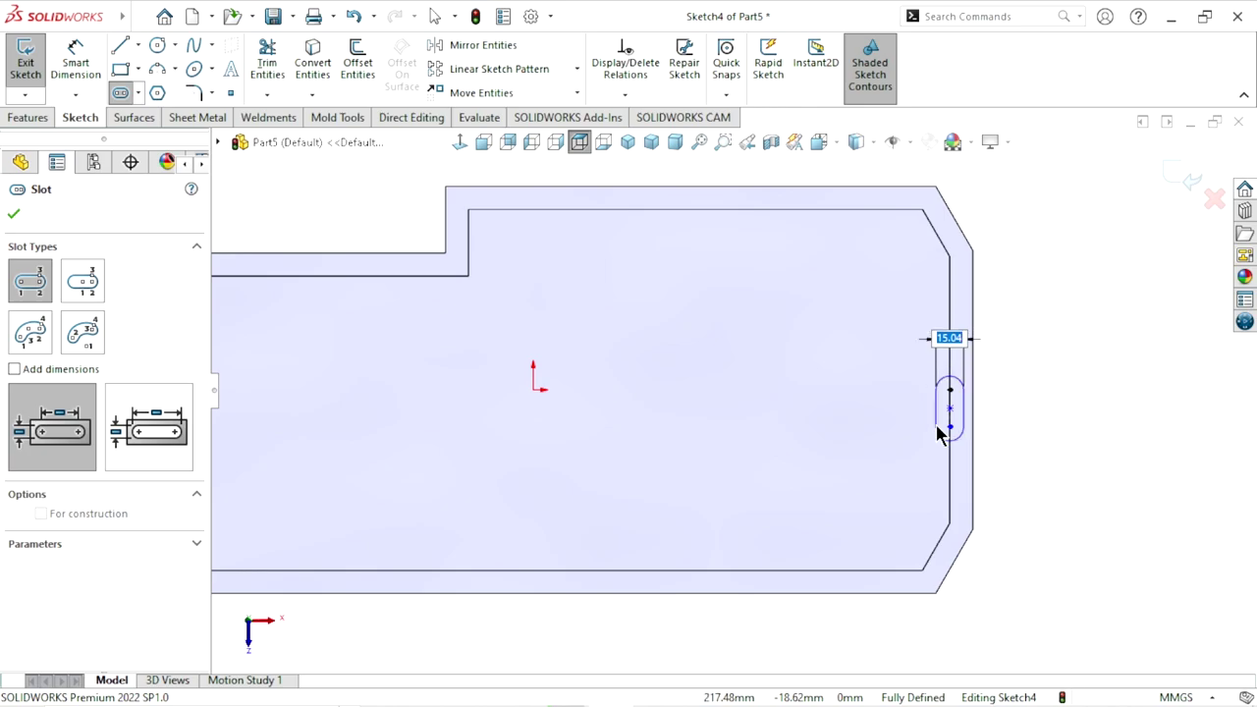
click(936, 427)
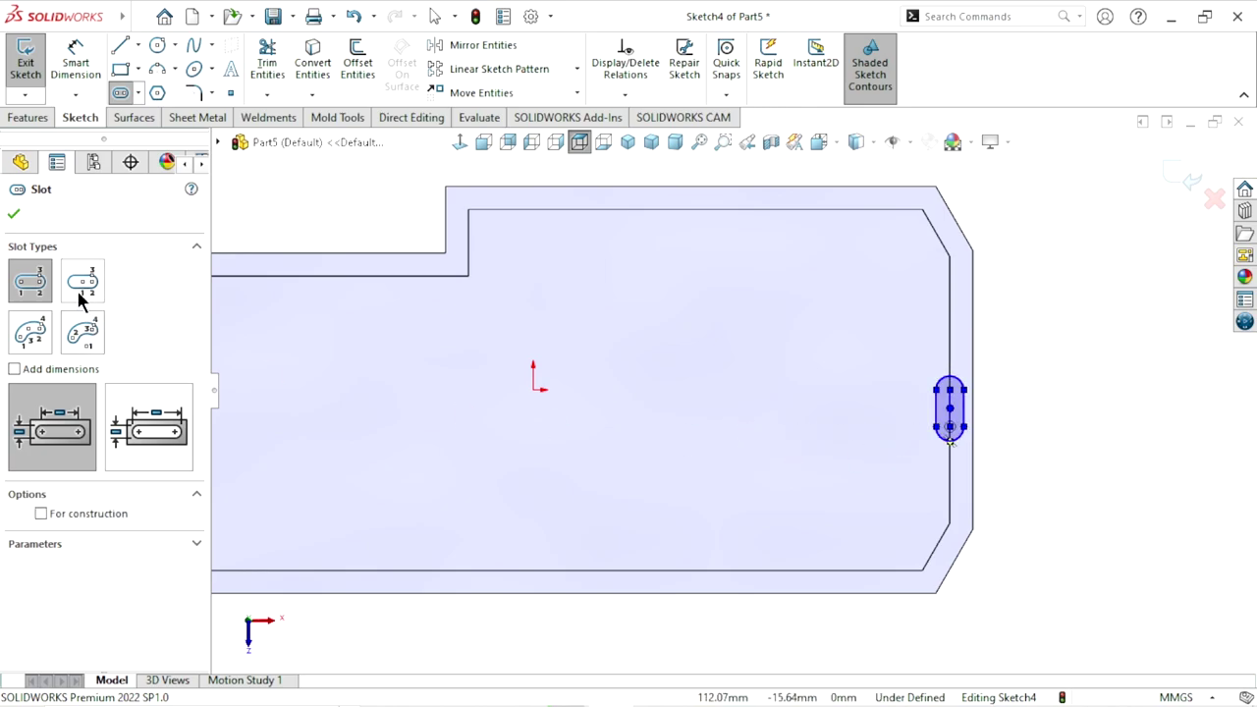
click(13, 216)
click(76, 62)
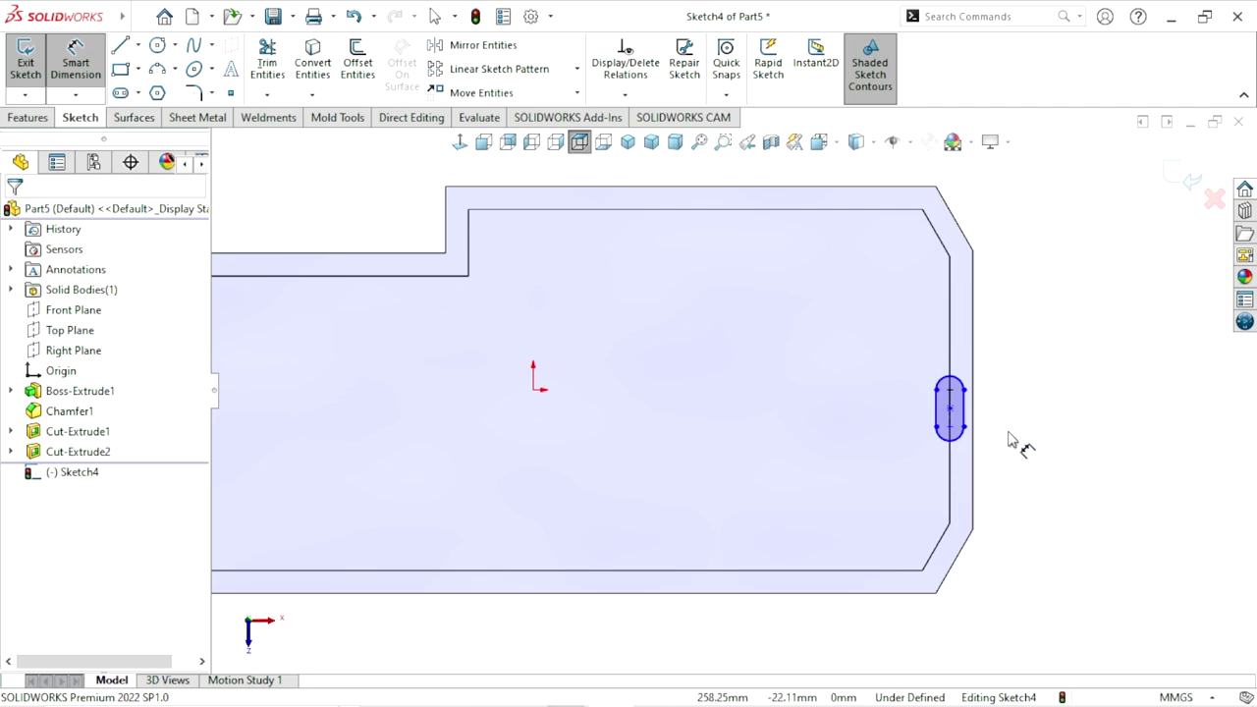
- Dimension the slot's straight length to 18.5 mm
scroll(1021, 442, down, 3)
click(799, 334)
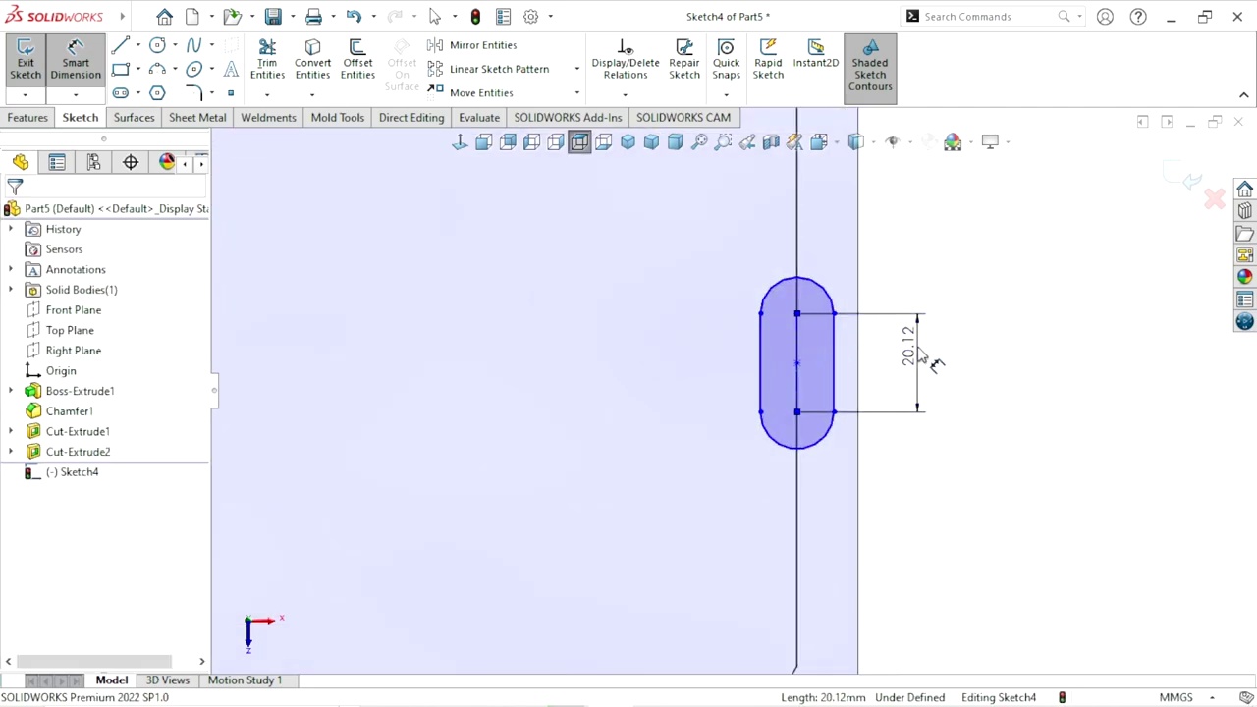
click(921, 353)
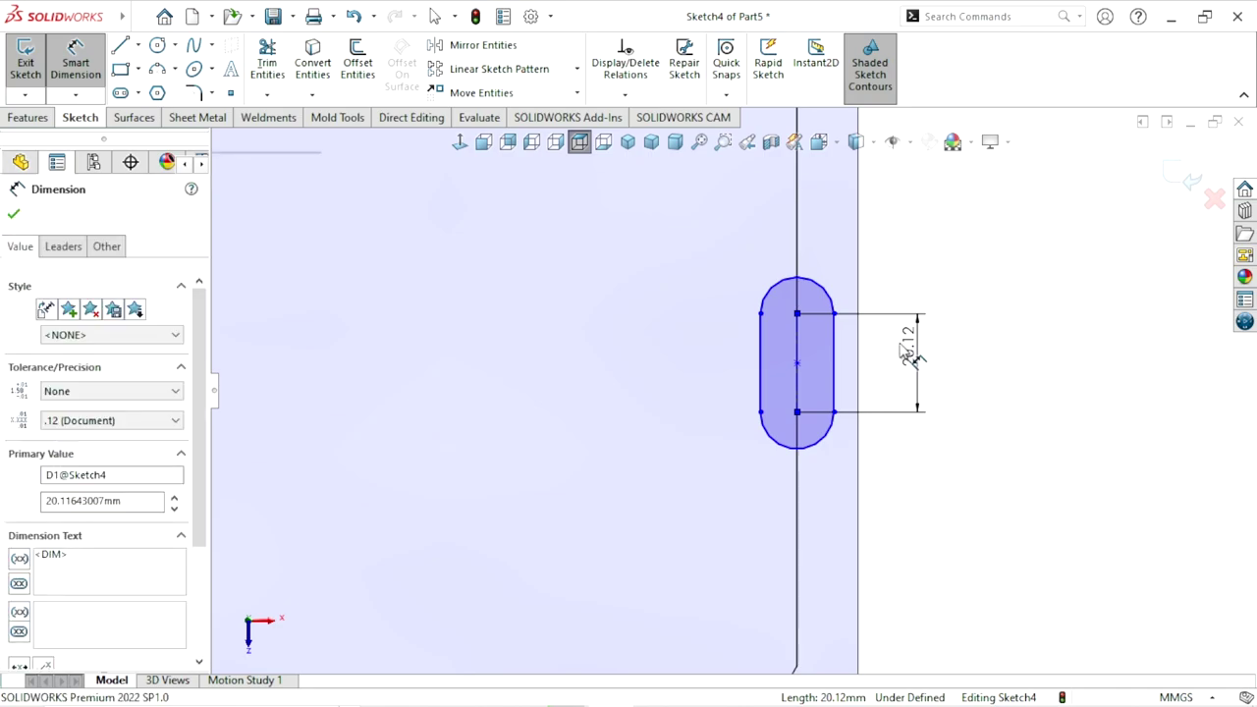
text(18)
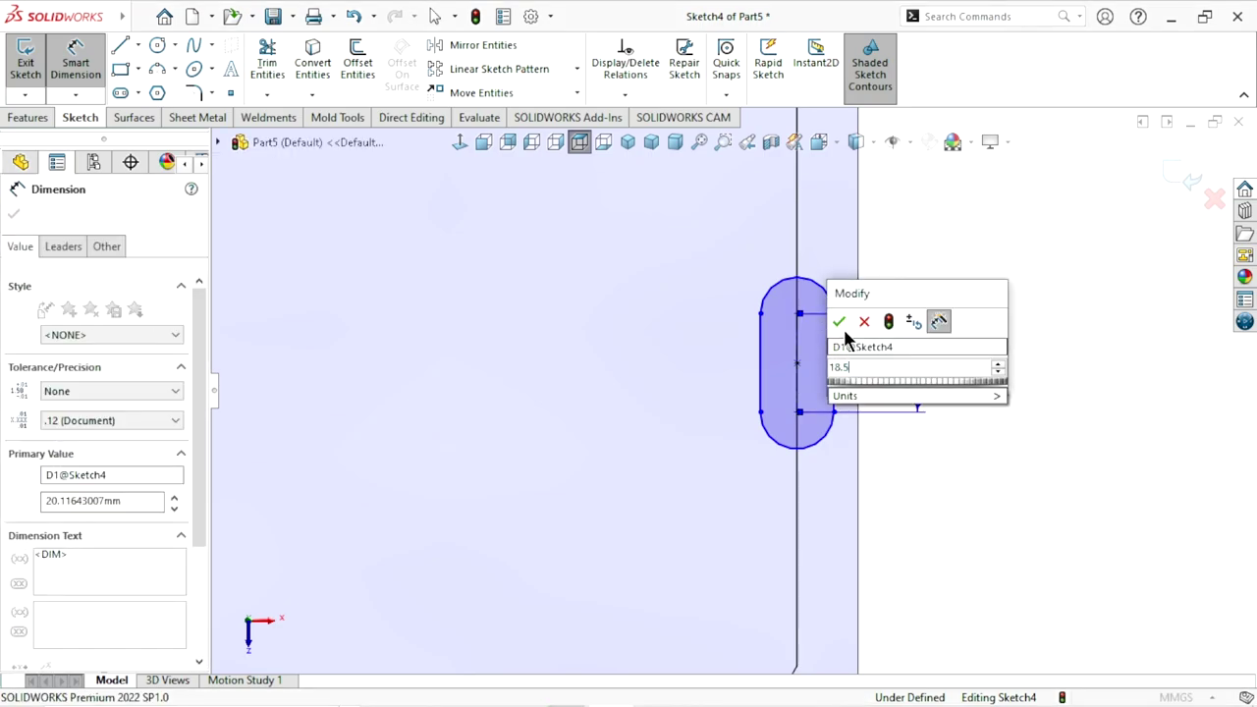
text(.5)
key(Return)
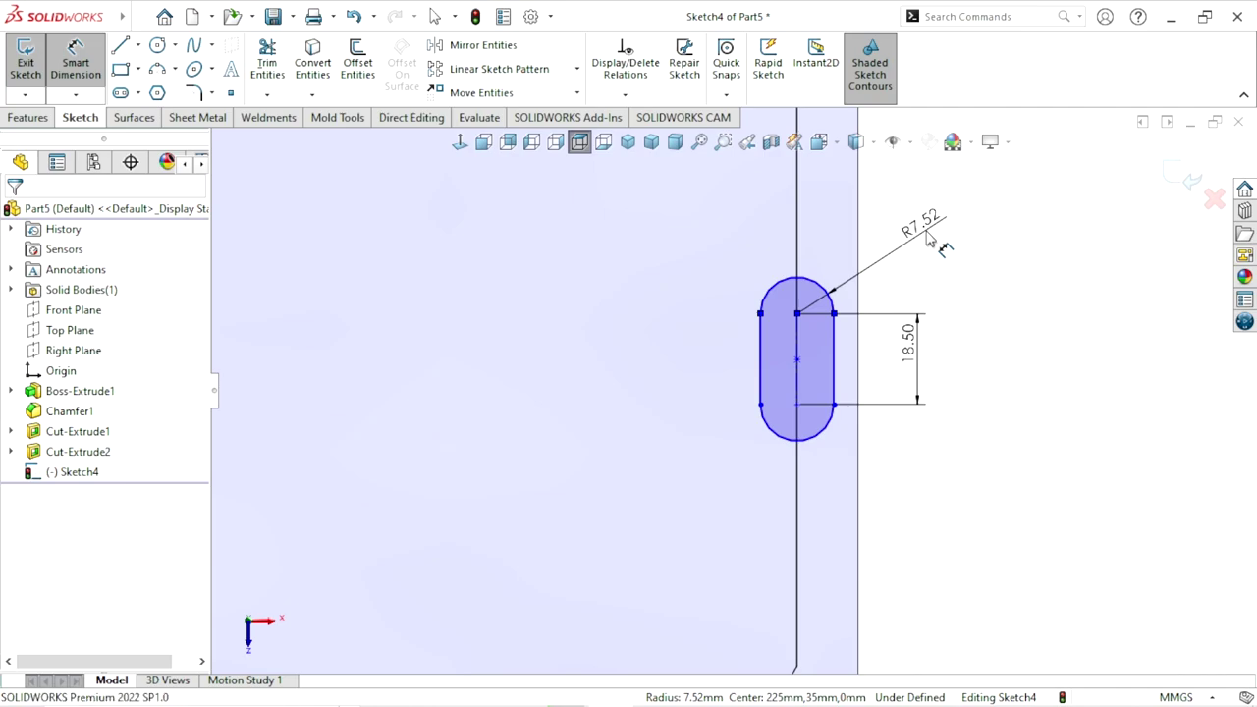
- Set the slot end radius to R12.5 mm
click(927, 236)
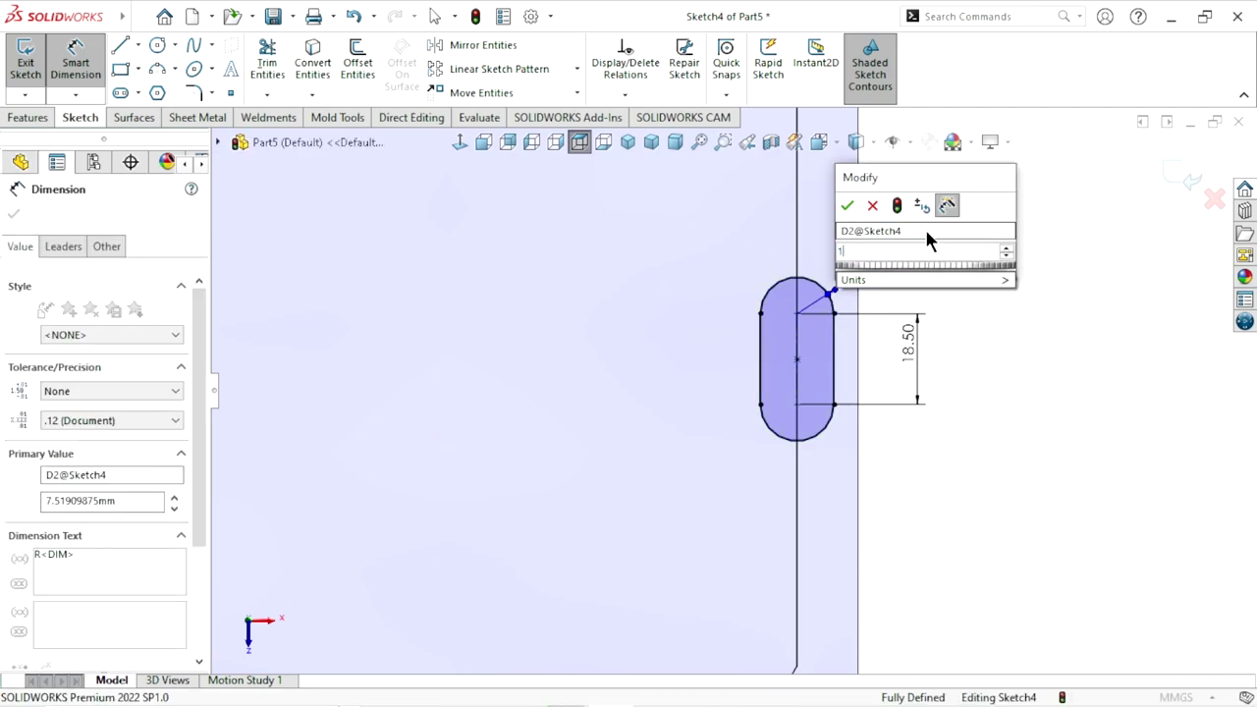
text(12.5)
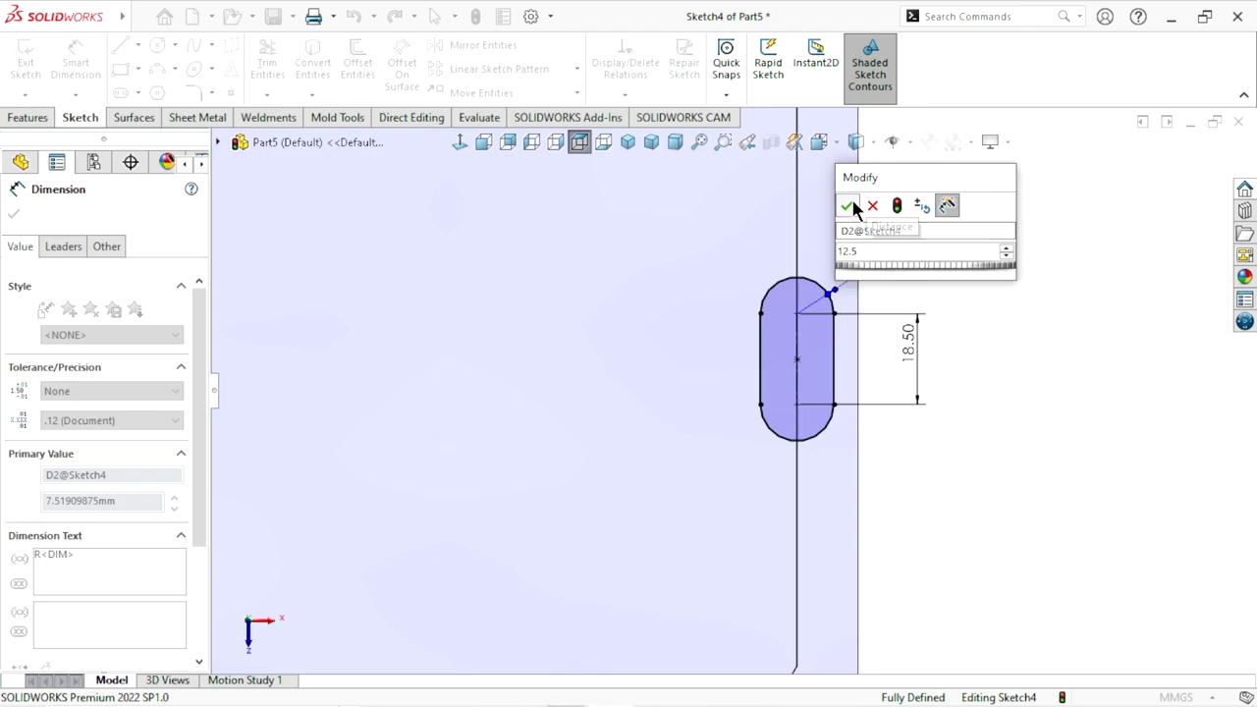
click(848, 205)
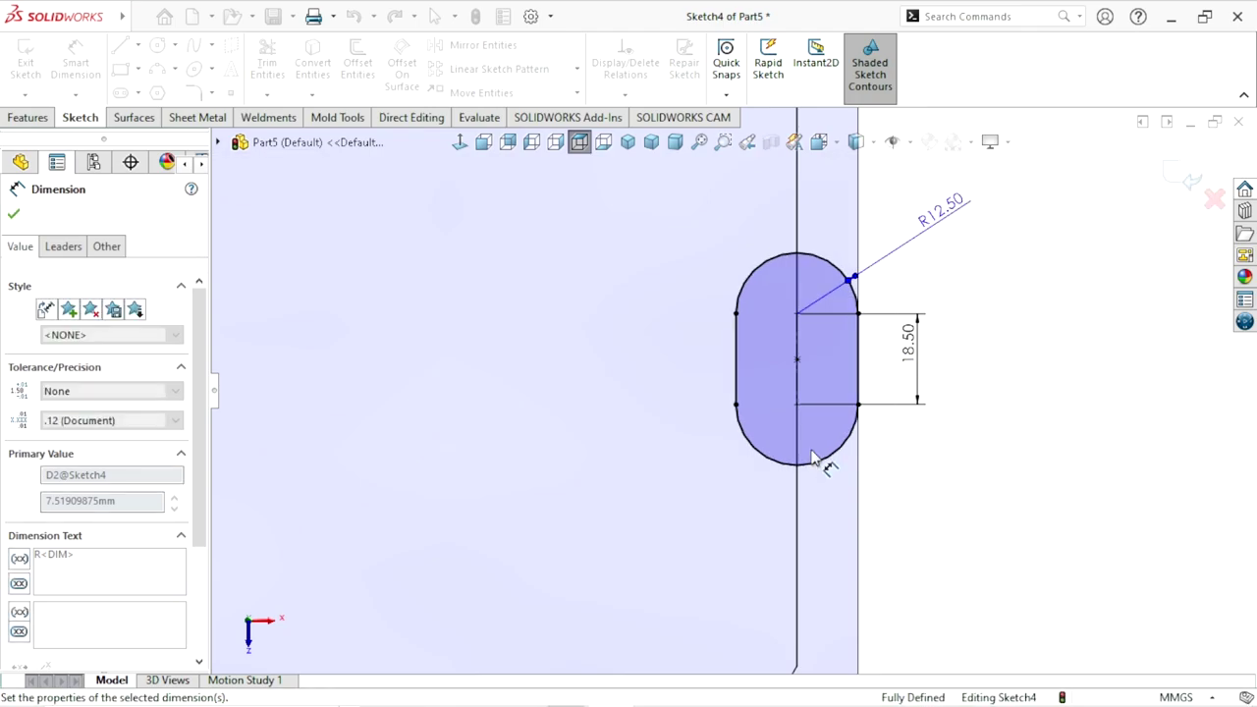
scroll(732, 393, up, 5)
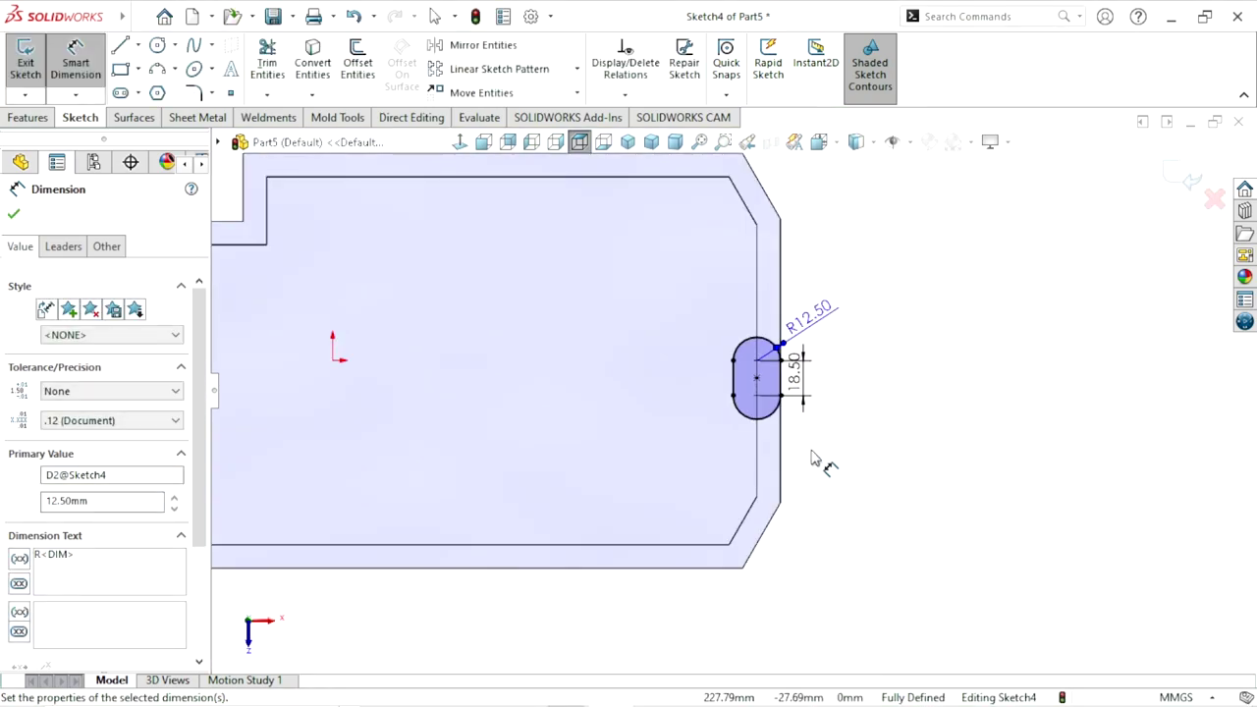
click(14, 213)
scroll(736, 408, up, 3)
scroll(550, 402, down, 1)
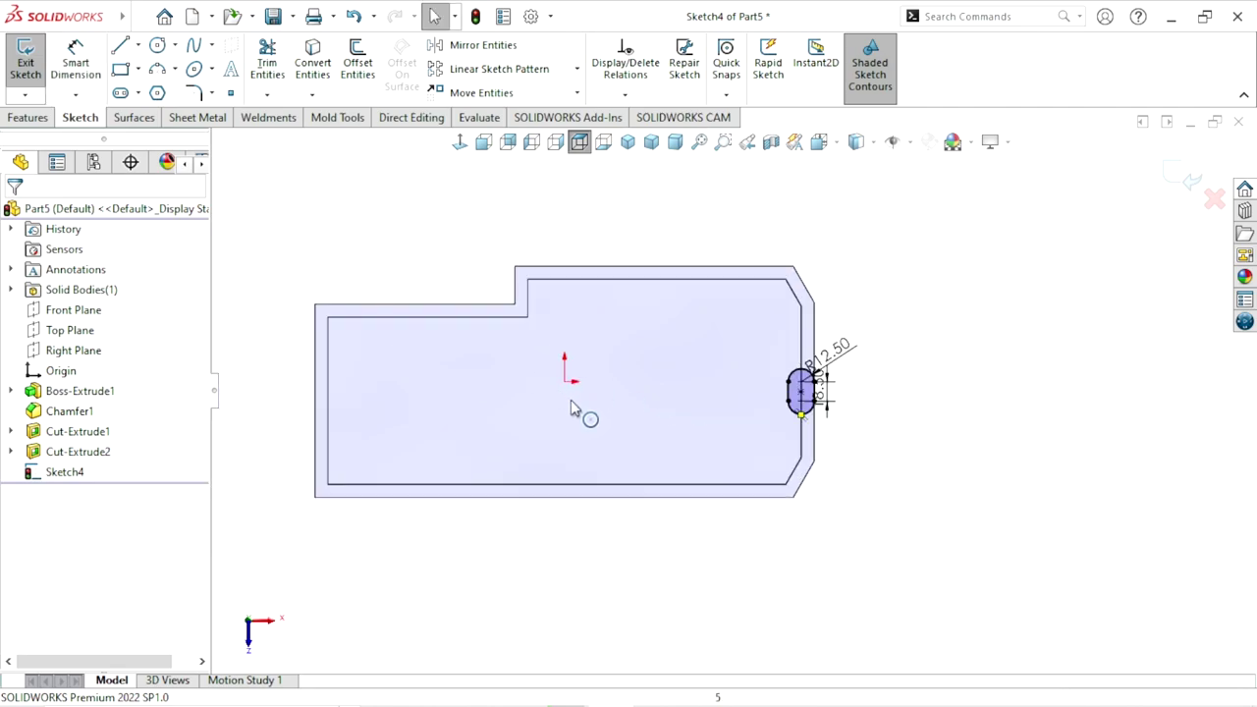
scroll(570, 400, down, 1)
click(138, 45)
- Draw a horizontal 225 mm centerline from the origin to the slot centre
click(157, 91)
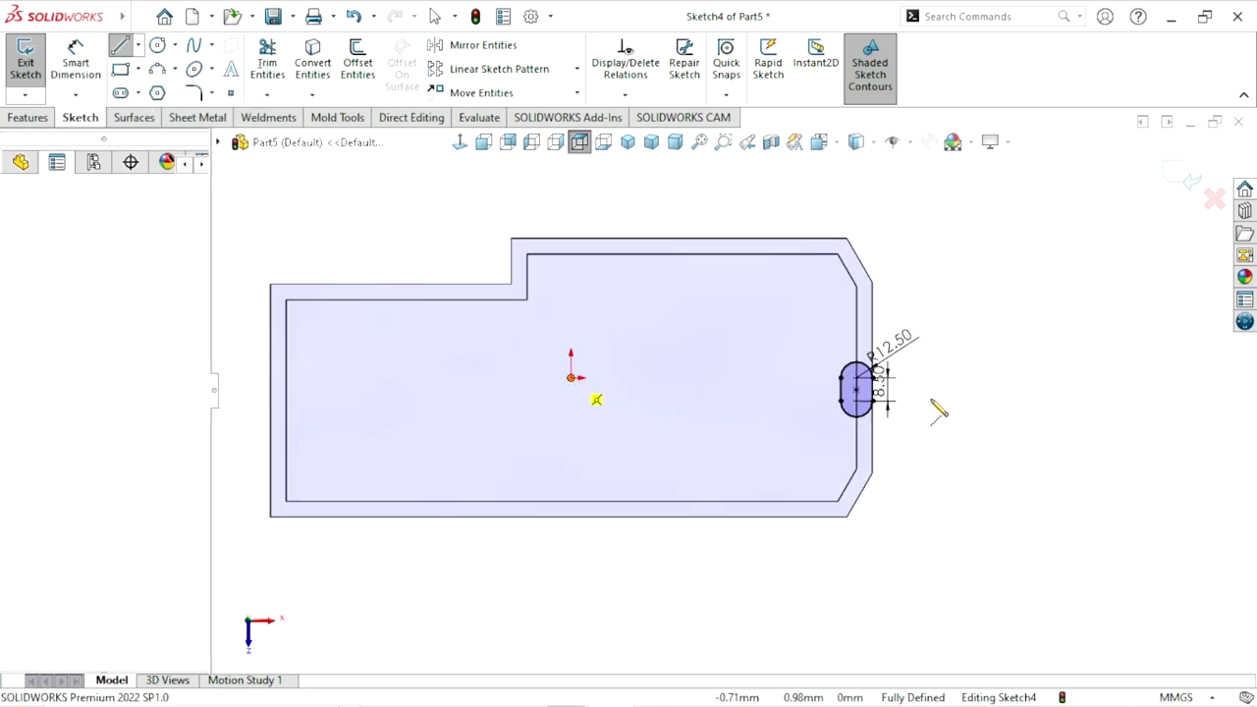
drag(570, 377, 856, 377)
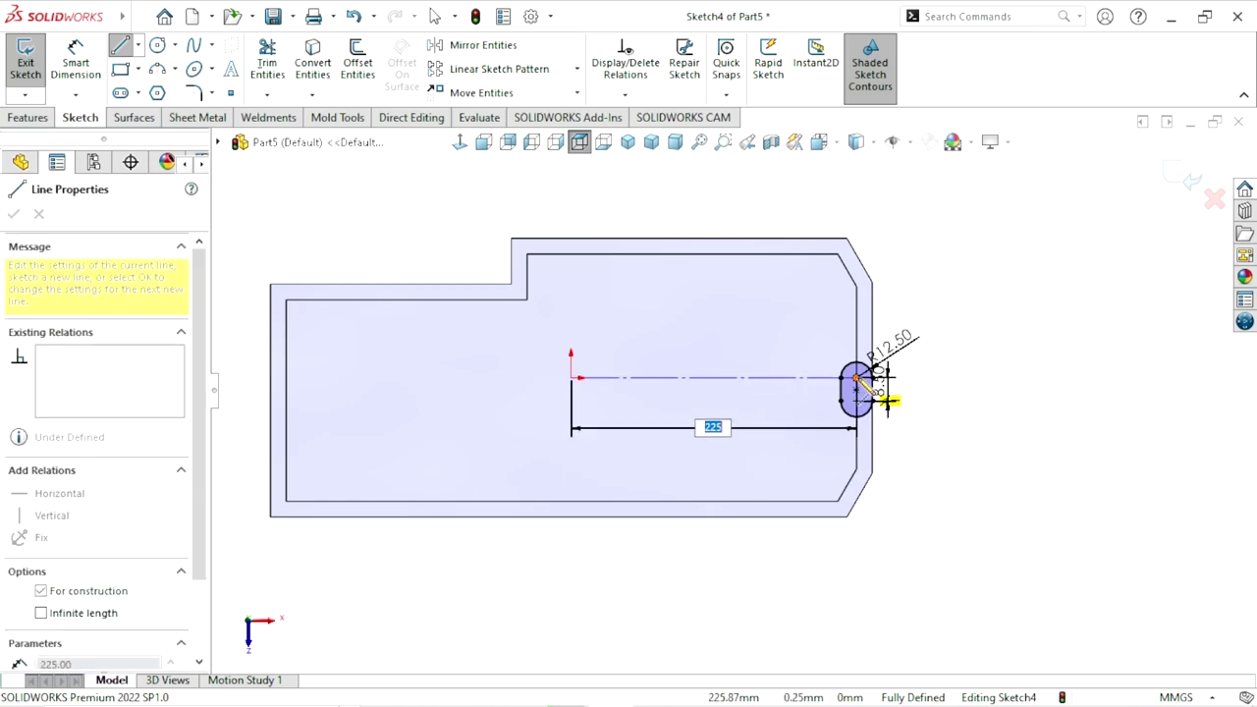
right_click(962, 367)
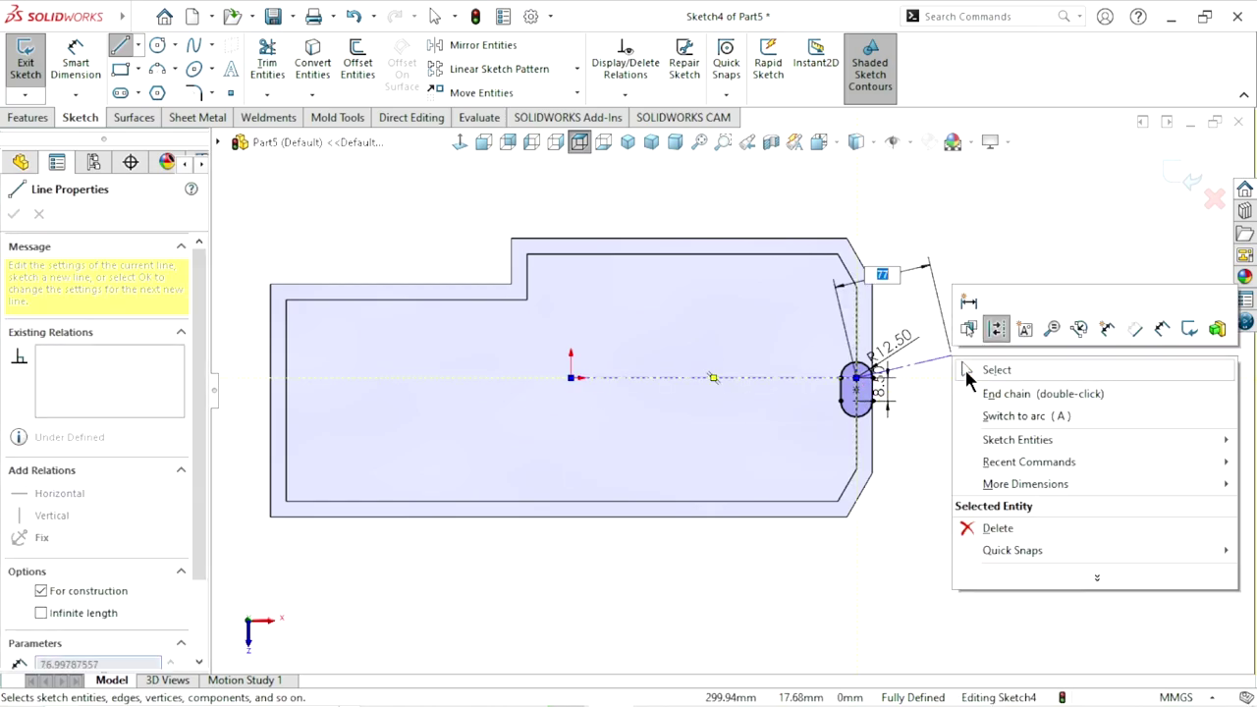
click(964, 368)
scroll(795, 402, down, 2)
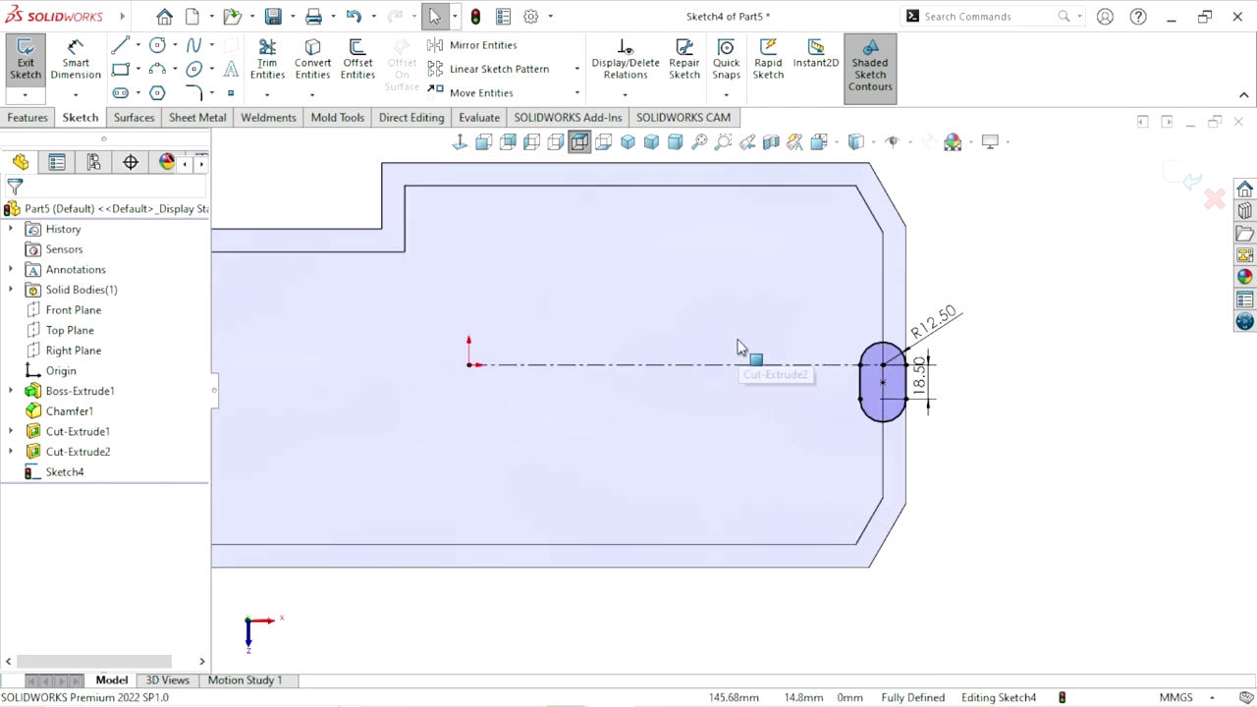
scroll(752, 356, down, 3)
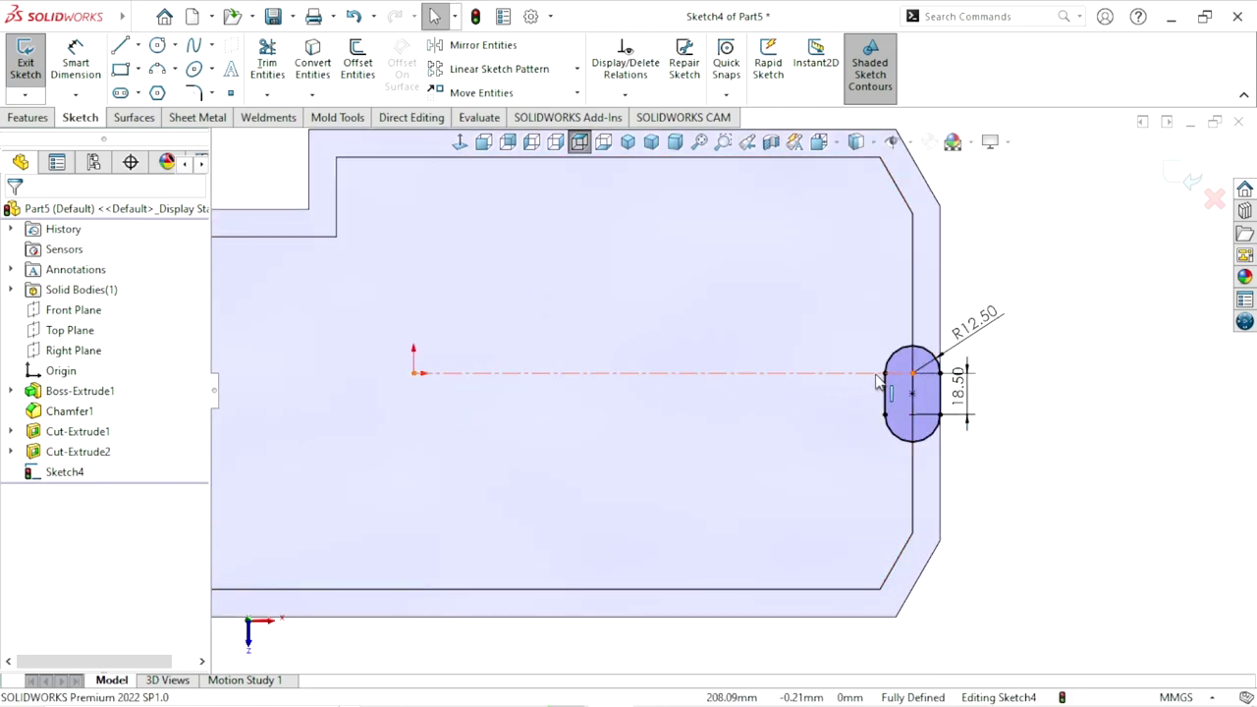
scroll(746, 383, up, 1)
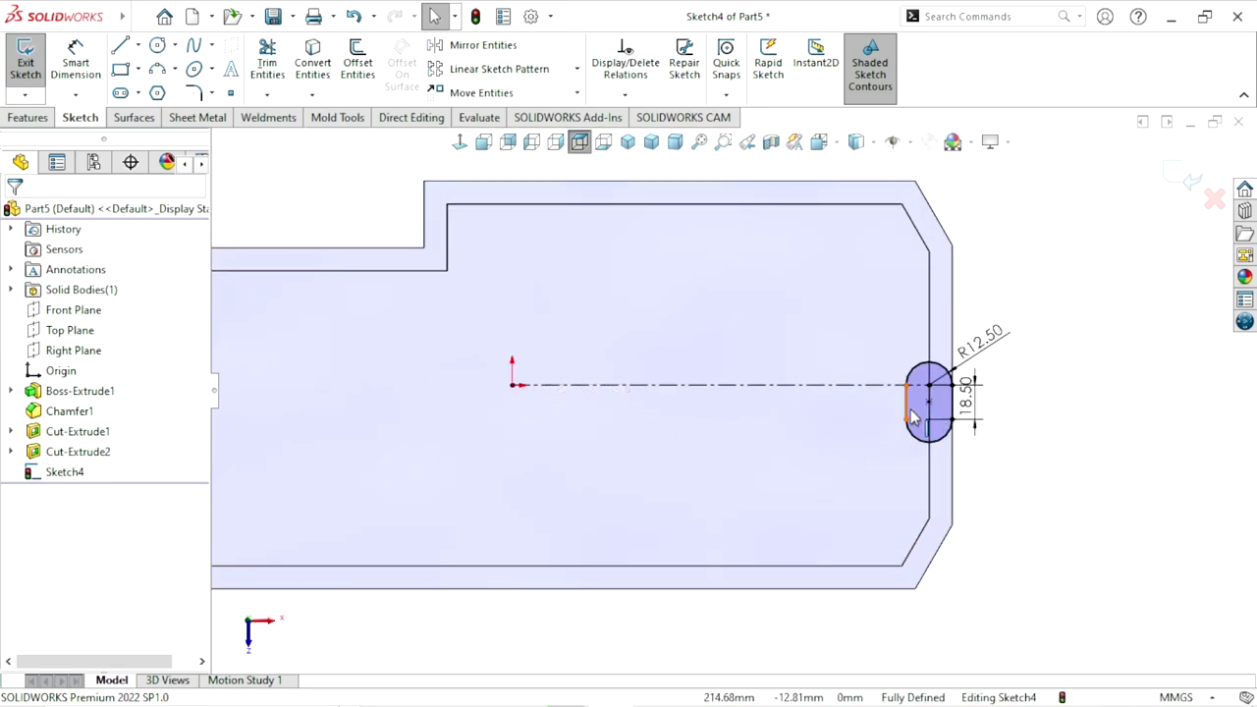
- Move the 18.50 dimension clear of the slot and convert the inner right edge into the sketch
click(927, 312)
click(987, 338)
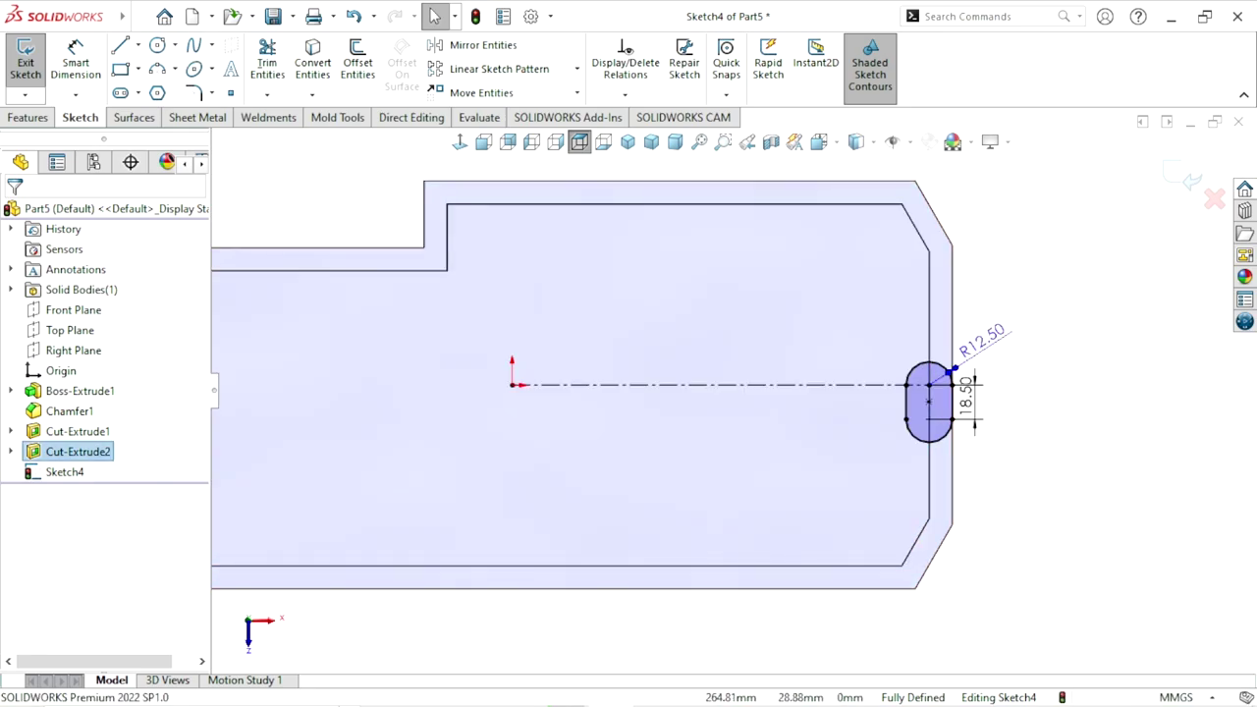
click(967, 398)
click(1035, 407)
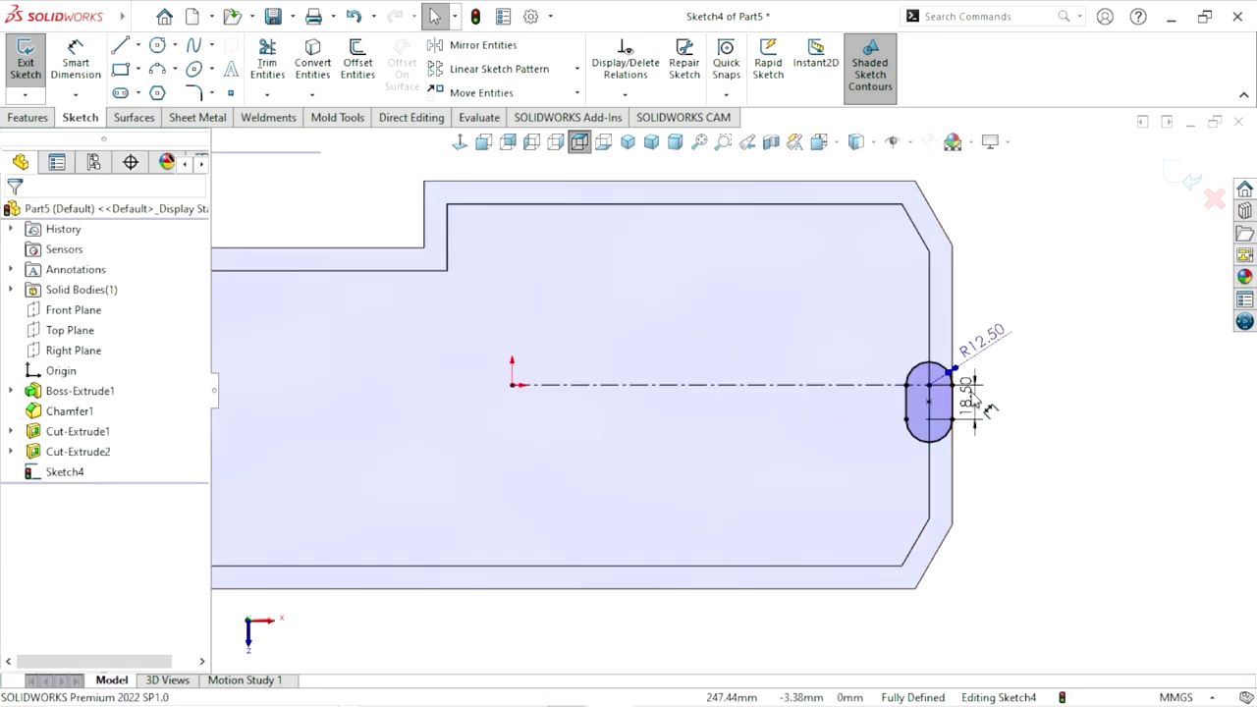
drag(968, 399, 1014, 447)
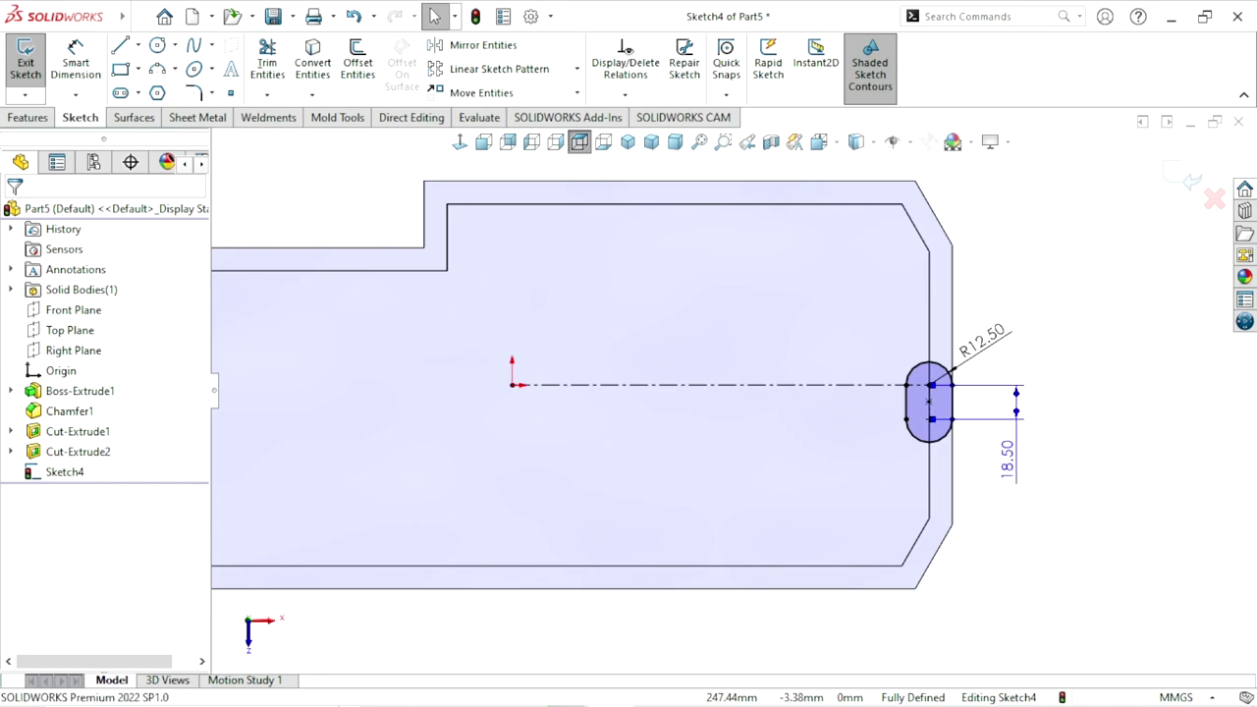
click(996, 253)
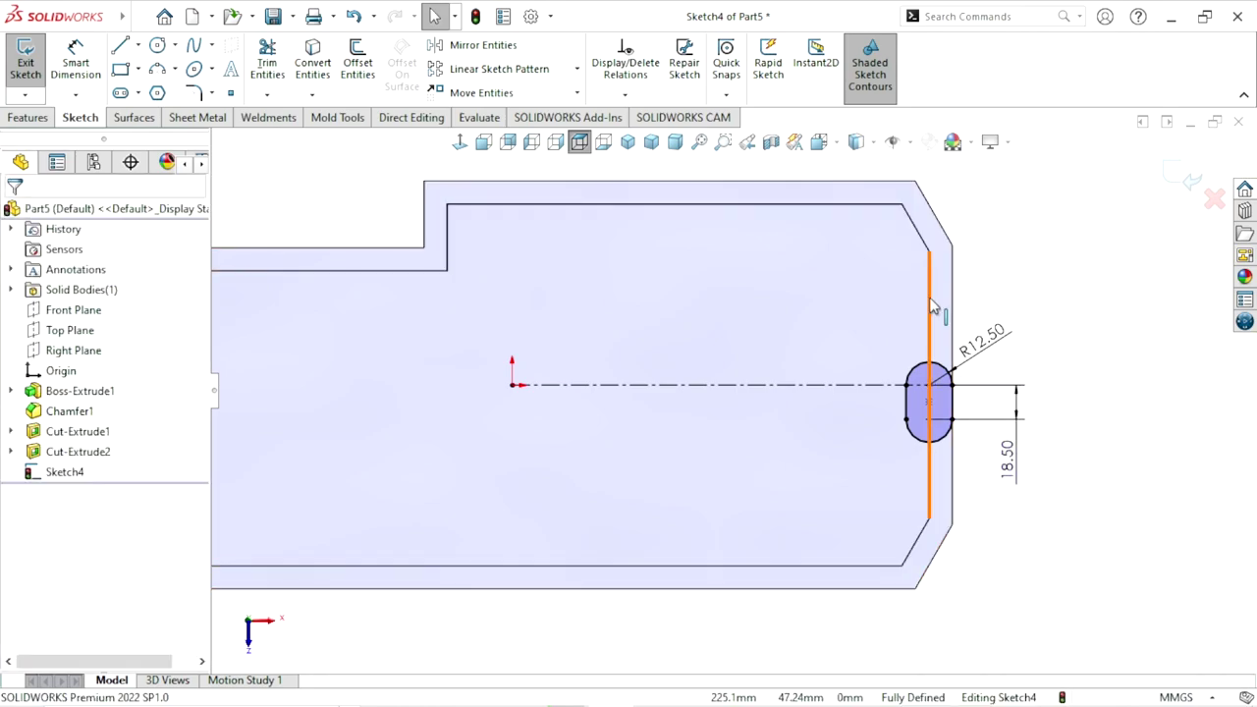
click(929, 314)
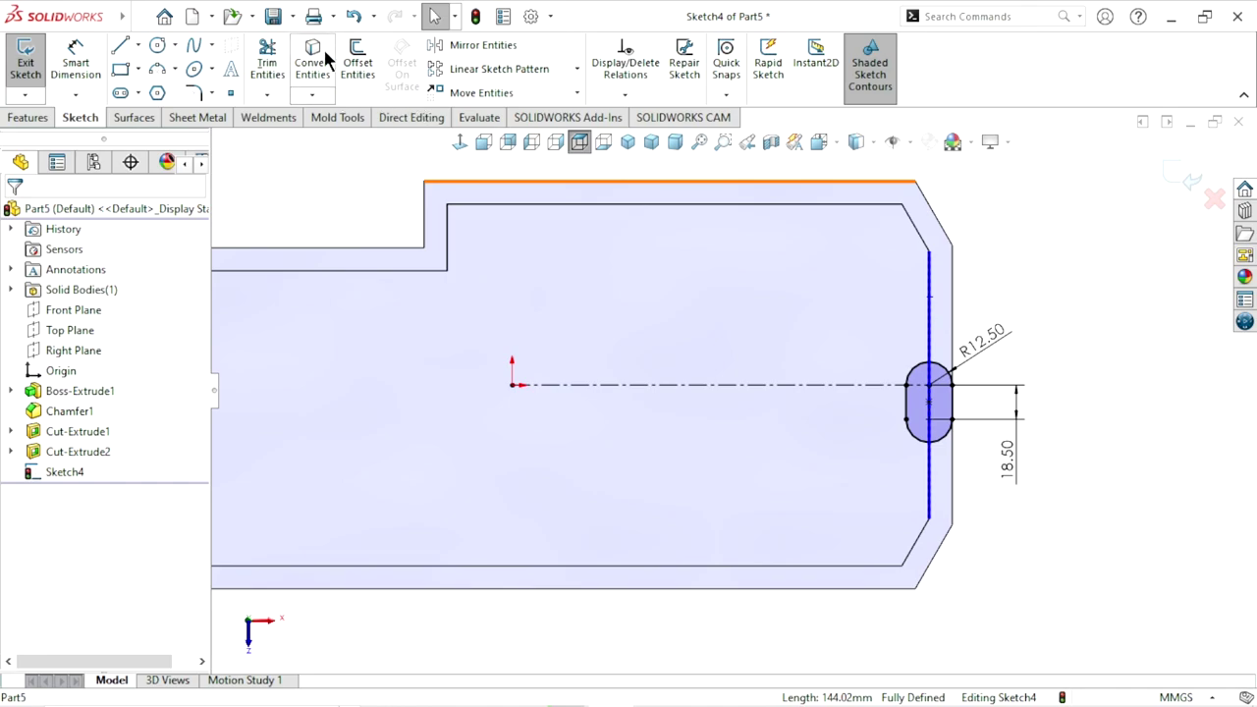
click(1027, 290)
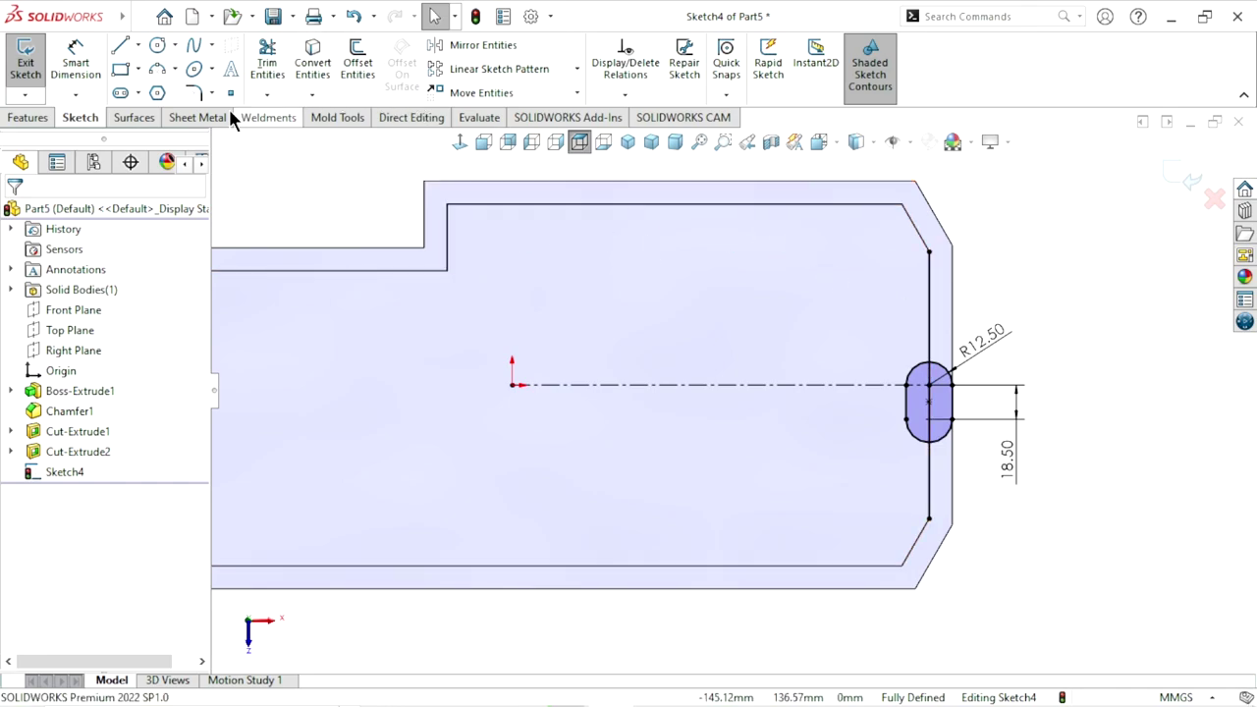
click(263, 75)
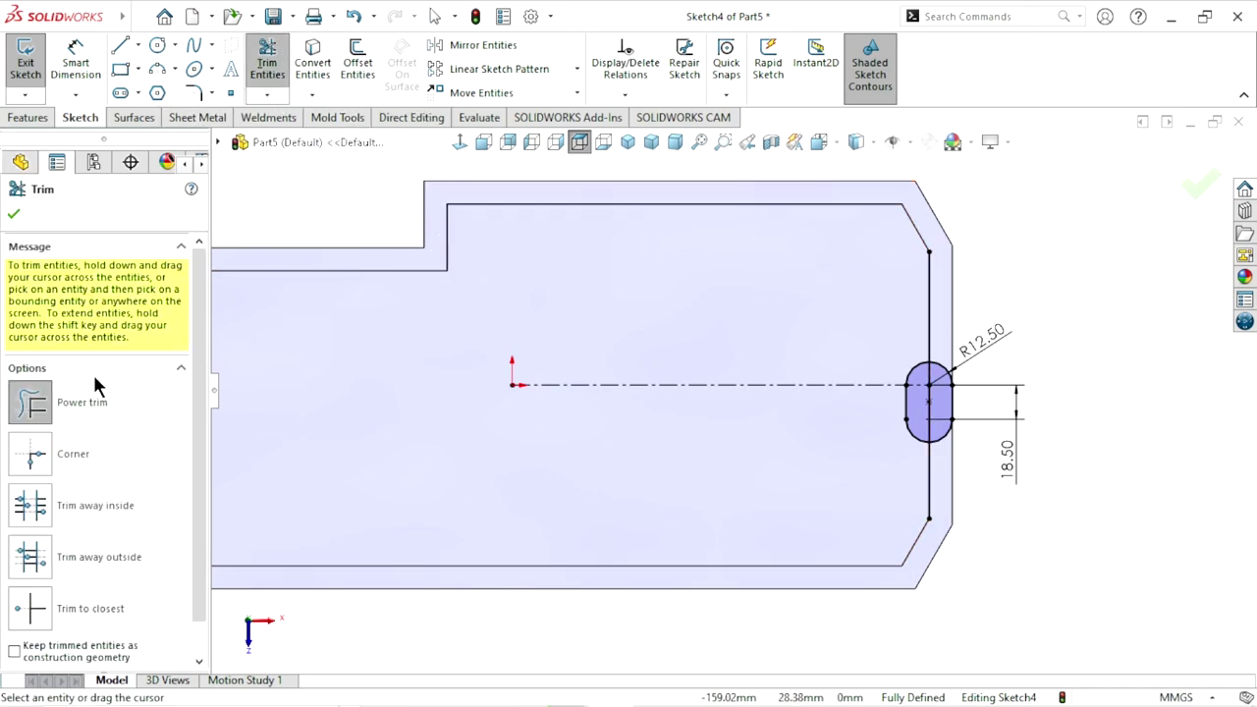
- Power-trim the edge line below the slot and the slot's outer right arcs
click(44, 397)
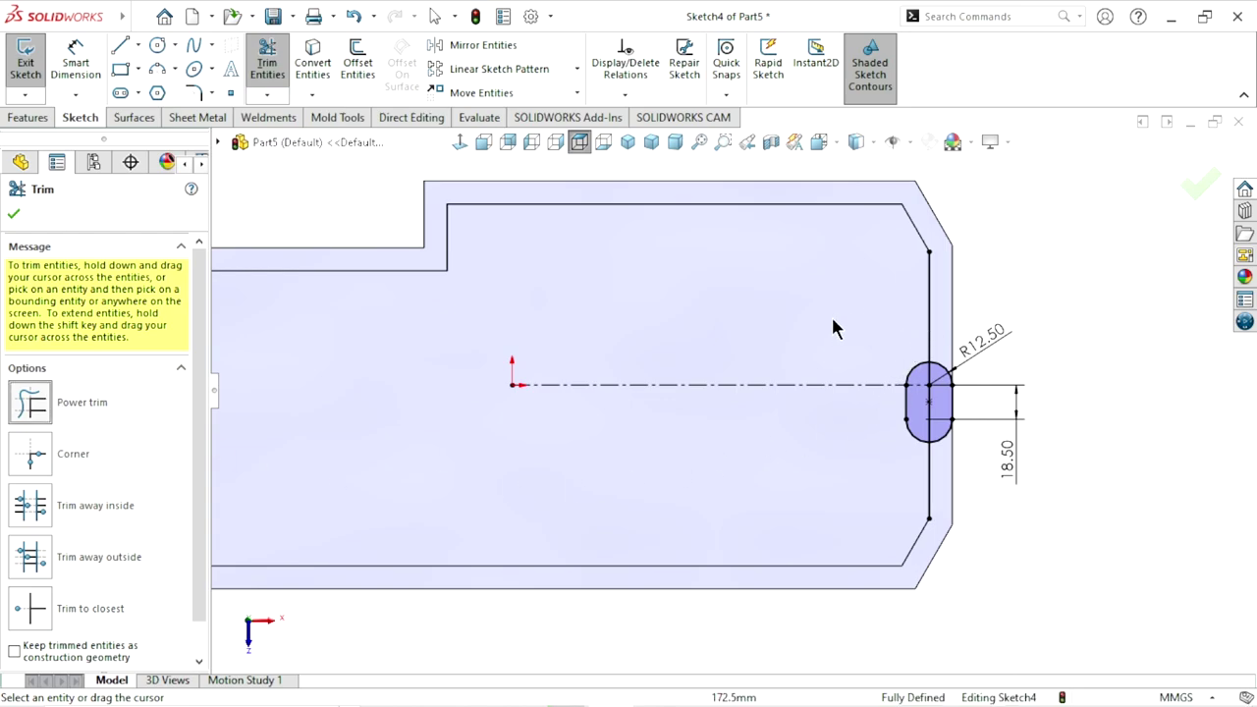
drag(809, 501, 965, 488)
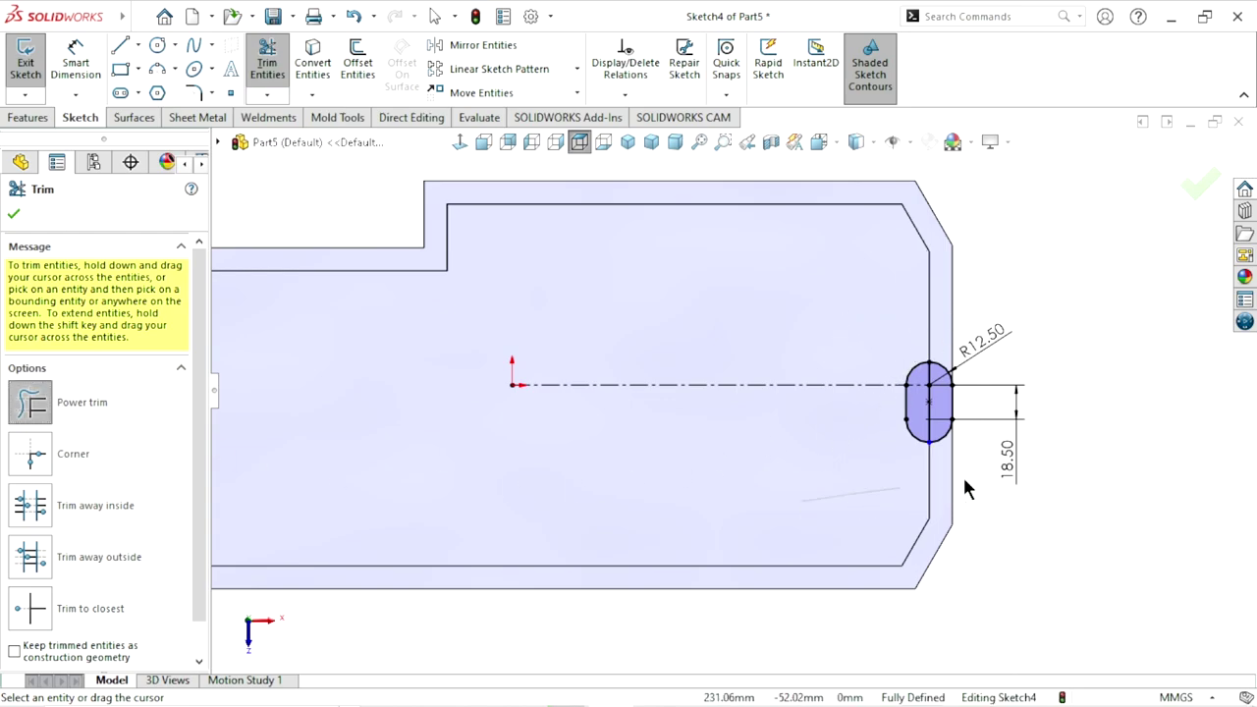
scroll(955, 422, down, 3)
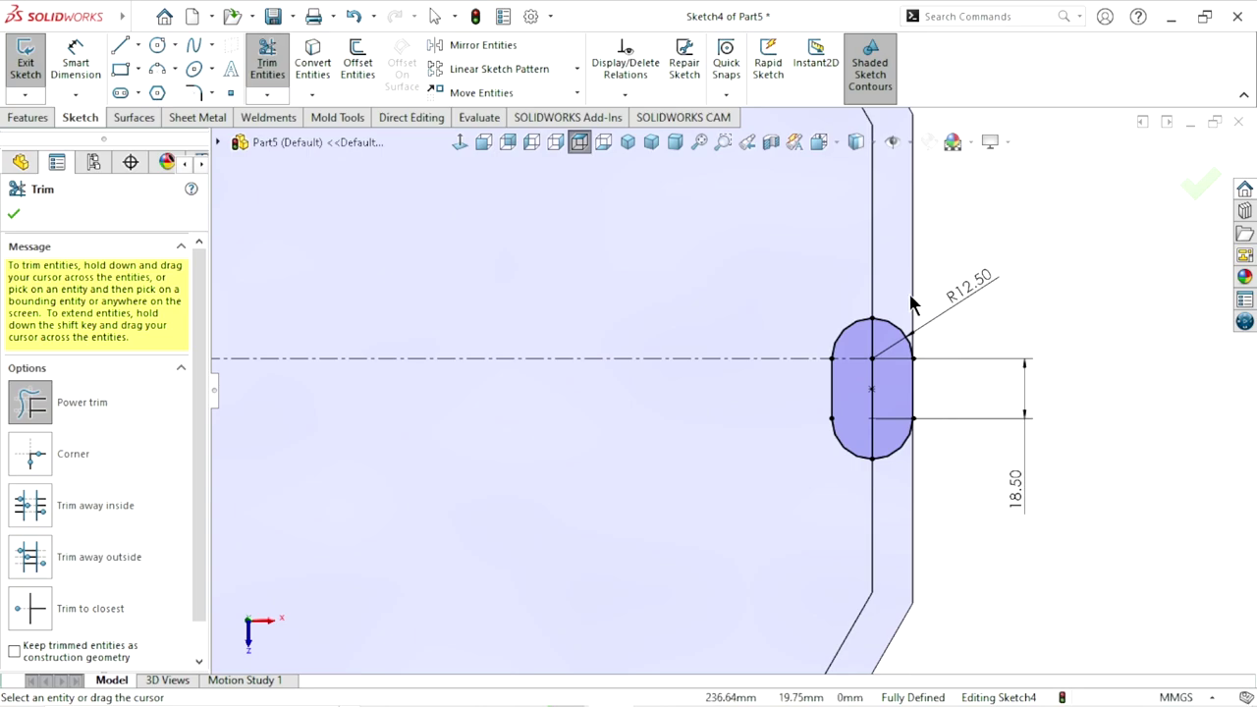
drag(911, 305, 892, 343)
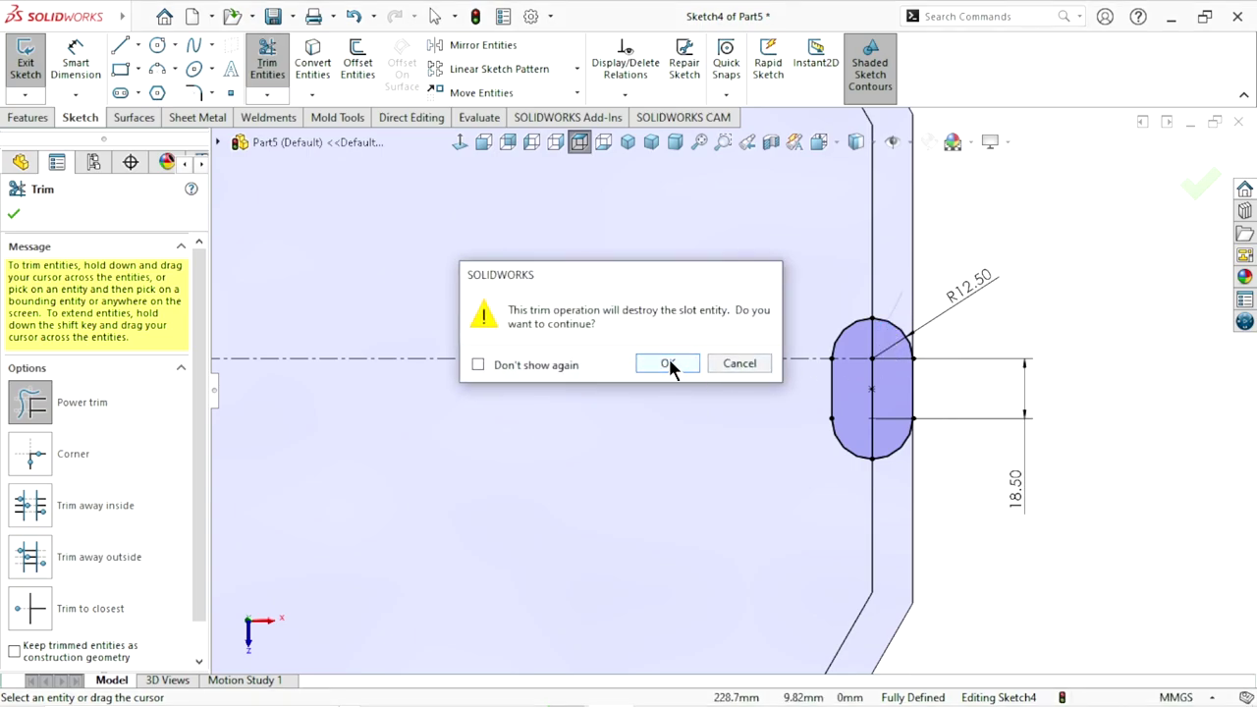
click(668, 361)
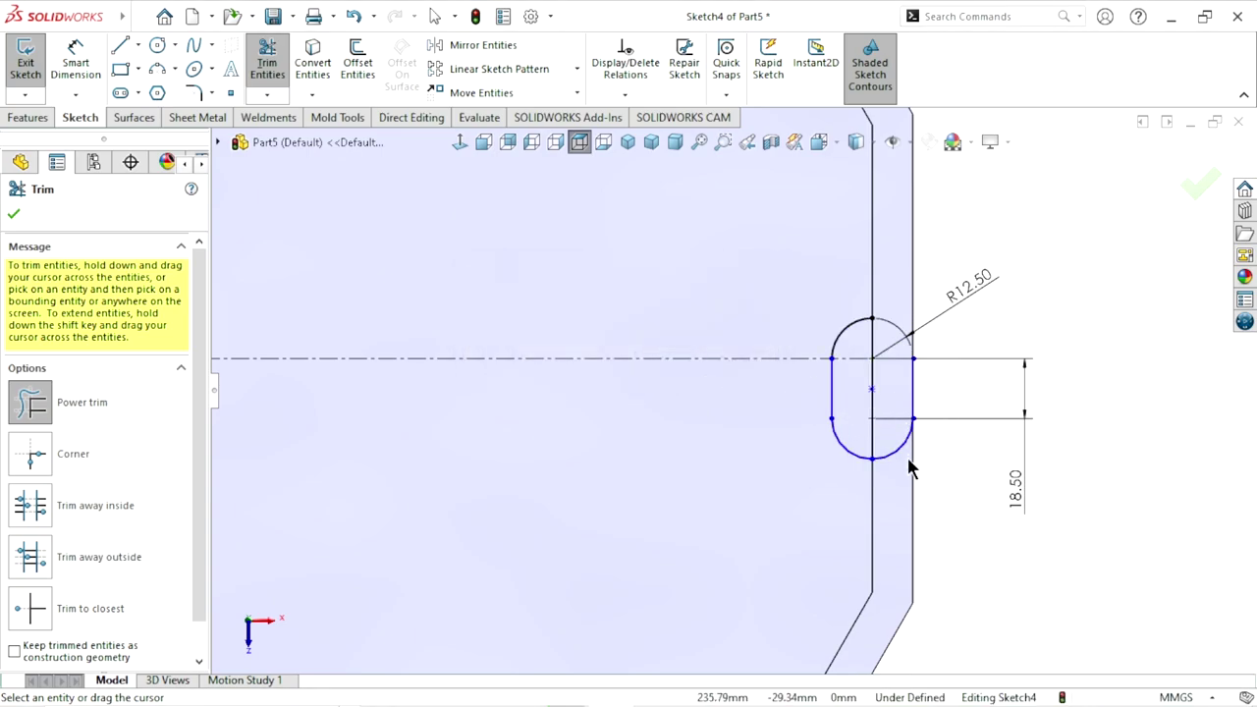
drag(889, 432, 906, 456)
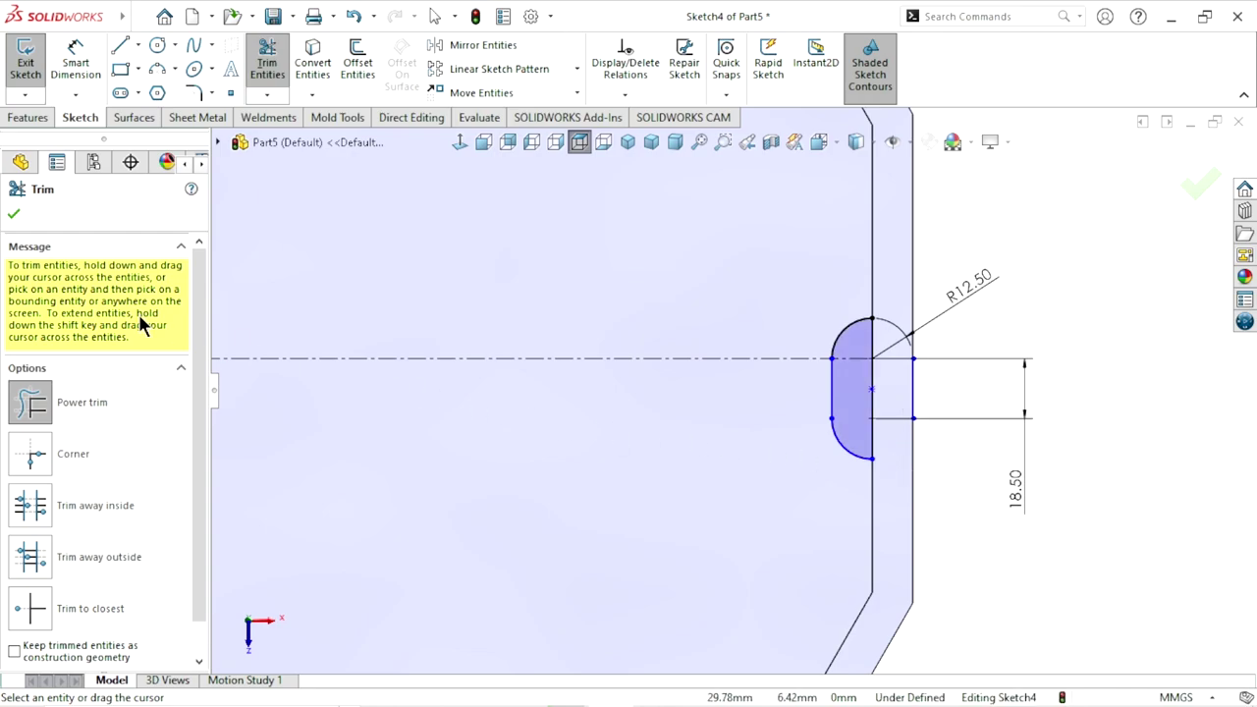
click(14, 214)
- Power-trim the short vertical segment beside the notch, leaving a closed half-slot profile
scroll(786, 417, up, 3)
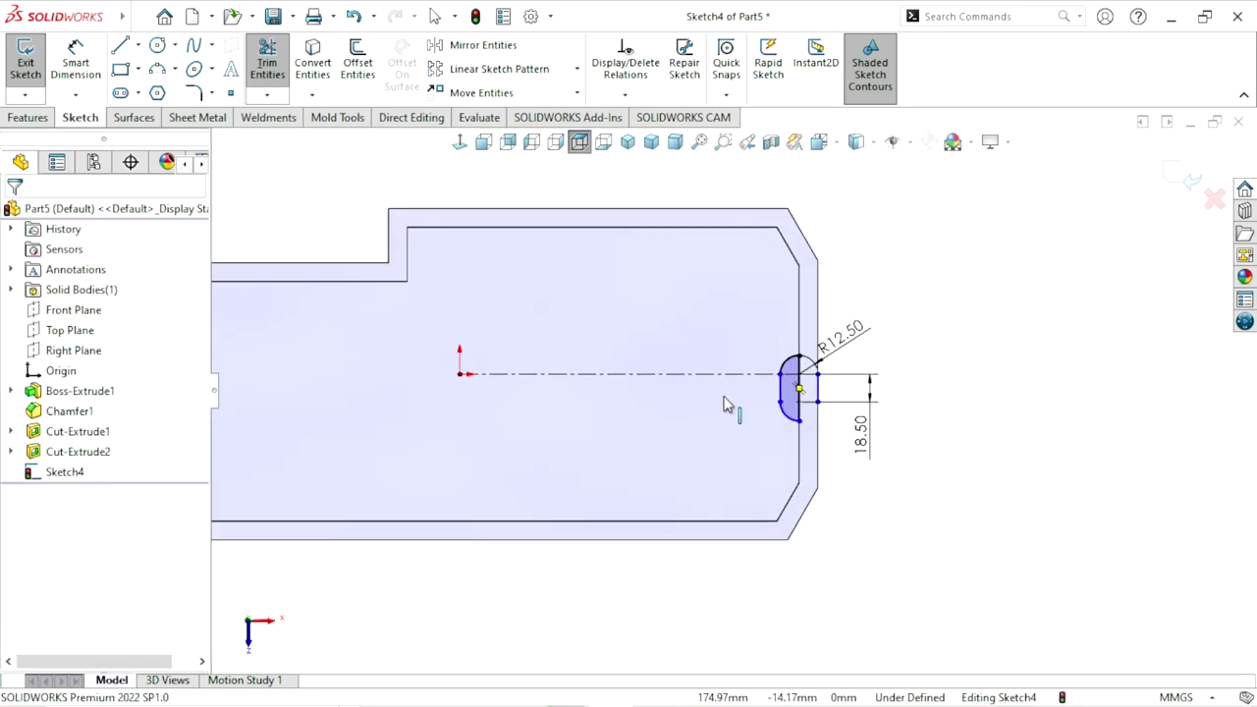
scroll(726, 404, down, 2)
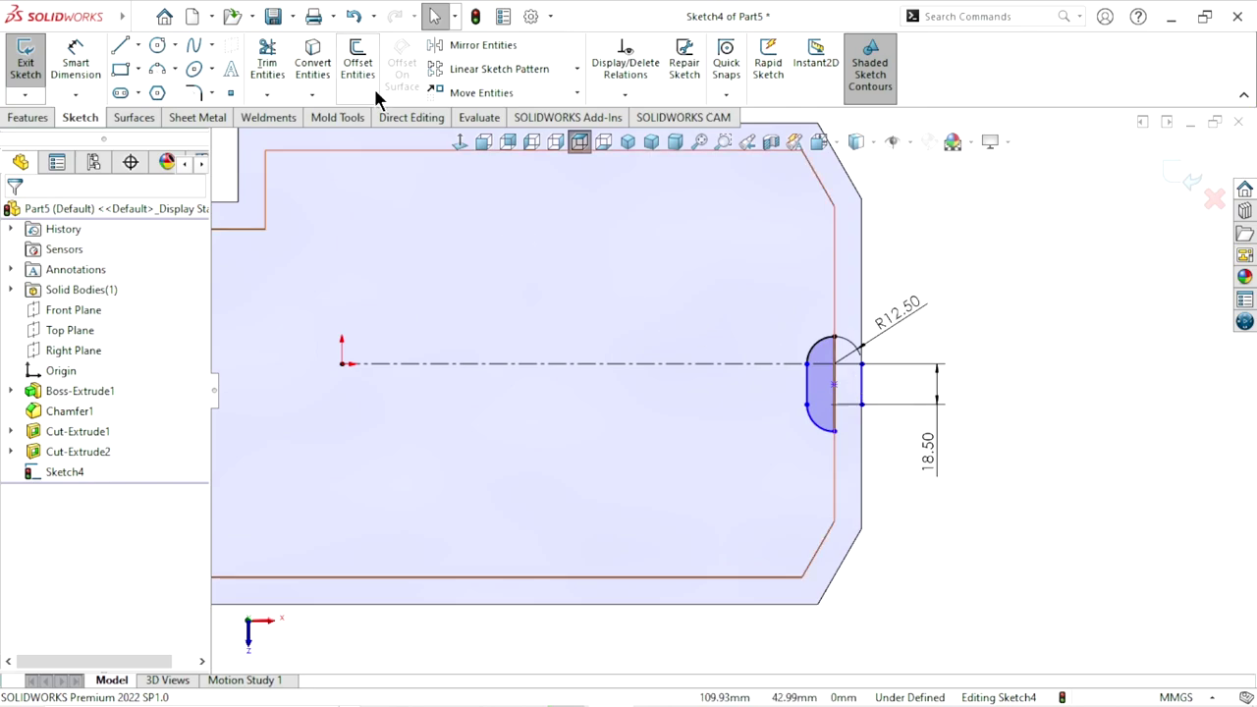
click(282, 64)
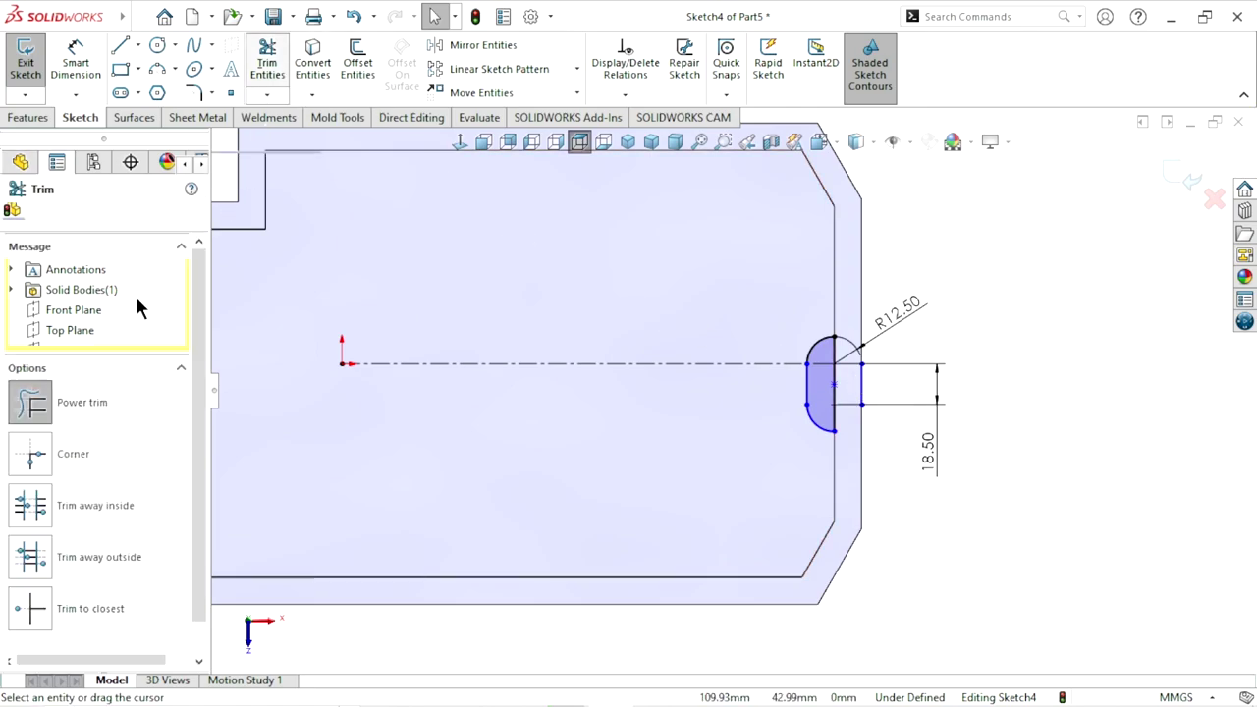
click(64, 403)
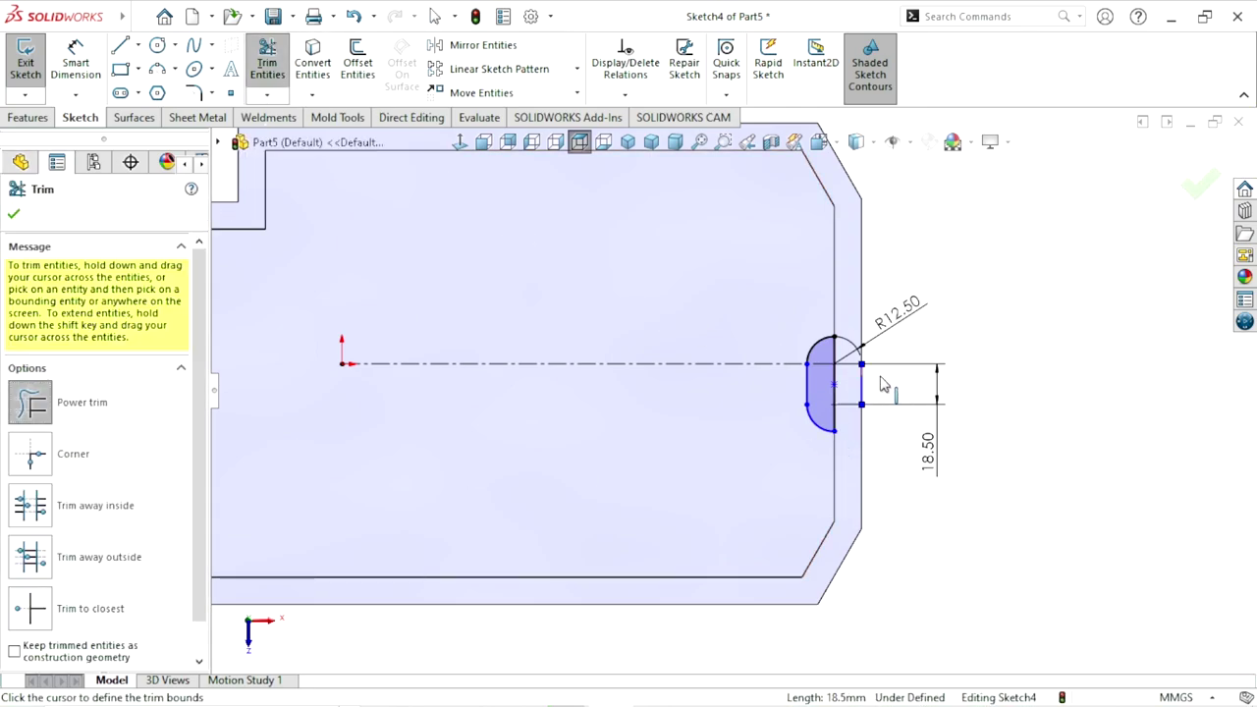
drag(845, 388, 864, 381)
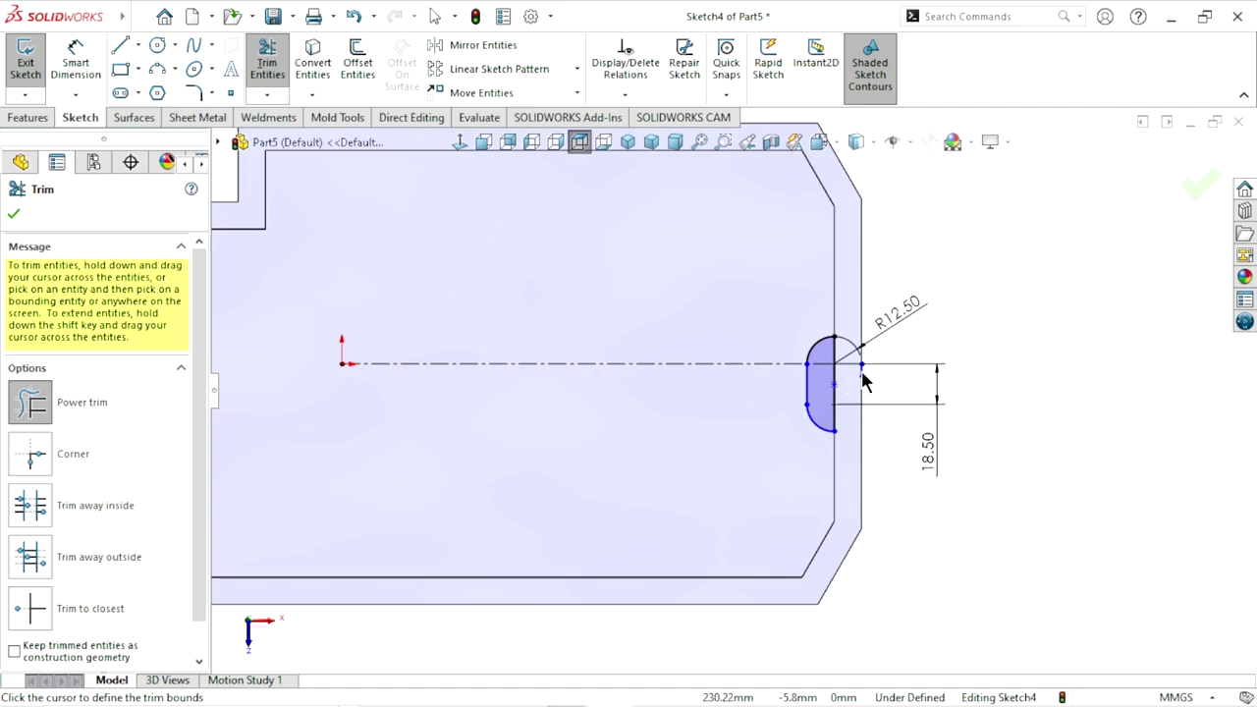
scroll(851, 393, down, 2)
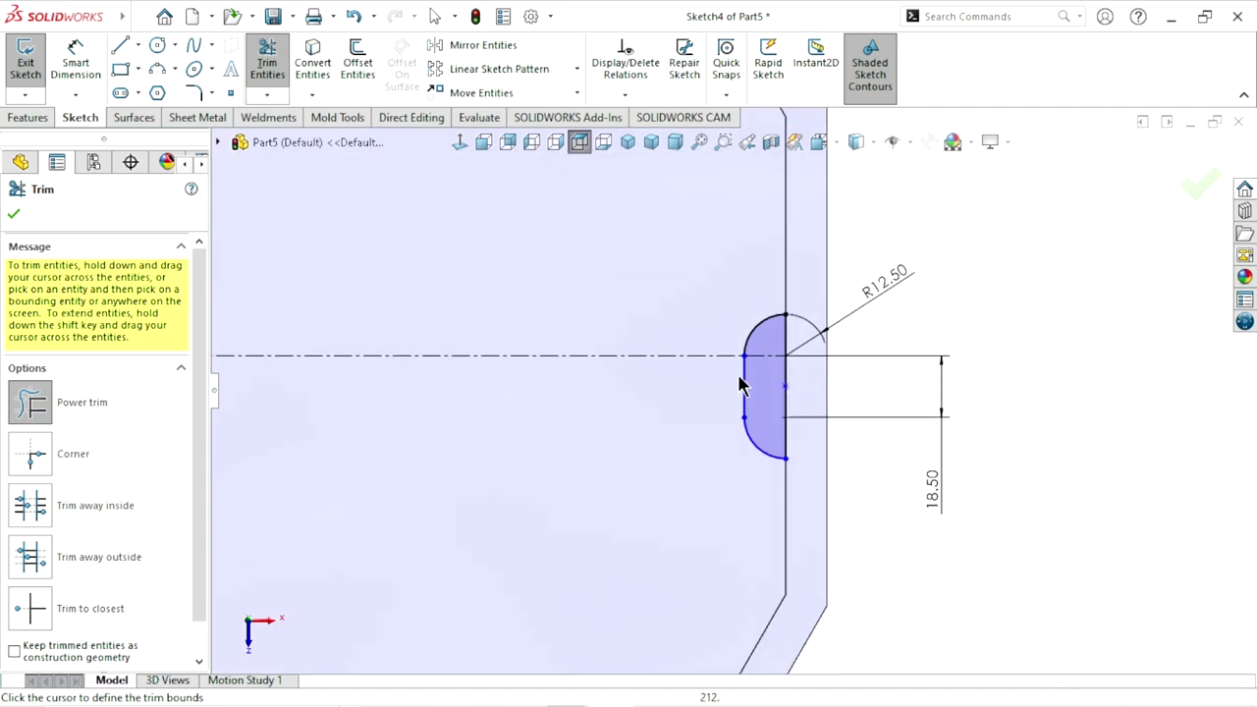
click(13, 215)
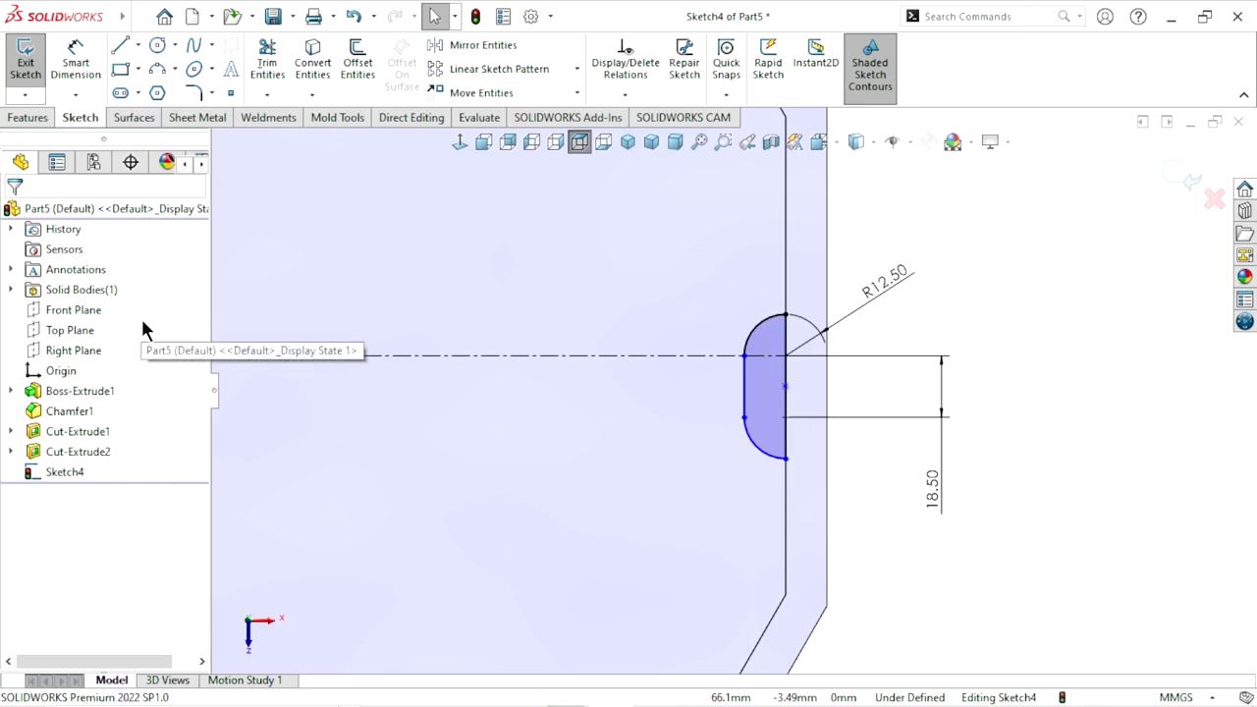
- Use Fully Define Sketch to add the missing dimensions and relations, then view the part in 3D
scroll(736, 402, up, 2)
scroll(555, 387, down, 1)
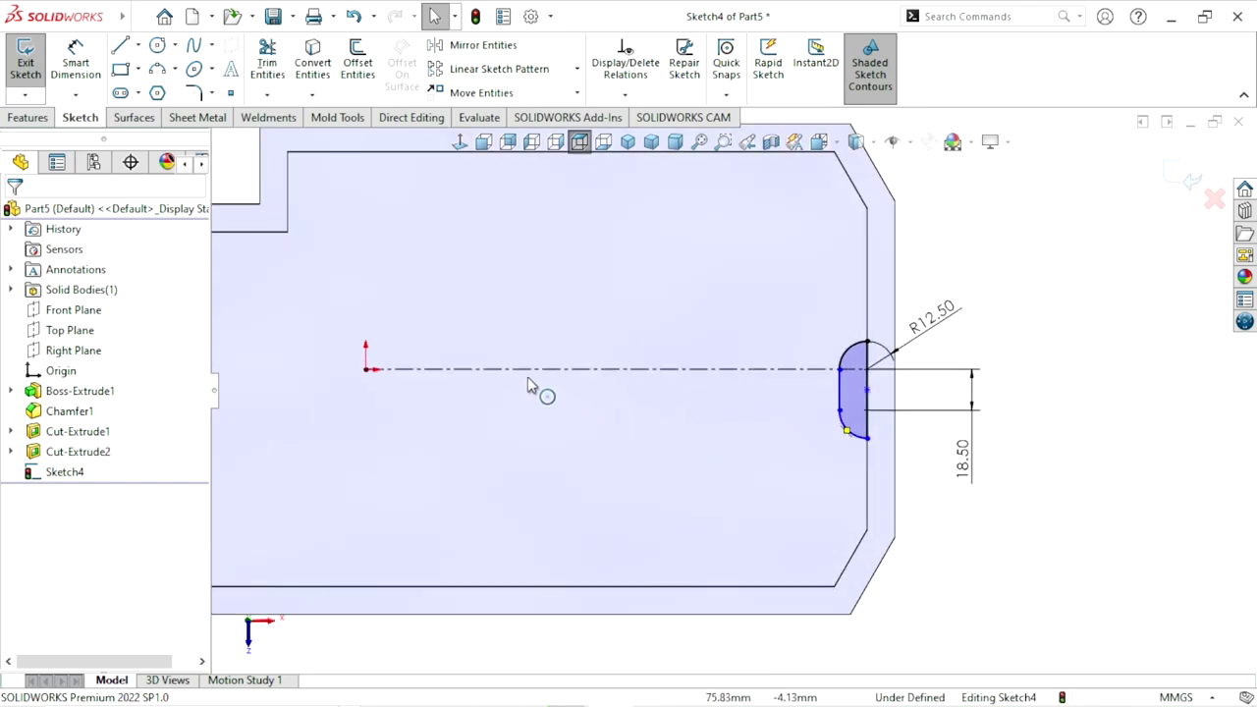
click(599, 95)
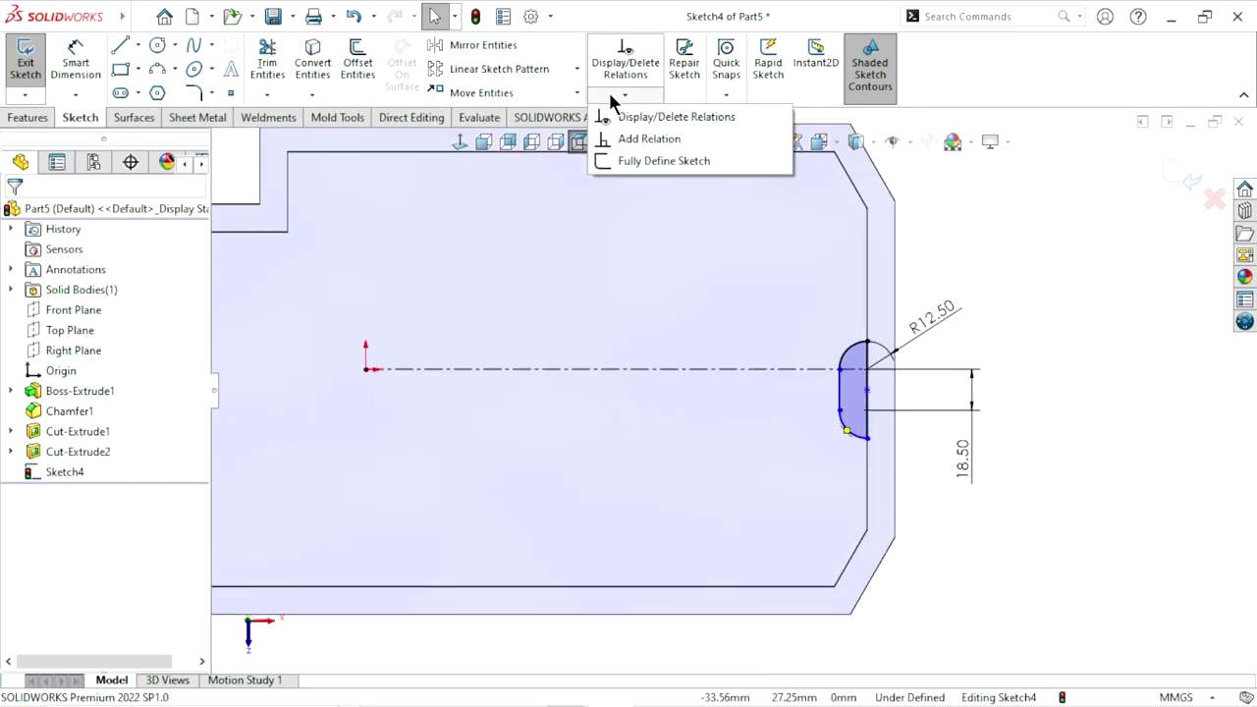
click(635, 161)
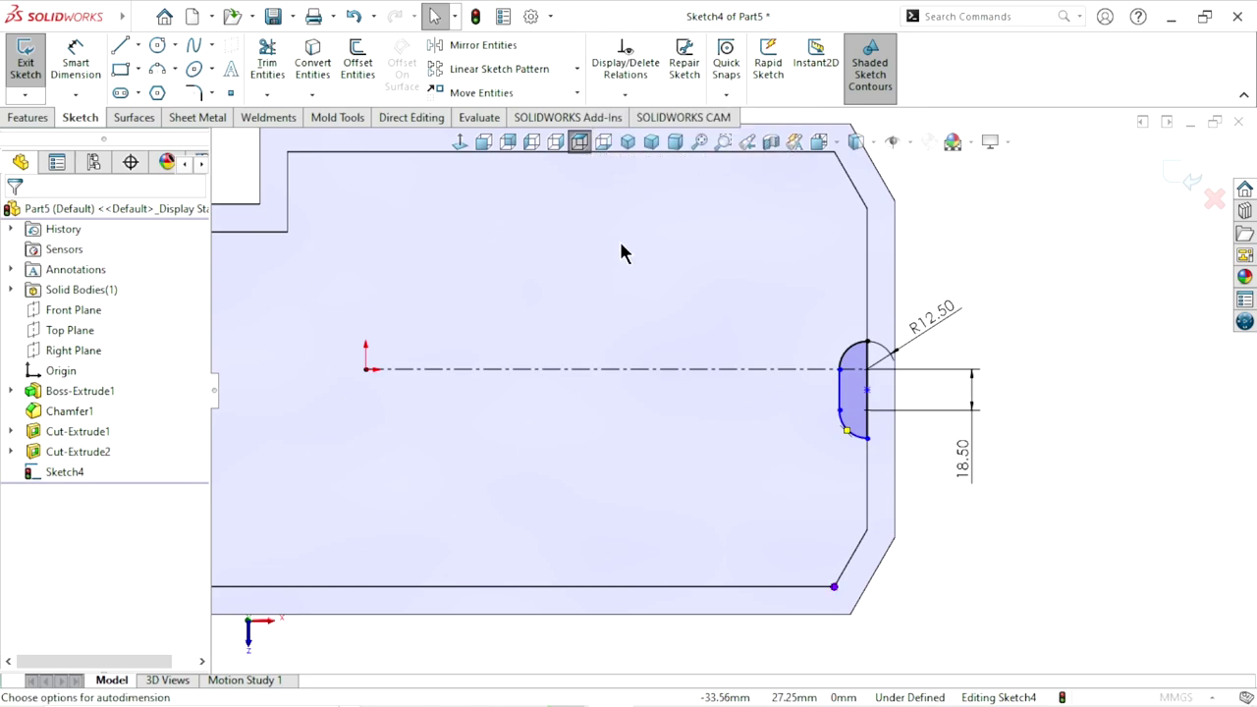
click(122, 313)
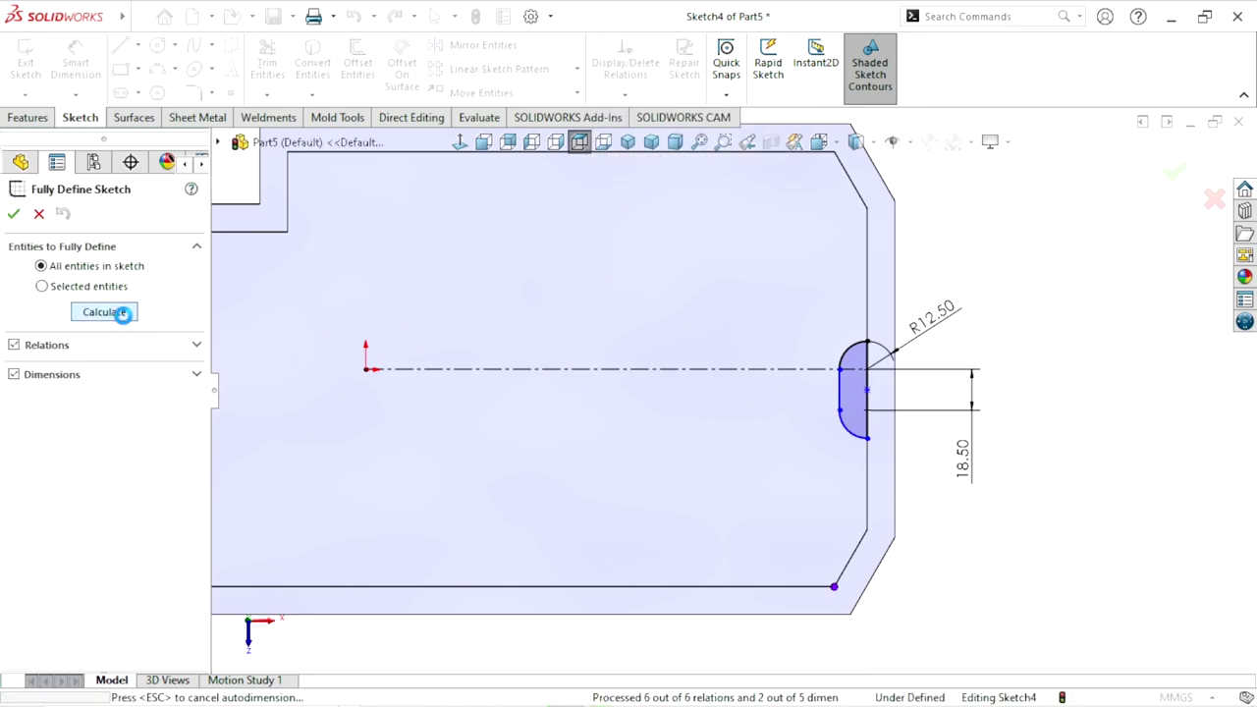
click(14, 214)
scroll(674, 482, up, 3)
mouse_move(738, 505)
middle_down()
mouse_move(713, 343)
mouse_move(553, 348)
mouse_move(651, 409)
mouse_move(633, 350)
mouse_move(667, 391)
middle_up()
scroll(668, 395, down, 2)
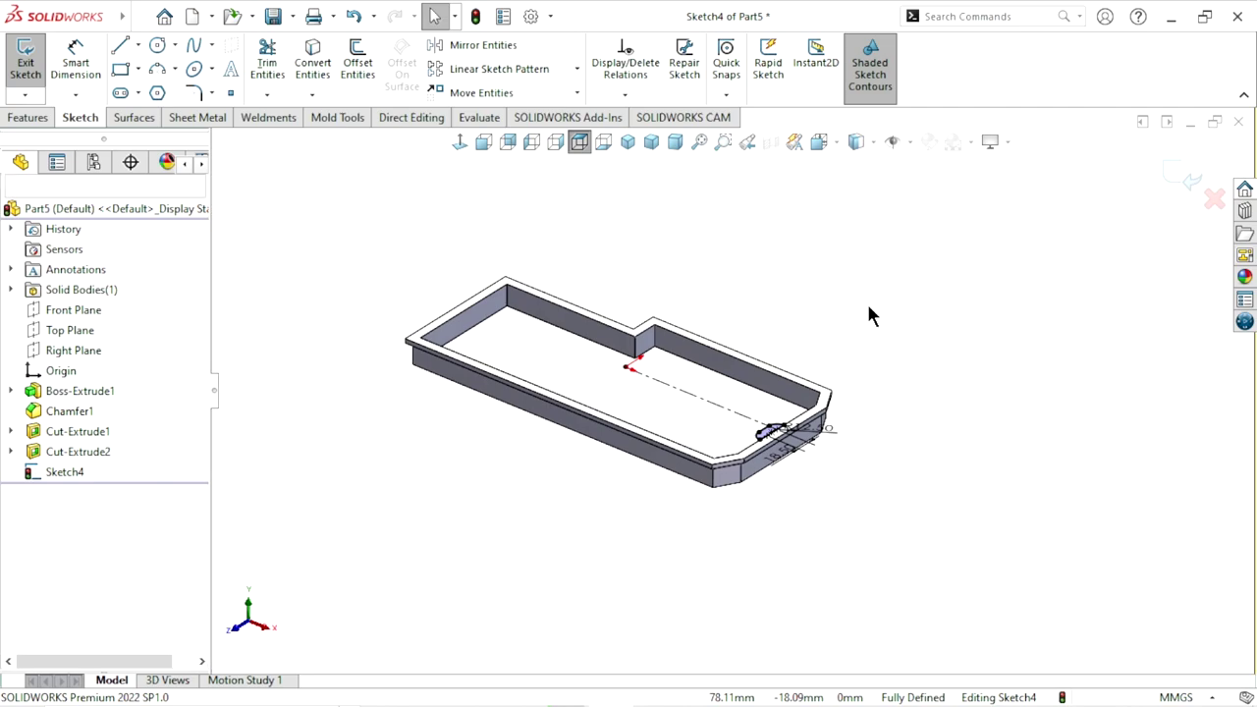
- Extrude the half-round notch profile as a boss with the Up To Next end condition
click(27, 118)
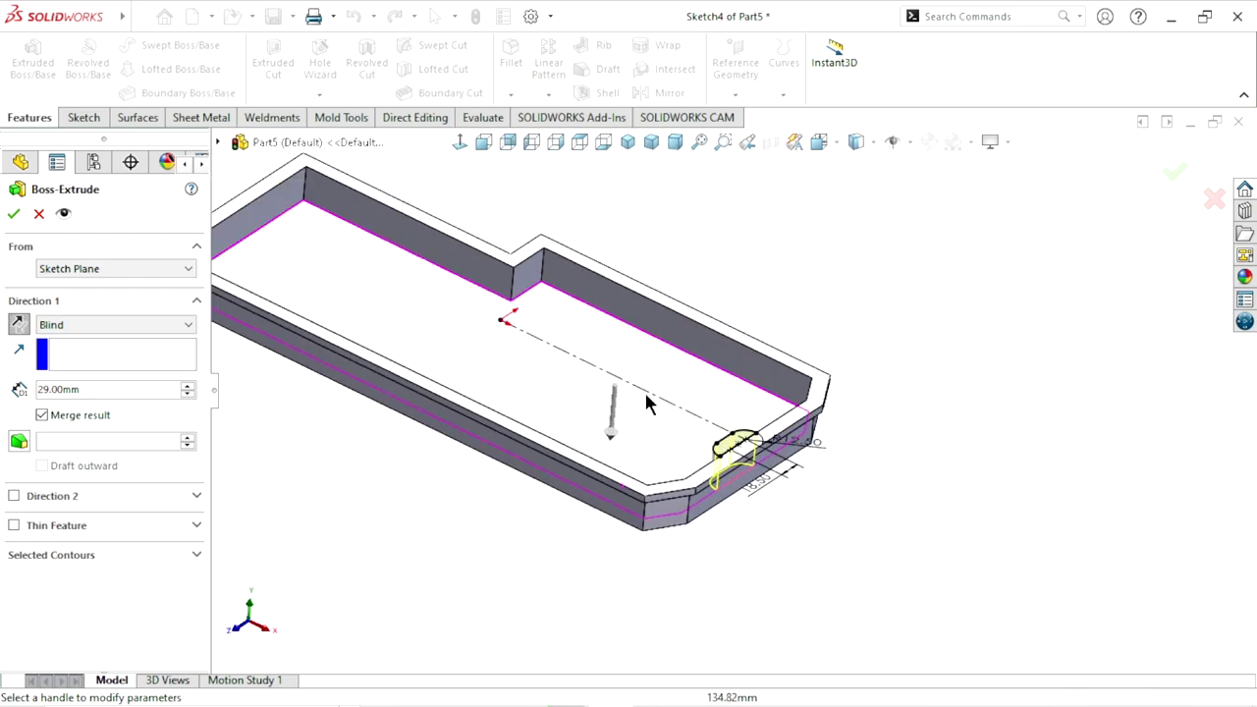
click(68, 334)
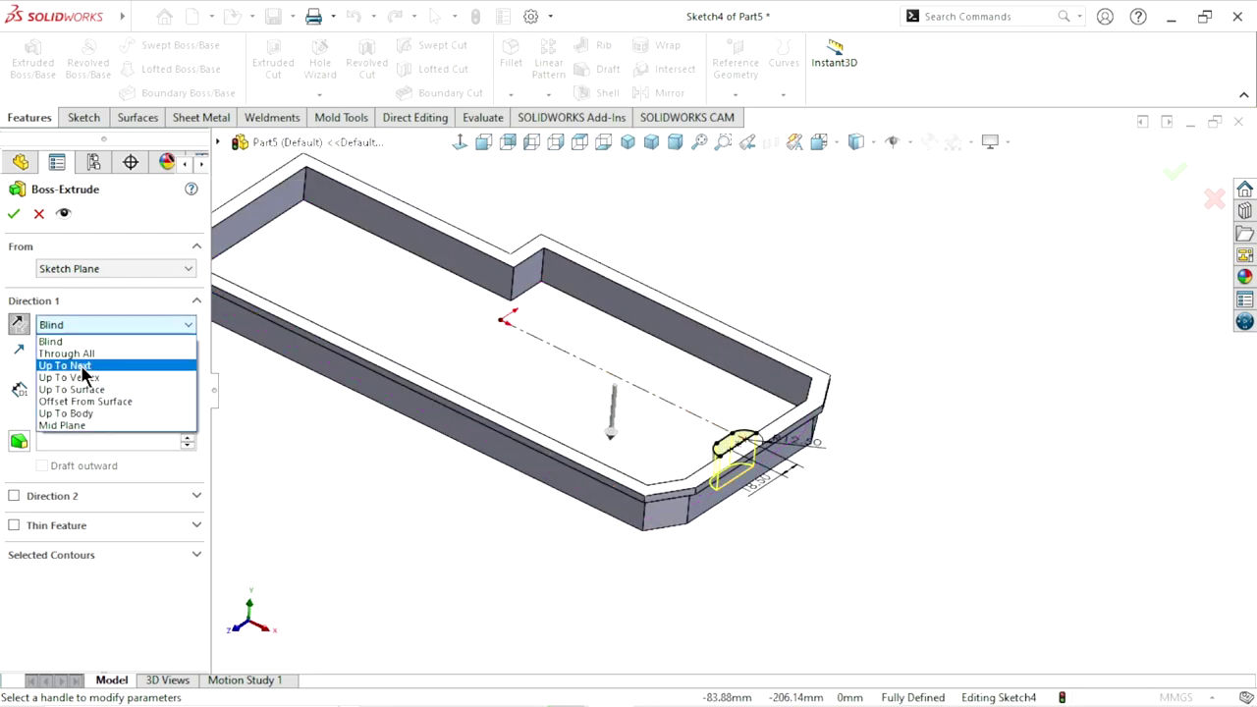
click(65, 365)
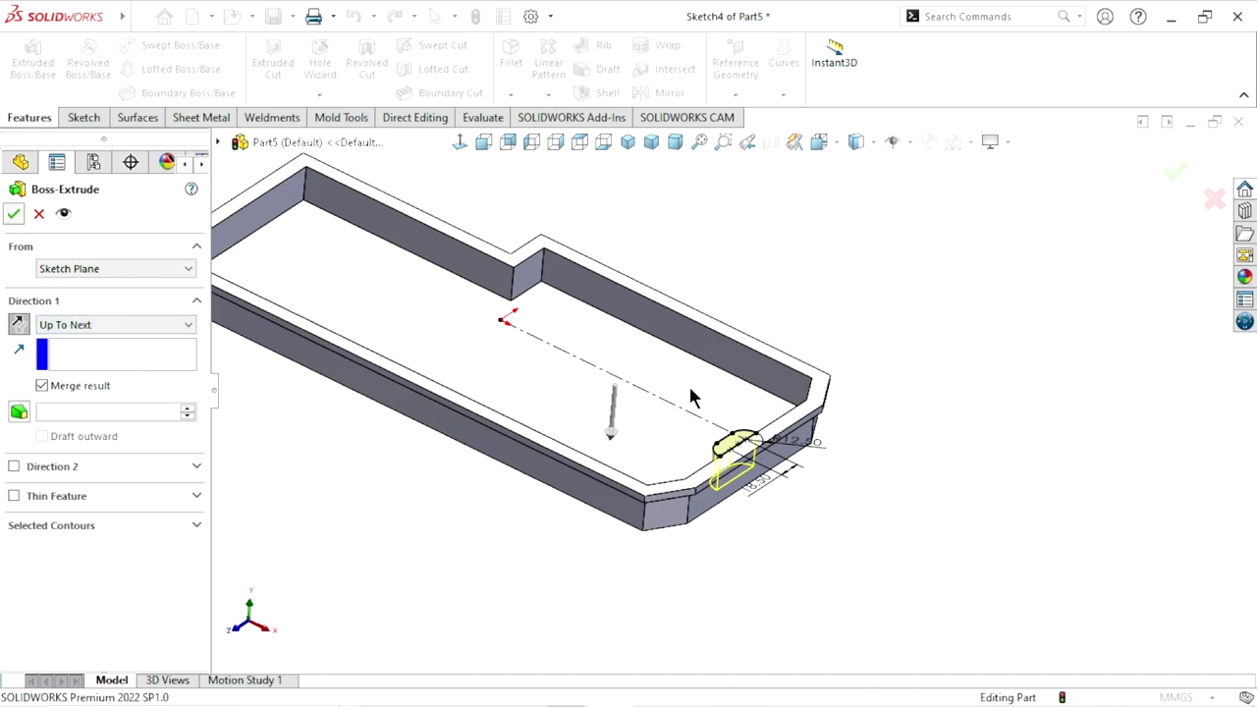
key(Return)
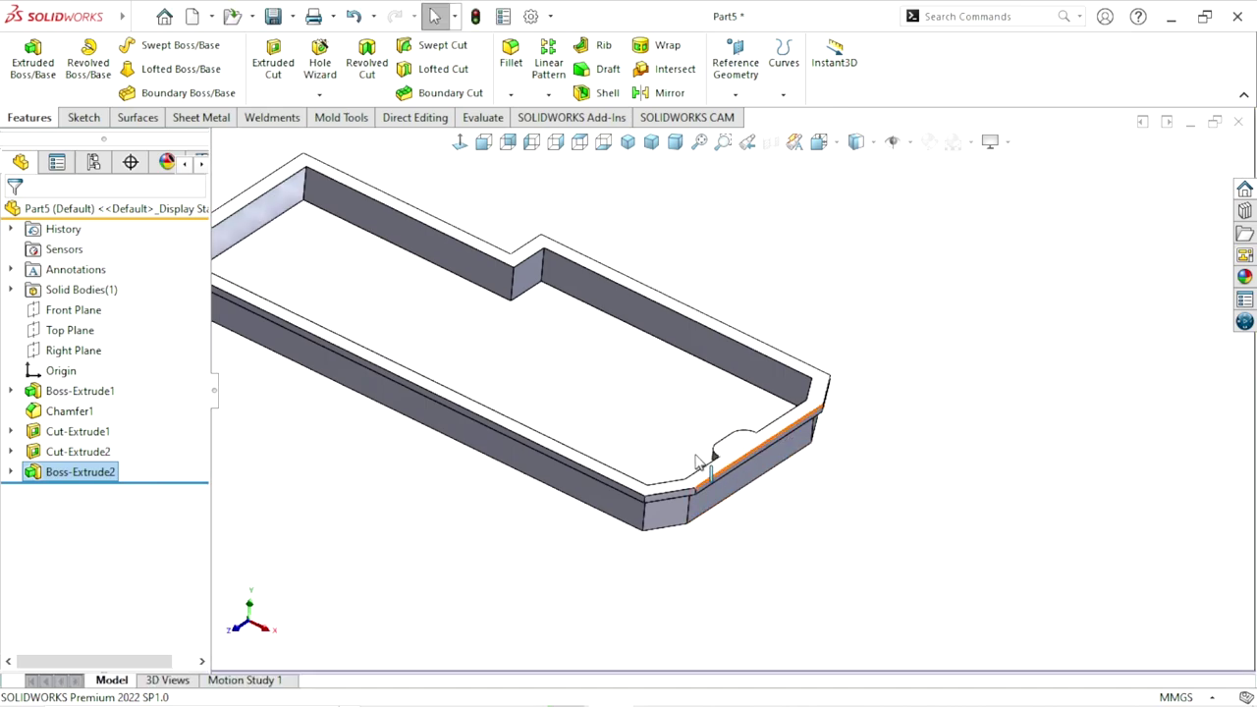
scroll(677, 451, up, 3)
mouse_move(677, 454)
middle_down()
mouse_move(575, 426)
mouse_move(659, 426)
mouse_move(678, 505)
mouse_move(613, 392)
middle_up()
- Mirror Boss-Extrude2 across the Right Plane to the opposite inner wall
scroll(613, 393, down, 2)
scroll(640, 364, down, 3)
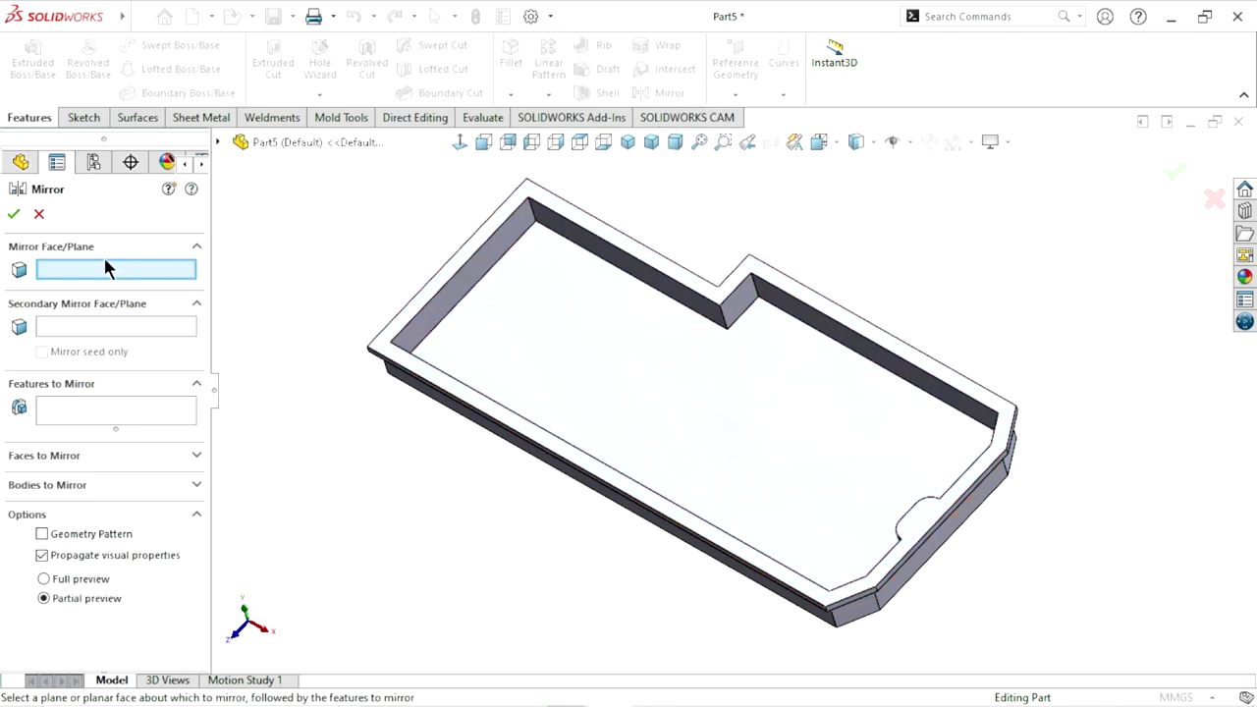
click(223, 140)
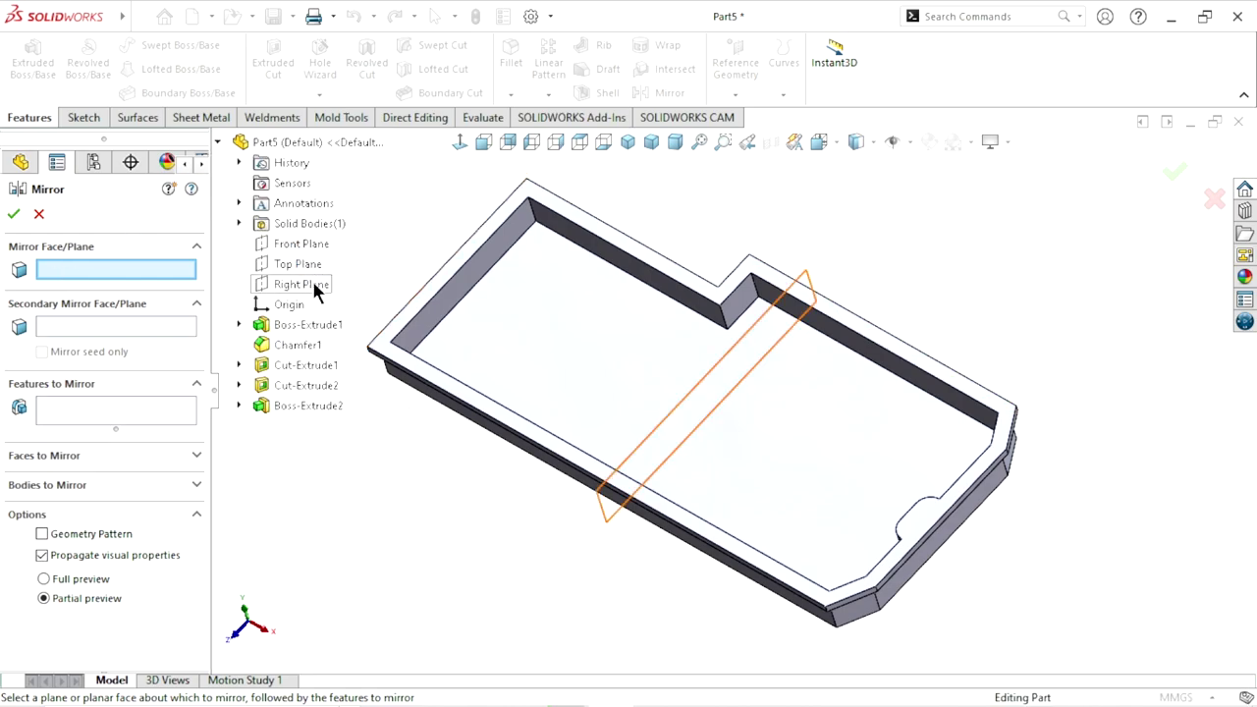
click(313, 284)
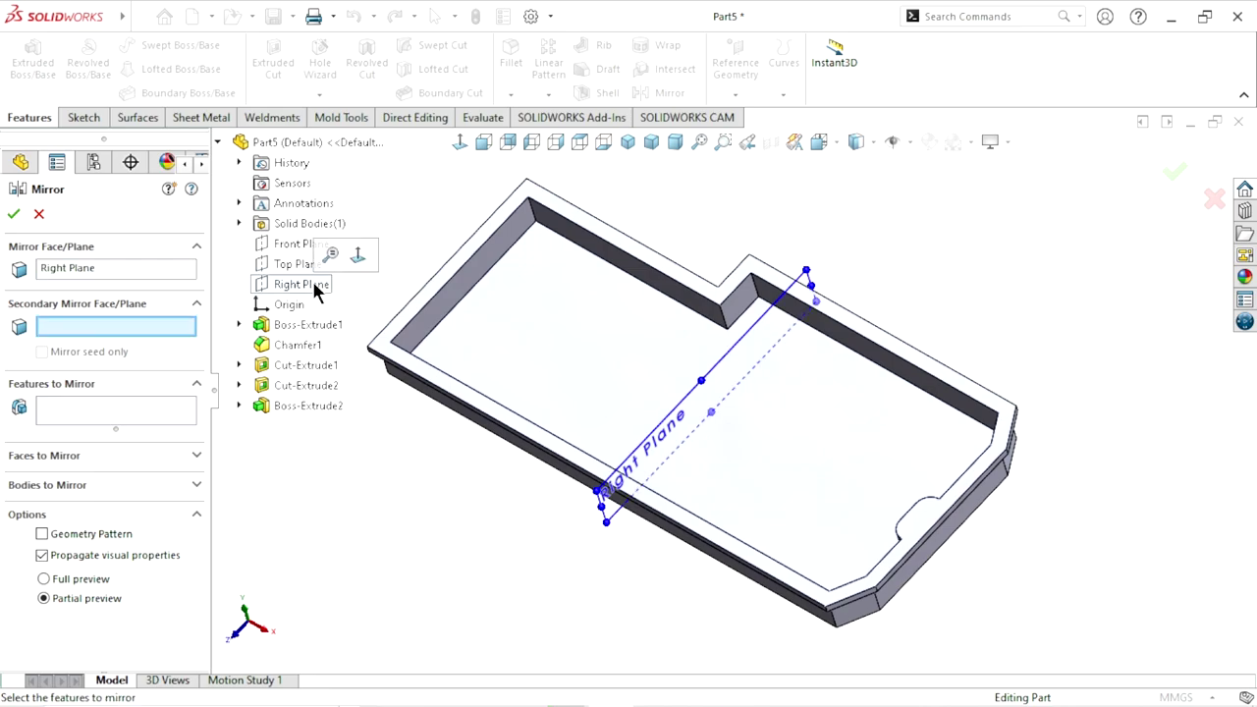
click(81, 413)
click(285, 406)
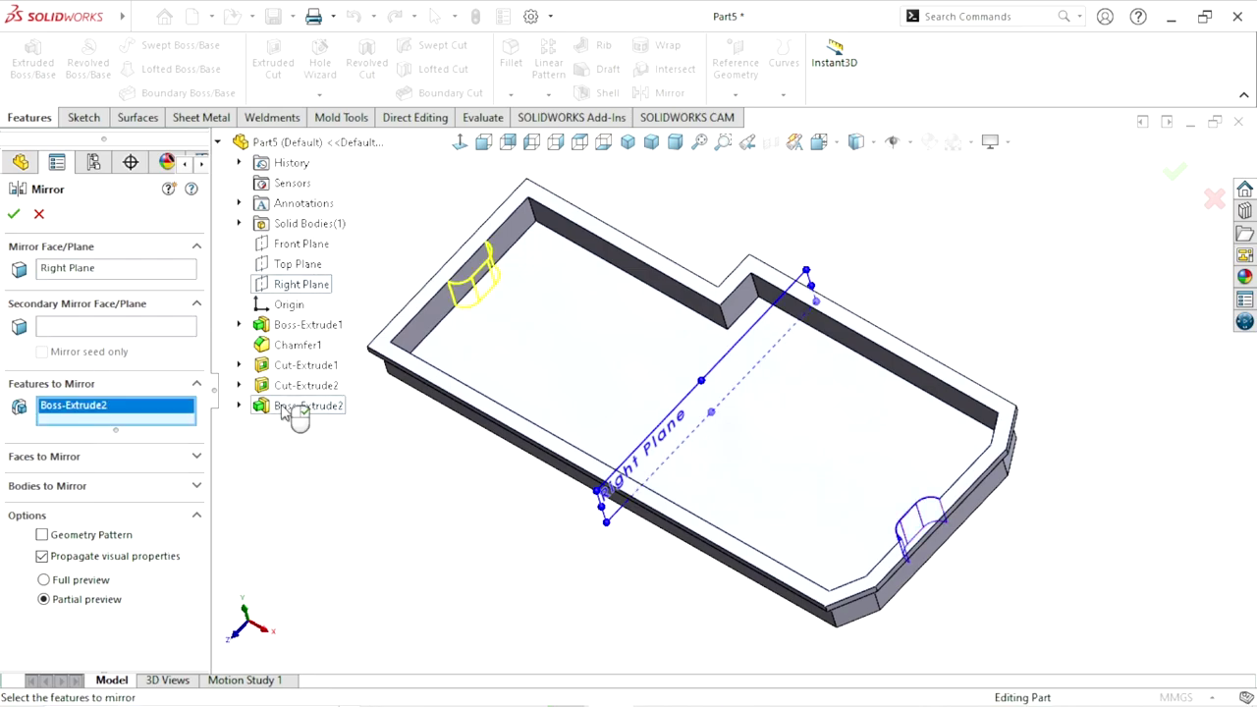
click(14, 215)
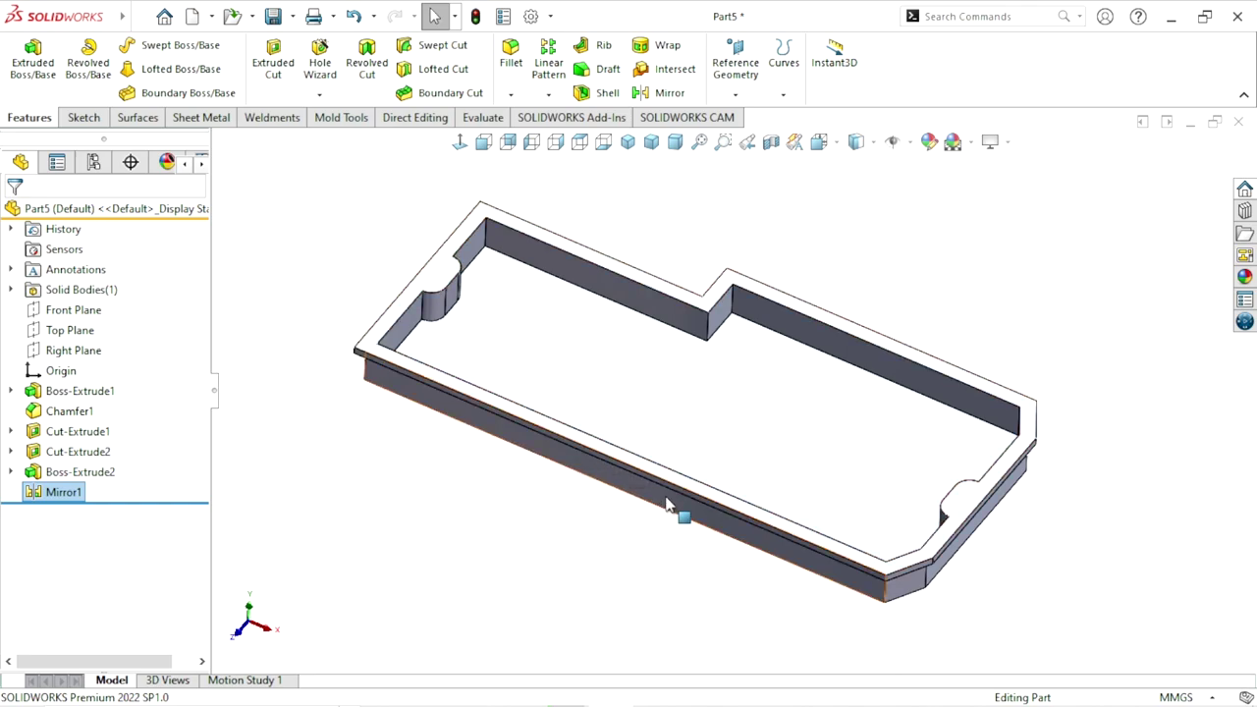
- Start a new sketch on the part's top rim face
scroll(785, 486, up, 3)
scroll(782, 484, down, 3)
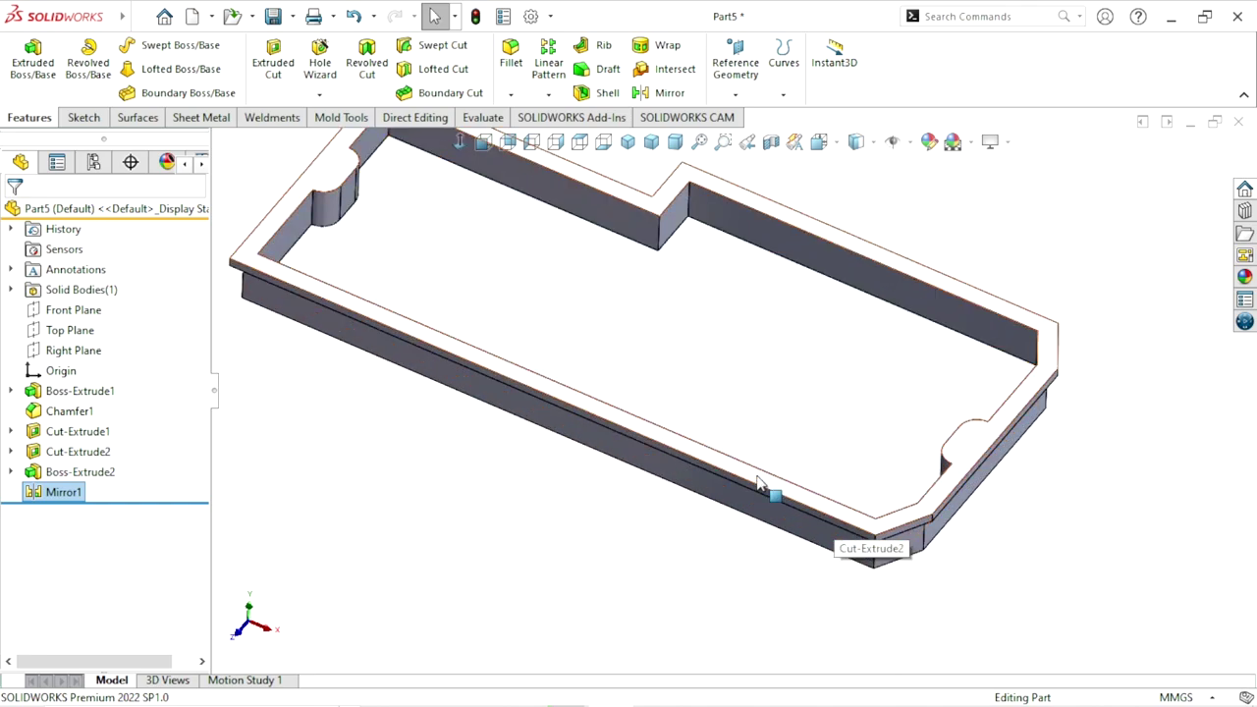
click(763, 488)
click(838, 420)
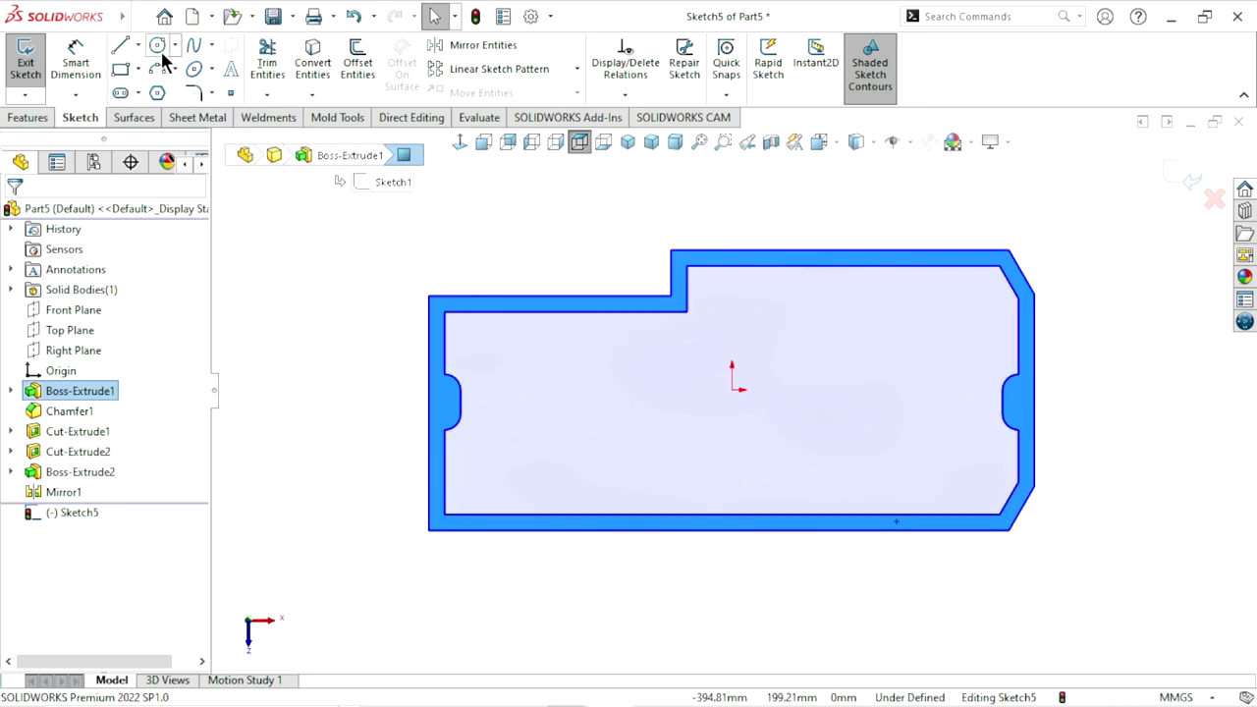
- Draw a small circle centred on the bottom inner edge near the lower-right chamfered corner
key(c)
scroll(547, 342, down, 2)
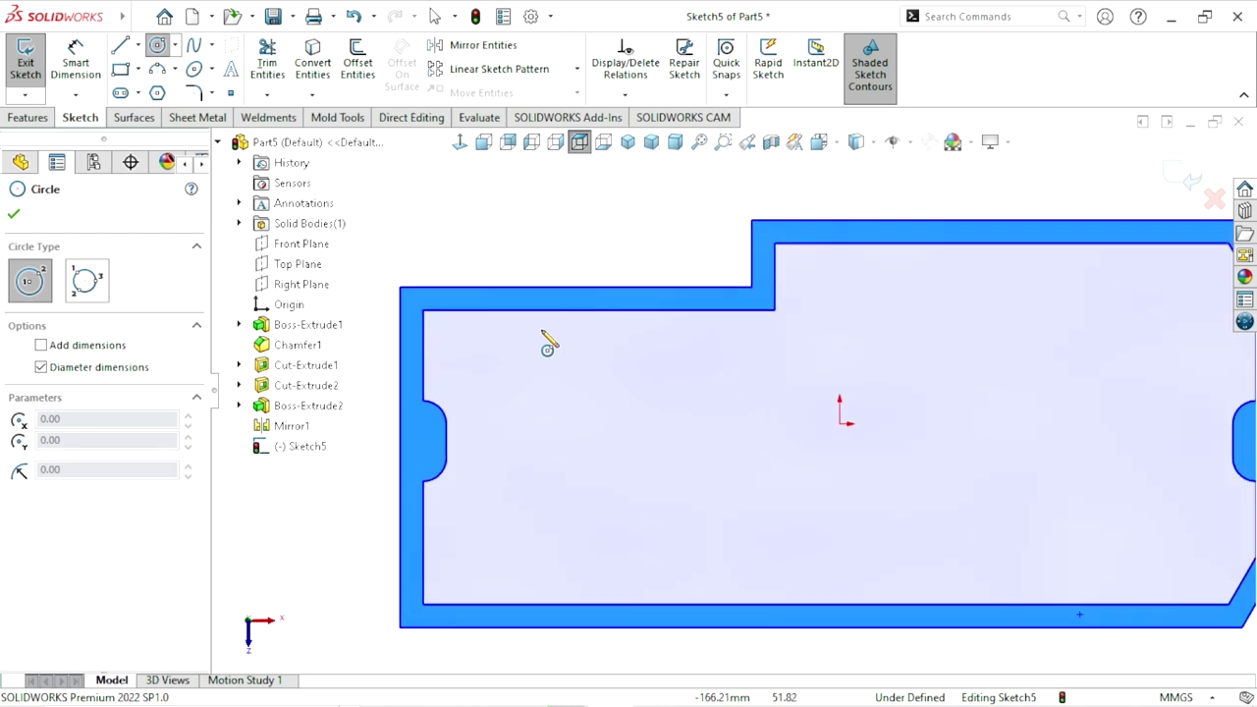
scroll(546, 342, down, 2)
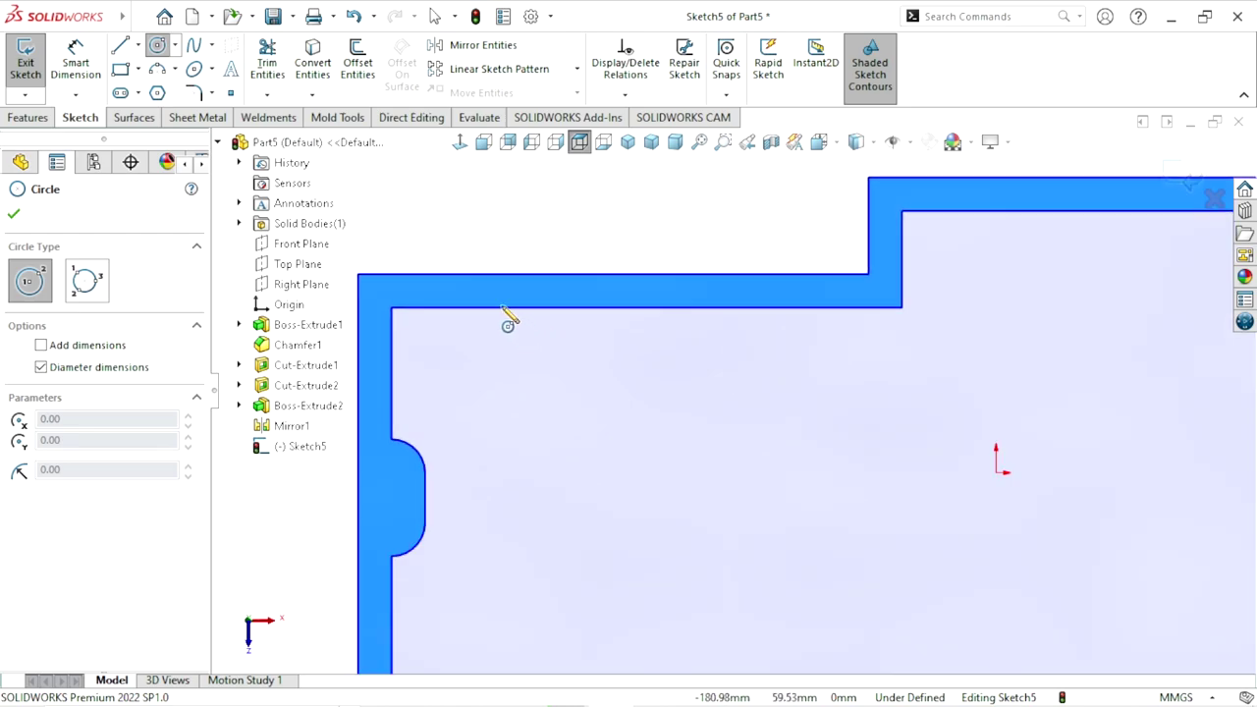
click(219, 144)
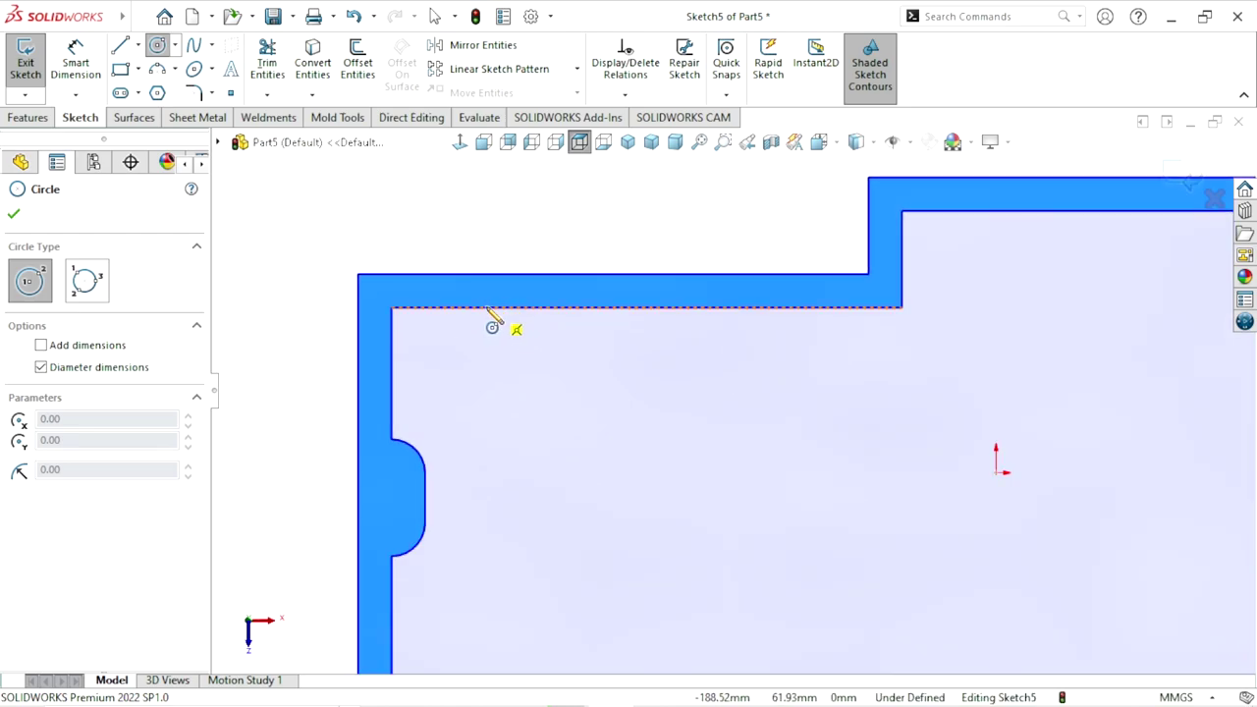
scroll(583, 360, up, 5)
scroll(912, 482, up, 1)
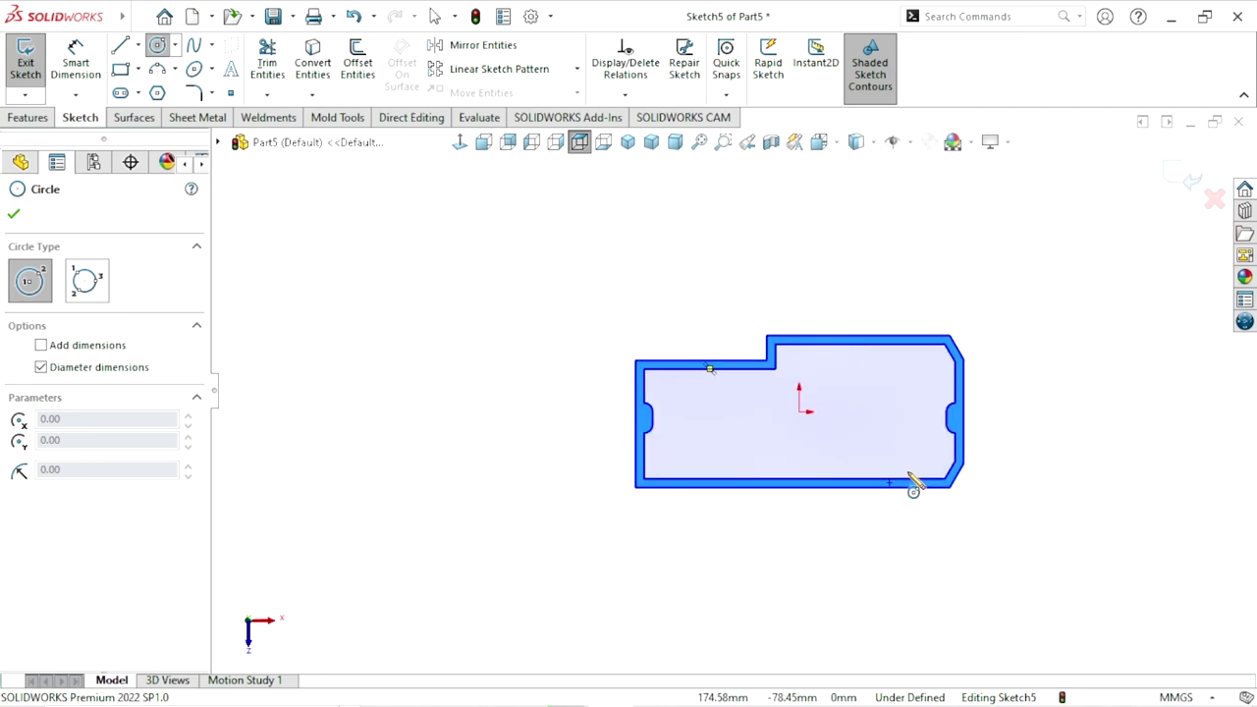
scroll(934, 494, down, 2)
scroll(867, 443, down, 2)
scroll(876, 462, down, 1)
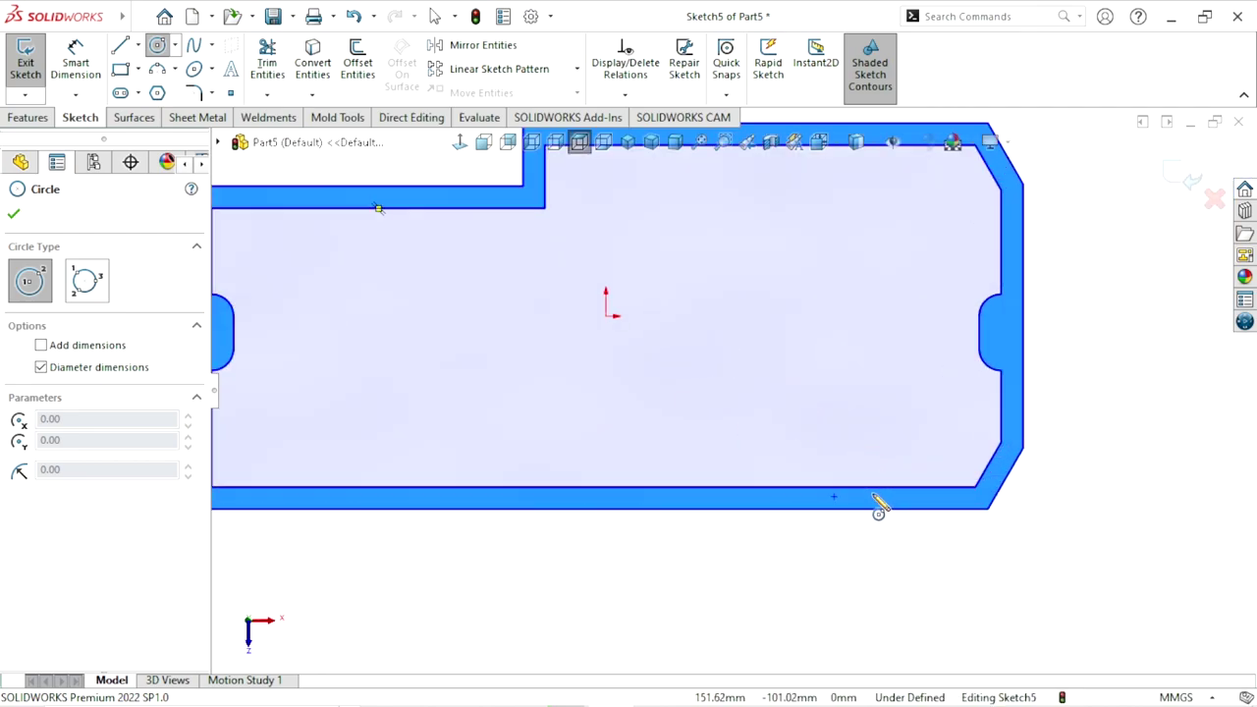
click(874, 487)
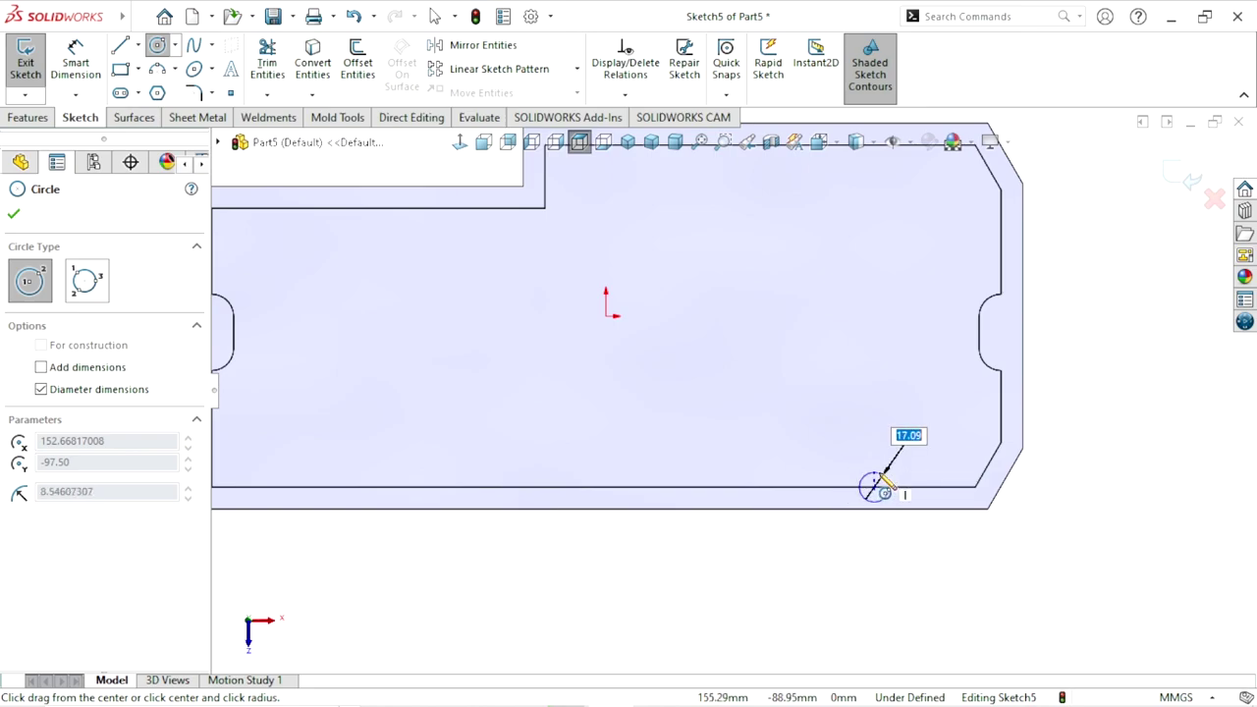
click(887, 477)
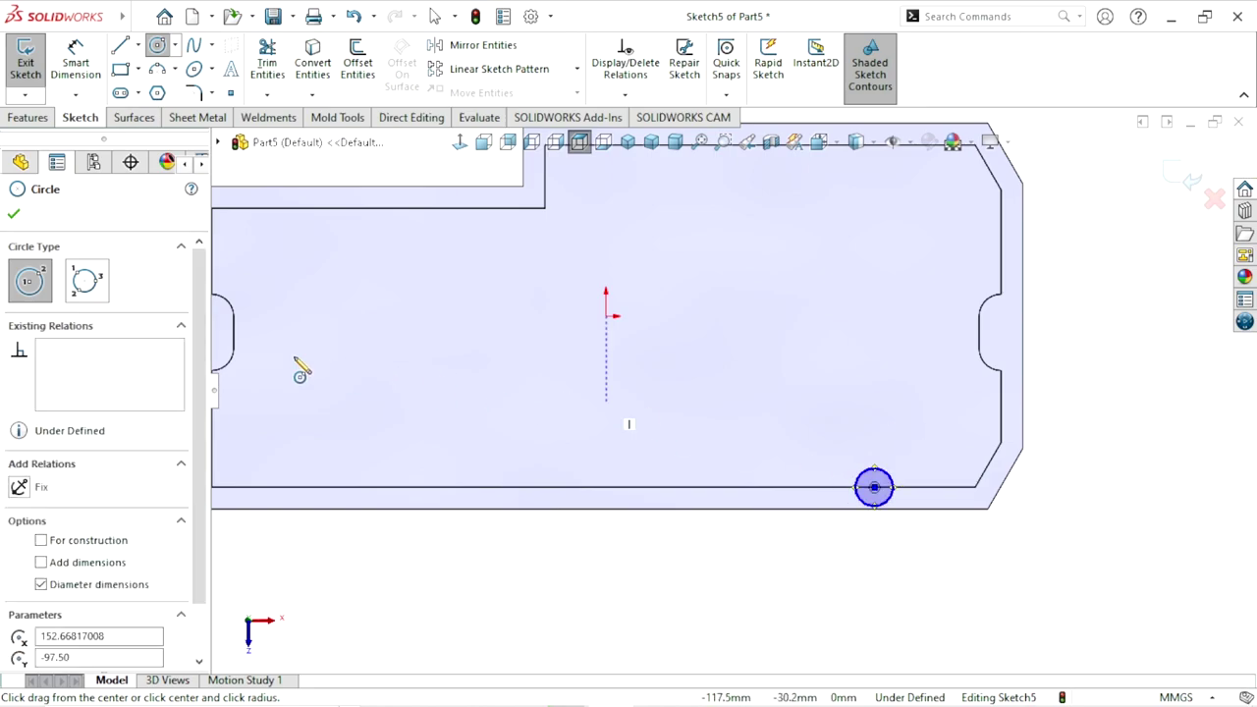
click(14, 215)
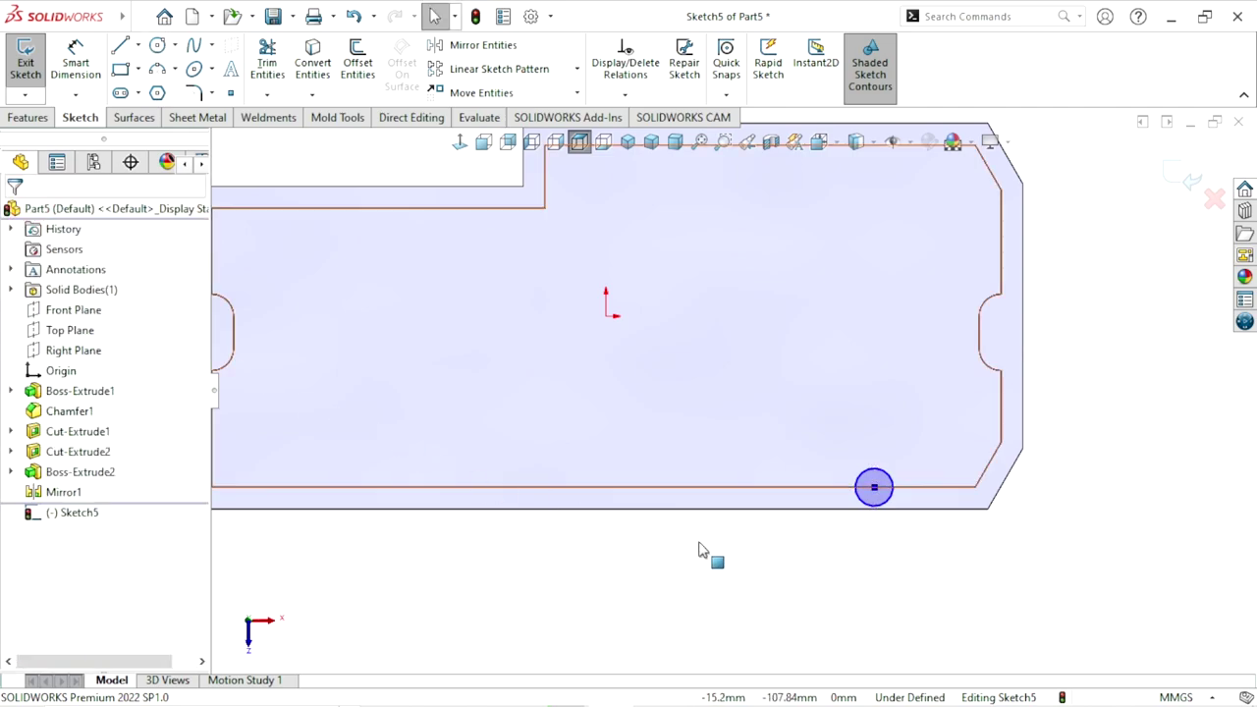
- Dimension the circle's diameter to 20 mm
scroll(871, 511, down, 3)
click(85, 63)
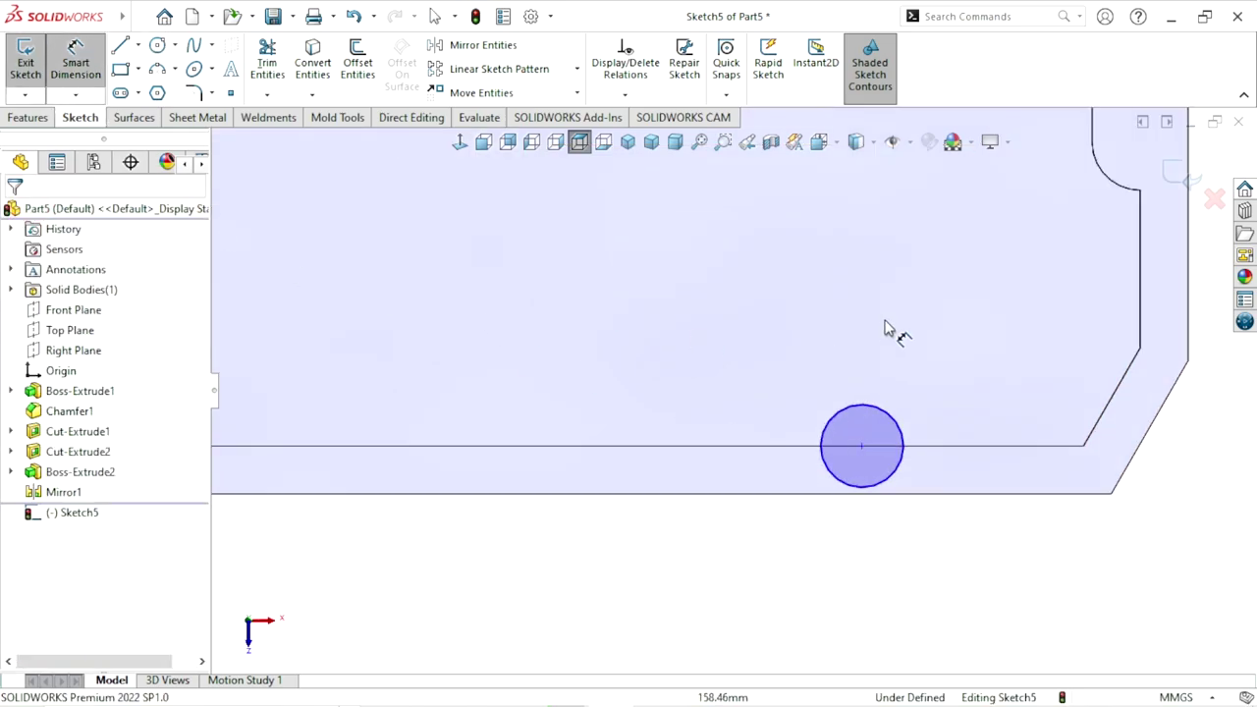
click(892, 420)
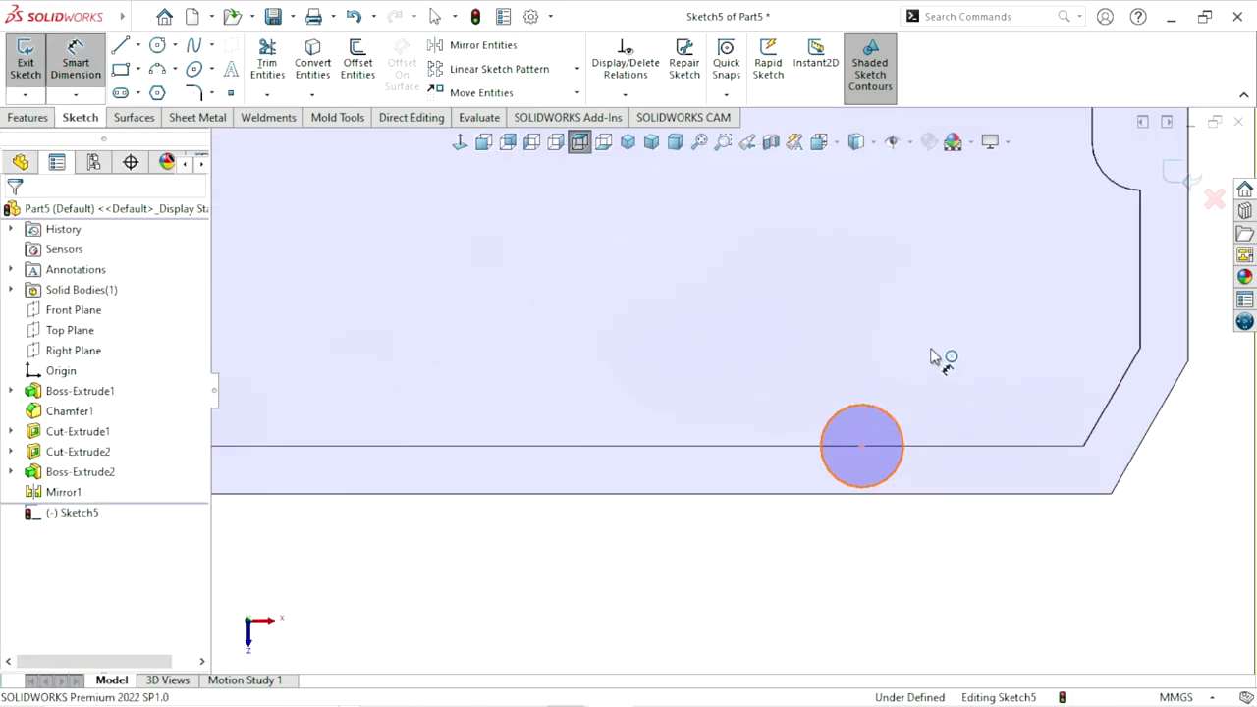
click(931, 356)
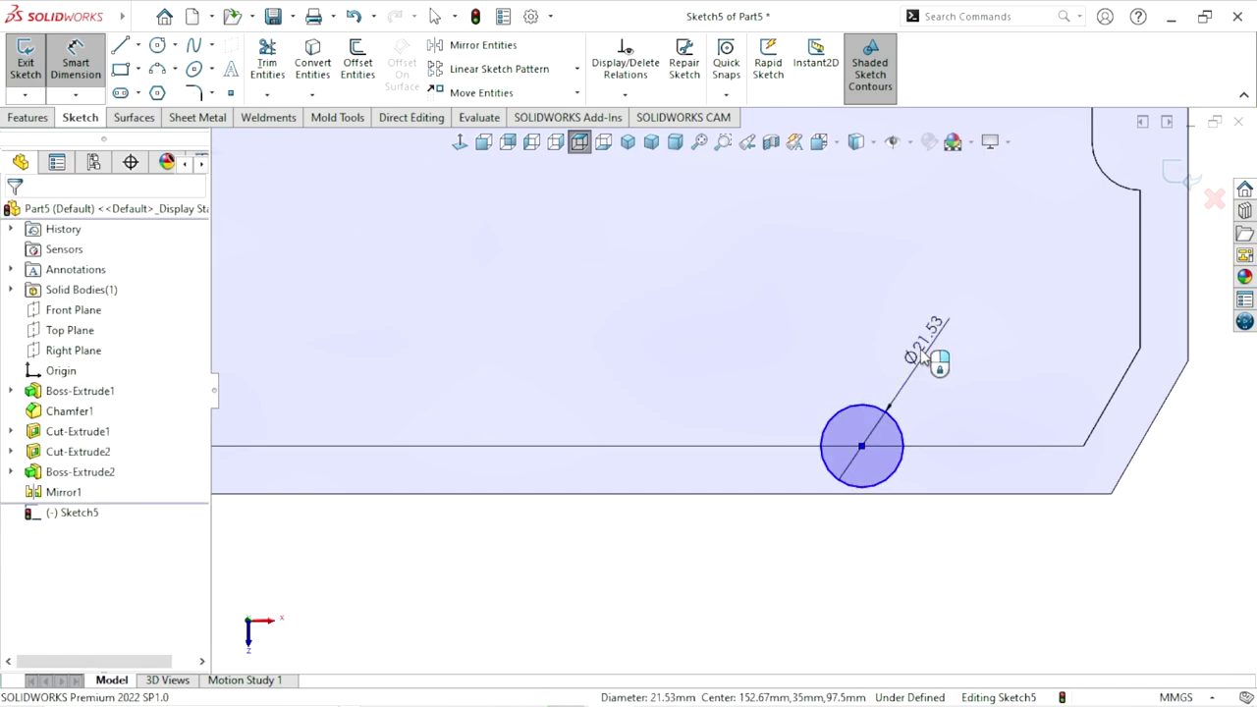
click(921, 355)
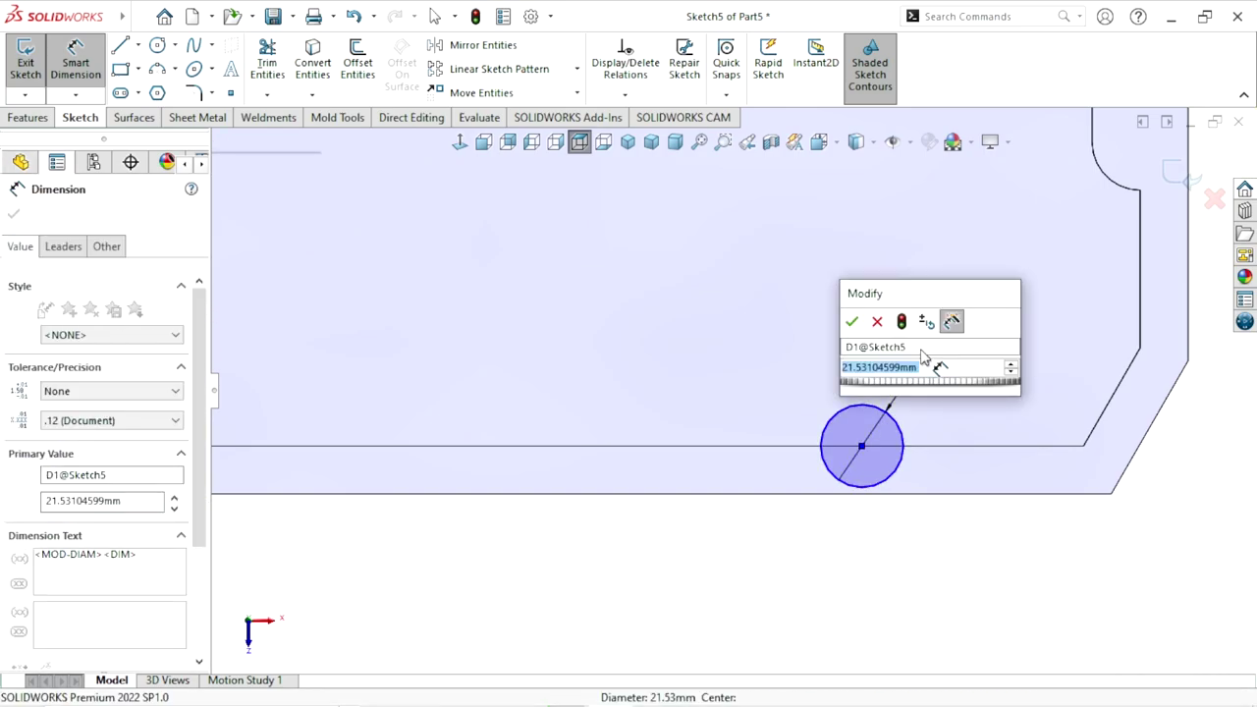
text(20)
click(850, 321)
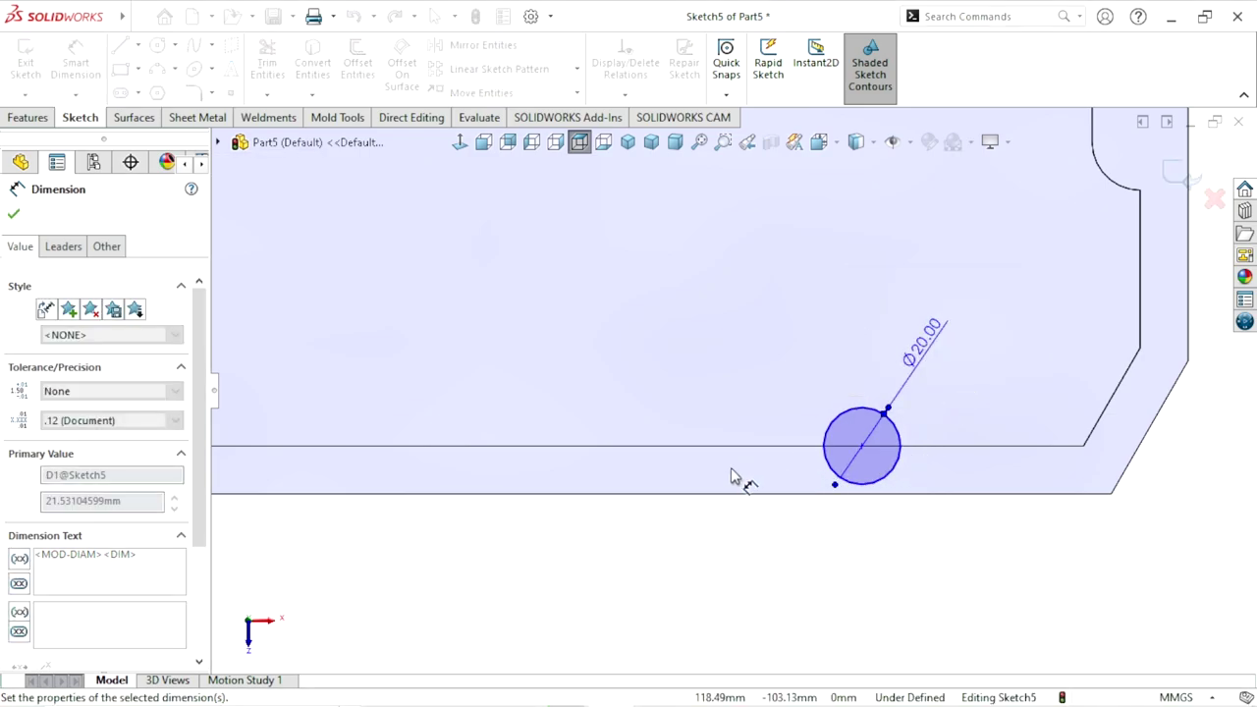
- Drag the Ø20.00 dimension label outward, clear of the outline
scroll(731, 468, up, 3)
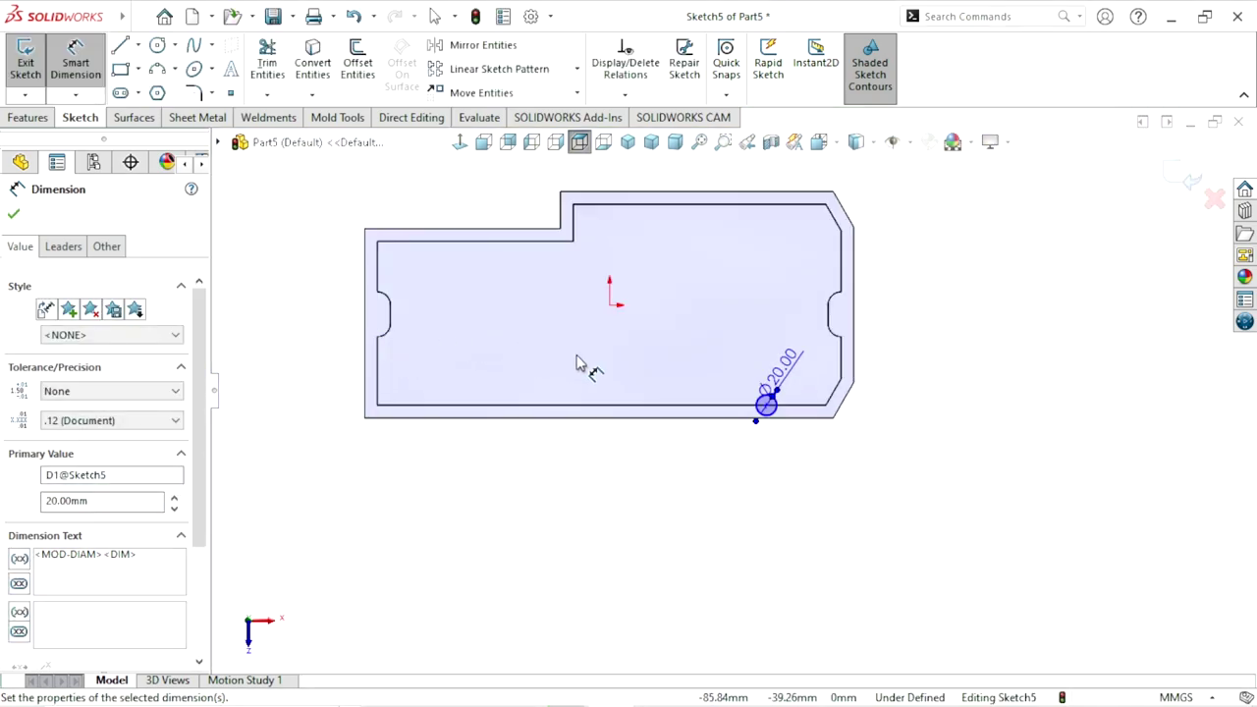
scroll(589, 368, down, 3)
click(14, 217)
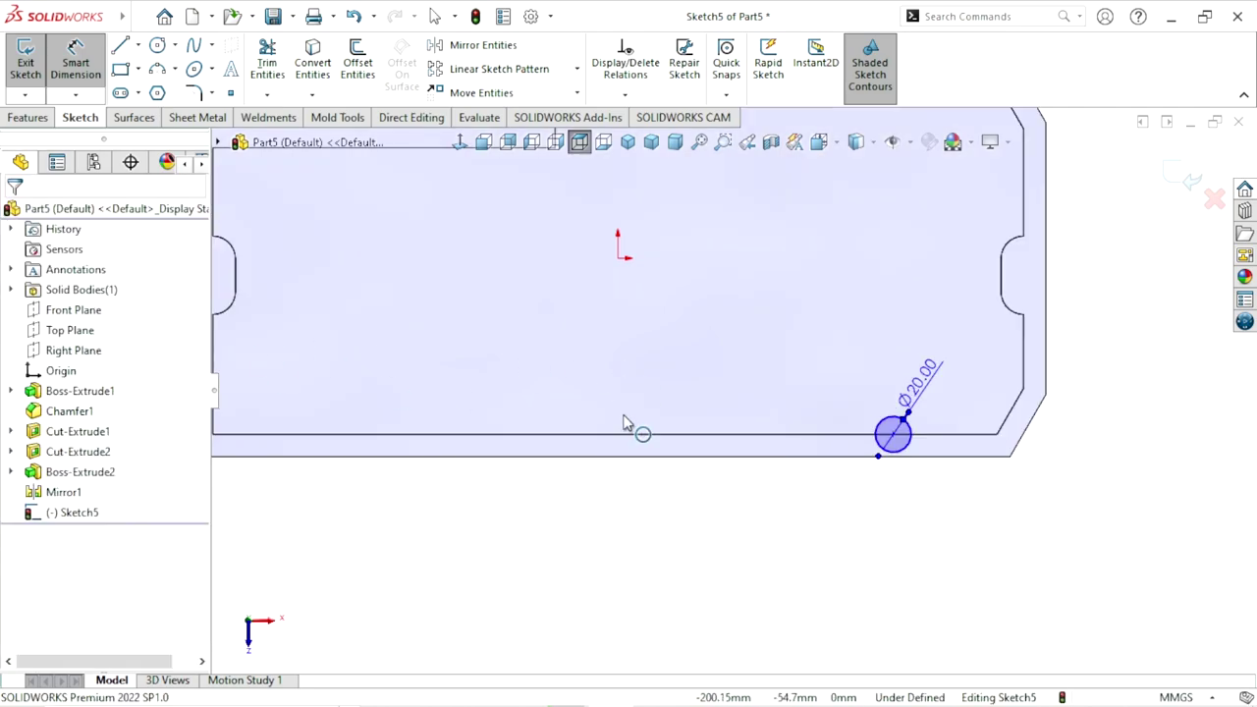
scroll(726, 383, up, 3)
scroll(633, 343, down, 2)
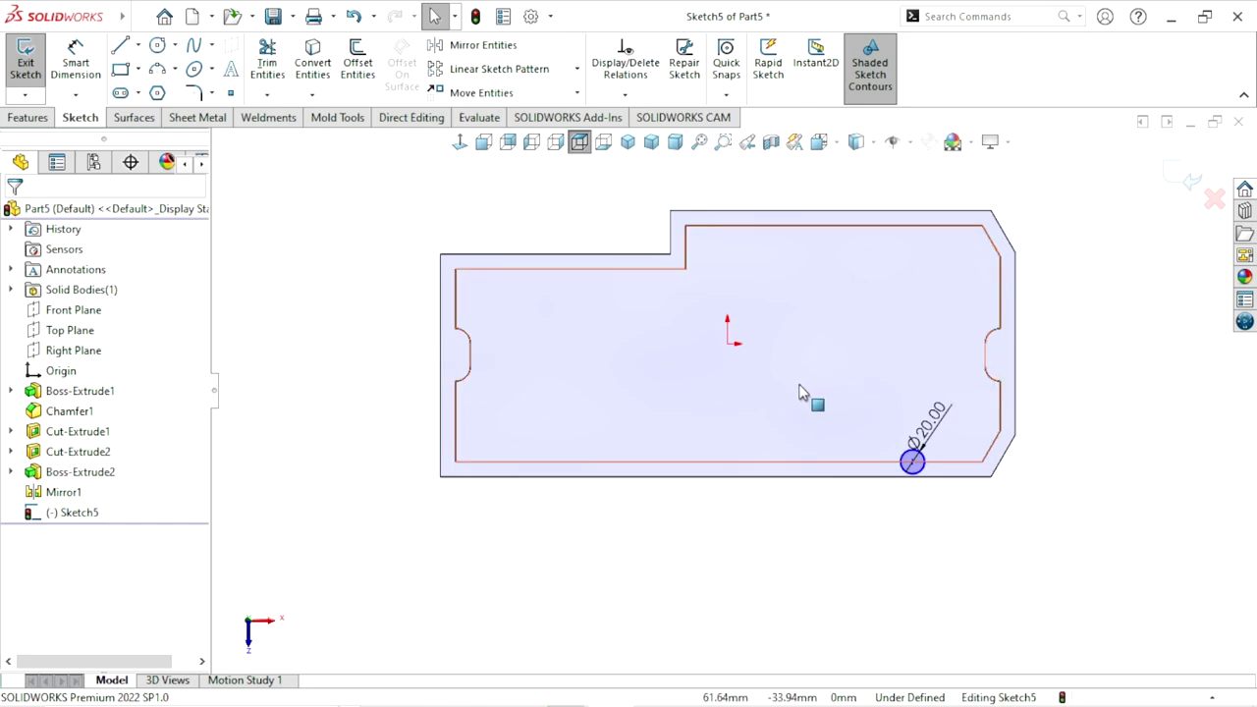
drag(930, 423, 949, 404)
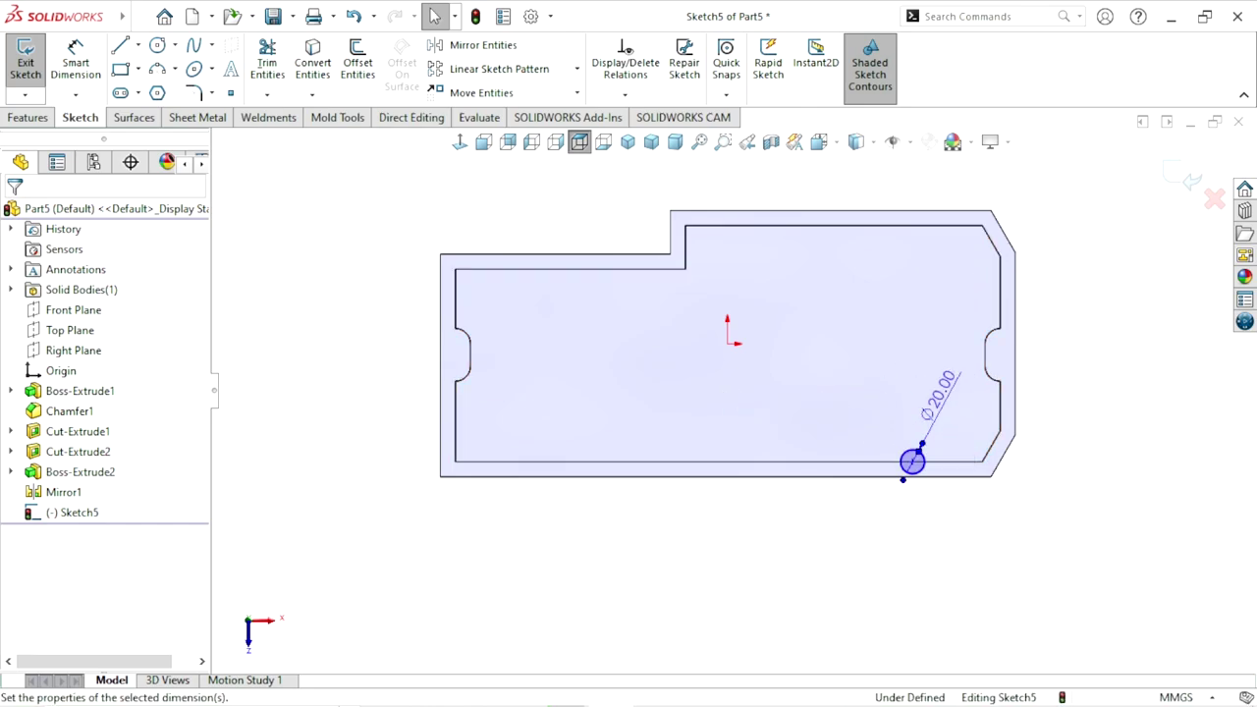
key(Escape)
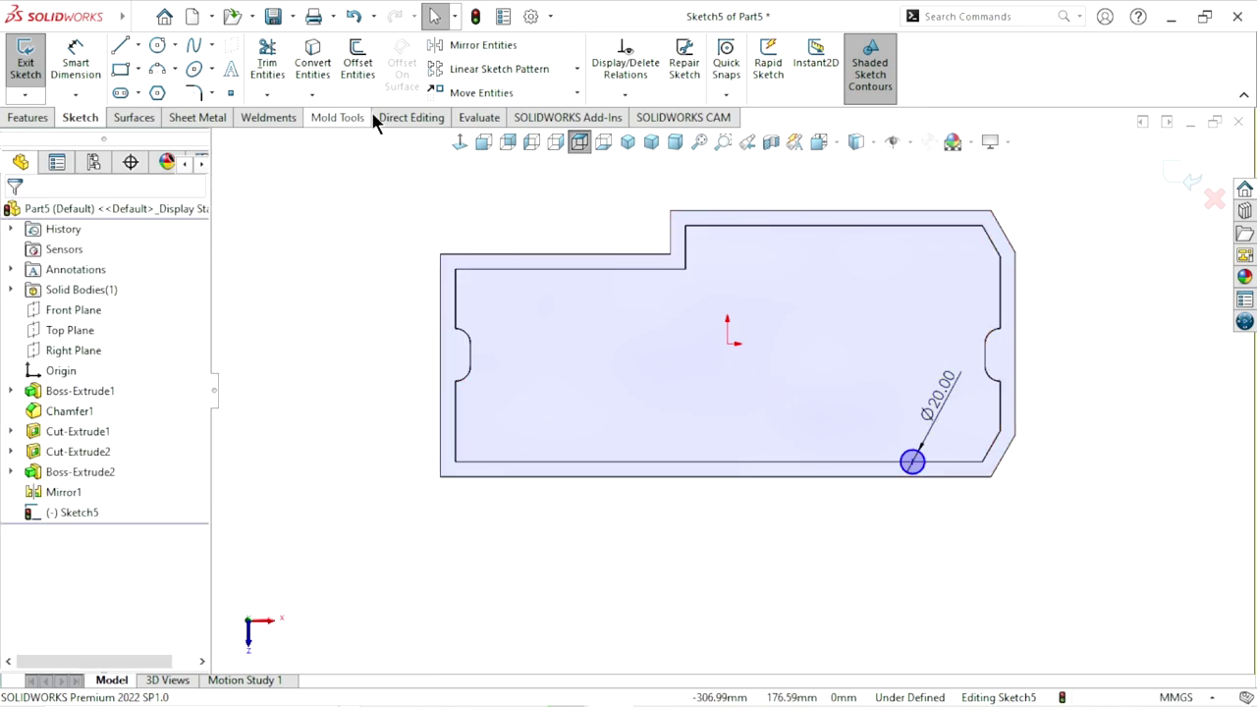
- Start Copy Entities with the Ø20 circle selected and its centre as the base point
click(578, 93)
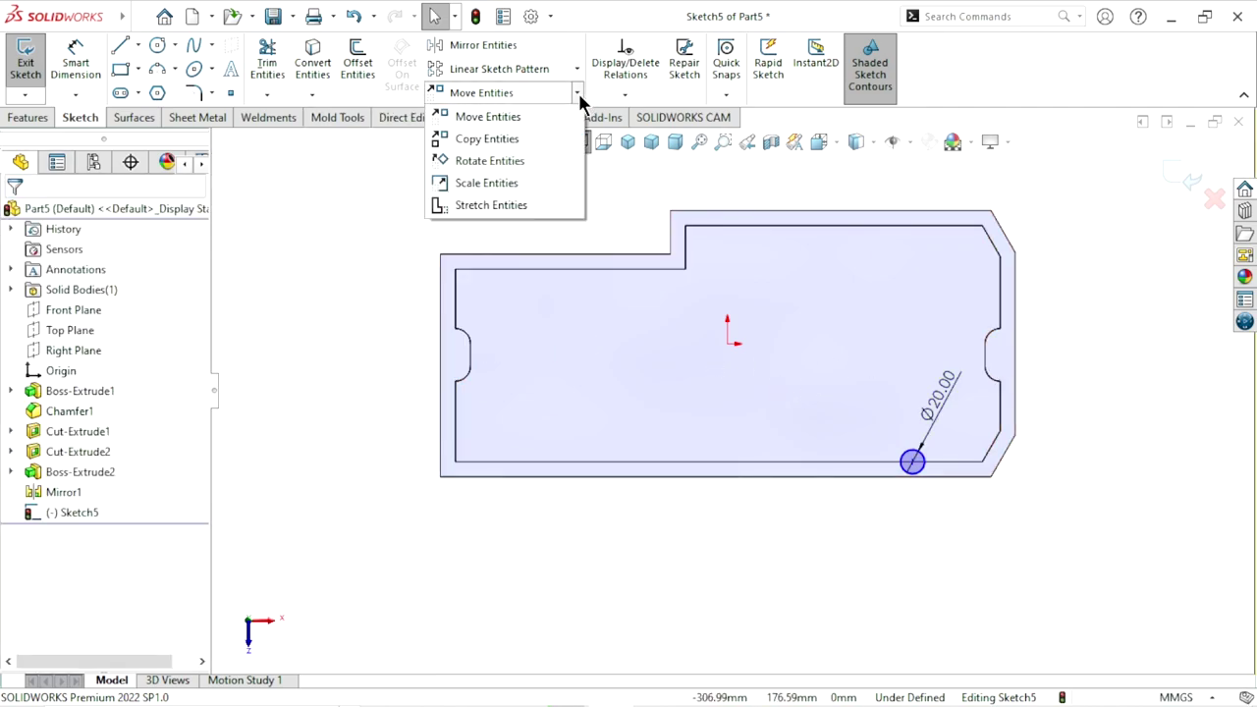
click(576, 95)
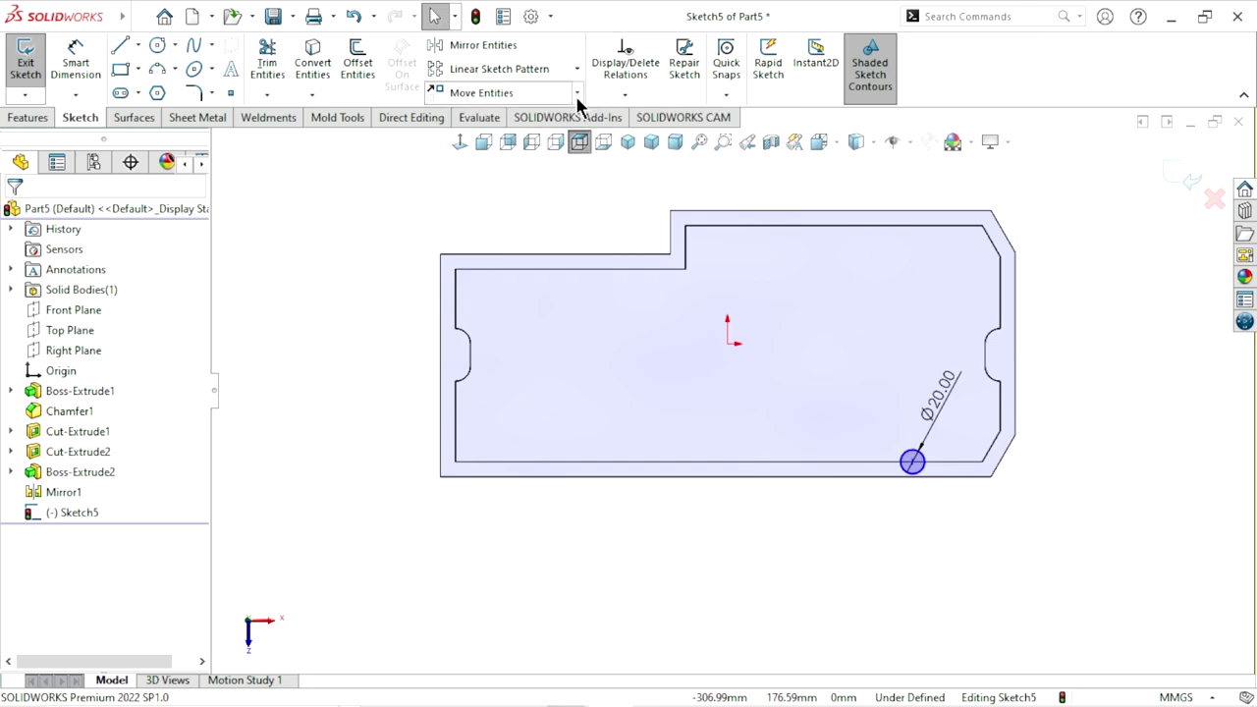
click(577, 93)
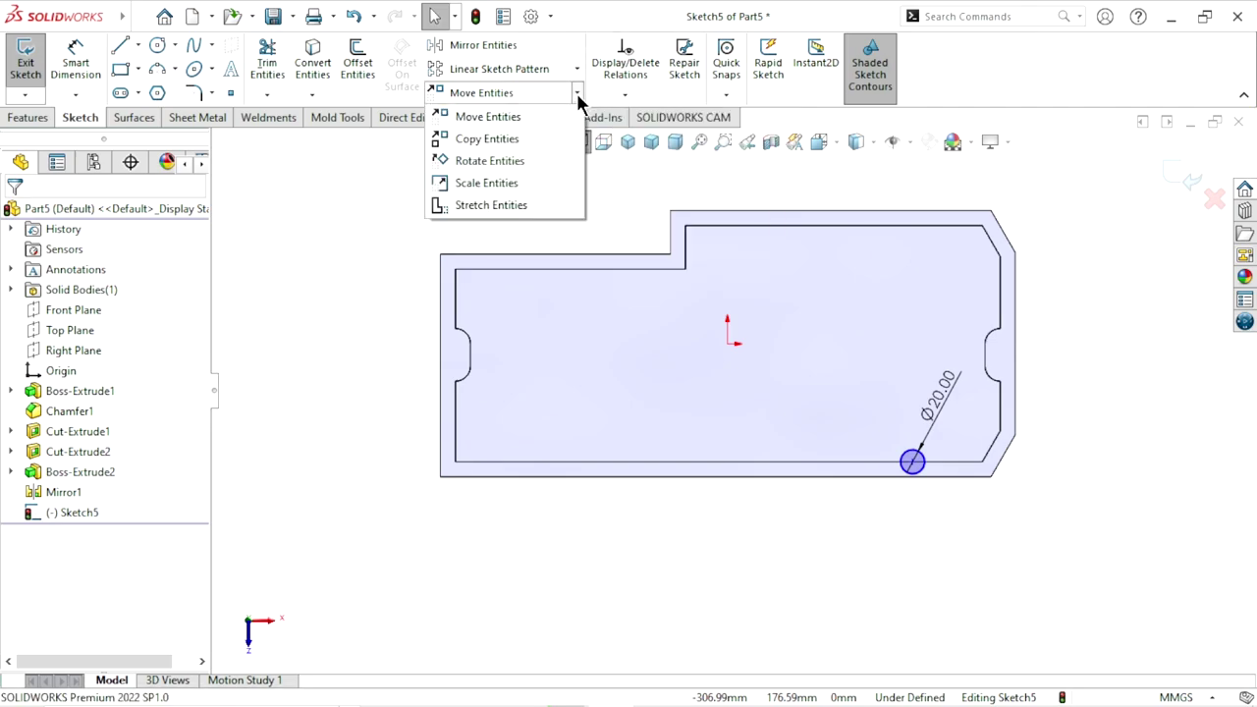
click(484, 138)
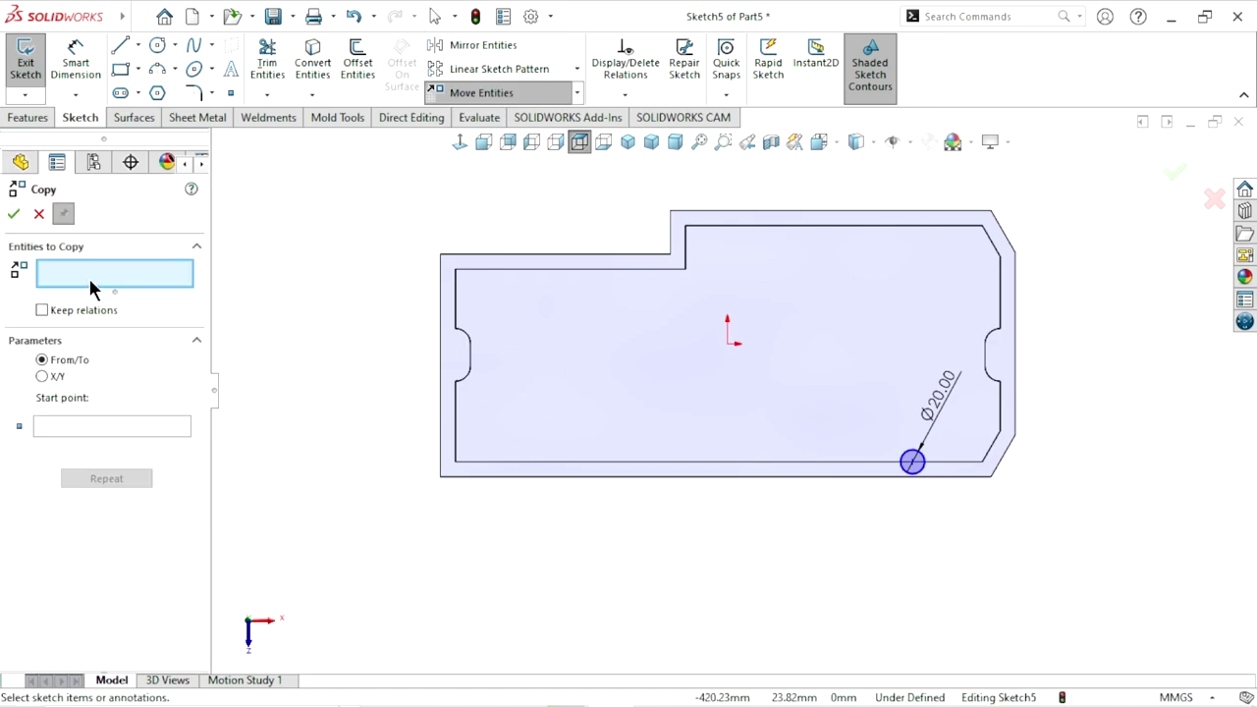
scroll(904, 457, down, 2)
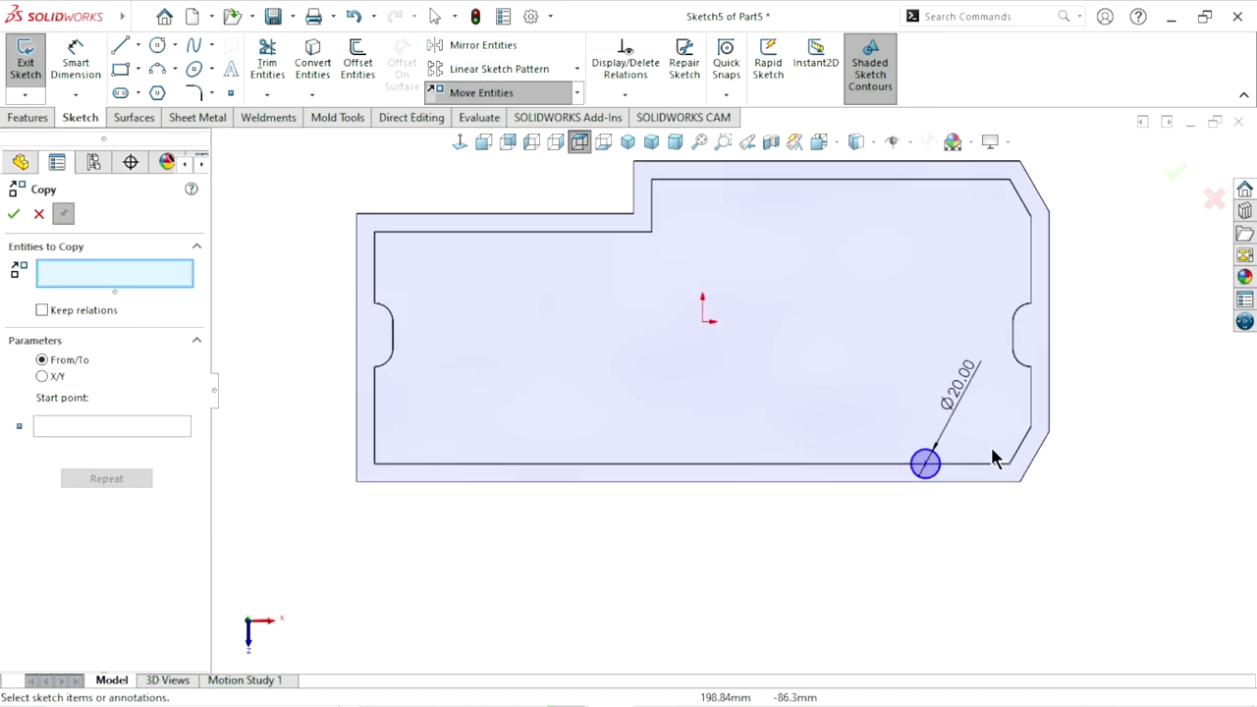
click(923, 463)
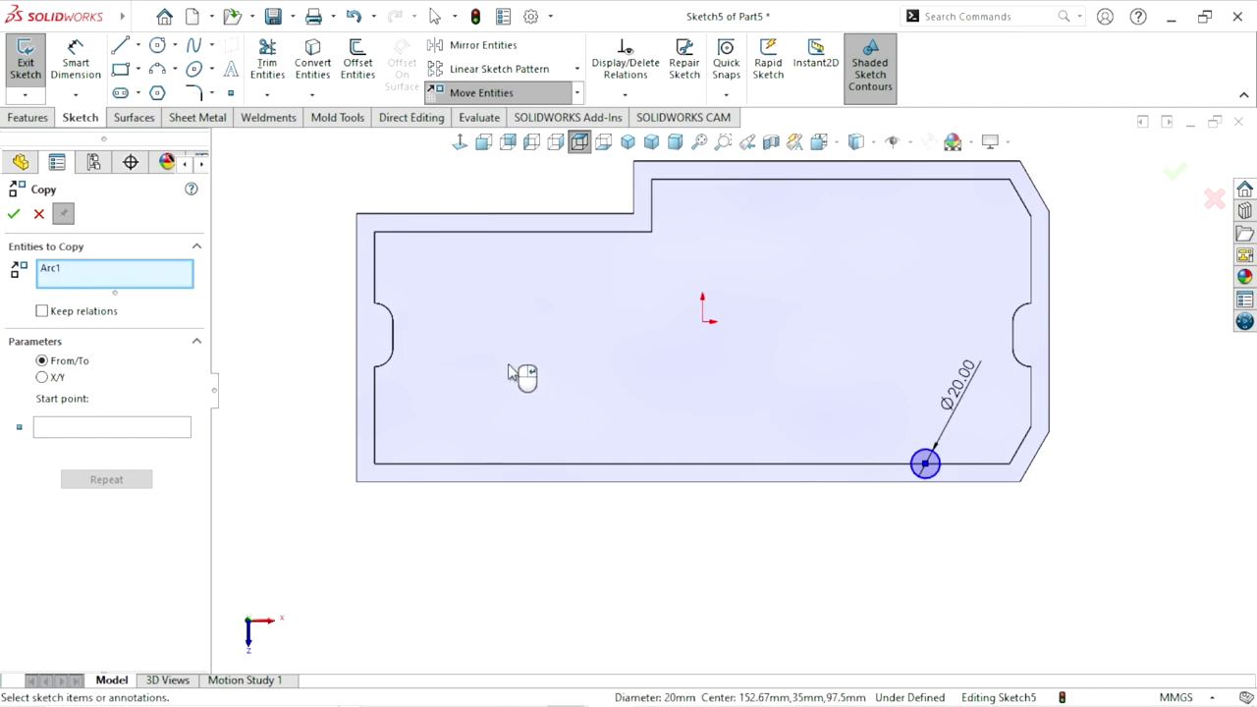
click(54, 432)
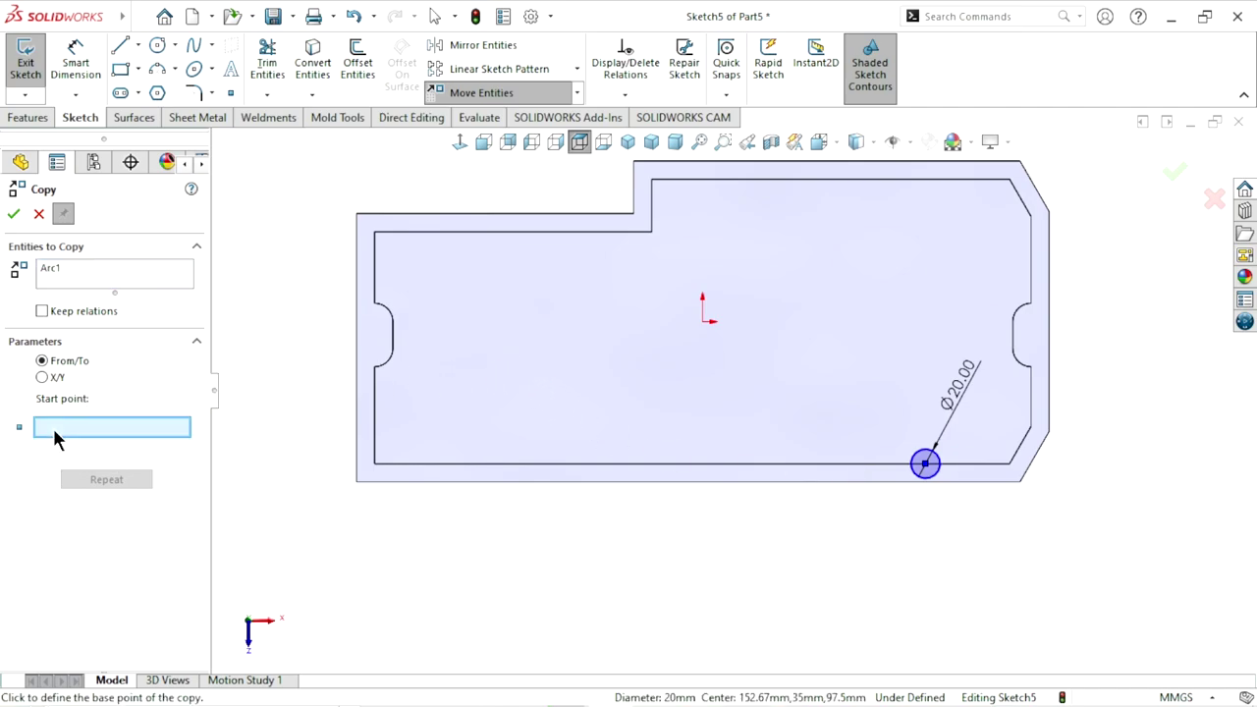
click(924, 464)
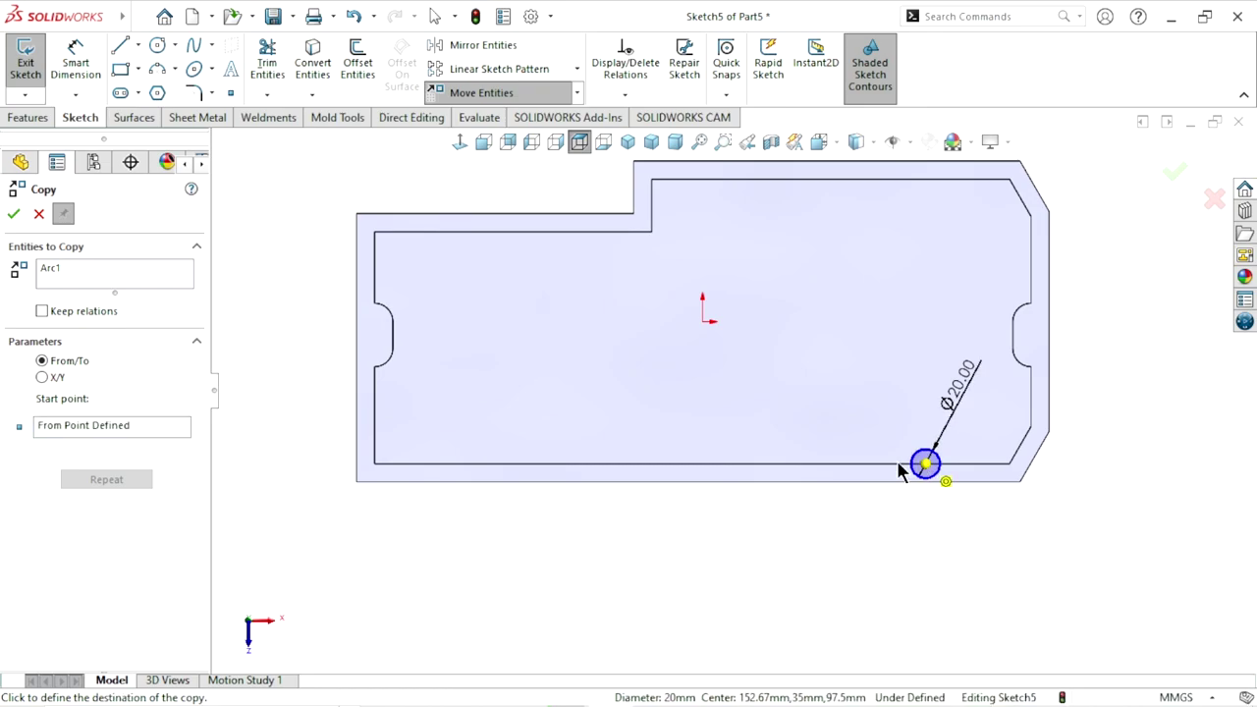
- Place six circle copies: three along the bottom edge, three along the top edge to its right end
click(747, 469)
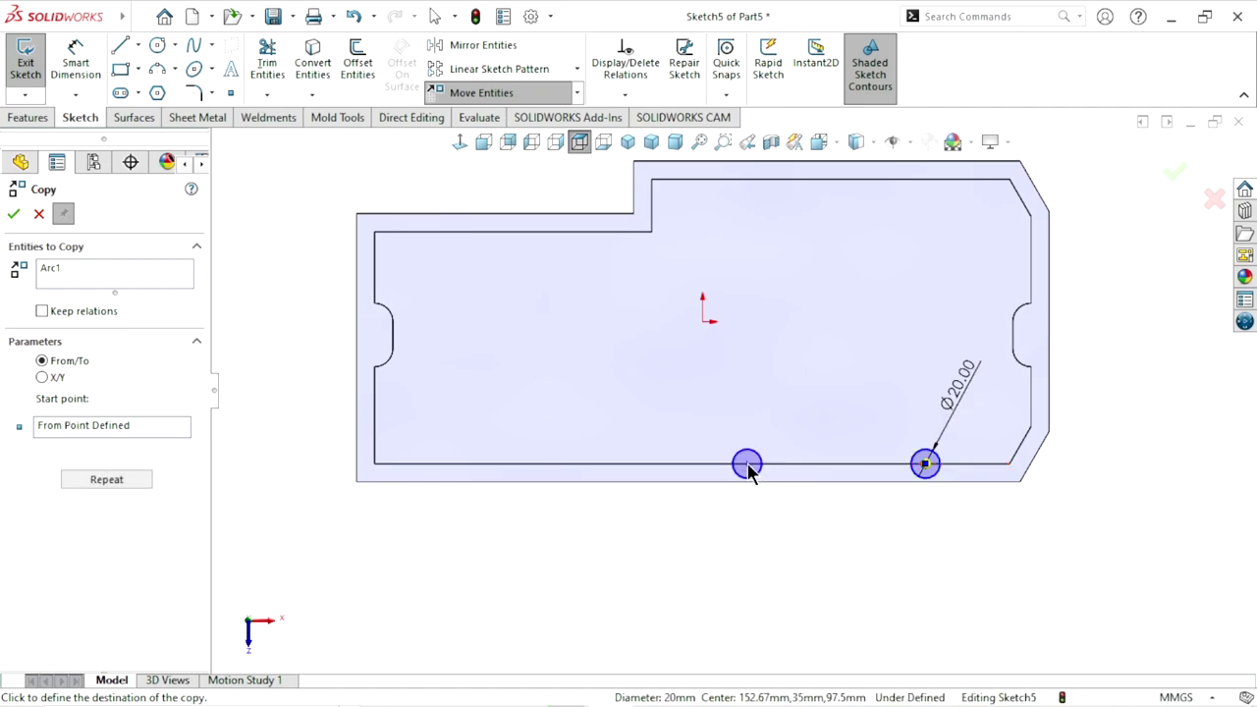
click(536, 466)
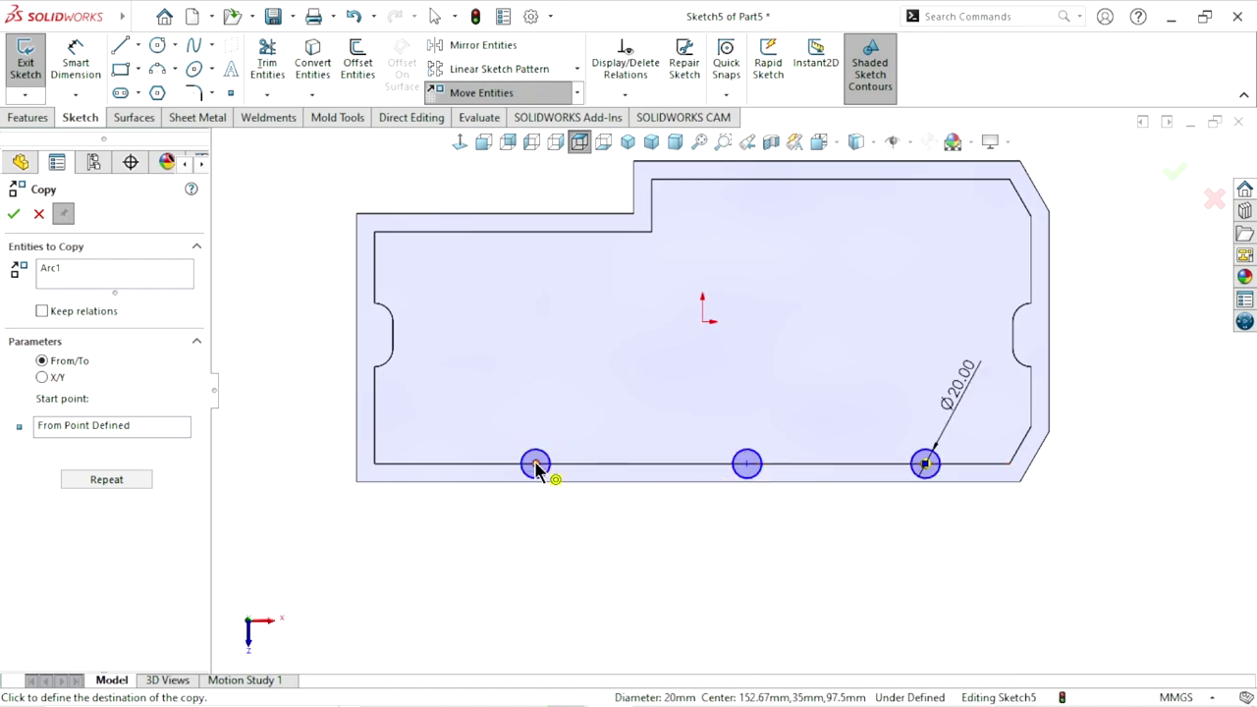
click(375, 465)
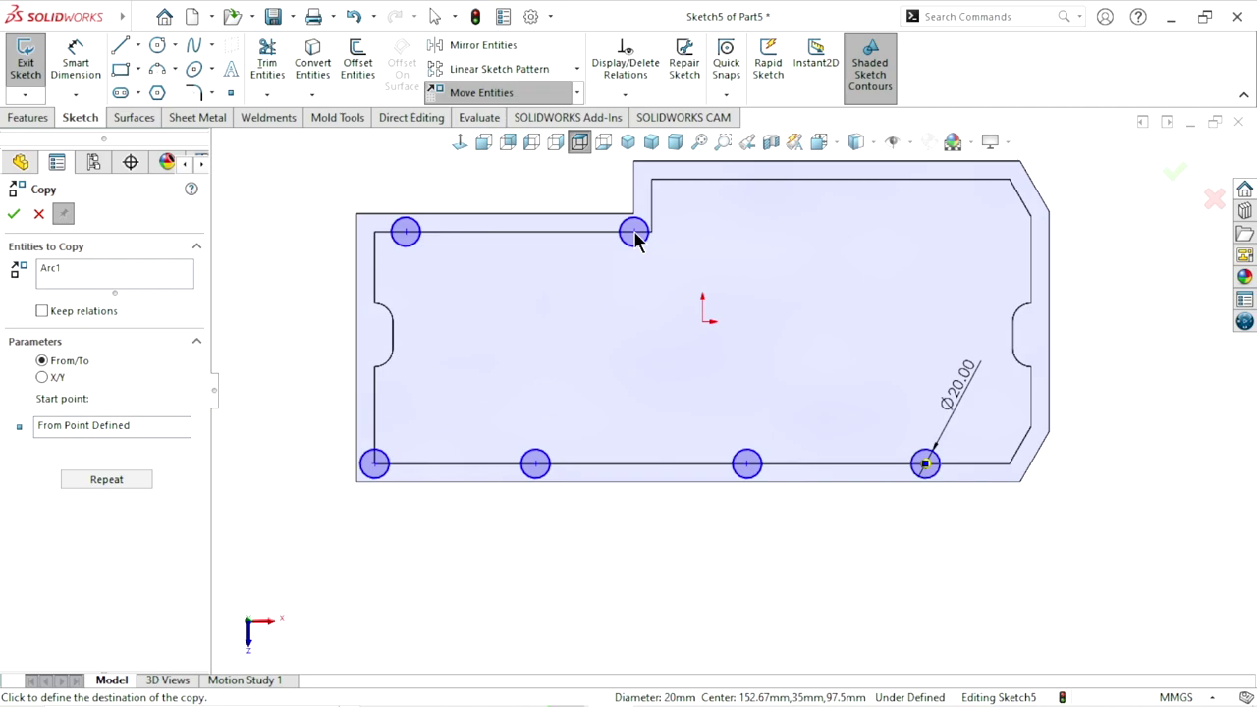
click(699, 185)
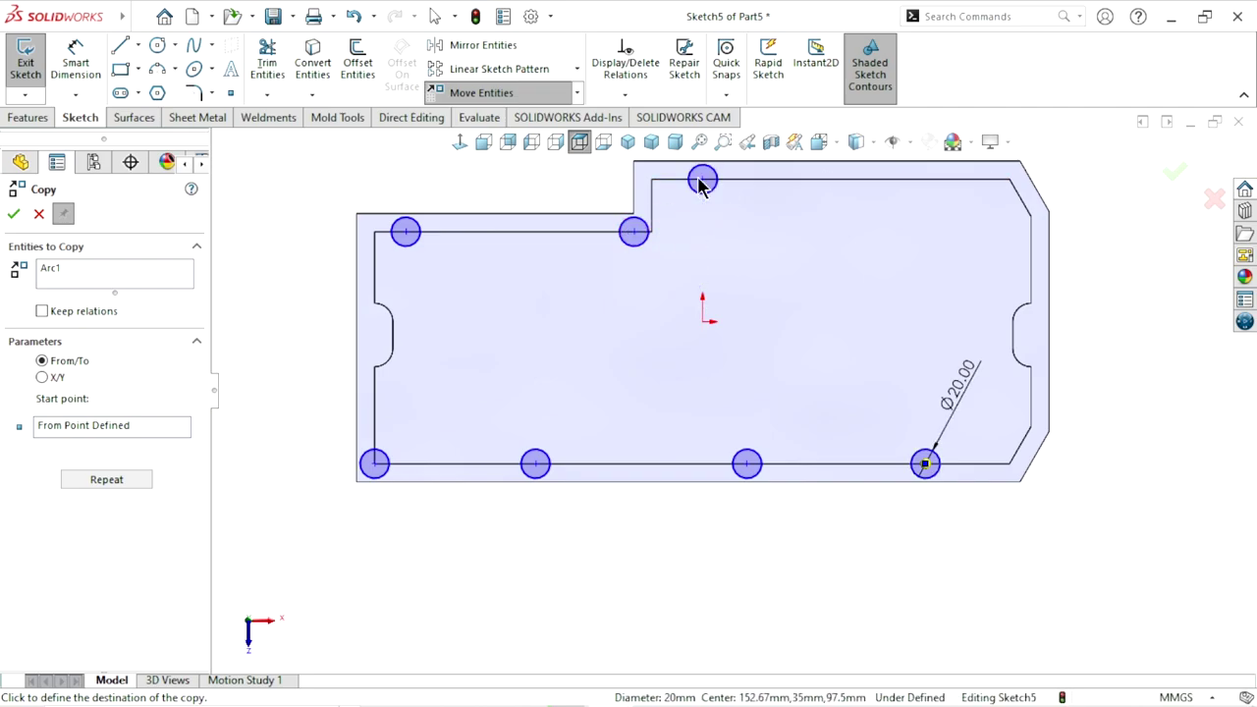
click(847, 181)
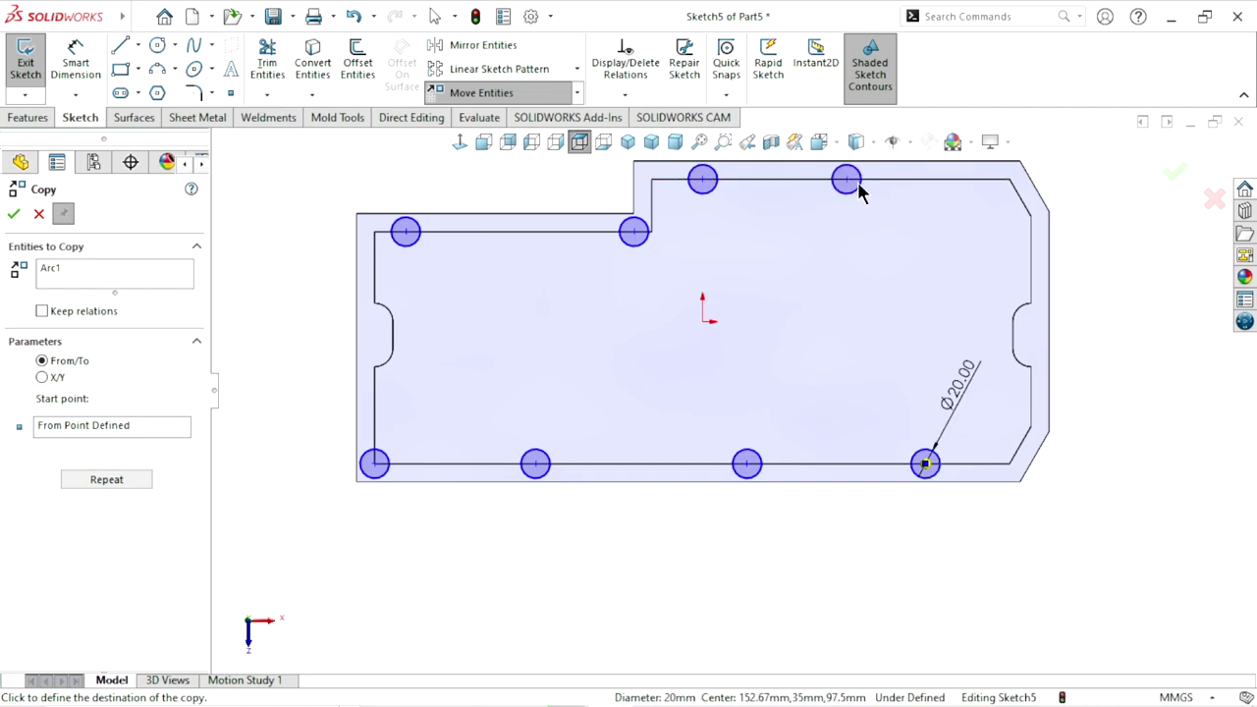
click(977, 185)
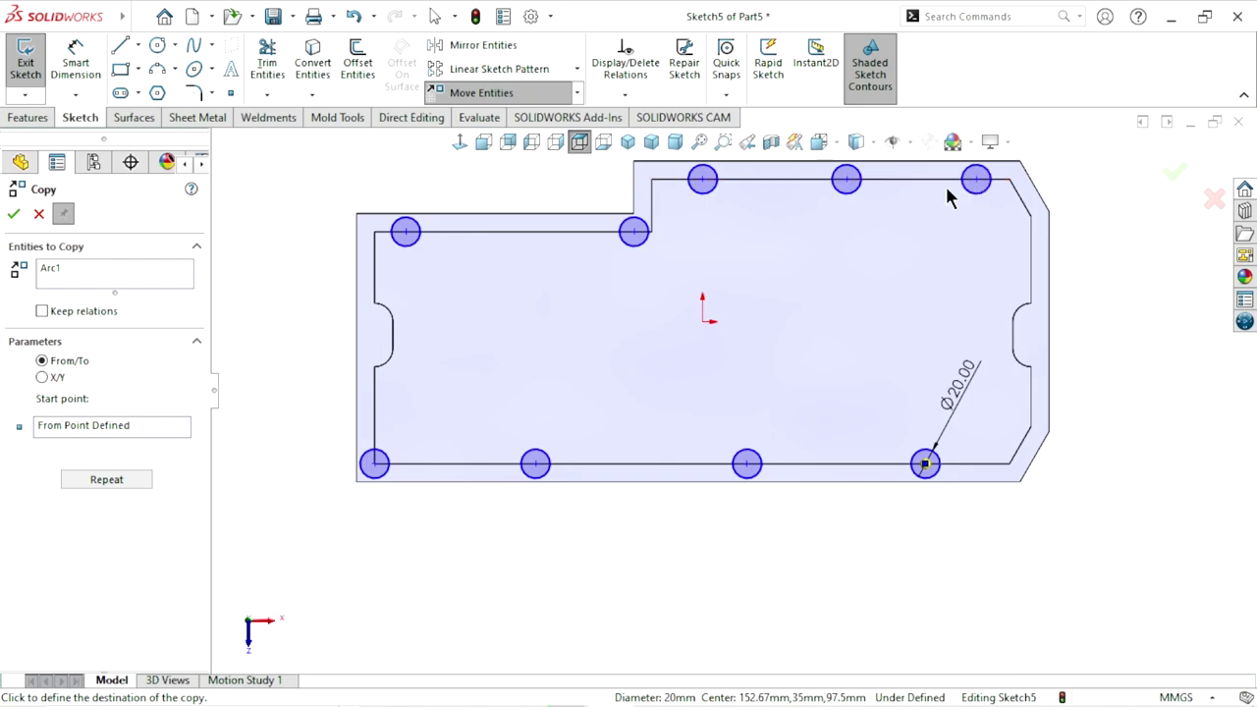
click(14, 215)
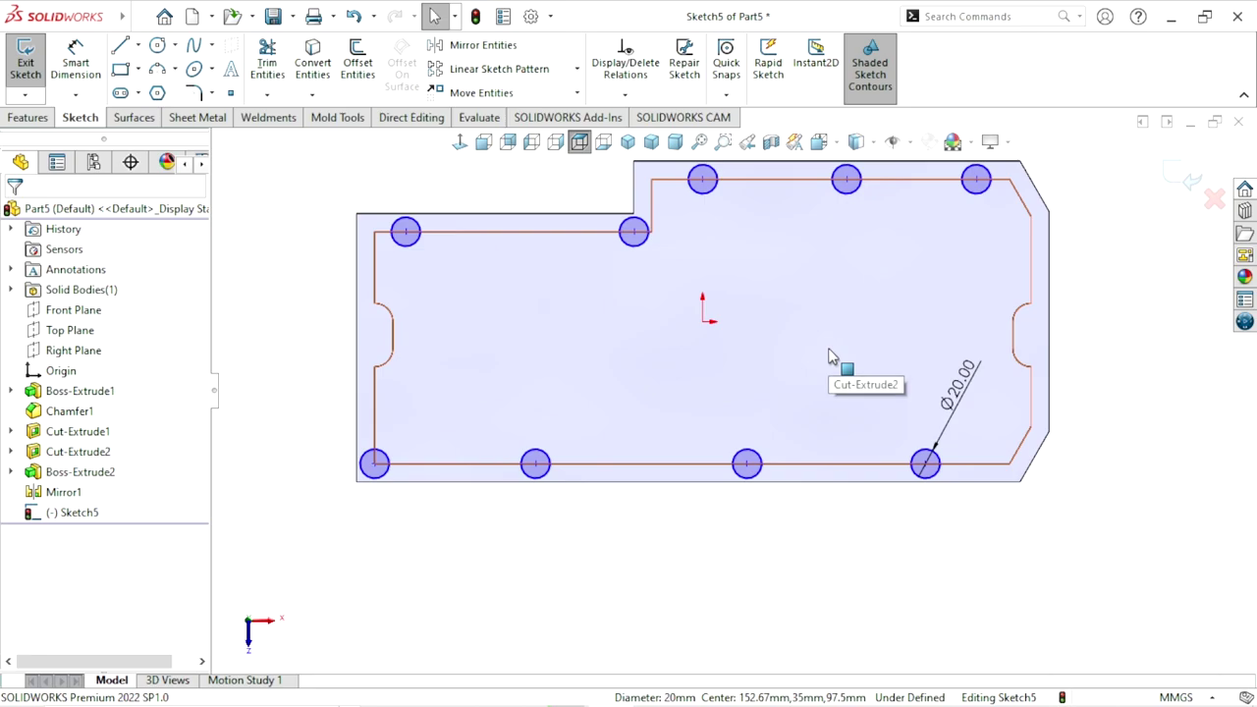
- Zoom and shift the sketch view slightly, then activate Smart Dimension
scroll(742, 391, up, 3)
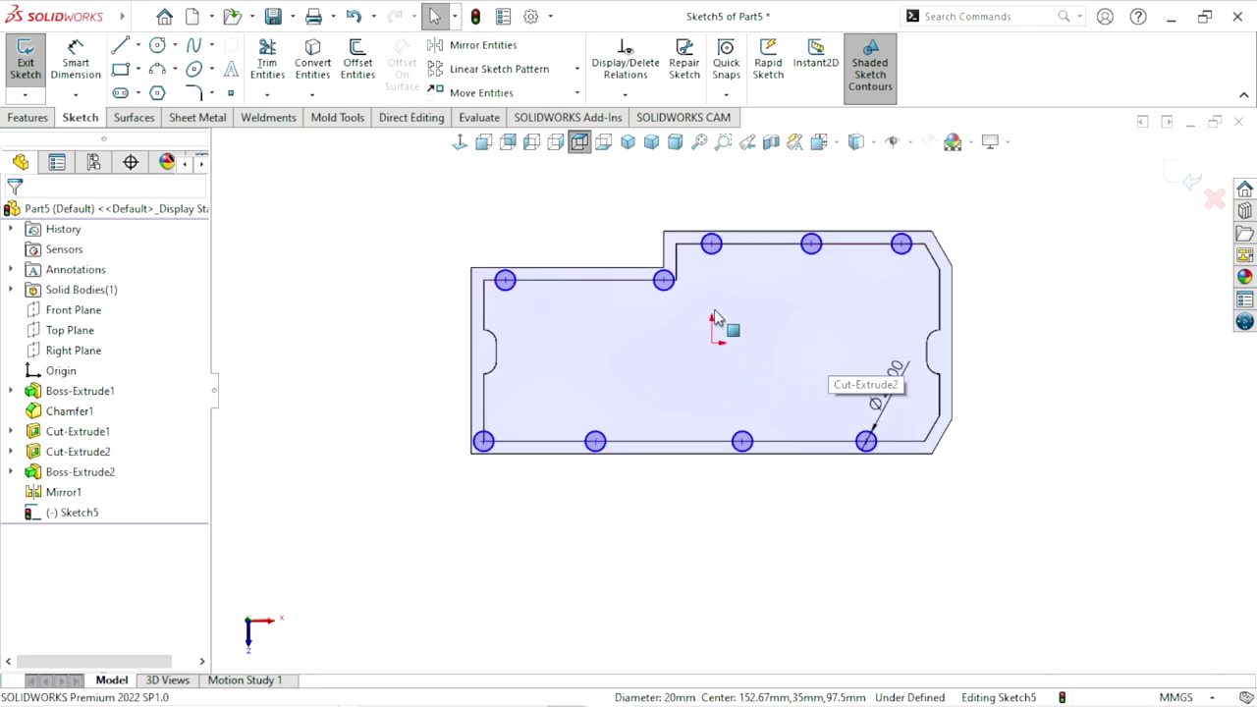
scroll(721, 326, down, 3)
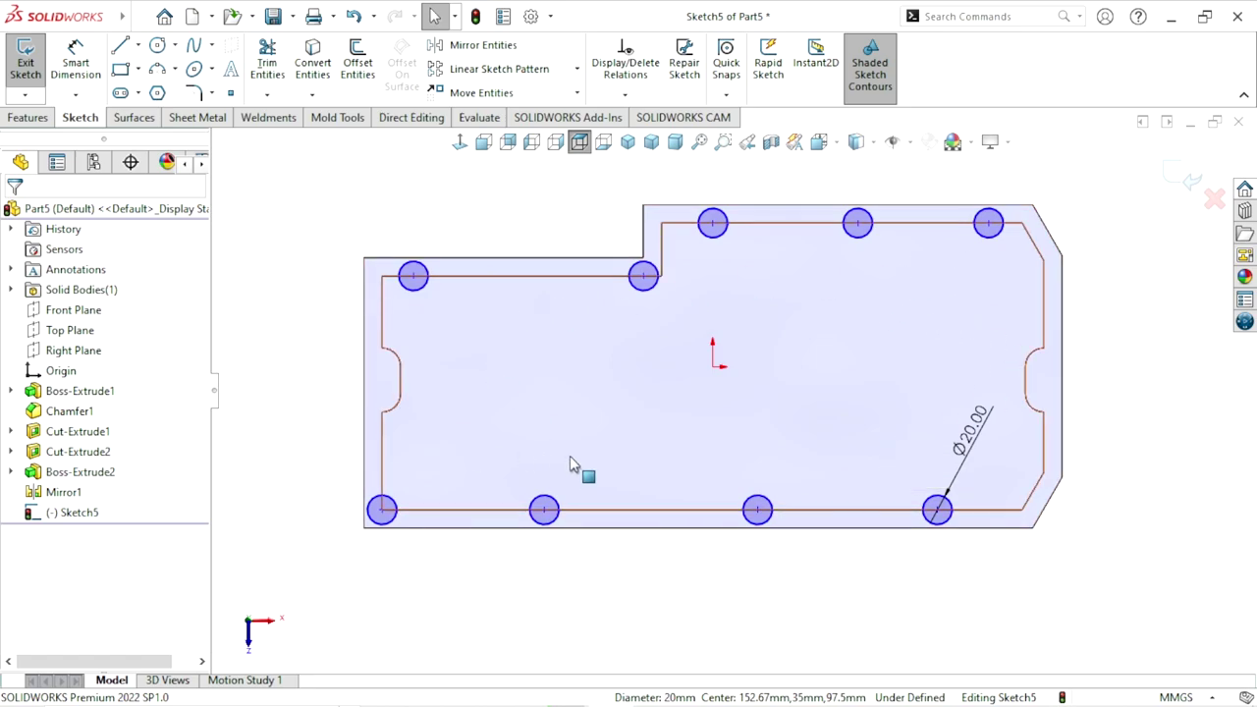
scroll(579, 468, up, 2)
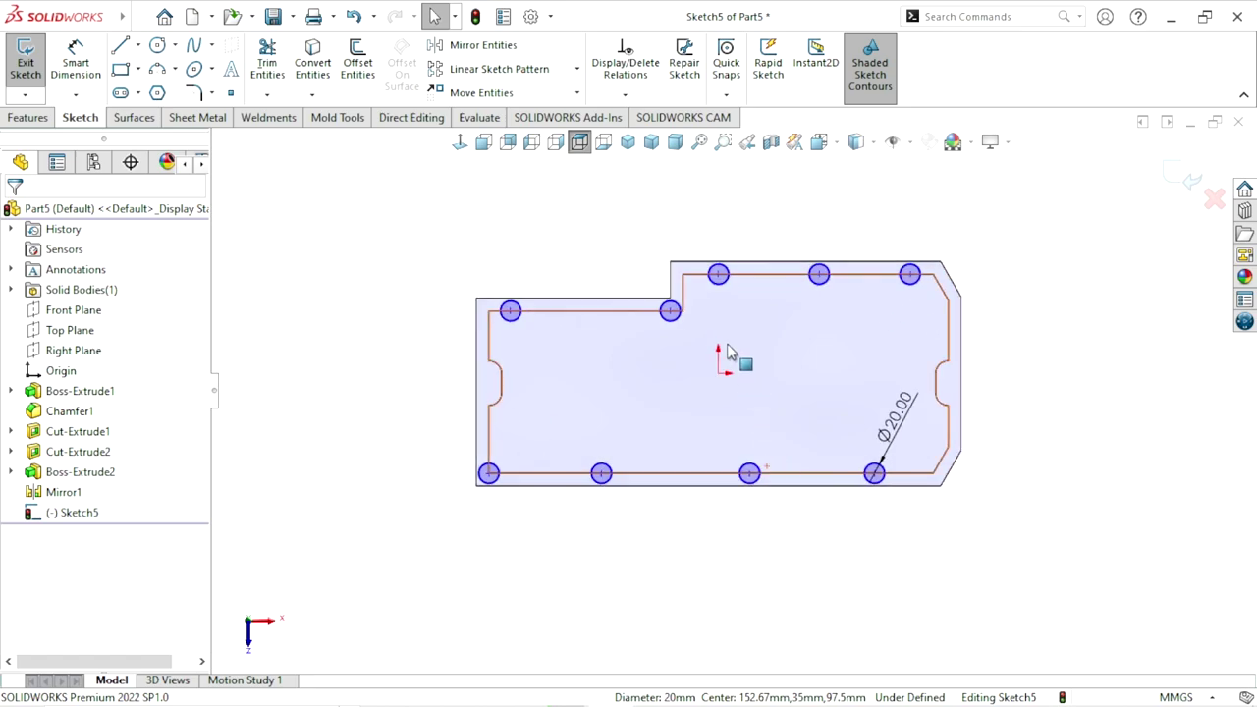
ctrl+middle_drag(735, 356, 735, 368)
click(78, 59)
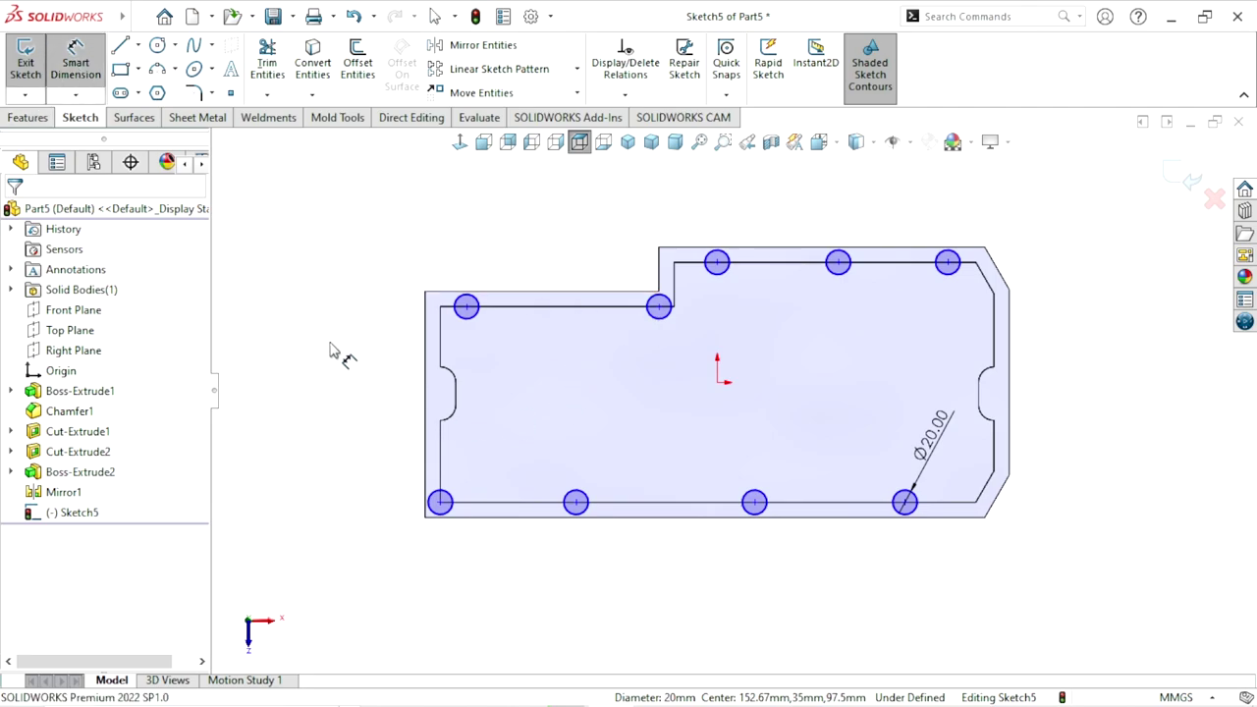
- Dimension the top-left circle 33 mm from the left edge
click(425, 329)
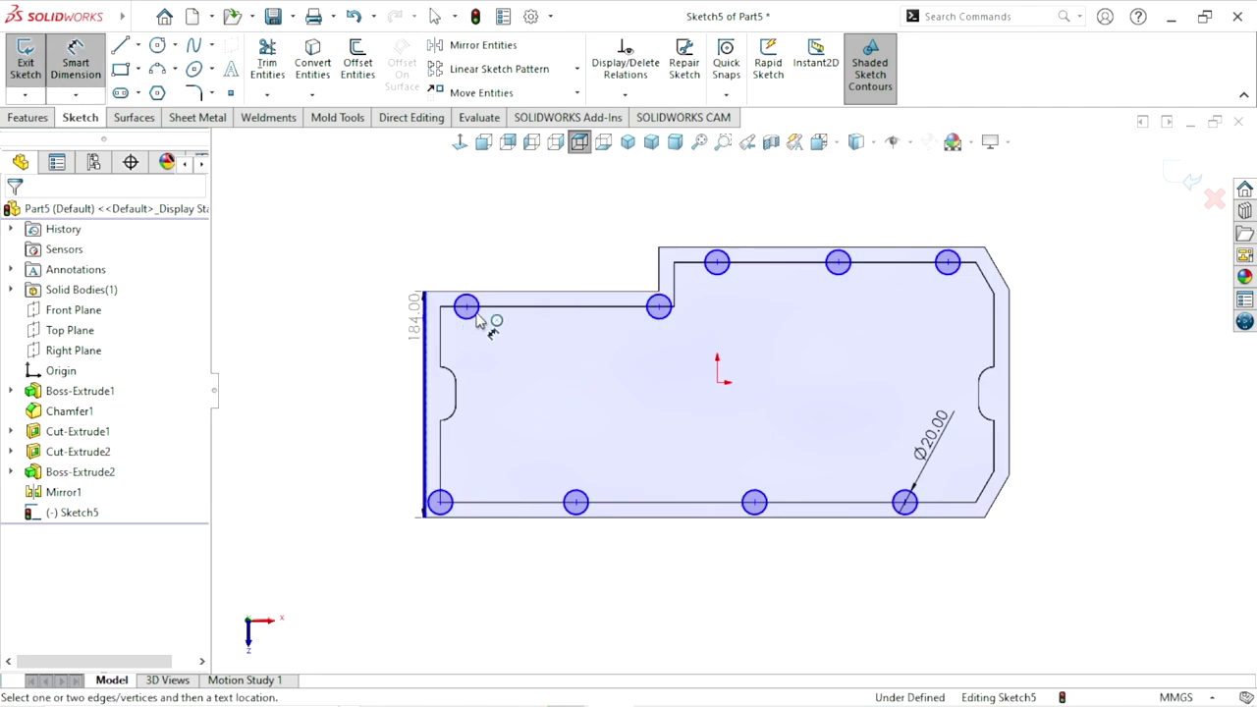
click(446, 242)
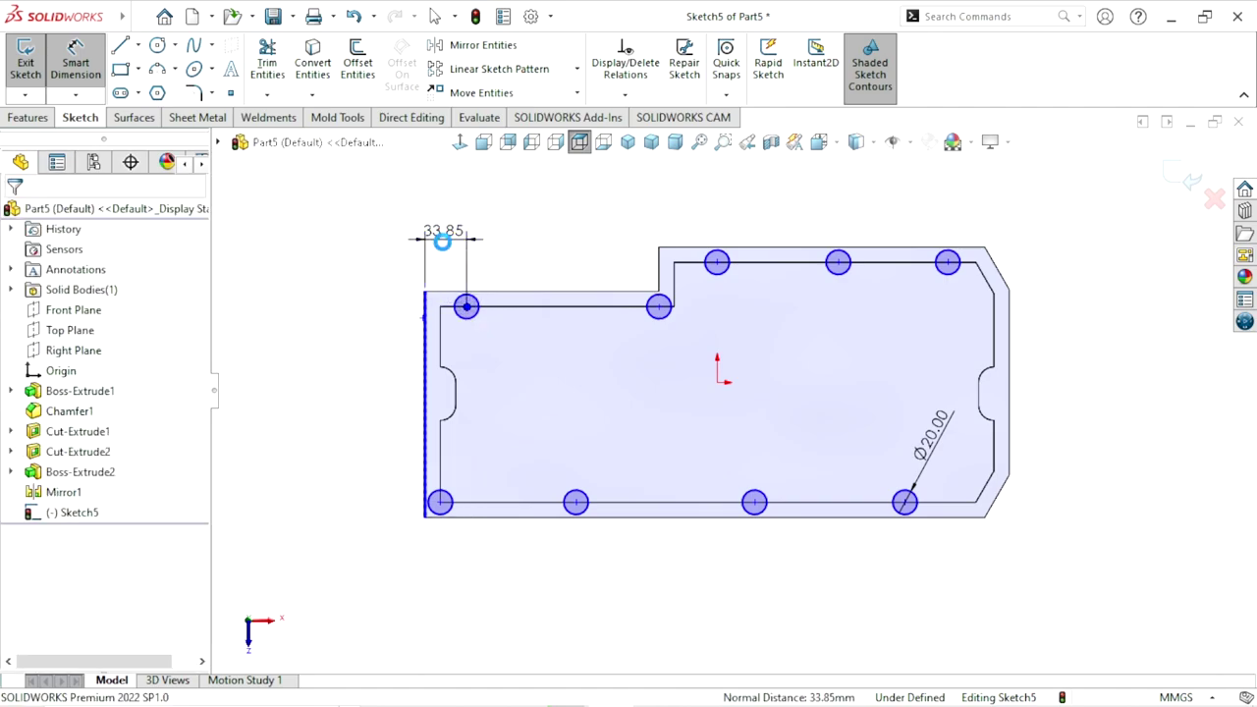
double_click(443, 242)
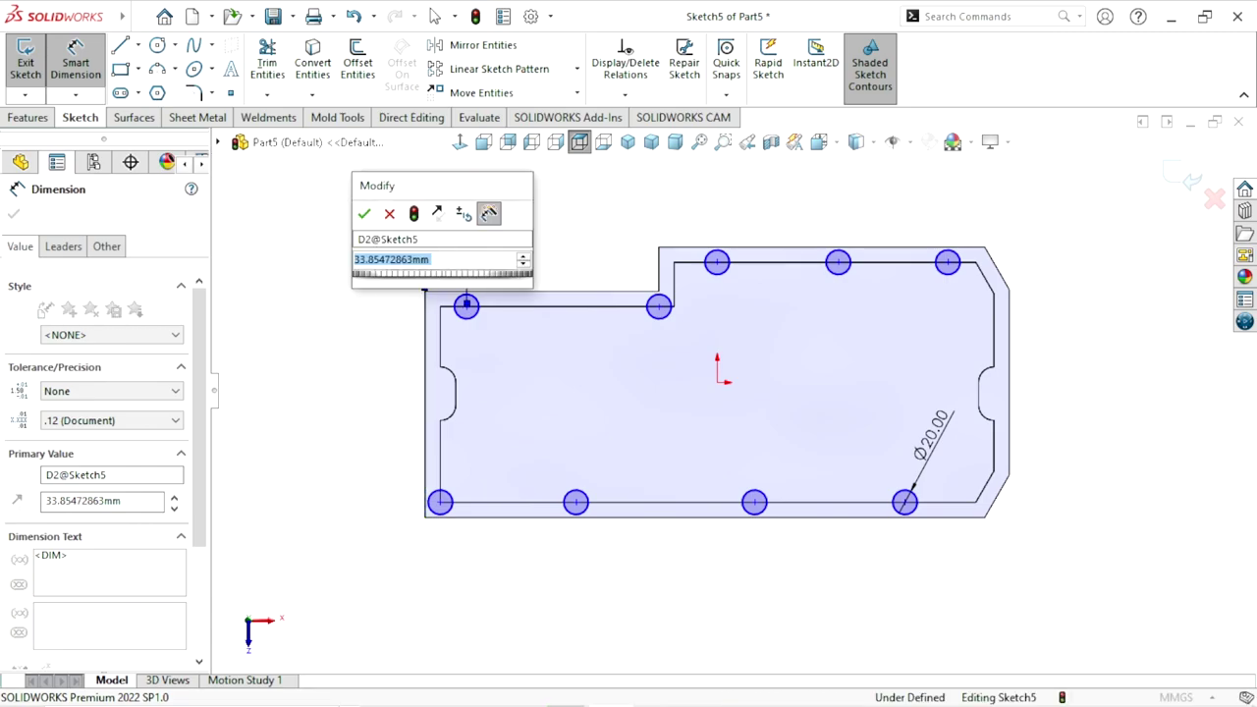
text(33)
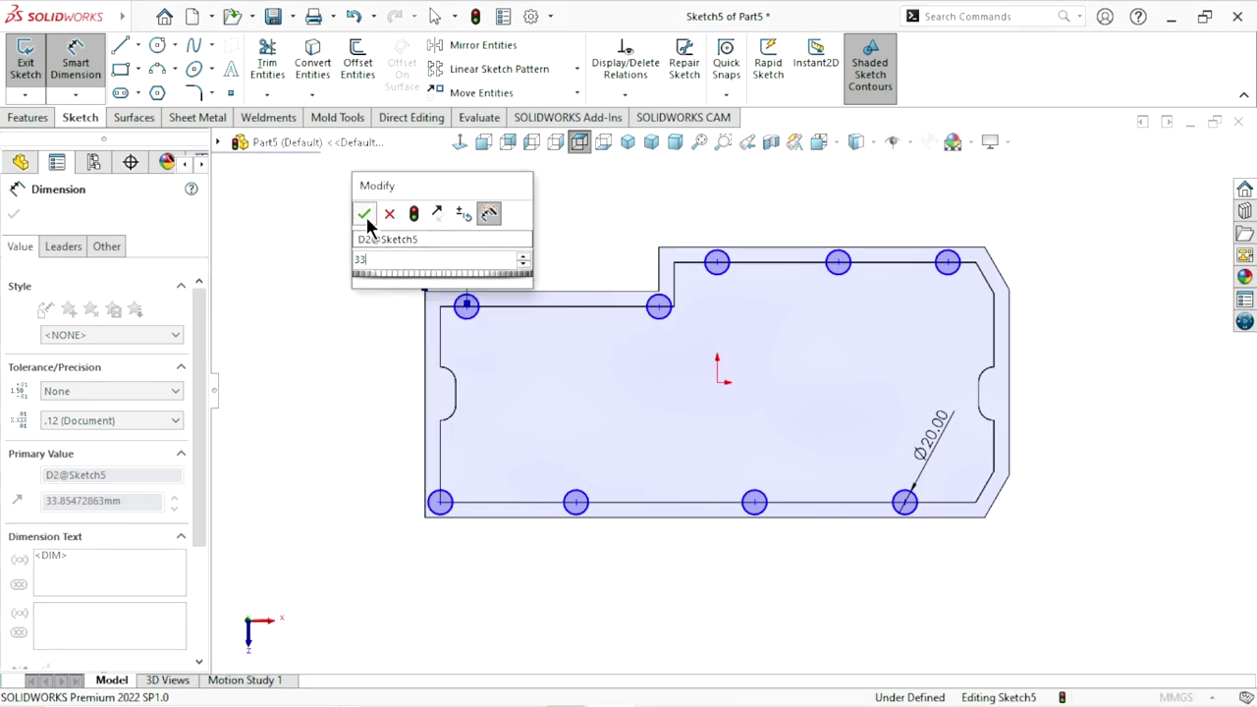
click(363, 214)
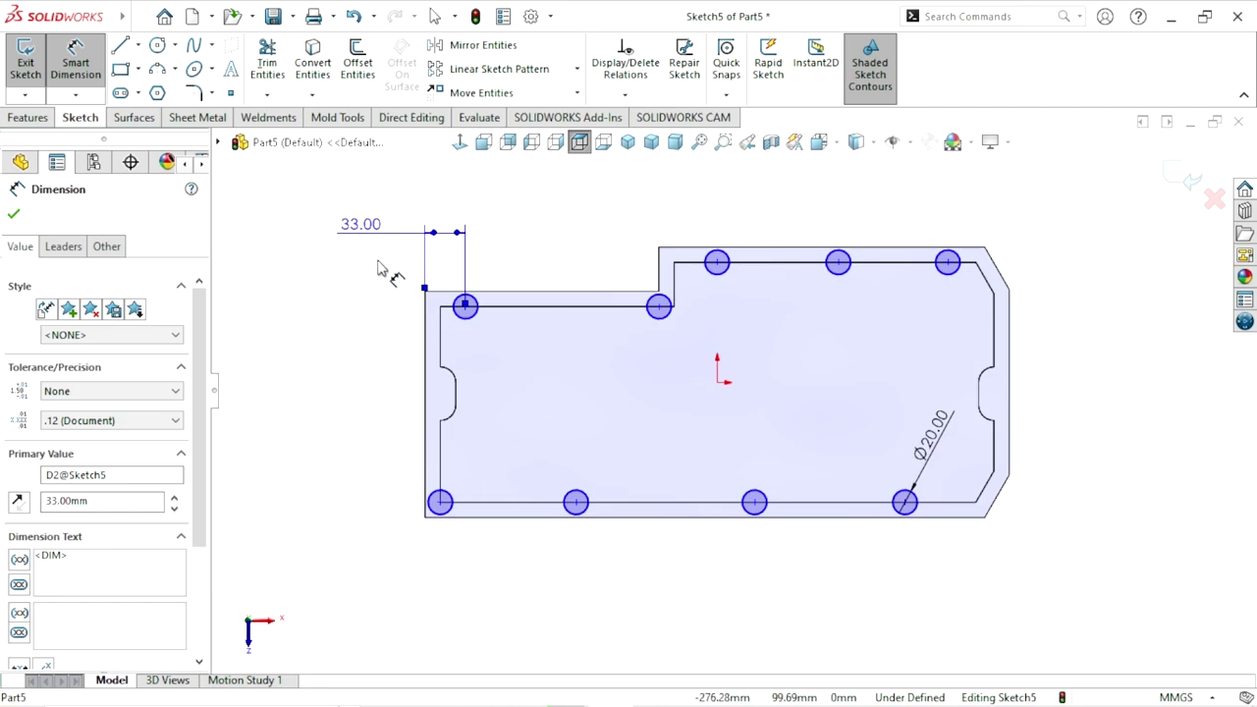
key(Escape)
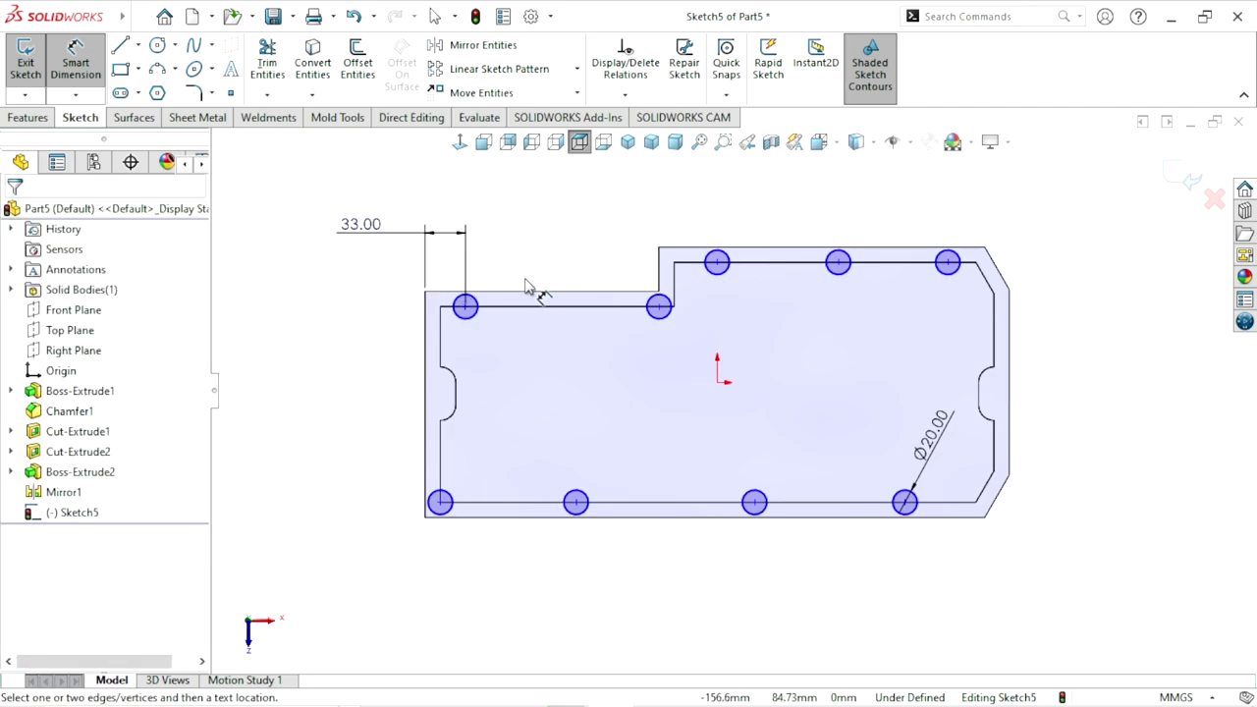
- Dimension the first upper-edge circle 220 mm from the left edge
click(429, 336)
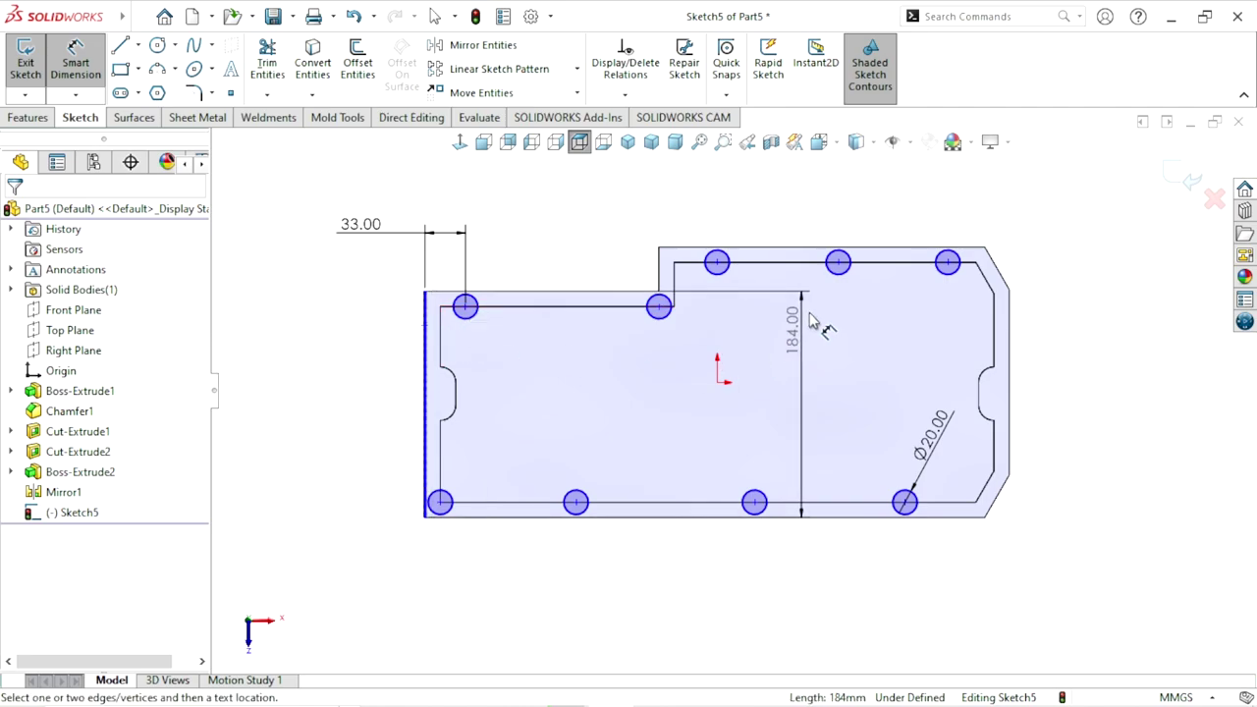
click(717, 262)
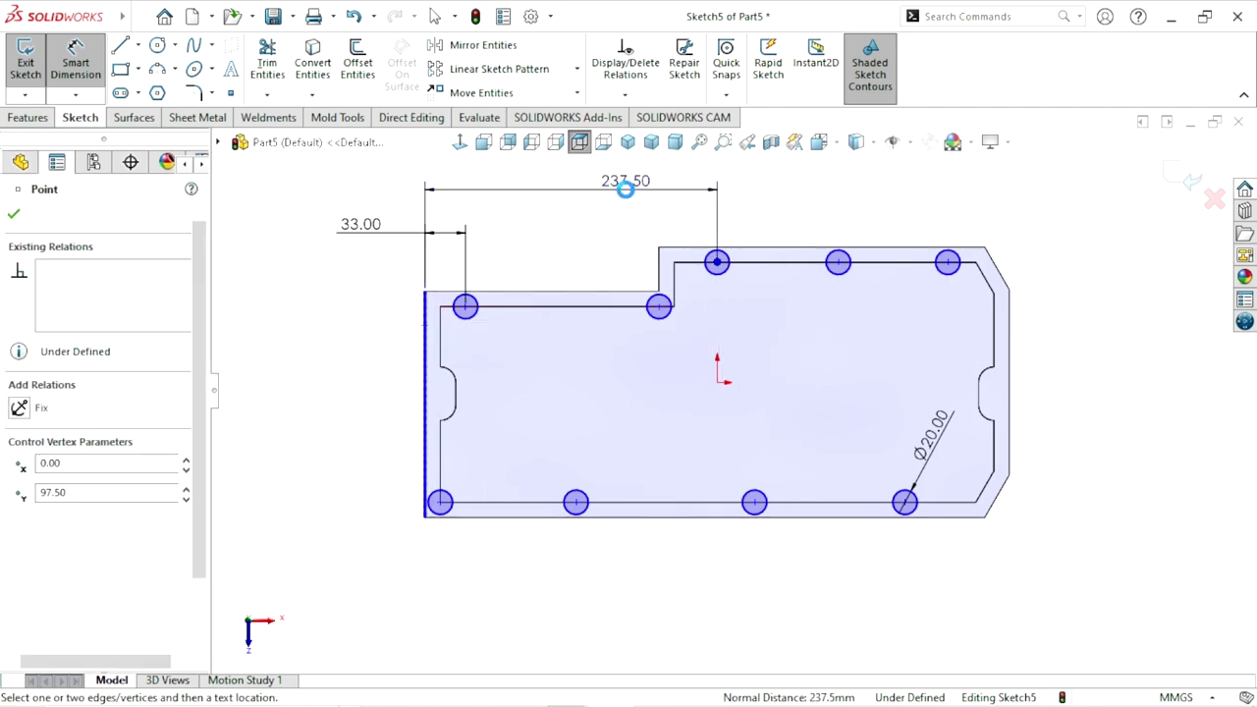
click(625, 189)
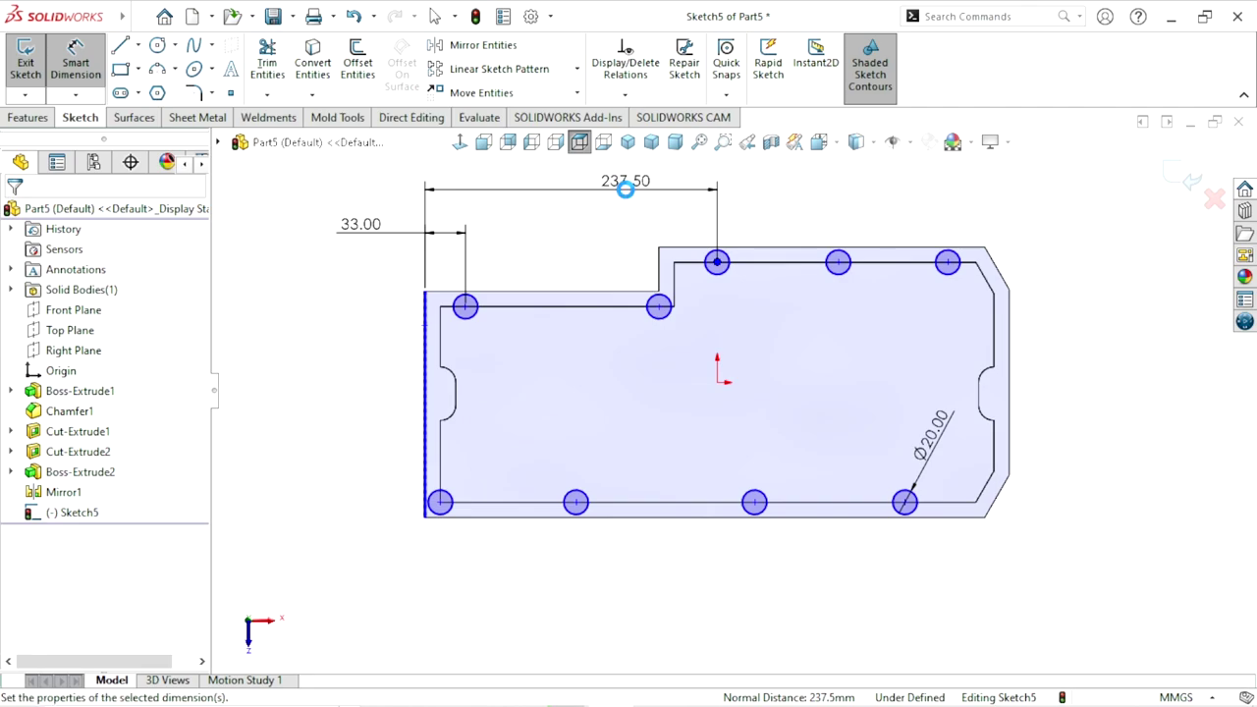
text(222)
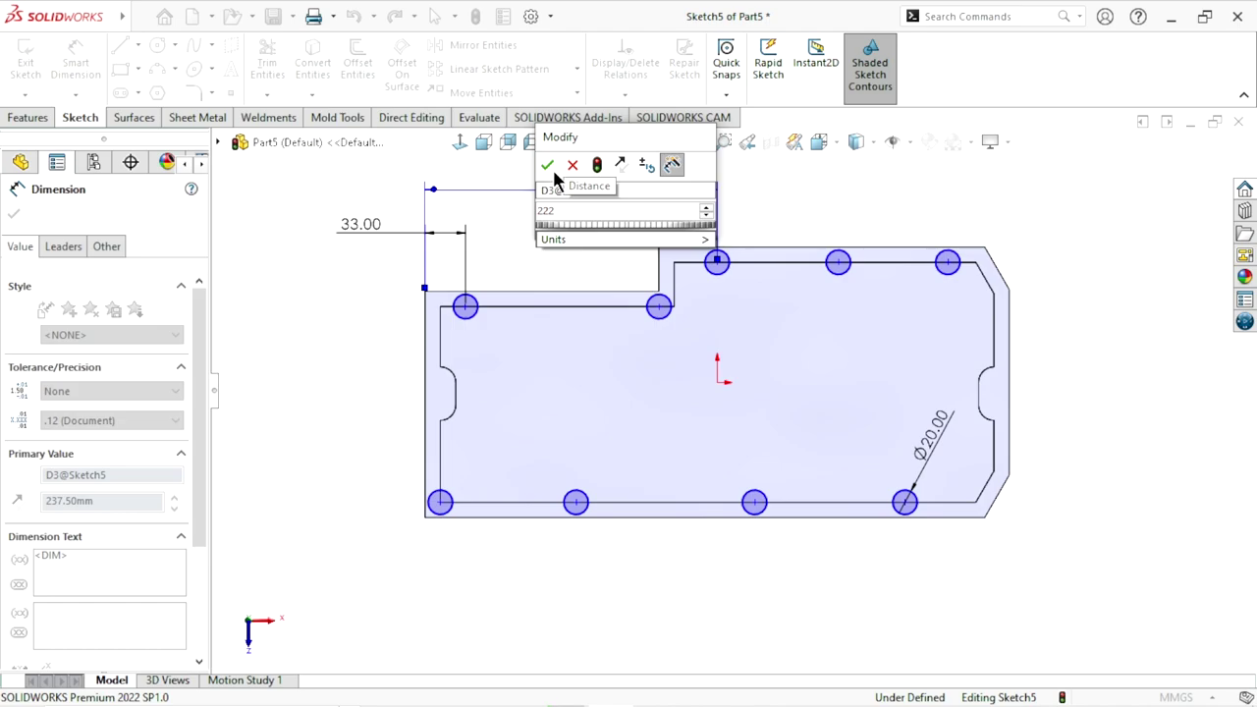
key(BackSpace)
text(0)
click(548, 167)
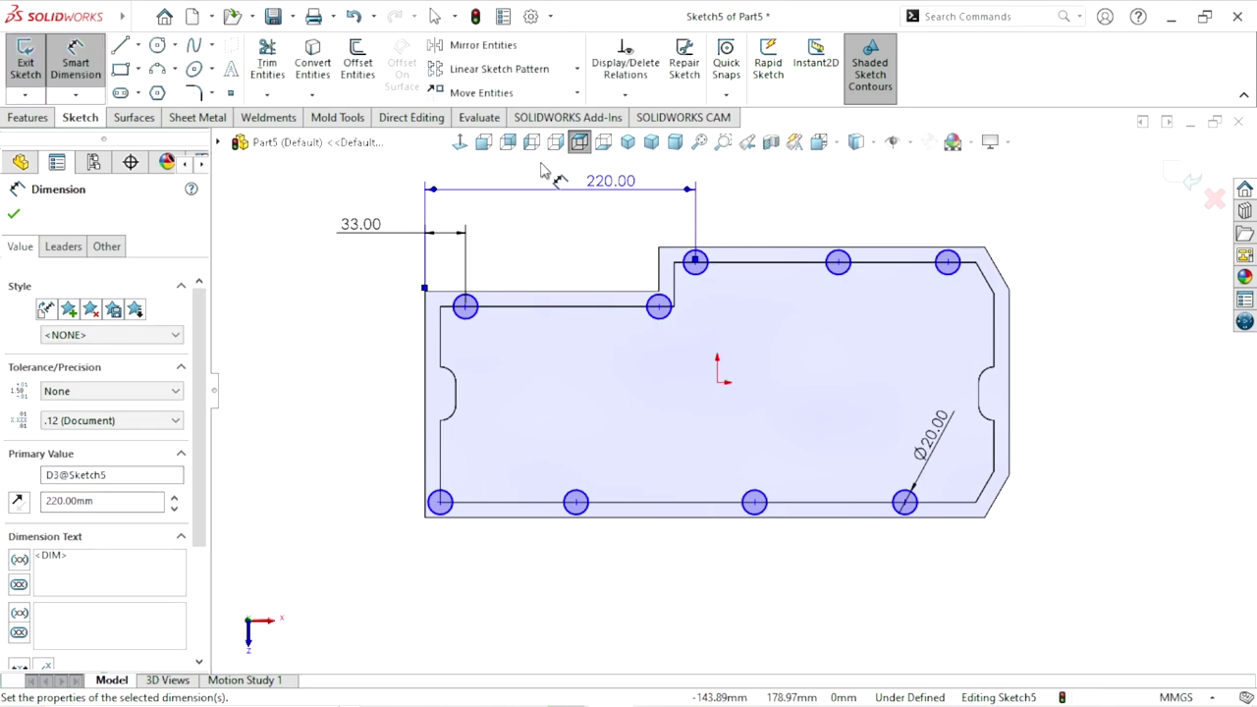
click(429, 339)
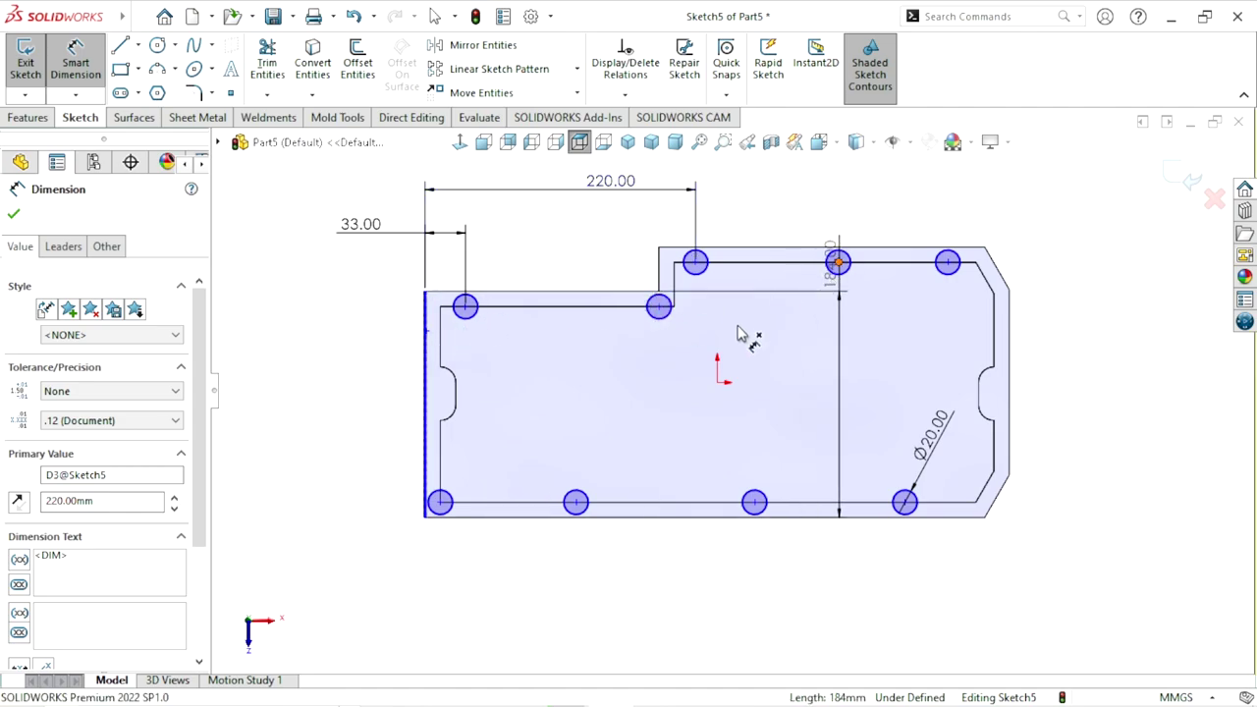
- Set the middle upper circle 305 mm from the left edge
scroll(735, 331, down, 3)
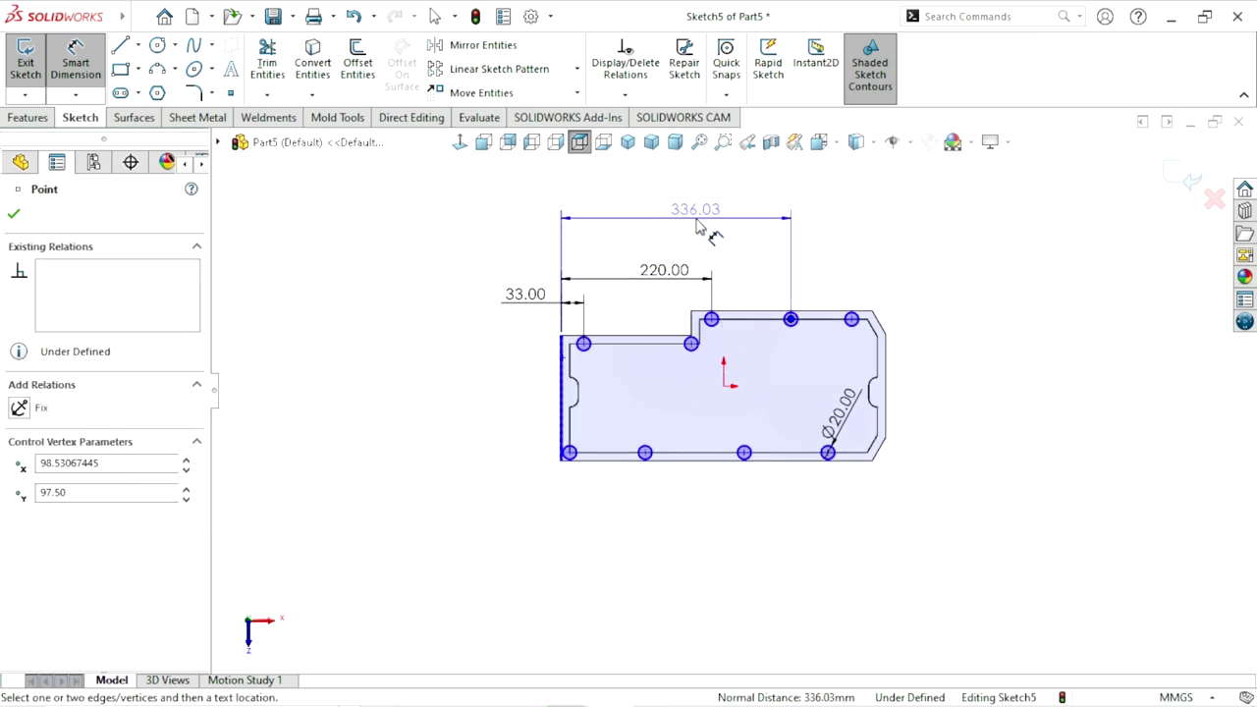
click(697, 226)
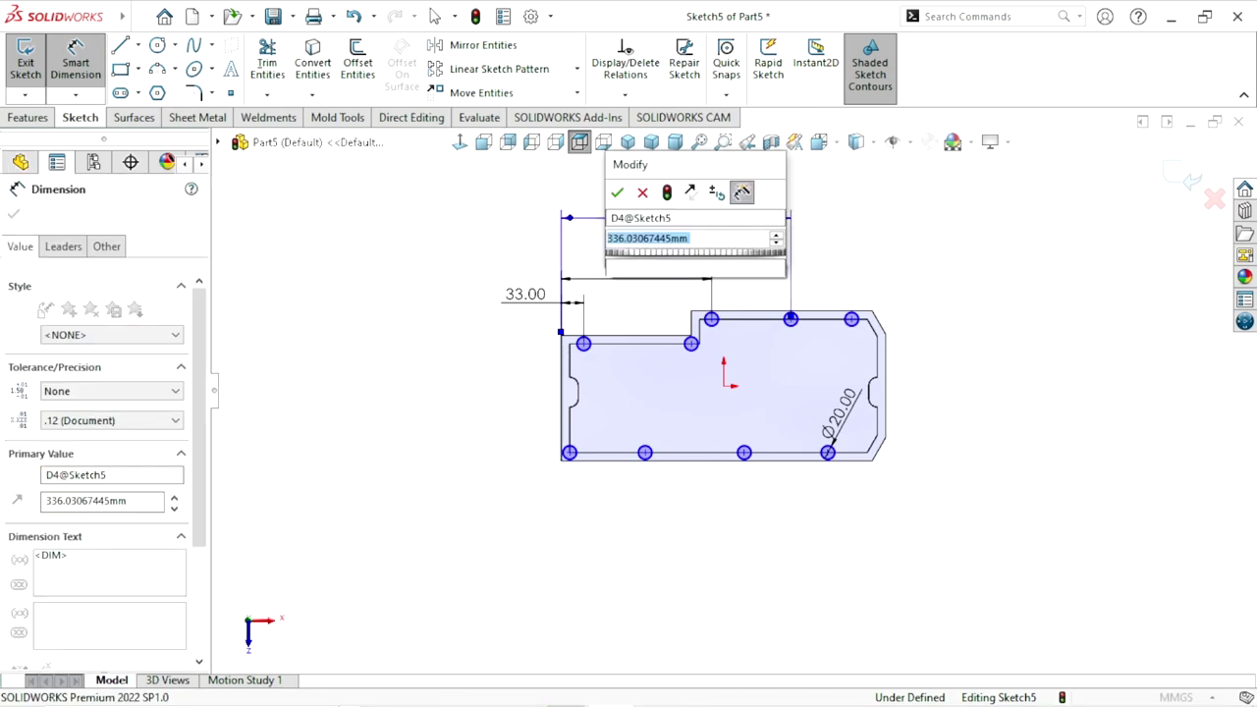
text(305)
click(617, 192)
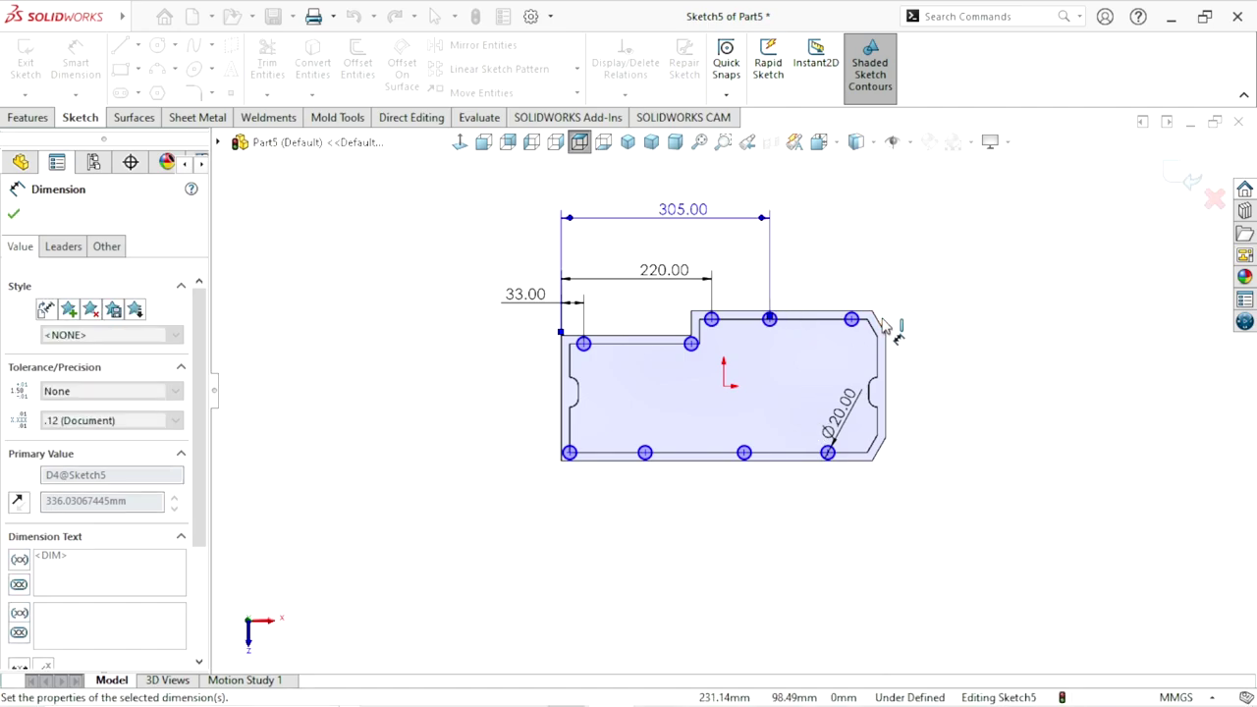
- Dimension the rightmost upper circle 65 mm from the inner edge's upper-right corner
scroll(888, 330, down, 2)
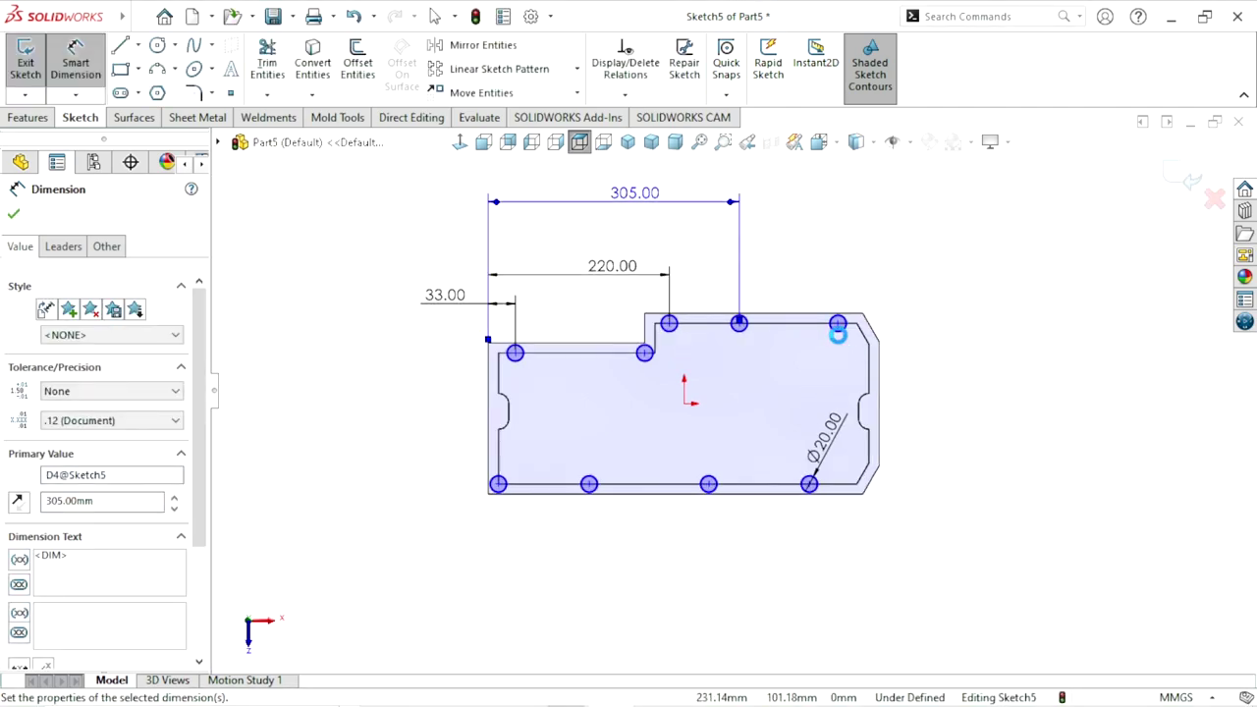
scroll(837, 334, down, 1)
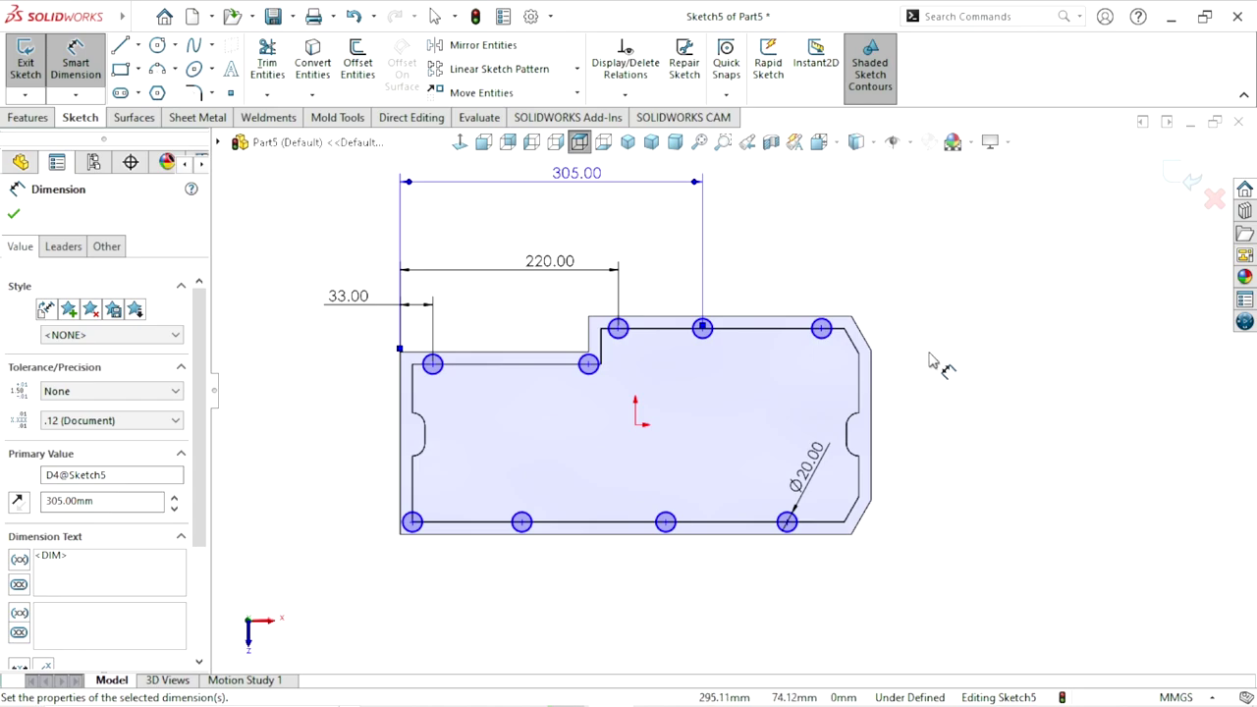
click(852, 319)
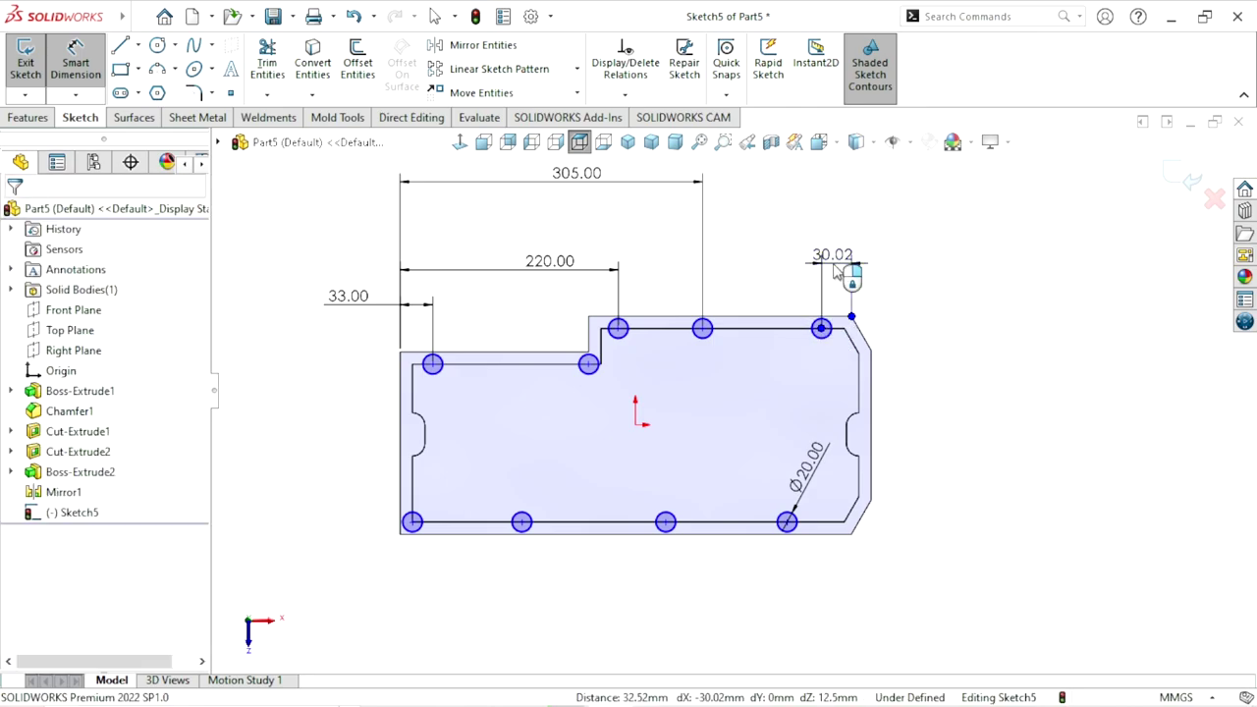
click(848, 273)
text(65)
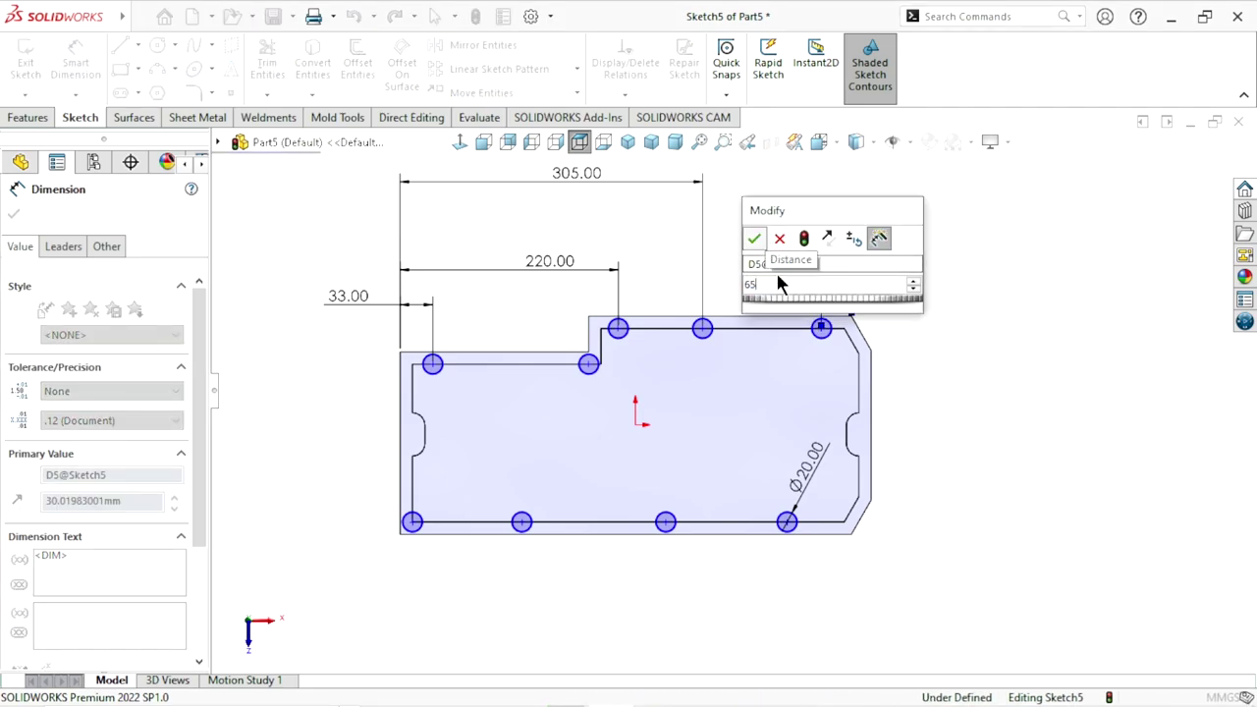
click(780, 239)
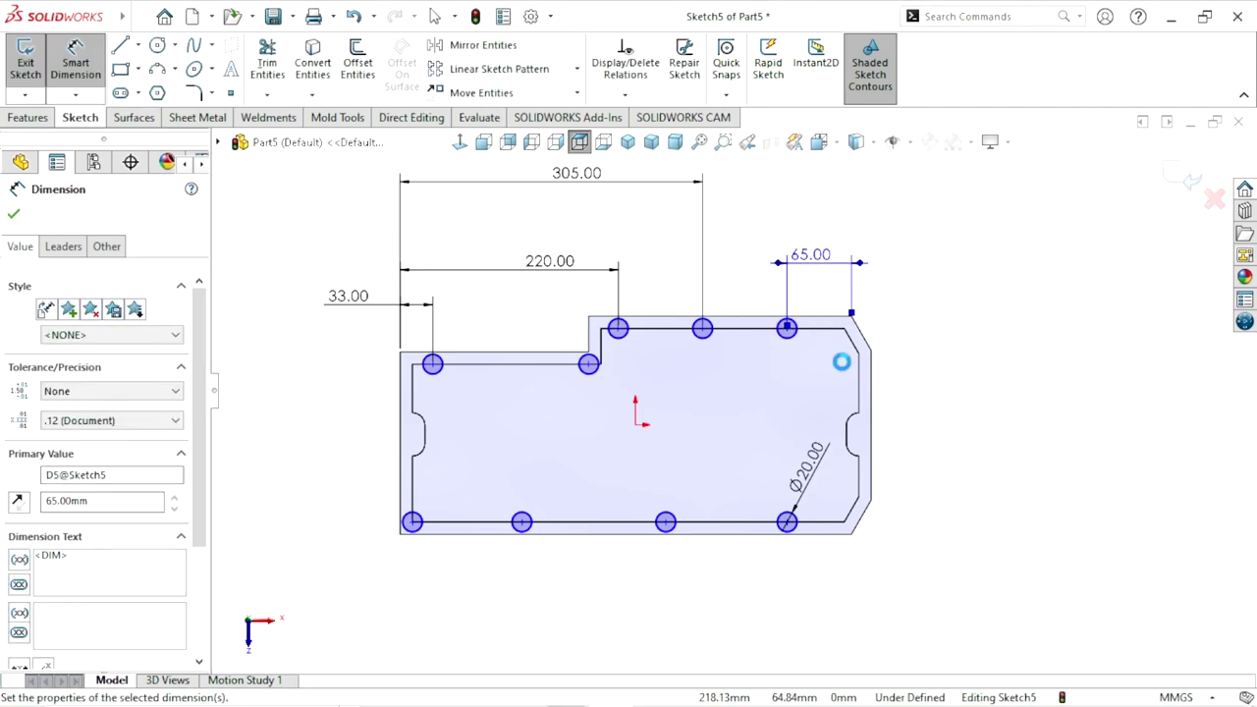
- Add a 390 mm left-edge-to-rightmost-circle dimension as driven, then delete it
click(400, 394)
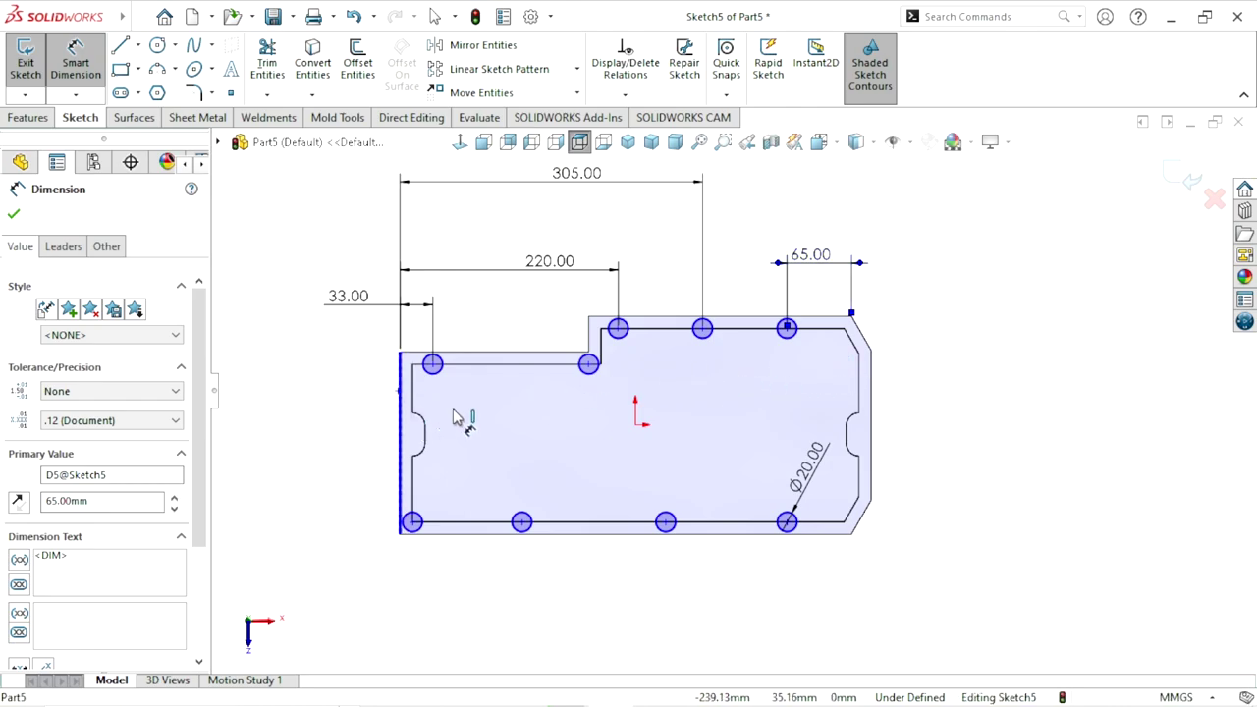
click(787, 329)
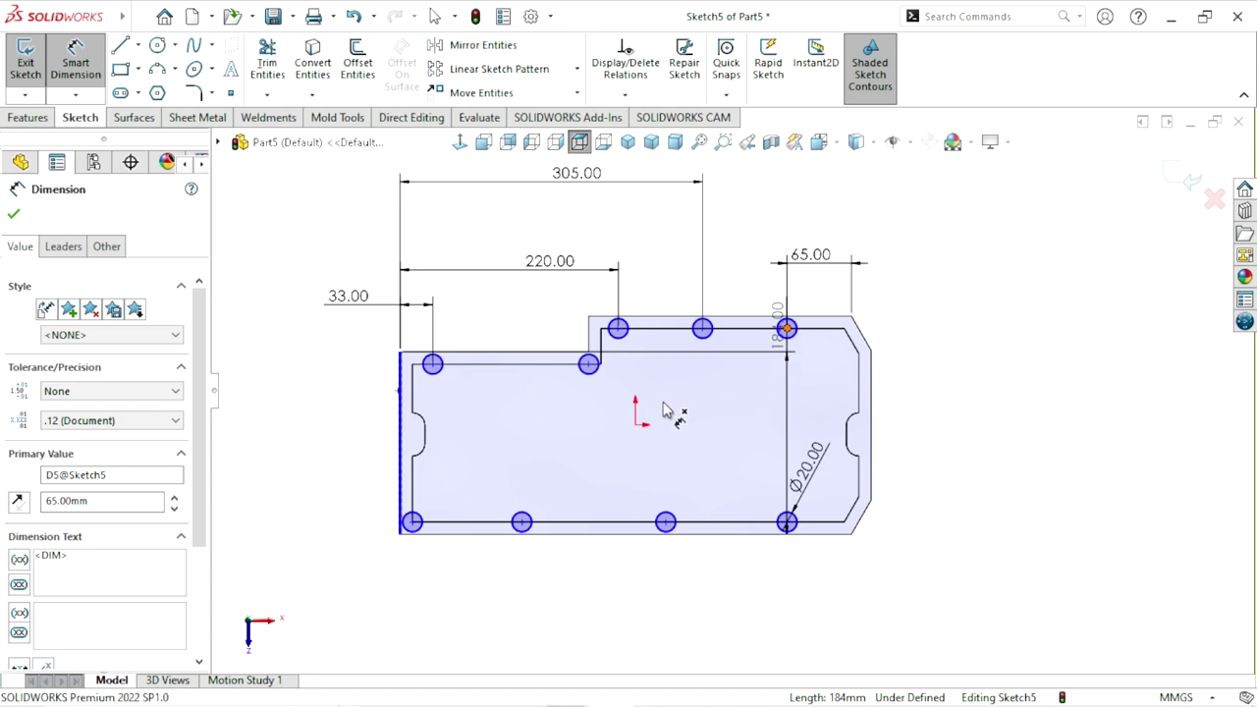
click(565, 420)
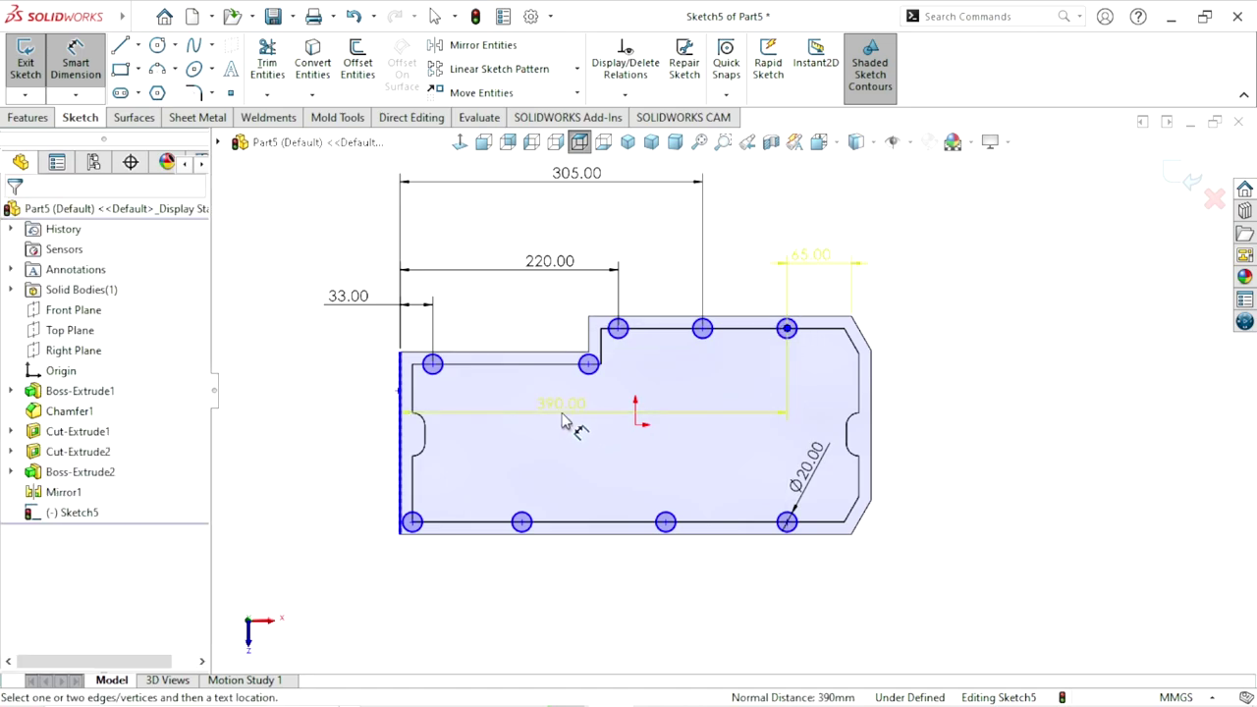
click(392, 139)
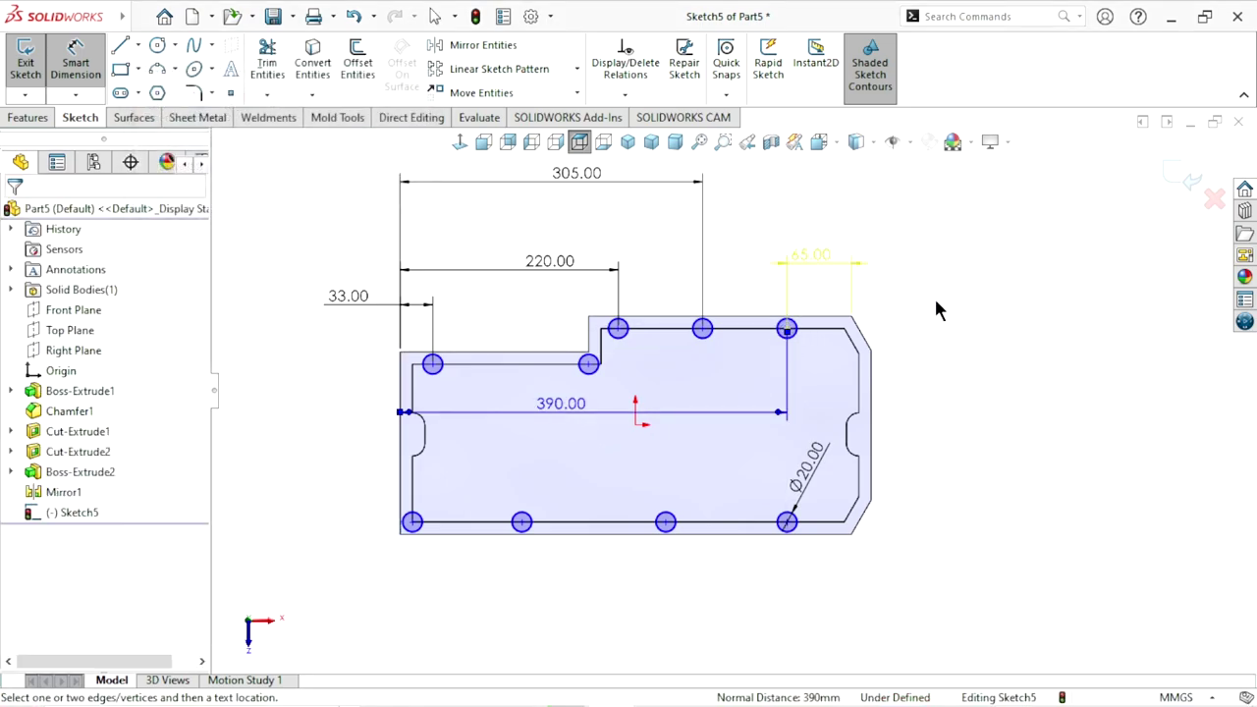
click(562, 410)
key(Delete)
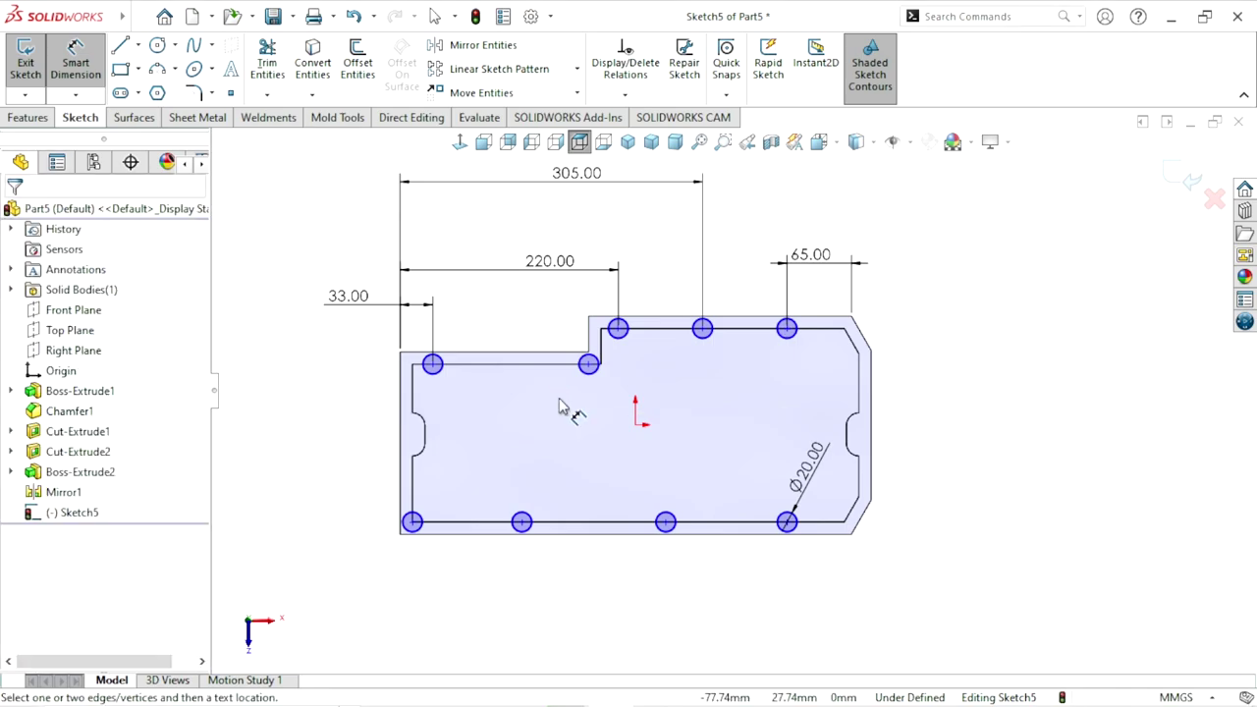
- Move the 305.00 dimension down and the 65.00 dimension up above the sketch
scroll(579, 435, up, 3)
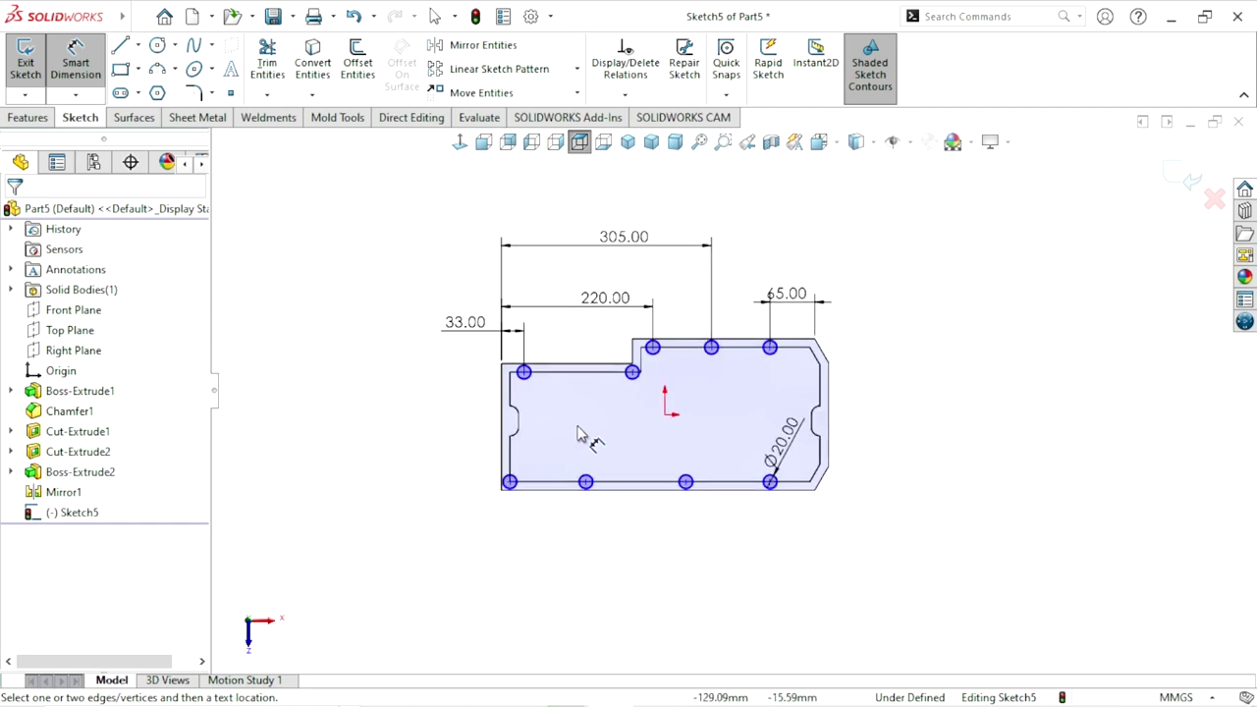
scroll(583, 434, down, 1)
drag(640, 207, 640, 231)
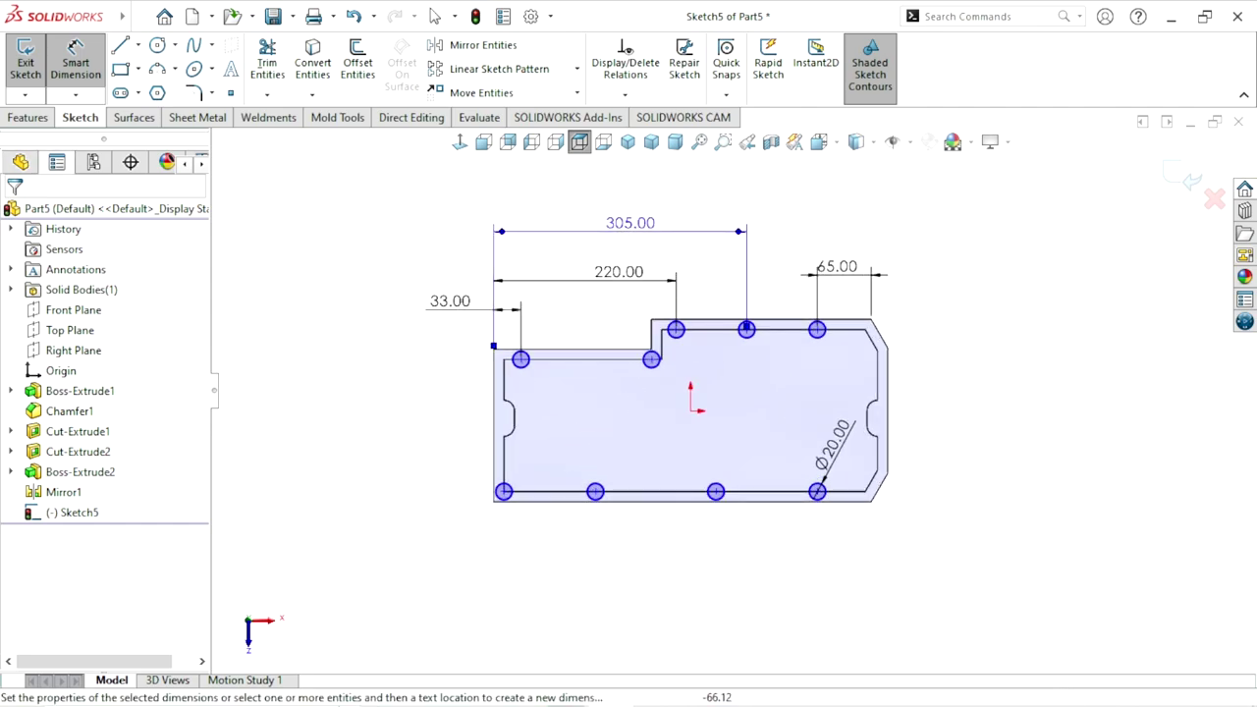
drag(845, 282, 850, 259)
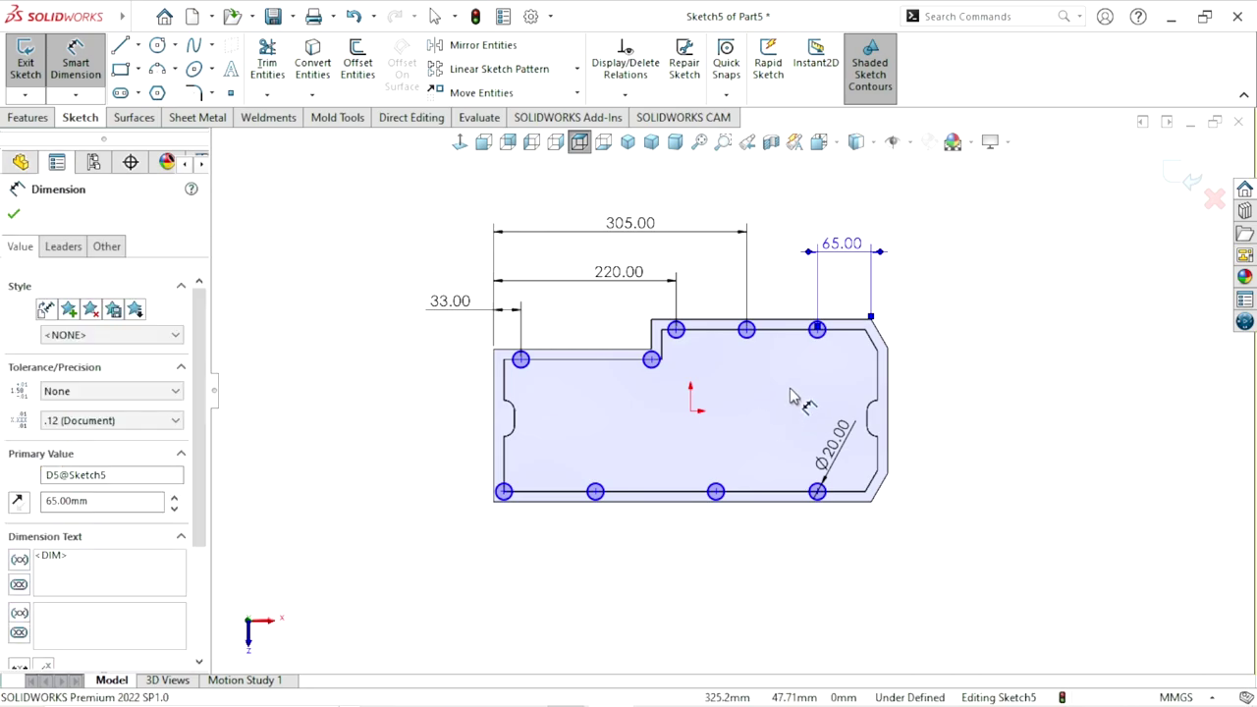
- Nudge the 305.00 and 220.00 dimensions slightly lower and recentre the sketch view
scroll(786, 412, down, 2)
scroll(651, 463, up, 2)
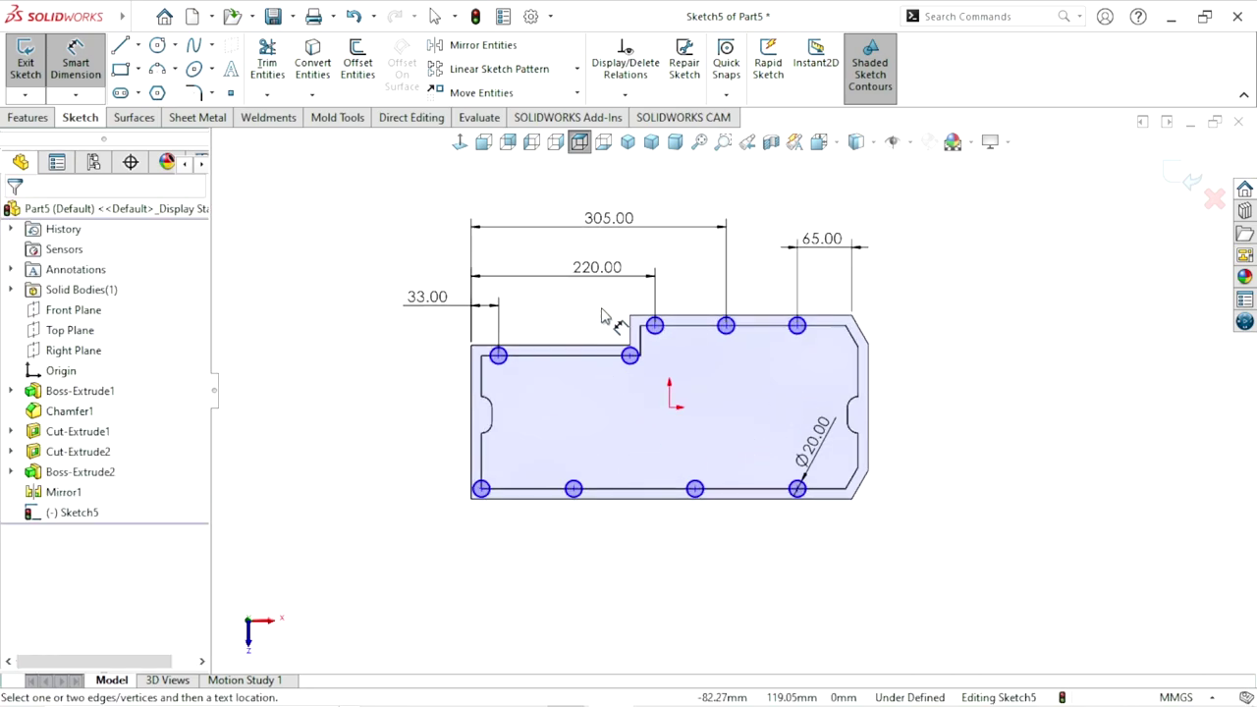
scroll(603, 317, down, 2)
drag(621, 226, 621, 237)
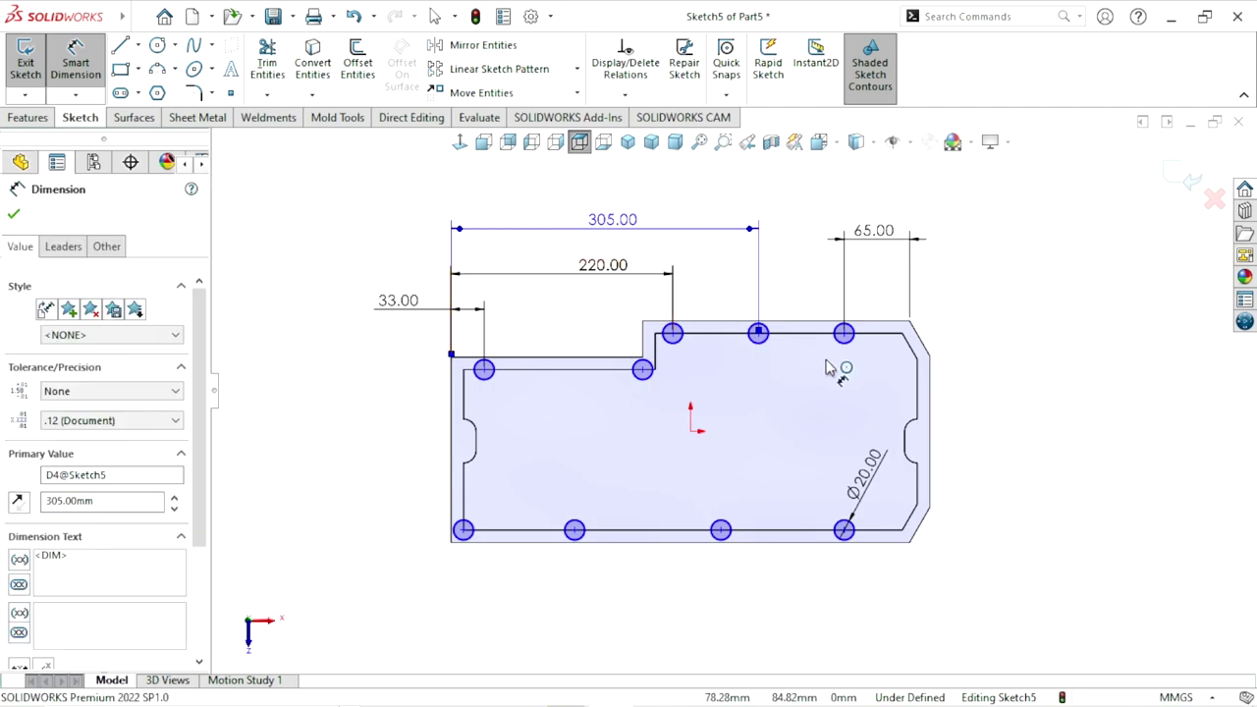
drag(622, 279, 596, 286)
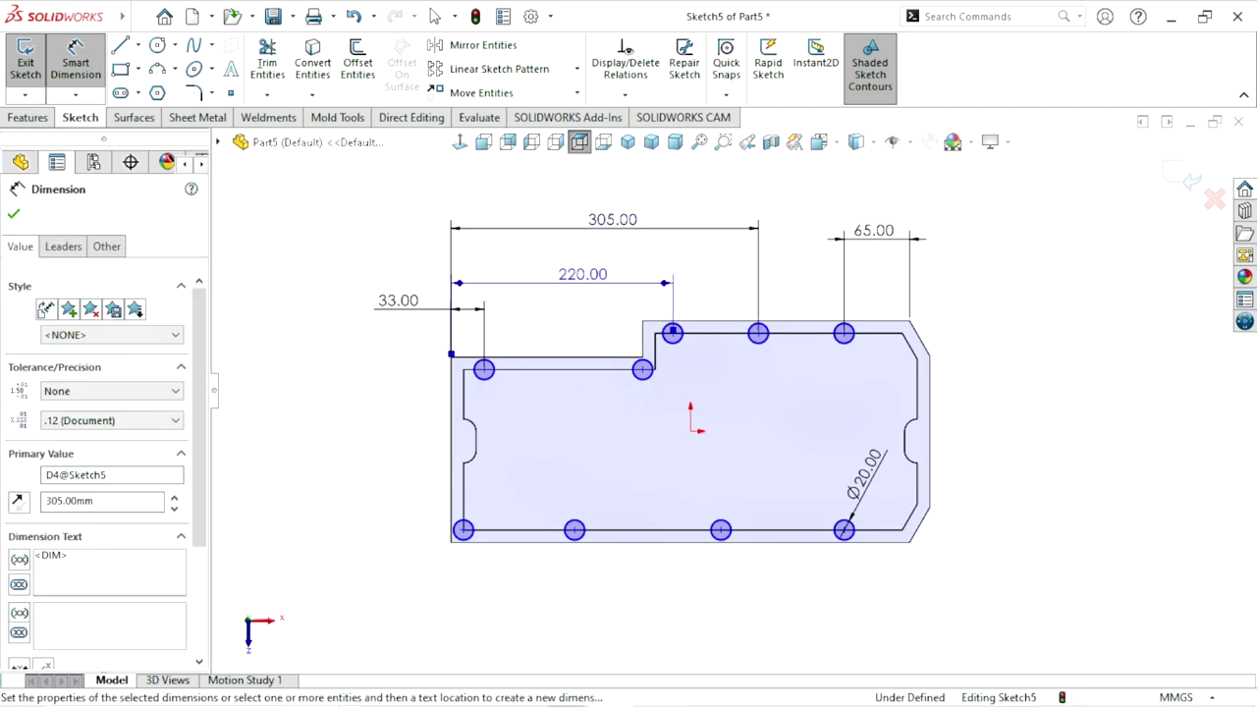
key(Escape)
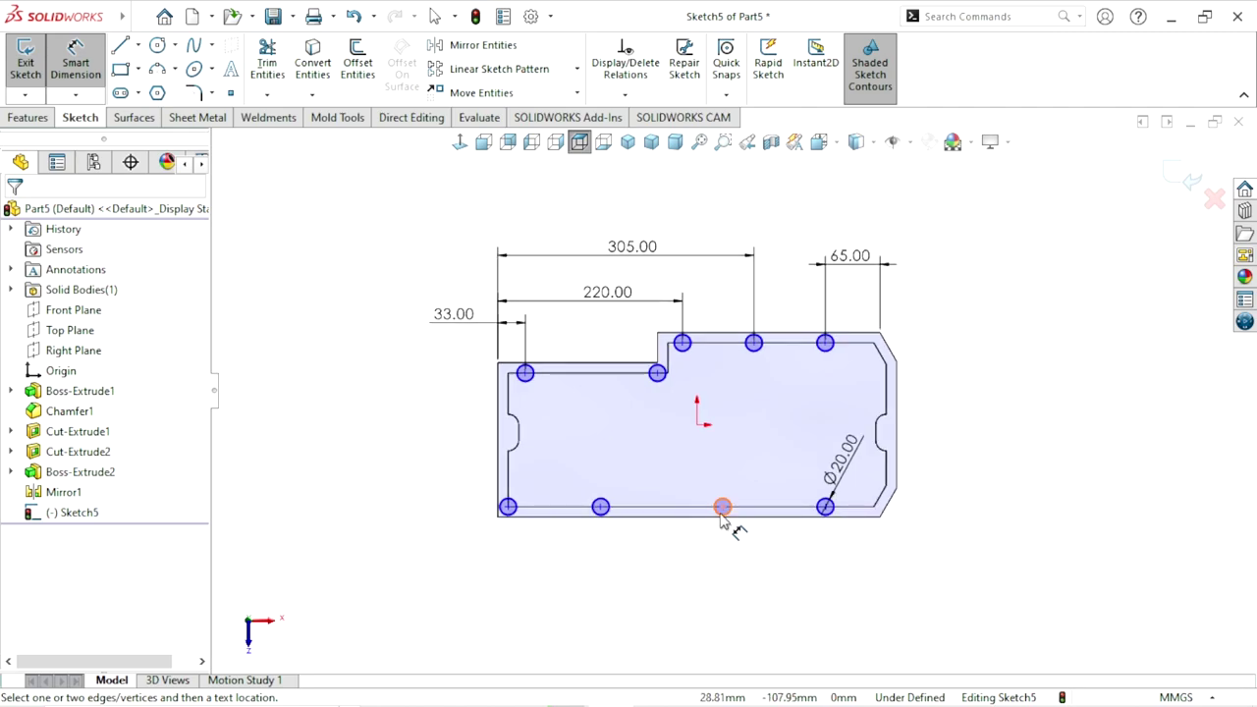
ctrl+middle_drag(732, 462, 732, 448)
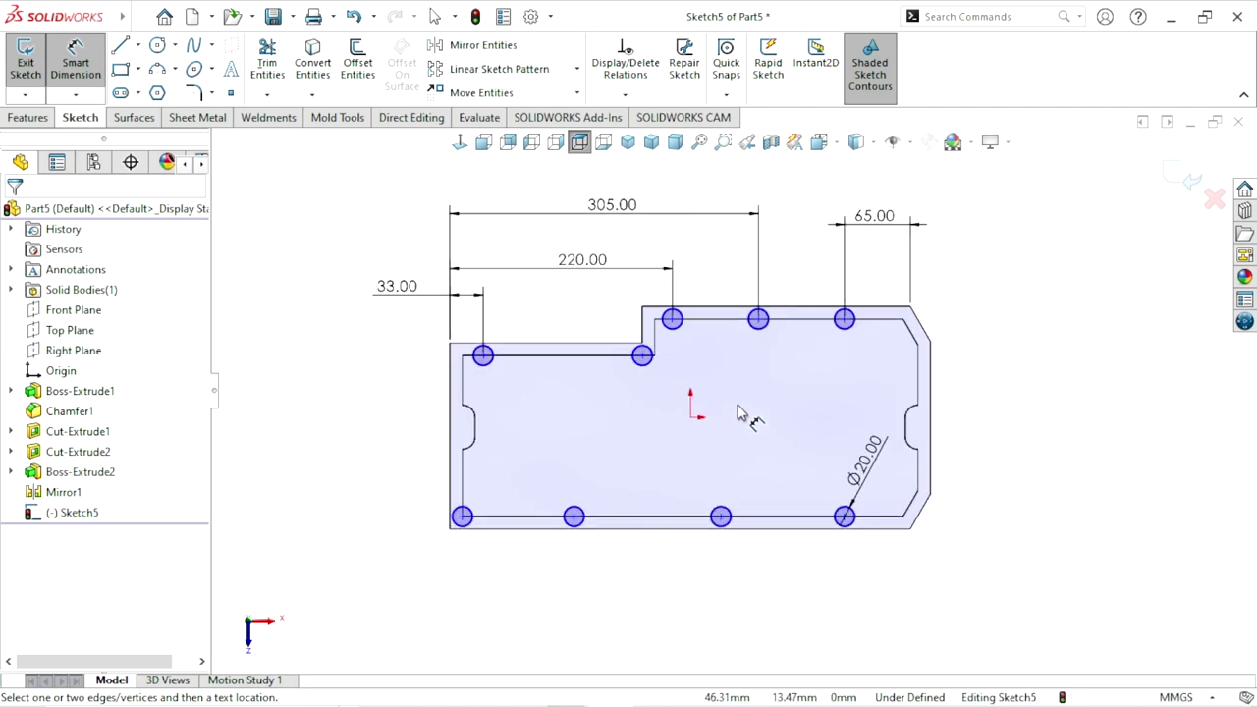
scroll(709, 408, up, 2)
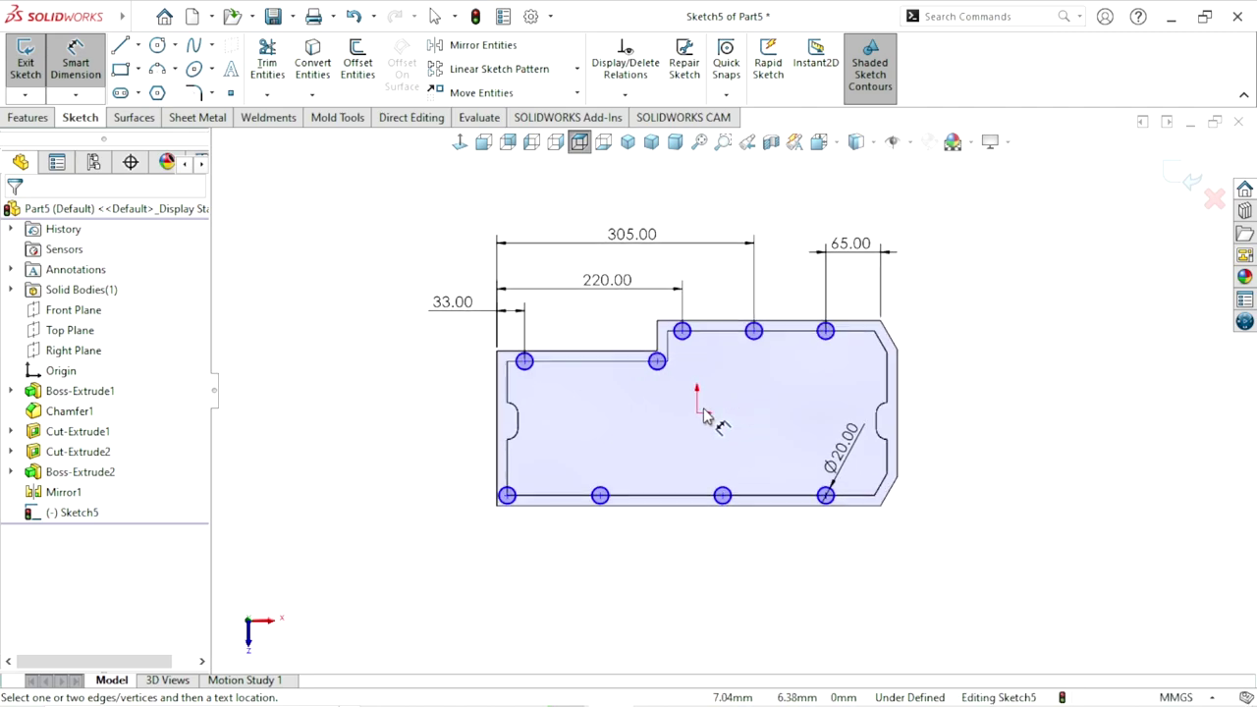
scroll(703, 413, down, 2)
scroll(727, 364, up, 1)
scroll(815, 362, down, 2)
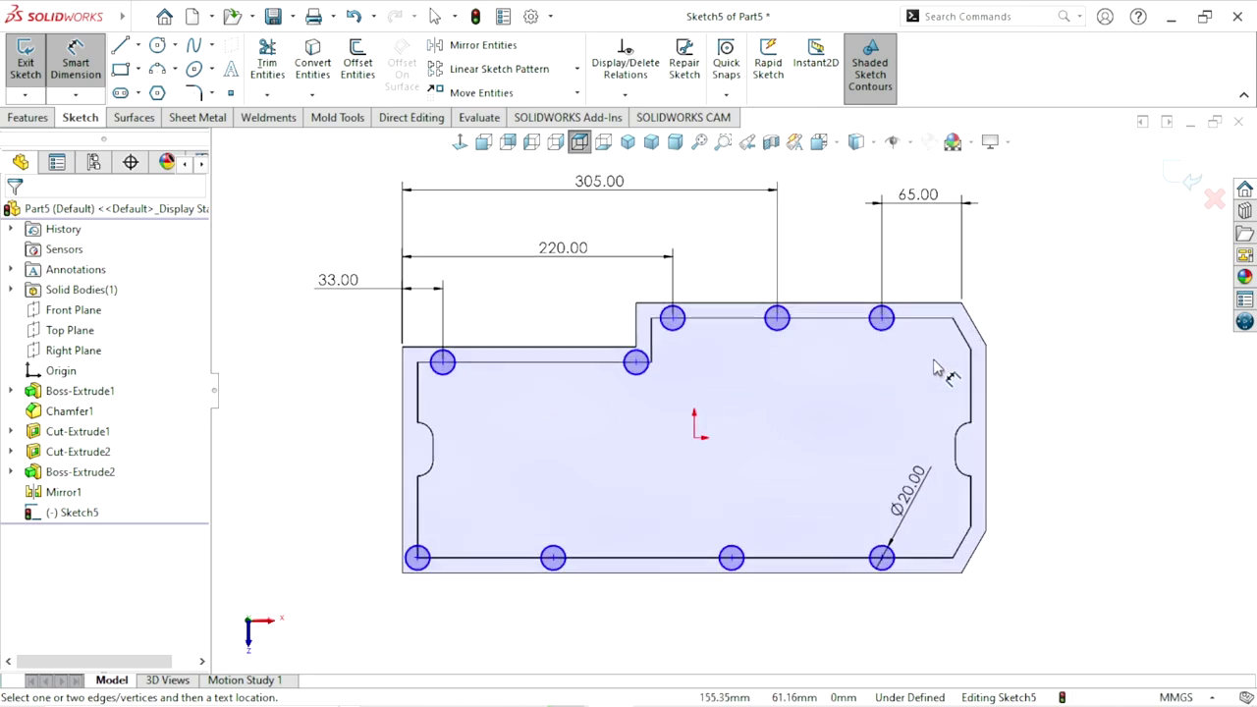
scroll(814, 432, up, 1)
scroll(786, 395, up, 1)
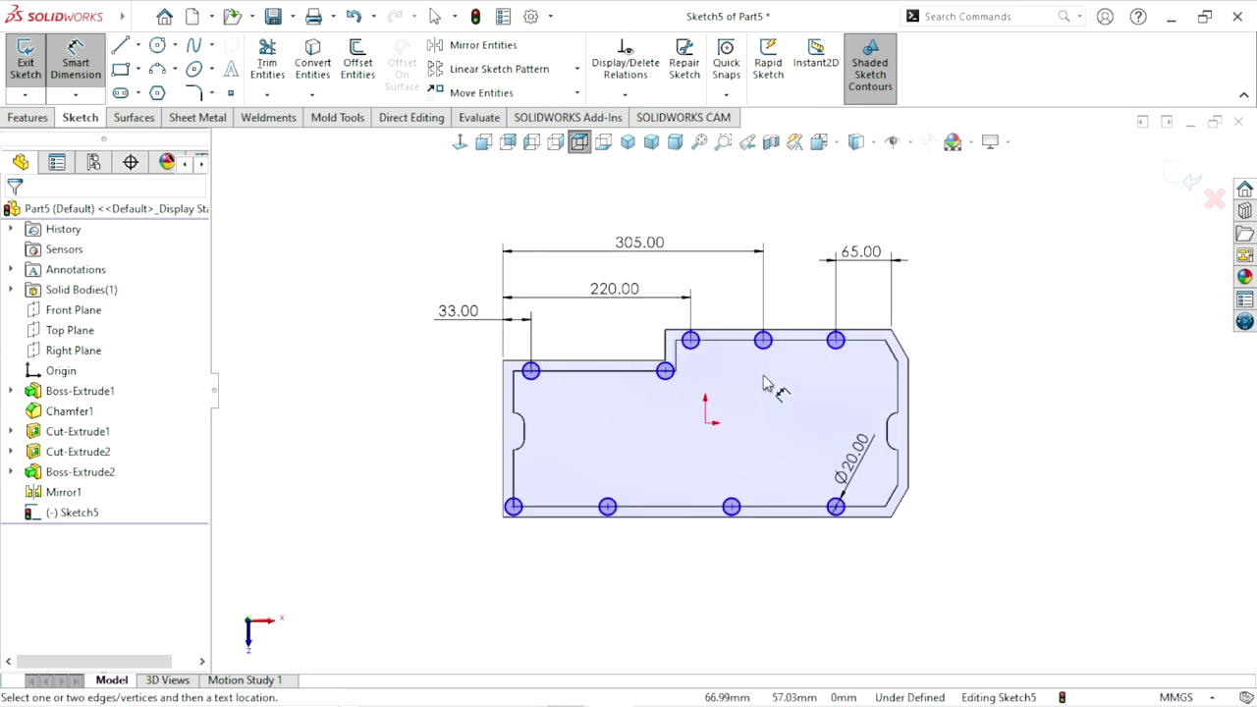
scroll(780, 391, down, 1)
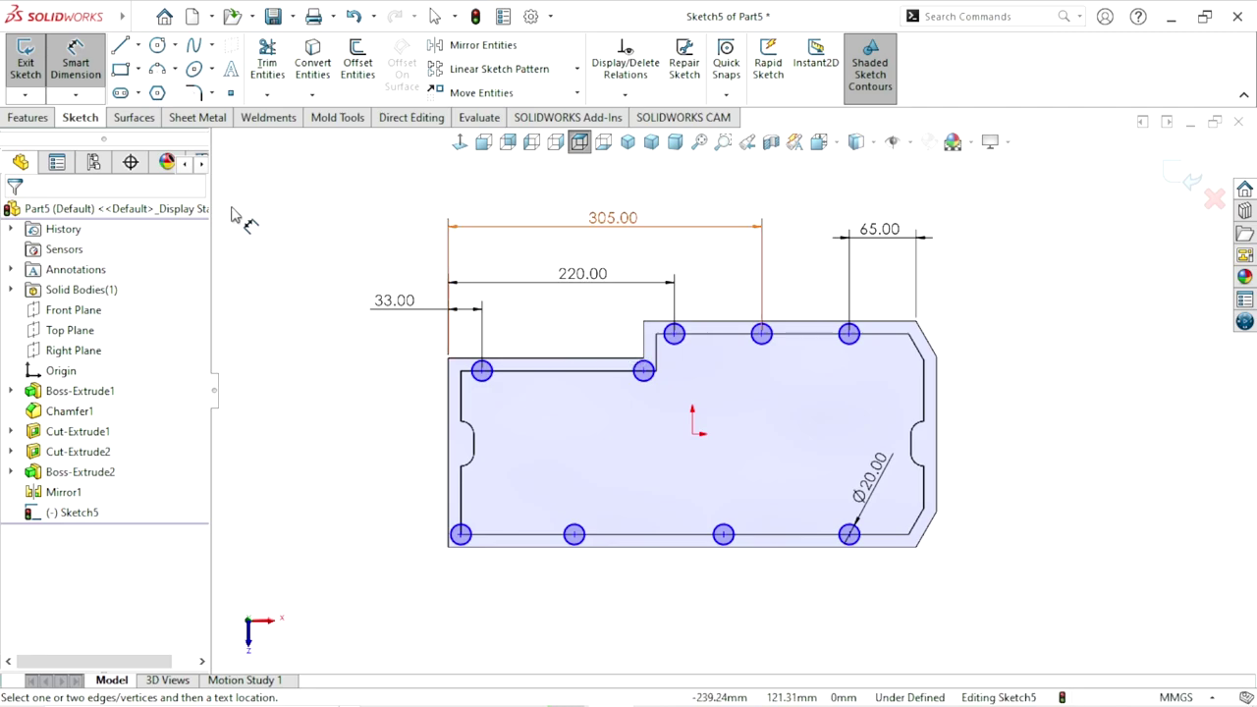
- Dimension the second bottom circle 140 mm from the left outer edge
click(451, 486)
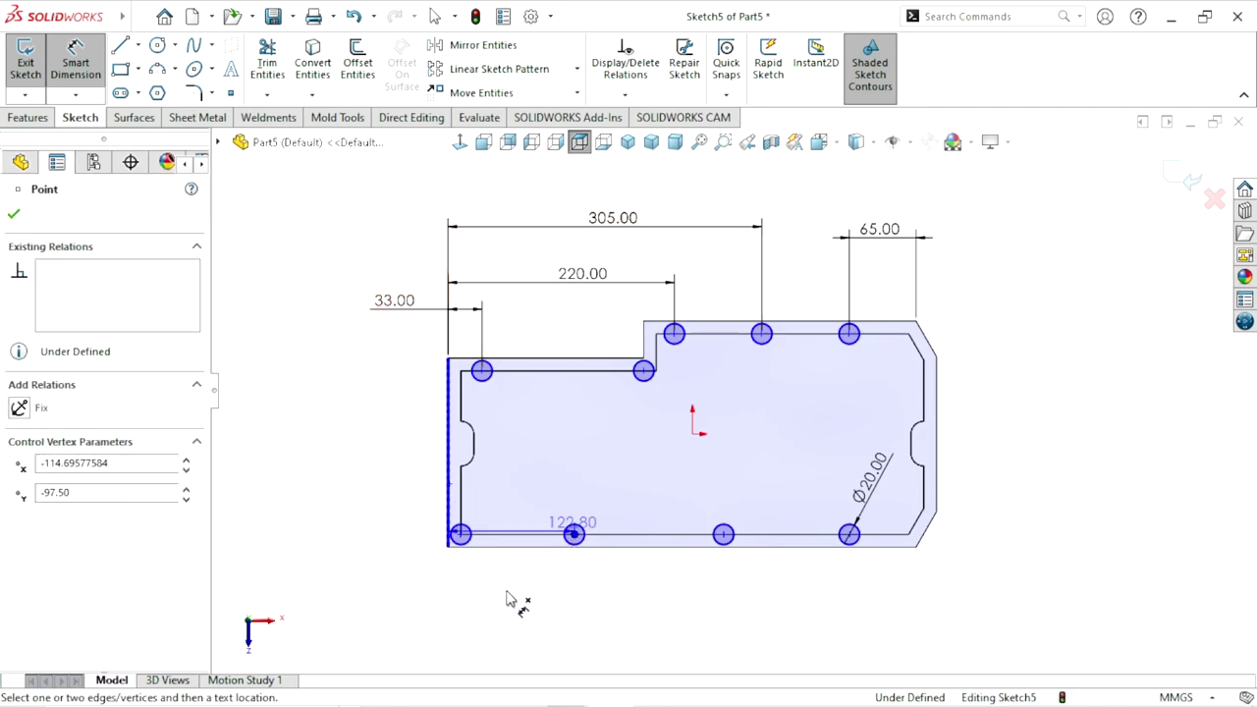
click(505, 589)
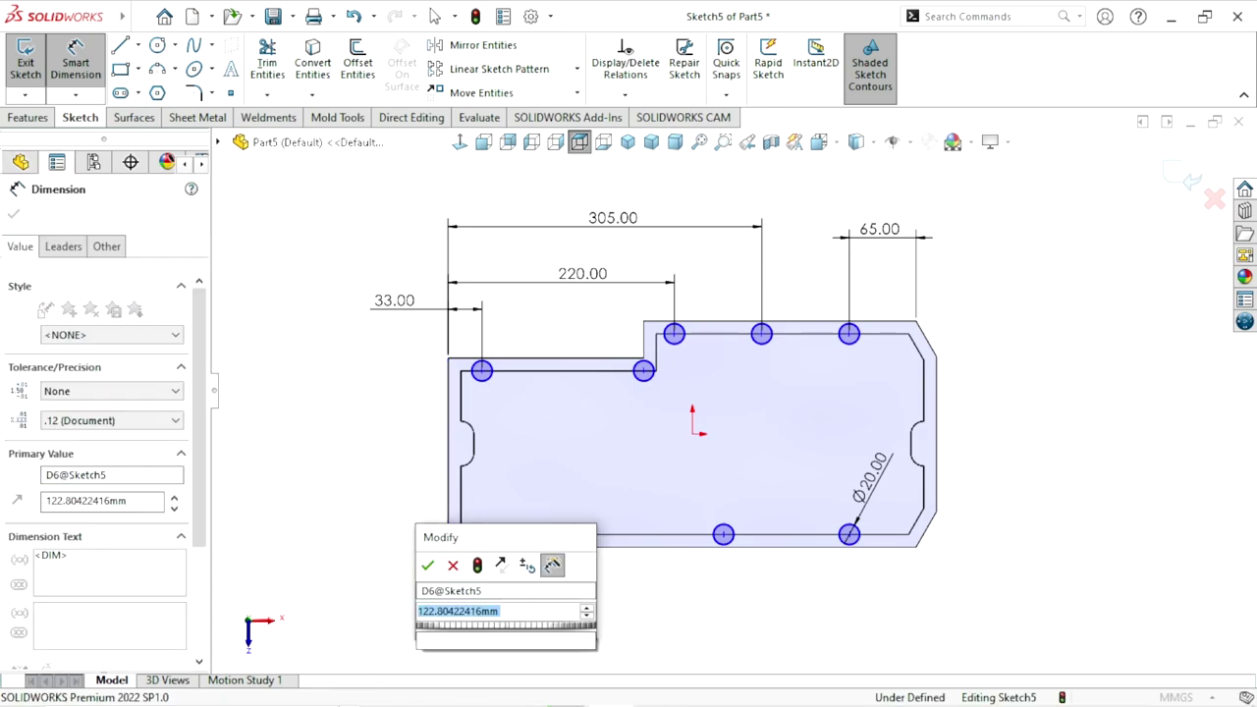
text(140)
click(452, 564)
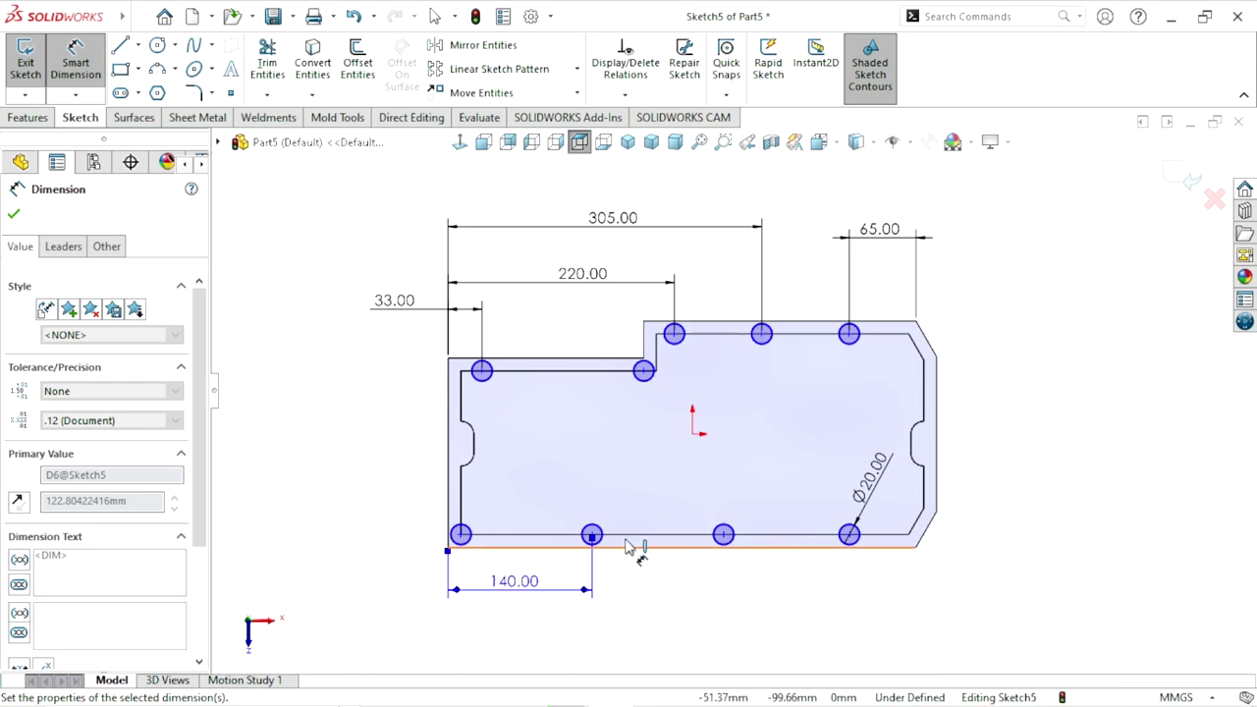
drag(593, 538, 618, 554)
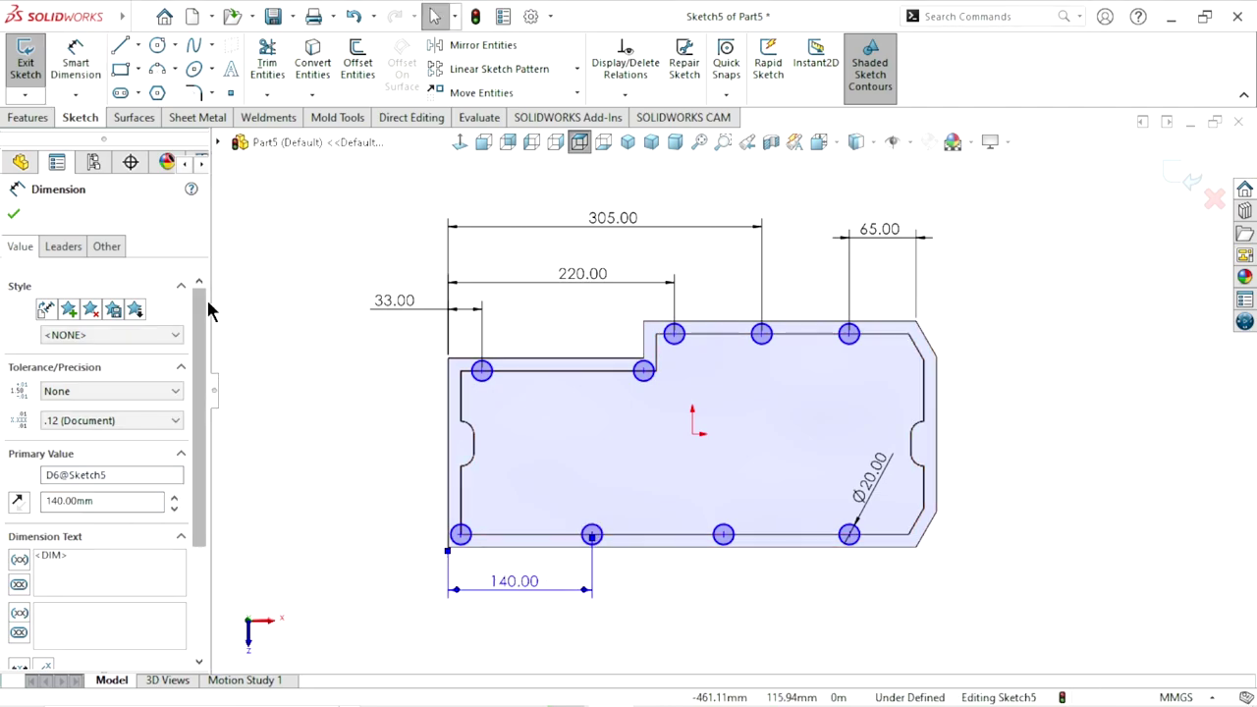
key(Escape)
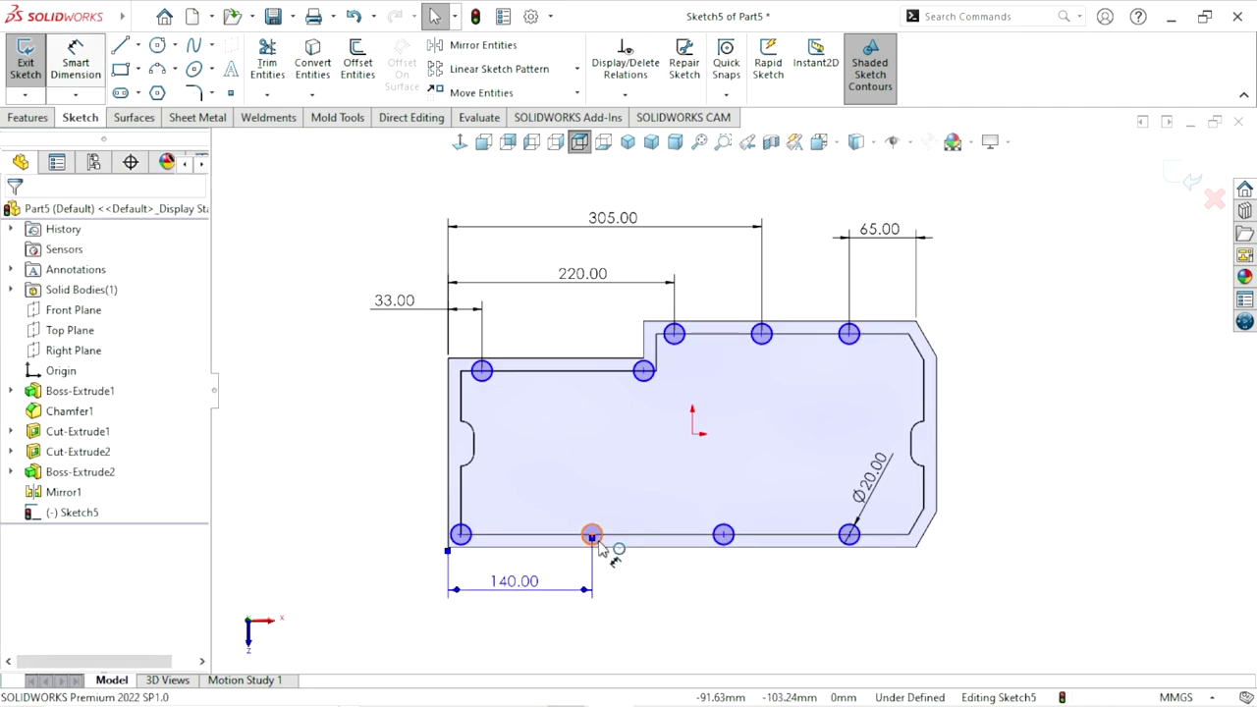
- Set the spacing between the second and third bottom circles to 125 mm
click(592, 535)
click(722, 533)
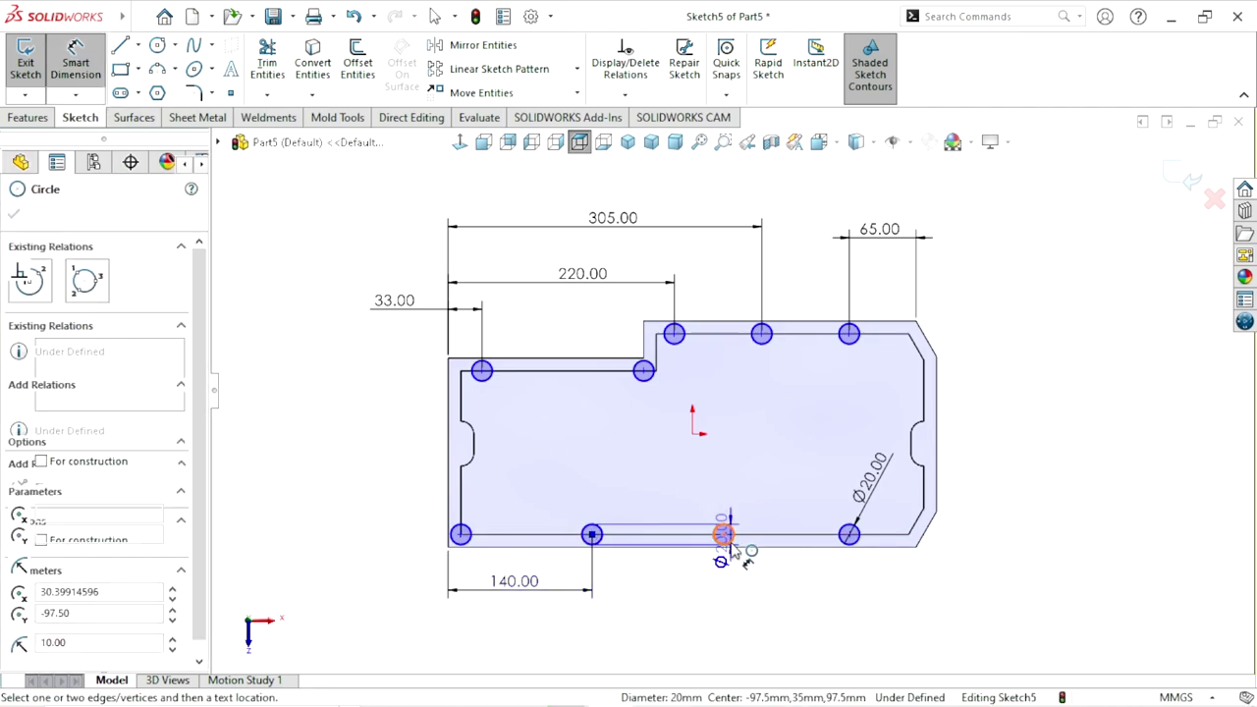
click(656, 625)
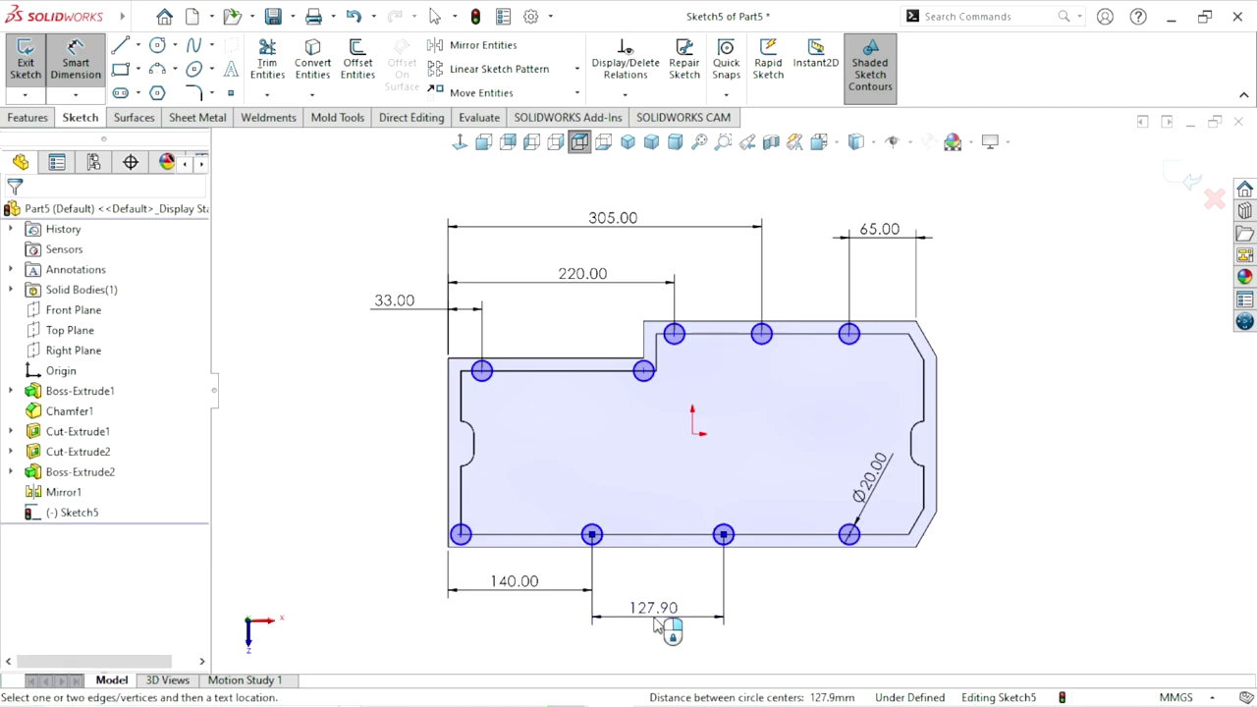
click(656, 625)
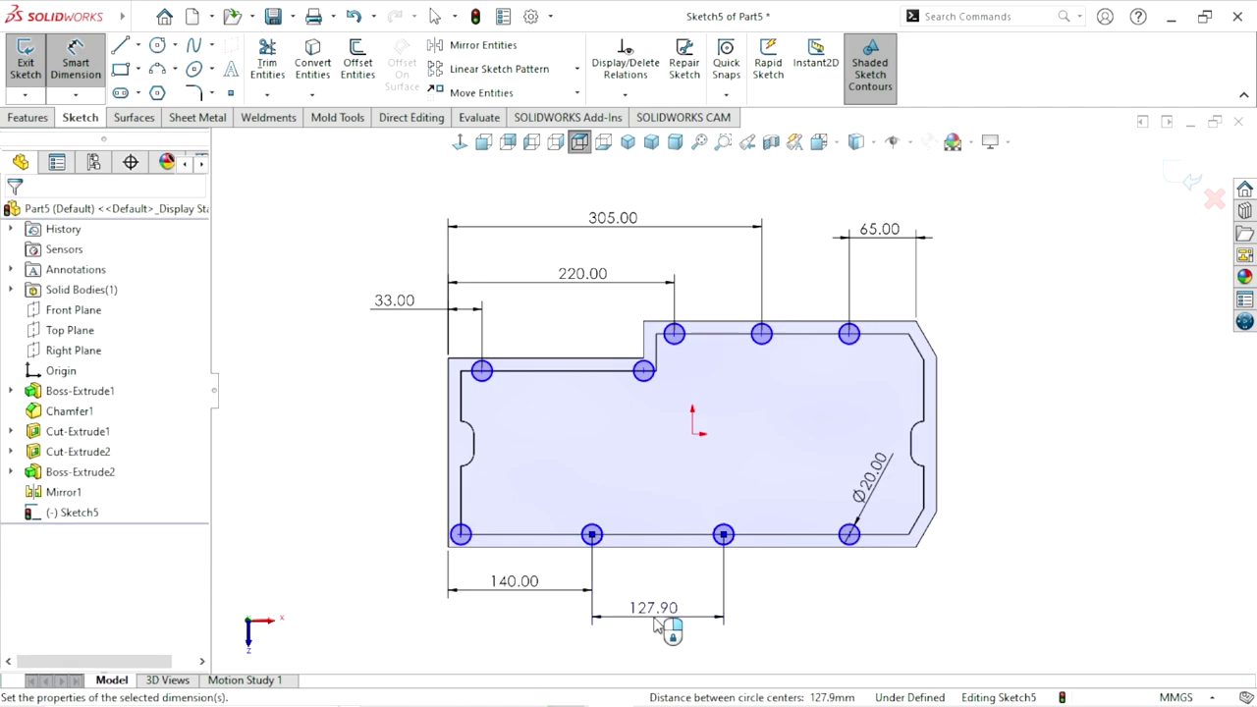
text(12)
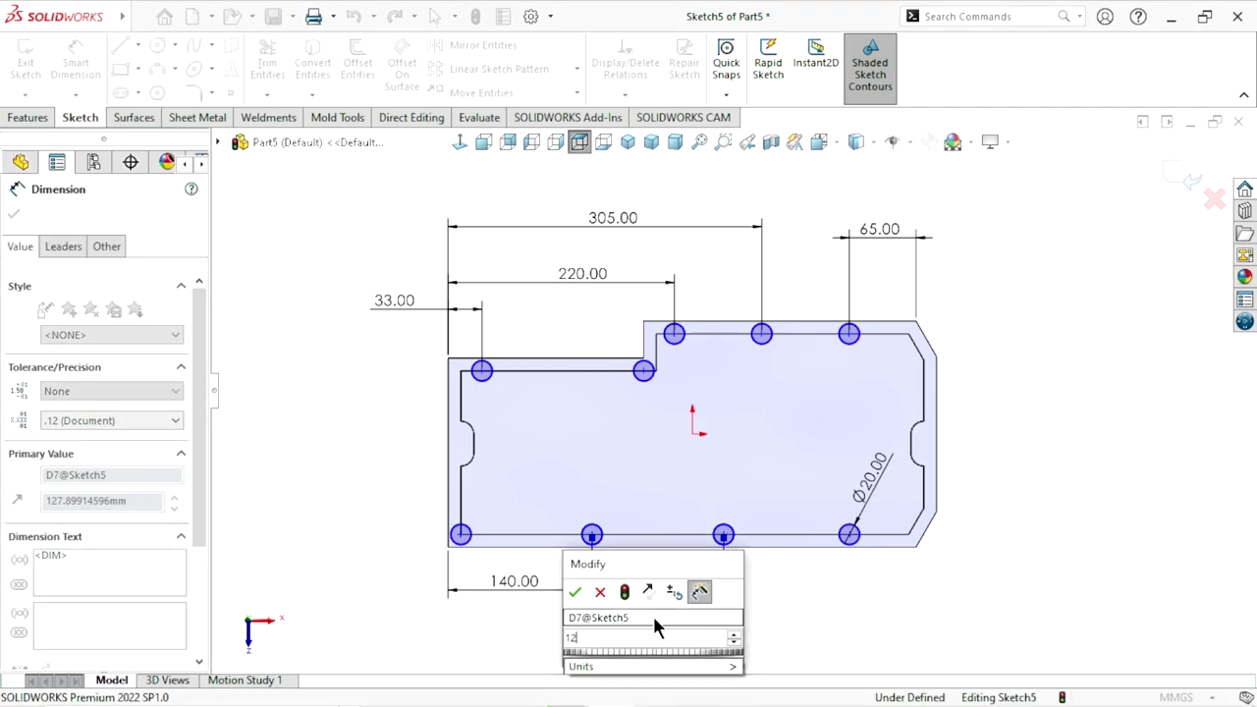
text(5)
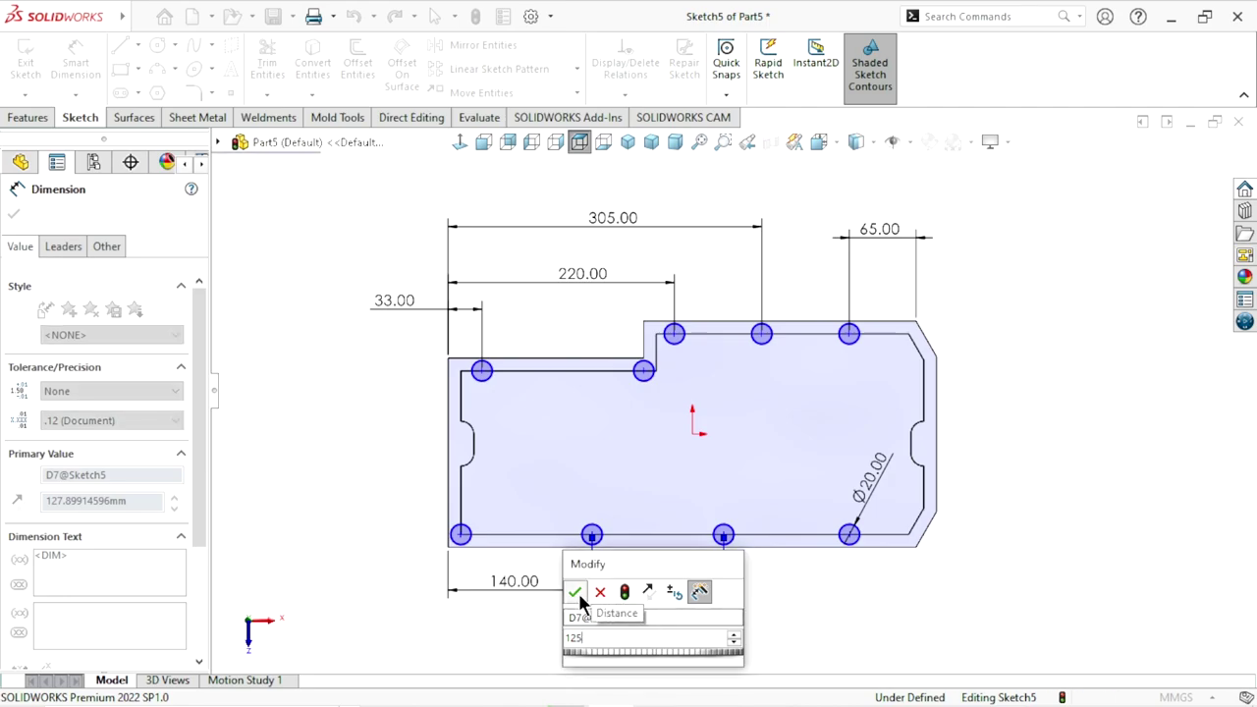
click(575, 591)
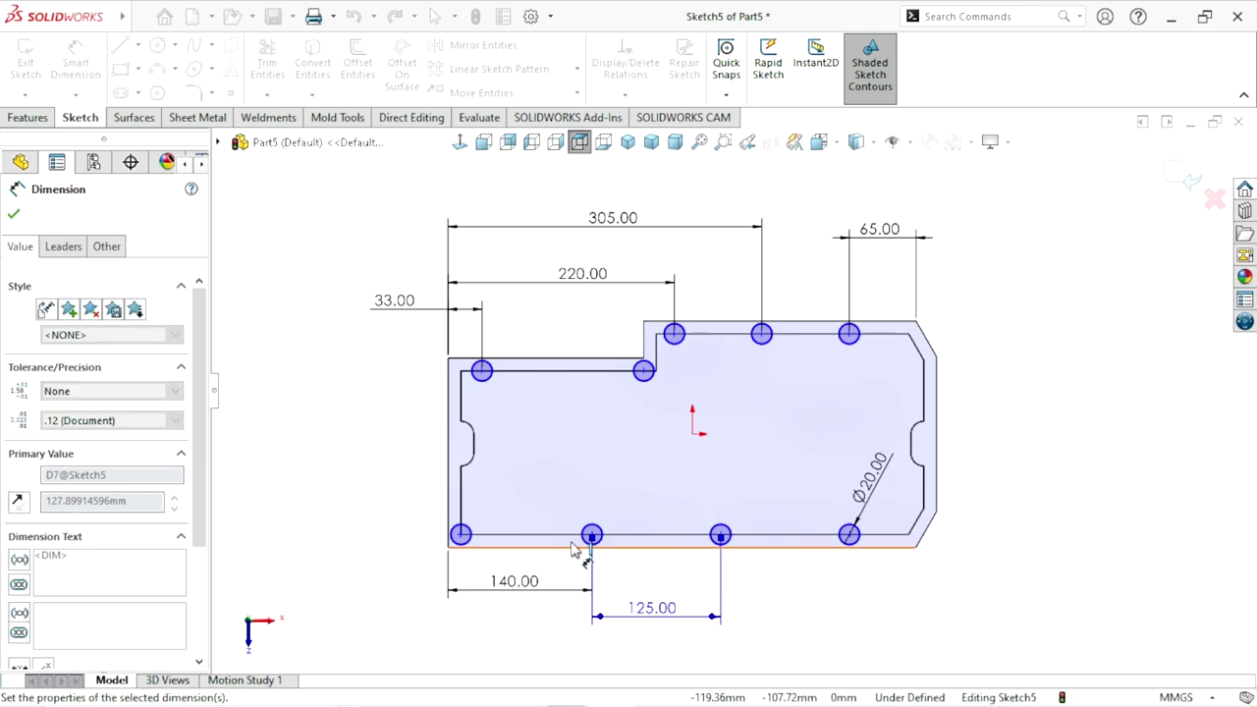
click(856, 542)
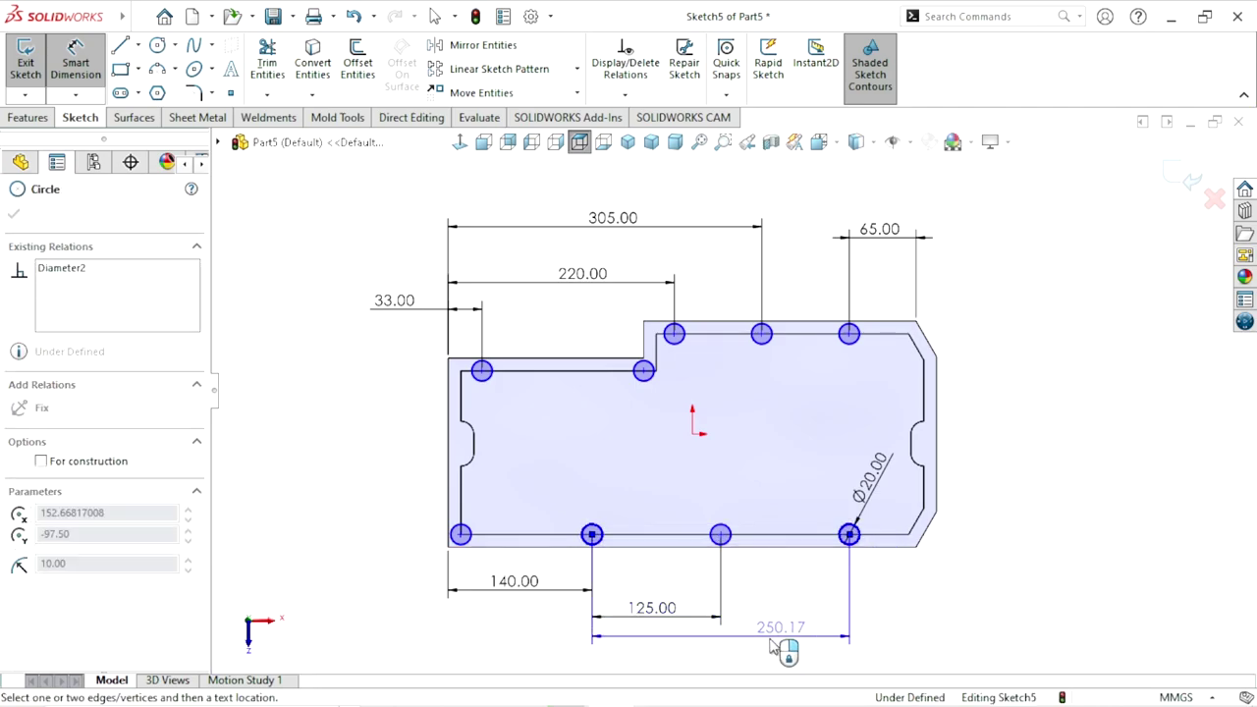
click(734, 654)
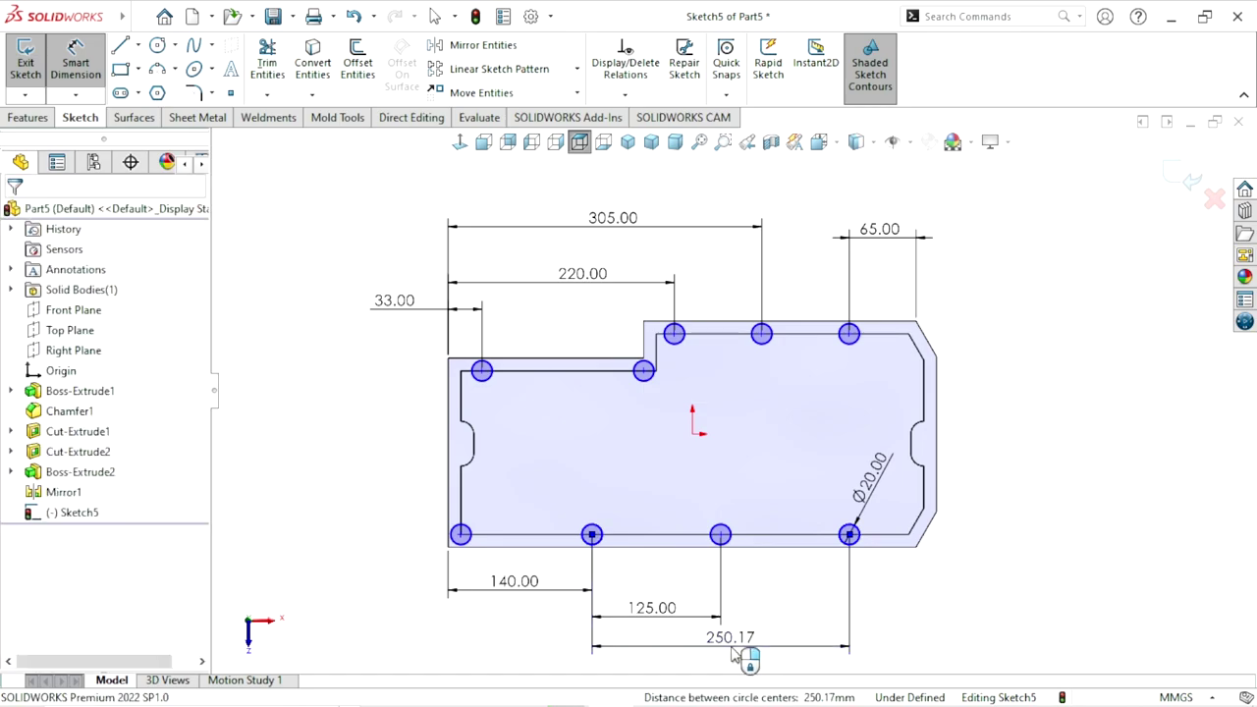
click(734, 654)
text(270)
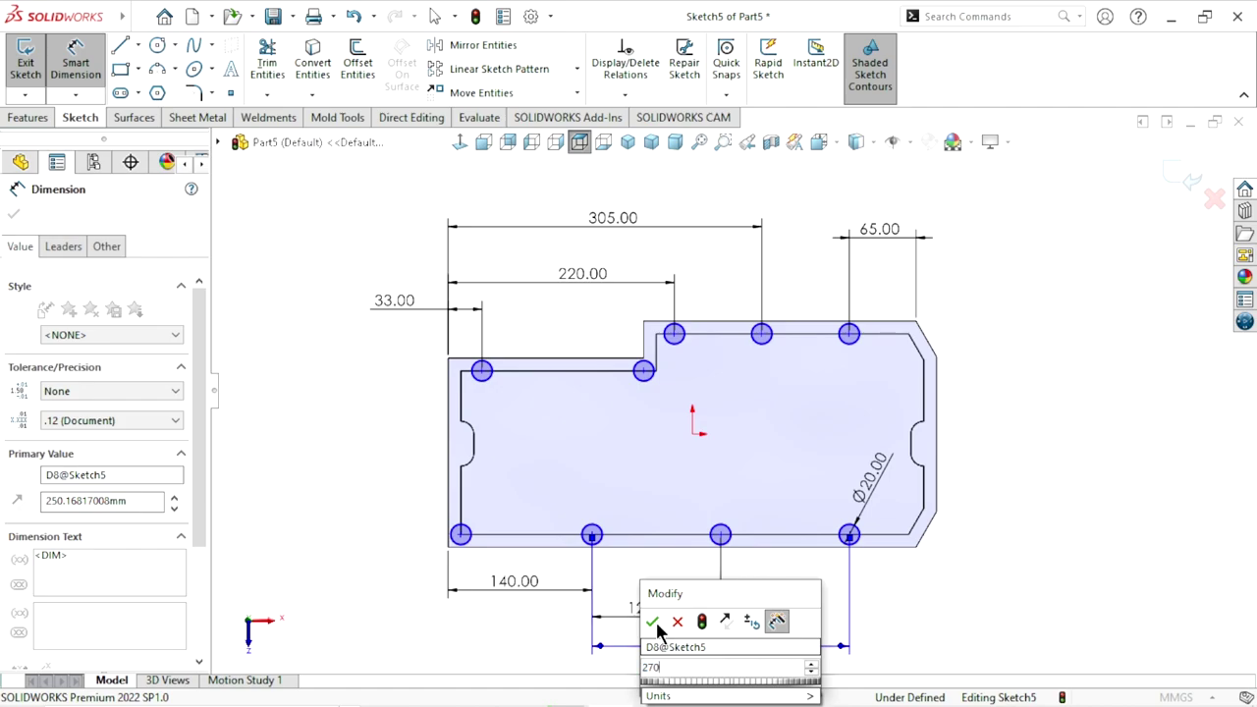
click(651, 620)
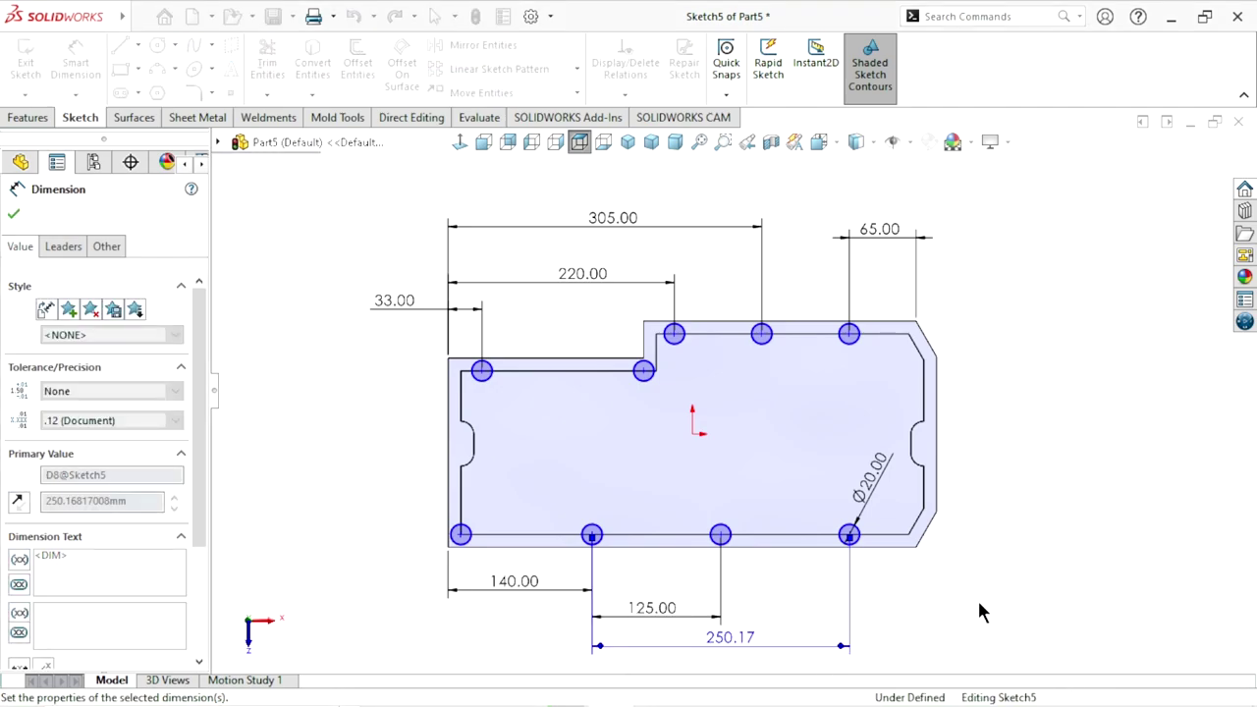
scroll(688, 545, up, 1)
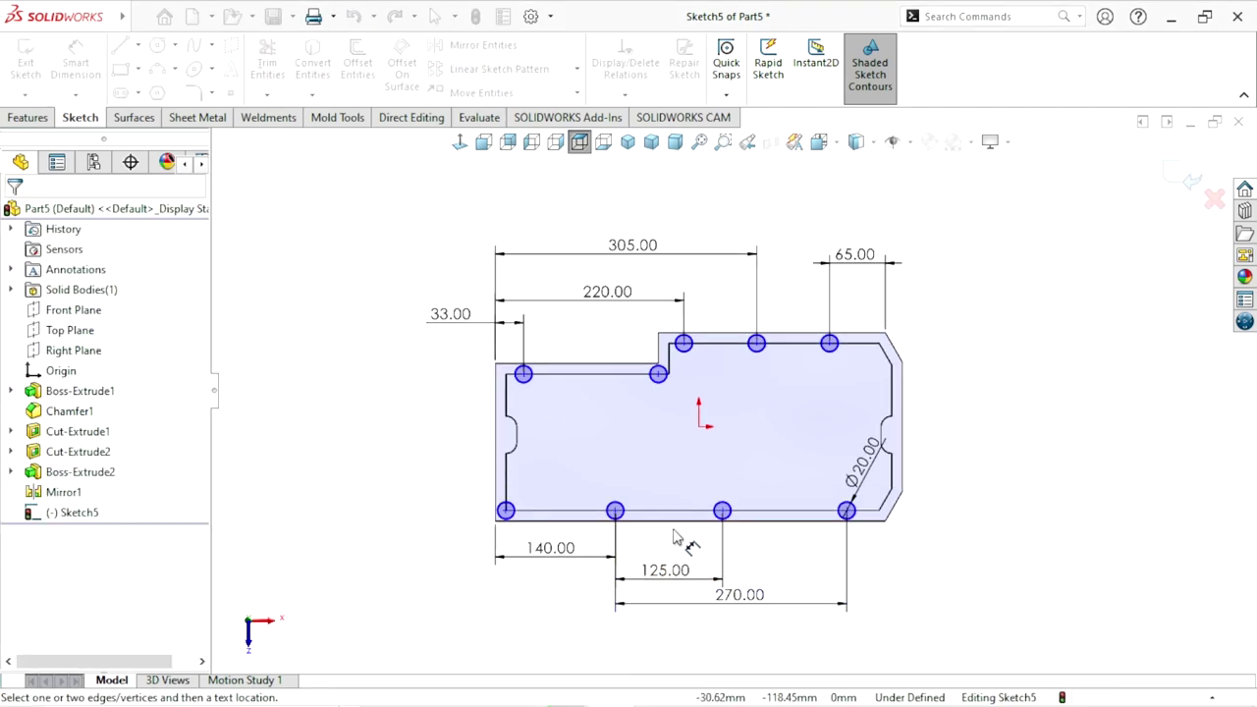
scroll(634, 481, down, 2)
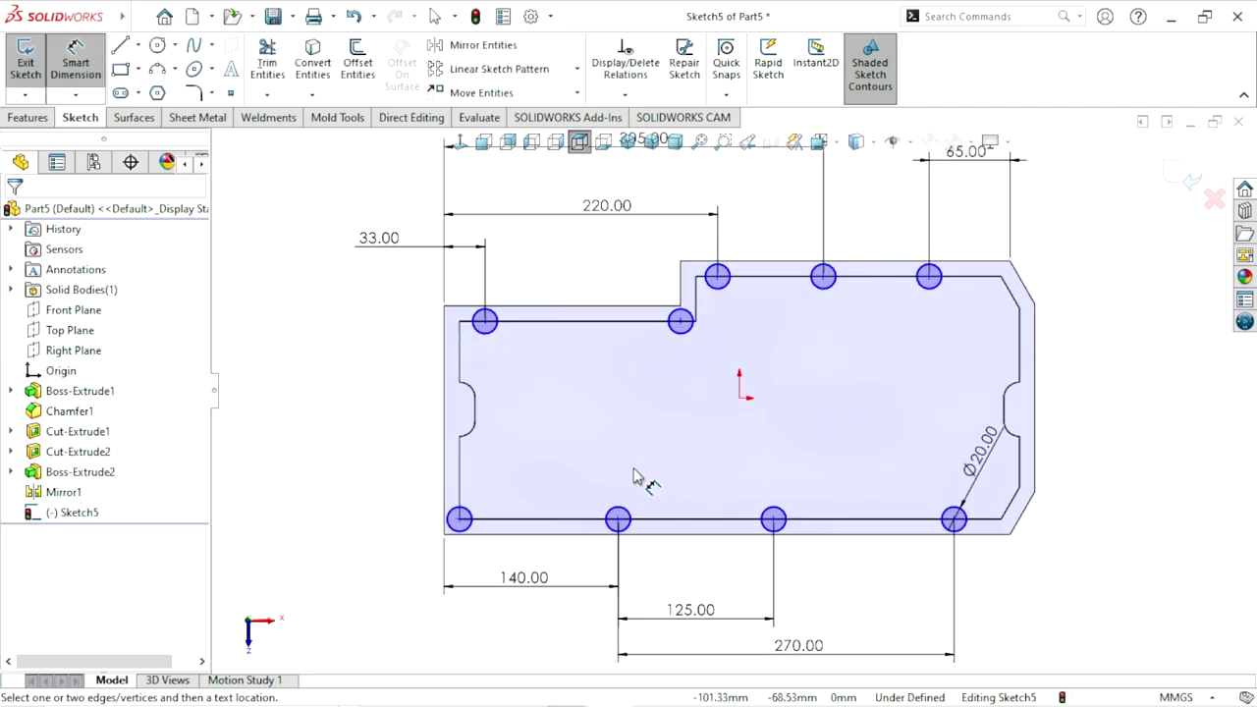
scroll(707, 473, up, 1)
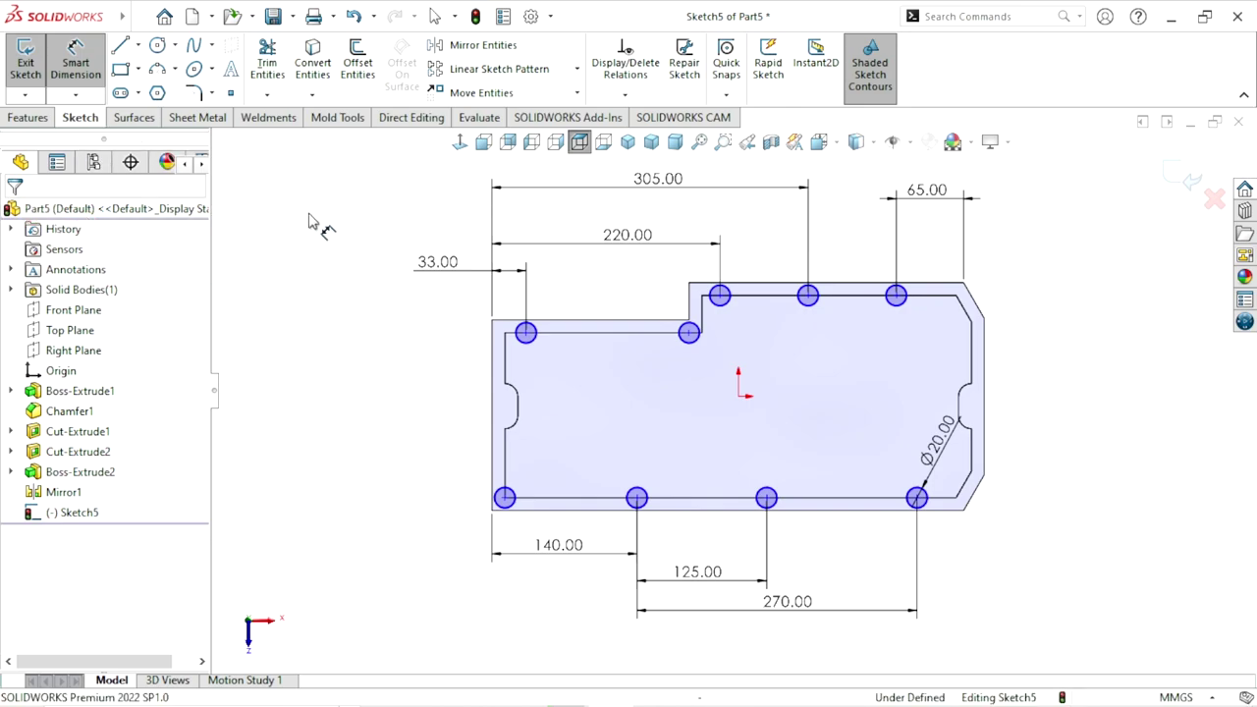
- Add a Tangent relation between the step-corner circle and the vertical step edge, then fit the view
key(Escape)
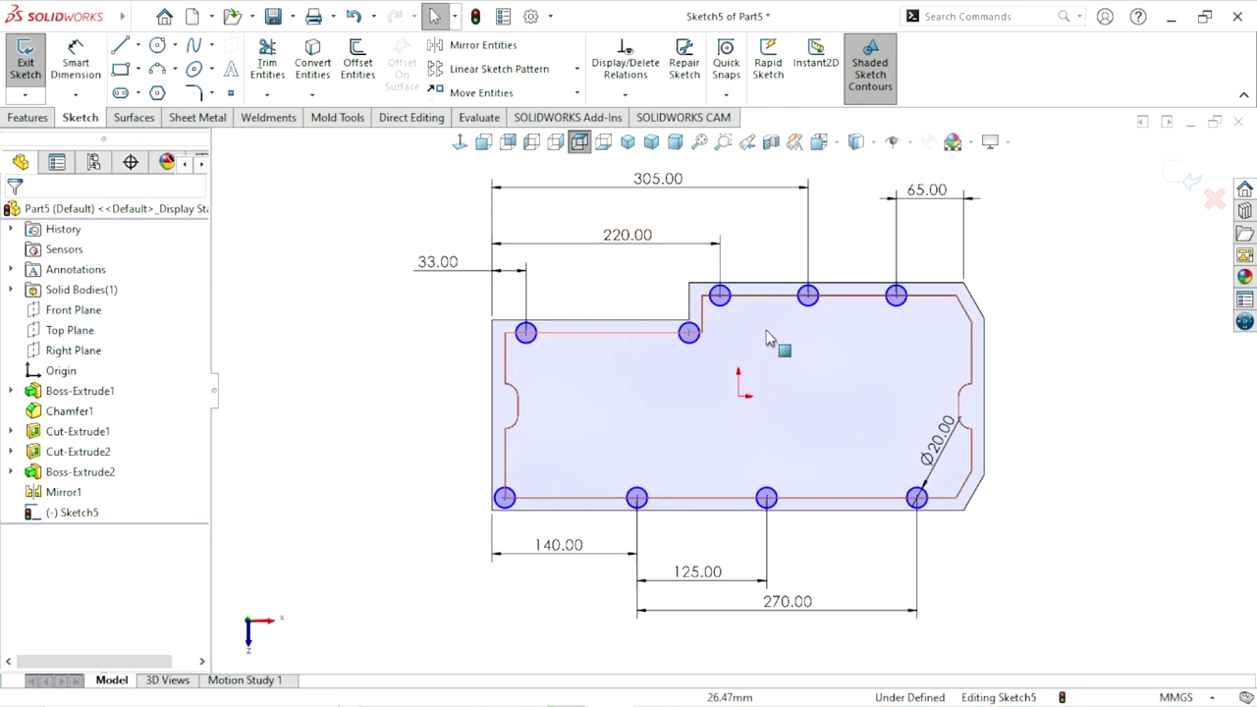
scroll(692, 334, down, 3)
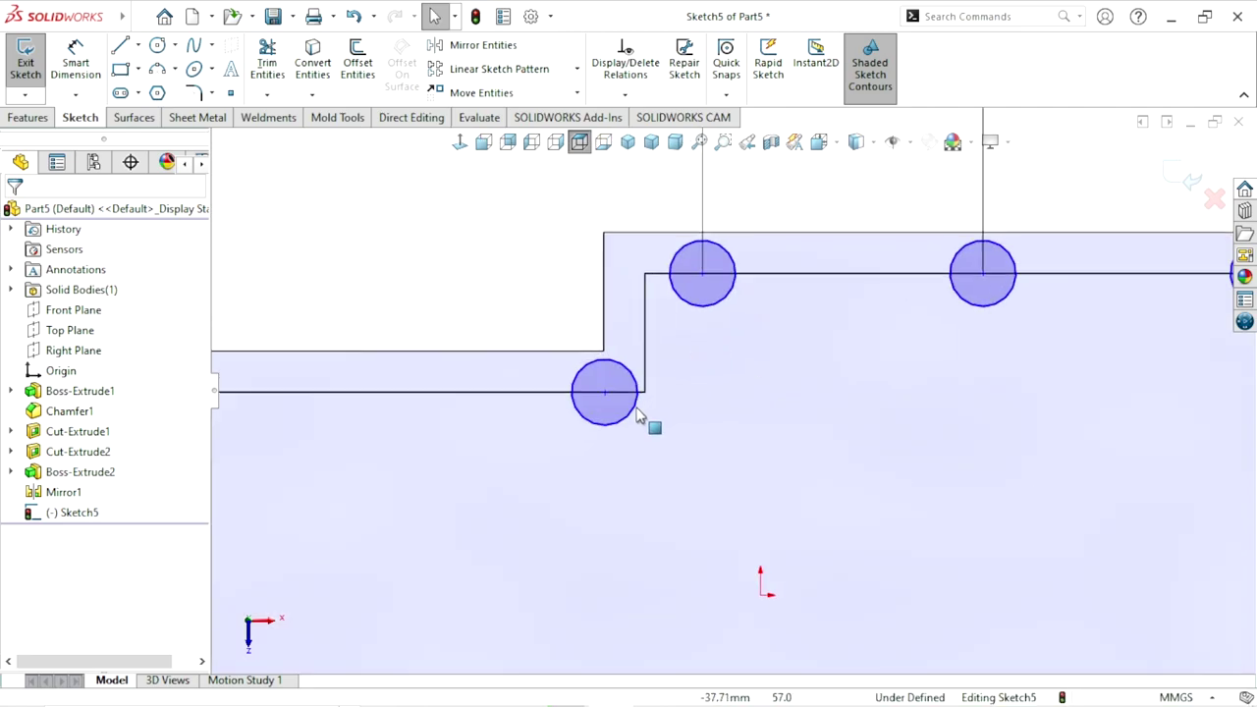
scroll(678, 393, down, 1)
click(633, 428)
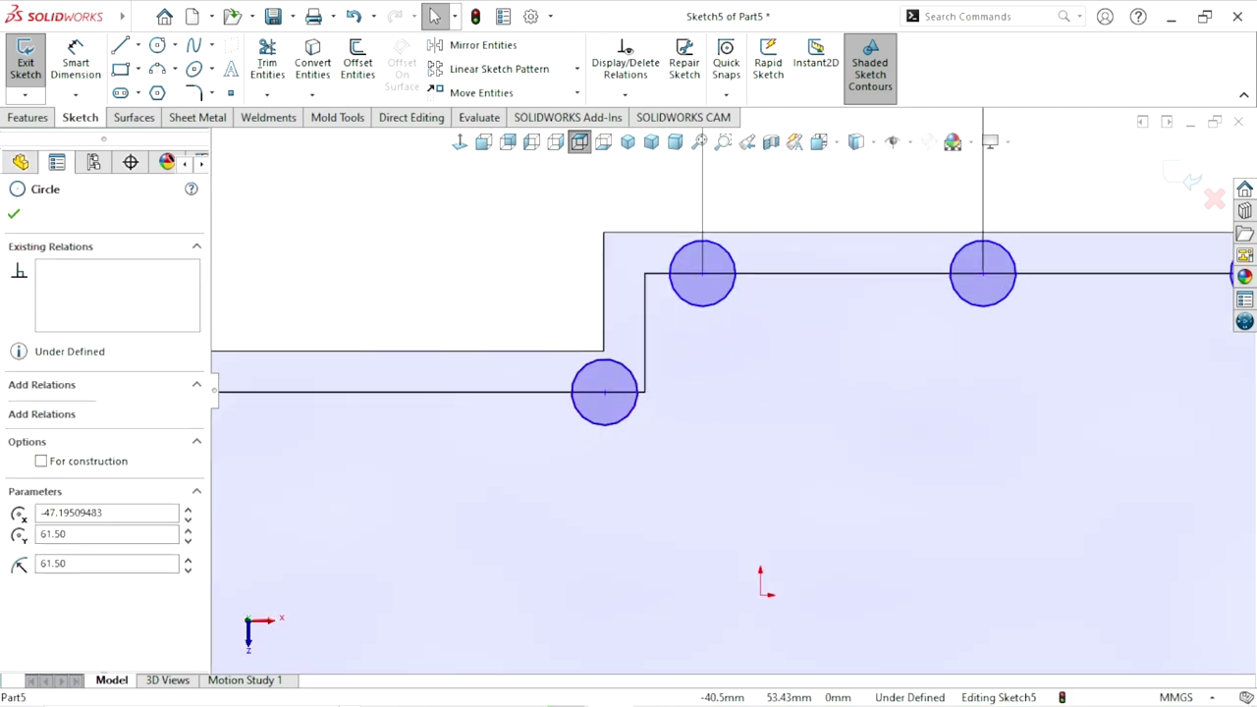
ctrl+click(649, 366)
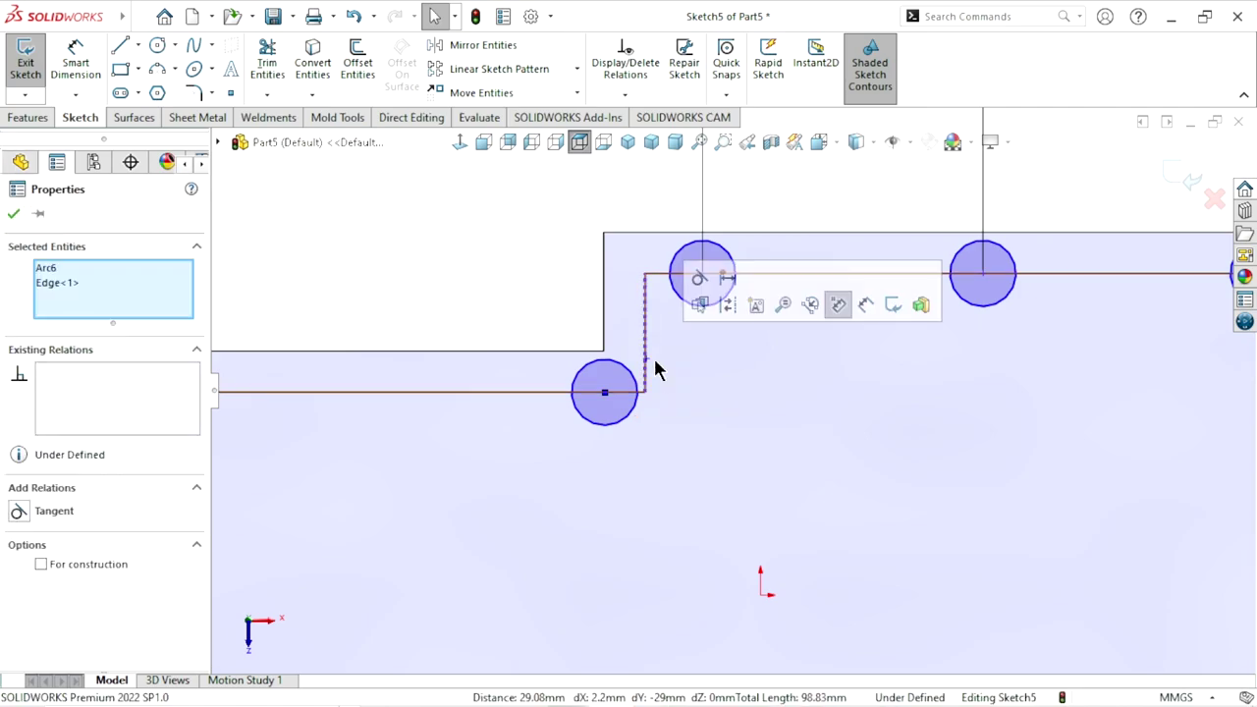
click(18, 512)
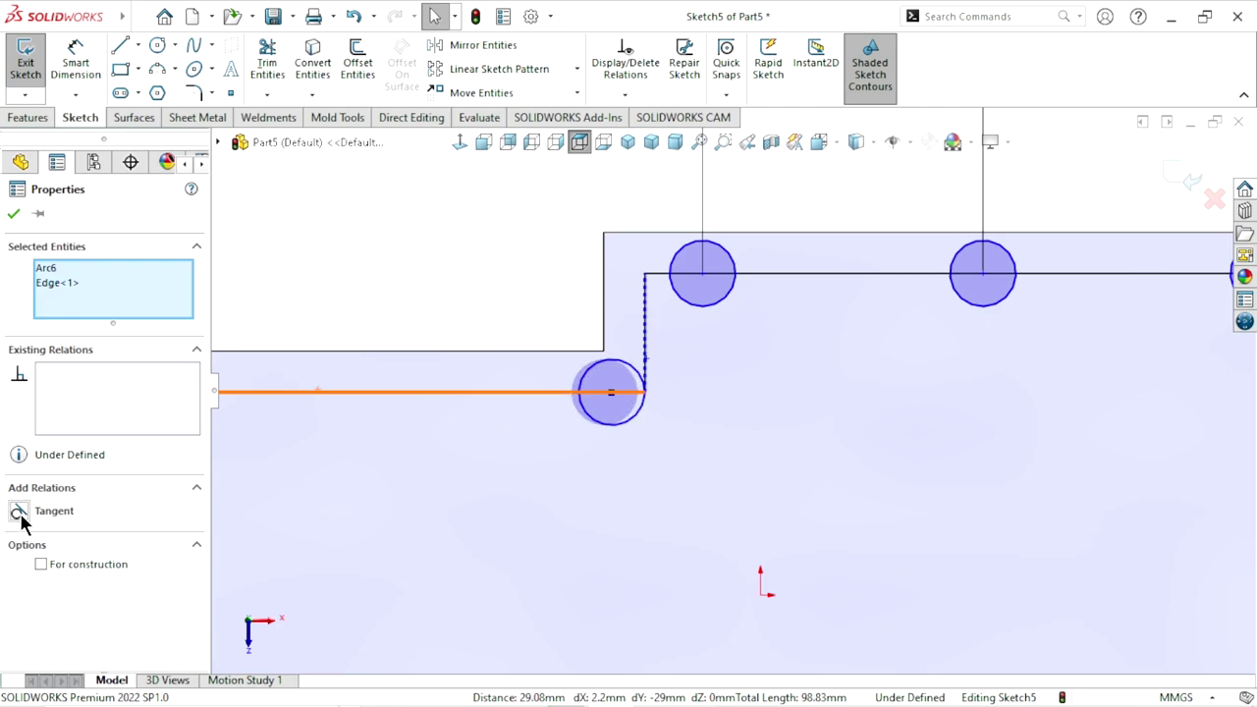
click(13, 213)
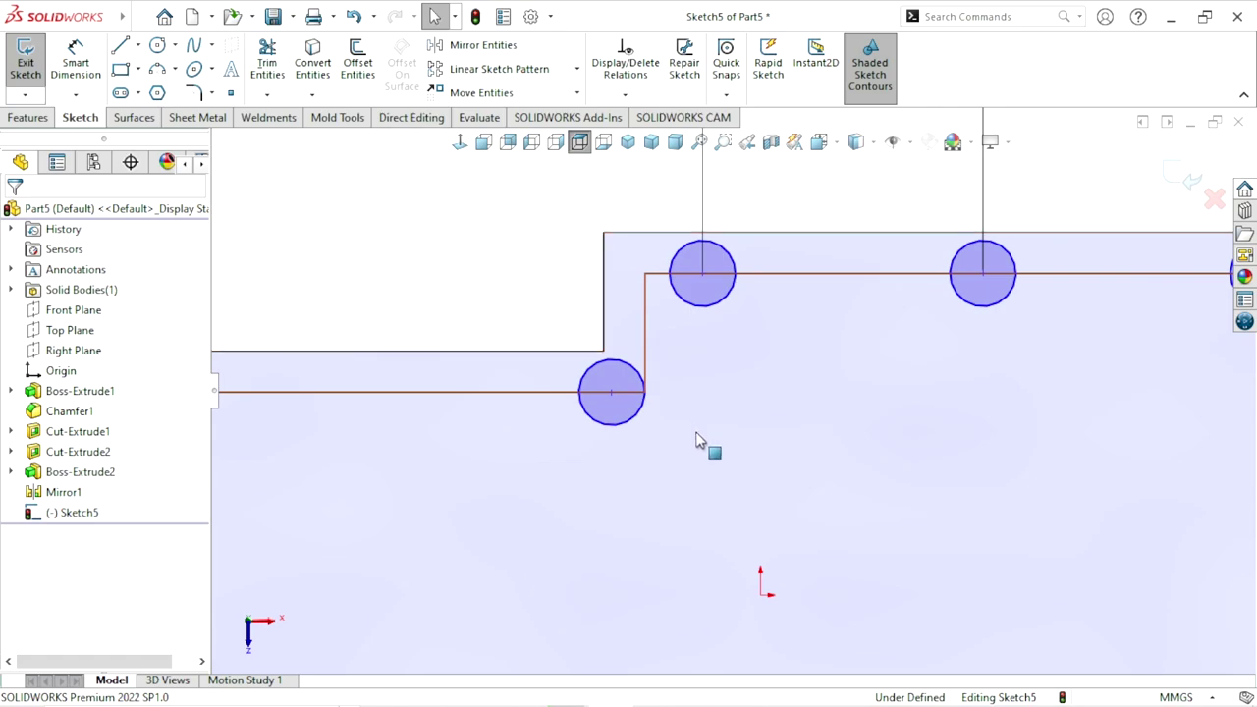
key(f)
scroll(721, 560, down, 1)
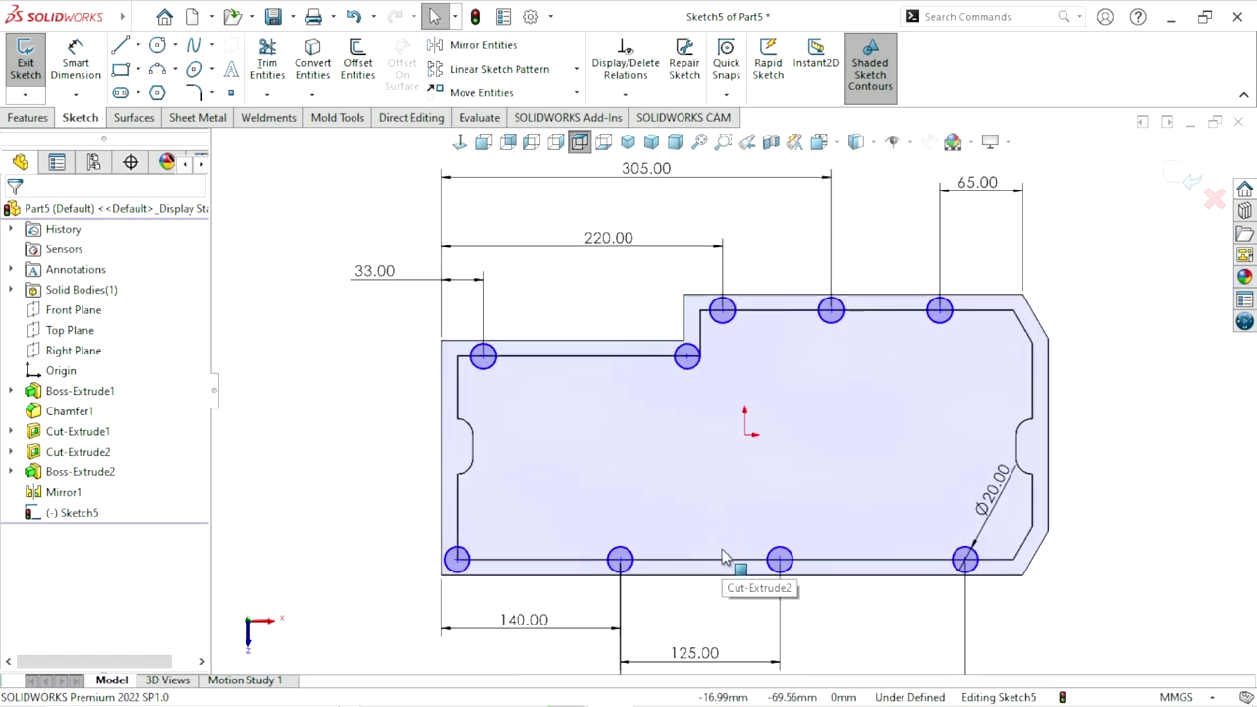
scroll(729, 520, down, 1)
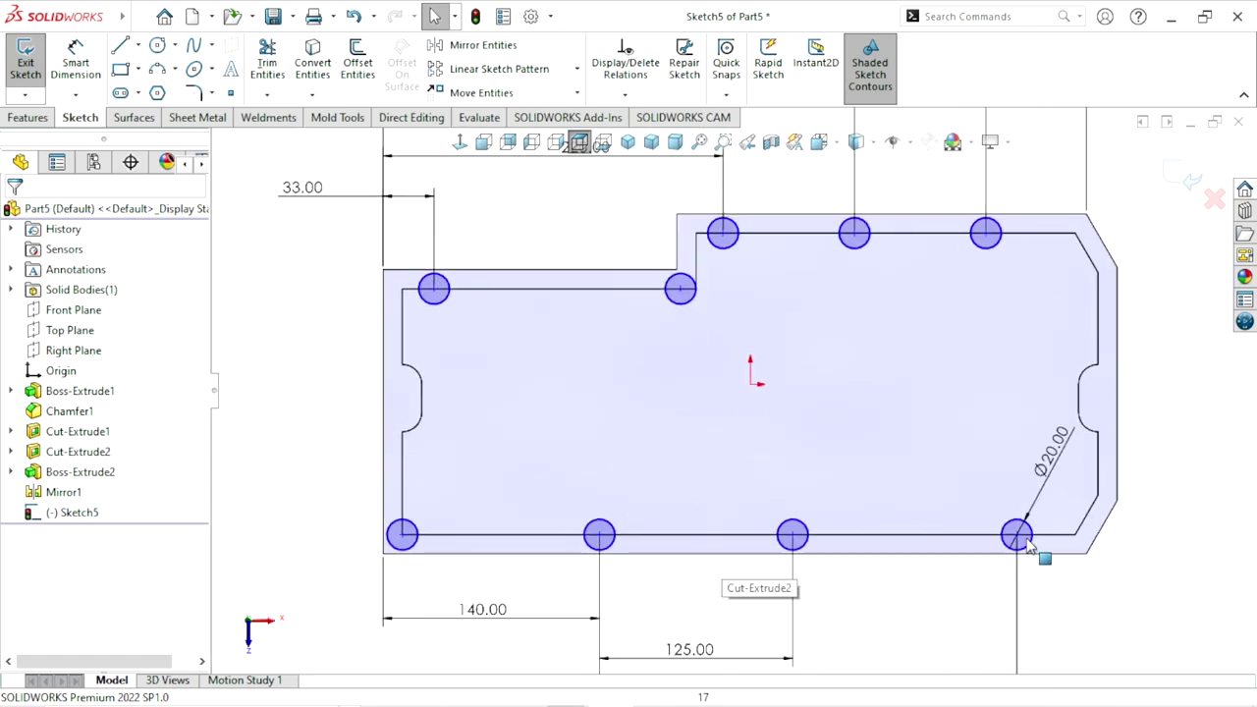
scroll(943, 540, up, 1)
scroll(762, 535, up, 1)
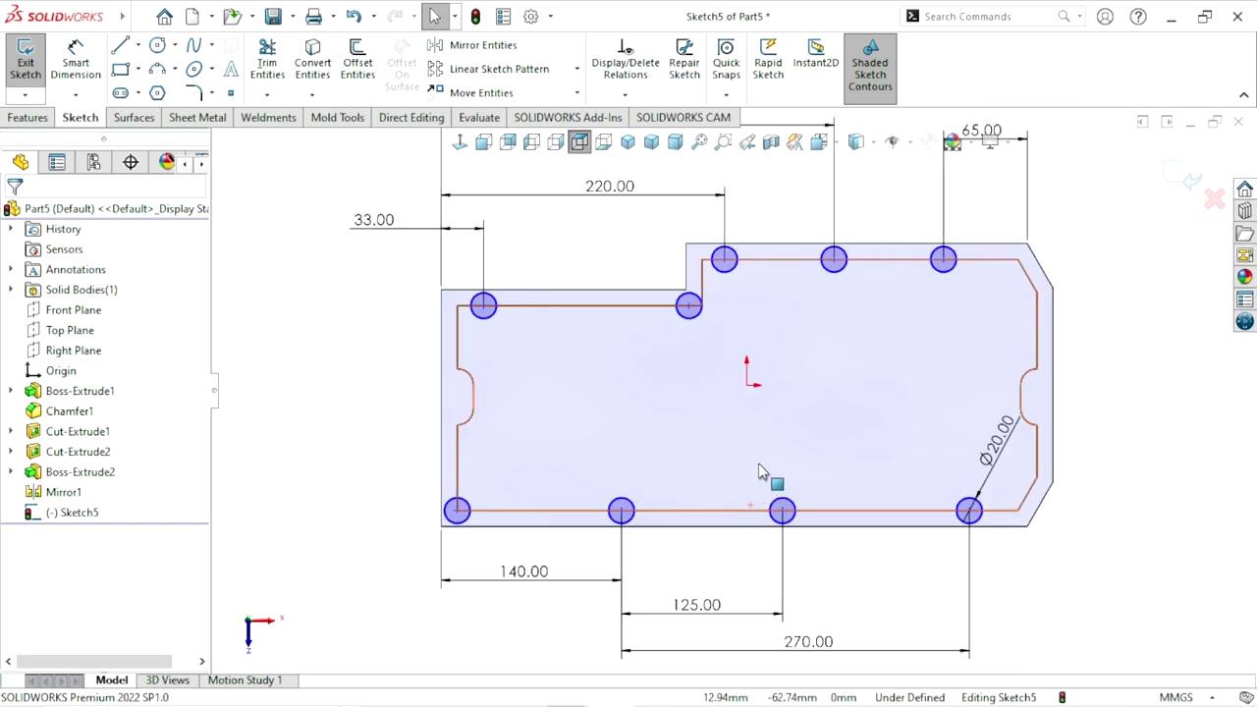
click(624, 95)
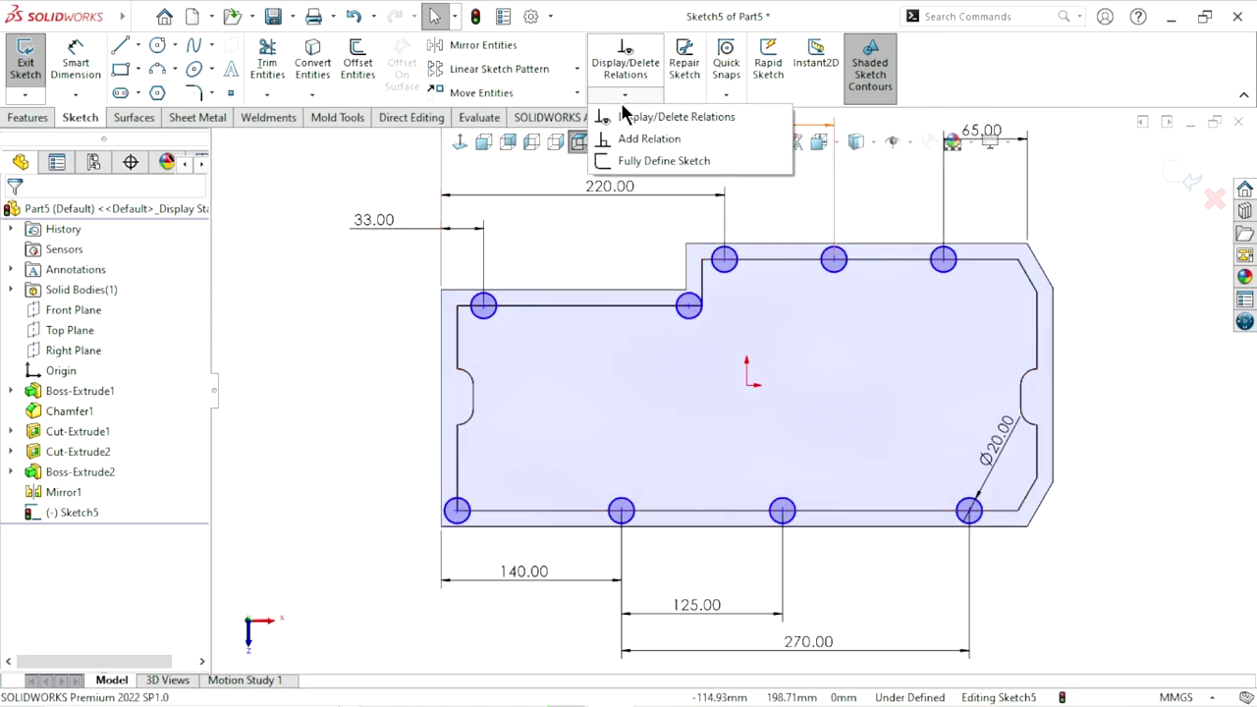
click(614, 159)
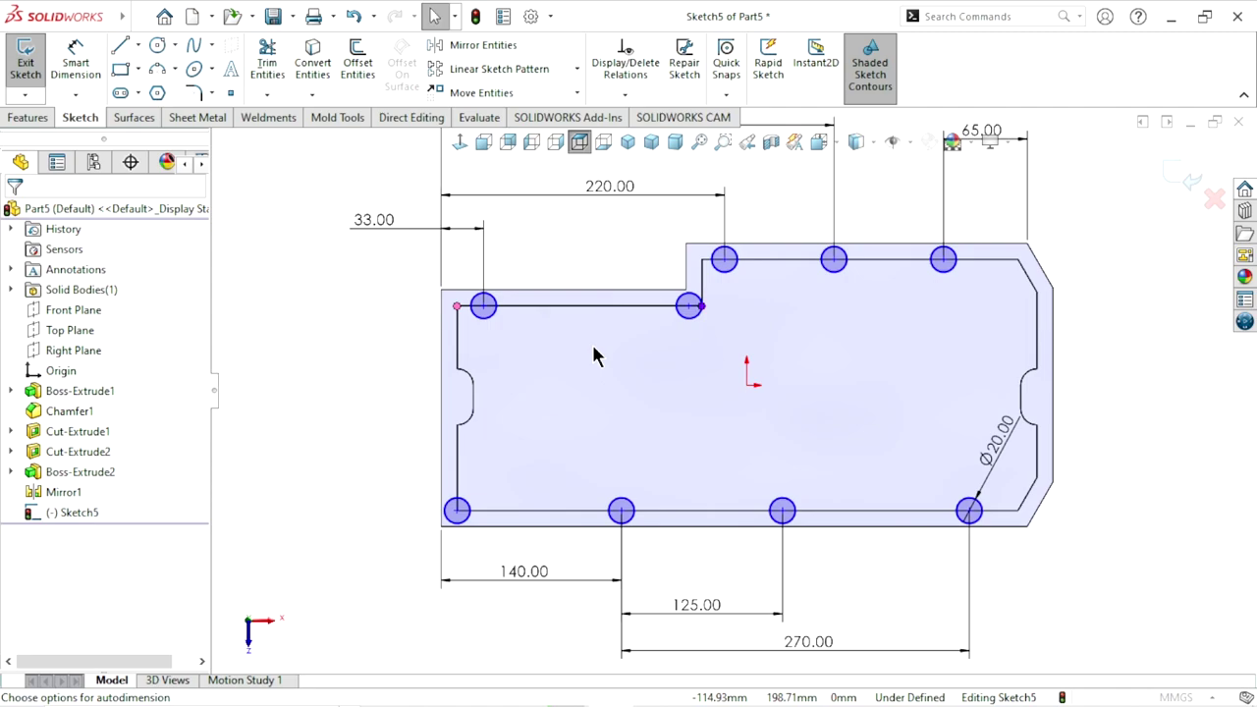
click(118, 312)
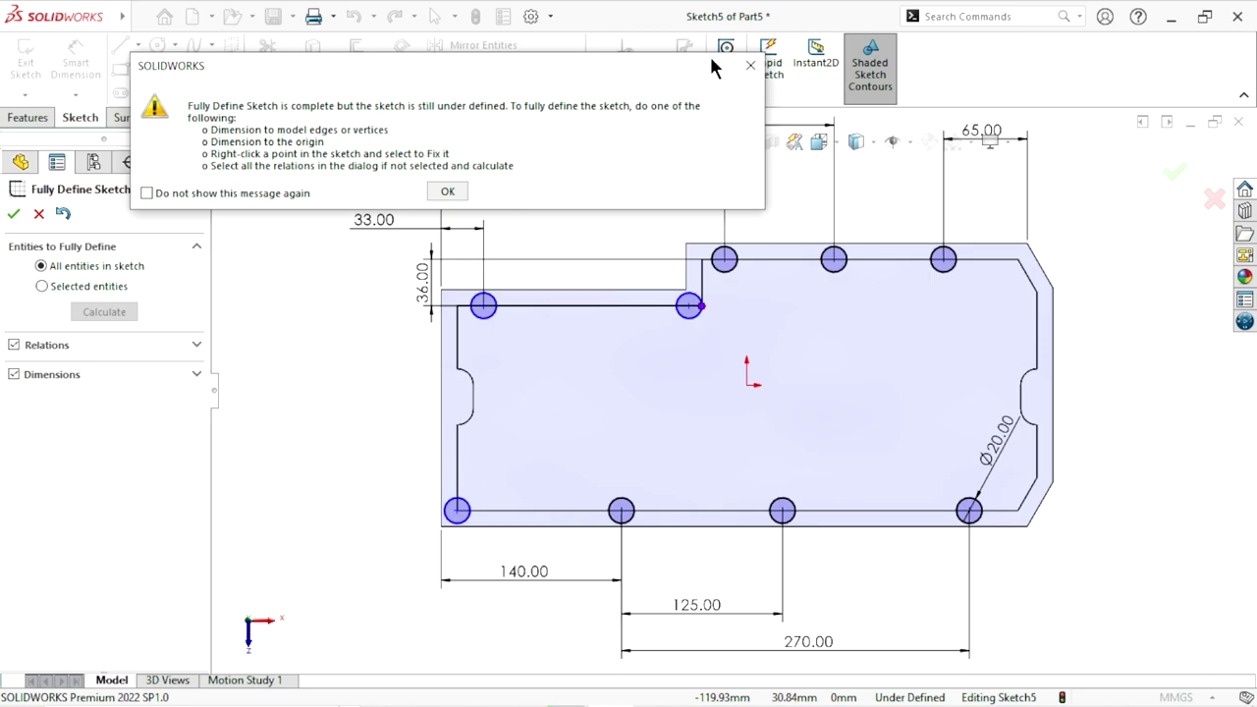
click(748, 67)
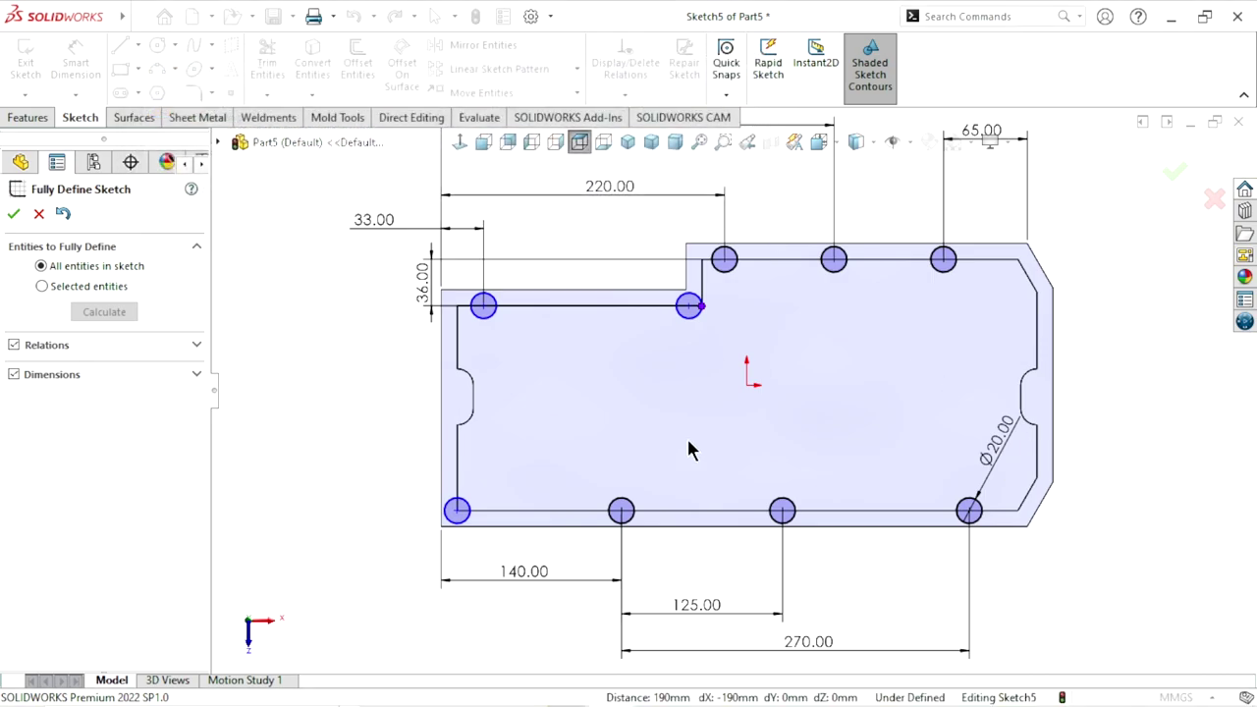
scroll(481, 510, down, 2)
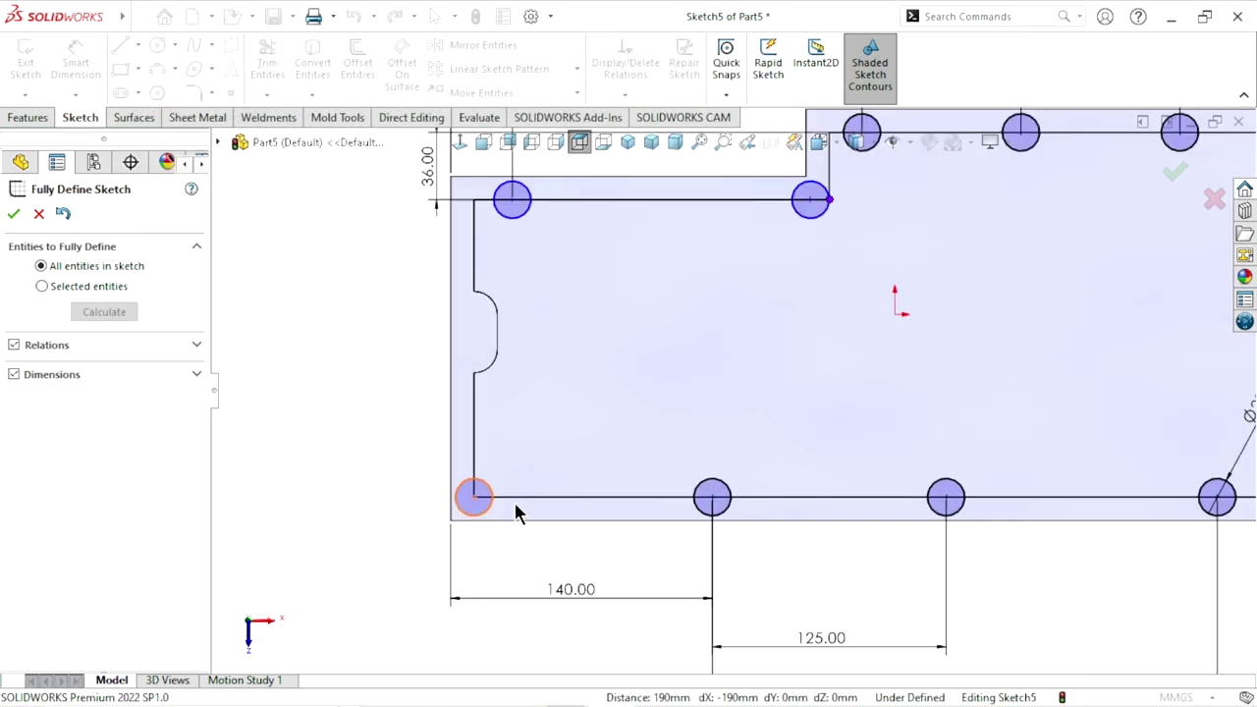
click(476, 501)
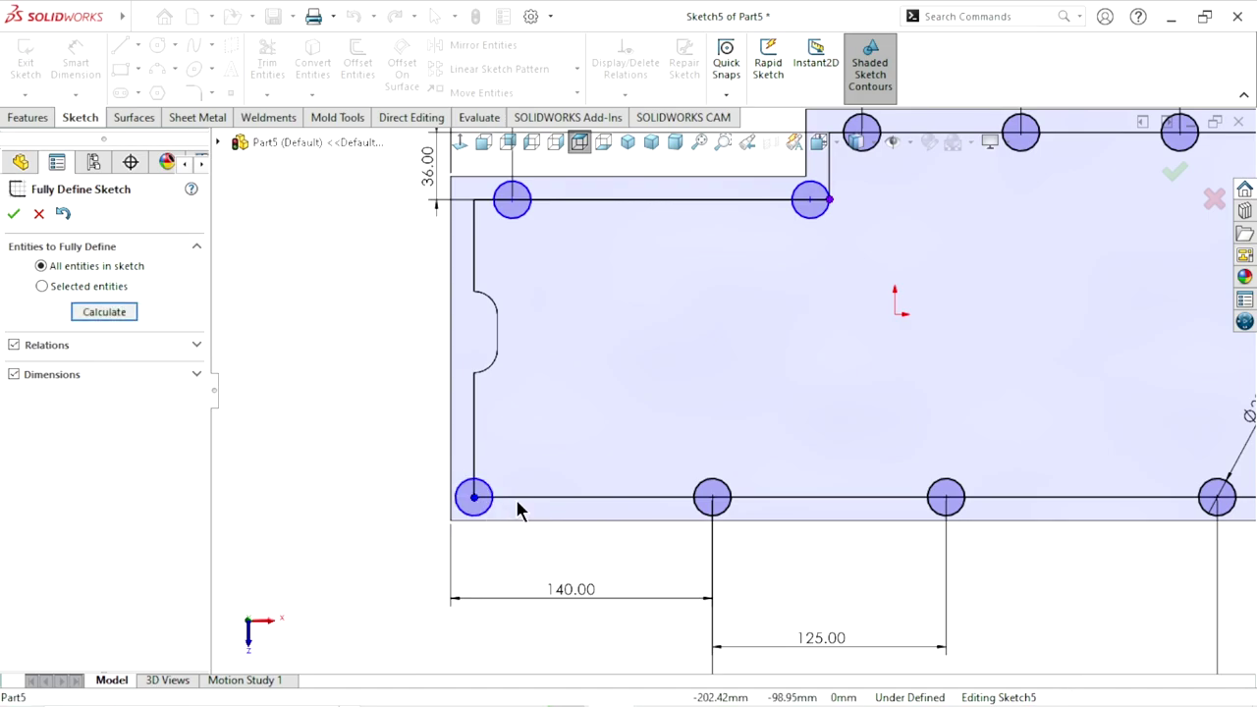
scroll(491, 511, down, 5)
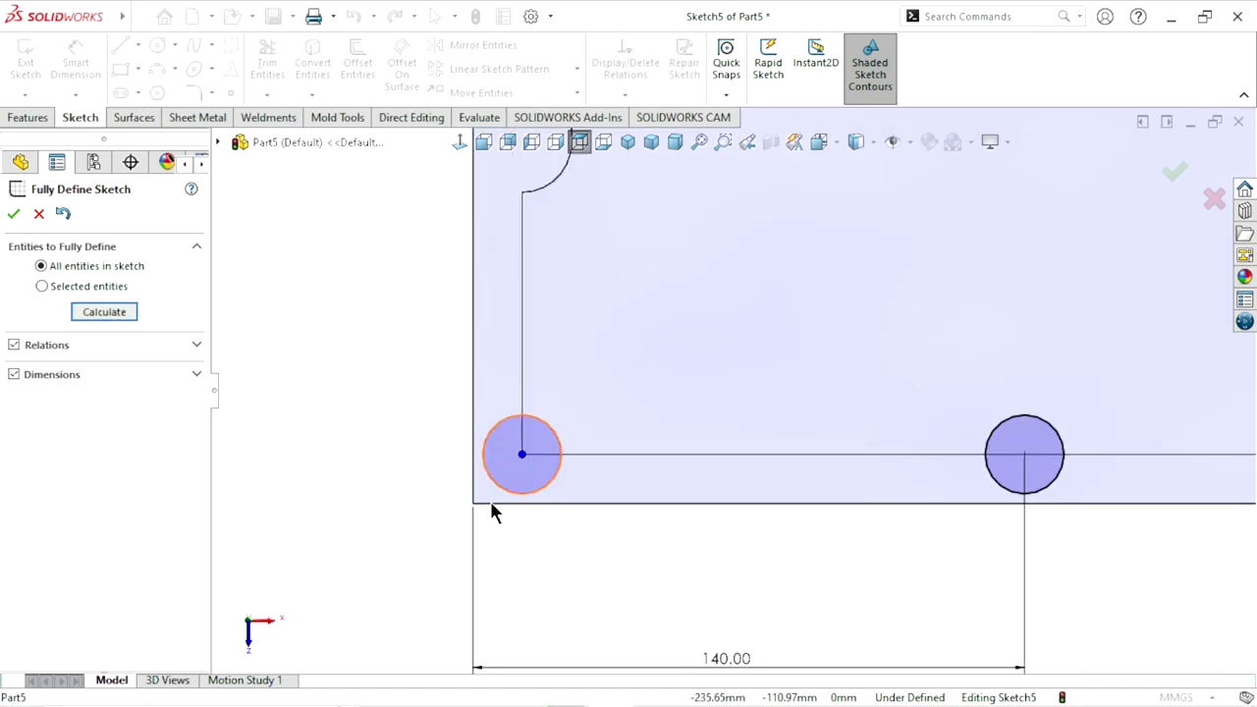
click(41, 266)
click(39, 215)
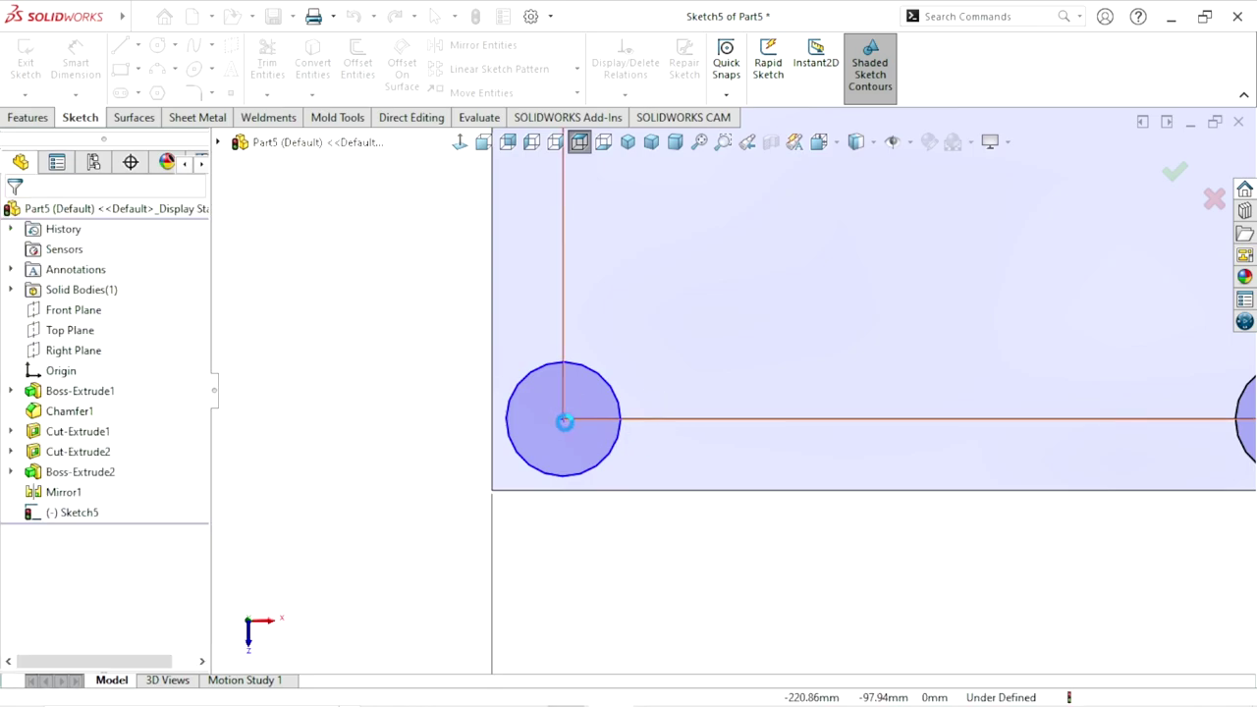
click(601, 385)
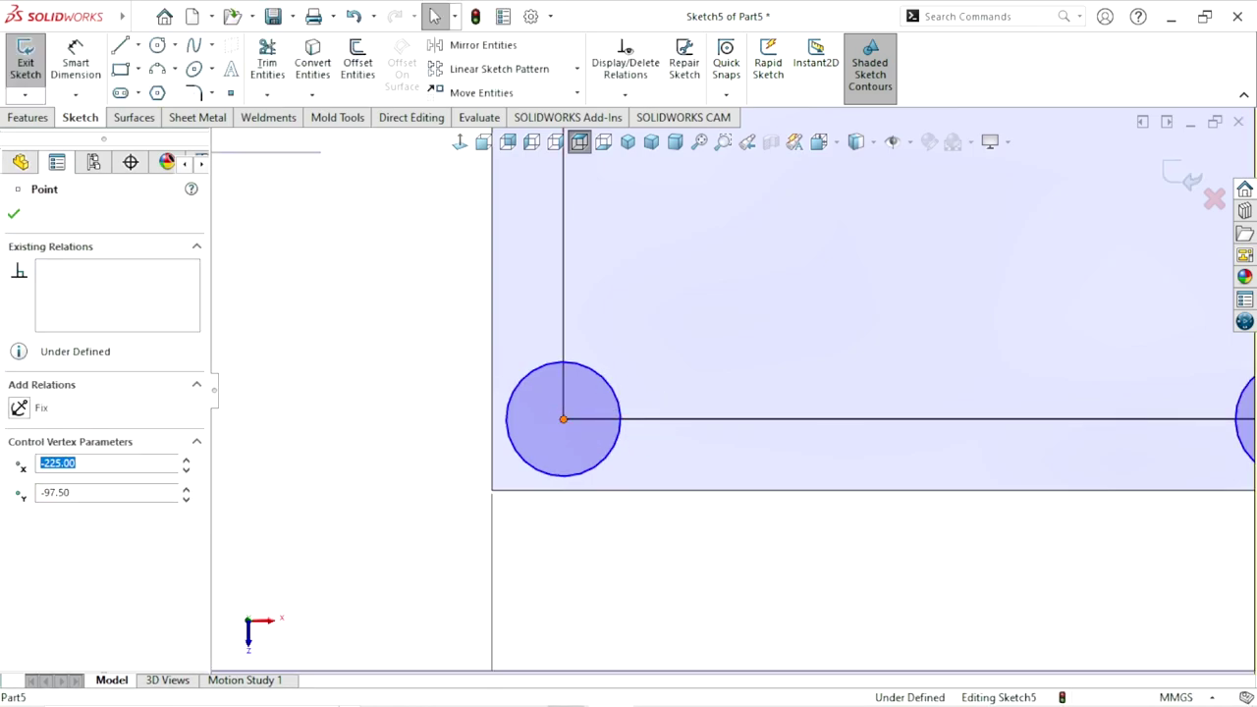
ctrl+click(599, 386)
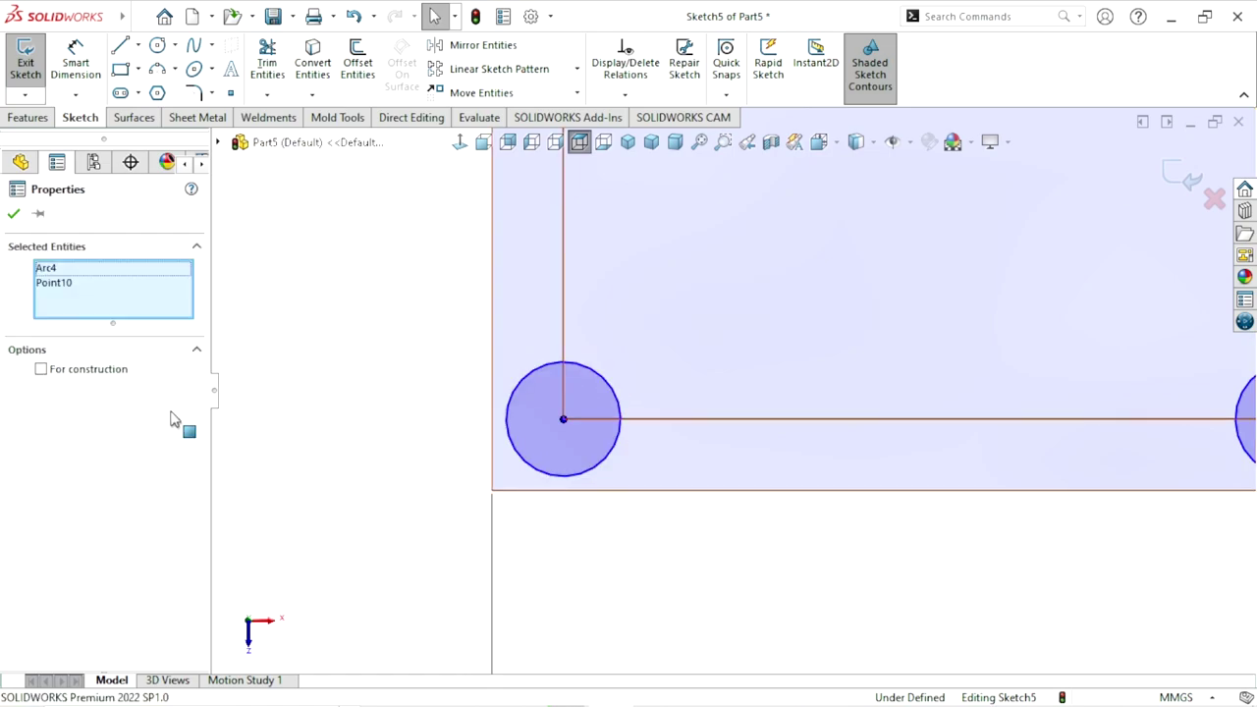
click(305, 372)
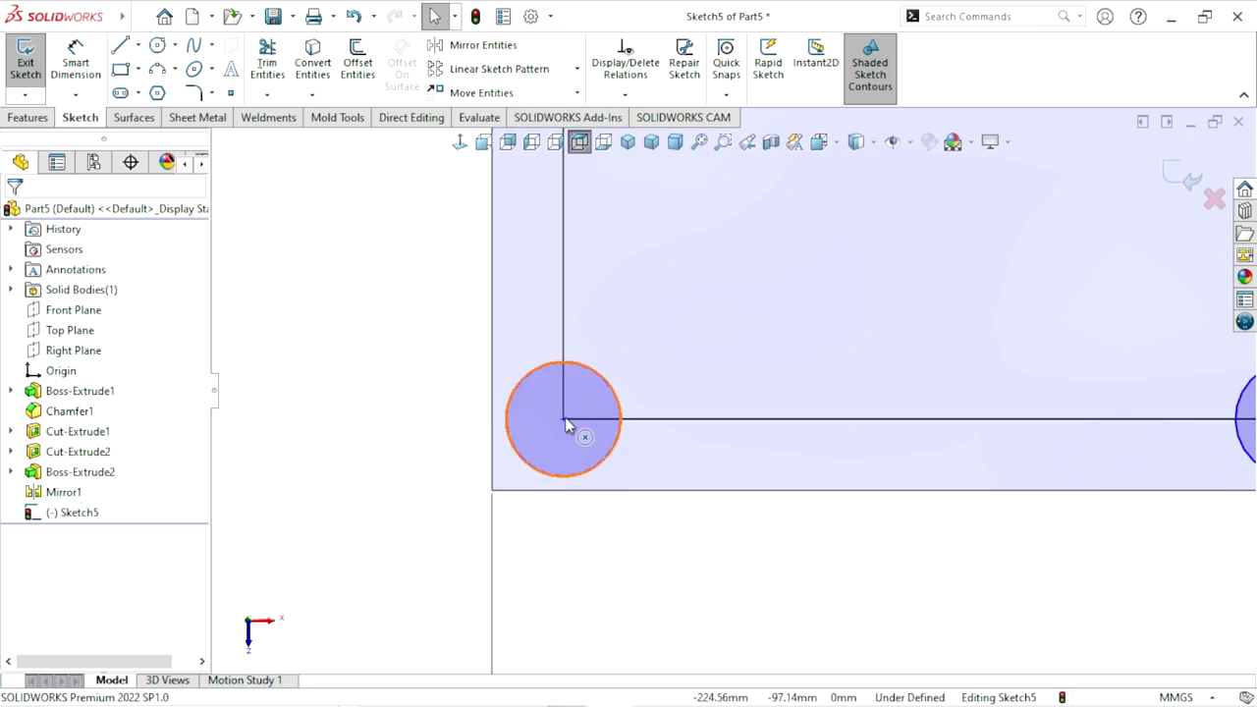
scroll(707, 472, up, 2)
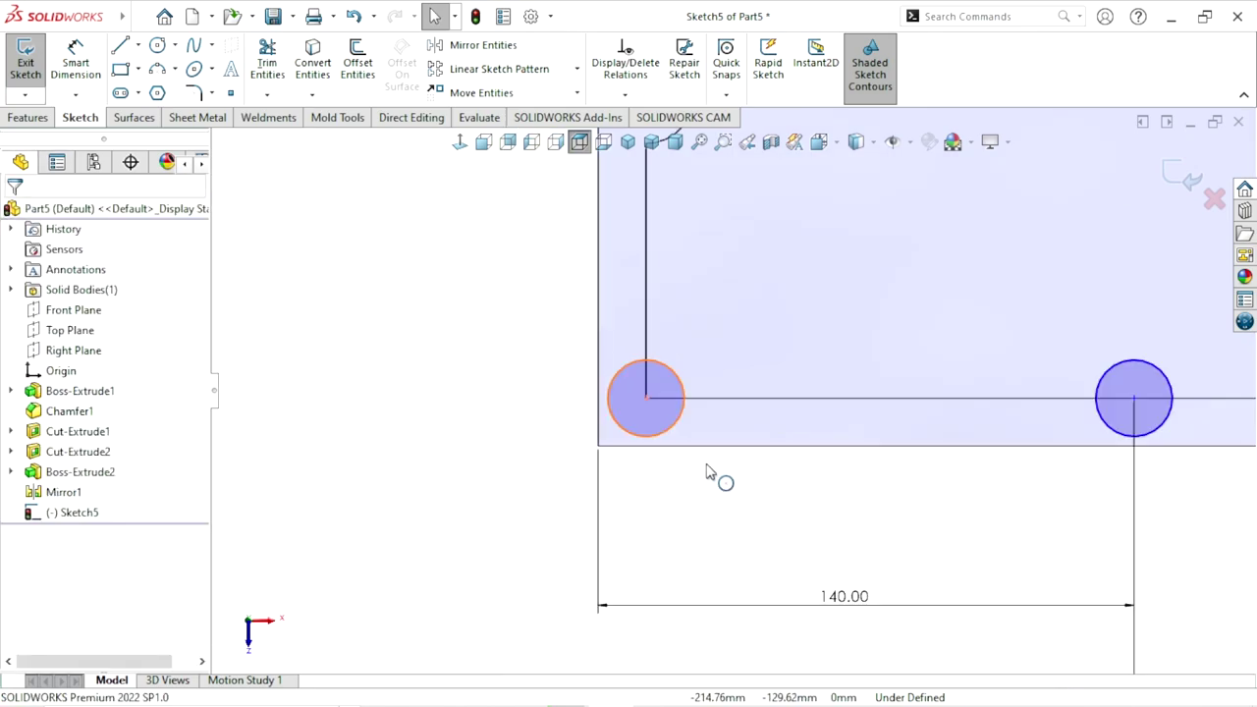
scroll(736, 466, up, 3)
scroll(844, 432, up, 1)
scroll(1040, 245, down, 1)
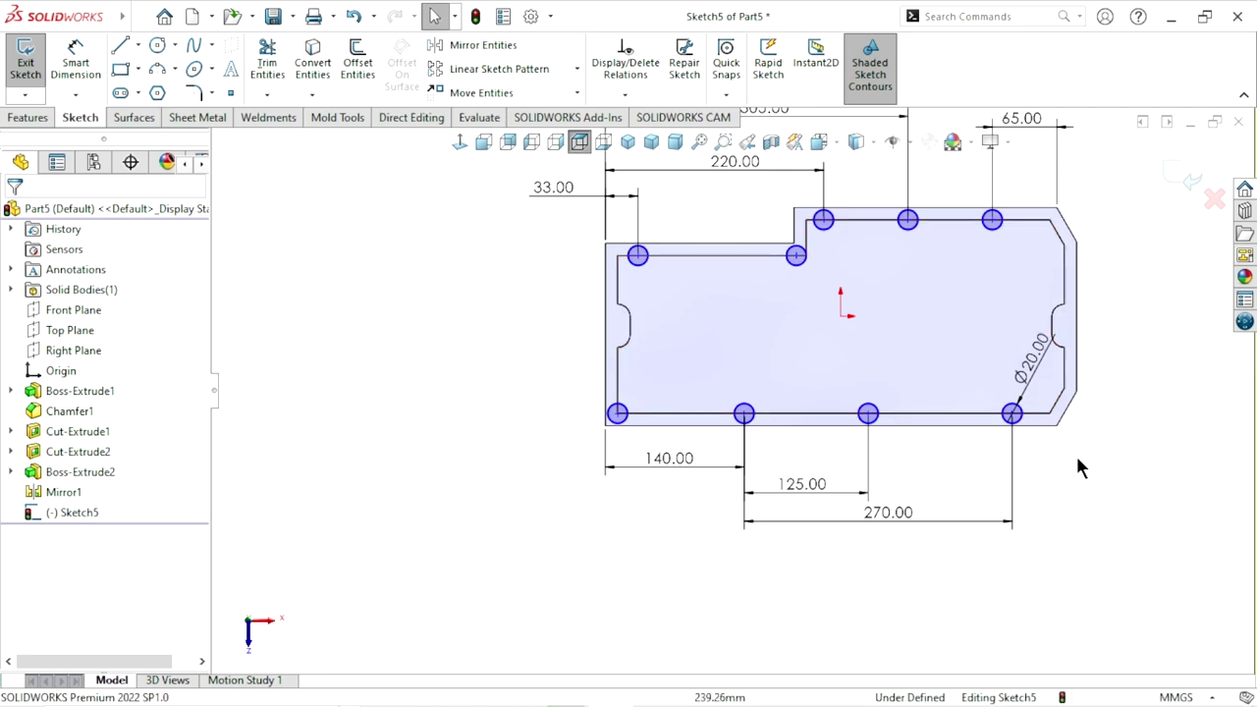
scroll(1041, 371, up, 1)
scroll(991, 309, up, 1)
scroll(980, 287, down, 1)
scroll(970, 295, down, 1)
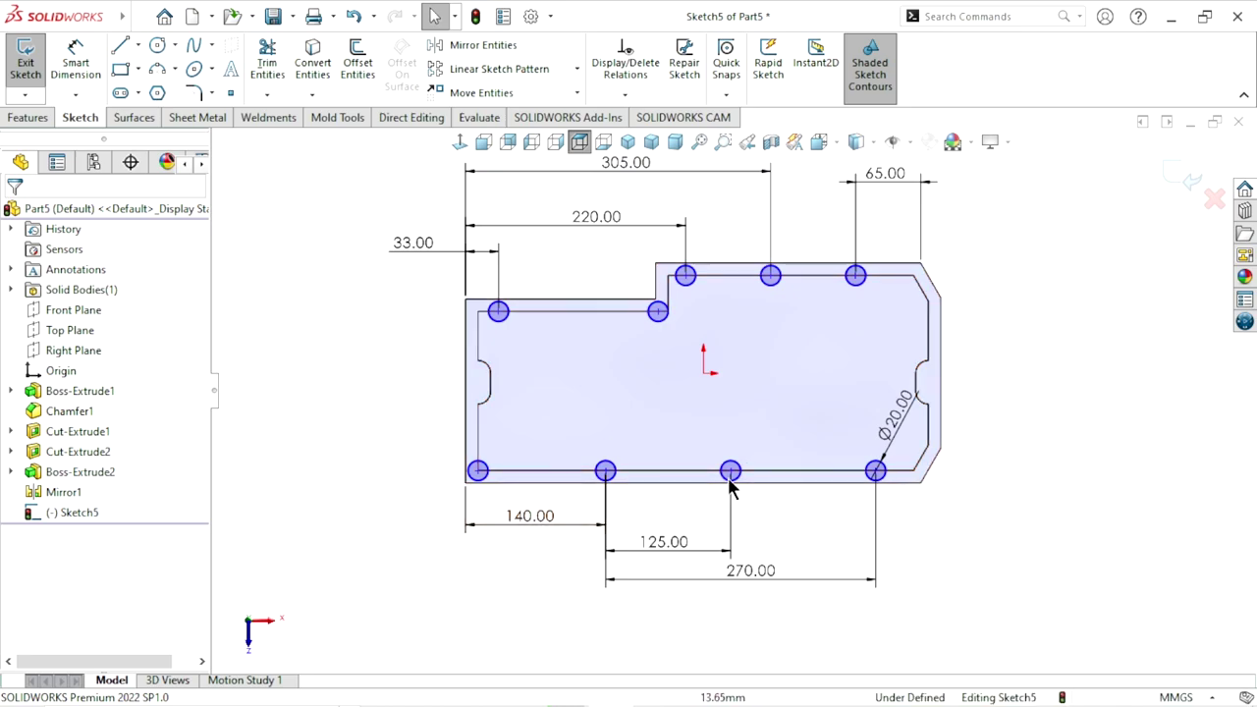
scroll(731, 491, up, 1)
scroll(769, 327, down, 1)
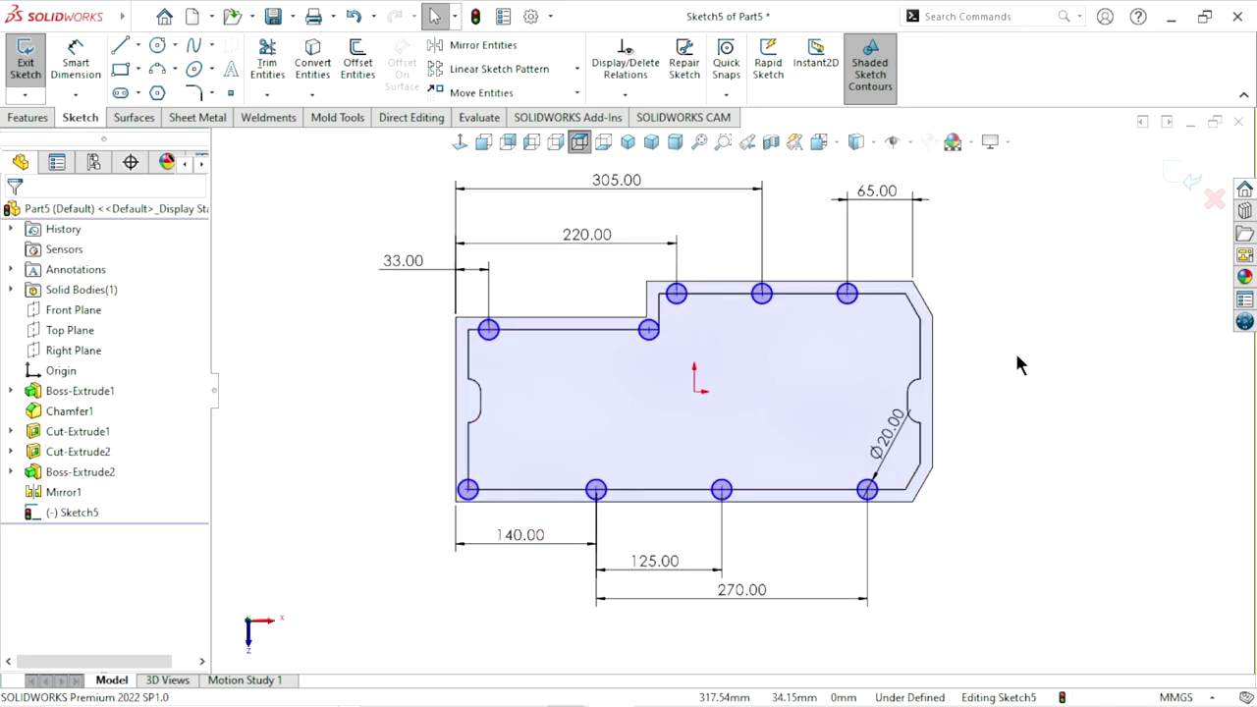
- Convert the top inner line, vertical step edge and upper-left horizontal edge into sketch lines
click(732, 295)
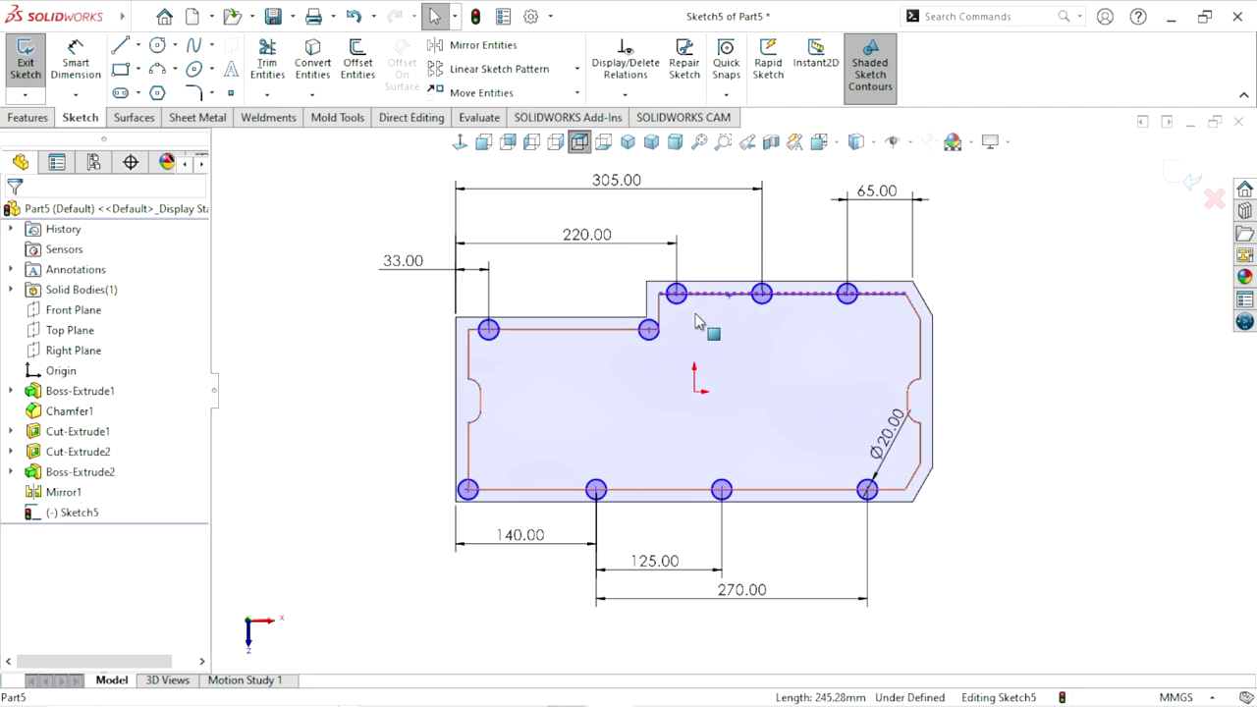
scroll(687, 325, down, 4)
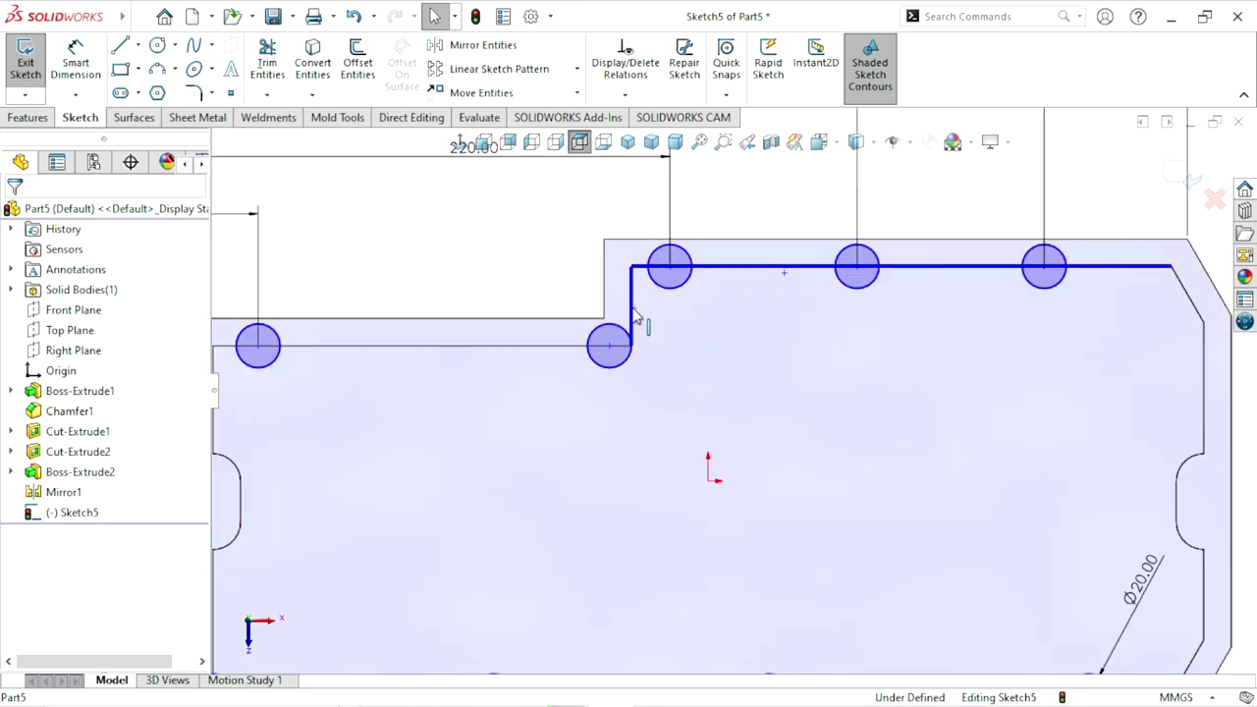
ctrl+click(633, 307)
ctrl+click(554, 347)
scroll(779, 429, up, 2)
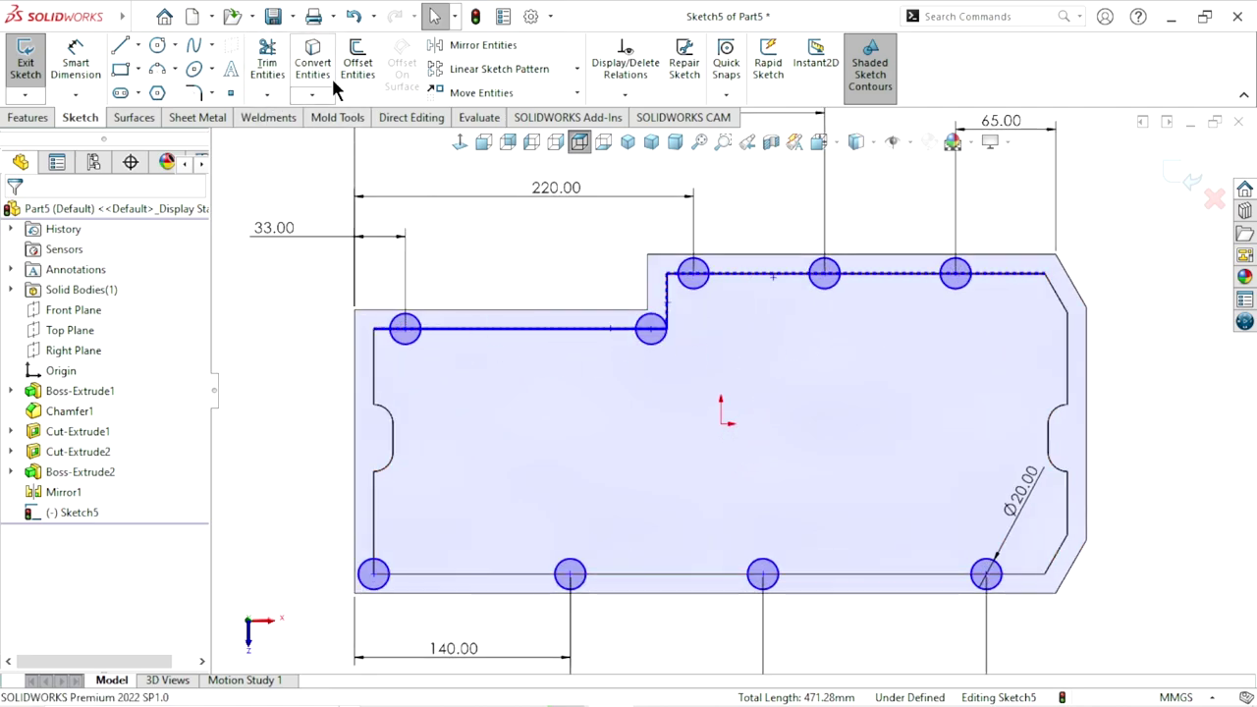
click(320, 75)
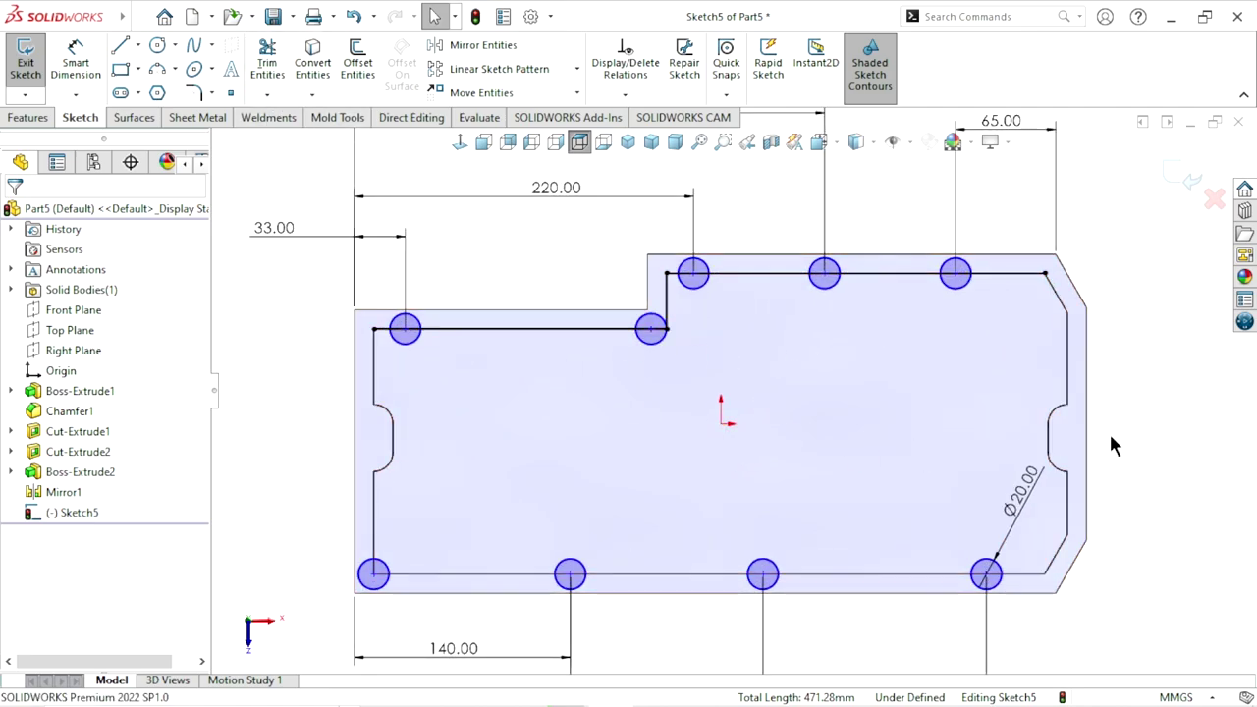
- Convert the bottom and left inner edges into sketch lines
click(923, 573)
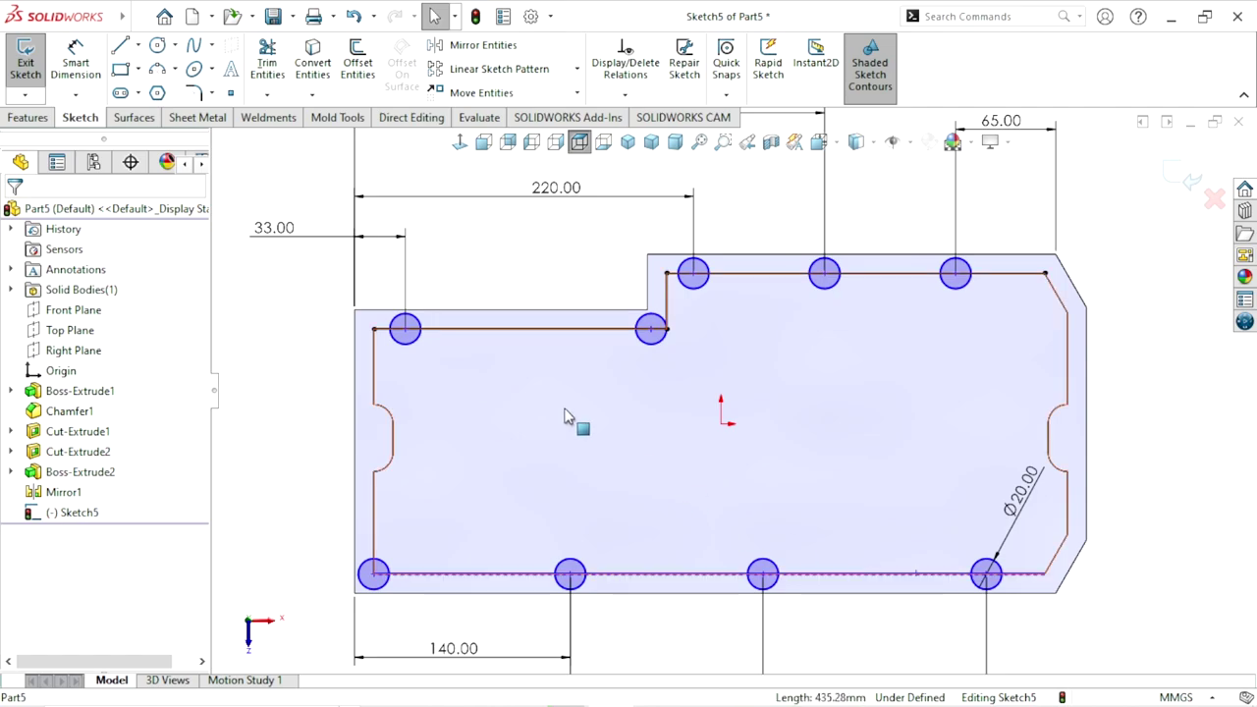
ctrl+click(373, 539)
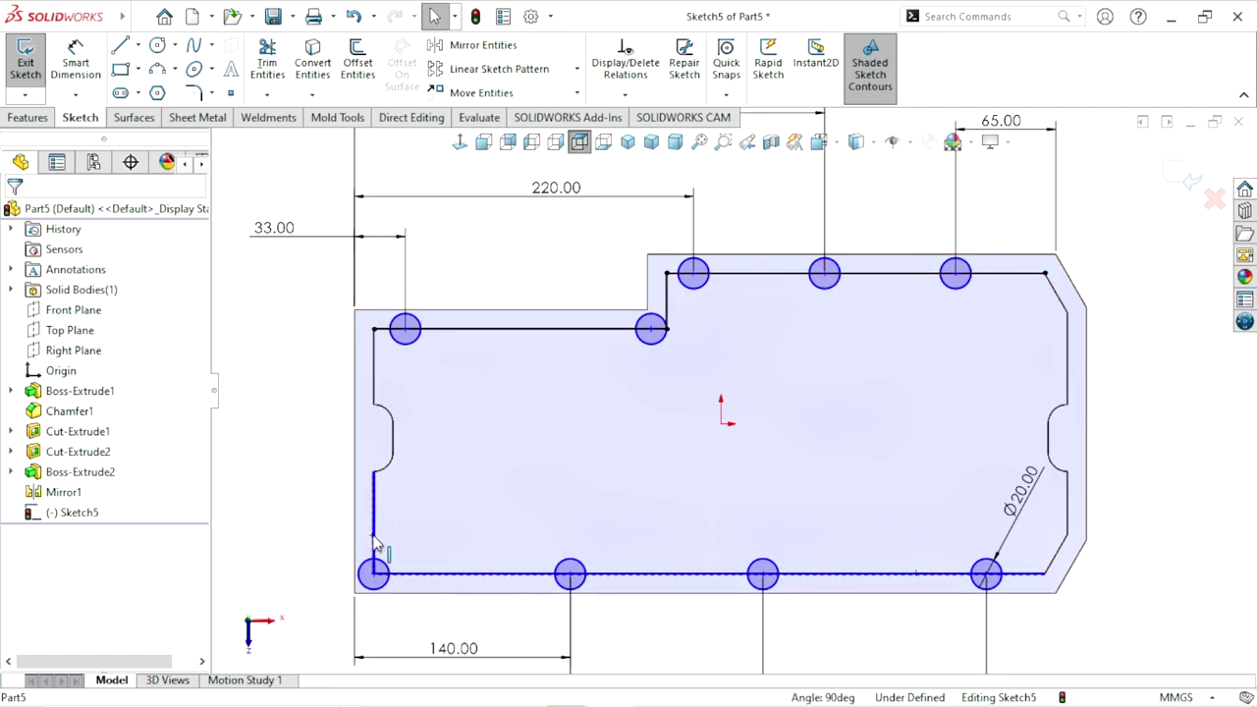
click(312, 76)
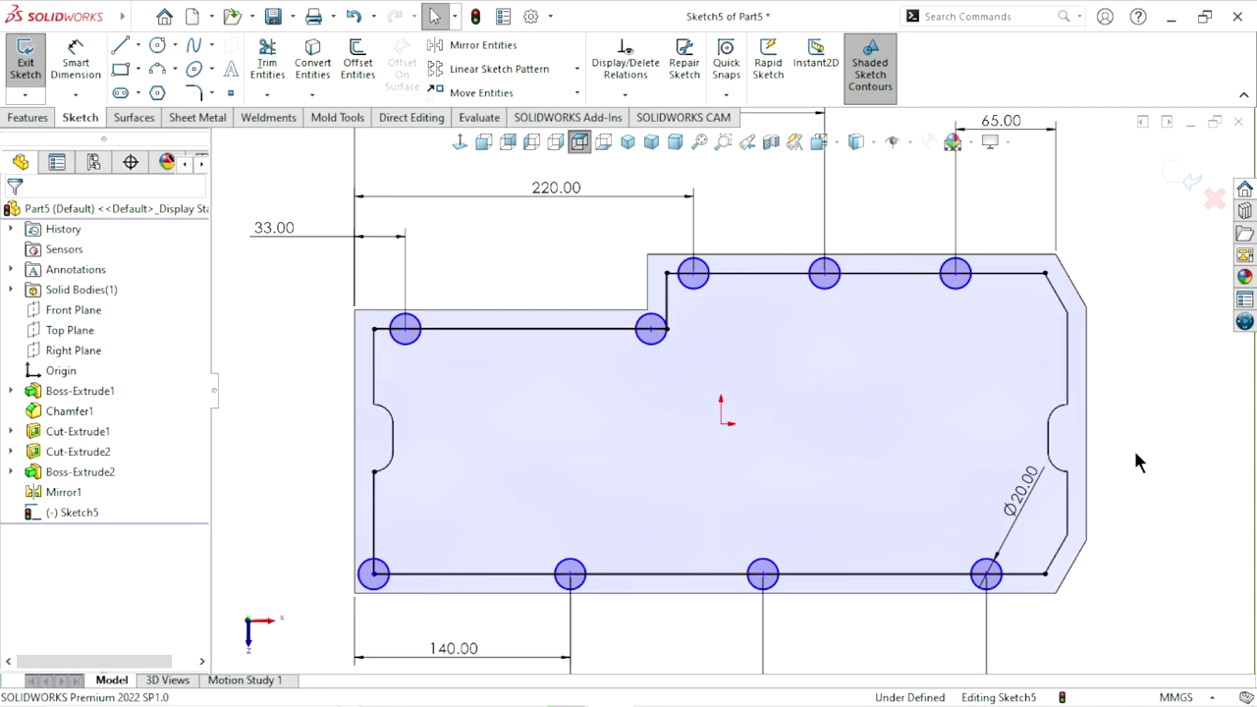
- Power-trim the first circles, leaving a quarter arc at the bottom-left corner
click(282, 60)
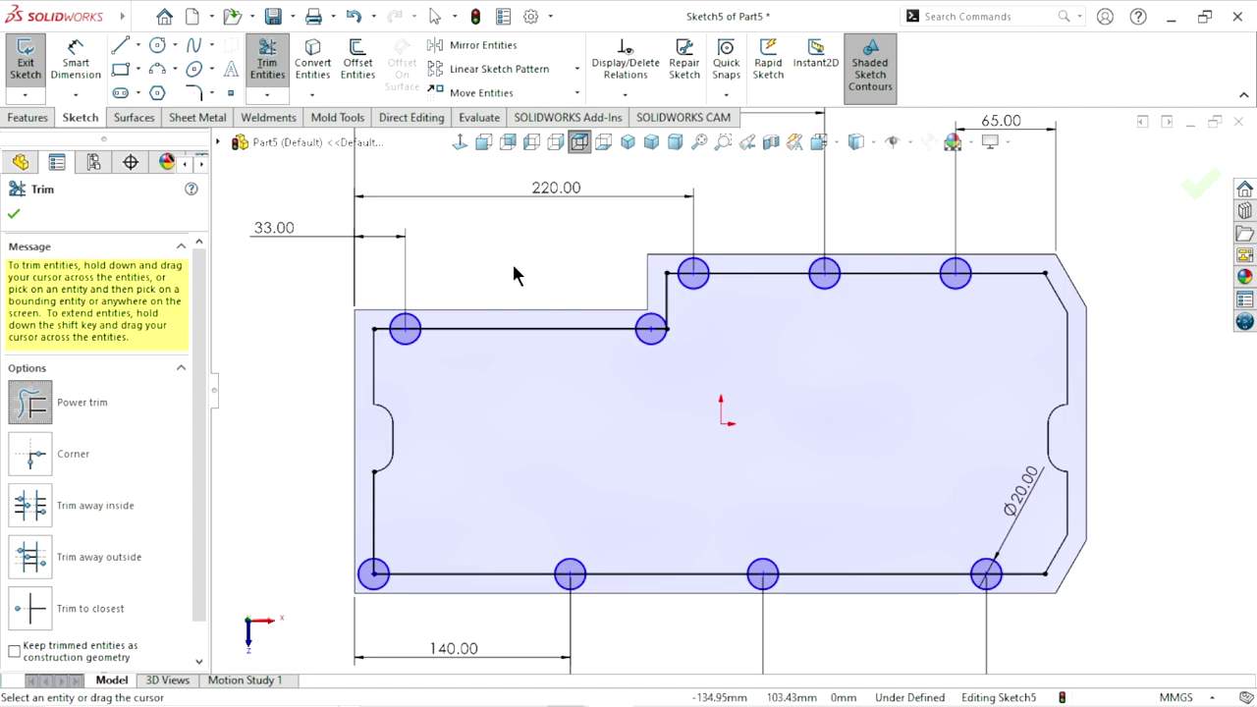
drag(350, 374, 422, 375)
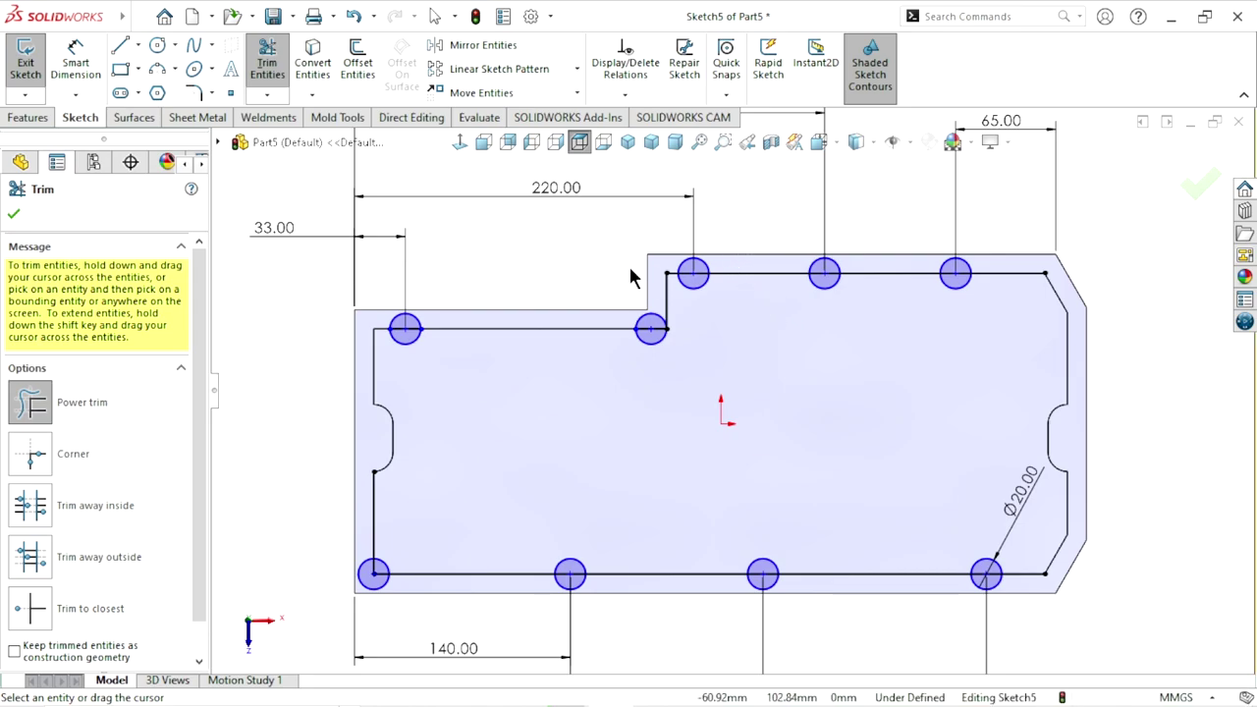
drag(628, 269, 675, 312)
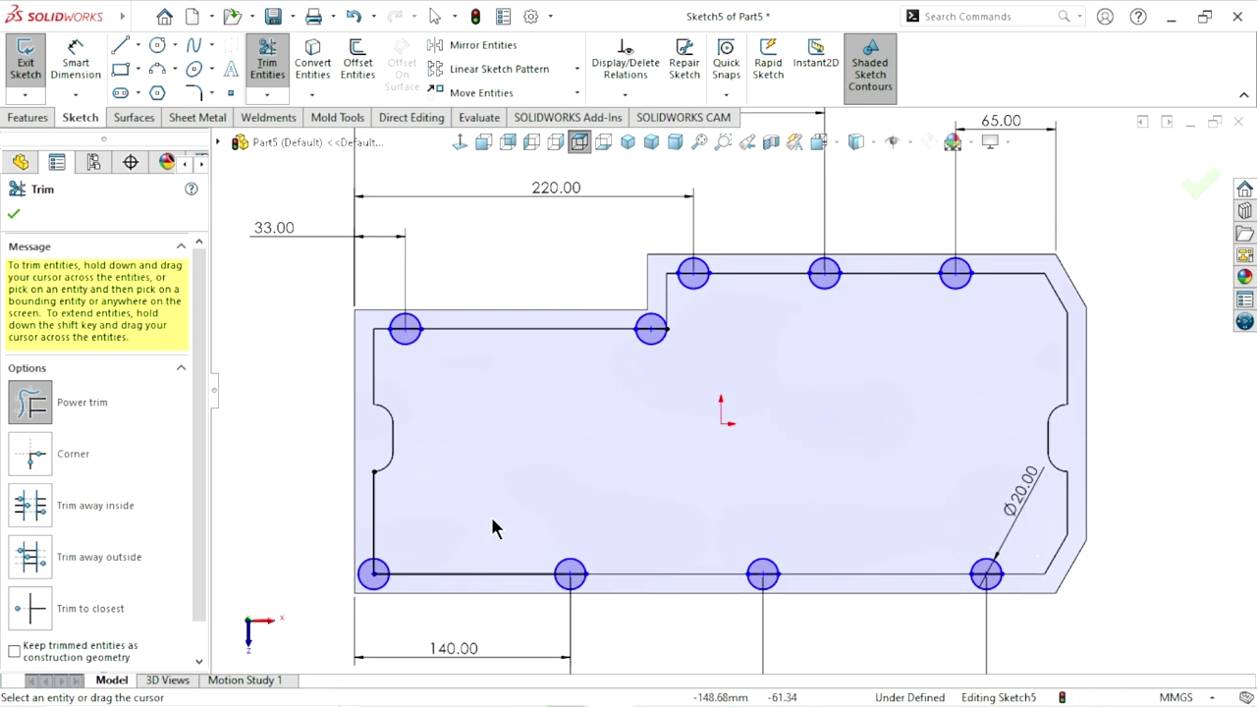
scroll(390, 612, down, 1)
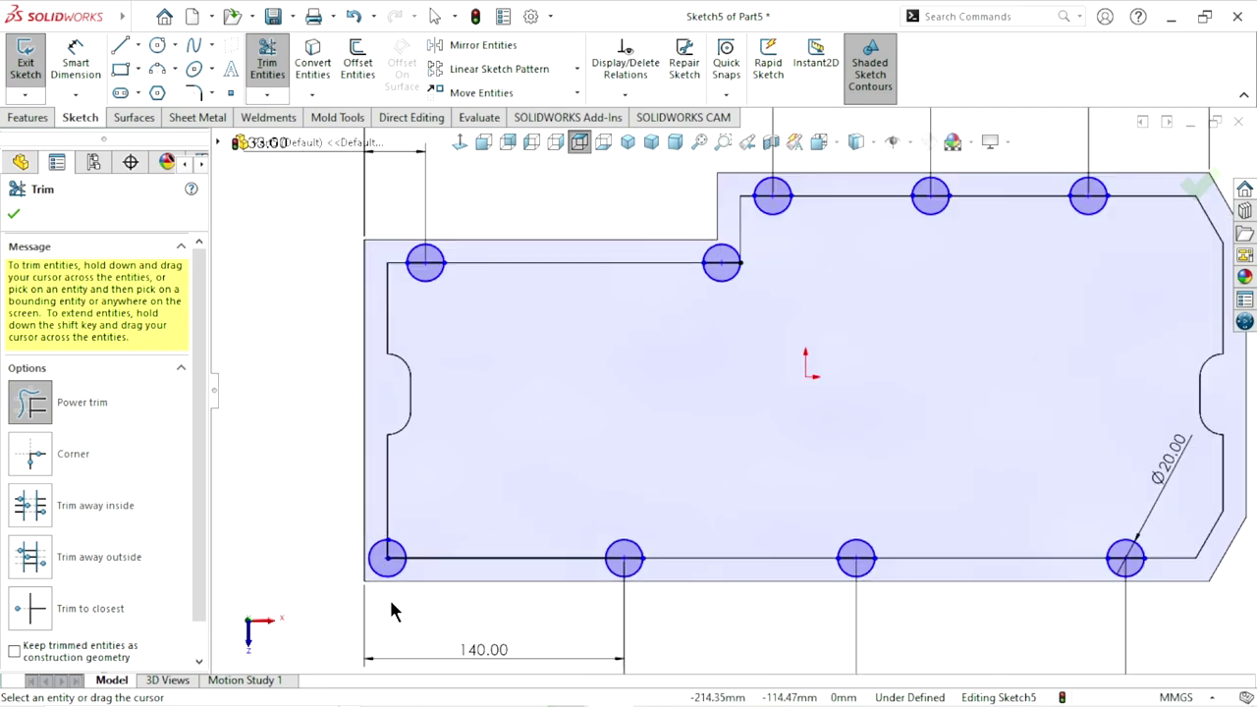
scroll(412, 579, down, 3)
scroll(461, 525, down, 1)
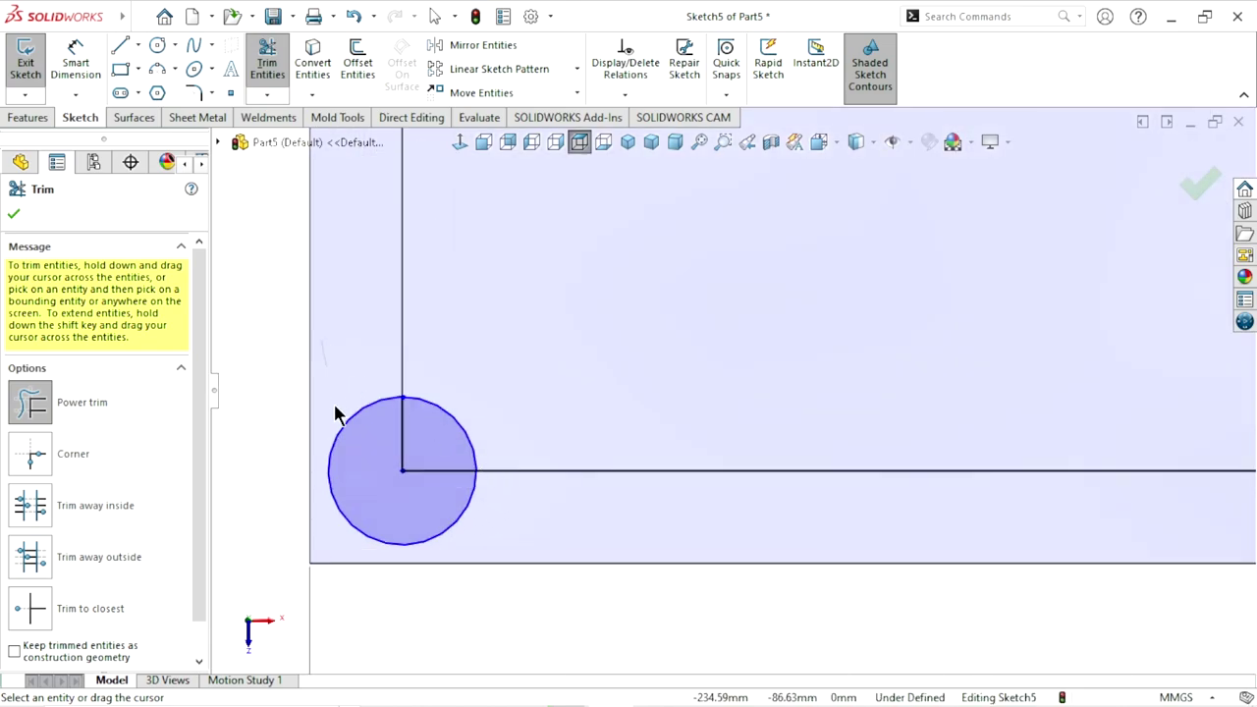
drag(334, 412, 350, 455)
key(f)
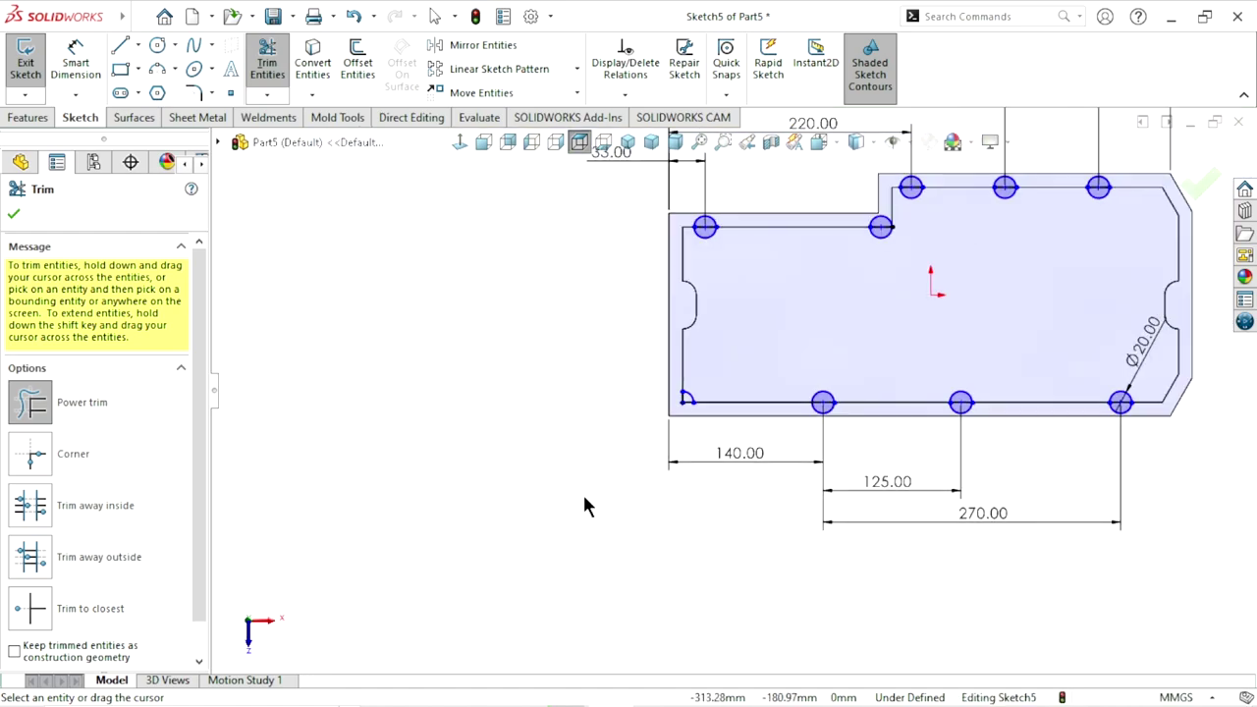
- Trim the top-left, step-corner and first raised top-edge circles to semicircles
scroll(752, 289, down, 1)
scroll(730, 304, down, 3)
scroll(678, 343, down, 3)
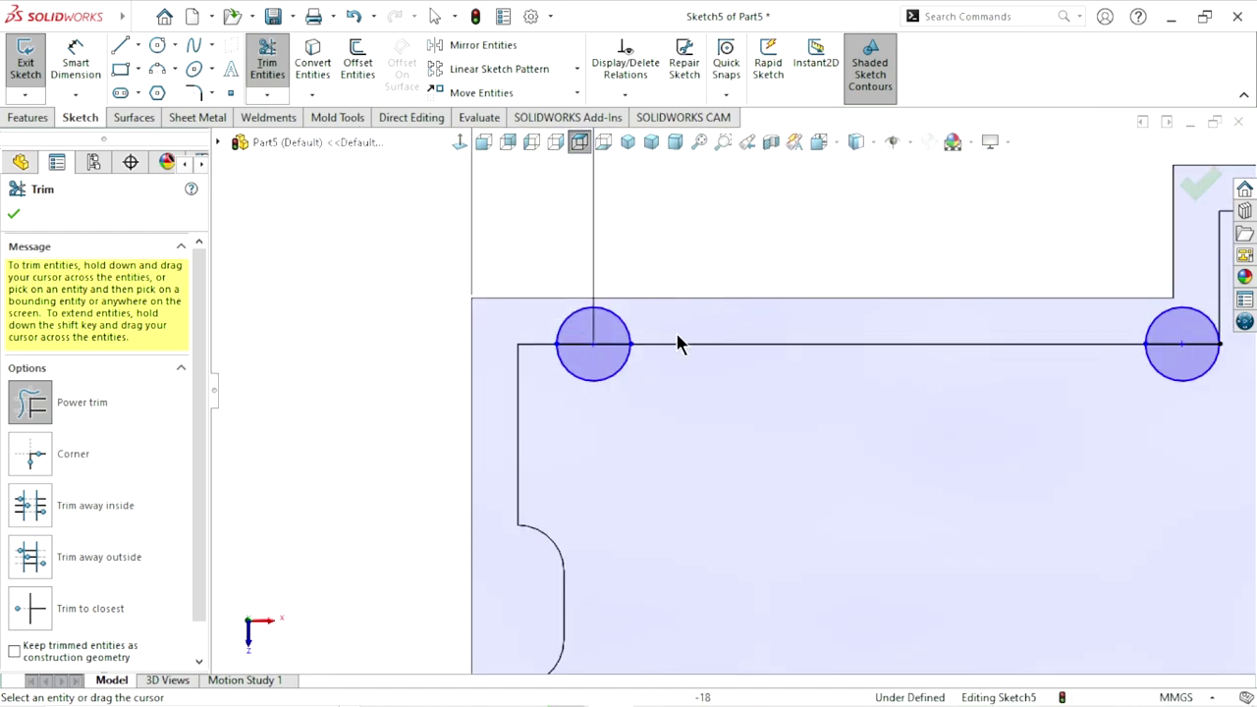
drag(687, 309, 627, 343)
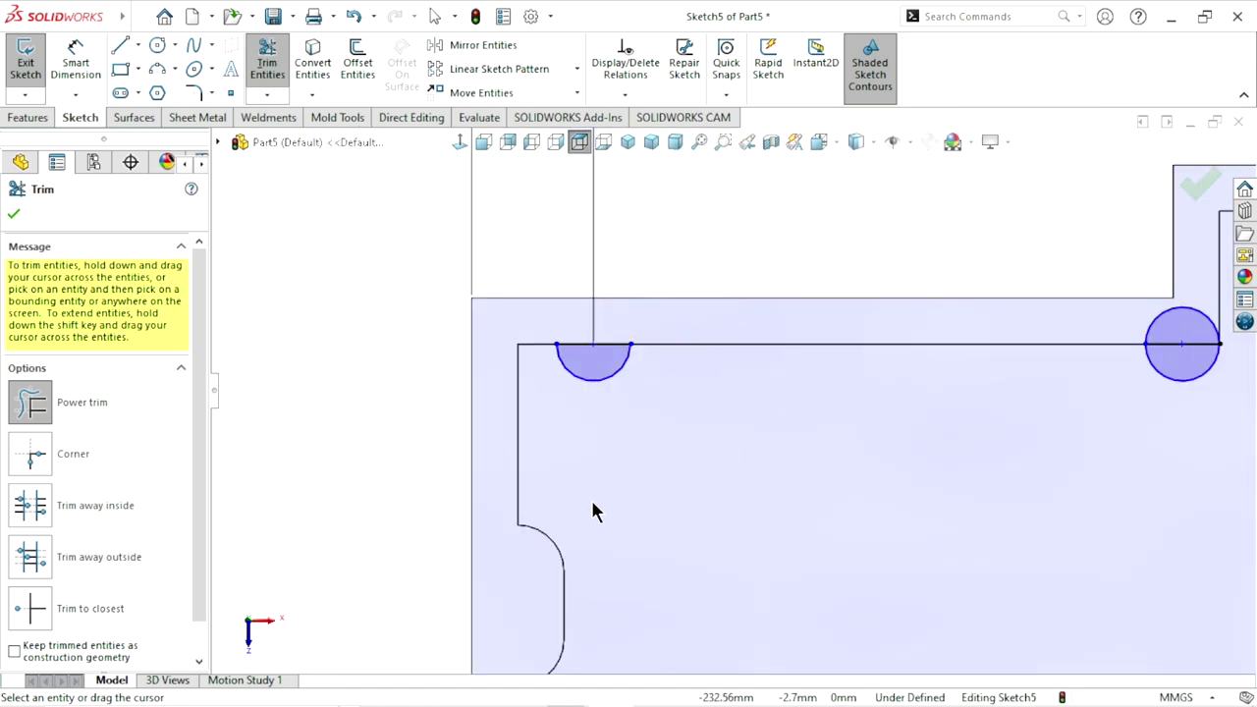
scroll(731, 394, up, 3)
scroll(1030, 379, down, 4)
drag(788, 337, 857, 351)
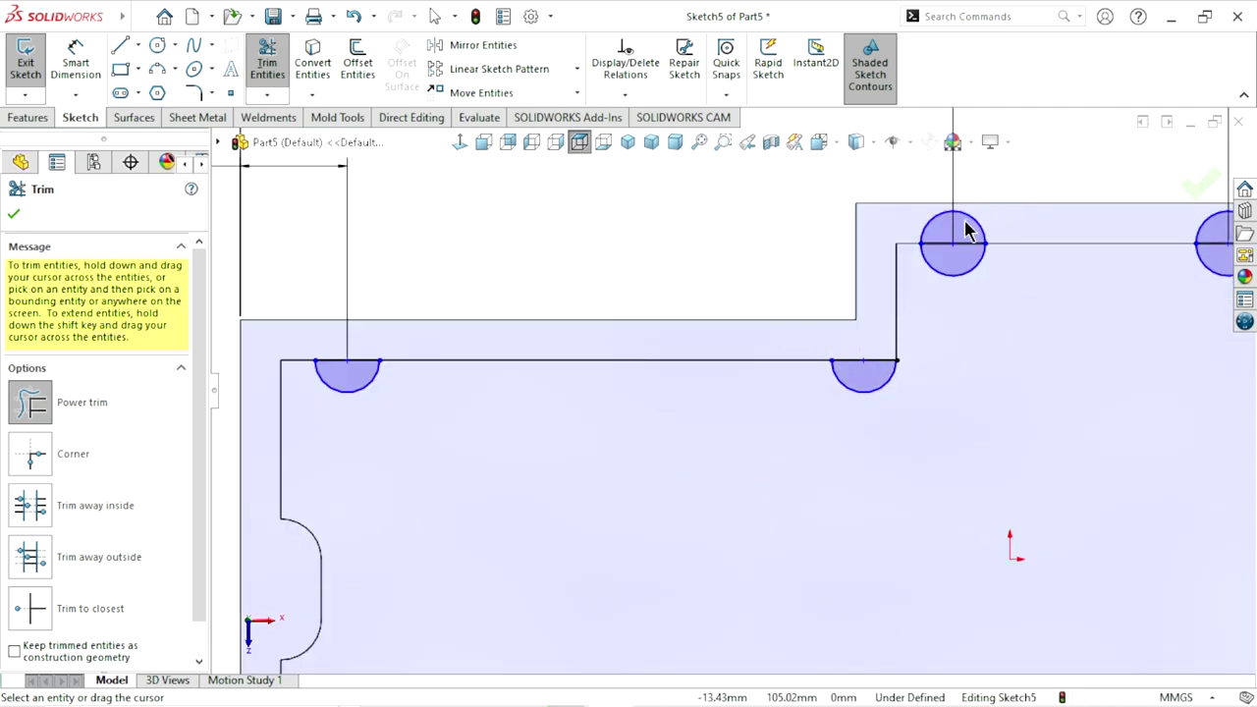
drag(889, 239, 948, 235)
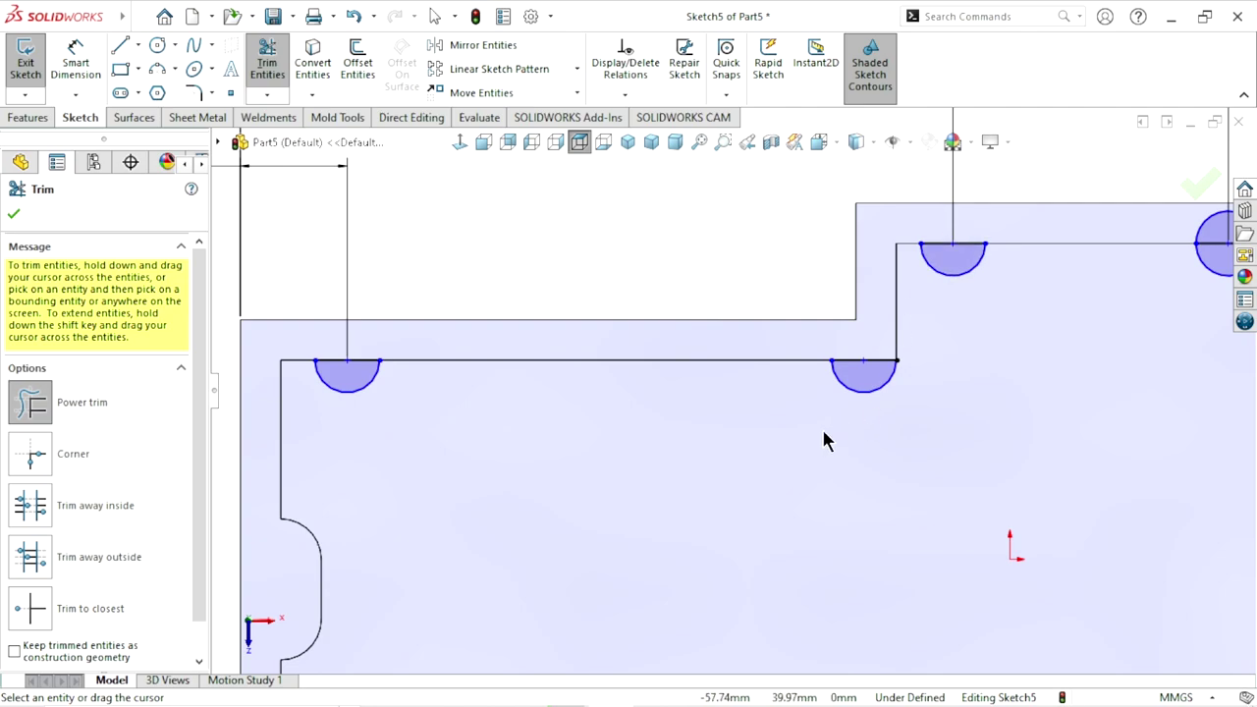
- Trim the next top-edge circle and the bottom-right circle's lower half into semicircle notches
scroll(1017, 388, up, 3)
scroll(1021, 324, up, 1)
scroll(923, 353, down, 3)
scroll(785, 363, down, 2)
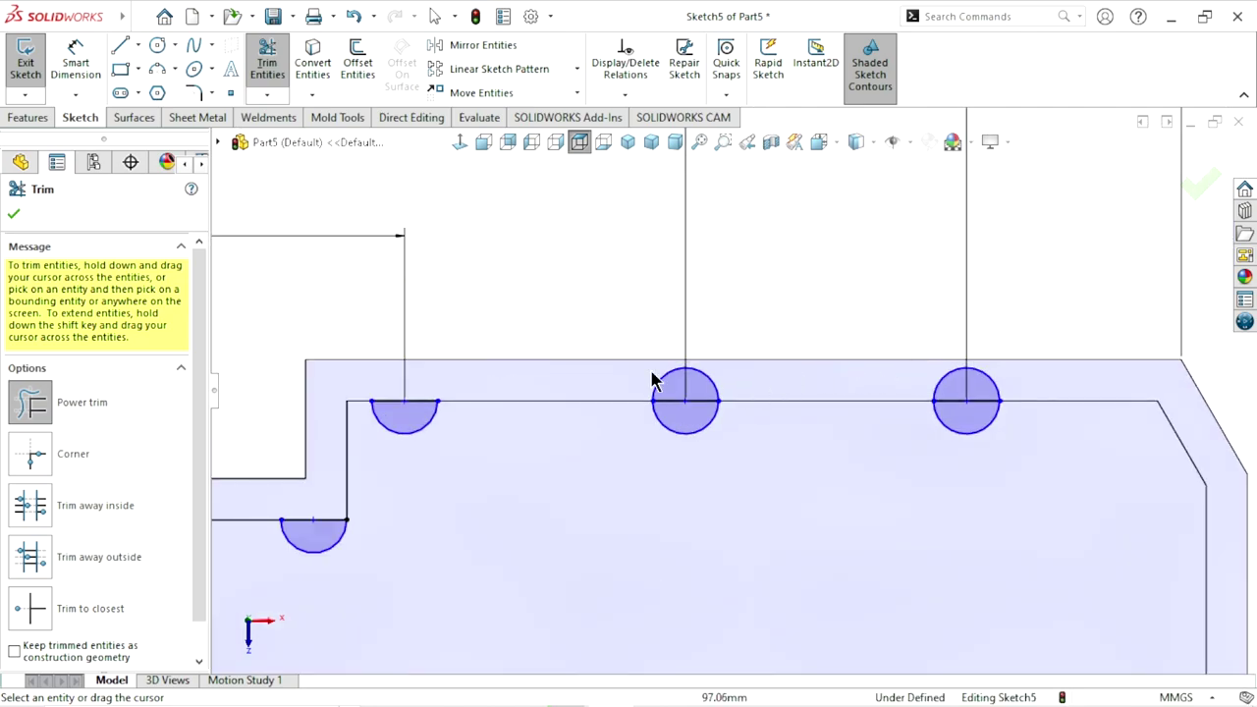
scroll(636, 373, down, 2)
drag(535, 417, 988, 402)
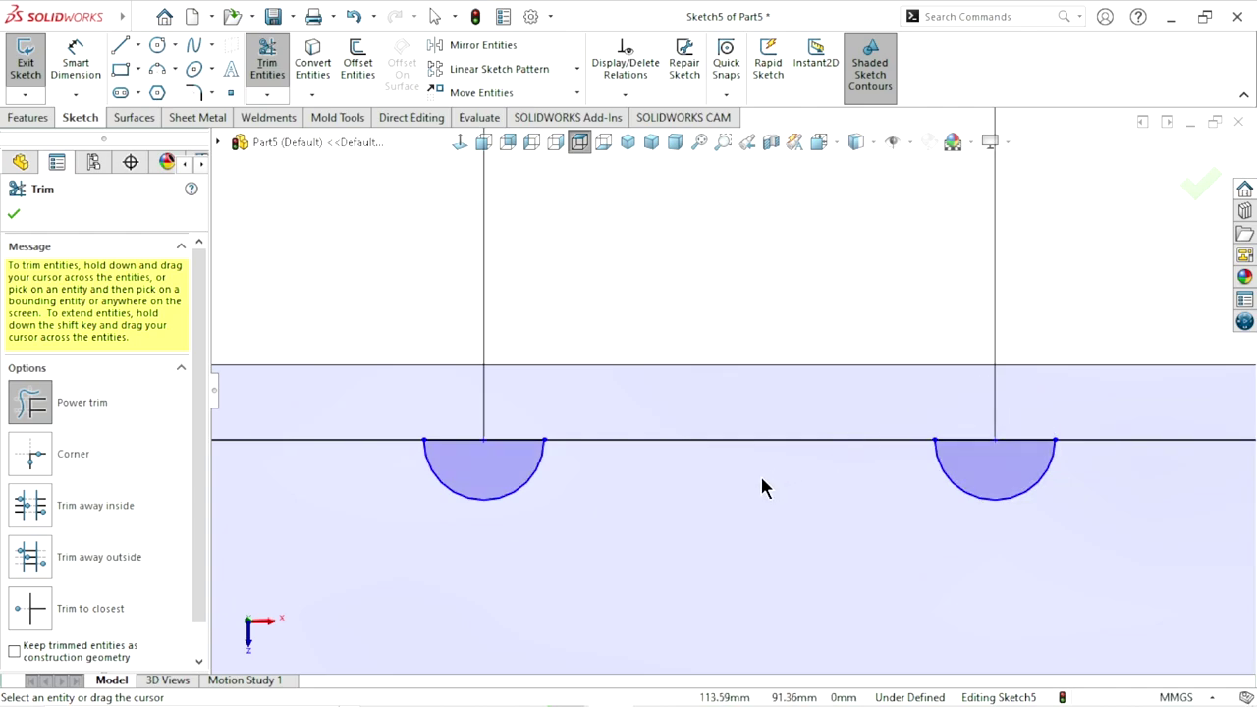
scroll(760, 473, up, 5)
scroll(701, 533, up, 1)
scroll(692, 537, down, 2)
scroll(693, 537, down, 1)
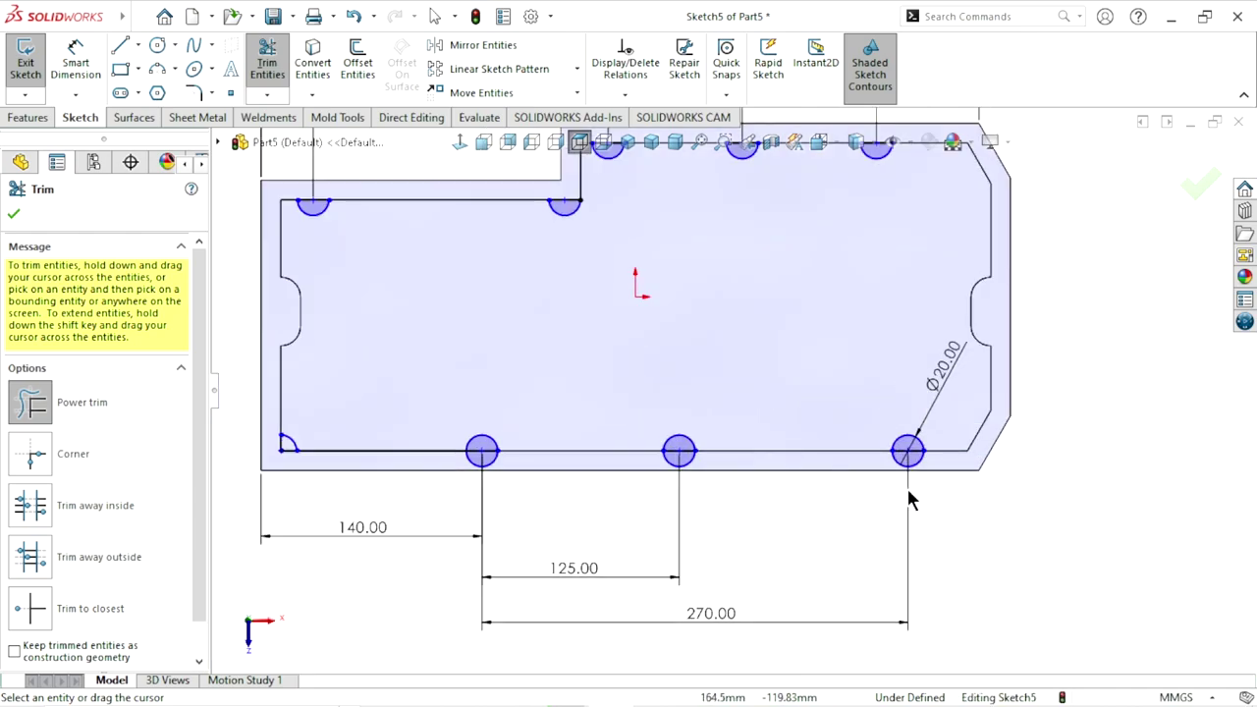
drag(929, 472, 917, 463)
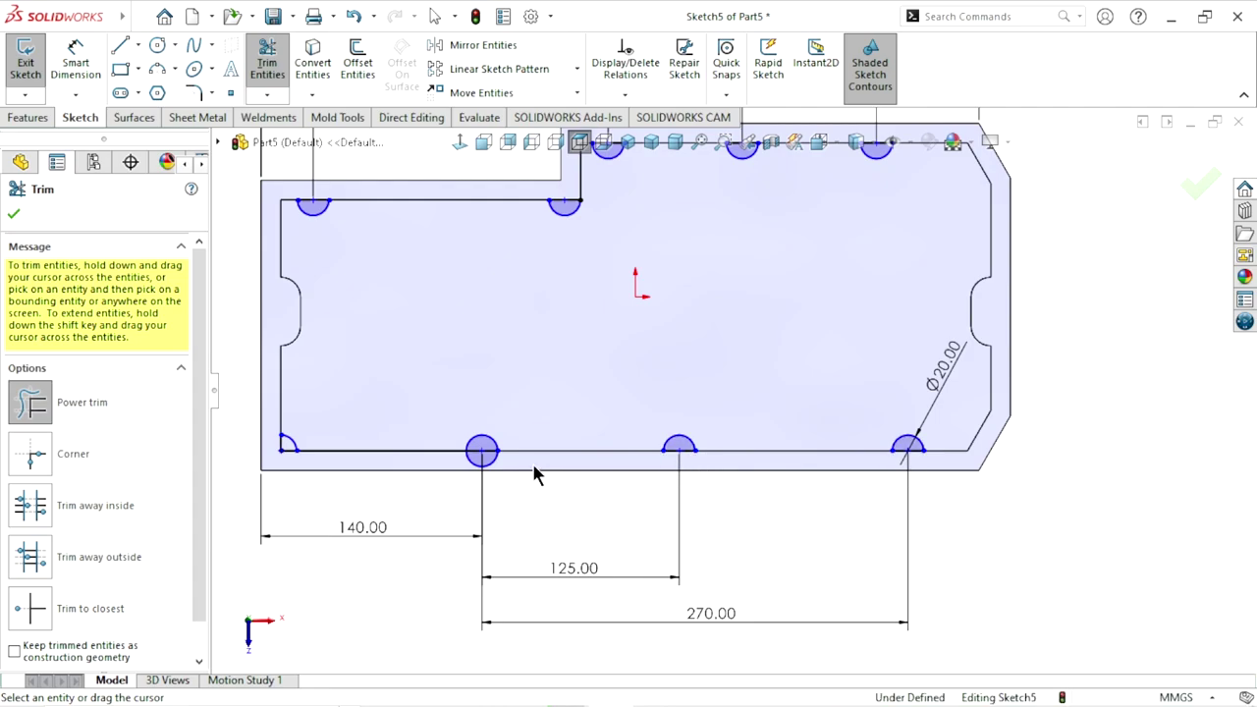
scroll(605, 502, up, 2)
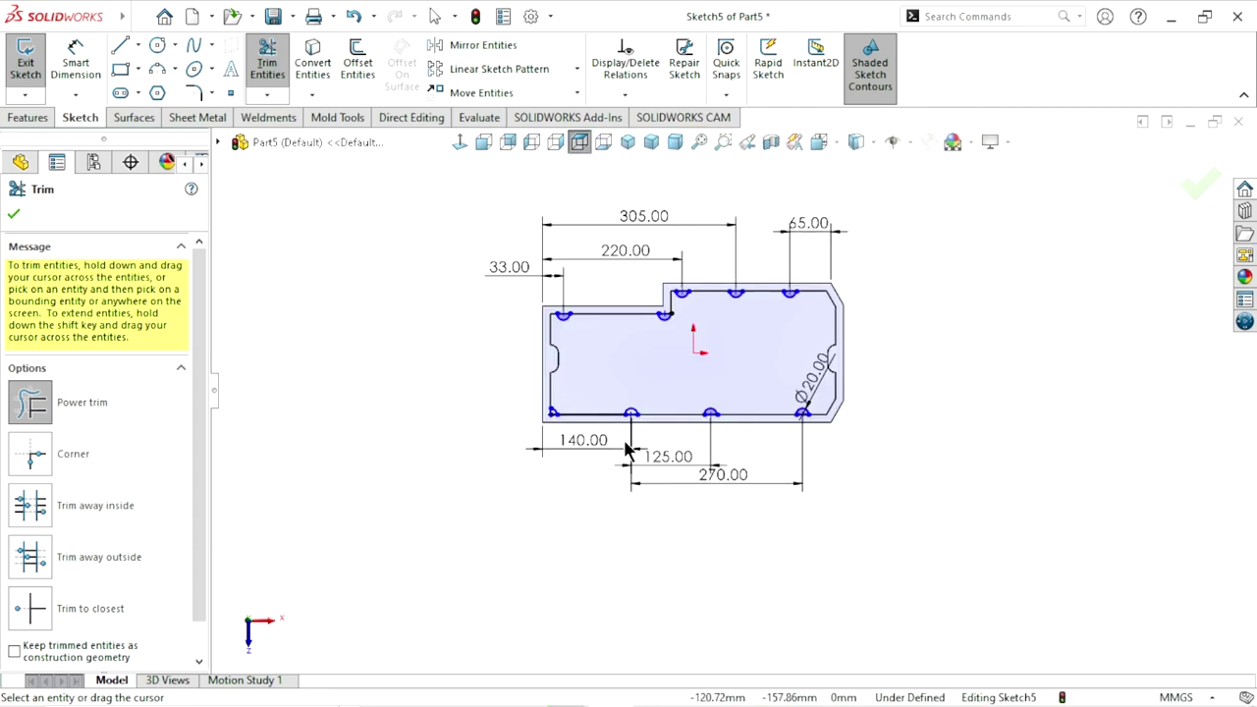
- Finish trimming the Ø20 half-round notches along the tray's inner contour
click(13, 216)
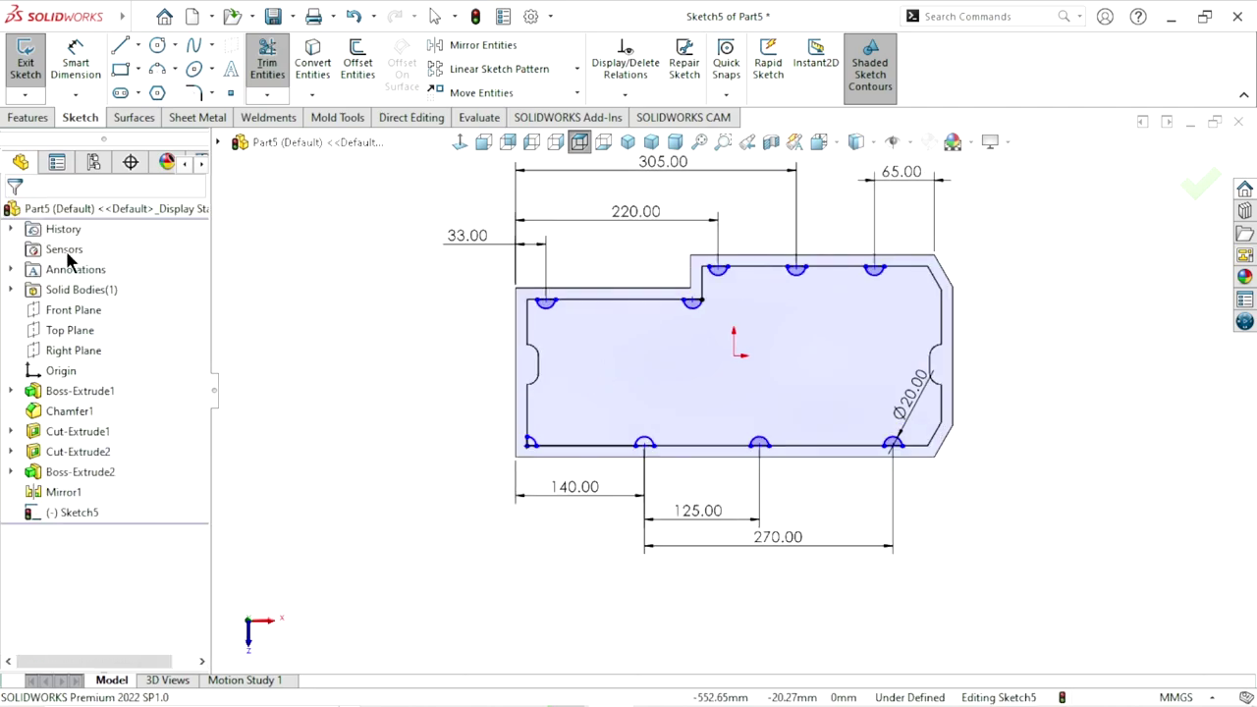
scroll(682, 336, down, 2)
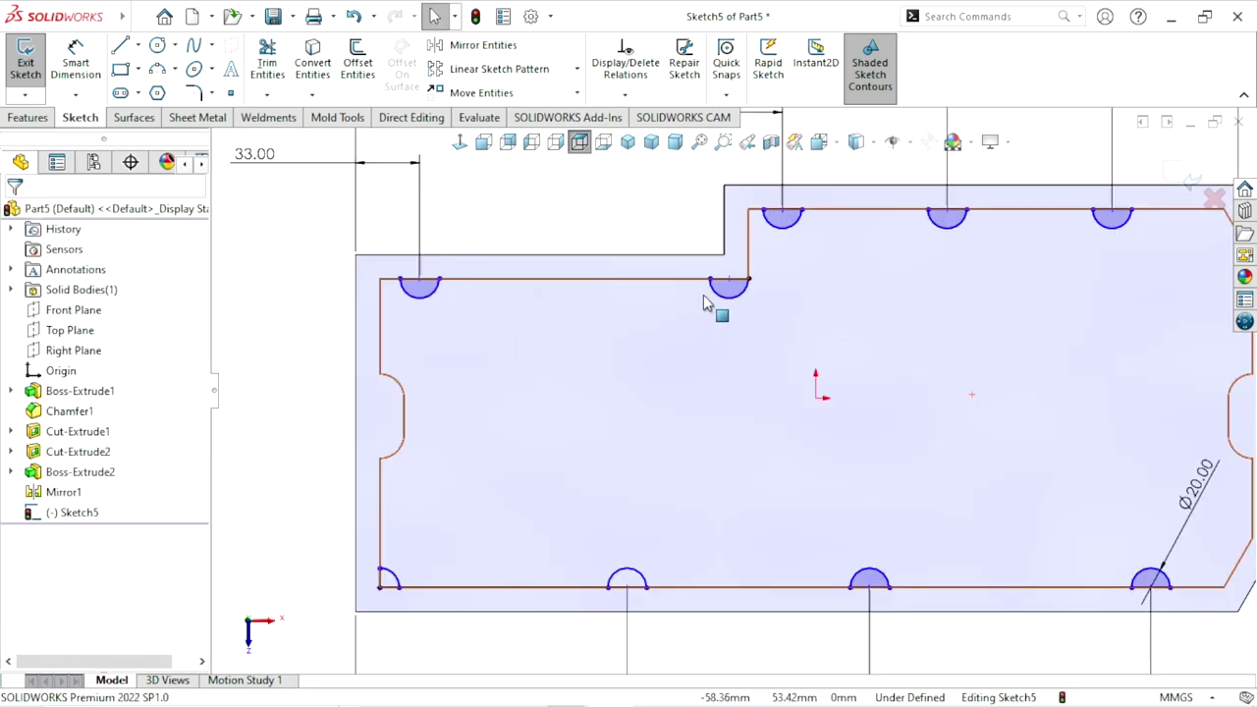
scroll(780, 353, down, 1)
scroll(779, 354, up, 1)
scroll(746, 359, up, 1)
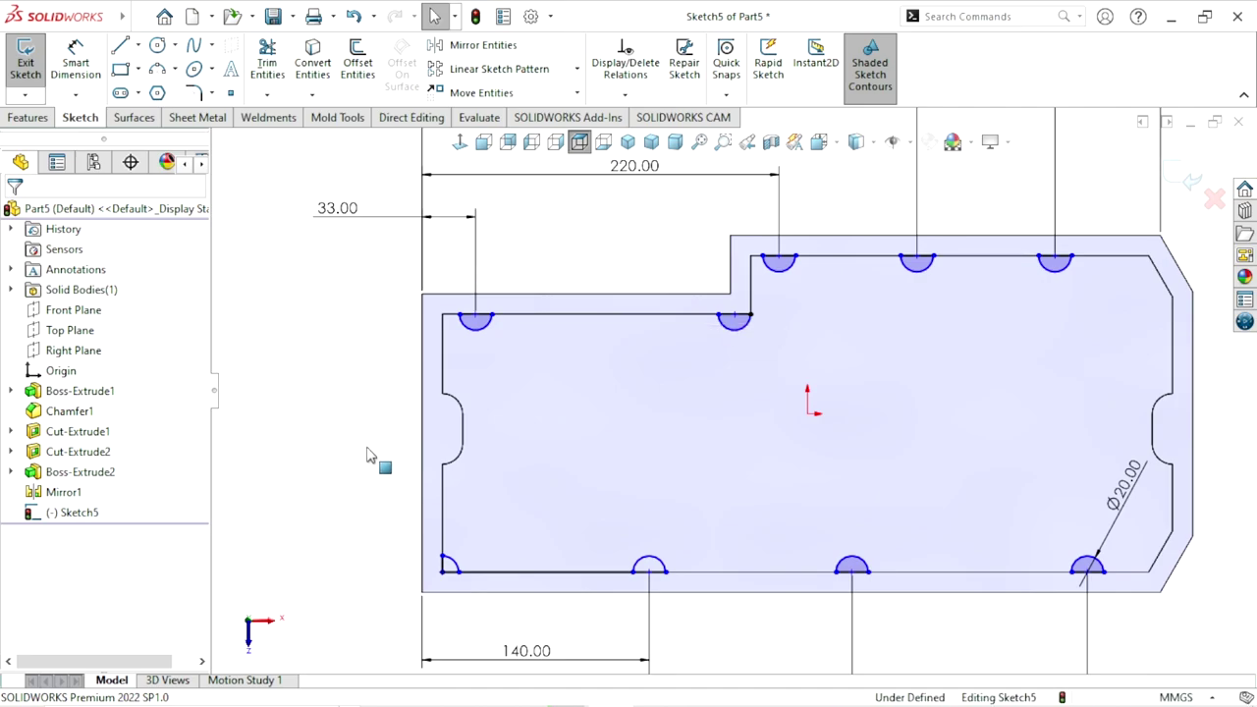
scroll(911, 457, up, 1)
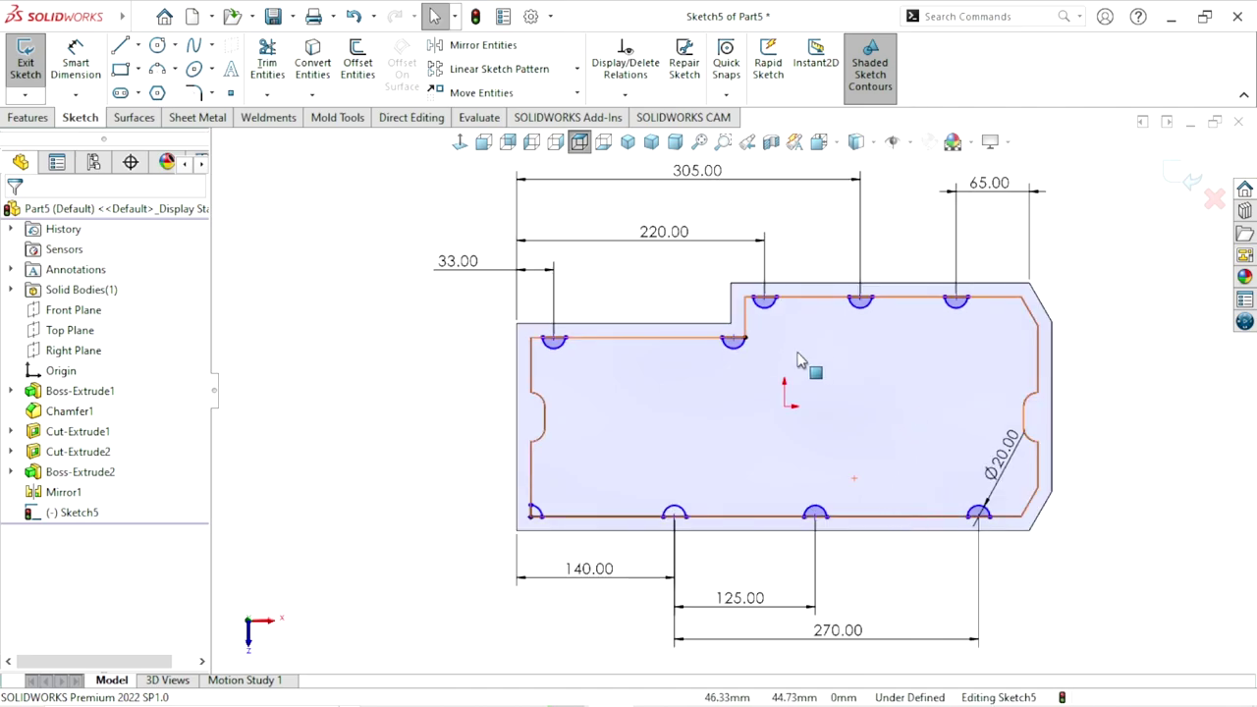
- Apply Fully Define Sketch to all entities so Sketch5 becomes fully defined
click(617, 96)
click(628, 160)
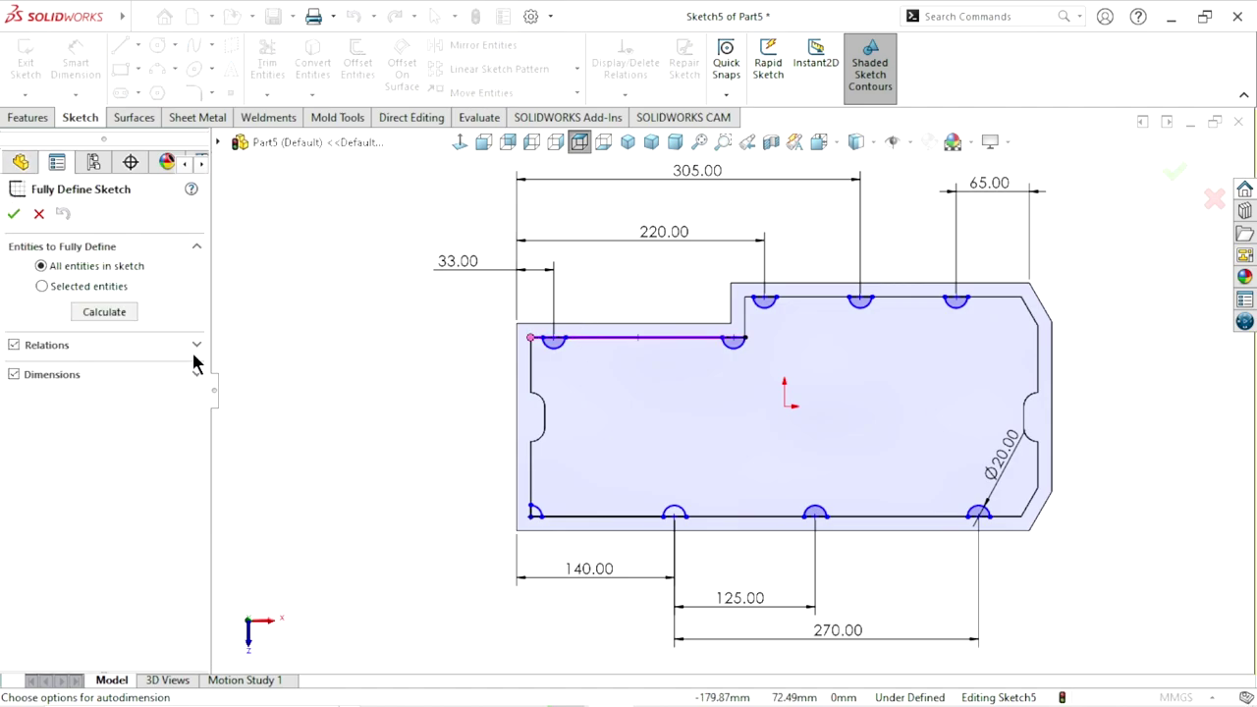
click(124, 312)
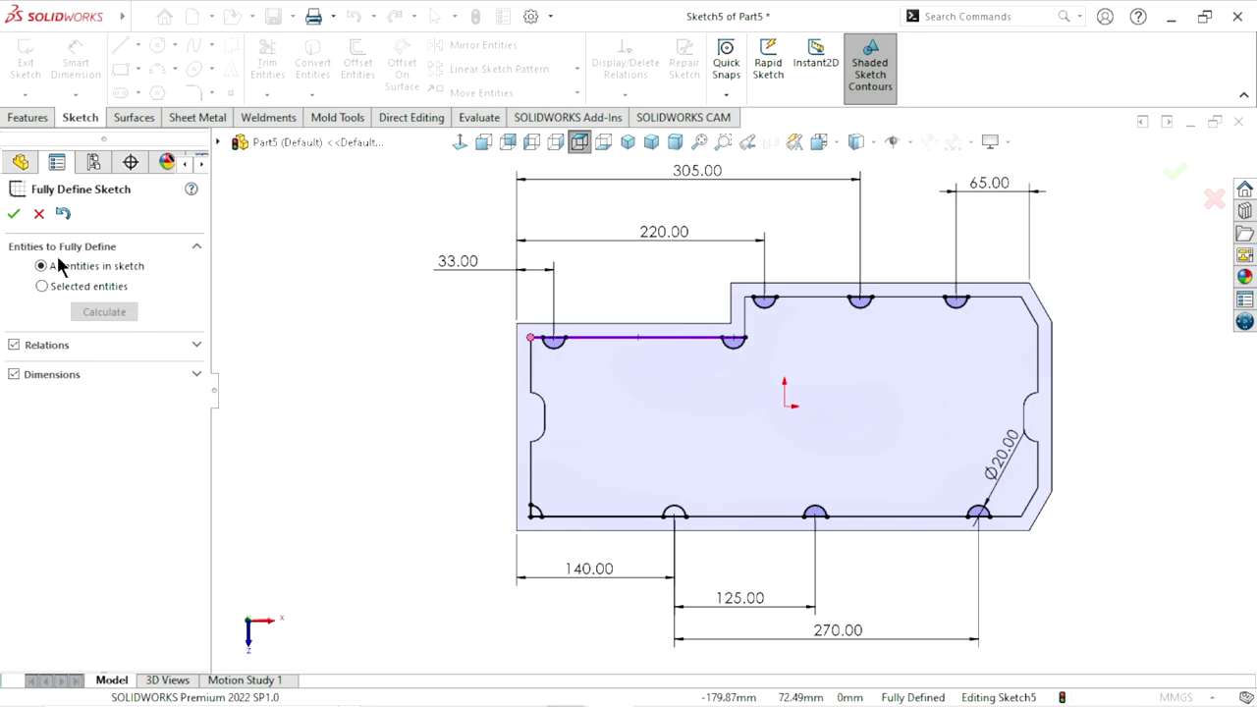
click(13, 216)
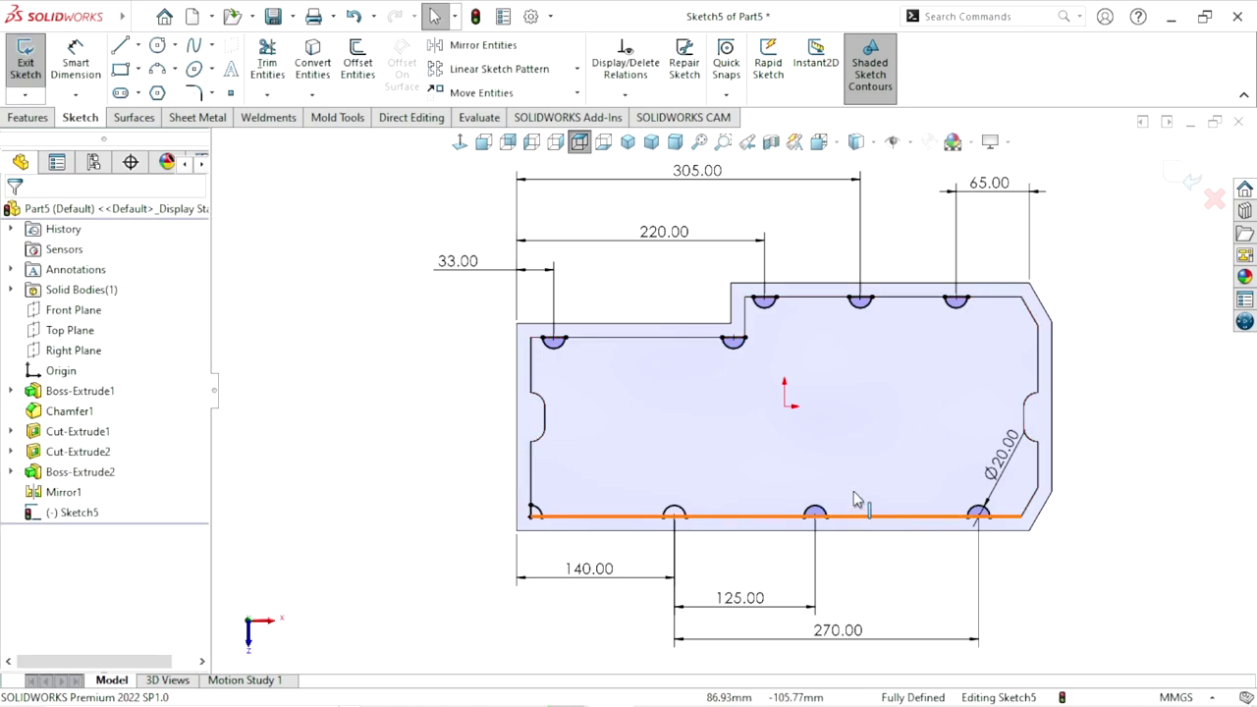
- Orbit the model to check the cover's thickness, then show the Features toolbar
mouse_move(855, 498)
middle_down()
mouse_move(920, 508)
mouse_move(887, 253)
mouse_move(880, 398)
middle_up()
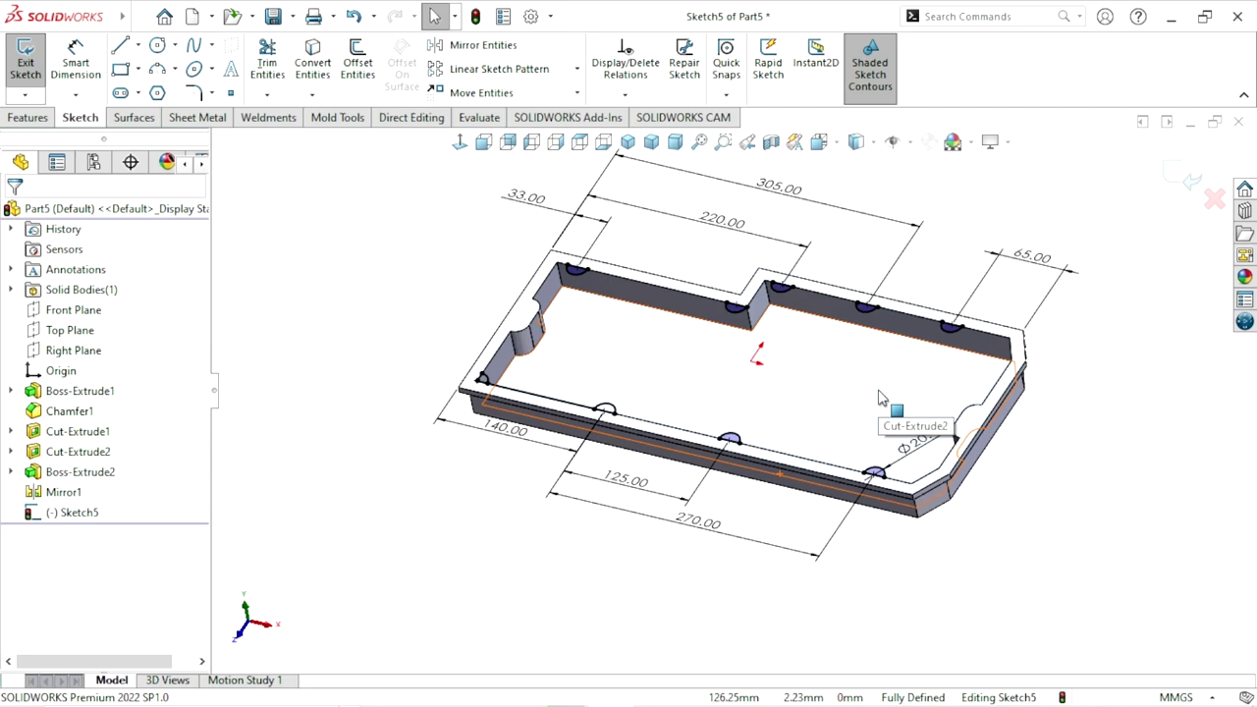
scroll(864, 354, up, 3)
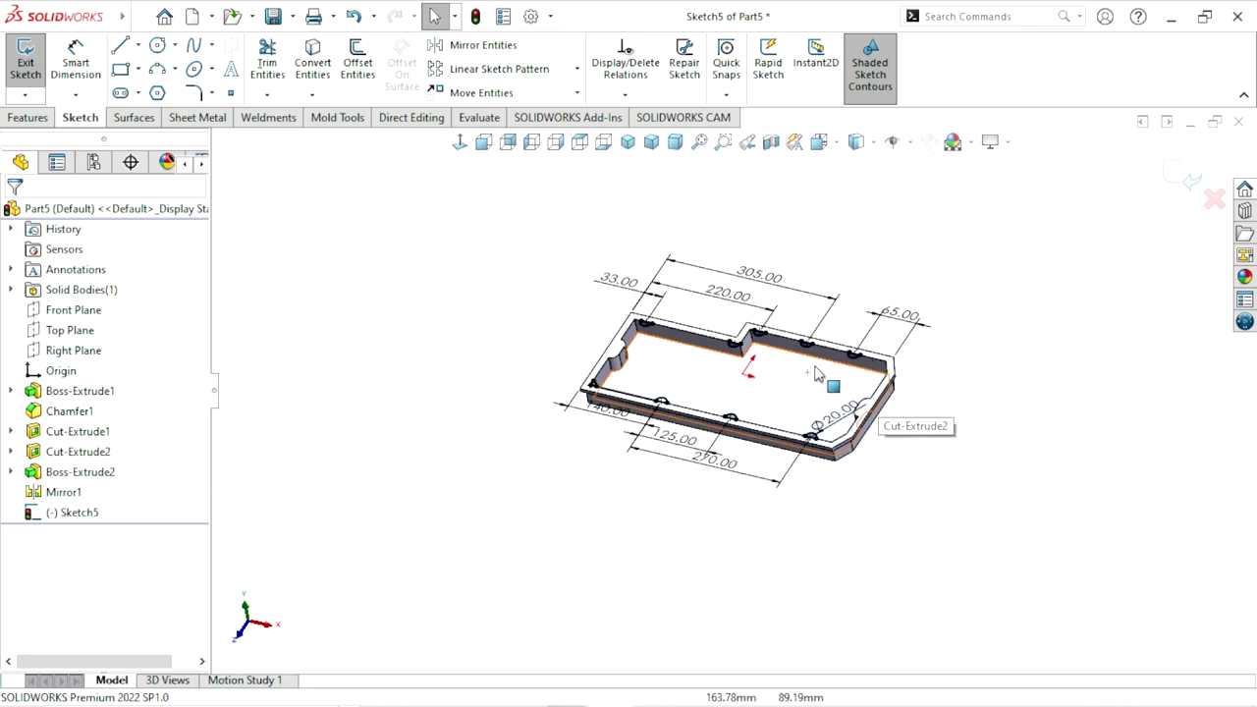
scroll(815, 372, down, 3)
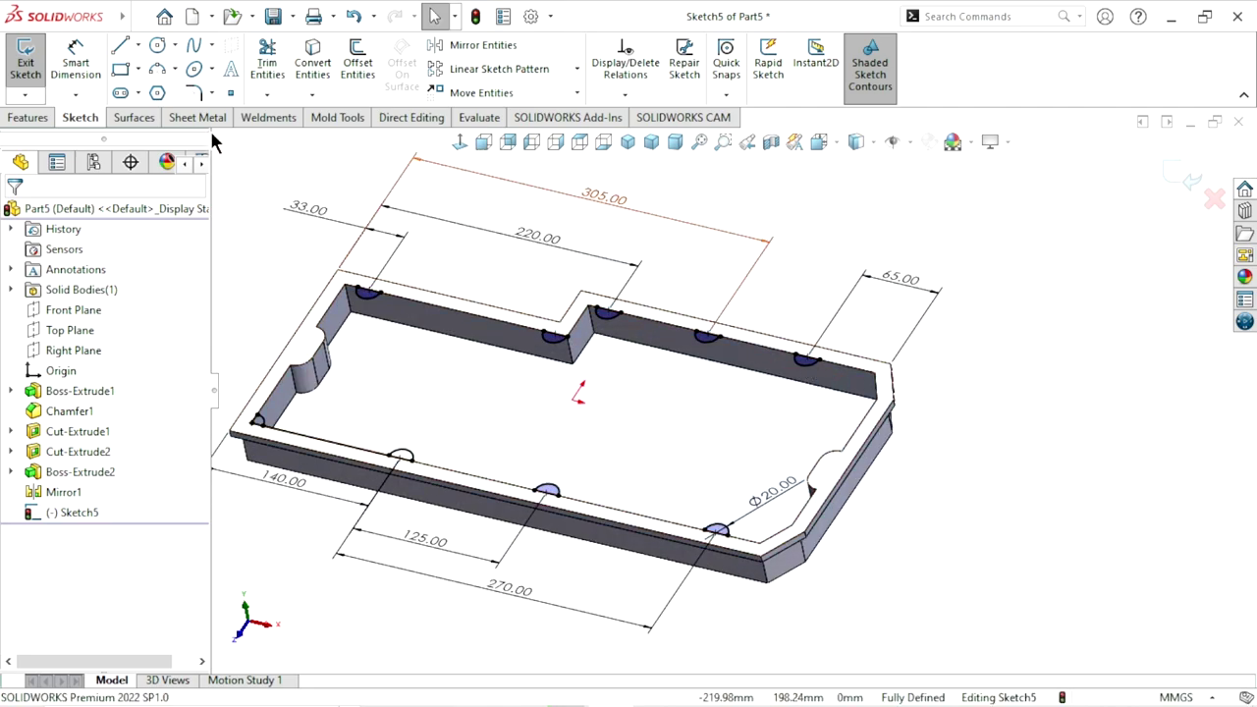
click(36, 121)
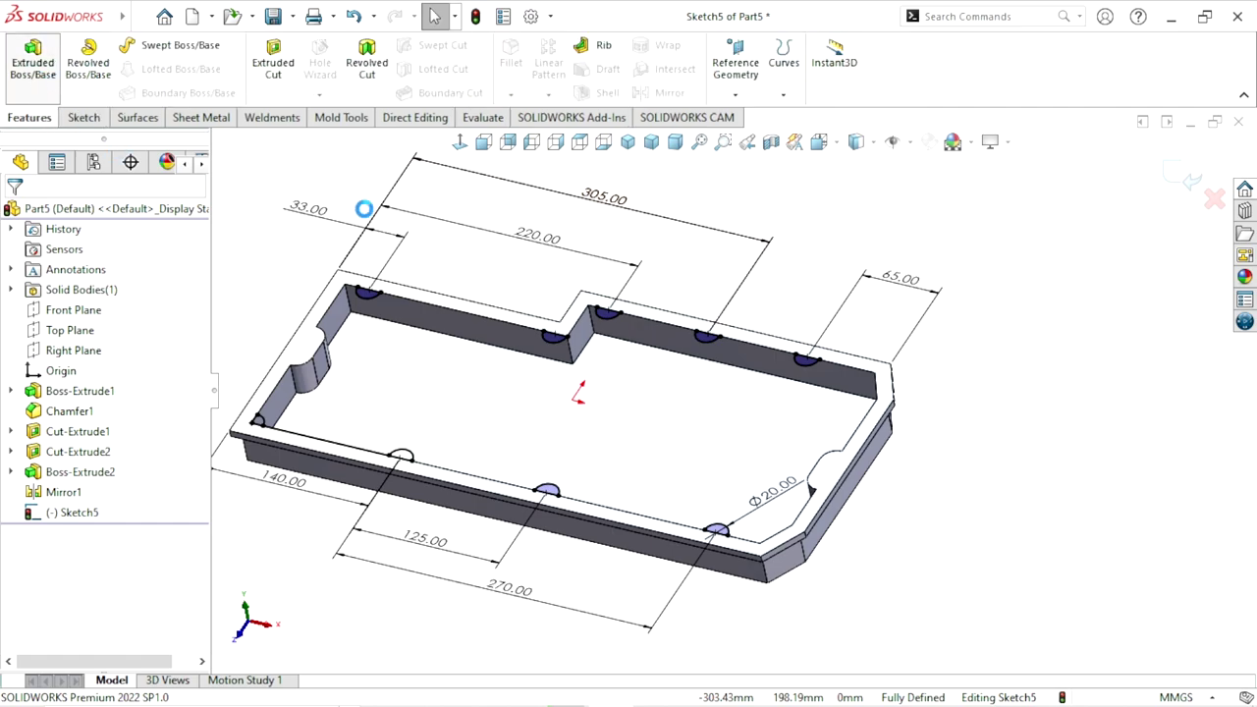
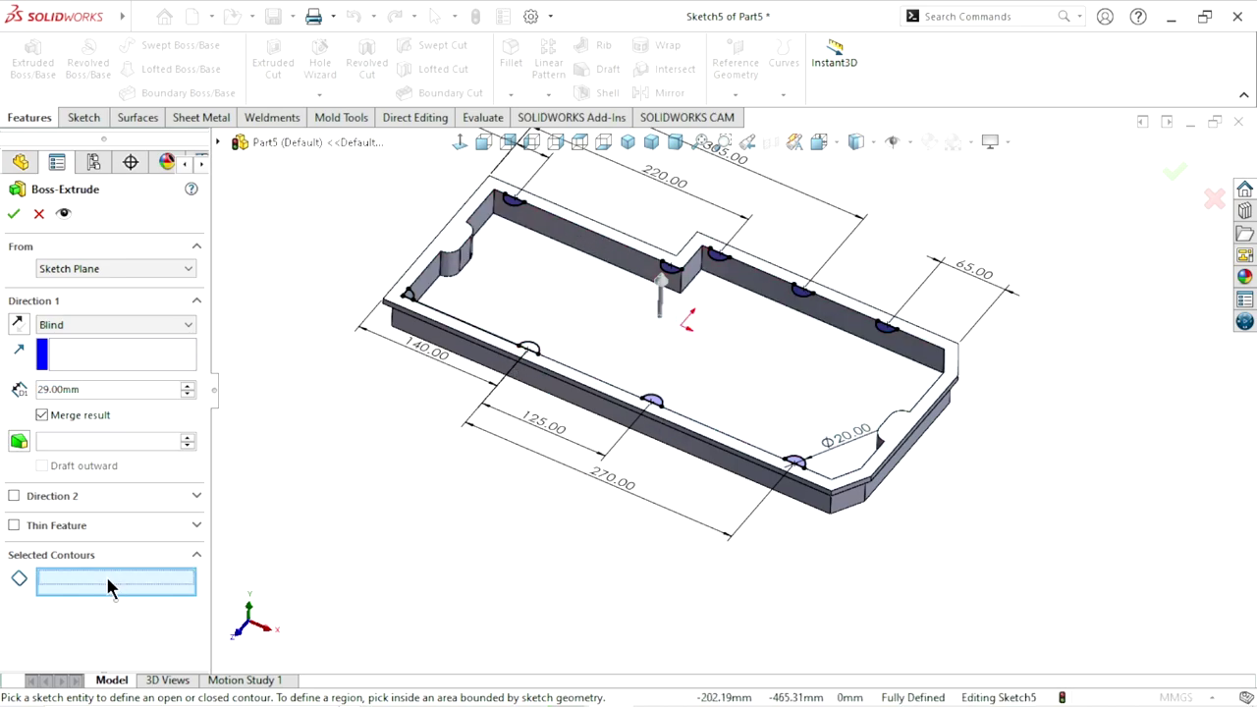
- Select the four back-wall semicircle regions as Boss-Extrude contours
scroll(522, 220, down, 3)
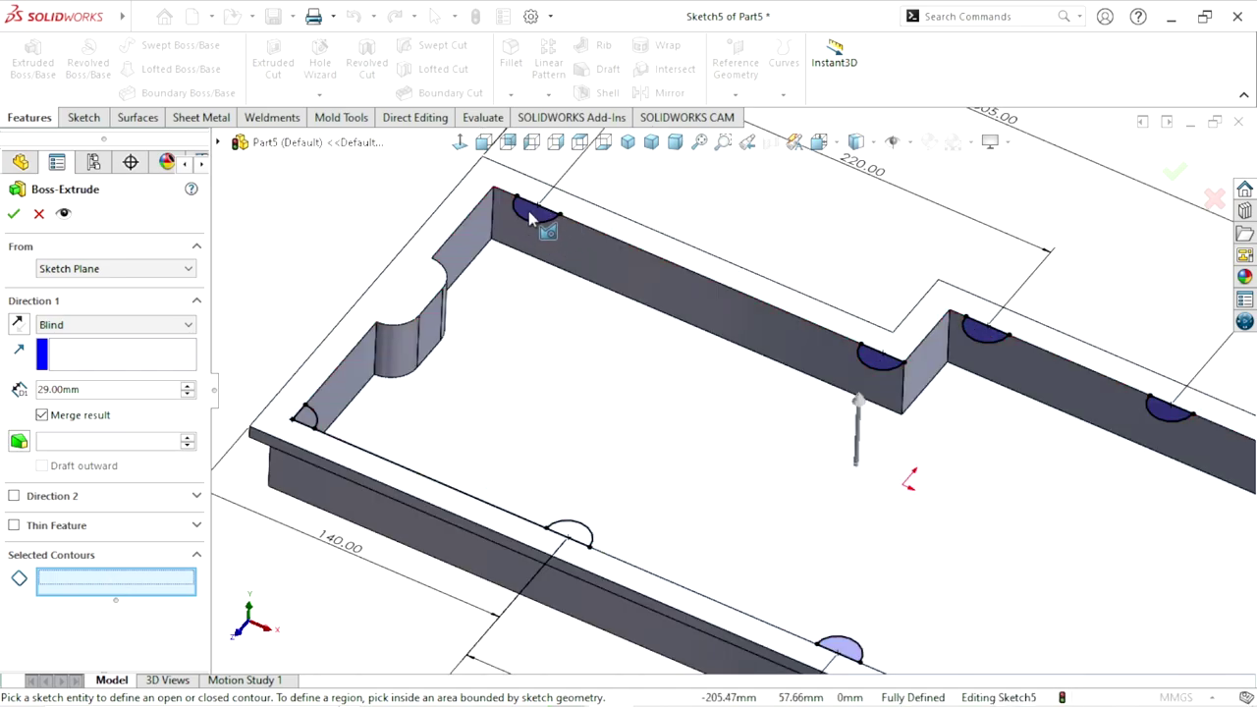
click(530, 215)
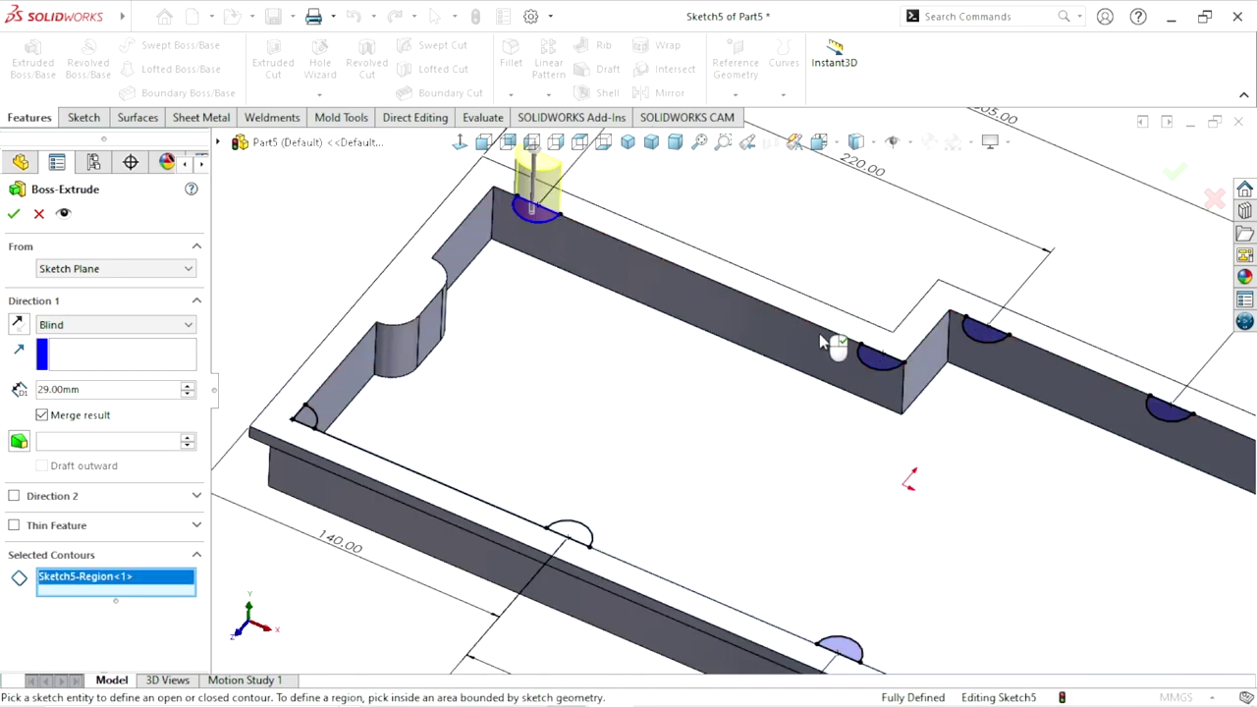
click(878, 358)
click(979, 342)
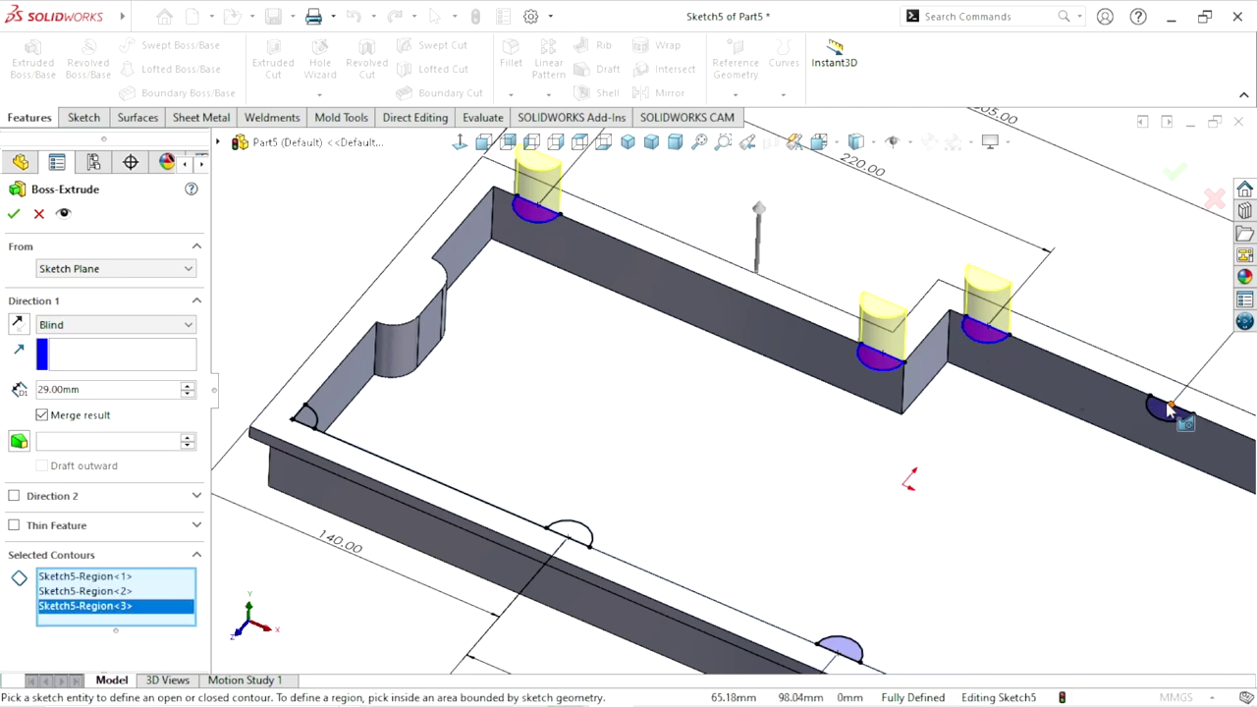
click(1162, 413)
- Add the right-end, lower-right, middle-front and left-front semicircles to the selected contours
key(f)
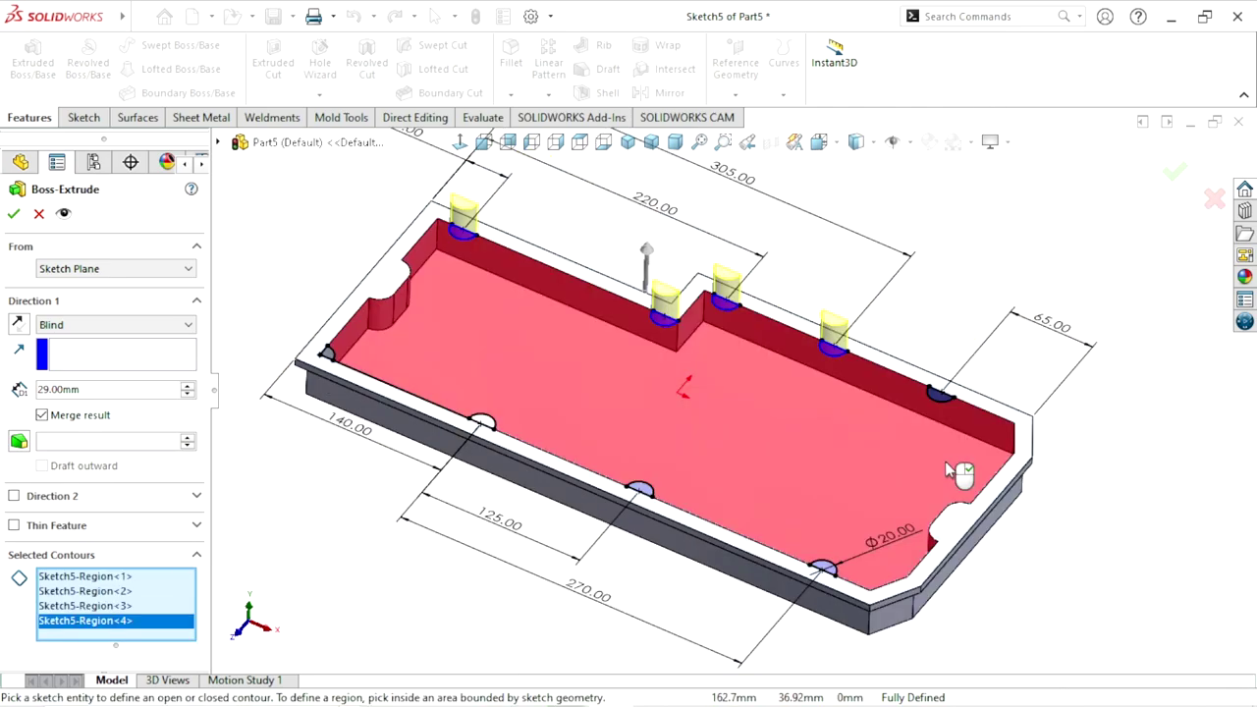
scroll(884, 441, up, 2)
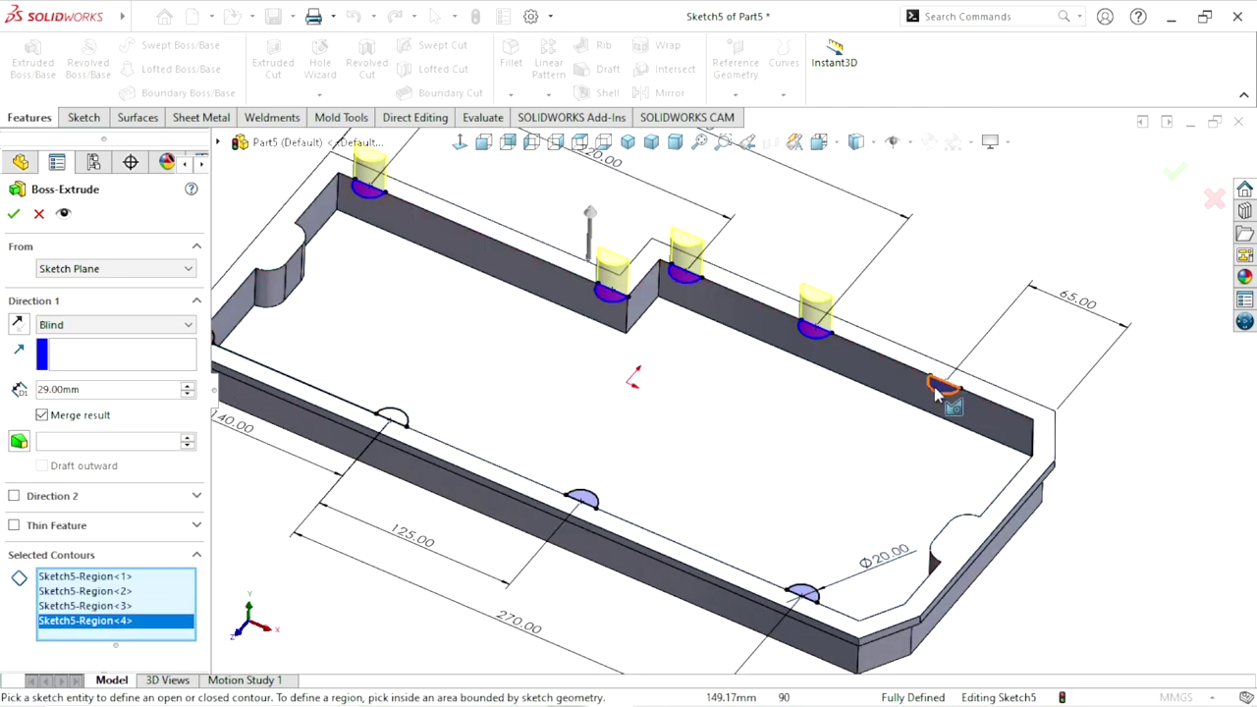
click(938, 386)
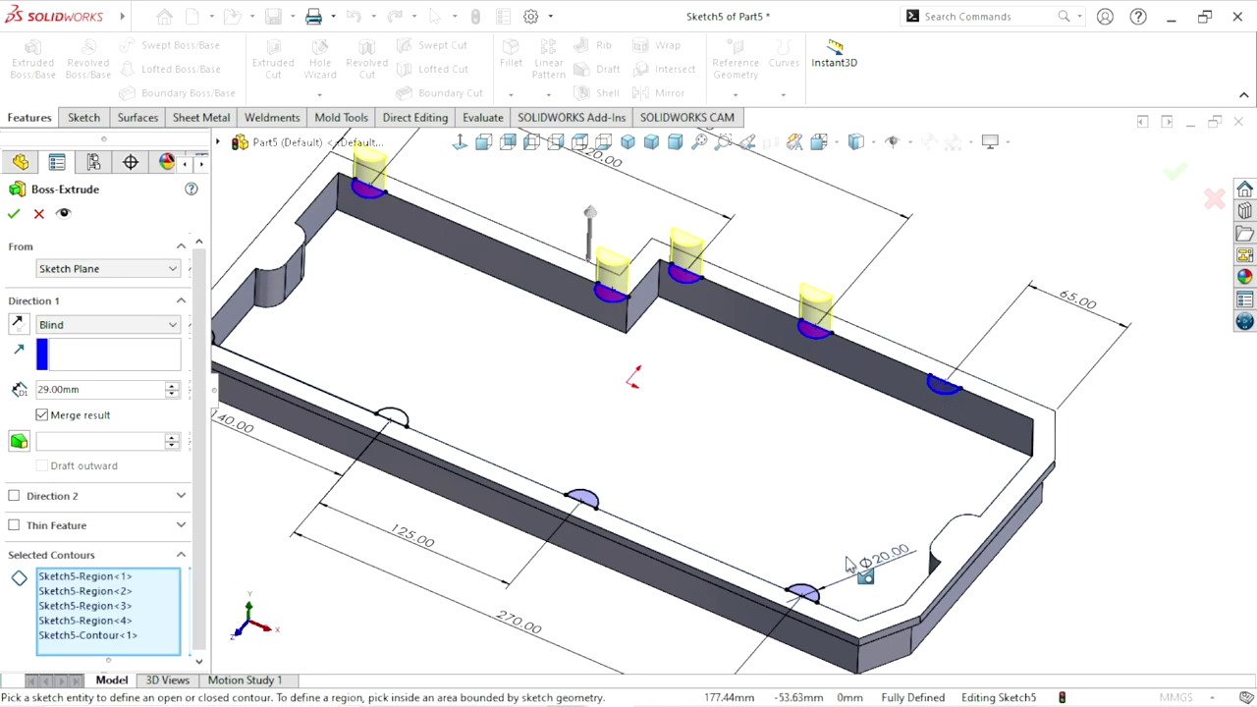
click(802, 593)
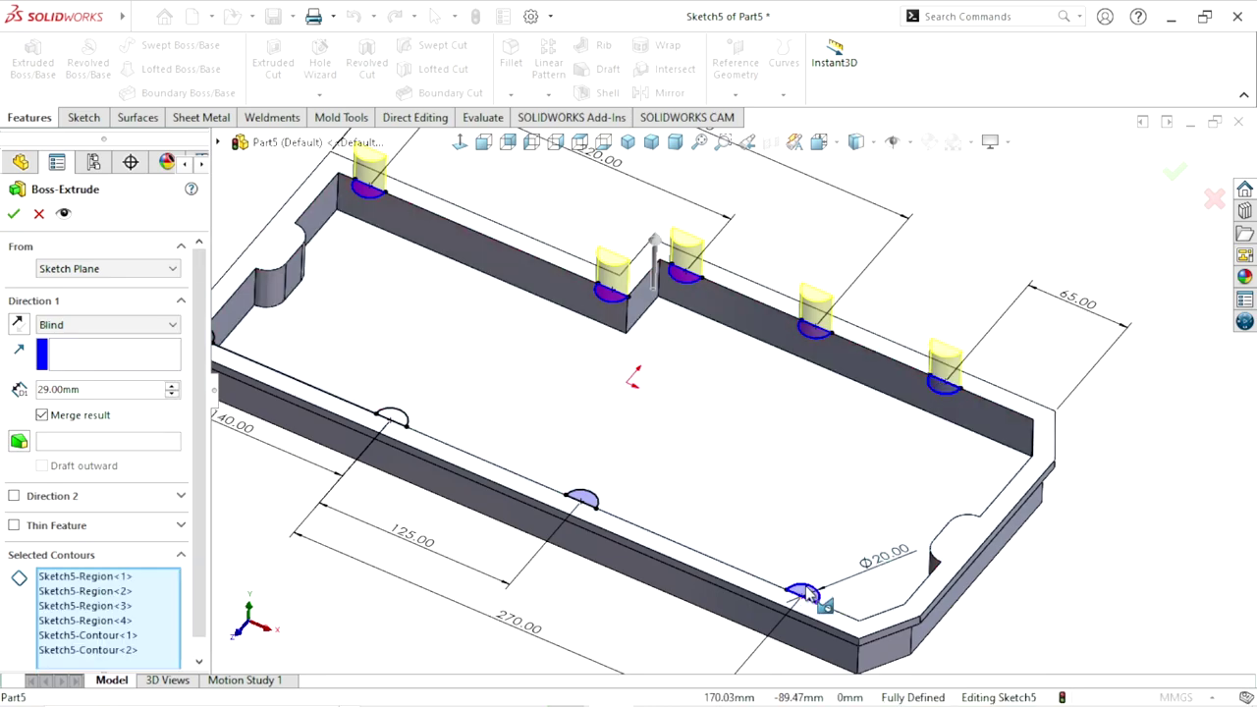
click(579, 495)
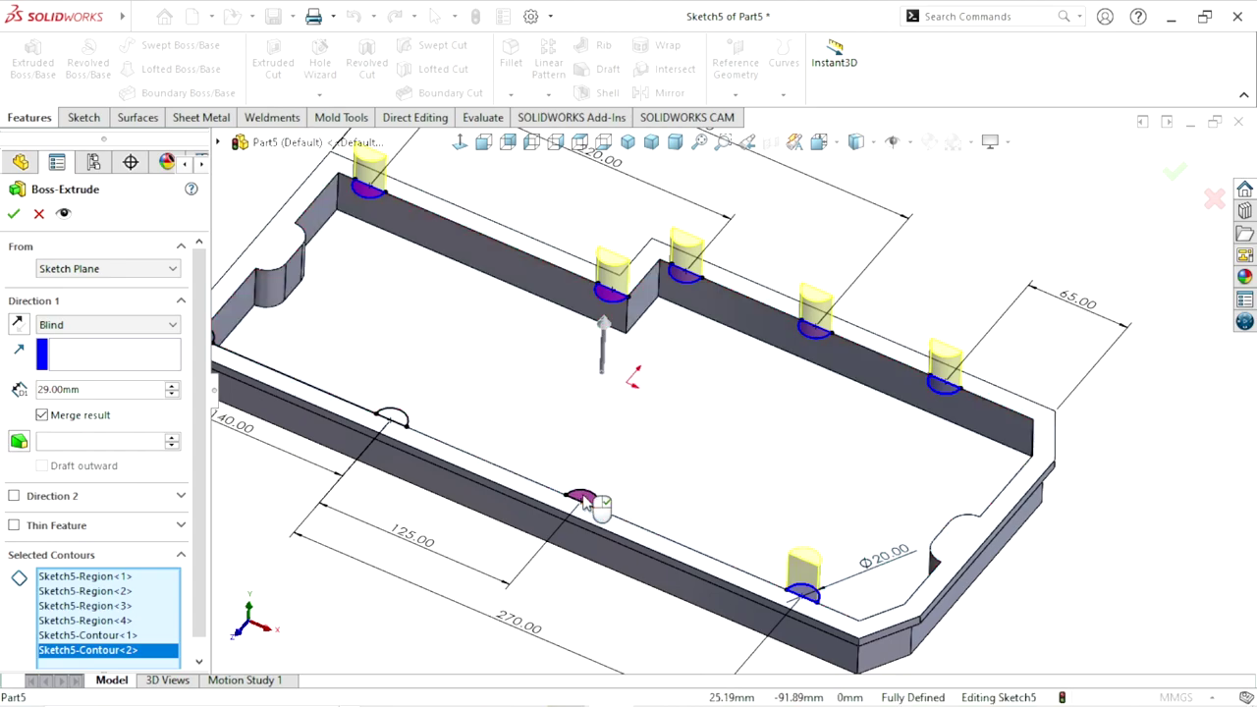
click(392, 421)
- Add the left corner semicircle and one more notch region to the contours
scroll(393, 423, up, 3)
scroll(402, 354, down, 4)
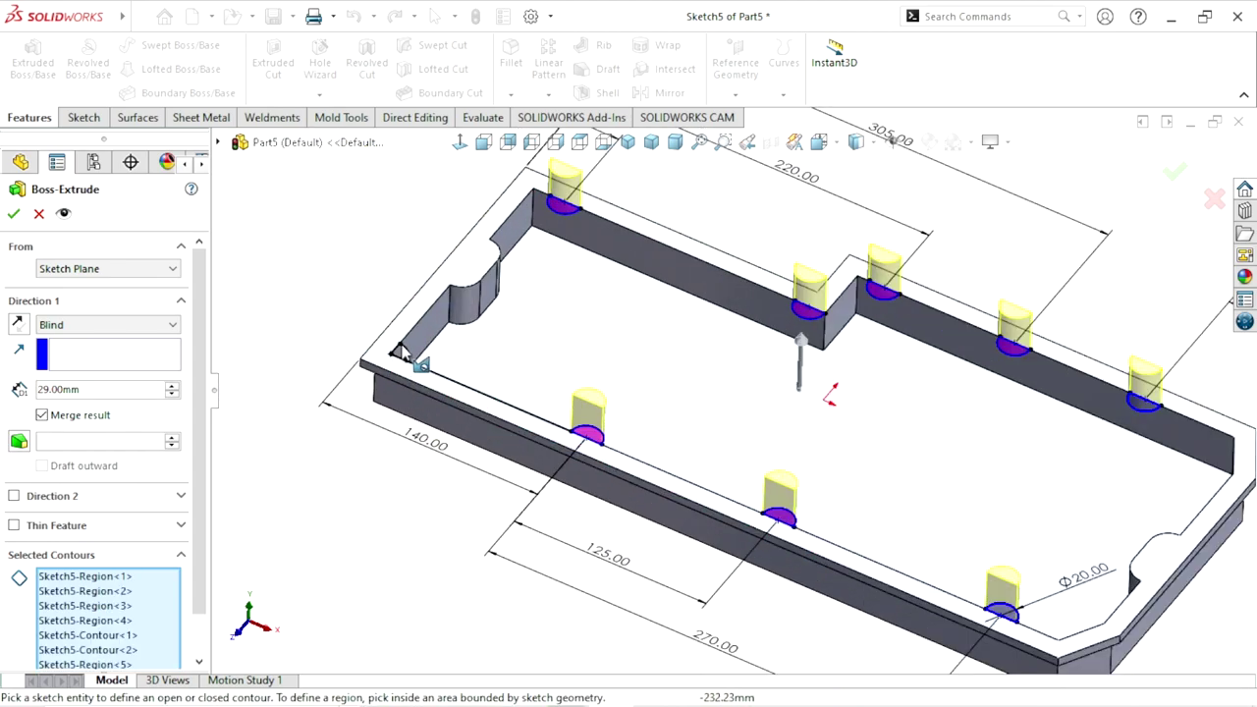
scroll(402, 356, down, 1)
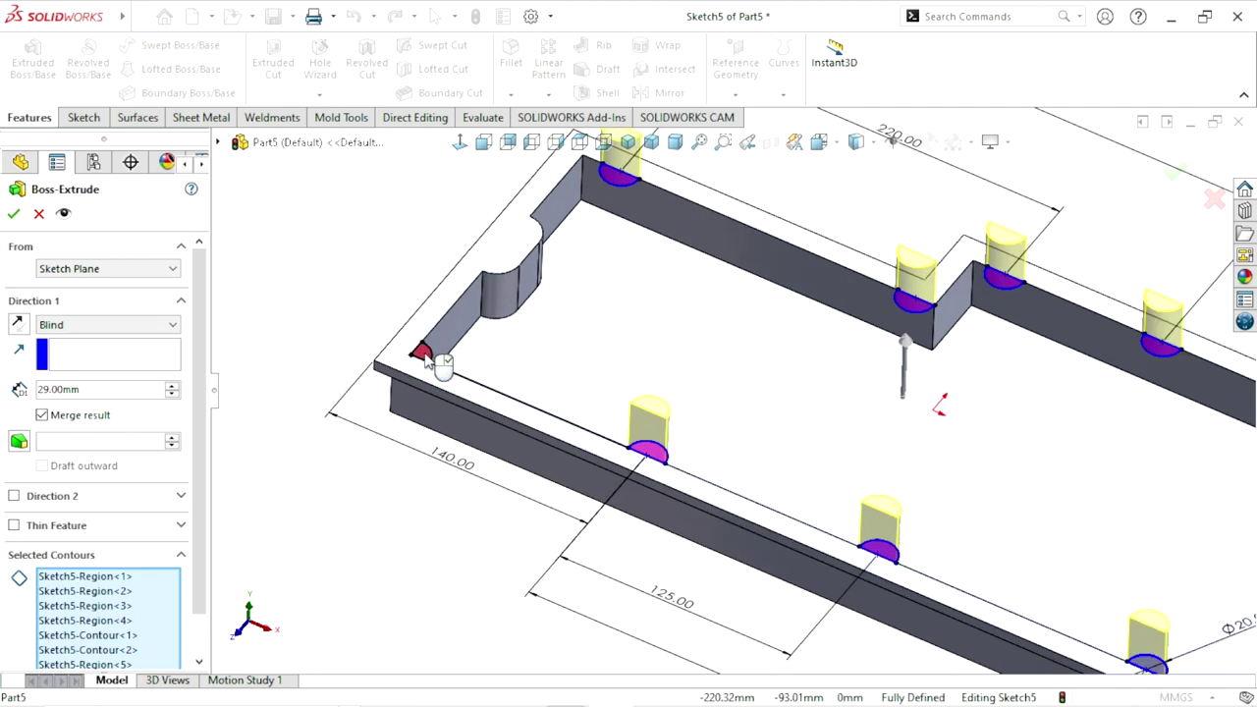
click(422, 355)
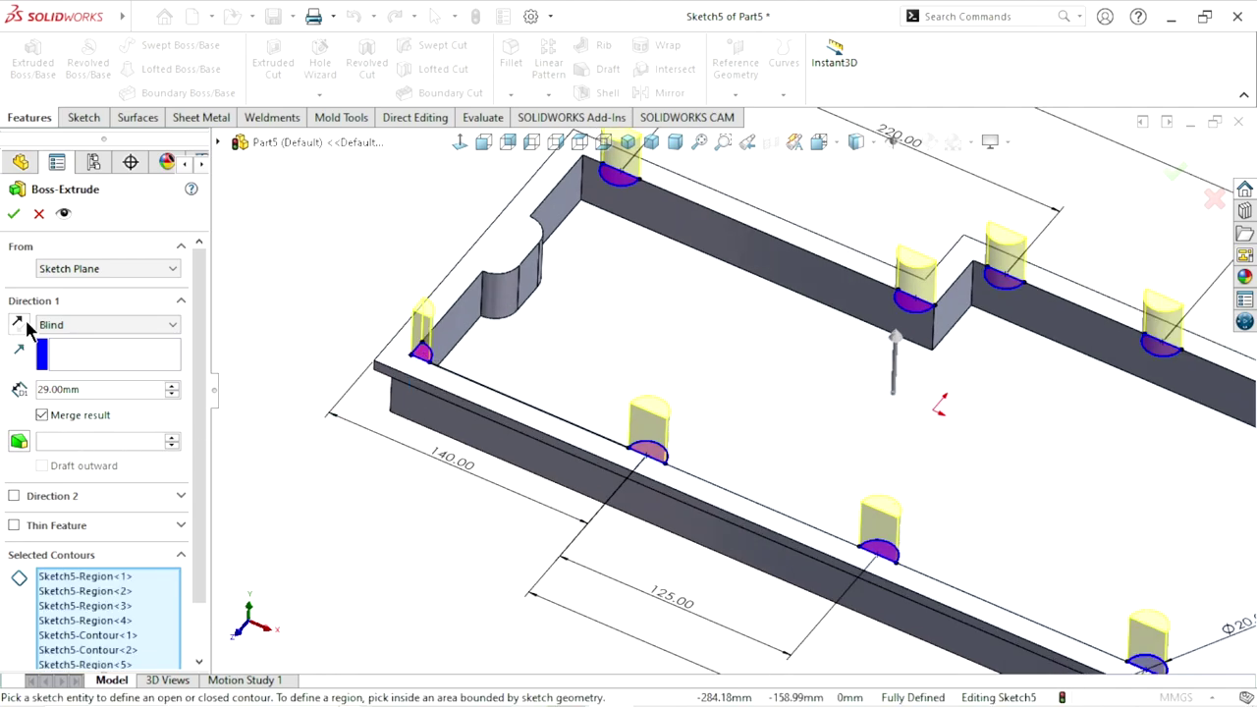
click(791, 414)
scroll(803, 414, up, 3)
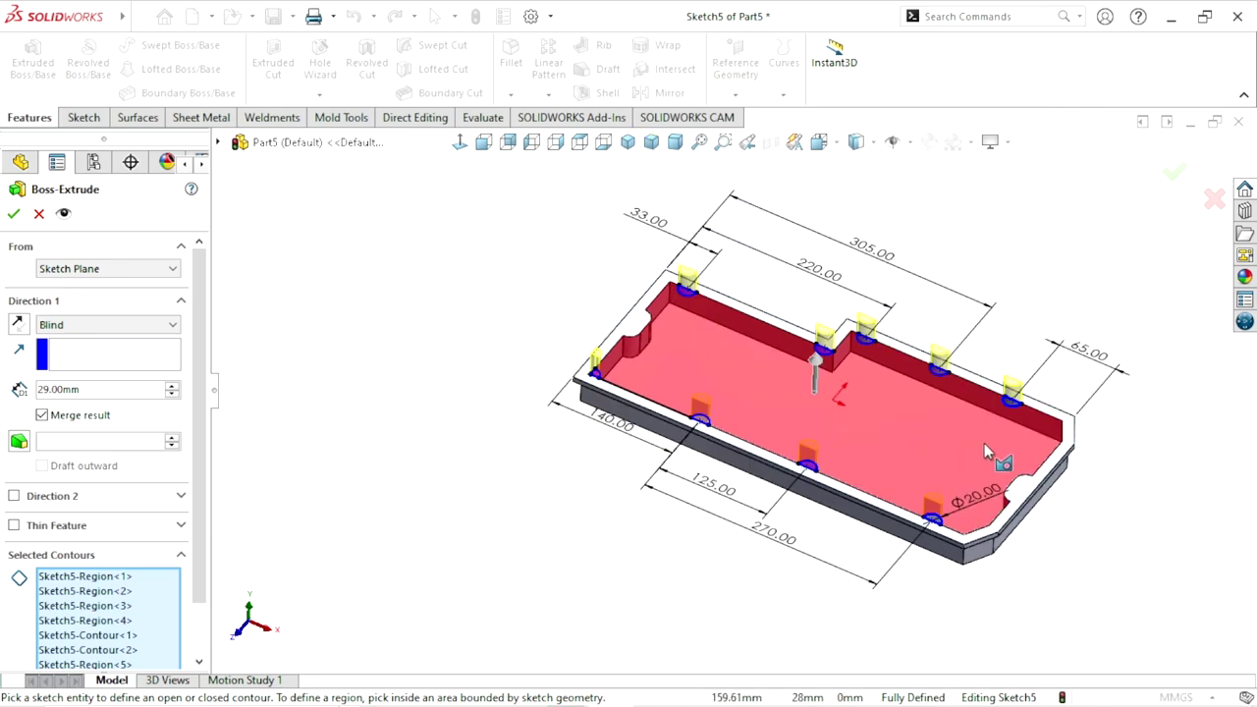
scroll(983, 443, down, 2)
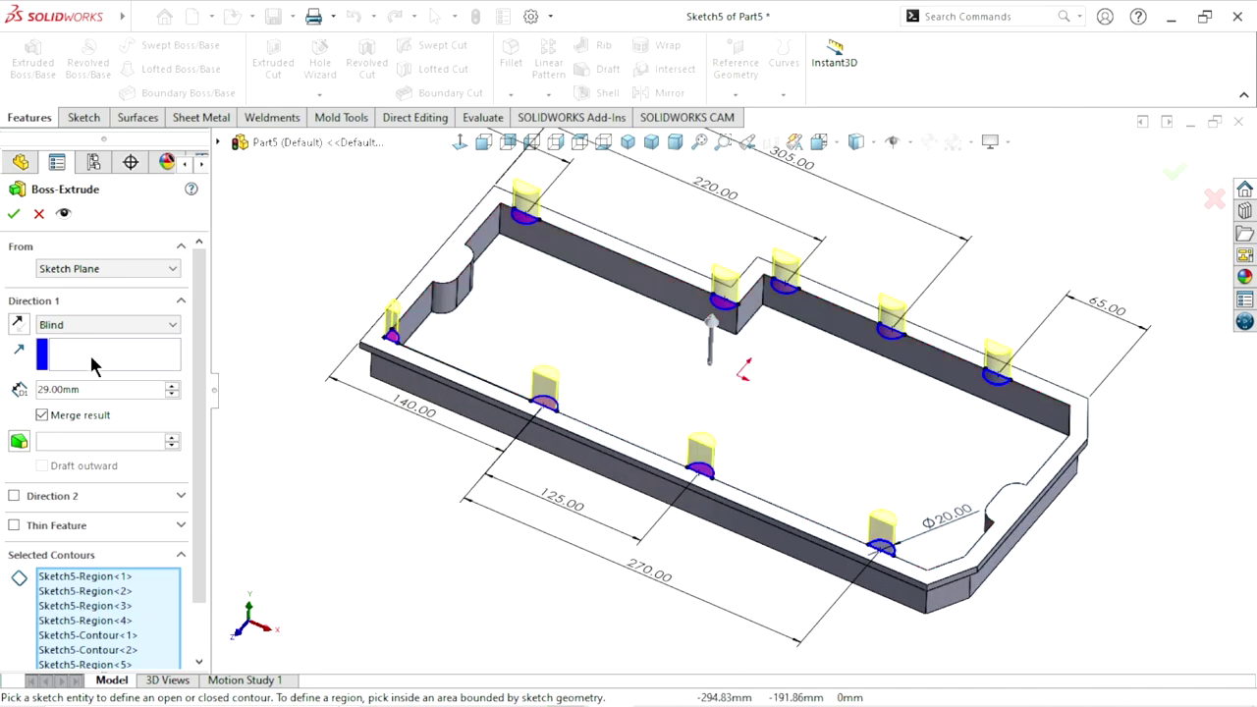
- Reverse the extrusion direction, set End Condition to Up To Next, and confirm
click(20, 327)
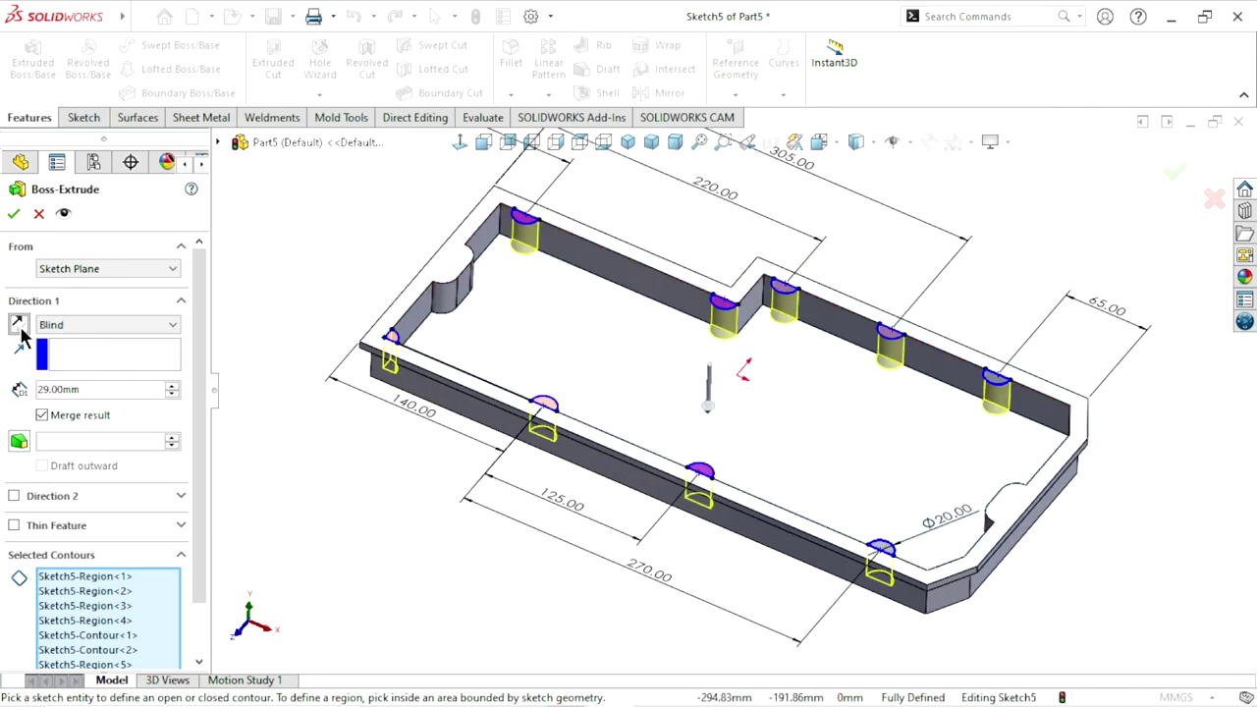
click(98, 337)
click(110, 365)
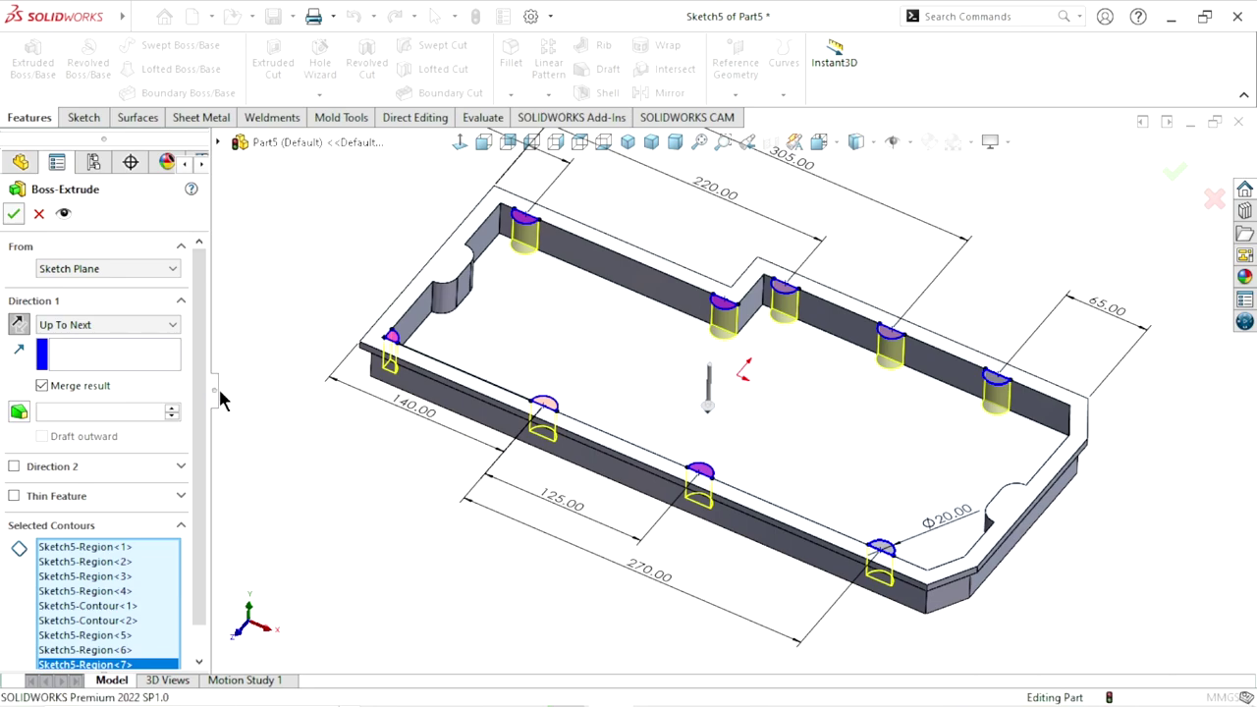
key(Return)
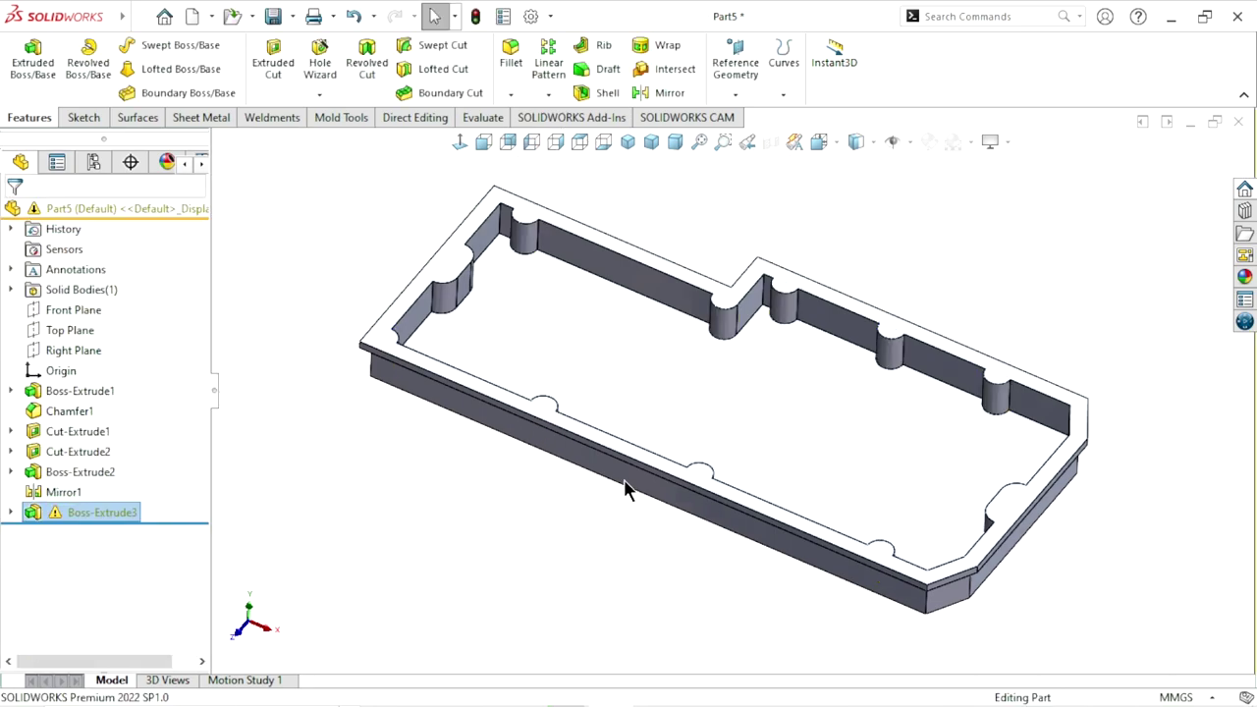
- Start a new sketch on the tray's pocket floor face
middle_drag(748, 433, 743, 477)
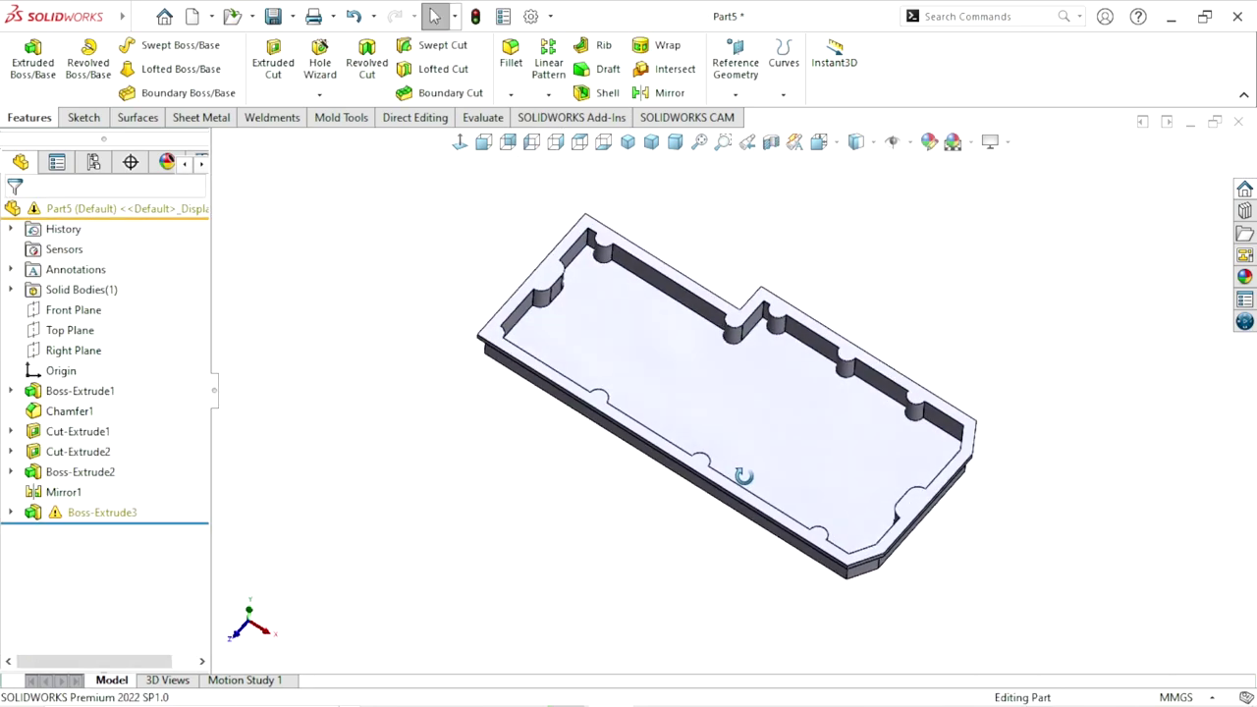
middle_drag(746, 471, 776, 430)
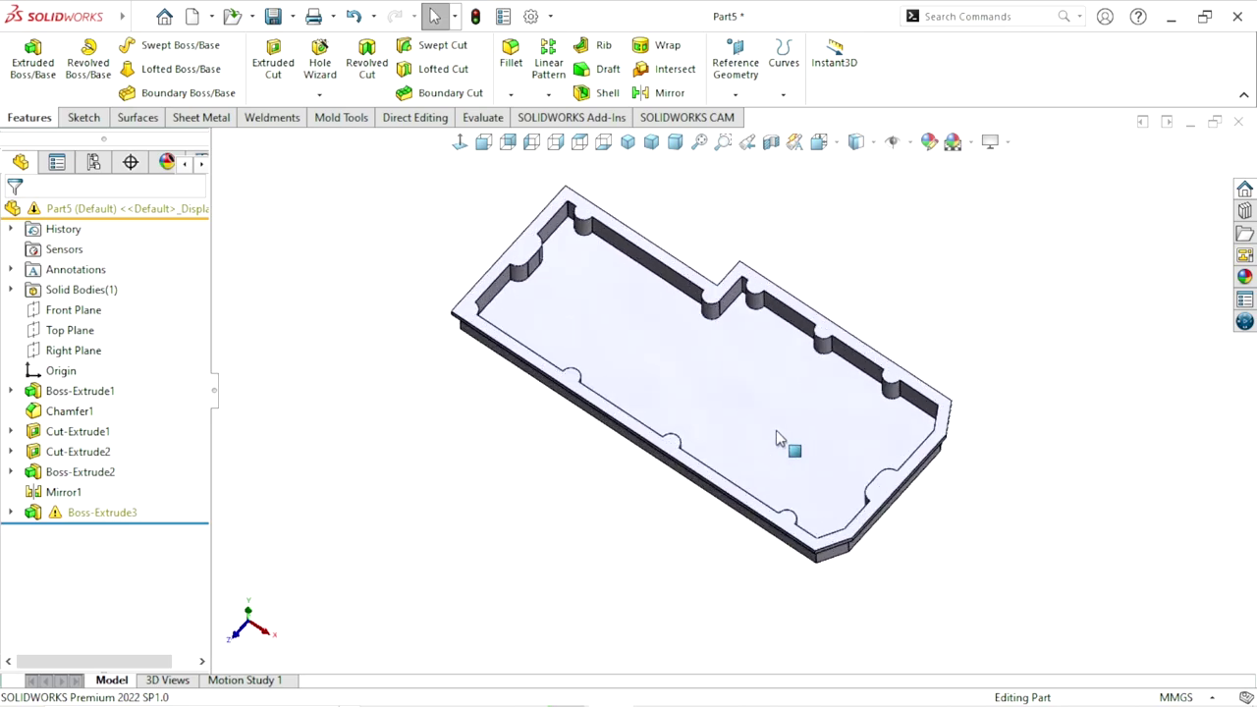
click(795, 415)
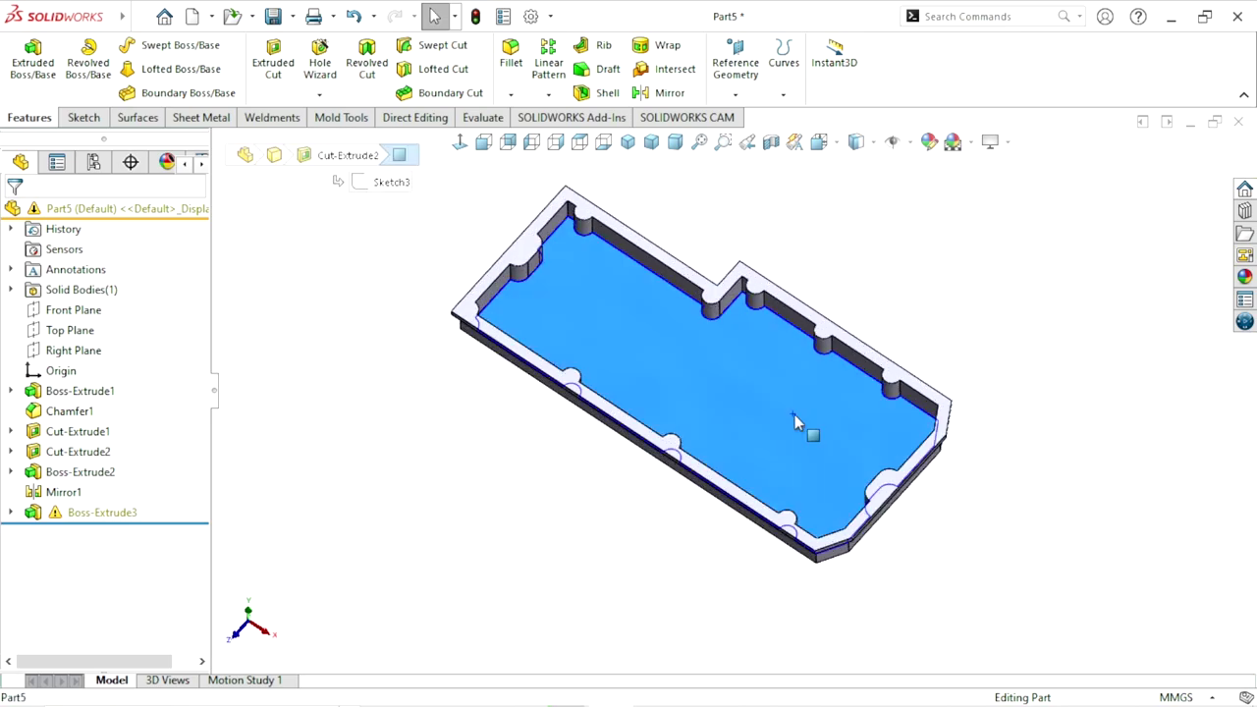
click(844, 374)
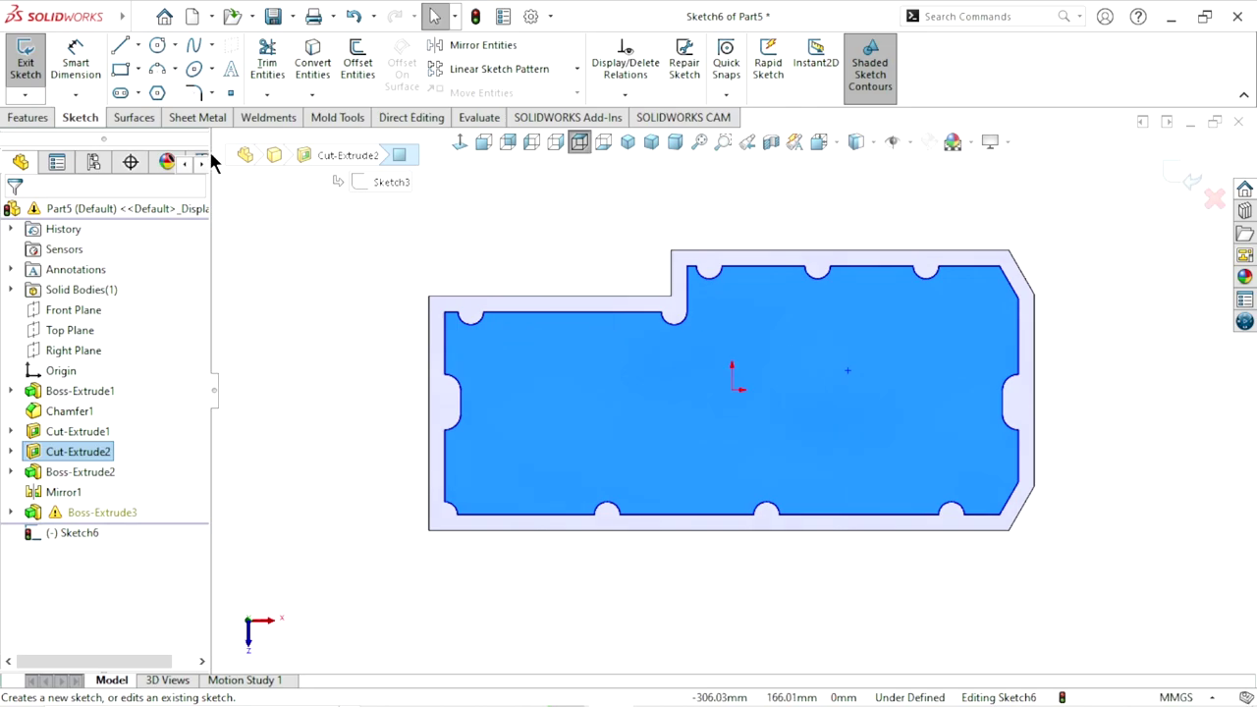
- Draw a large circle right of the origin and a small circle above it
key(c)
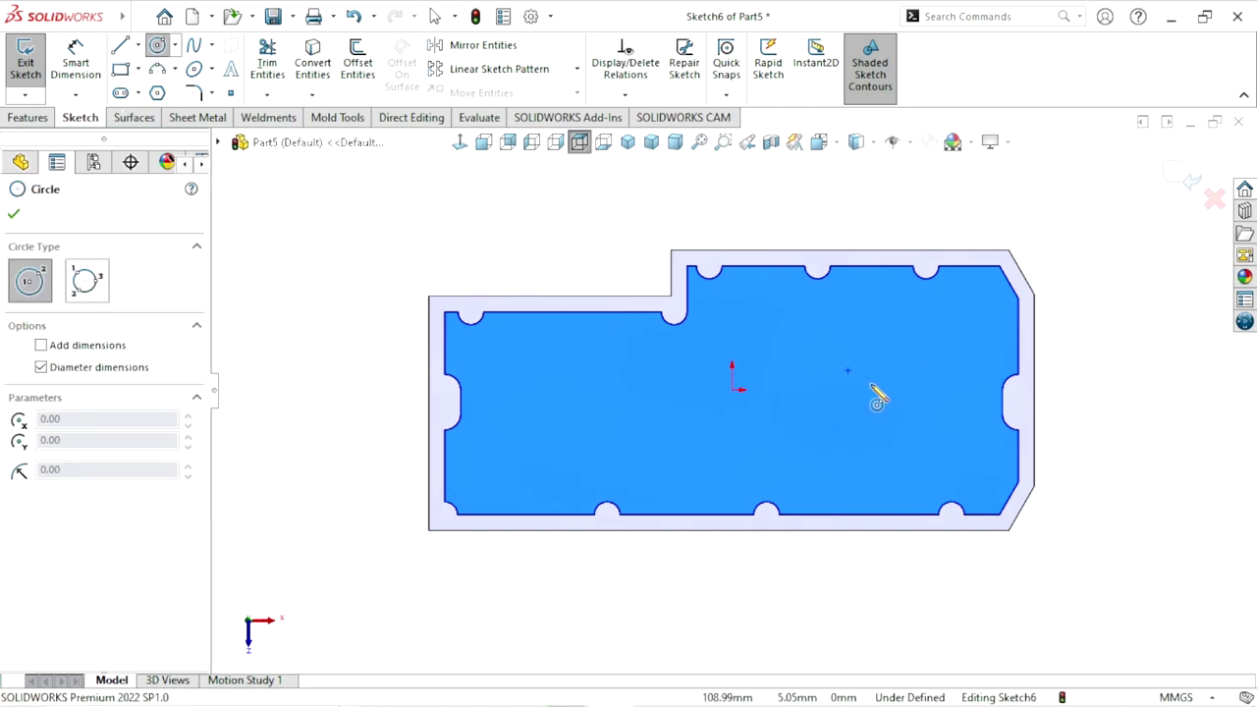
click(869, 383)
click(917, 407)
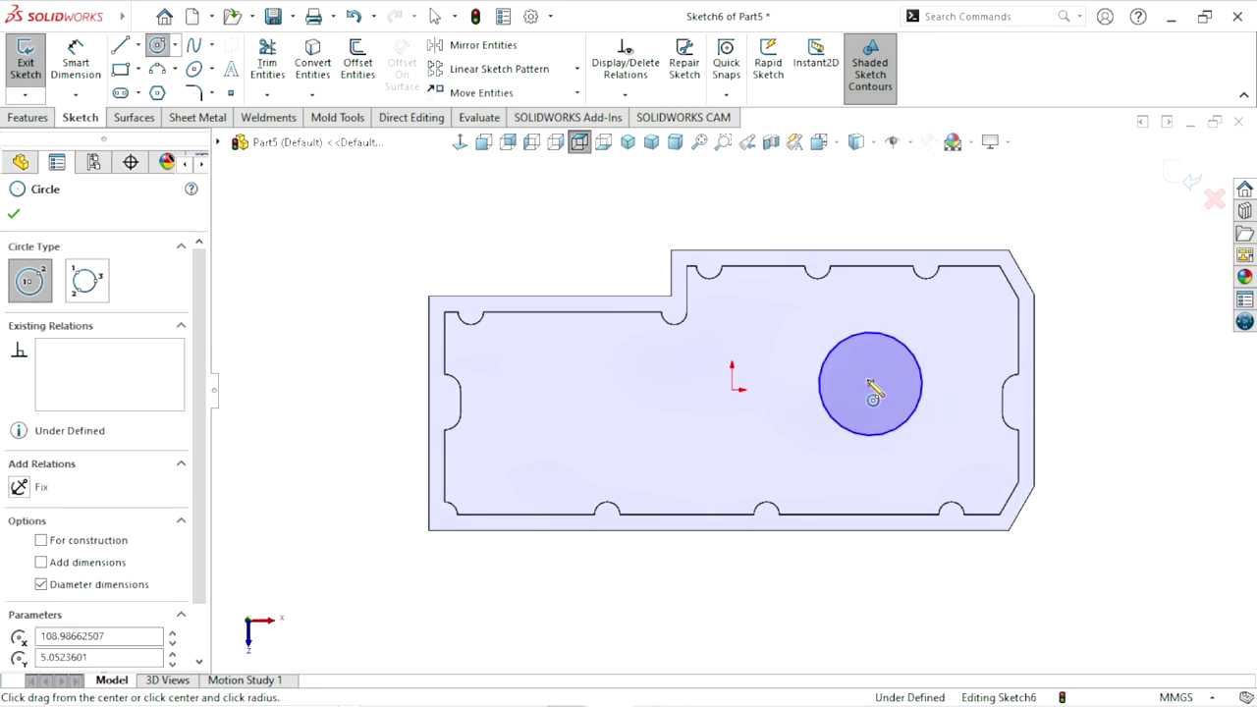
click(739, 319)
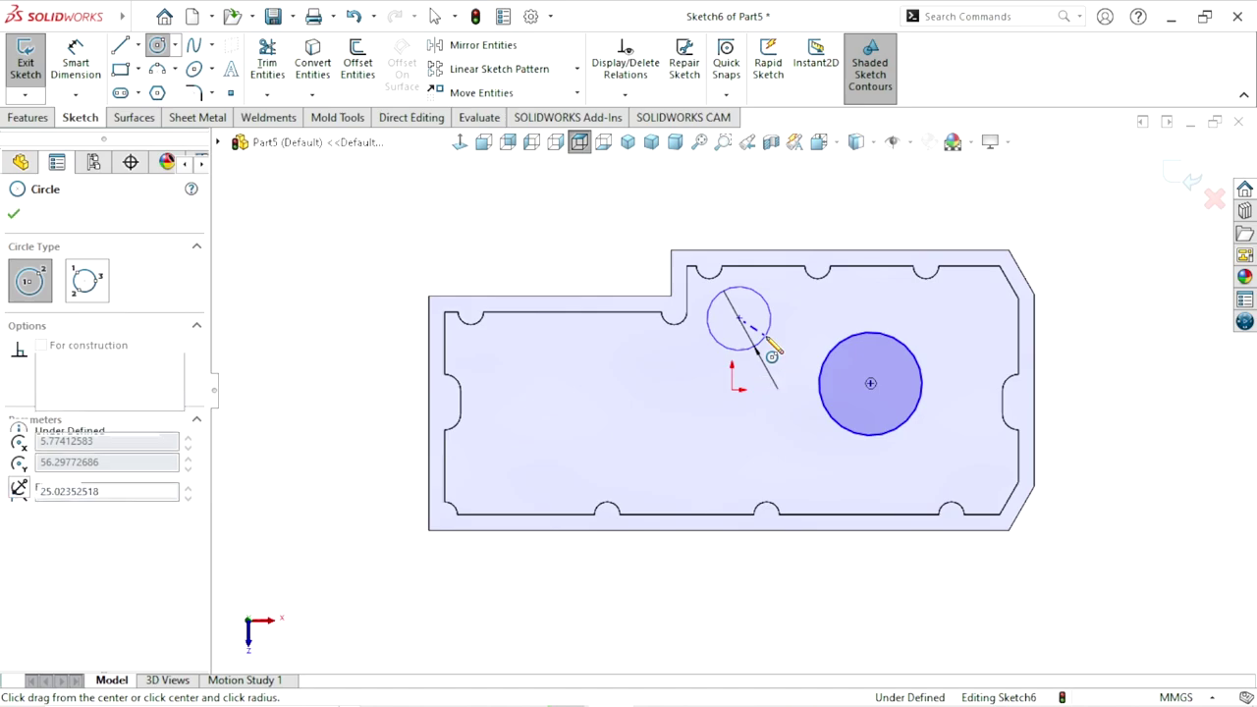
click(763, 340)
click(14, 214)
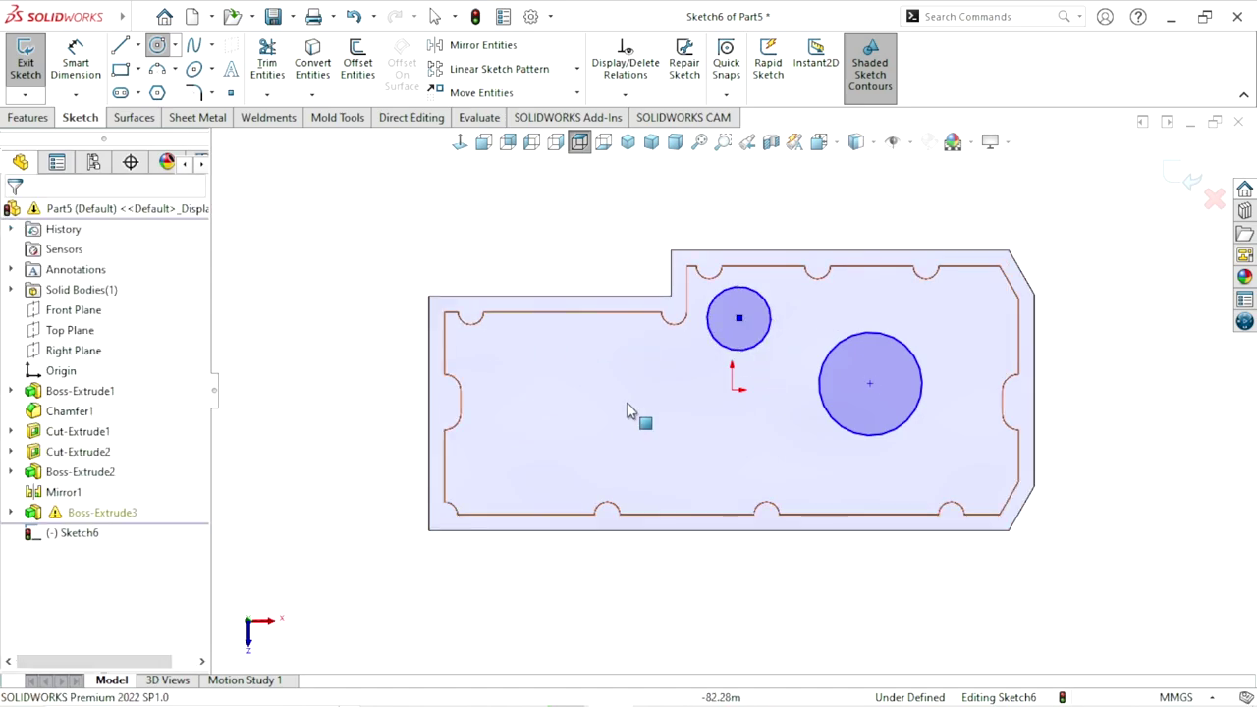
- Draw a horizontal centerline from the origin leftward, about 297.8 mm long
click(138, 48)
click(157, 90)
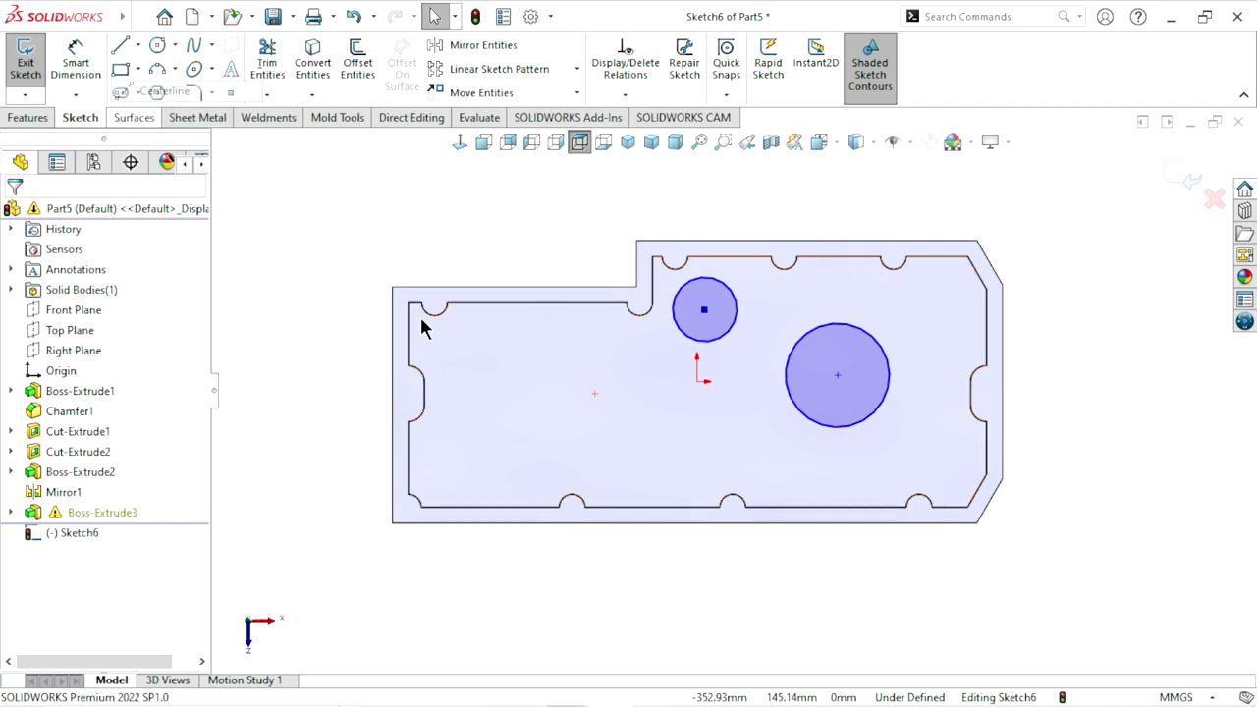
click(717, 395)
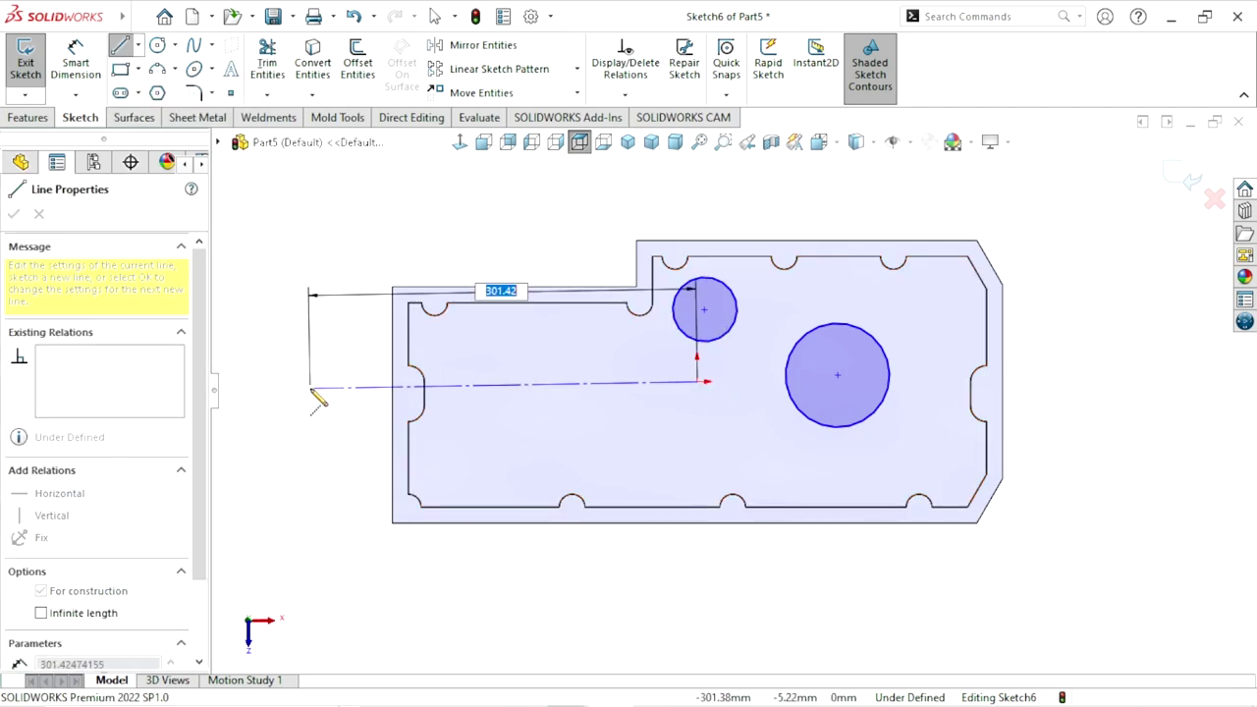
click(315, 381)
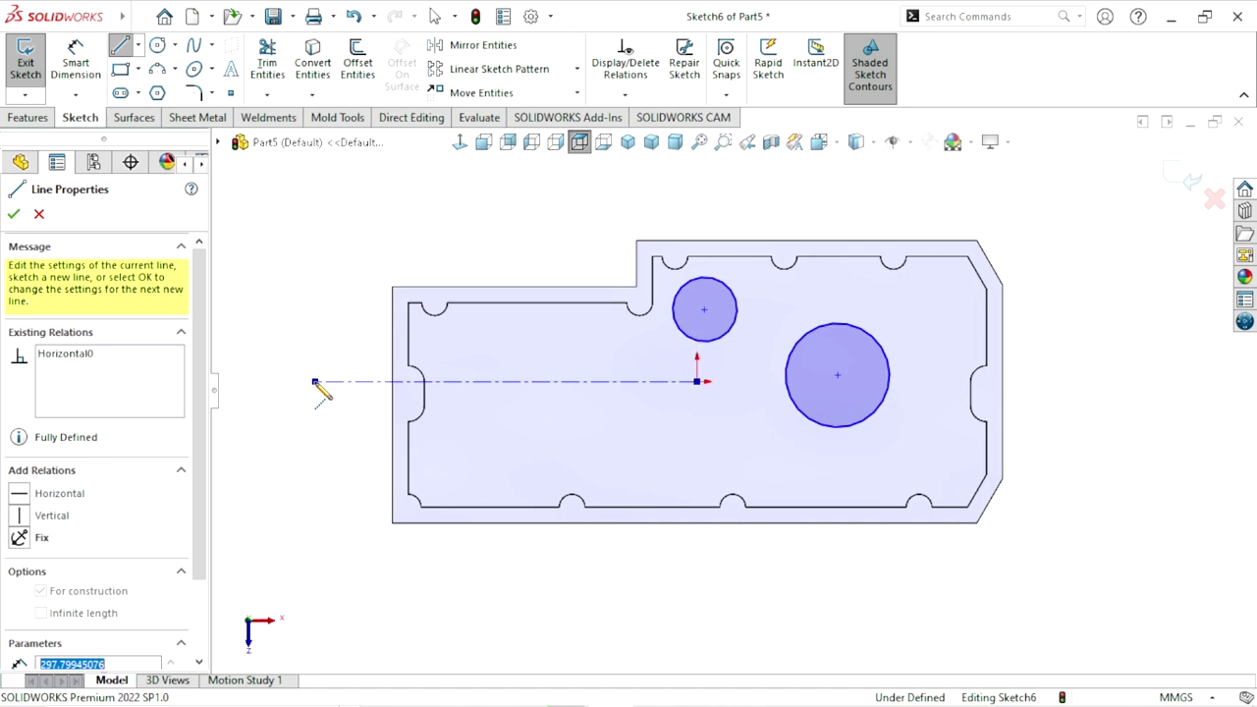
right_click(334, 271)
click(350, 276)
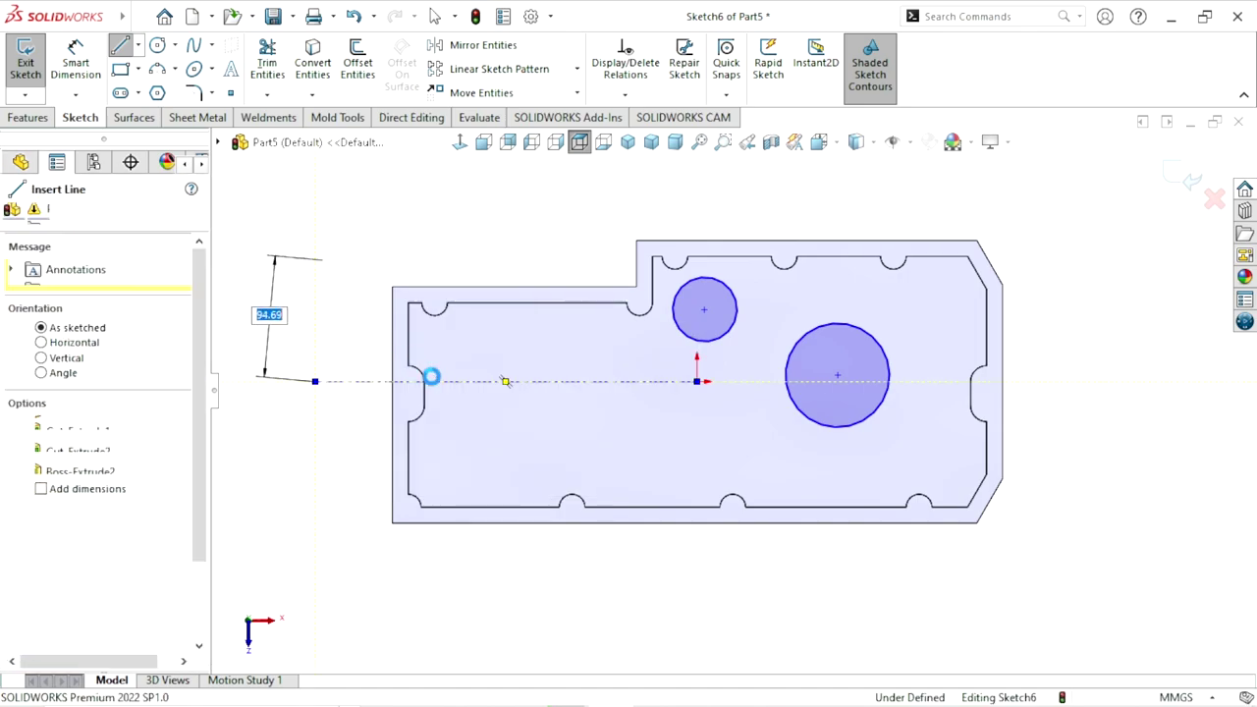
click(535, 381)
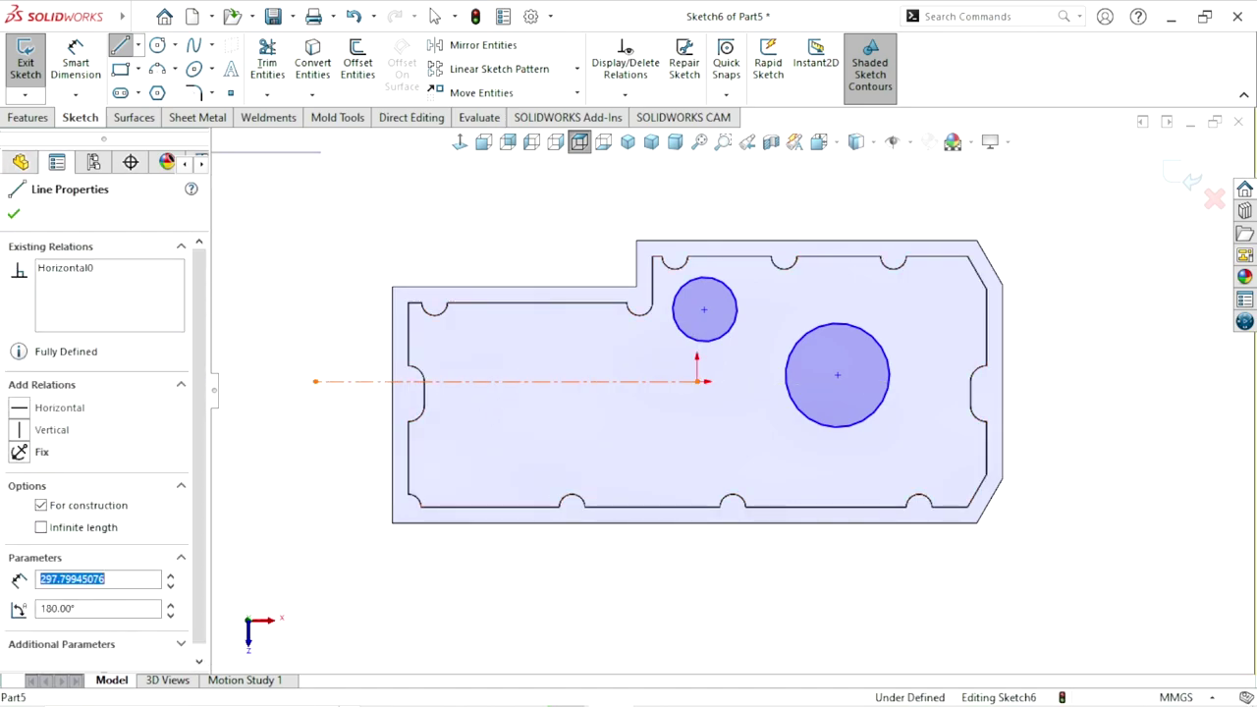
click(455, 248)
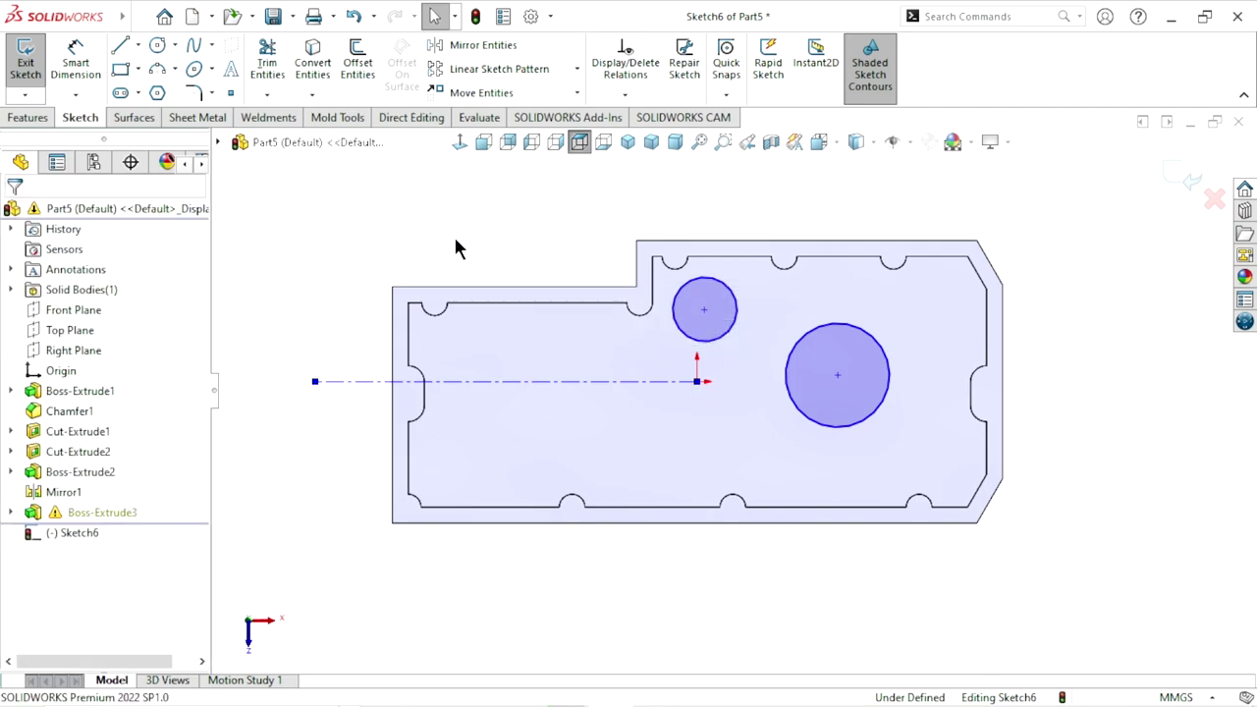
- Dimension the small circle to Ø70 and the large circle to Ø100
click(71, 80)
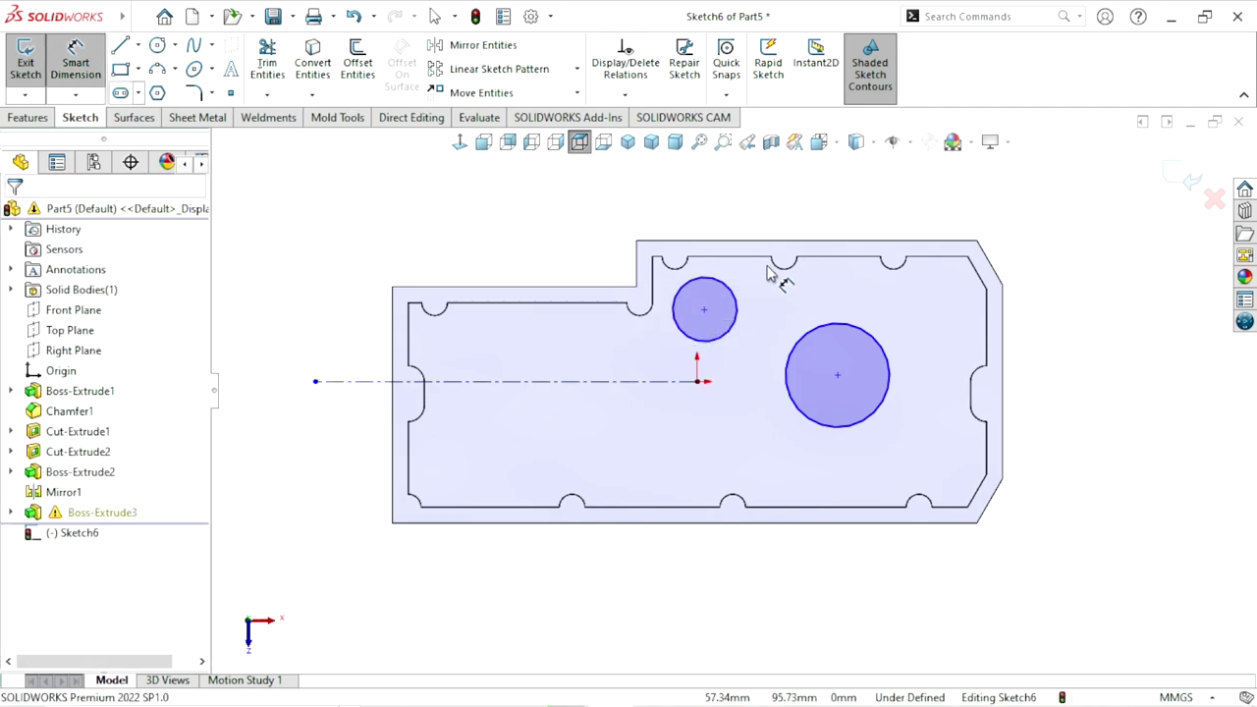
click(798, 216)
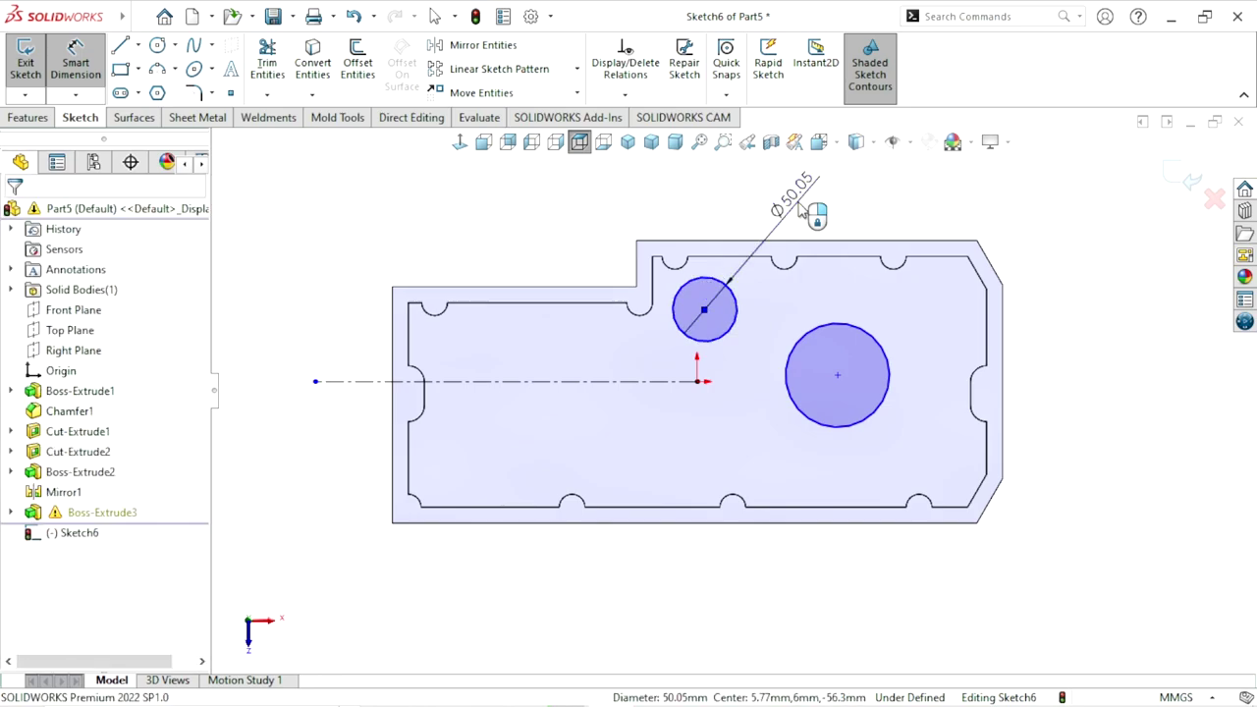
click(798, 211)
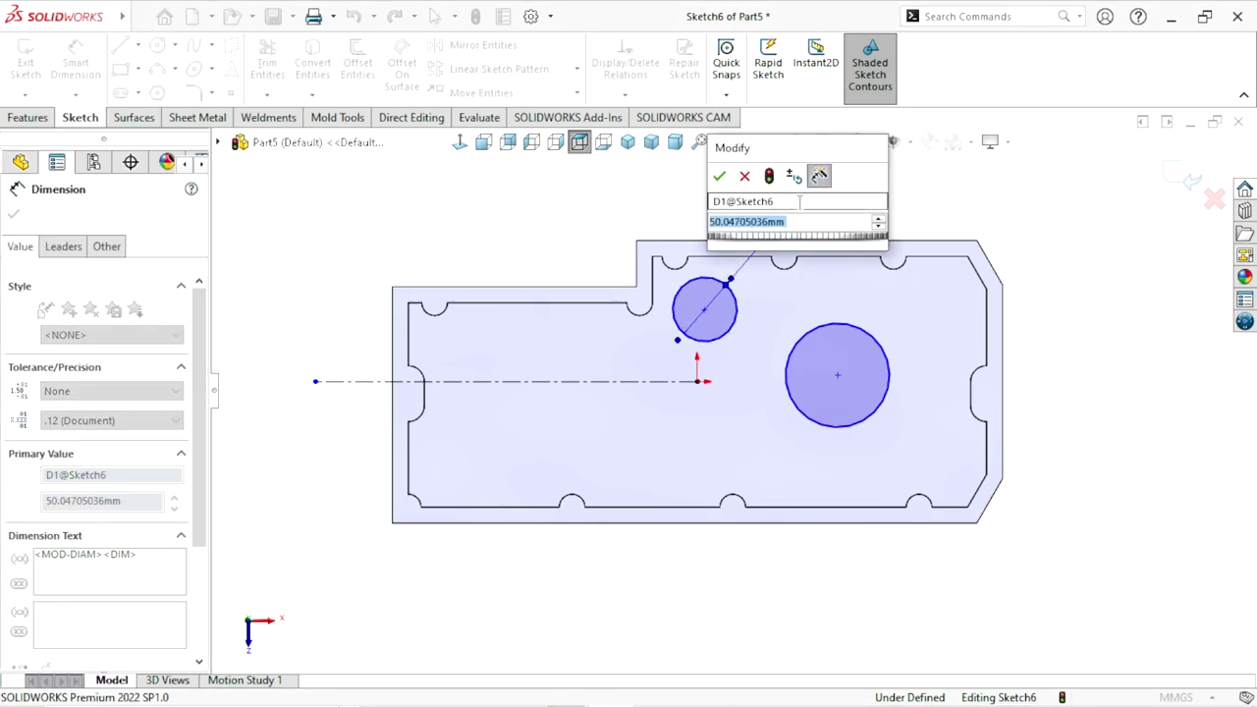
text(70)
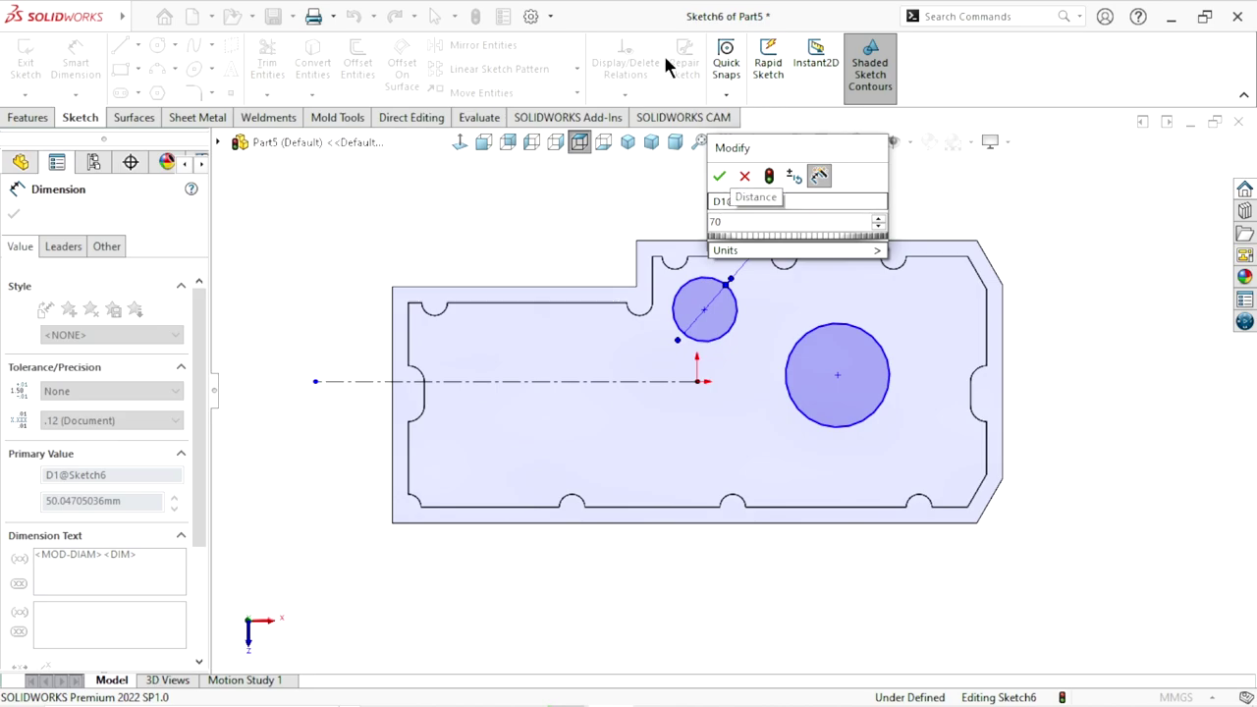
click(720, 175)
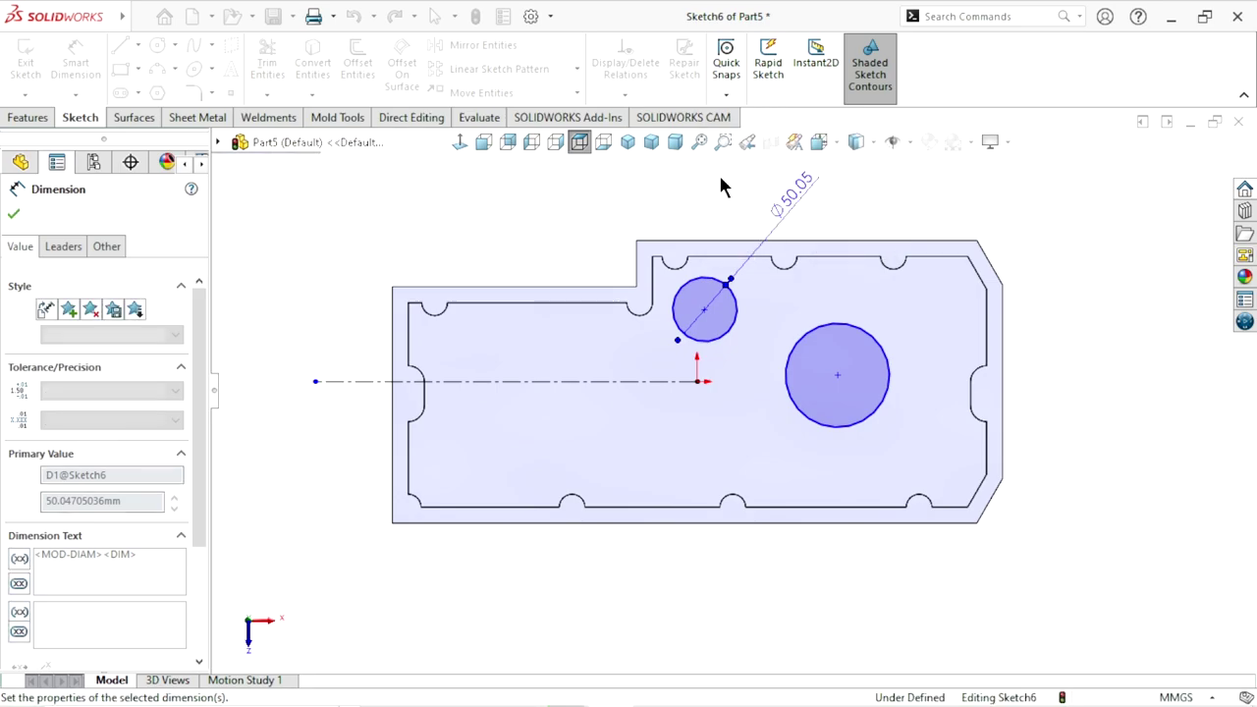
click(882, 350)
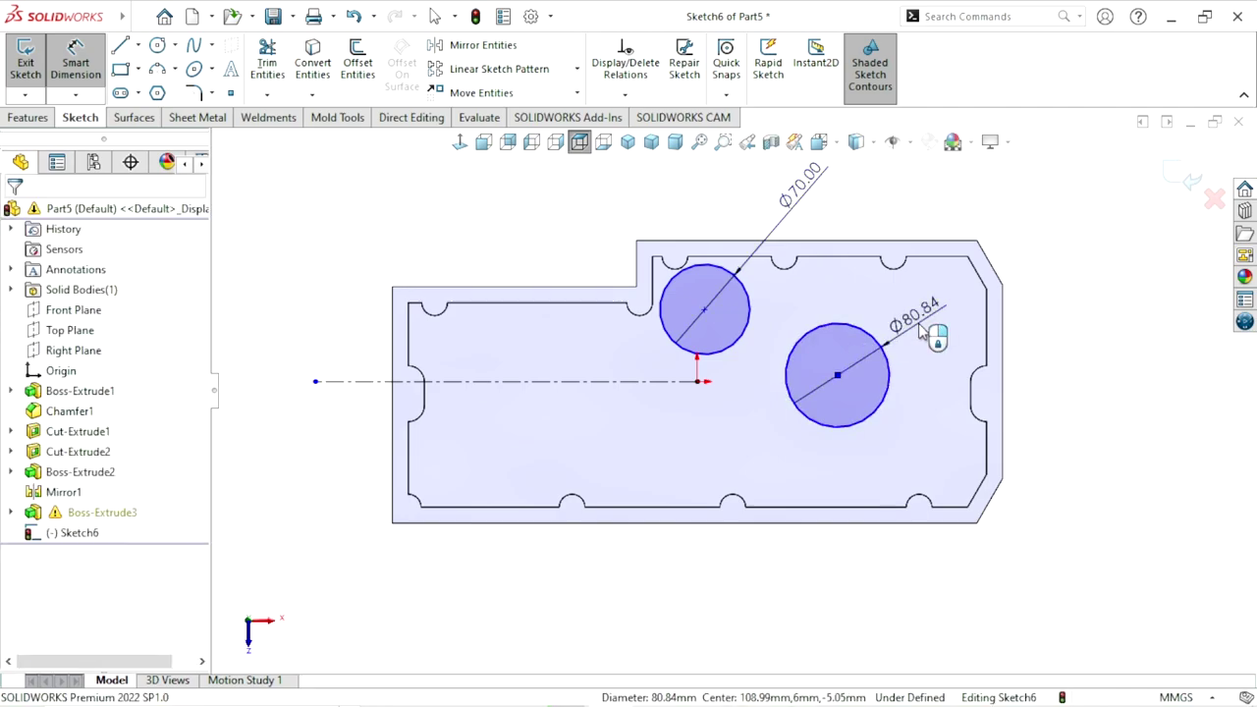
click(920, 332)
text(100)
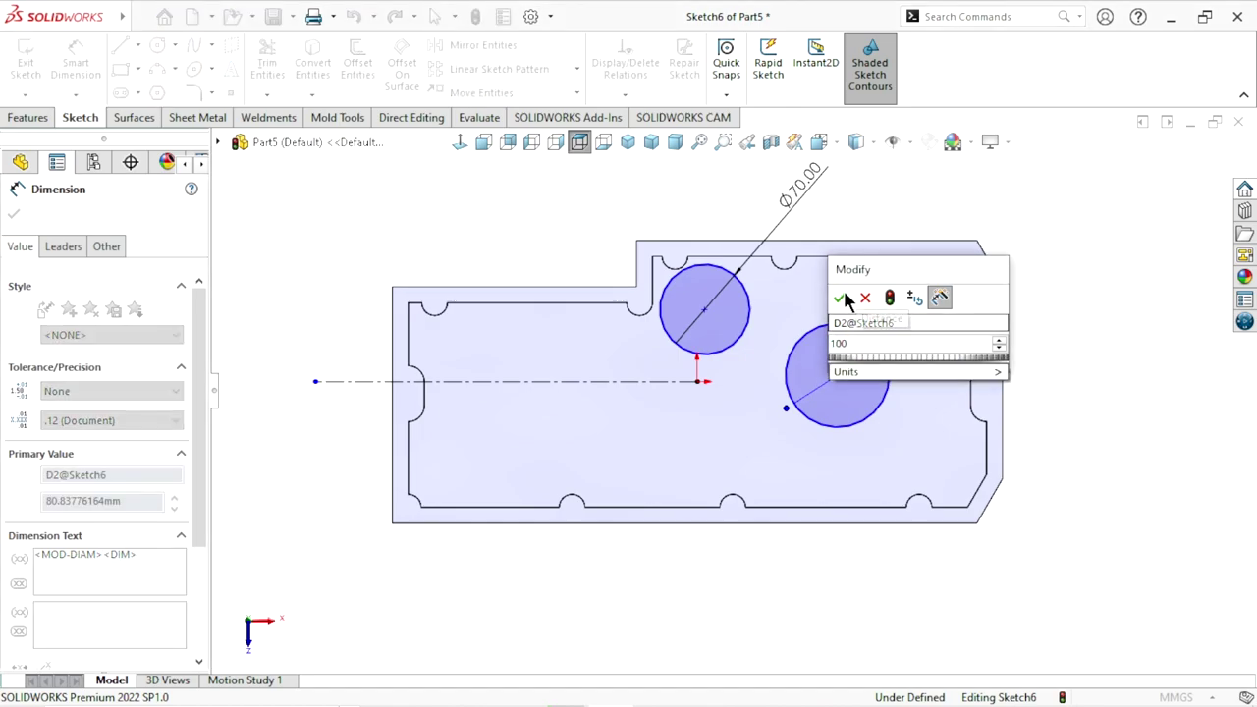
click(839, 297)
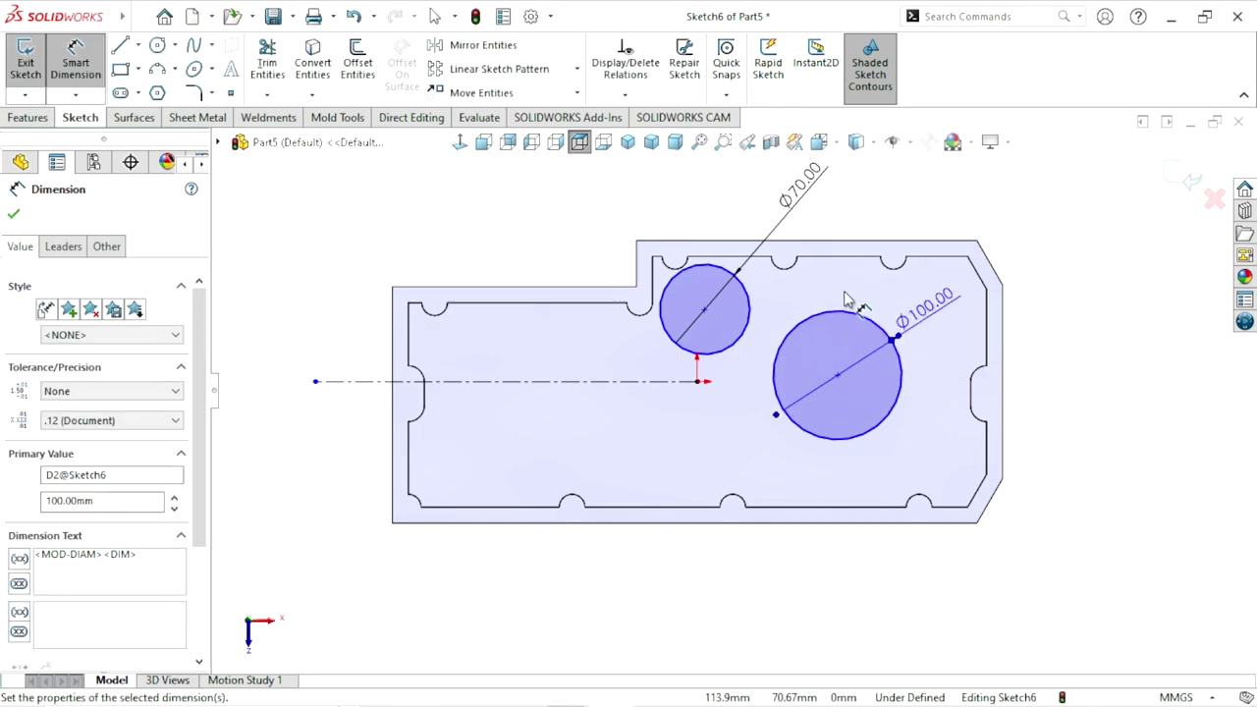
- Dimension the circle centres 79 mm and 150 mm from the vertical step edge
click(638, 273)
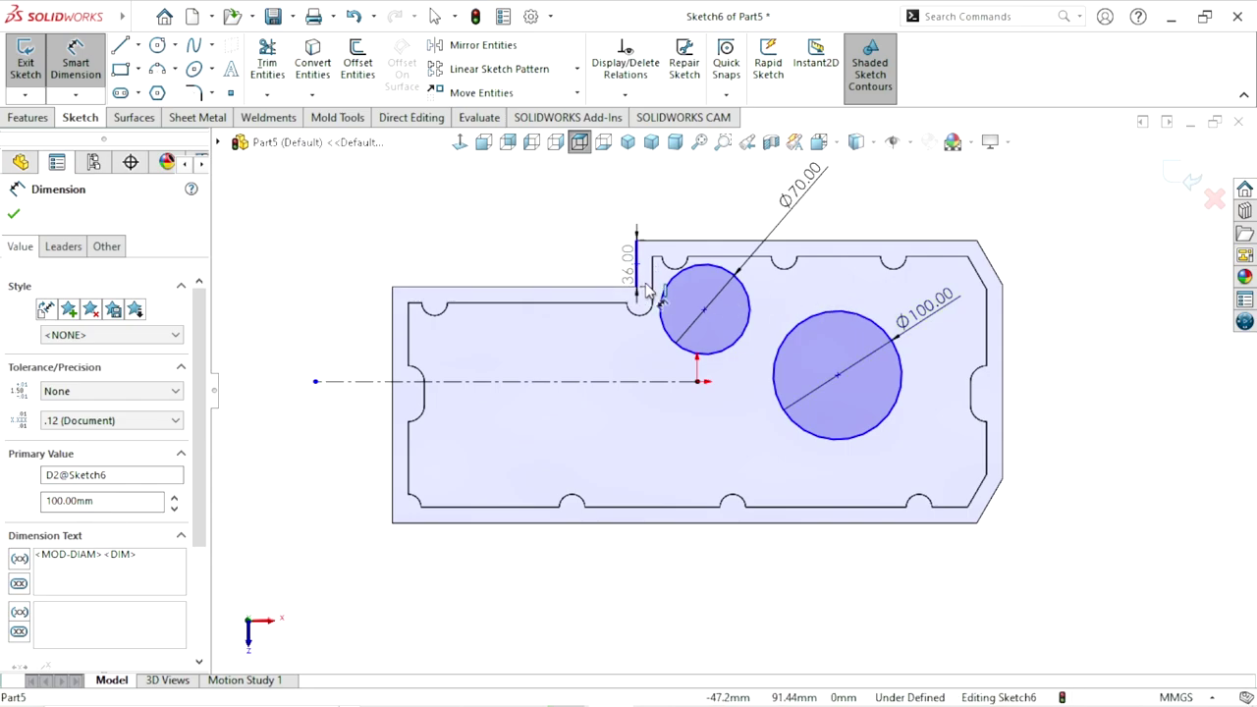
click(704, 310)
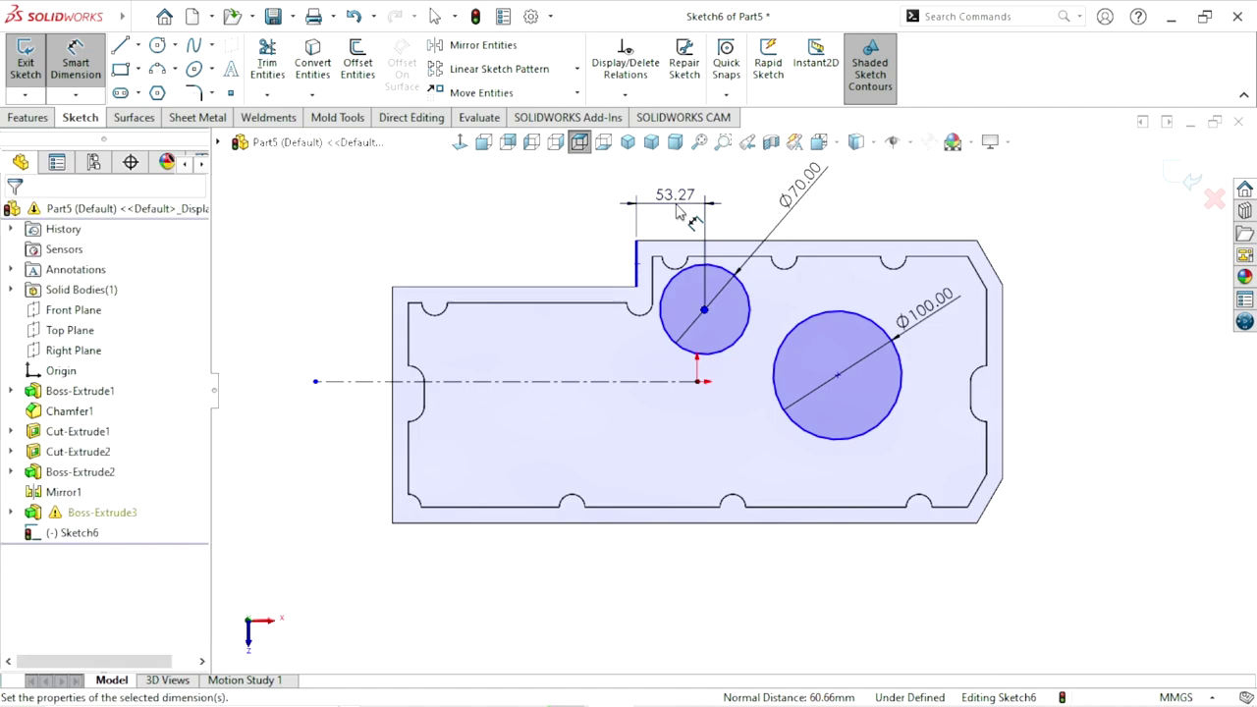
click(675, 213)
text(7)
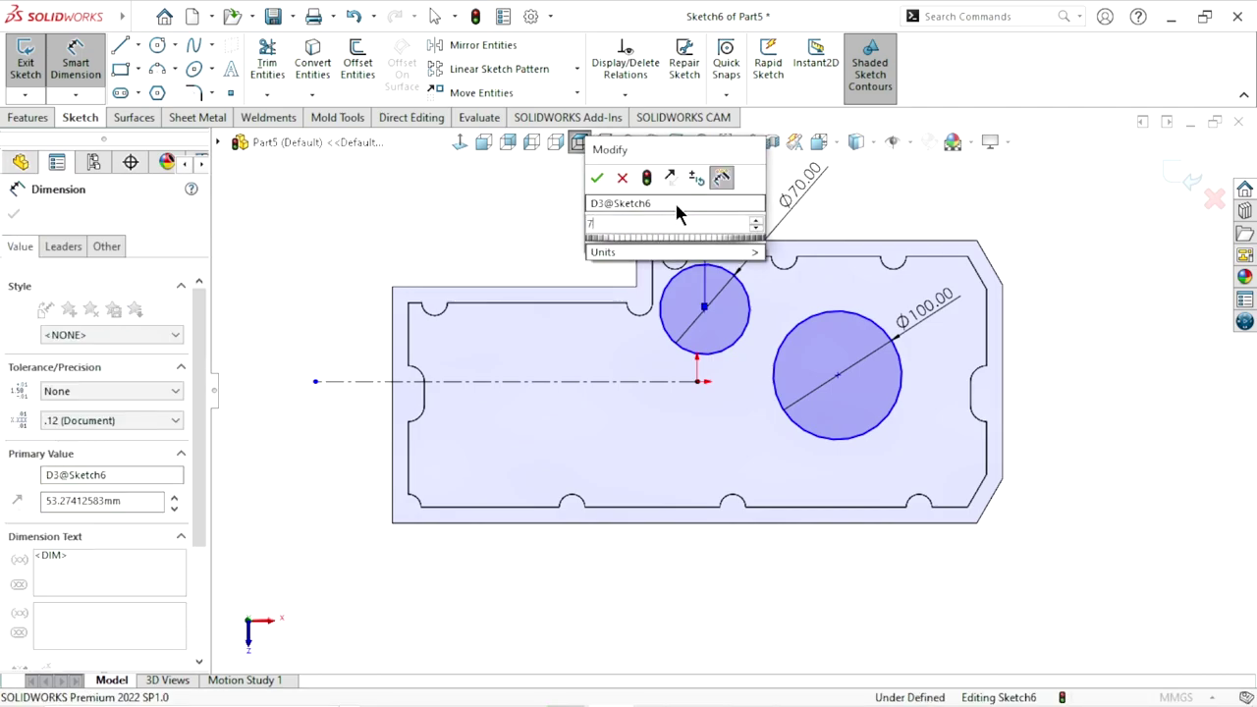
text(9)
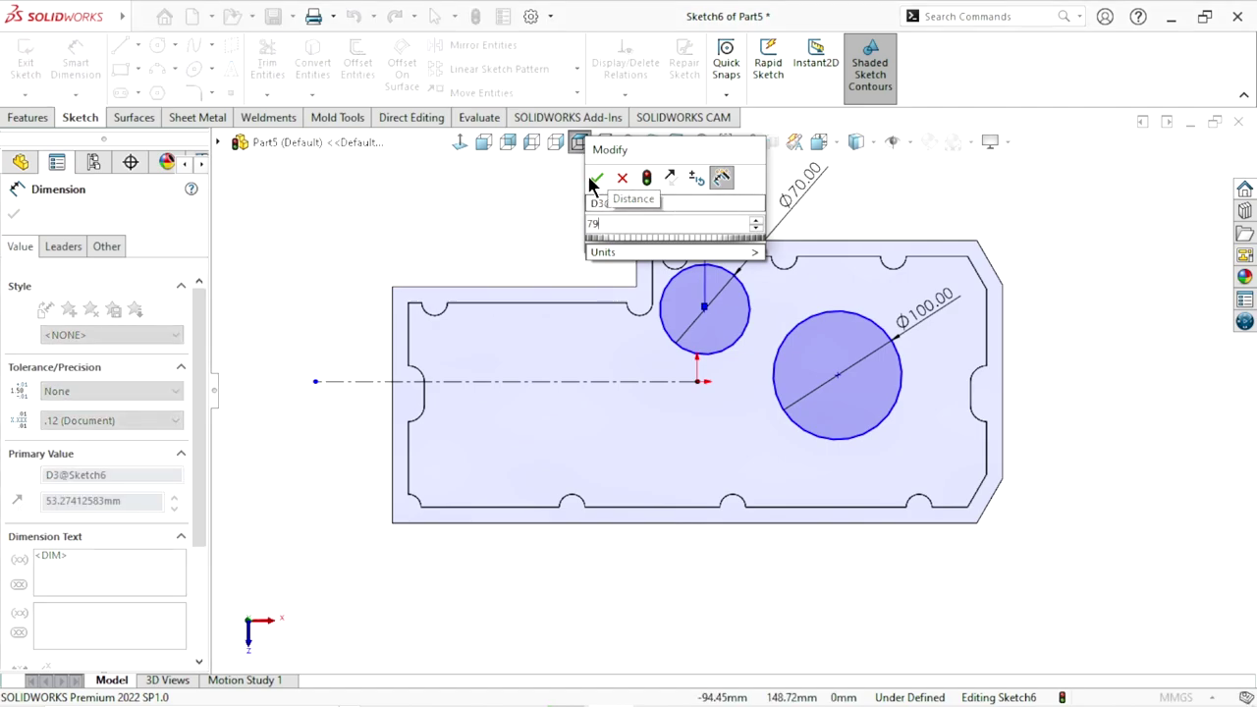
key(Escape)
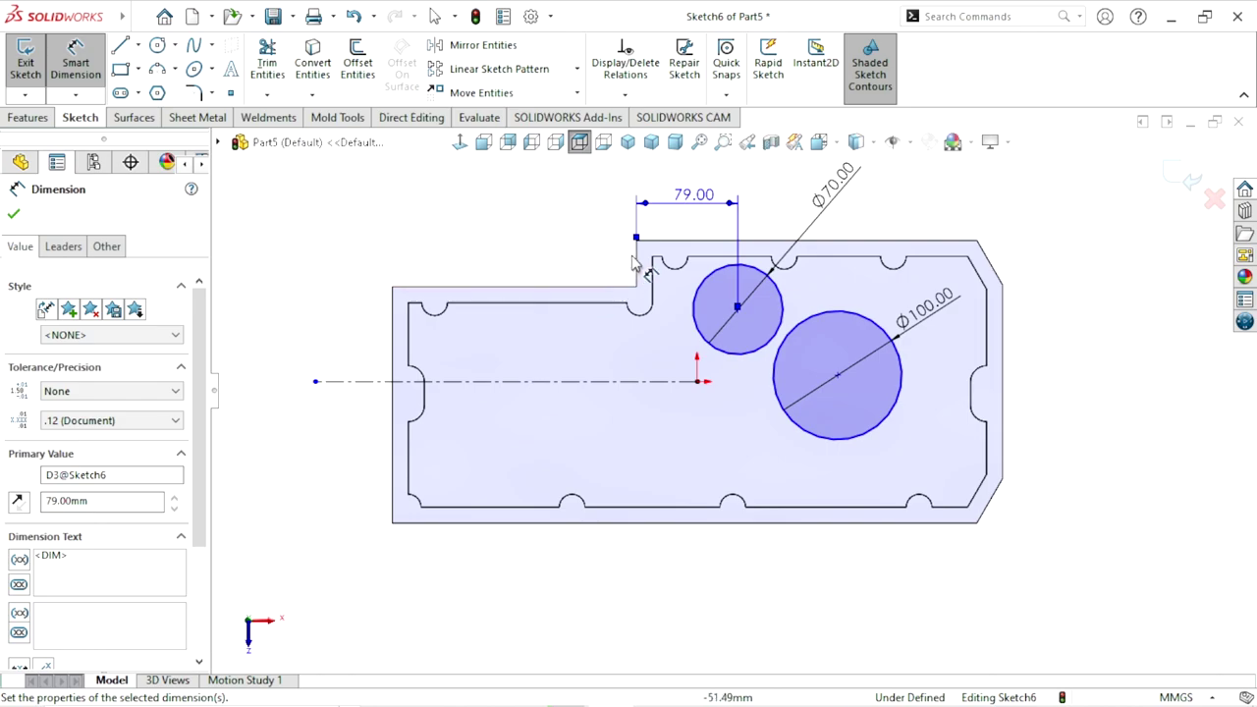
click(637, 269)
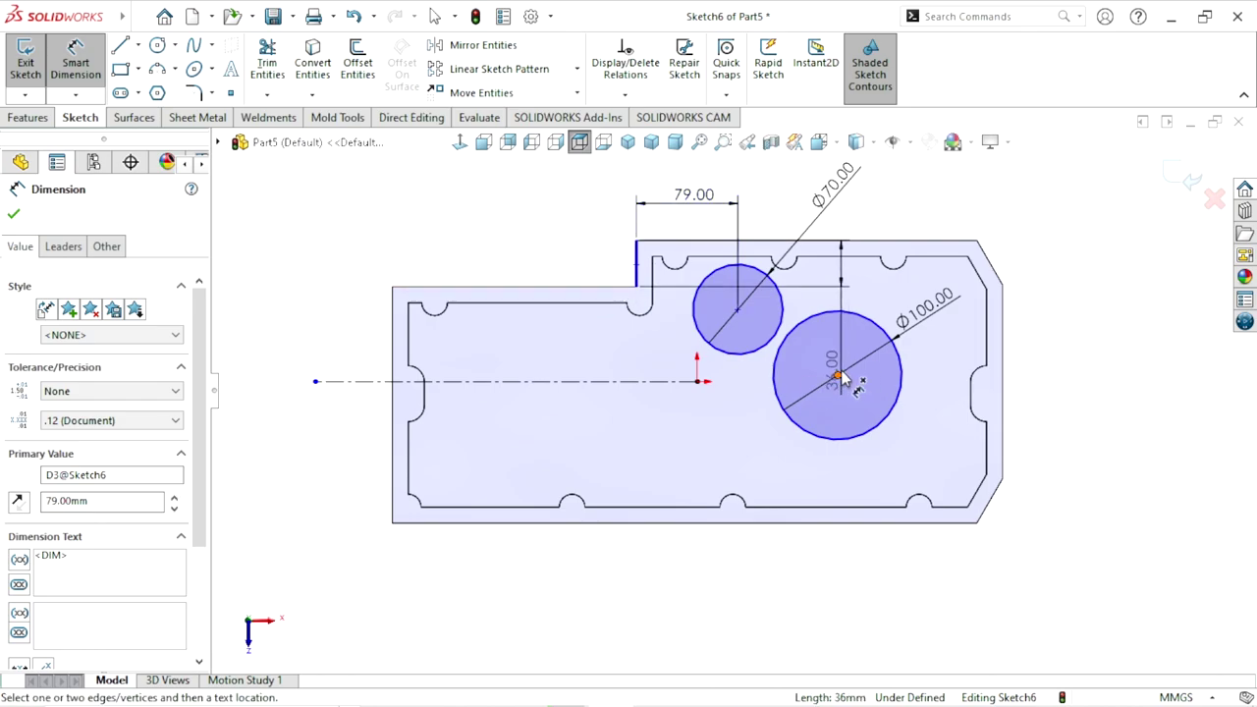
click(837, 377)
scroll(776, 393, up, 3)
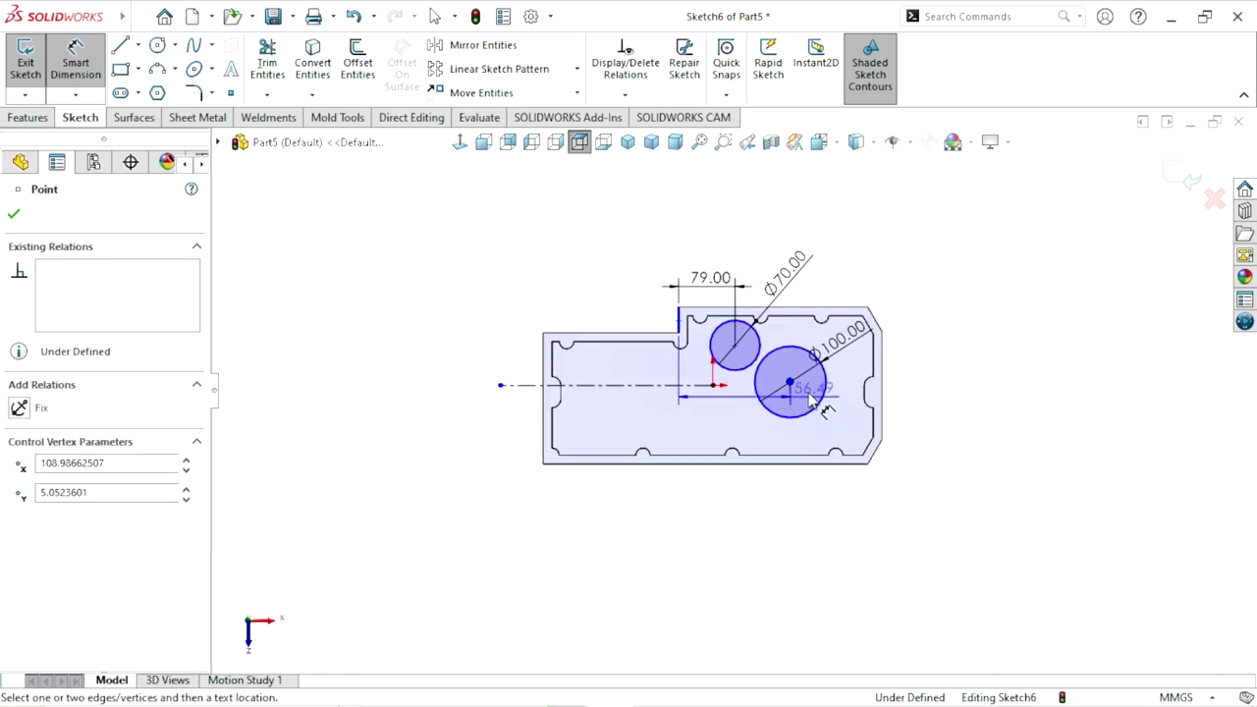
click(753, 220)
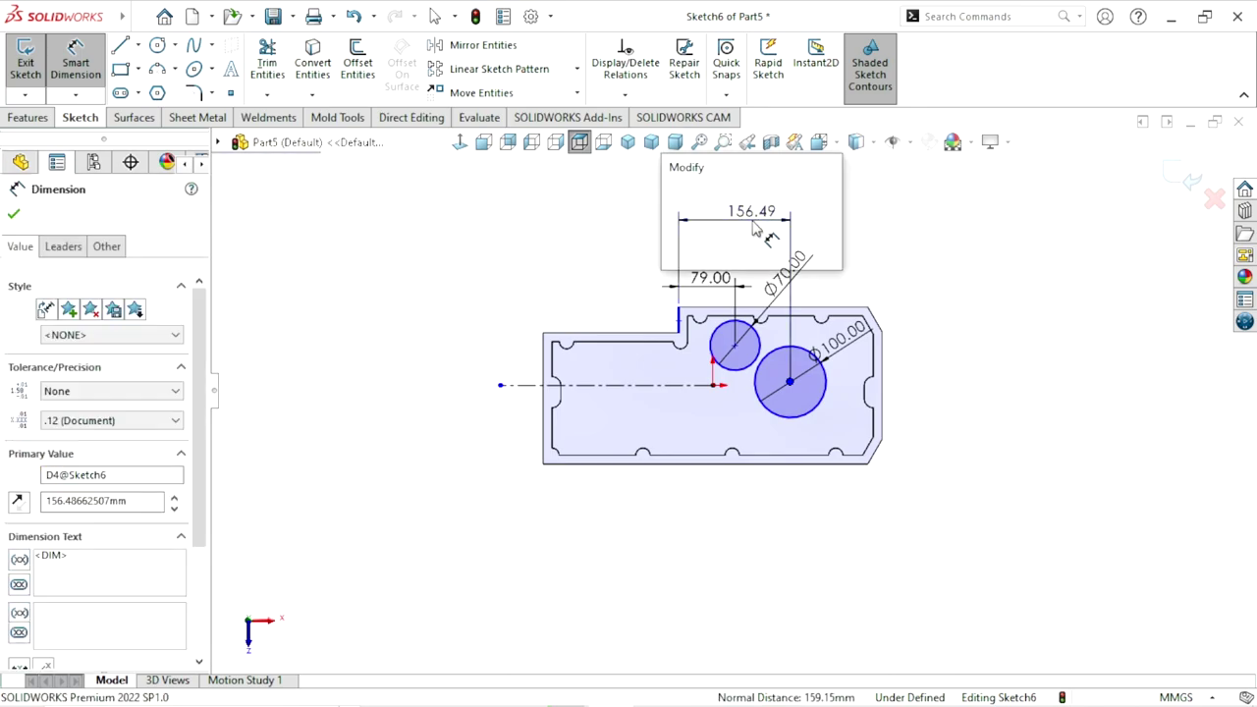
text(150)
click(673, 195)
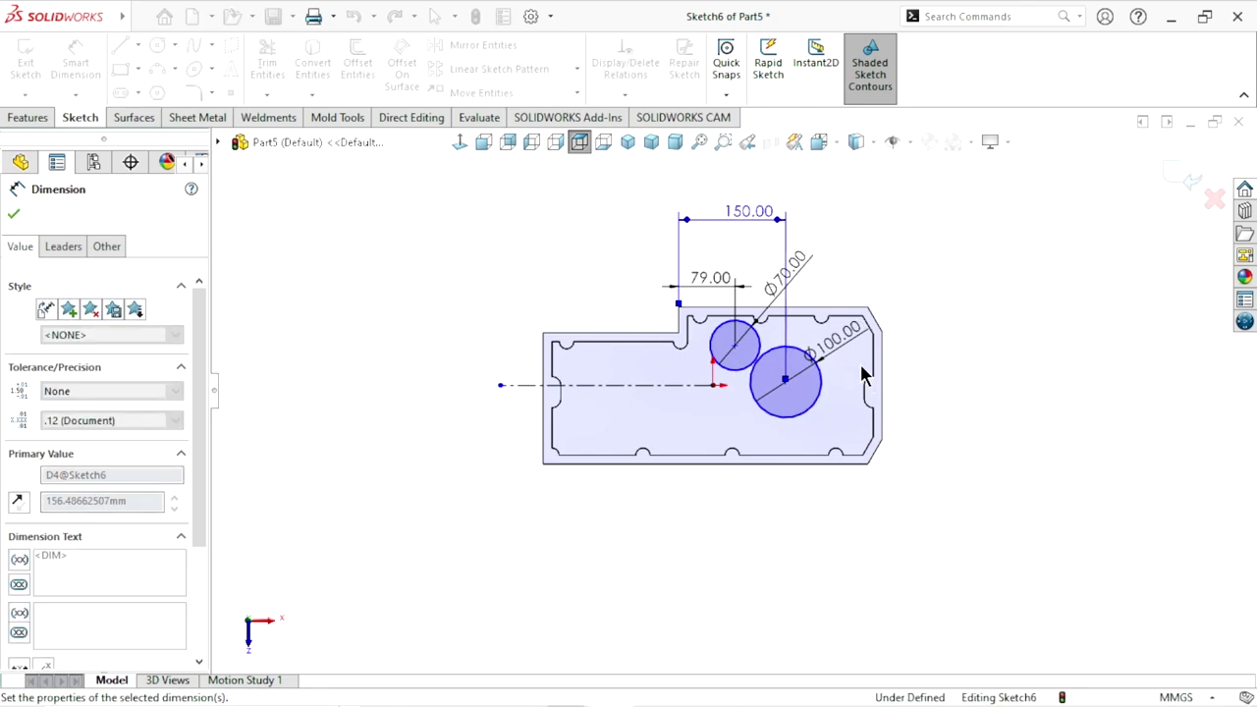
scroll(864, 378, down, 3)
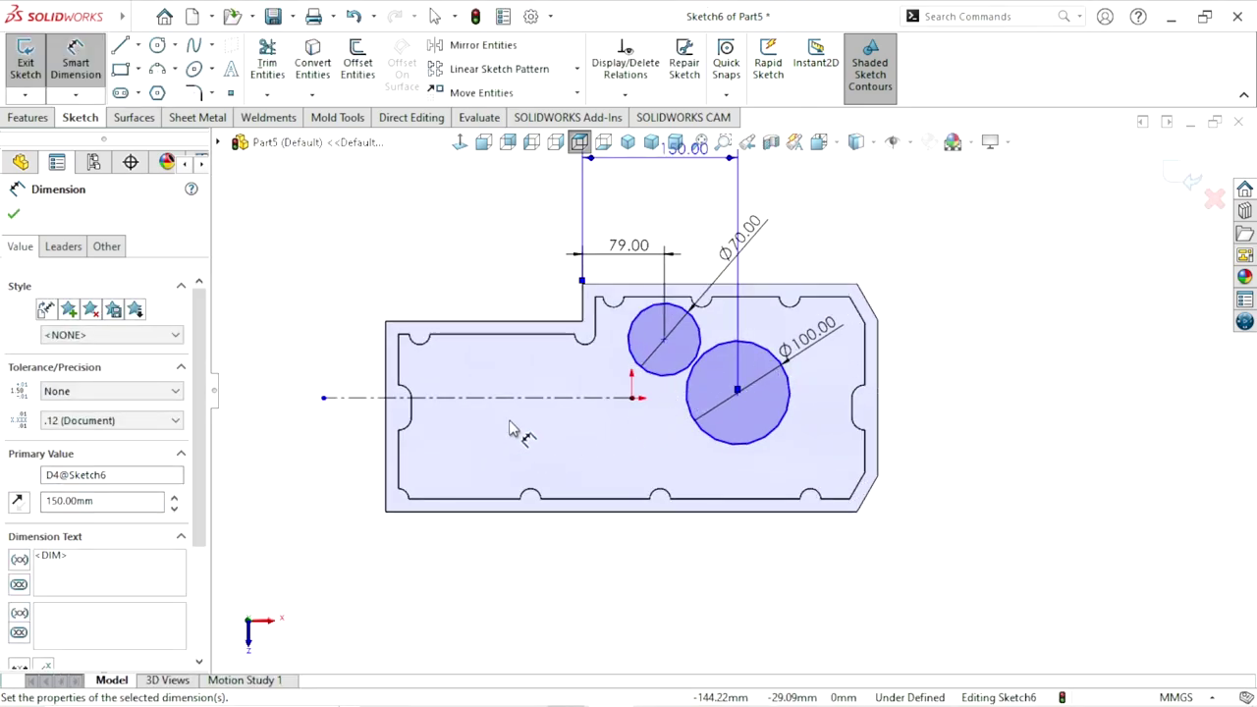
- Add a Coincident relation between the Ø100 circle's centre point and the horizontal centreline
scroll(643, 420, down, 1)
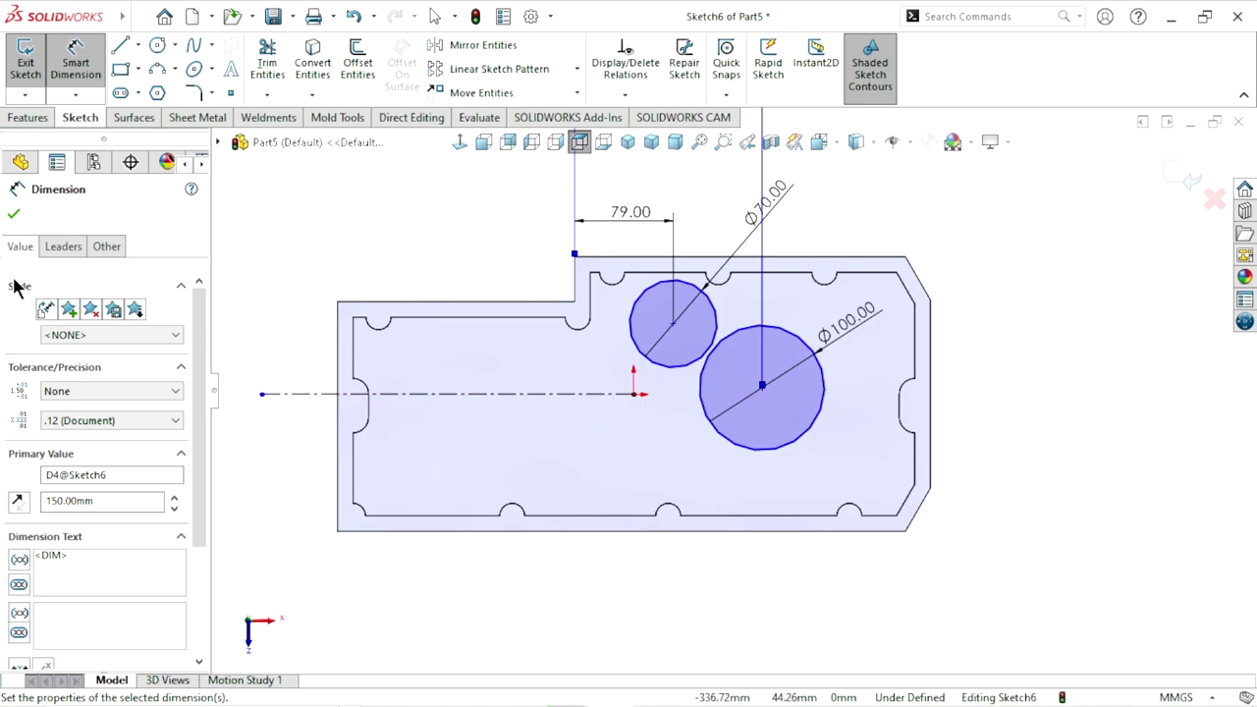
click(13, 216)
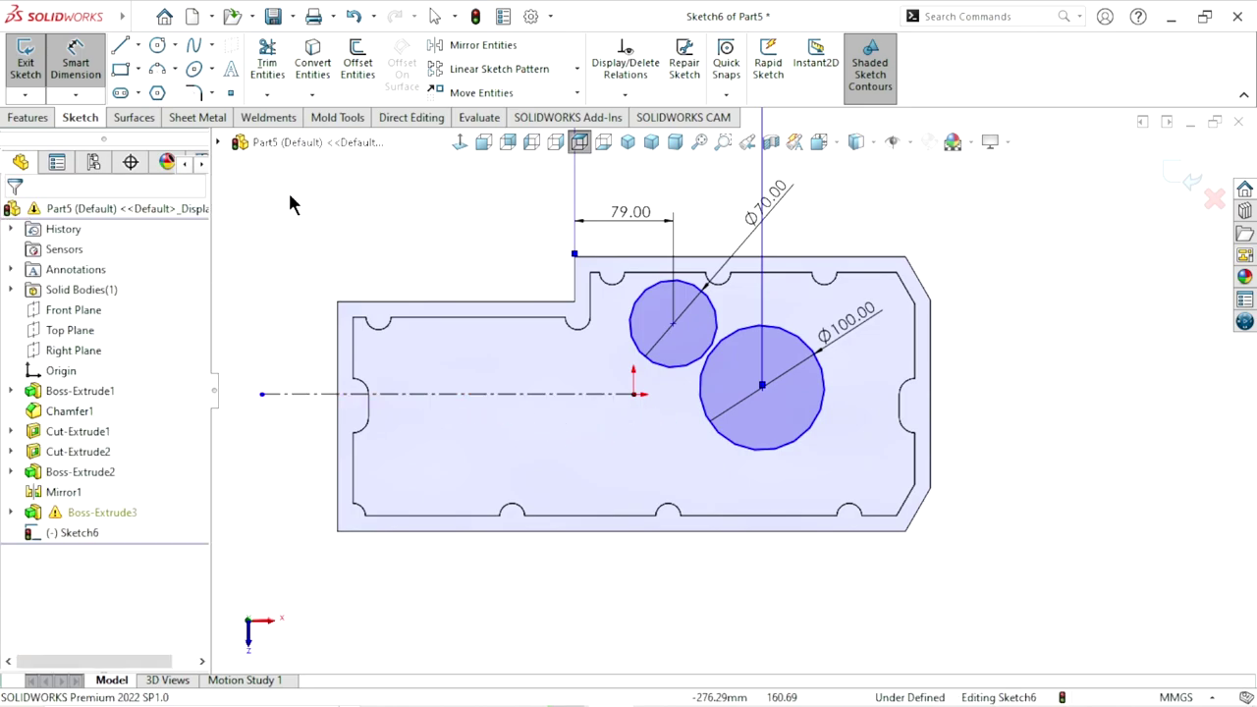
key(Escape)
click(760, 389)
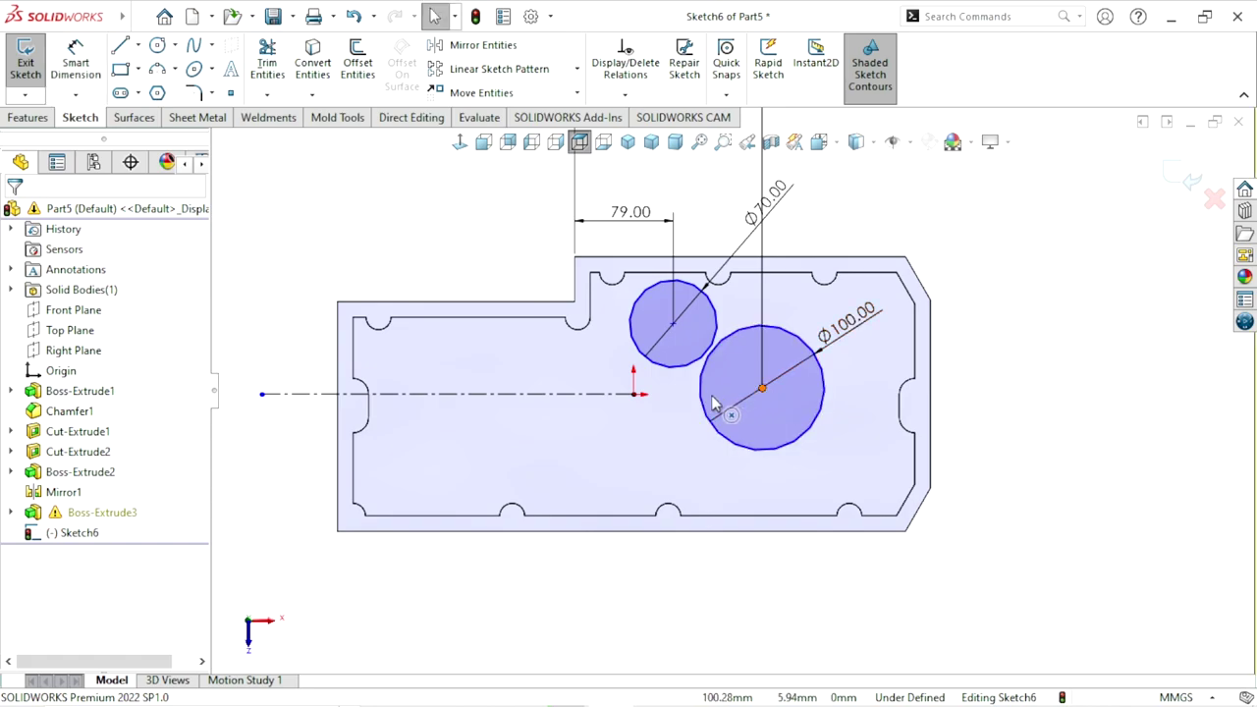
click(643, 401)
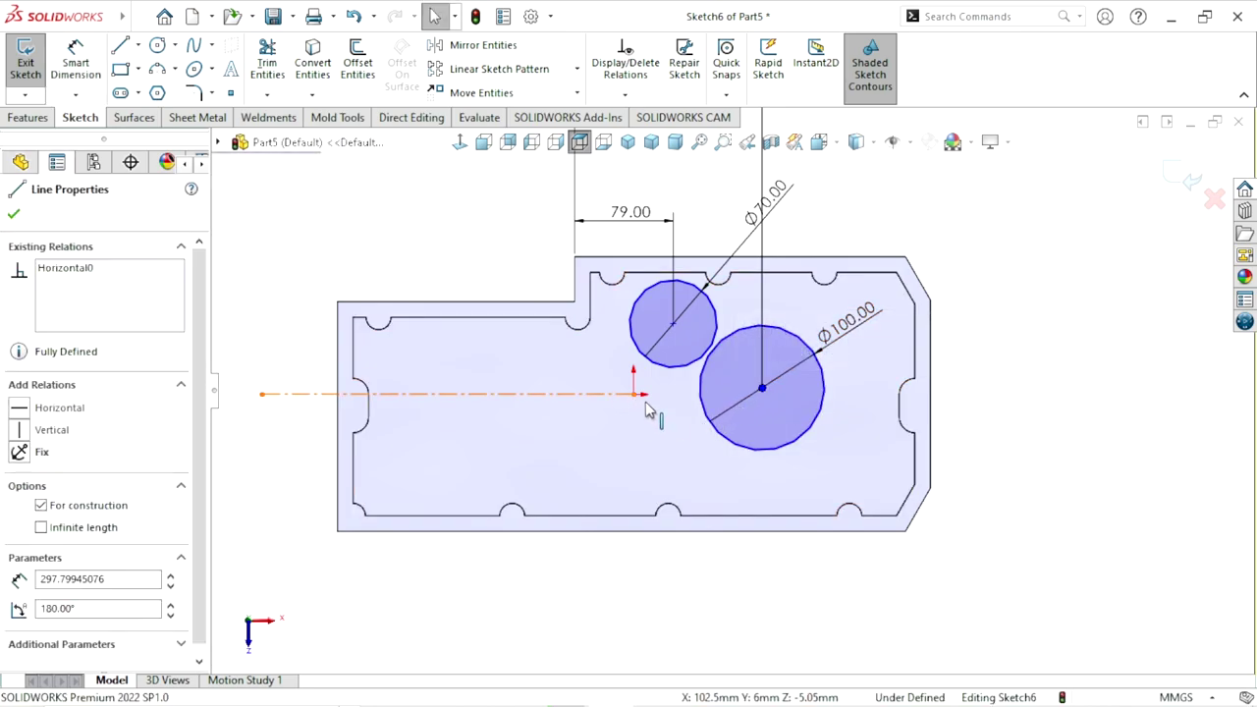
ctrl+click(635, 393)
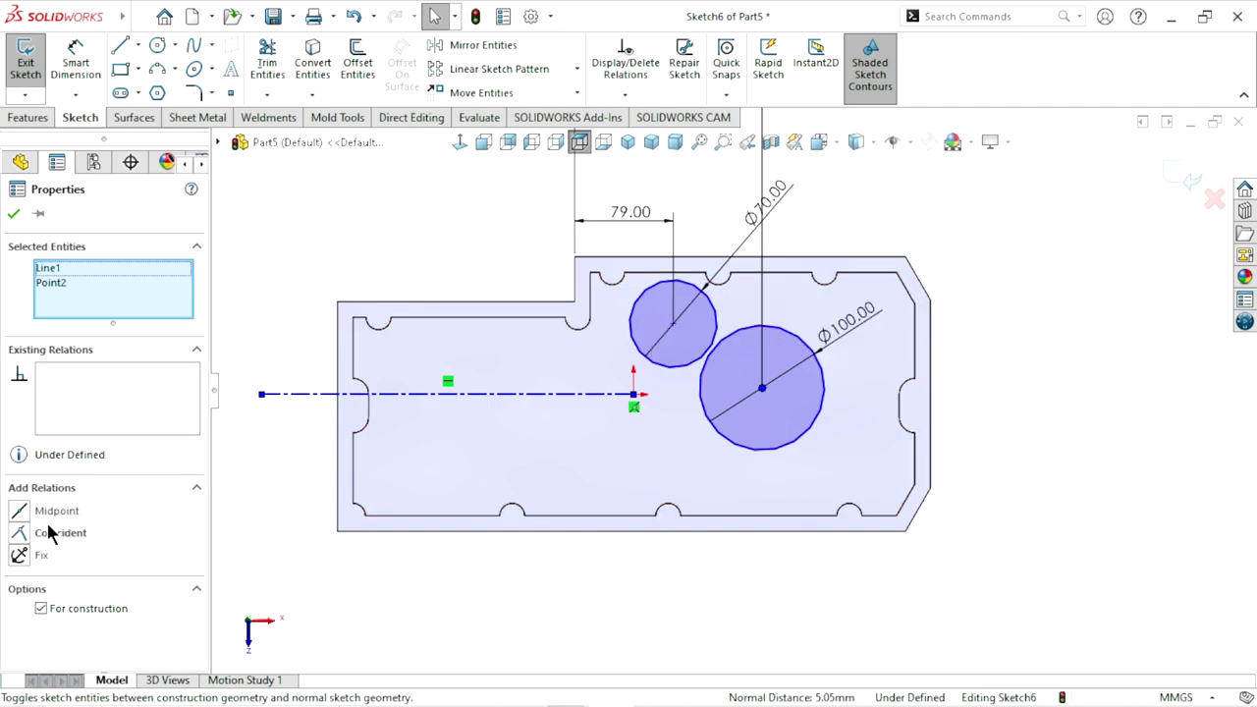
click(19, 533)
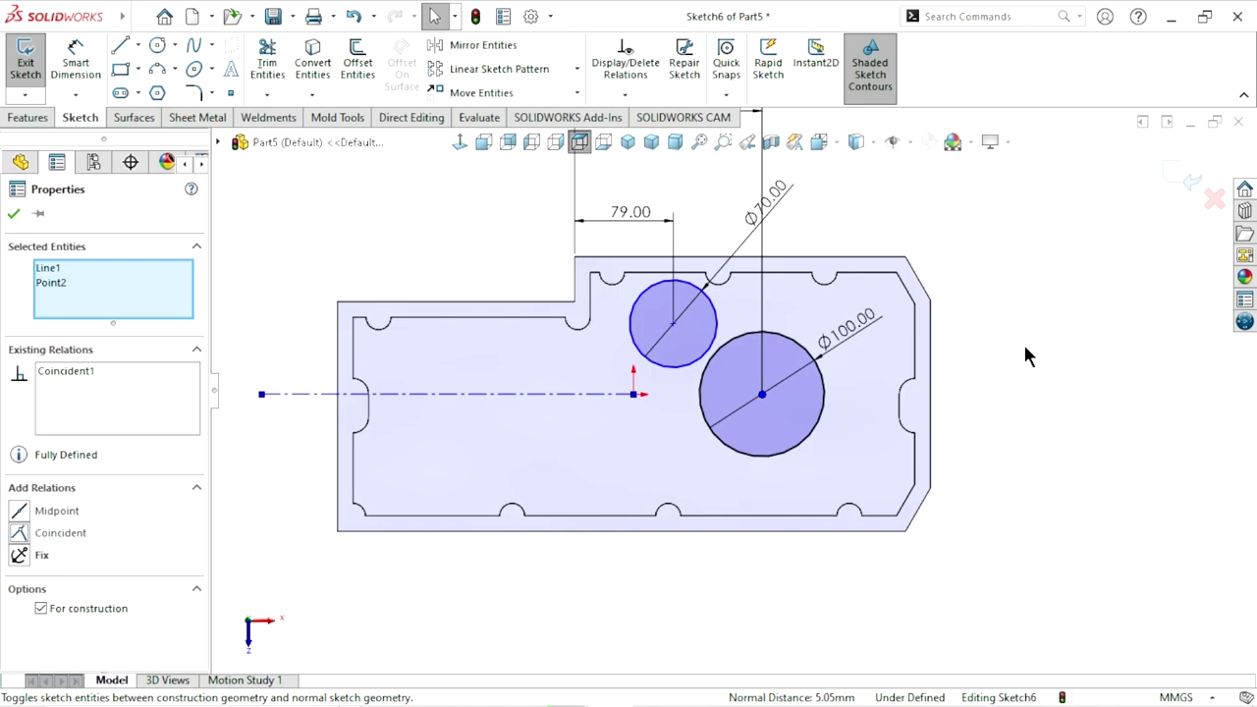
click(946, 357)
scroll(716, 387, up, 2)
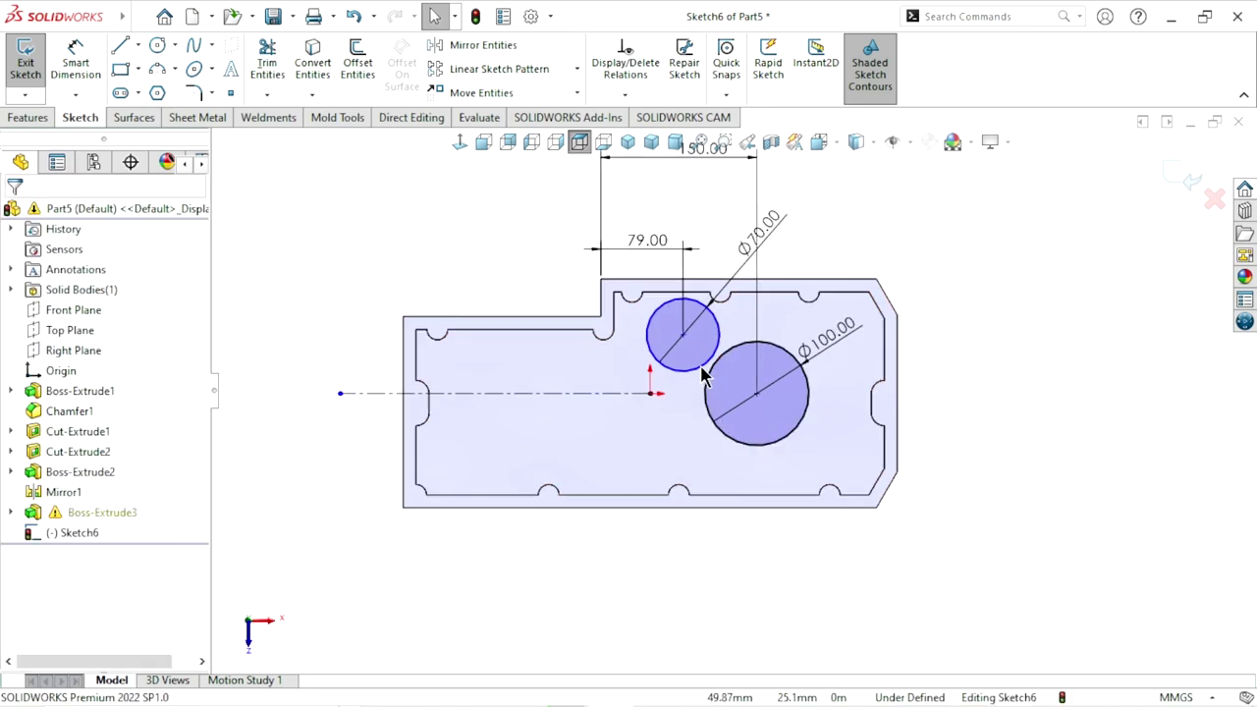
scroll(699, 364, down, 1)
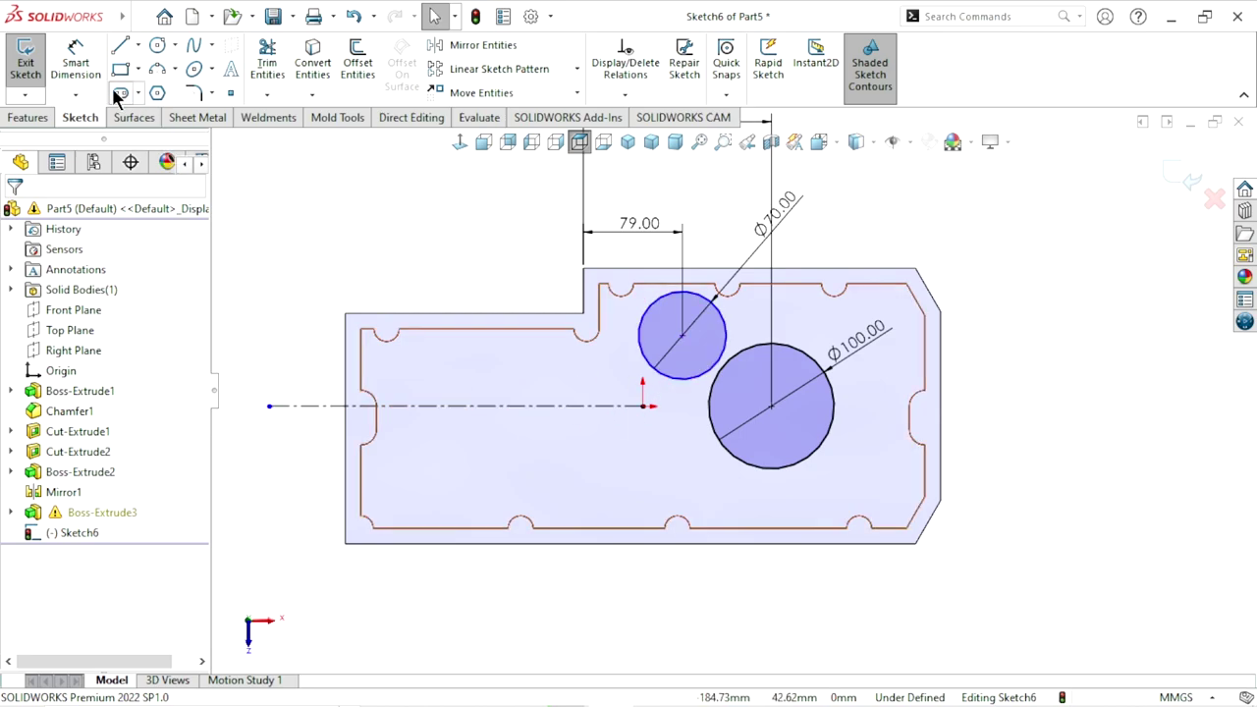
- Dimension the Ø70 circle's centre 36.32 mm vertically from the centreline
click(76, 62)
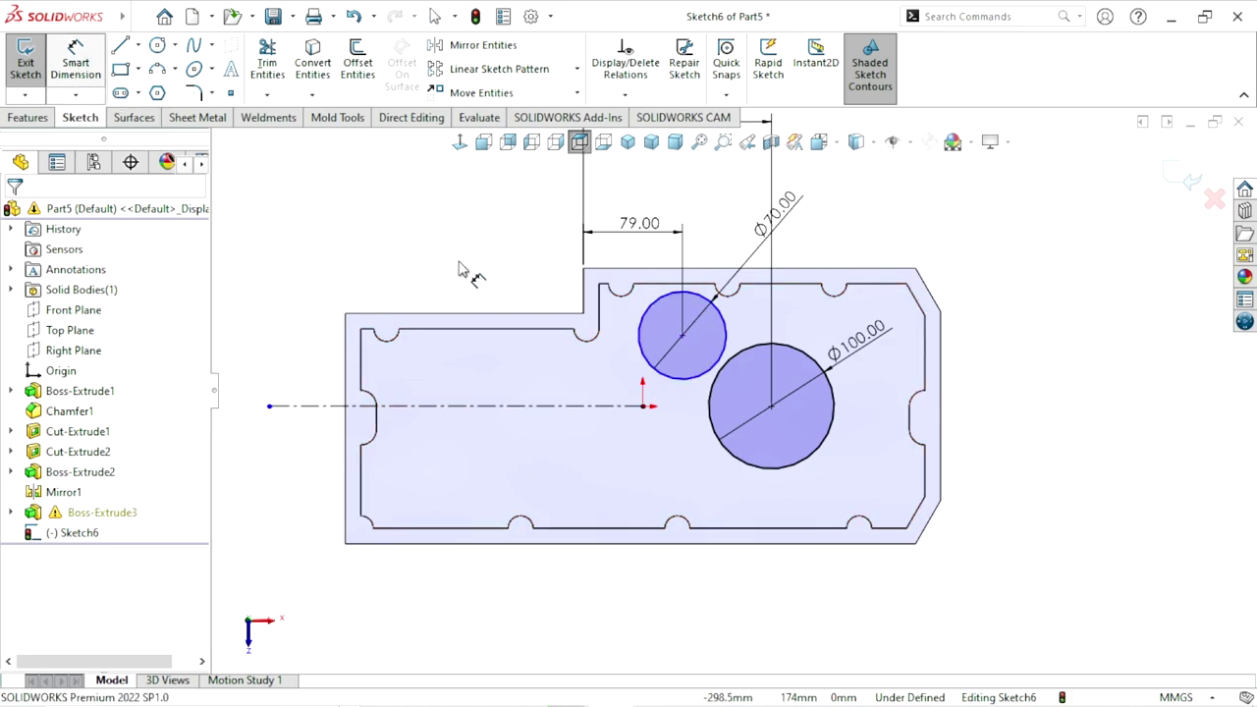
click(650, 372)
click(620, 372)
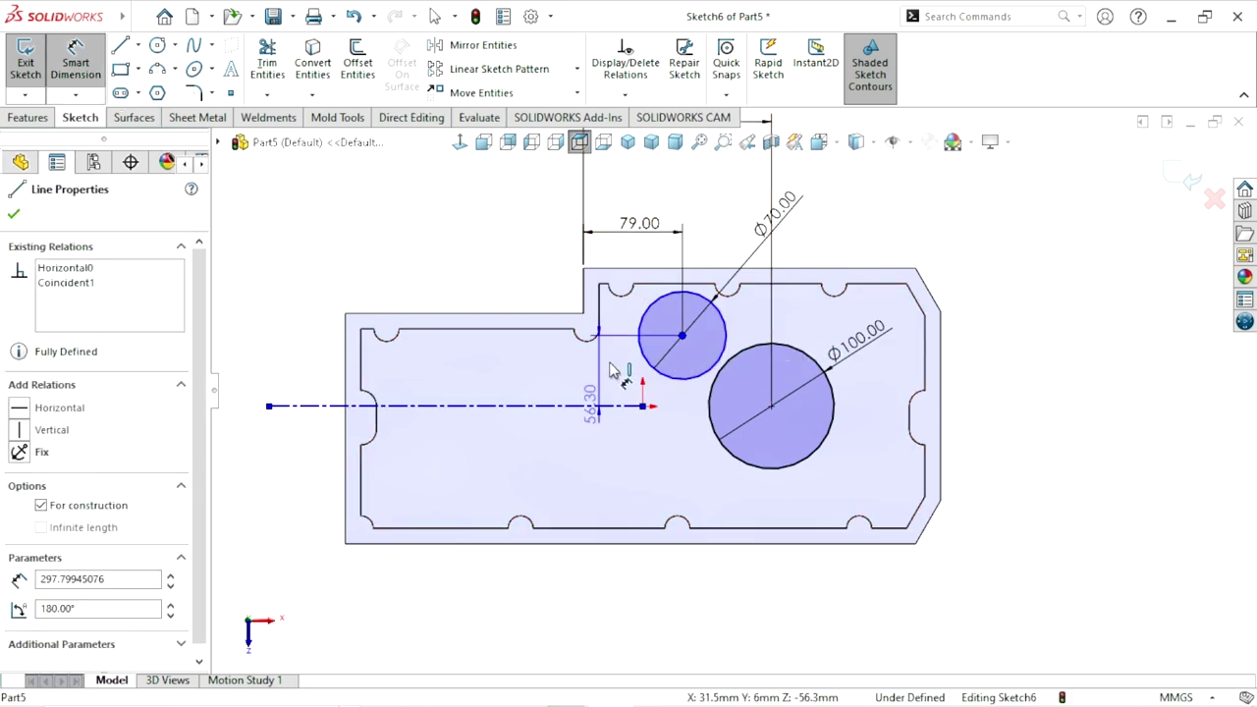
click(607, 373)
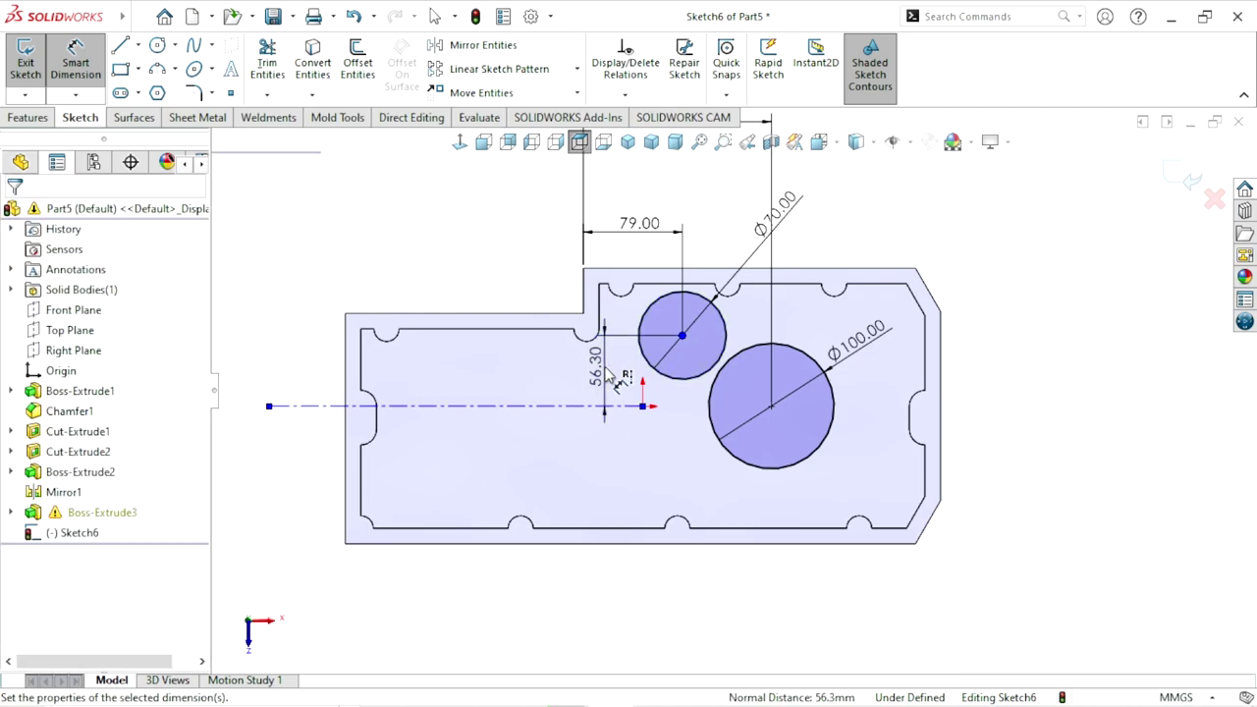
click(615, 379)
text(36.)
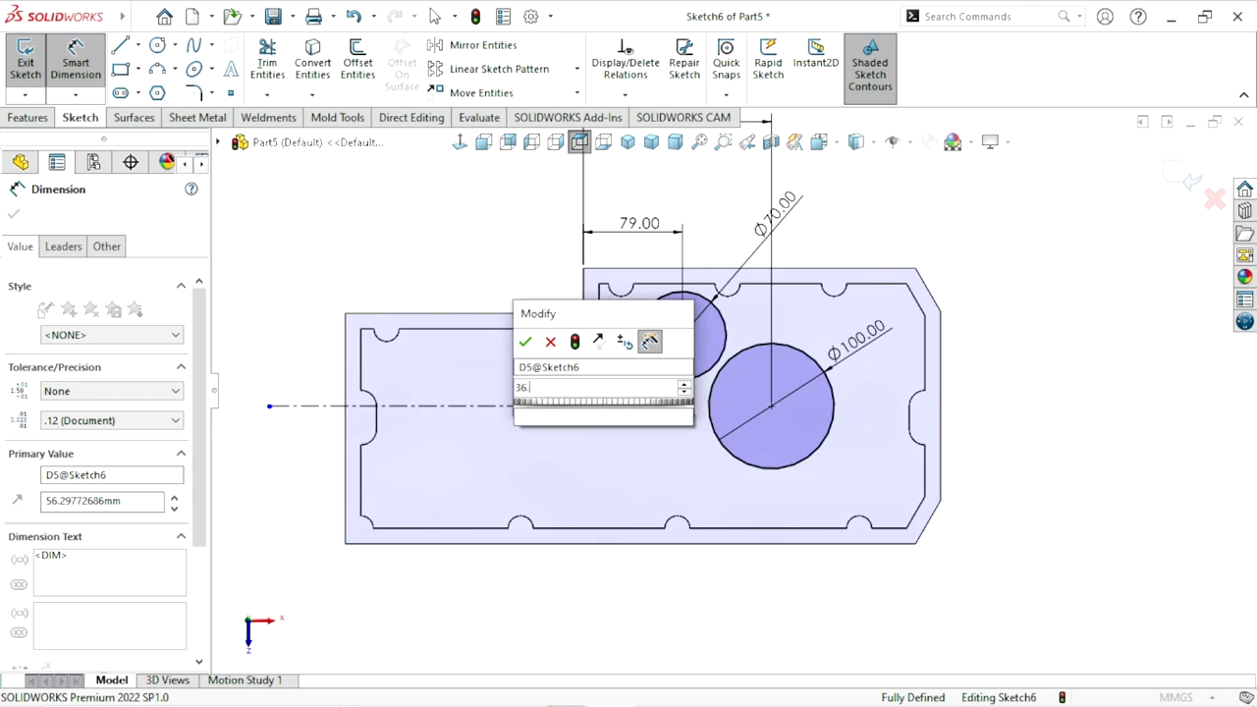
text(32)
click(525, 340)
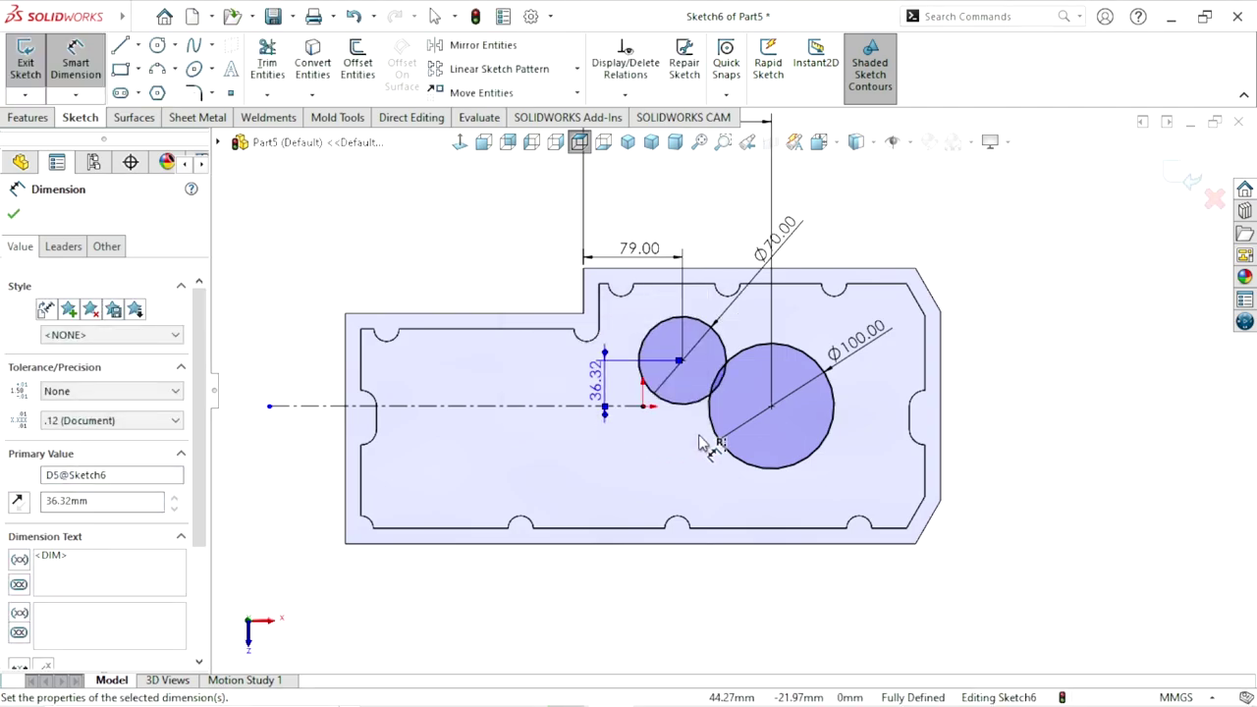
- Add a driven 150 mm dimension from the step edge to the large circle's centre
scroll(726, 422, up, 2)
scroll(756, 412, down, 2)
scroll(776, 422, down, 2)
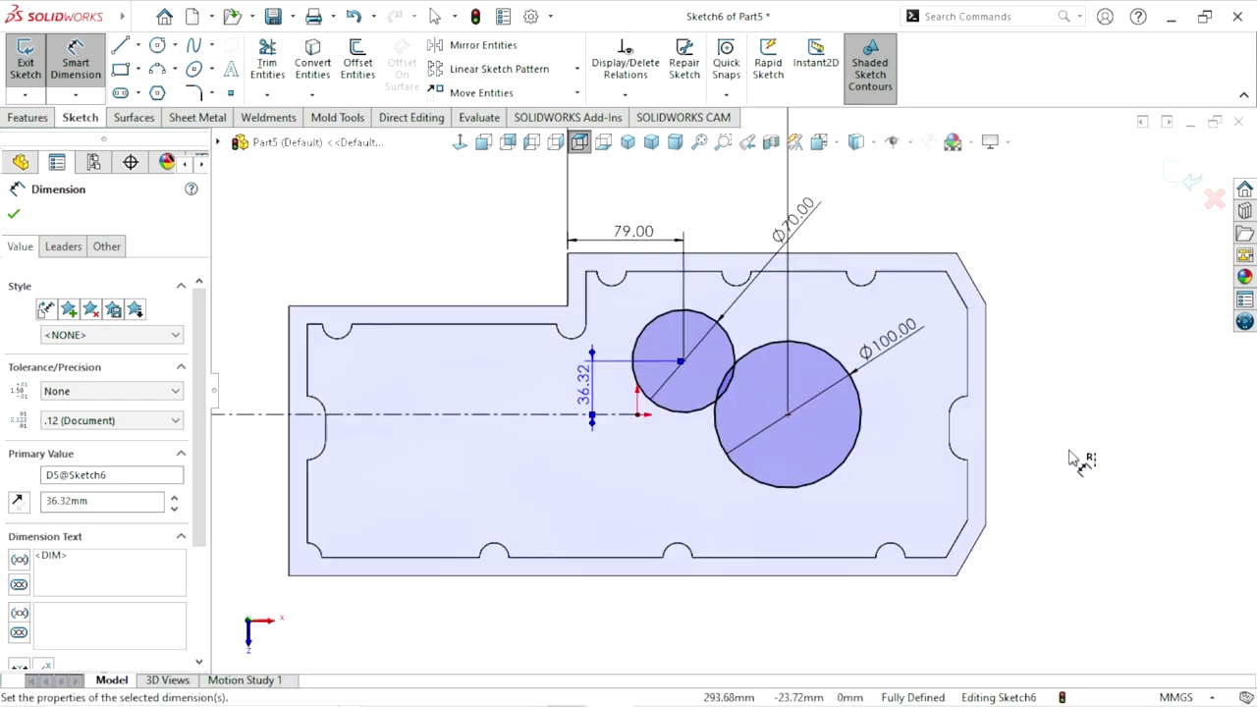
click(1070, 458)
scroll(835, 462, up, 2)
click(821, 414)
click(618, 314)
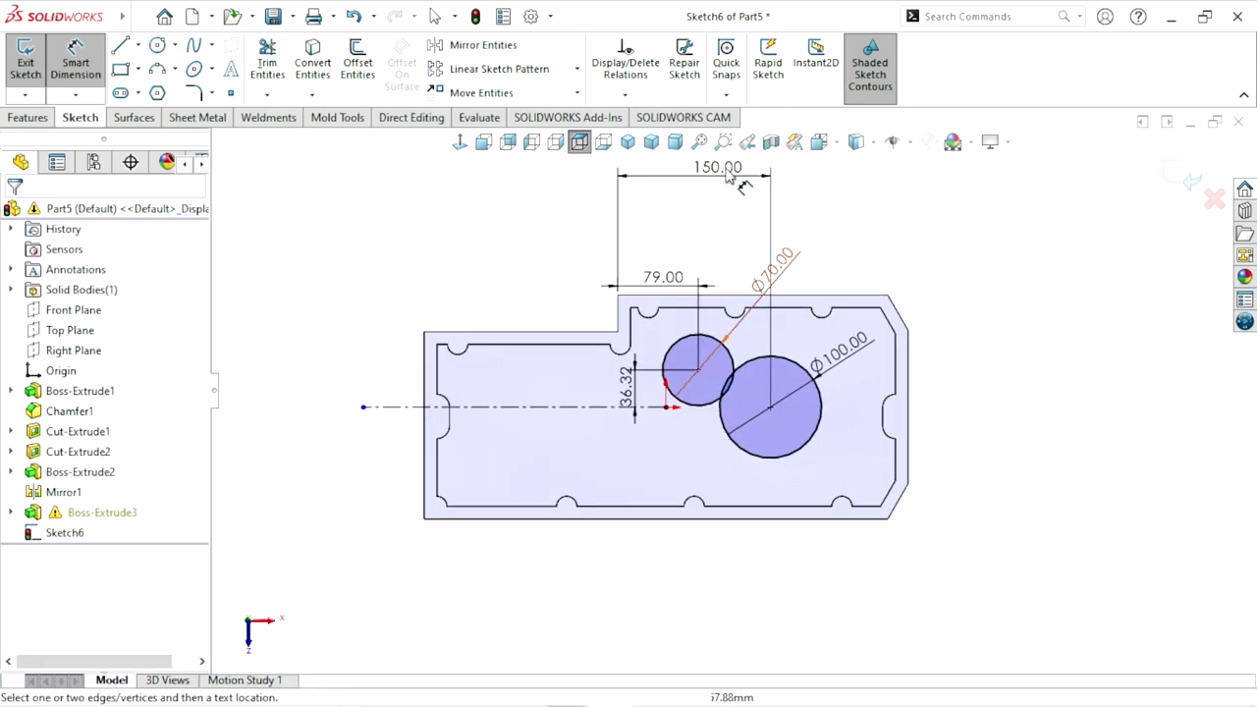
click(693, 211)
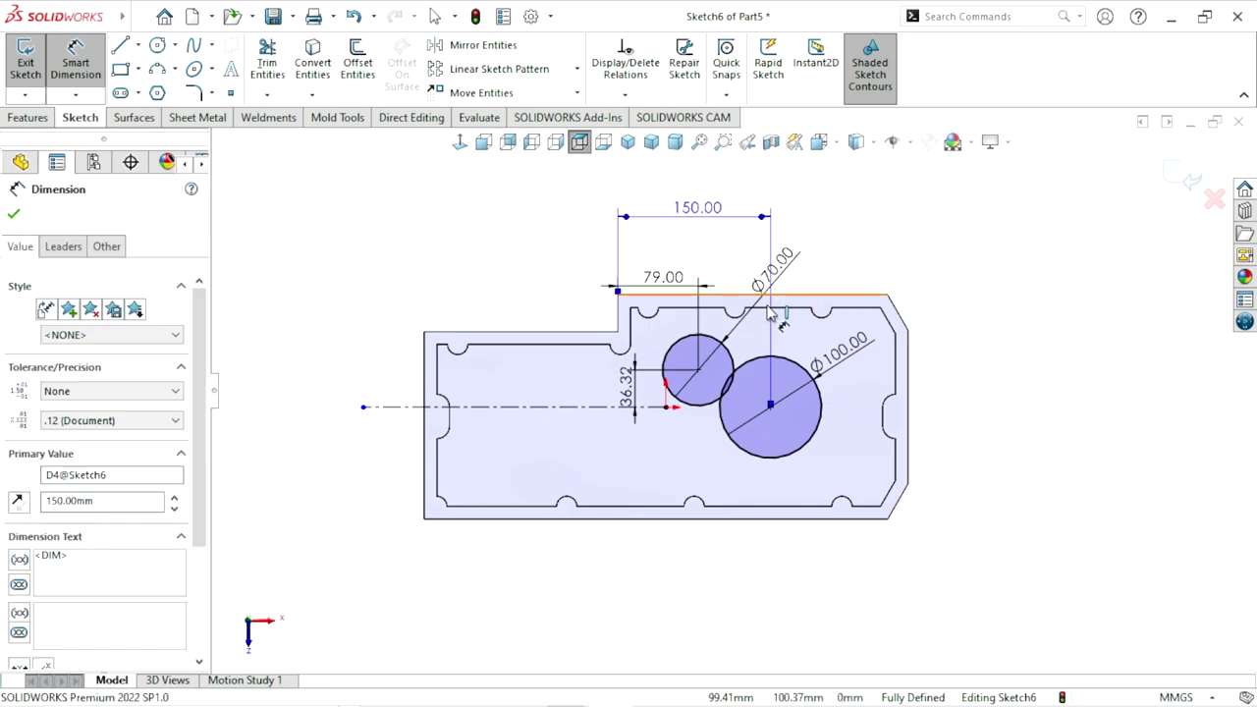
- Reposition the Ø70 and Ø100 diameter labels clear of the sketch
drag(829, 252, 831, 251)
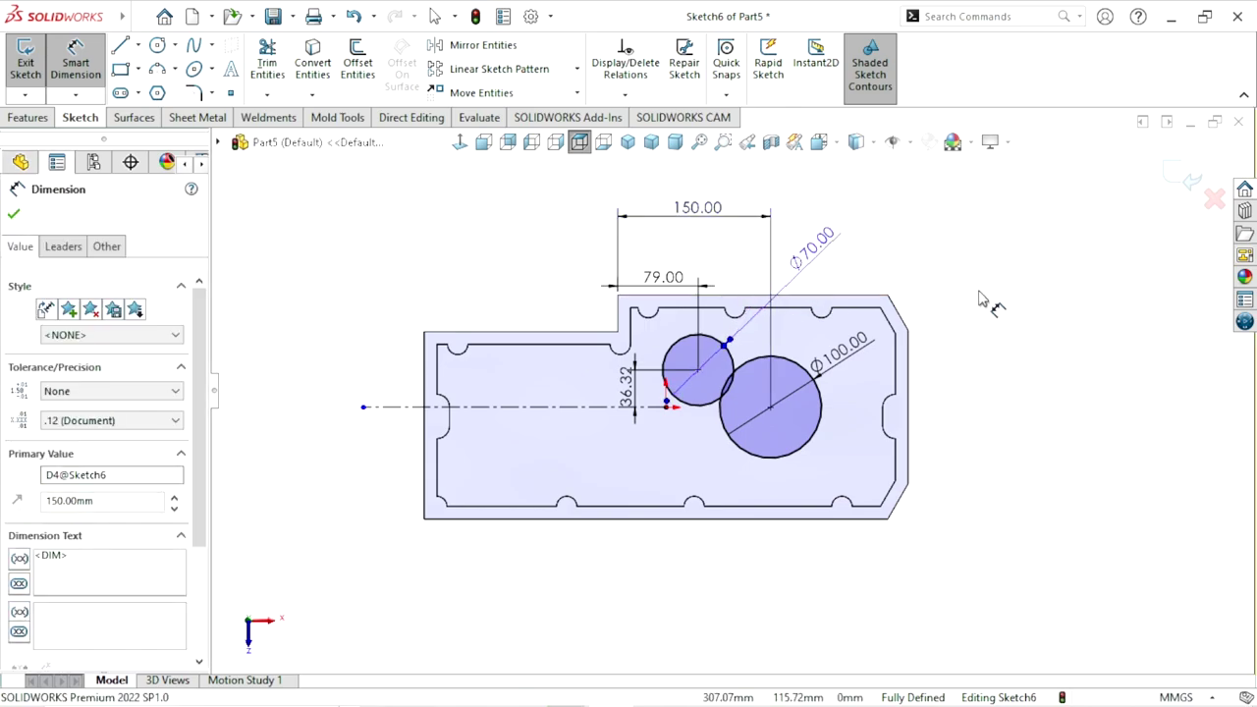
drag(840, 350, 948, 260)
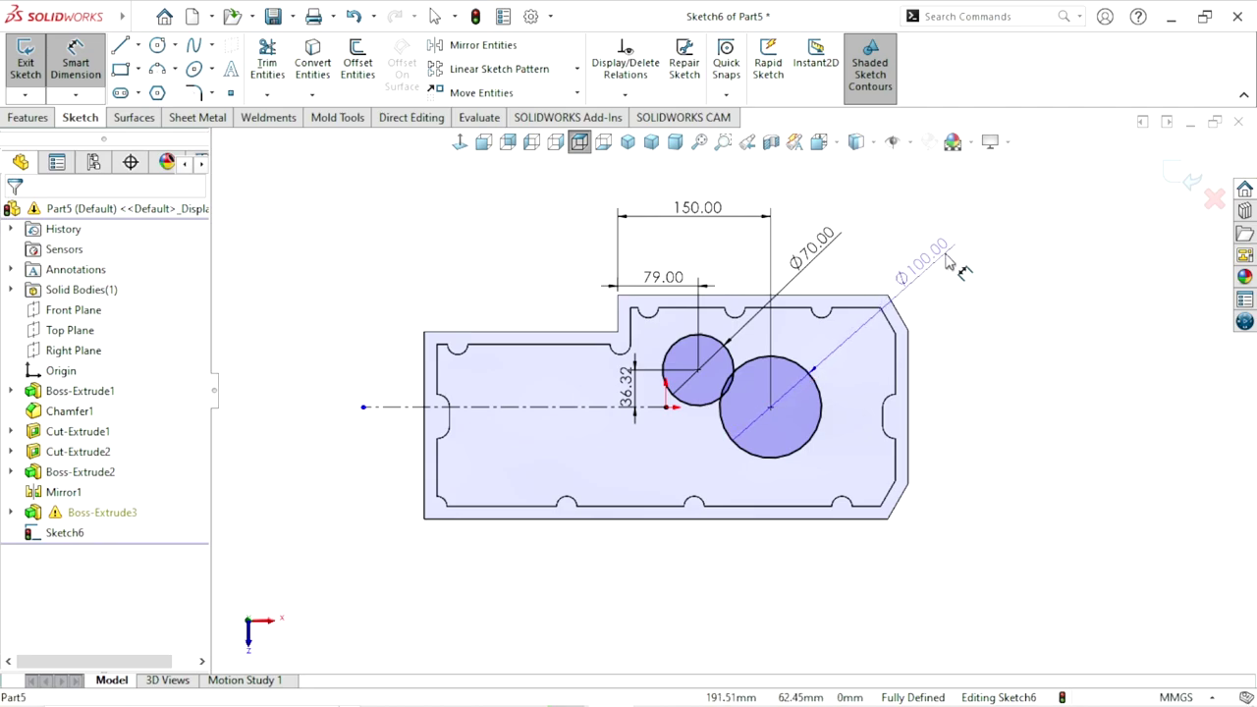
click(923, 254)
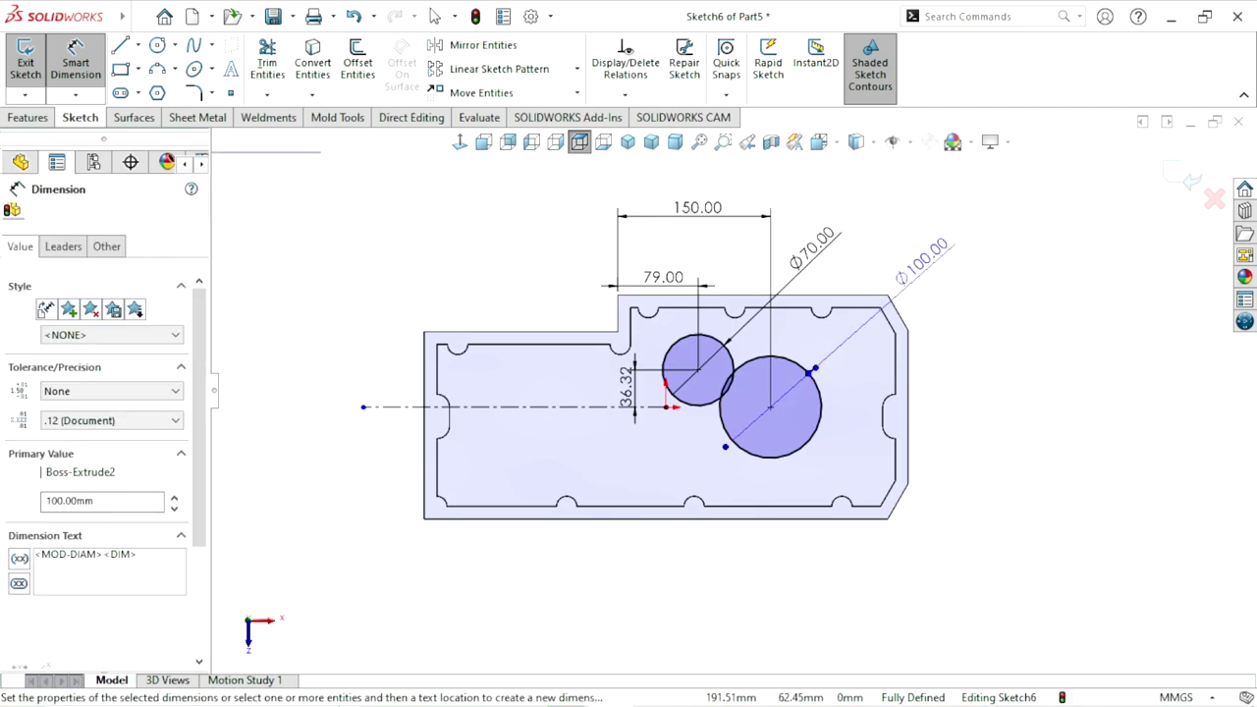
scroll(747, 392, down, 1)
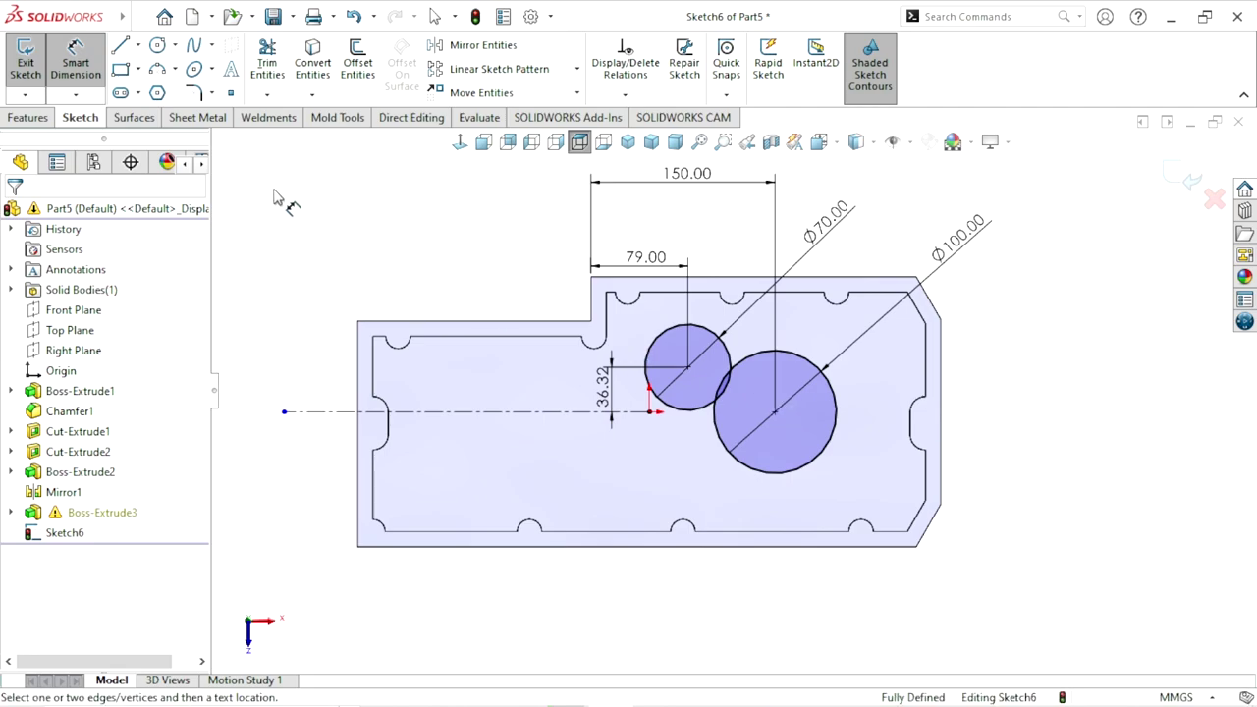
click(267, 66)
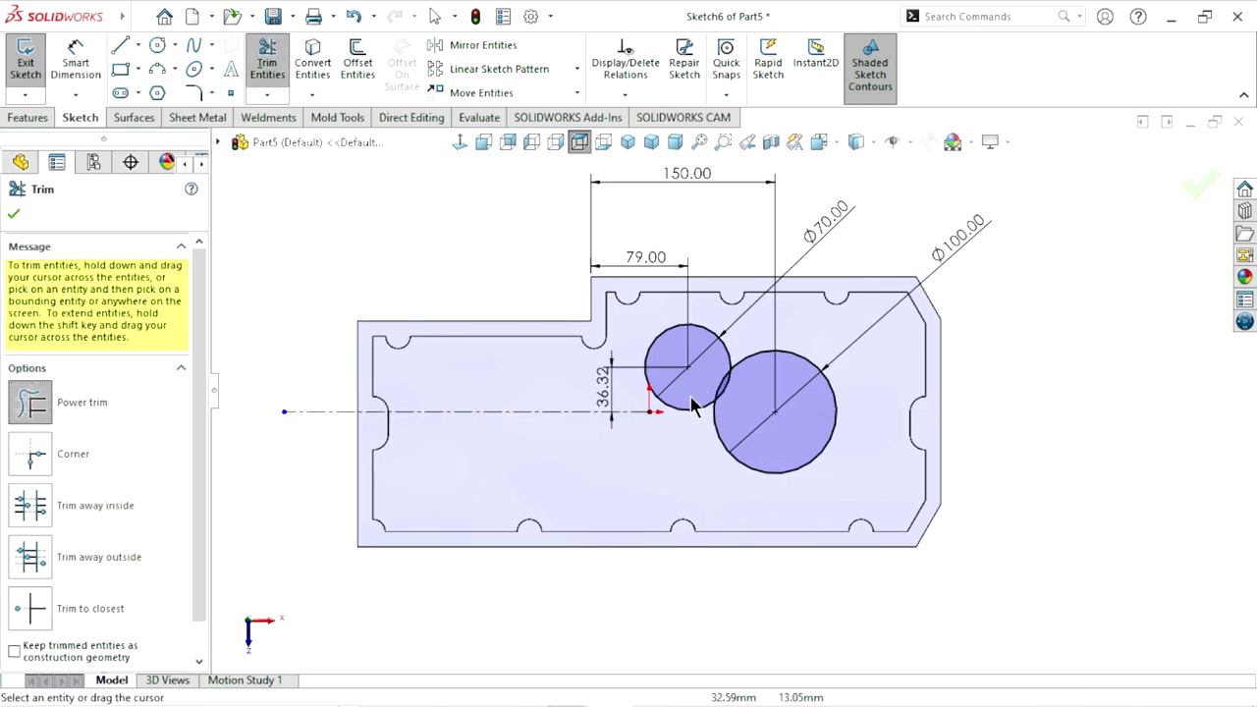
- Trim the overlapping inner arcs and fillet both intersection corners with R5
drag(732, 396, 711, 393)
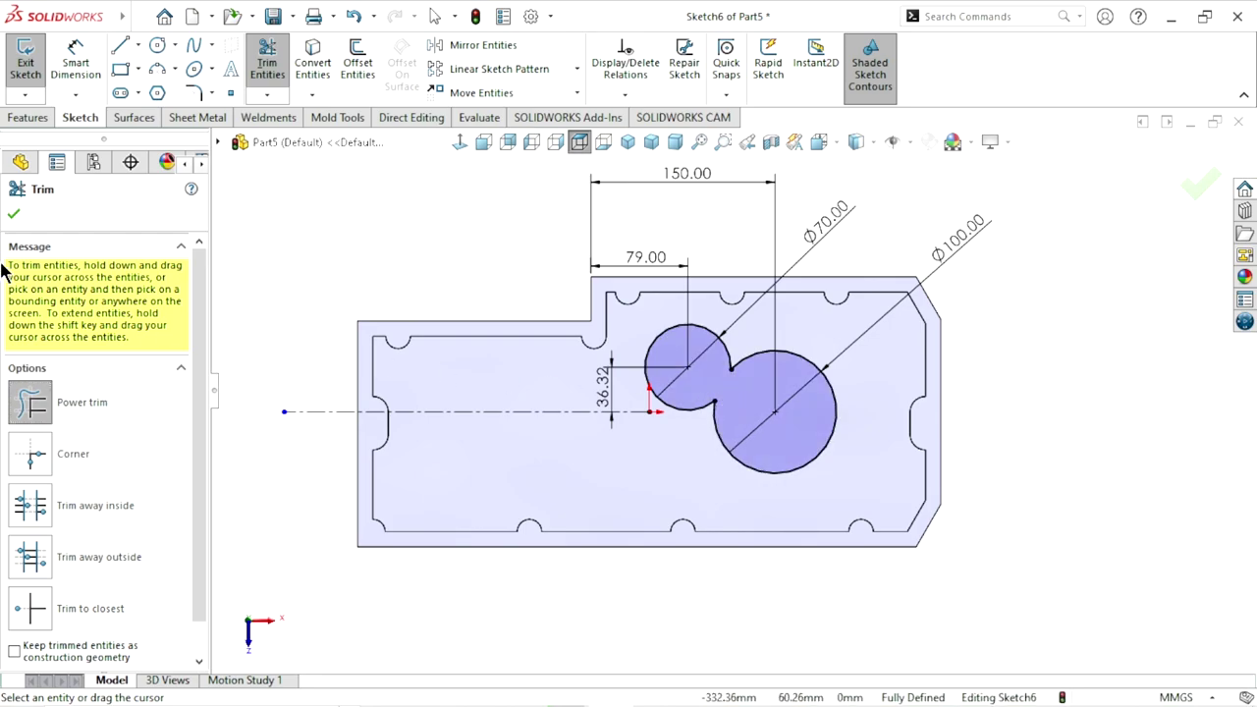
click(12, 215)
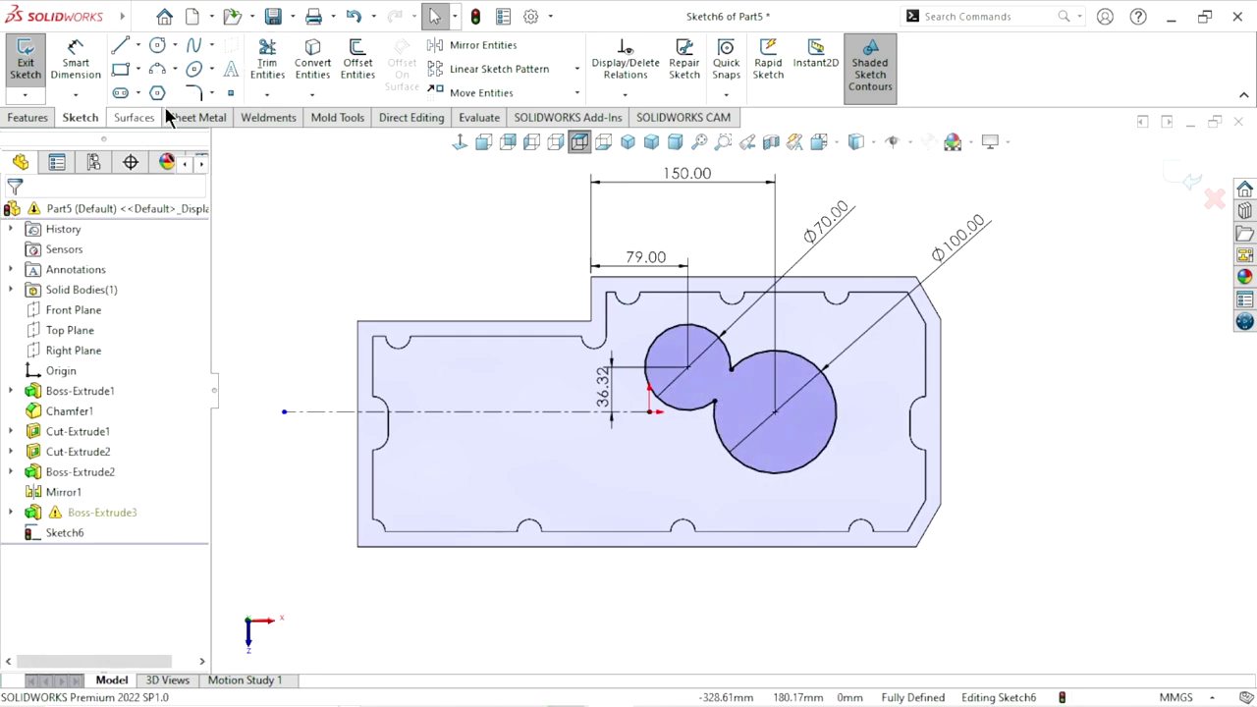
click(194, 93)
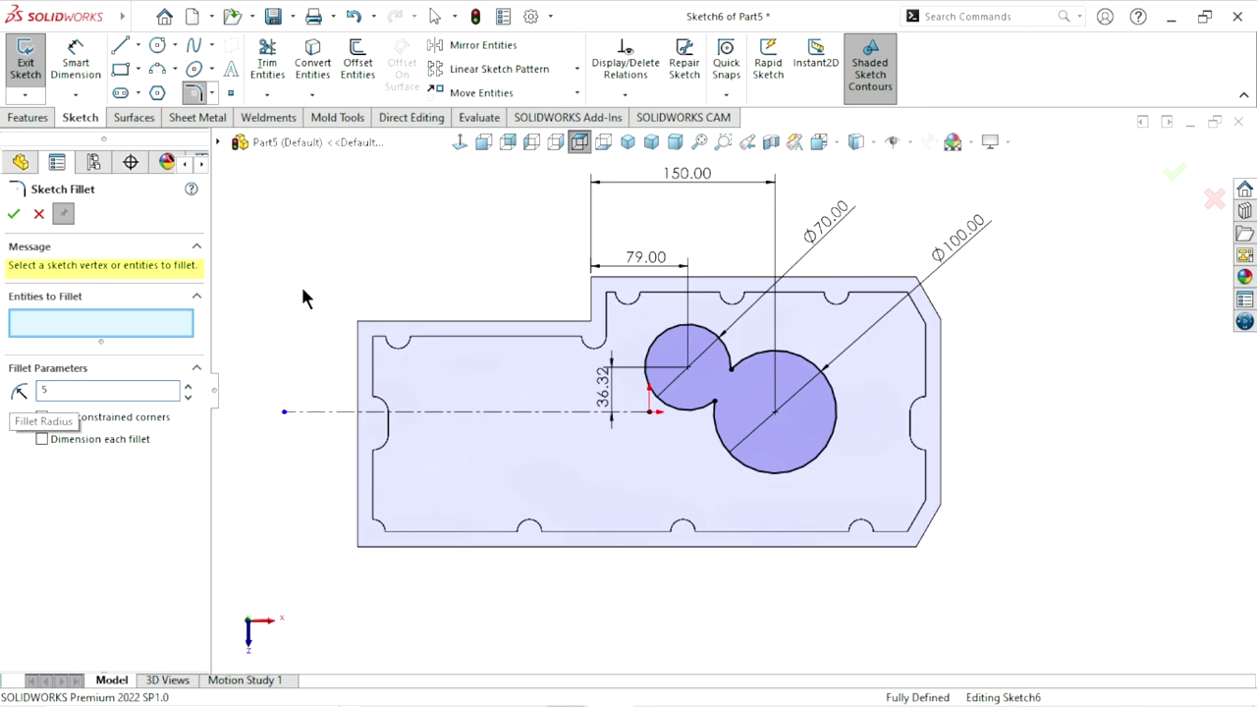
click(733, 364)
click(714, 403)
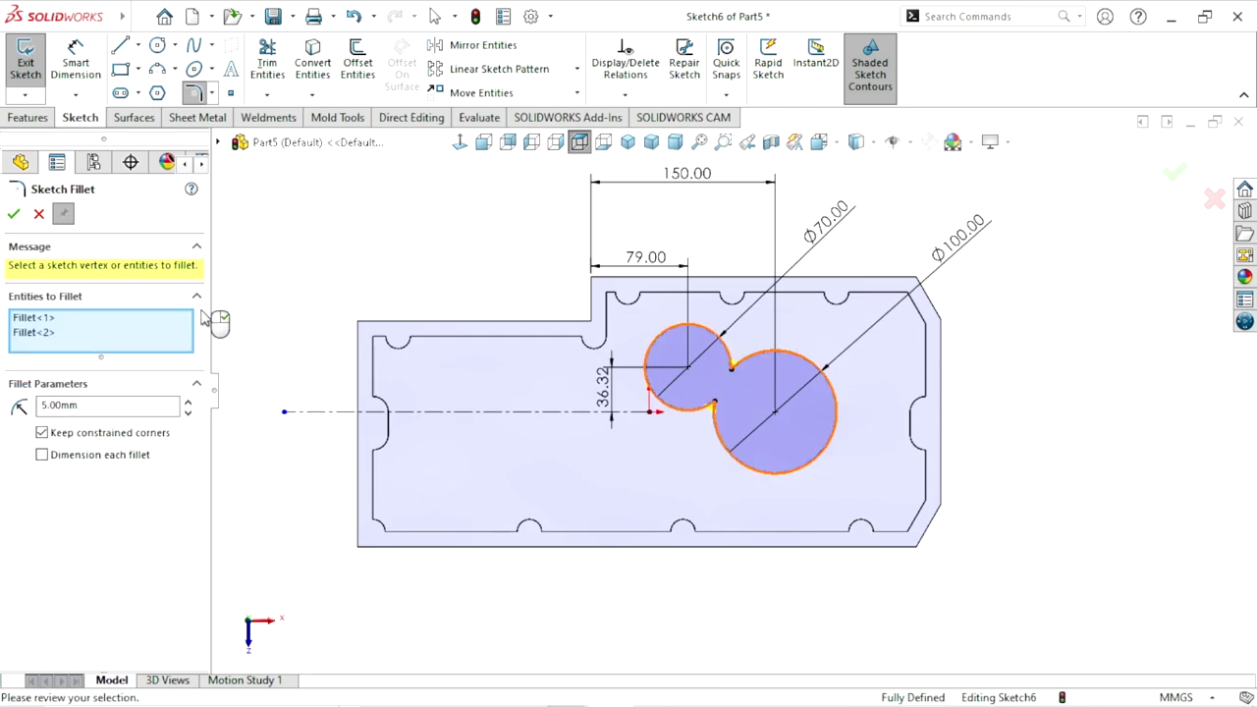
click(12, 215)
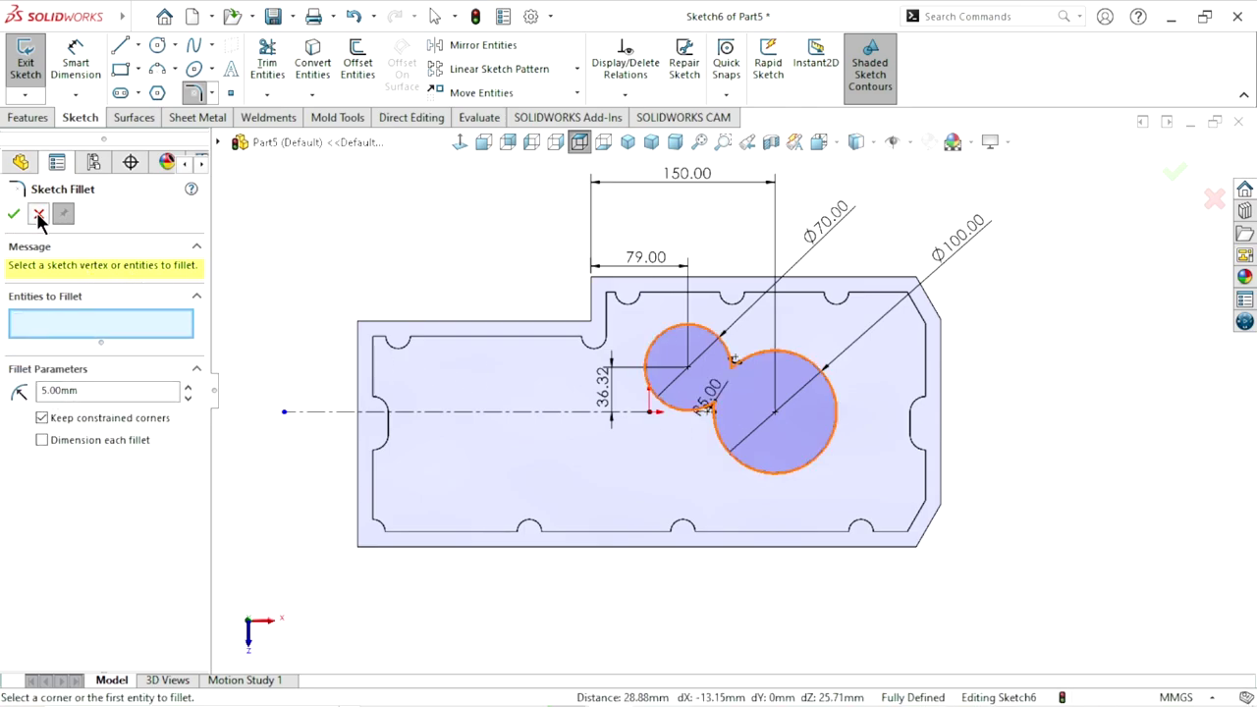
key(Escape)
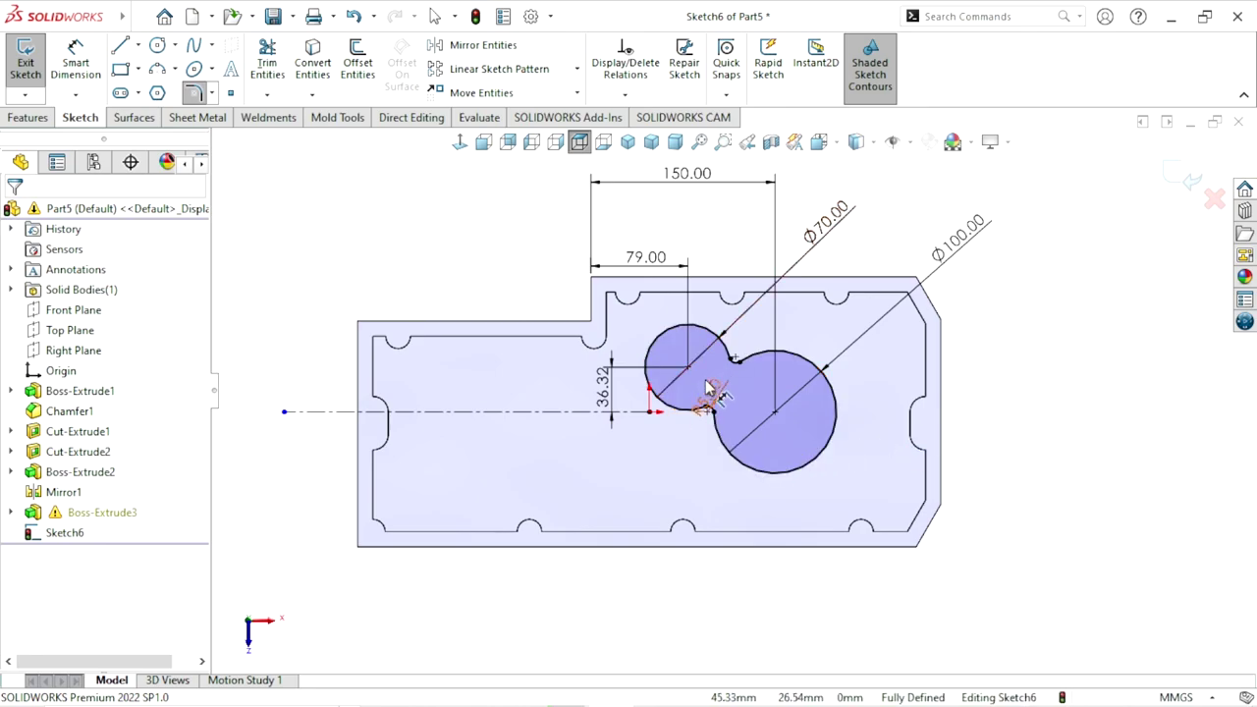
- Check the R5.00 fillet dimension and fit the whole sketch in view
scroll(703, 377, down, 5)
click(731, 424)
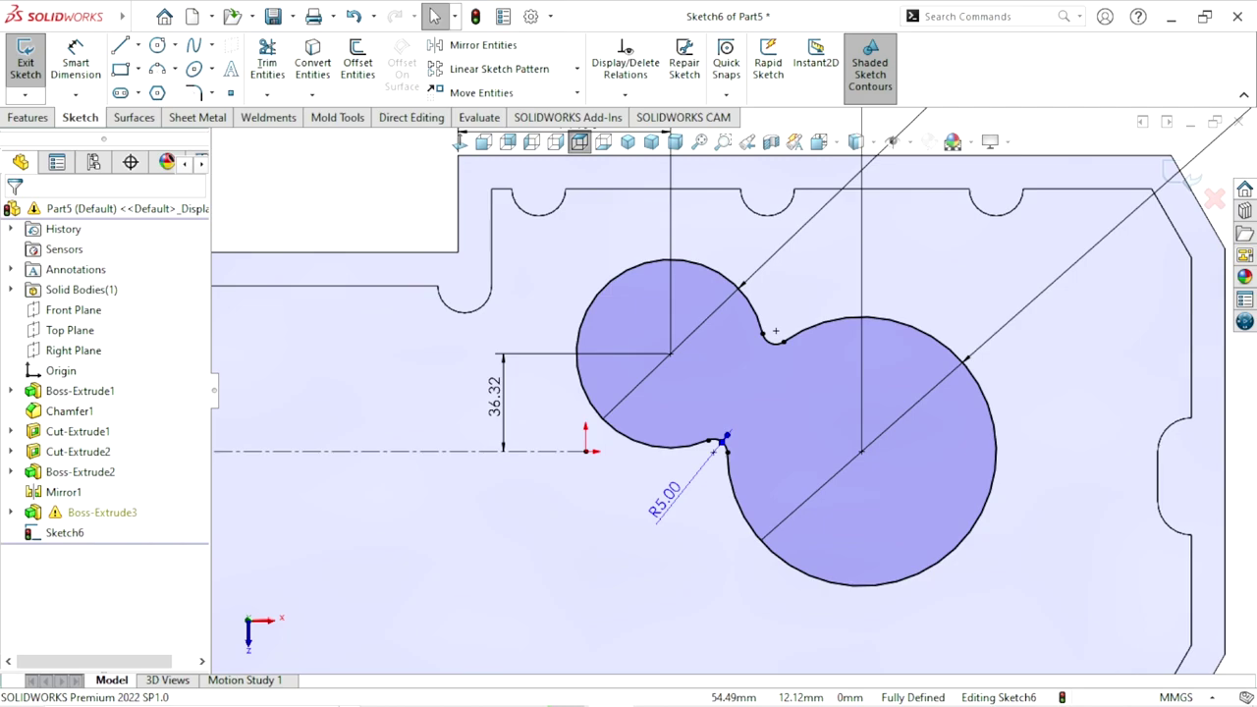
click(723, 439)
key(f)
click(1055, 451)
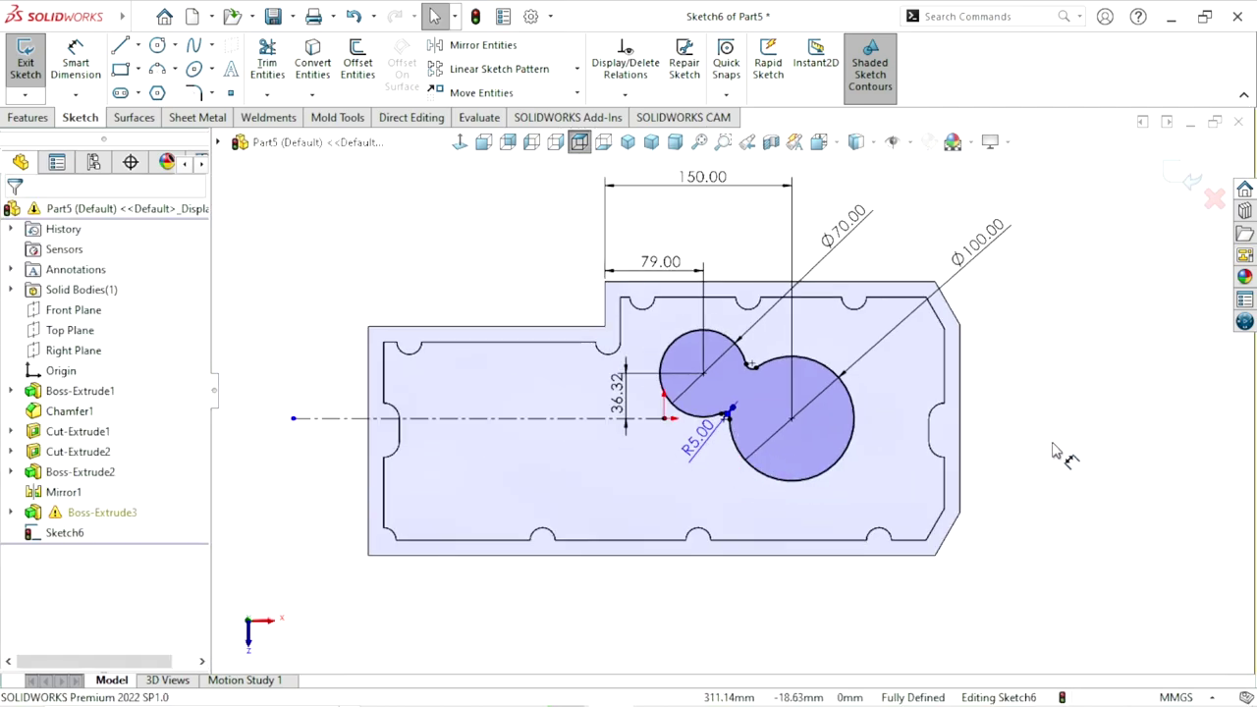
click(1055, 448)
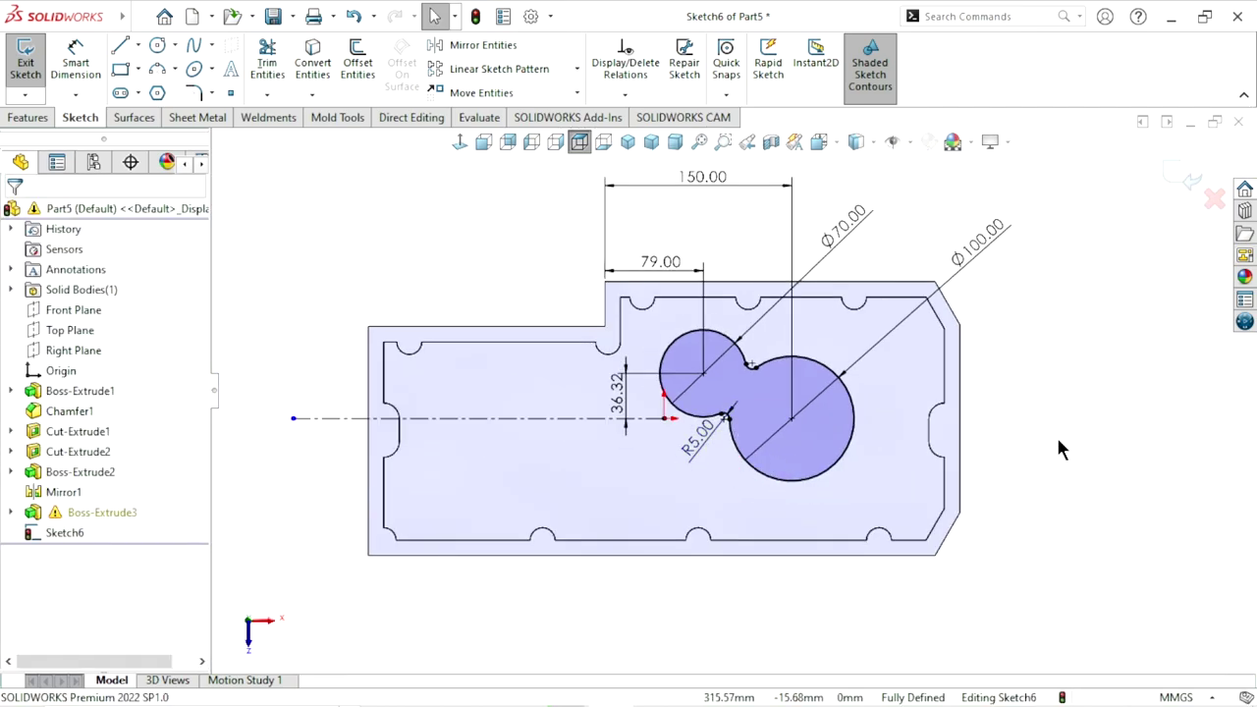
click(32, 118)
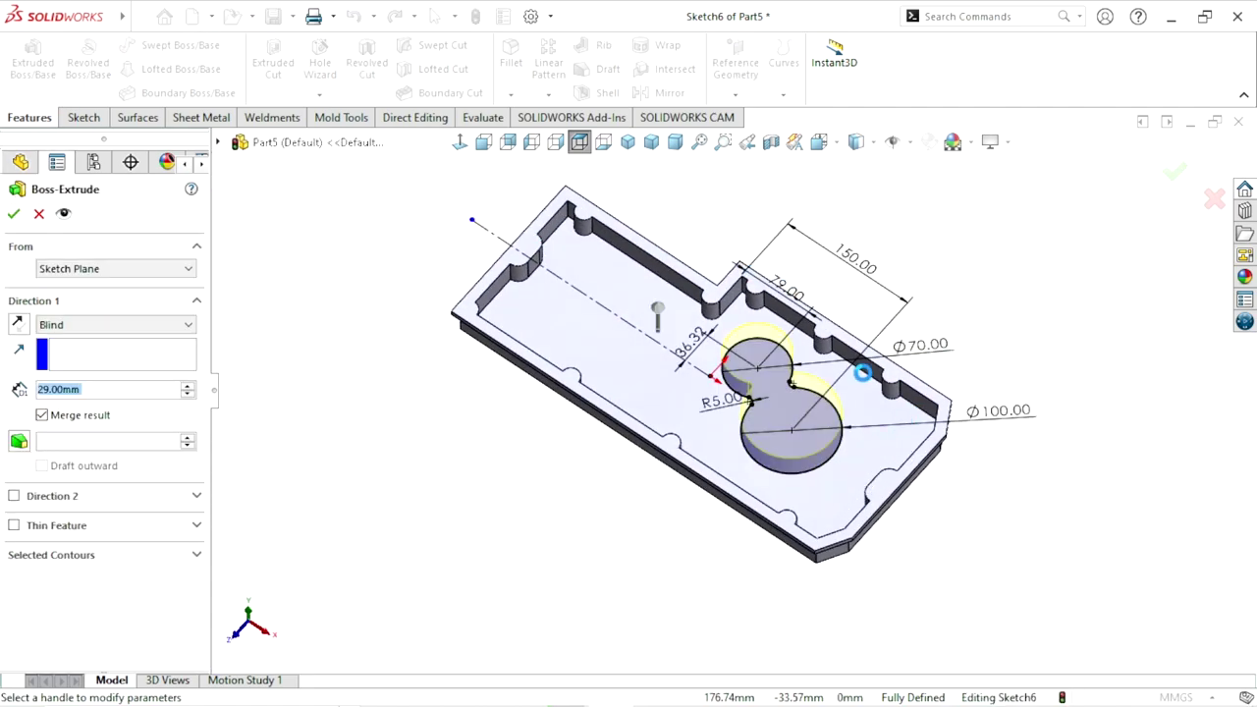
- Extrude the rounded double-circle profile 27.5 mm Blind as Boss-Extrude4
middle_drag(869, 366, 854, 353)
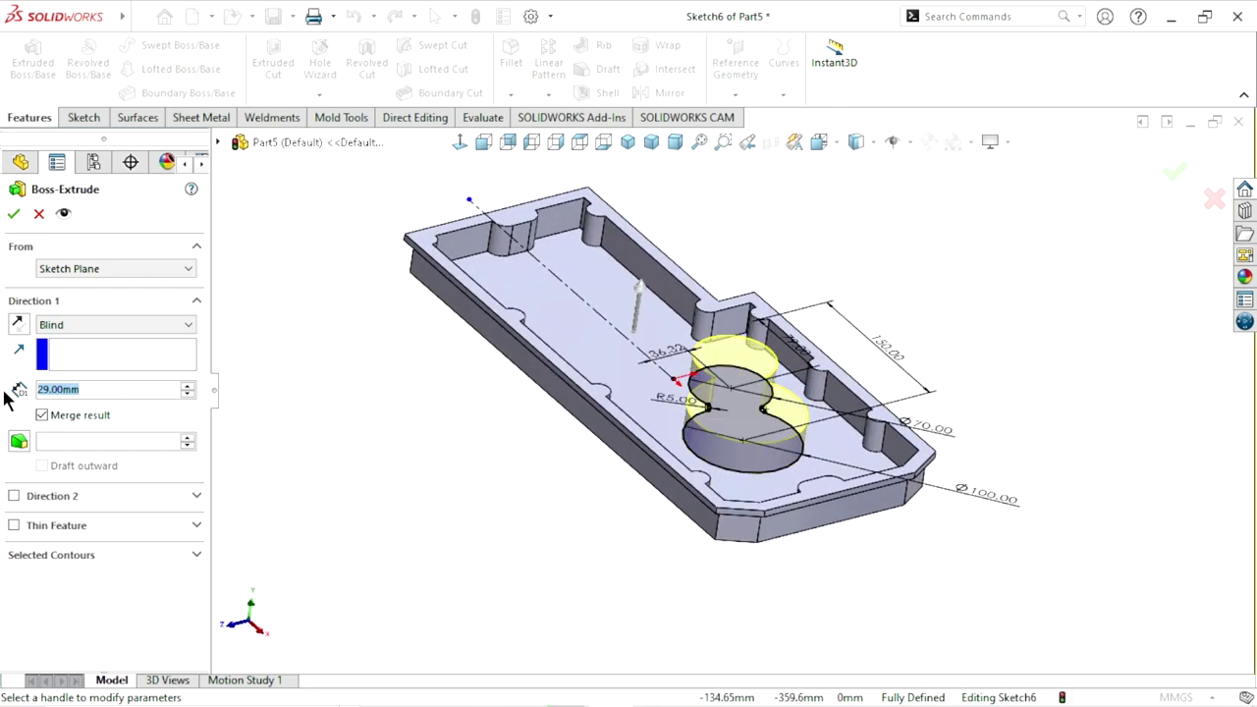
text(27.5)
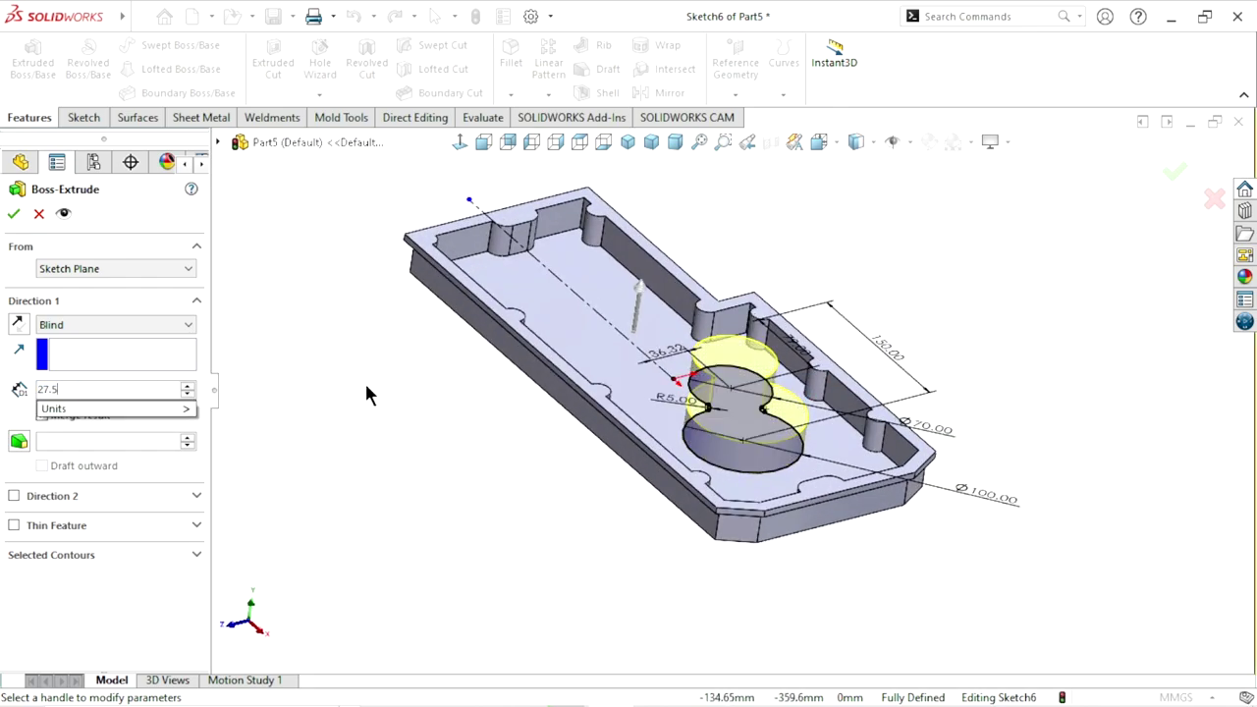
key(Return)
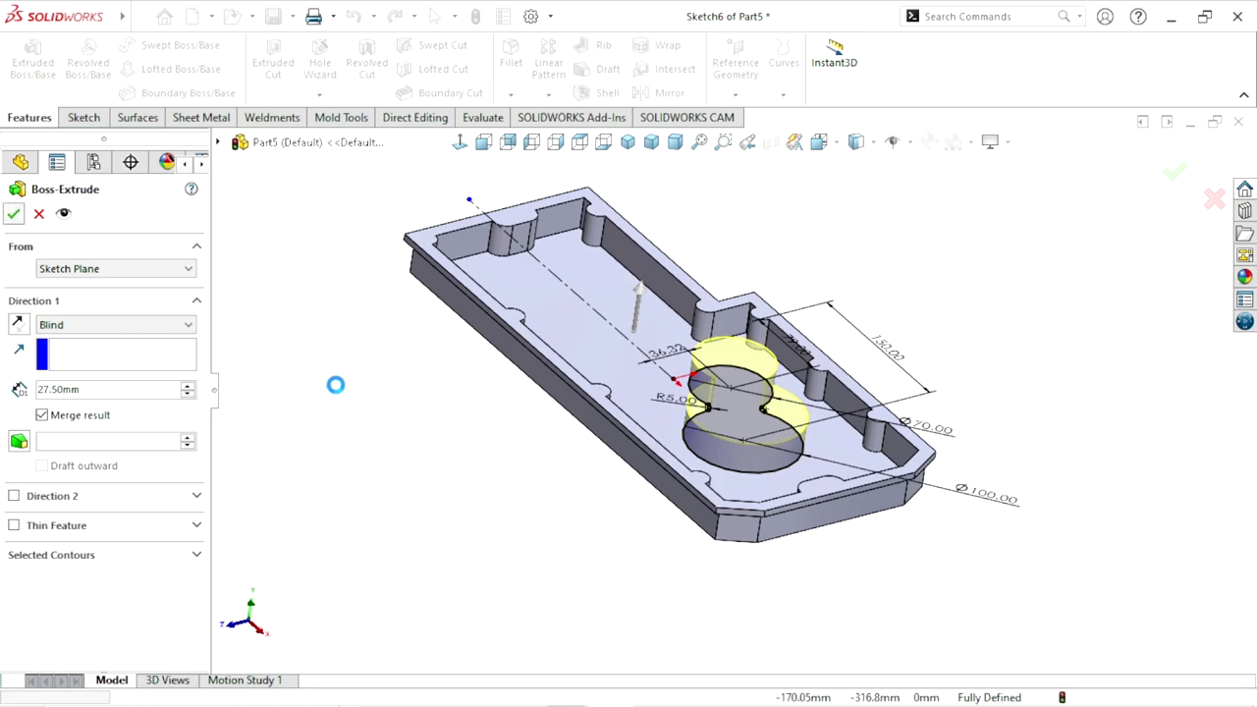
key(Return)
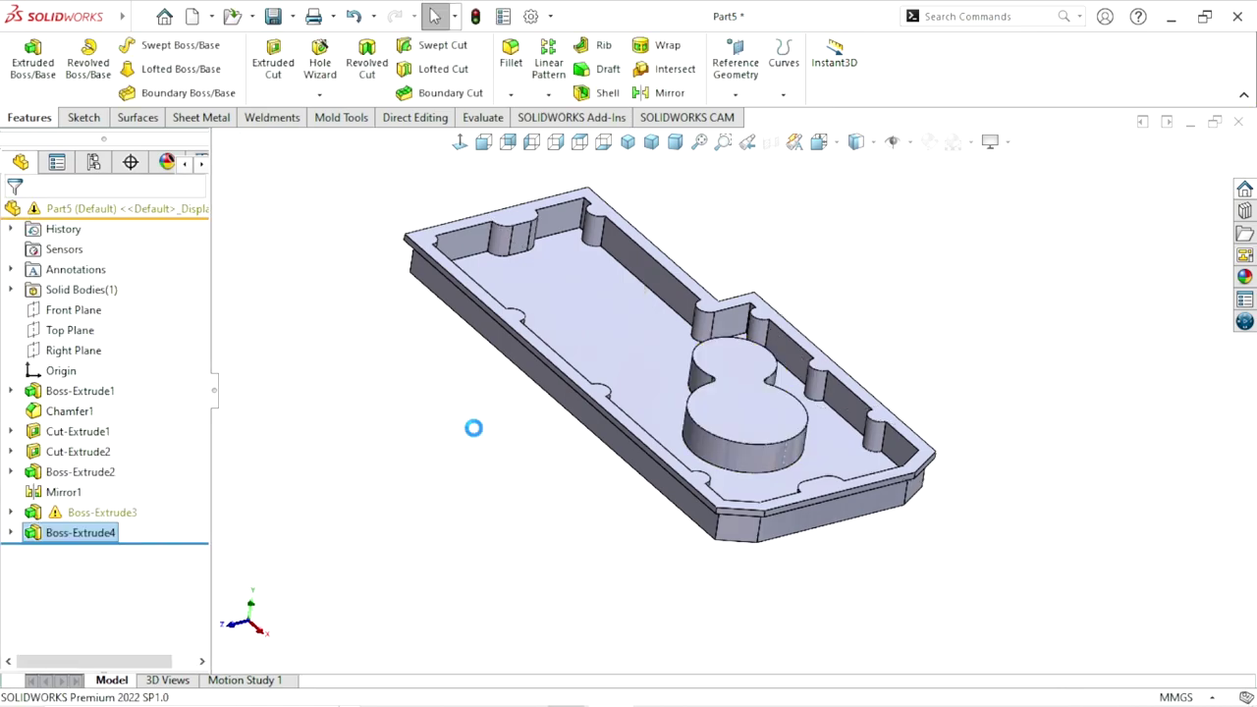
mouse_move(523, 468)
middle_down()
mouse_move(514, 418)
mouse_move(550, 500)
mouse_move(542, 511)
middle_up()
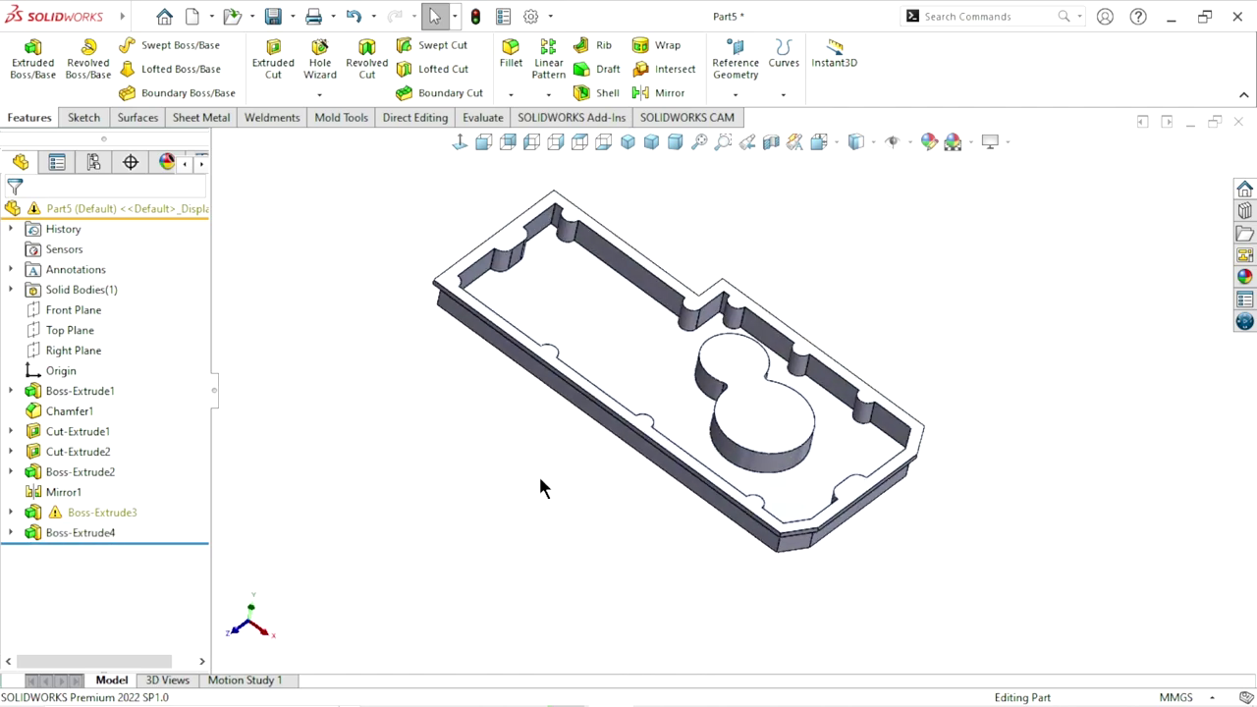
click(108, 511)
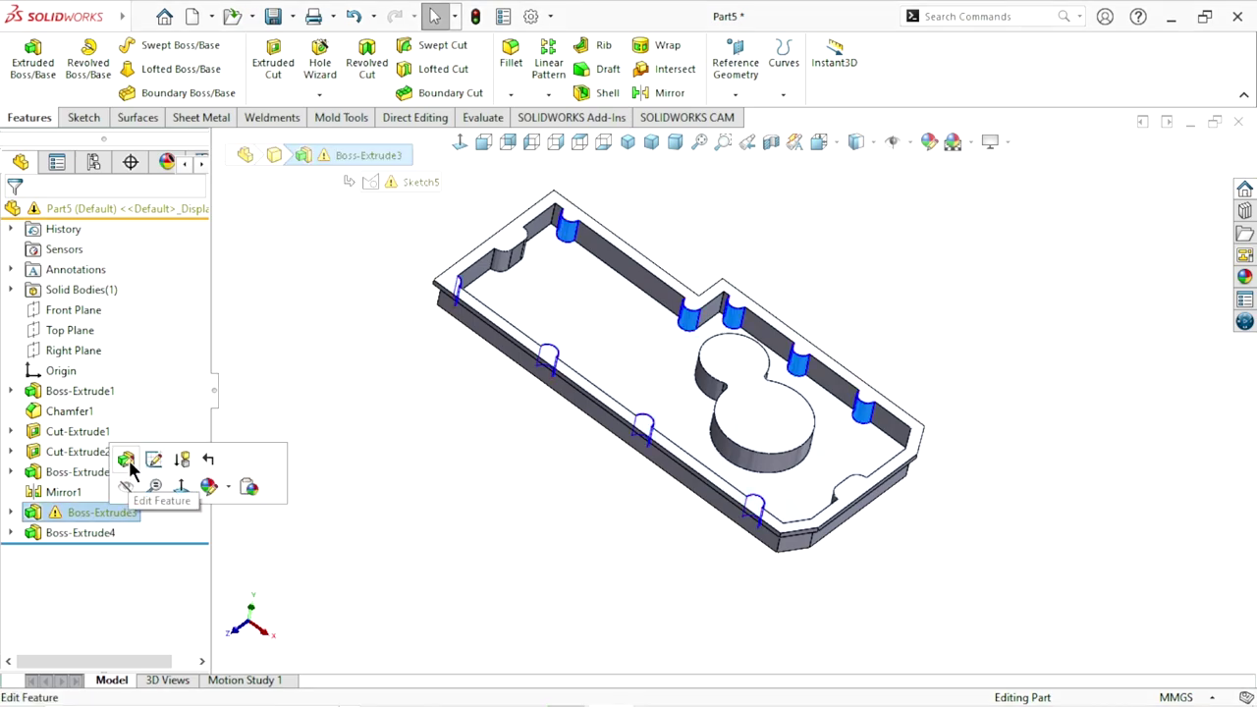
click(130, 464)
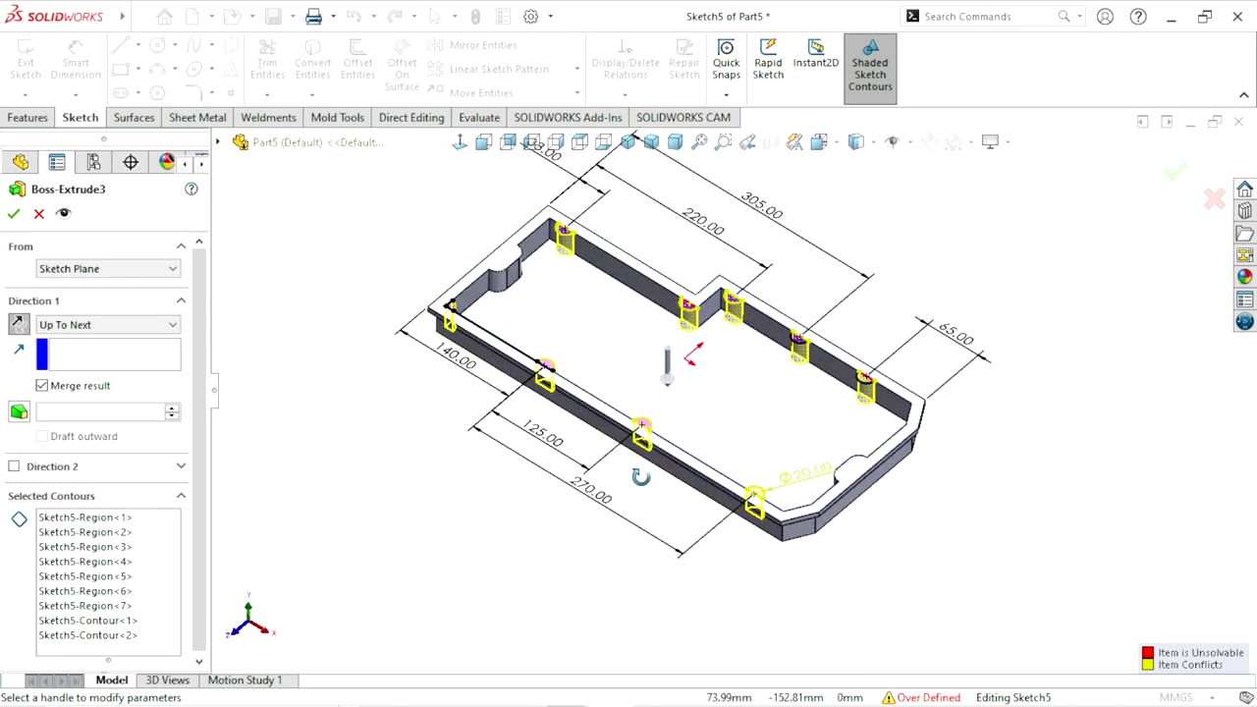
click(56, 324)
click(49, 341)
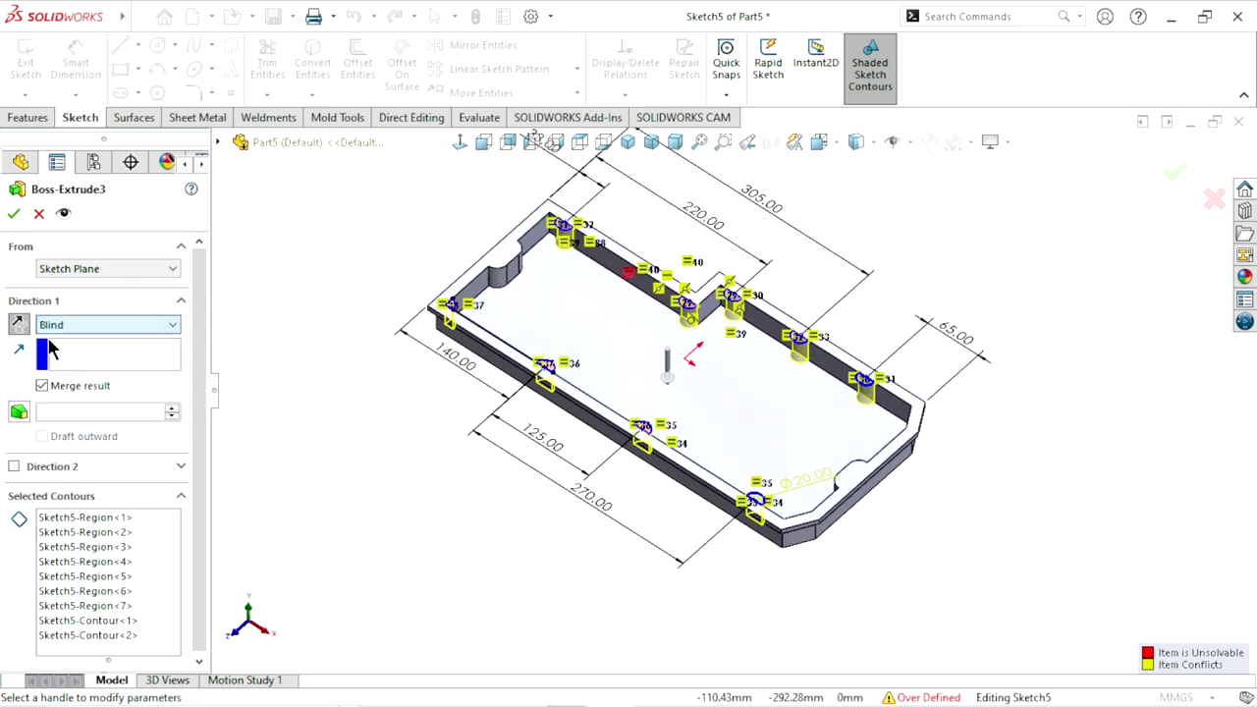
click(83, 327)
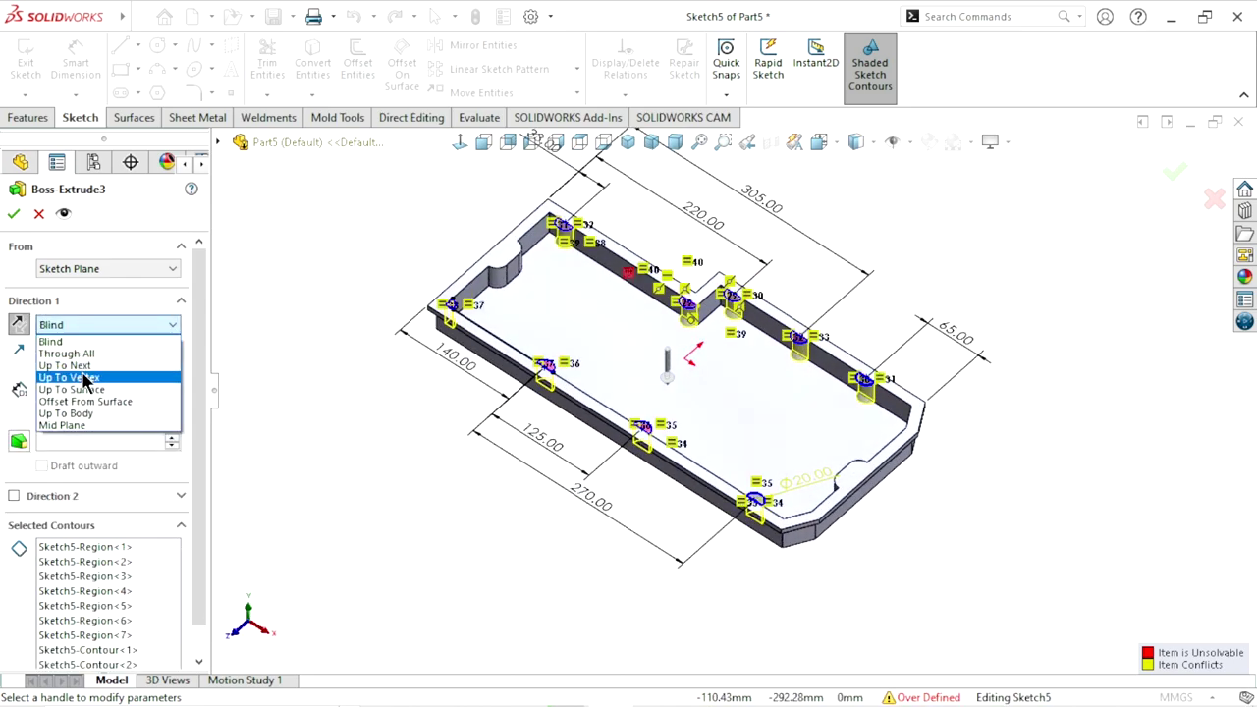
click(87, 363)
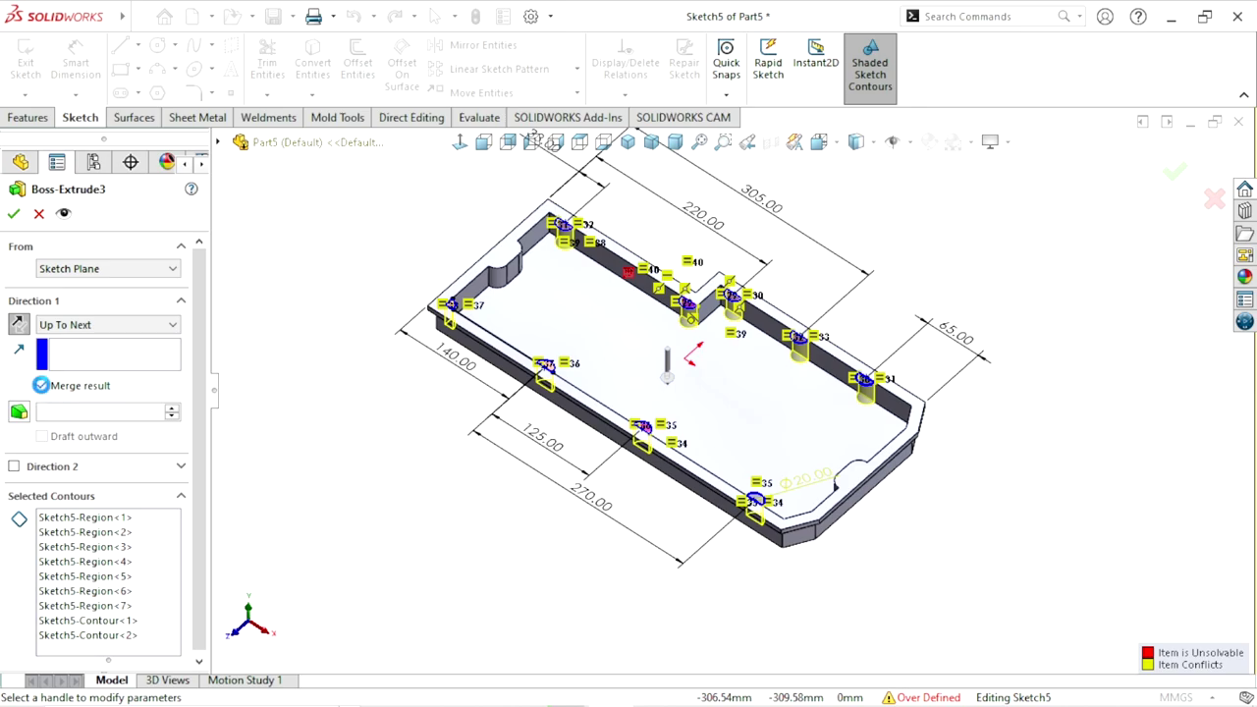
click(41, 385)
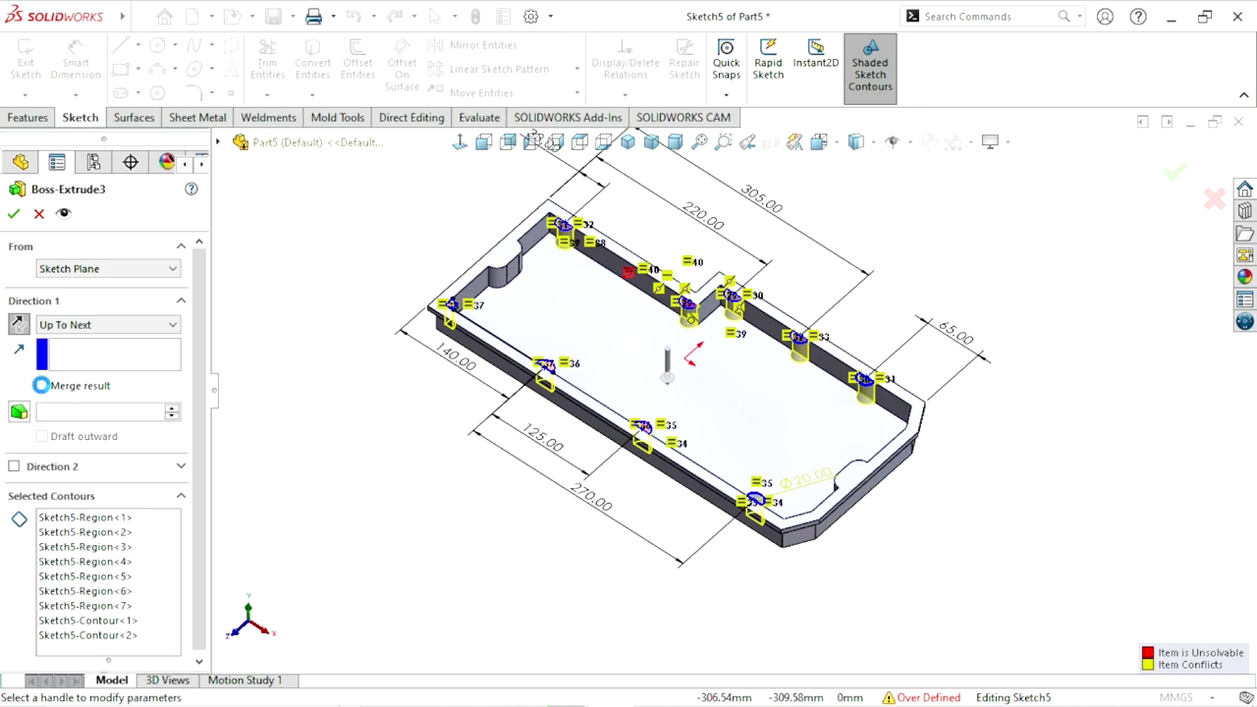
click(15, 216)
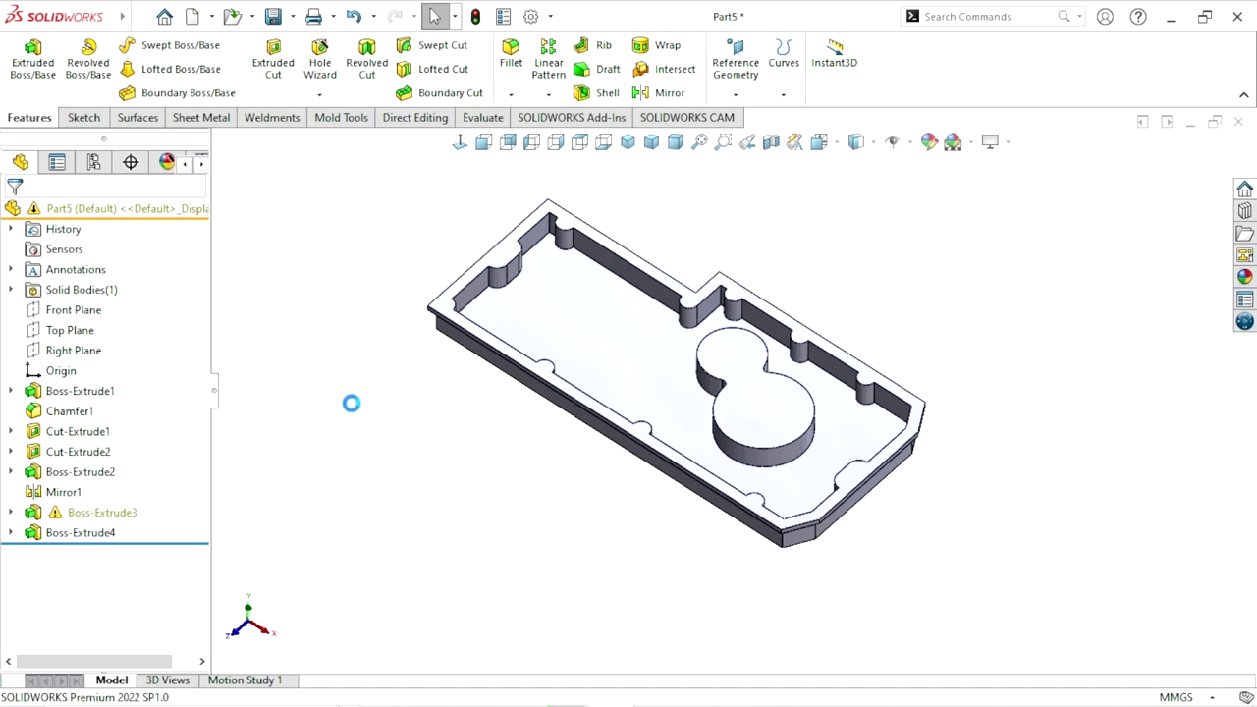
- Open Sketch5 under Boss-Extrude3 for editing
click(11, 511)
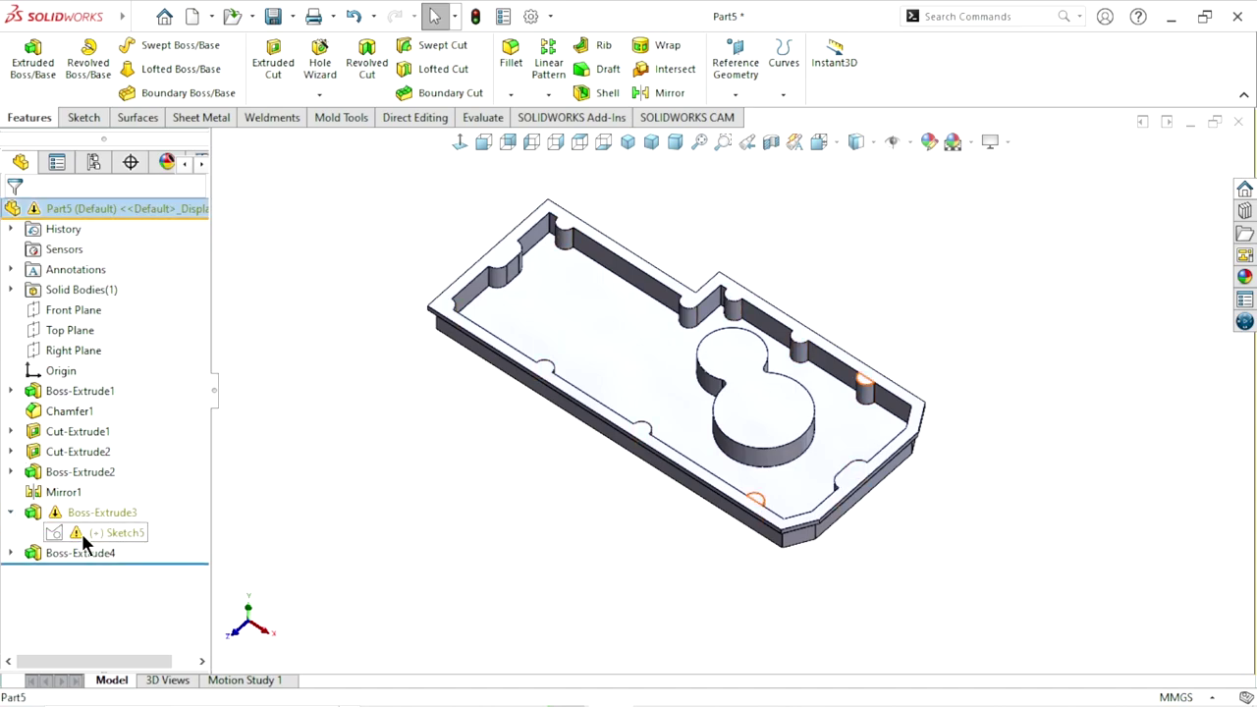
click(79, 532)
click(100, 480)
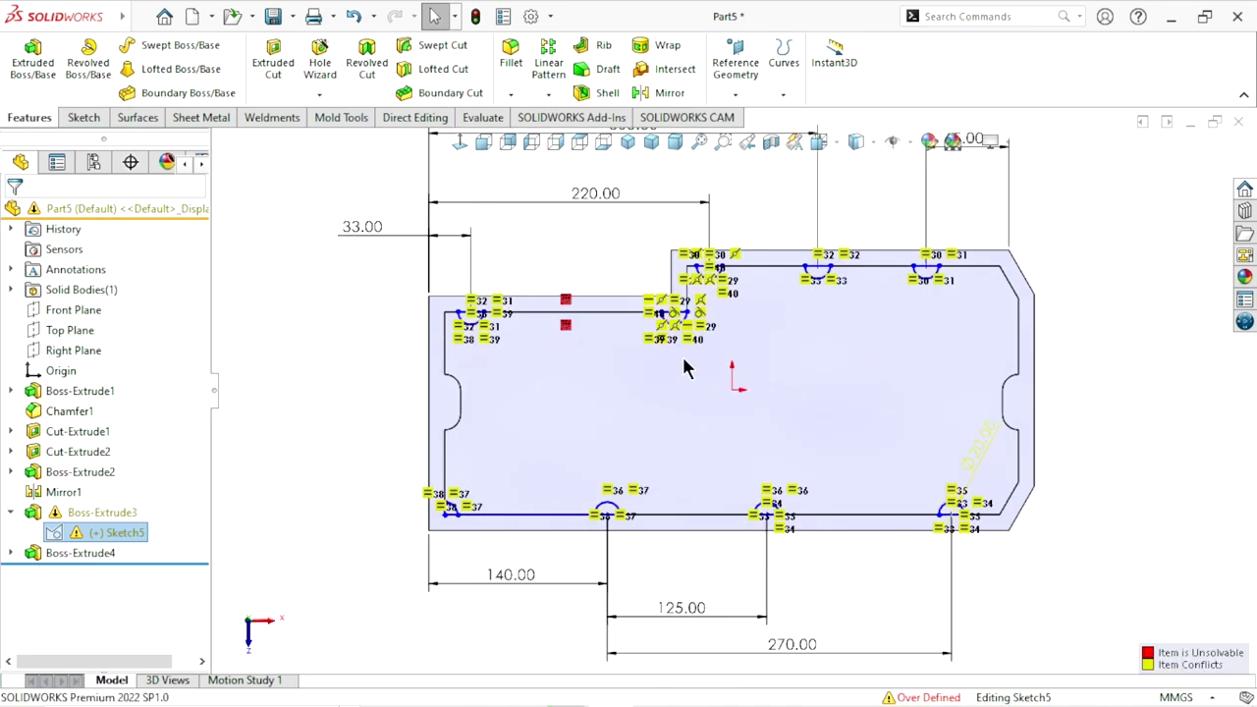
scroll(659, 354, down, 3)
scroll(677, 384, up, 3)
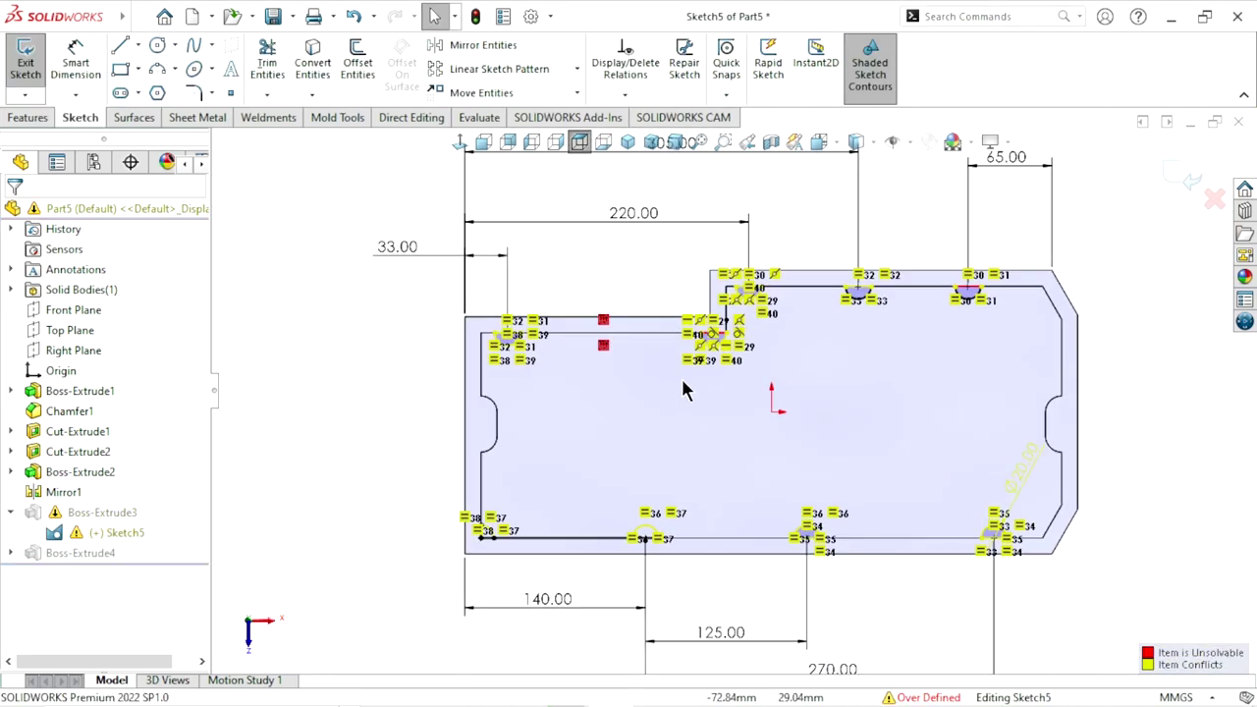
scroll(723, 359, down, 2)
scroll(712, 356, down, 5)
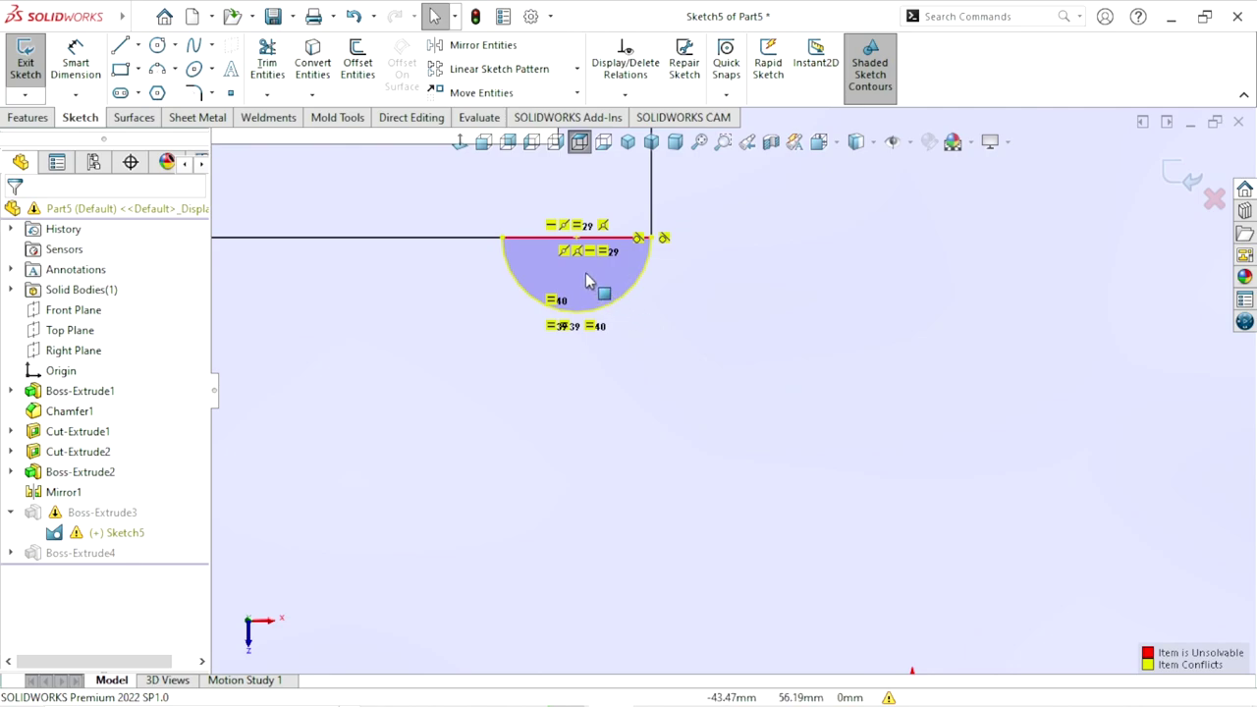
- Delete the conflicting On Edge relation from the line across the notch
click(541, 239)
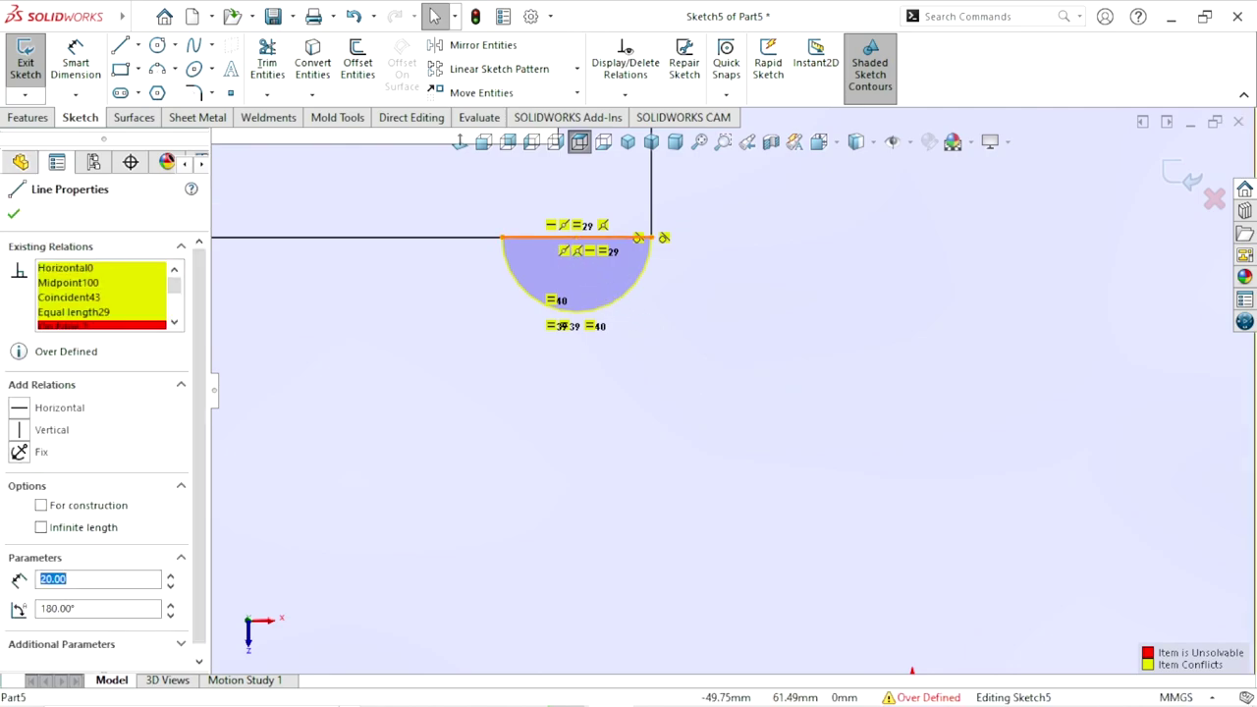
right_click(89, 325)
click(127, 355)
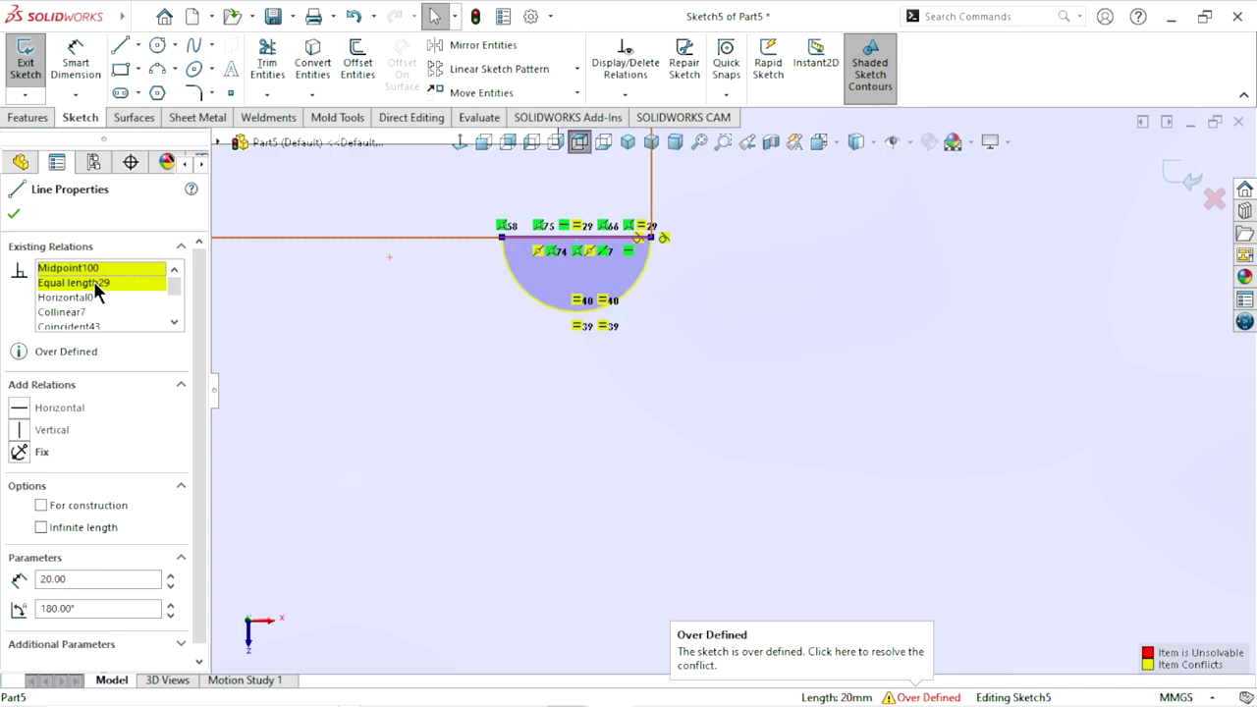
scroll(677, 363, up, 3)
scroll(709, 421, up, 2)
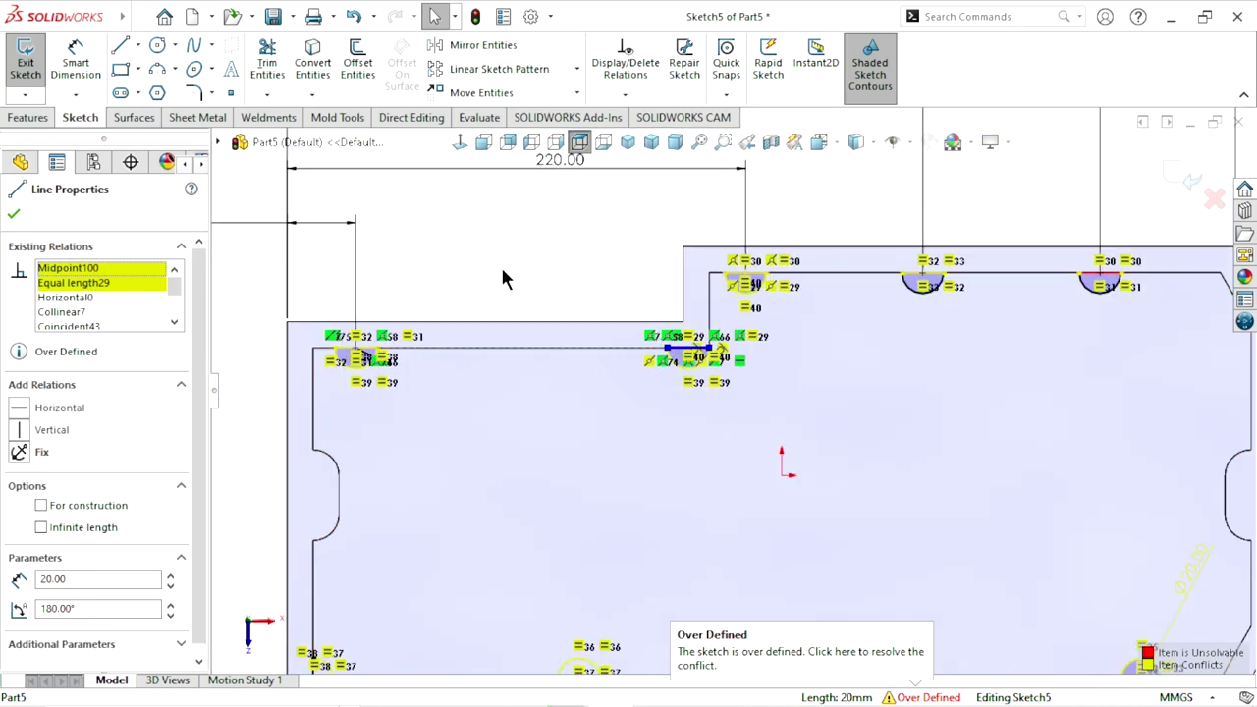
click(14, 213)
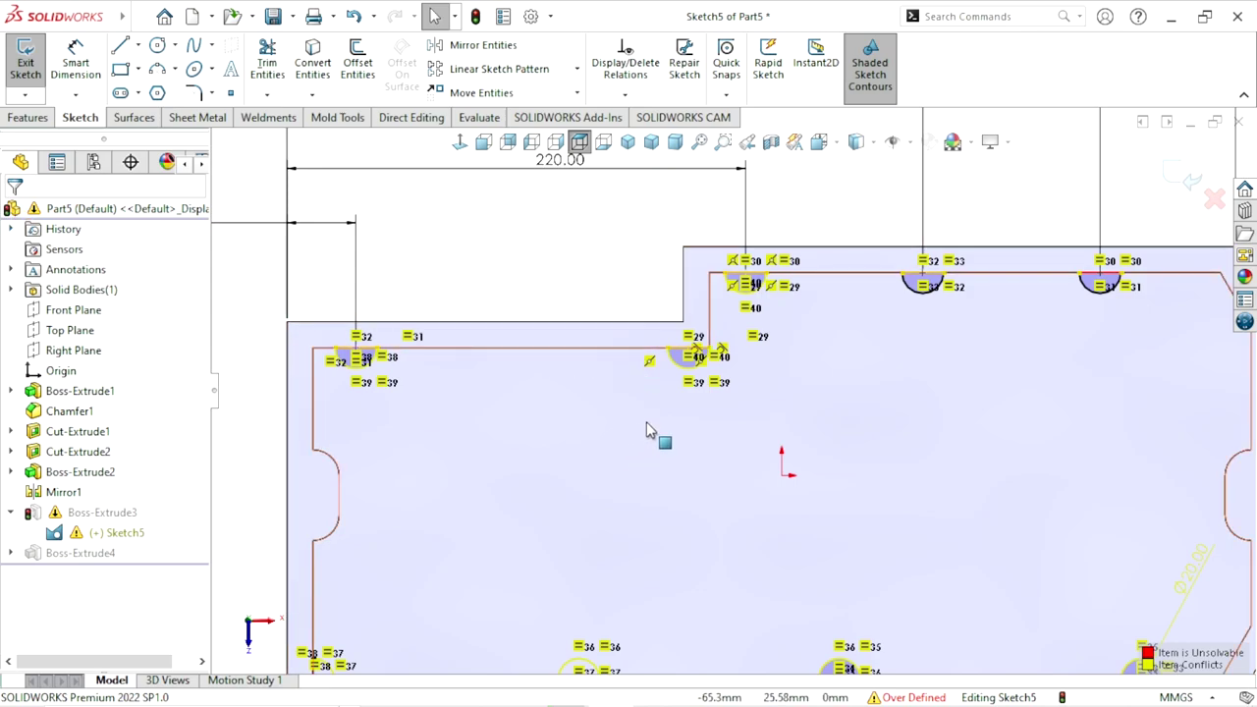
- Delete all existing relations on the lower notch's straight edge
scroll(706, 425, up, 2)
scroll(764, 422, down, 1)
scroll(736, 393, down, 3)
scroll(682, 319, down, 1)
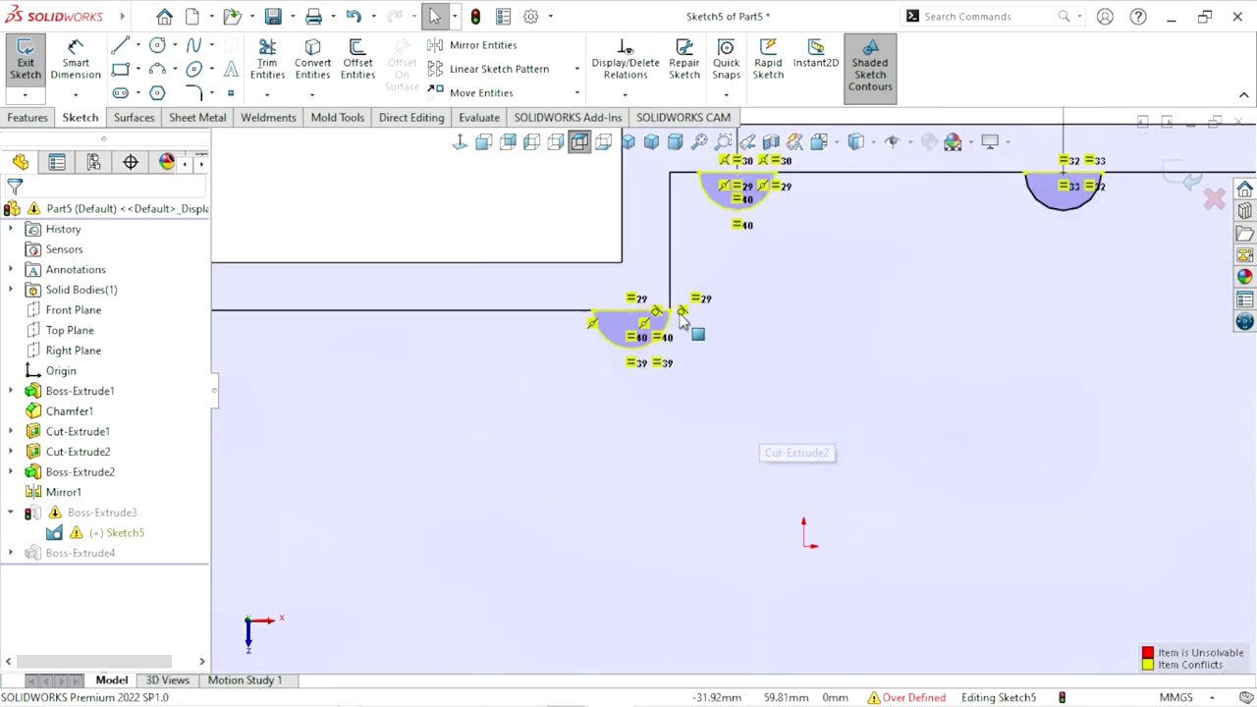
scroll(682, 319, down, 1)
scroll(609, 324, down, 1)
scroll(530, 312, down, 1)
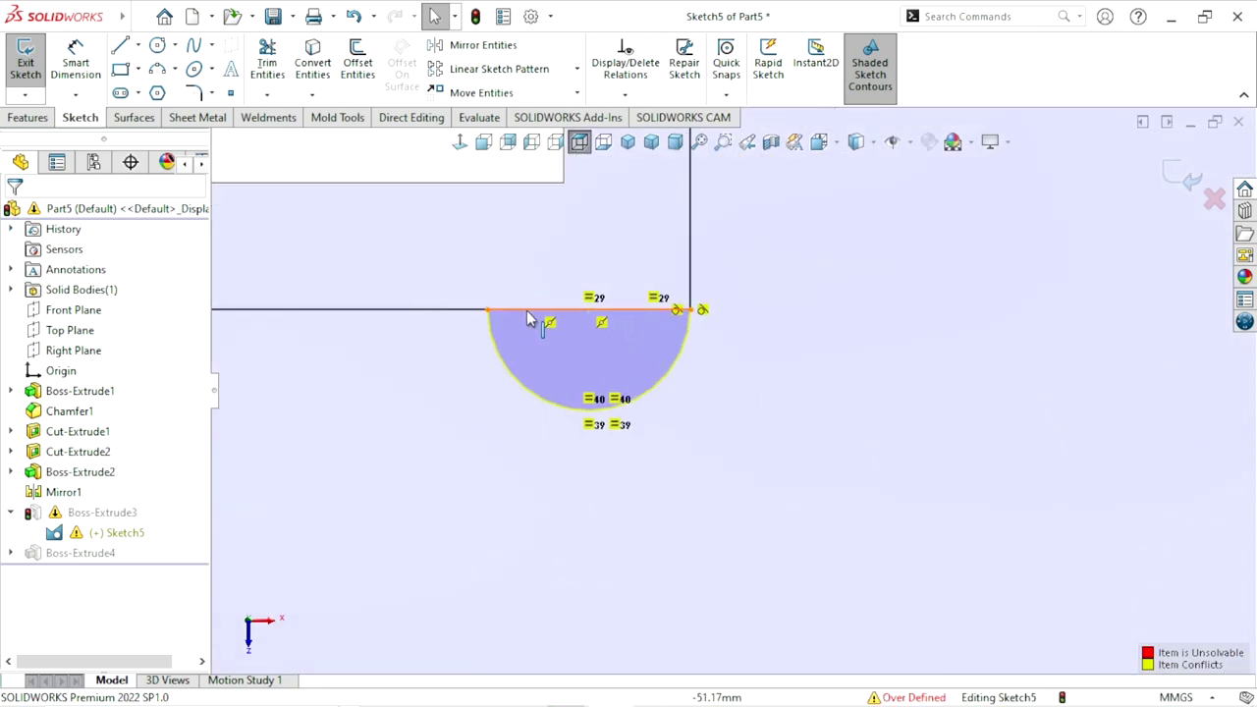
click(499, 310)
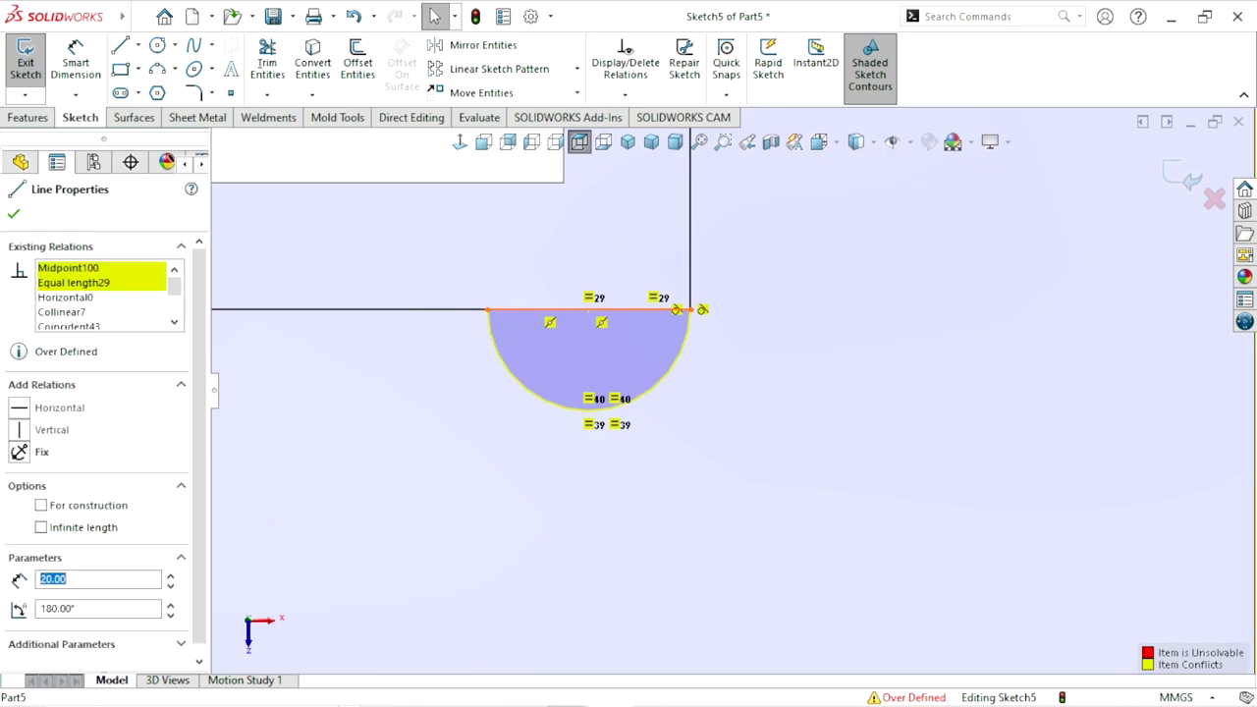
right_click(103, 281)
click(126, 290)
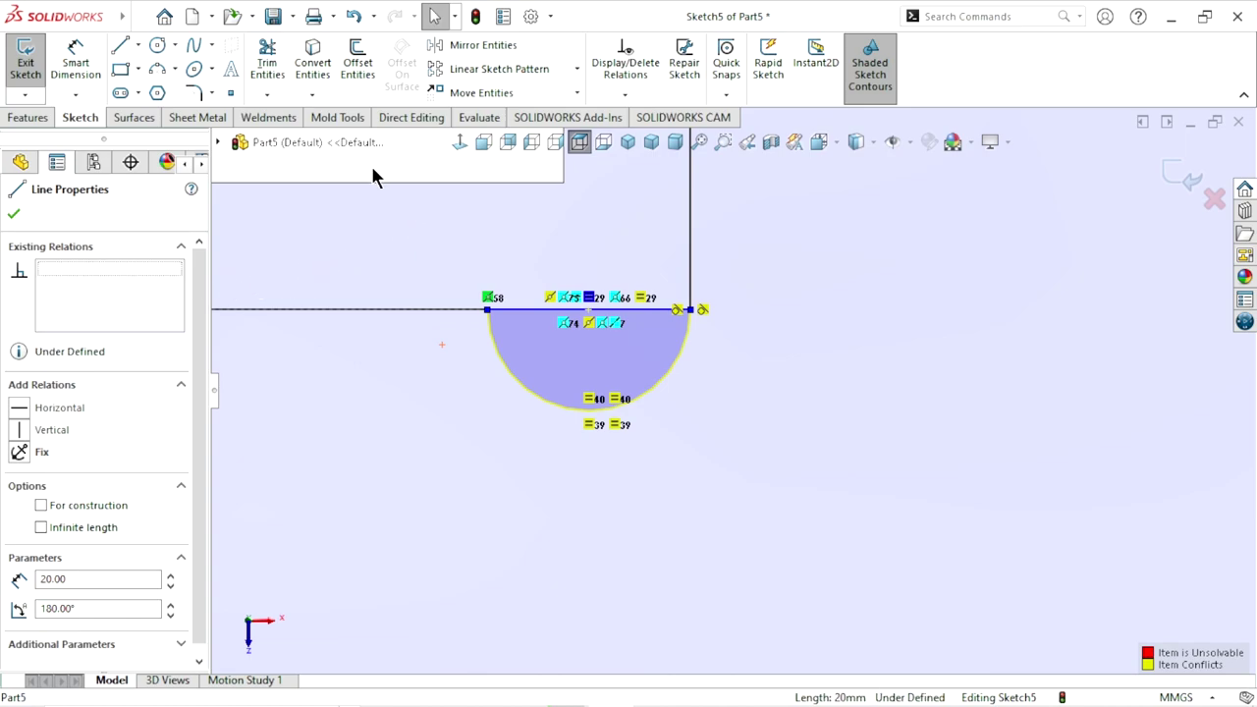
key(Escape)
- Delete the old straight edge across the lower notch
scroll(659, 378, up, 4)
scroll(657, 378, up, 4)
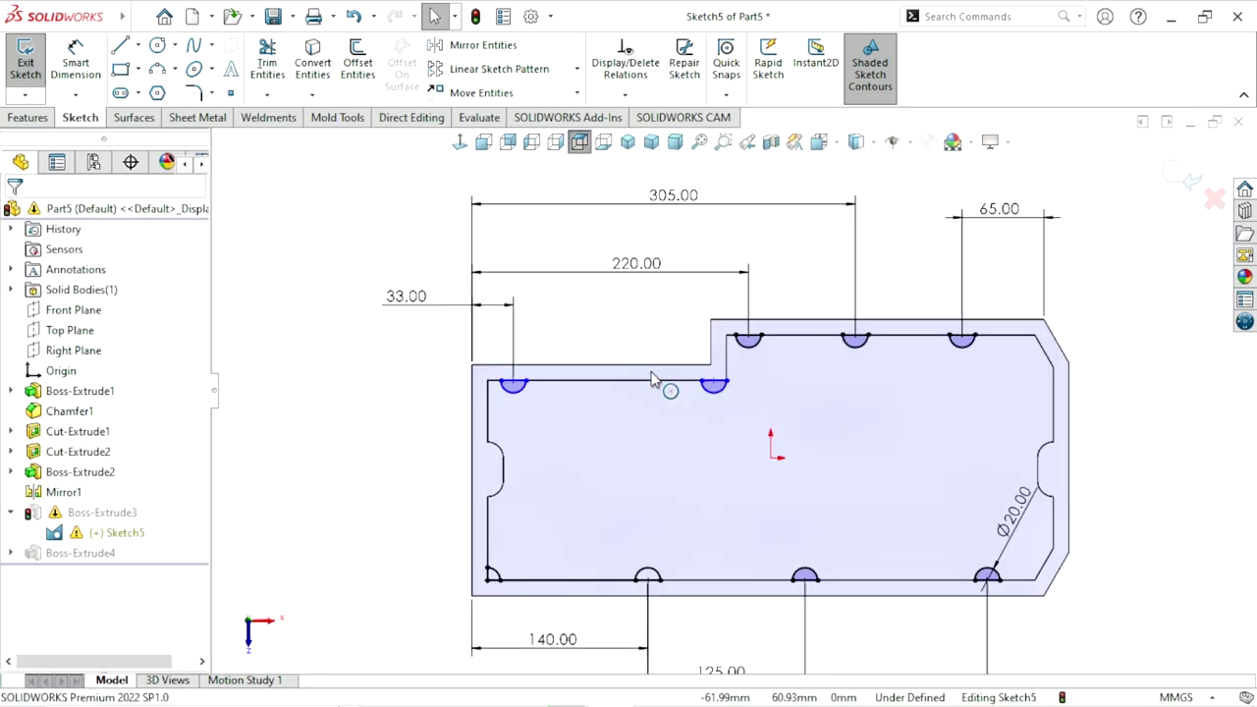
scroll(759, 428, down, 2)
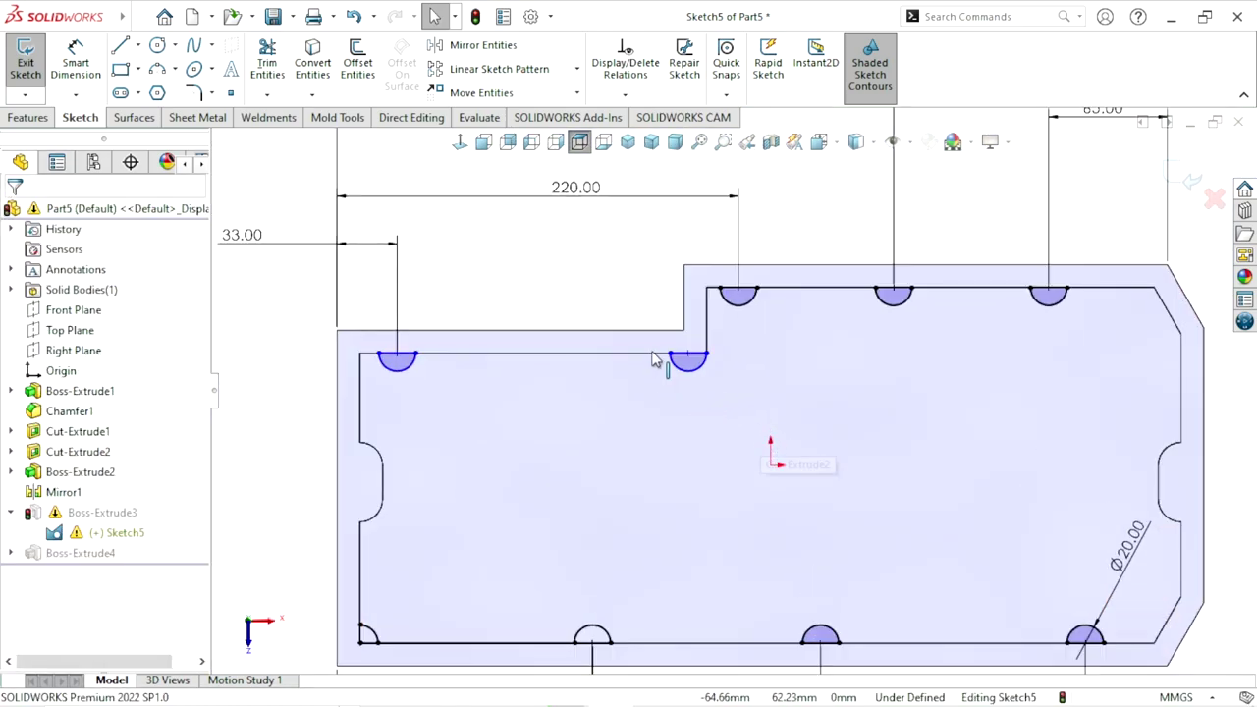
scroll(695, 376, down, 3)
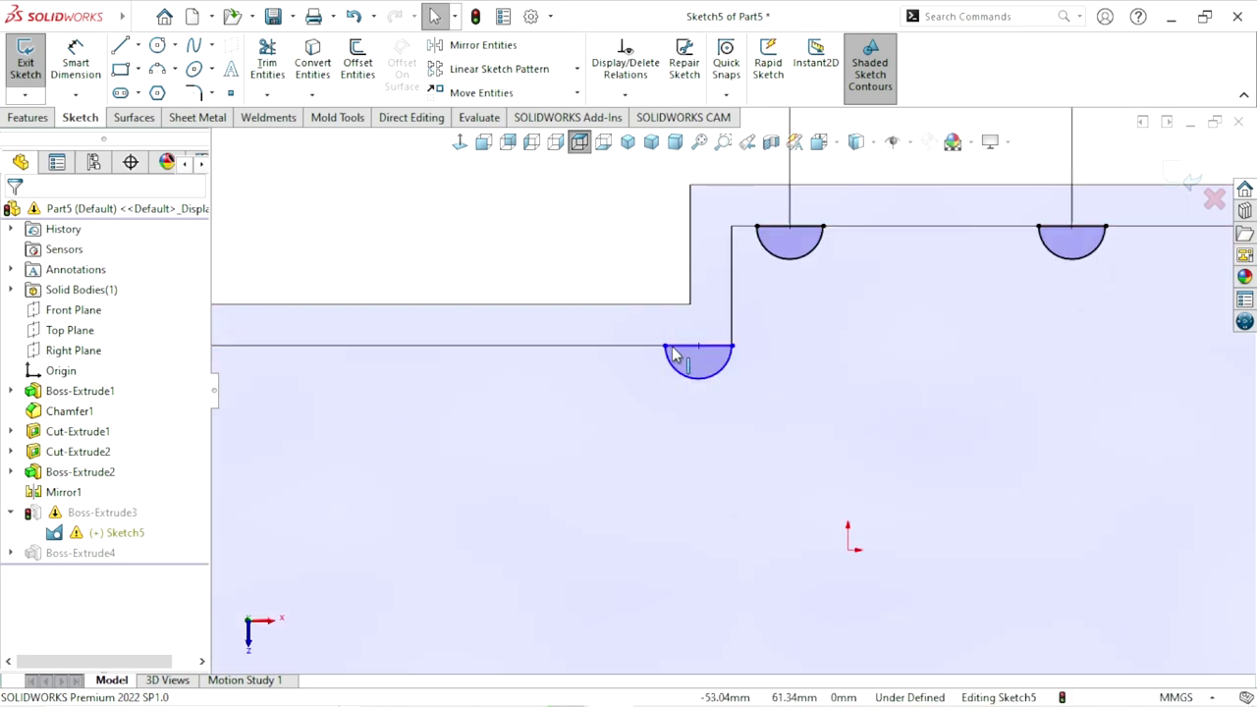
click(673, 346)
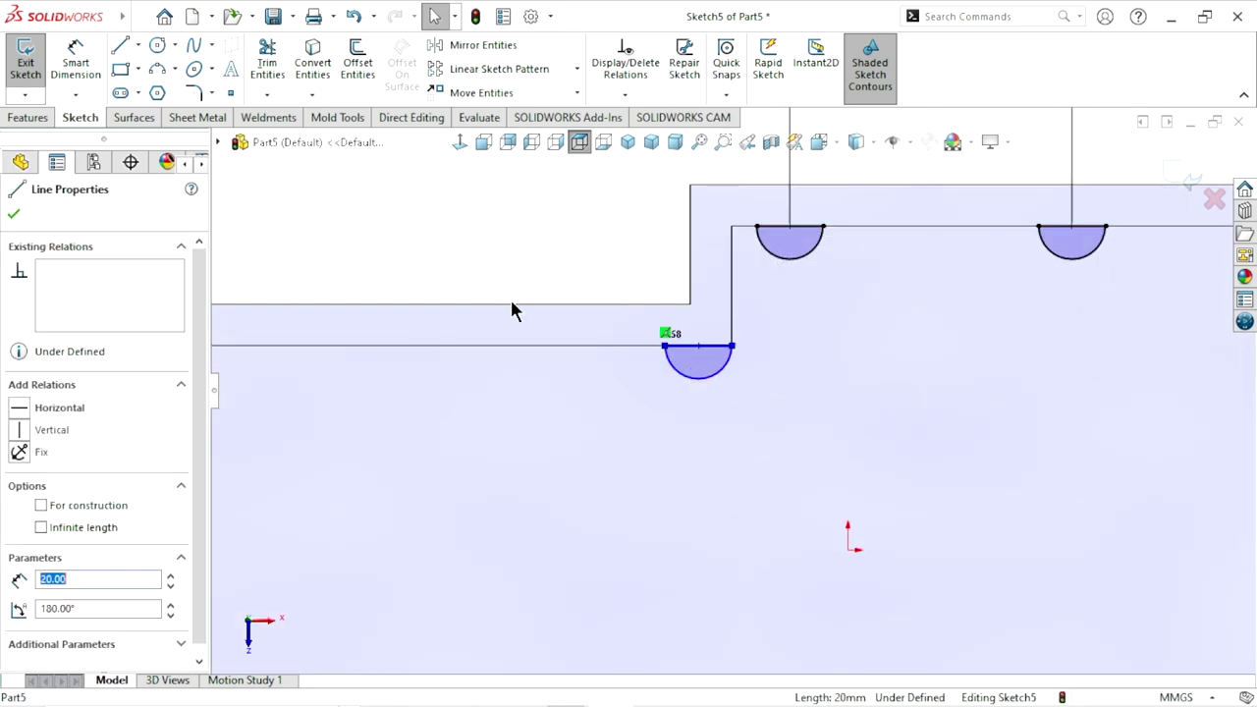
click(512, 299)
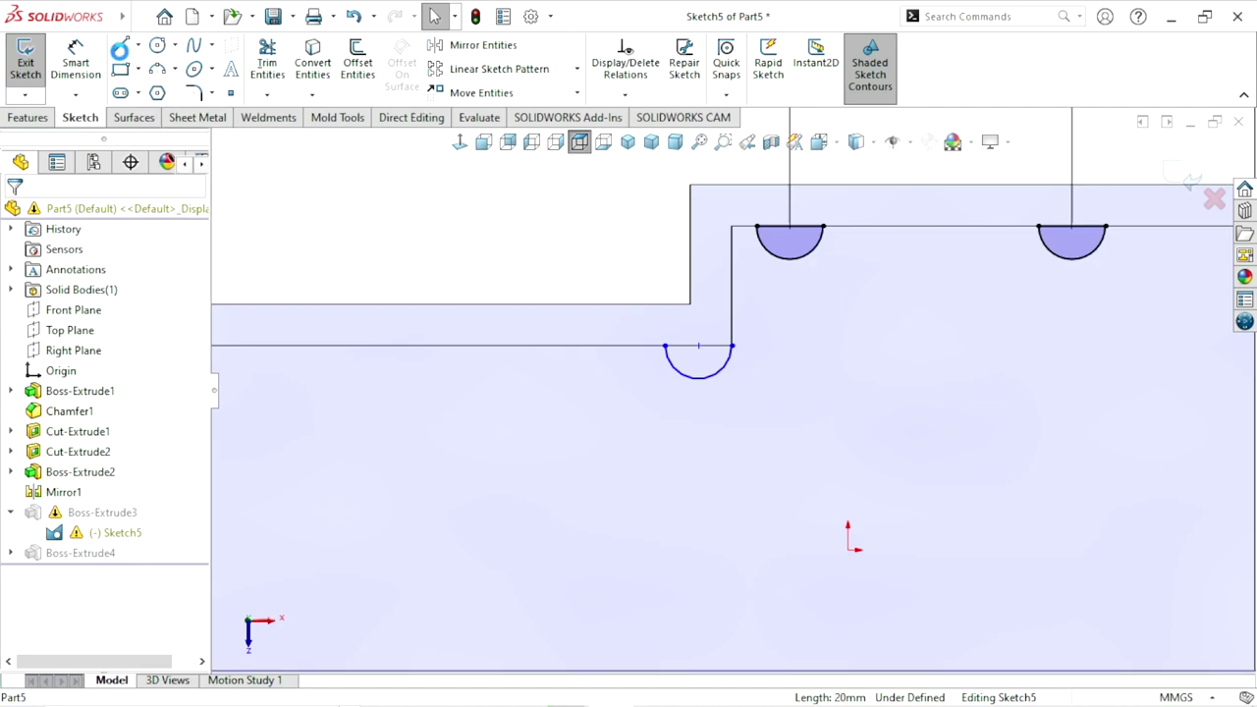
- Draw a new horizontal 20 mm line joining the semicircle's left and right ends
click(117, 46)
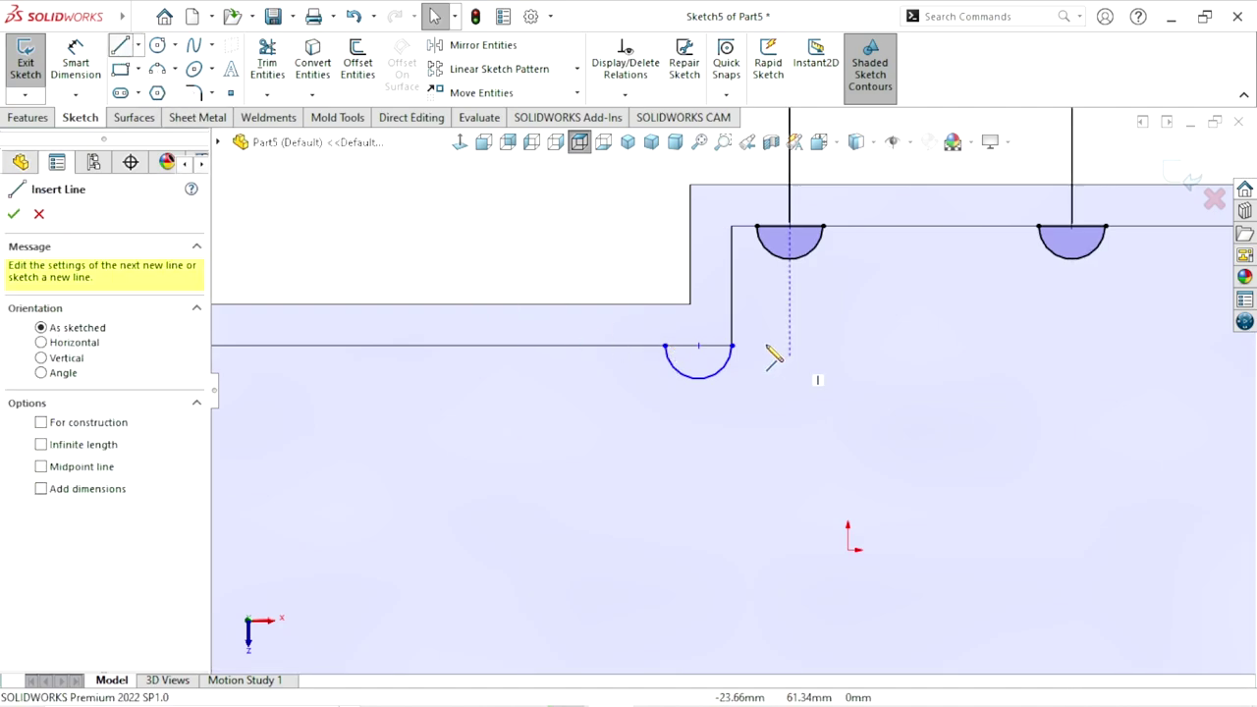
click(665, 345)
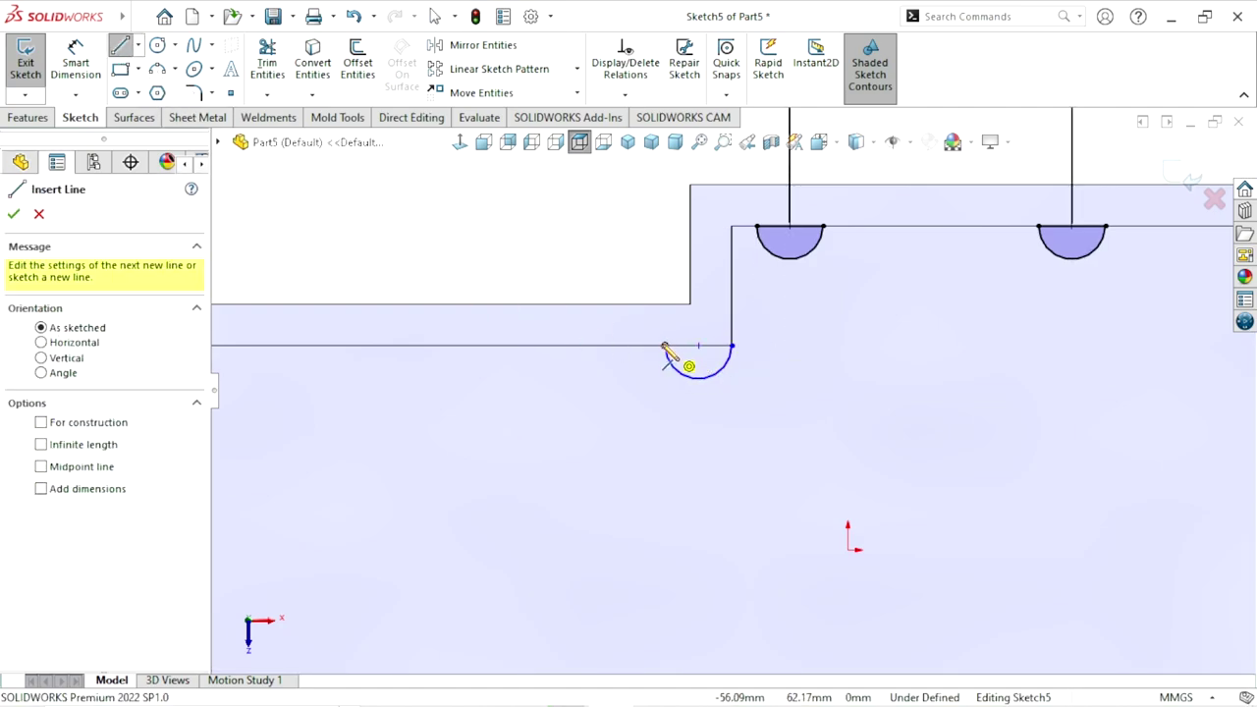
click(732, 347)
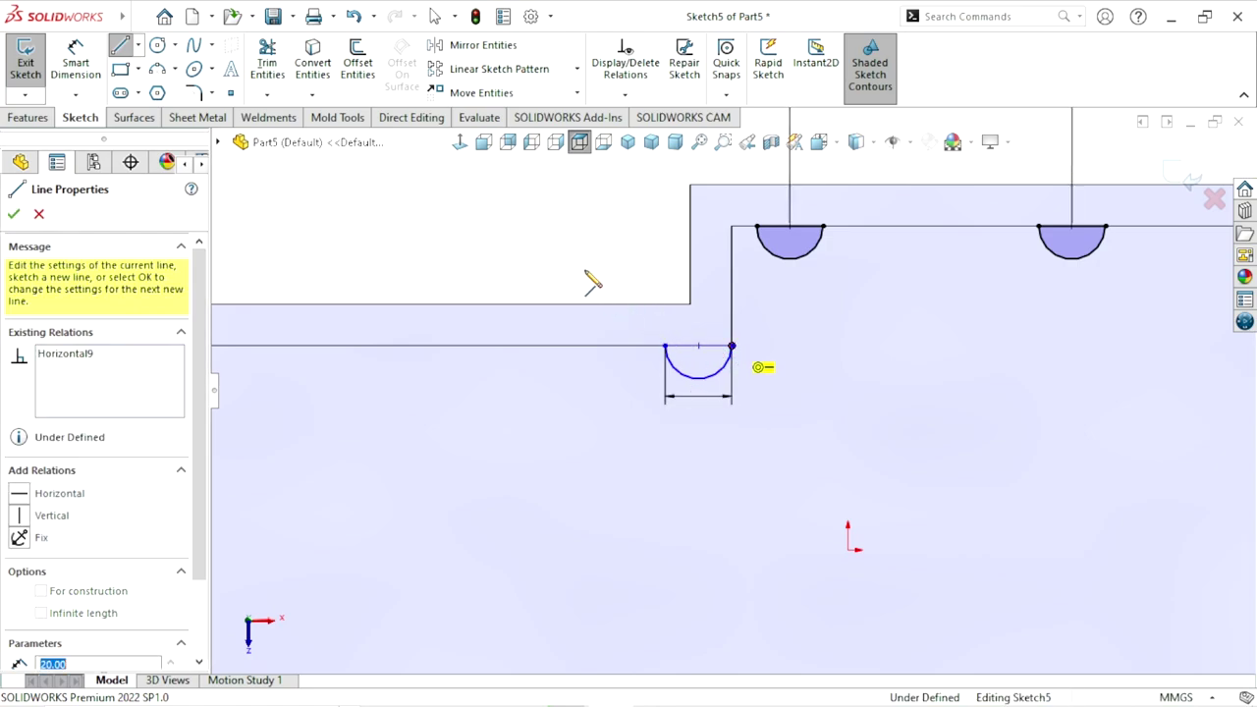
right_click(547, 248)
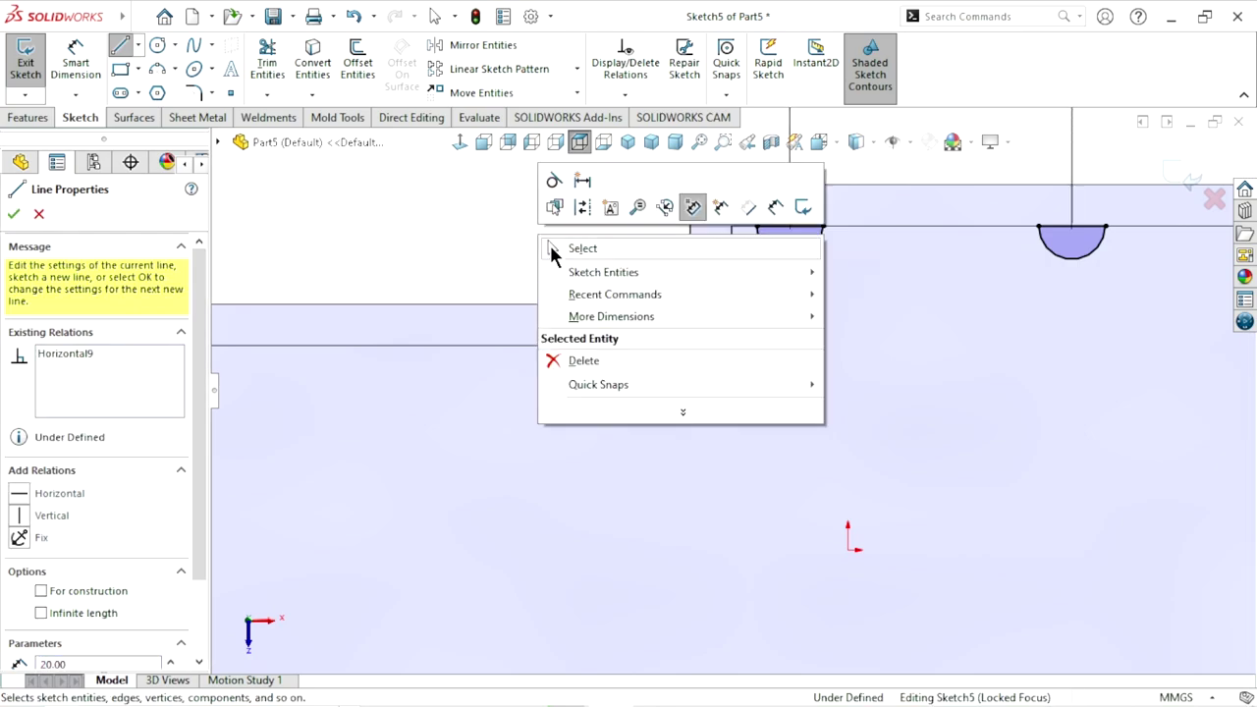
click(565, 248)
- Fit the sketch in view and exit Sketch5 so Boss-Extrude3 rebuilds without errors
key(f)
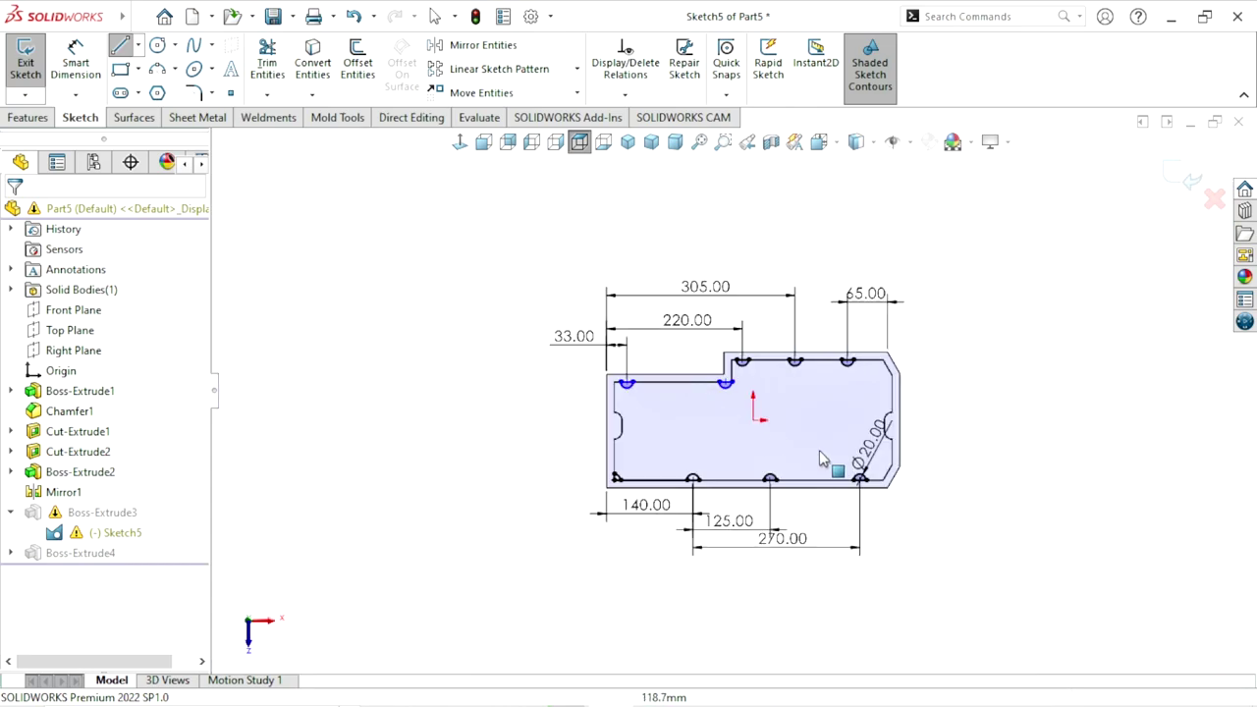
key(Escape)
click(1186, 178)
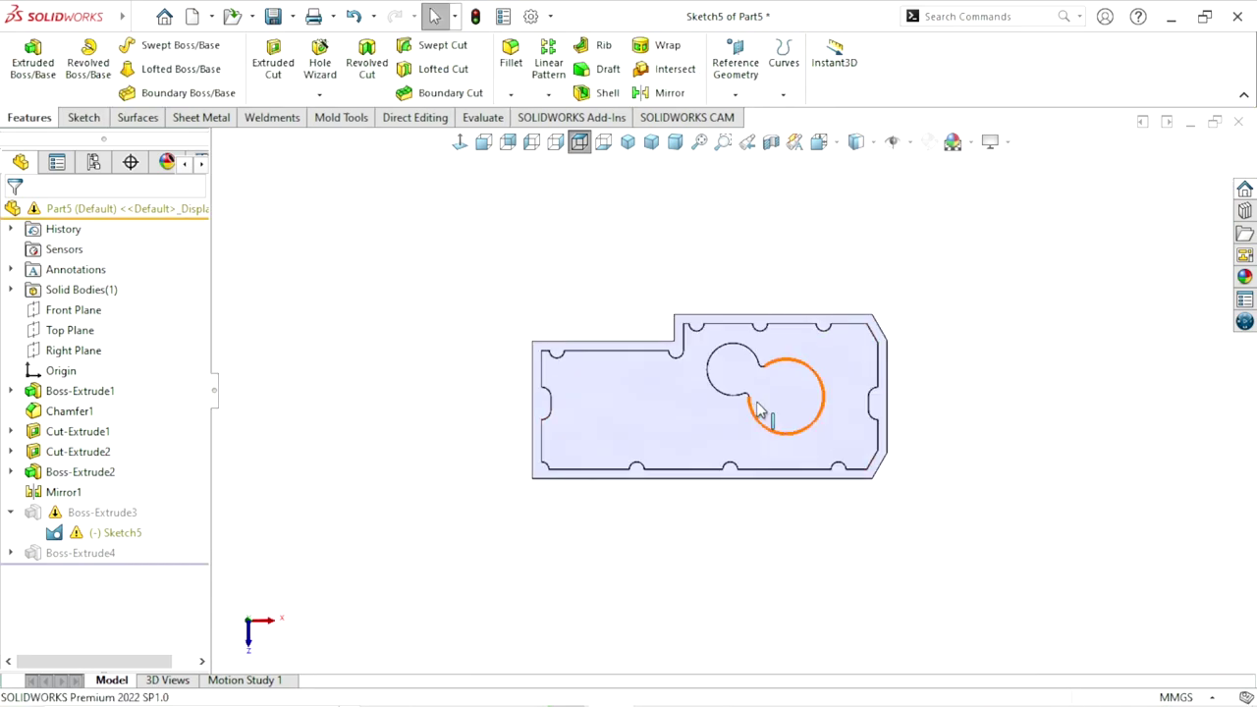
- Tilt the tray into a 3-D view, collapse Boss-Extrude3, and select the pocket floor face
mouse_move(871, 507)
middle_down()
mouse_move(771, 463)
mouse_move(747, 432)
middle_up()
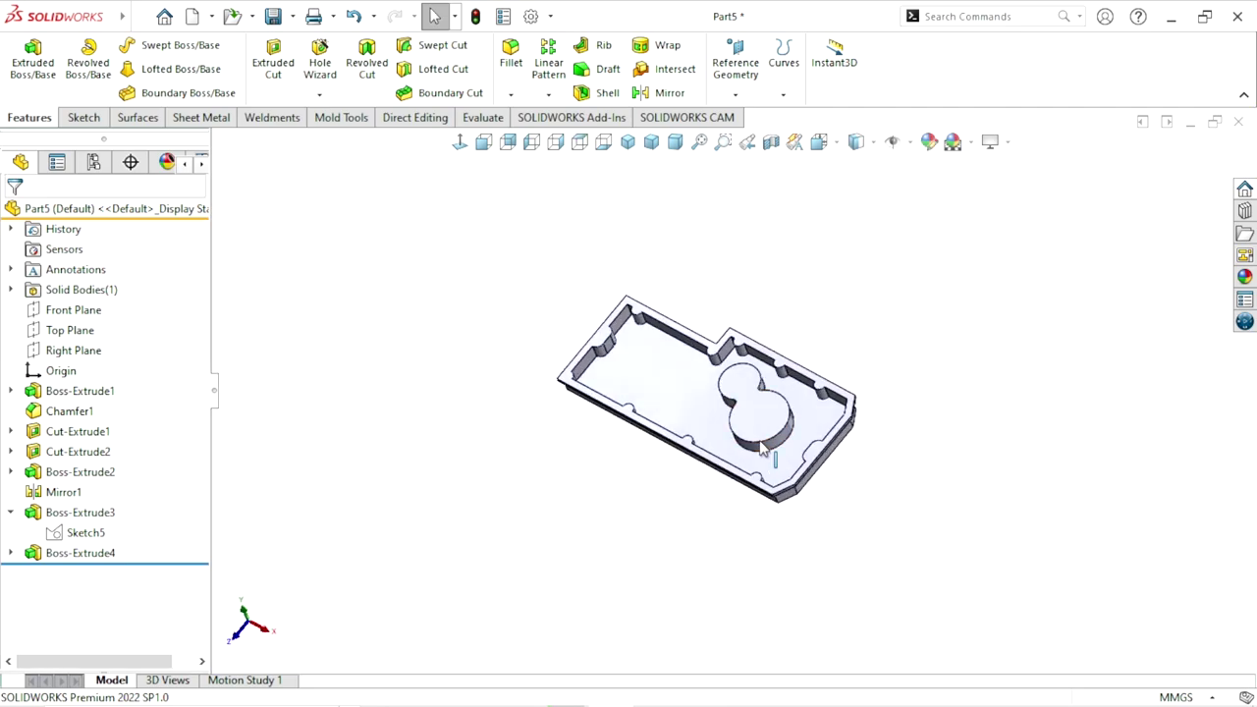
scroll(746, 432, up, 2)
click(11, 512)
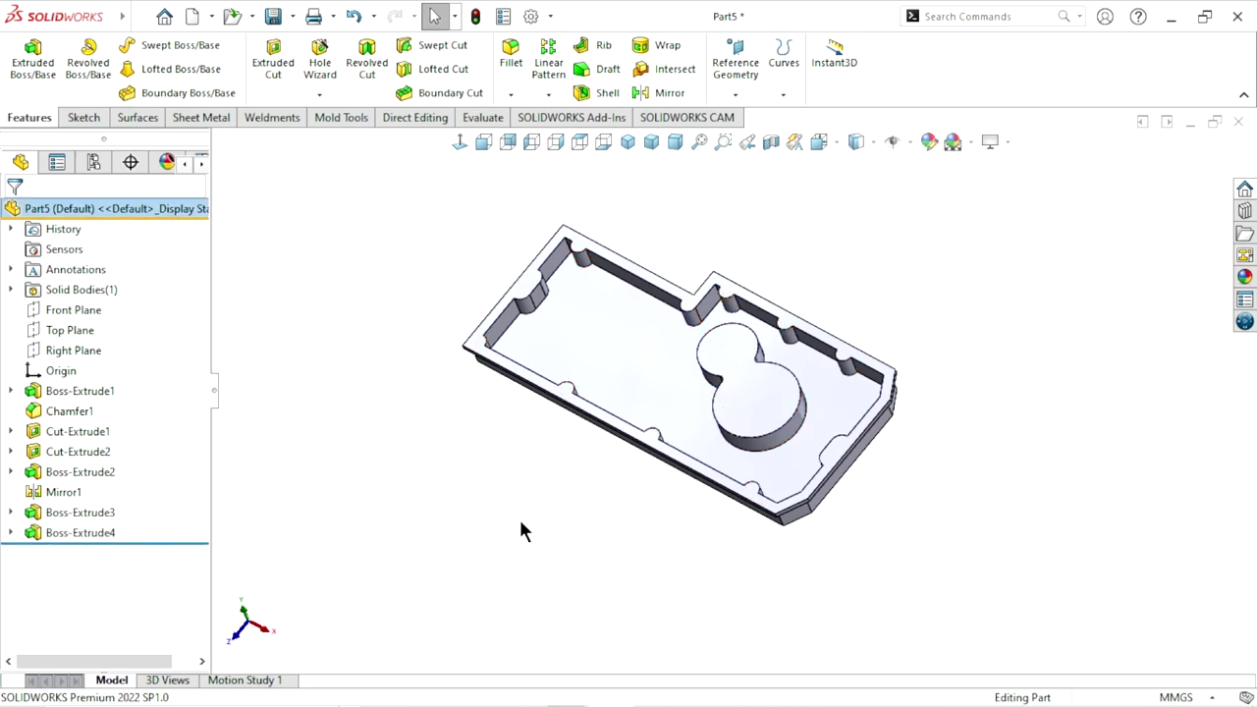
scroll(619, 442, up, 2)
click(644, 402)
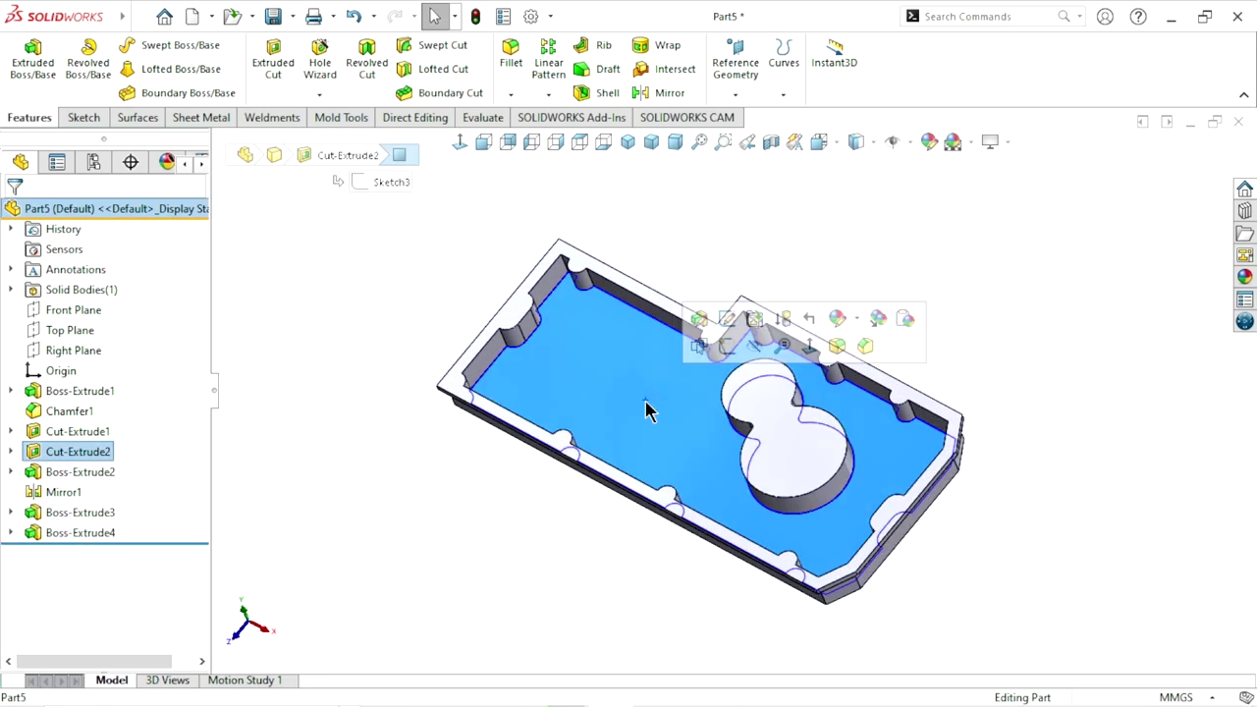
- Sketch on the pocket floor and draw three circles: near the centre, lower left, and top
click(726, 346)
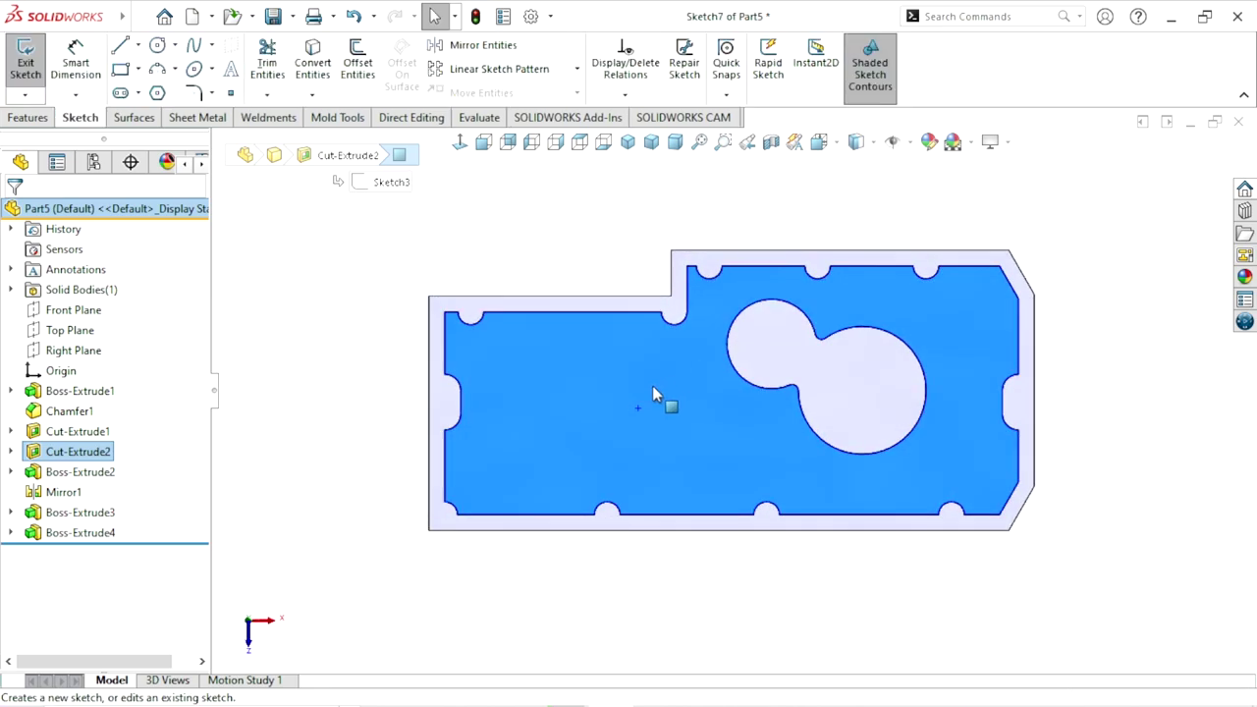
click(154, 54)
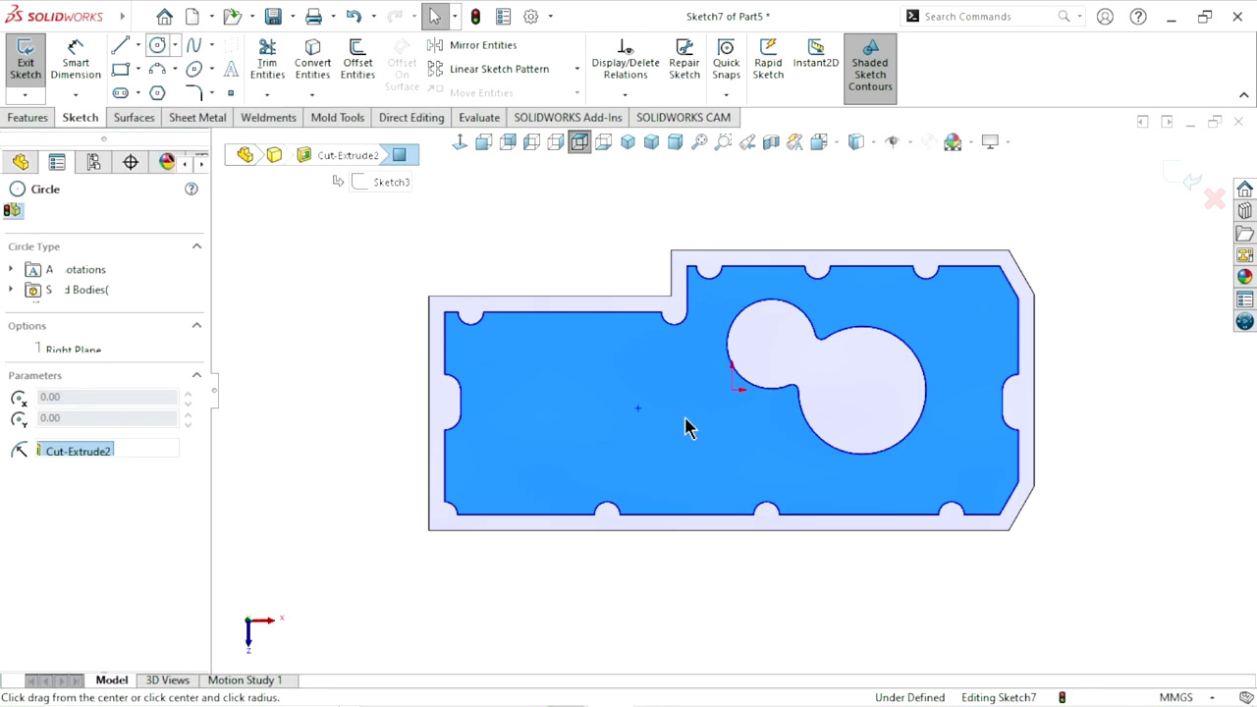
scroll(695, 422, down, 3)
drag(688, 440, 746, 436)
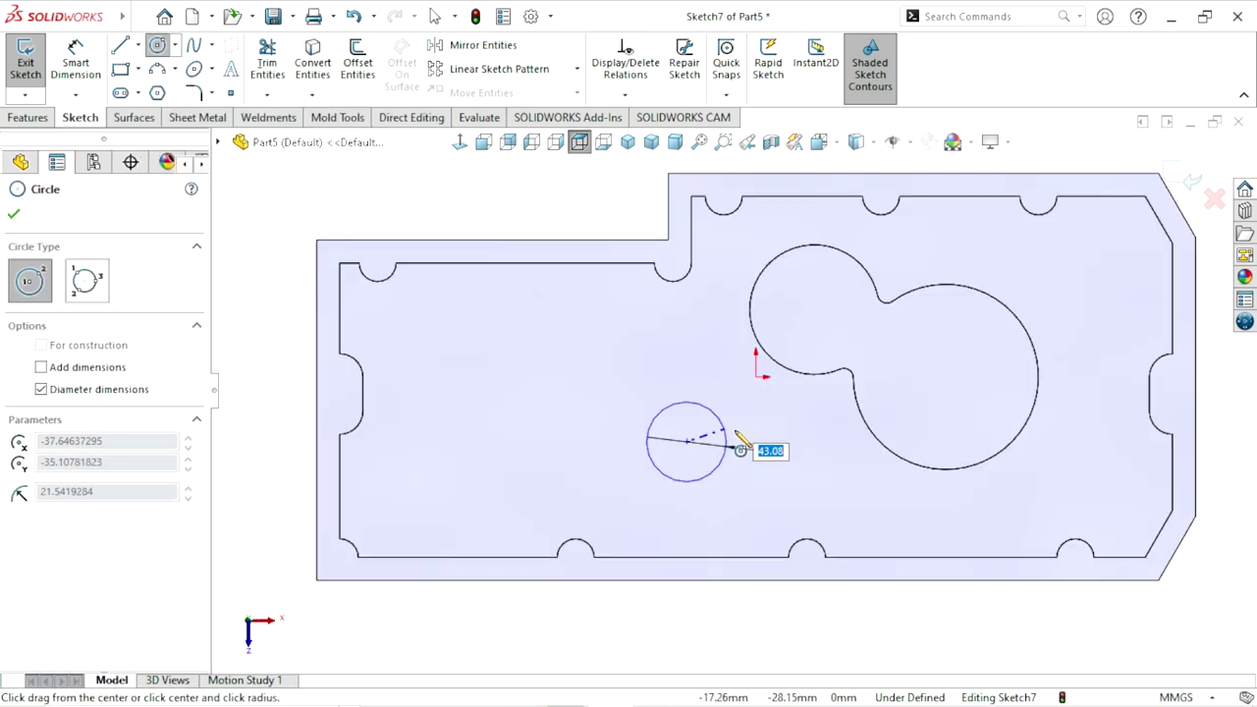
click(748, 440)
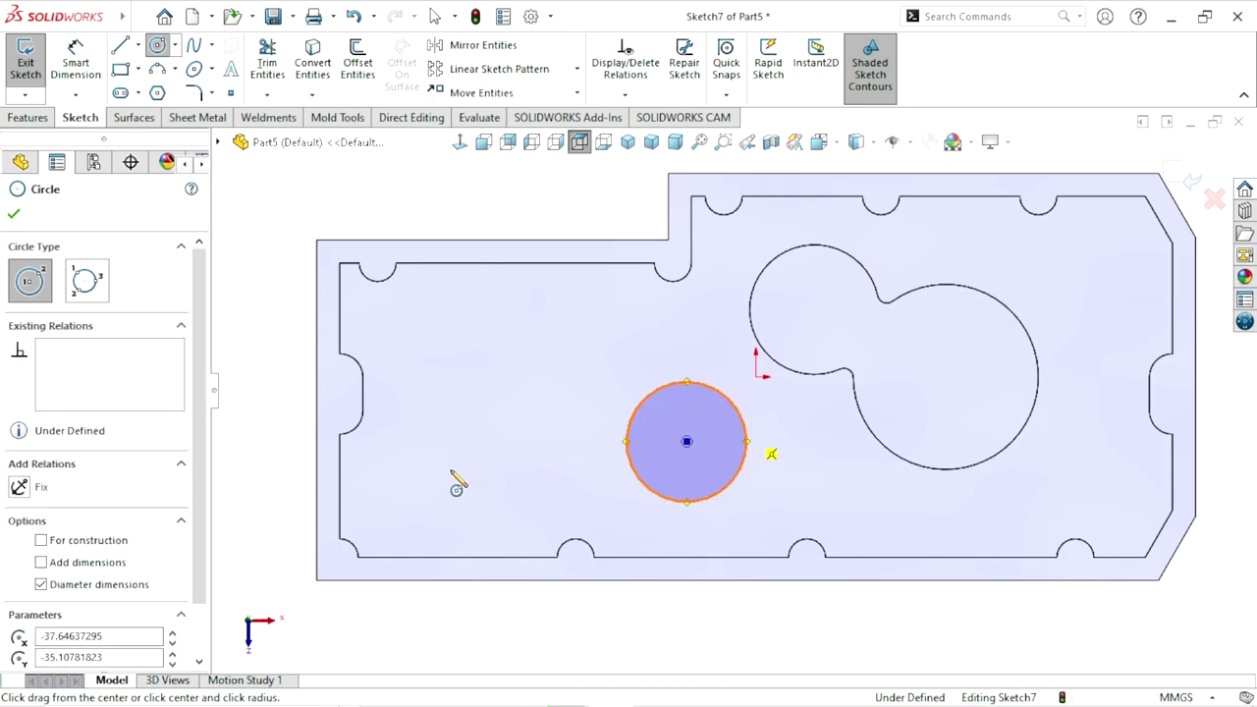
click(435, 472)
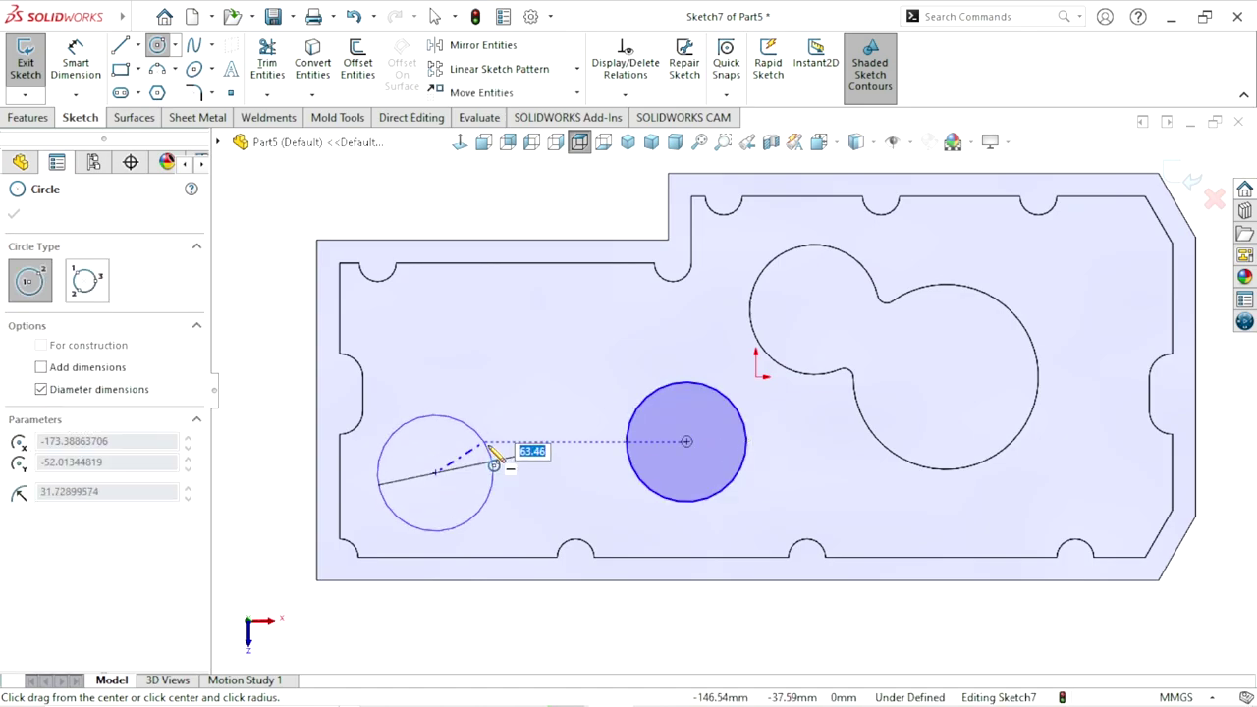
click(496, 454)
click(543, 334)
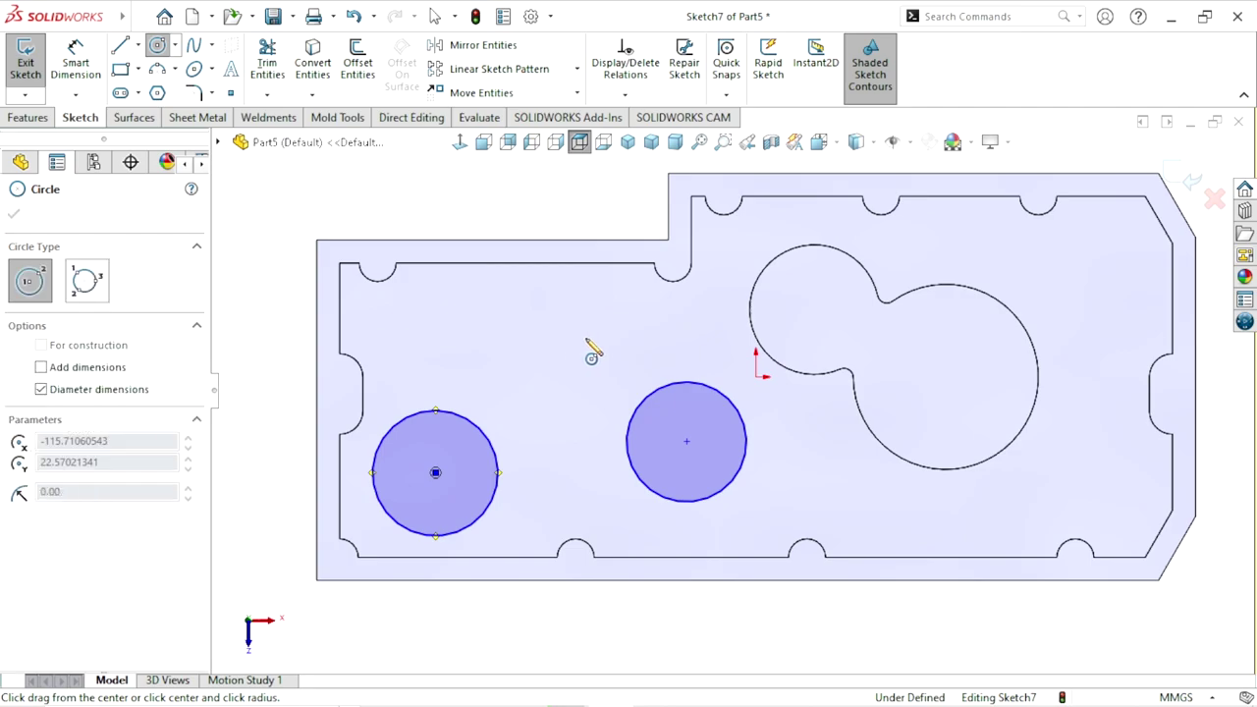
click(617, 345)
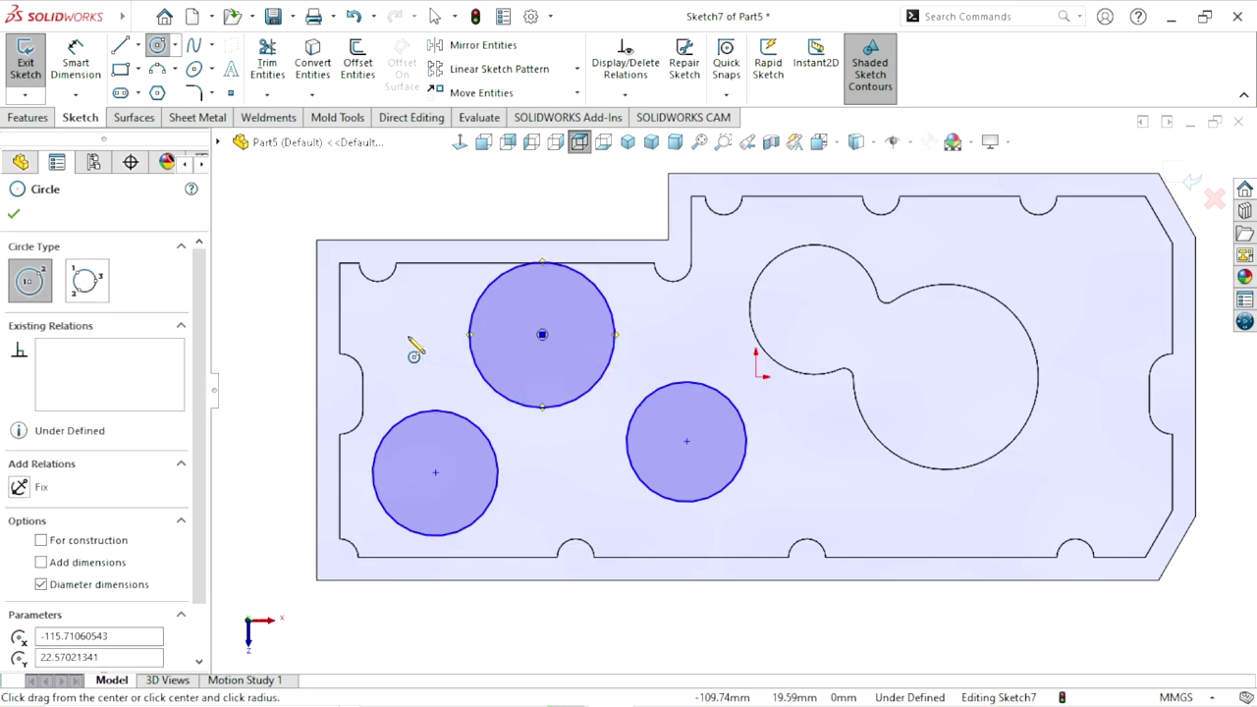
key(Escape)
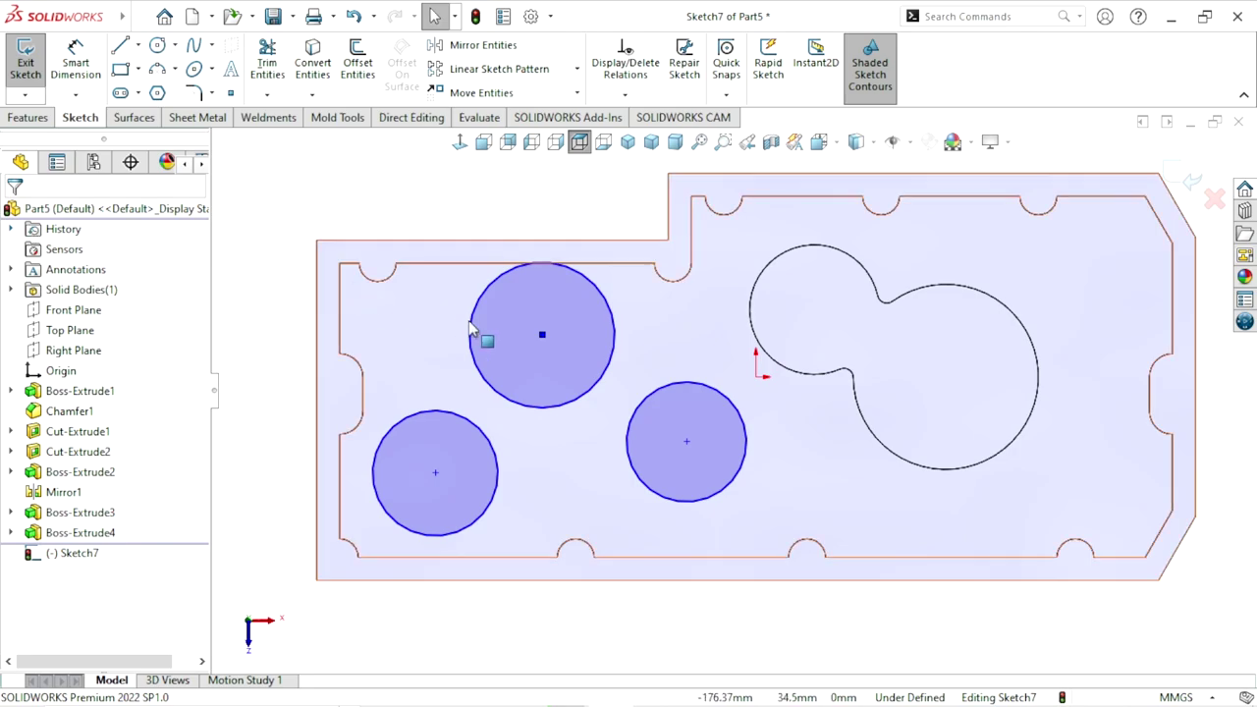
- Give the top circle a Ø80 mm diameter and the lower-left circle Ø60 mm
click(456, 282)
key(d)
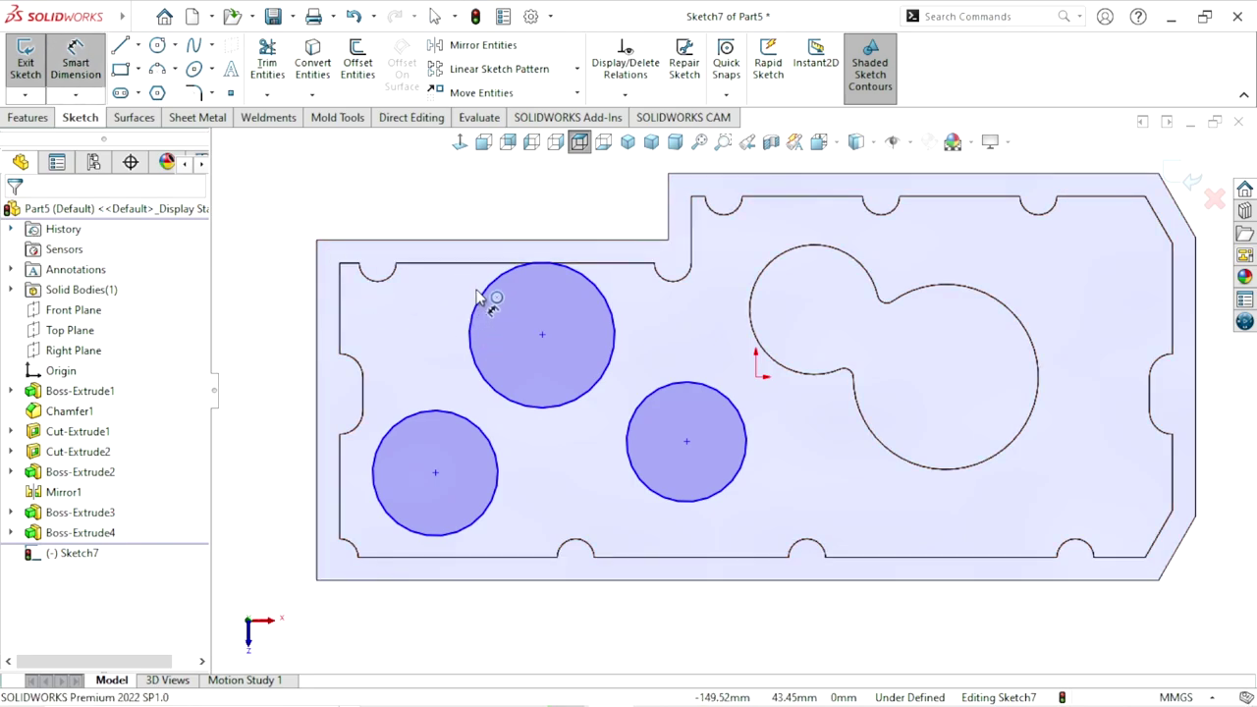
click(520, 265)
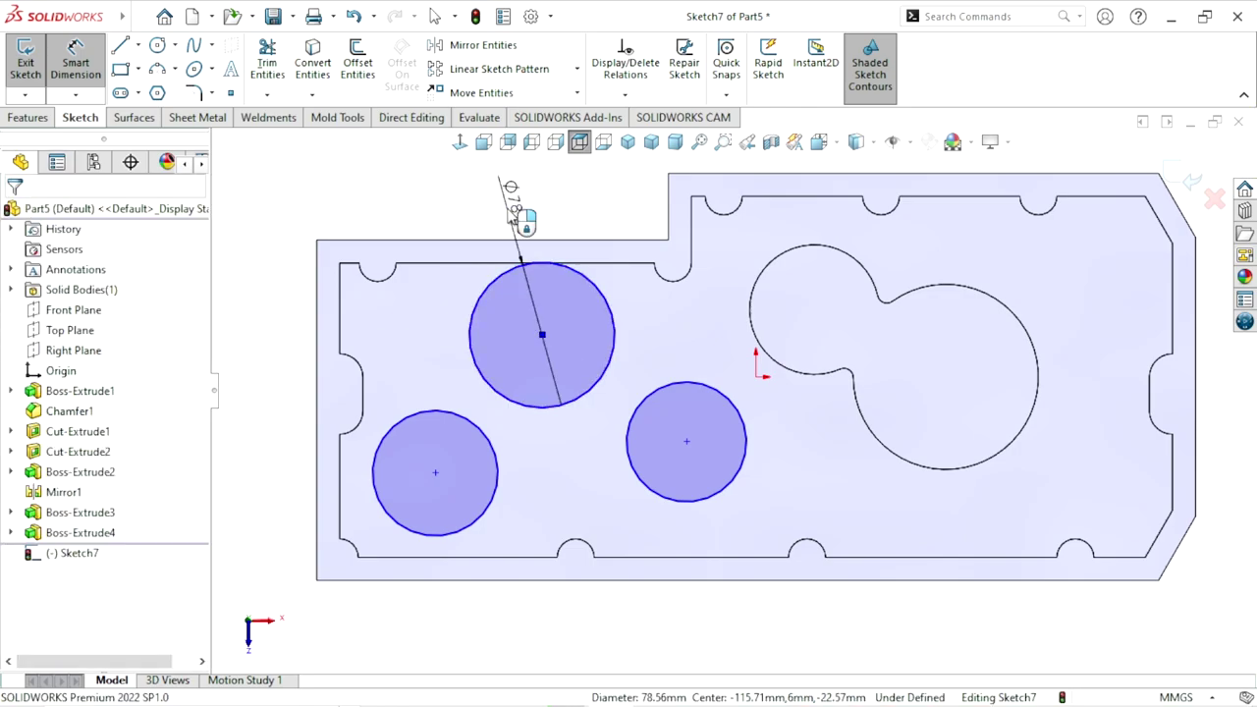
click(511, 211)
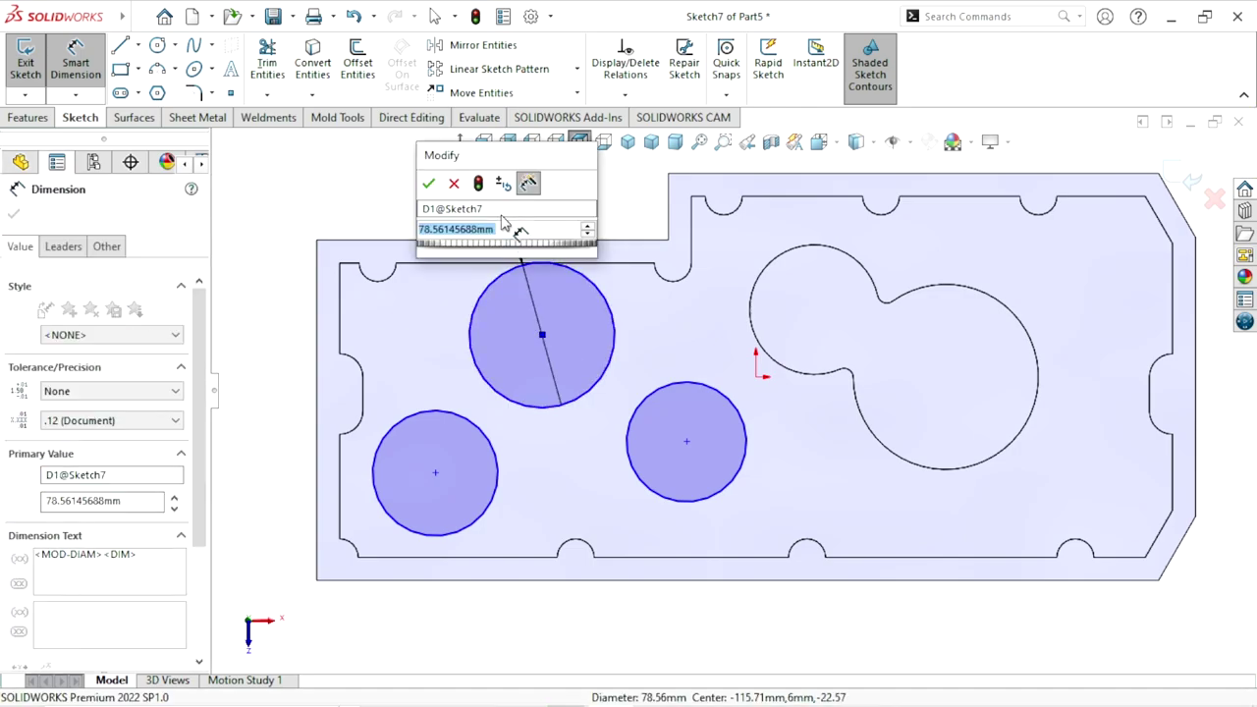
text(80)
key(Escape)
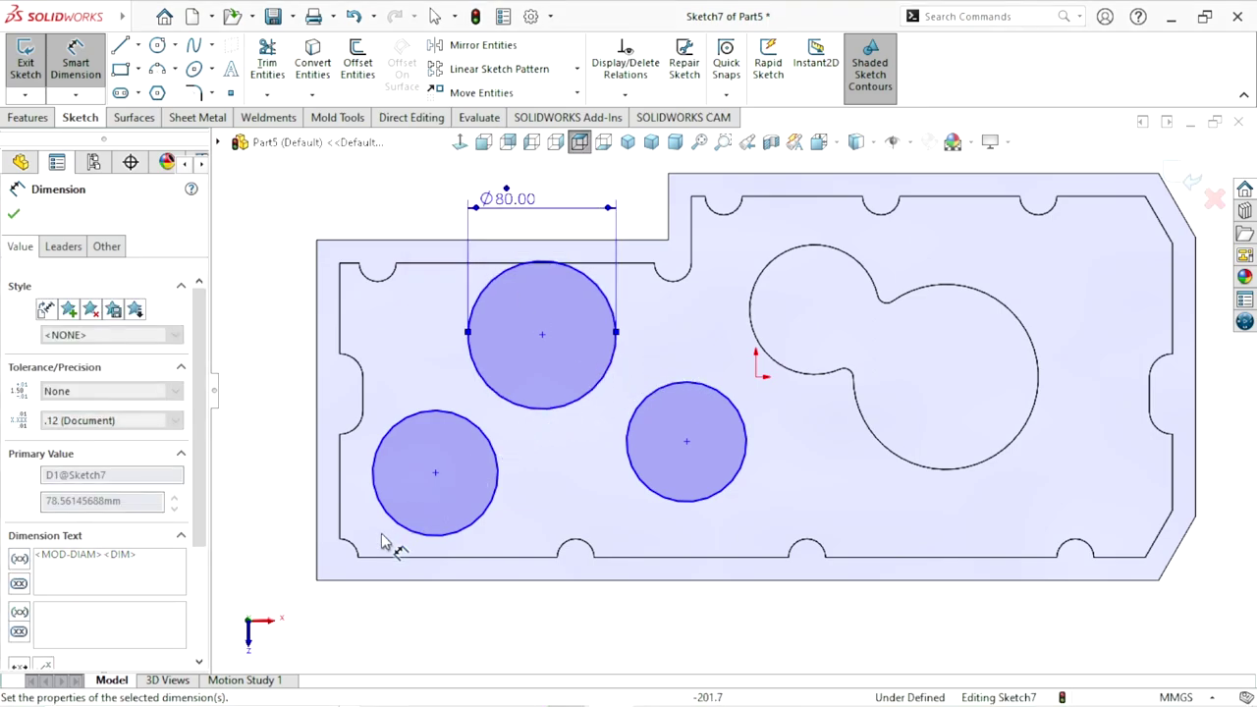
right_drag(407, 530, 415, 629)
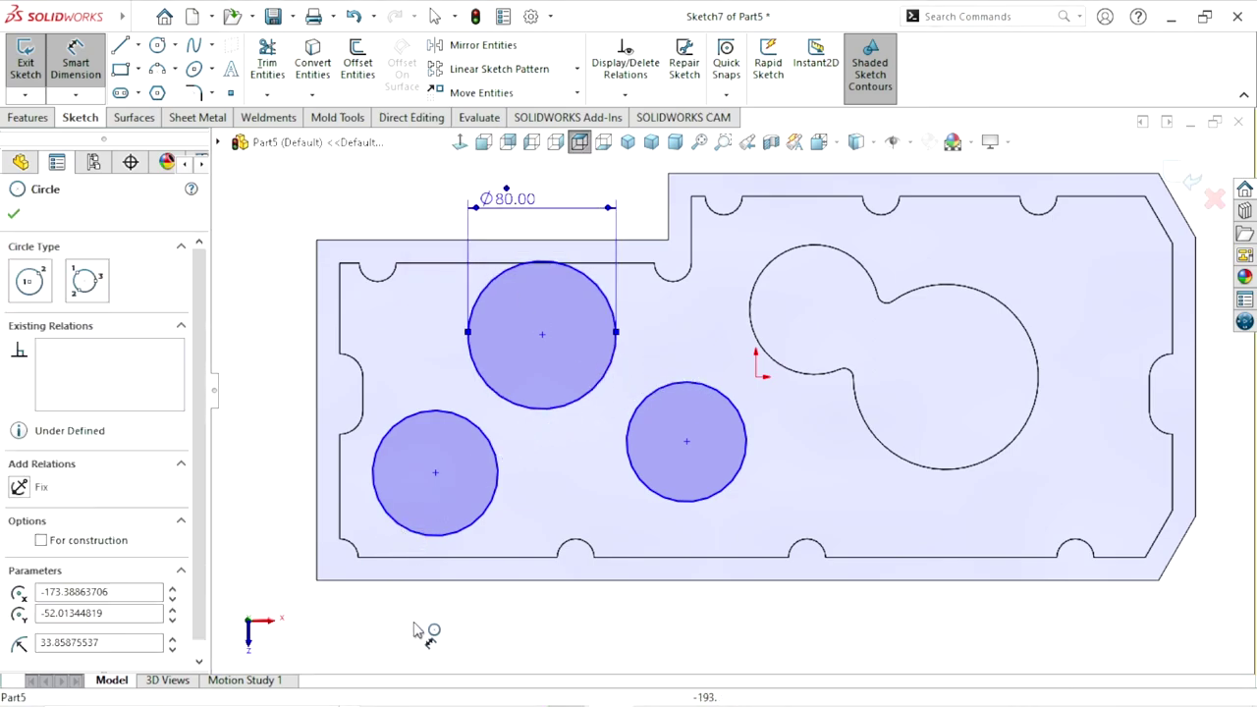
click(383, 520)
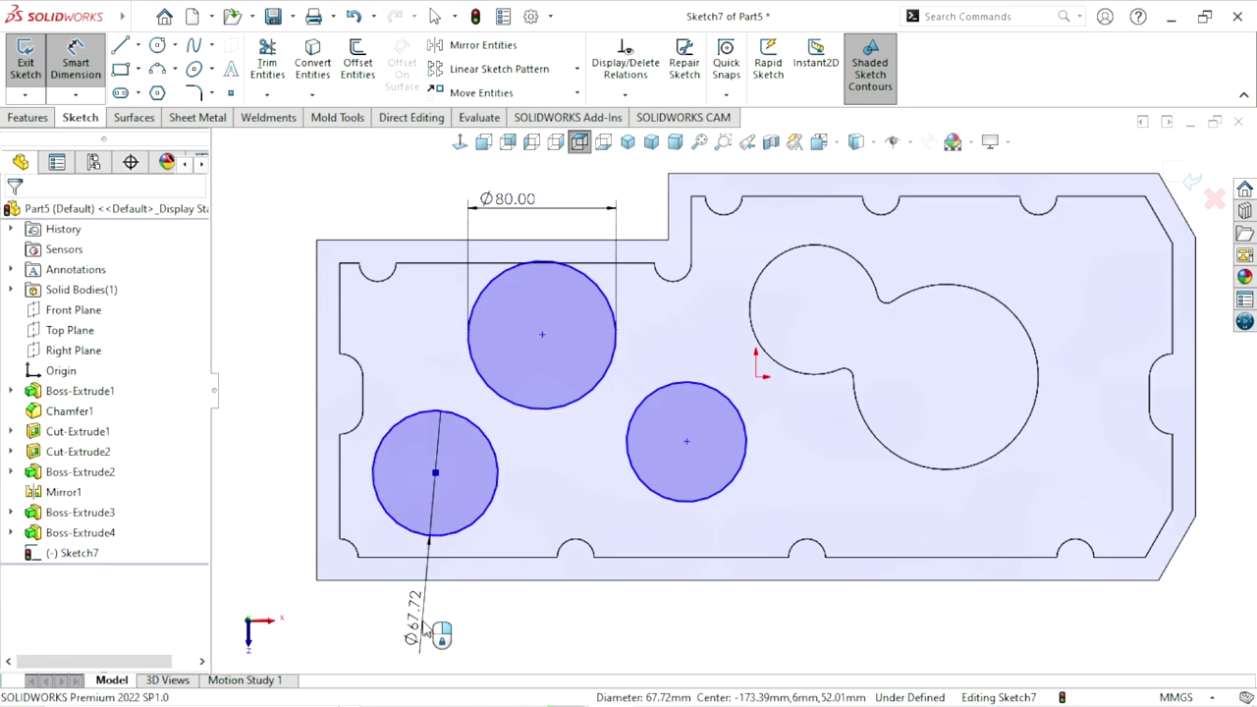
click(429, 633)
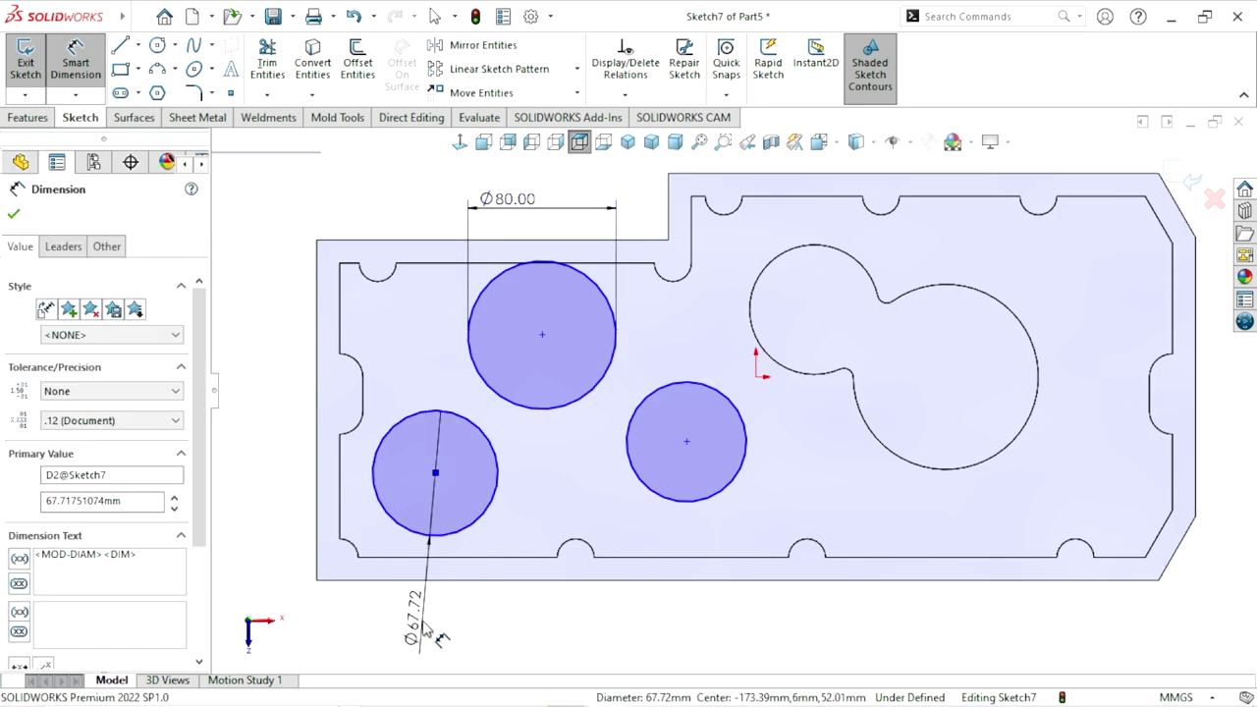
text(60)
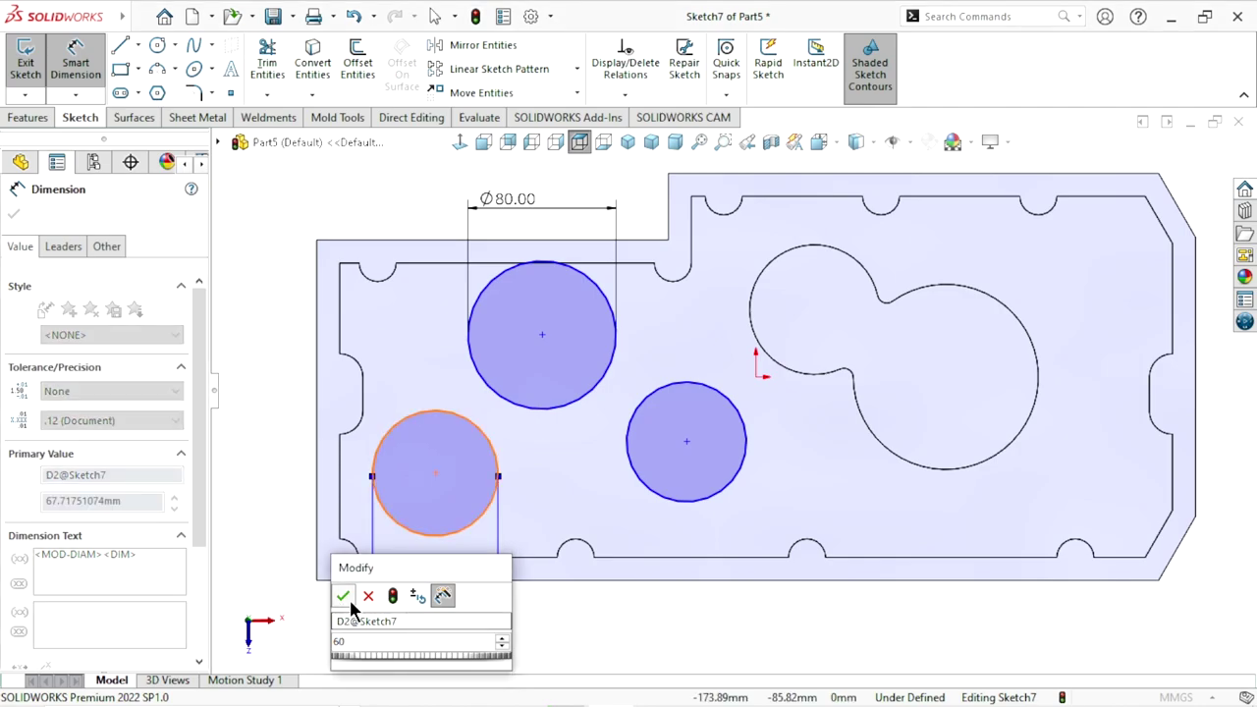
key(Escape)
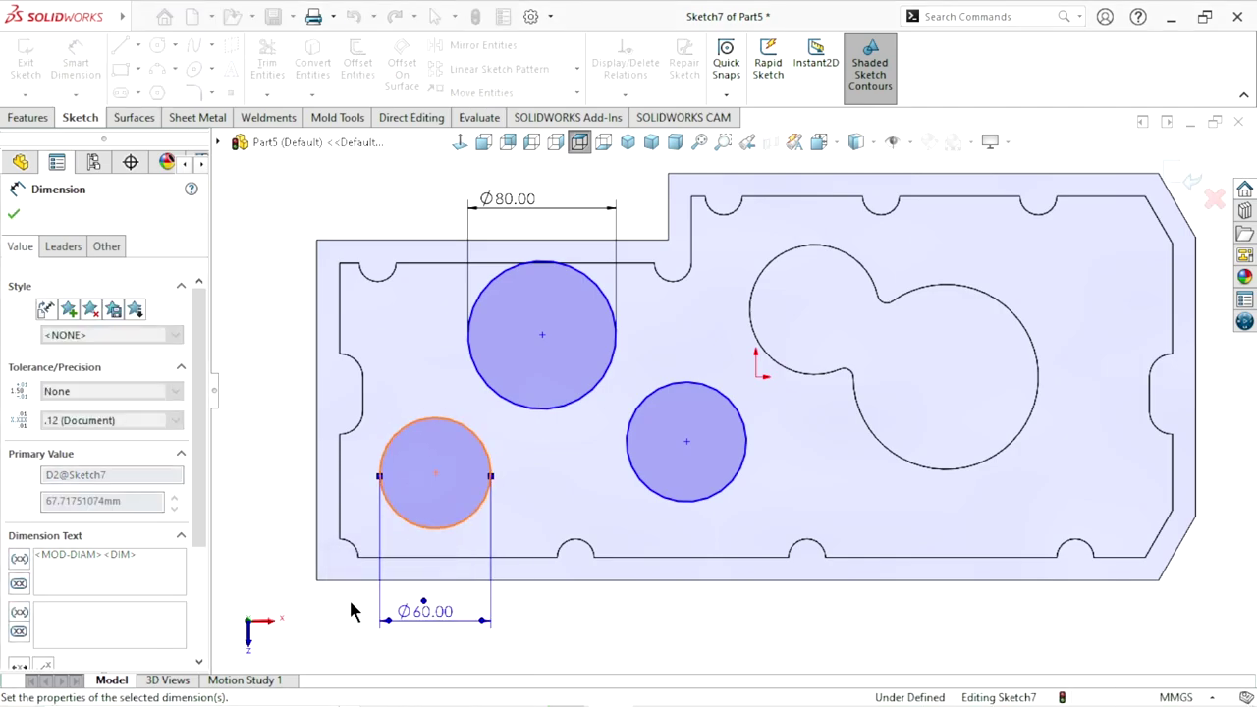
click(351, 607)
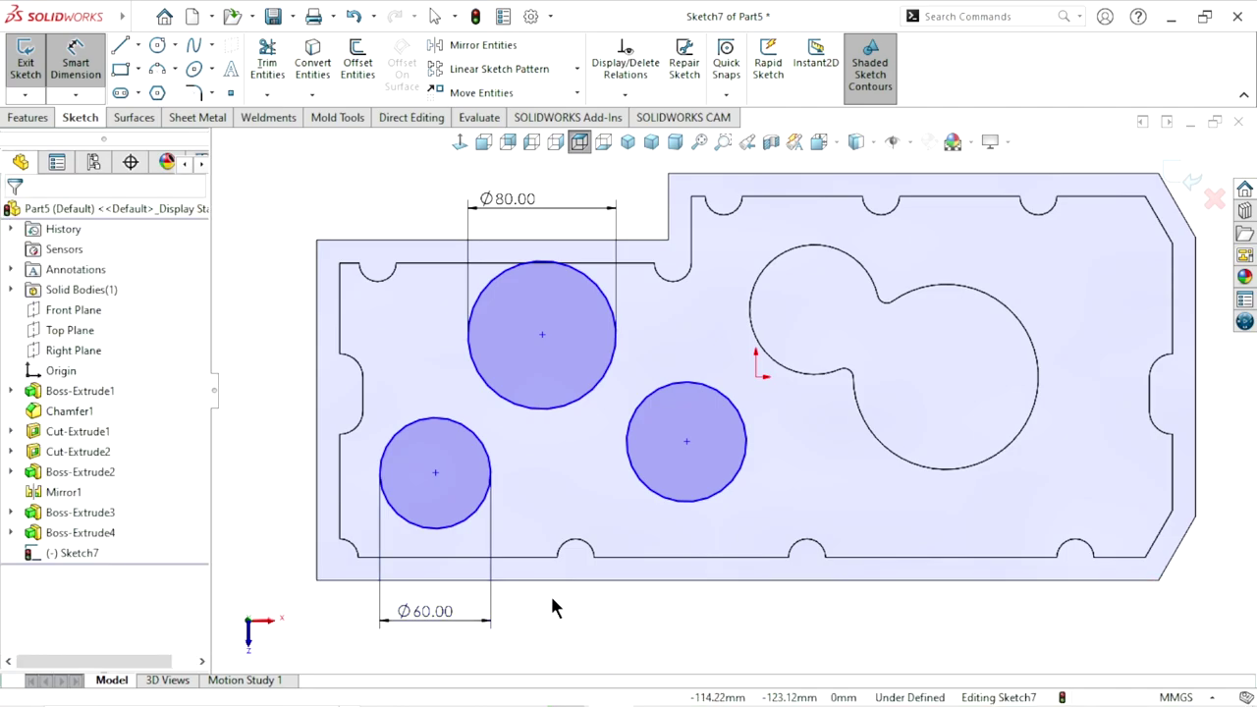
key(Escape)
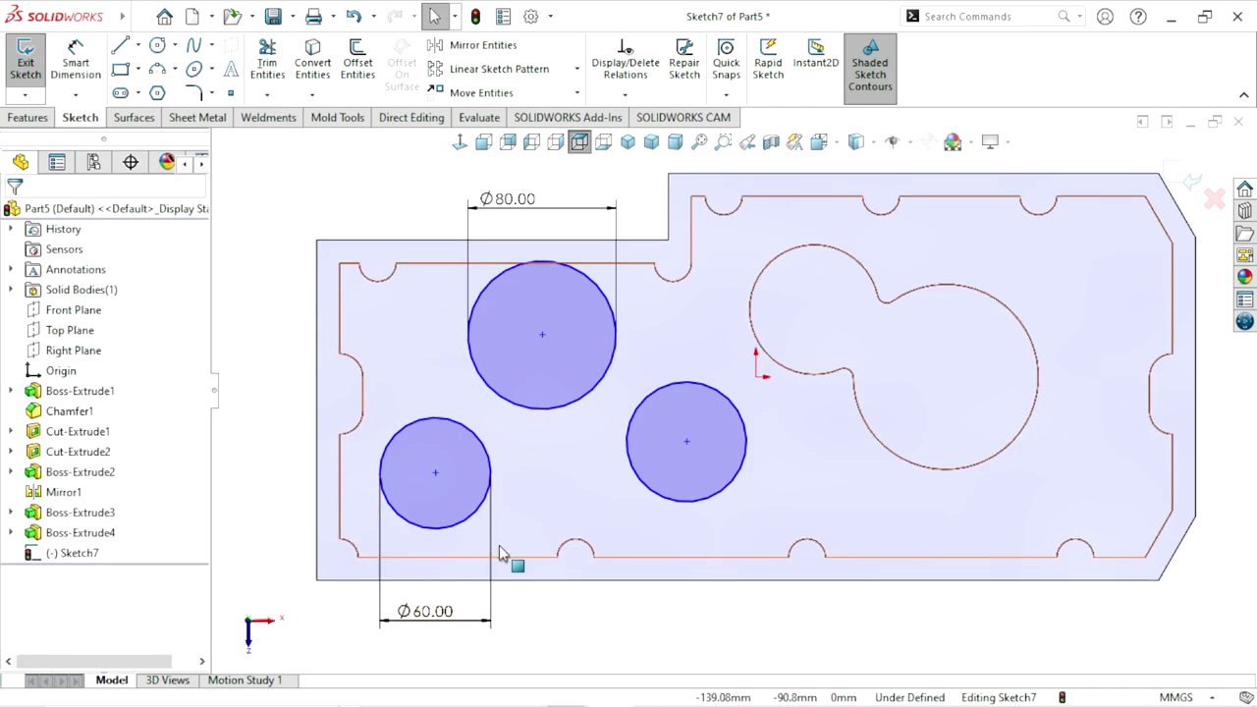
- Make the right circle equal in size to the Ø60 circle
click(423, 526)
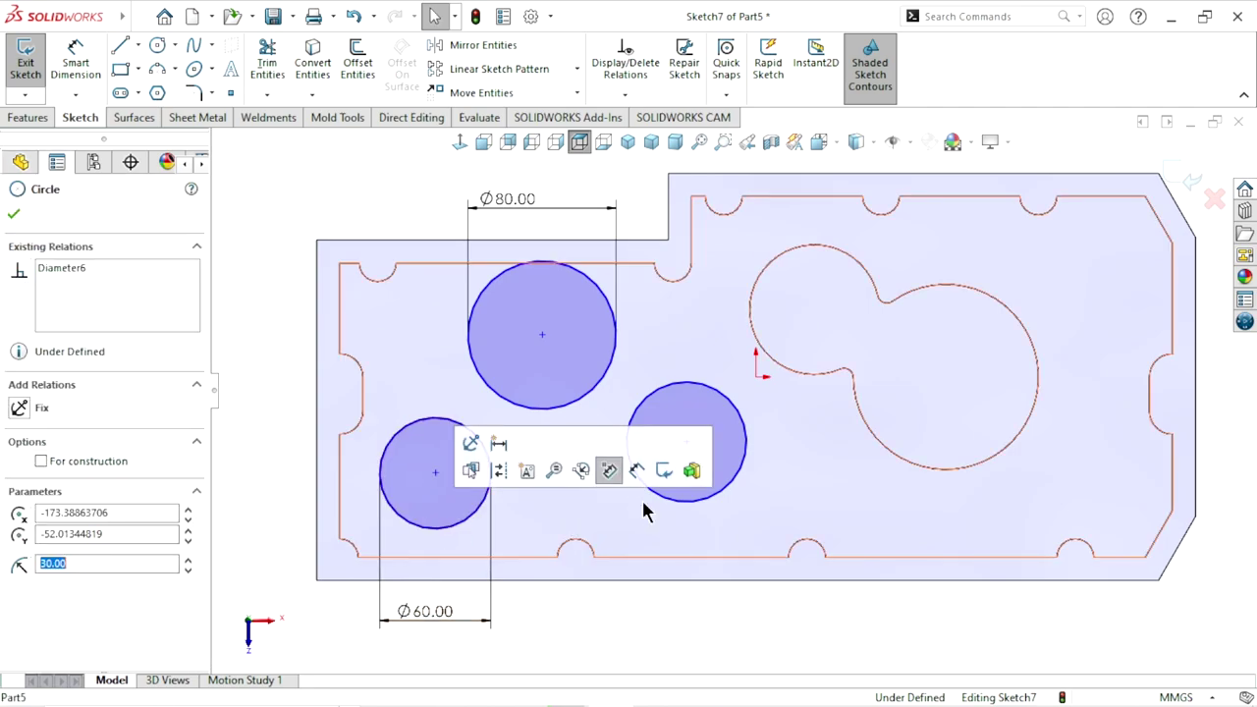
click(676, 506)
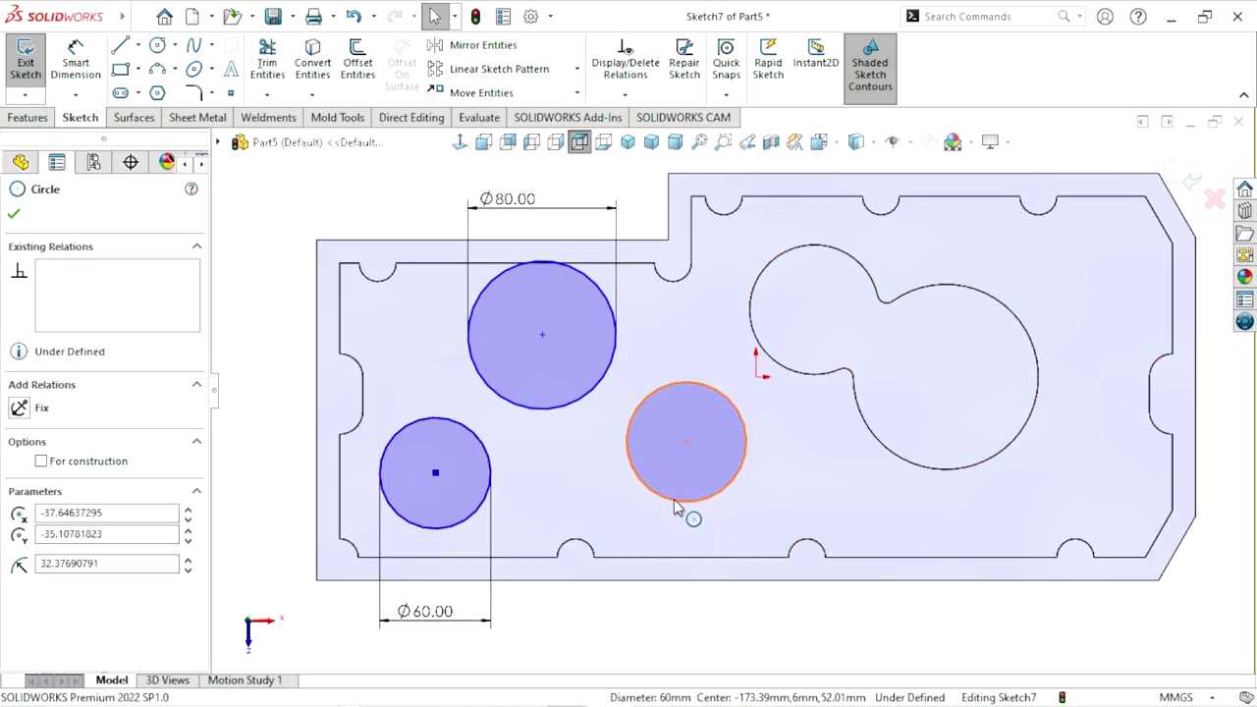
ctrl+click(676, 506)
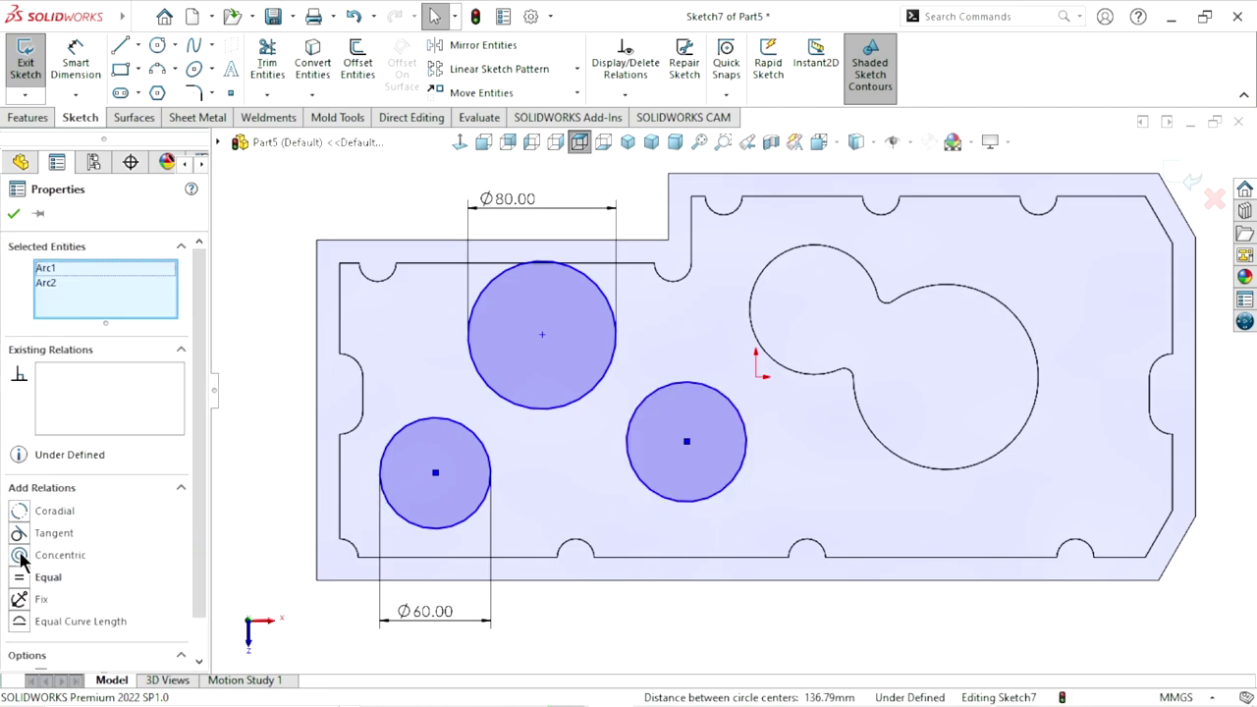
click(11, 214)
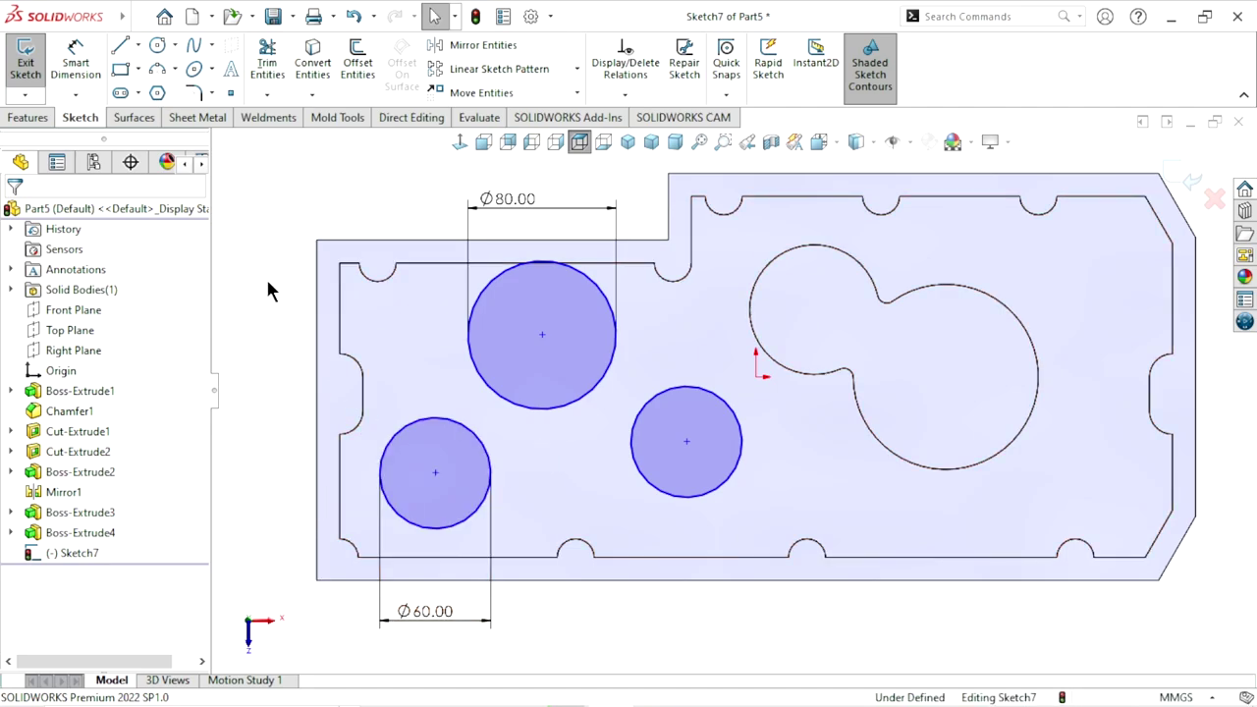
- Draw a horizontal construction centerline from the sketch origin to the left
click(137, 44)
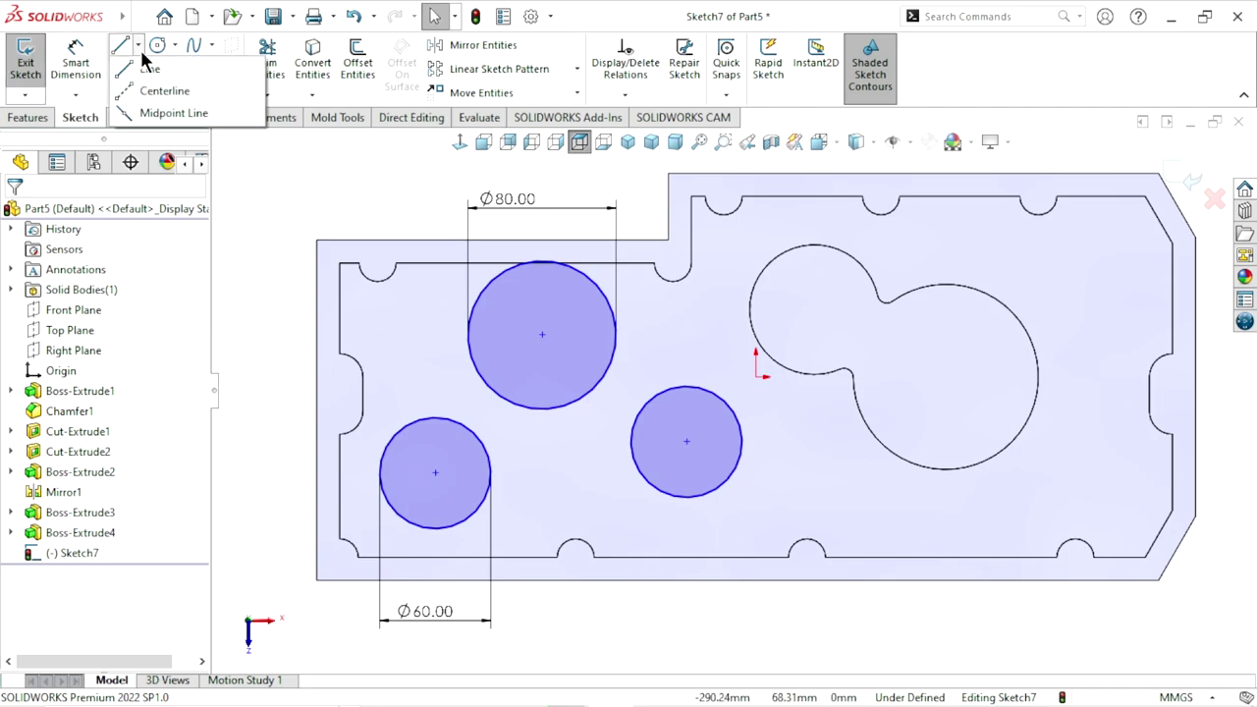
click(159, 89)
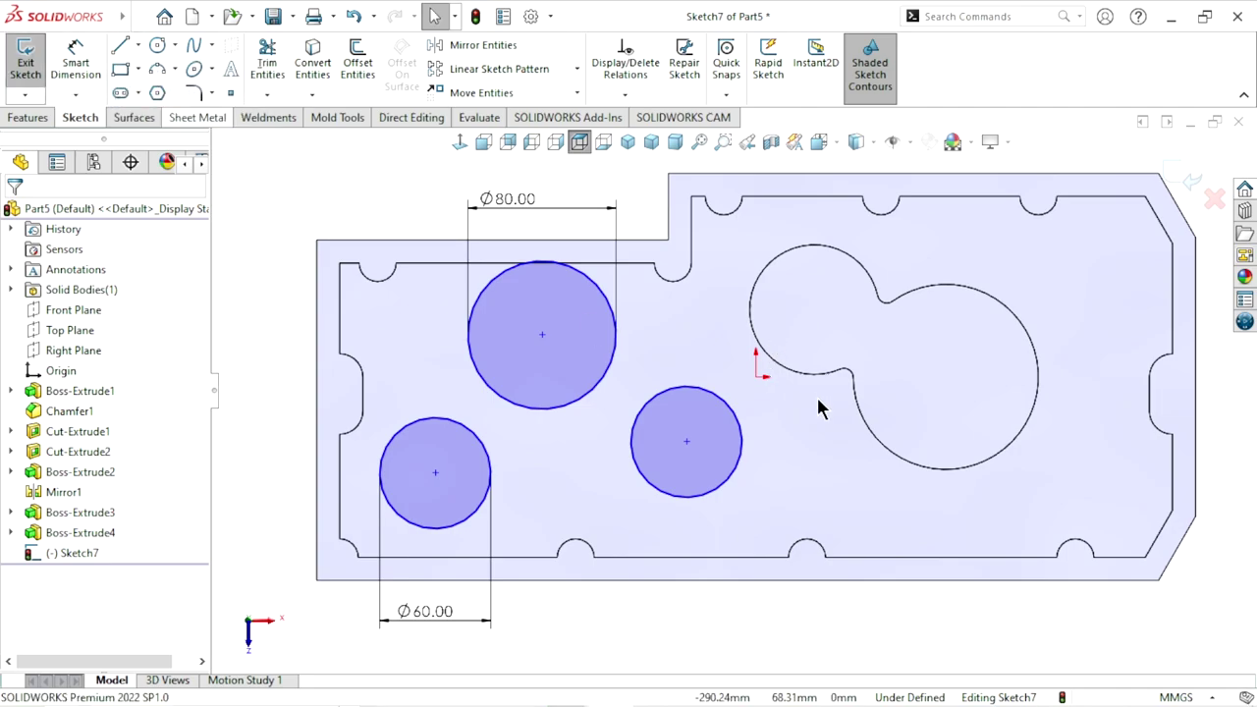
click(756, 376)
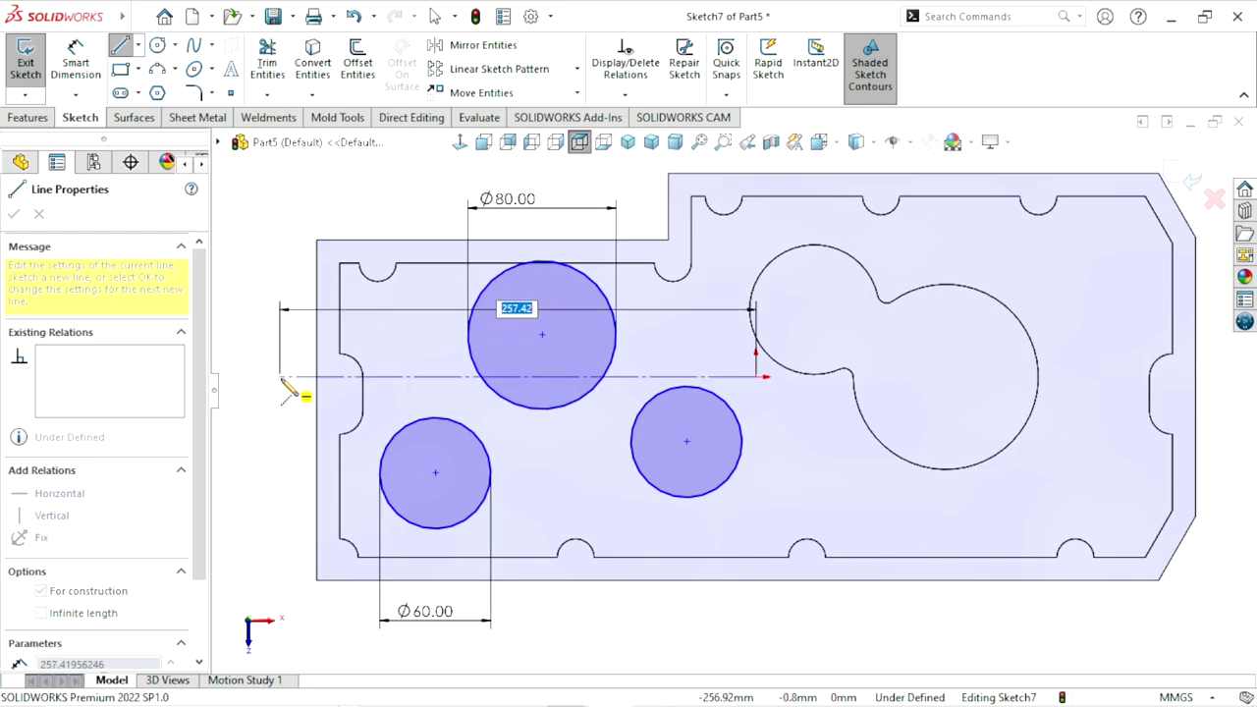
click(287, 376)
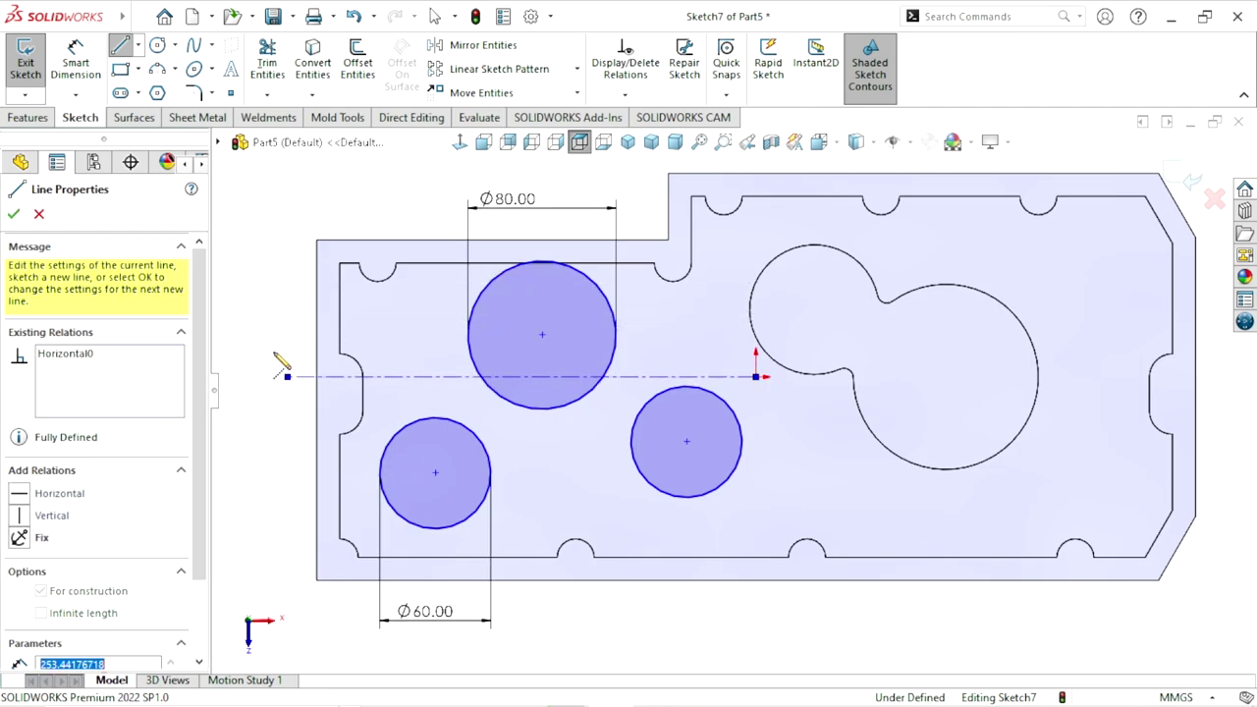
right_click(282, 310)
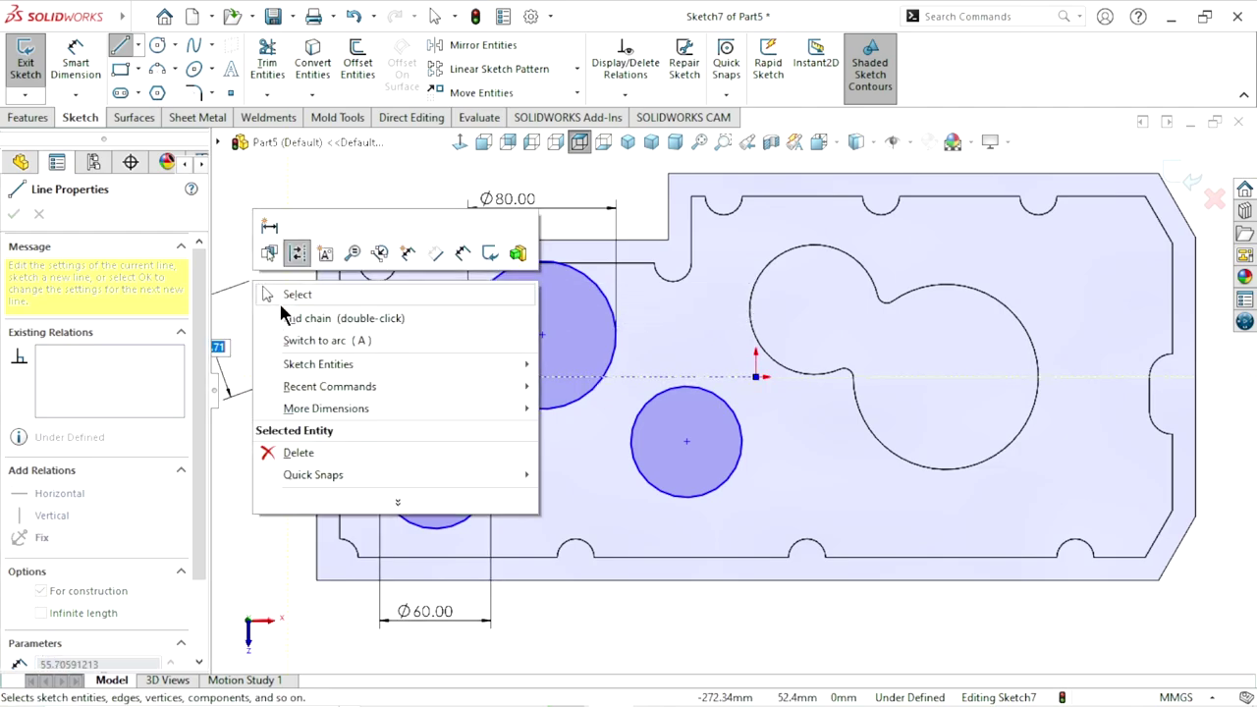
click(284, 295)
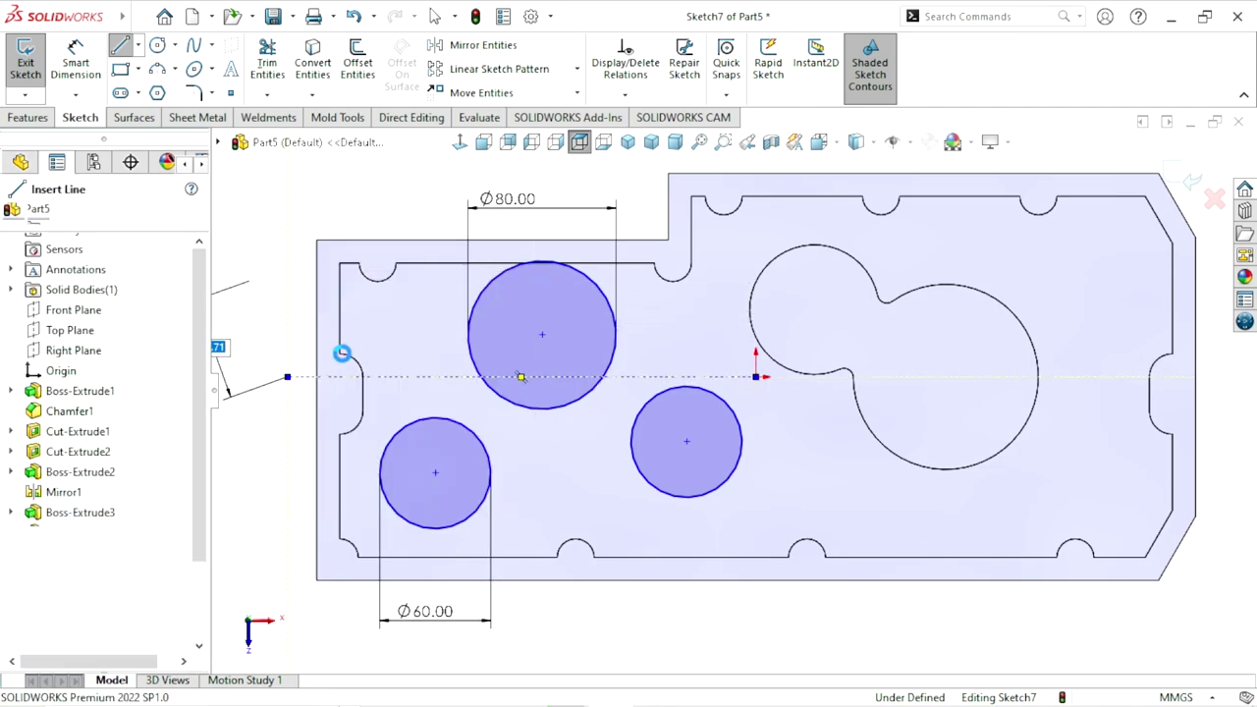
- Make the Ø80 circle's centre coincident with the centerline and move its dimension above the circle
click(447, 368)
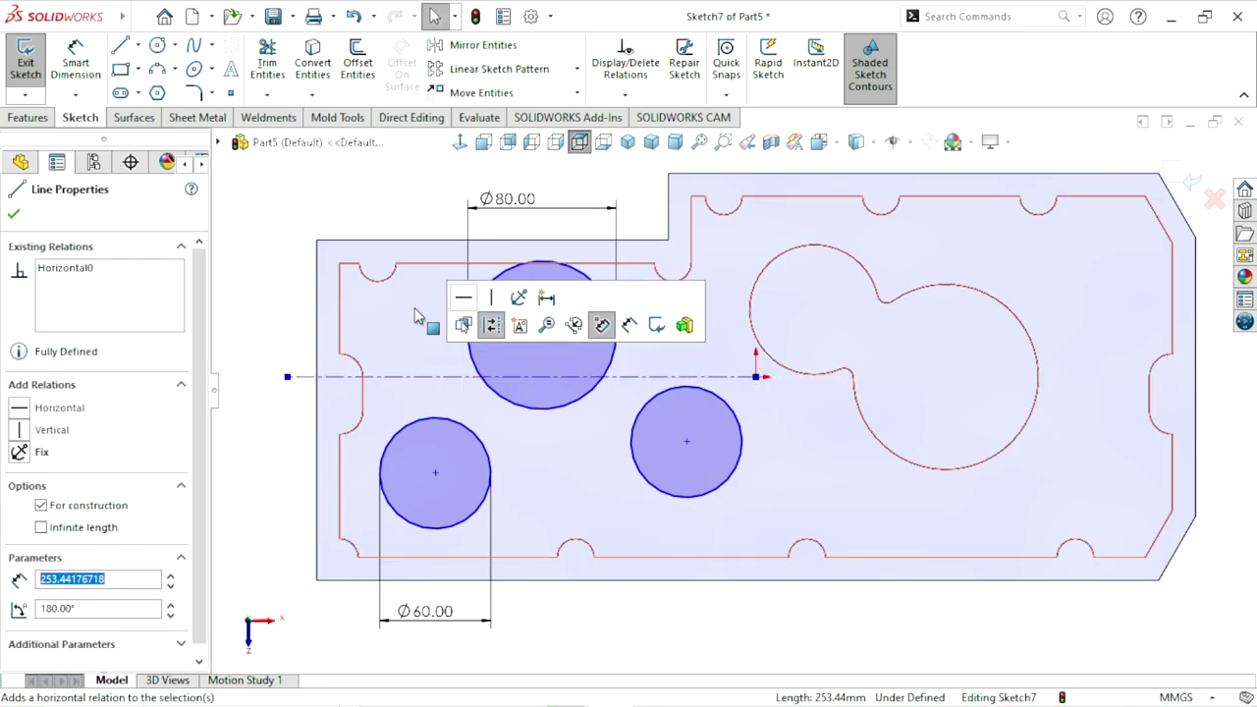
click(260, 291)
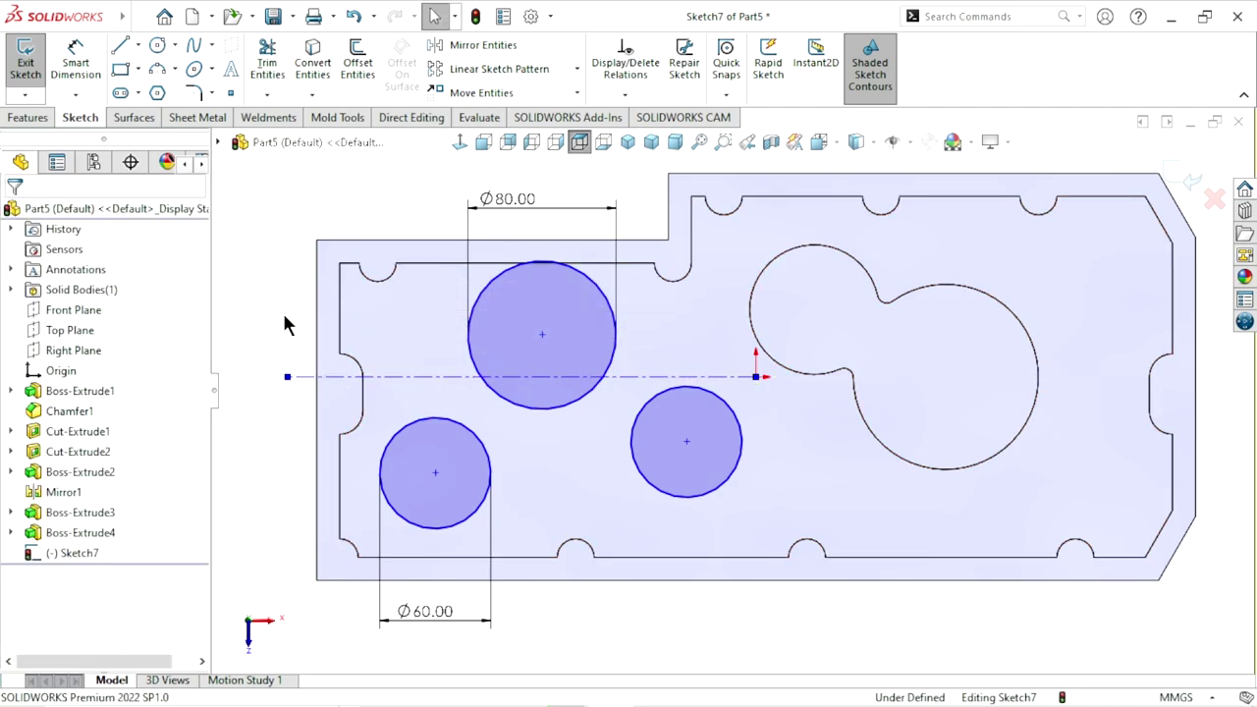
click(542, 336)
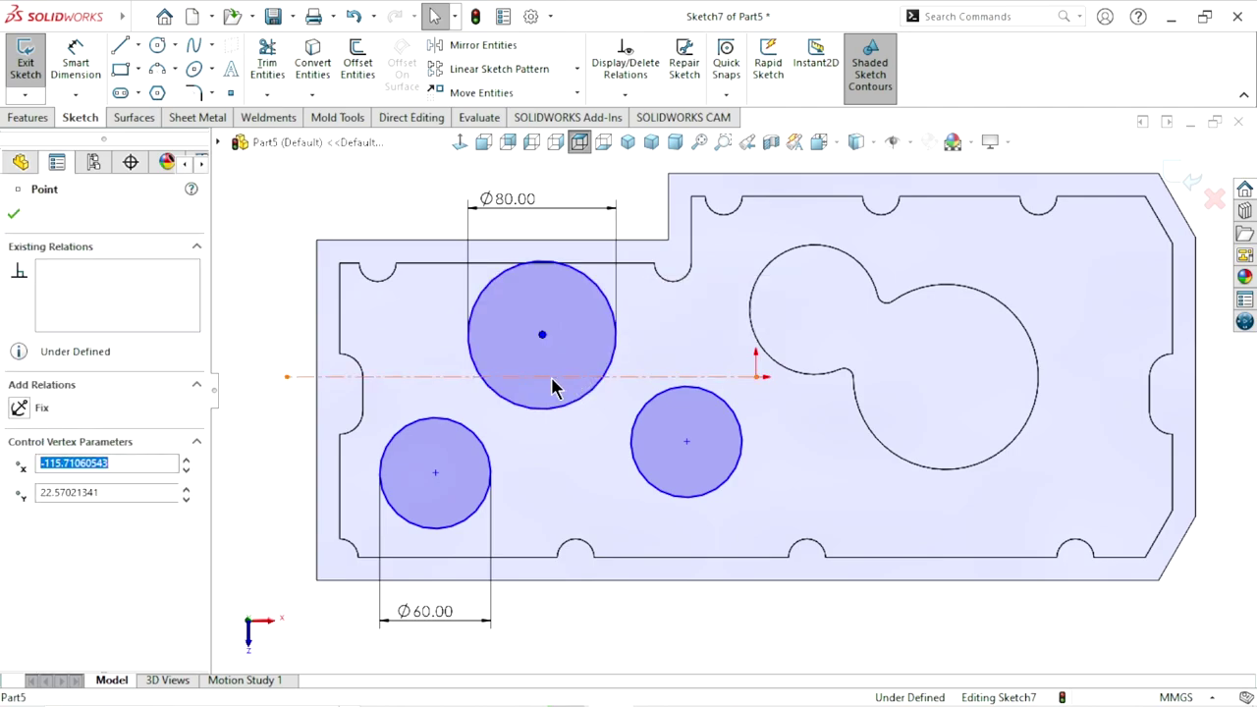
ctrl+click(589, 376)
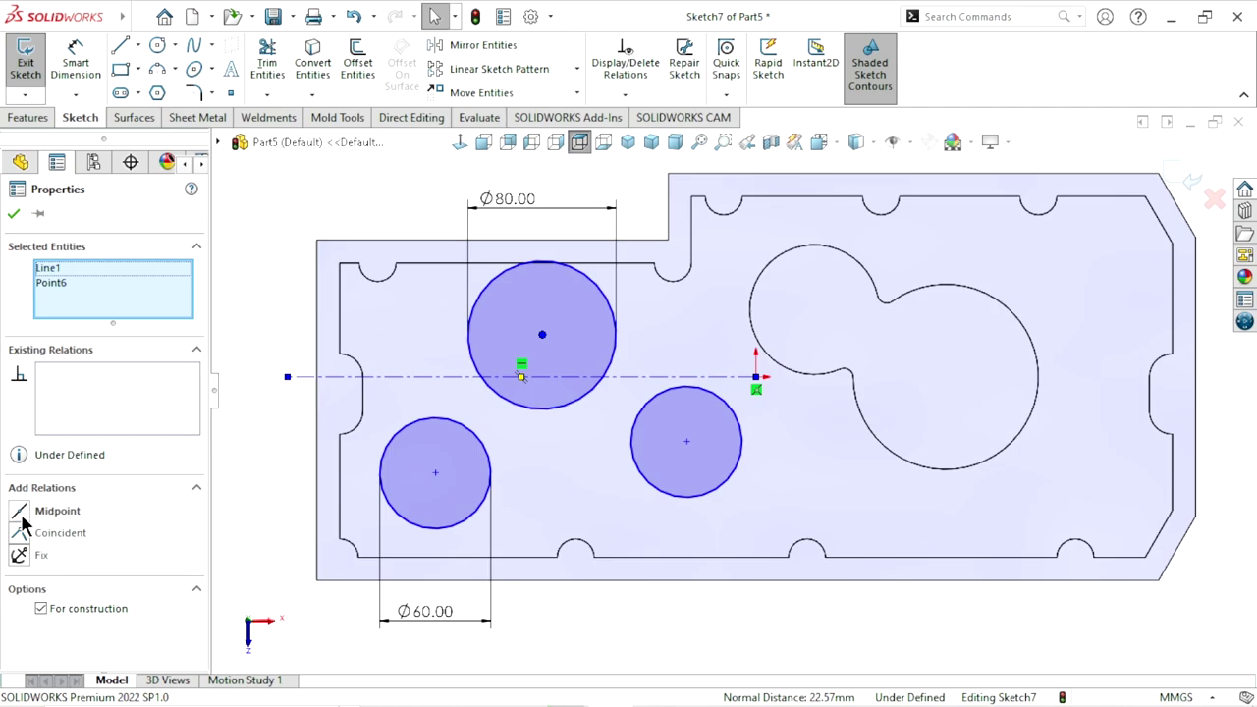
click(22, 536)
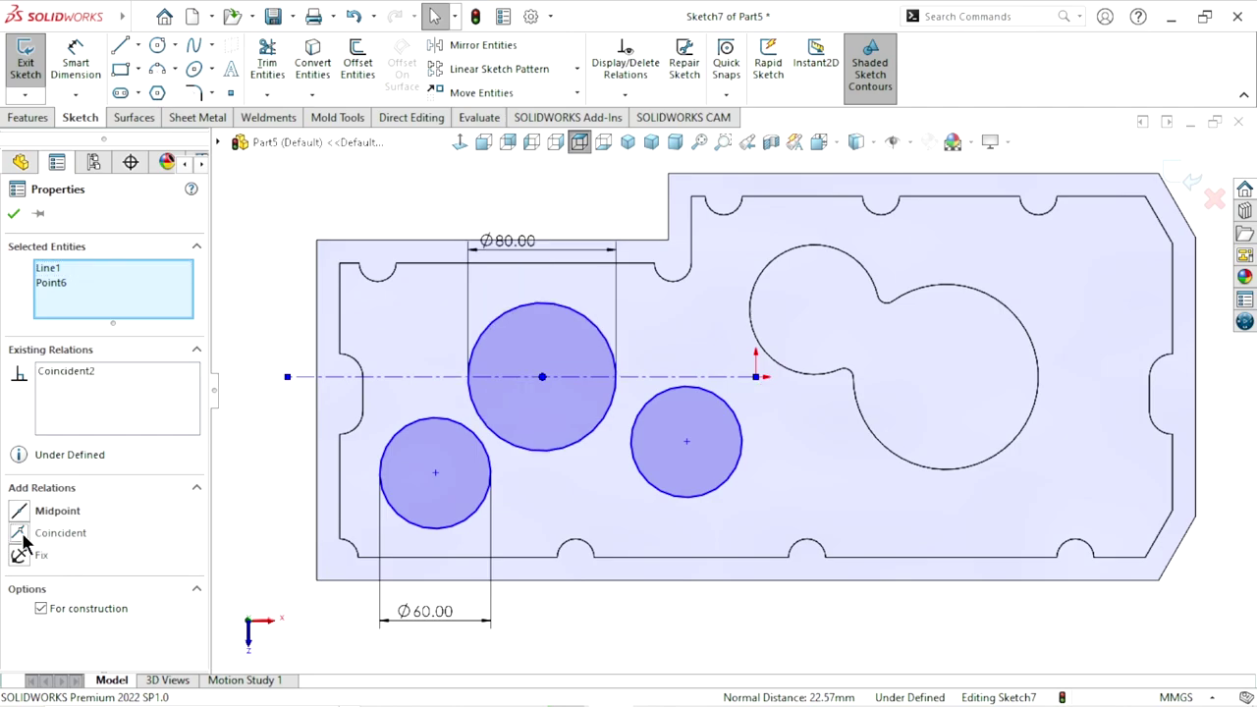
click(261, 230)
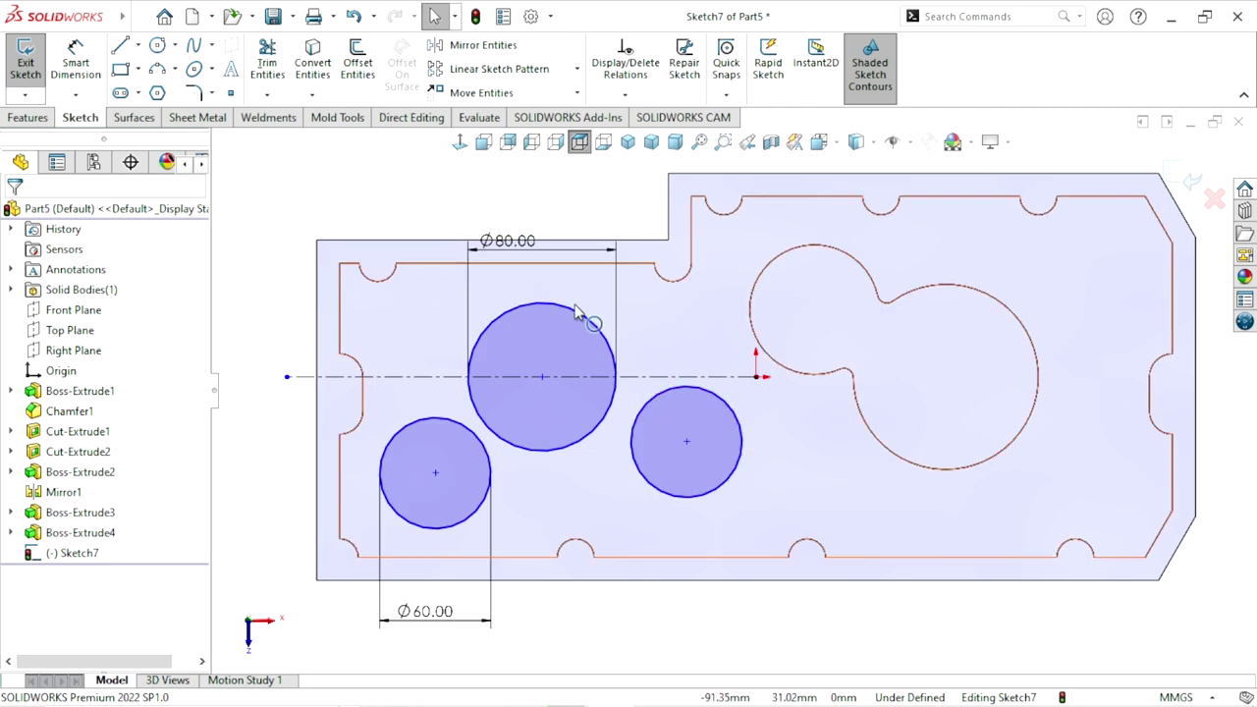
drag(531, 254, 531, 208)
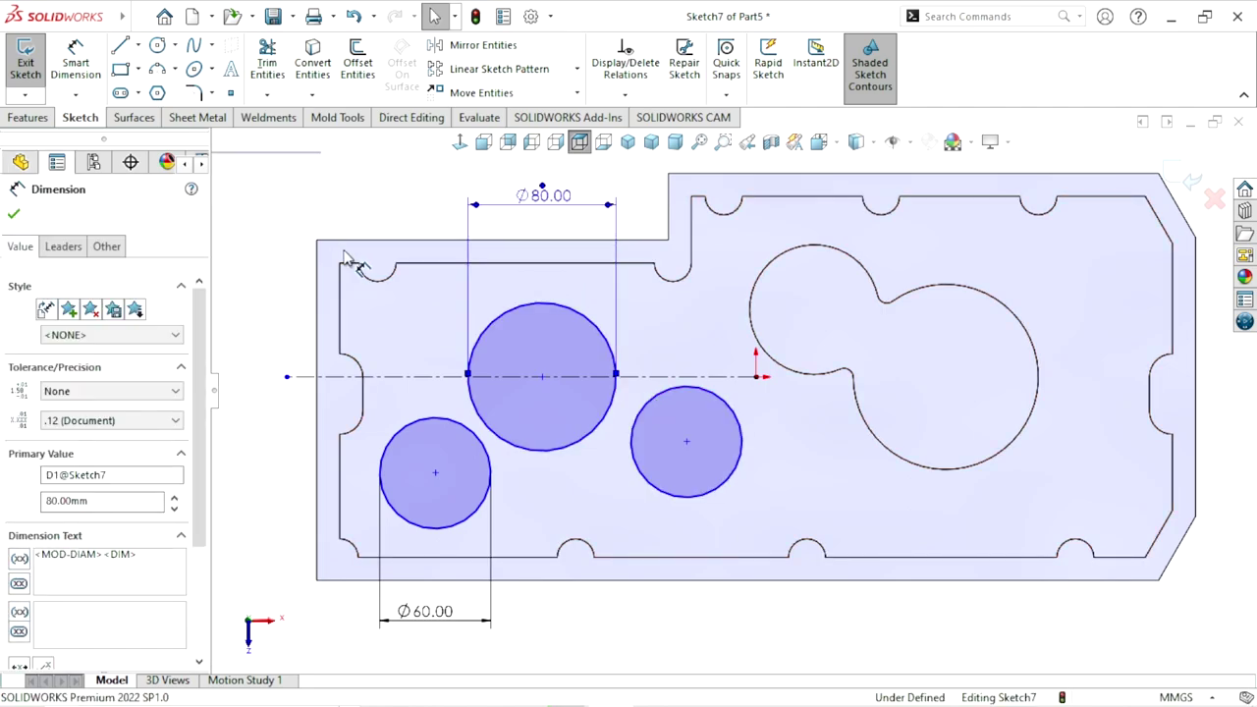
click(302, 207)
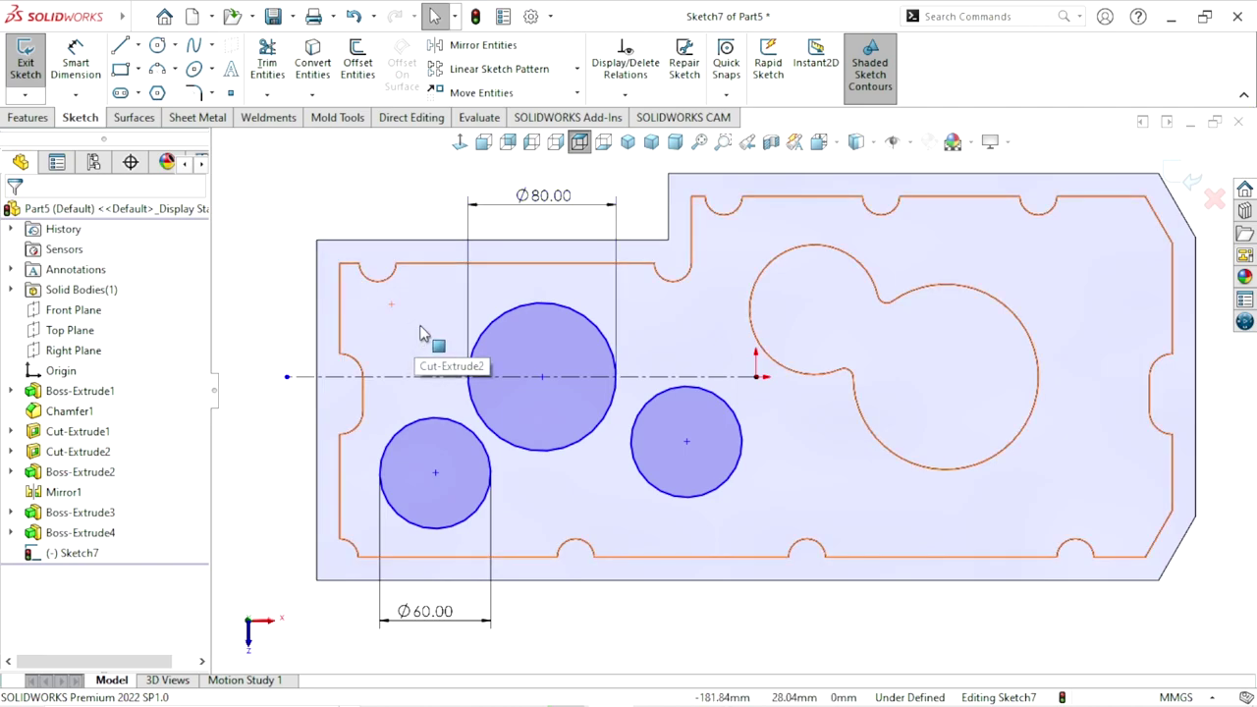
click(80, 47)
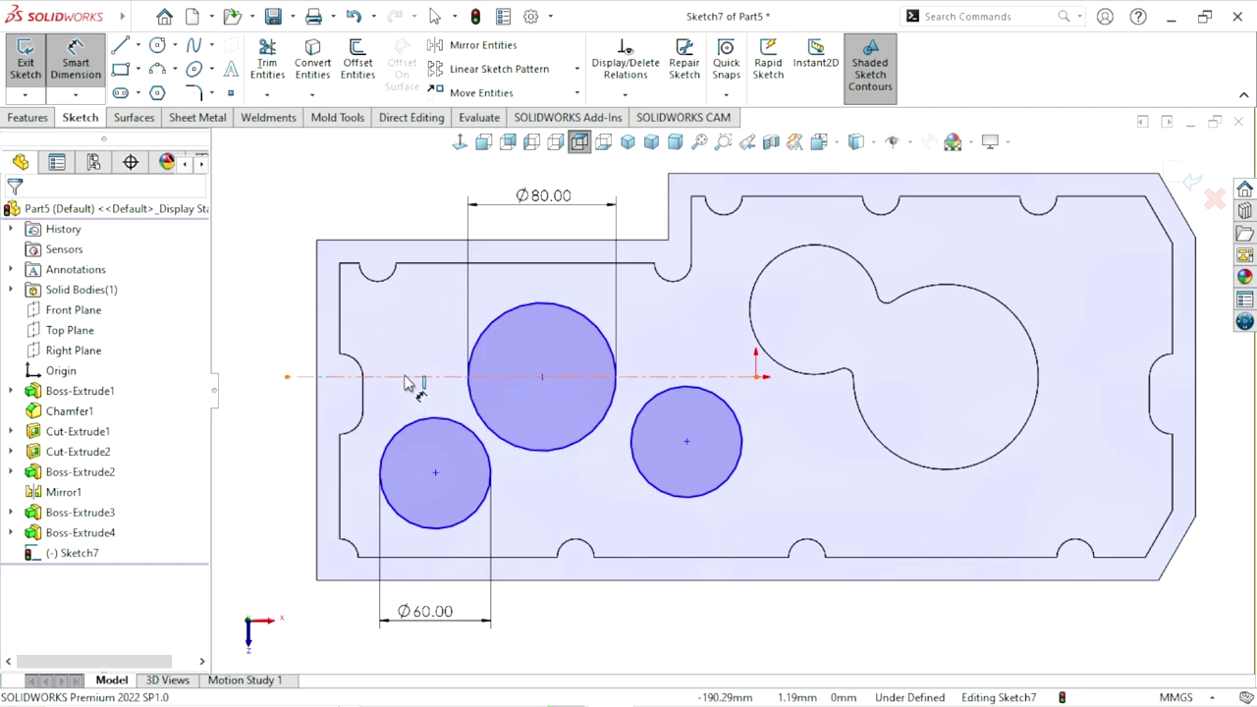
- Dimension the Ø60 circle's centre 50 mm below the centreline
click(435, 473)
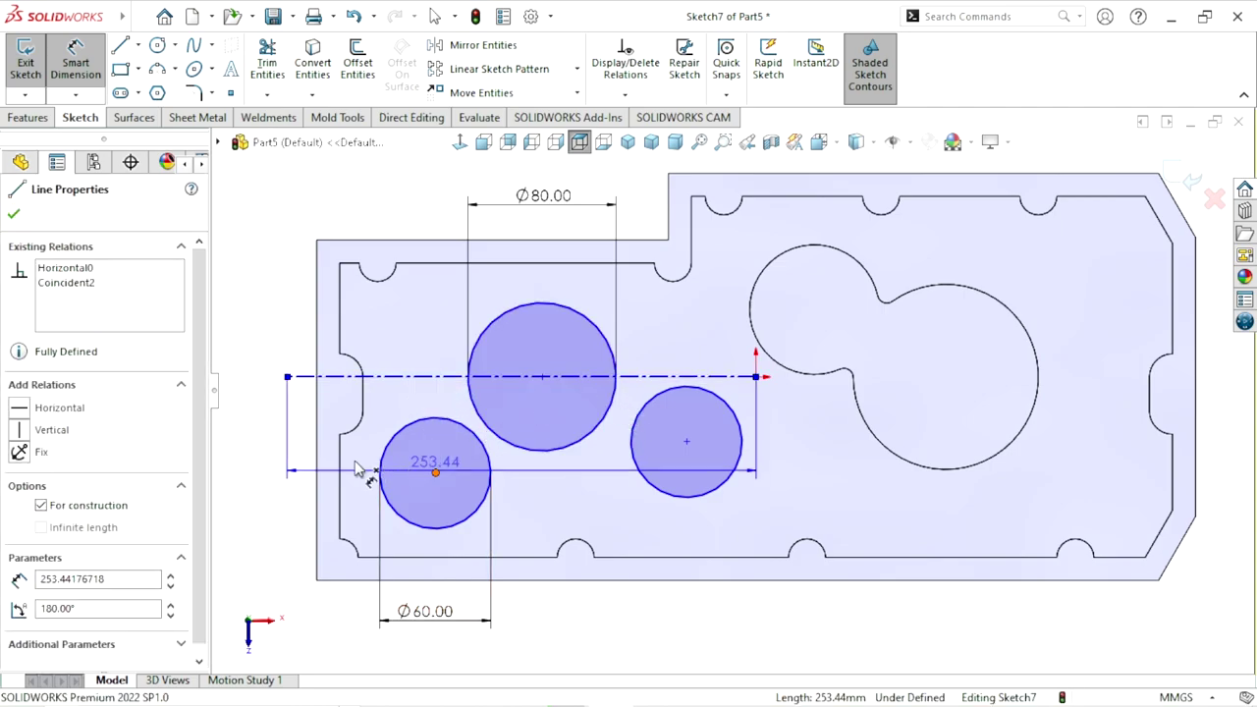
click(281, 443)
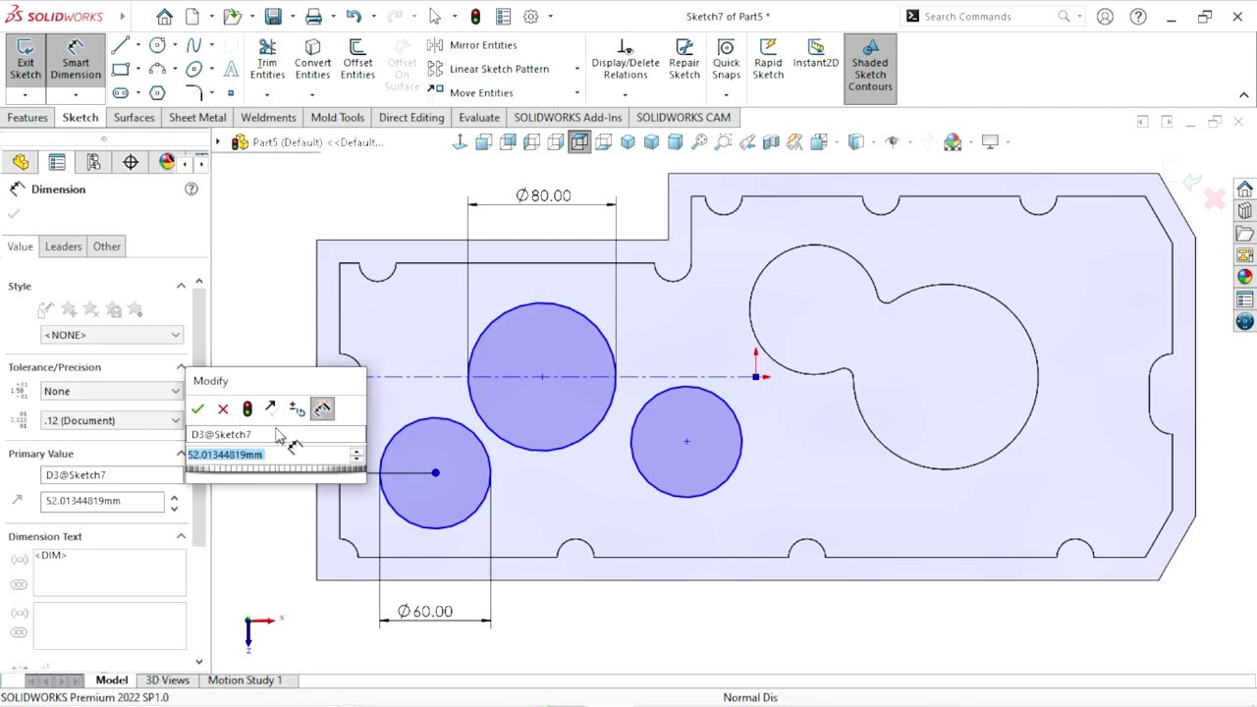
text(50)
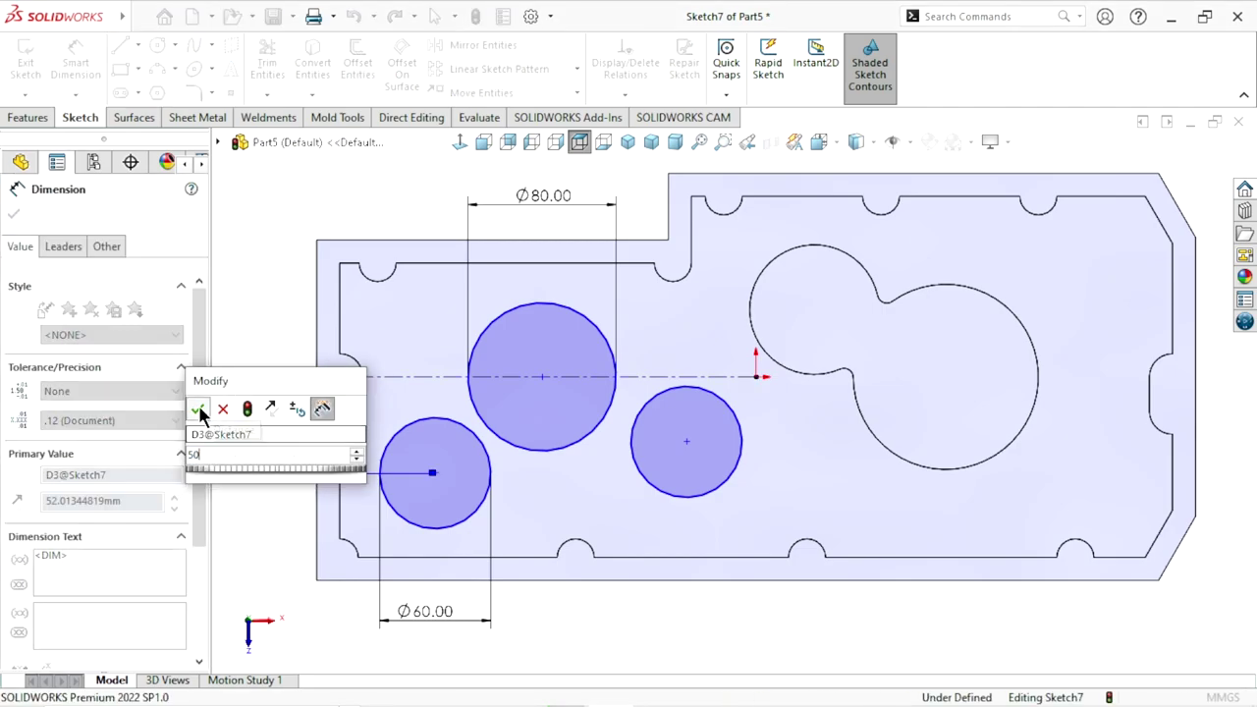
click(198, 407)
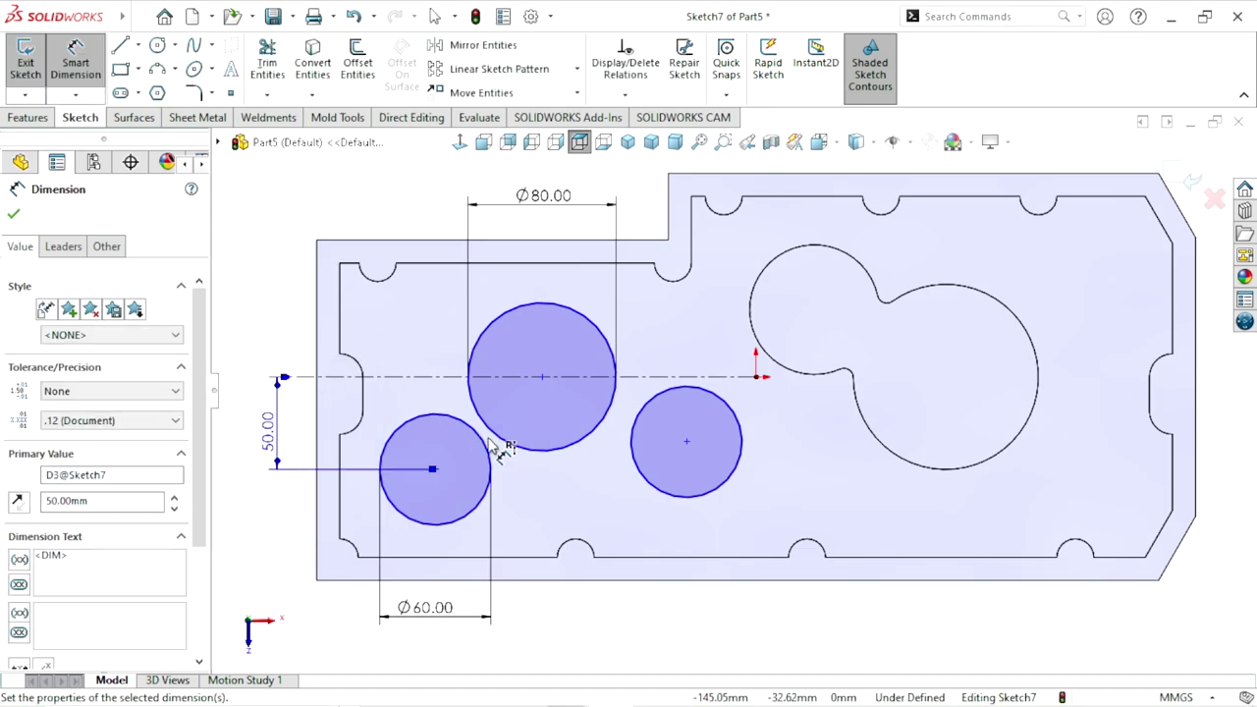
- Delete the extra 94.38 vertical dimension between the small and large circle centres
scroll(580, 550, up, 1)
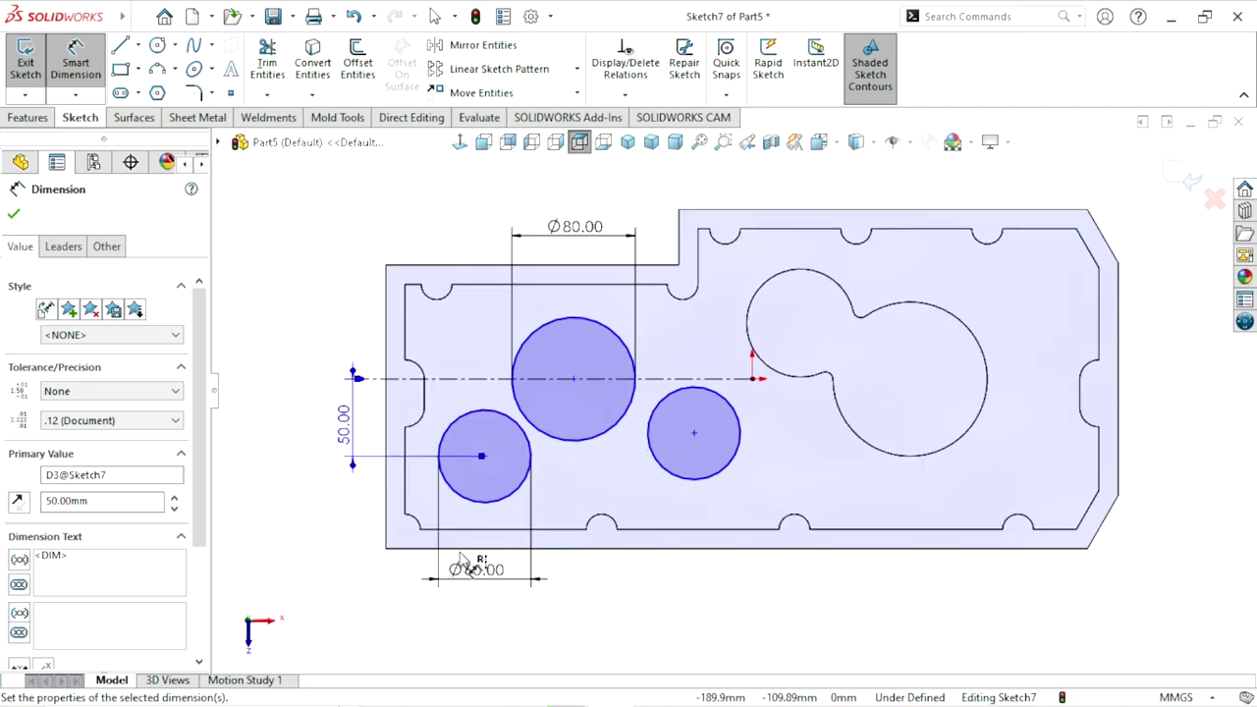
click(481, 457)
click(573, 378)
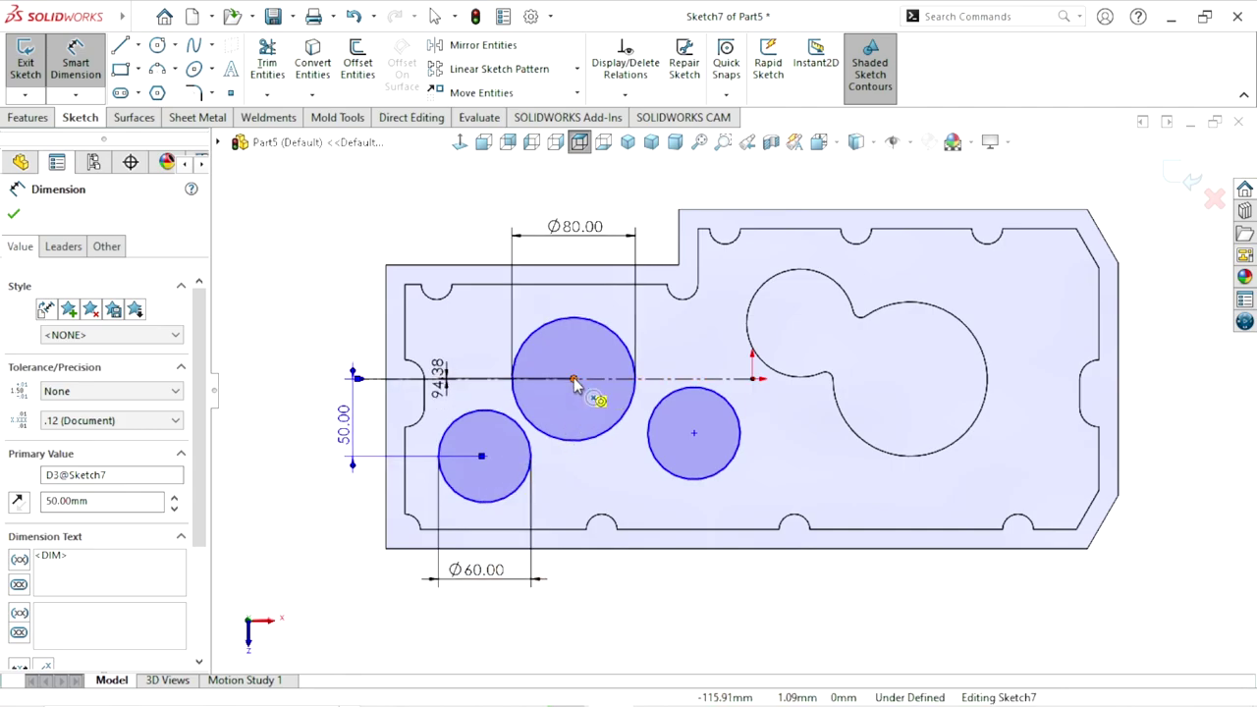
click(564, 535)
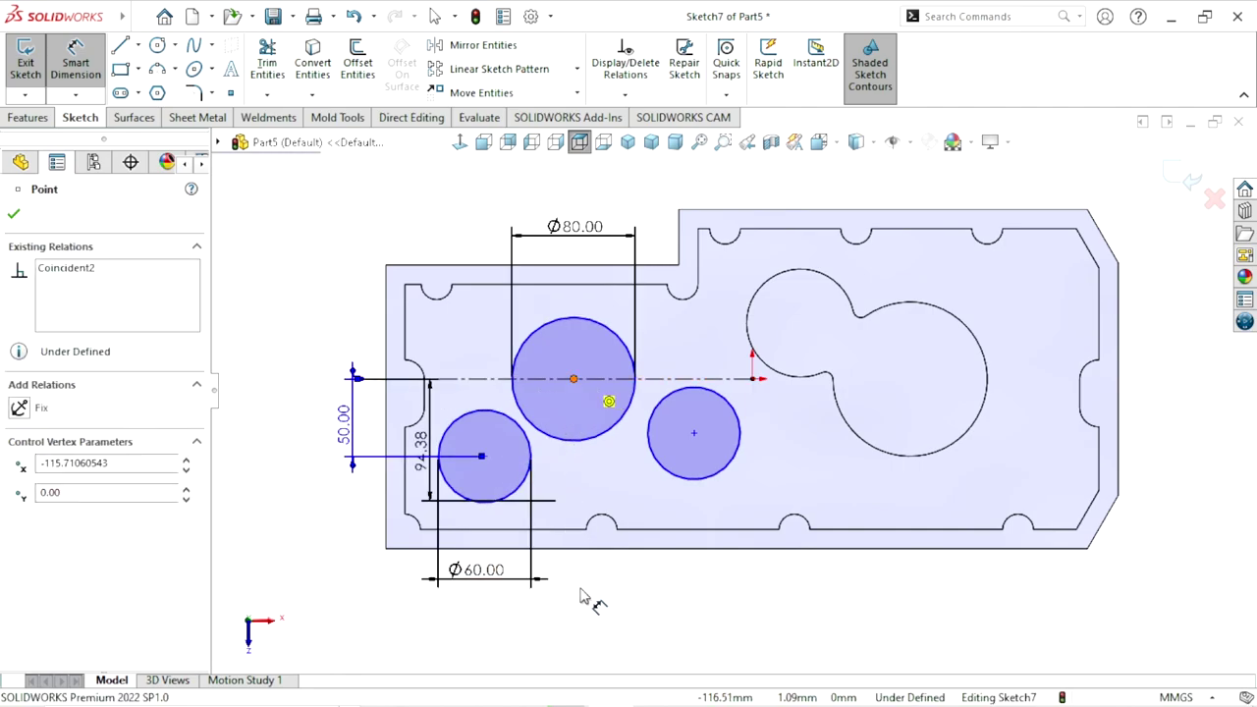
click(449, 526)
key(Delete)
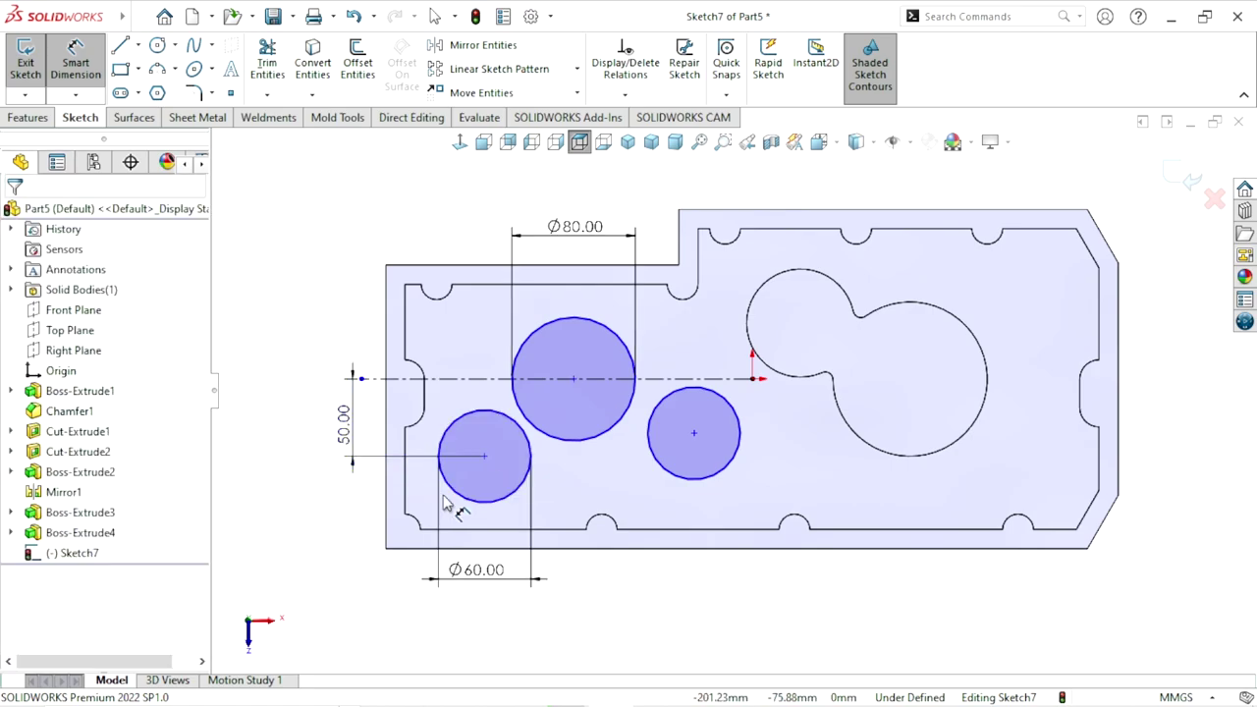
key(Escape)
- Drag the small circle lower and edit the 52.01 vertical distance, entering 52.0
drag(449, 498, 317, 350)
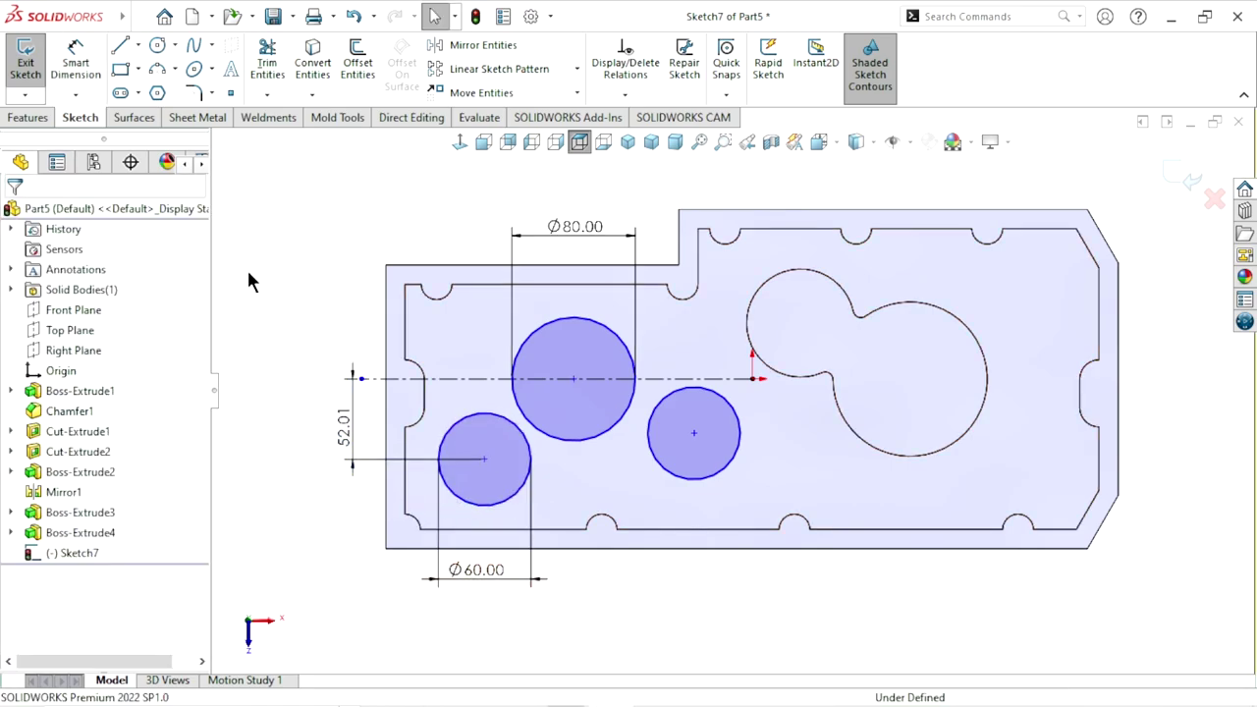
click(76, 62)
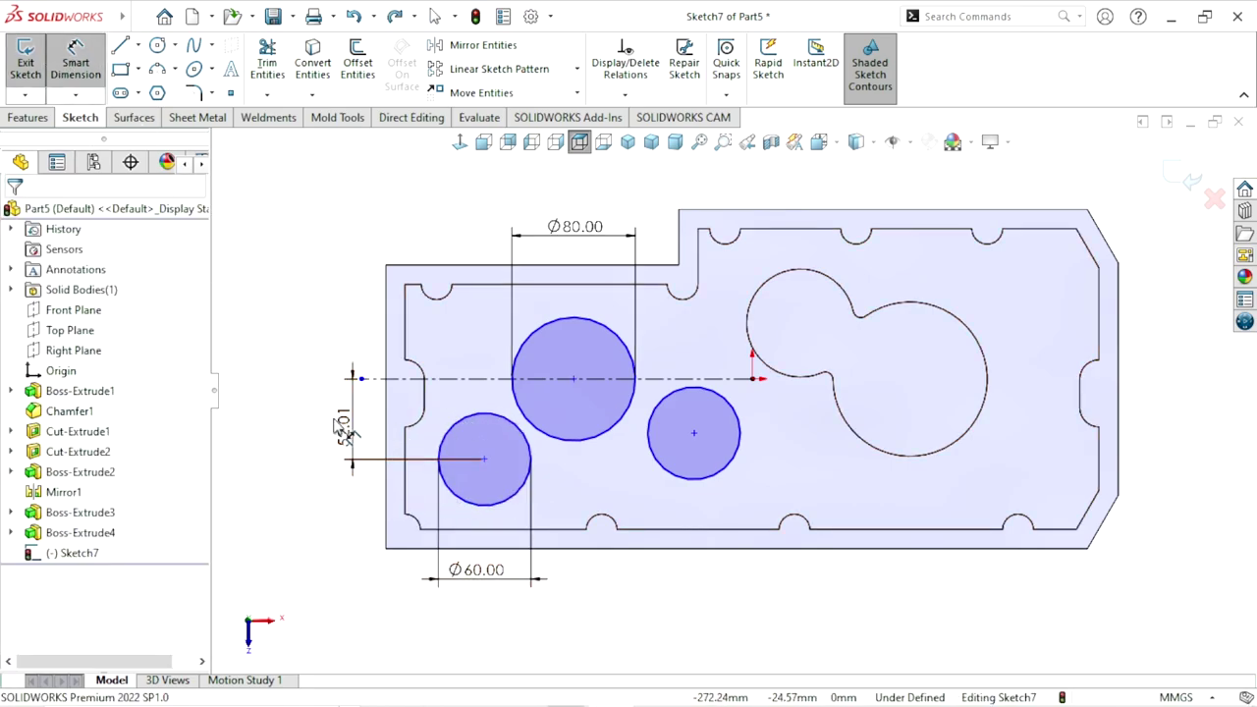
click(338, 425)
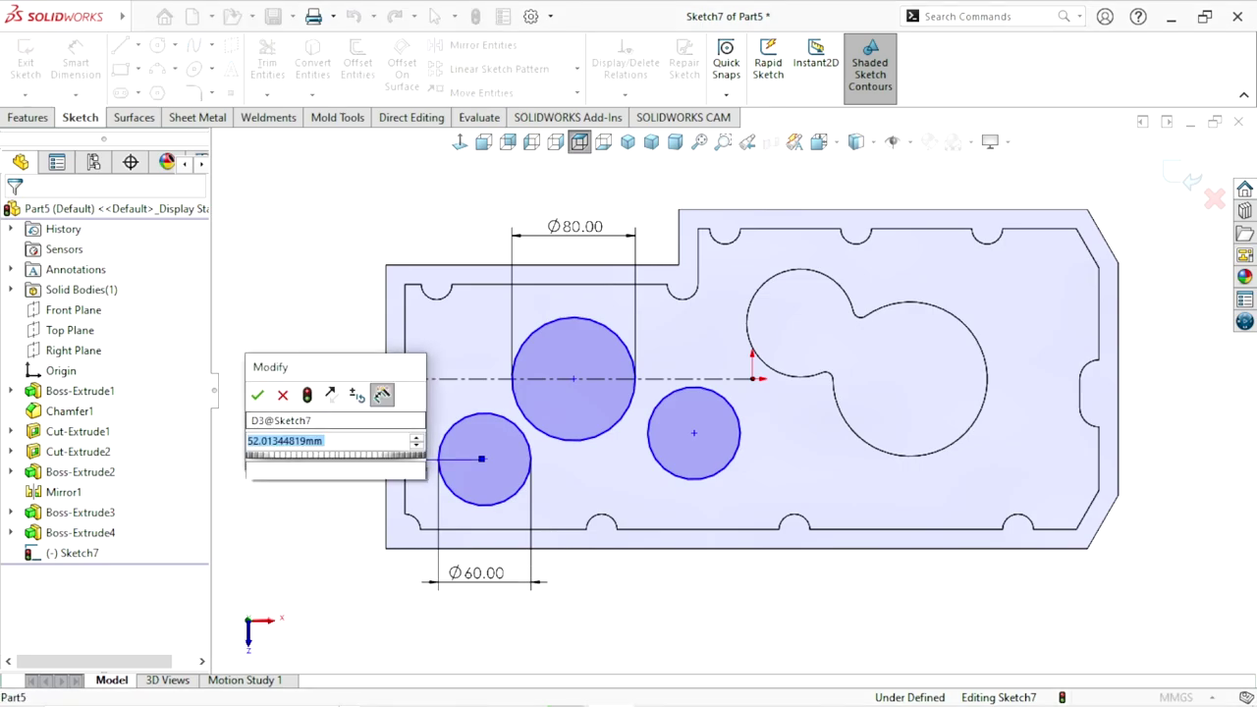
text(52.0)
key(Escape)
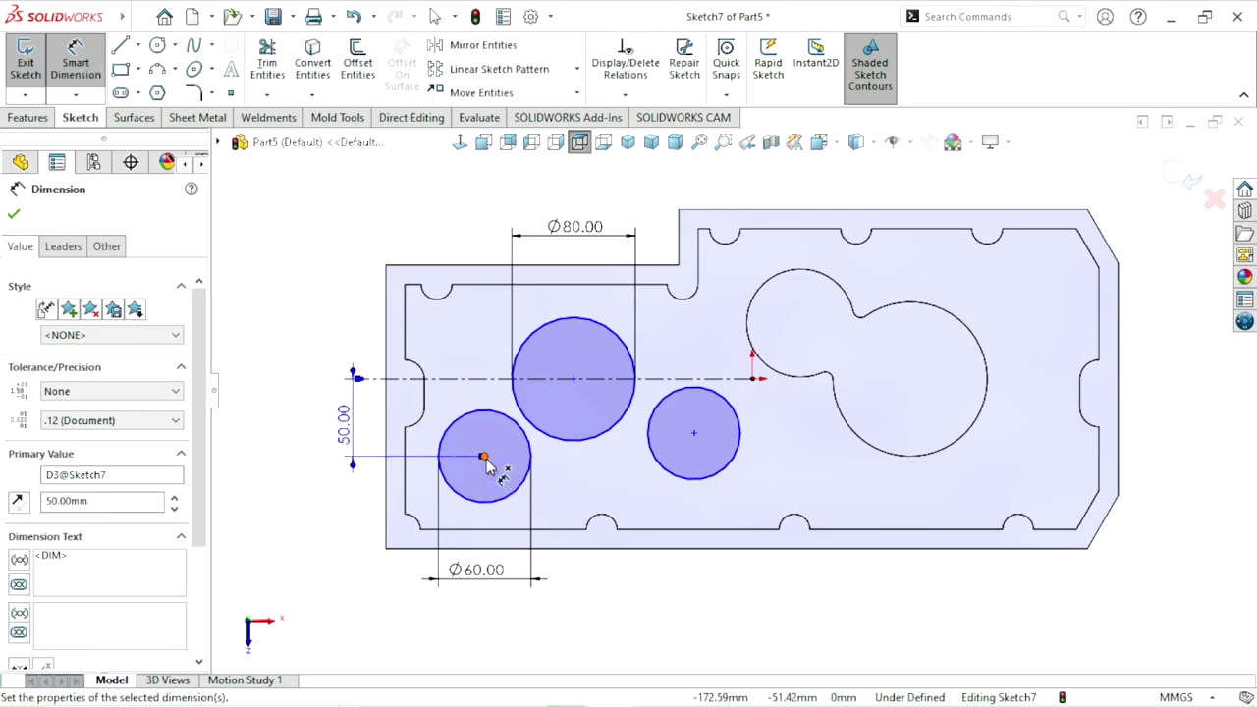
- Set horizontal centre spacings from the Ø80 circle: 62.14 mm to the left circle, 88 mm to the right
click(482, 457)
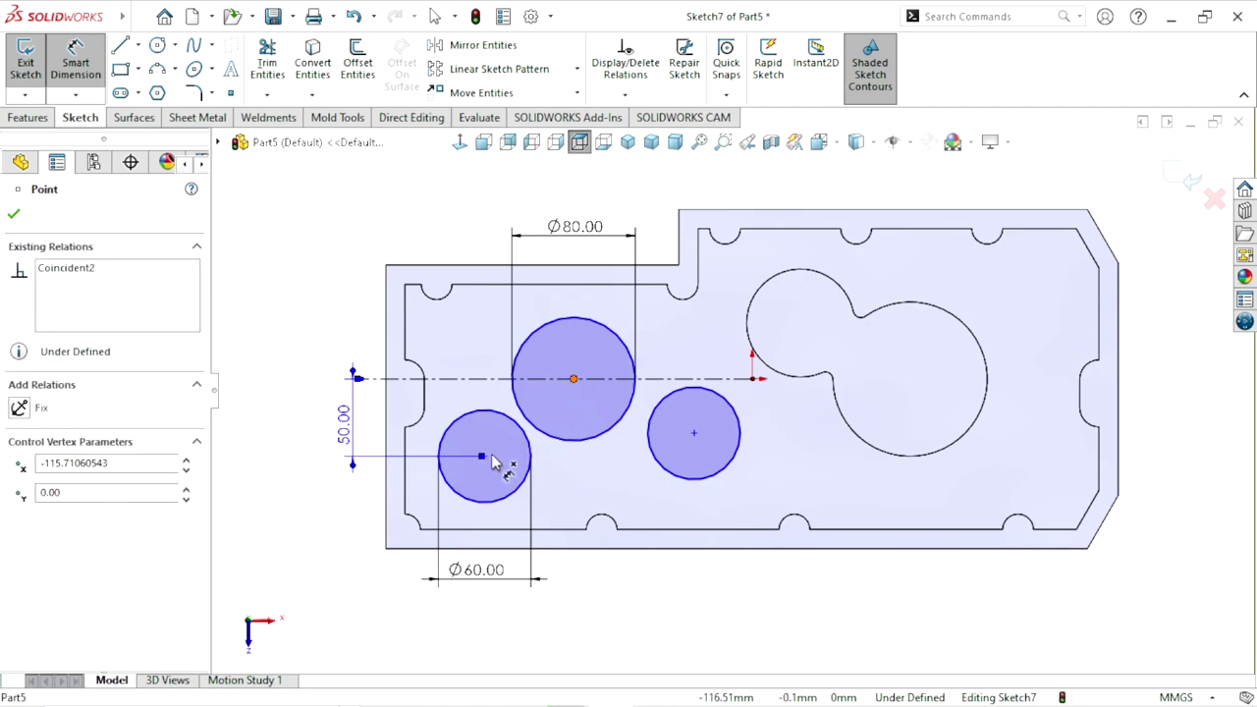
click(573, 379)
click(535, 638)
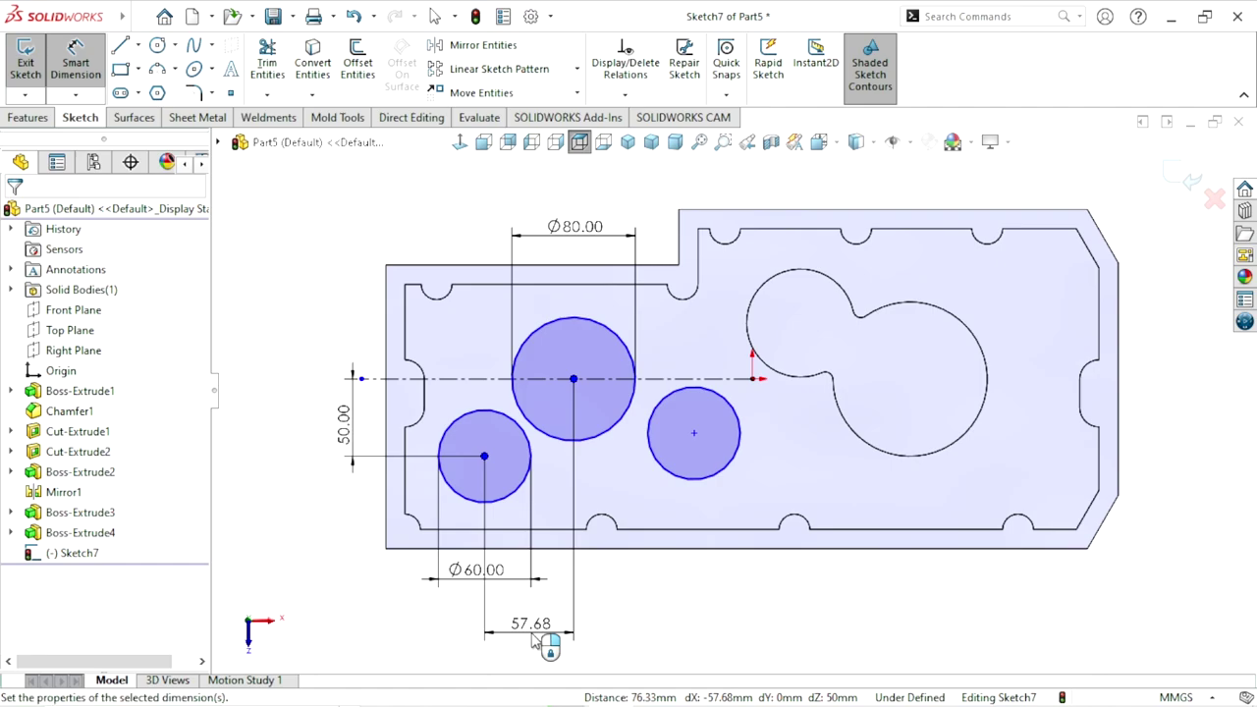
text(62)
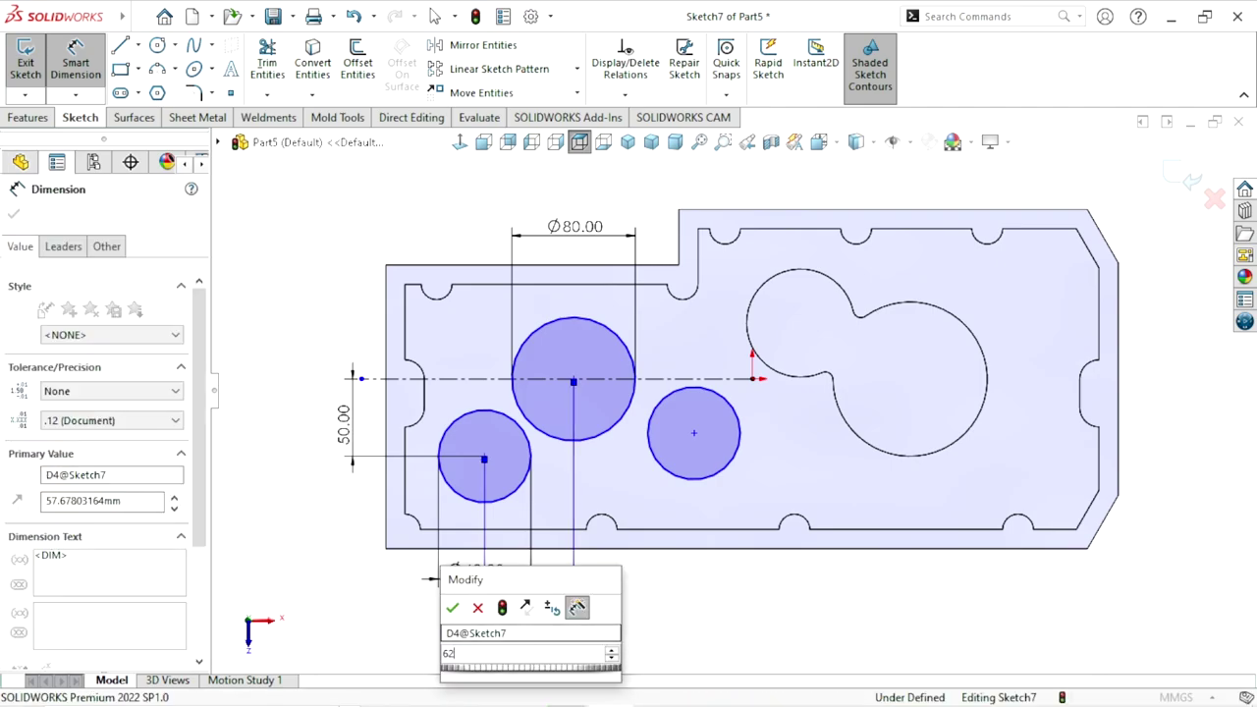
text(.14)
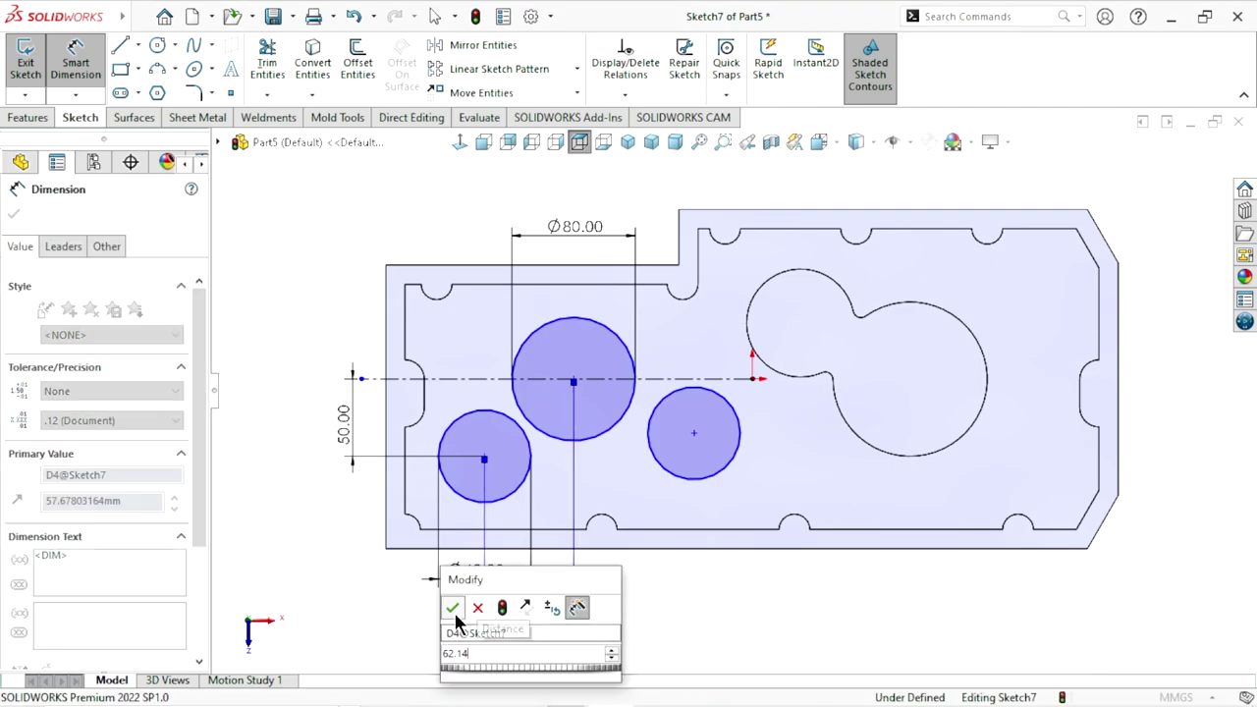
click(453, 607)
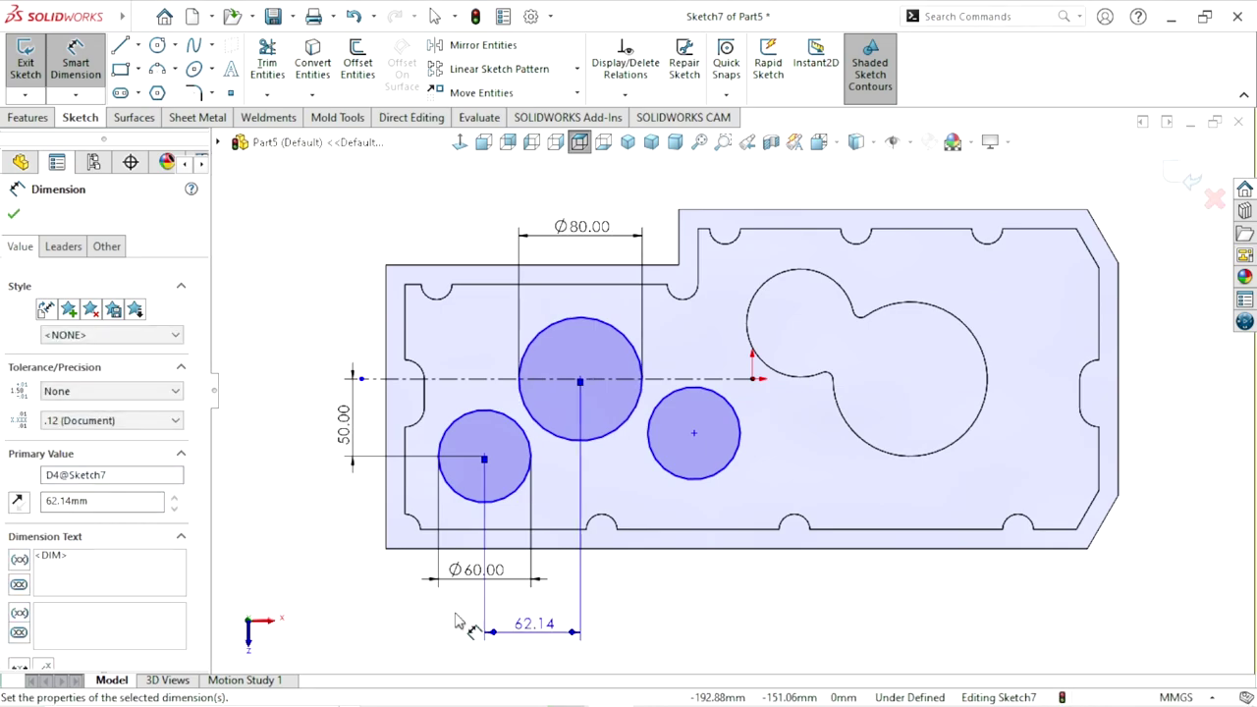
click(693, 436)
click(579, 379)
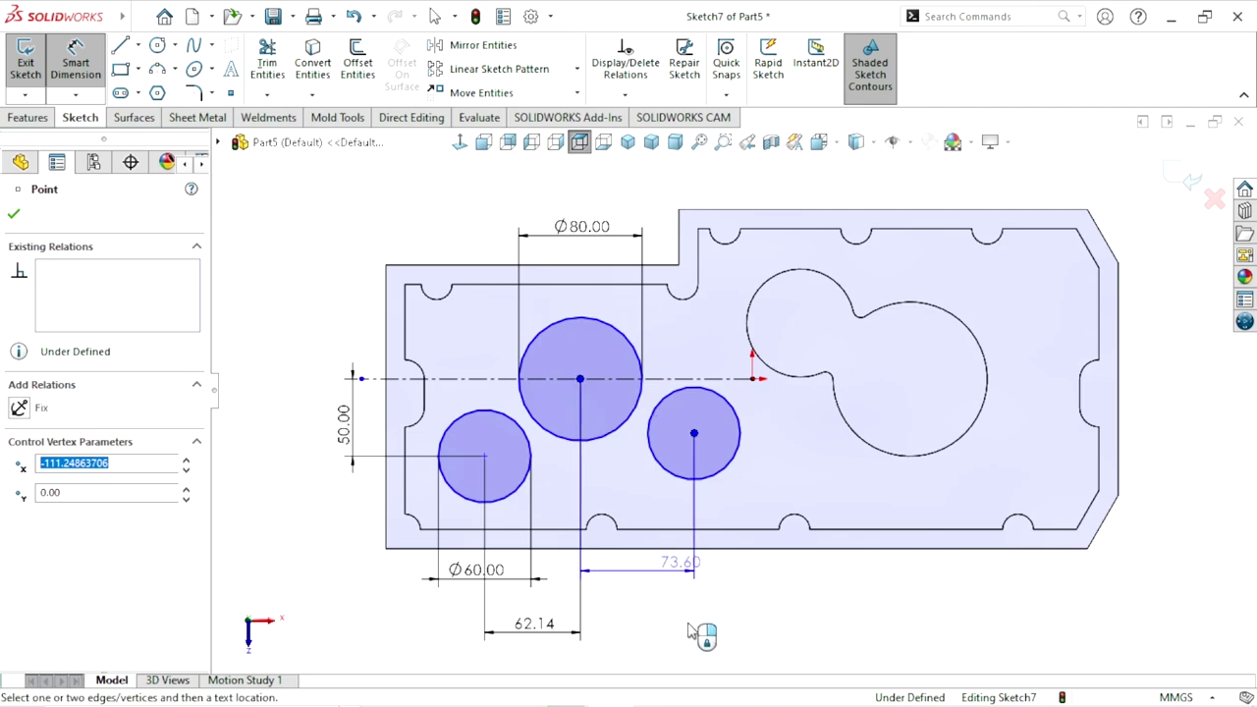
click(653, 629)
text(88)
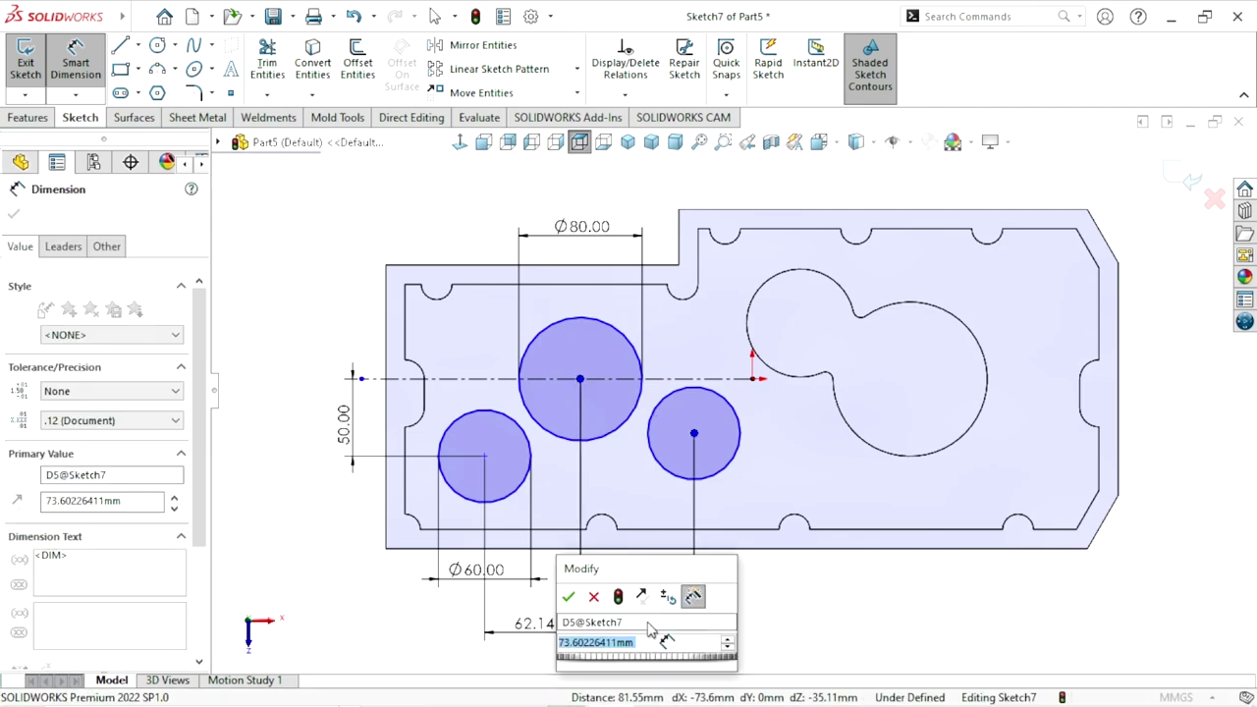
click(568, 597)
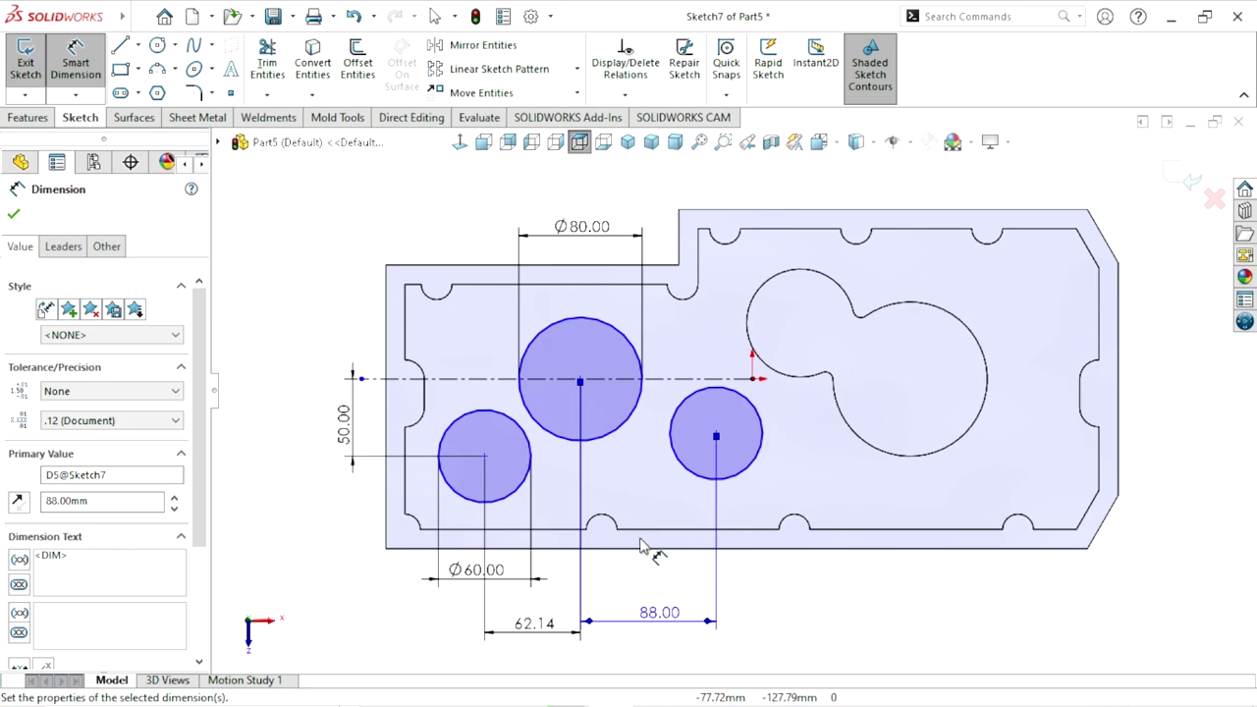
- Set the horizontal distance to the large arc's centre to 220 mm
click(908, 455)
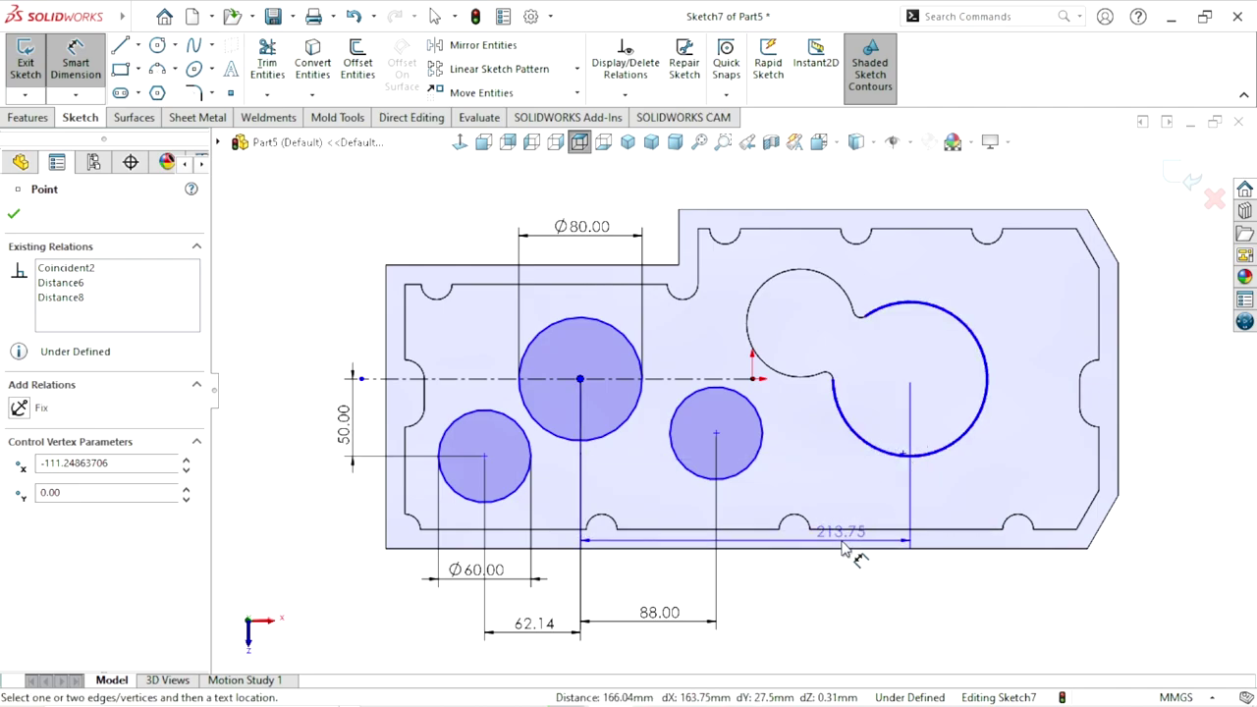
scroll(841, 550, up, 2)
click(756, 613)
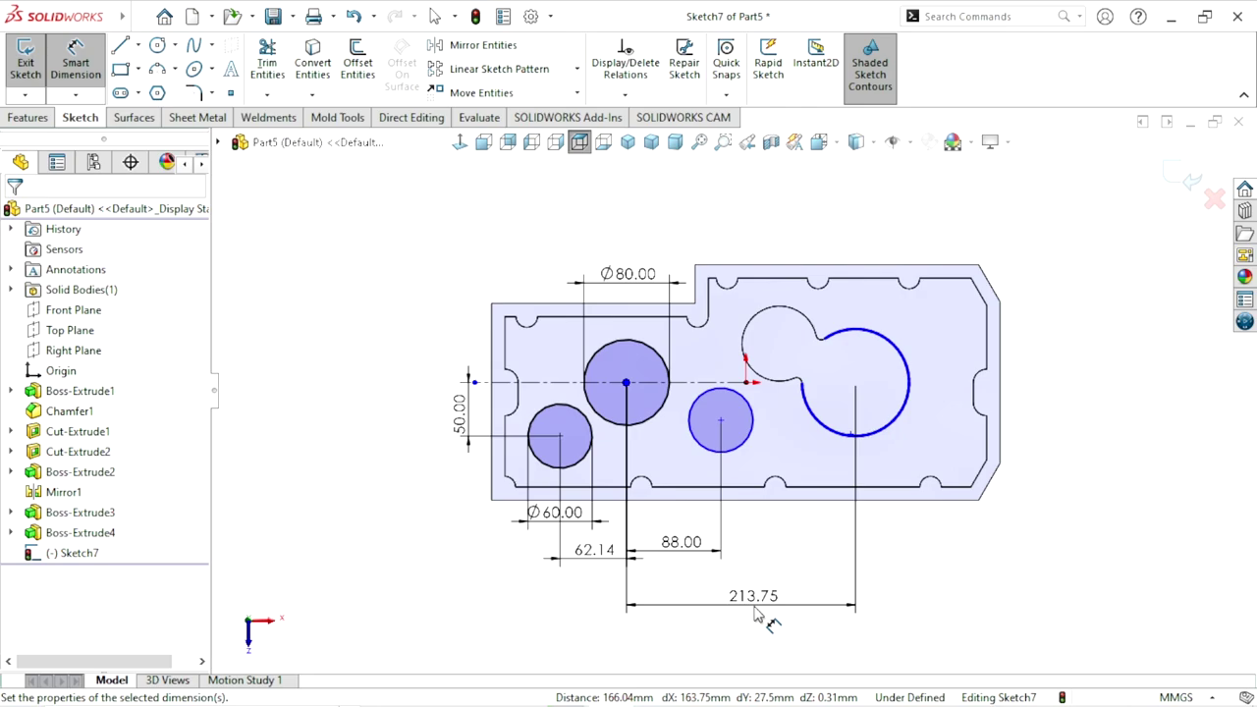
text(22)
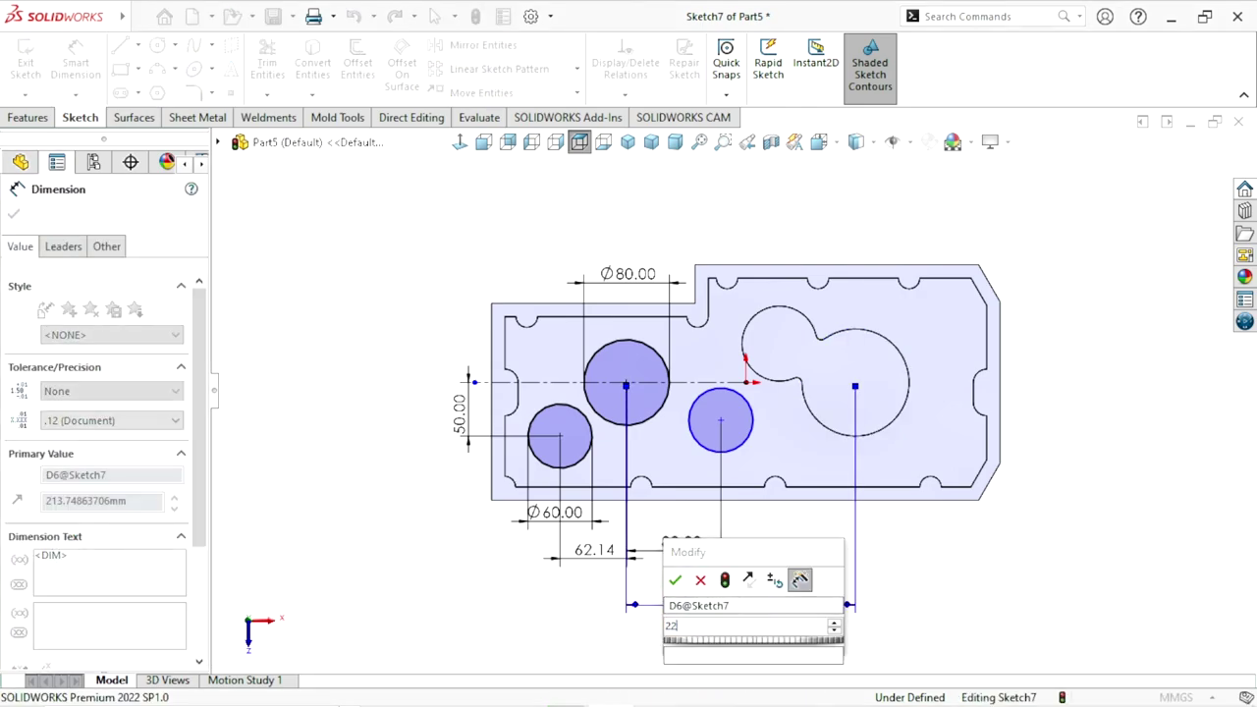
text(0)
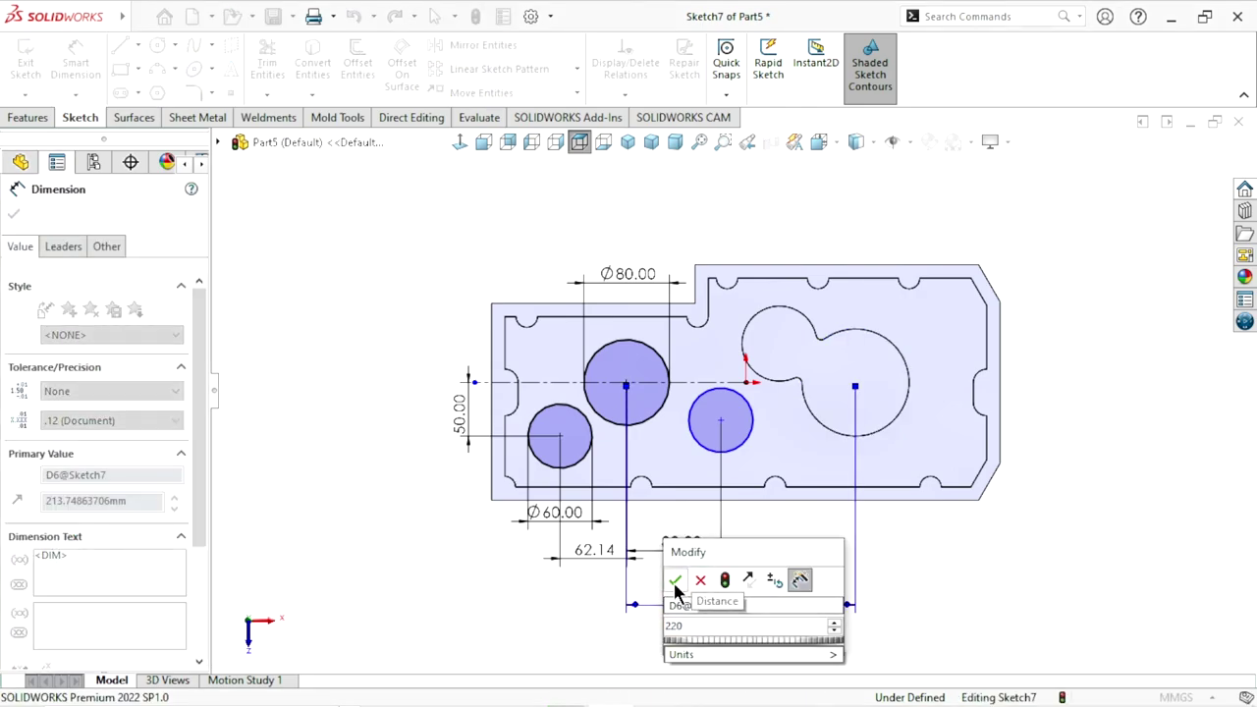
click(676, 580)
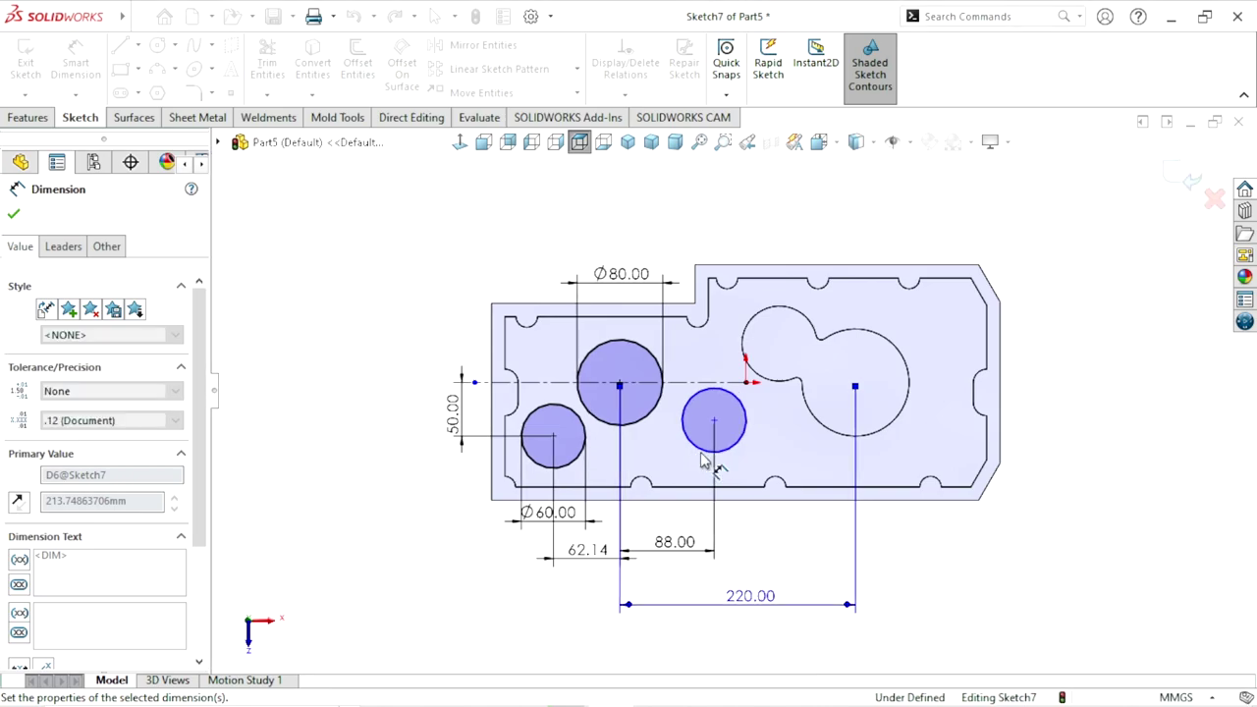
scroll(699, 457, down, 2)
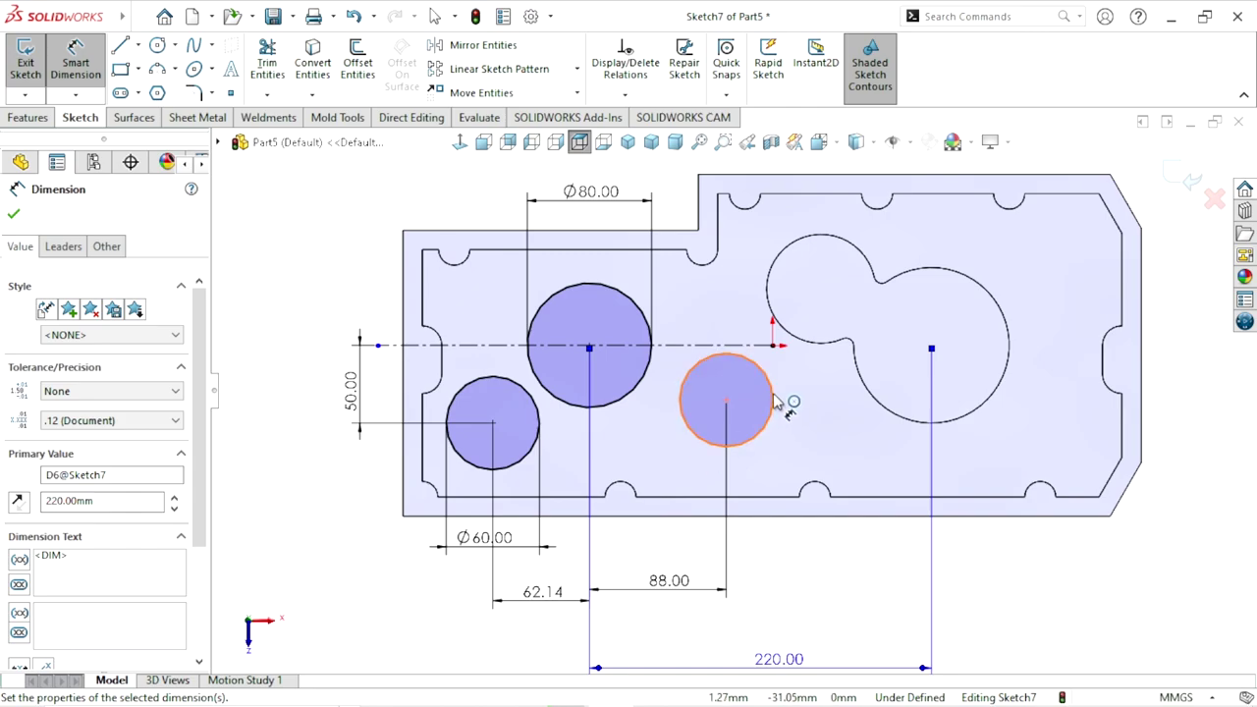
- Change the right circle centre's offset below the centreline from 35.11 to 35.79 mm
scroll(780, 397, down, 3)
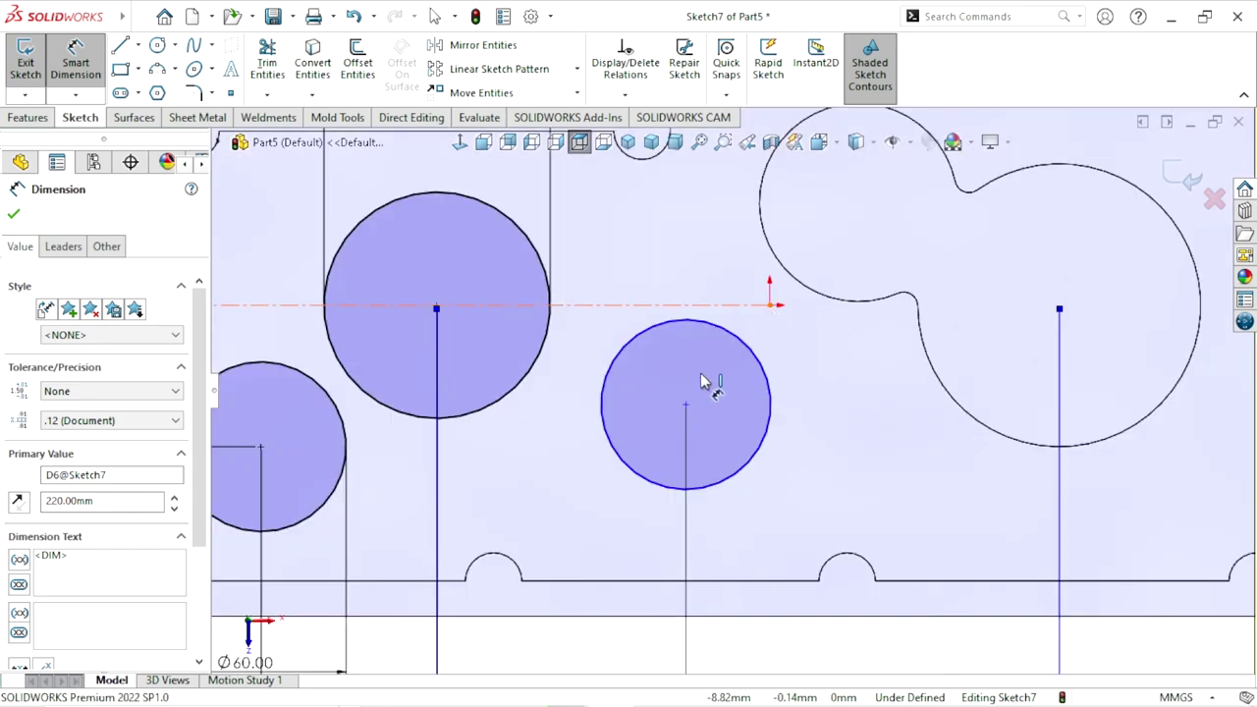
click(686, 405)
click(687, 410)
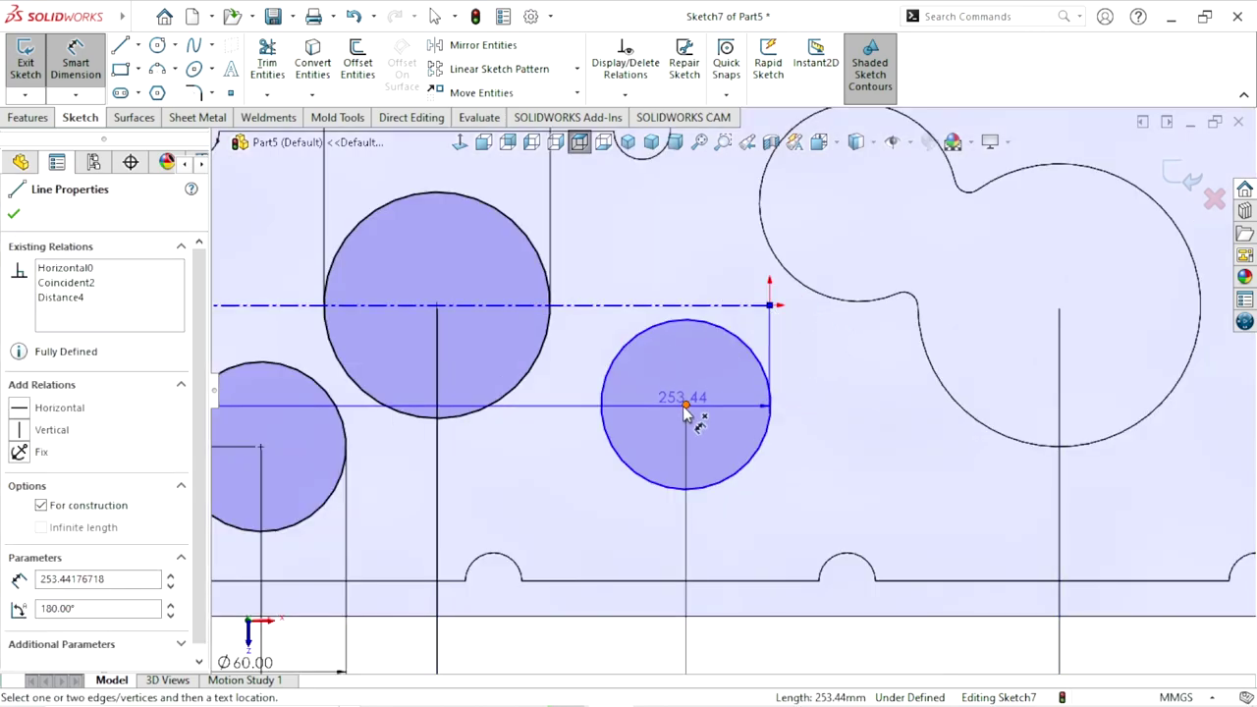
click(815, 371)
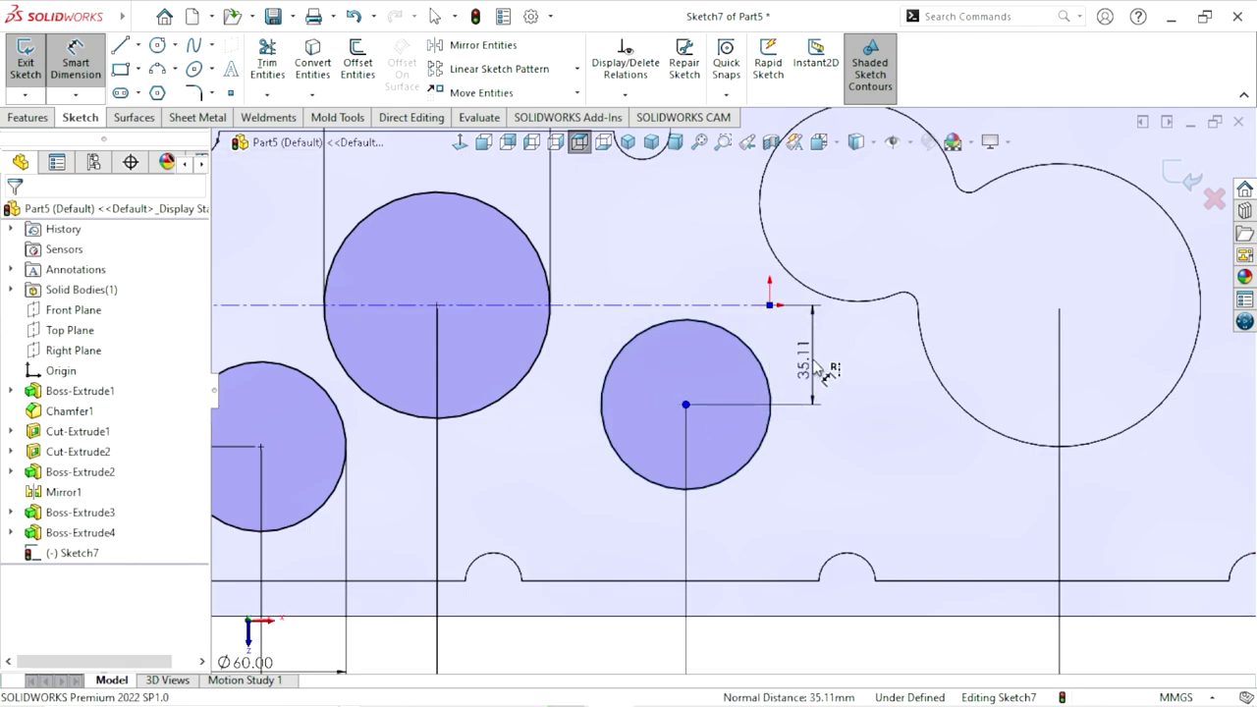
double_click(823, 371)
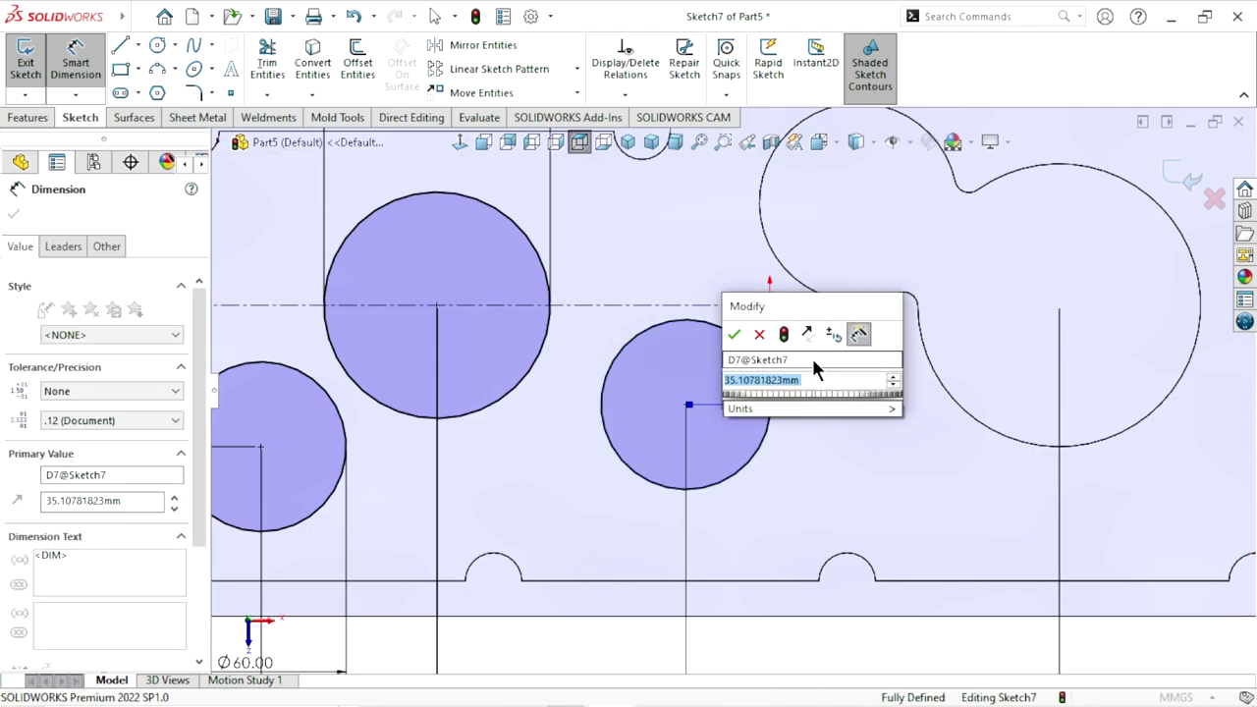
text(35.79)
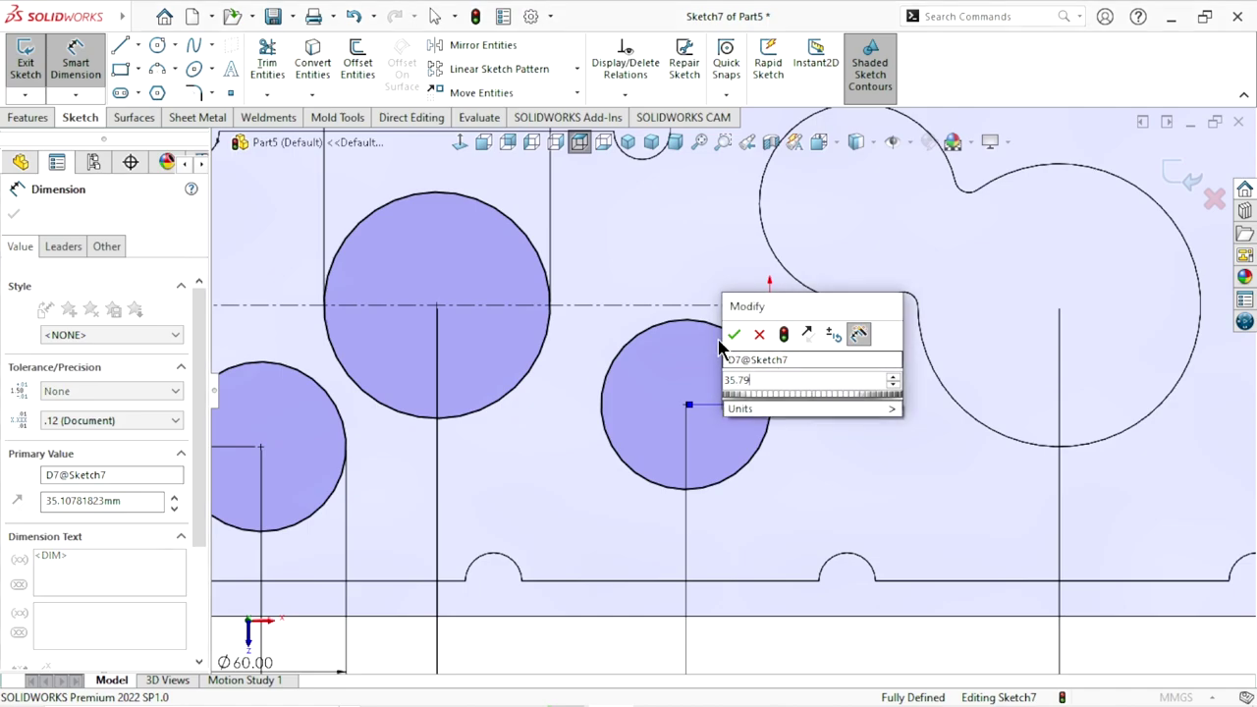
click(734, 336)
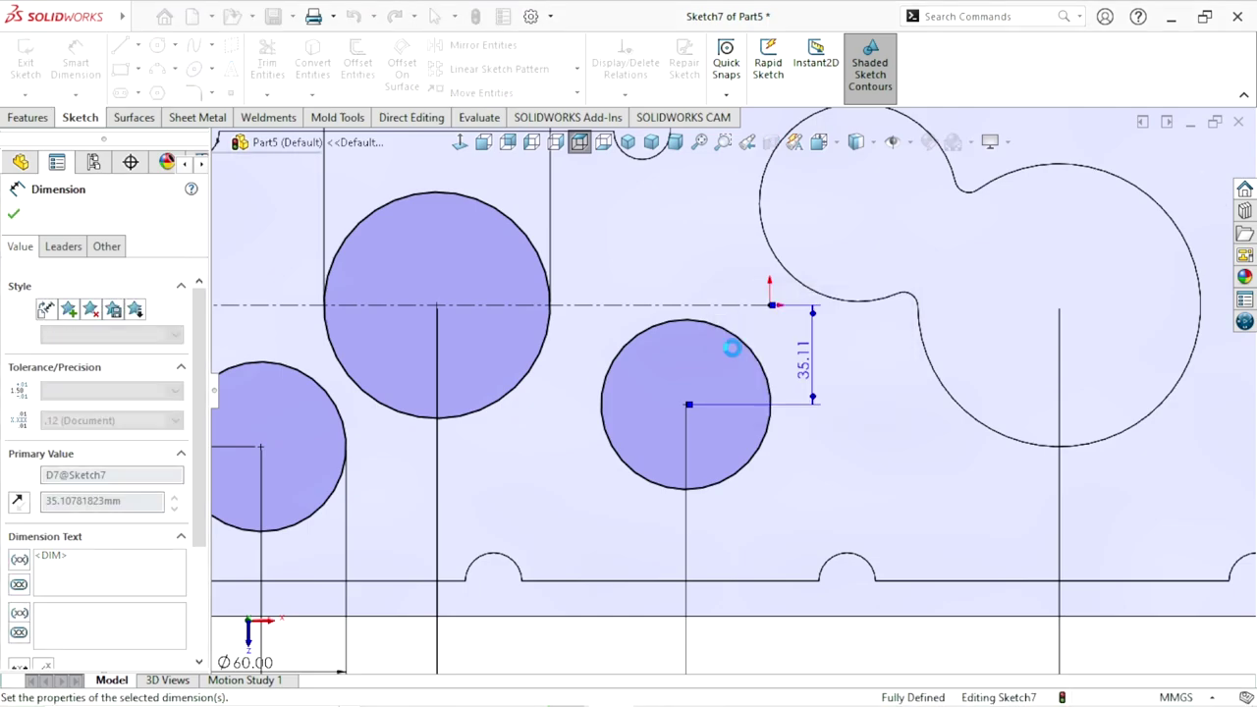
scroll(656, 455, up, 4)
scroll(697, 422, up, 1)
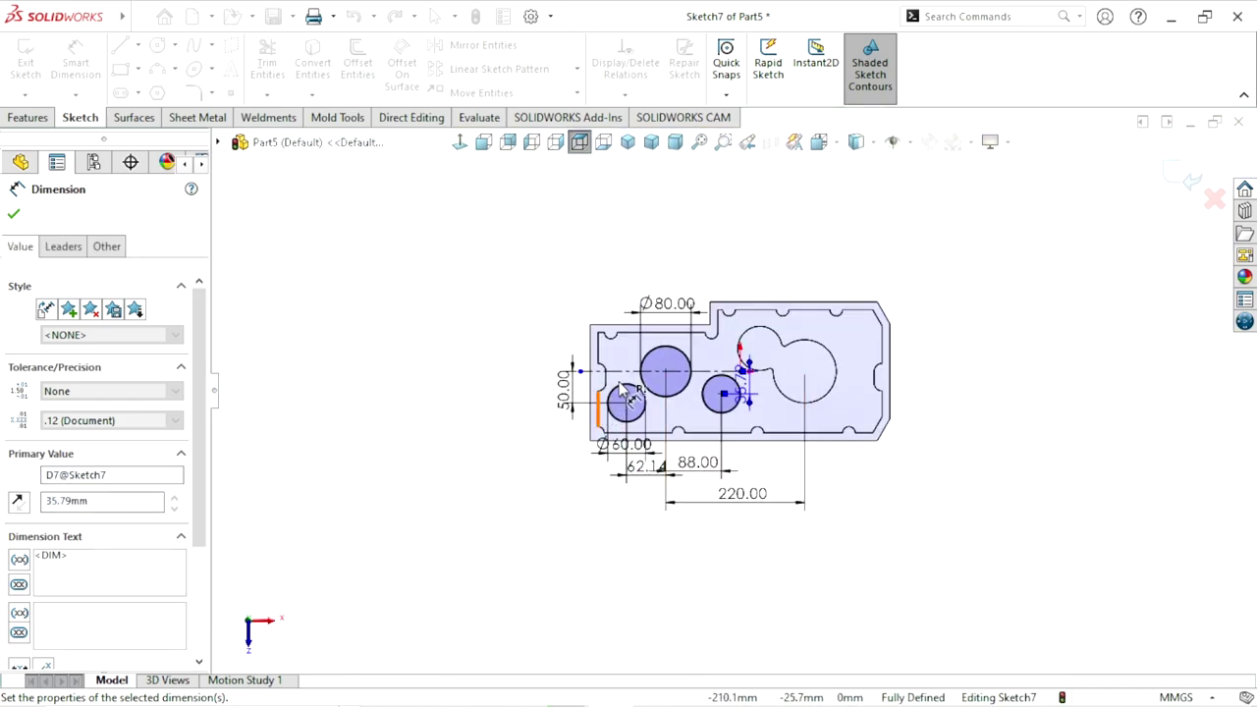
scroll(687, 363, down, 1)
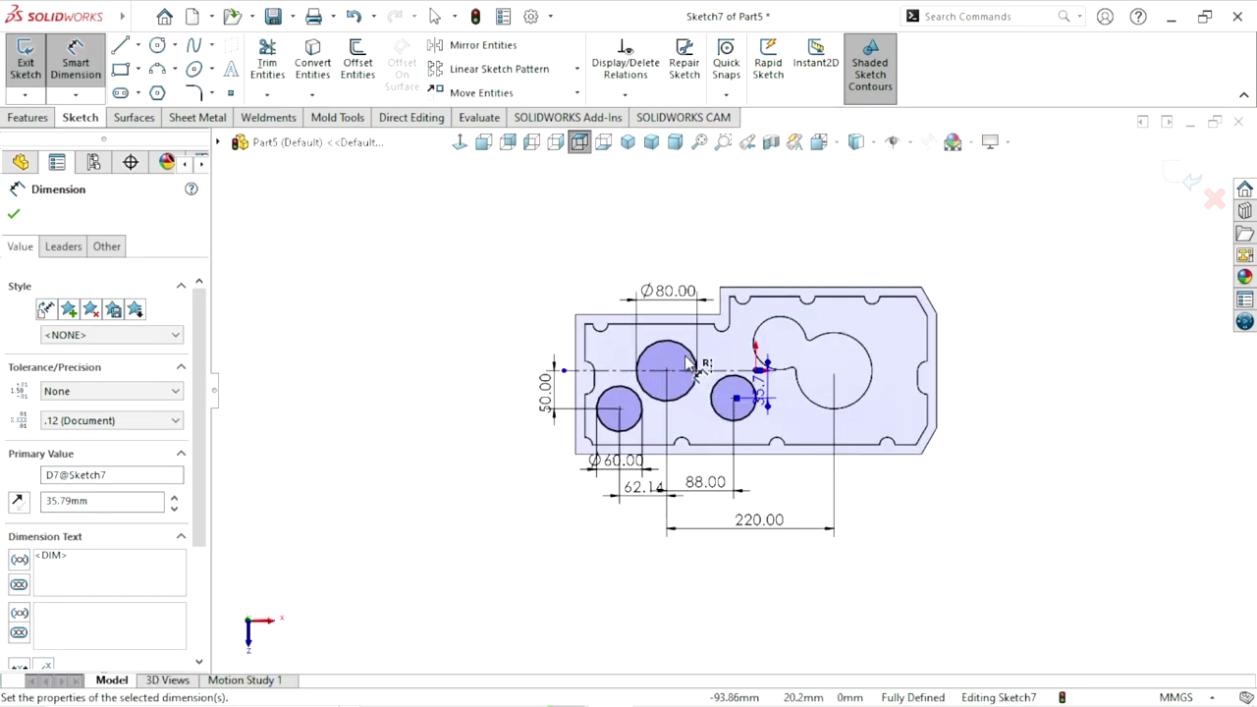
scroll(680, 368, down, 1)
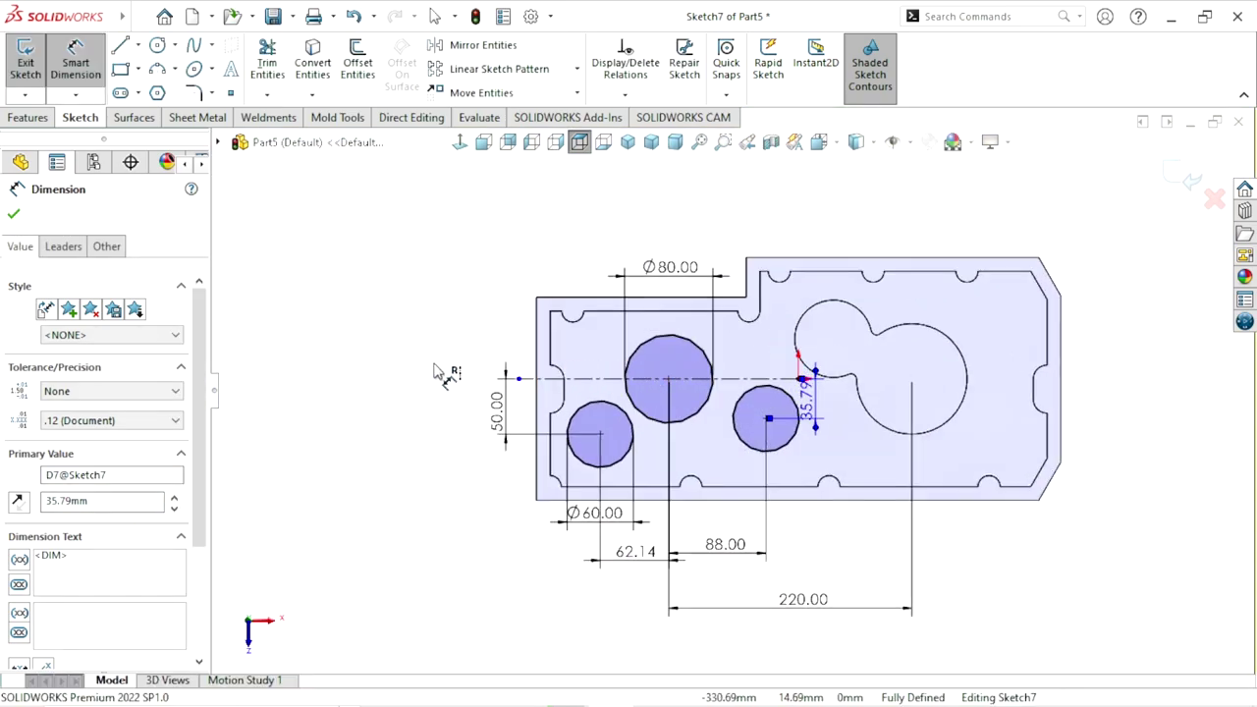
click(13, 213)
scroll(754, 417, down, 1)
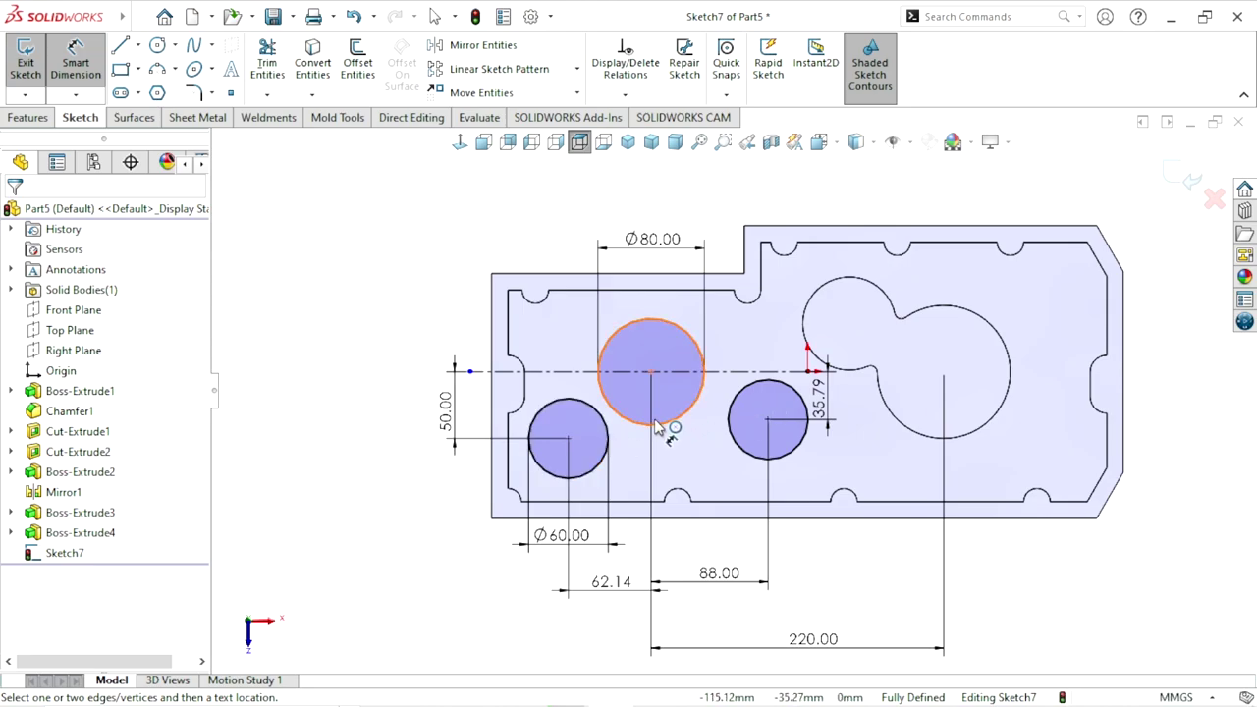
scroll(651, 412, down, 1)
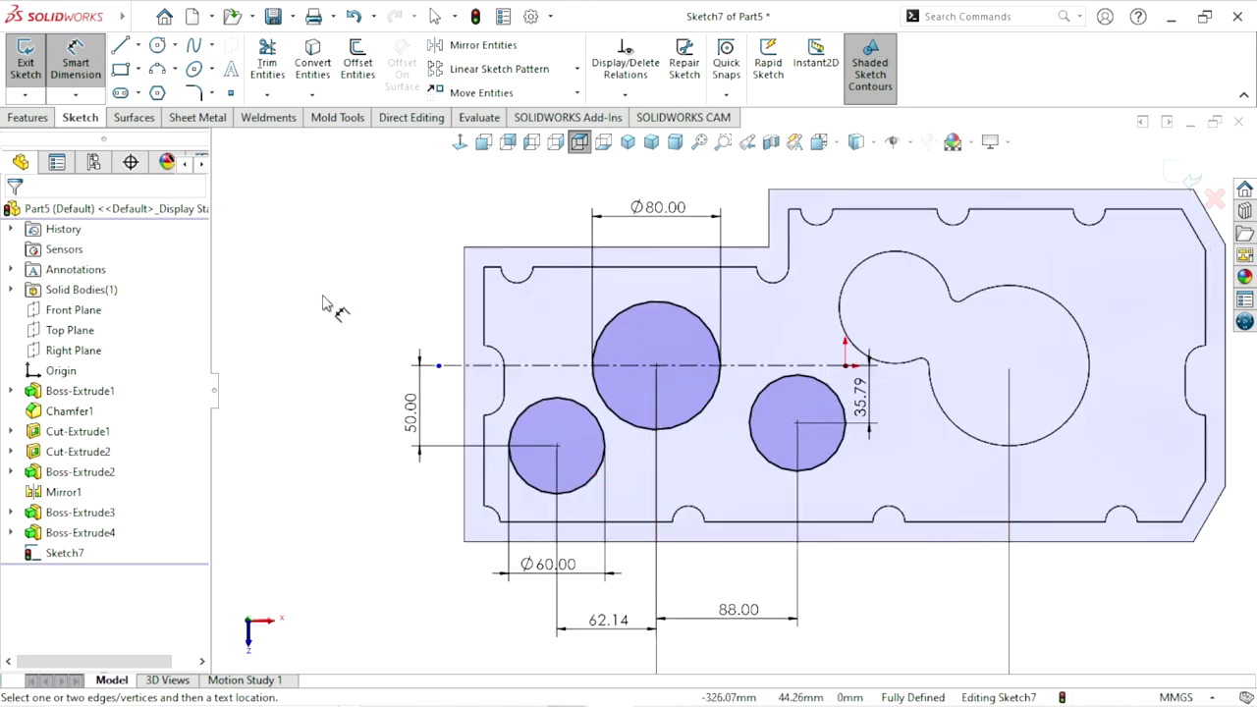
- Draw a vertical 81.5 mm line from the pocket's inner top edge down to the Ø60 circle
click(119, 47)
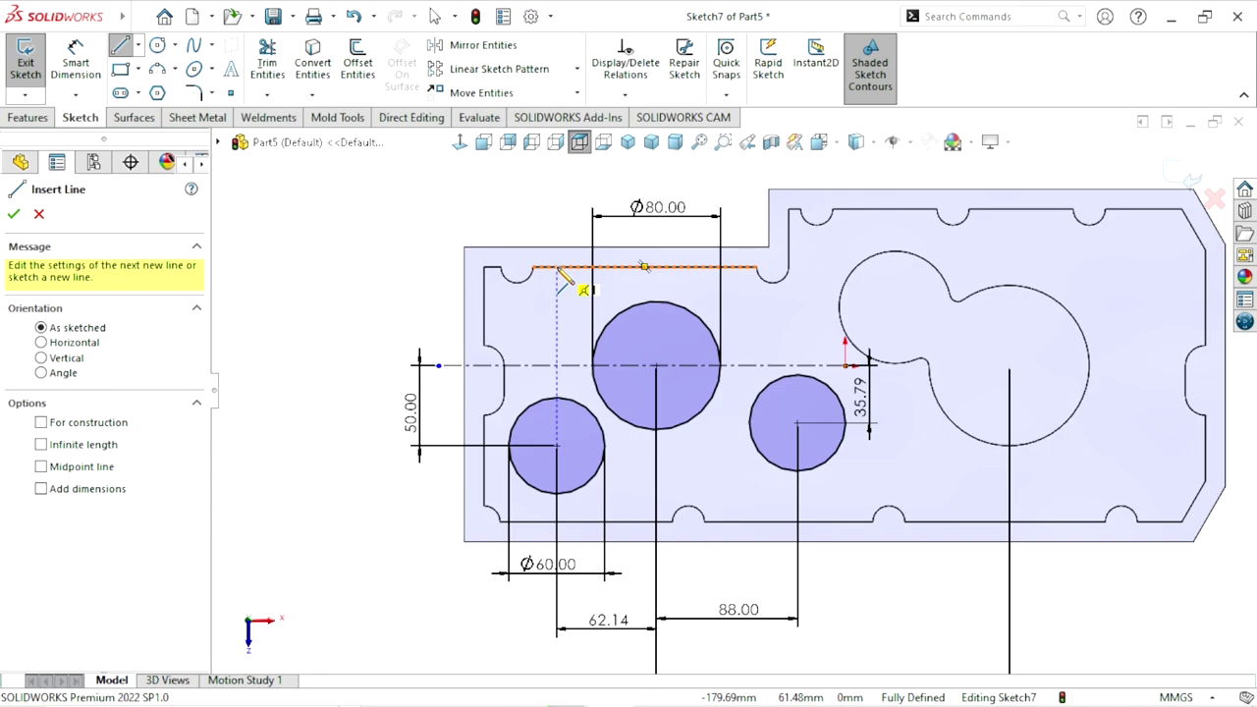
click(557, 267)
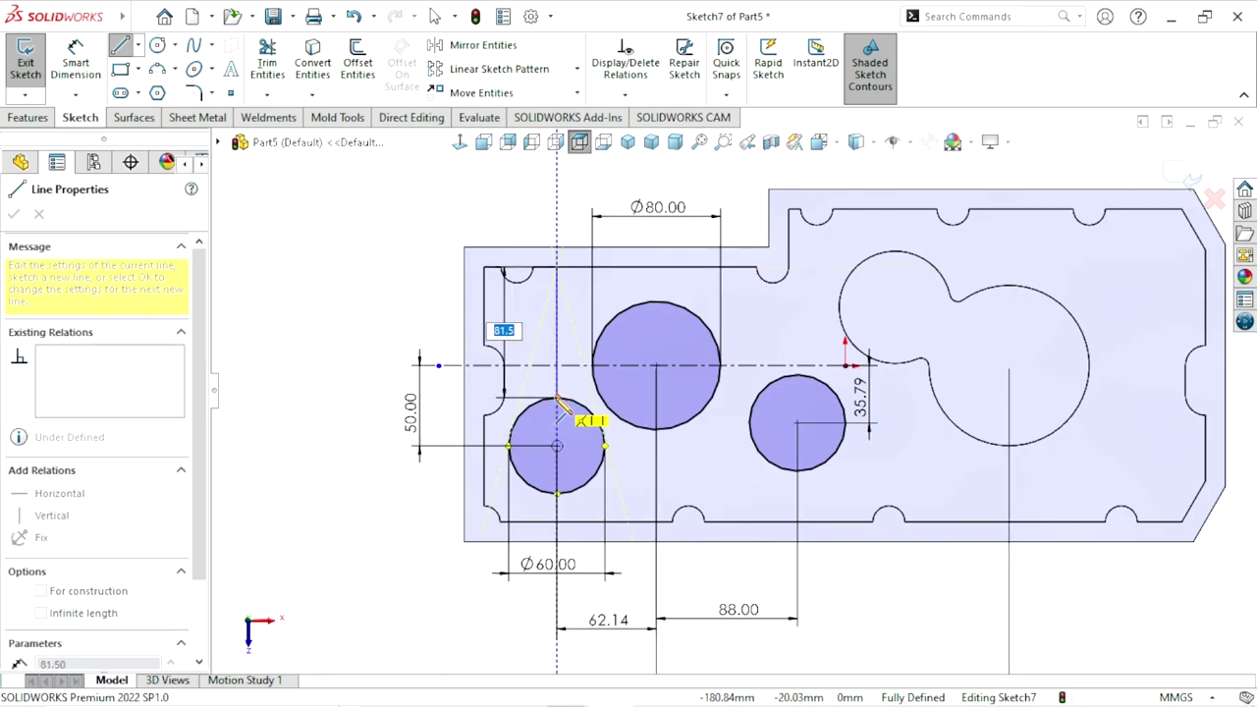
double_click(557, 398)
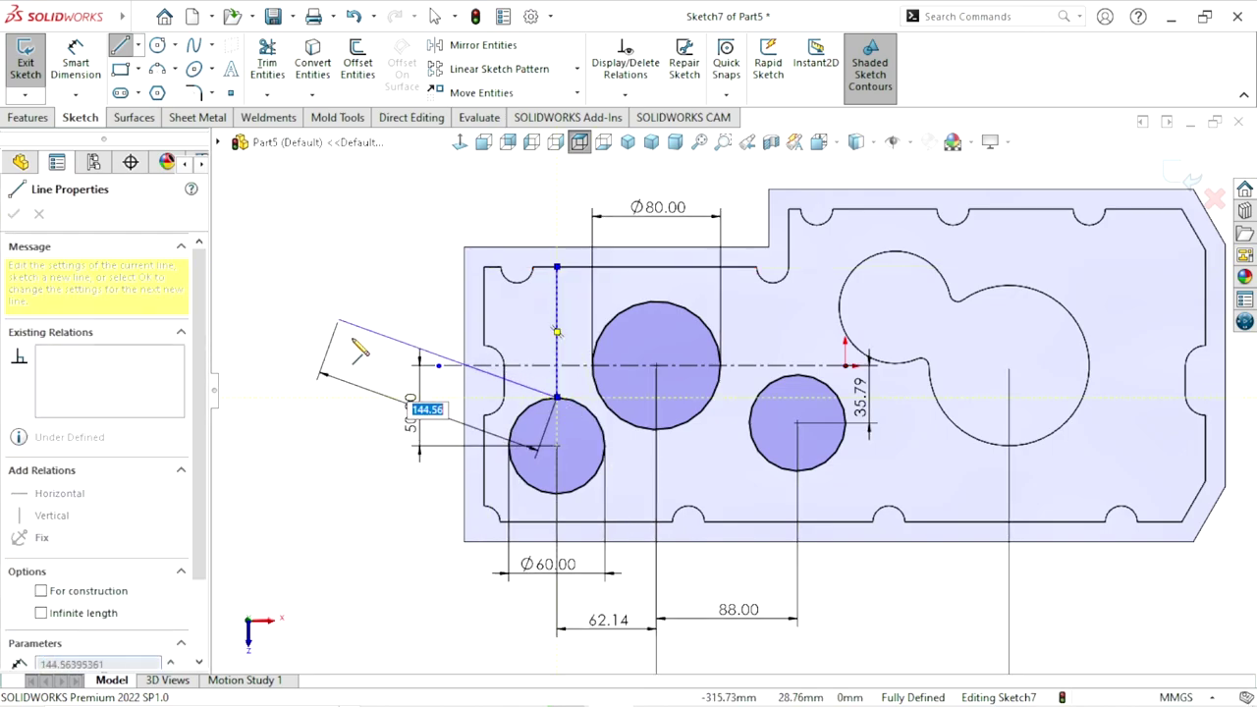
right_click(353, 328)
click(365, 334)
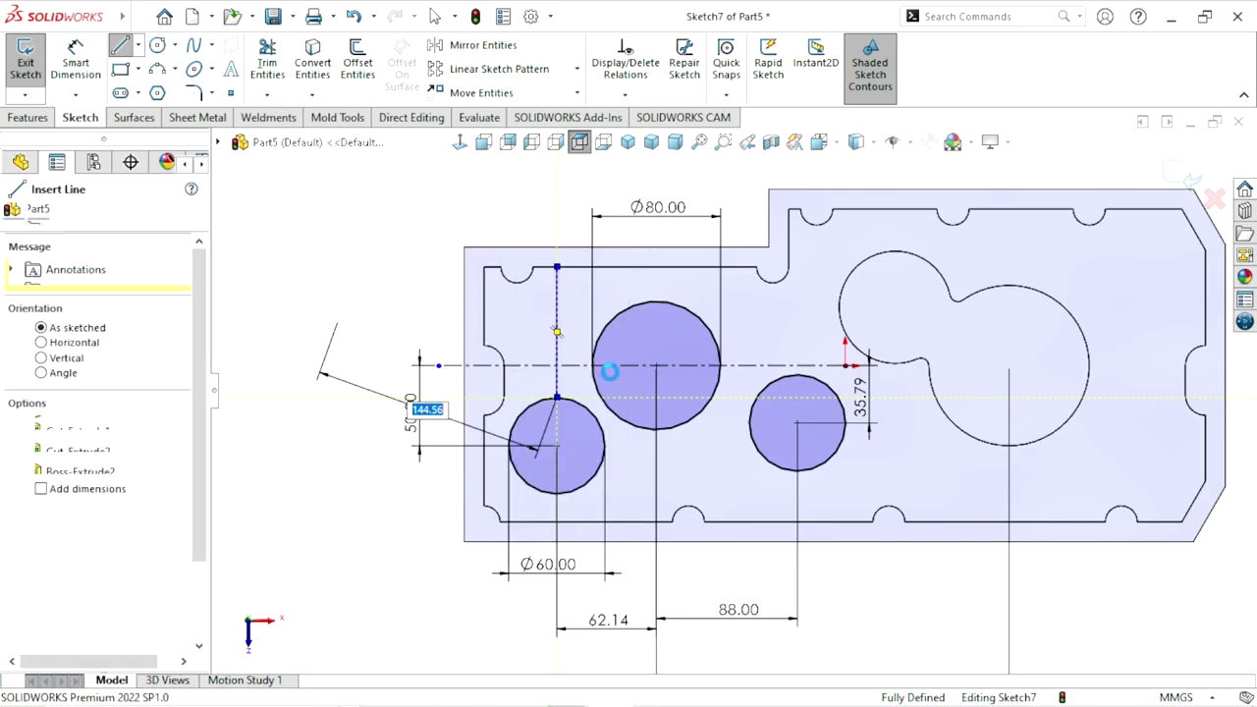
click(557, 336)
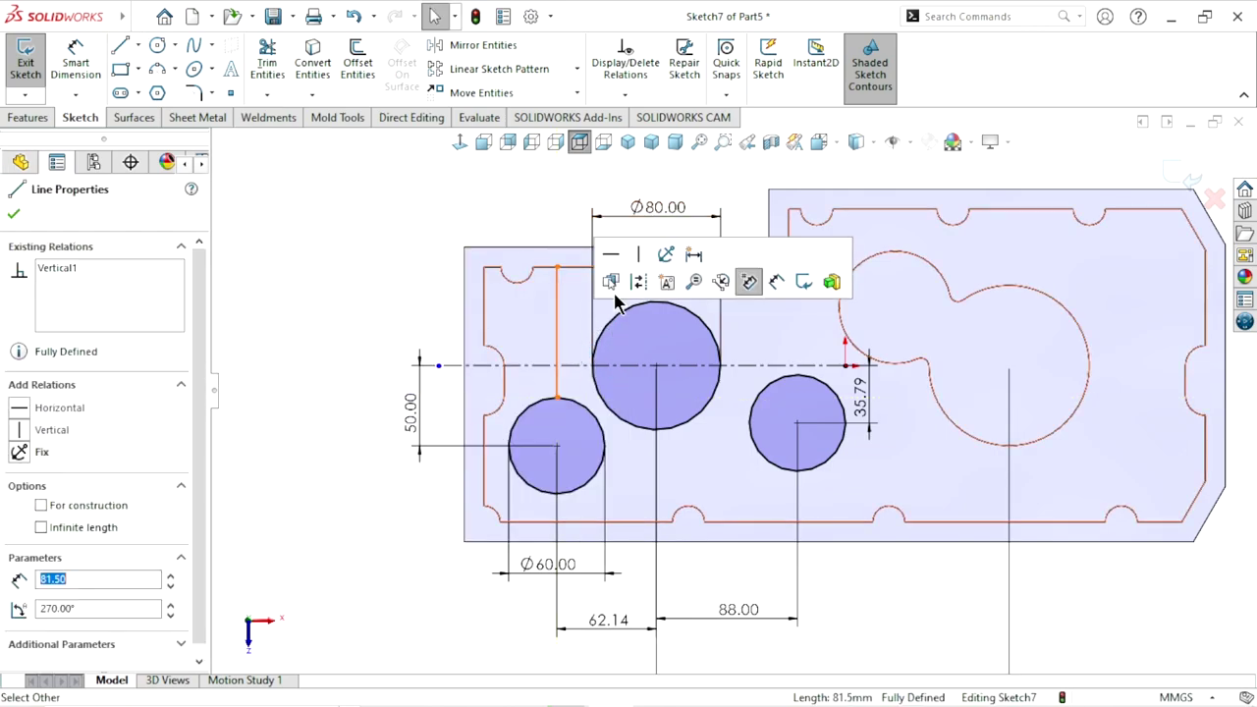
key(Escape)
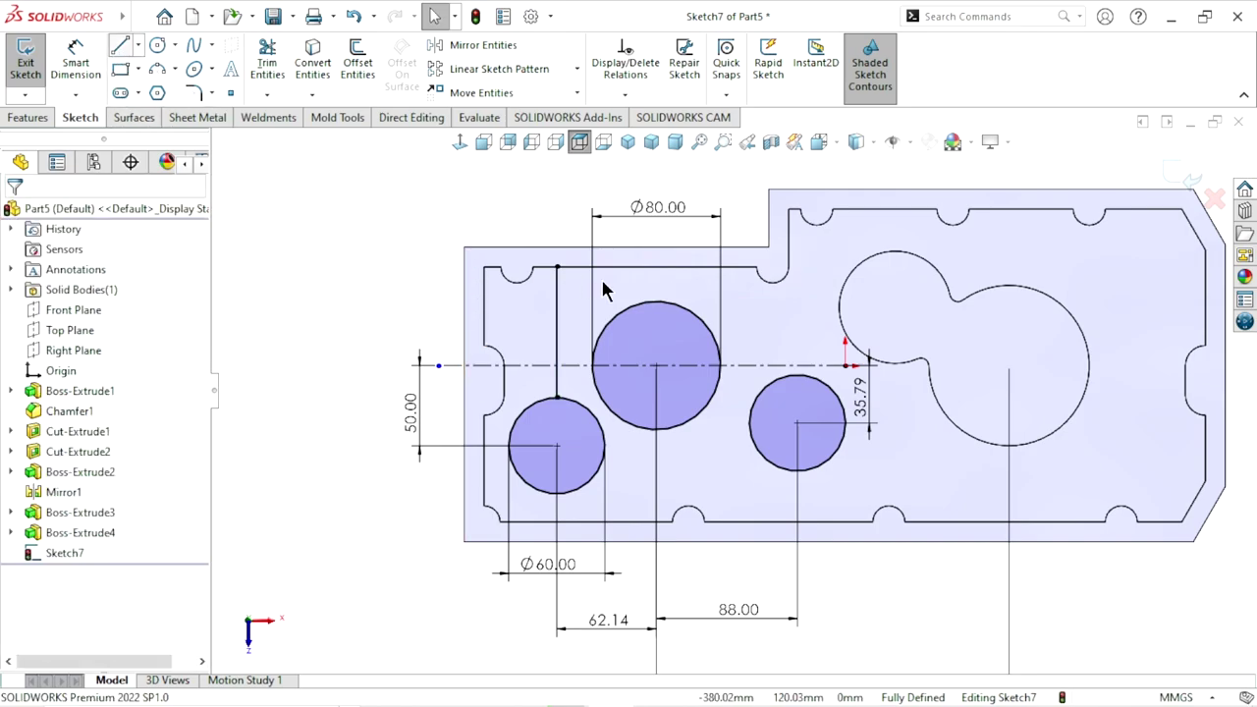
key(l)
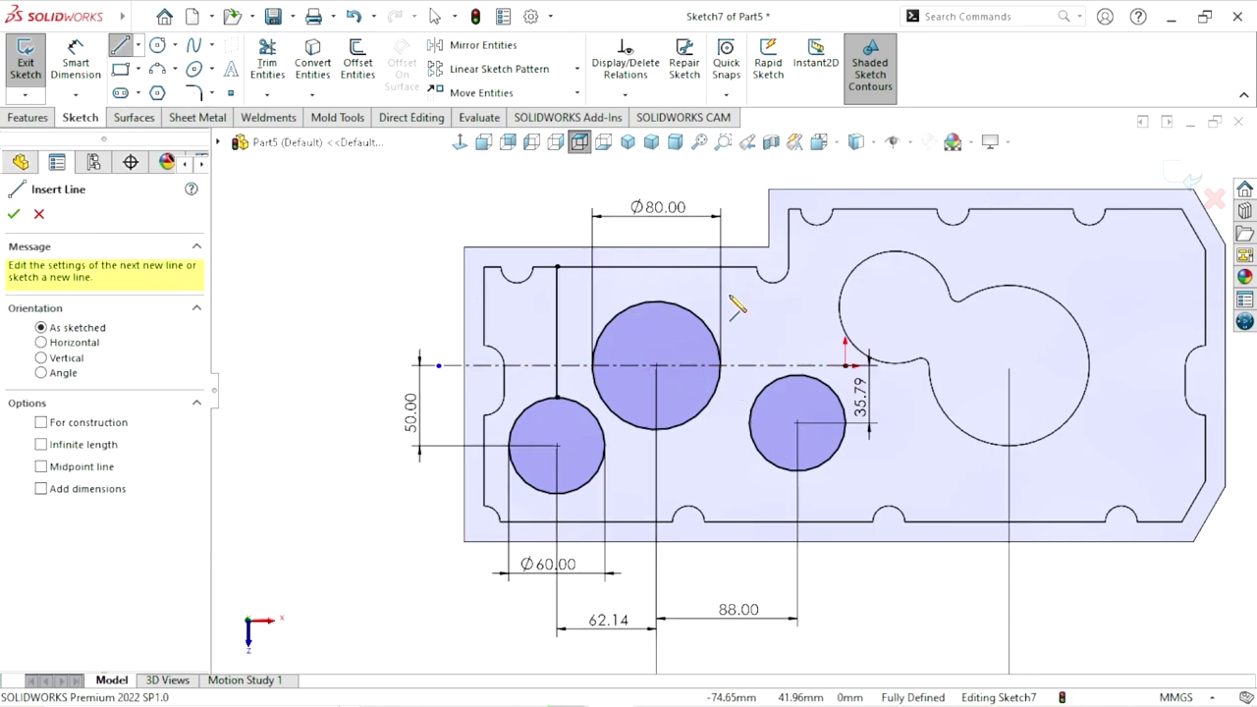
- Attempt a line between the right circle and the top notch arc twice, undoing both
scroll(790, 351, down, 2)
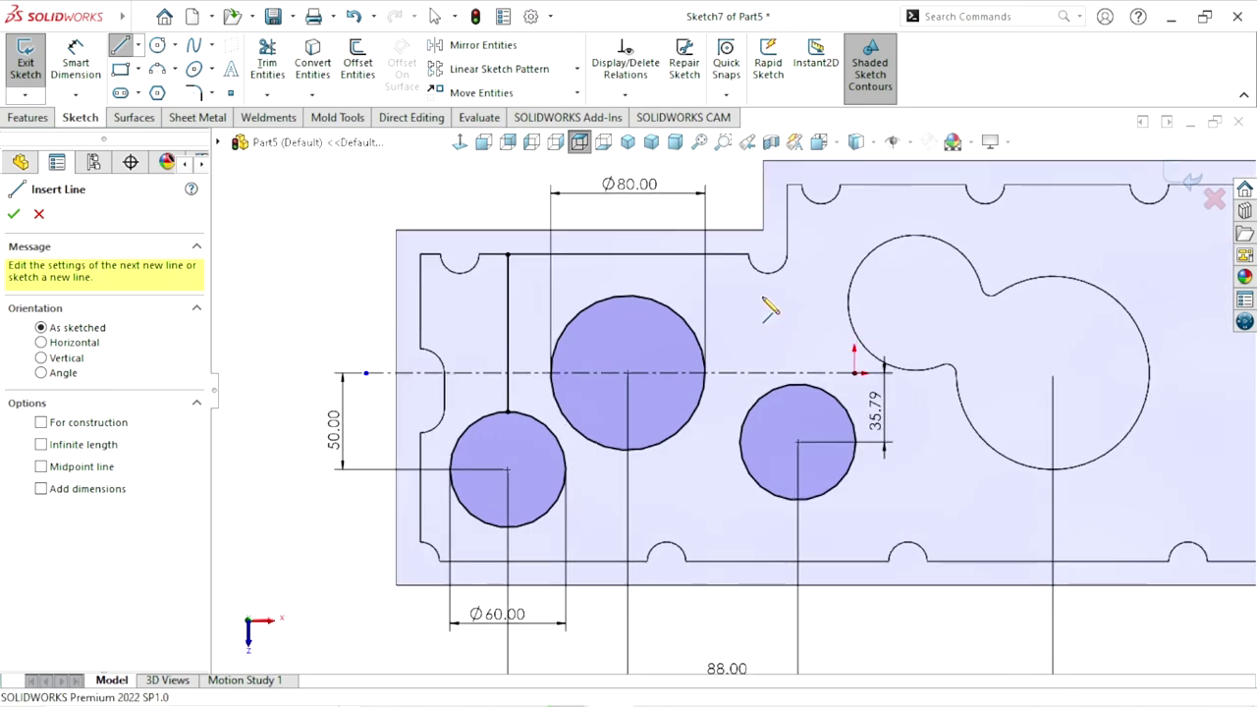
click(758, 403)
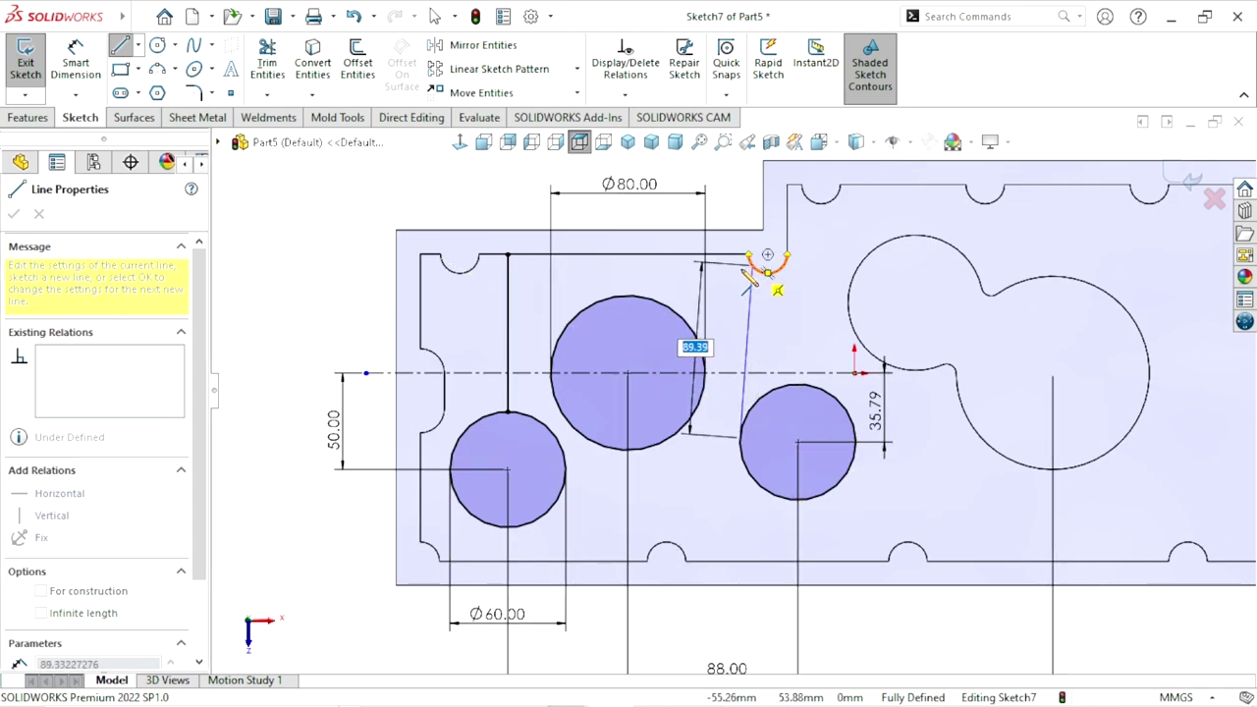
click(729, 293)
click(729, 292)
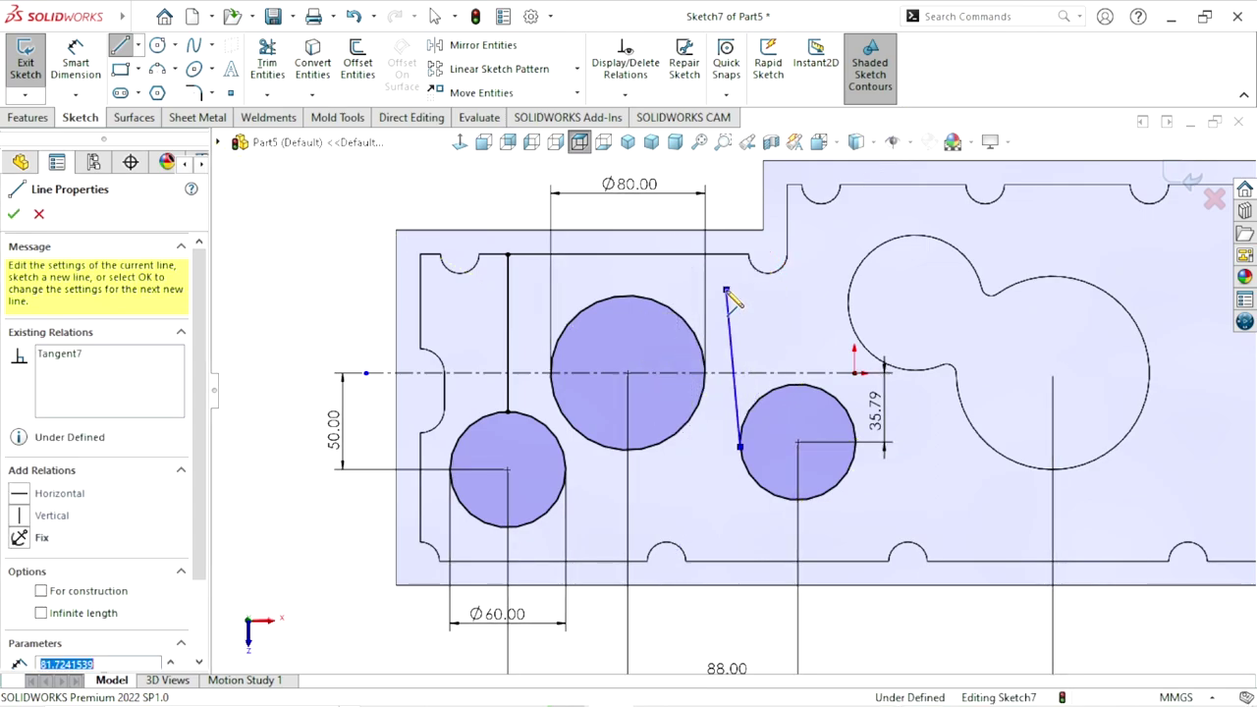
key(Escape)
key(ctrl+z)
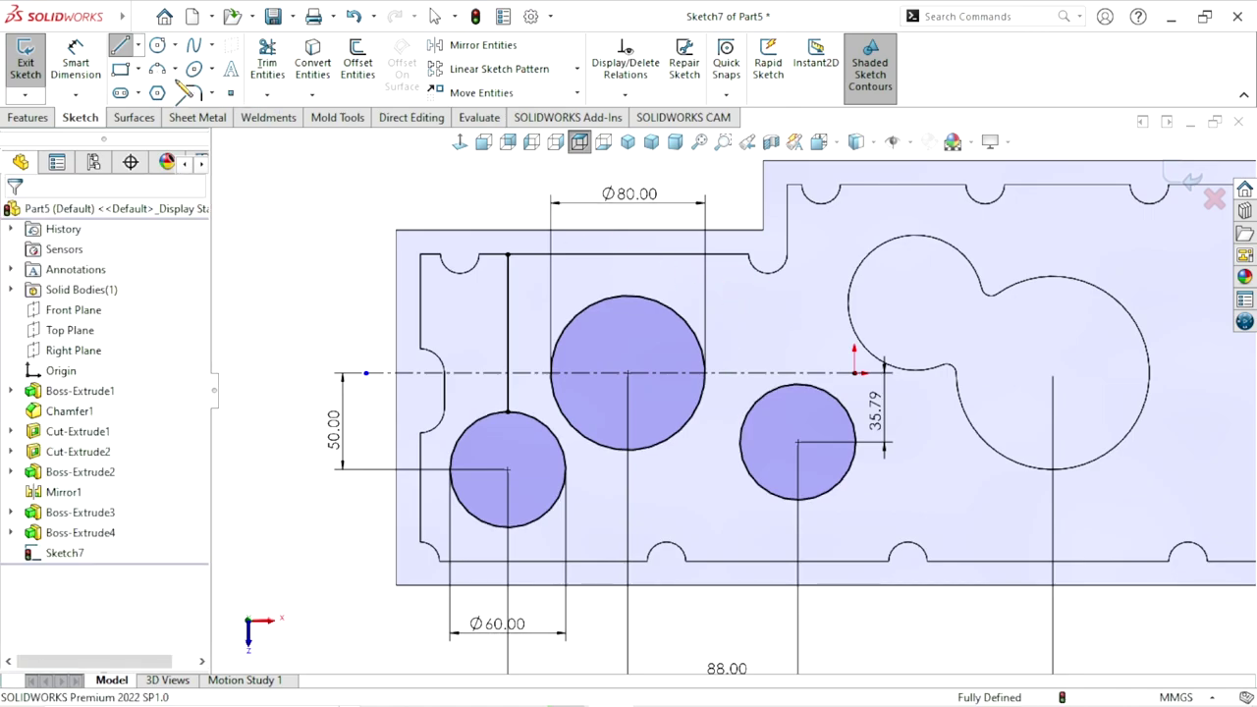
key(l)
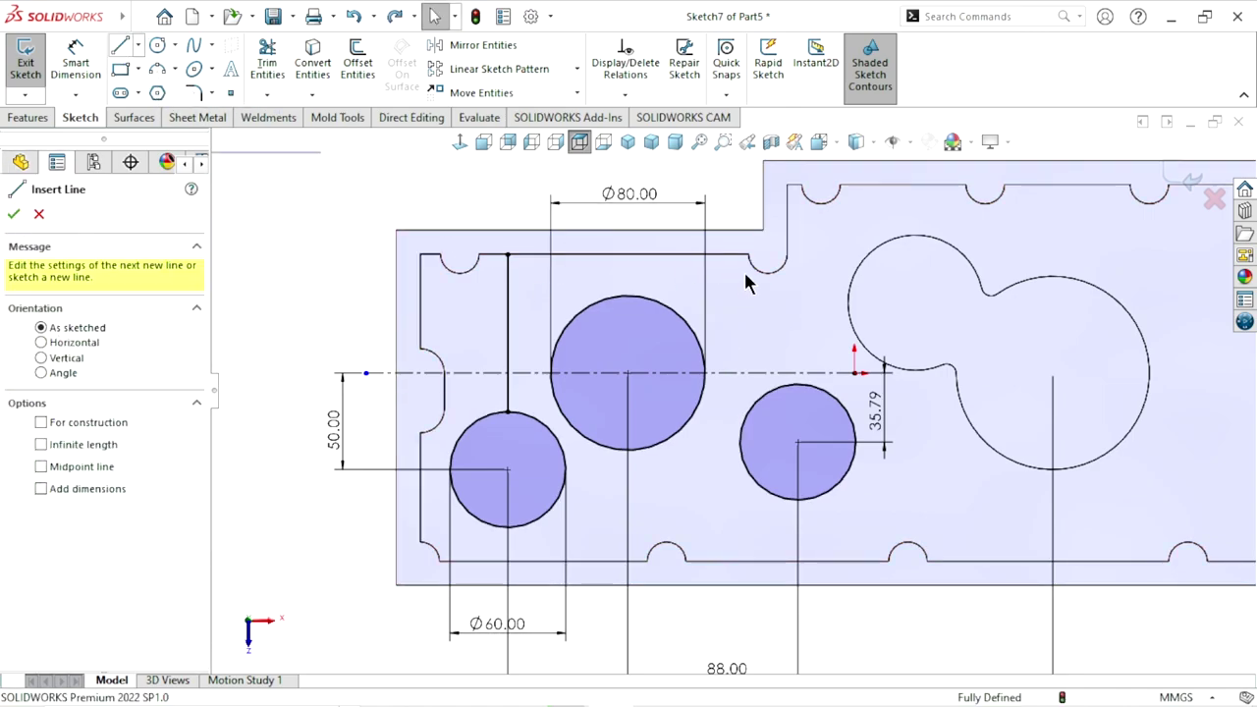
click(766, 267)
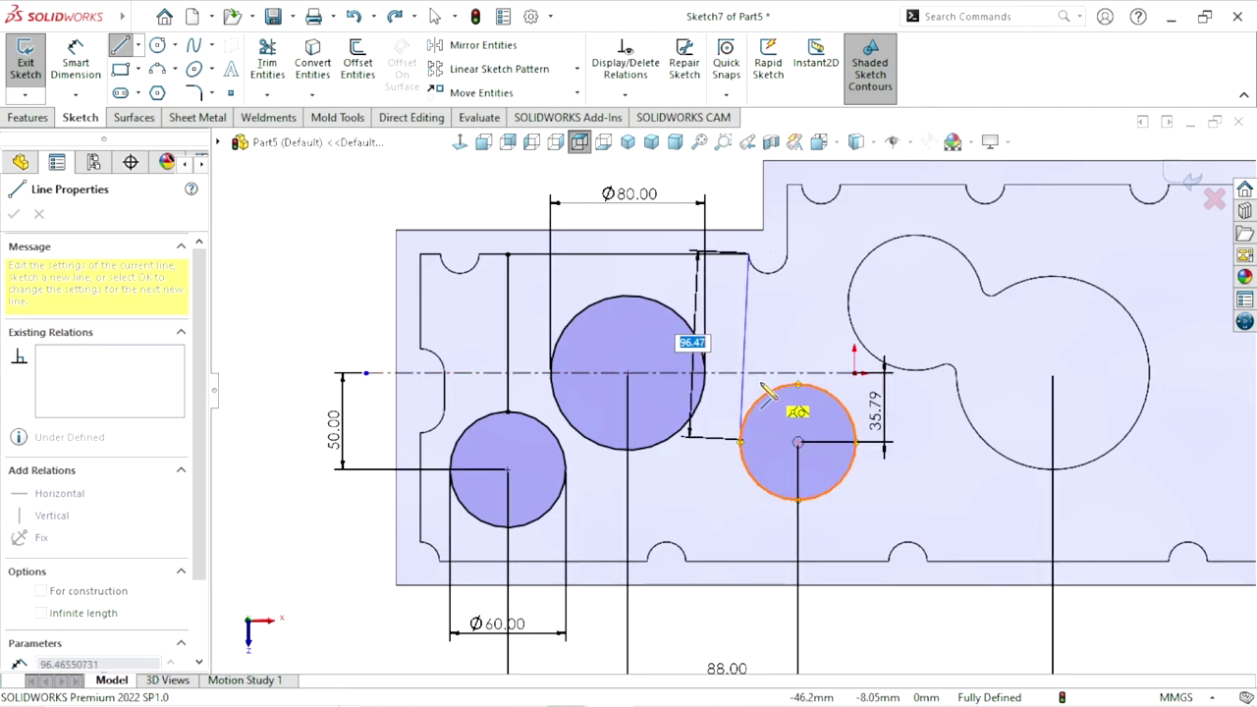
click(771, 398)
key(Escape)
key(ctrl+z)
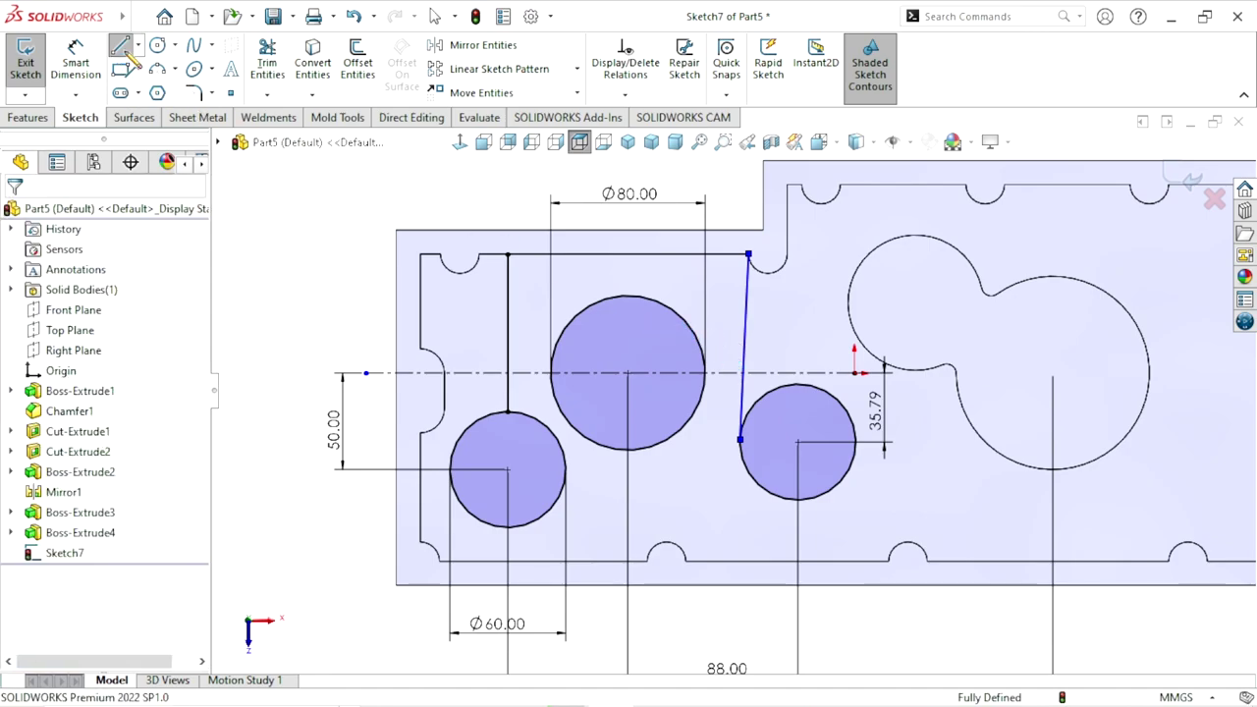
key(Escape)
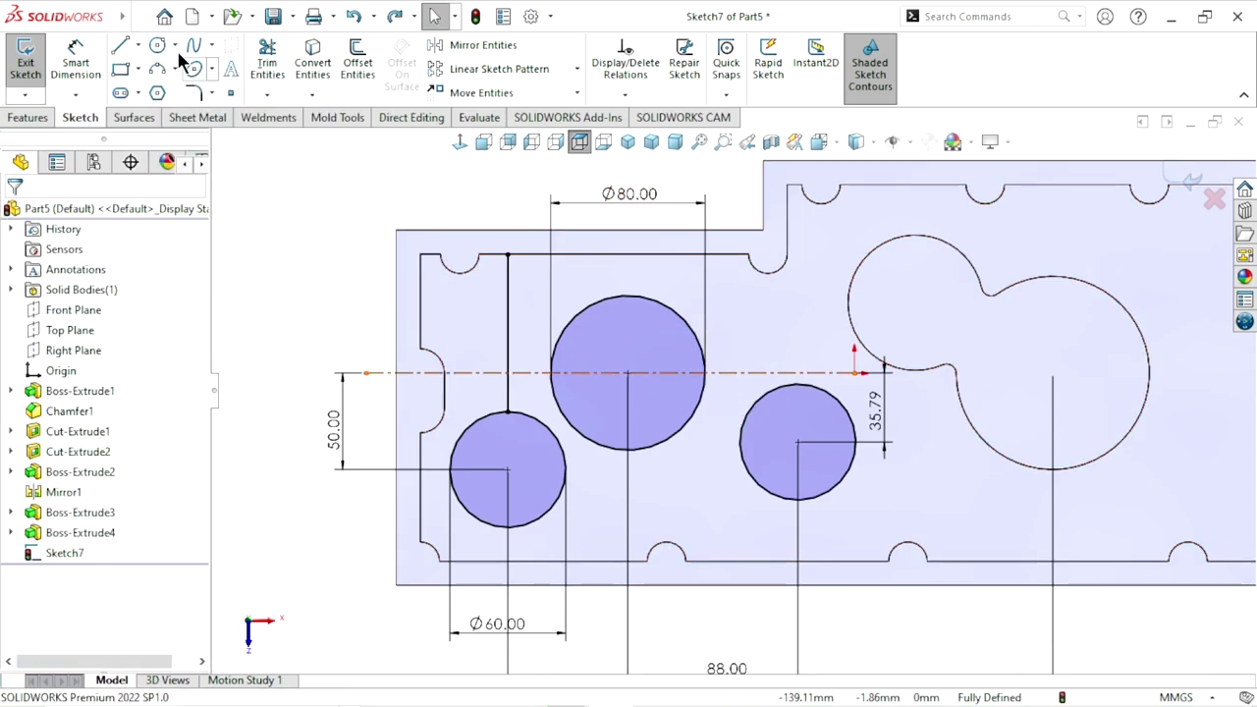
- Draw a slanted line from the right-hand circle's edge to the top notch arc's inner corner
click(100, 51)
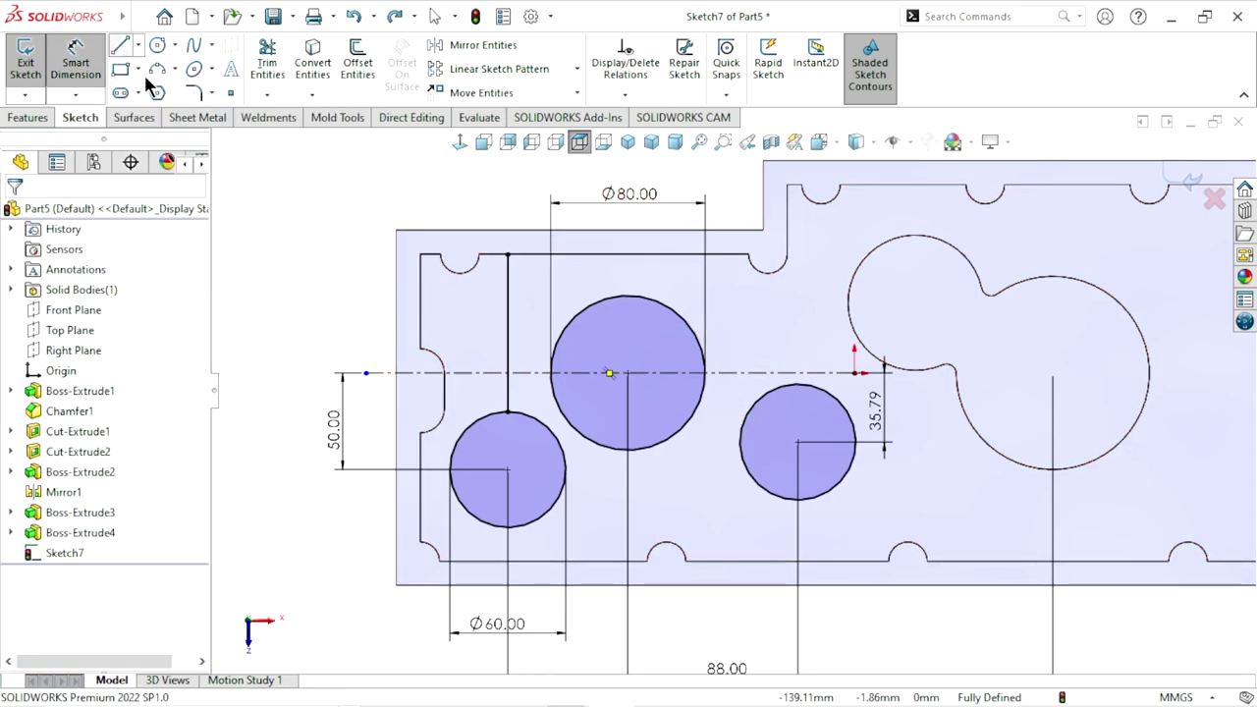
click(119, 46)
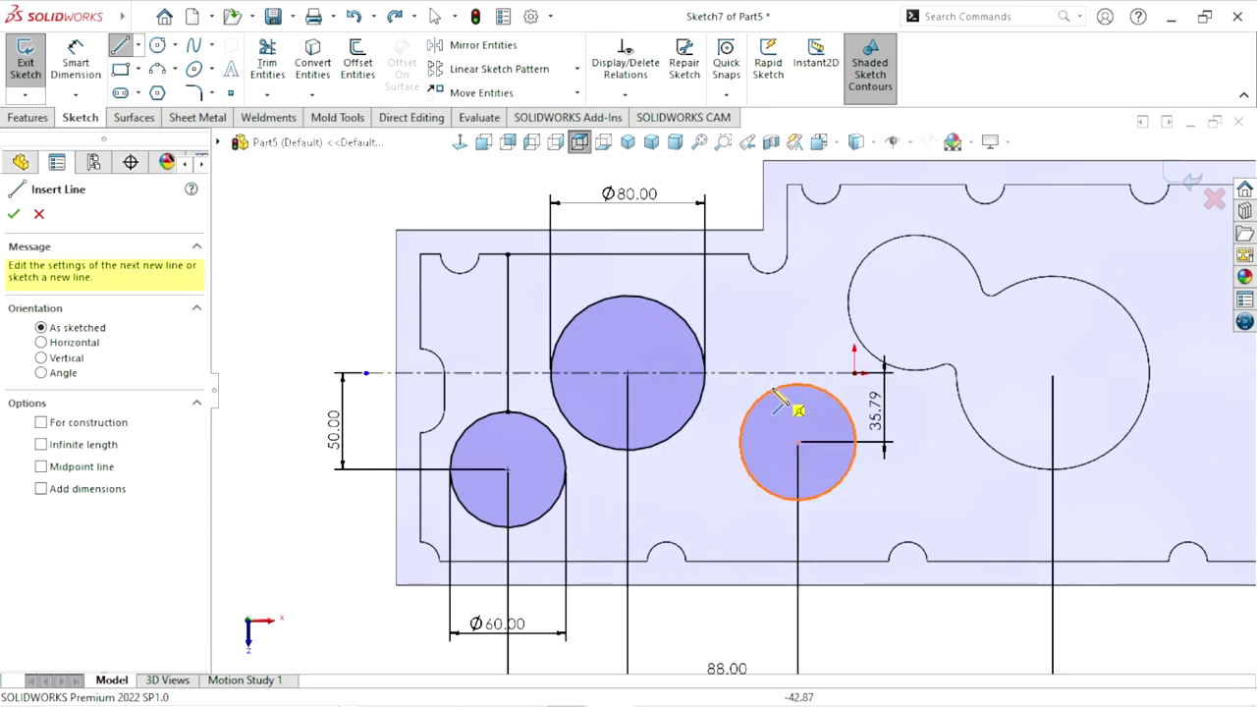
click(763, 314)
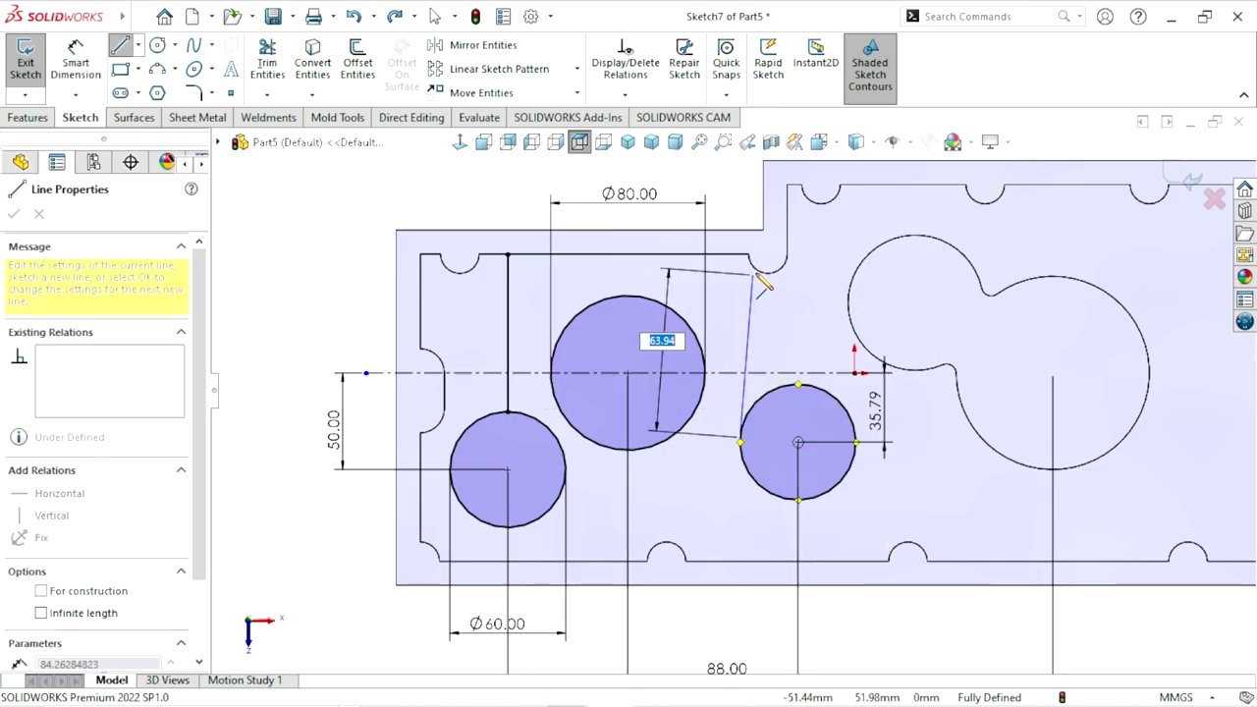
click(756, 270)
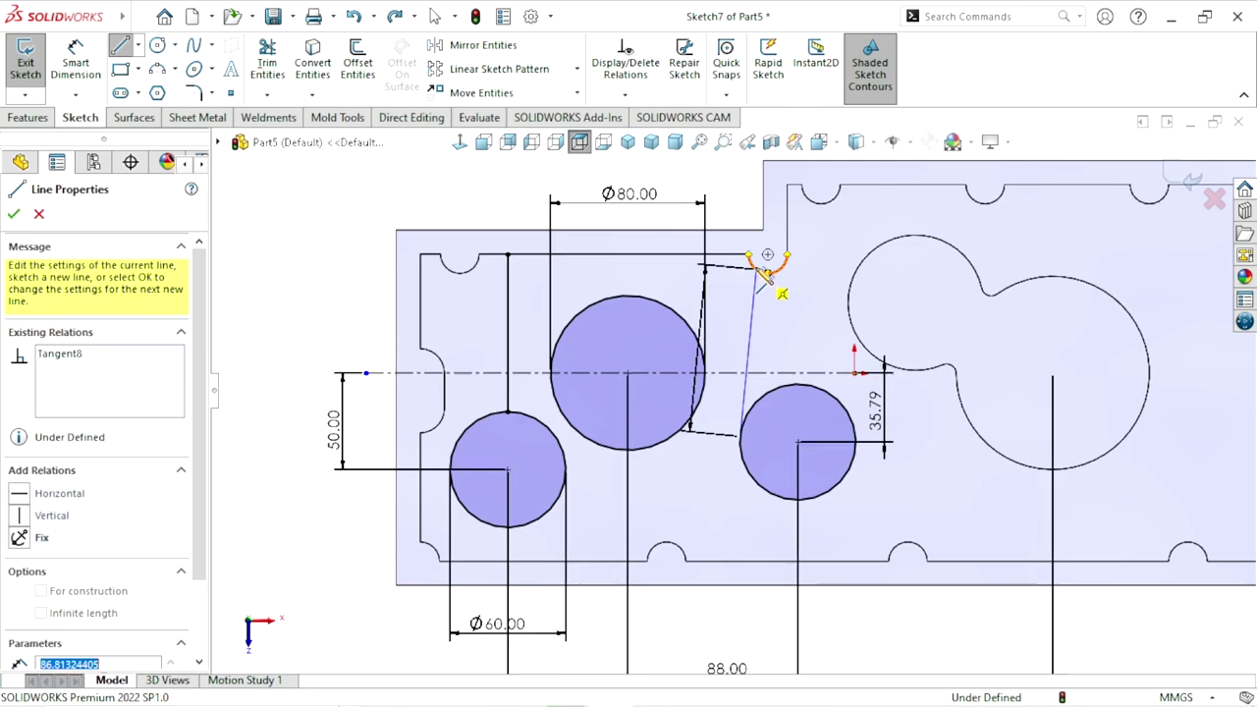
key(Escape)
key(Escape)
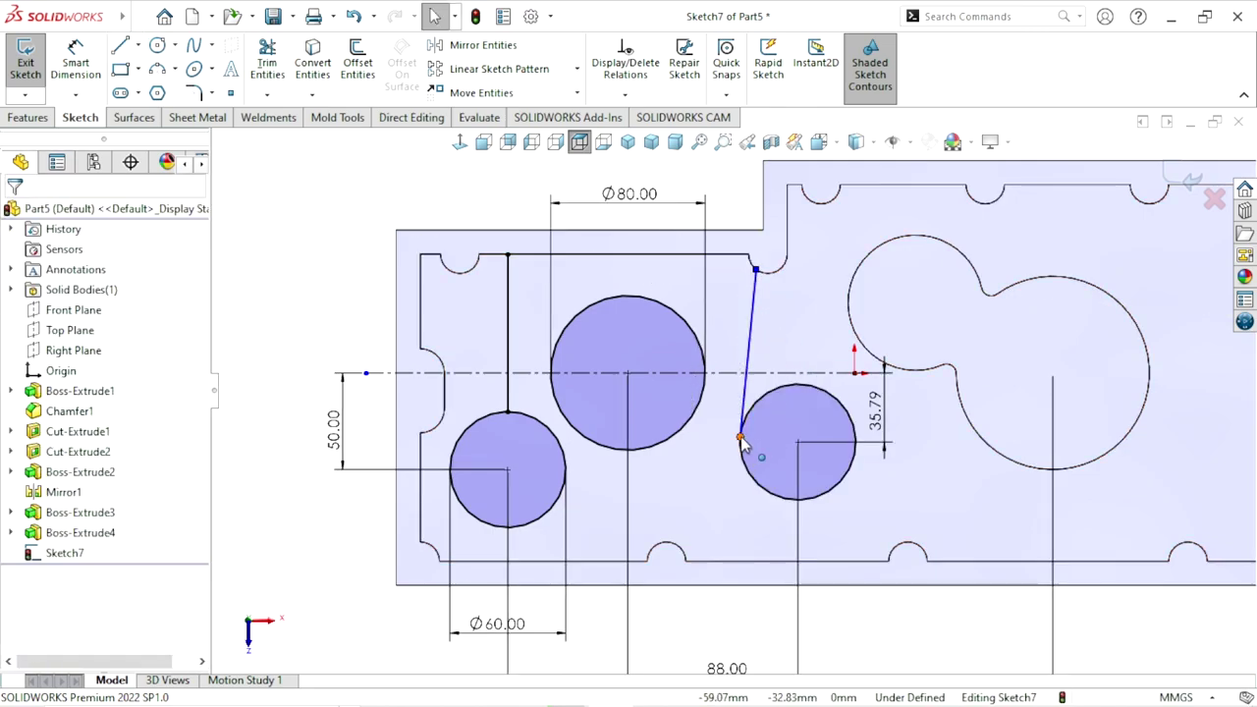
click(740, 436)
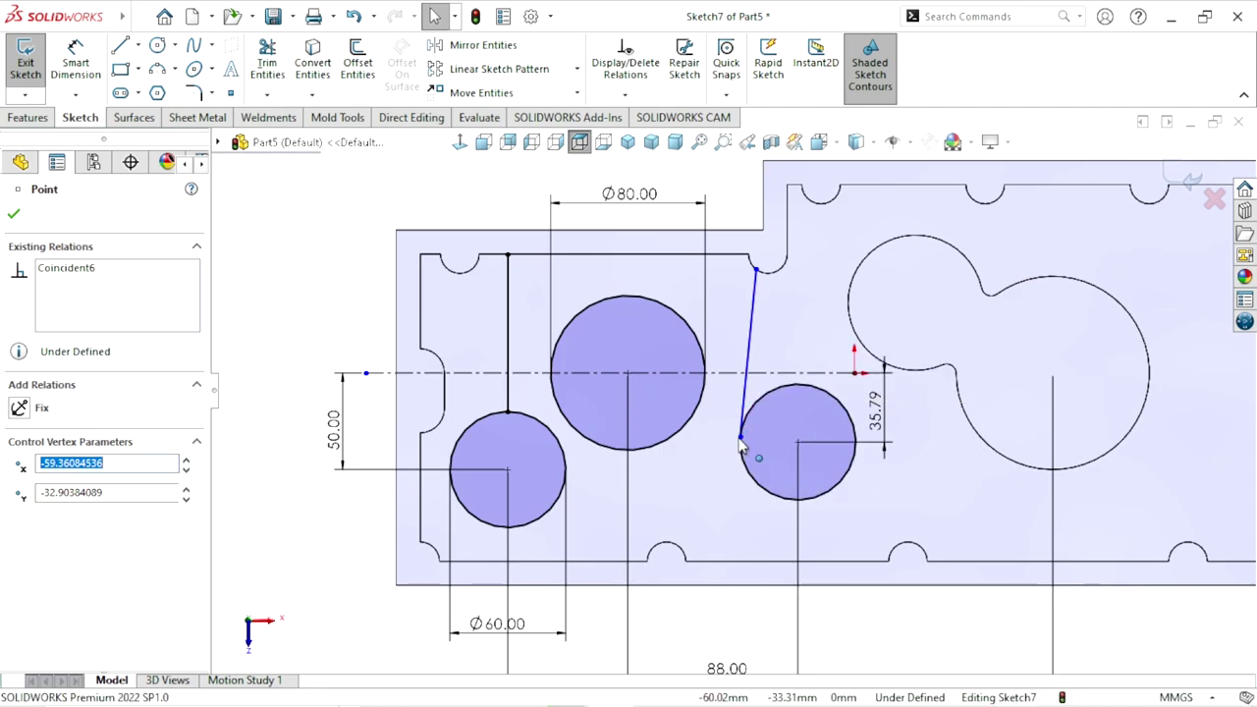
- Reposition the line's endpoints, lower onto the right circle and upper near the notch arc
mouse_move(755, 439)
mouse_down()
mouse_move(765, 413)
mouse_move(754, 422)
mouse_up()
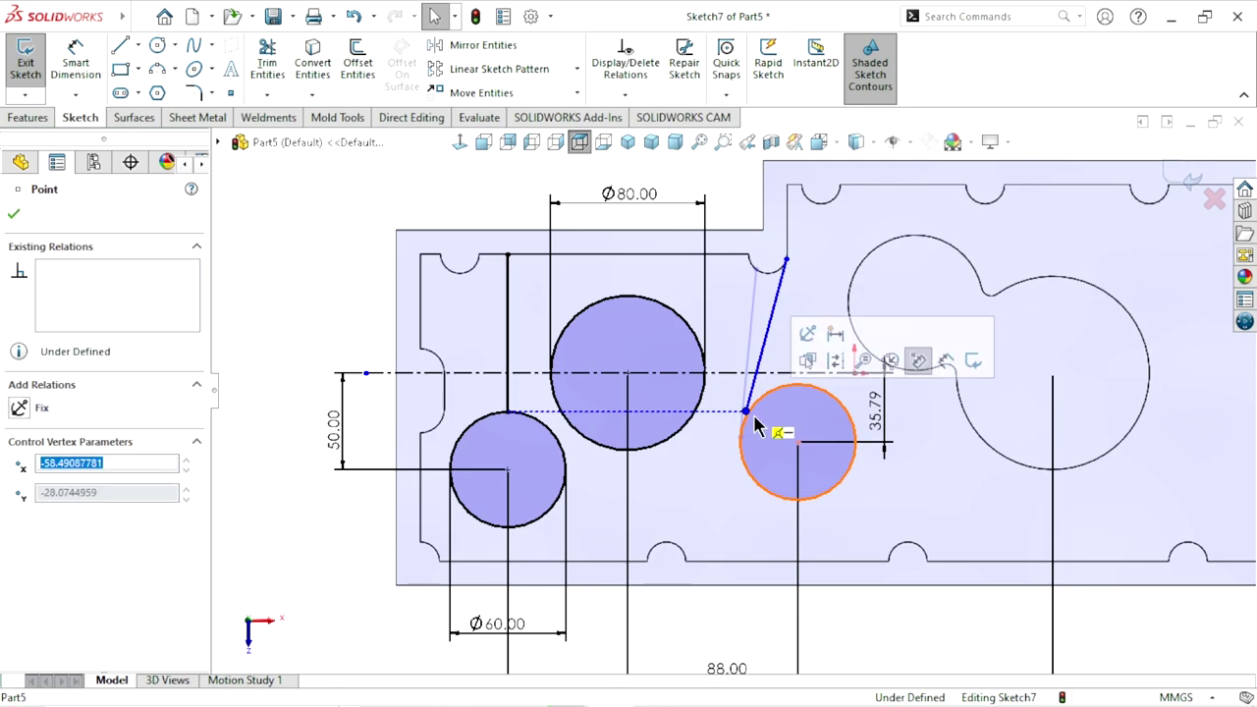
click(714, 468)
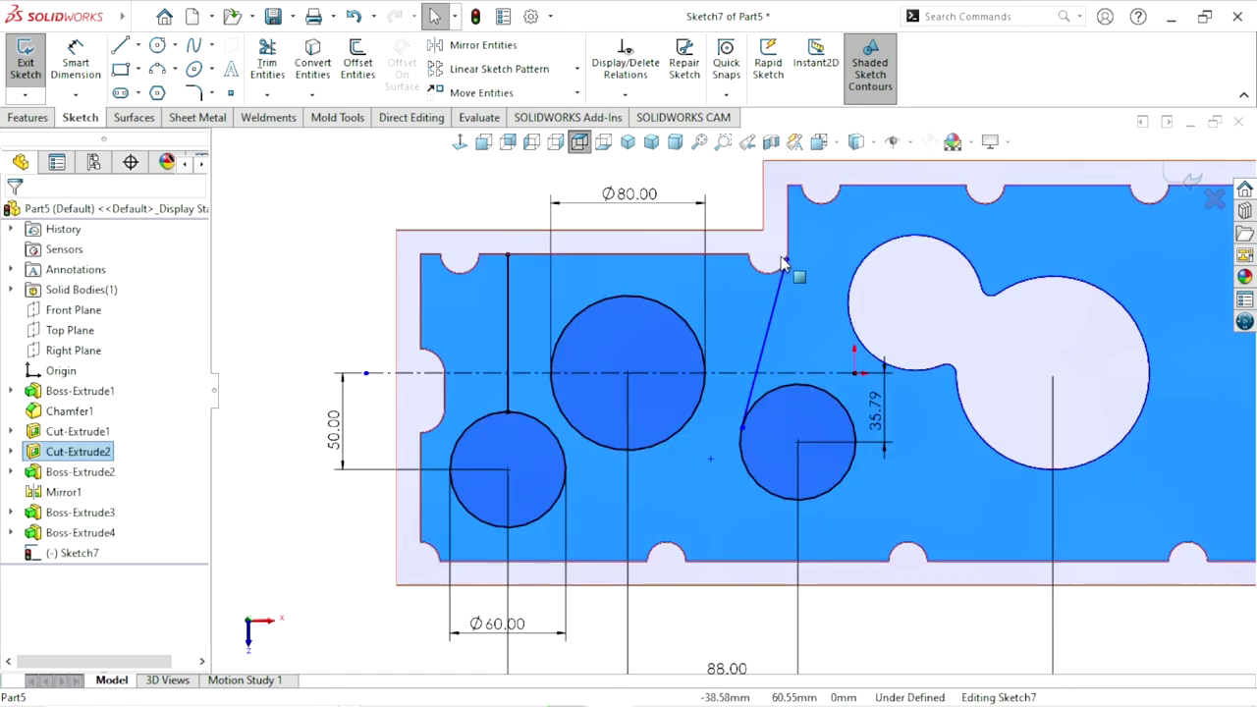
drag(775, 280, 759, 271)
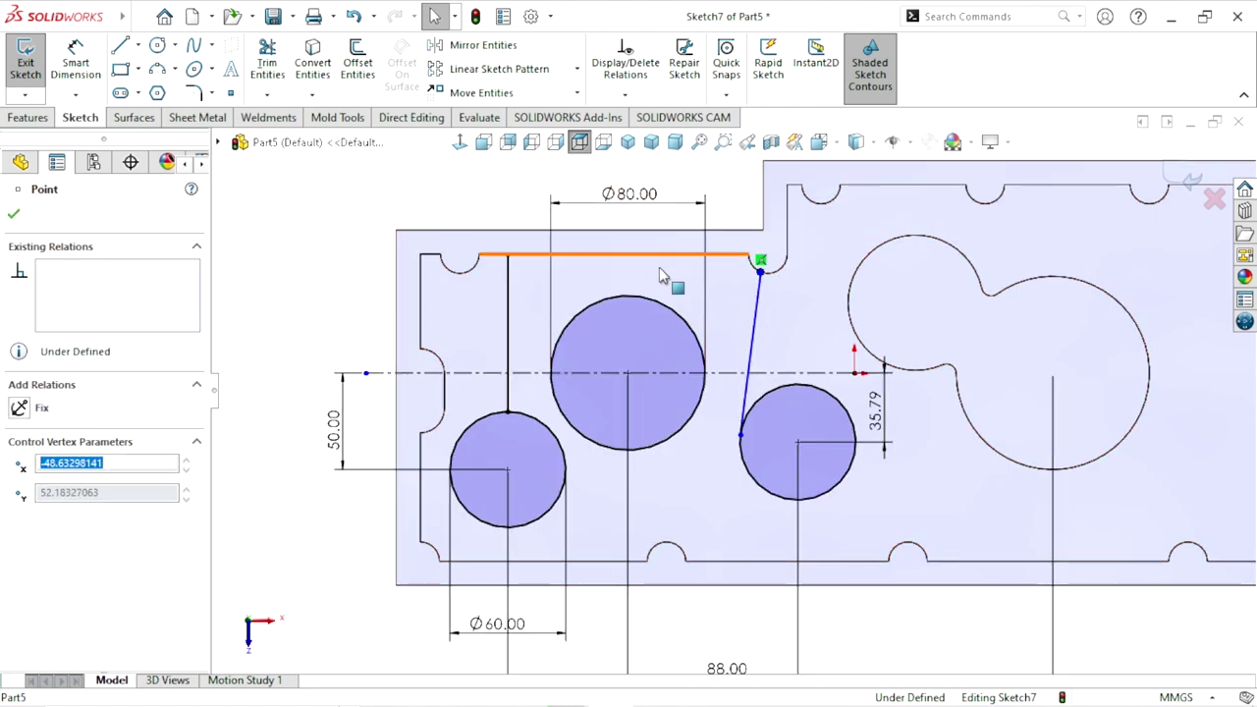
click(482, 225)
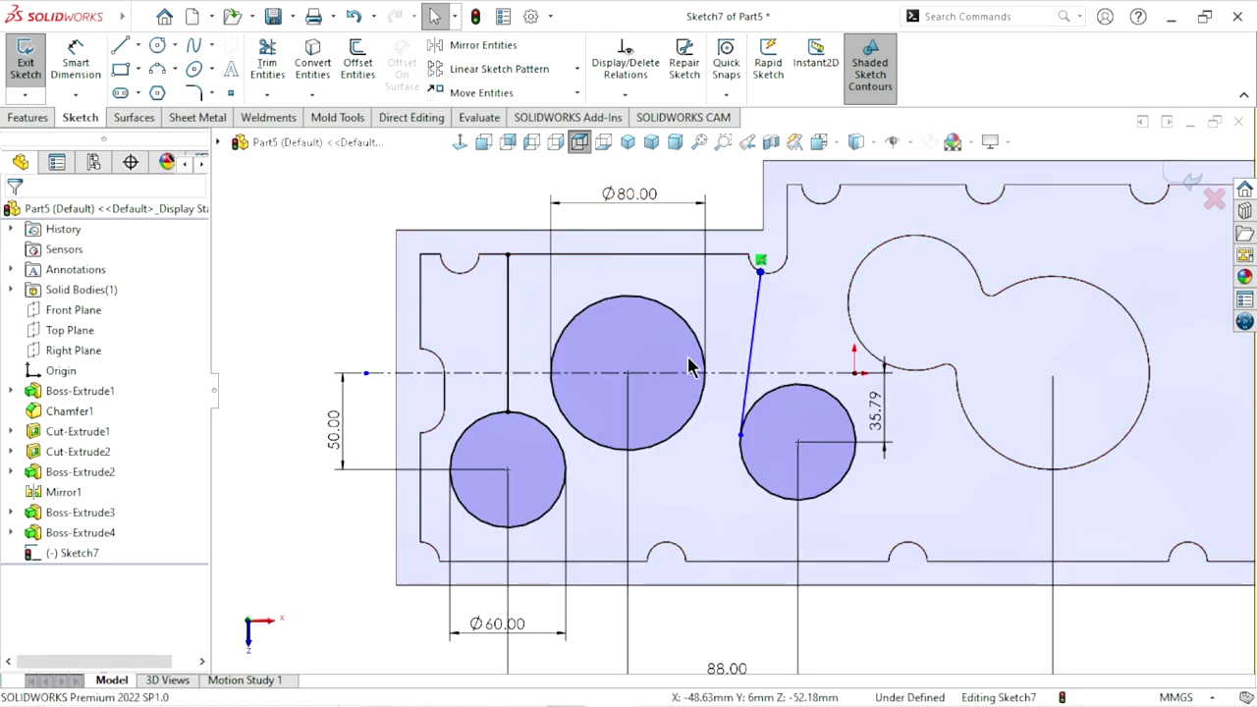
click(740, 434)
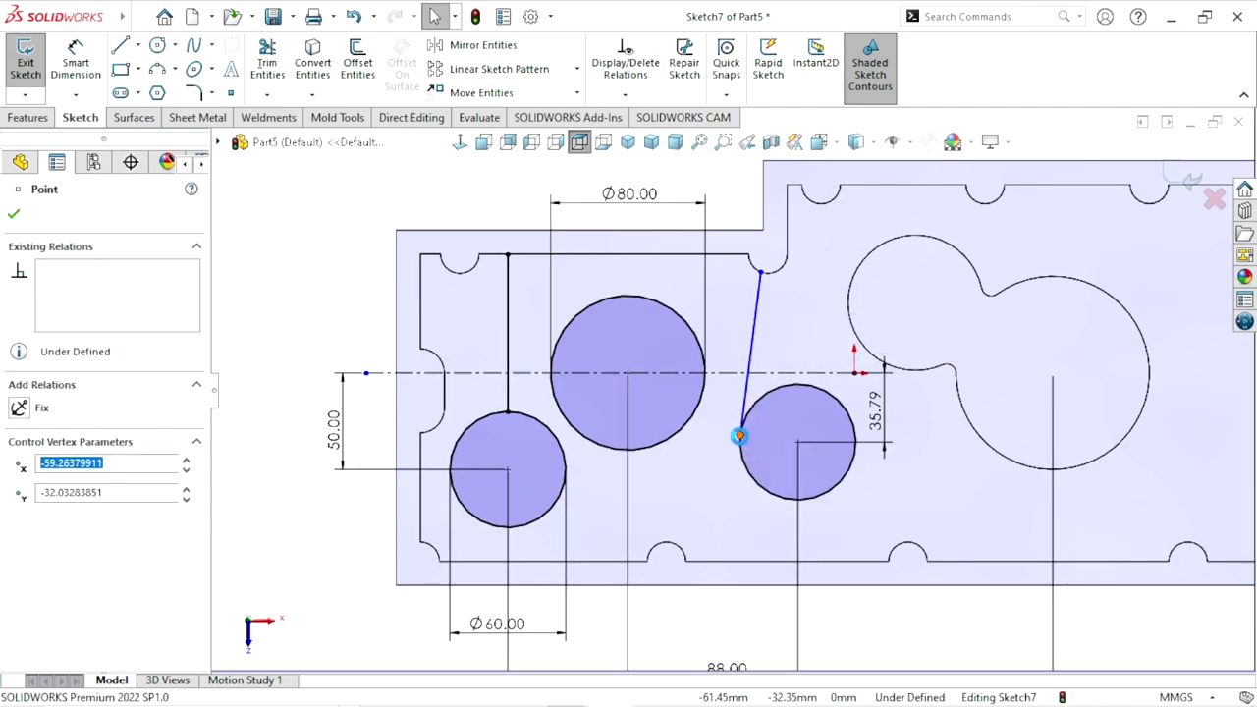
mouse_move(741, 438)
mouse_down()
mouse_move(769, 409)
mouse_move(757, 438)
mouse_up()
click(343, 284)
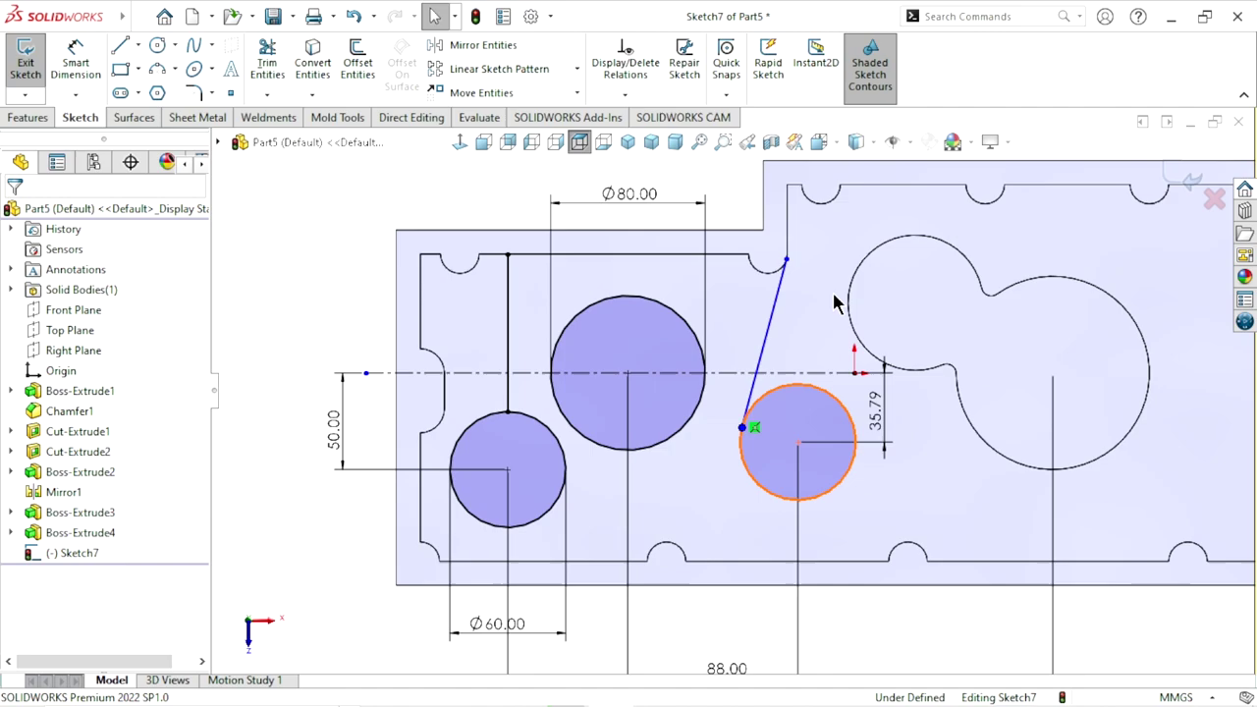
click(786, 259)
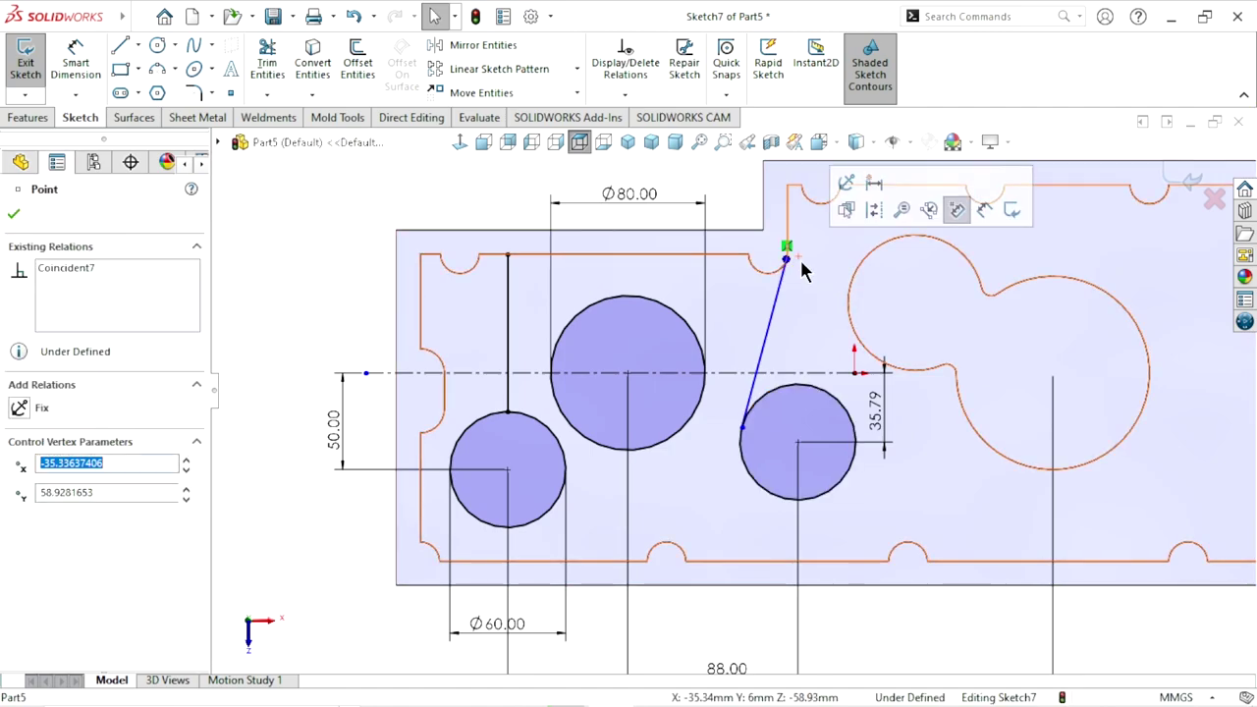
drag(779, 255, 761, 275)
click(330, 247)
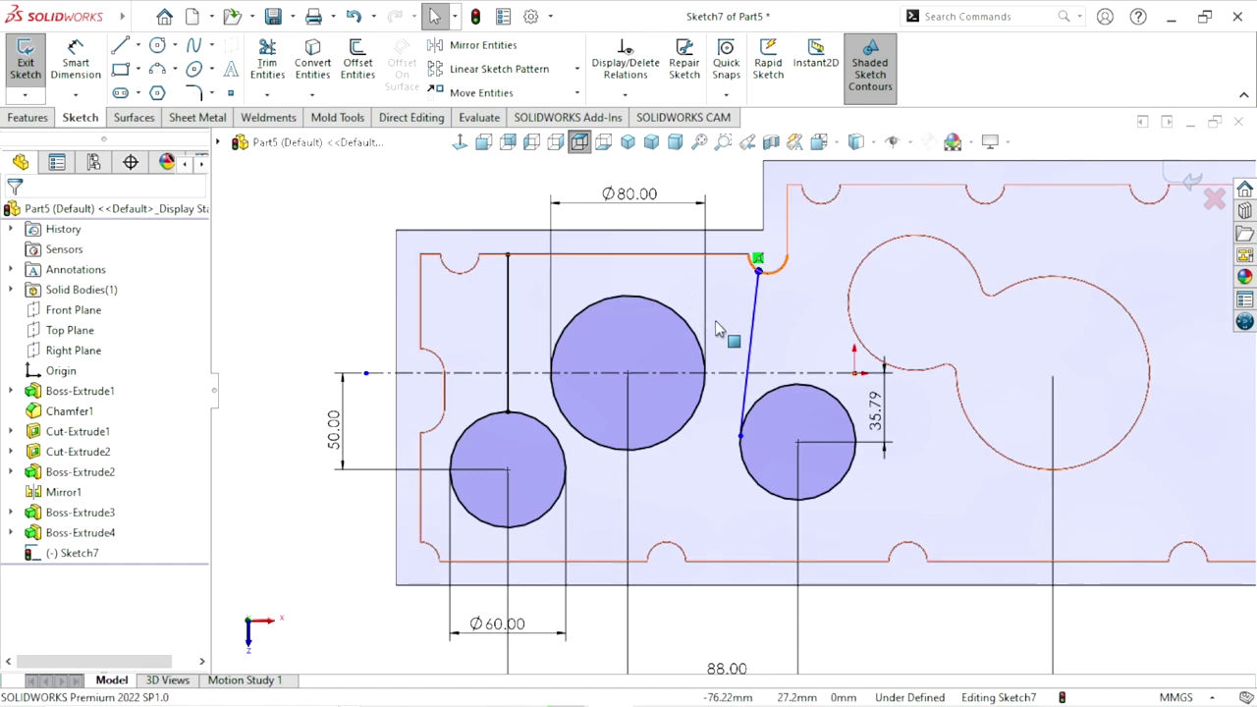
- Make the slanted line vertical and delete all its conflicting existing relations
click(797, 261)
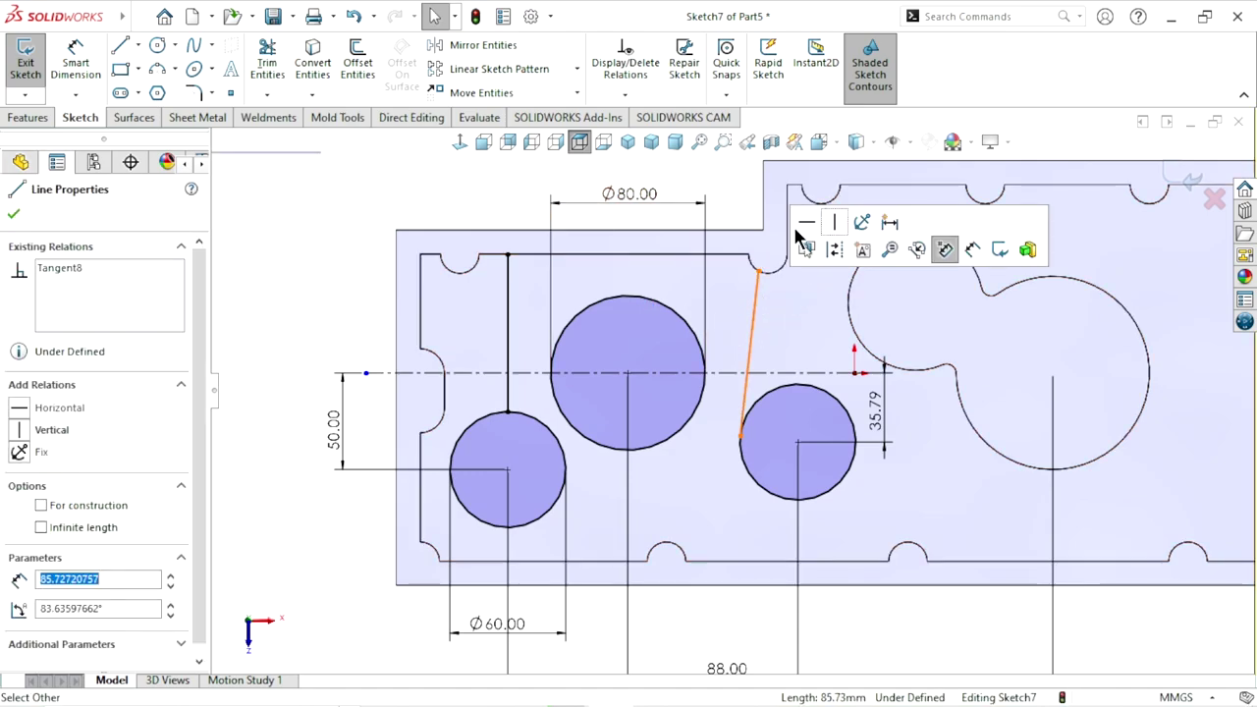
click(807, 222)
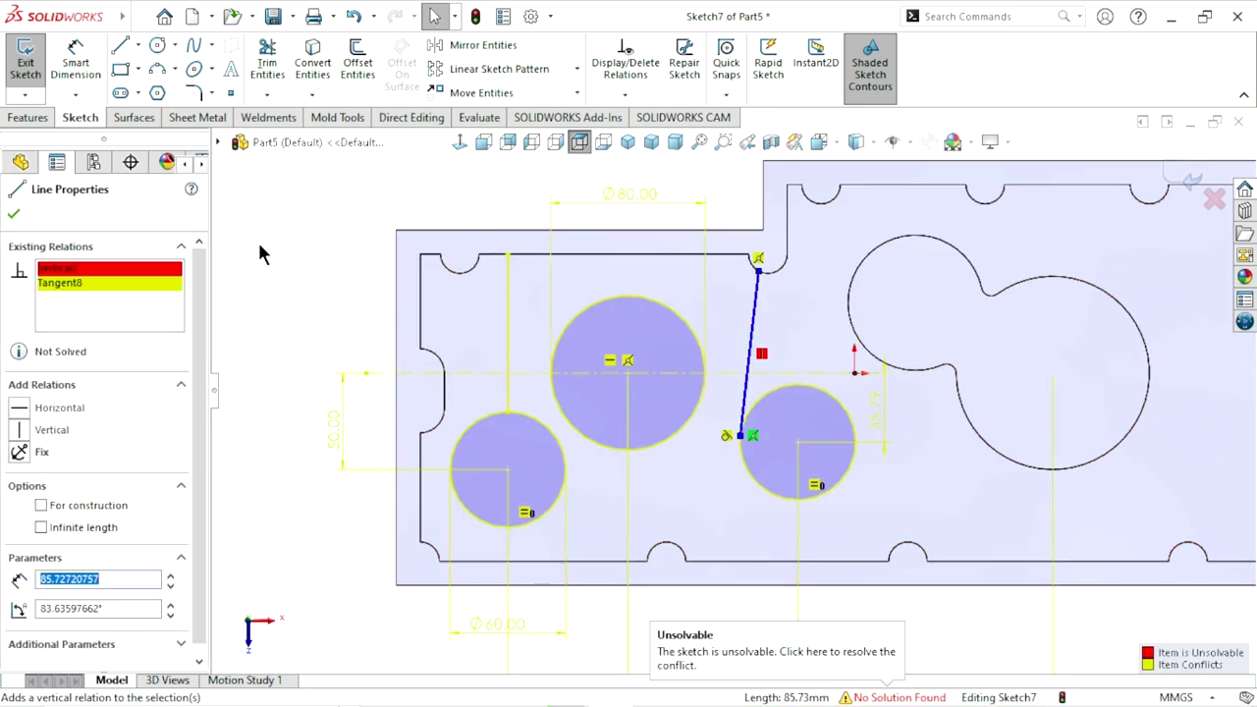
right_click(98, 274)
click(147, 285)
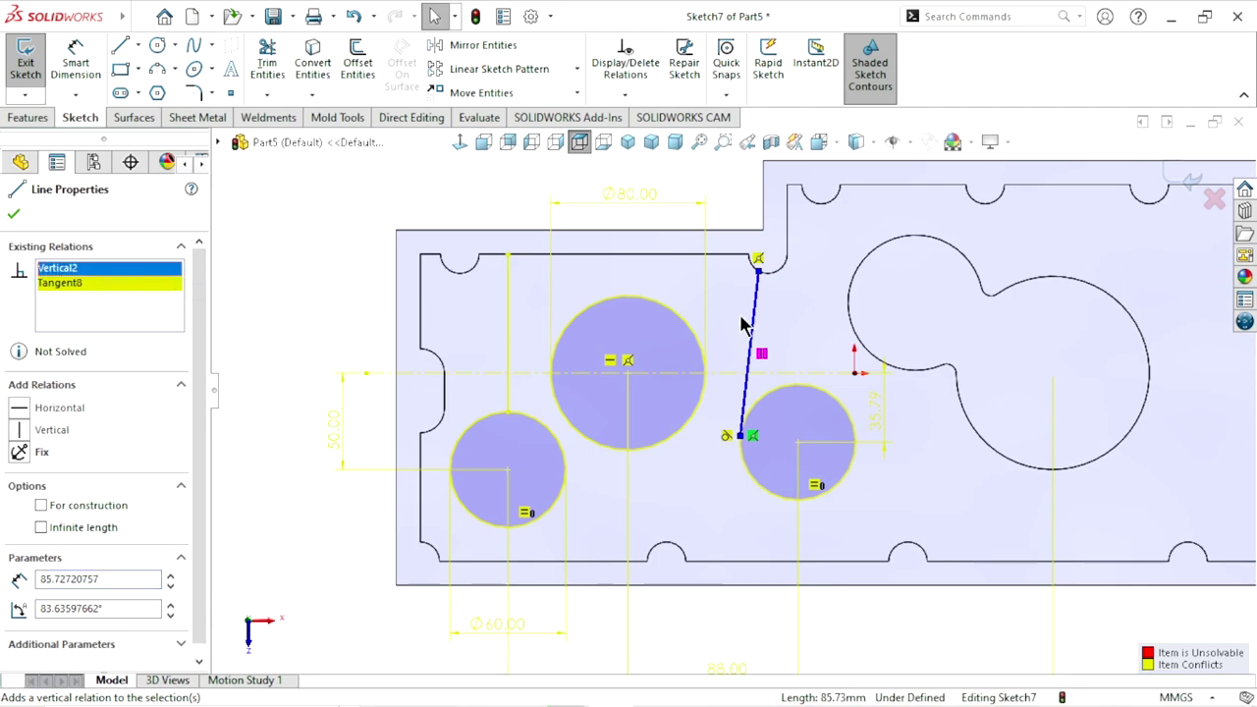
click(264, 285)
scroll(753, 355, down, 1)
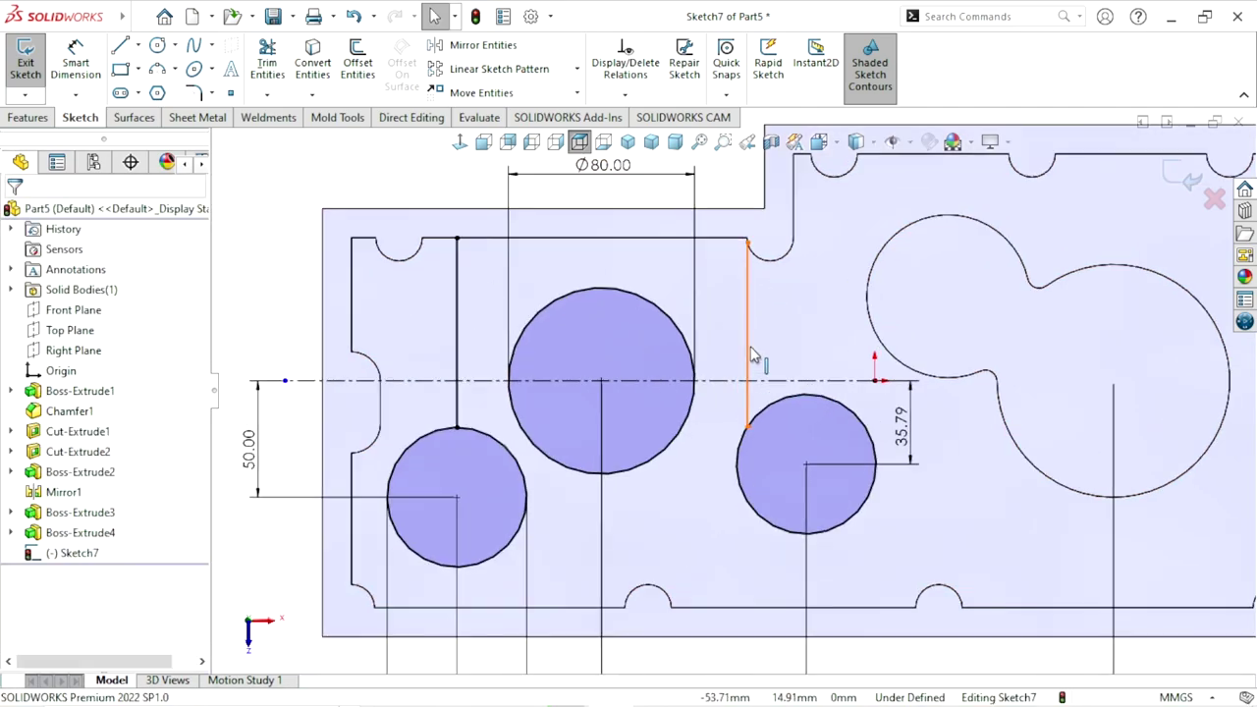
- Dimension the line 64 mm horizontally from the Ø80 circle's centre
click(61, 67)
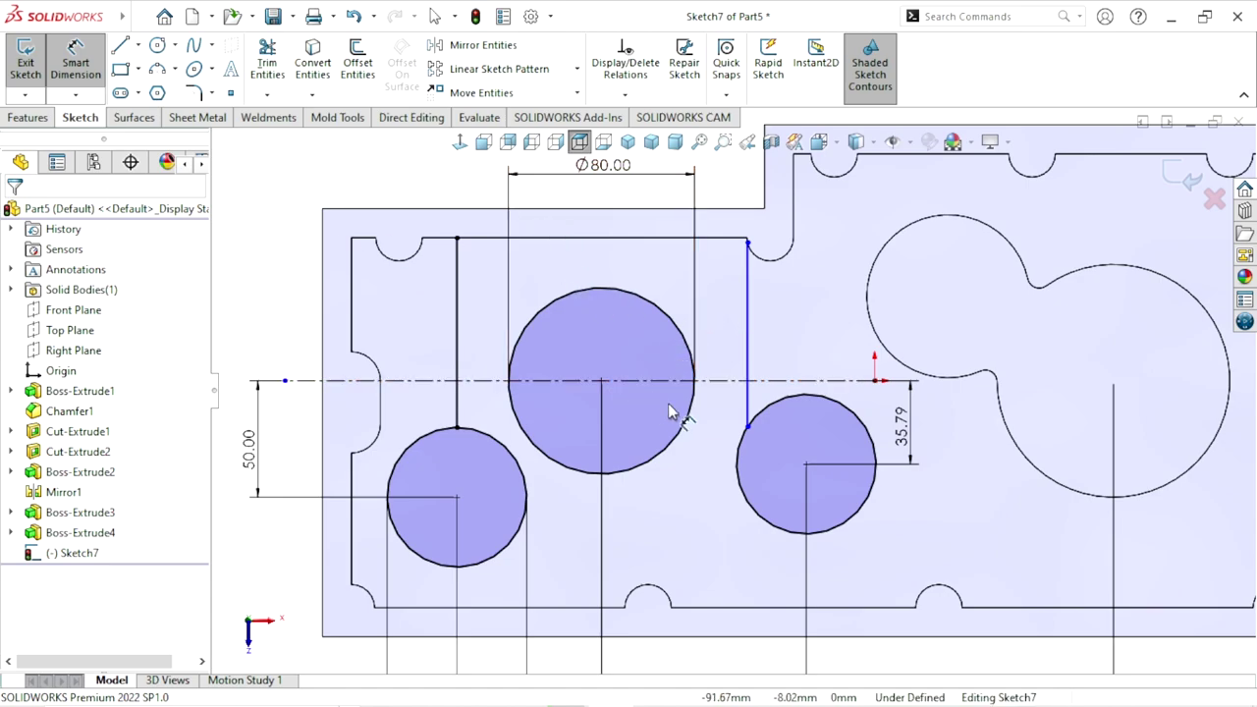
click(678, 440)
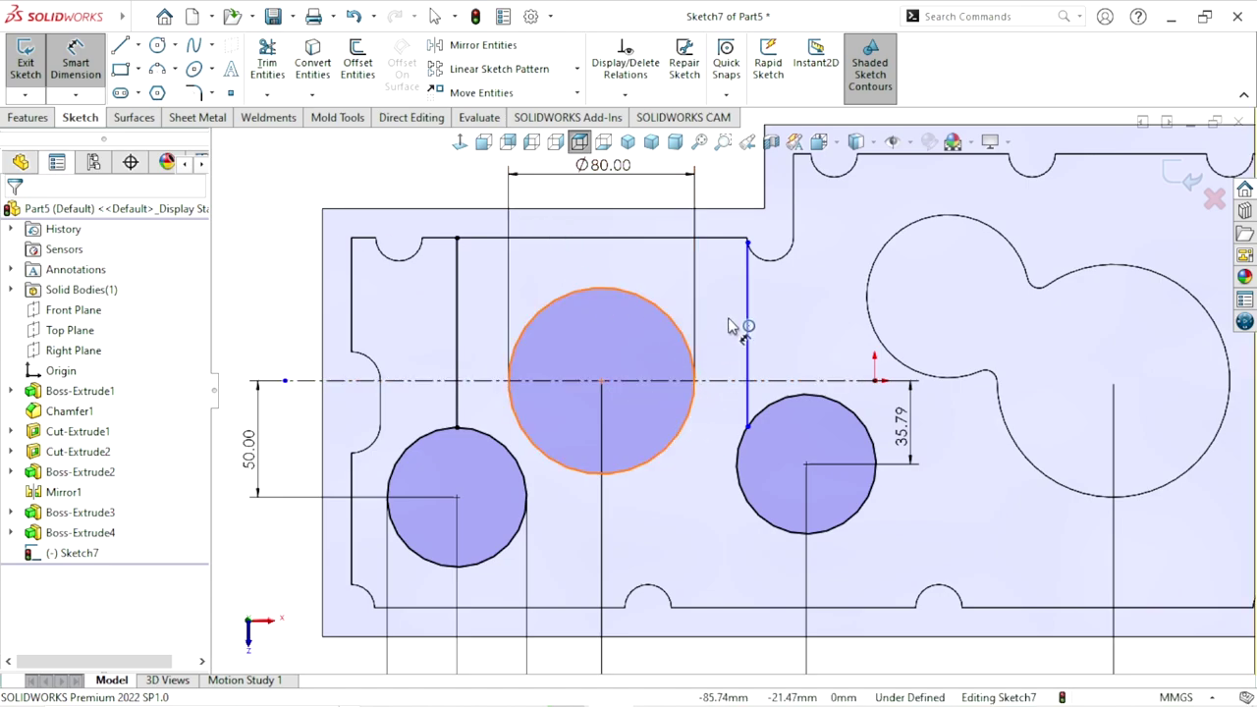
click(714, 307)
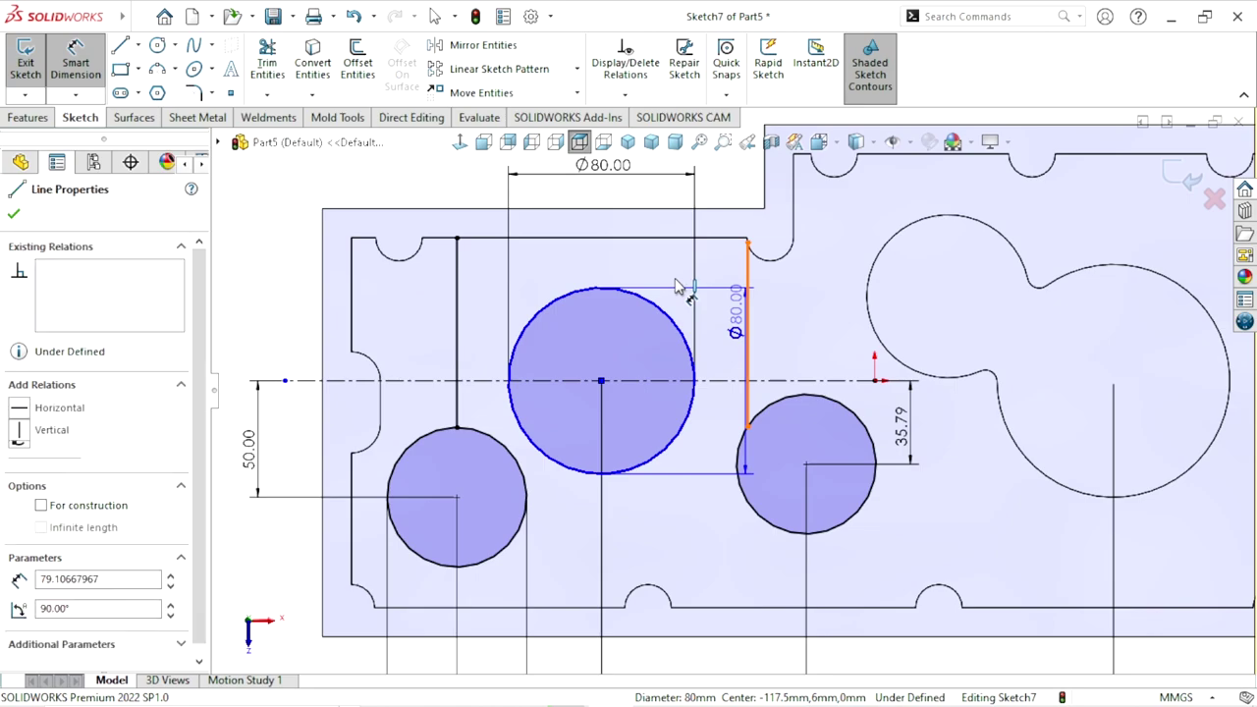
click(676, 283)
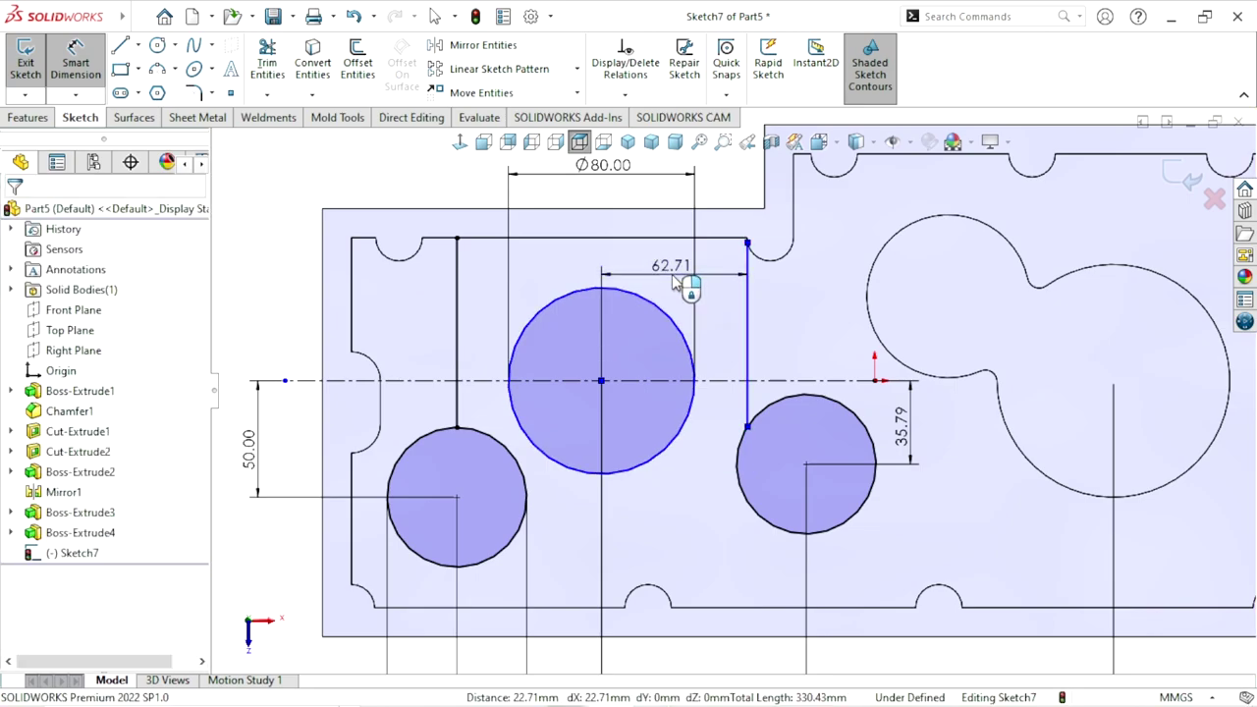
click(675, 282)
text(64)
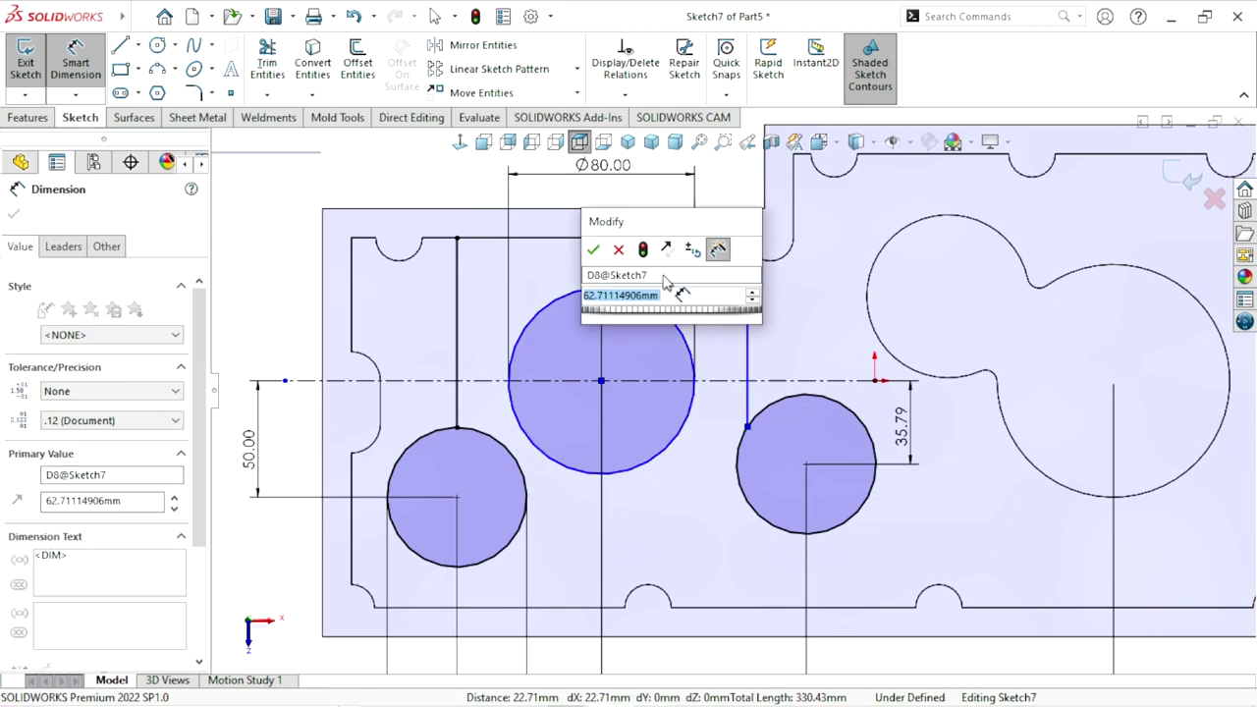
click(593, 250)
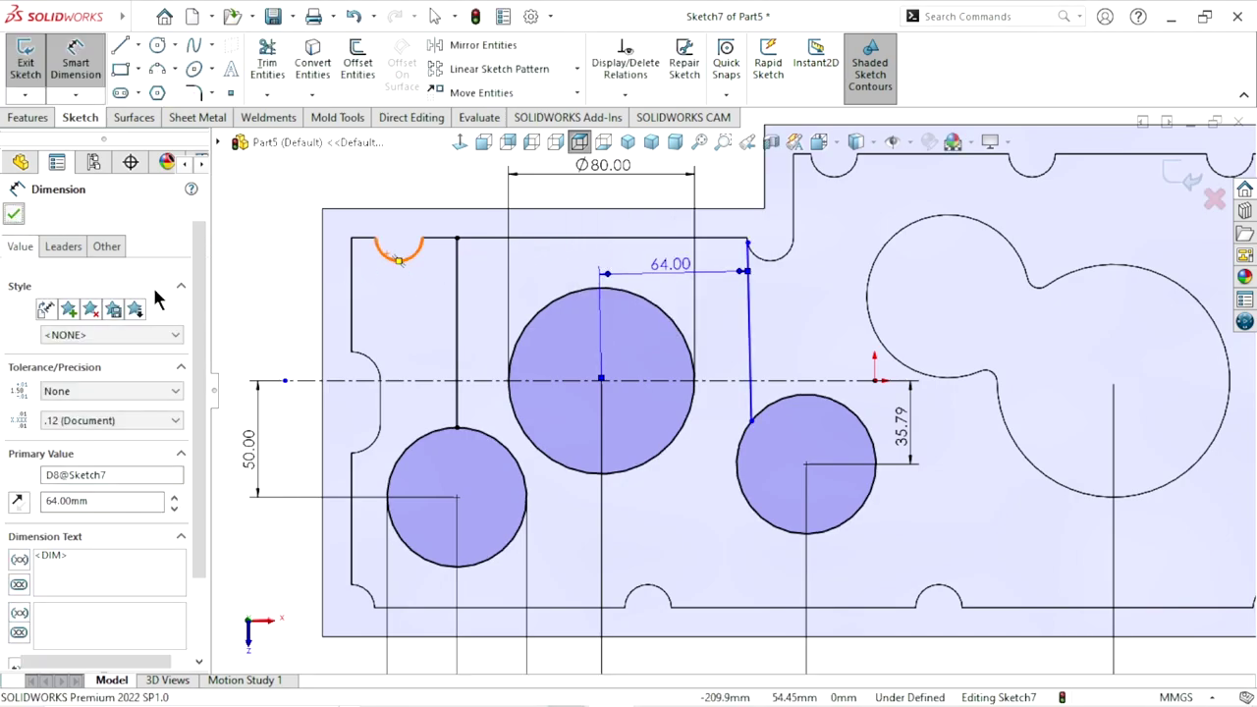
click(14, 213)
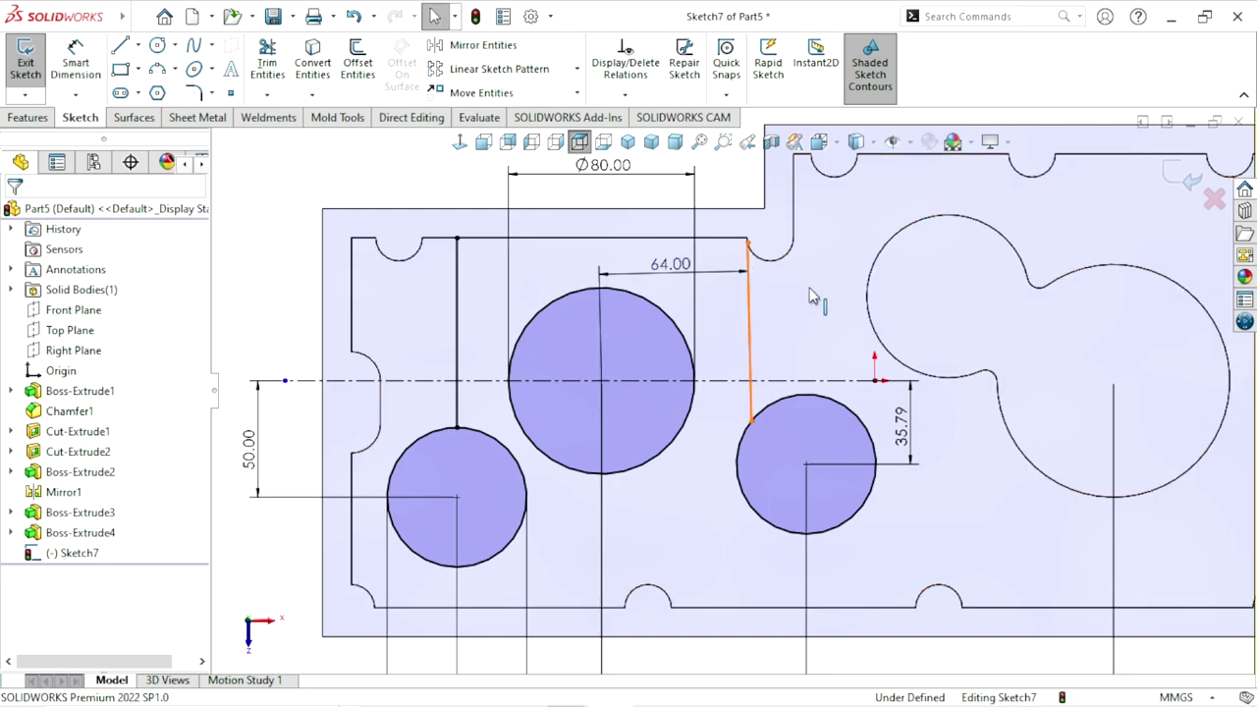
- Apply a Vertical relation to the dimensioned line to fully define Sketch7
click(751, 284)
click(828, 236)
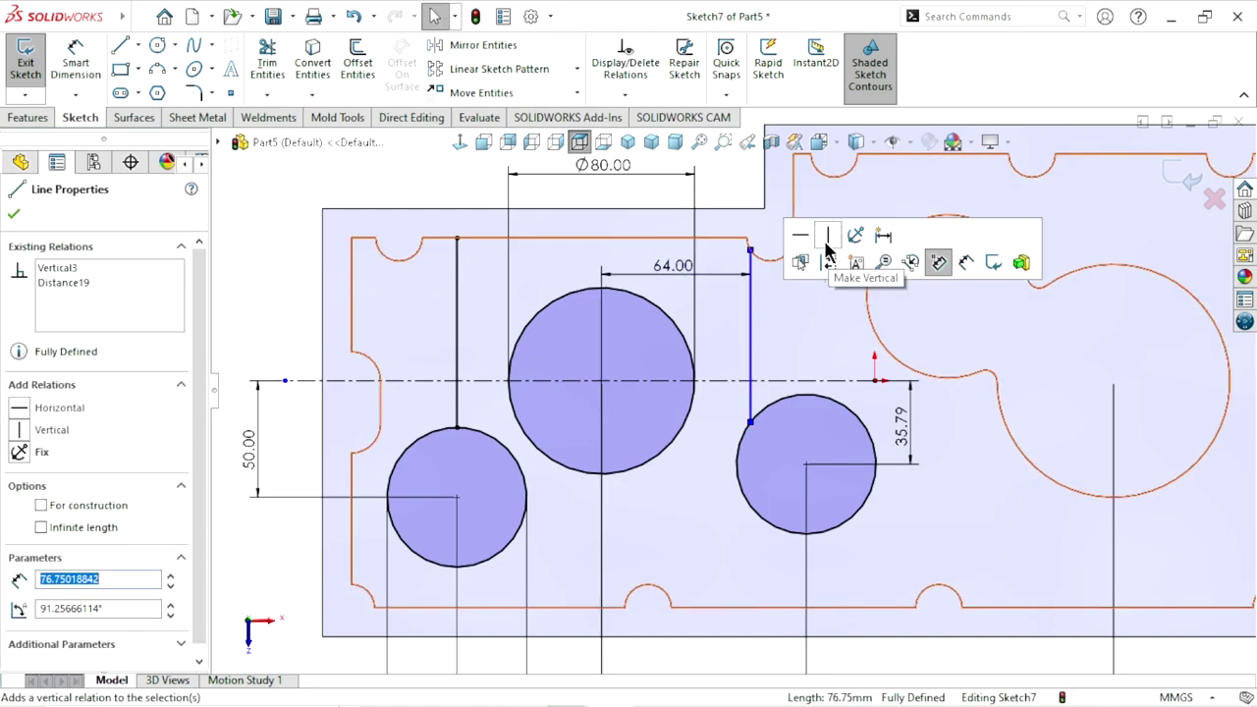
click(424, 191)
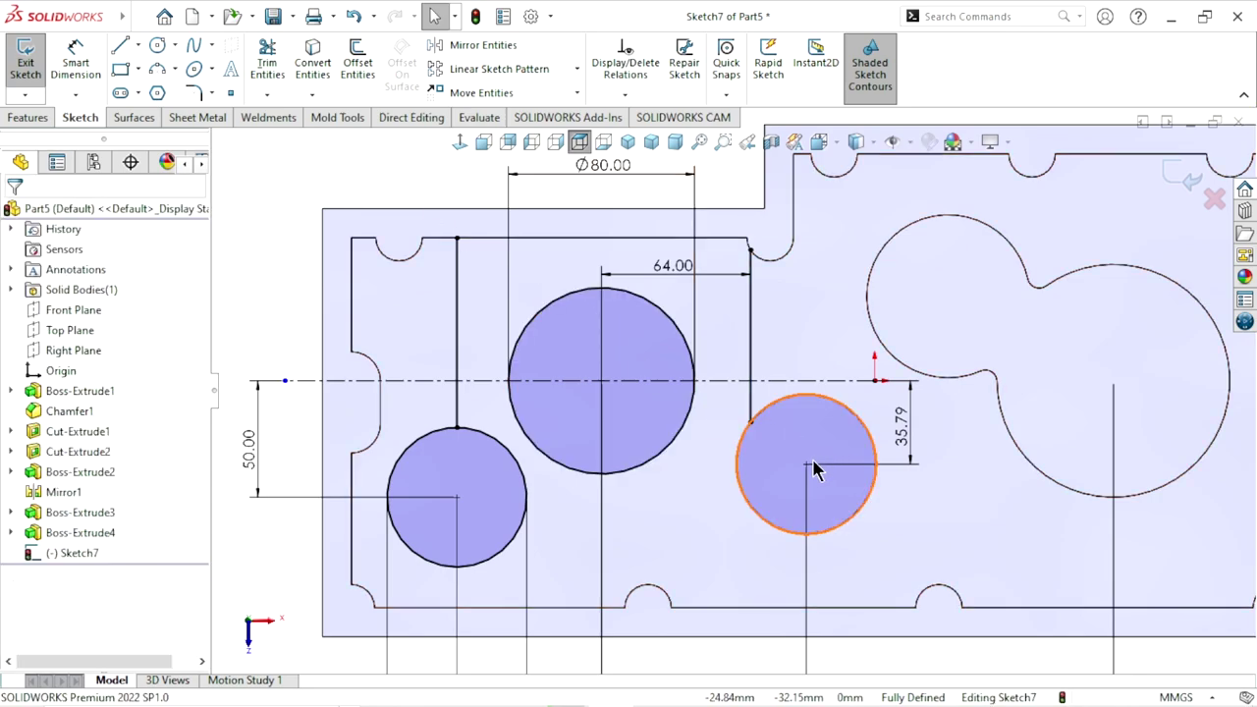
scroll(819, 481, up, 1)
scroll(743, 420, down, 1)
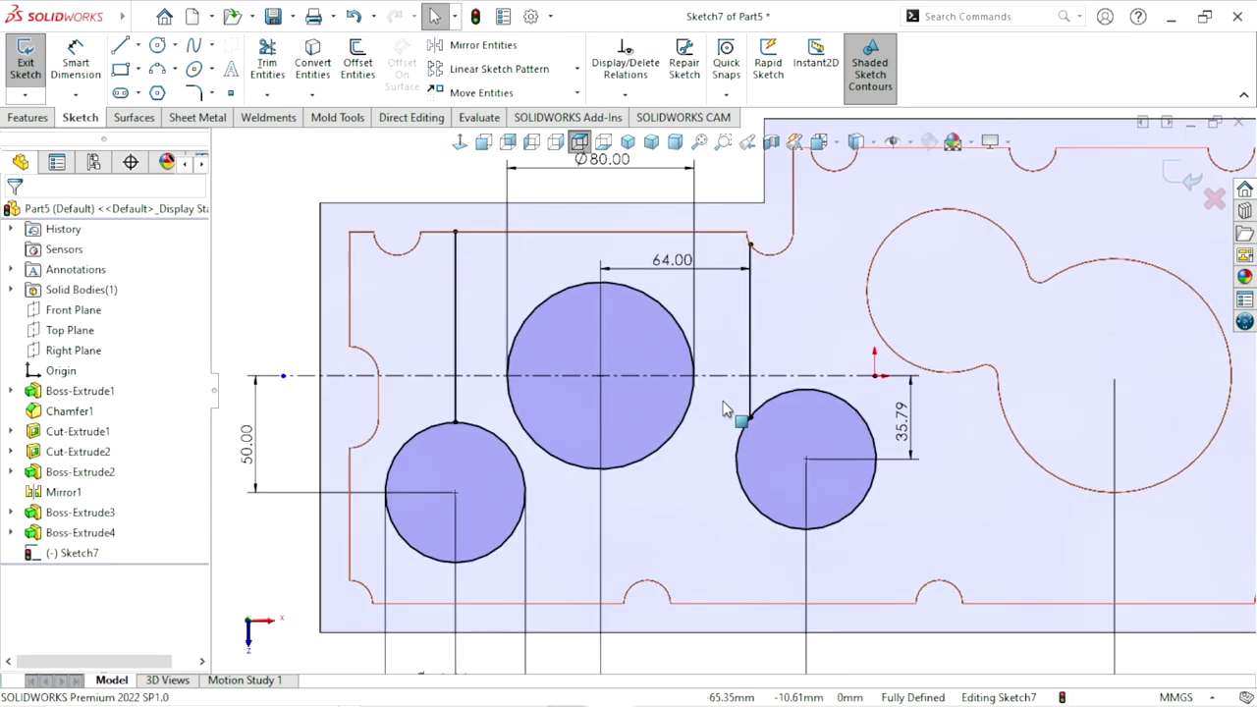
- Draw a horizontal line from the right circle's bottom to tangent with the left small circle
click(120, 49)
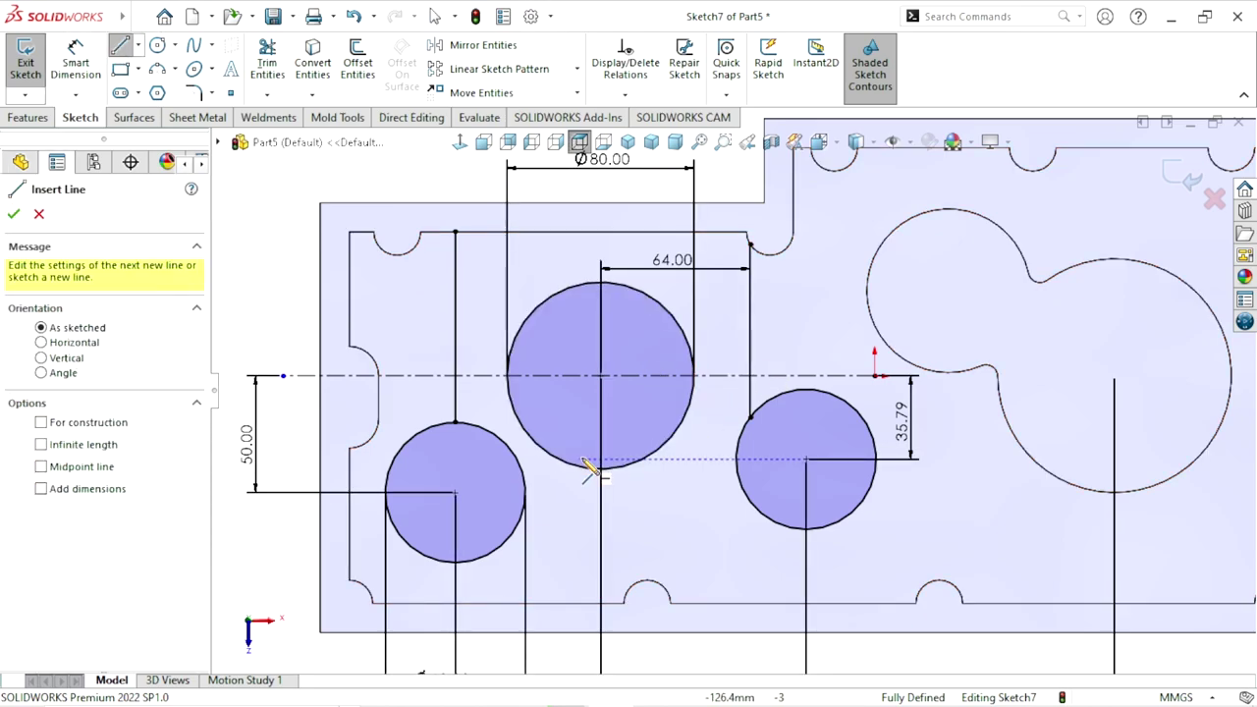
click(792, 530)
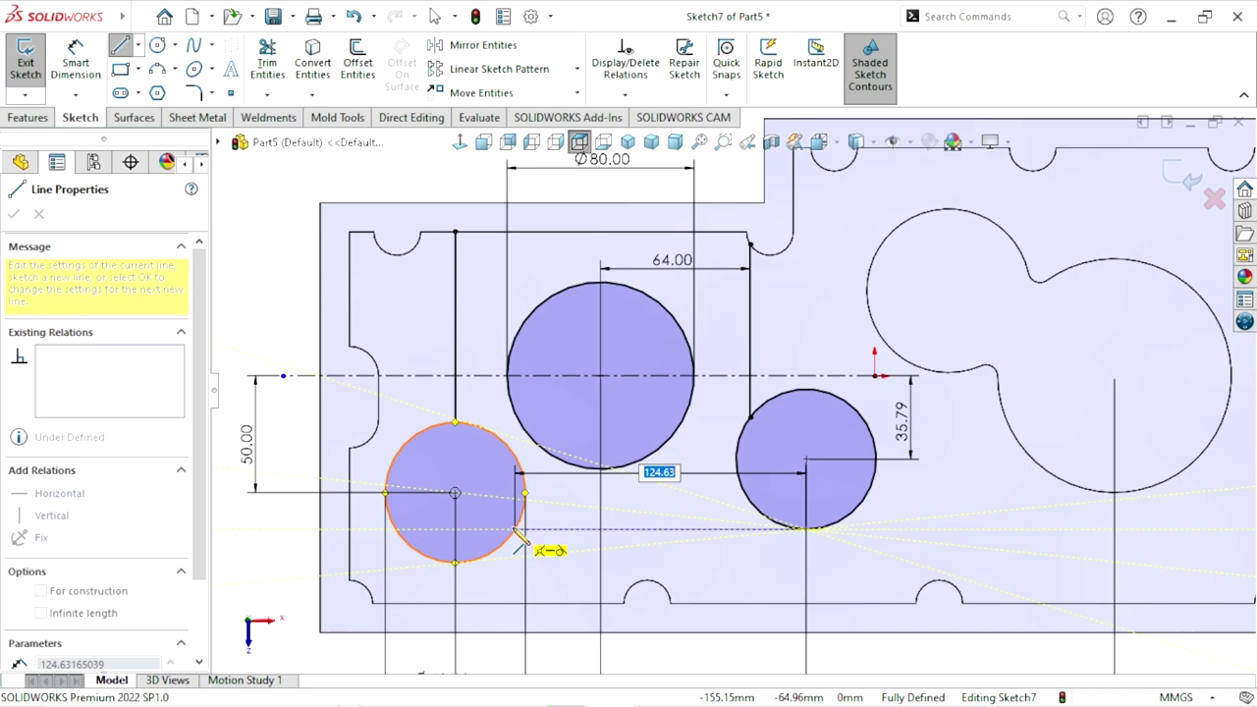
click(518, 532)
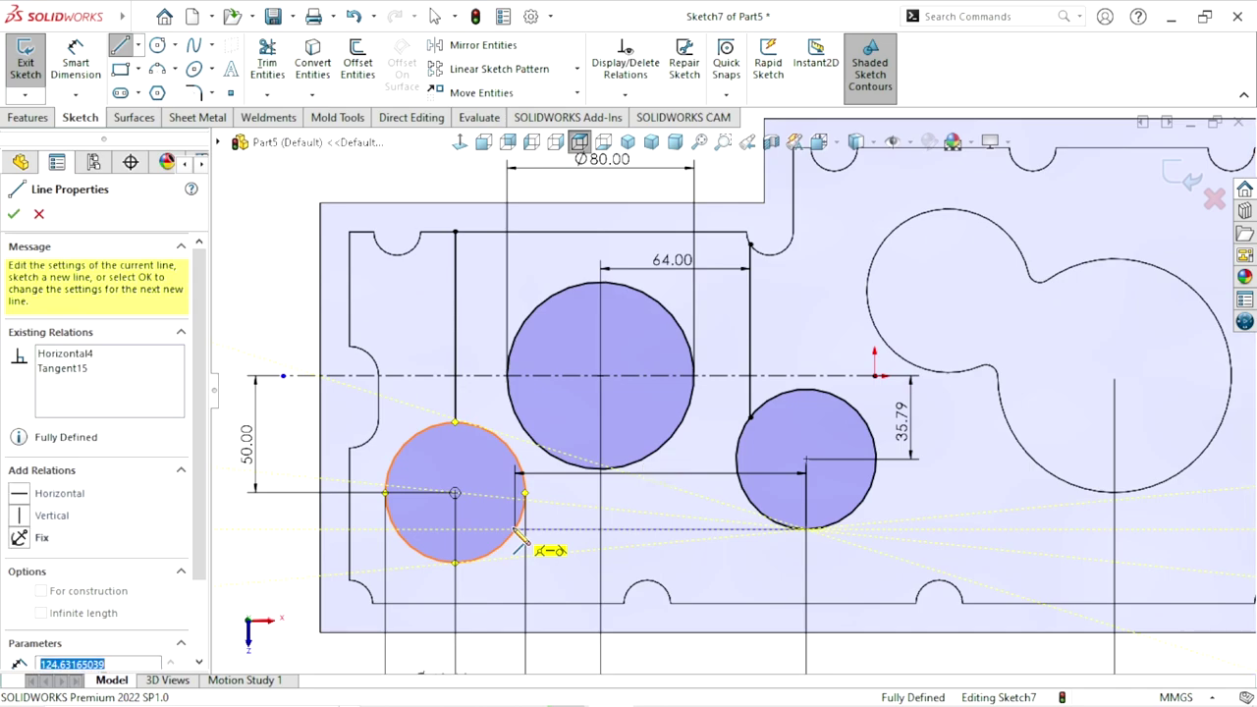
right_click(622, 530)
click(638, 486)
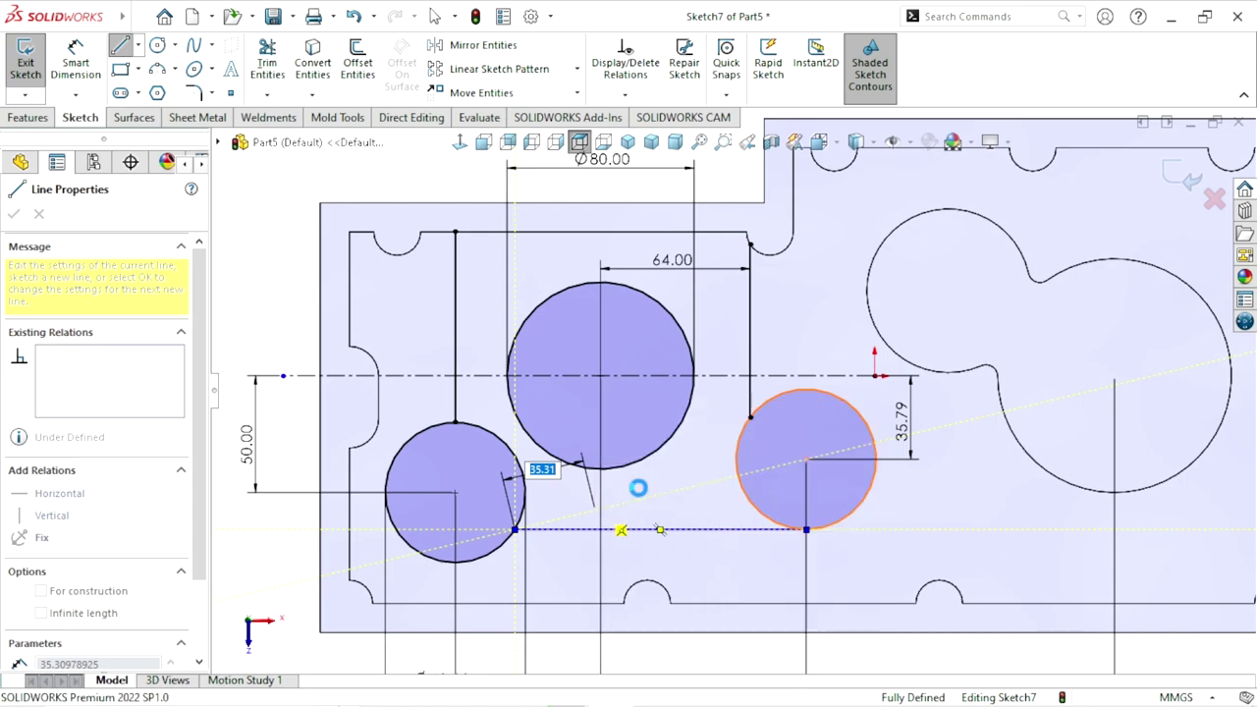
click(699, 481)
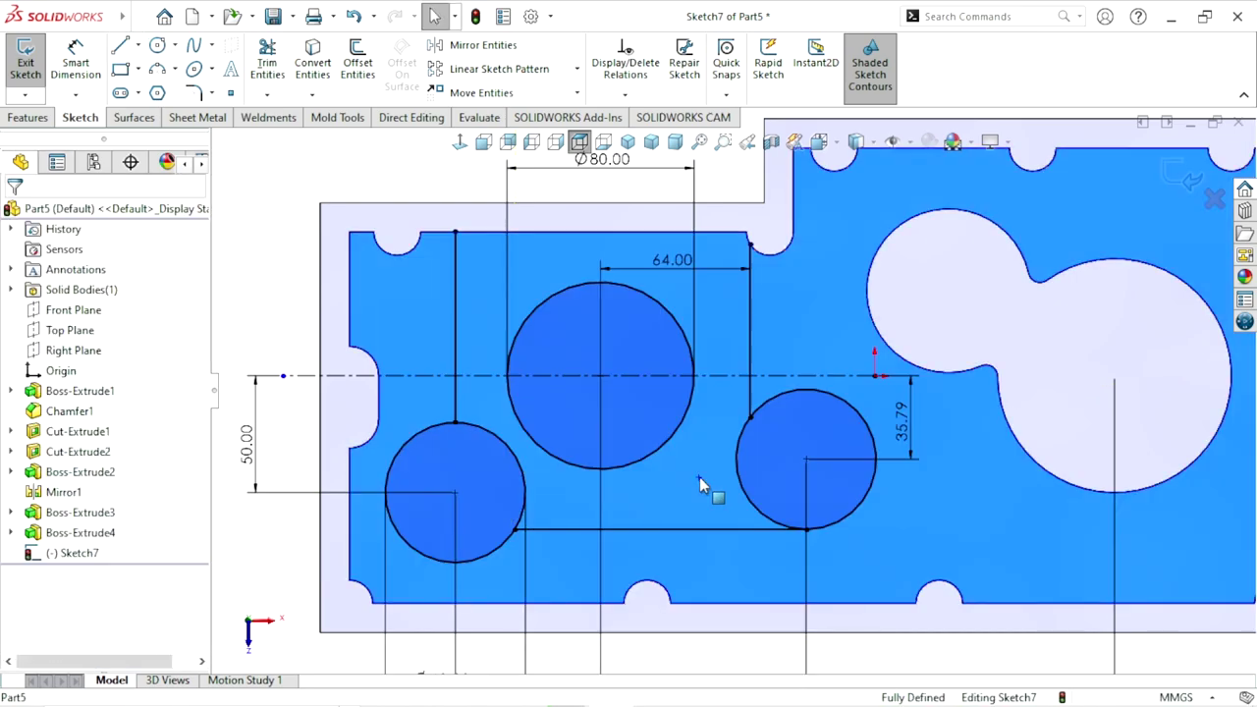
click(288, 211)
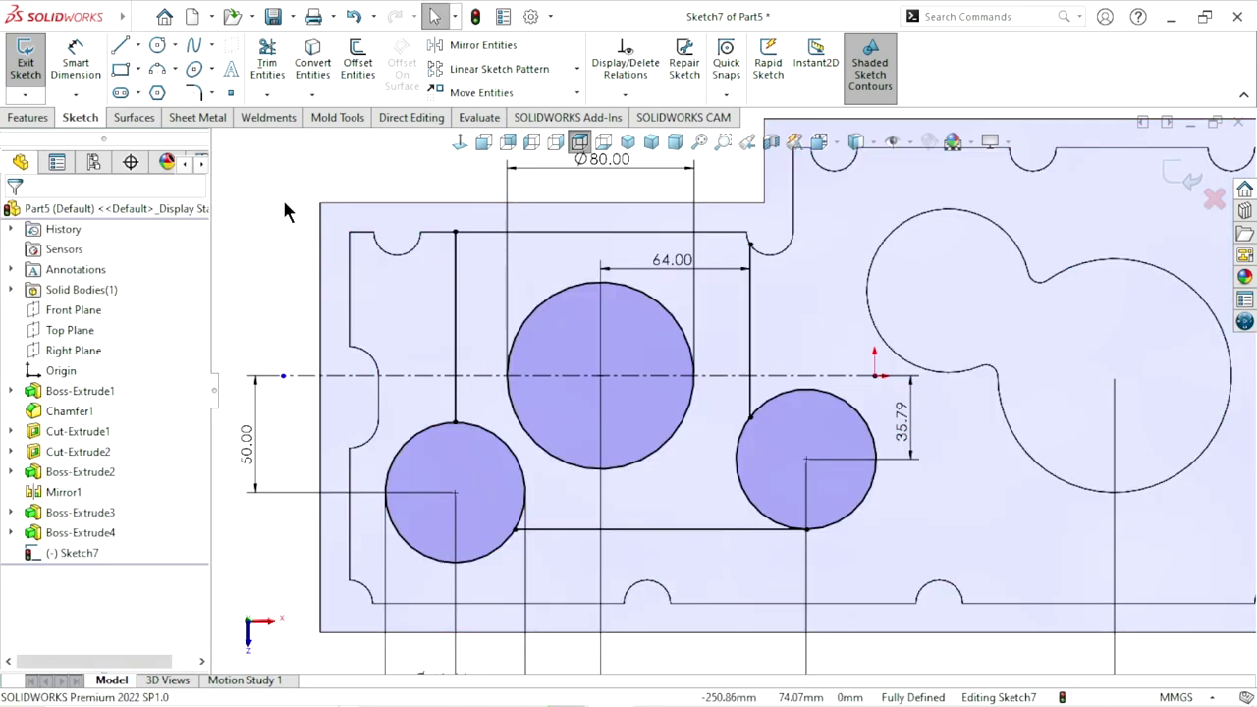
- Power-trim the inner arcs of the left and right small circles, then inspect the top line and corner arc
click(261, 67)
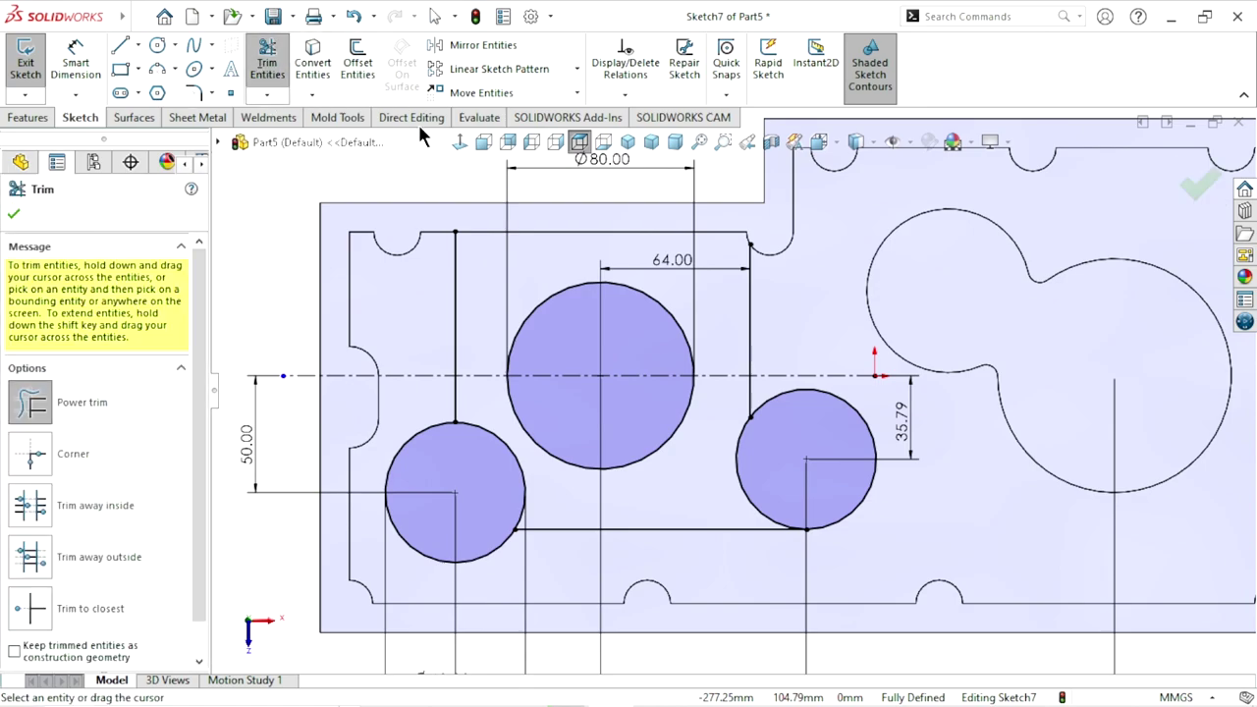
drag(484, 413, 463, 451)
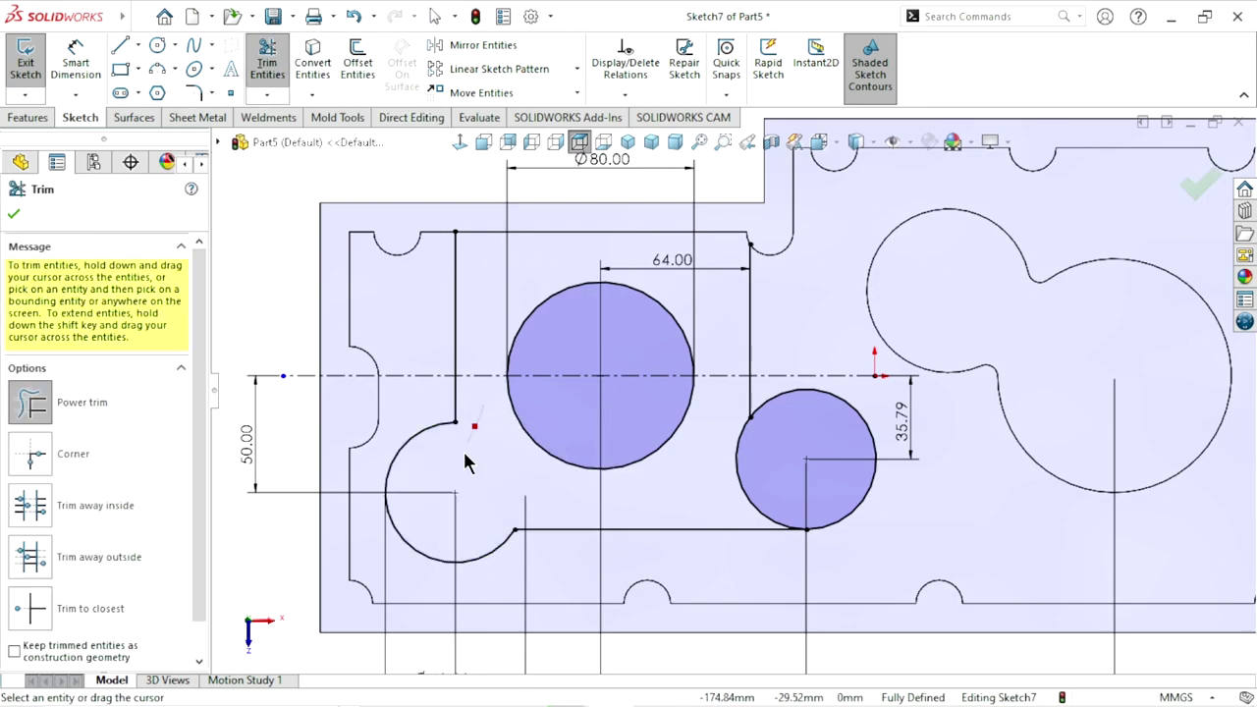
drag(790, 450, 715, 494)
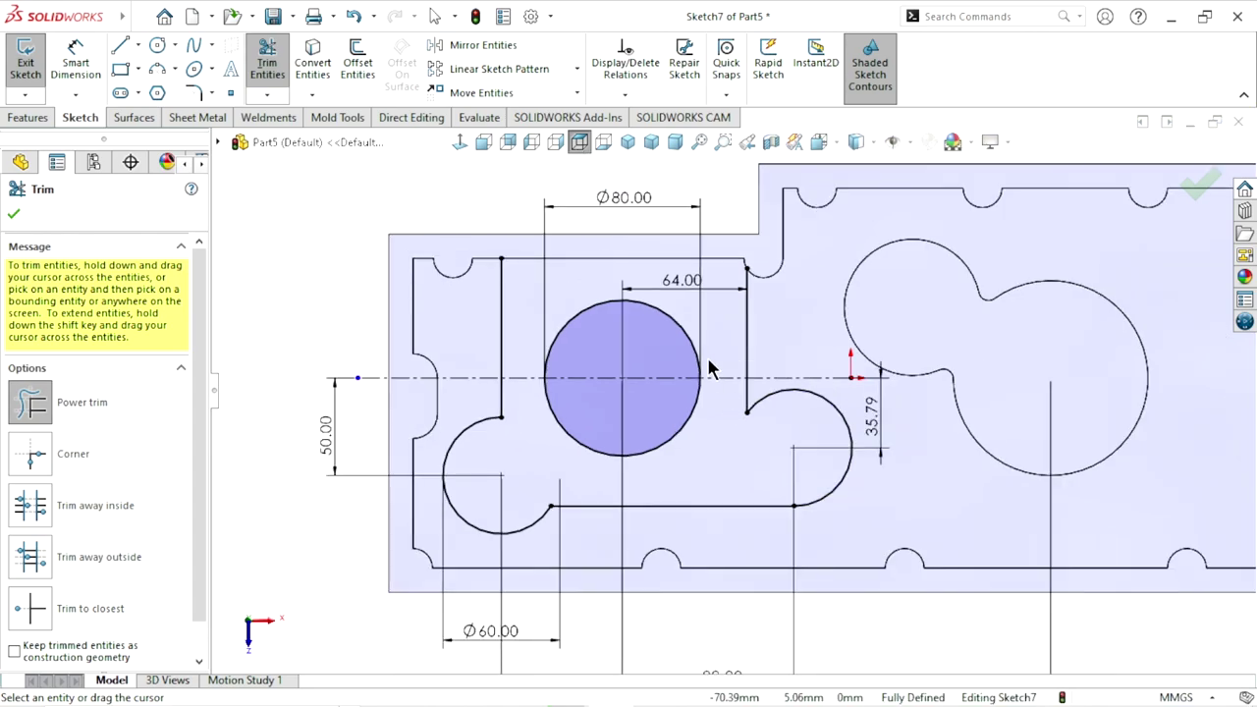
scroll(639, 196, down, 2)
click(14, 218)
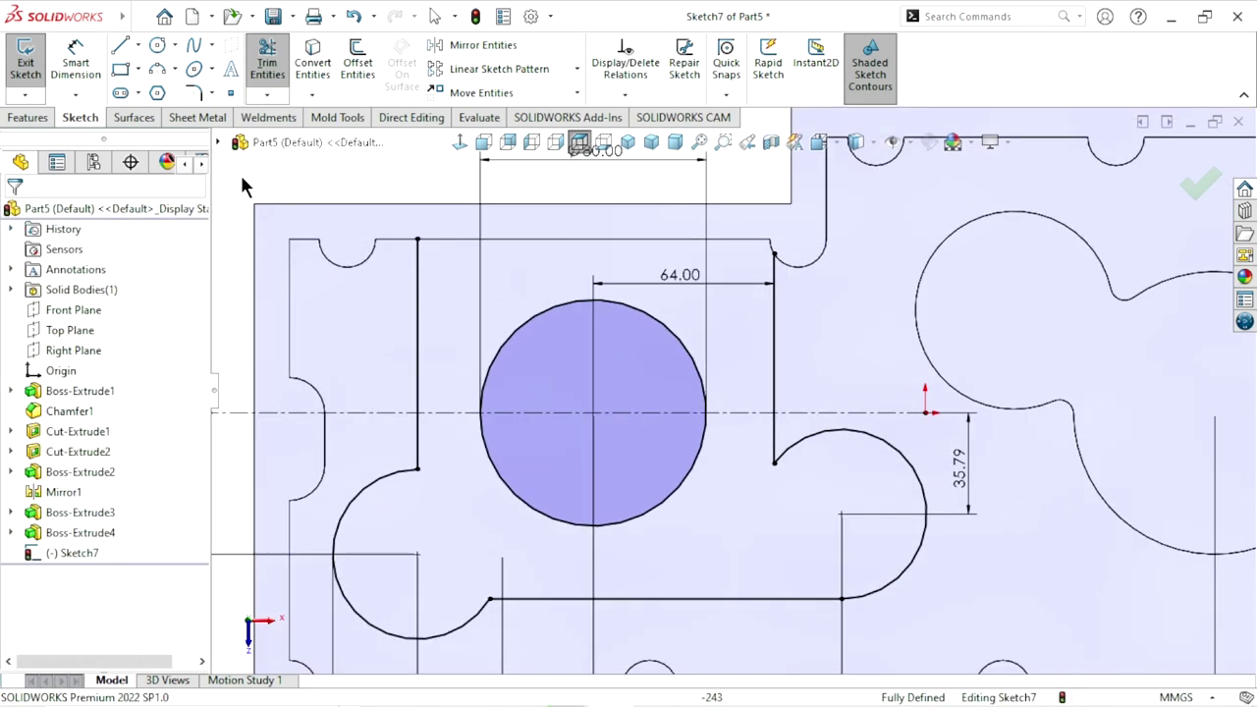
click(465, 241)
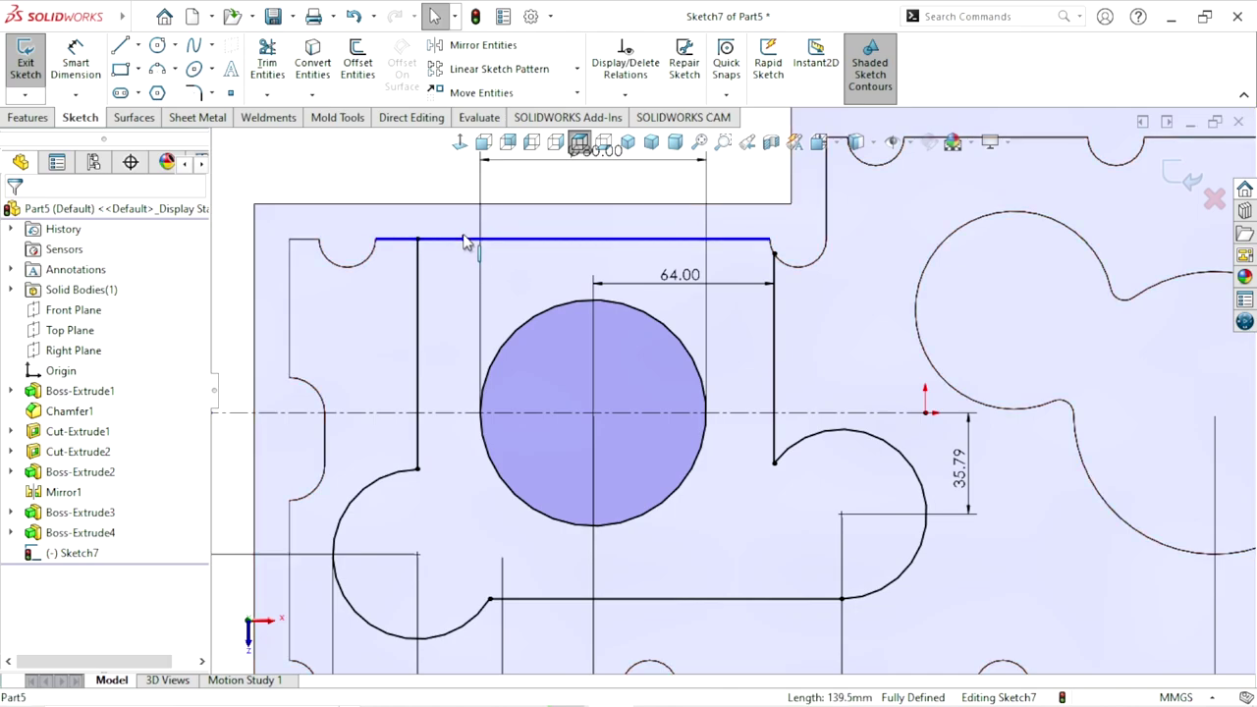
scroll(790, 280, down, 5)
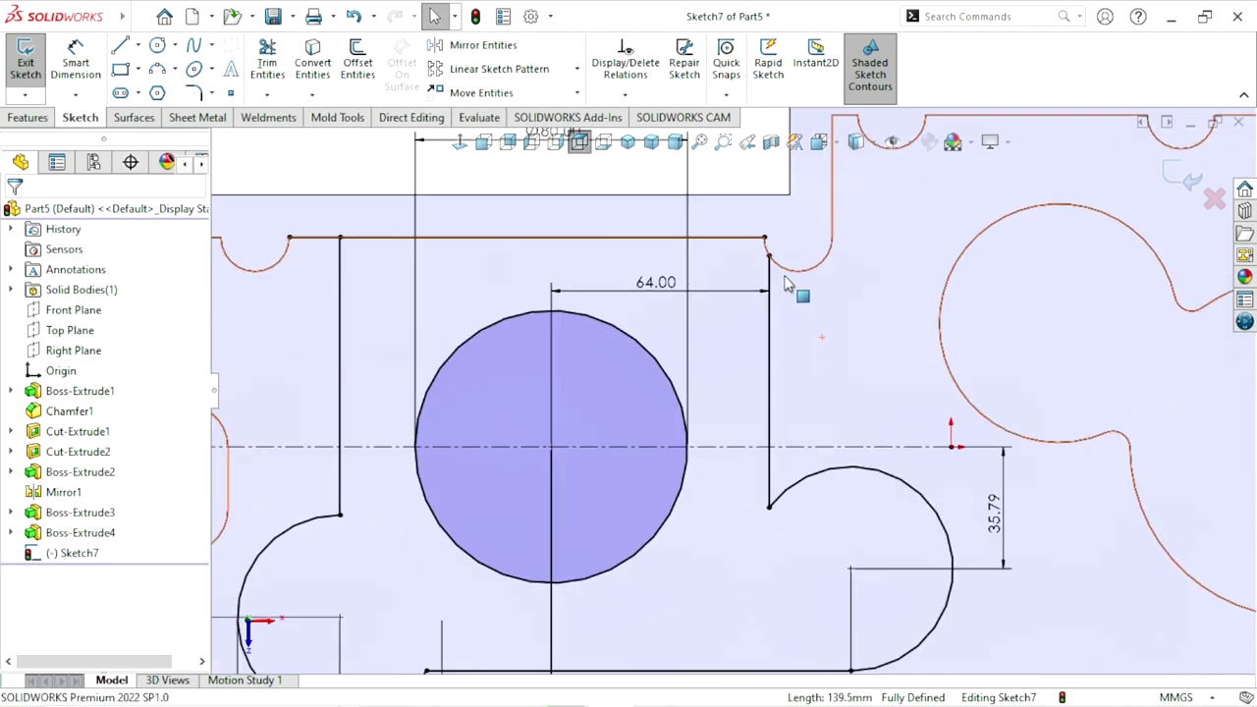
click(785, 273)
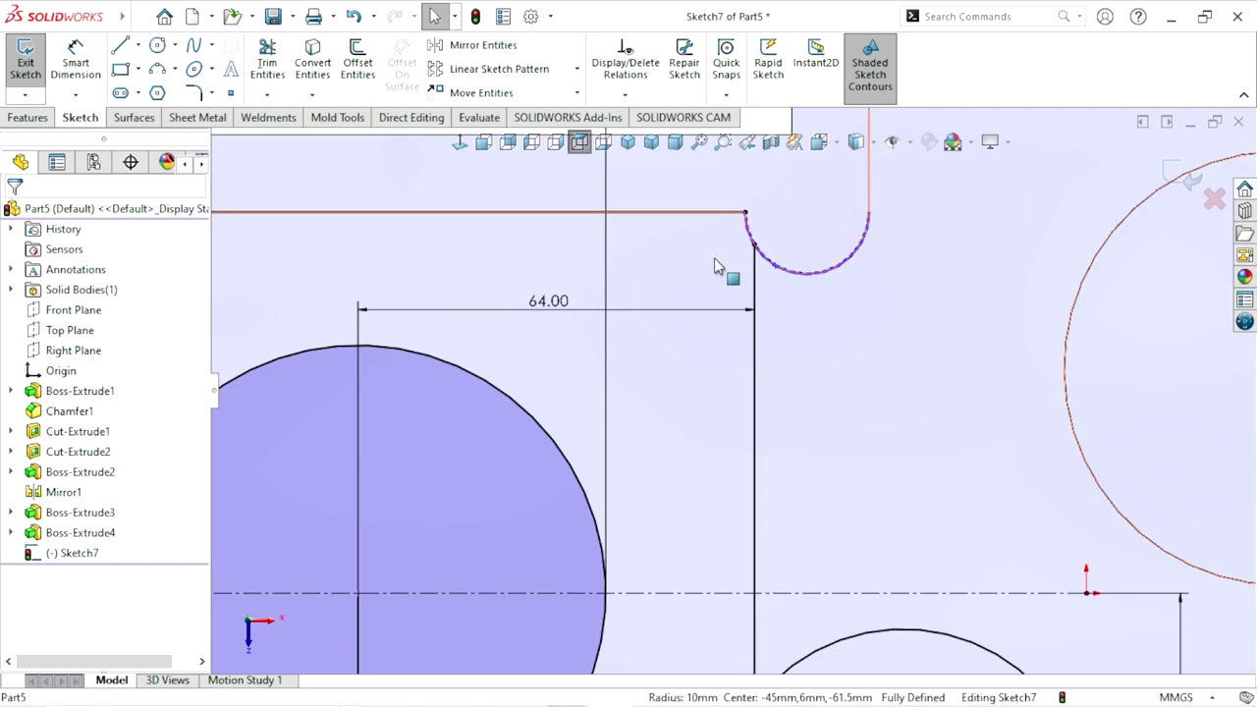
scroll(728, 389, up, 5)
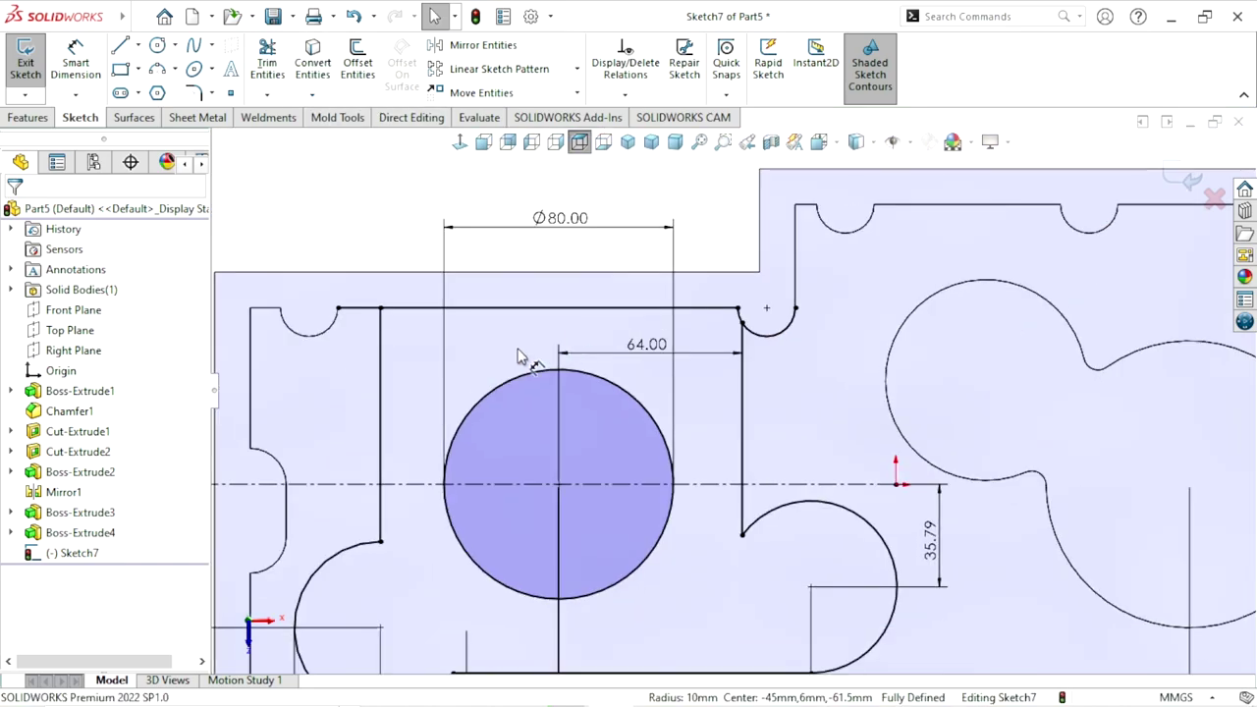
- Trim the remaining stray segment at the upper right of the profile
click(284, 62)
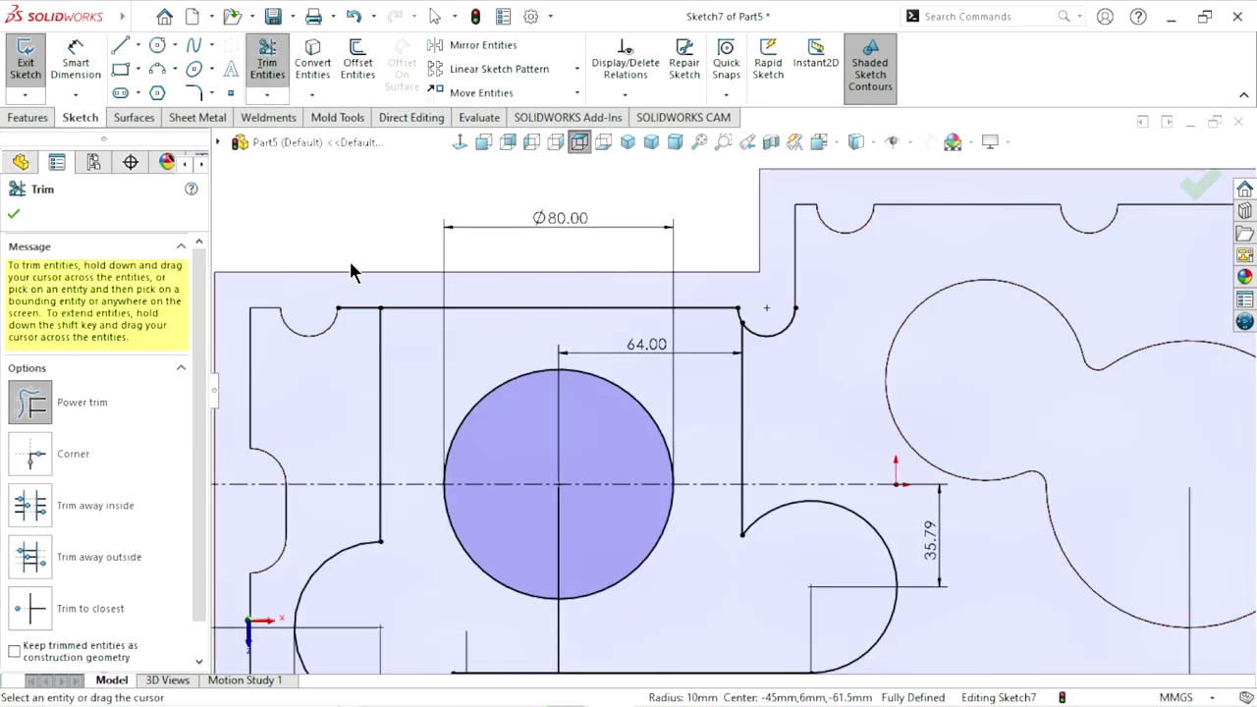
drag(803, 293, 771, 352)
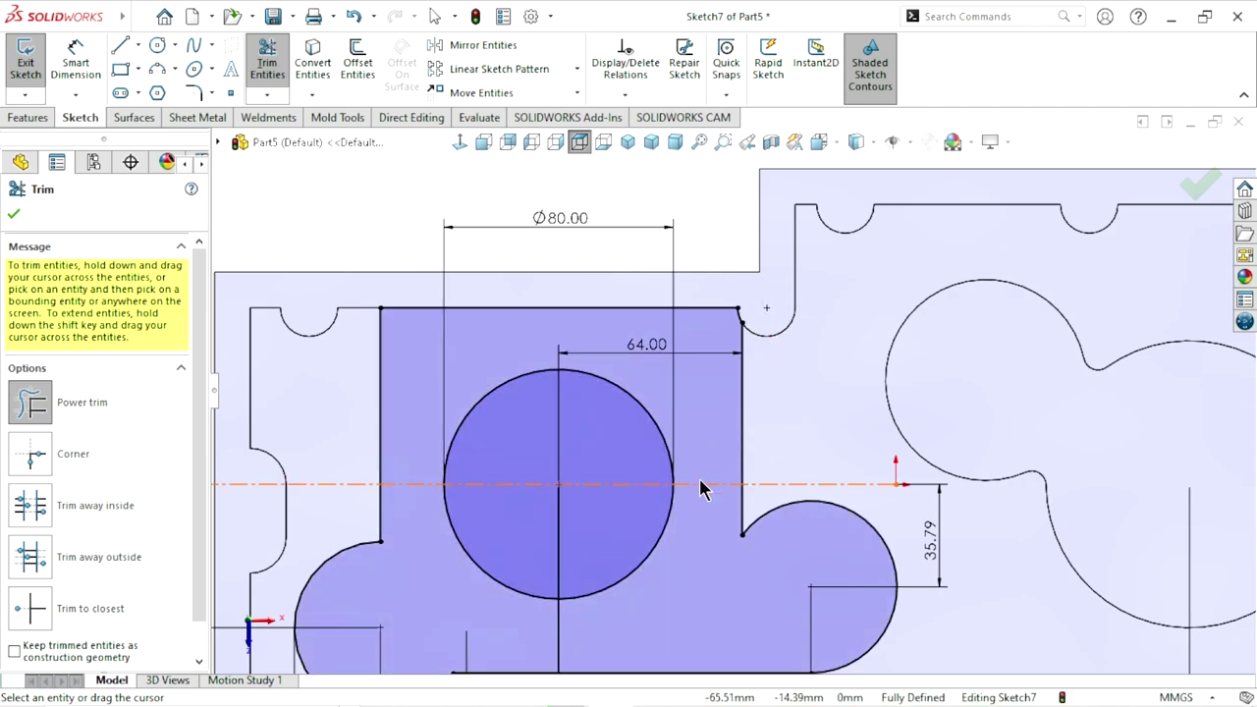
scroll(701, 482, up, 2)
click(14, 218)
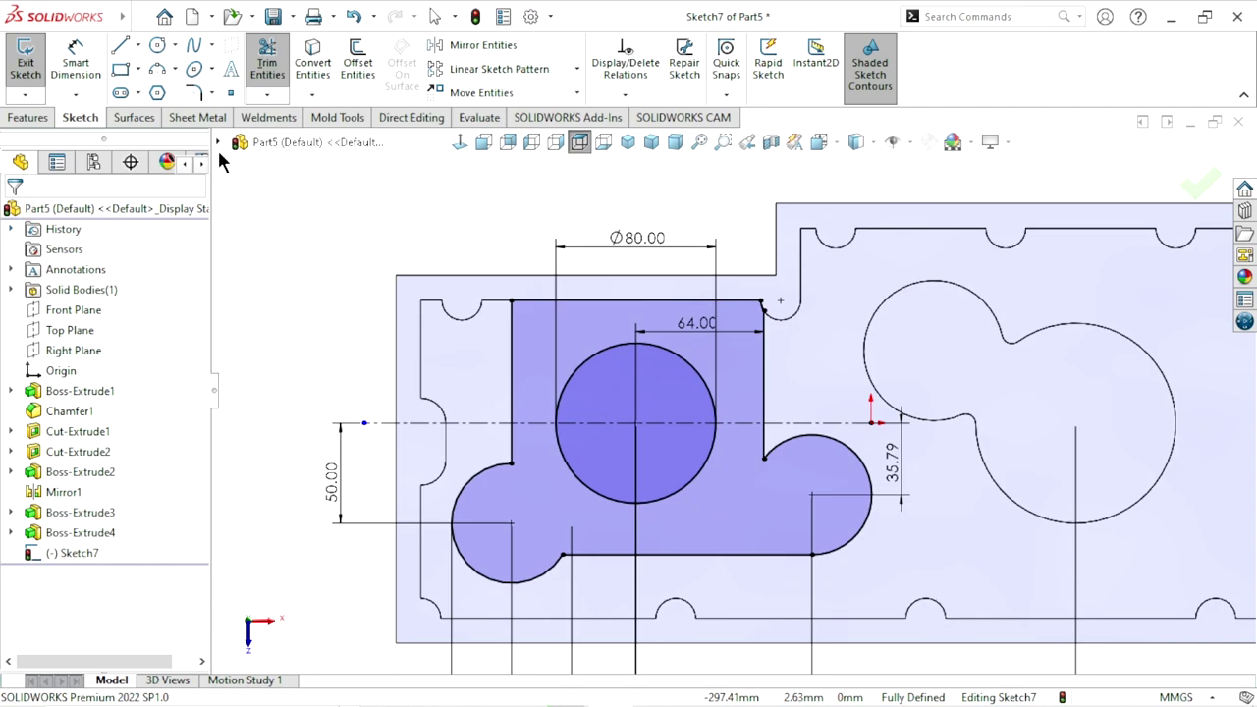
click(196, 95)
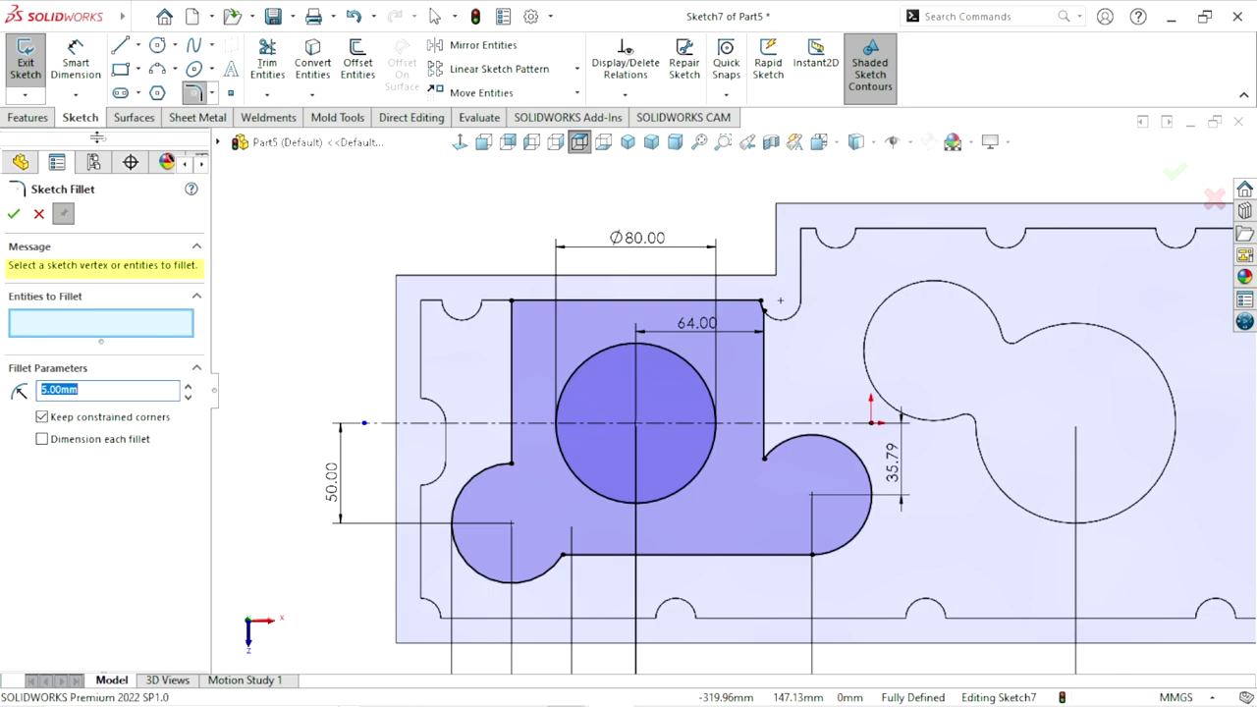
- Fillet three inner corners where the lines meet the small circles at R5.00, accepting the relation warnings
click(509, 461)
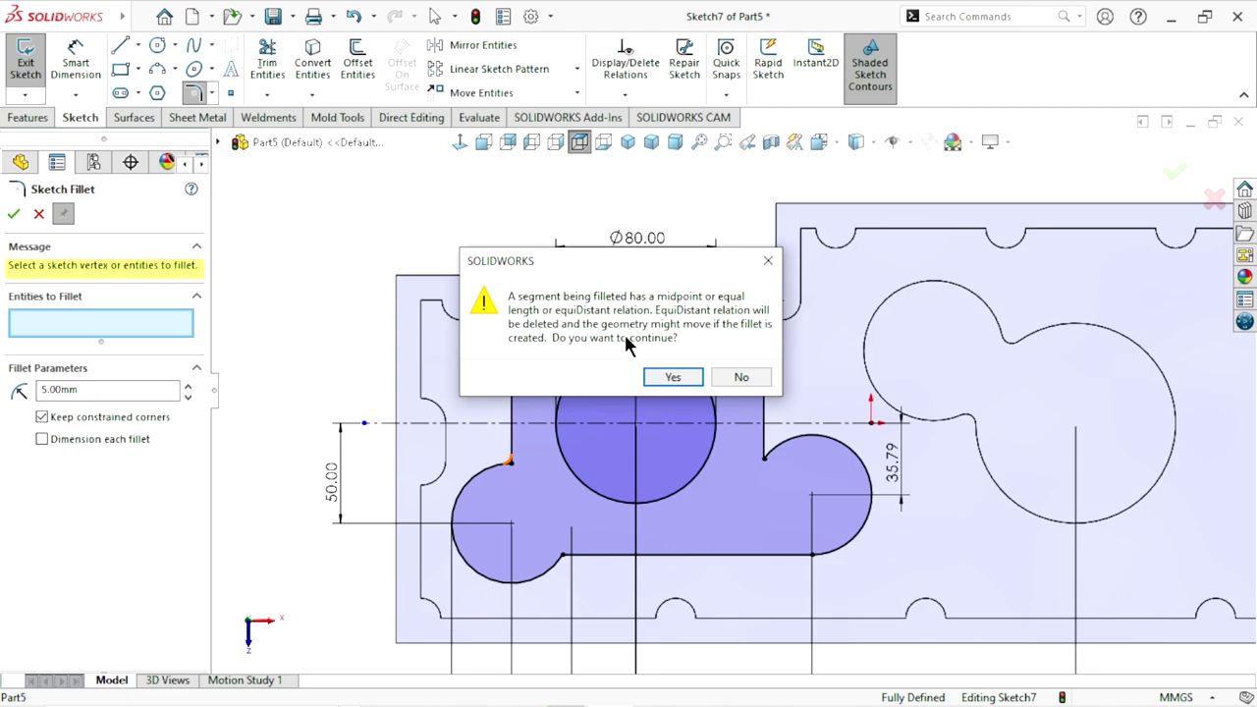
click(672, 377)
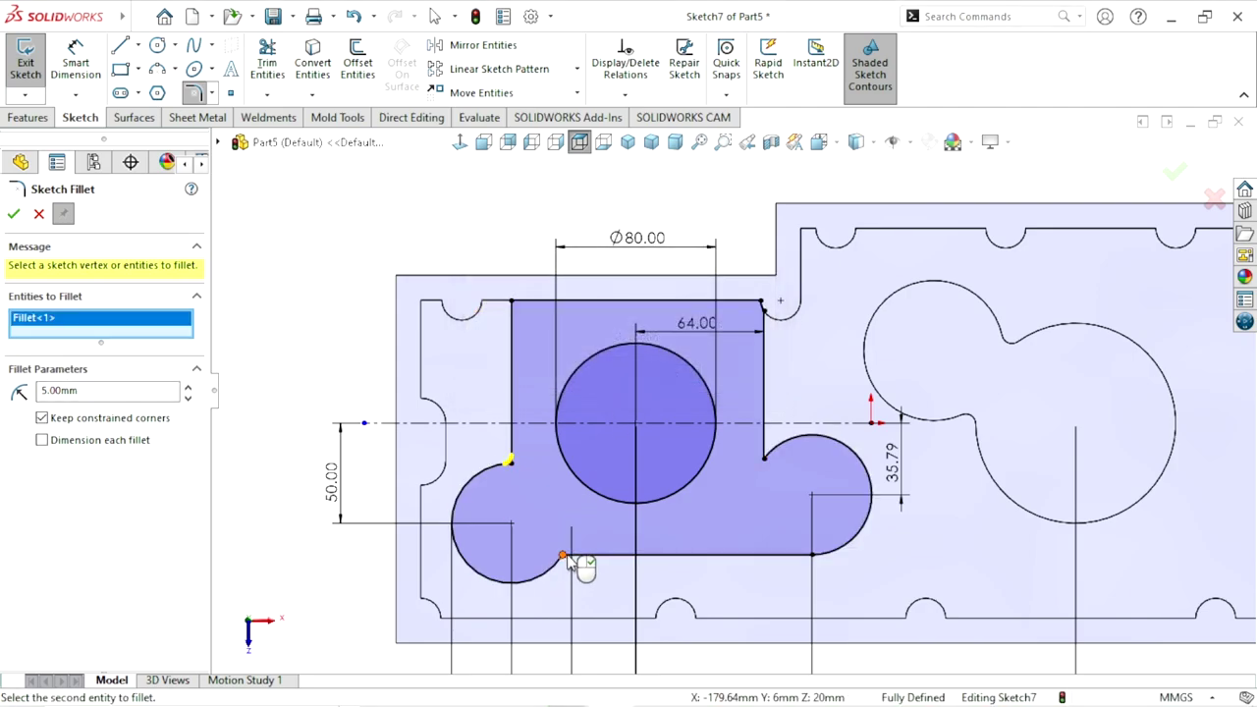
click(566, 558)
click(685, 381)
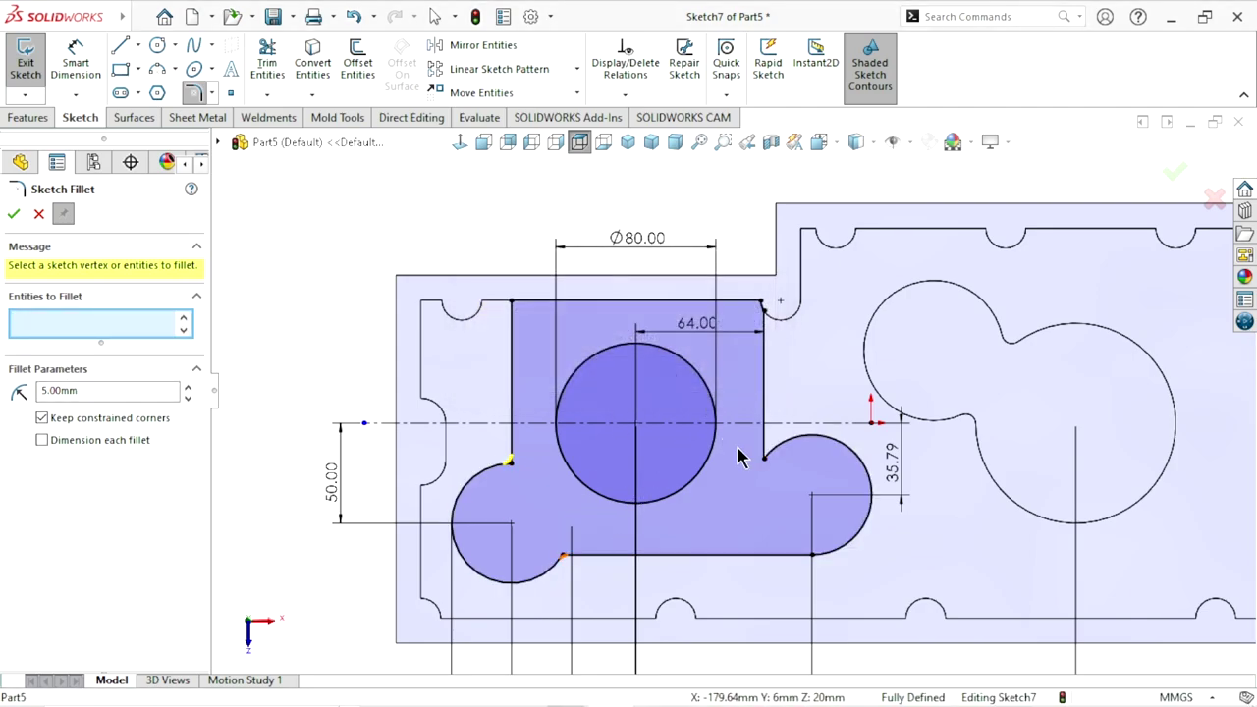
click(765, 456)
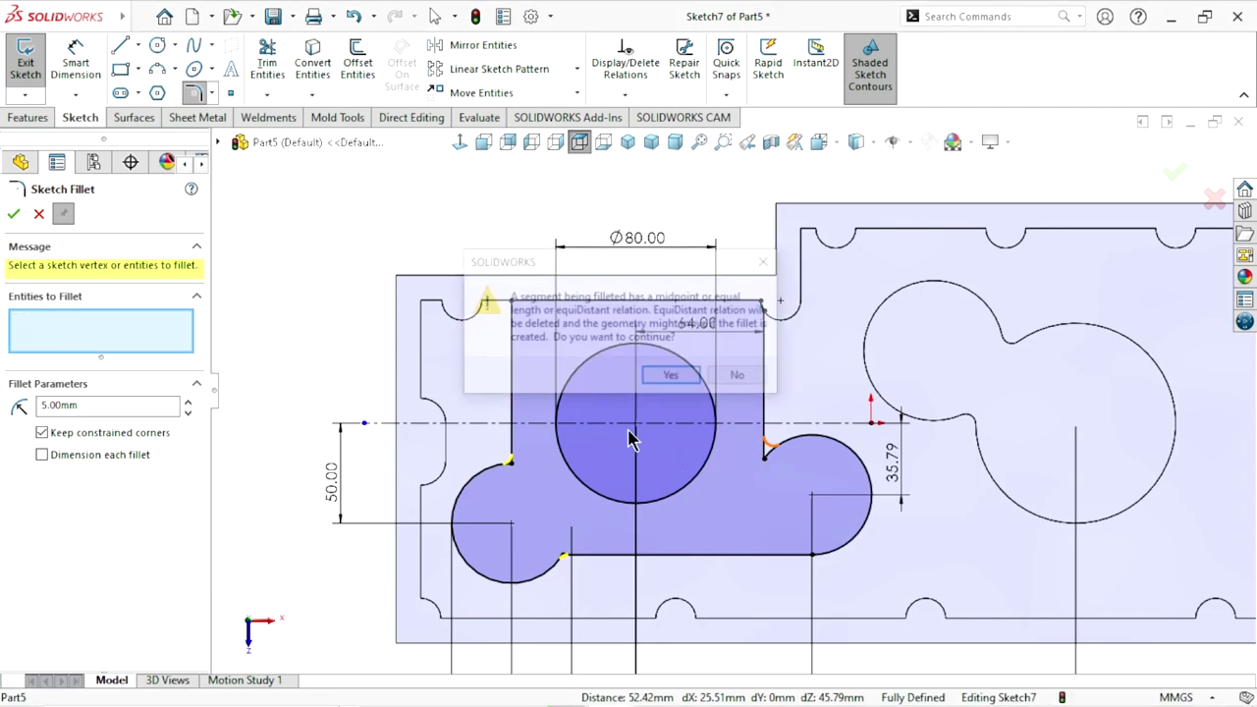
click(658, 383)
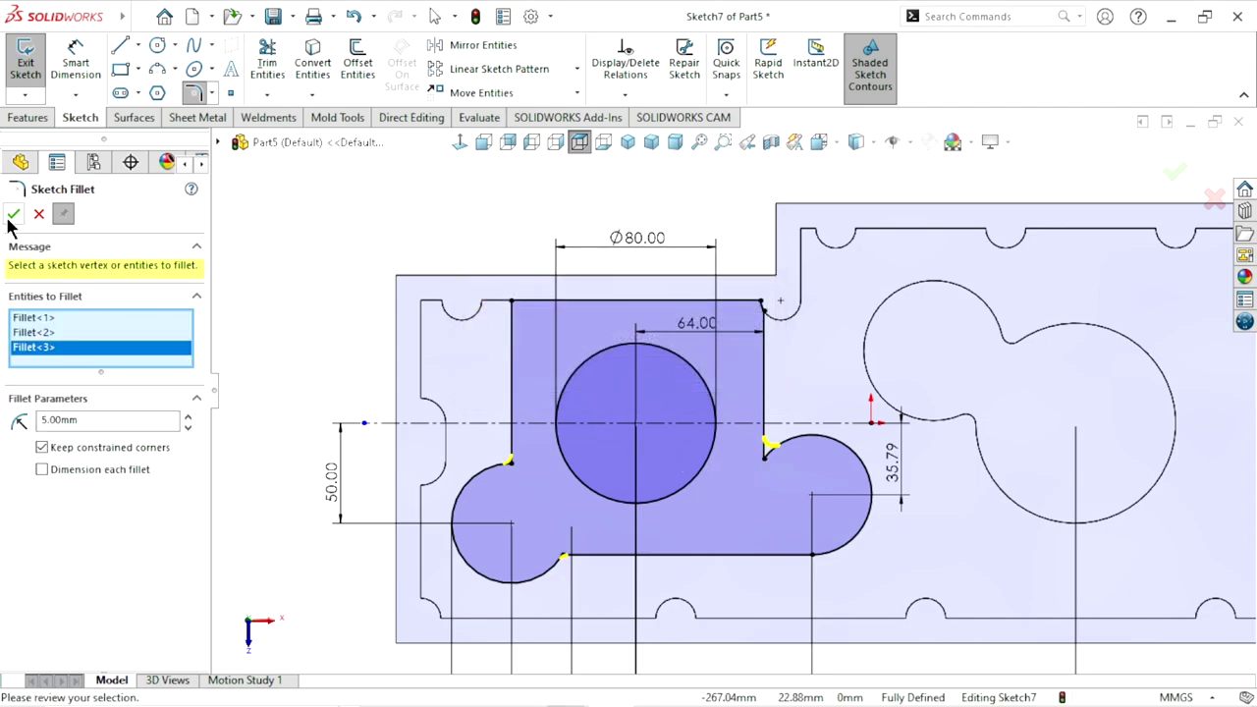
key(Return)
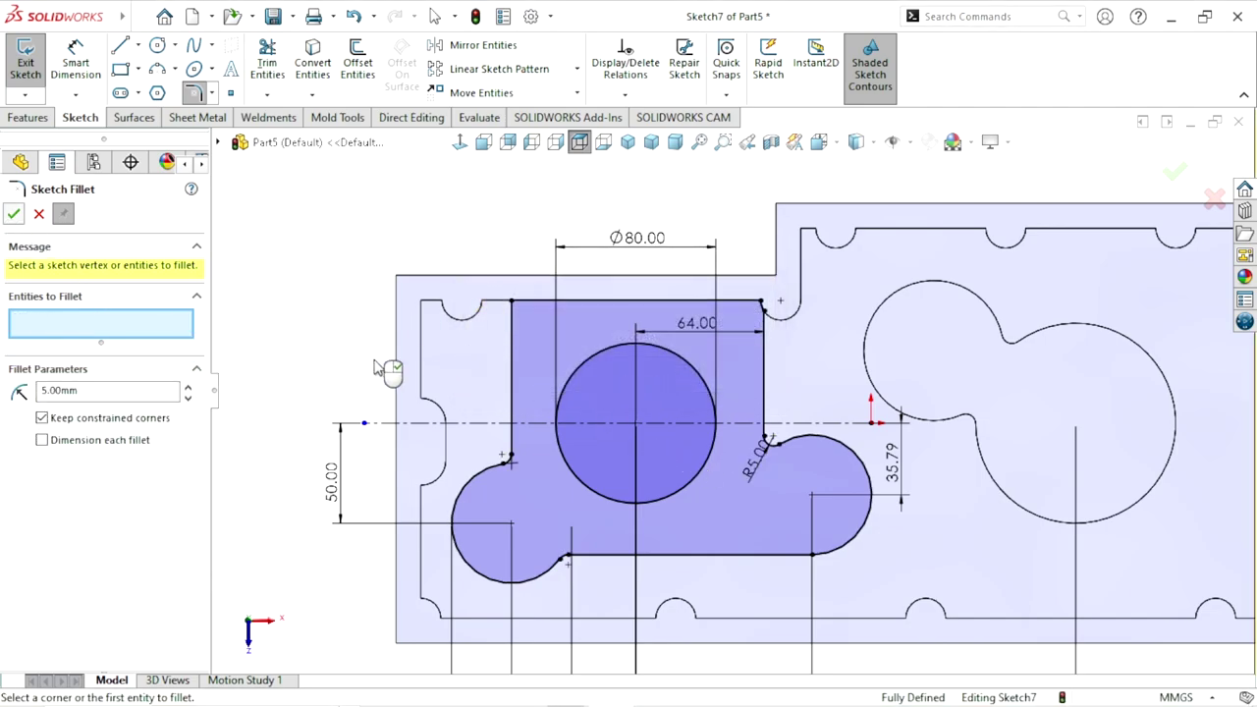
click(14, 214)
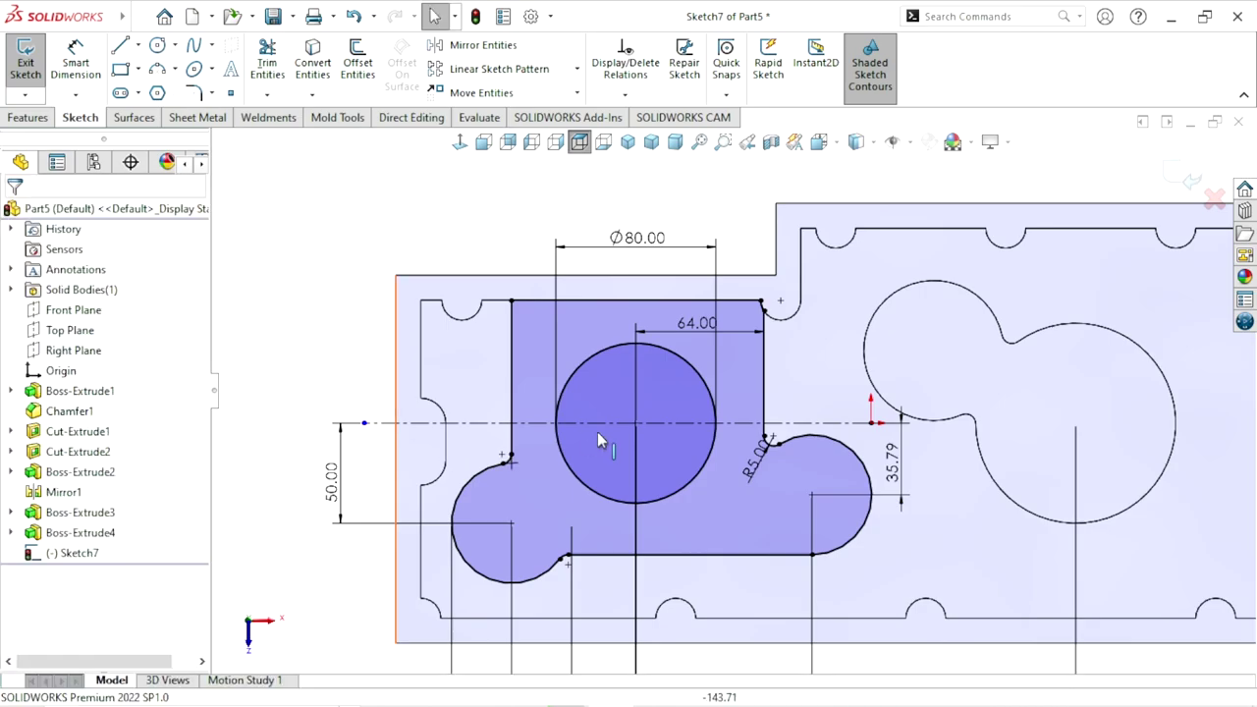
- Extrude Sketch7 as Boss-Extrude5, Up To Surface ending at the peanut boss's top face
mouse_move(597, 431)
middle_down()
mouse_move(656, 326)
mouse_move(698, 424)
middle_up()
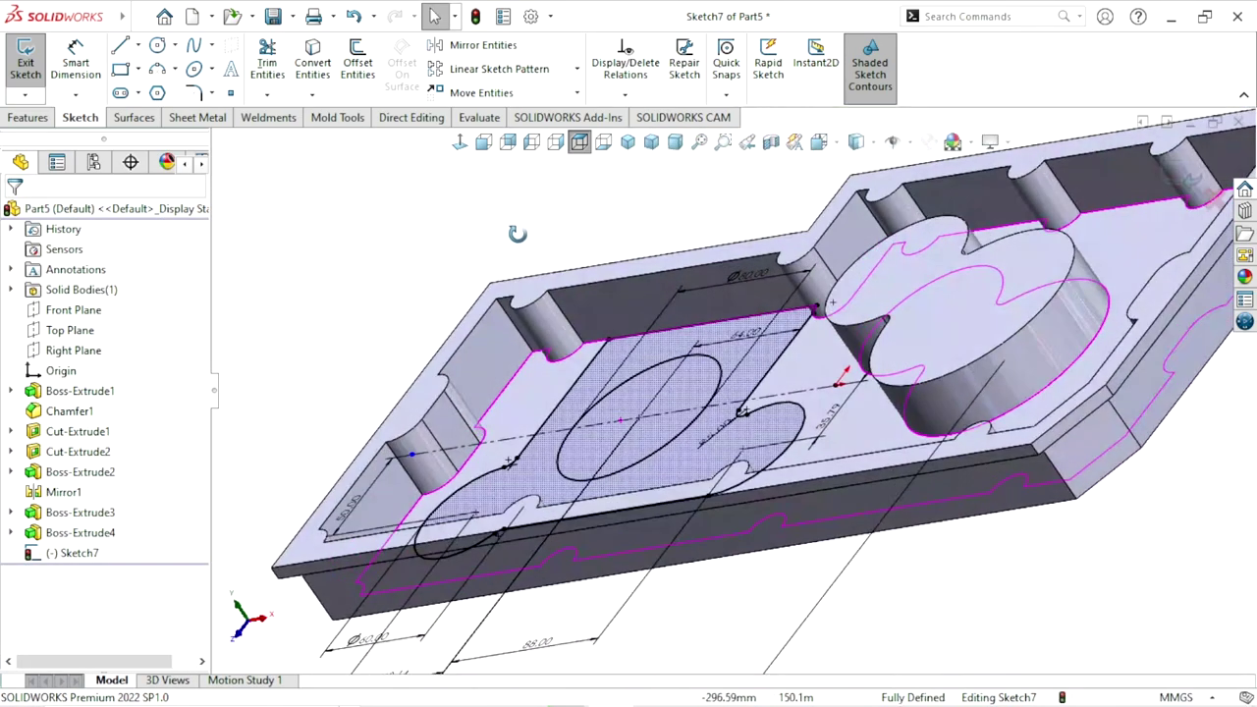
scroll(698, 424, up, 3)
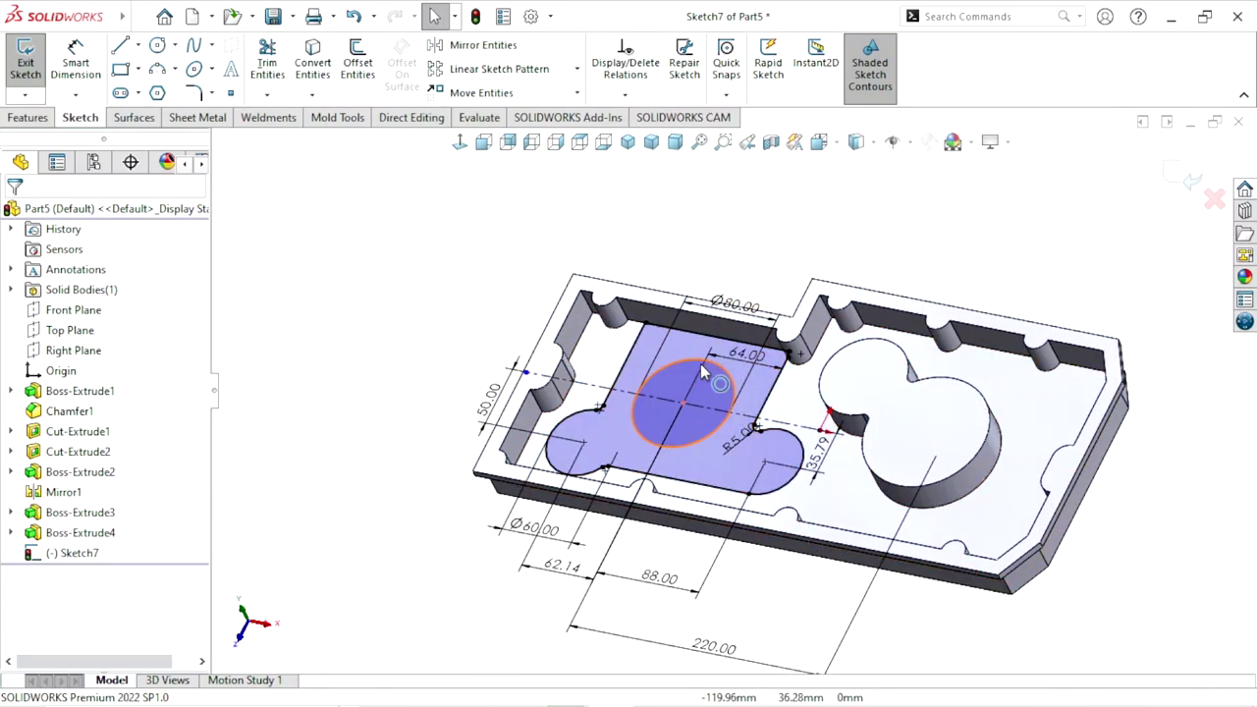
click(27, 119)
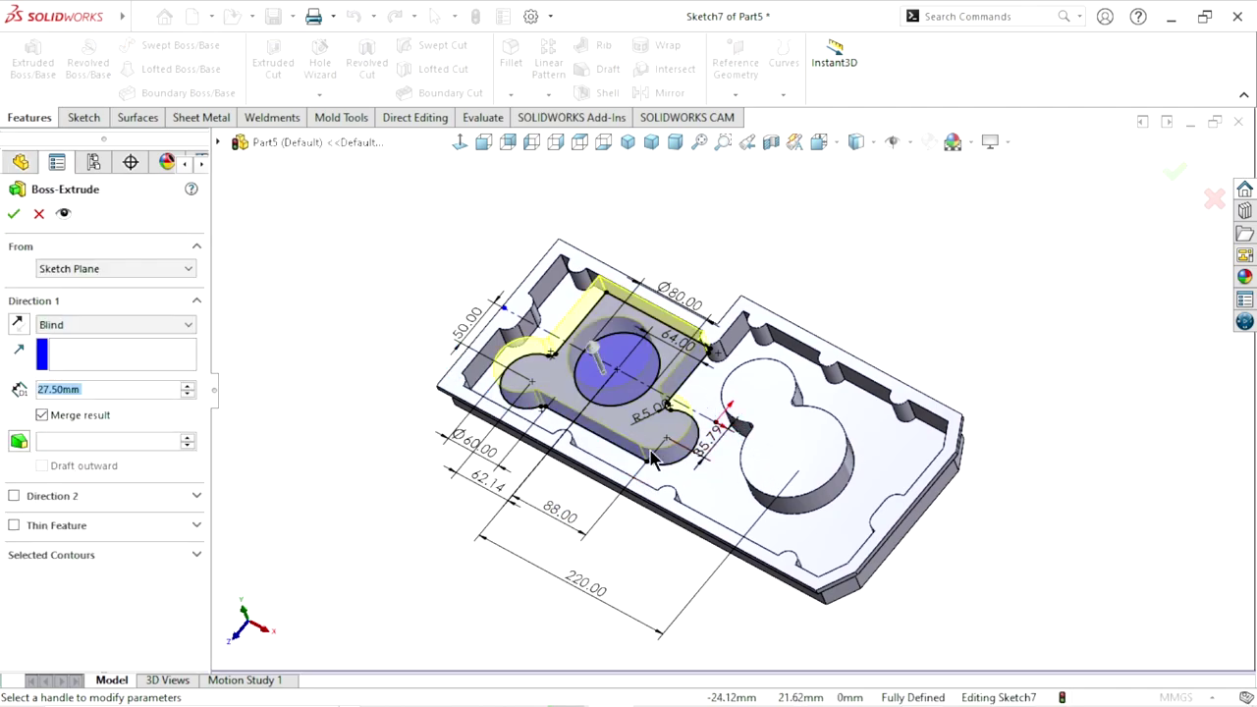
scroll(662, 466, down, 3)
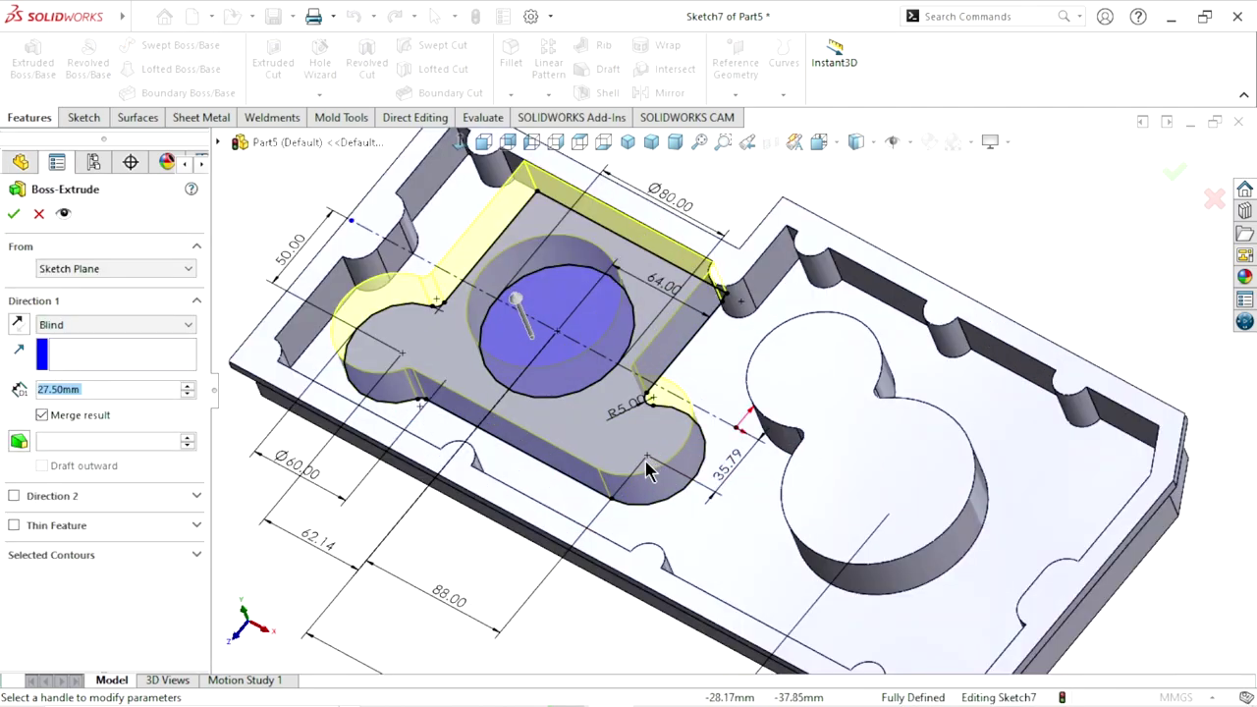
mouse_move(656, 469)
middle_down()
mouse_move(688, 386)
mouse_move(648, 353)
mouse_move(597, 368)
middle_up()
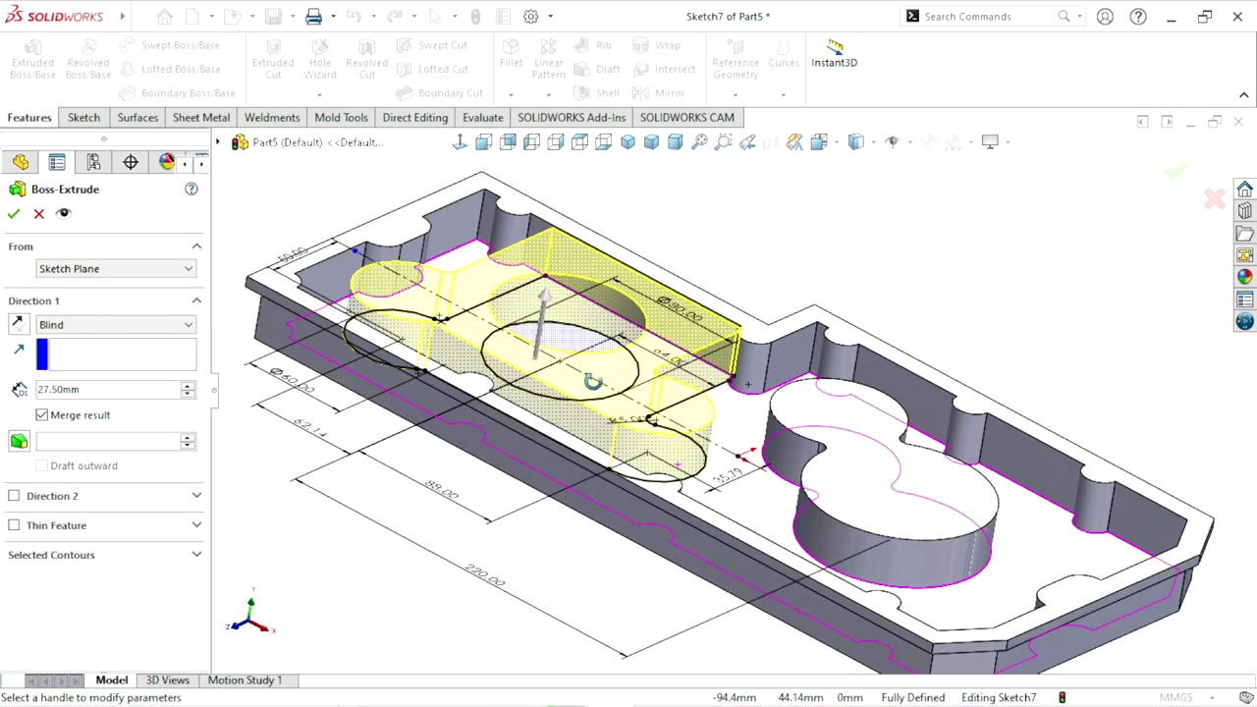
click(132, 334)
click(134, 378)
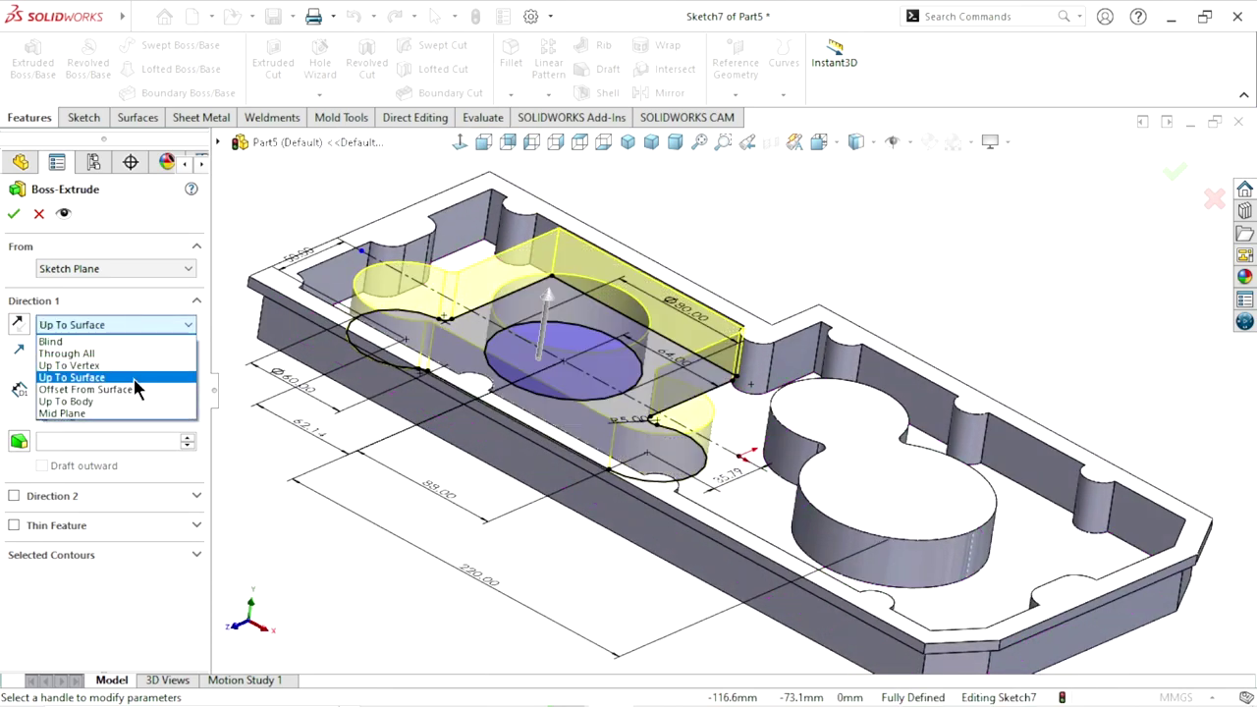
click(857, 480)
click(858, 483)
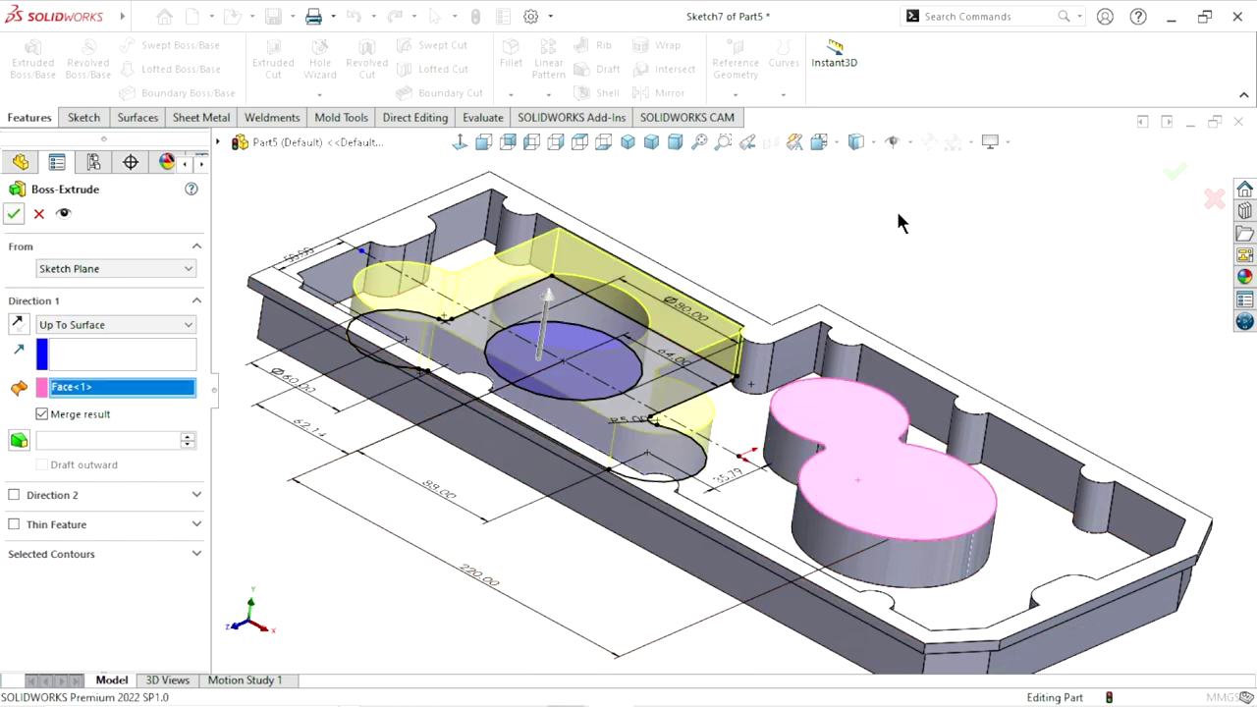
key(Return)
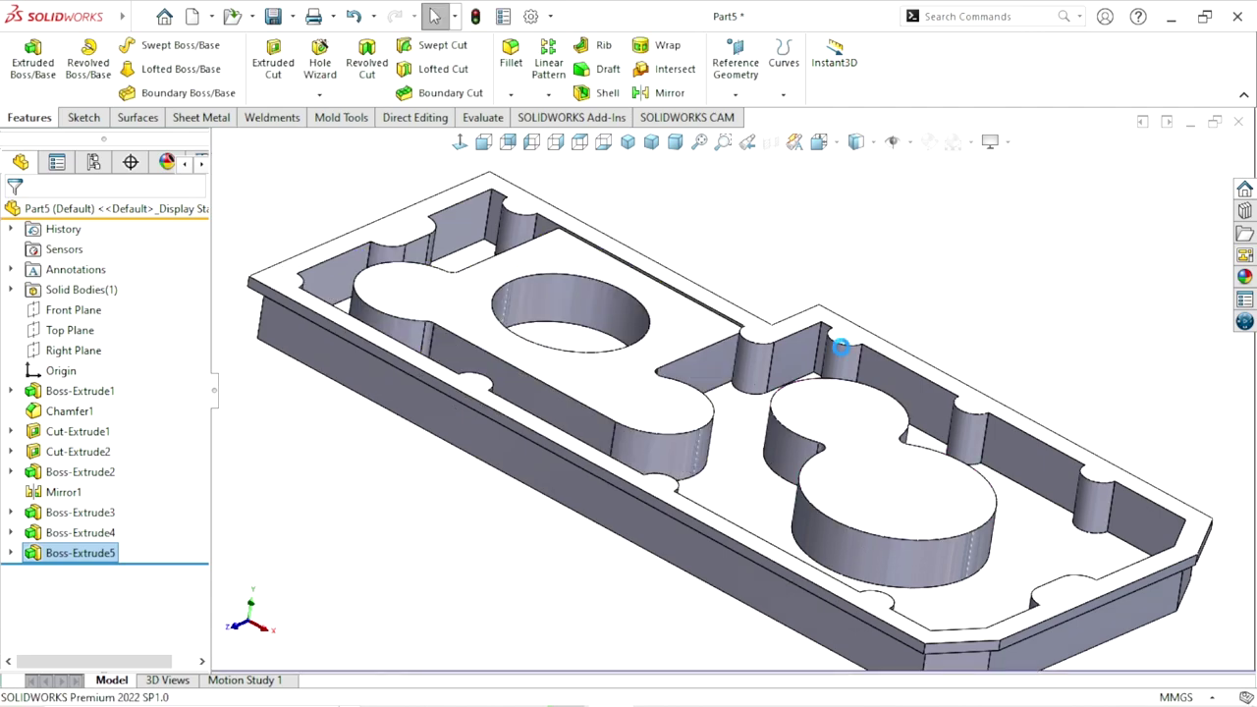
mouse_move(841, 345)
middle_down()
mouse_move(785, 319)
mouse_move(805, 386)
middle_up()
- Start a new sketch on the peanut-shaped boss's top face
click(809, 474)
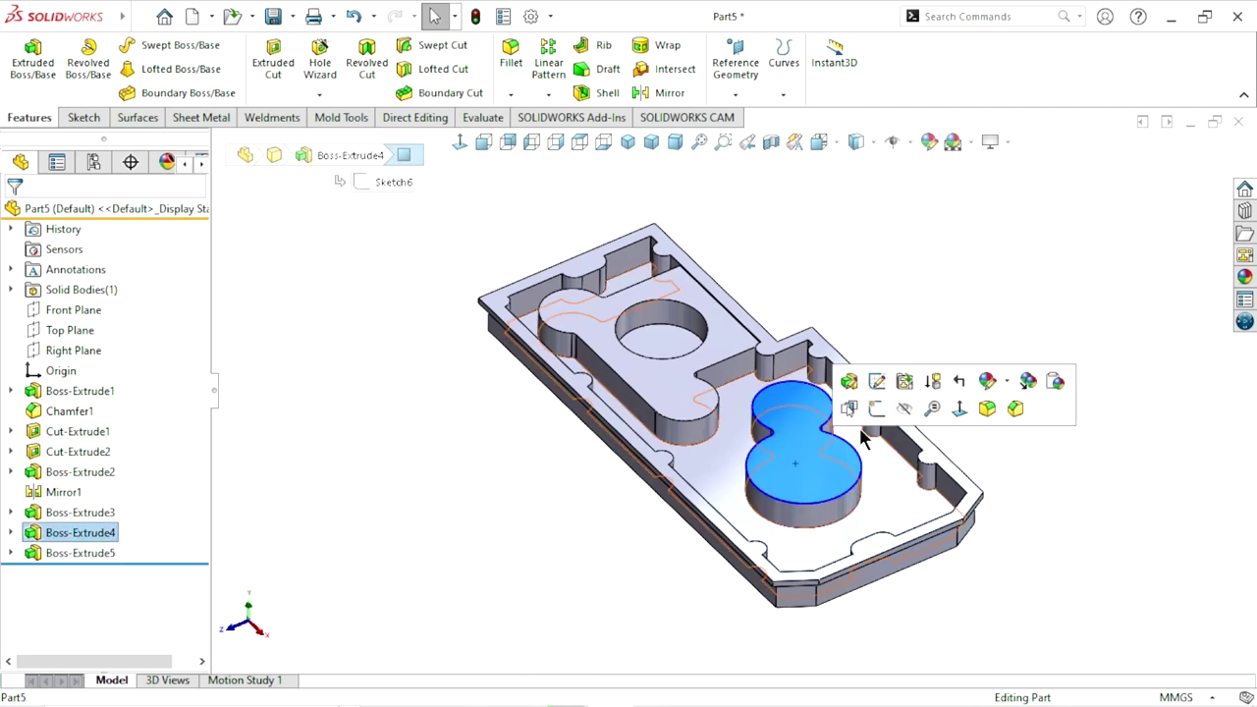
click(877, 413)
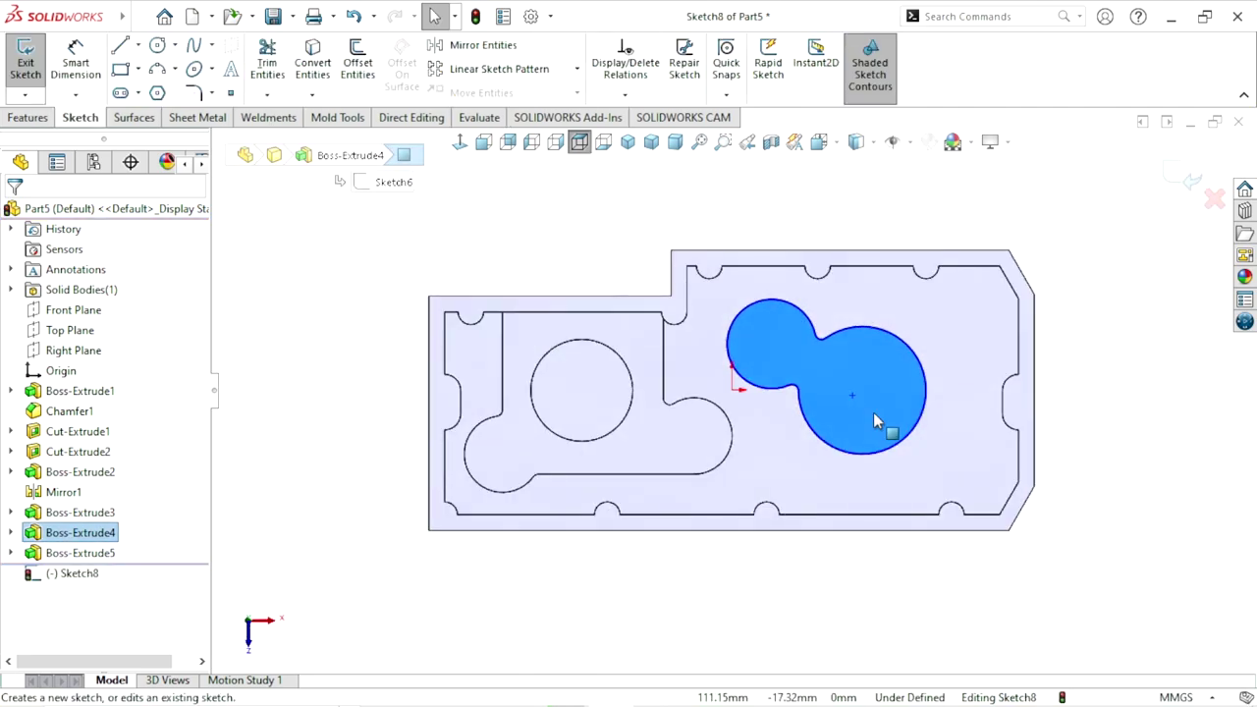
scroll(877, 419, down, 2)
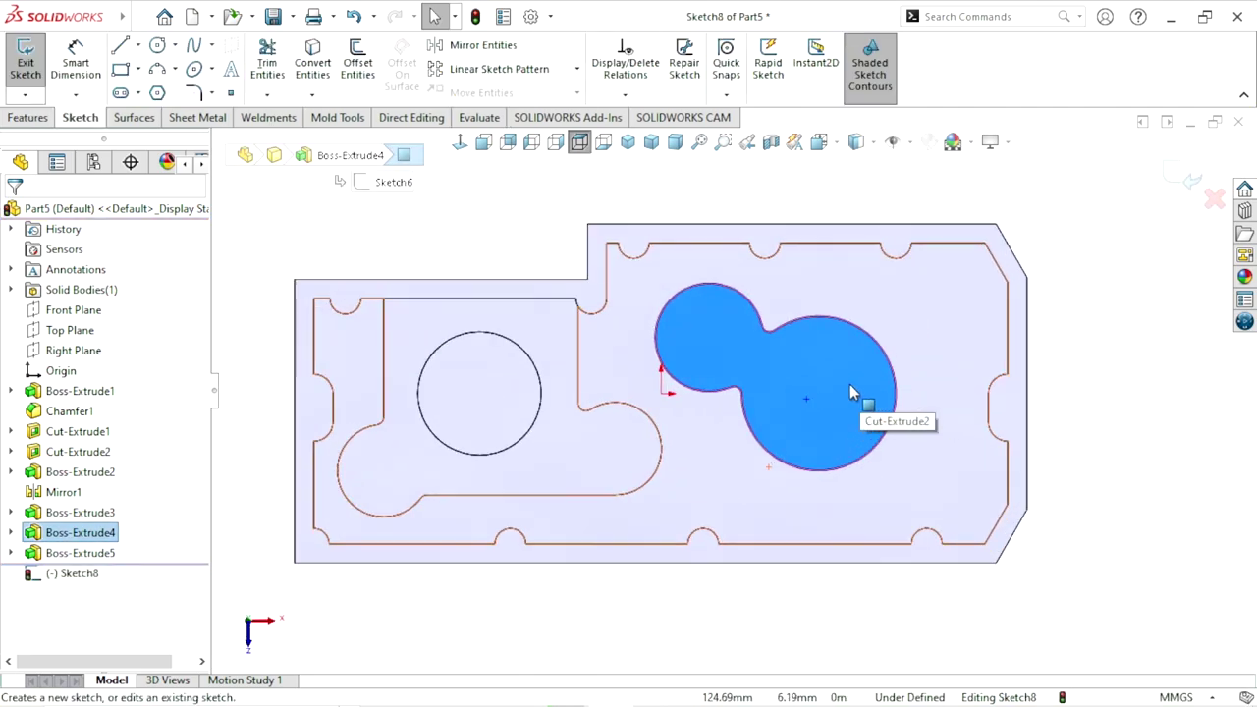
- Draw three circles centred in the large lobe, the smaller lobe and the left round outline
key(c)
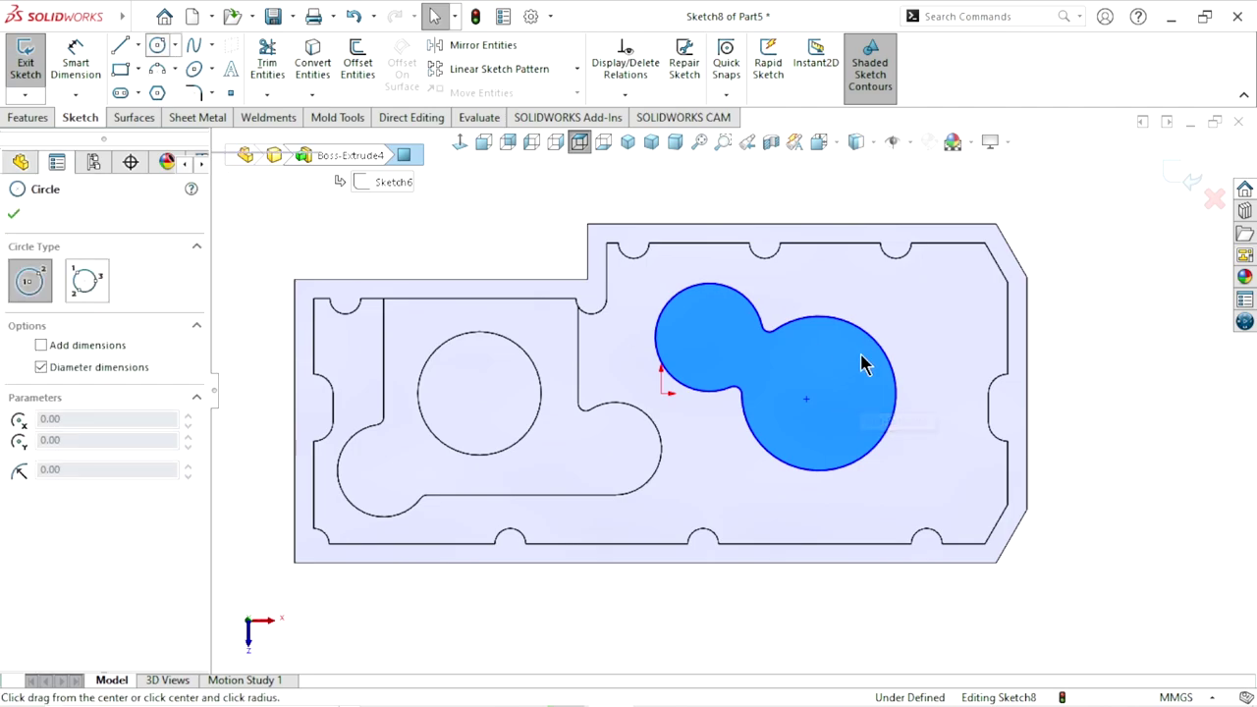
click(819, 394)
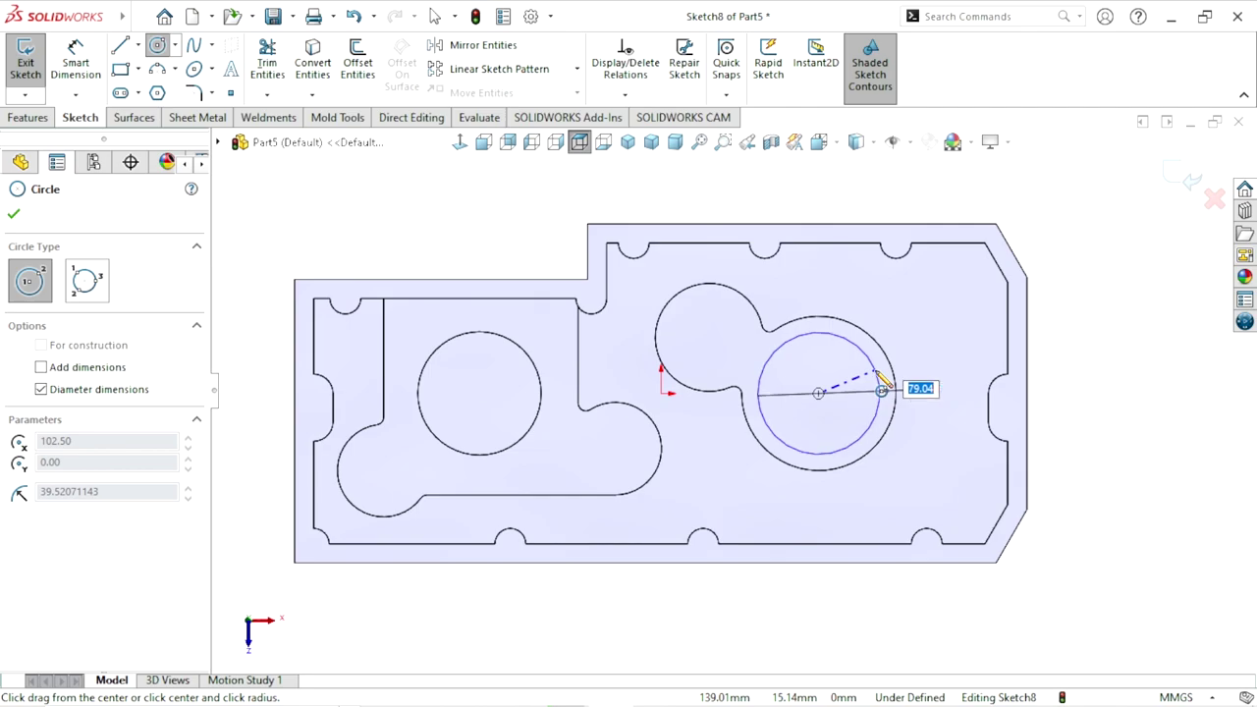
click(879, 391)
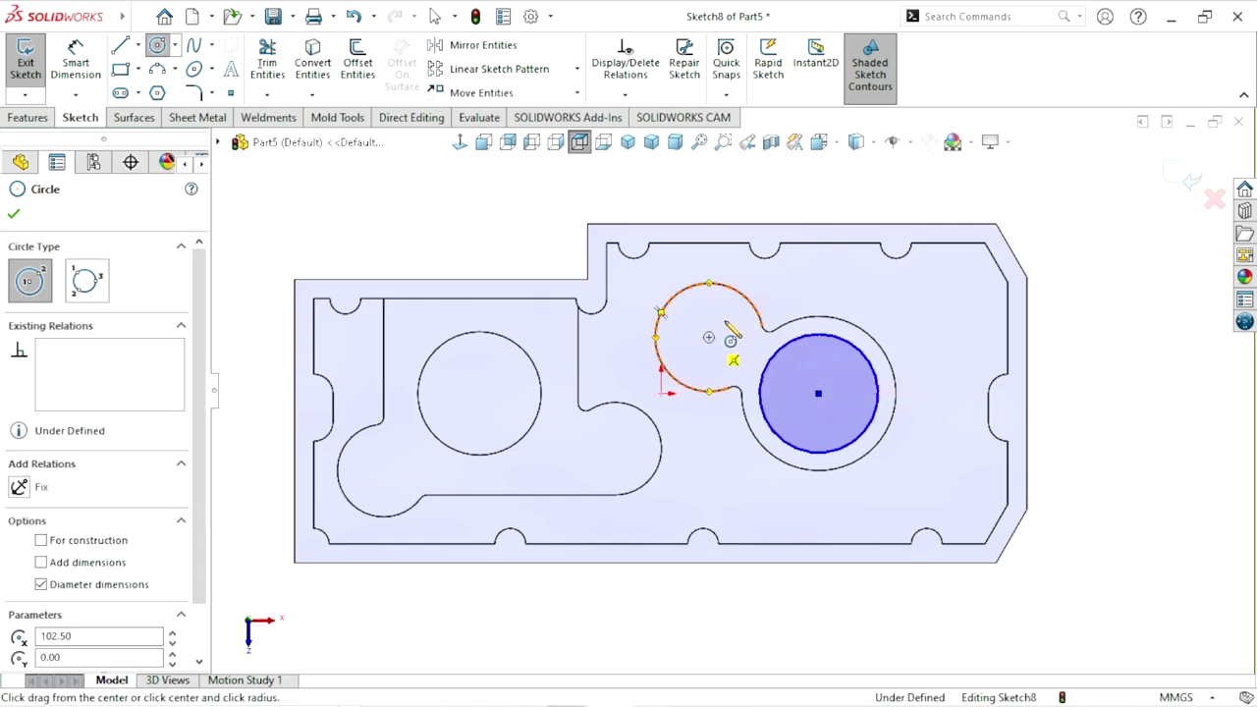
click(709, 338)
click(744, 318)
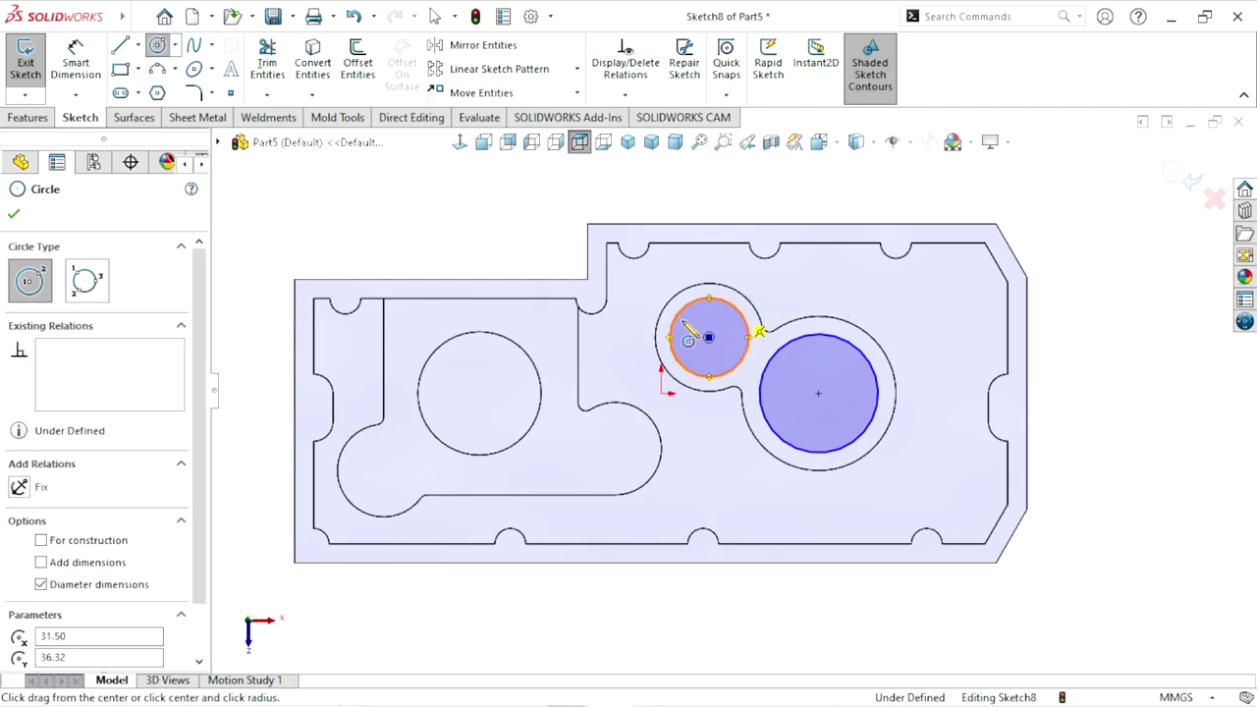
click(479, 393)
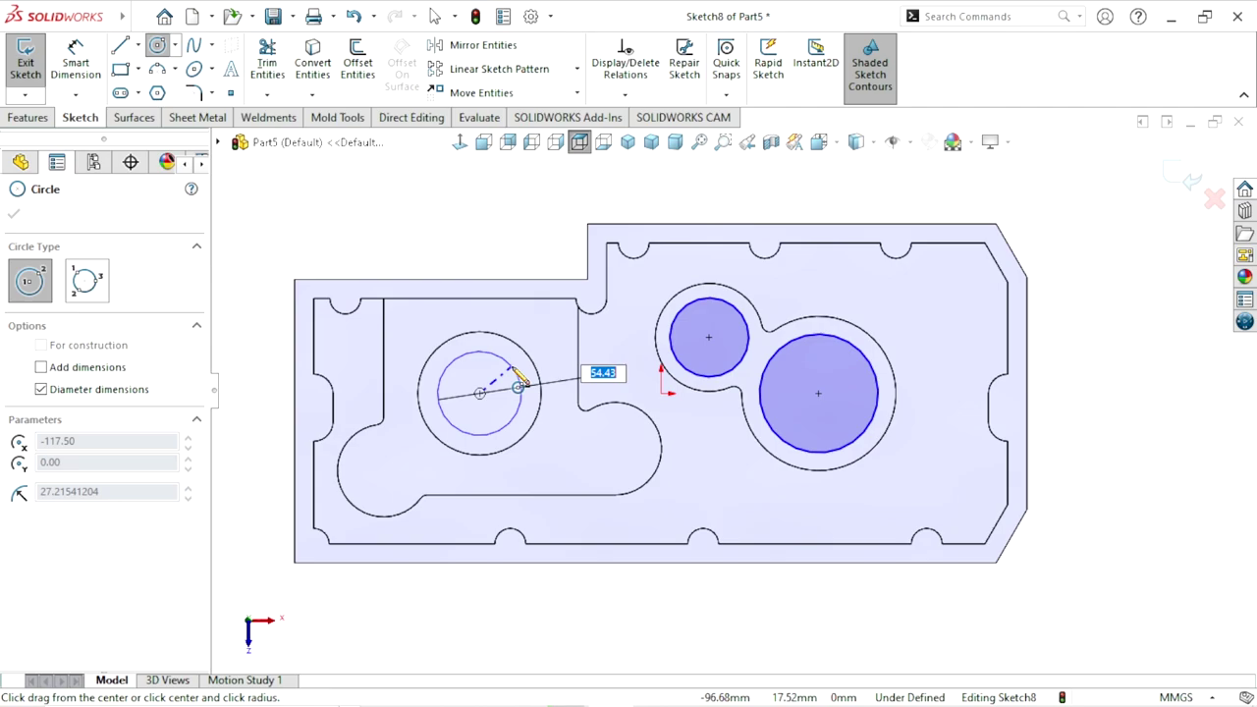
click(521, 382)
click(82, 83)
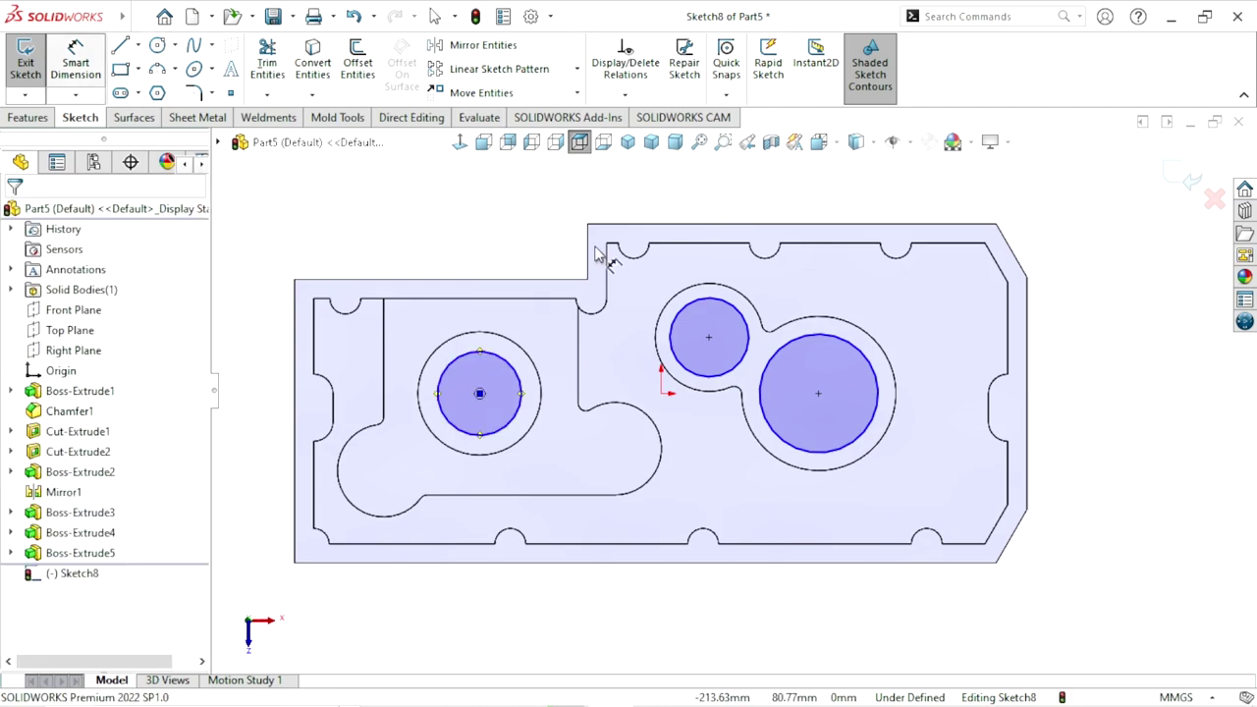
- Dimension the large, small and left circles to Ø75, Ø45 and Ø70 mm respectively
click(935, 334)
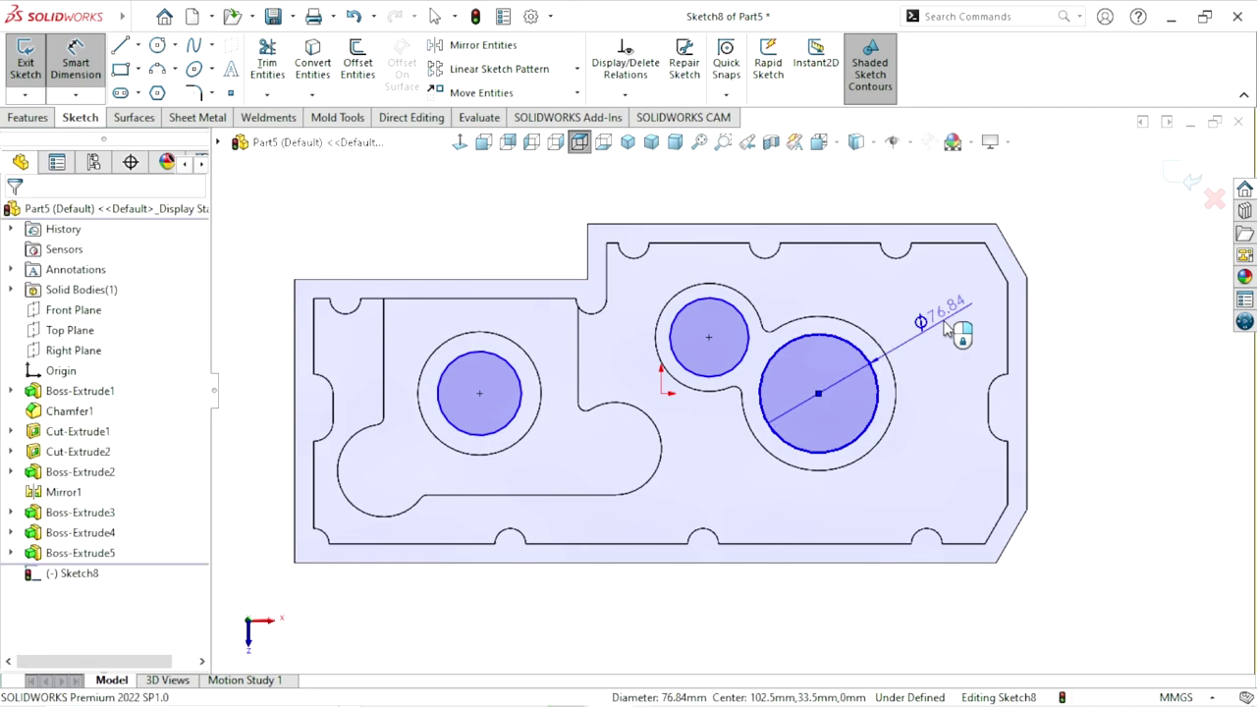
click(944, 326)
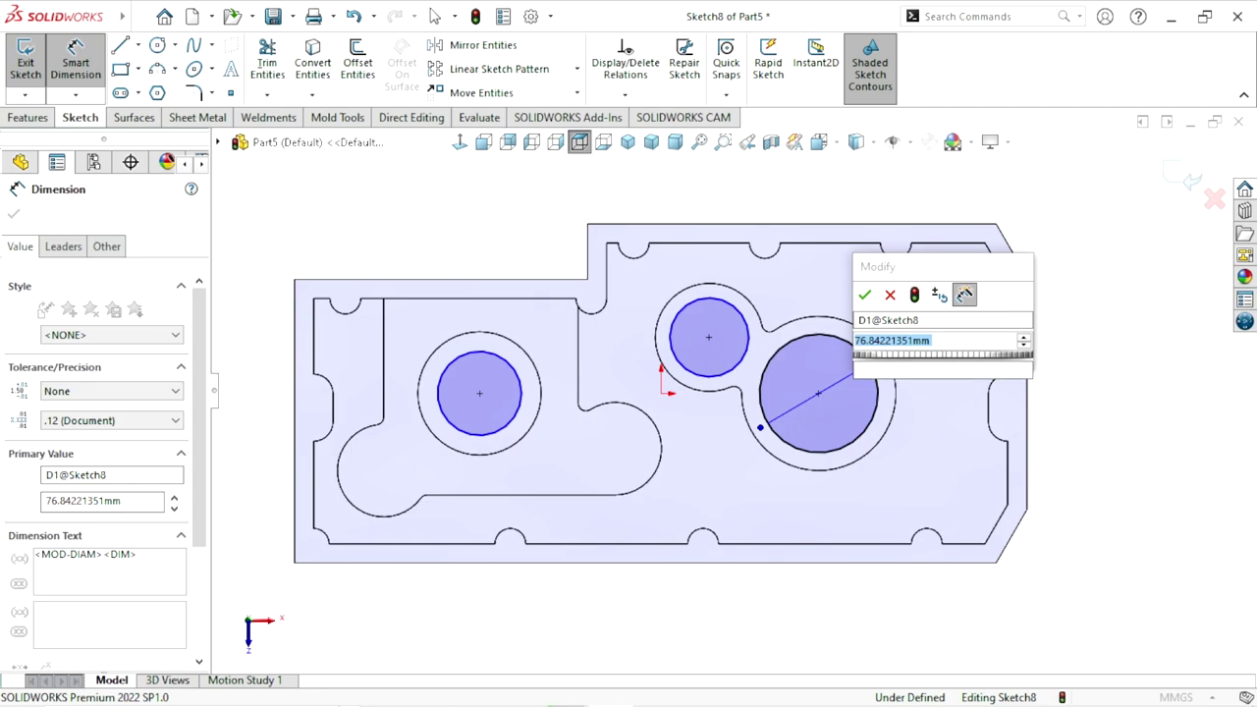
text(75)
click(872, 299)
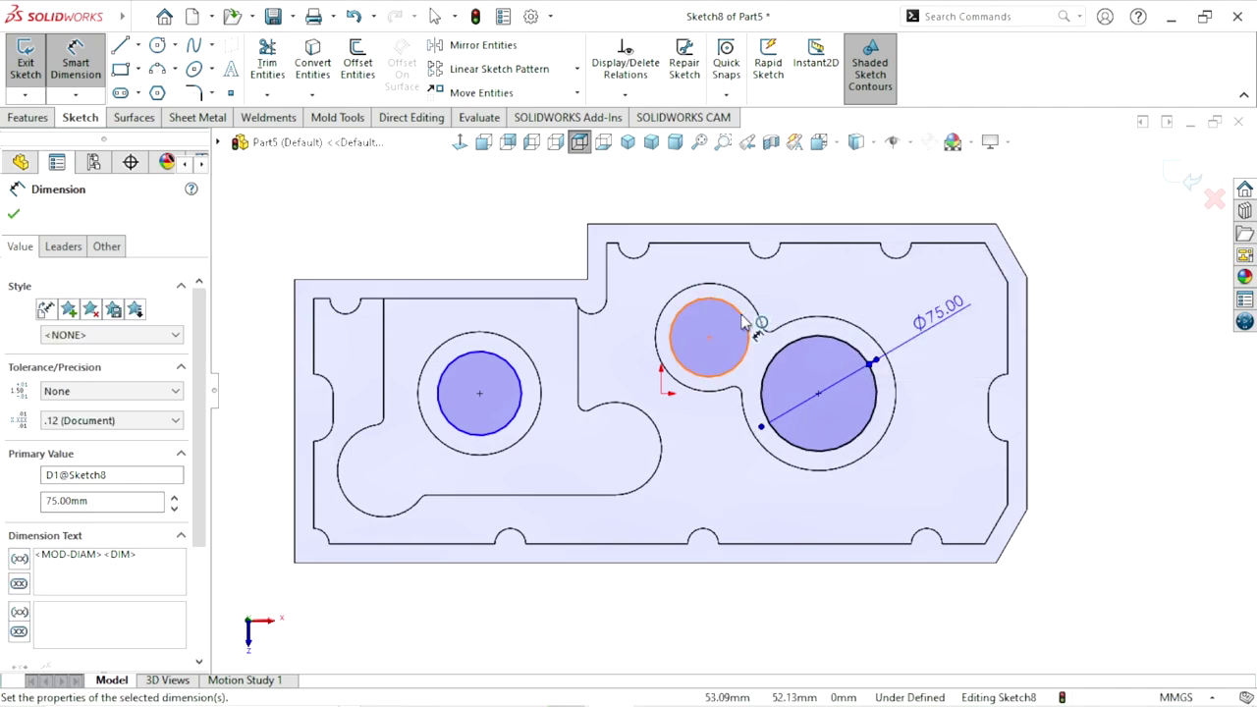
click(800, 298)
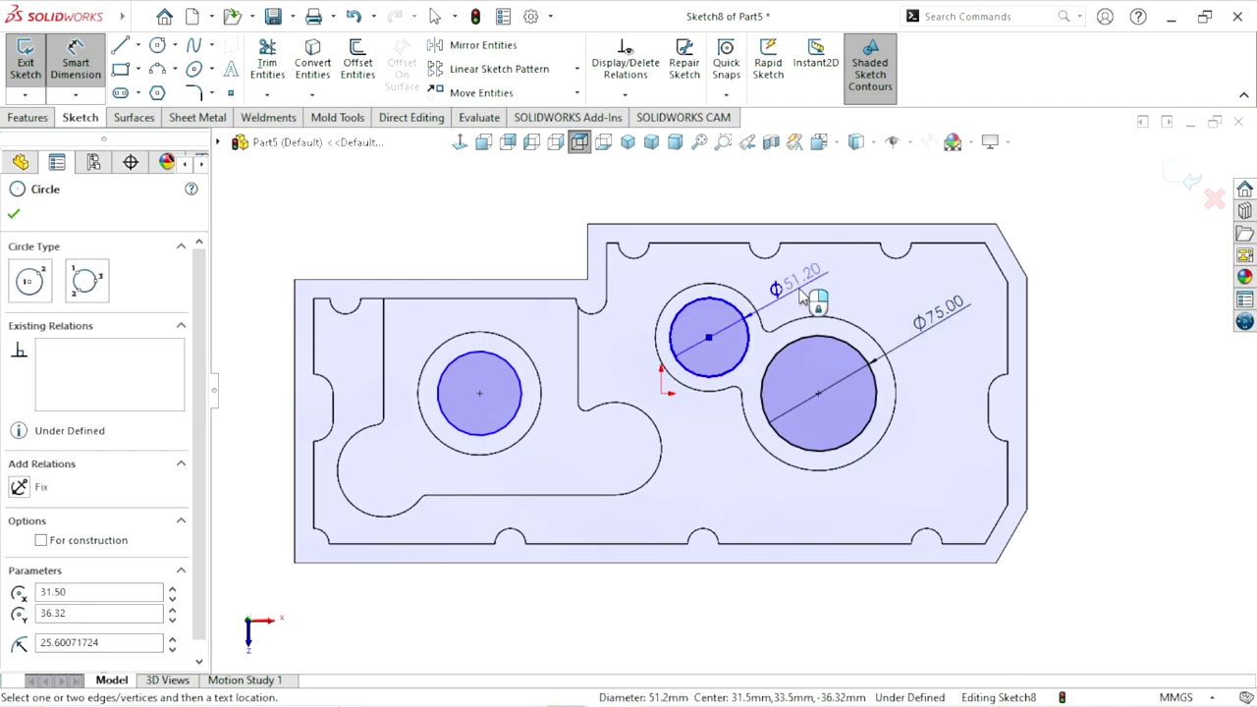
click(800, 297)
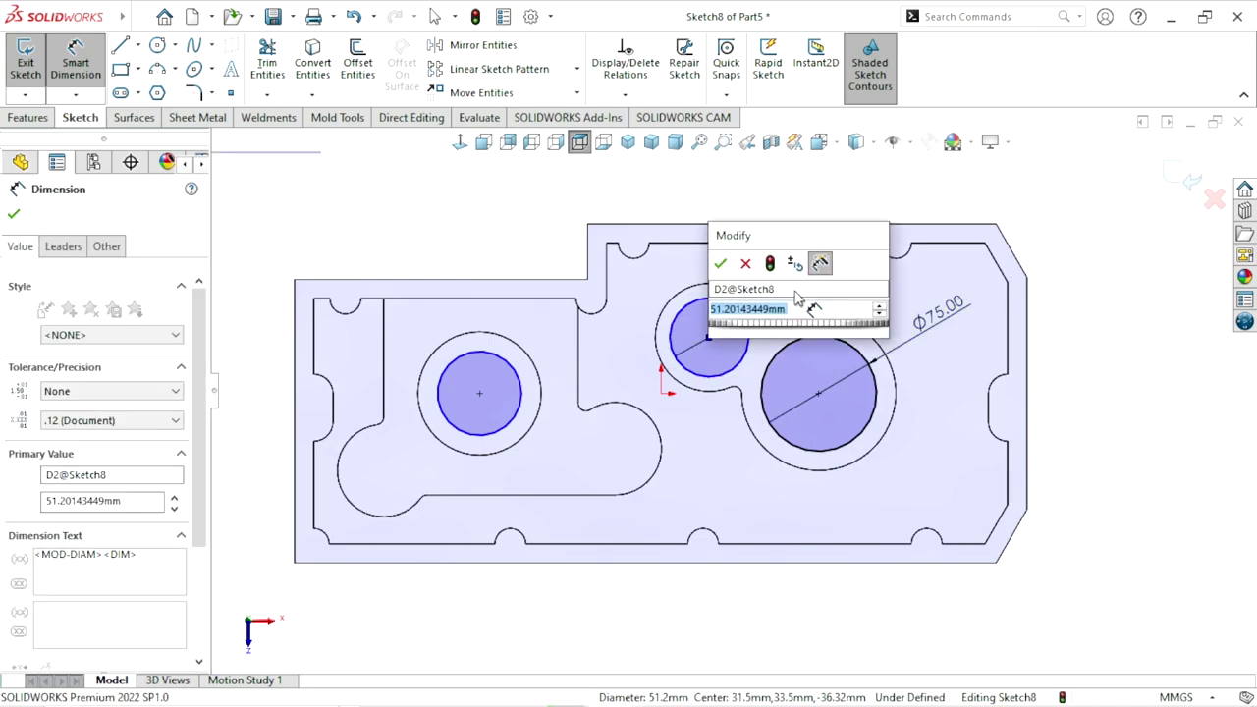
text(45)
click(722, 263)
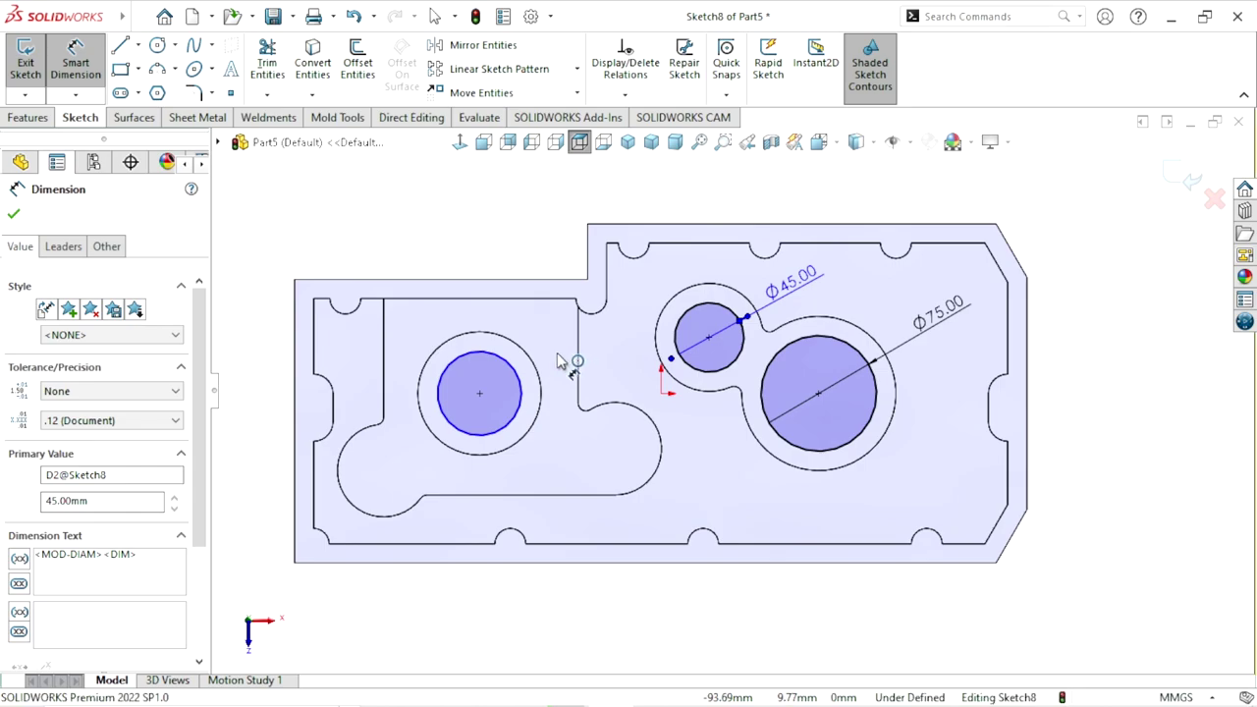
click(557, 360)
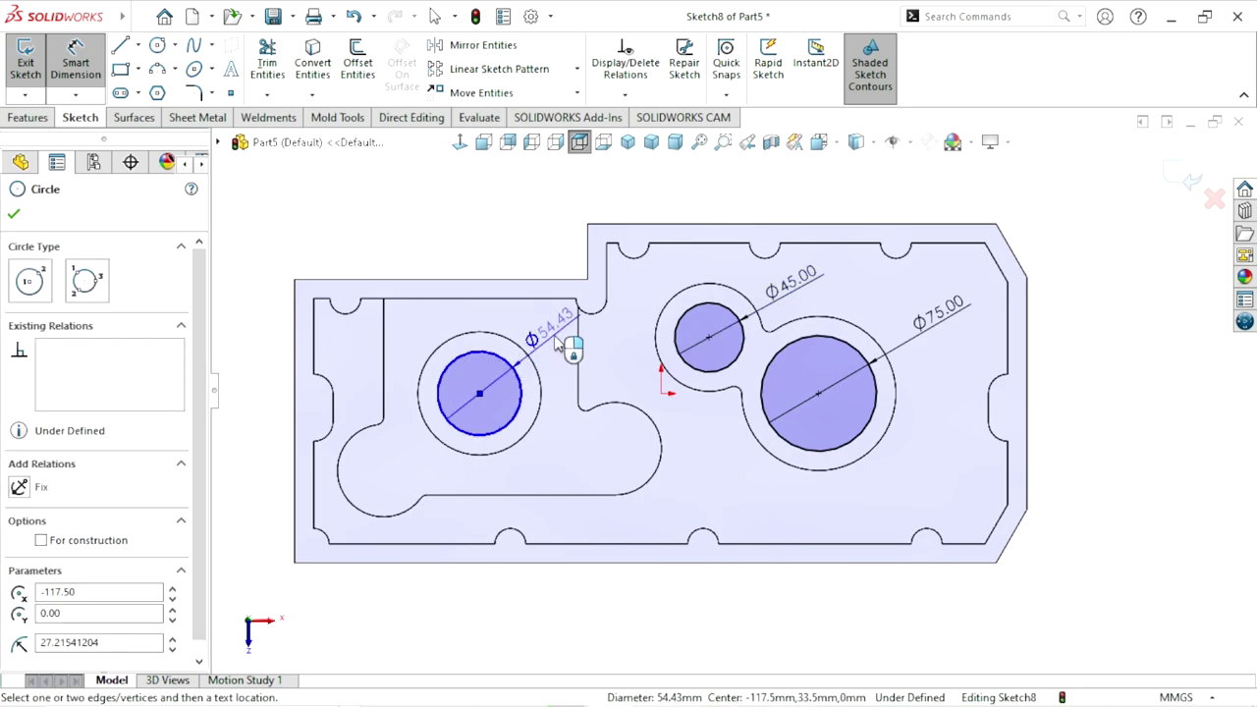
click(556, 341)
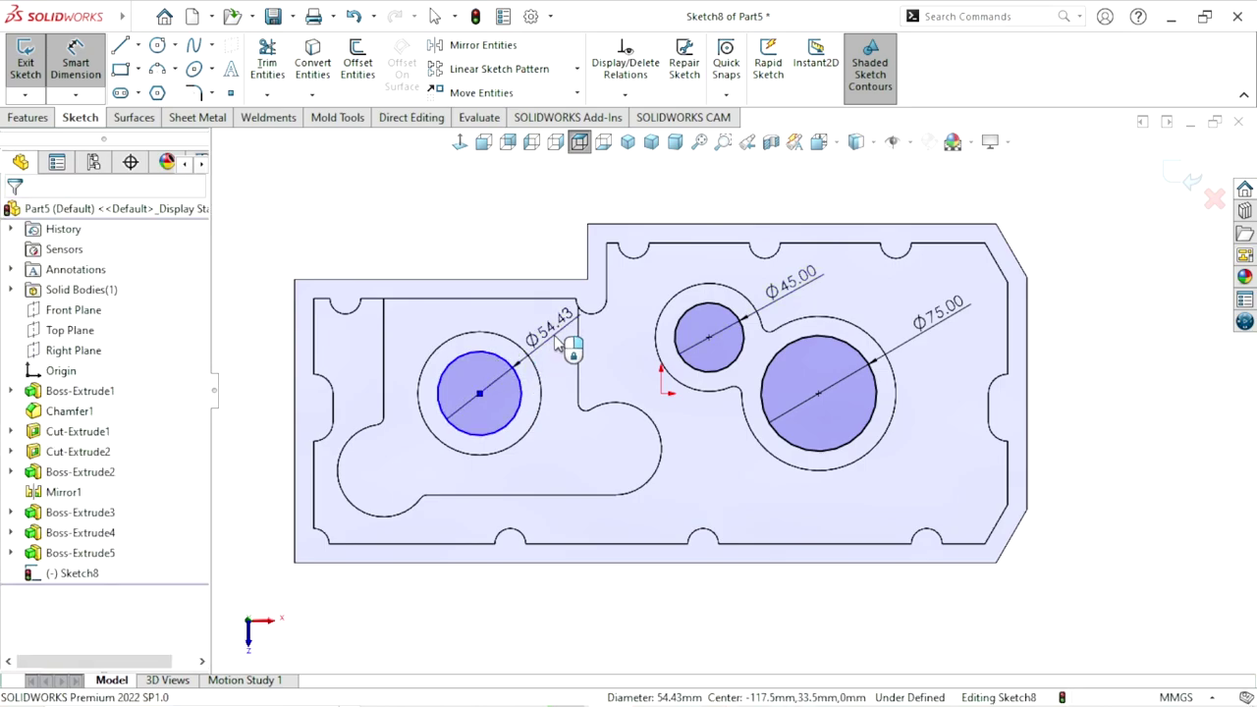
text(70)
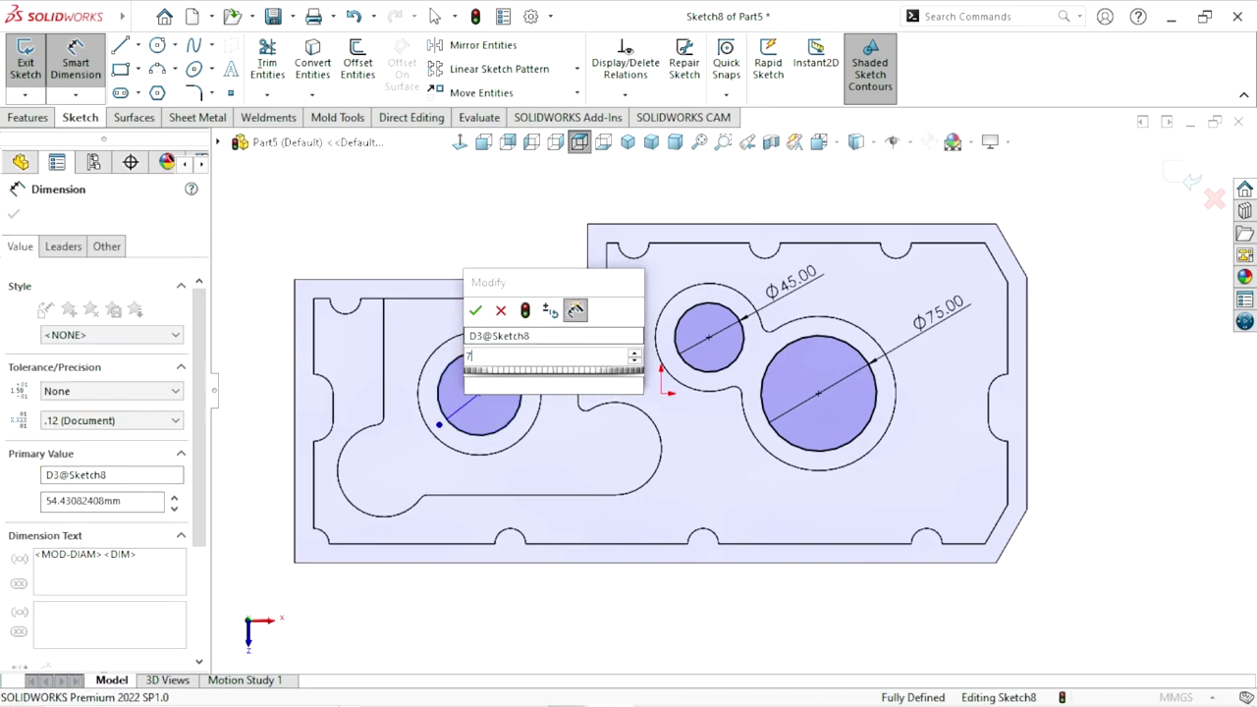
click(478, 309)
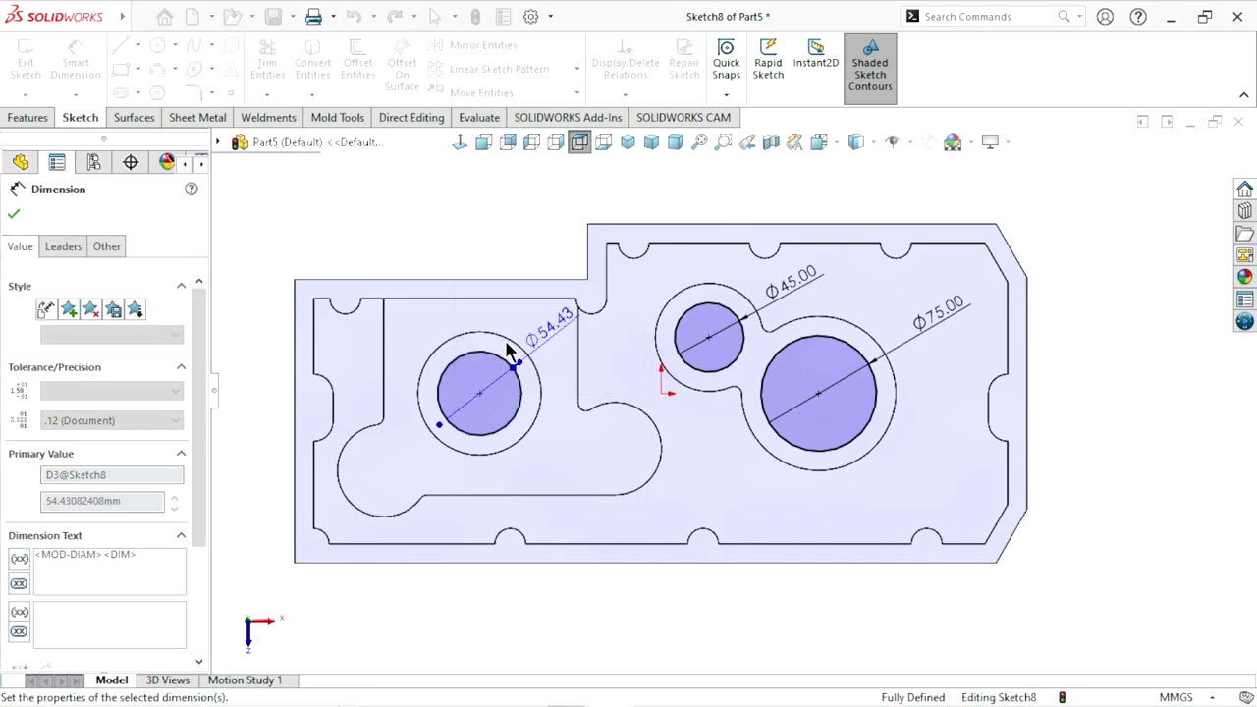
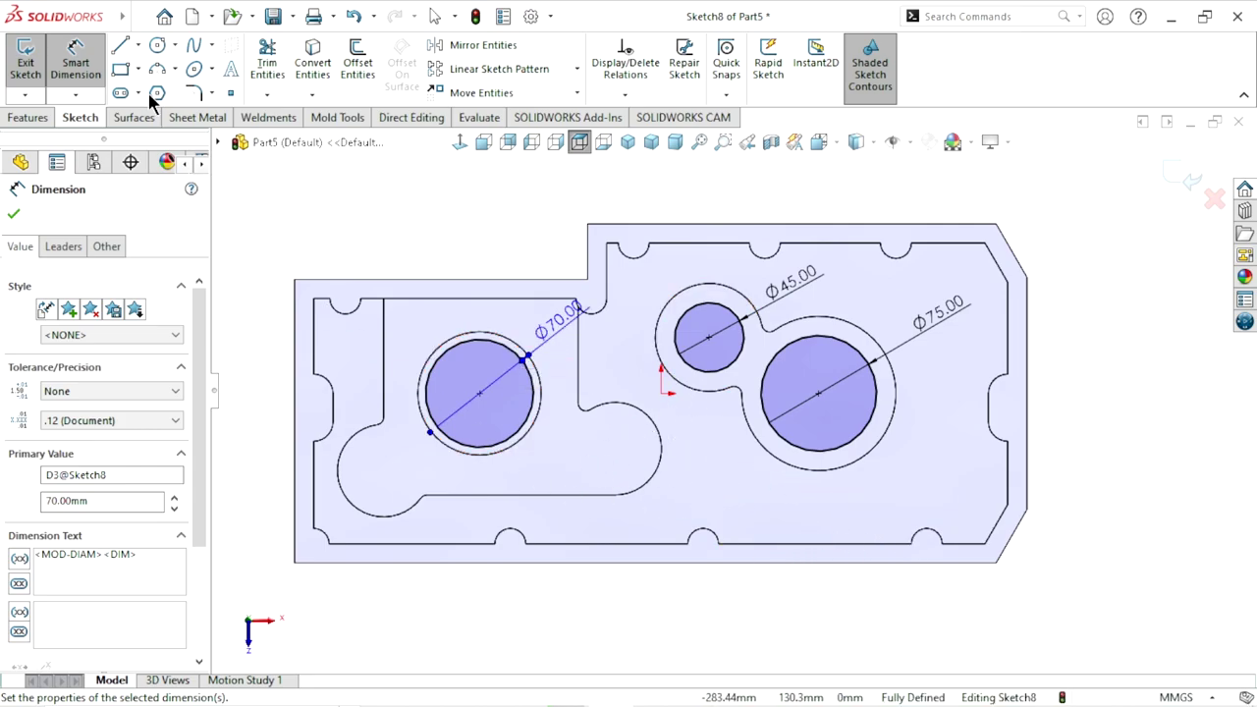
- Draw two circles centred on the middle and left lobes of the boss
click(163, 50)
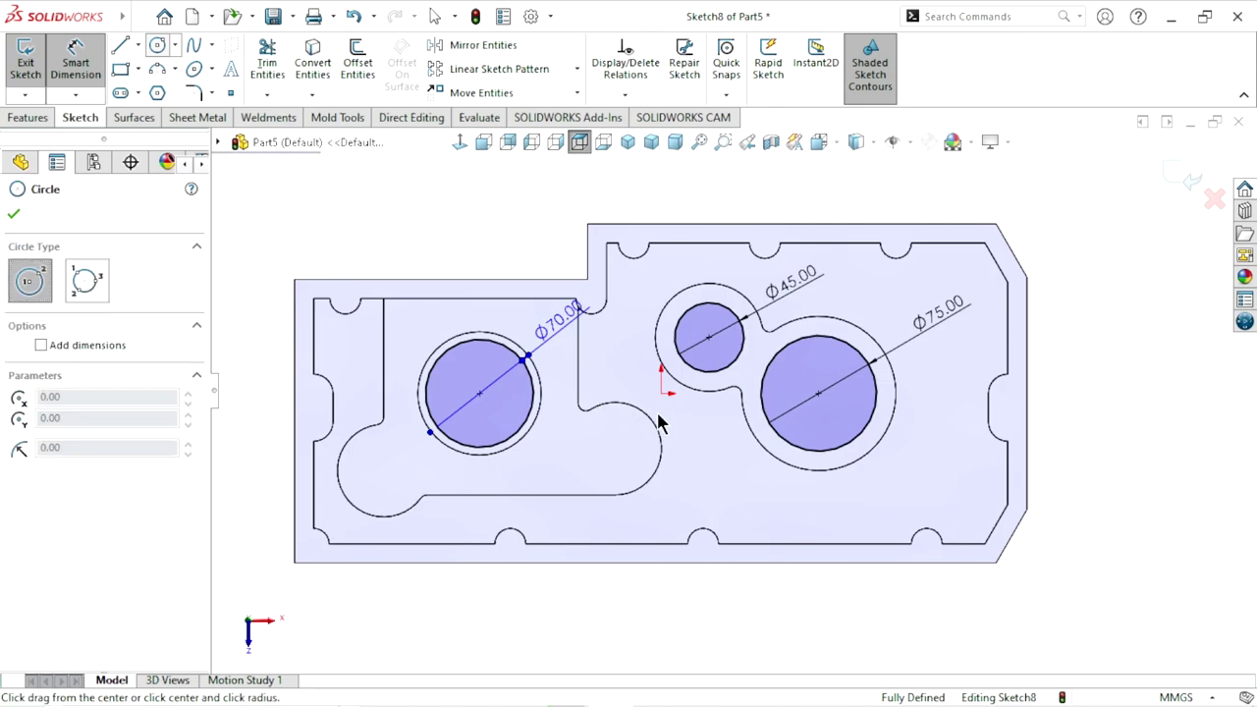
click(614, 448)
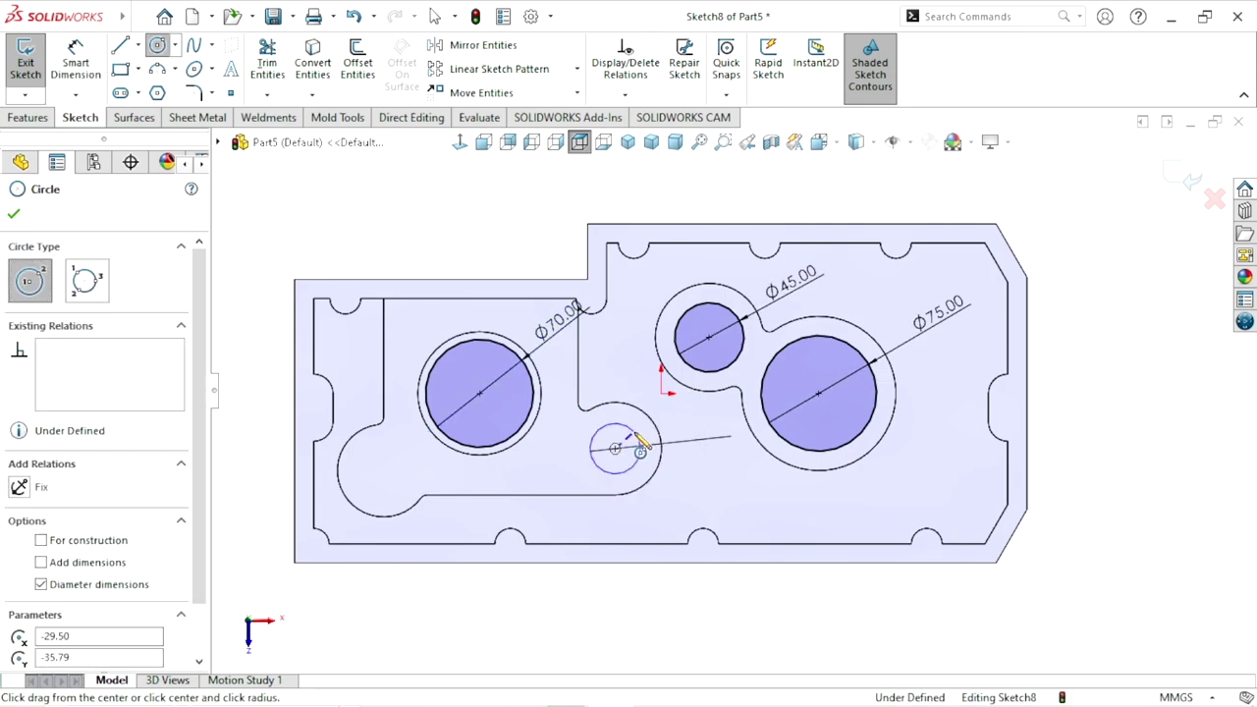
click(634, 435)
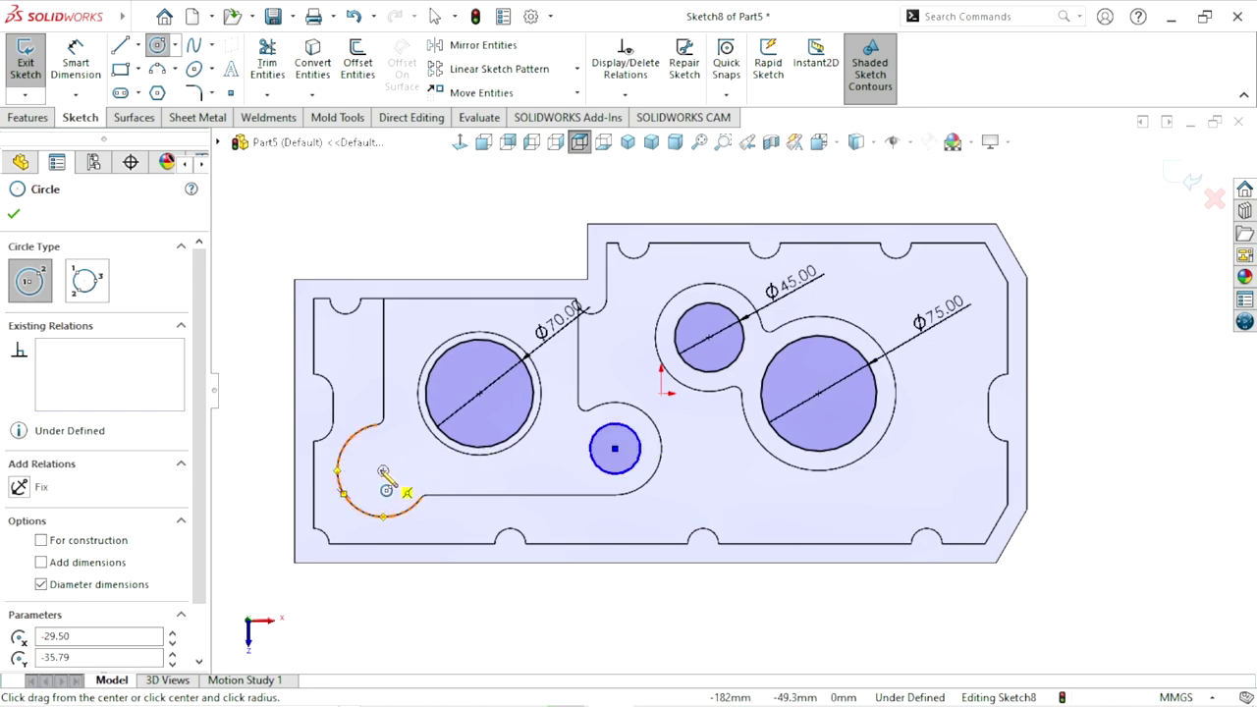
click(383, 472)
click(409, 470)
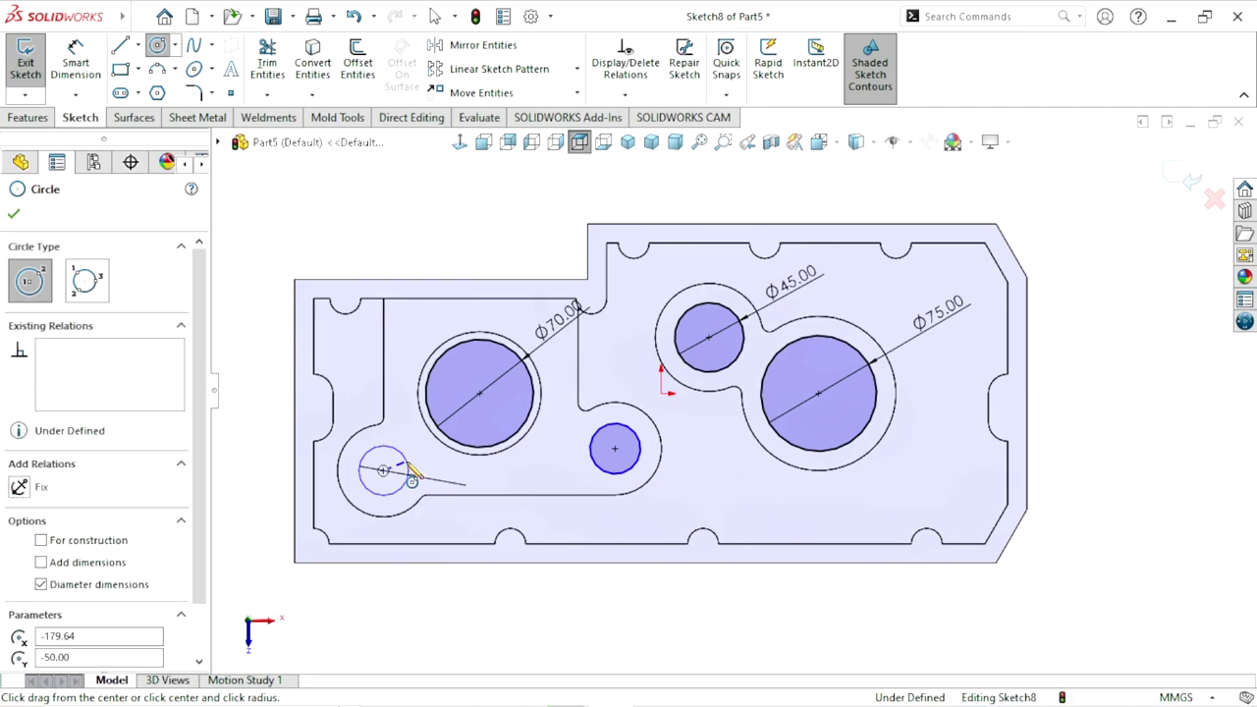
- Dimension the middle circle to Ø30 mm and the left circle to Ø25 mm
click(86, 82)
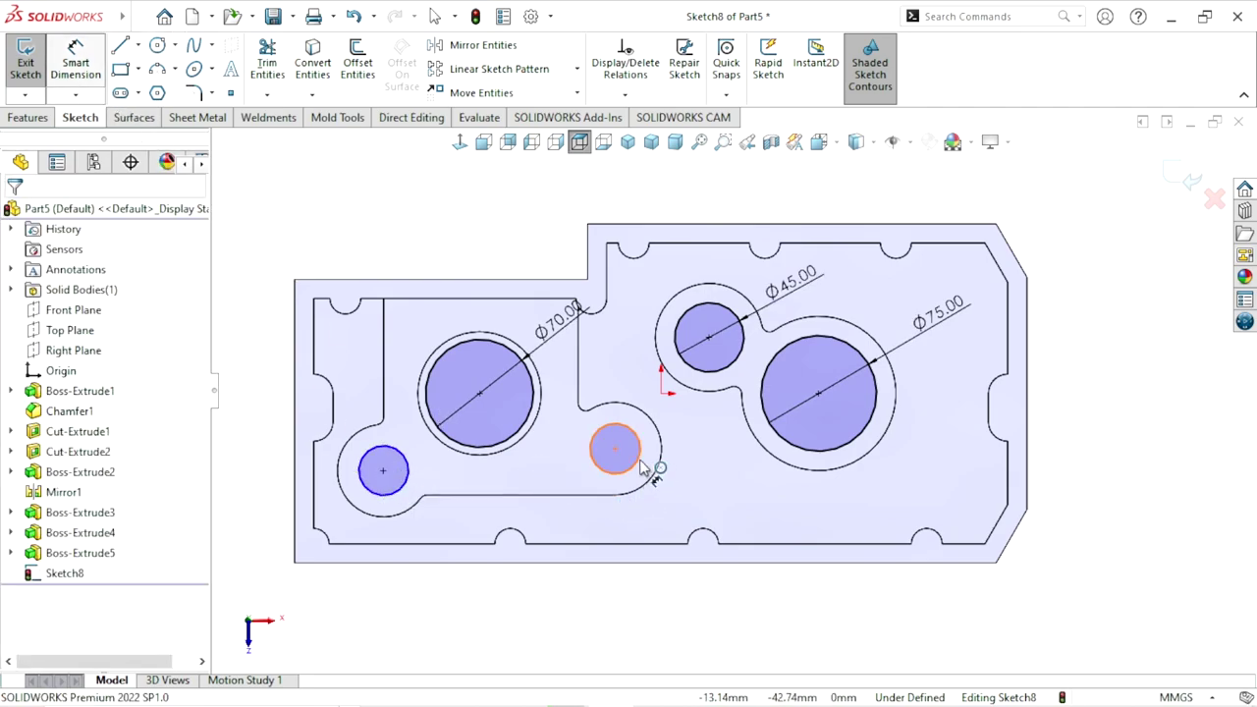
click(685, 488)
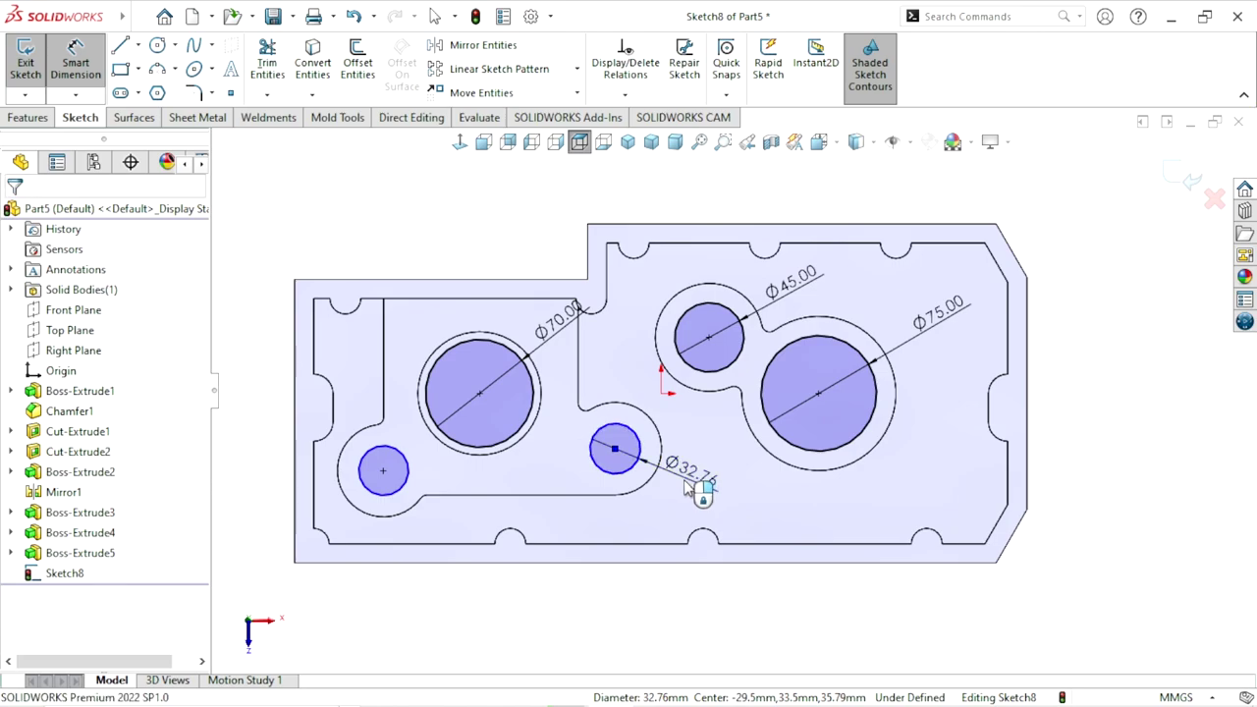
click(685, 488)
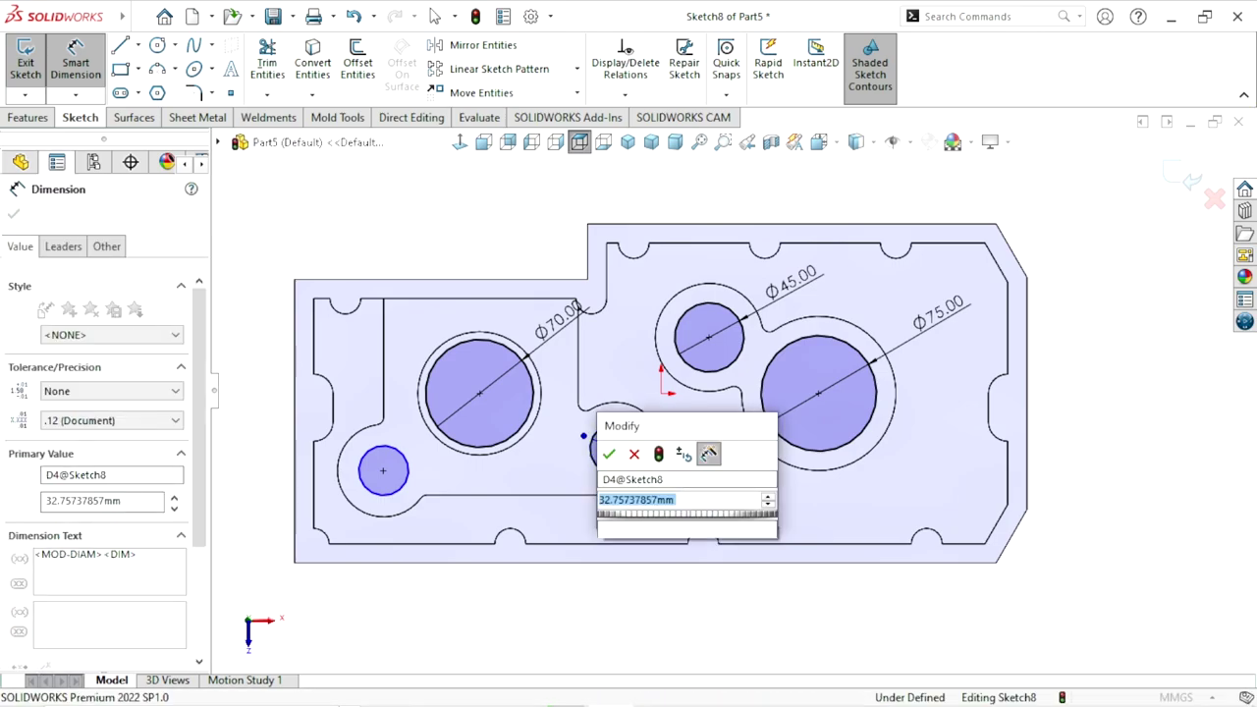
text(30)
click(610, 455)
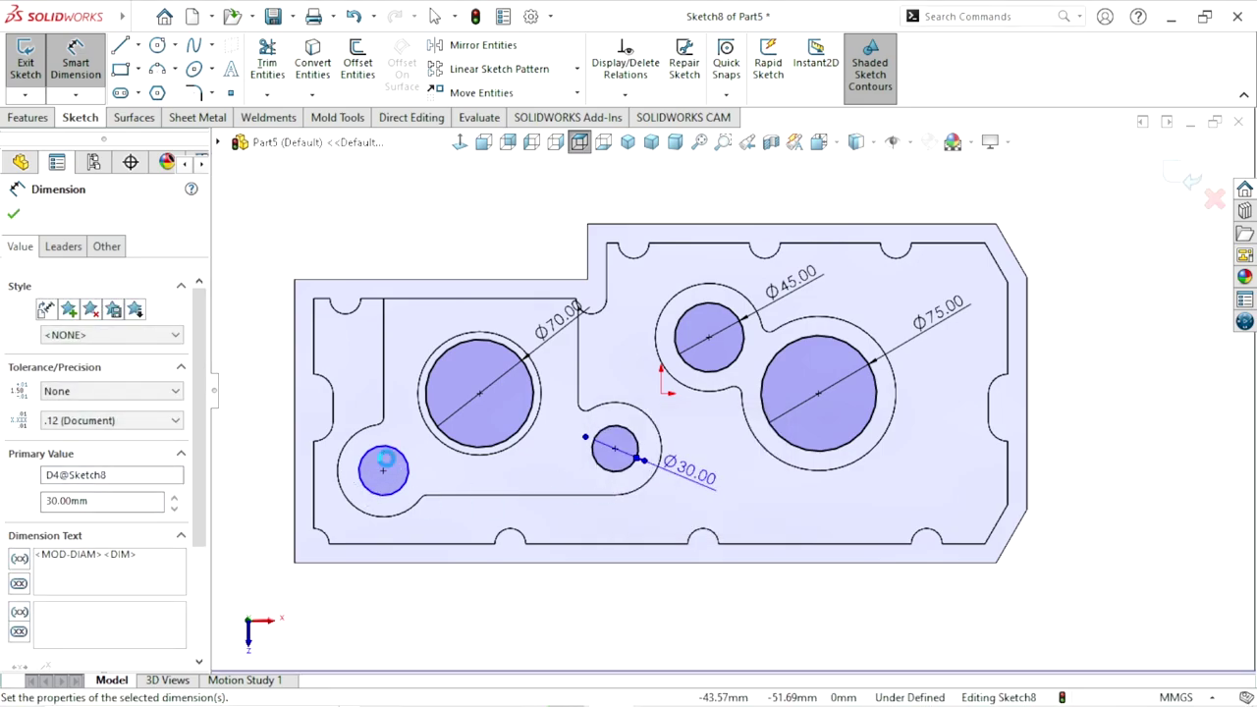
click(415, 483)
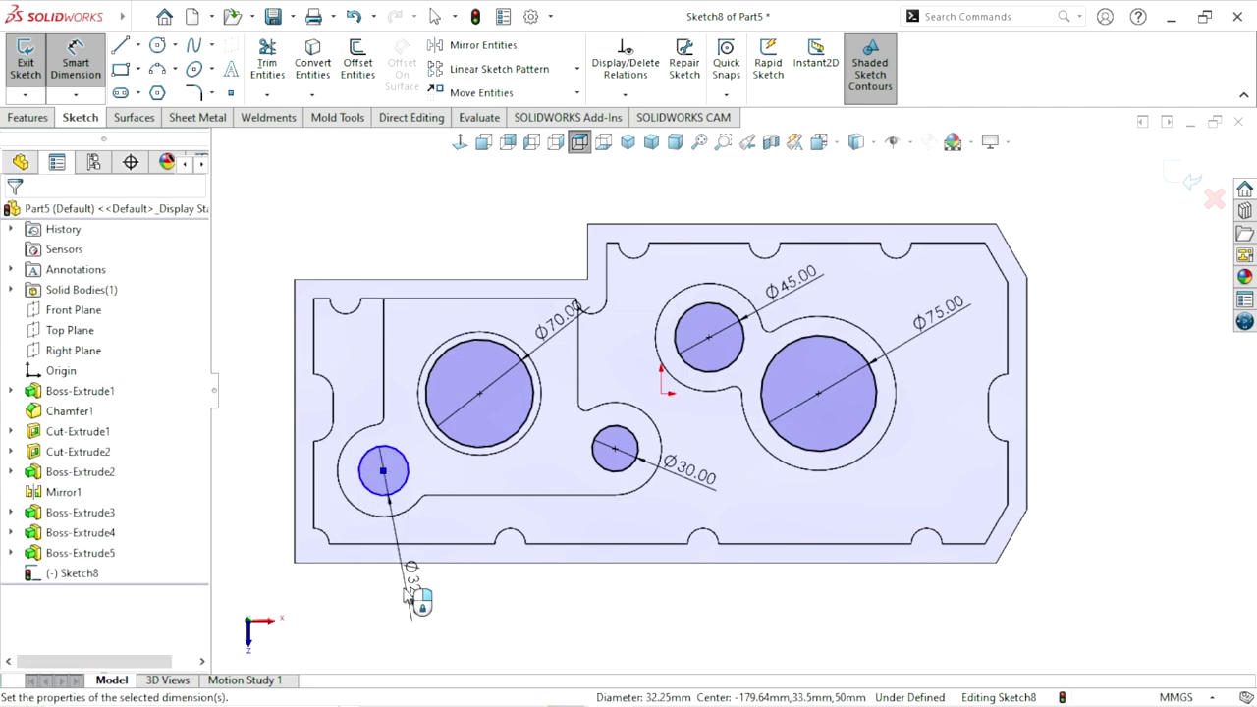
click(408, 589)
text(25)
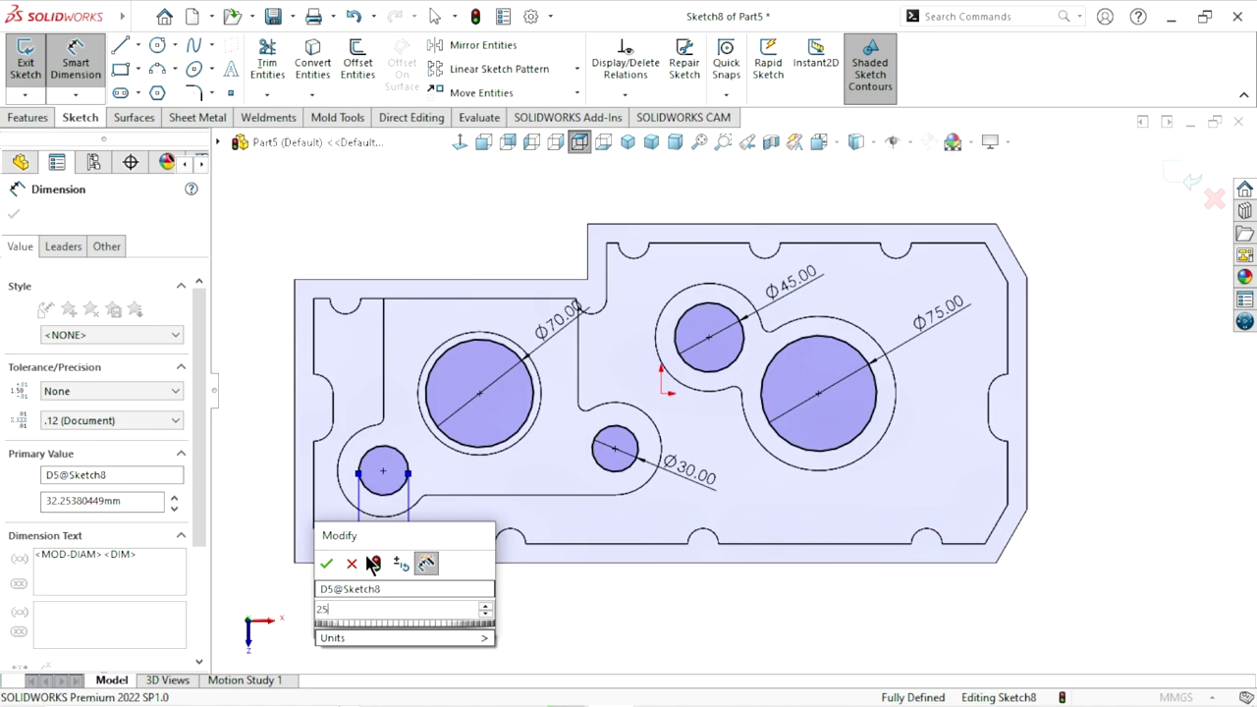
click(324, 562)
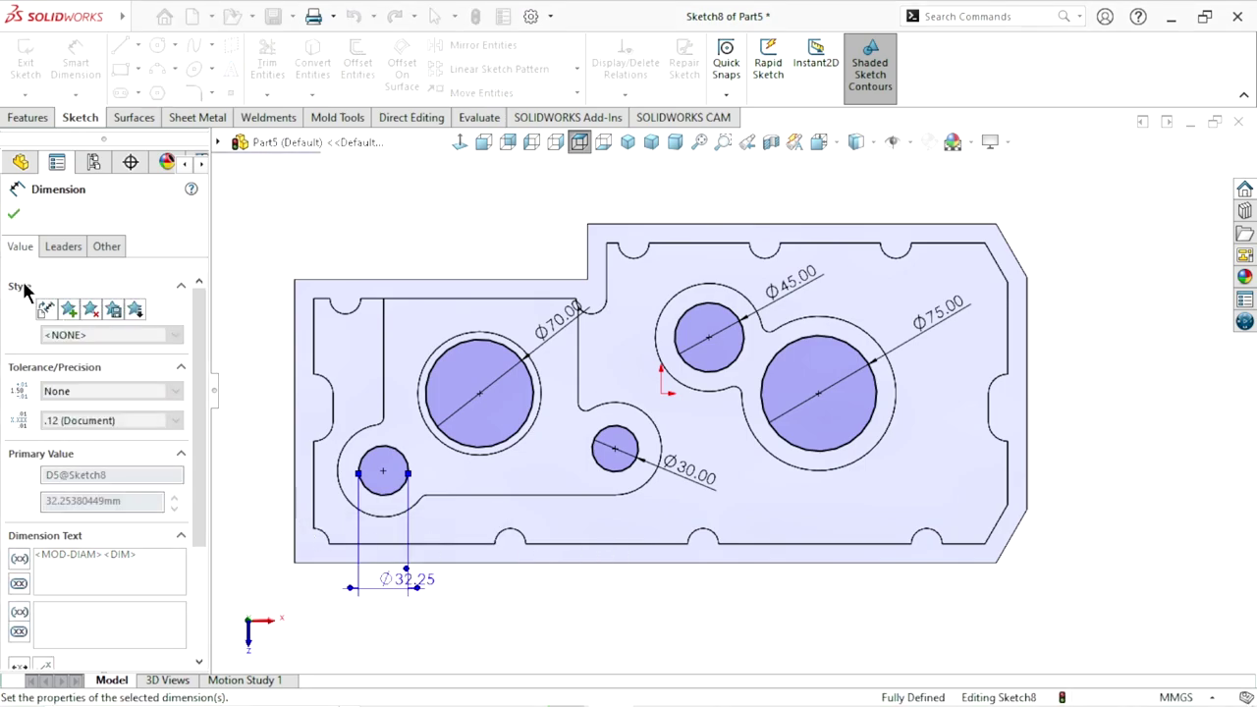
click(14, 215)
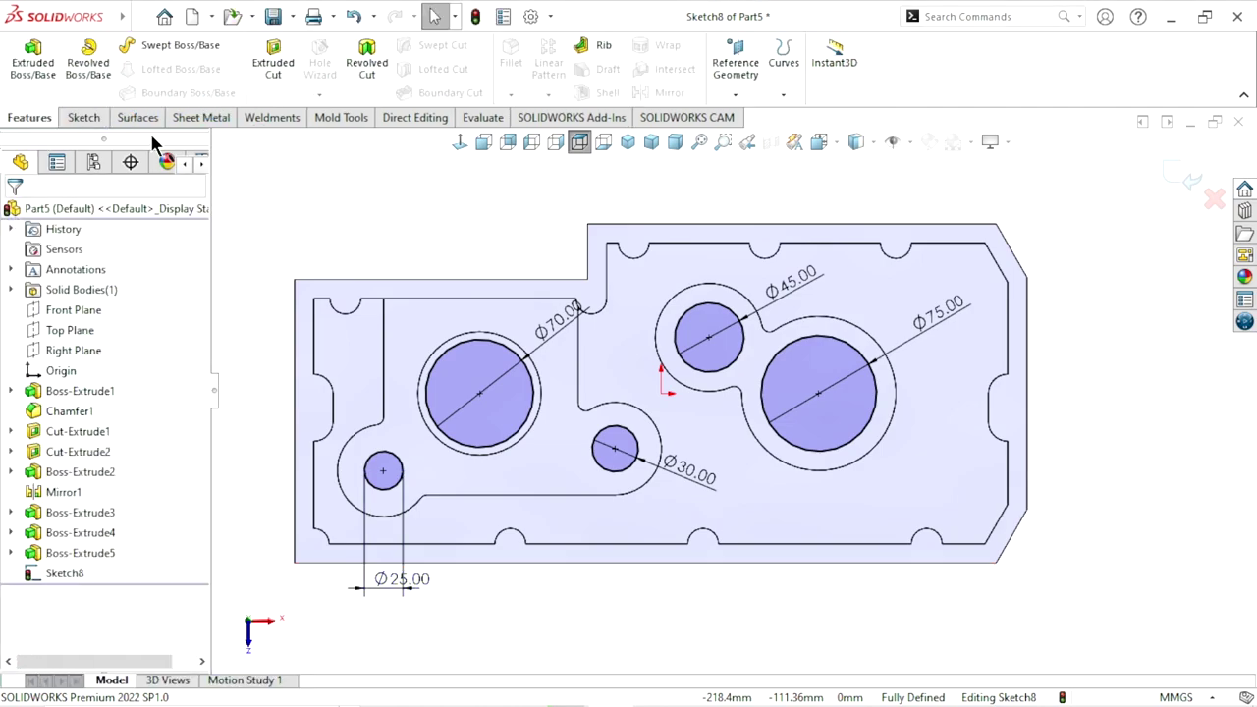
- Extrude-cut the five Sketch8 circles Through All, then orbit to inspect the holes
click(266, 61)
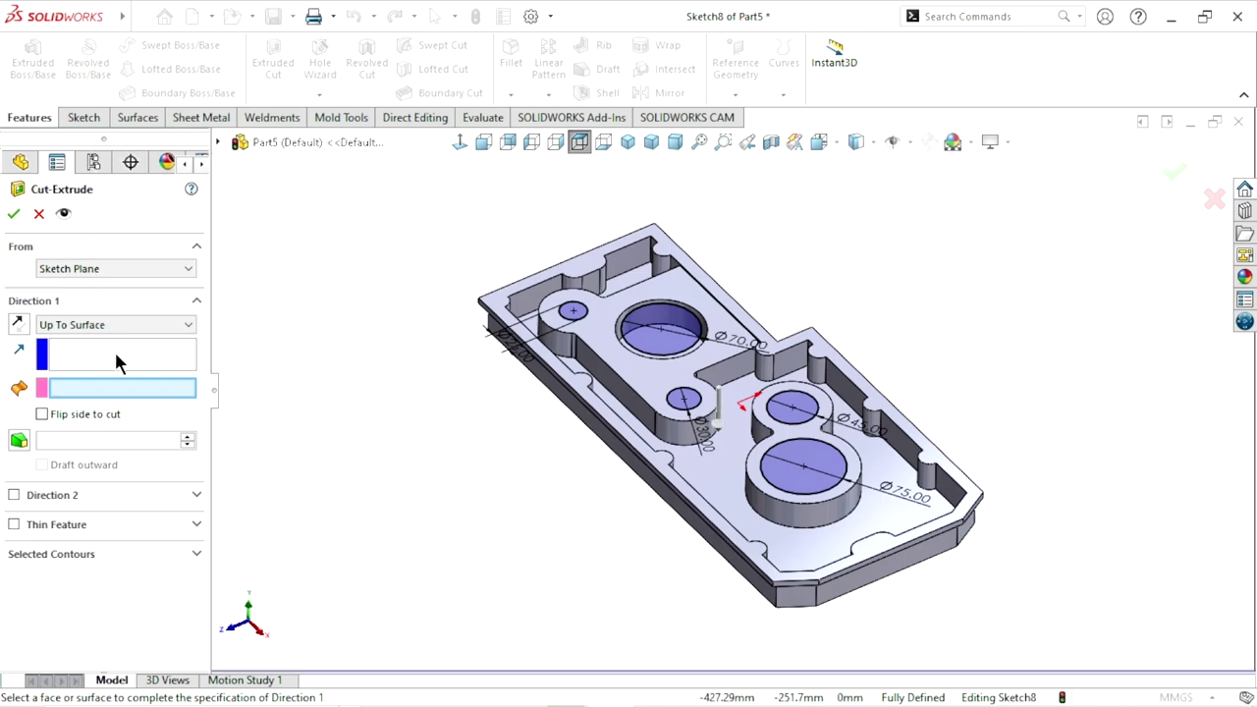
click(125, 326)
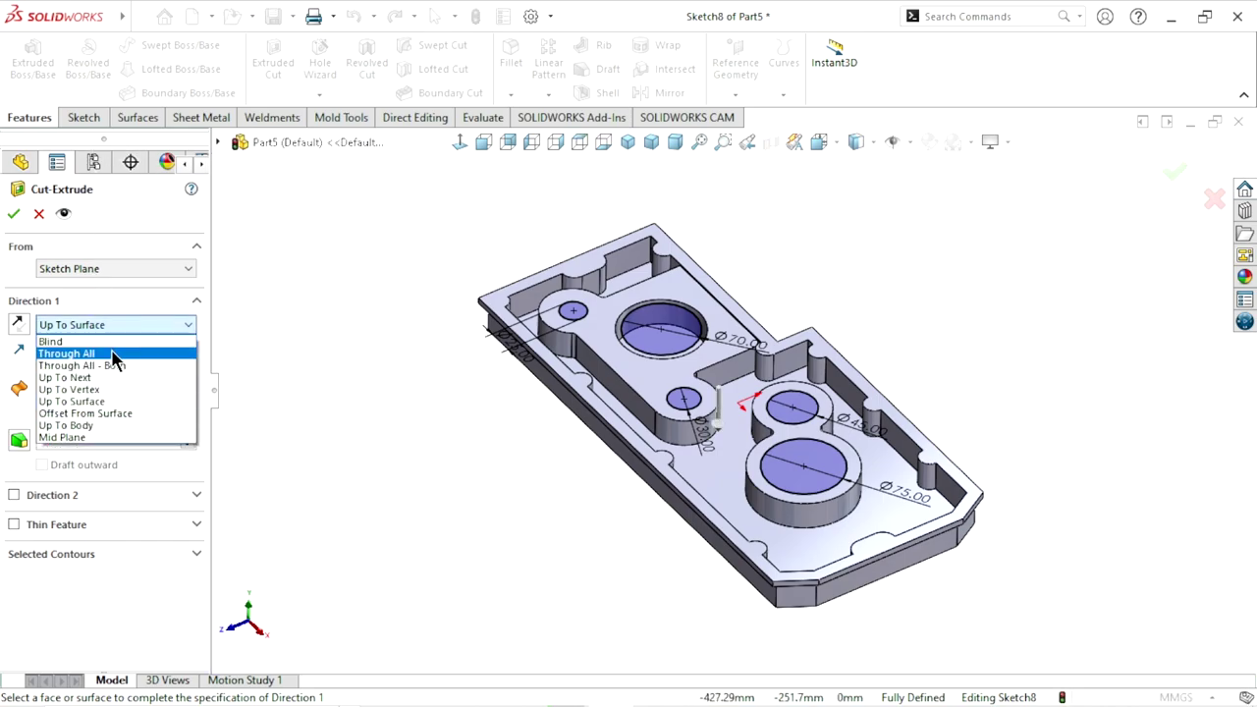
click(112, 355)
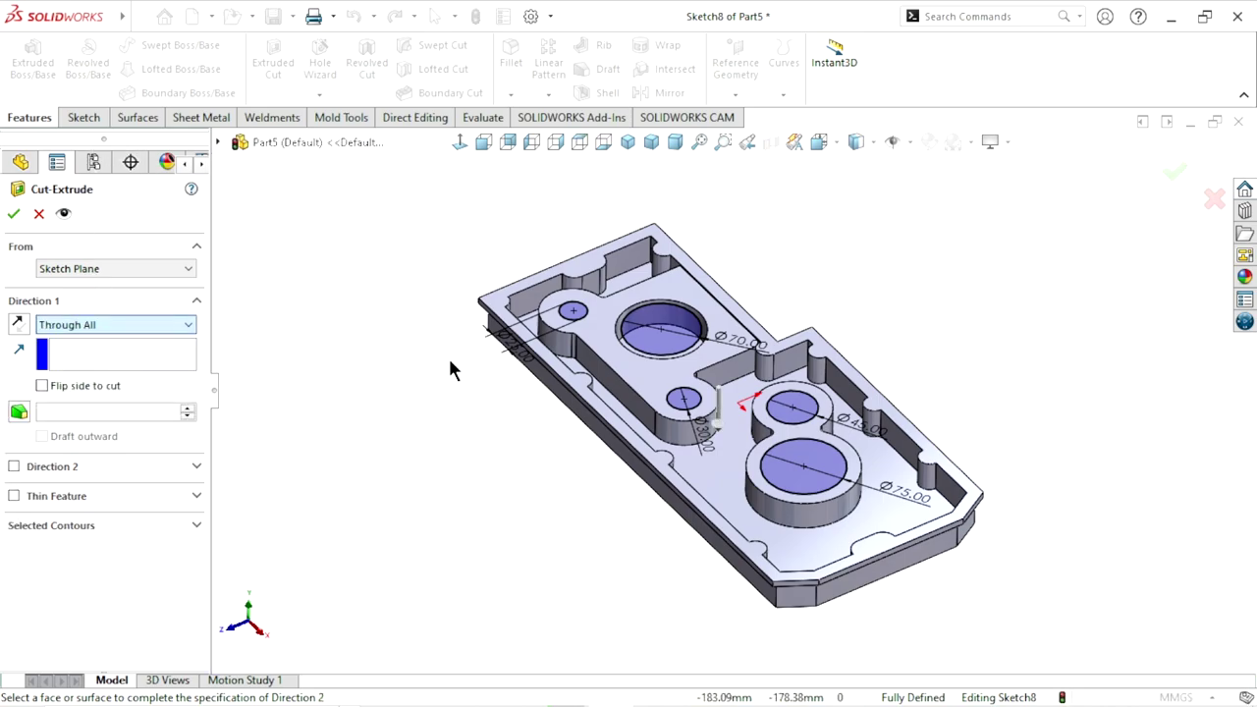
click(13, 215)
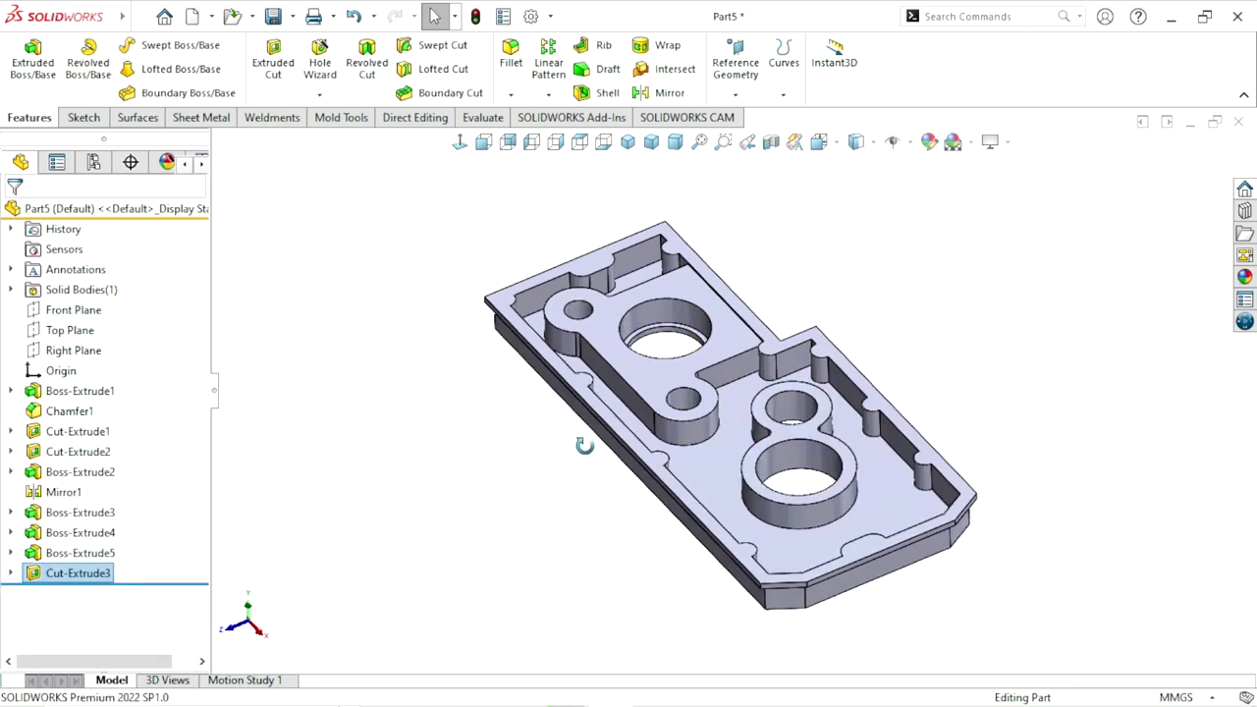
mouse_move(584, 445)
middle_down()
mouse_move(536, 521)
mouse_move(589, 471)
mouse_move(657, 242)
mouse_move(654, 416)
mouse_move(629, 452)
middle_up()
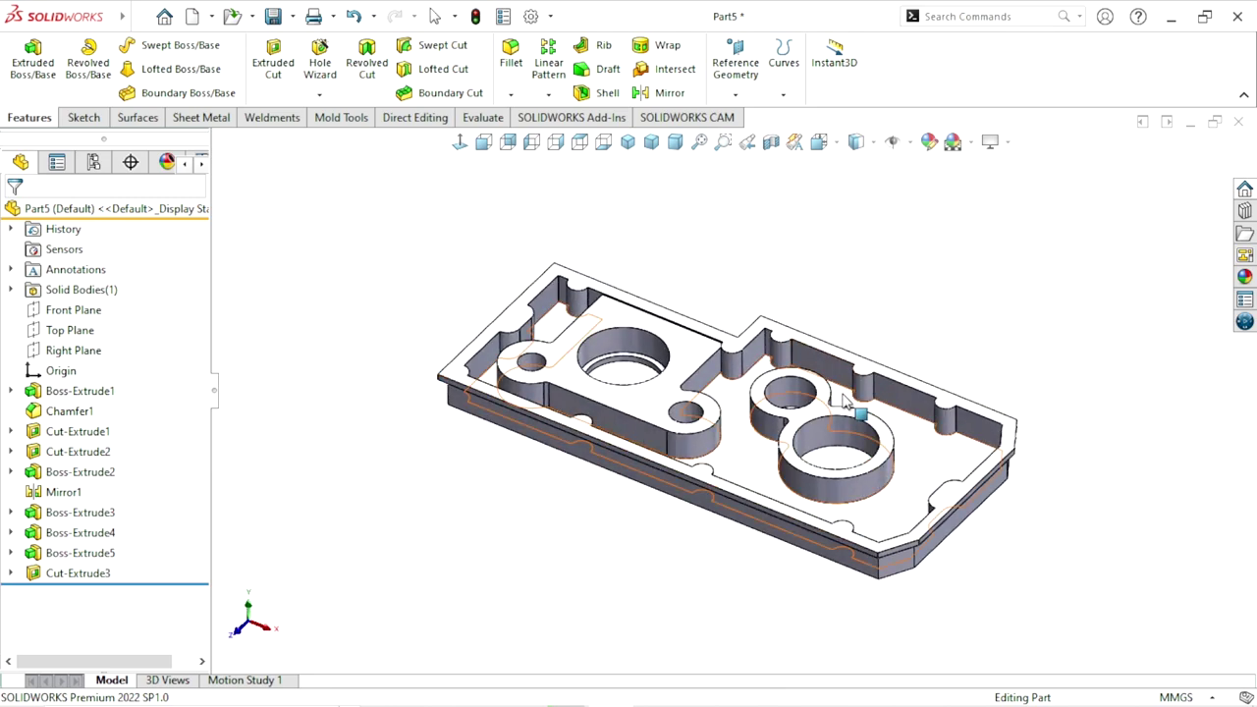
- Start a sketch on the figure-eight boss top face and draw a circle centred on the smaller hole
scroll(842, 401, down, 5)
click(736, 374)
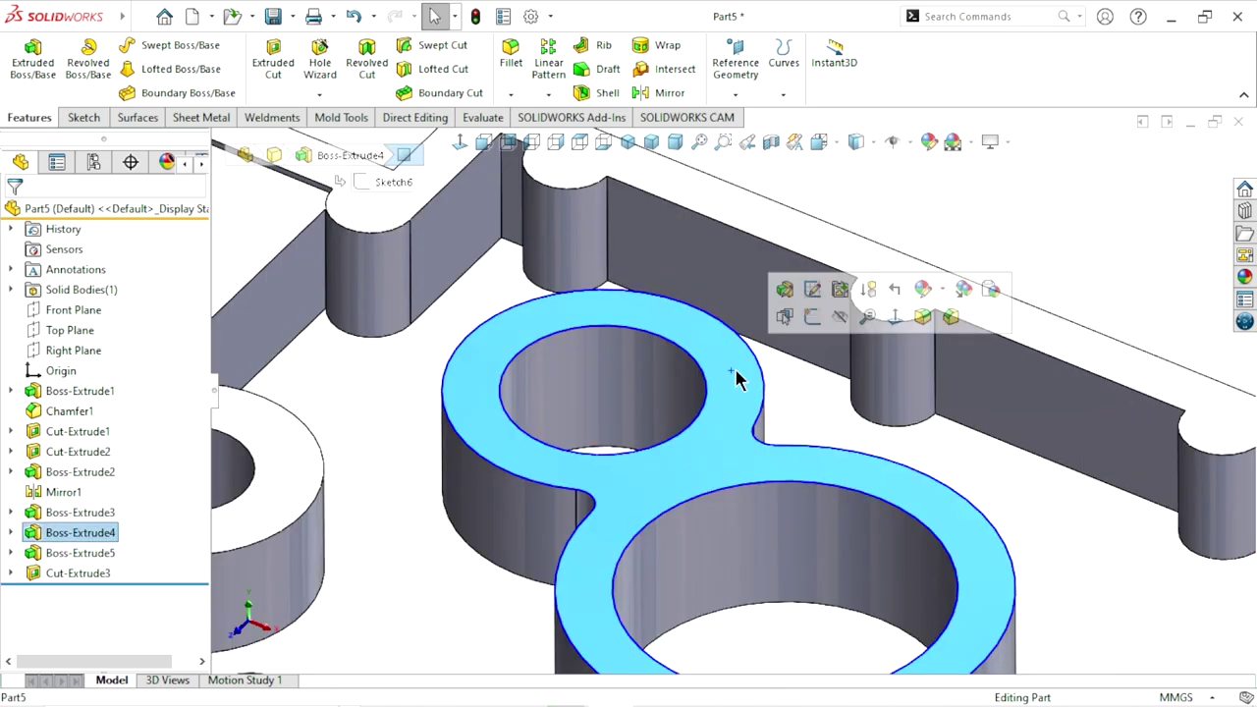
click(811, 319)
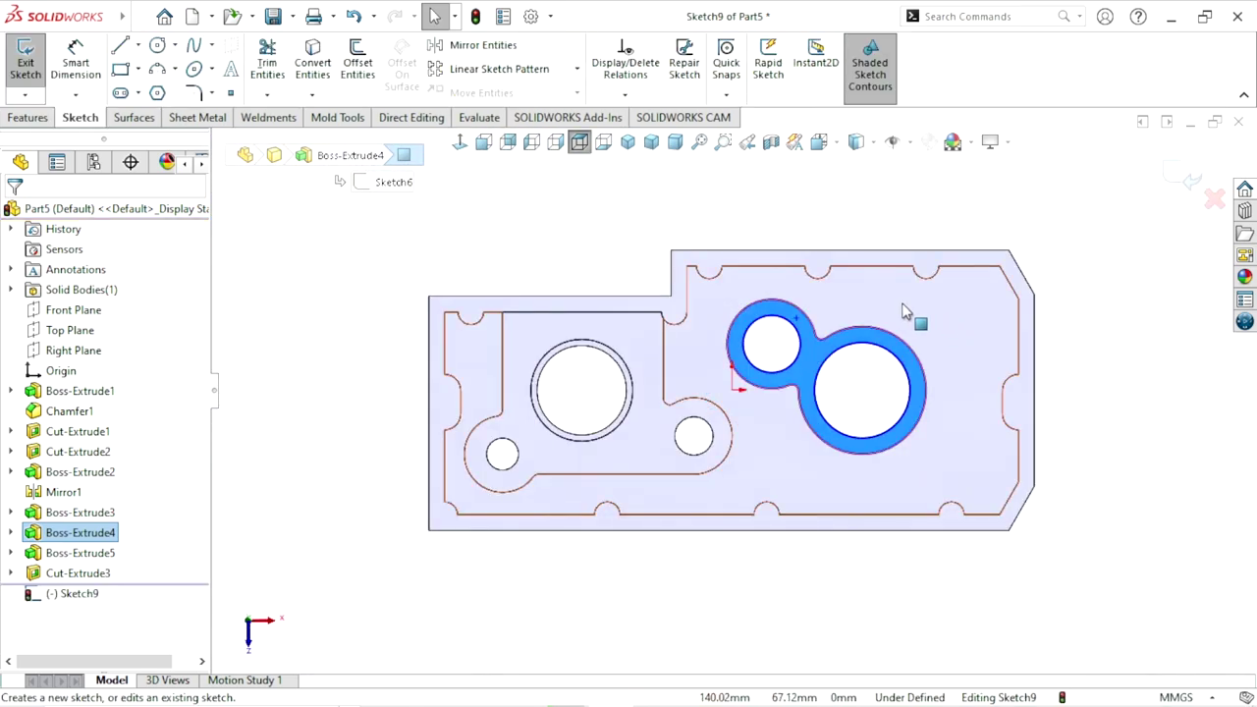
scroll(906, 315, down, 3)
click(159, 46)
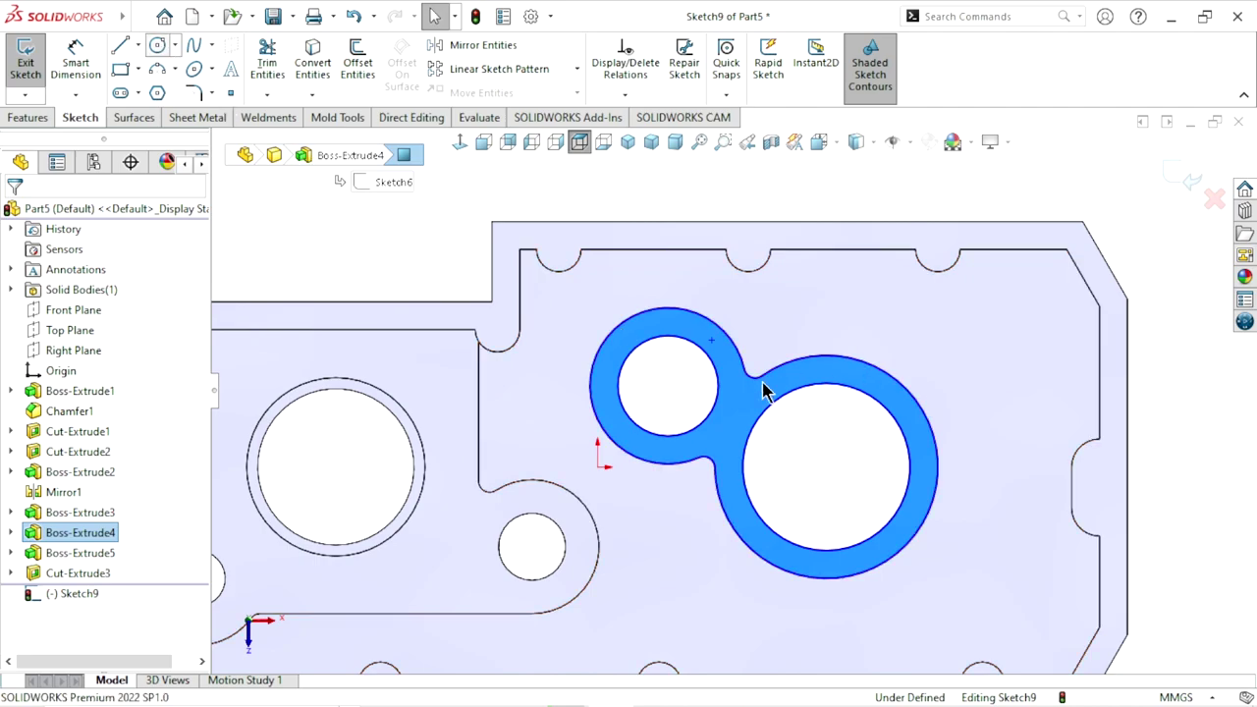
click(668, 385)
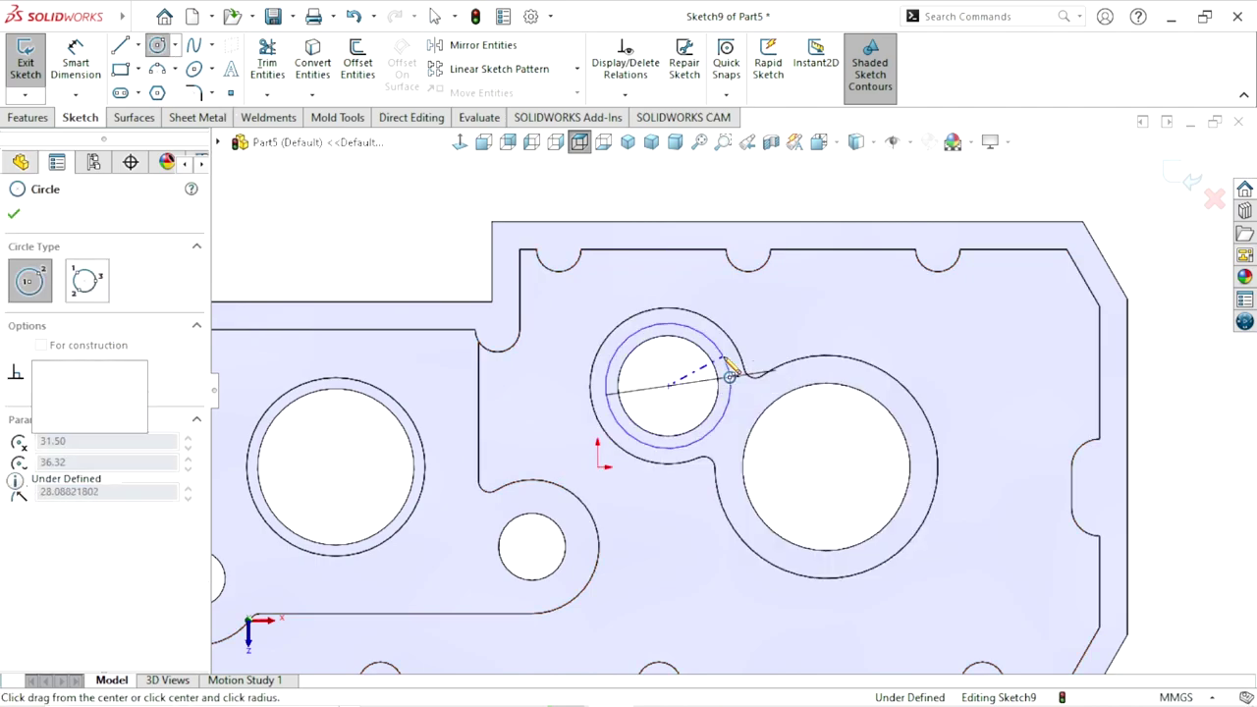
click(731, 375)
- Dimension the new circle to Ø53 mm
click(95, 79)
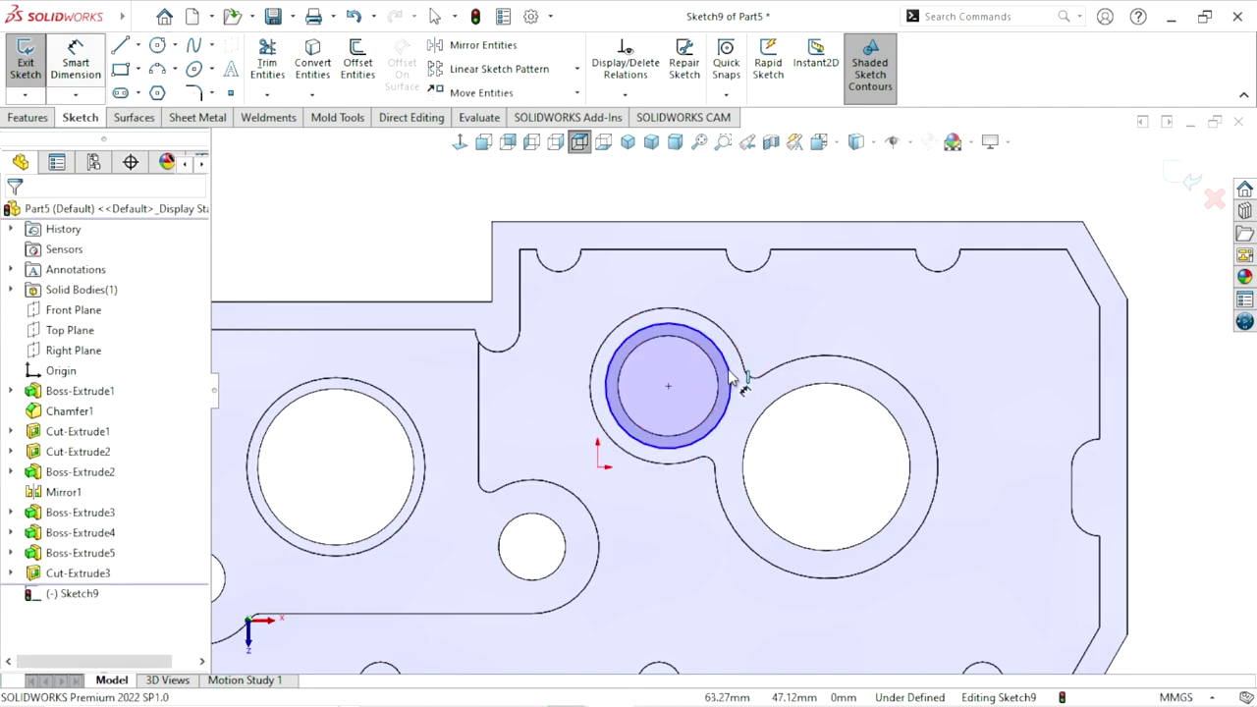
click(735, 381)
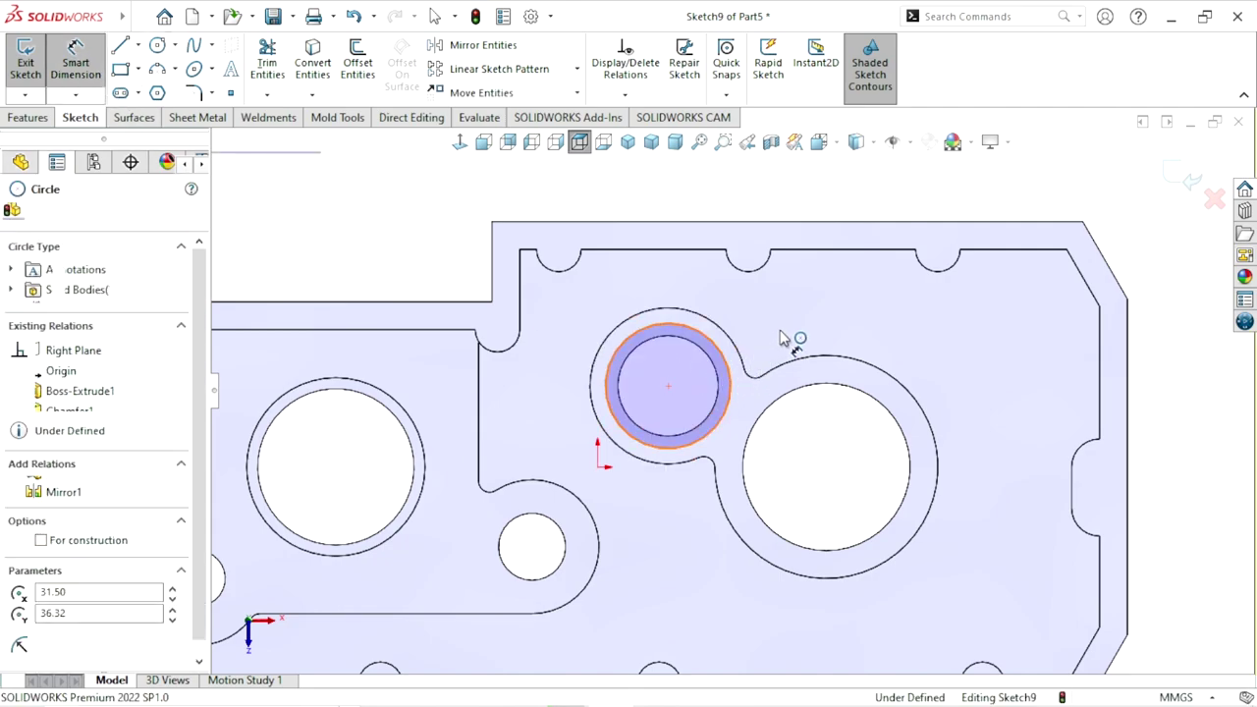
click(781, 339)
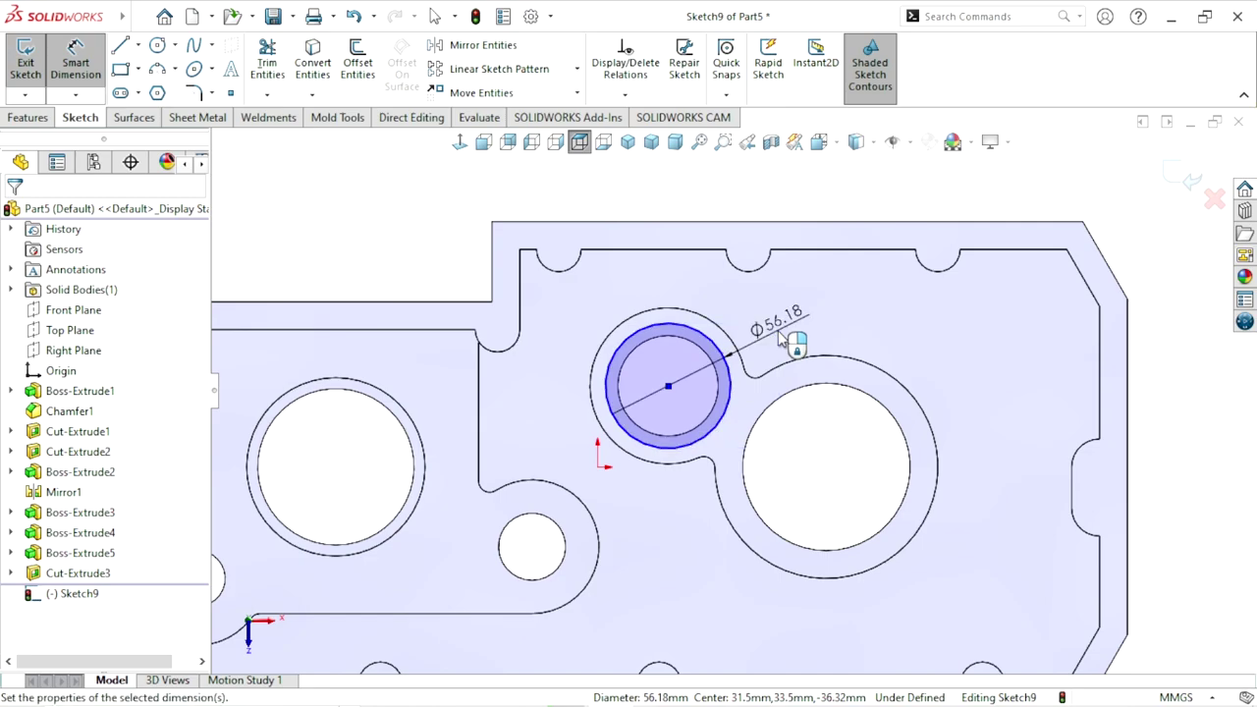
text(53)
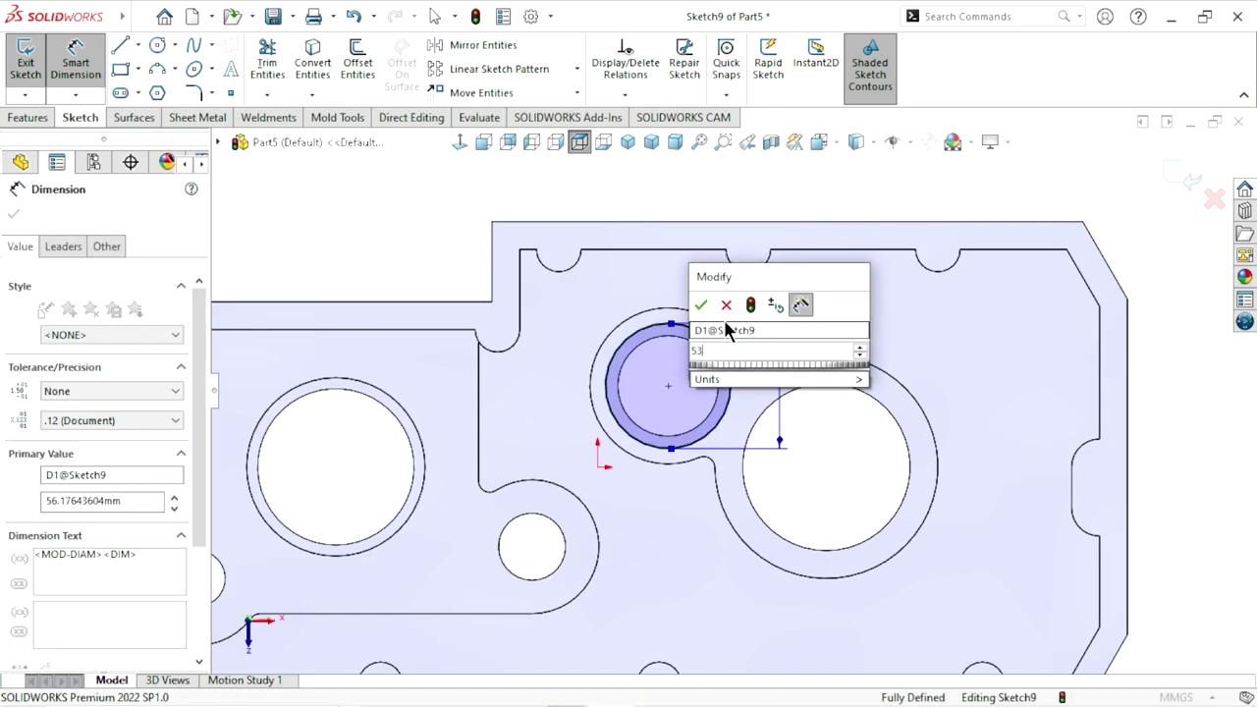
click(725, 305)
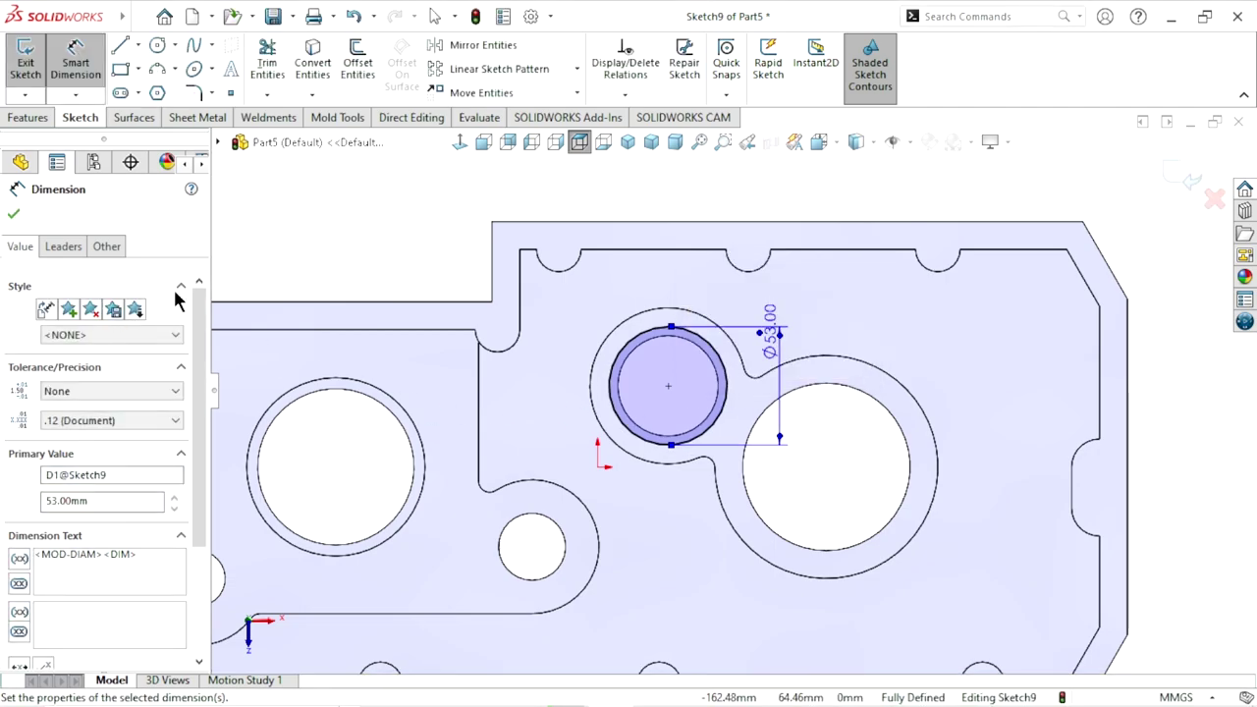
click(13, 215)
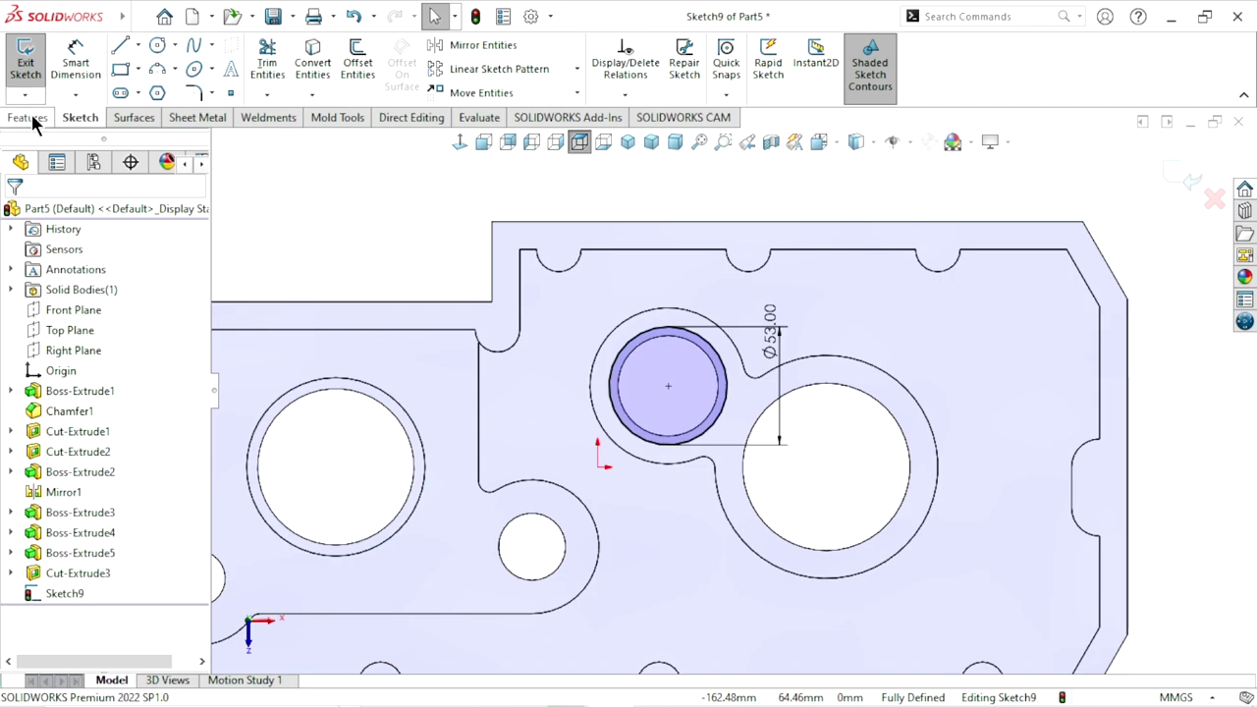
click(34, 119)
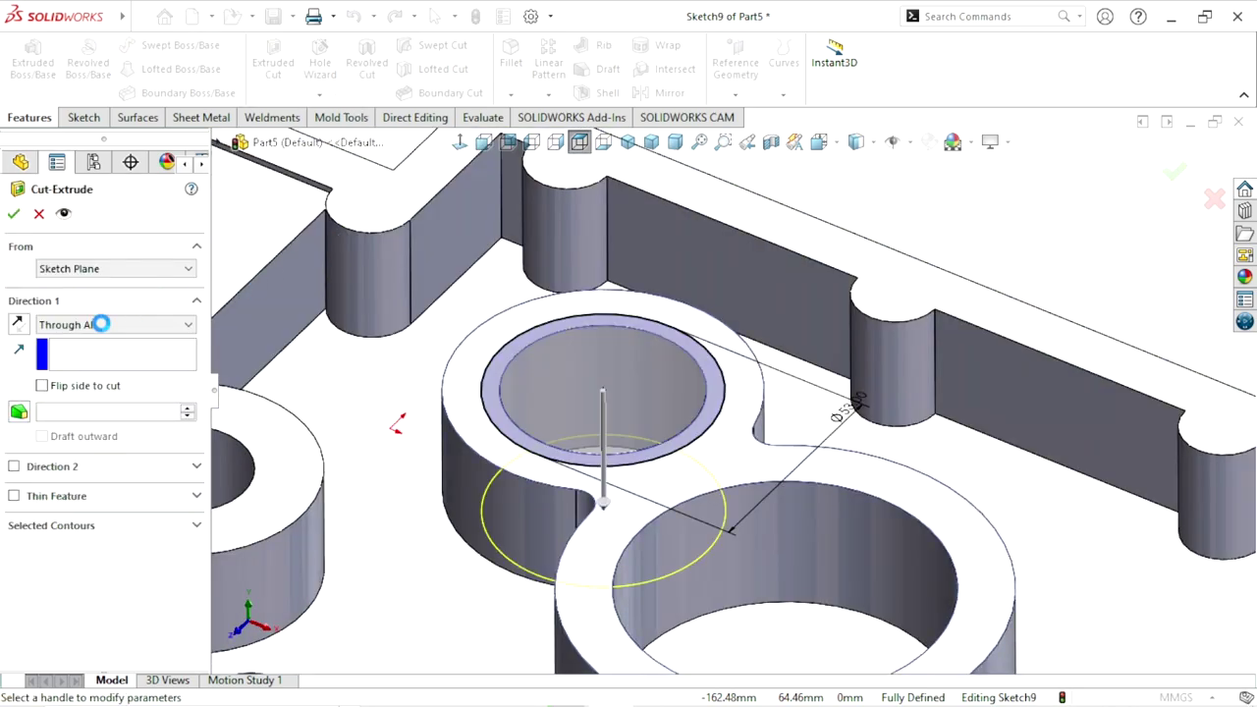
- Make the cut Blind at 27.50 mm depth and accept it
click(105, 331)
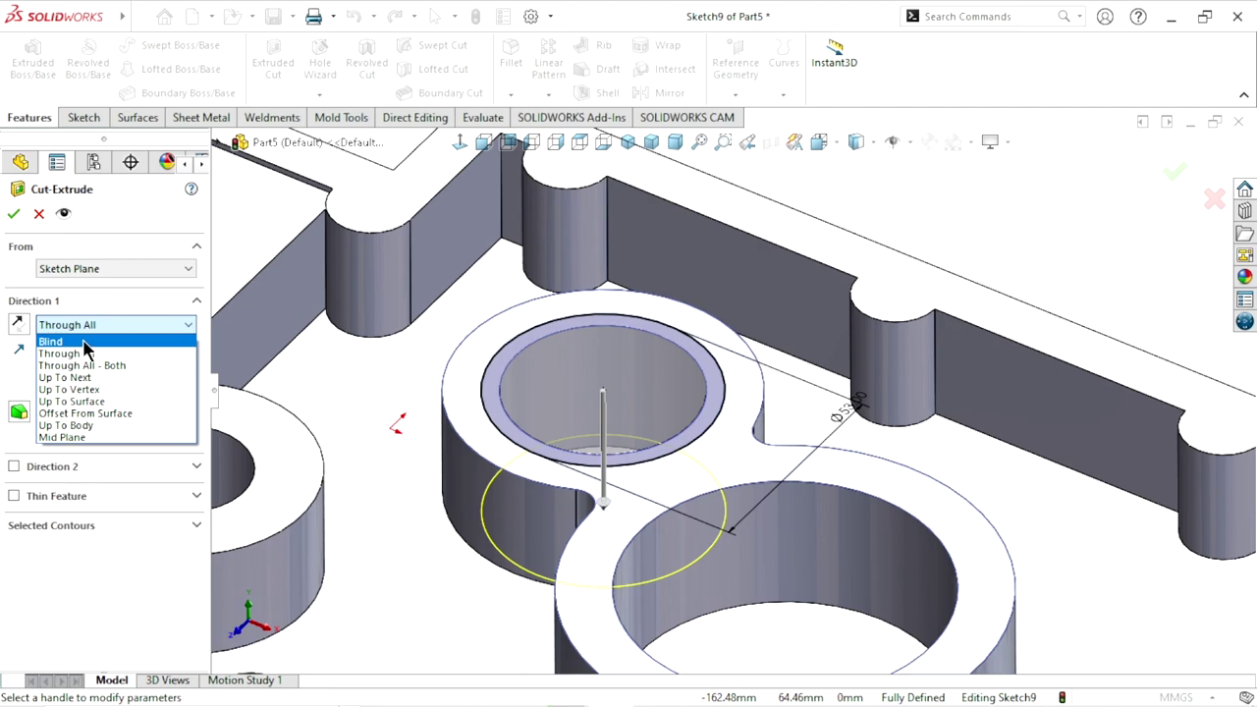
click(94, 338)
click(103, 390)
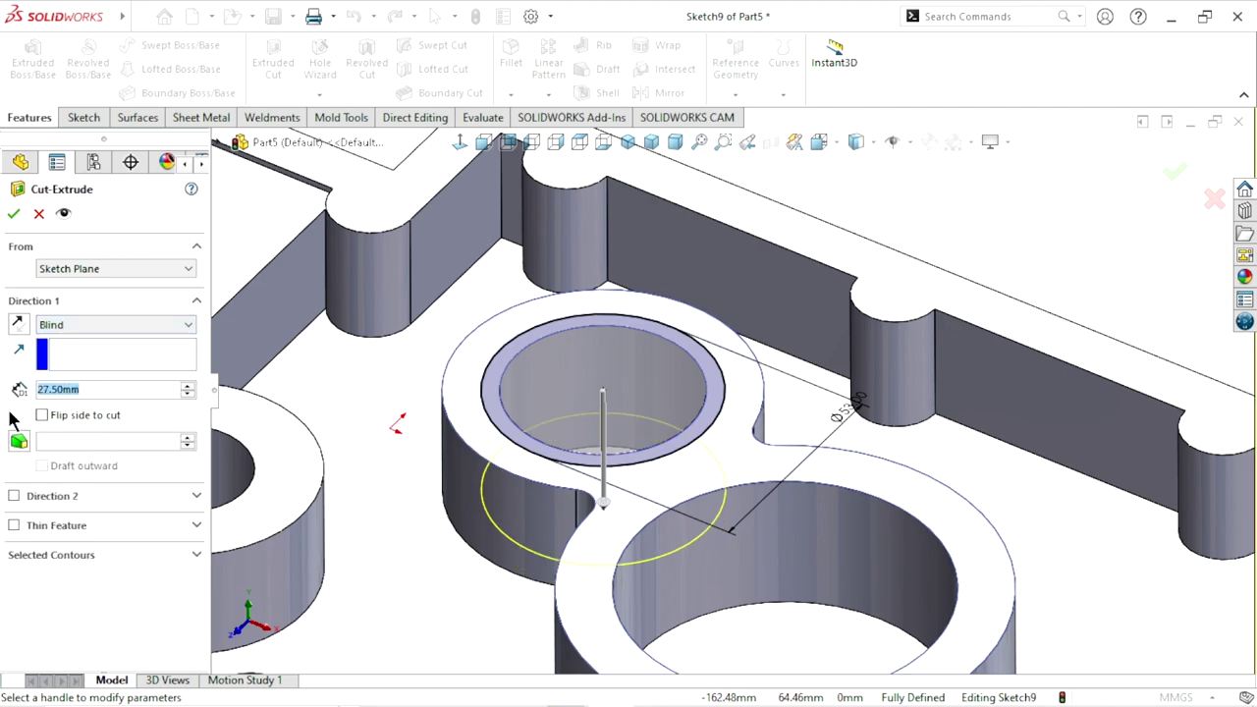
click(13, 216)
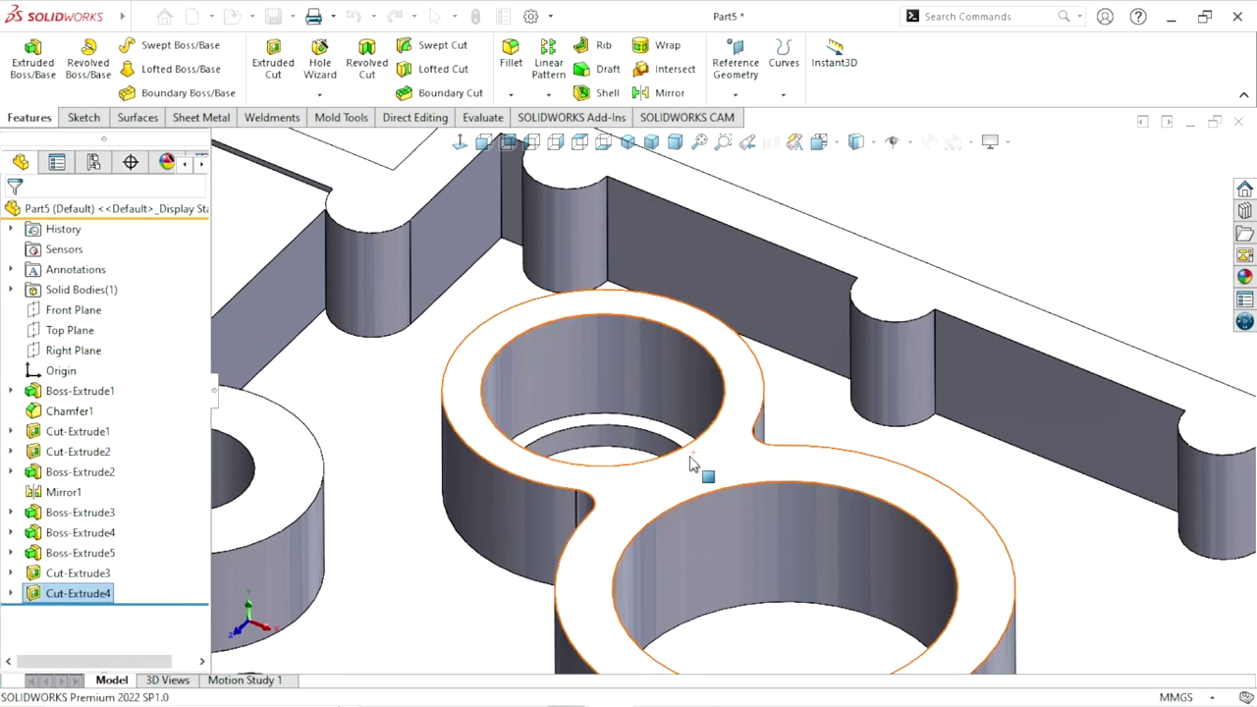
- Zoom to review the part and select the top face of the large-hole pad
scroll(663, 480, up, 3)
scroll(669, 475, down, 2)
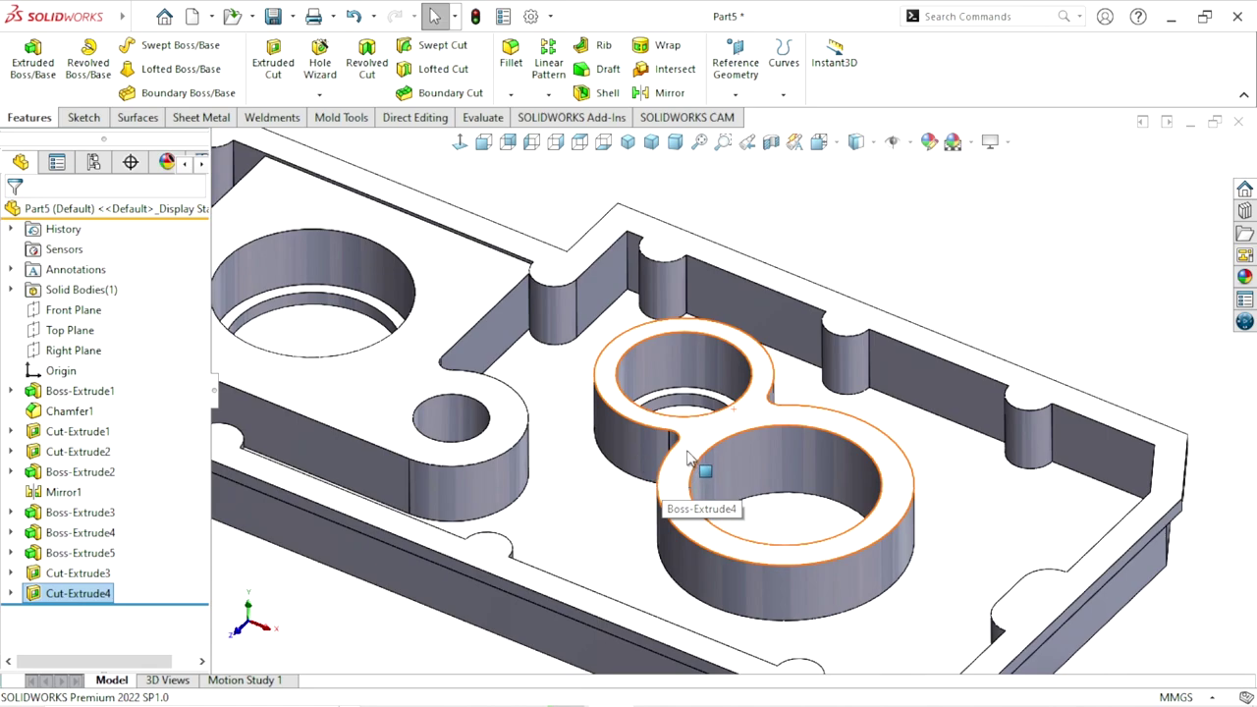
scroll(687, 452, up, 2)
scroll(559, 415, up, 1)
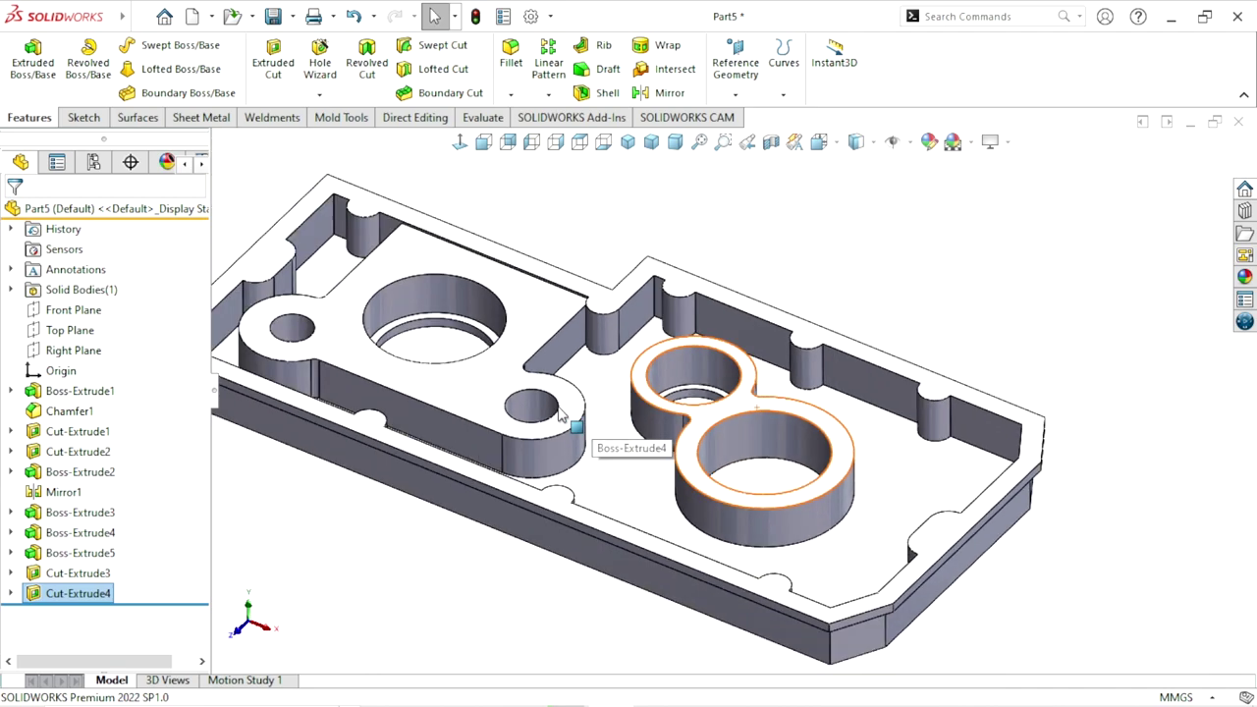
scroll(560, 415, down, 2)
click(463, 390)
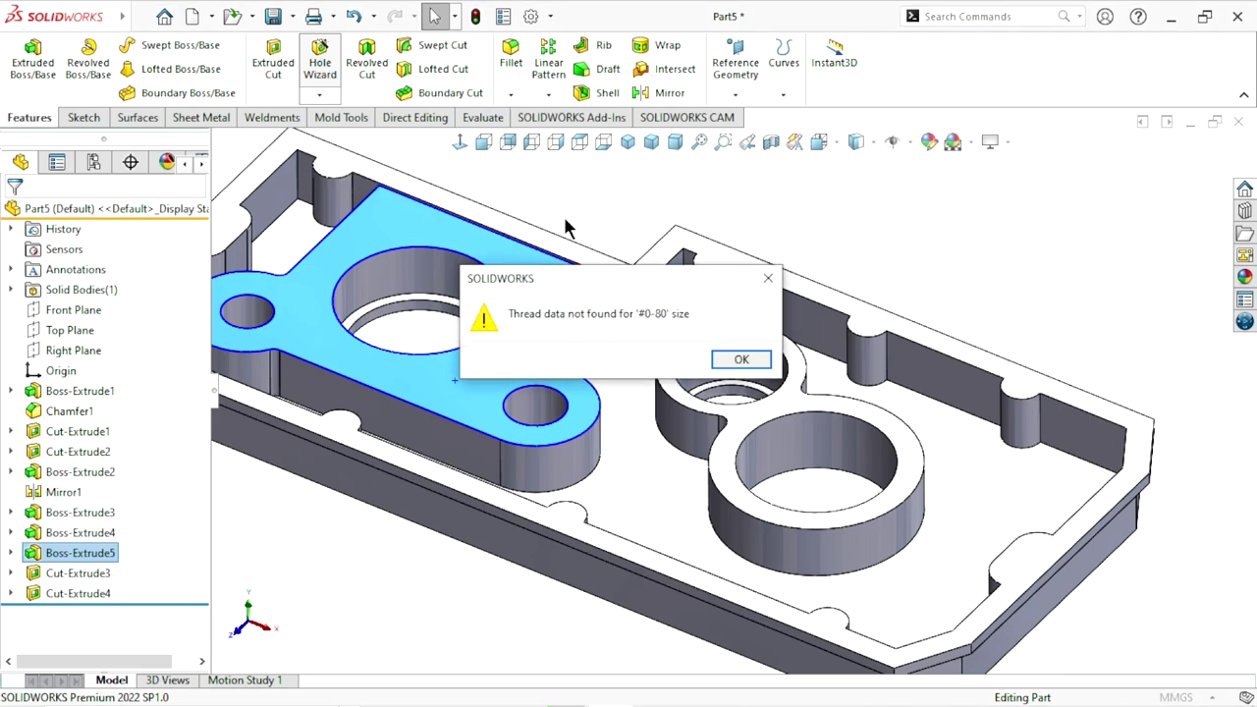
- Set up a Counterbore hole for a Hex Cap Screw ANSI B18.2.3.1M, size M12
click(727, 361)
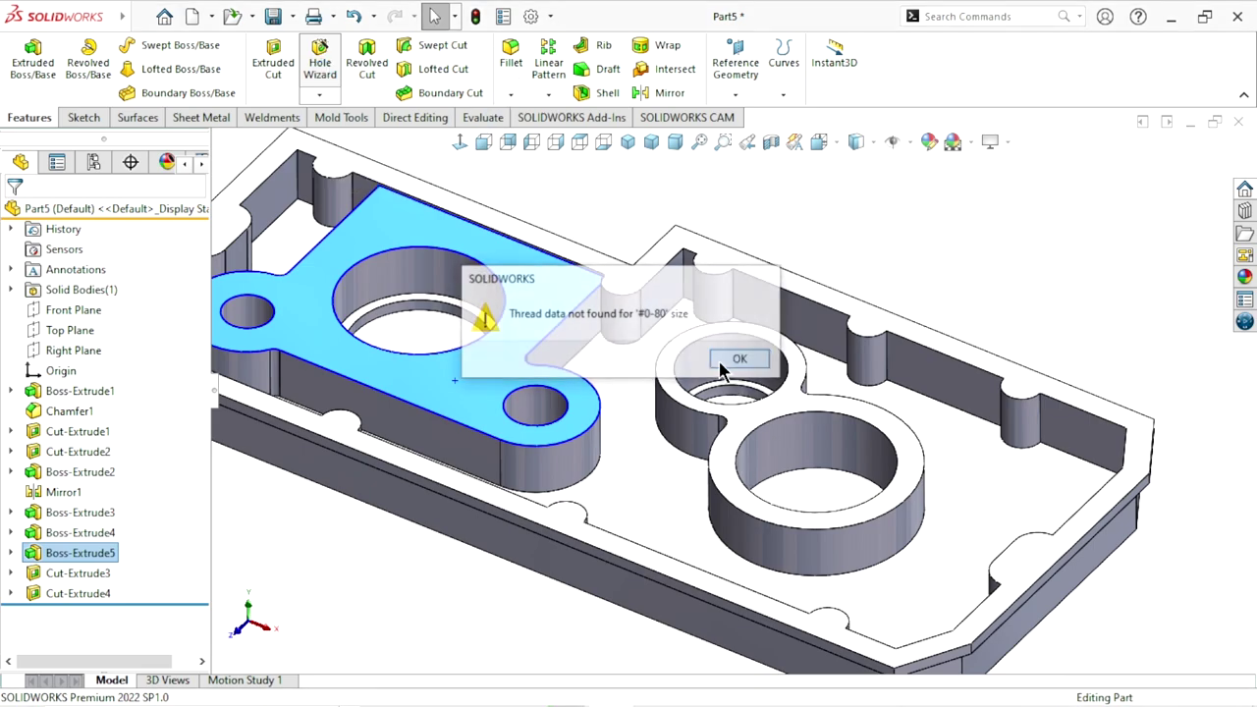
click(459, 141)
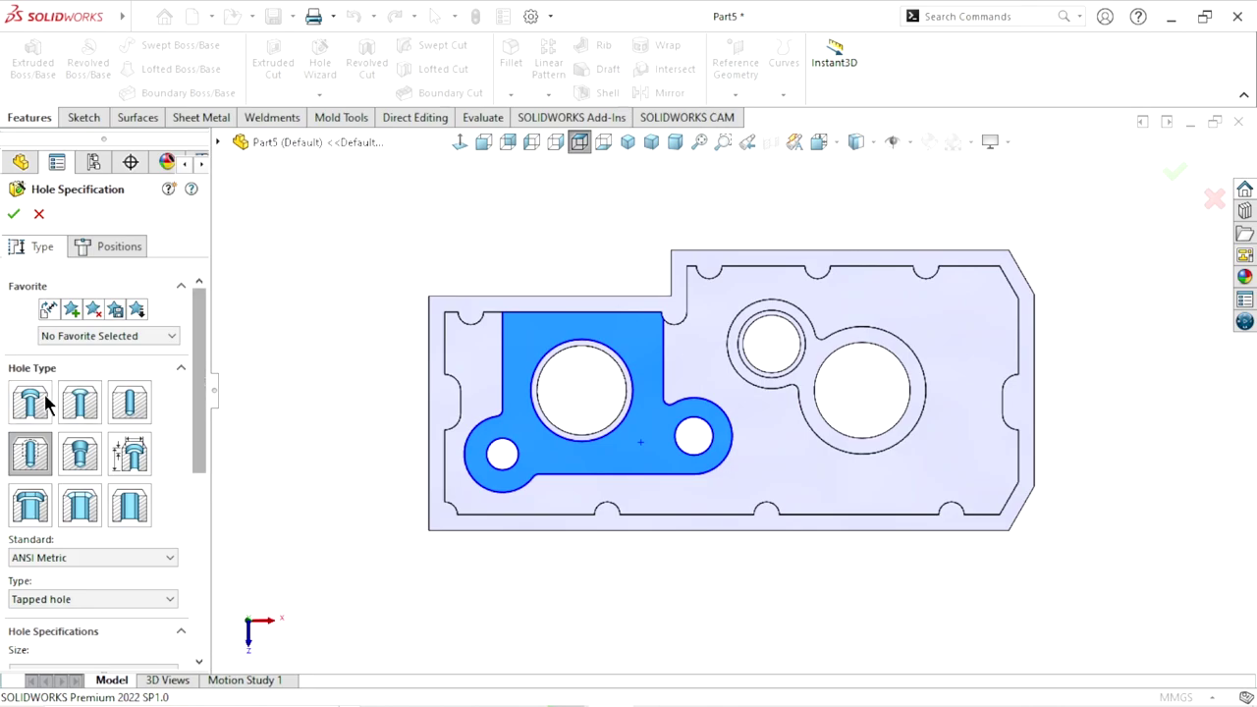
click(44, 401)
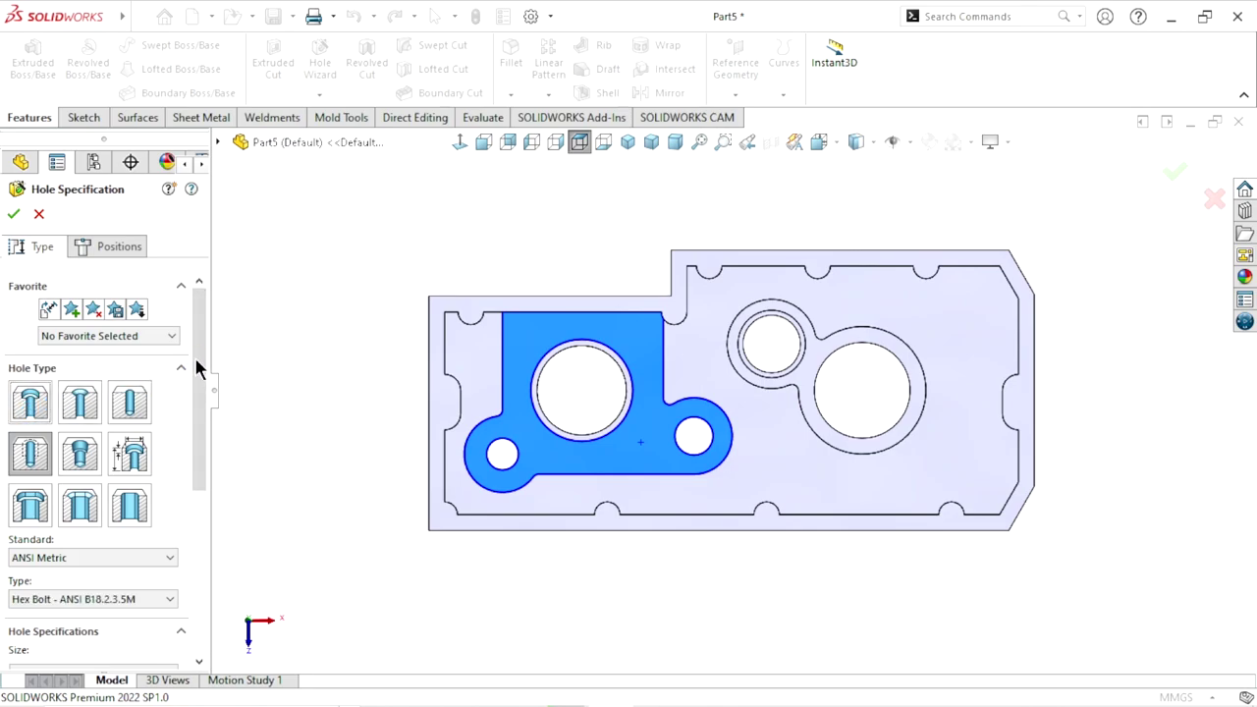
scroll(195, 425, down, 3)
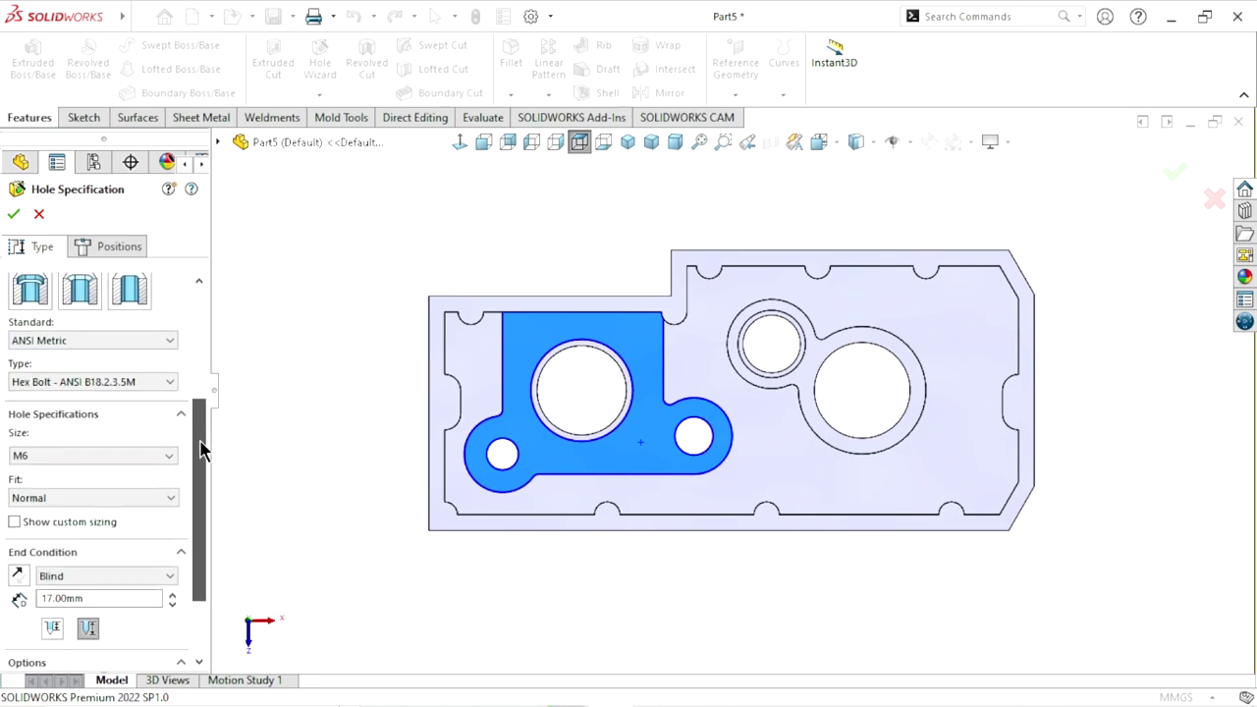
click(126, 385)
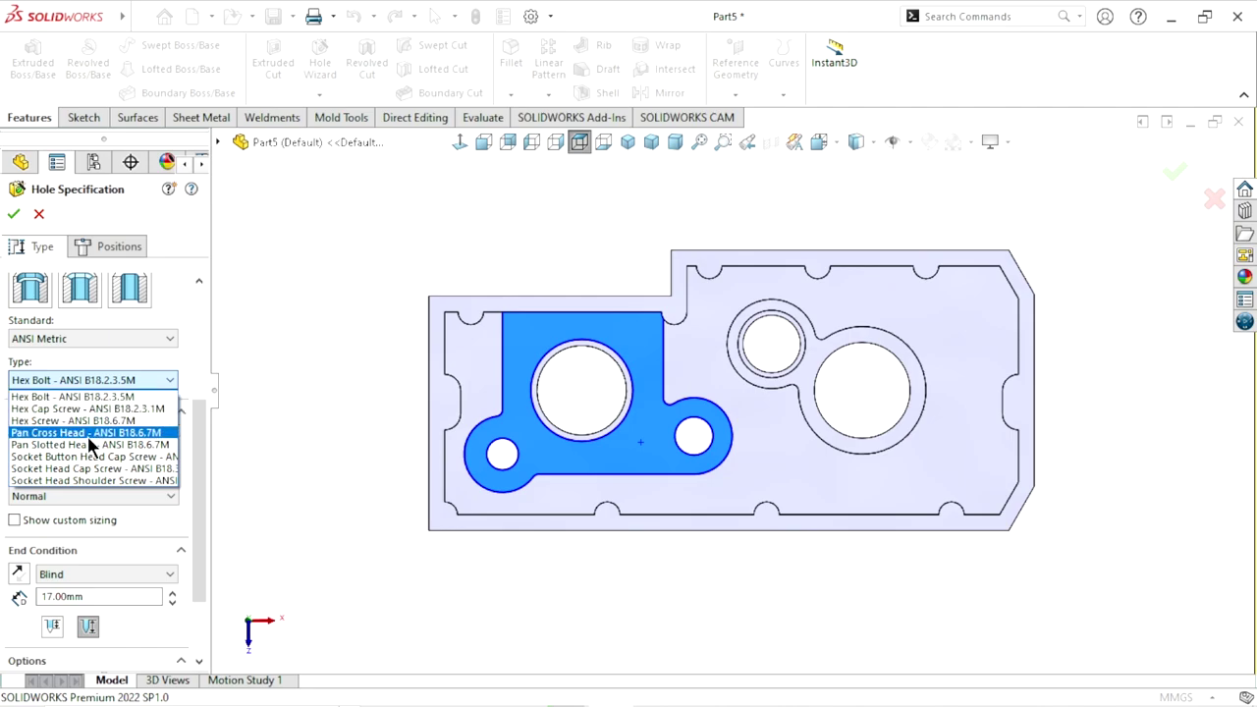
click(79, 409)
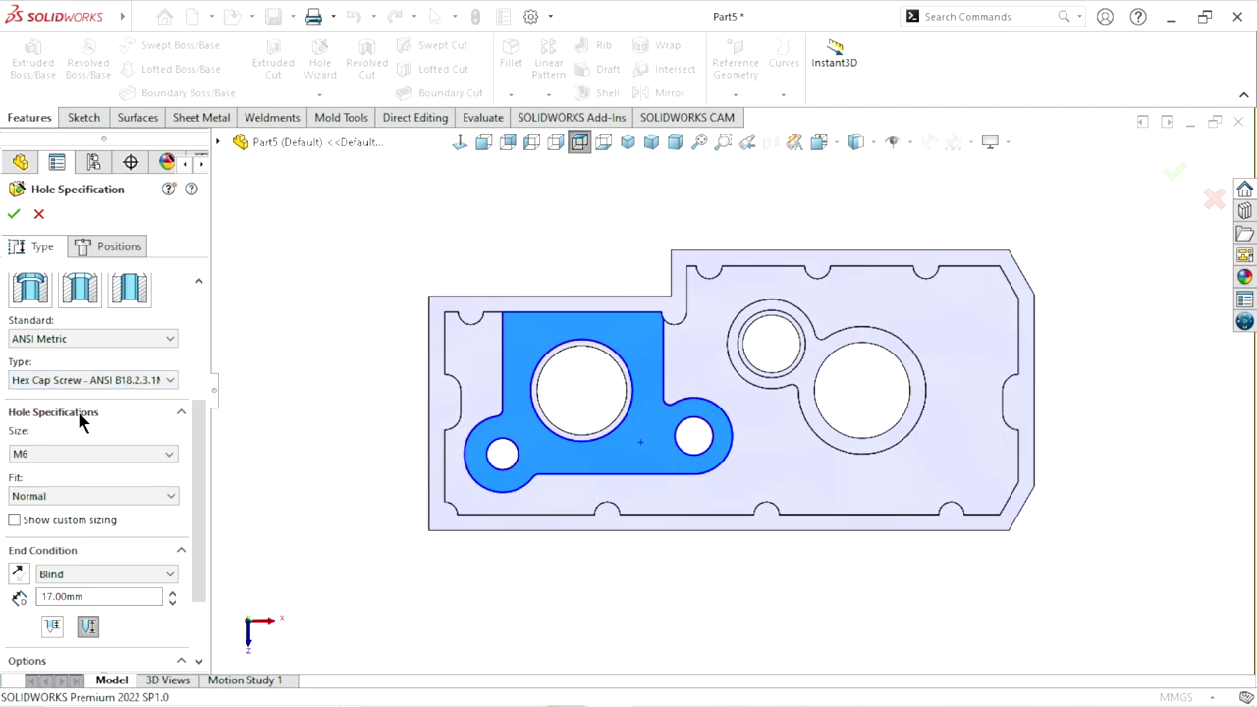
click(167, 455)
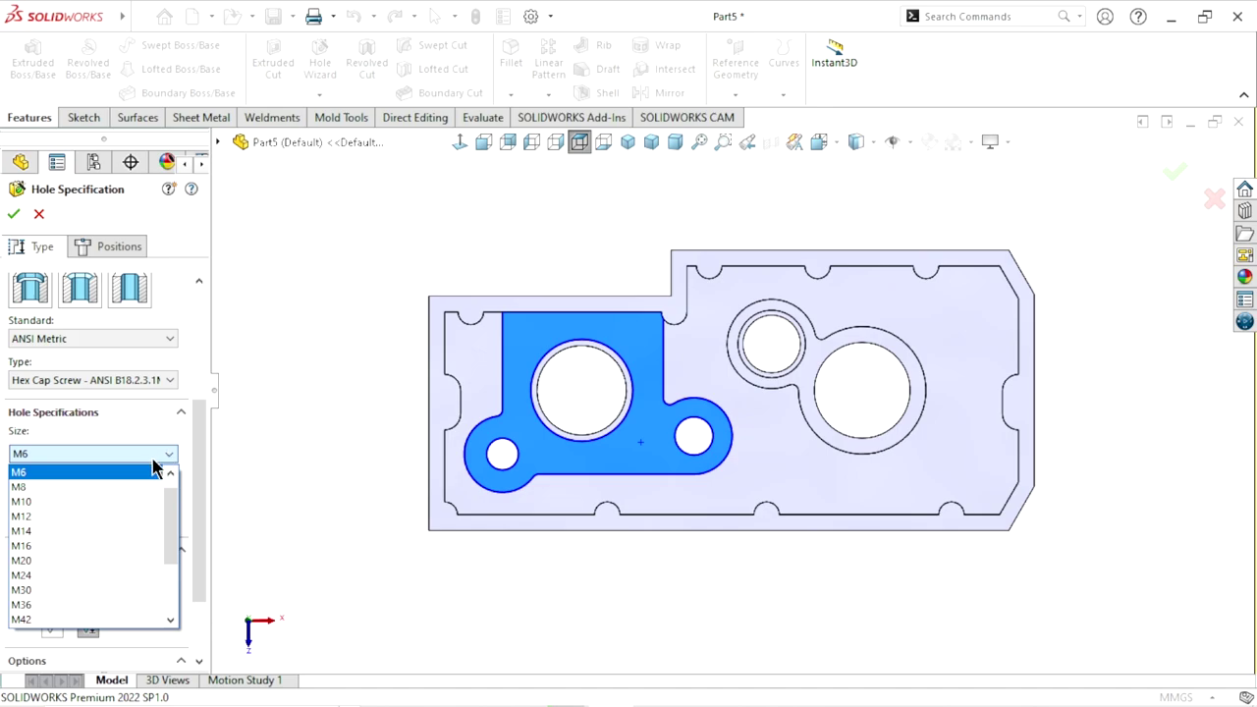
click(42, 516)
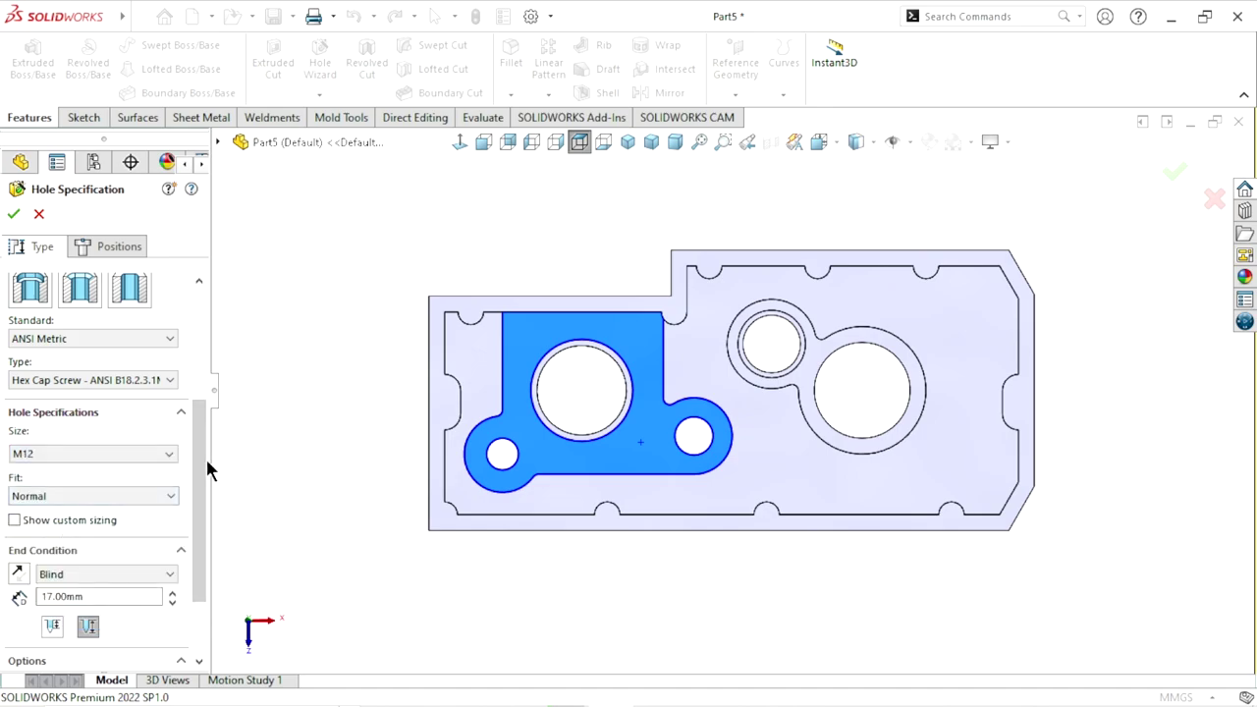
- Enable custom sizing with a 12 mm hole, 24 mm counterbore diameter and 10 mm depth
scroll(201, 464, down, 2)
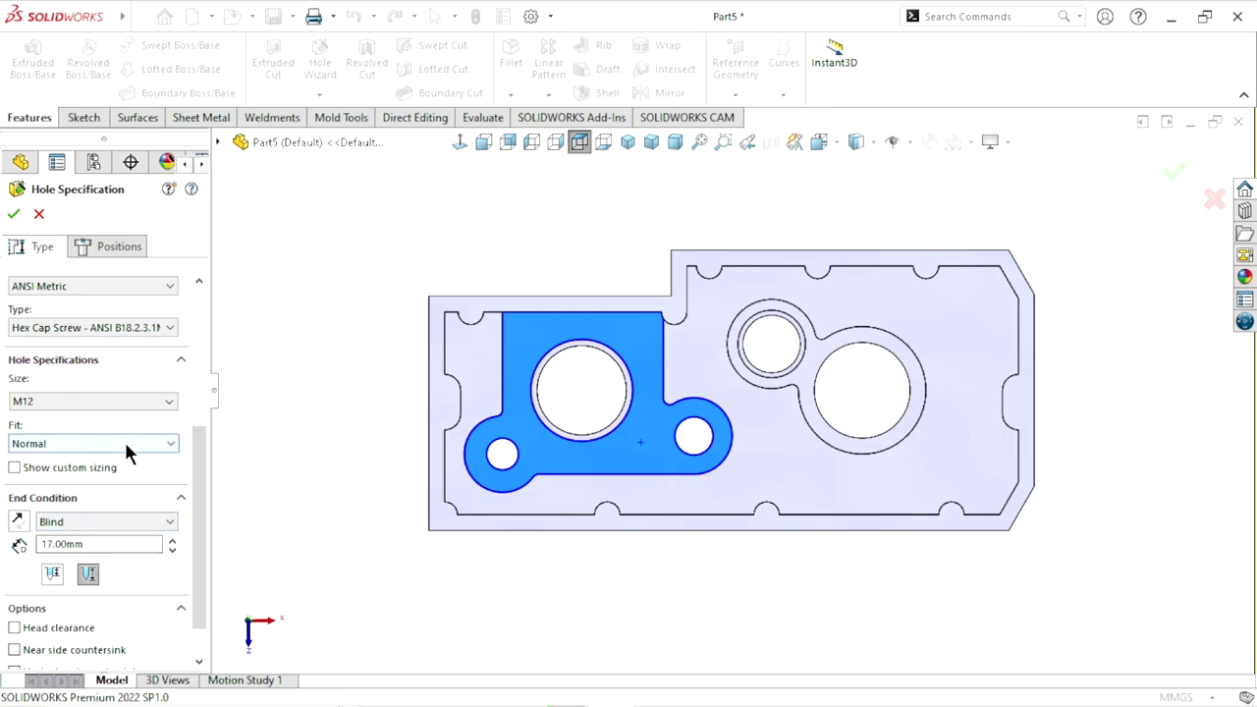
click(14, 468)
scroll(196, 455, down, 2)
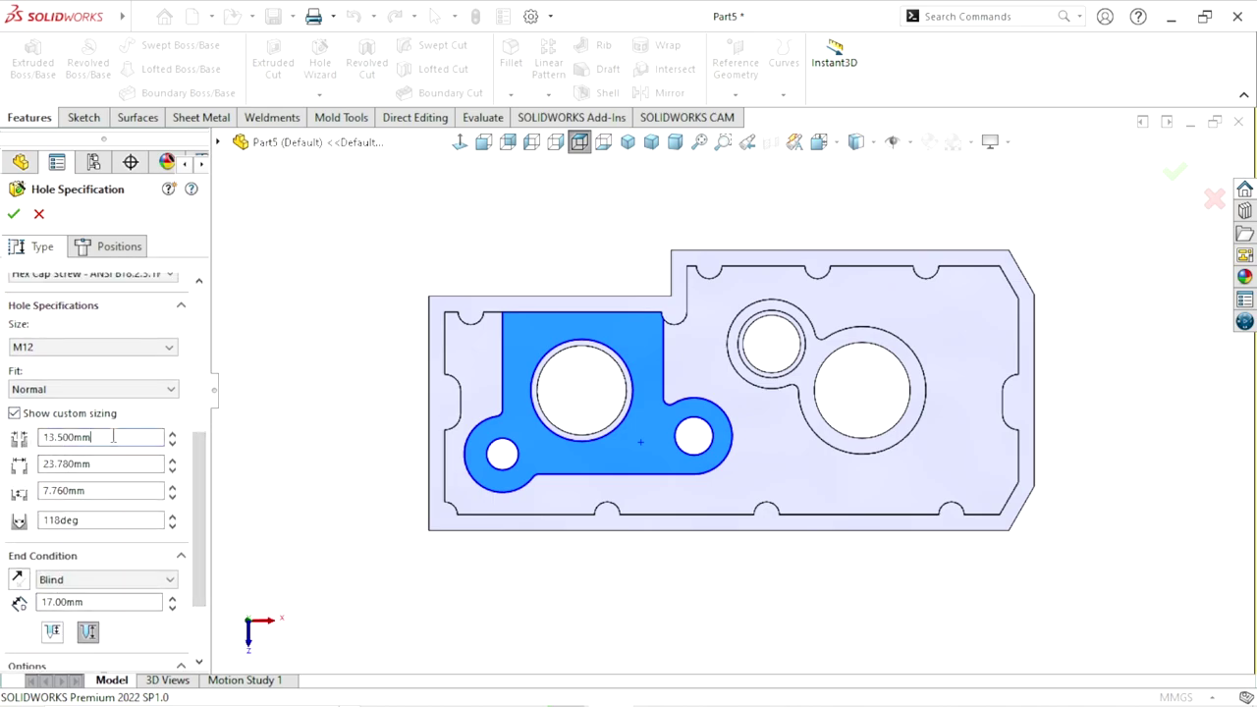
double_click(108, 437)
text(12)
key(Tab)
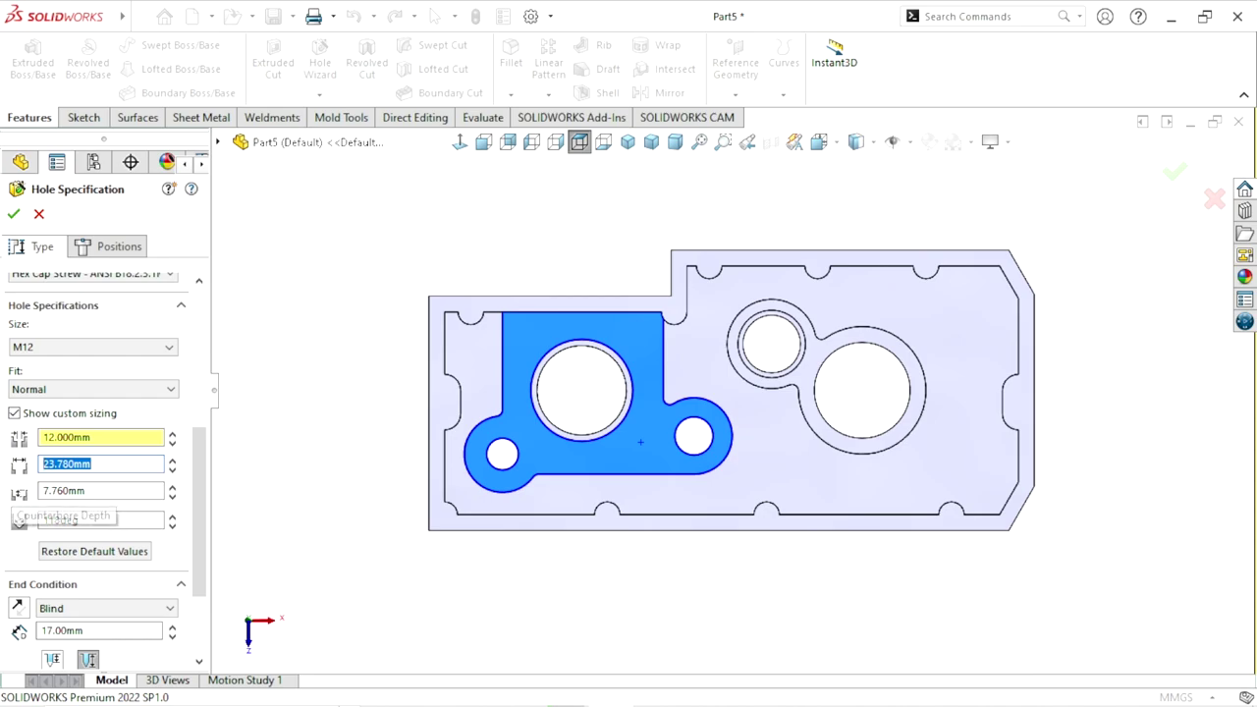
text(24)
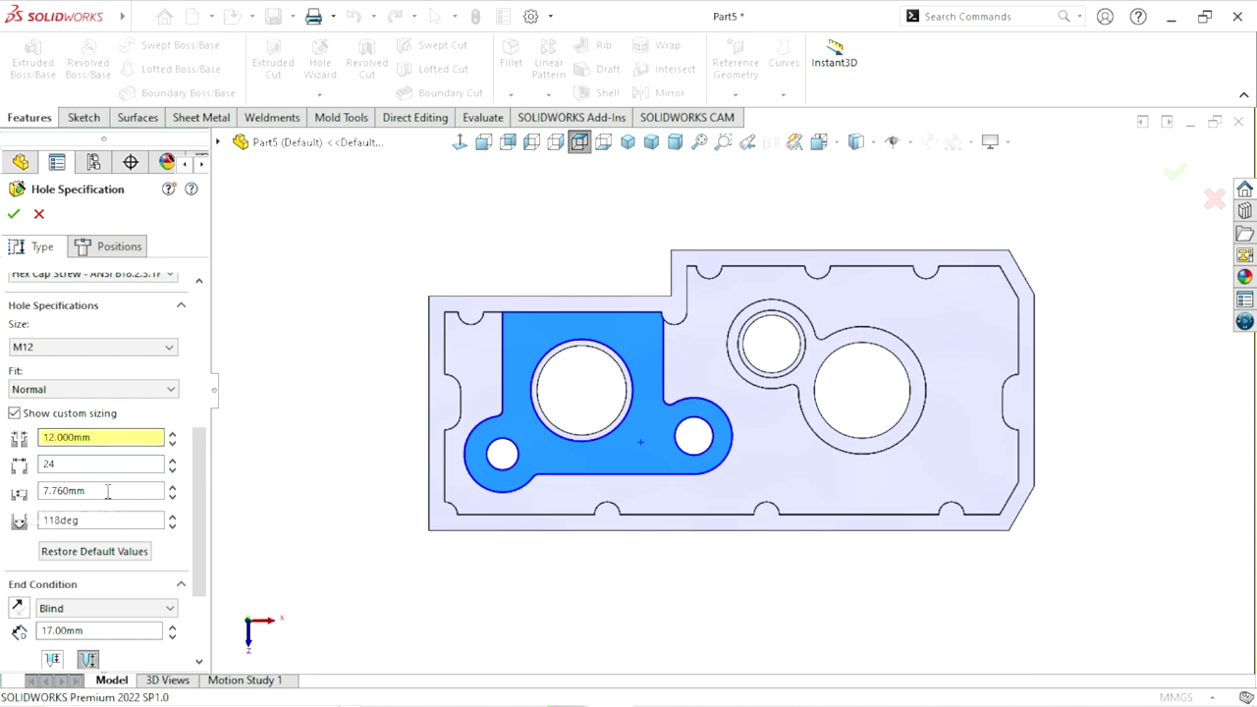
key(Tab)
text(1)
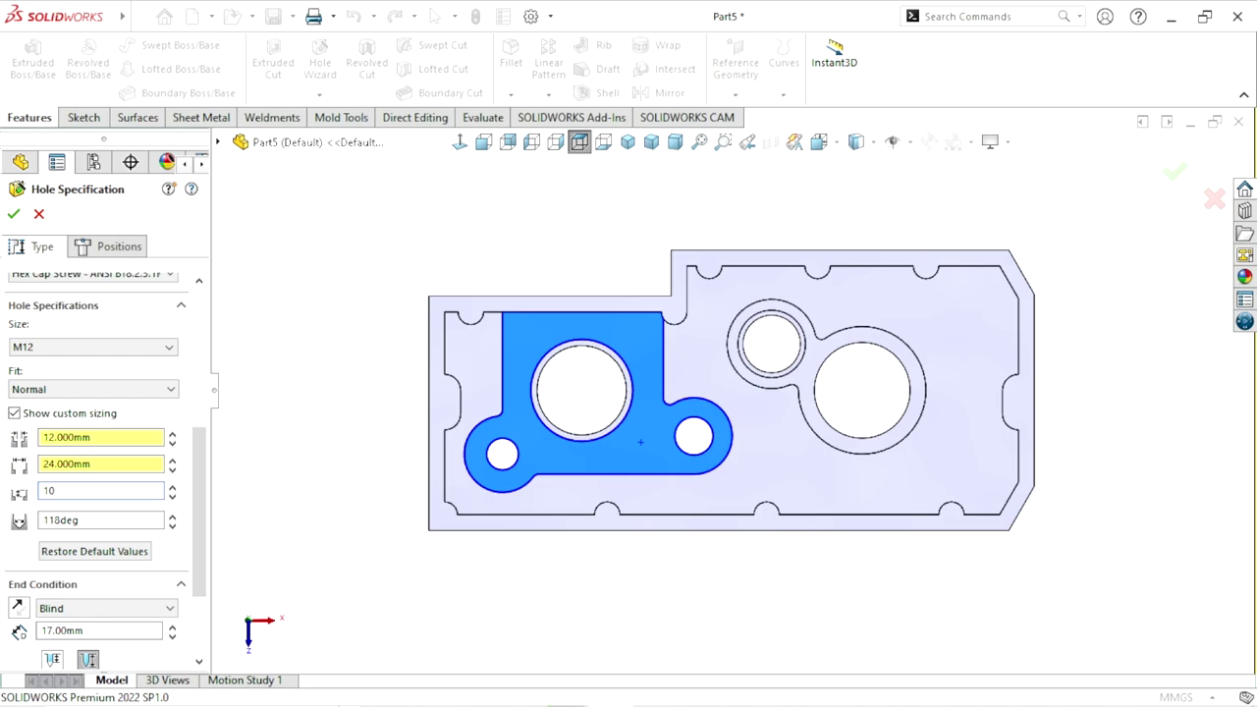
key(Return)
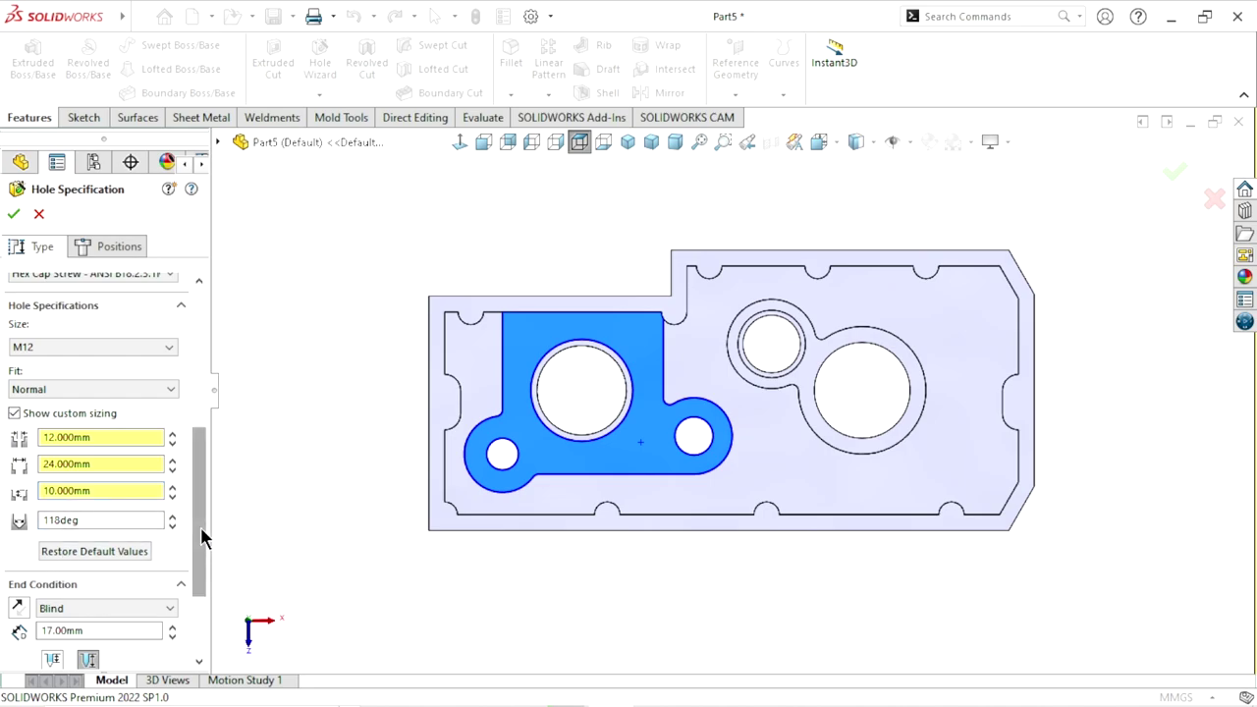
- Set the hole's end condition to Up To Next
drag(104, 520, 17, 518)
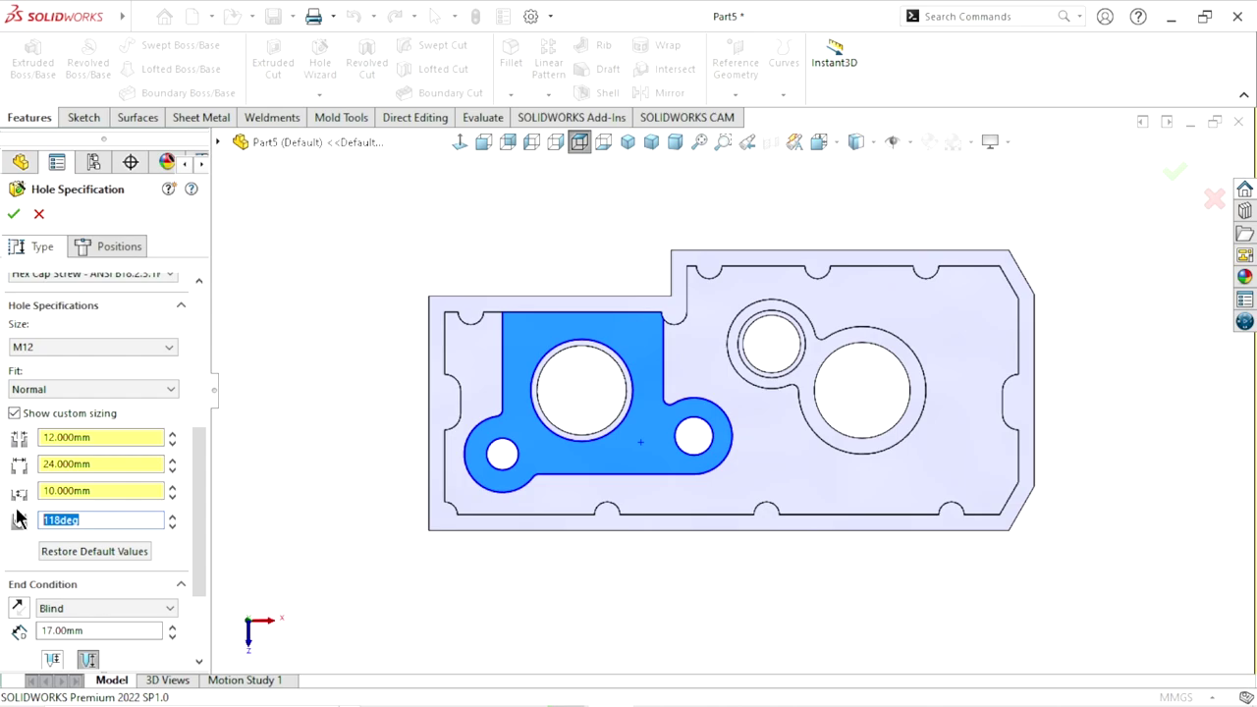
scroll(195, 499, down, 3)
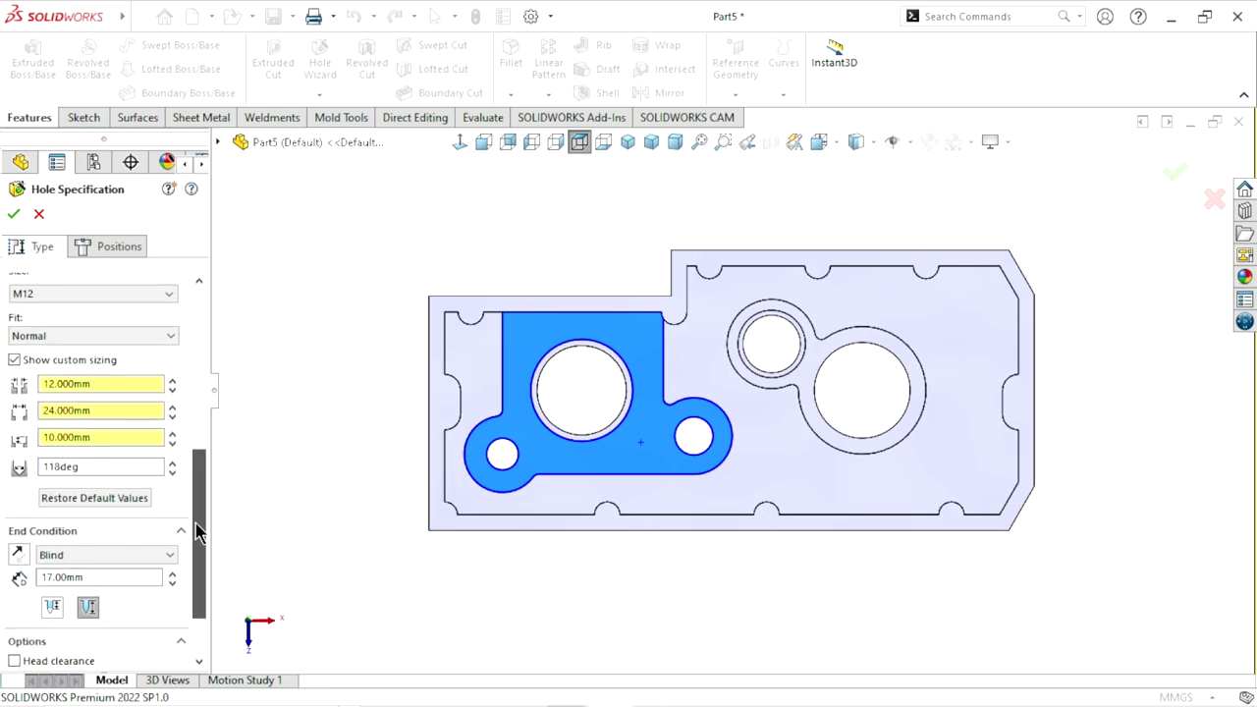
drag(88, 469, 2, 472)
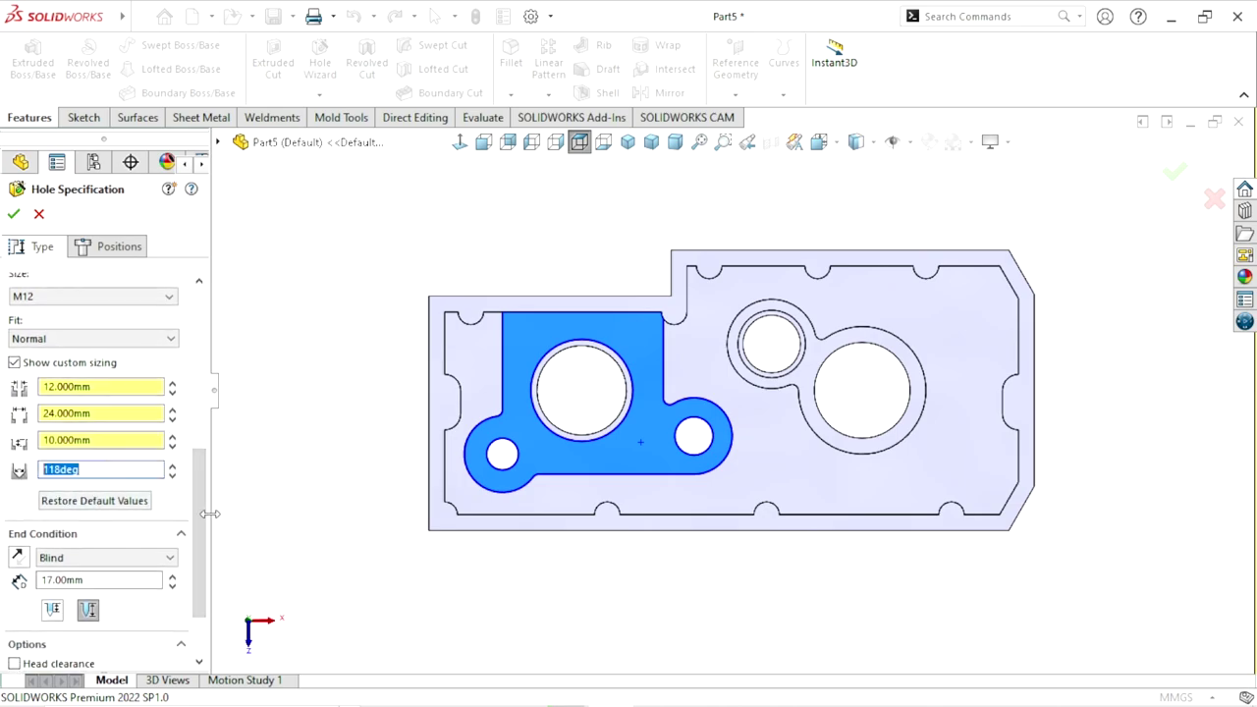
scroll(201, 530, down, 2)
click(157, 517)
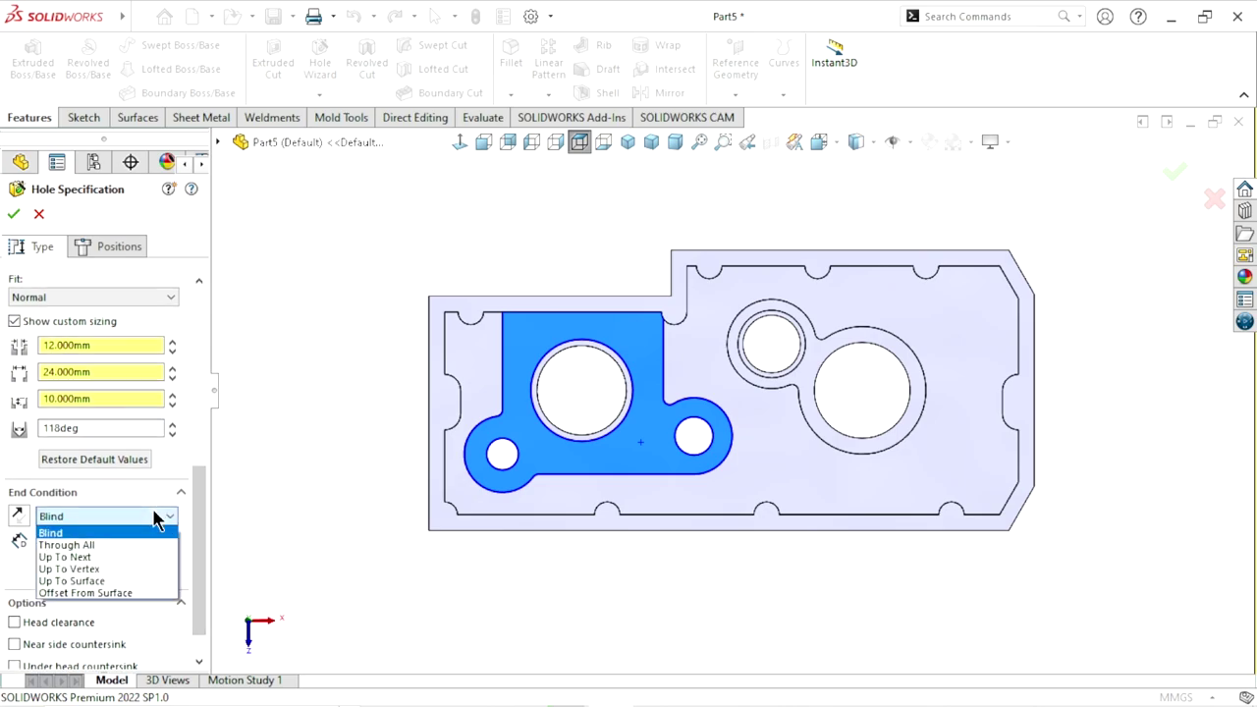
click(65, 556)
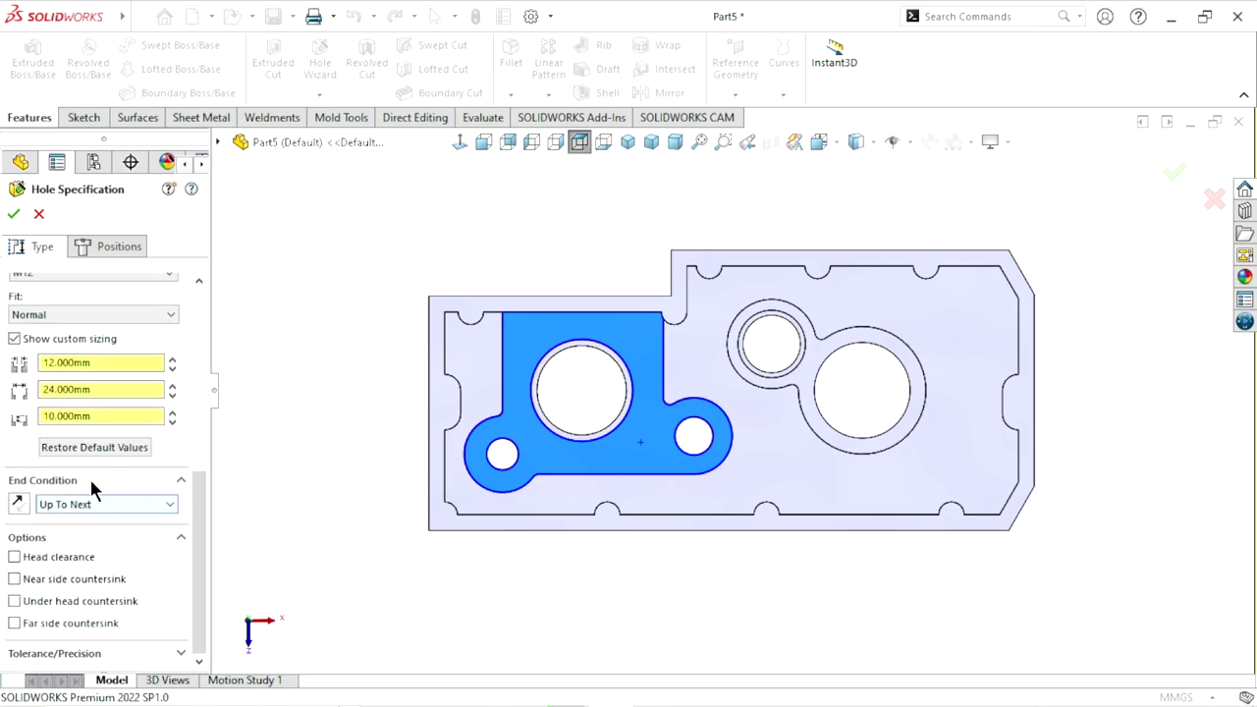
drag(195, 531, 205, 441)
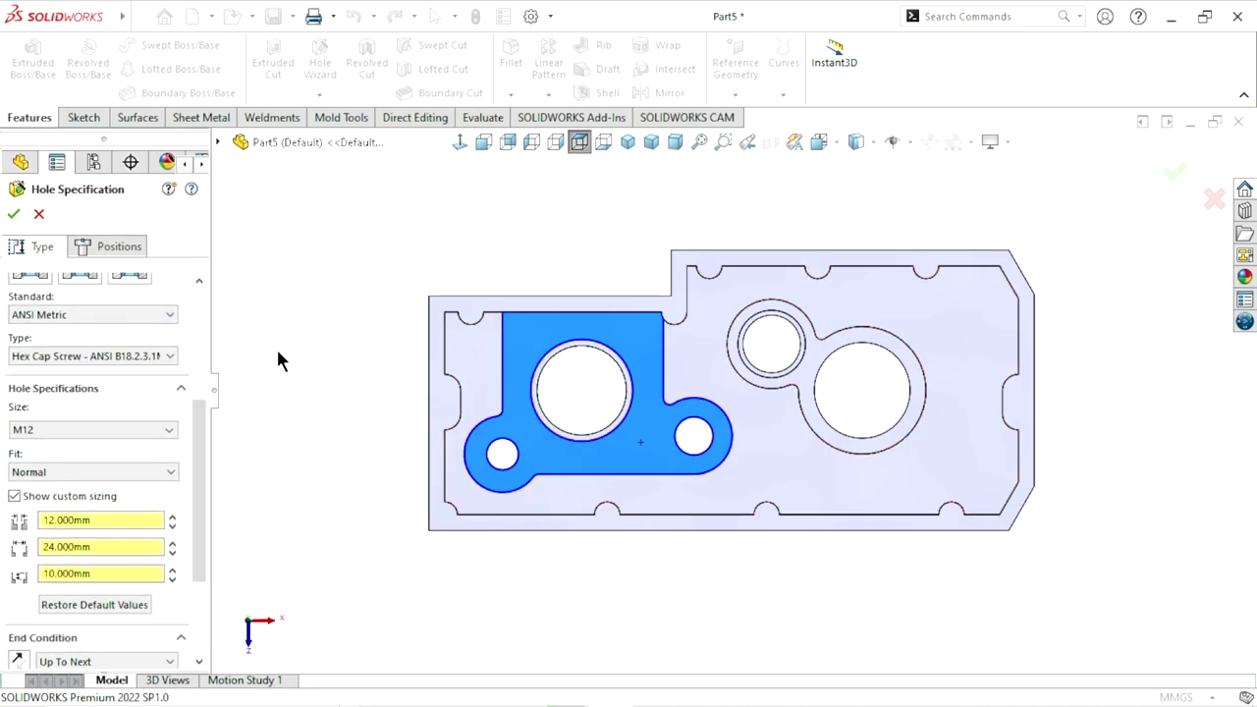
- Place two hole centre points along the lower boss and fit the whole plate in view
click(135, 245)
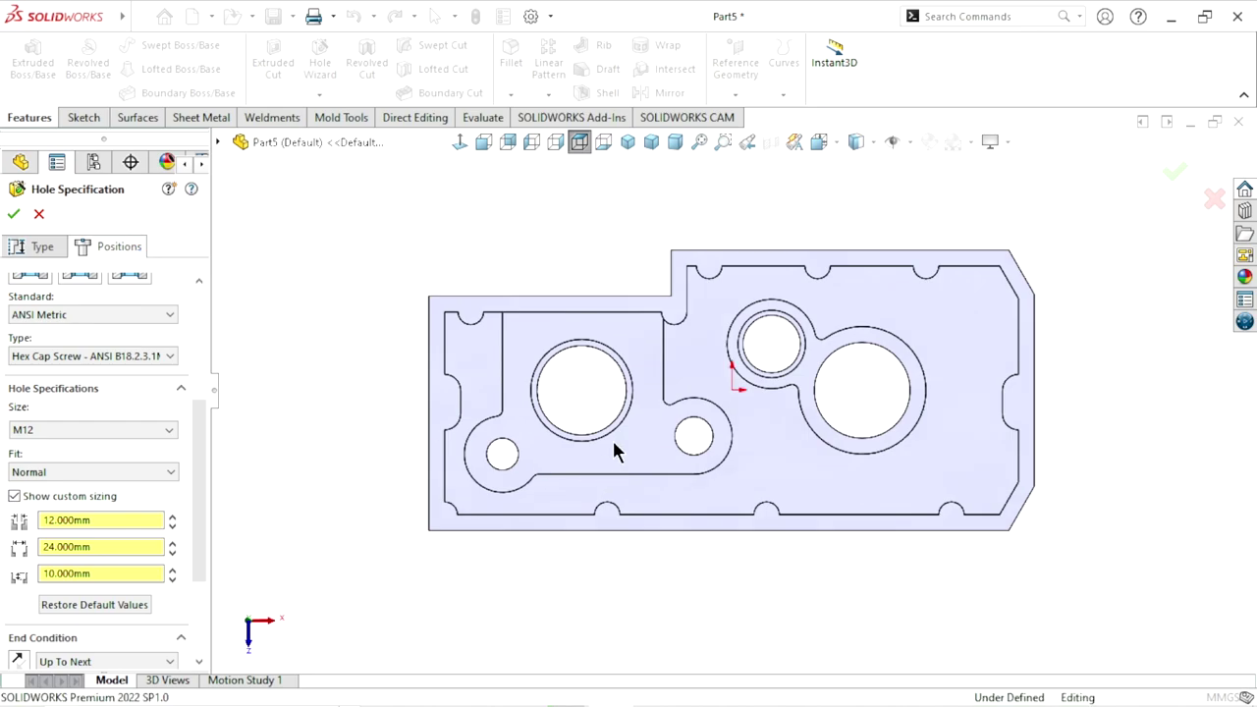
scroll(617, 444, down, 4)
click(474, 462)
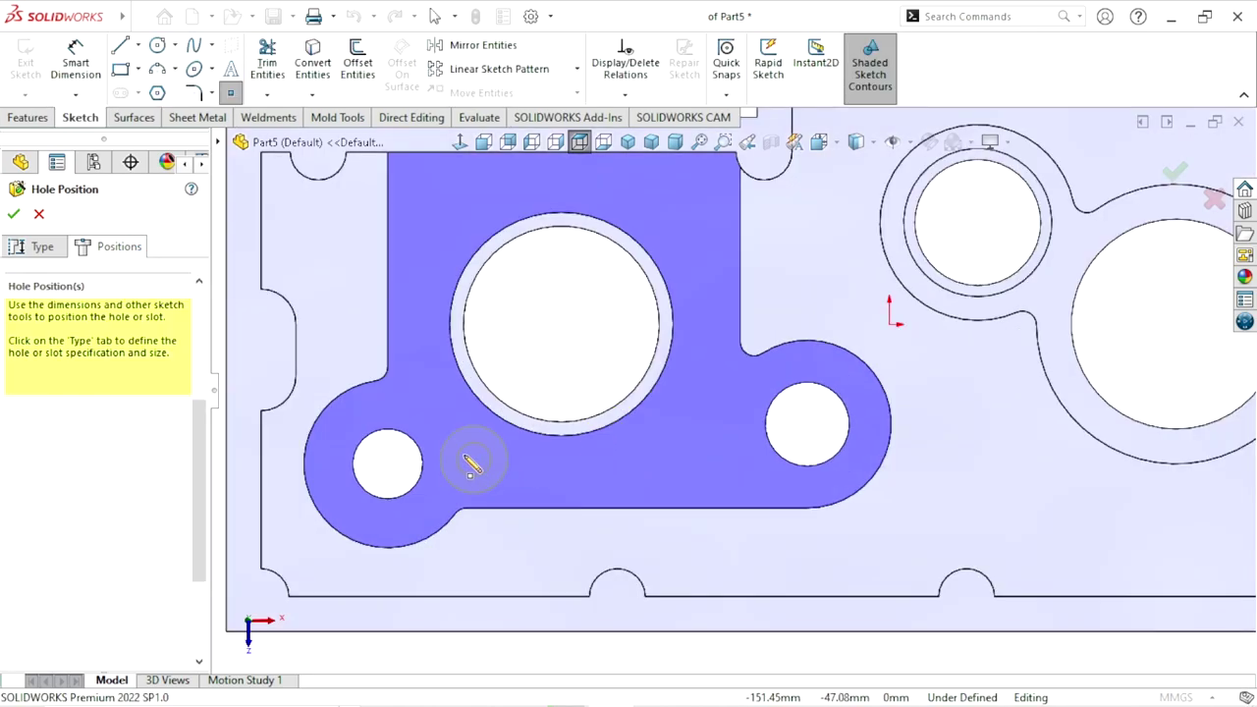
click(460, 457)
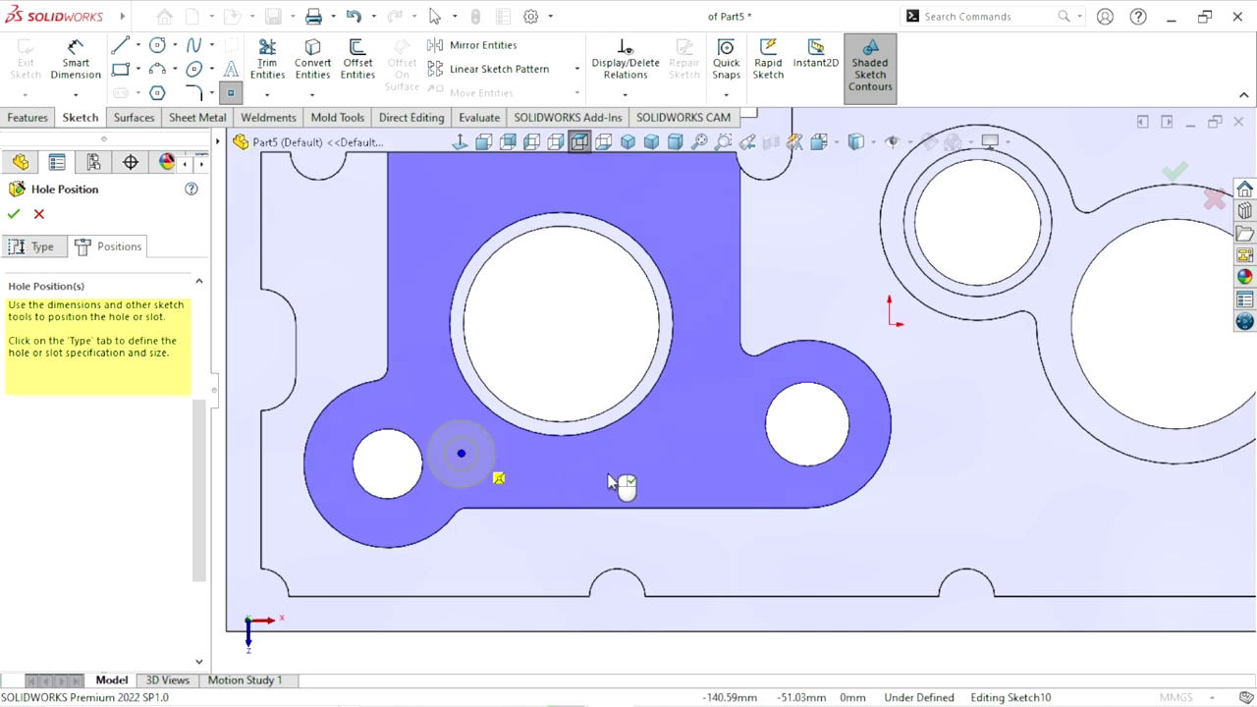
click(713, 448)
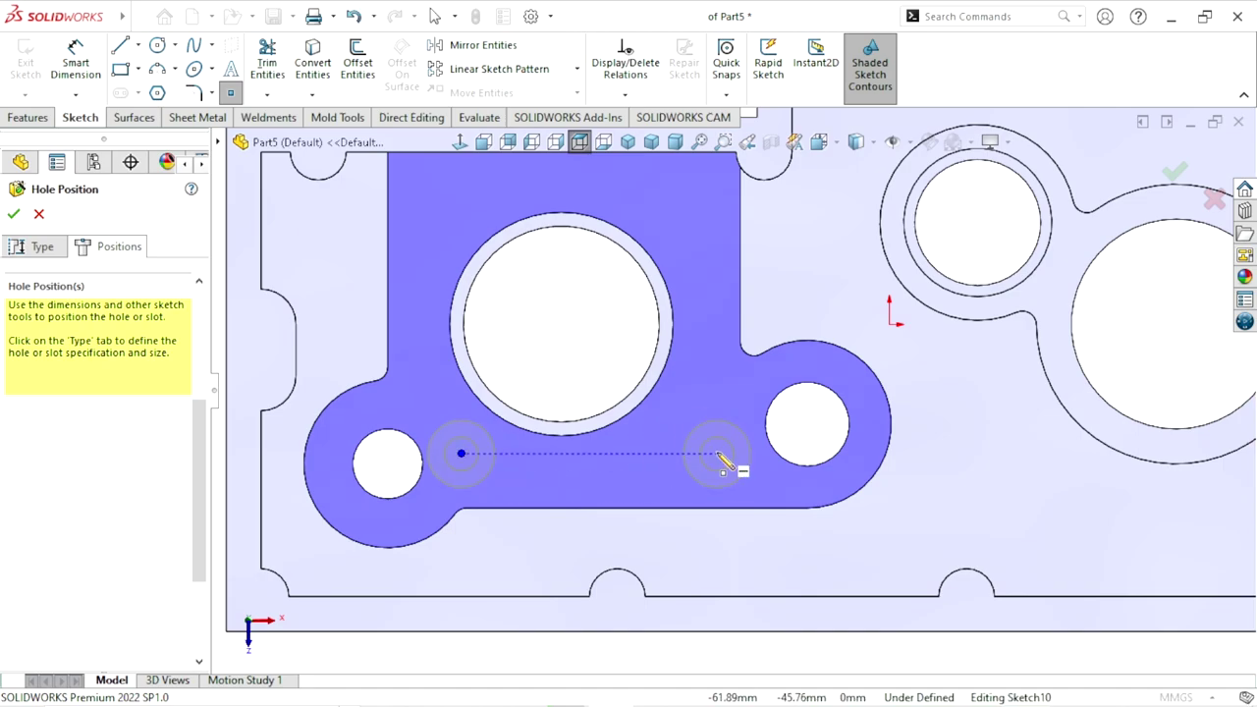
click(716, 453)
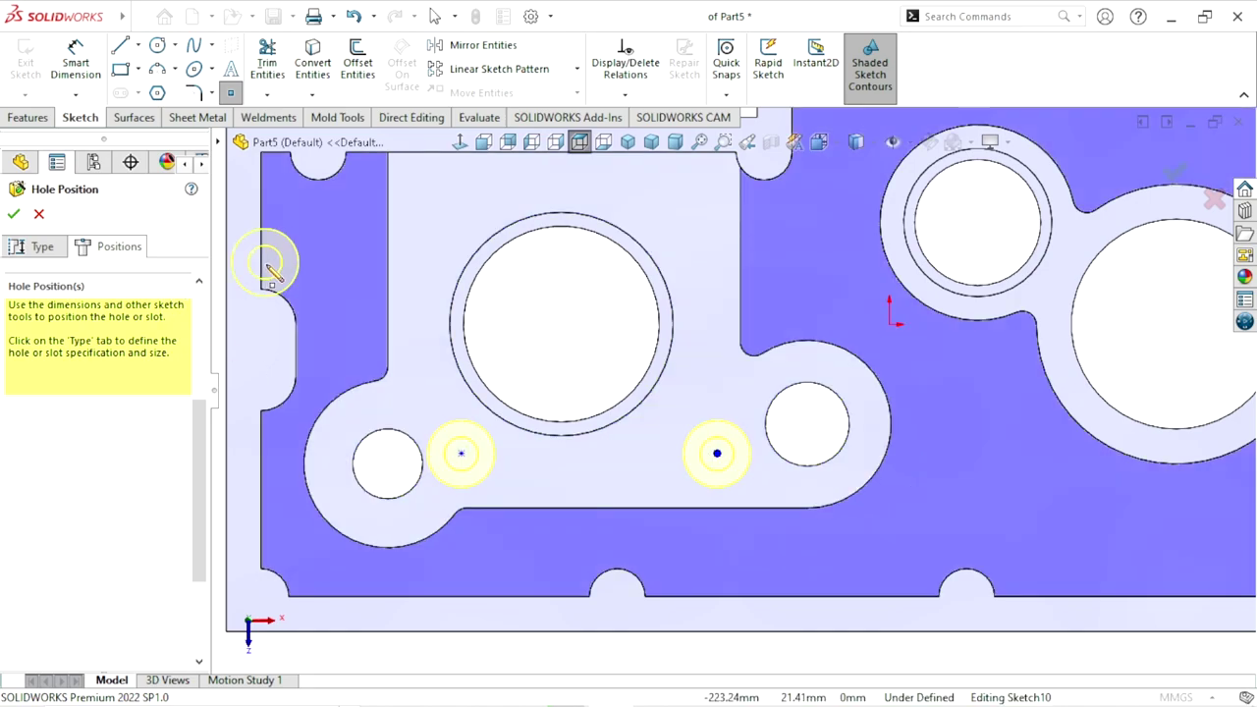
key(z)
key(z)
key(z)
scroll(643, 427, down, 2)
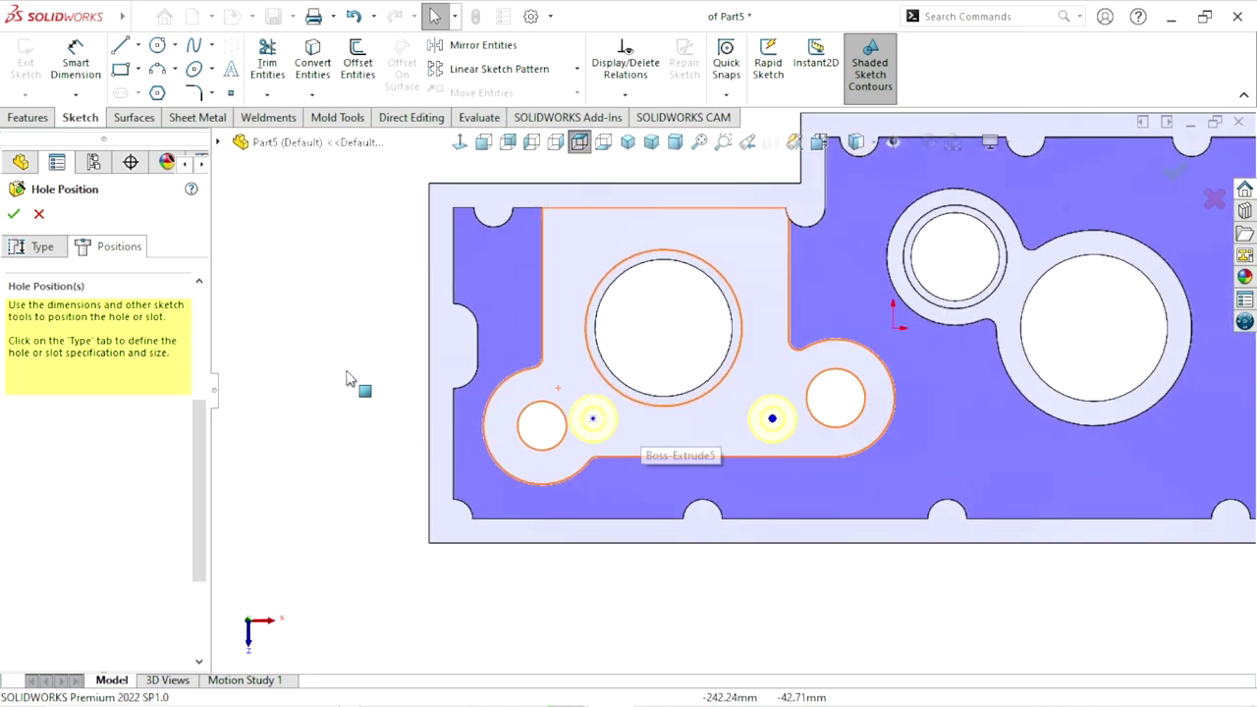
click(76, 61)
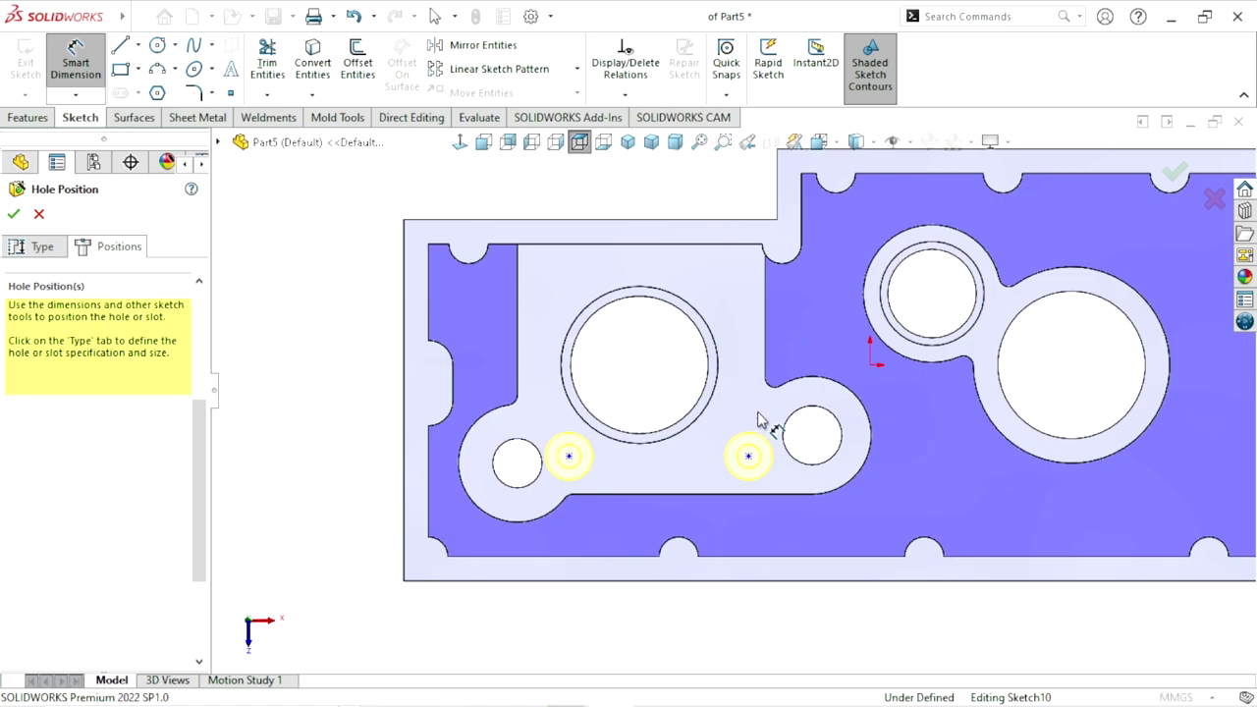
- Dimension the right hole point 50 mm horizontally from the large bore's centre
click(667, 308)
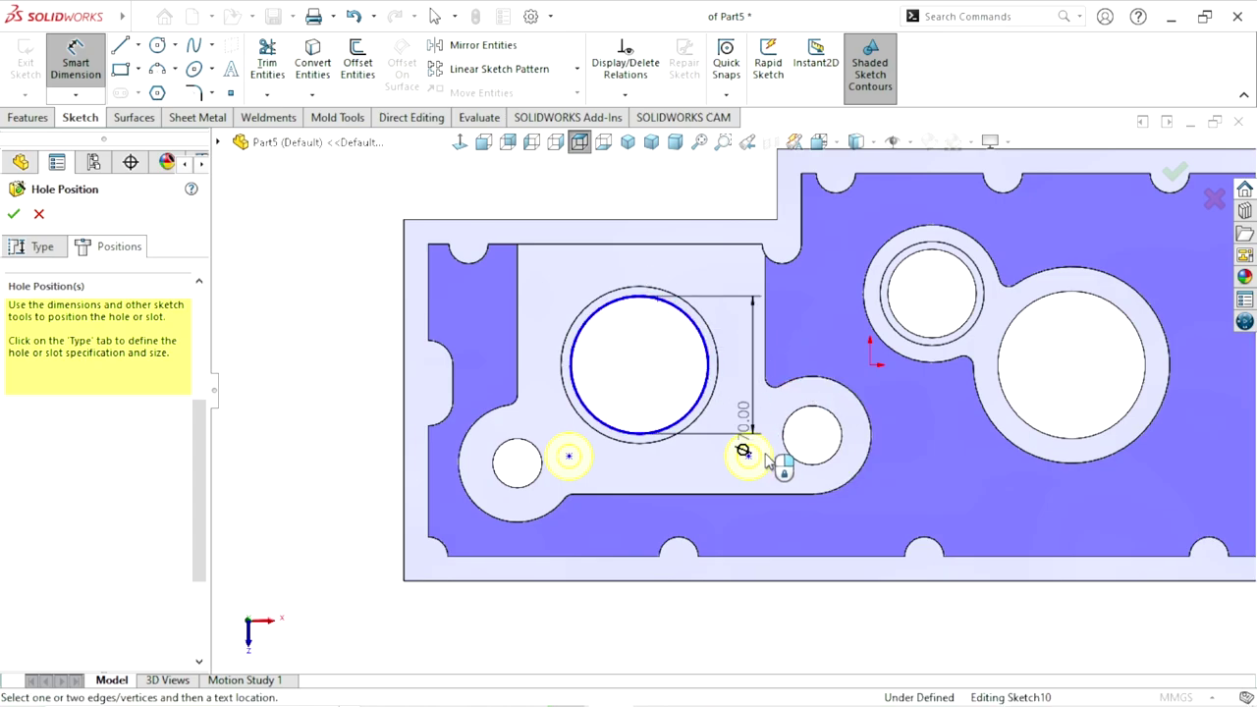
click(748, 455)
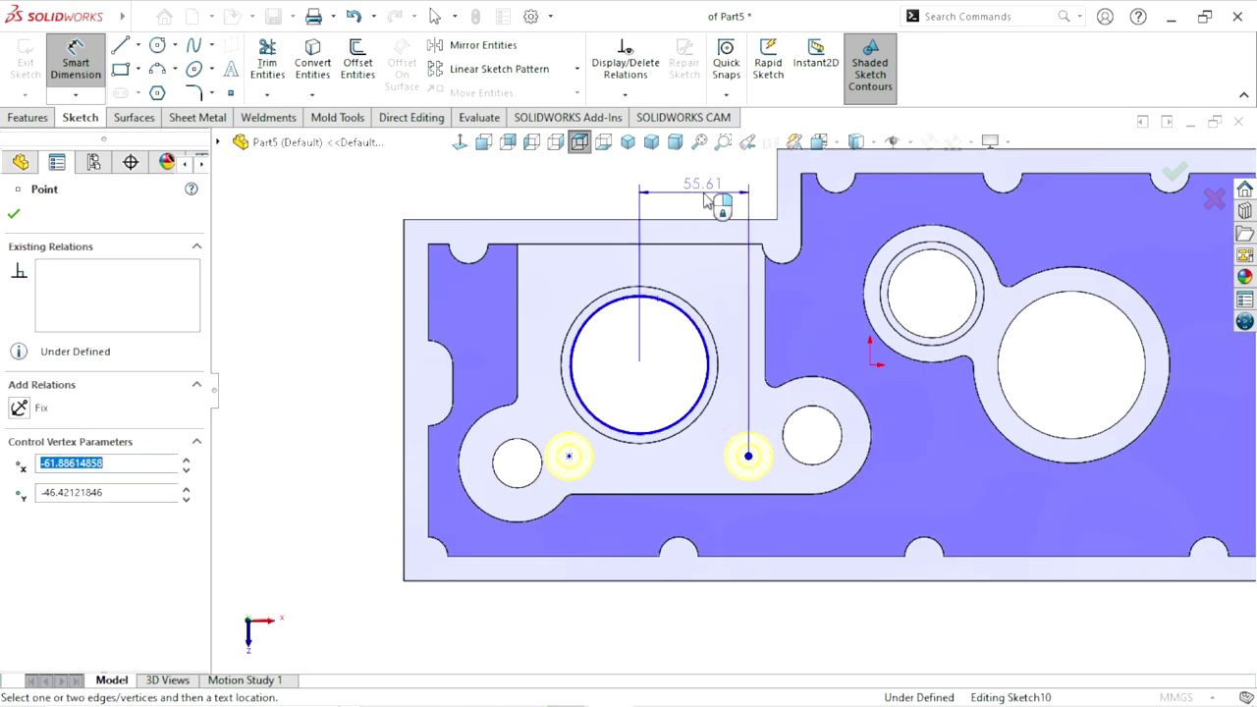
click(707, 200)
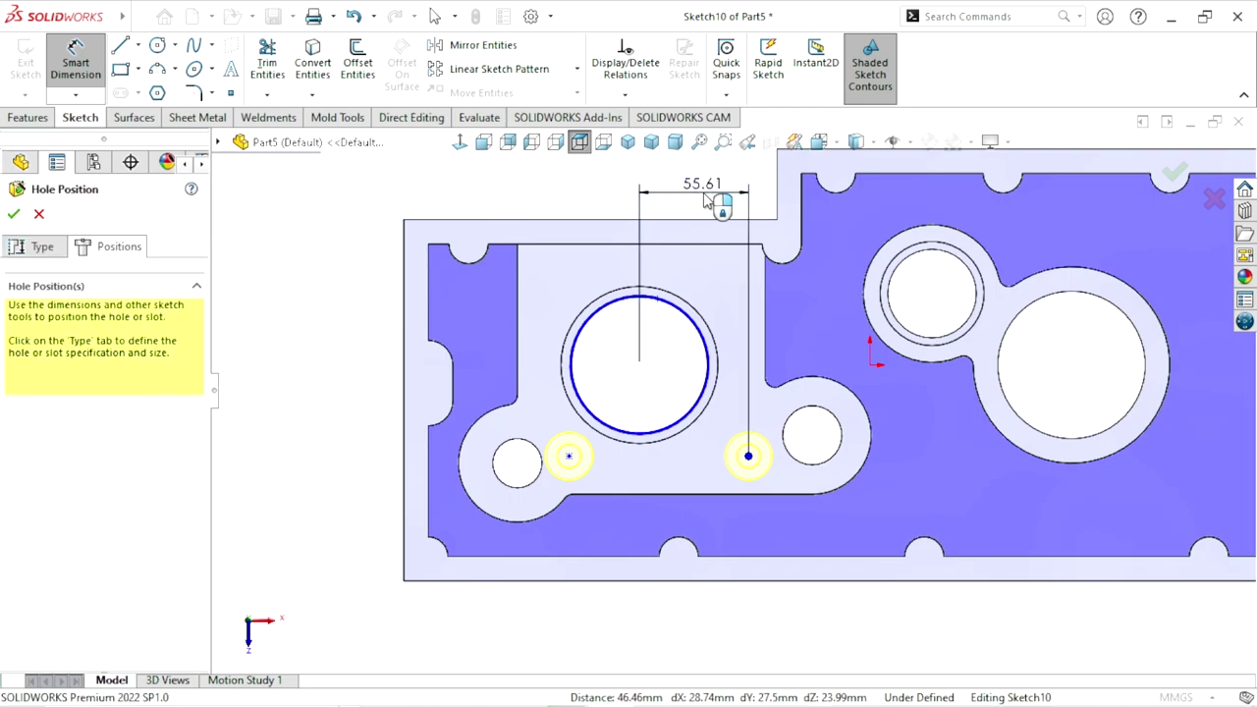
double_click(705, 194)
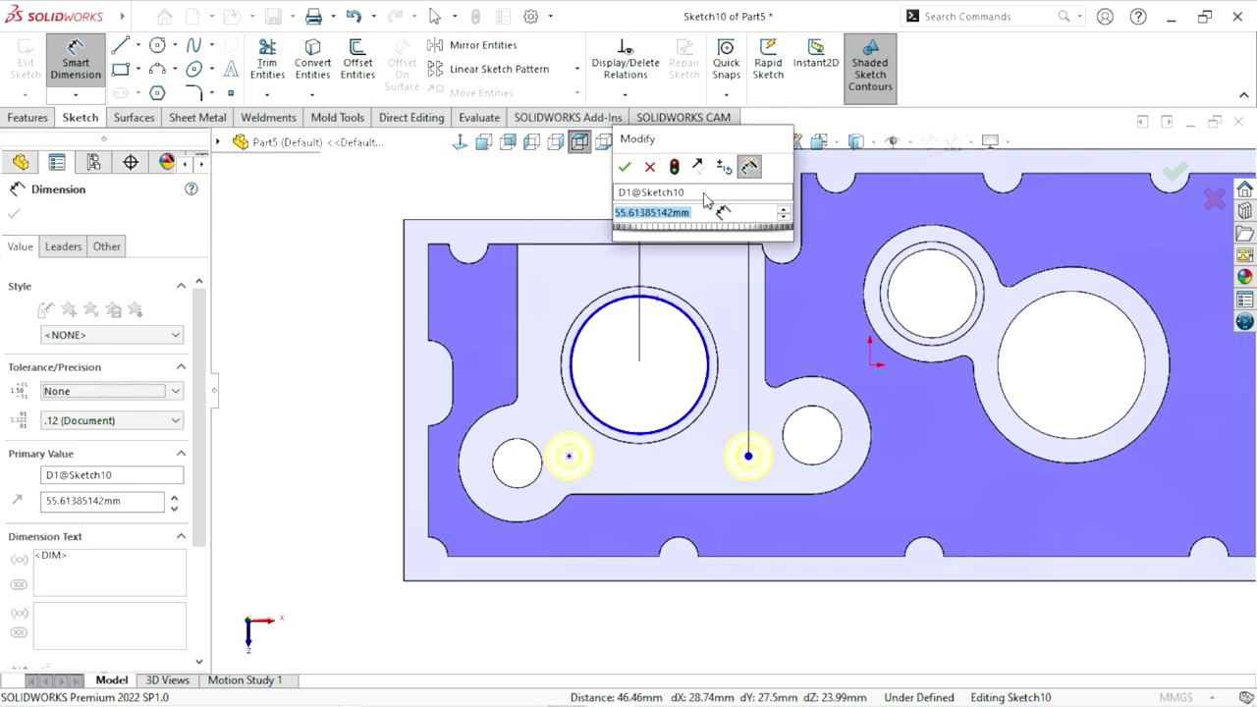
text(50)
click(630, 165)
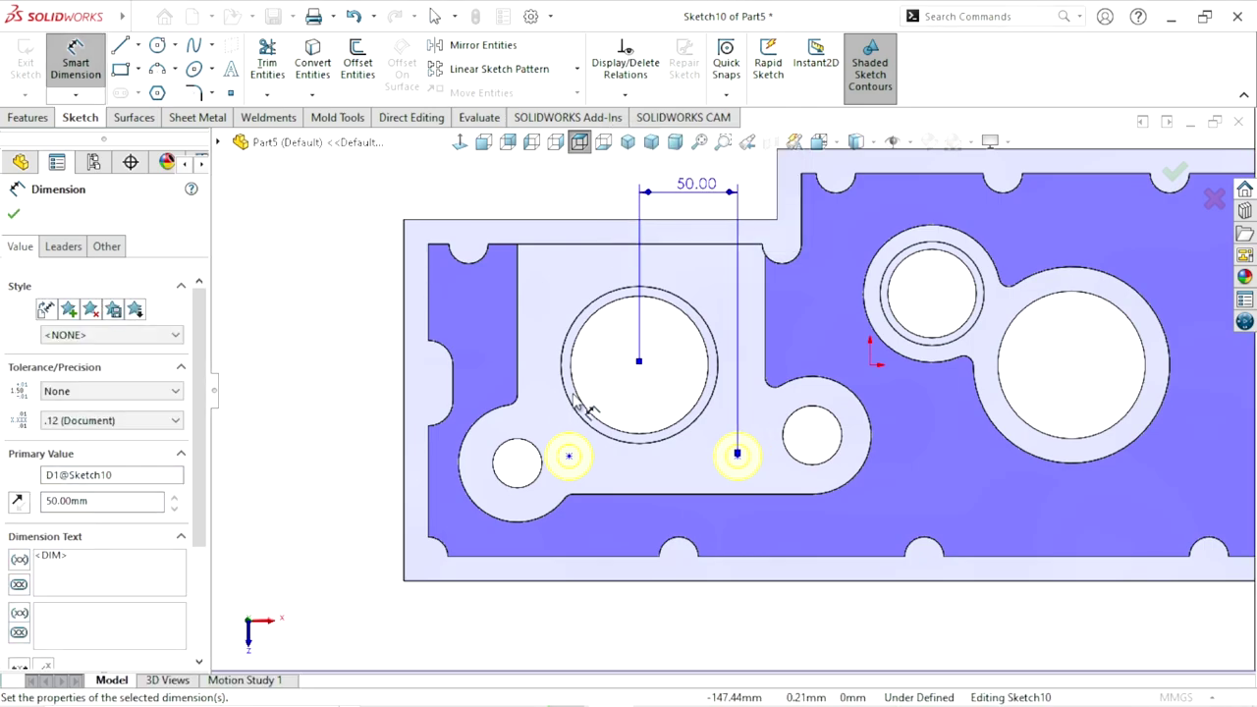
- Dimension the left hole point 38 mm horizontally from the large bore
click(569, 457)
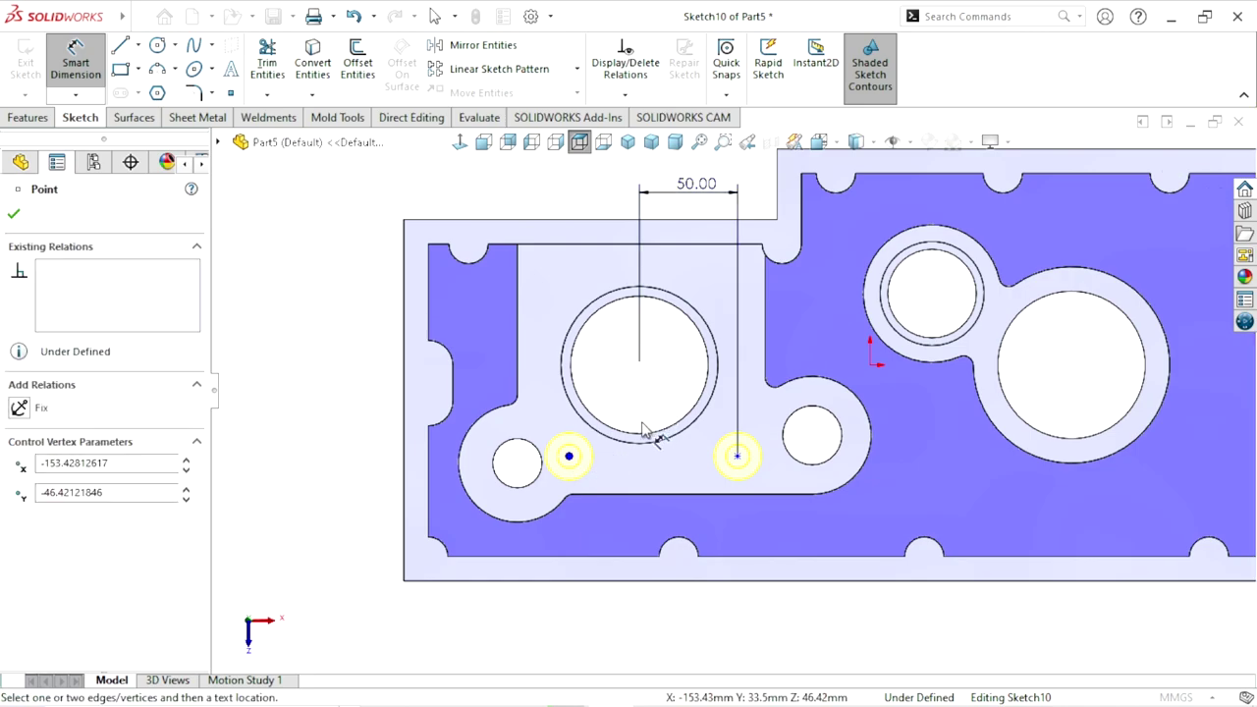
click(648, 442)
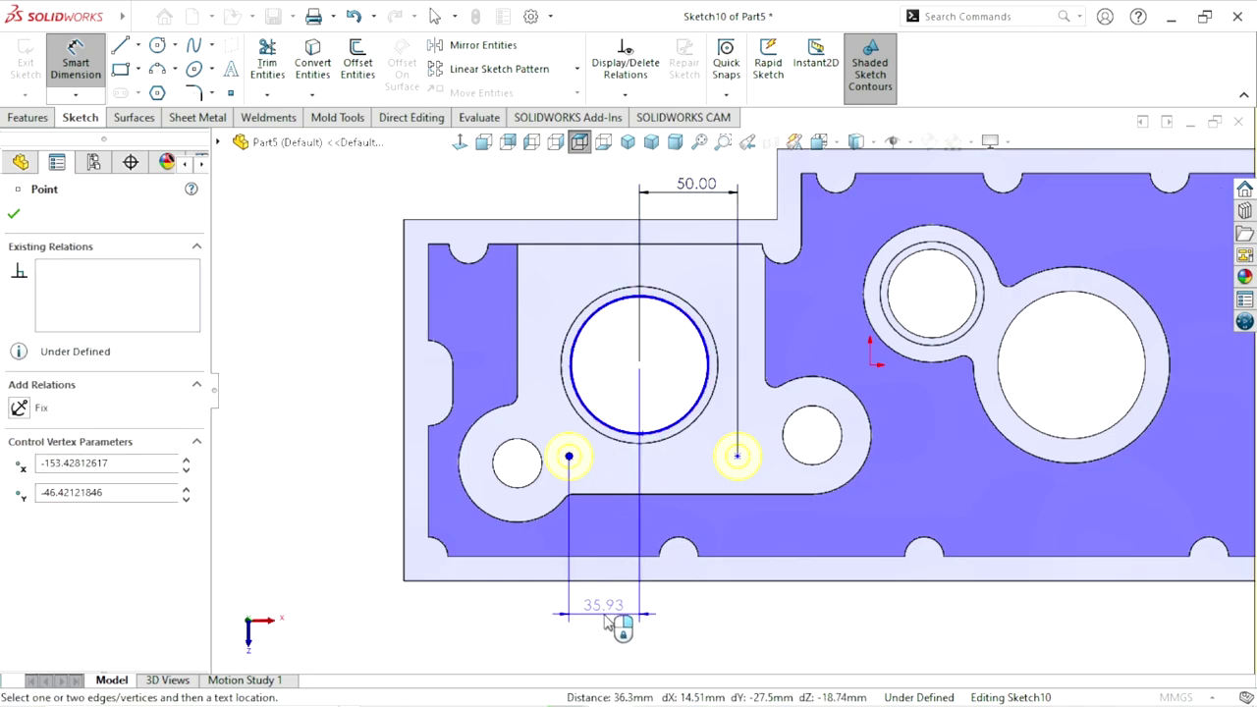
click(609, 623)
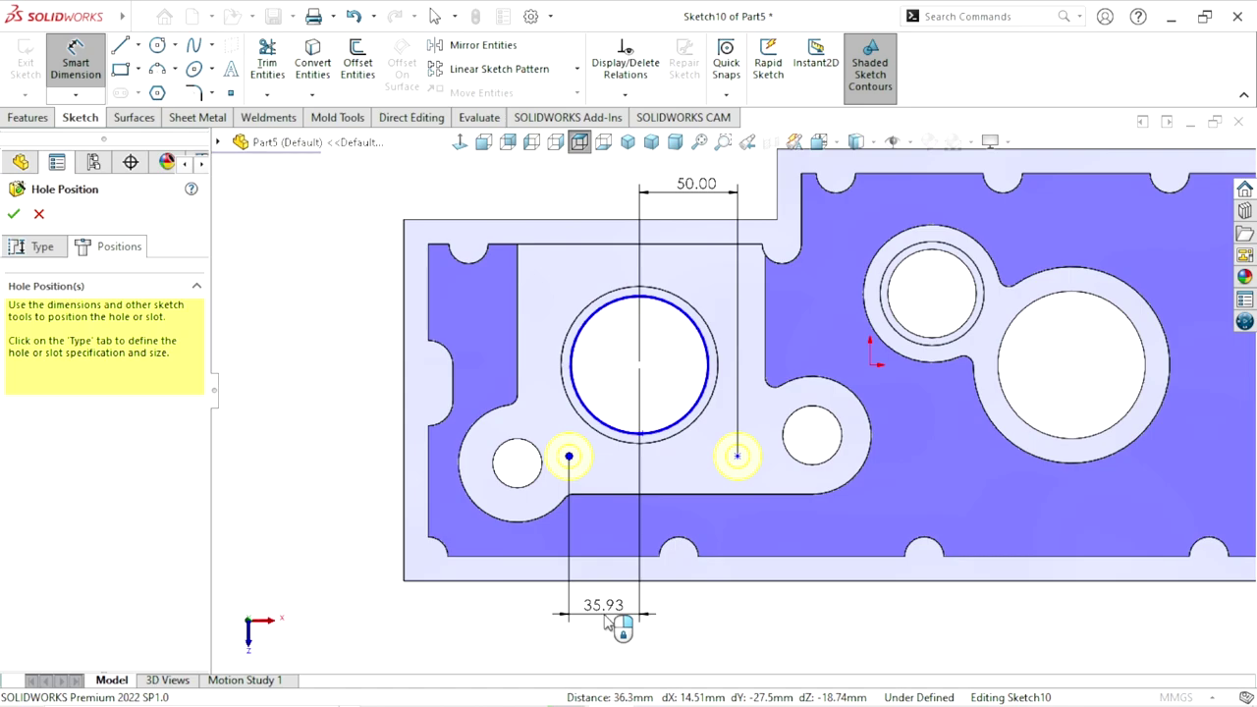
double_click(609, 622)
text(38)
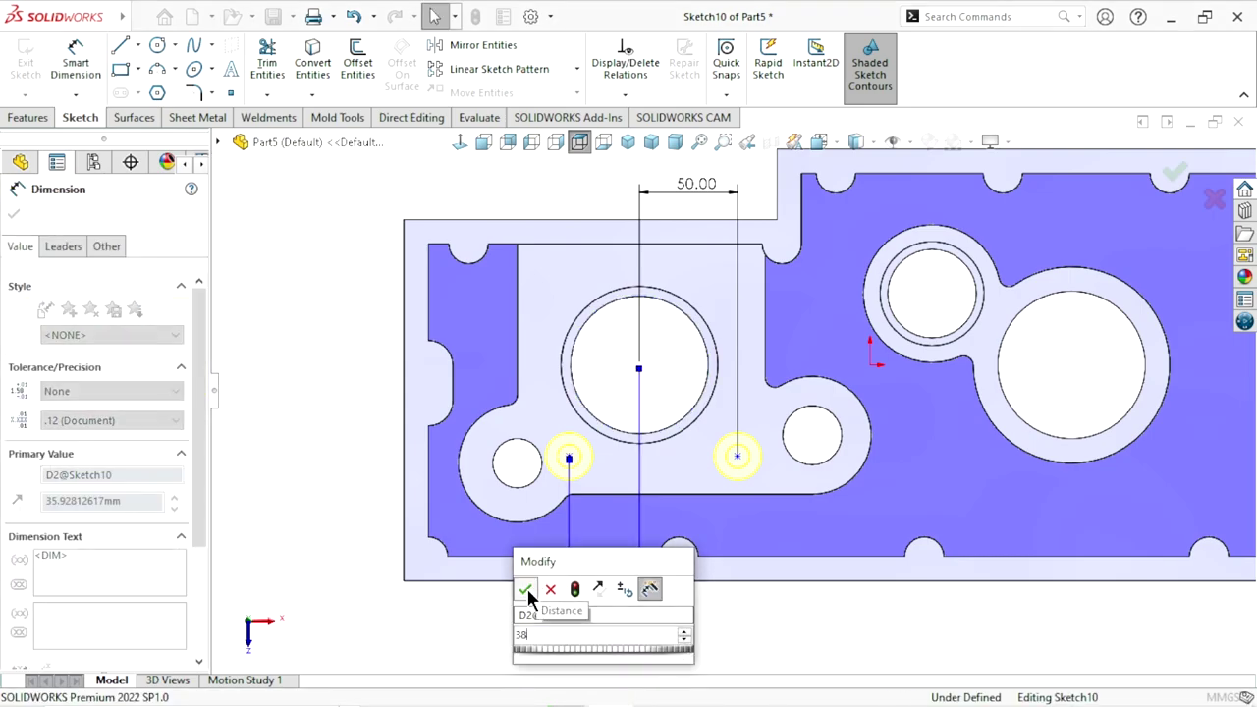
click(526, 588)
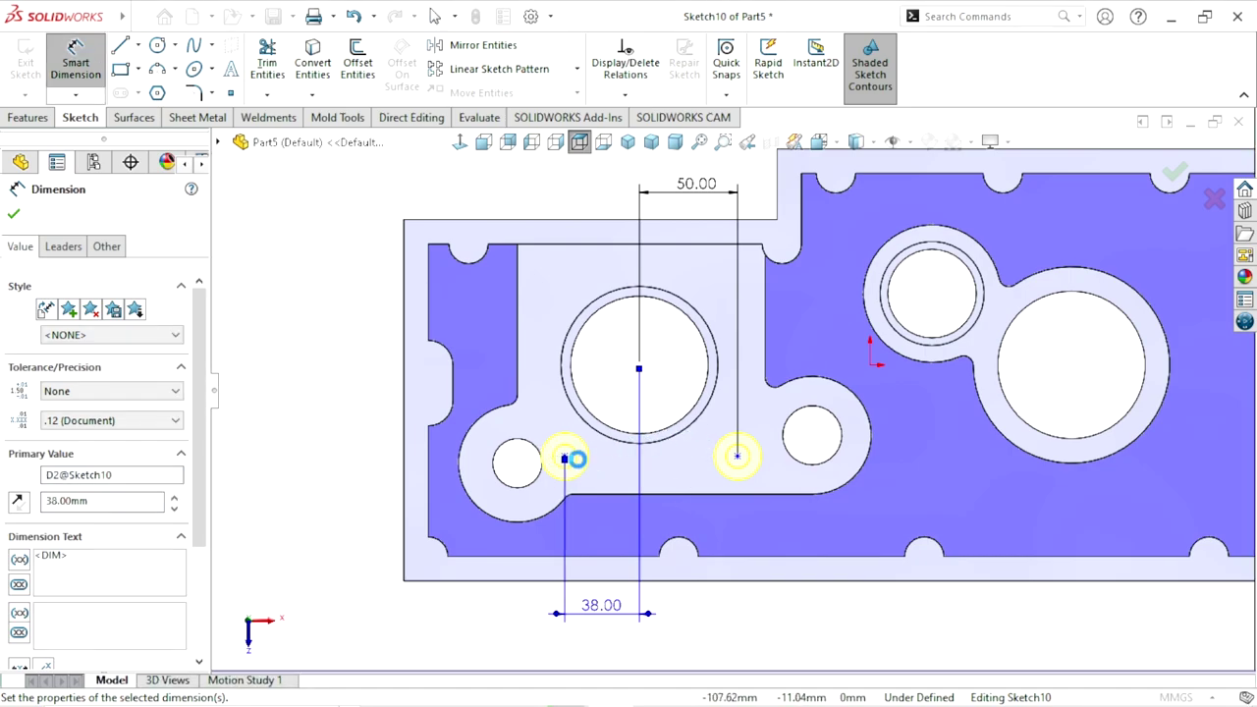
- Set the left hole point 50 mm vertically below the large bore's centre
click(567, 461)
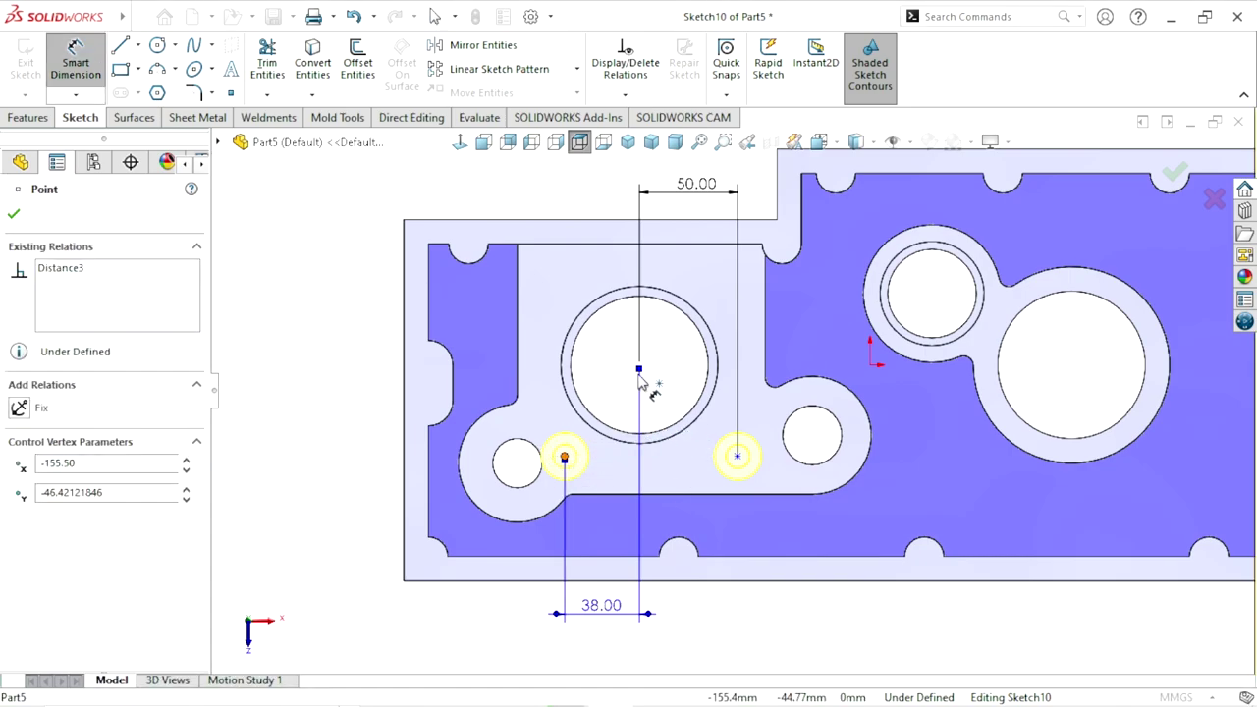
ctrl+click(579, 405)
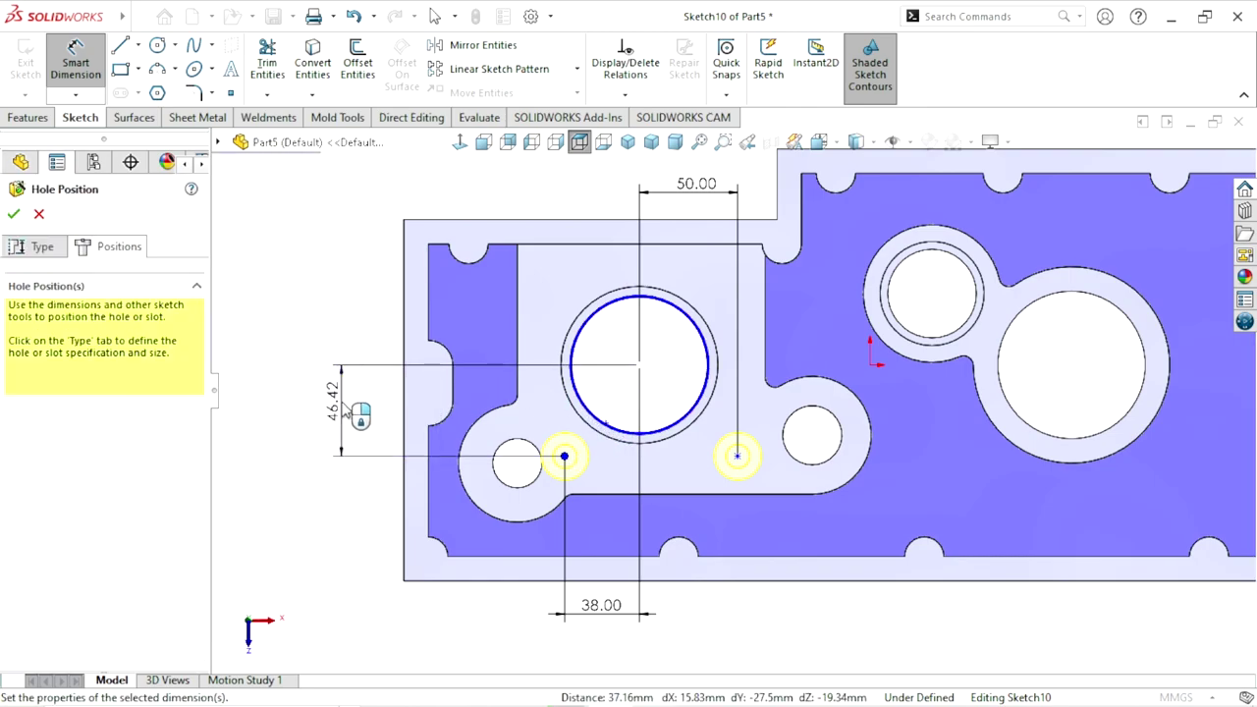
click(345, 412)
text(50)
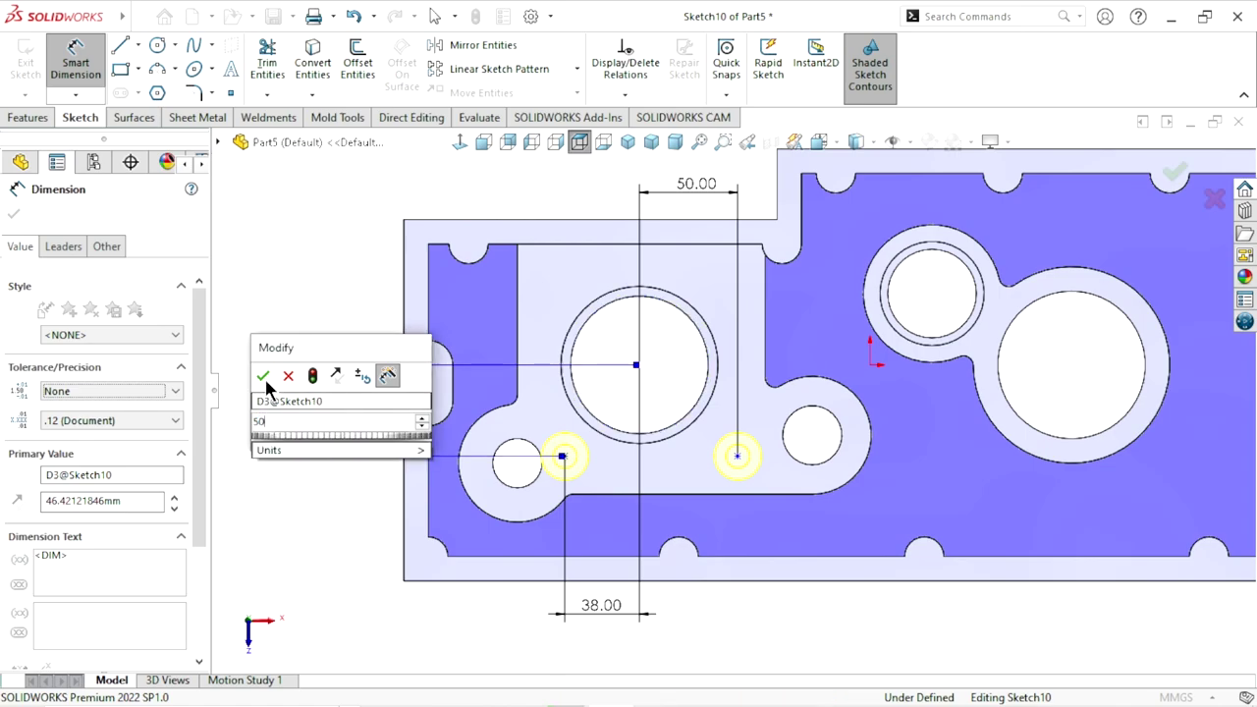
click(262, 376)
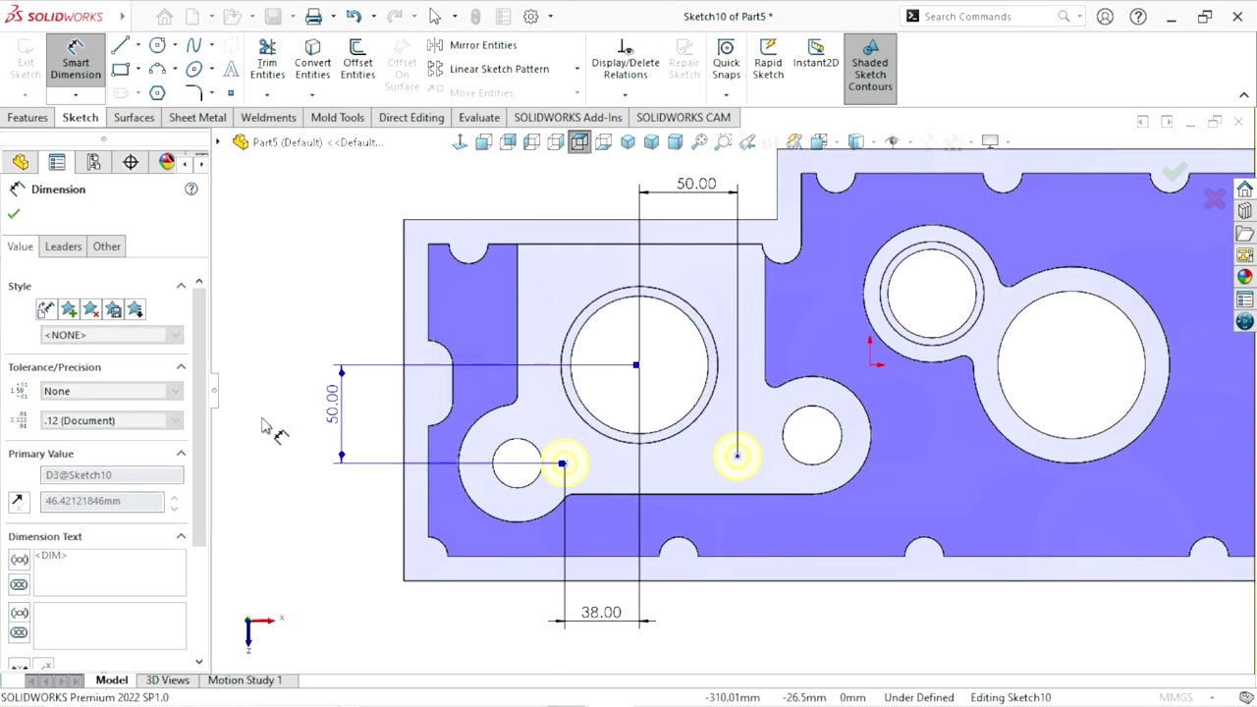
click(264, 427)
key(Escape)
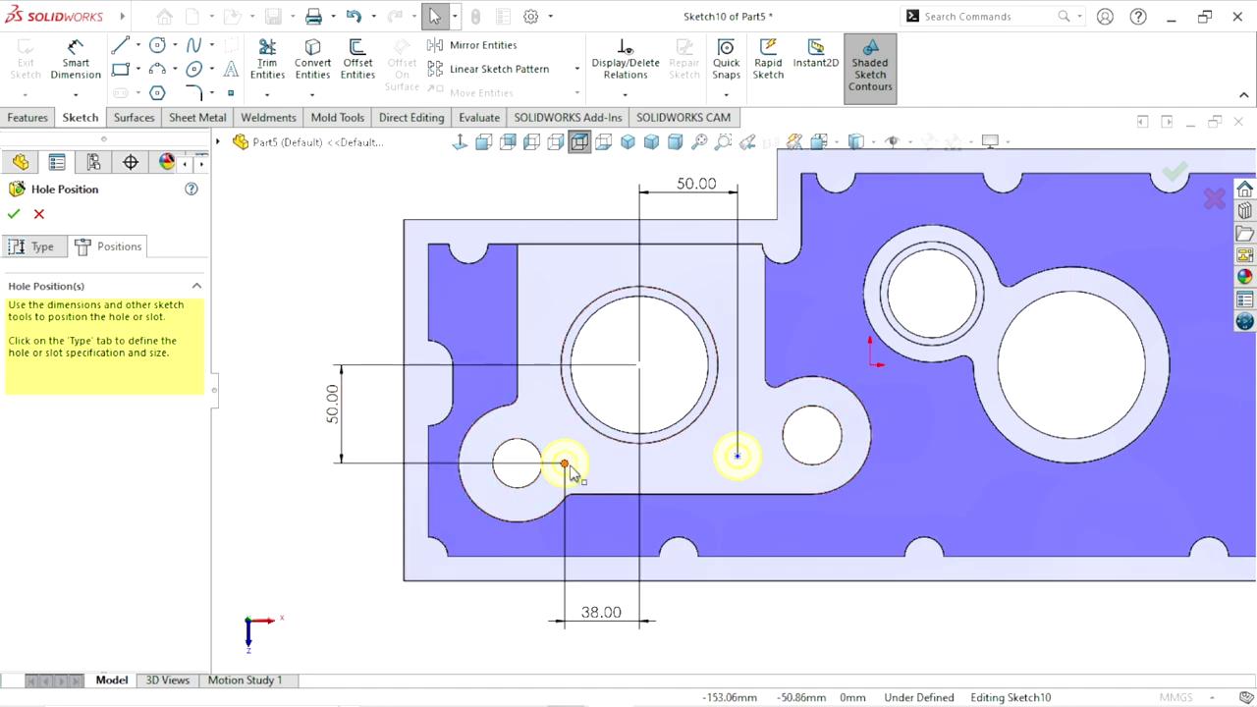
click(567, 465)
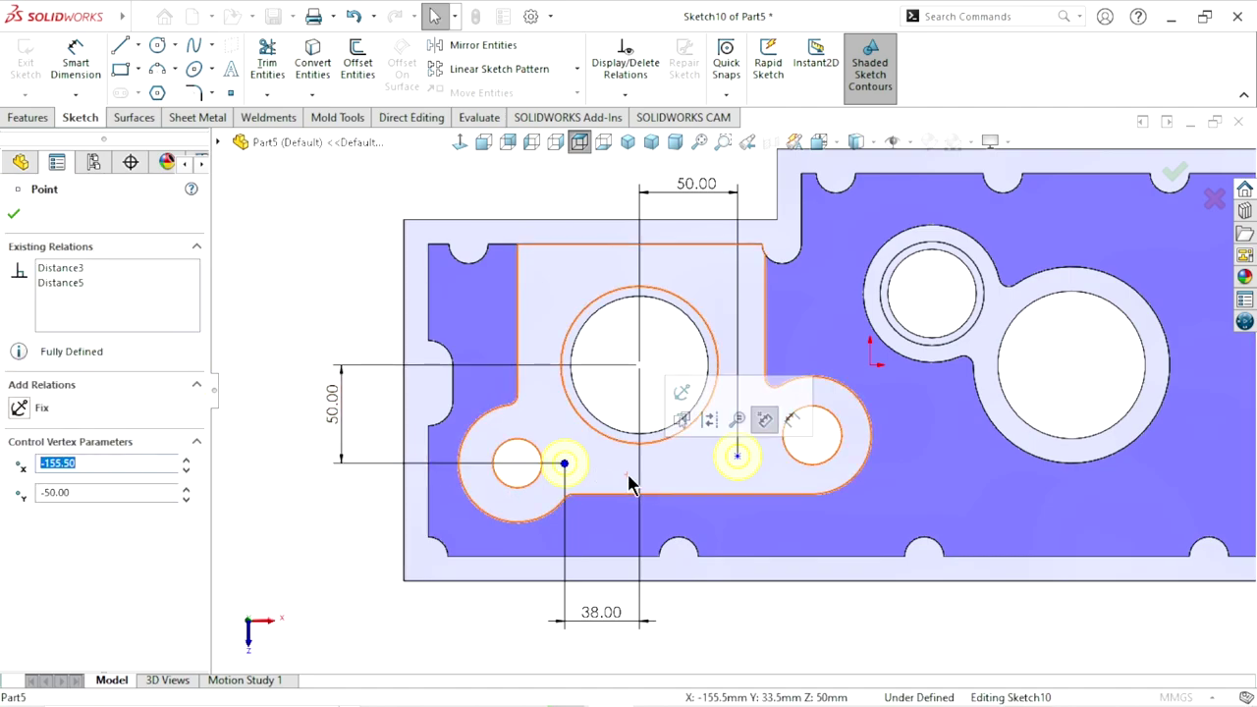
- Add a Horizontal relation between the two hole points, fully defining Sketch10
ctrl+click(738, 457)
click(28, 512)
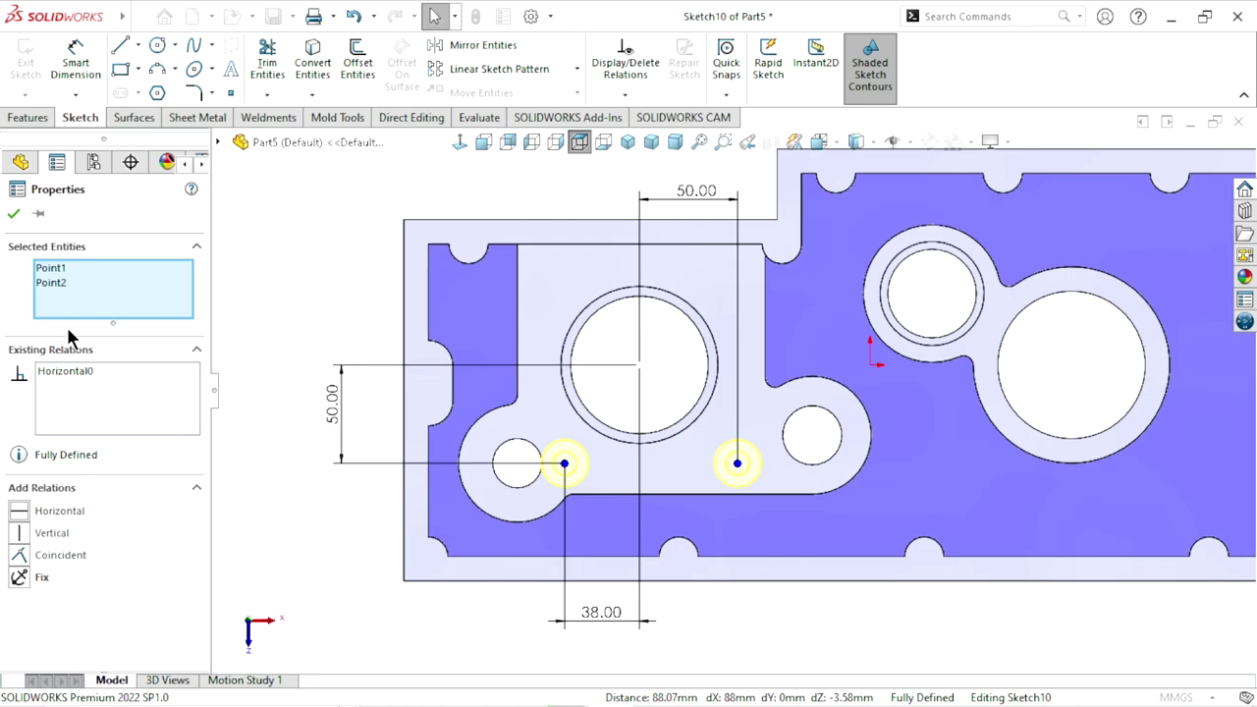
click(13, 213)
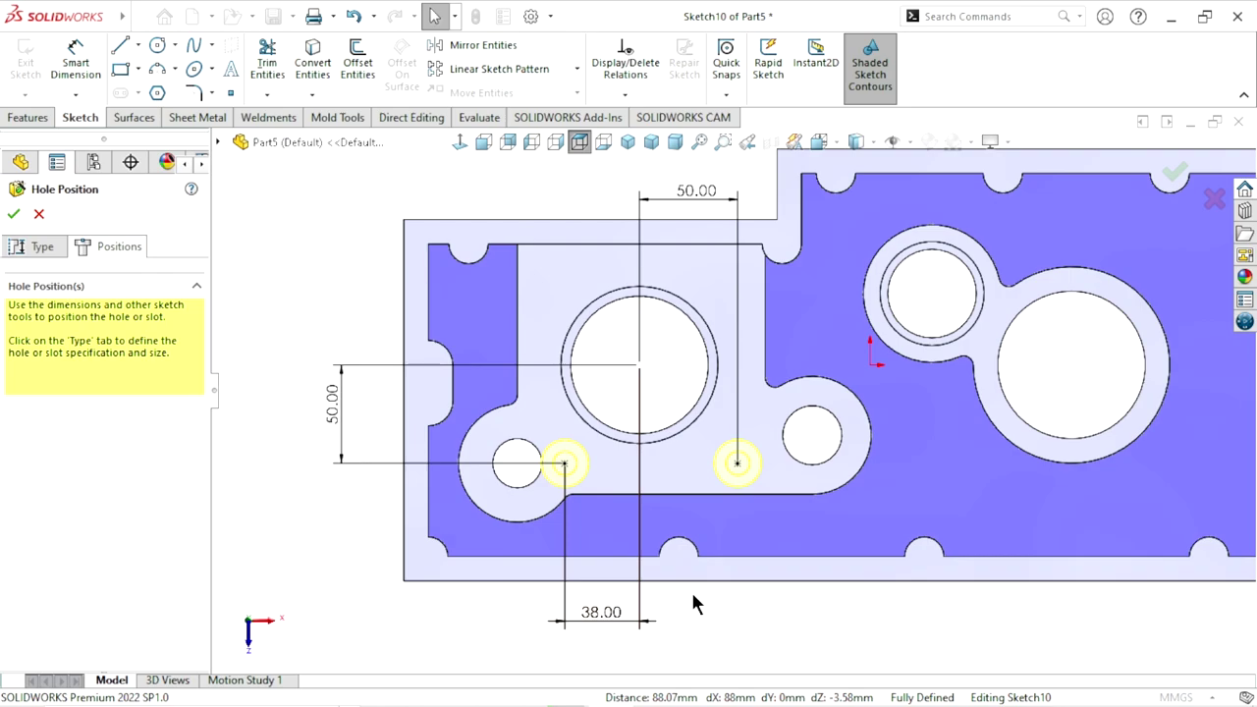
scroll(692, 601, up, 1)
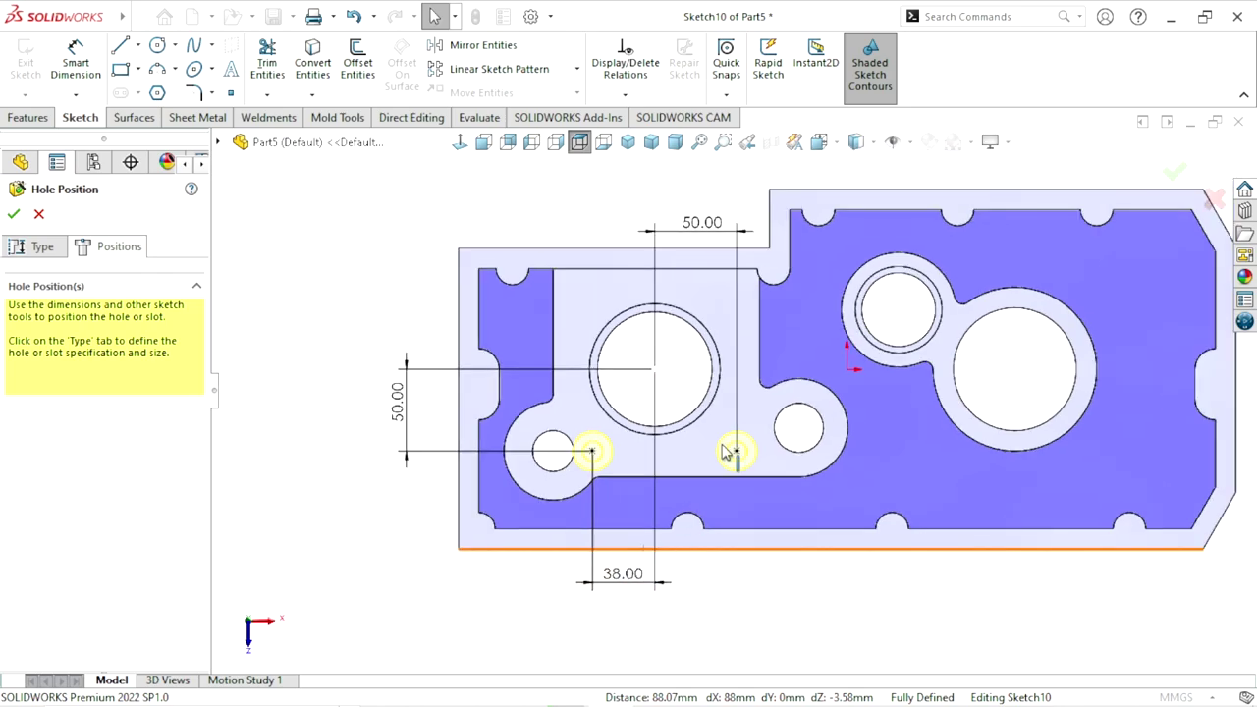
scroll(677, 437, down, 2)
scroll(560, 463, down, 3)
scroll(511, 449, down, 1)
scroll(511, 454, up, 1)
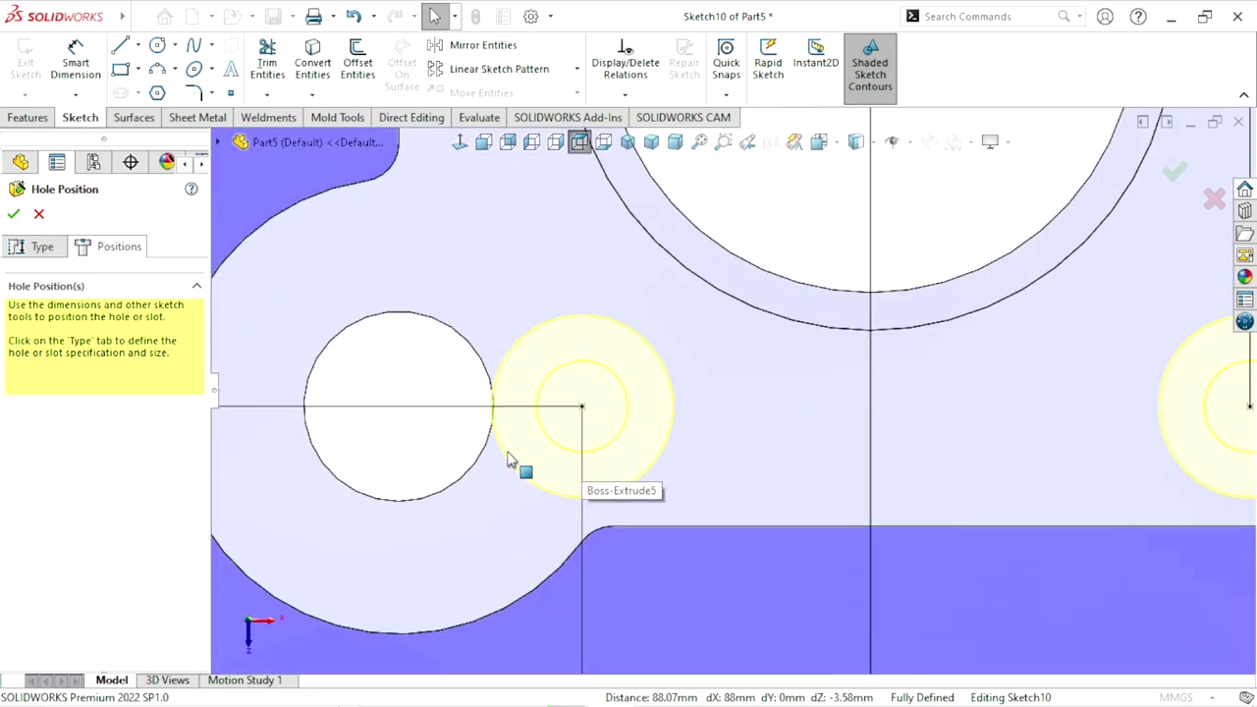
scroll(510, 458, up, 2)
scroll(864, 422, up, 3)
scroll(869, 353, down, 1)
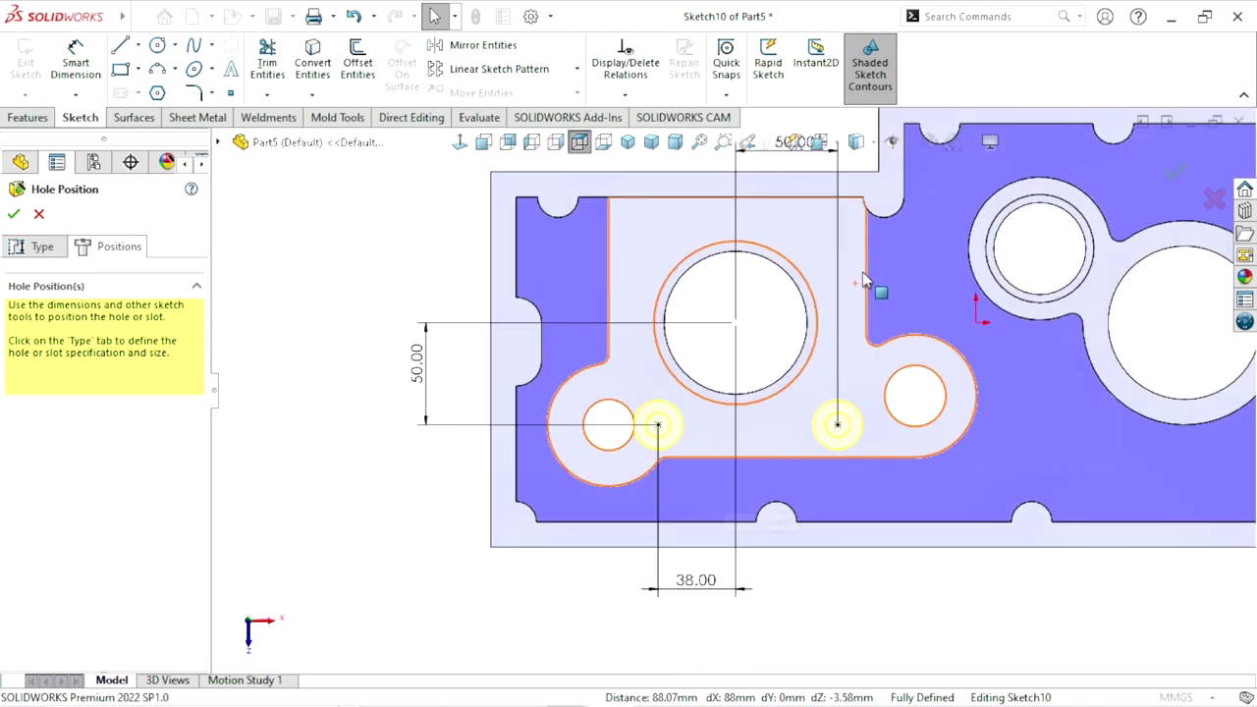
scroll(841, 299, up, 1)
scroll(842, 299, up, 1)
scroll(841, 298, down, 1)
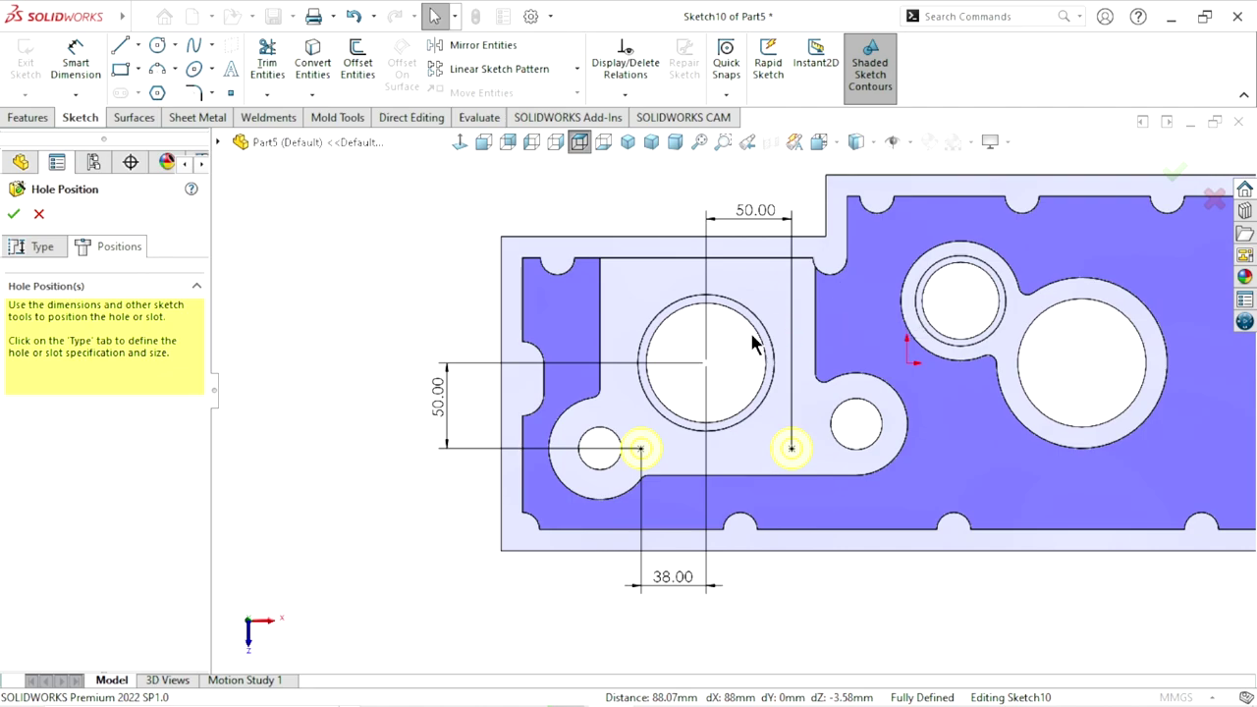
- Reduce the custom counterbore diameter to 20 mm and create the M12 counterbored holes
click(39, 246)
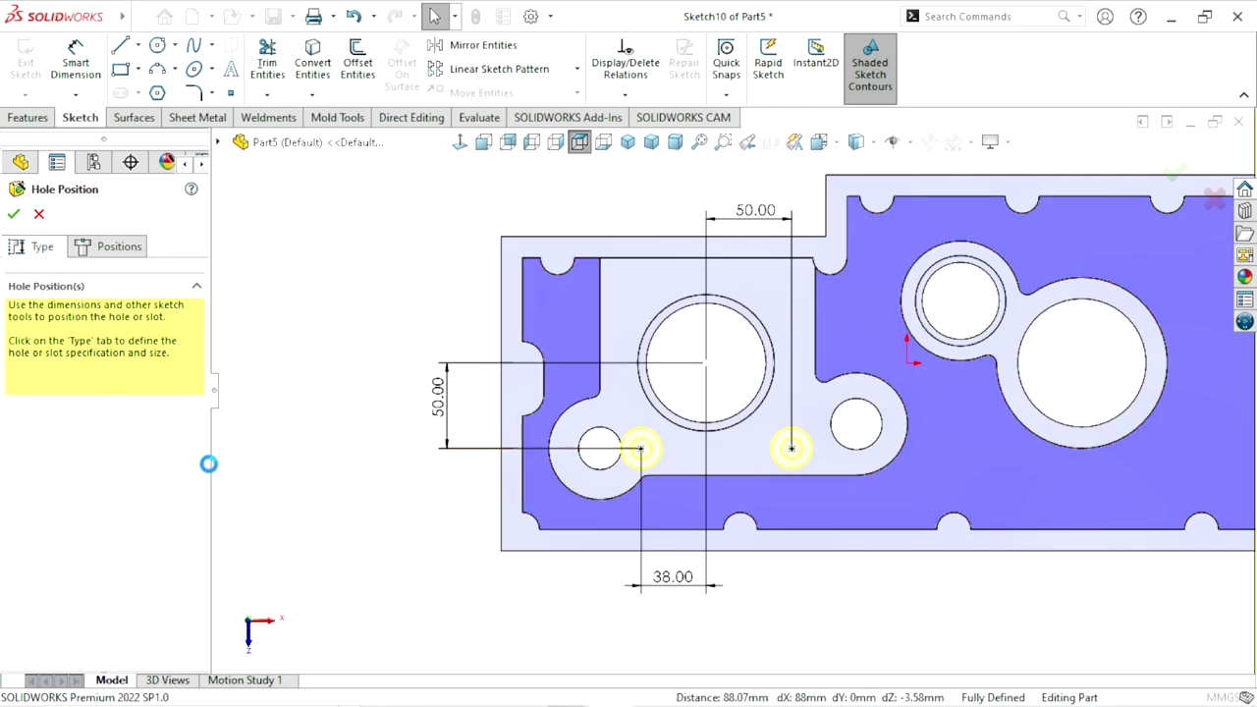
scroll(194, 457, down, 2)
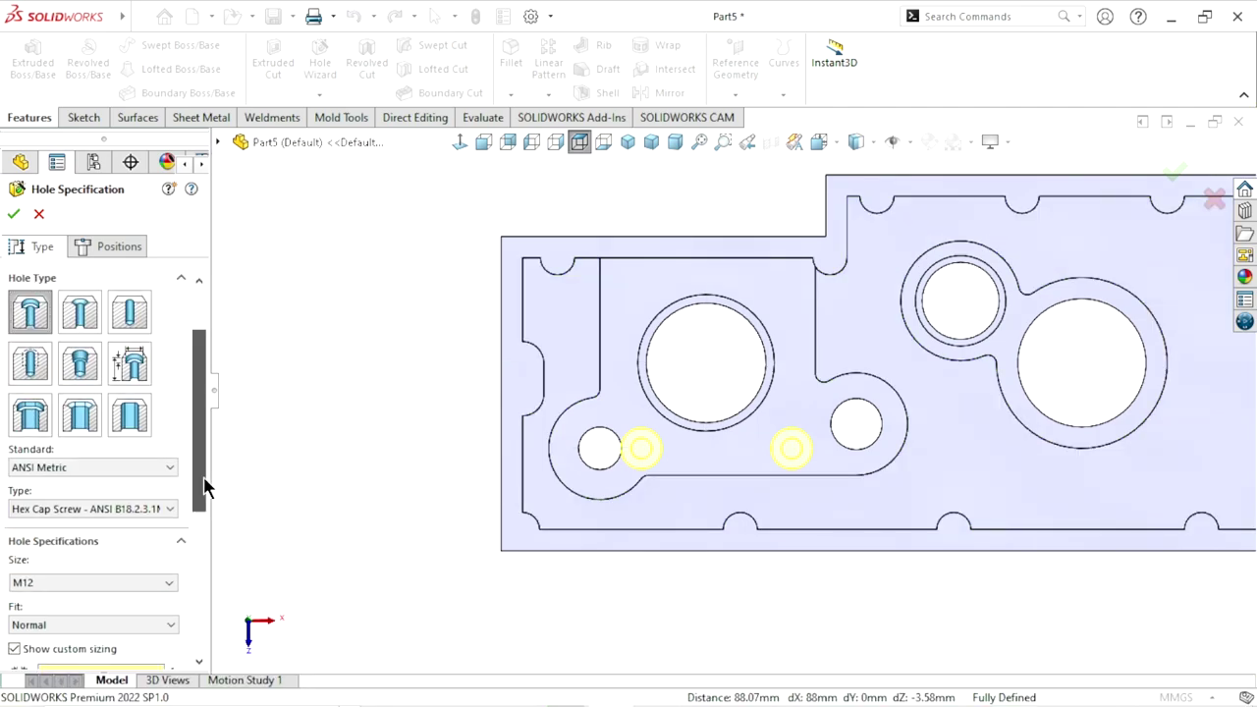
scroll(202, 433, down, 5)
click(108, 507)
text(20)
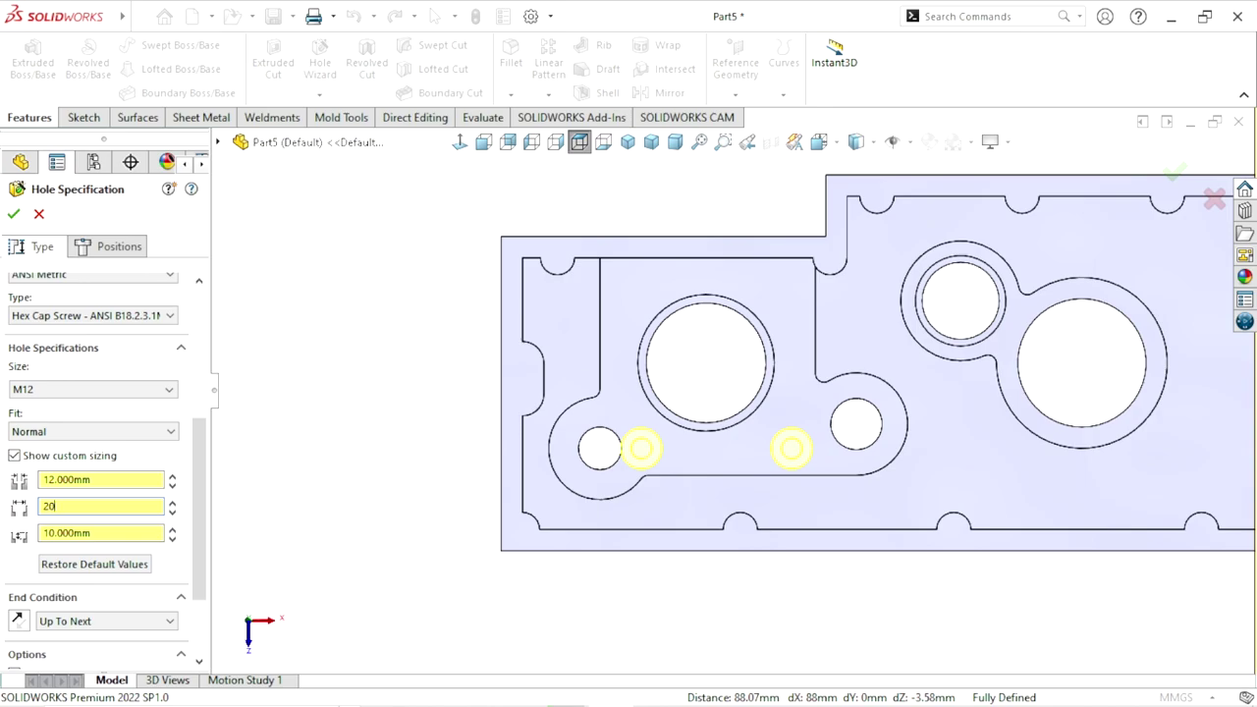
click(391, 404)
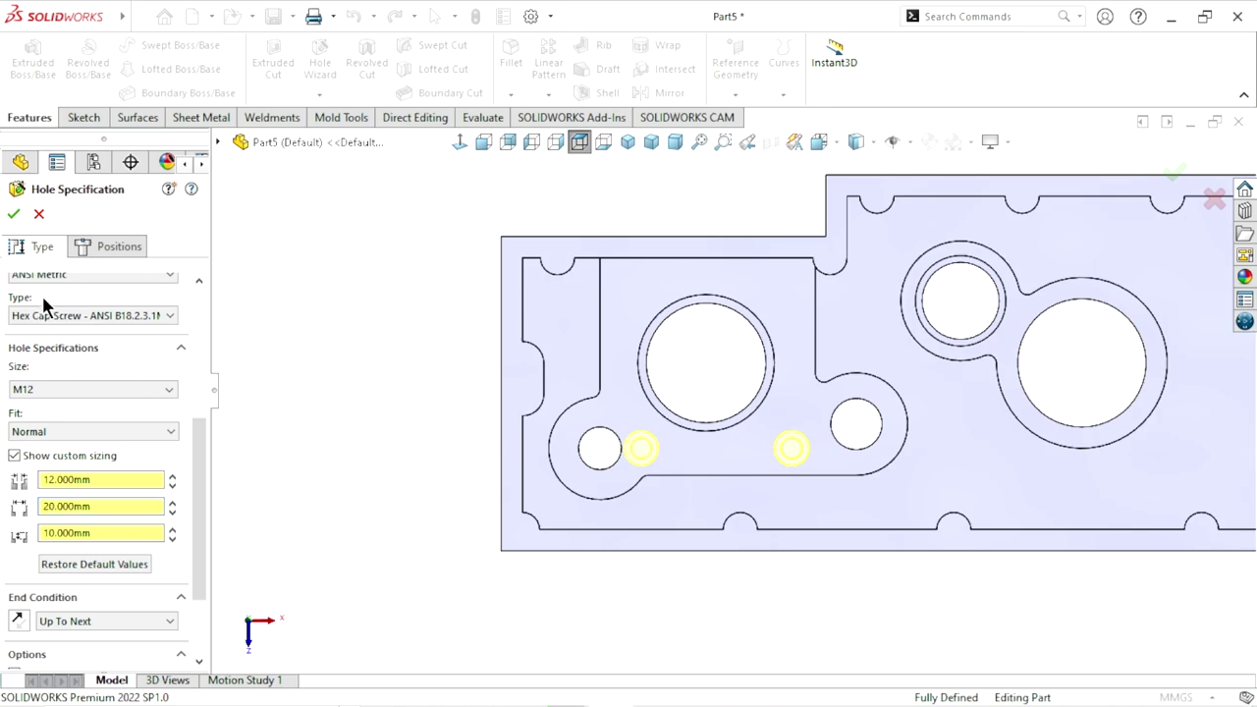
click(12, 216)
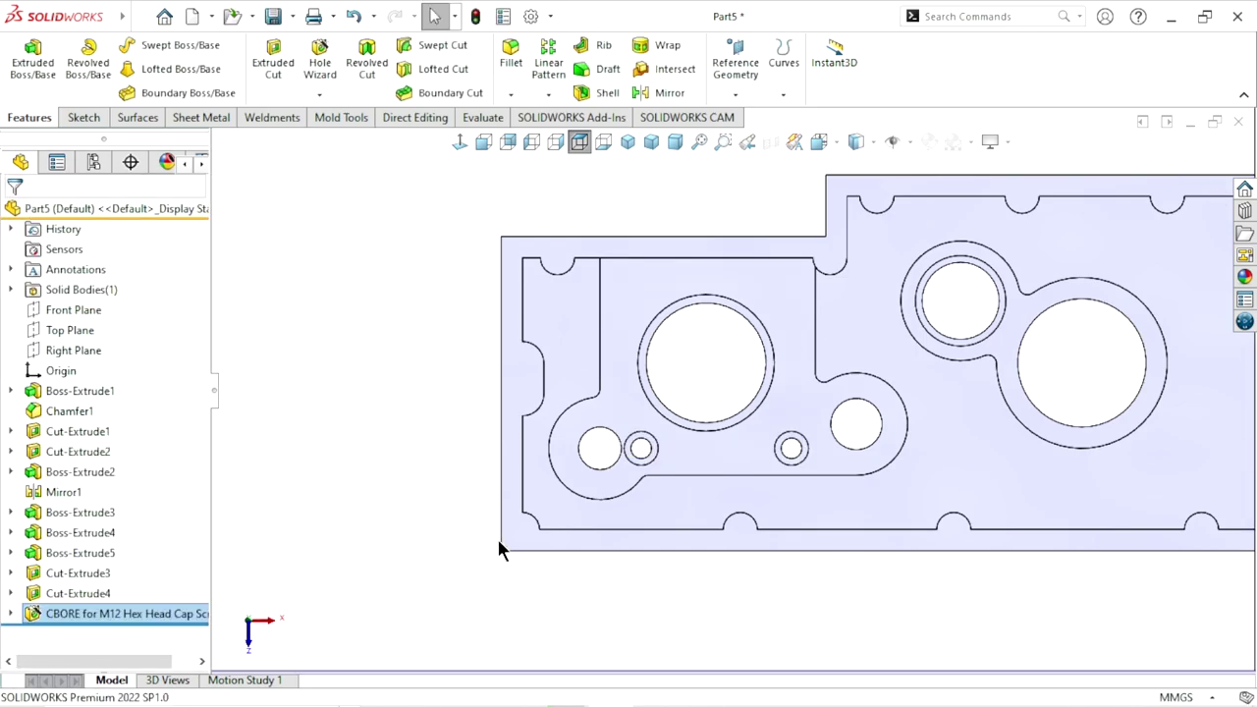
- Select the top face of the left raised boss (Boss-Extrude5) for the counterbored holes
mouse_move(496, 536)
middle_down()
mouse_move(481, 322)
mouse_move(639, 426)
middle_up()
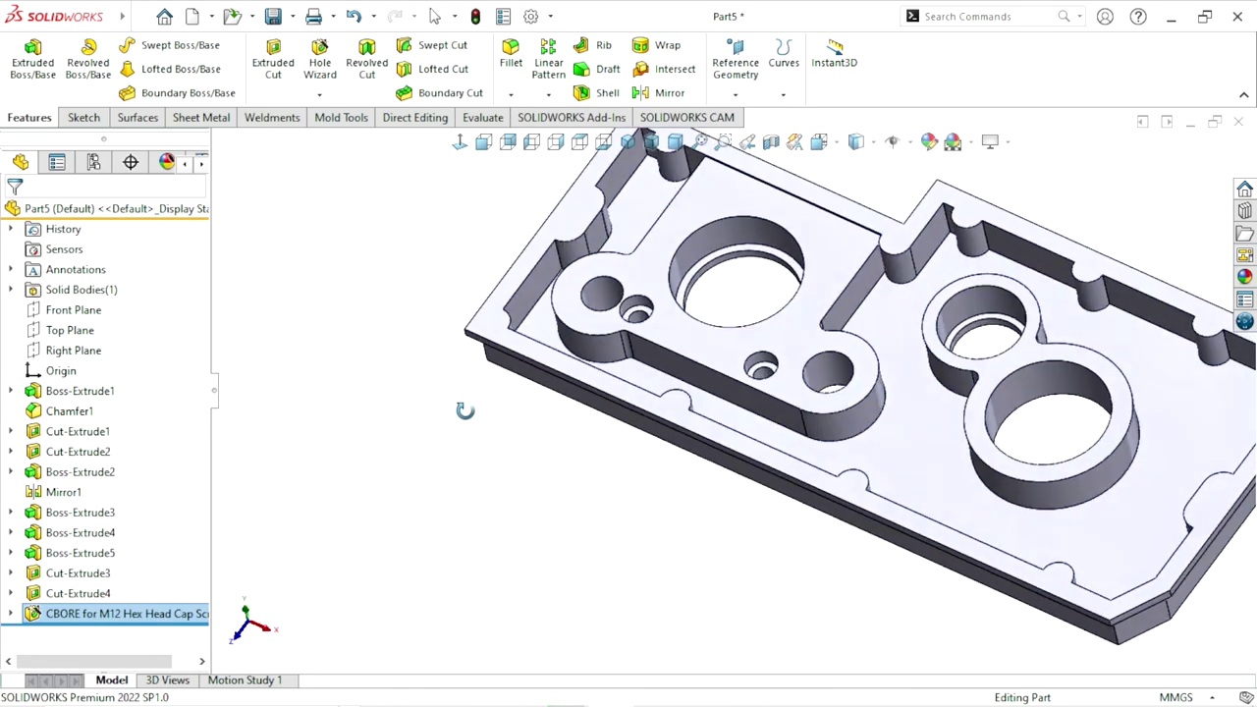
scroll(791, 337, up, 2)
scroll(770, 324, down, 4)
scroll(770, 326, up, 3)
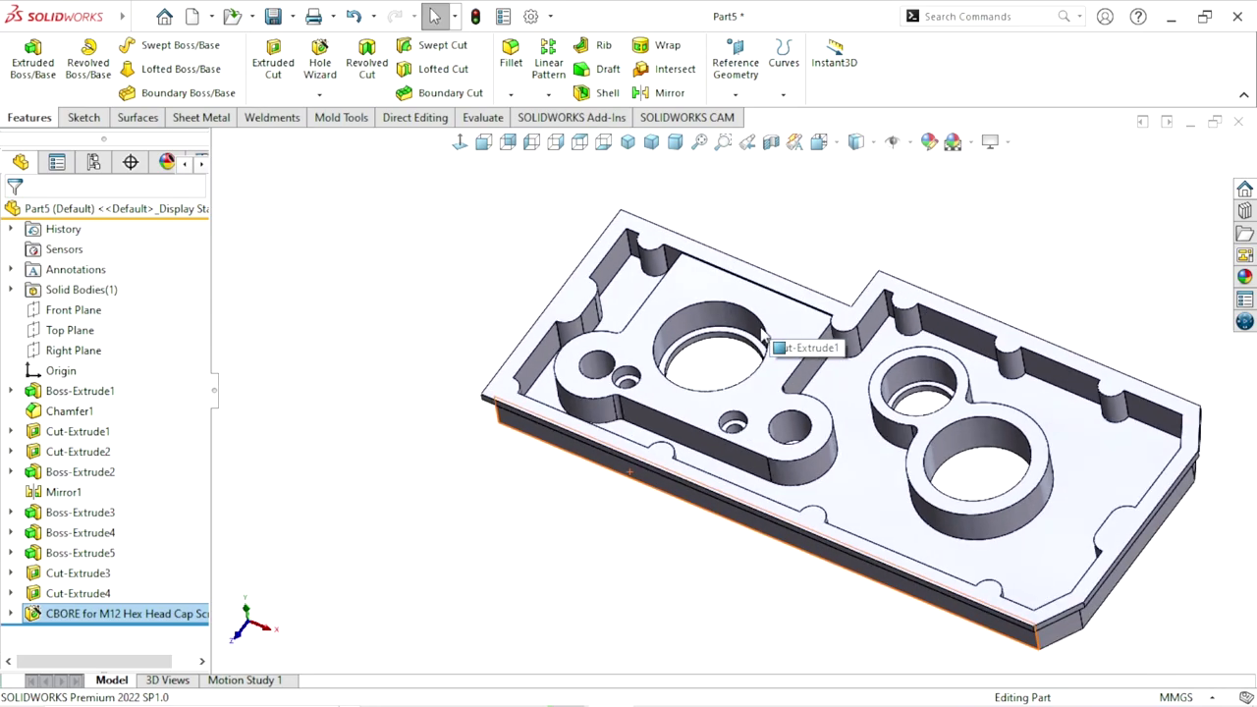
scroll(773, 334, down, 3)
click(775, 339)
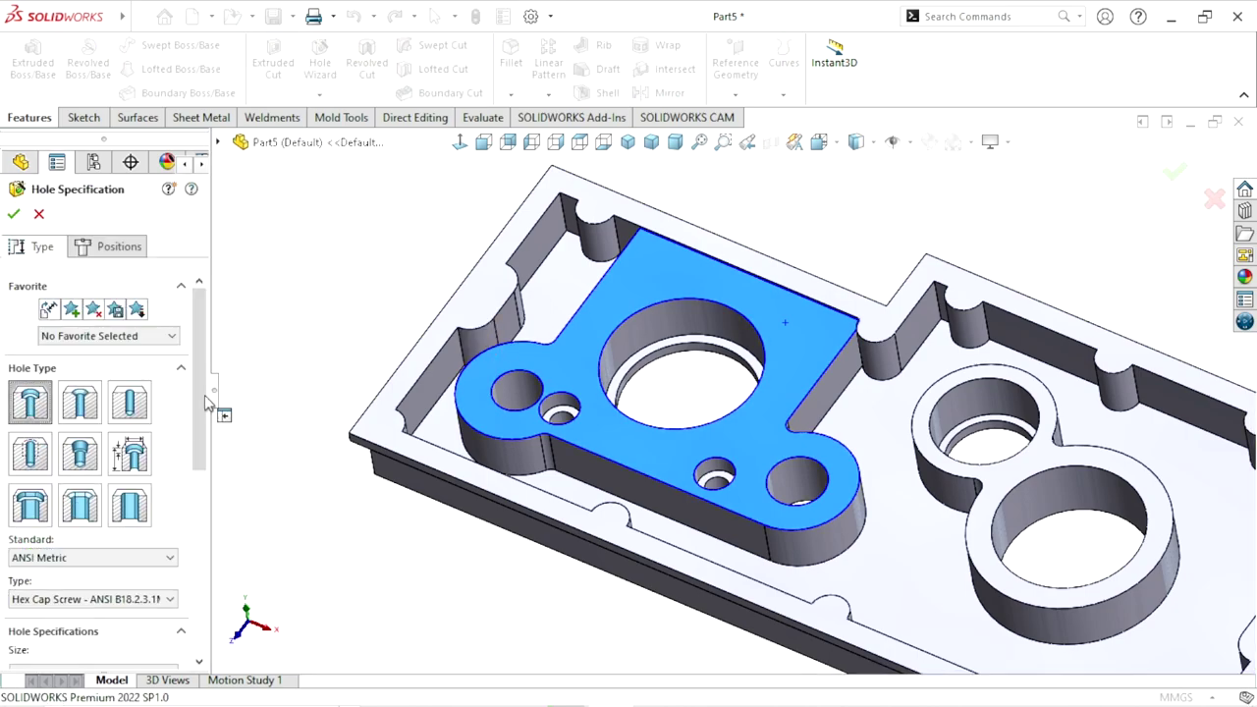
- Confirm the M12 counterbore (12/20/10 mm, Up To Next), then view the plate from Top
drag(199, 412, 201, 568)
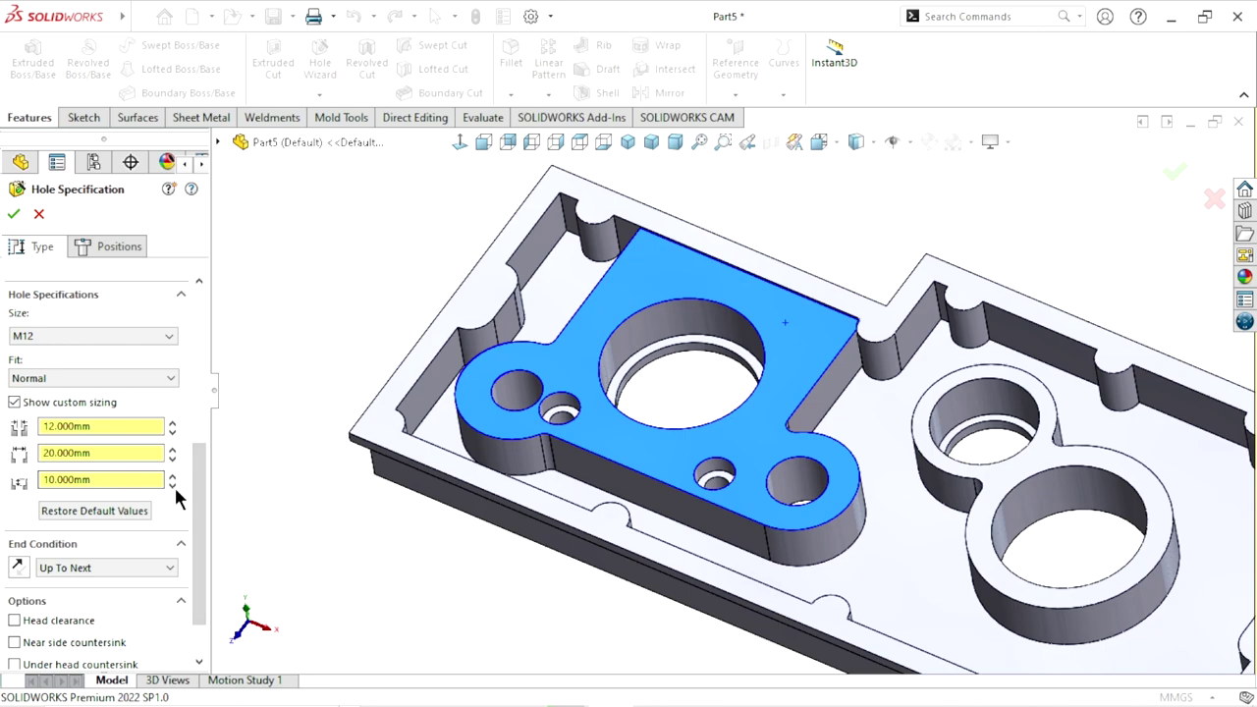
scroll(193, 526, down, 1)
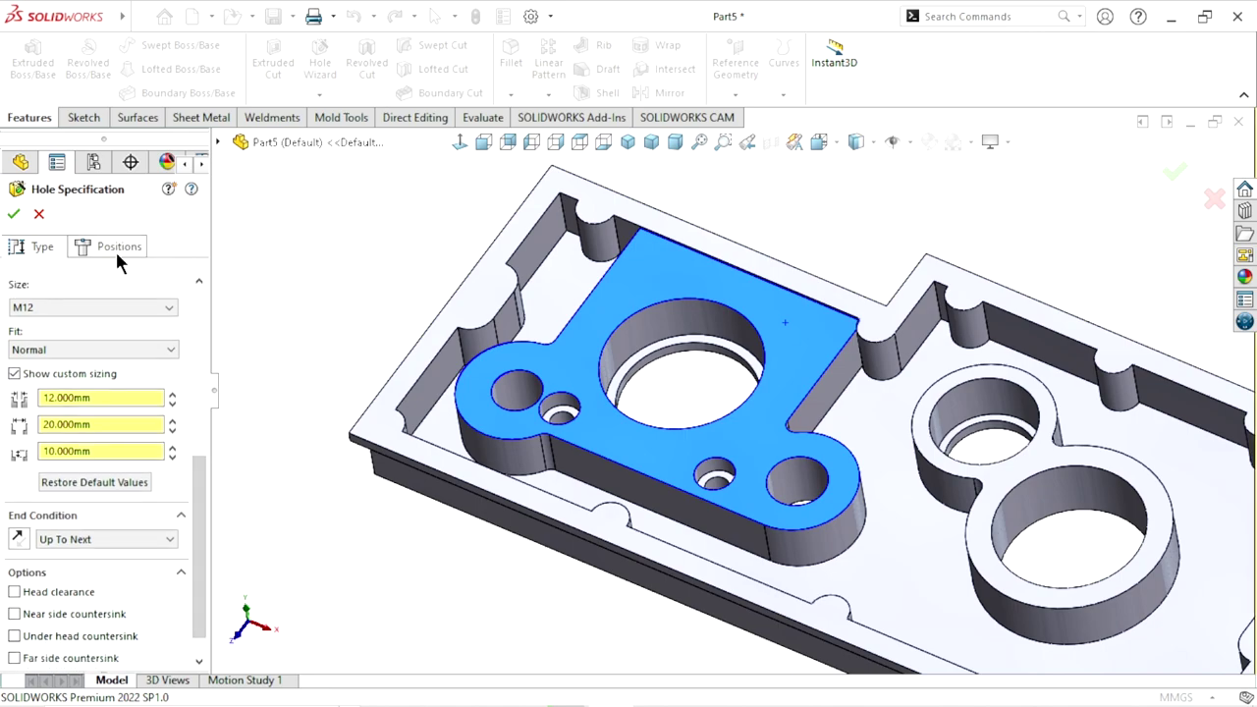
click(451, 145)
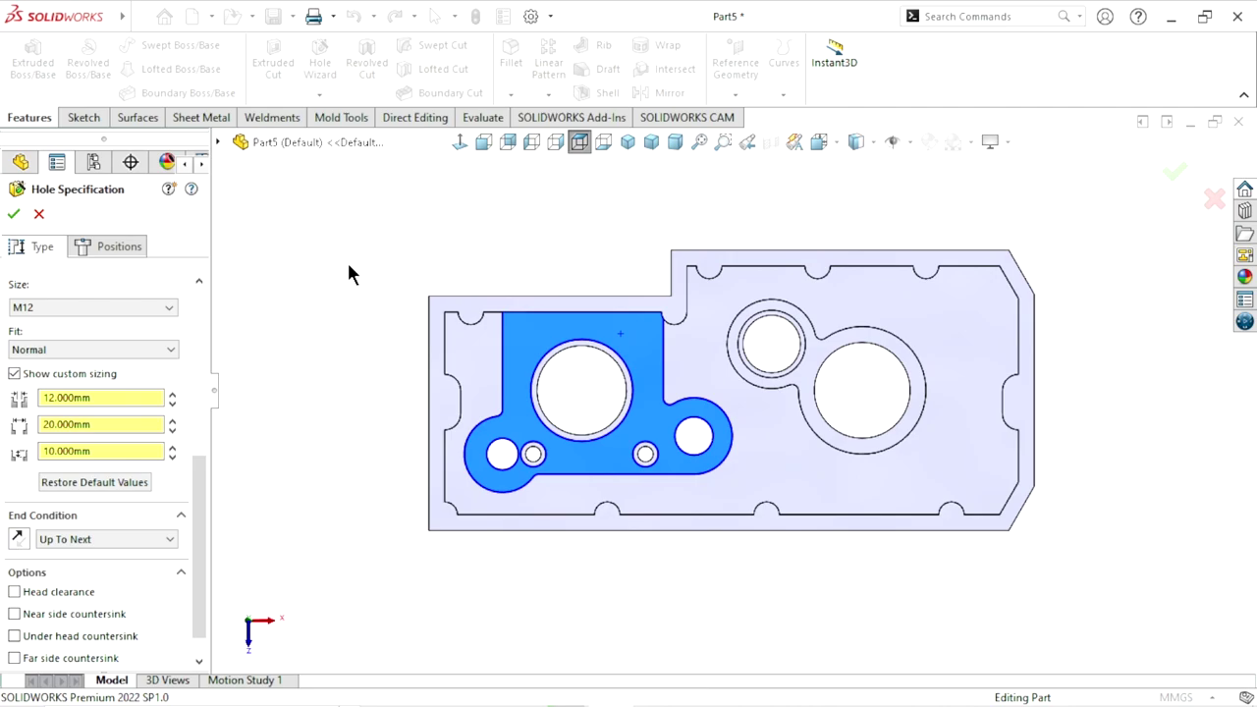
click(144, 245)
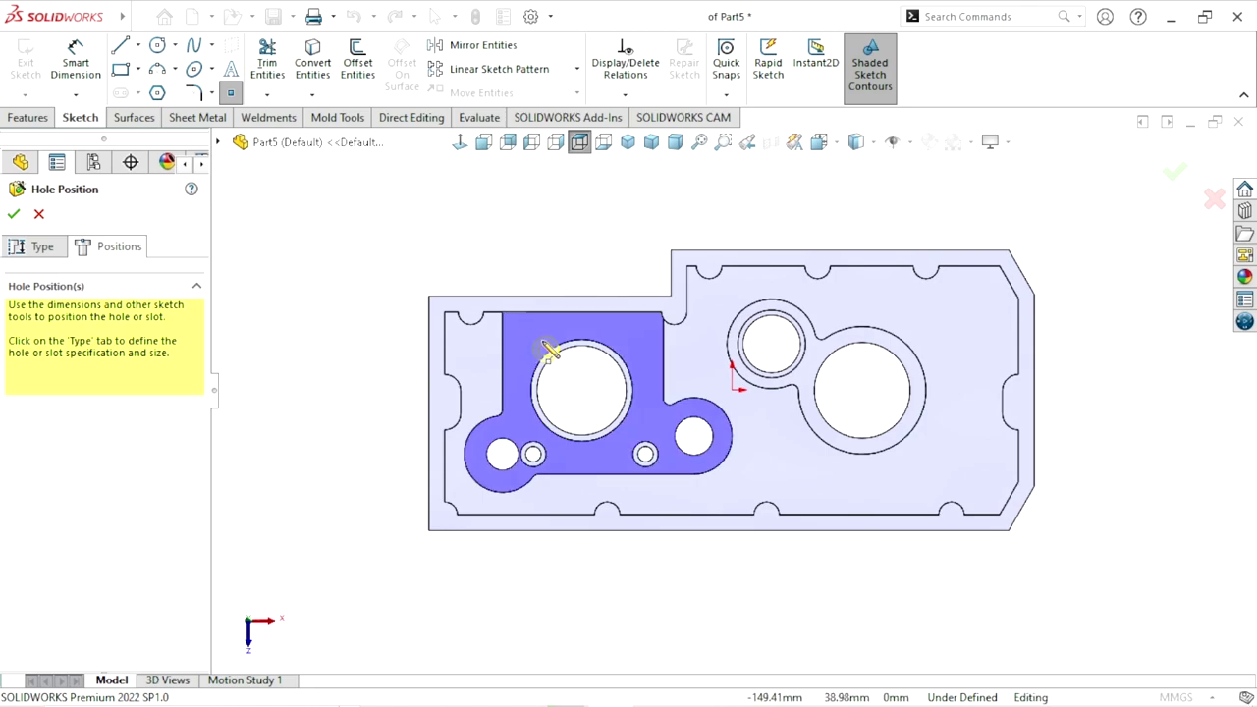
- Place two hole centre points near the left boss's upper corners, either side of the large bore
scroll(550, 349, down, 3)
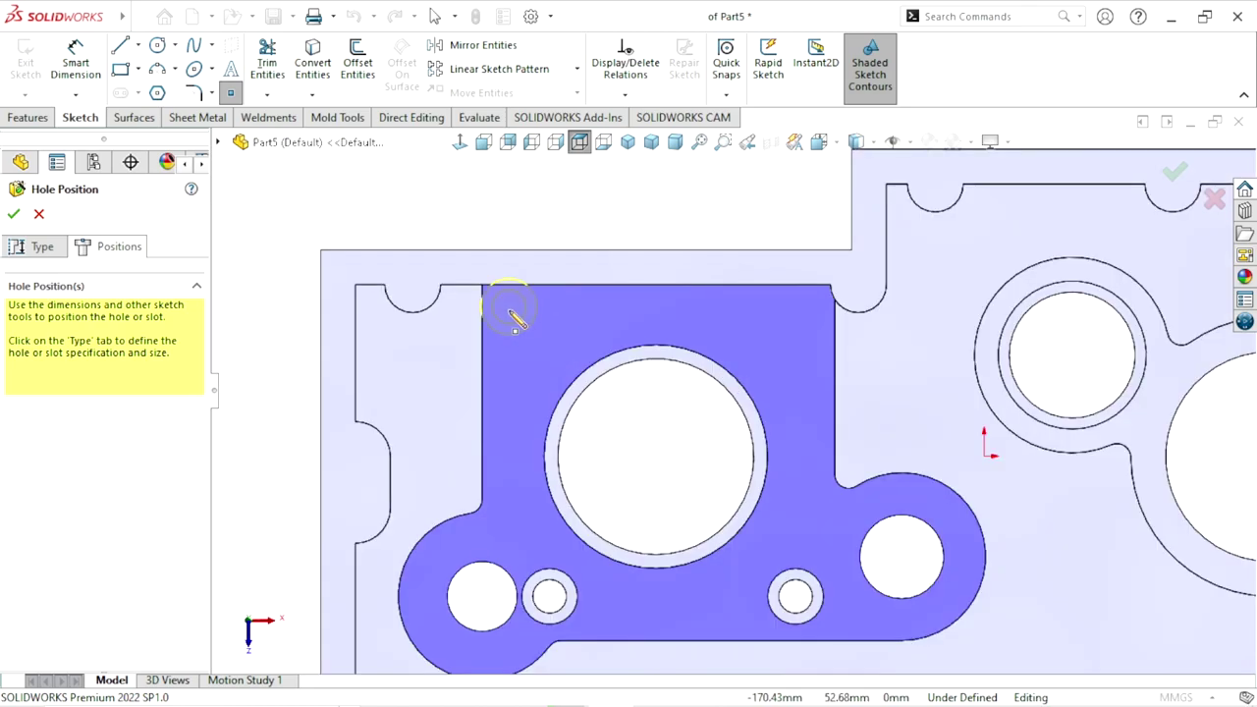
click(516, 323)
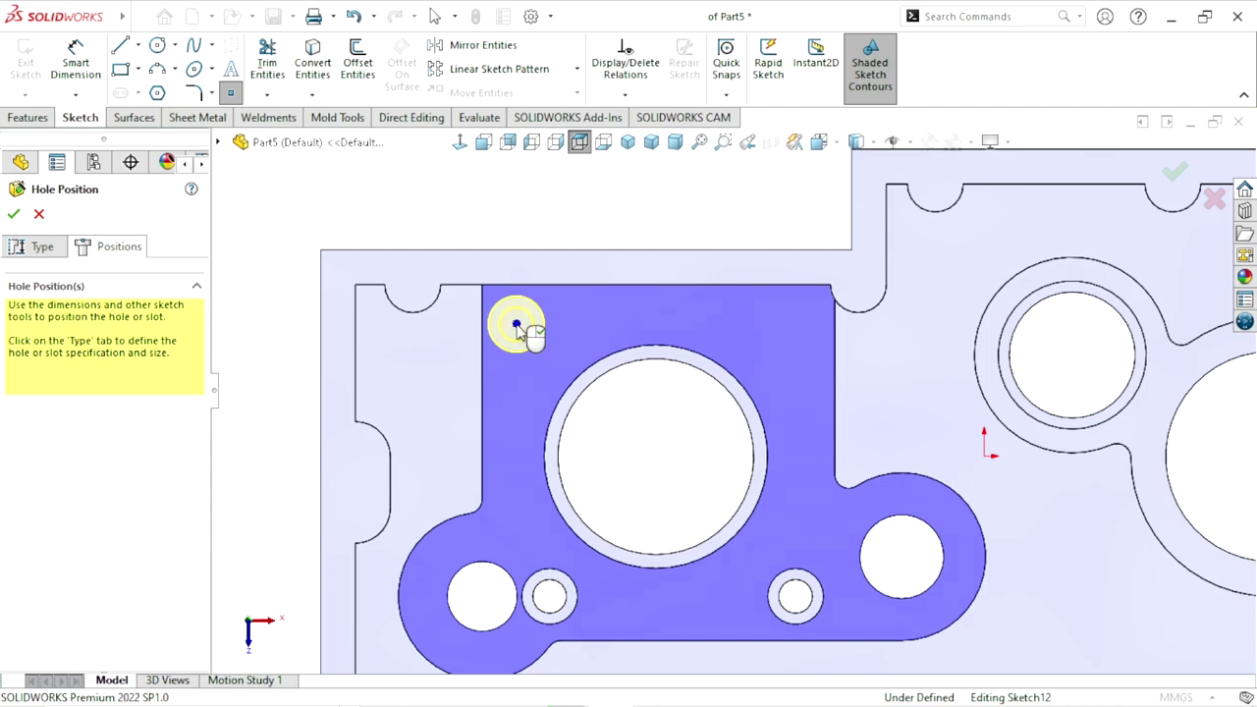
click(795, 324)
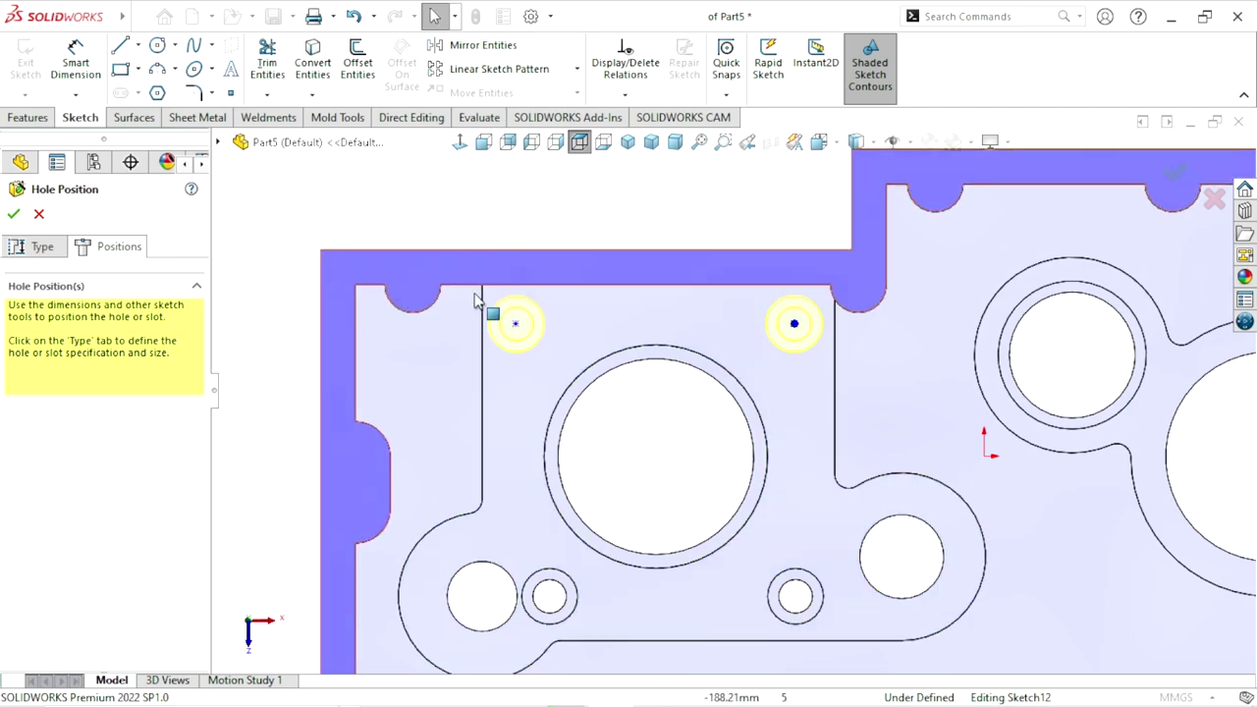
key(Escape)
click(89, 67)
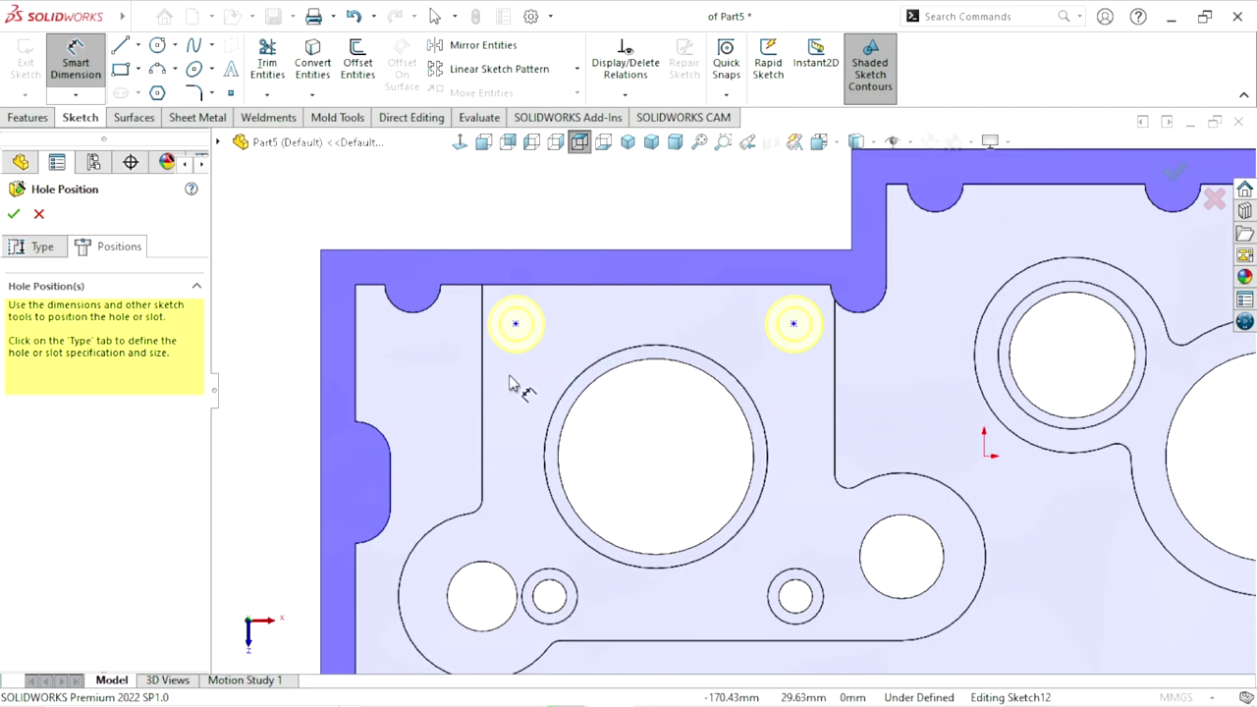
- Dimension the left hole 50 mm horizontally from the bore centre and the holes 100 mm apart
click(633, 365)
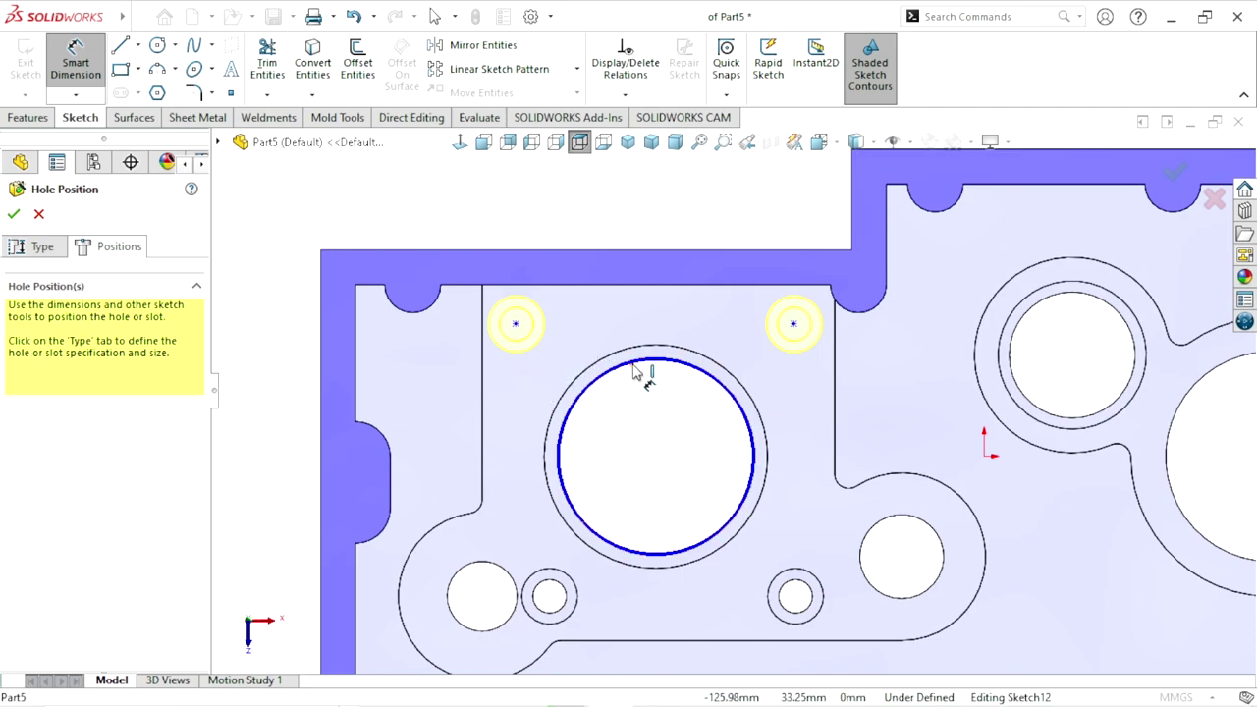
click(516, 323)
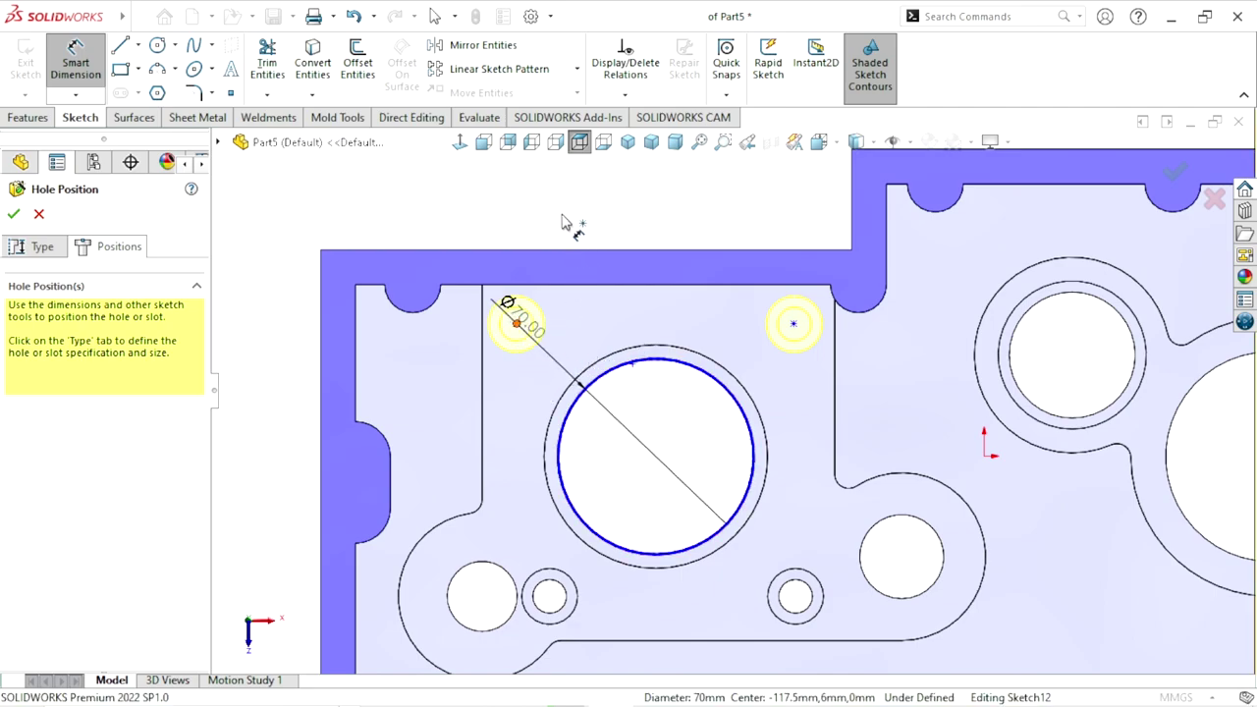
click(559, 218)
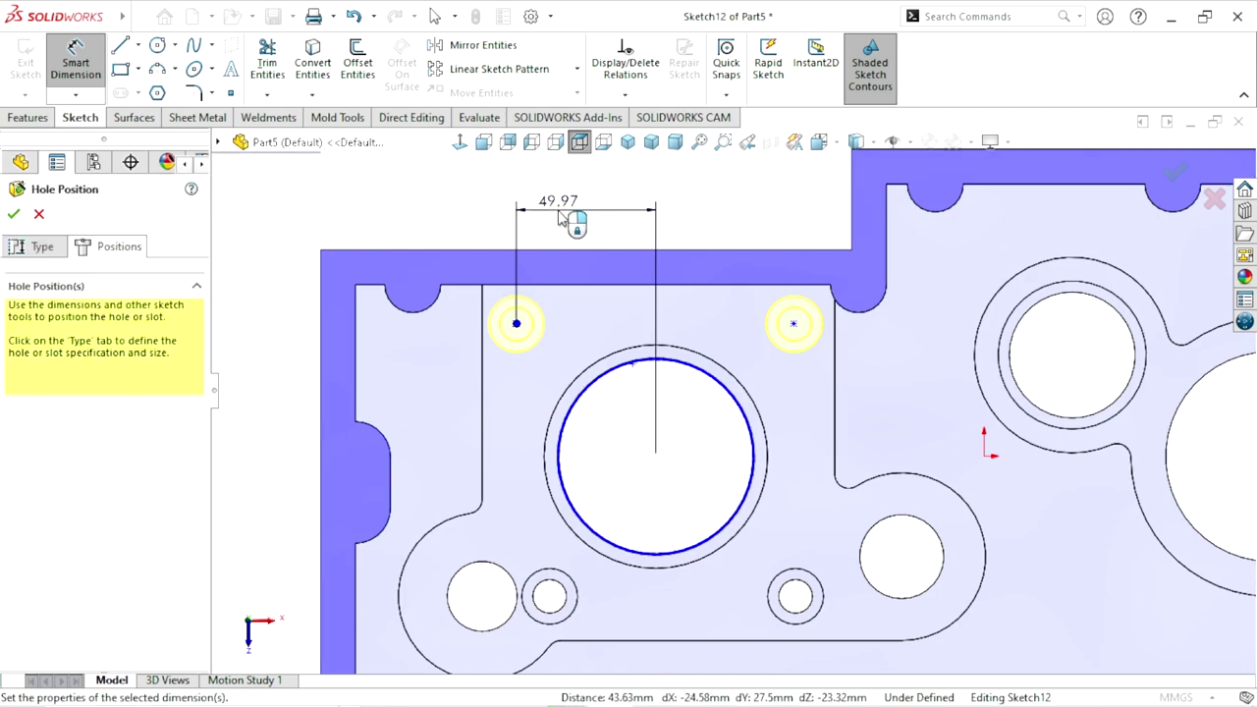
text(5)
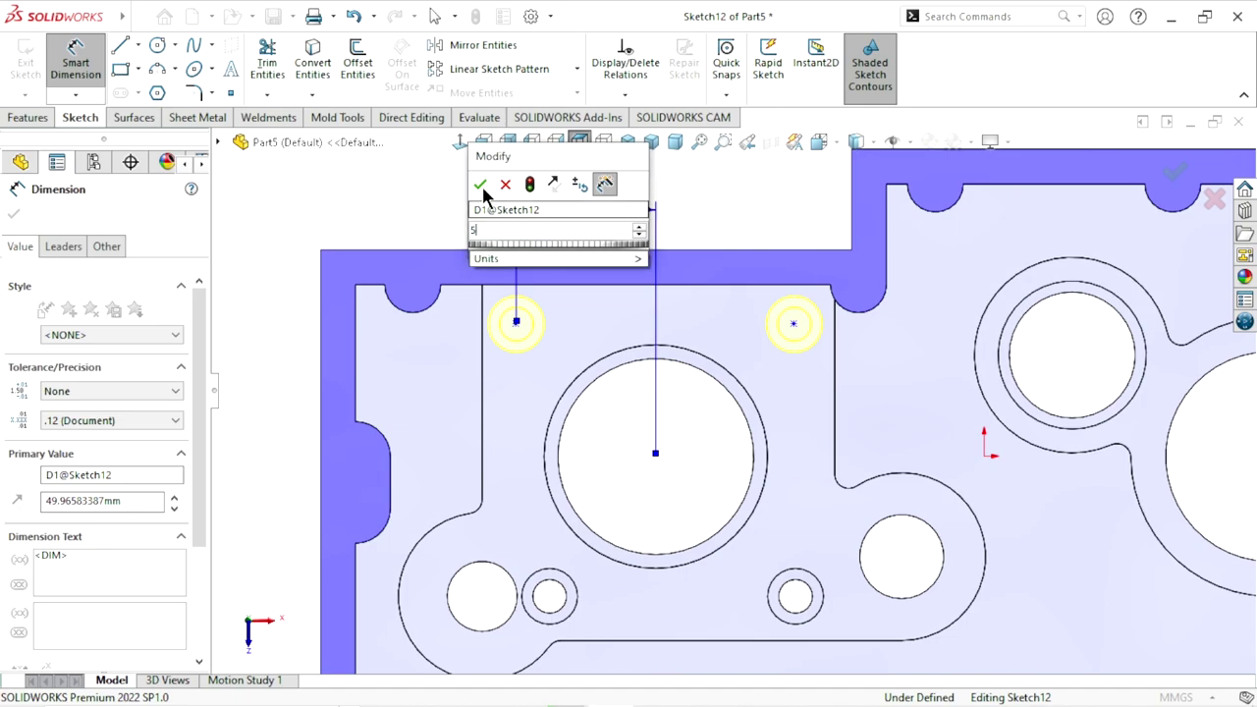
text(0)
click(480, 183)
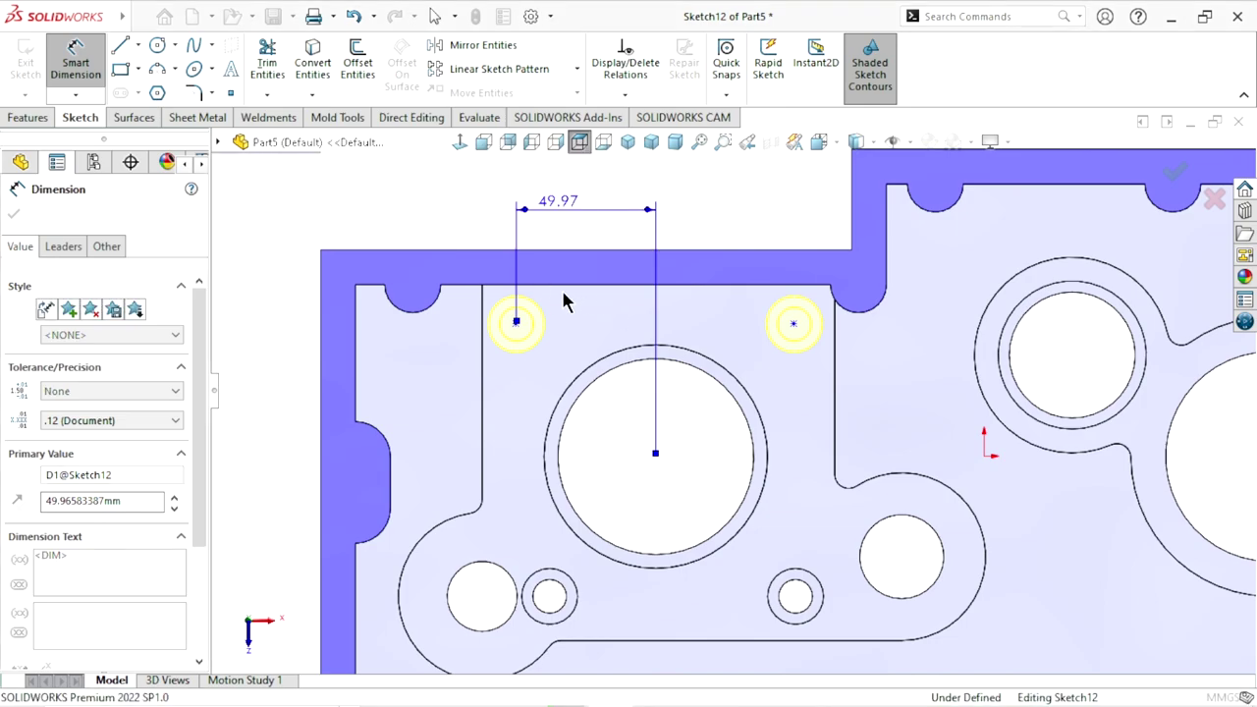
click(516, 325)
click(794, 323)
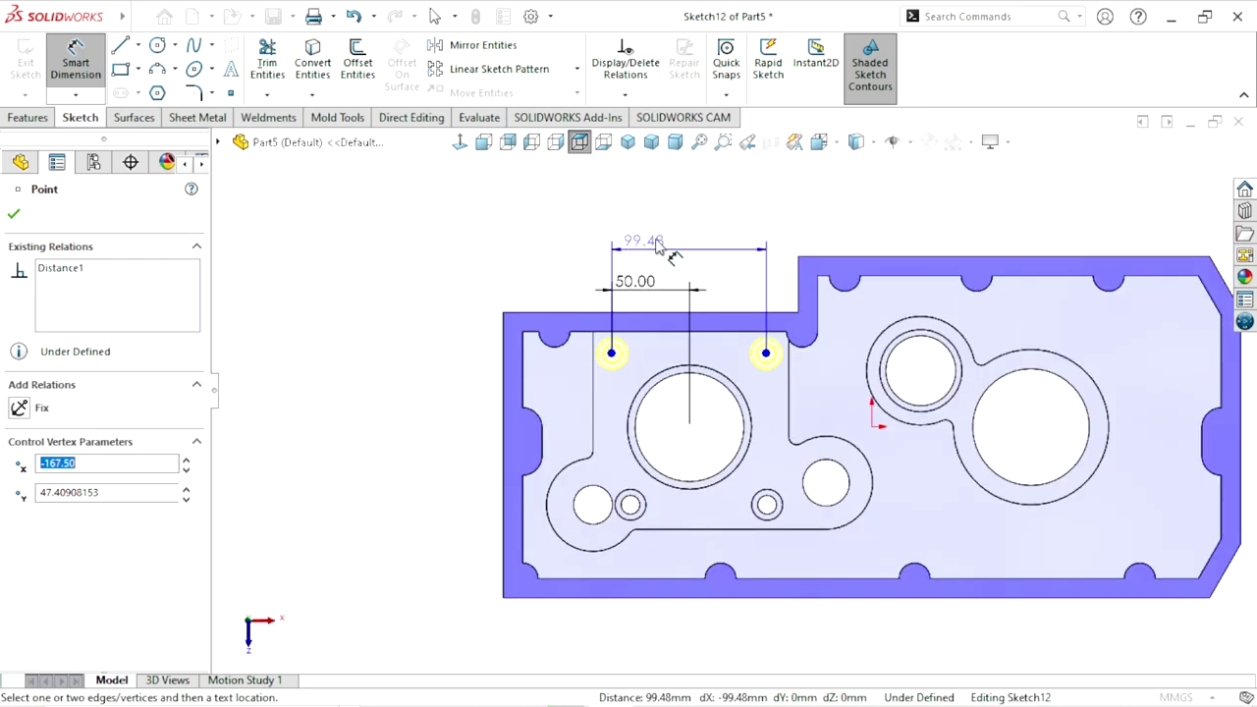
scroll(667, 250, up, 3)
click(675, 244)
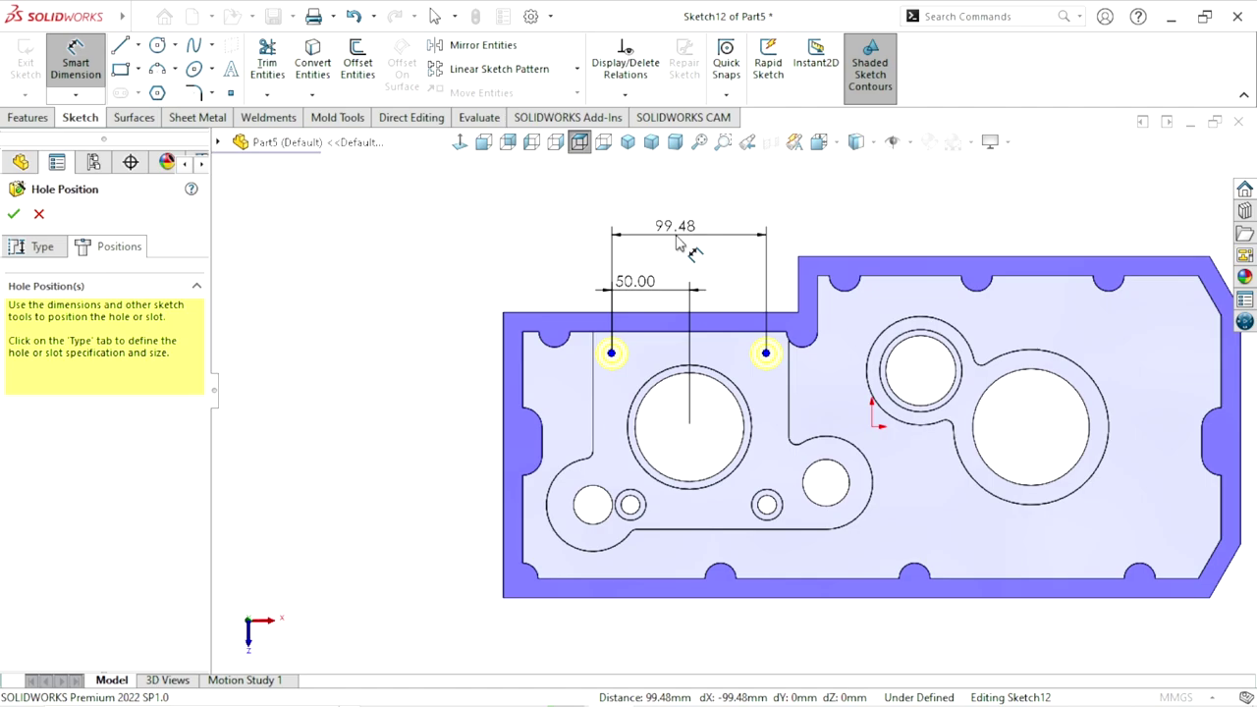
text(1)
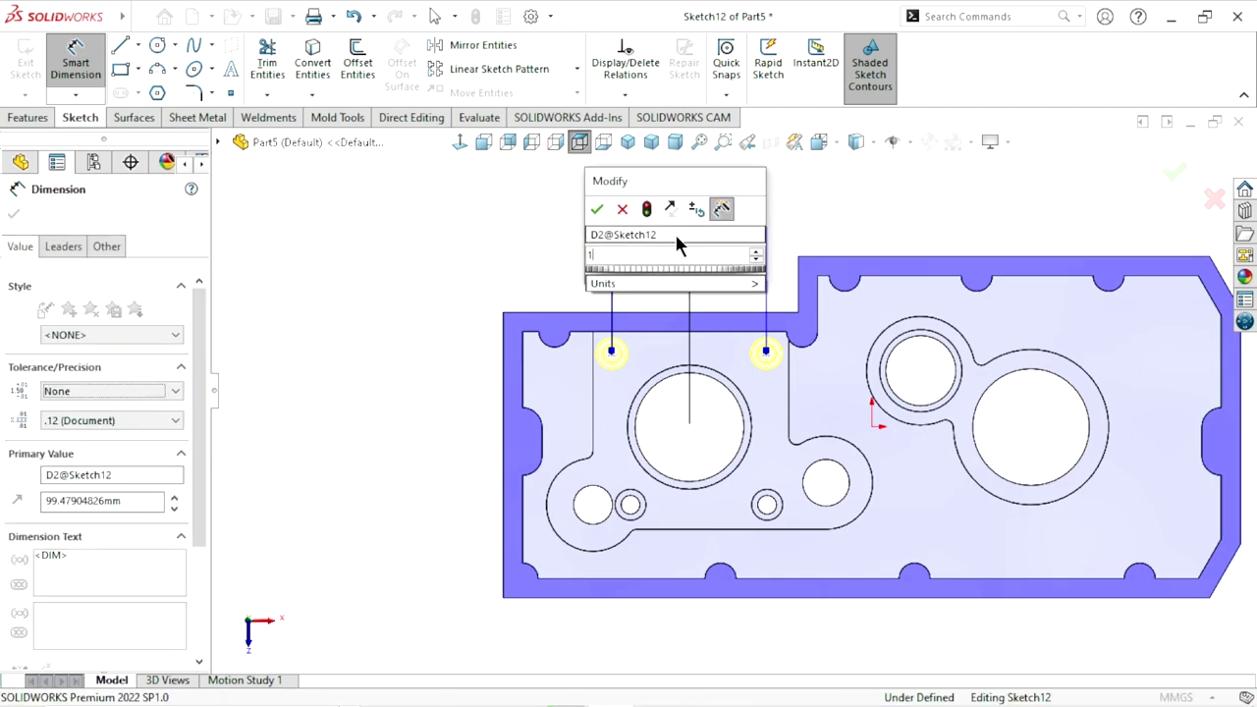
text(000)
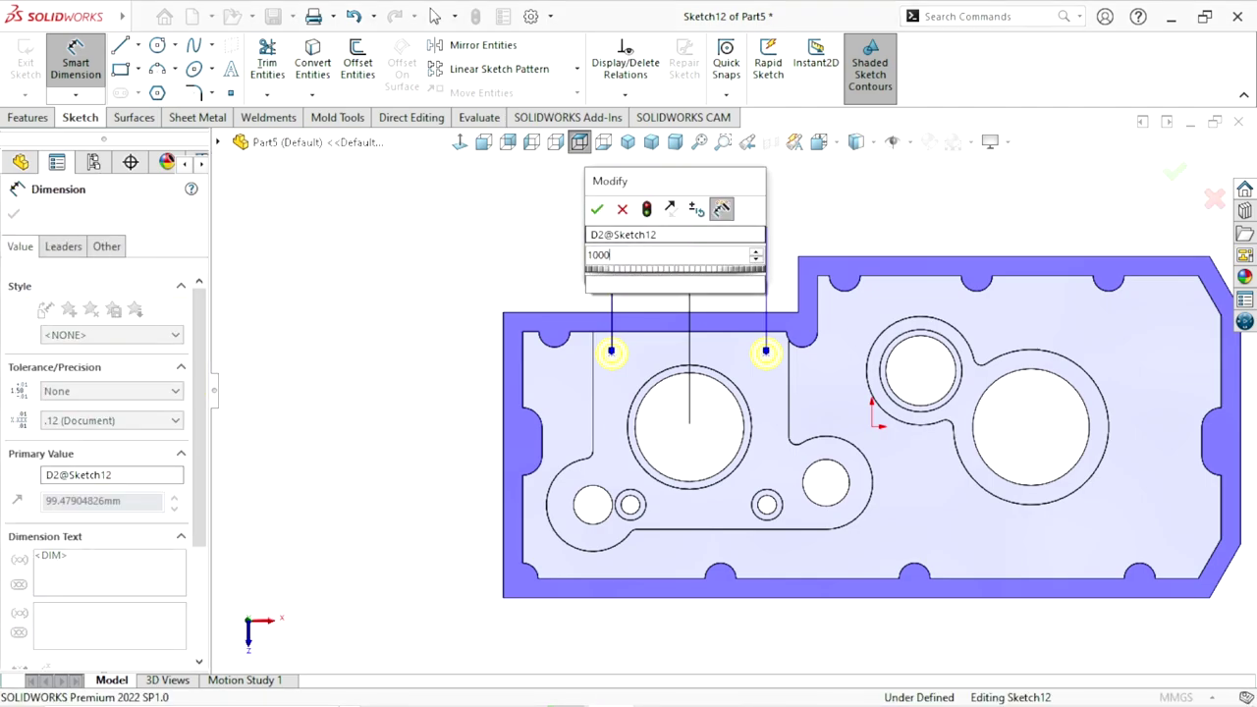
key(BackSpace)
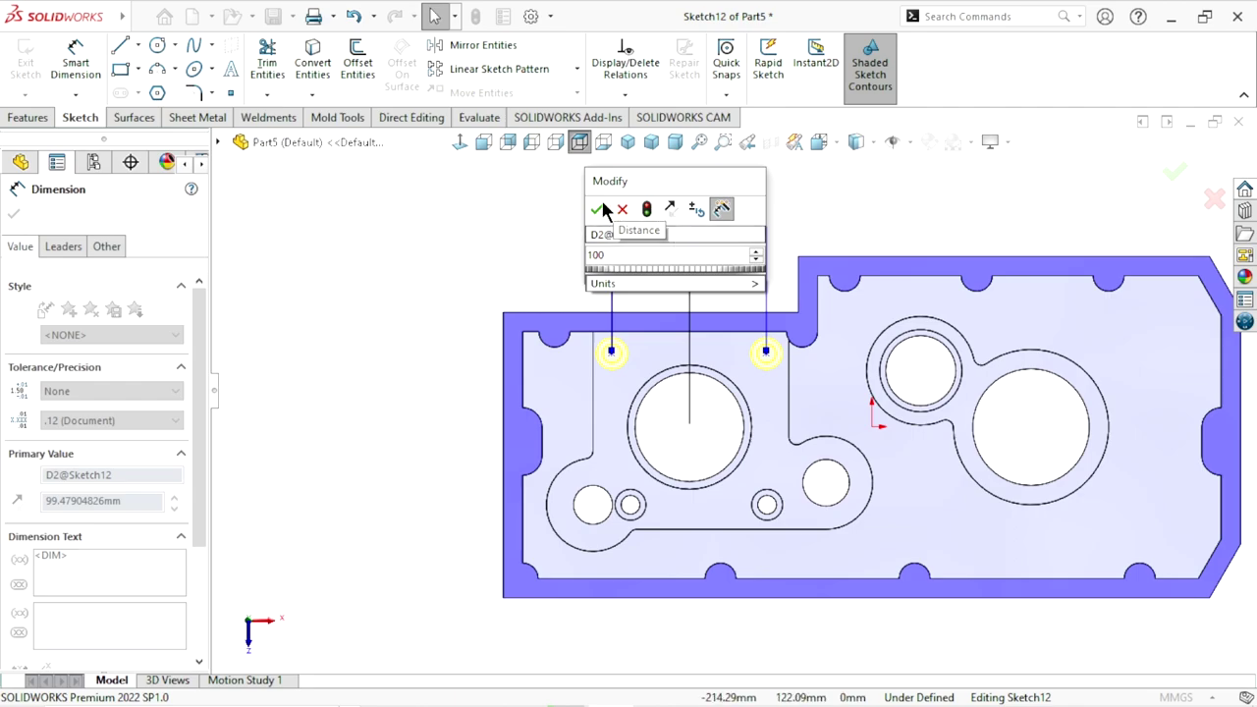
click(597, 209)
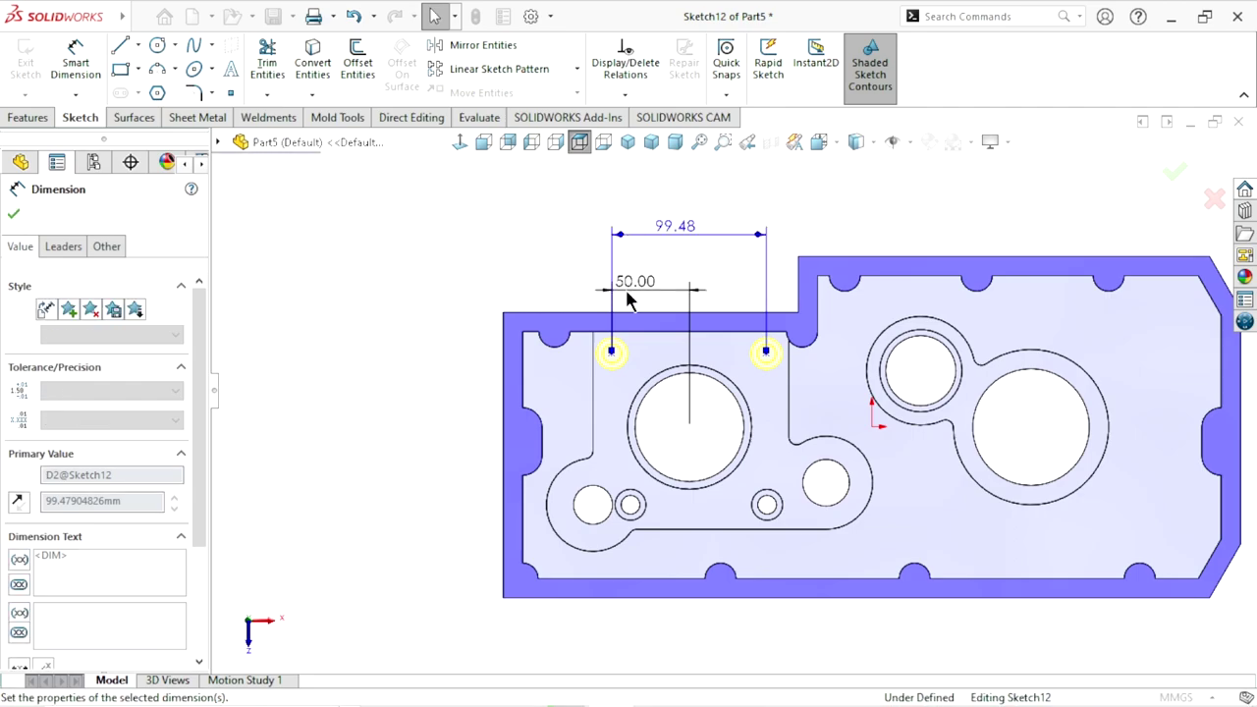
- Dimension the left hole 50 mm vertically from the large bore's centre
click(639, 454)
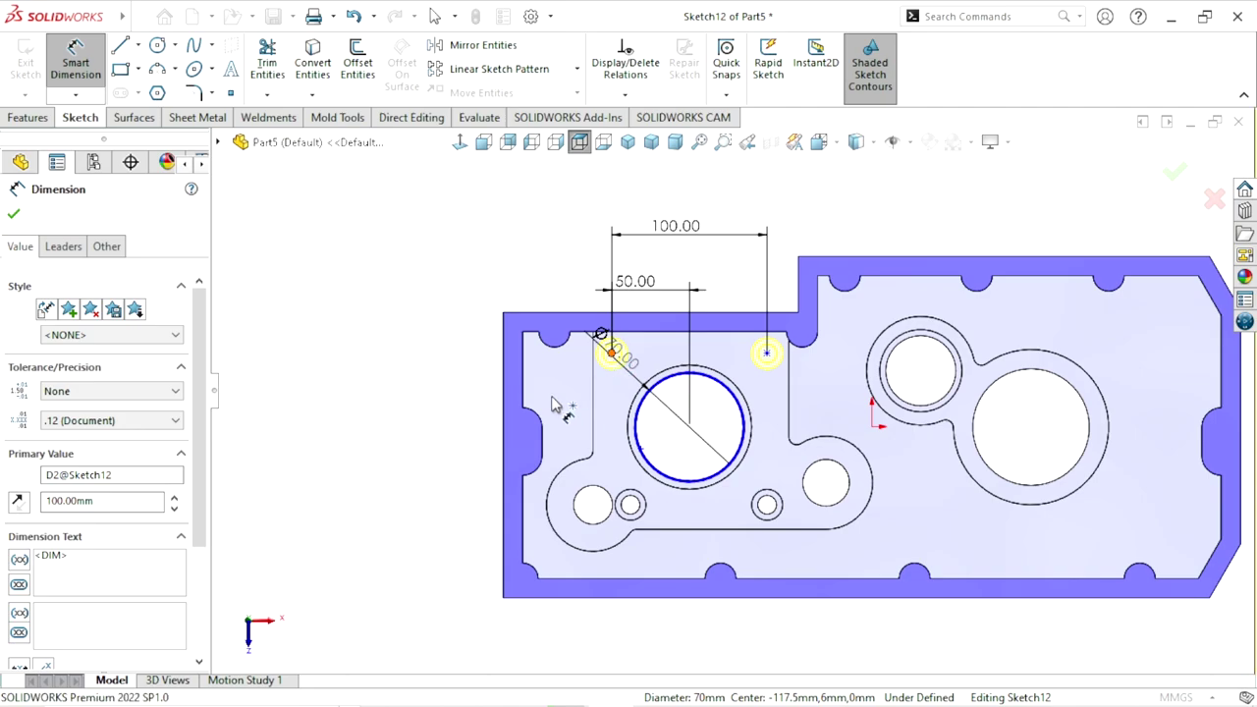
click(611, 351)
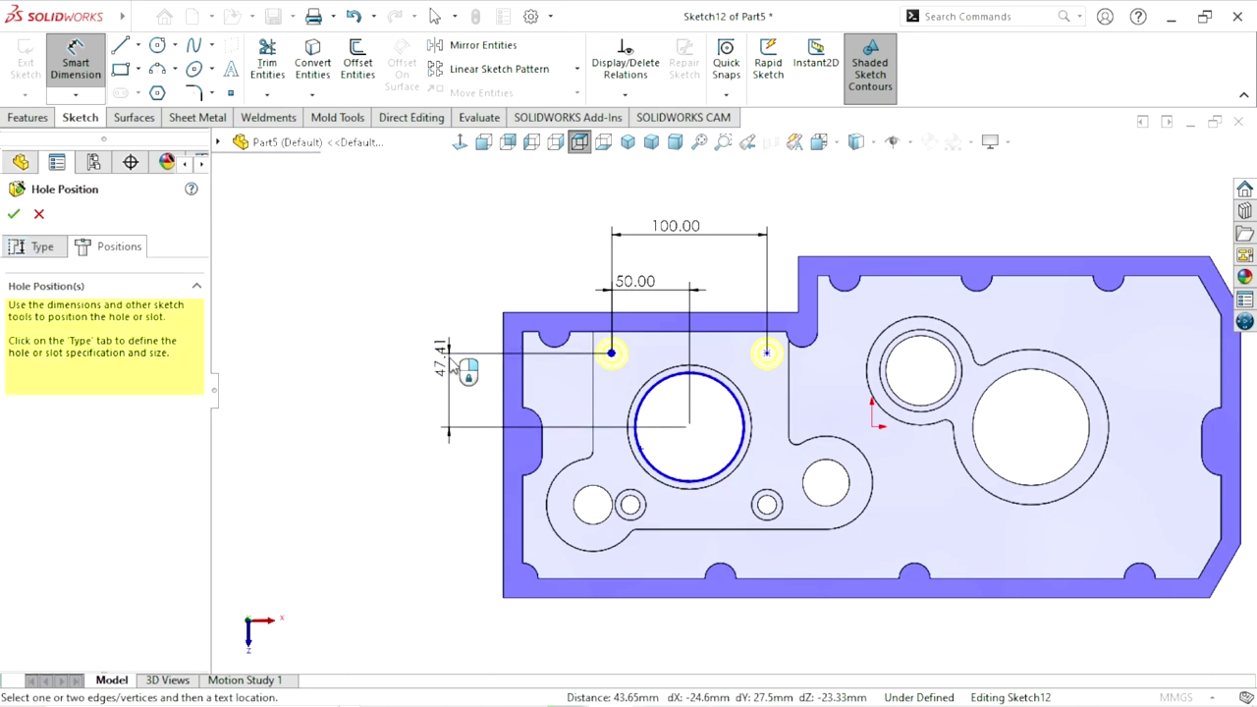
click(453, 365)
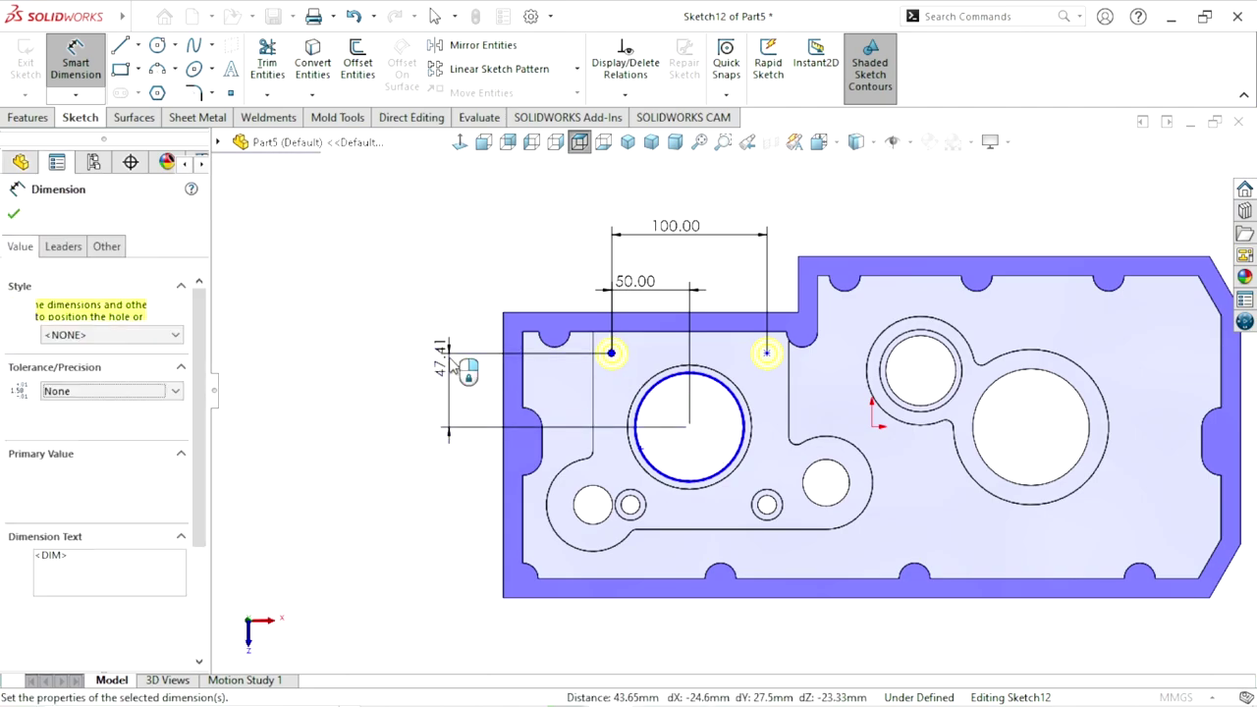
text(50)
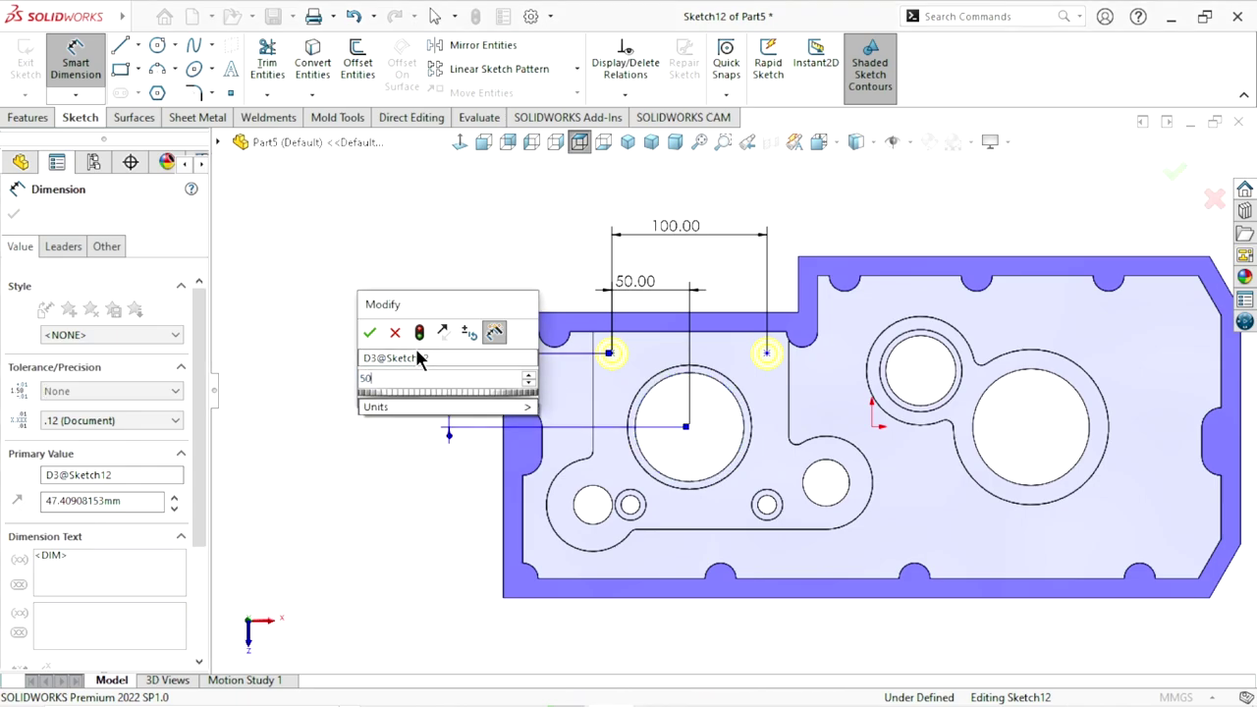
click(370, 335)
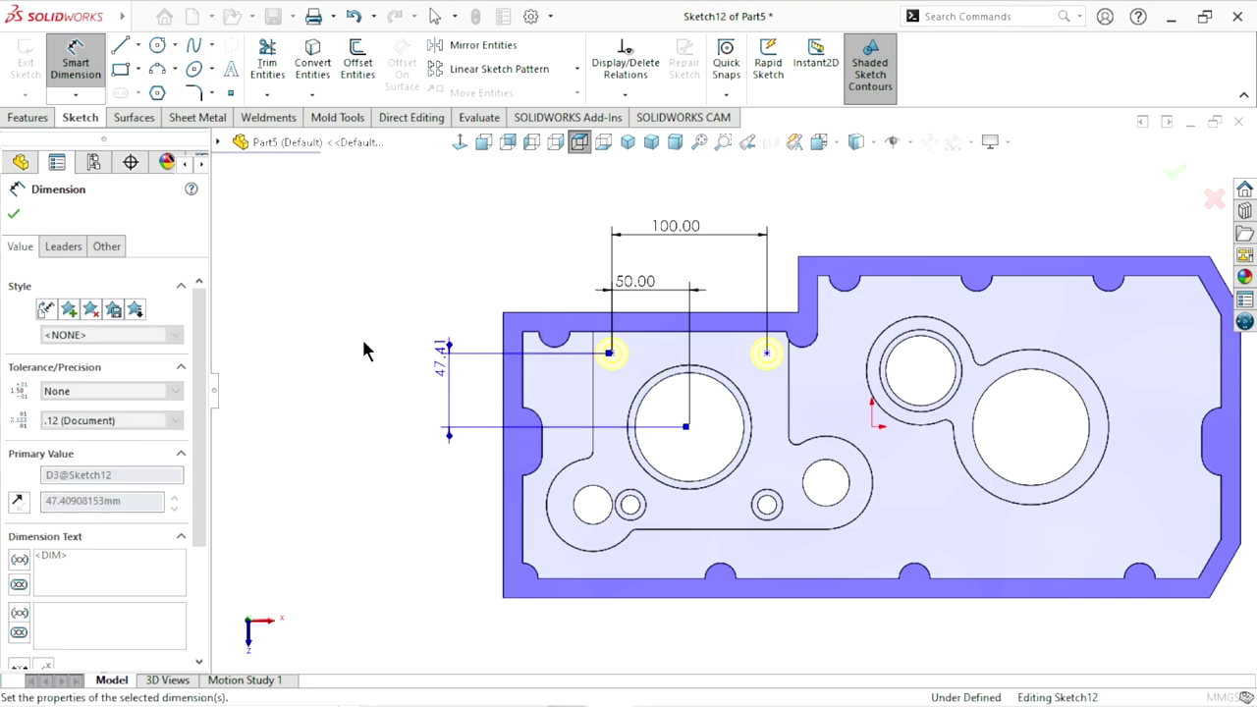
click(14, 214)
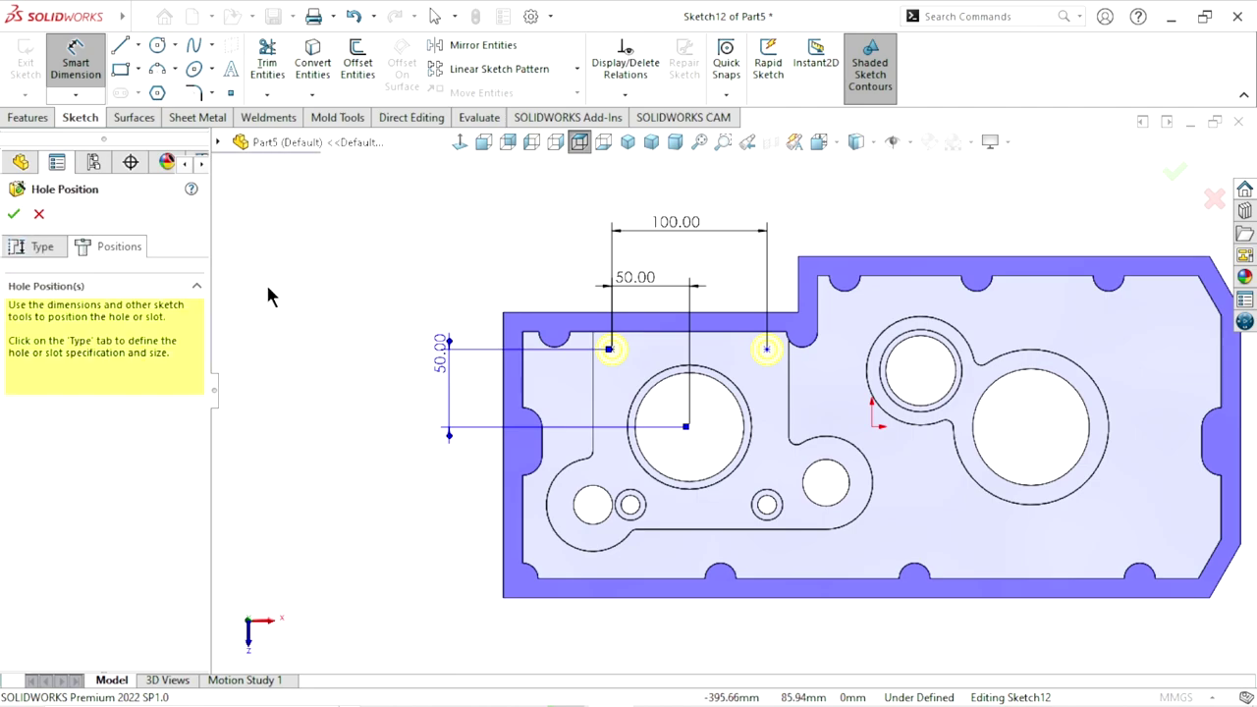
key(Escape)
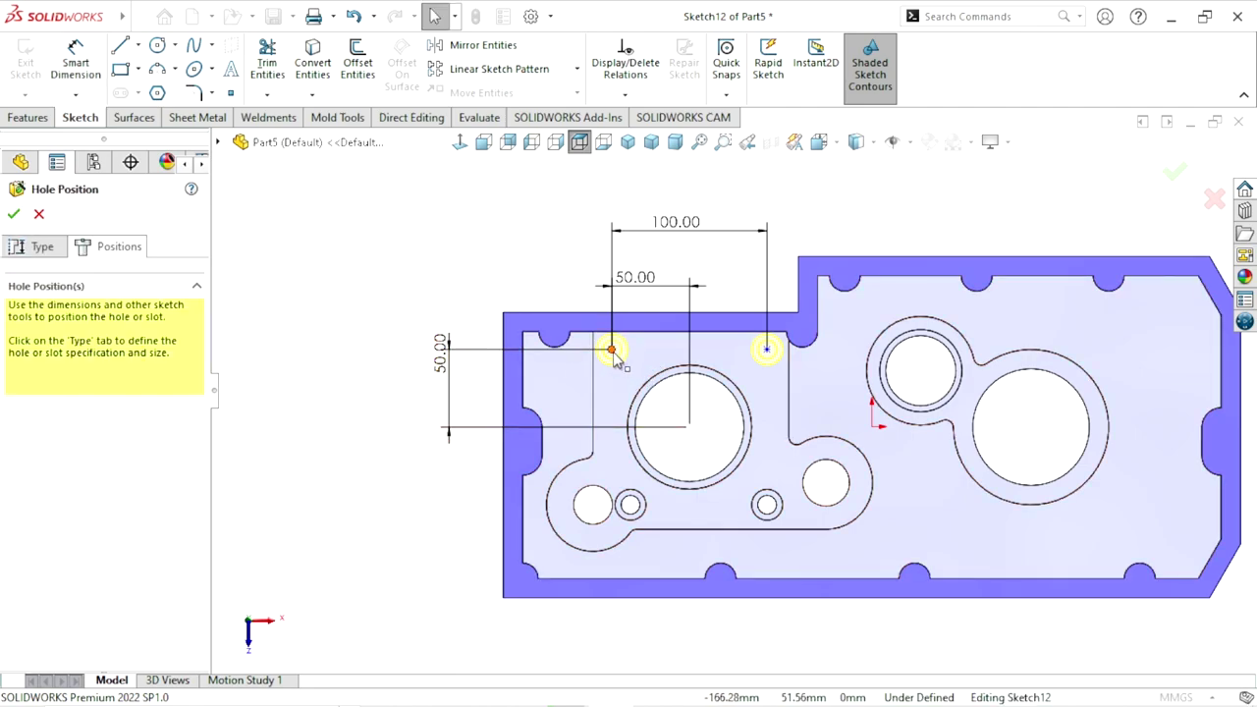
- Add a Horizontal relation between the two hole centre points
click(611, 349)
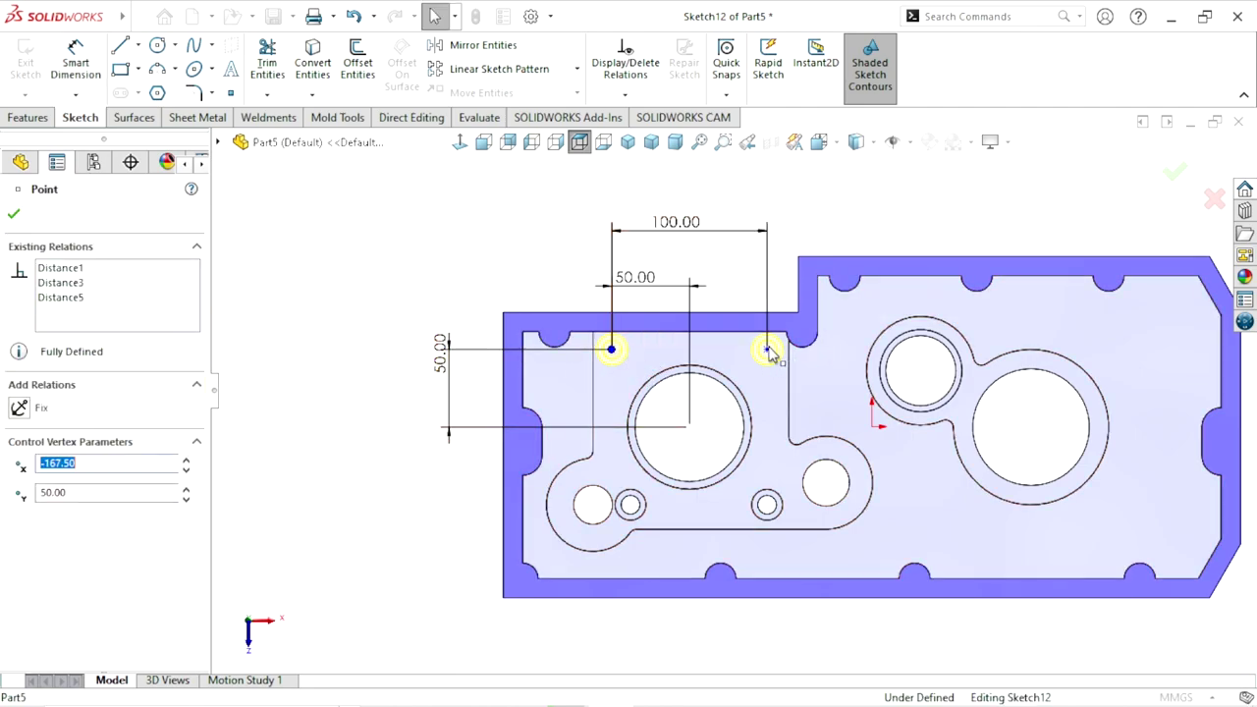
click(766, 349)
ctrl+click(767, 349)
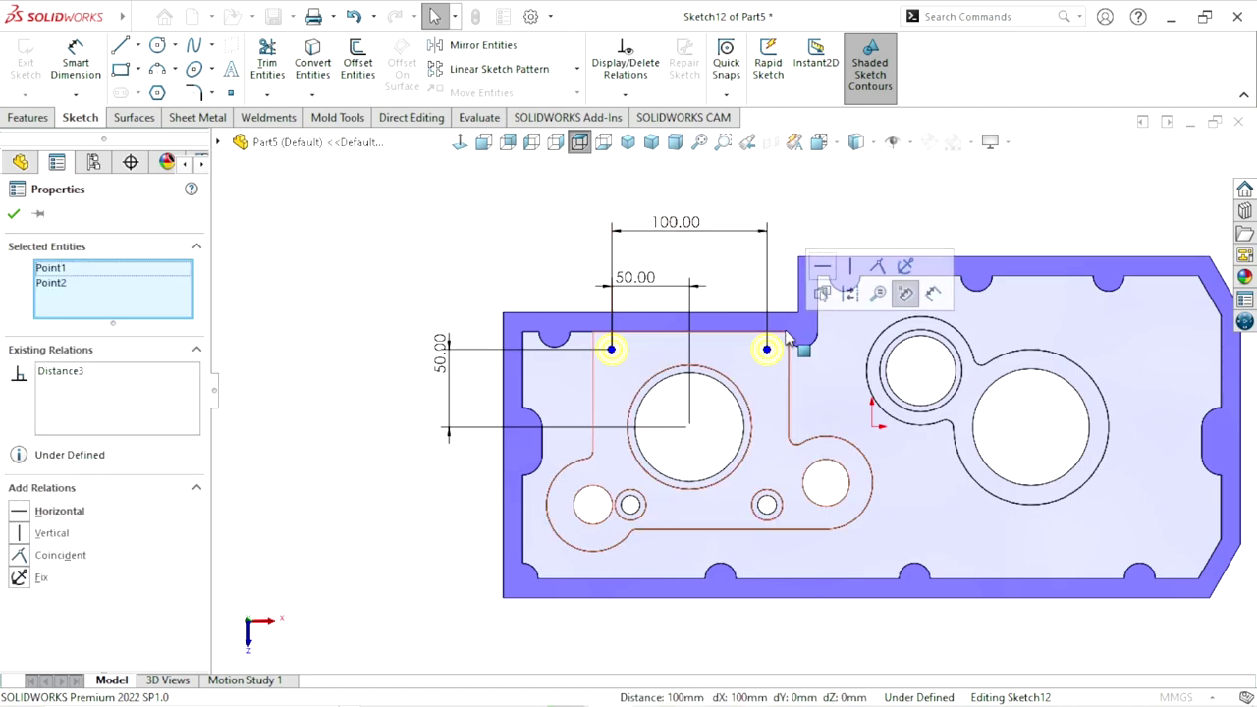
click(822, 274)
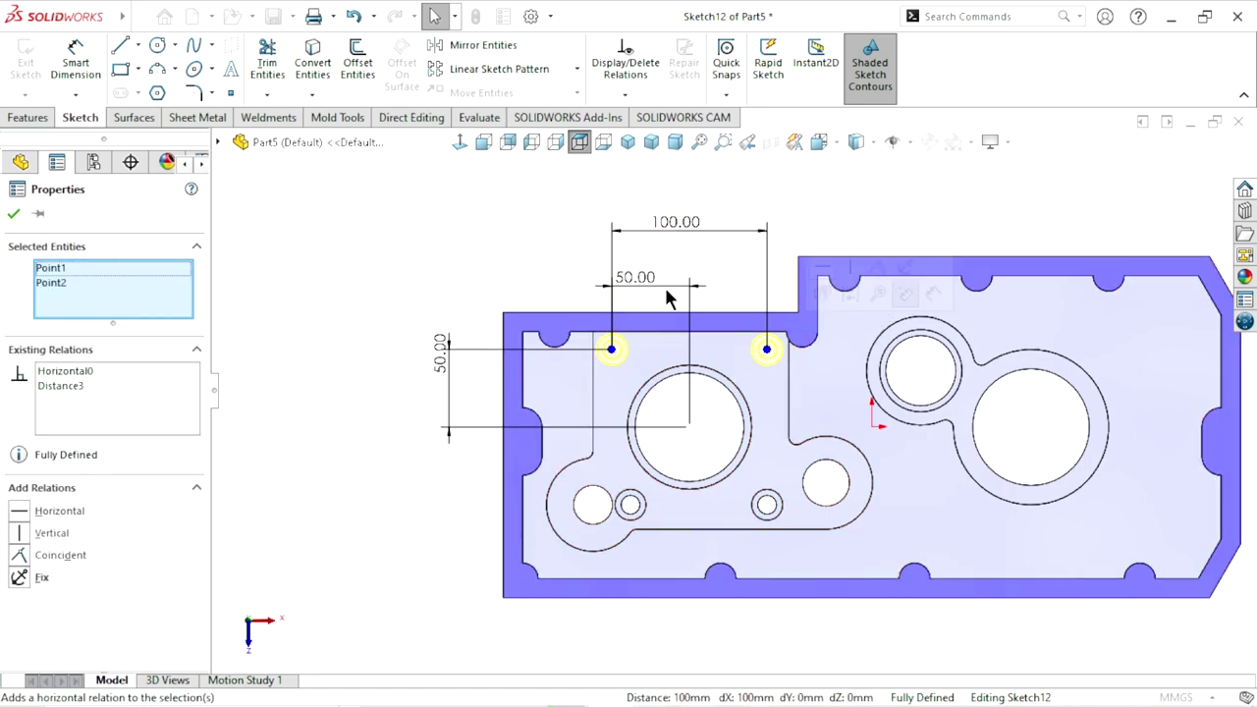
click(322, 344)
- Complete the Hole Wizard so both M12 counterbores cut into the left boss
scroll(730, 449, down, 1)
scroll(771, 392, down, 1)
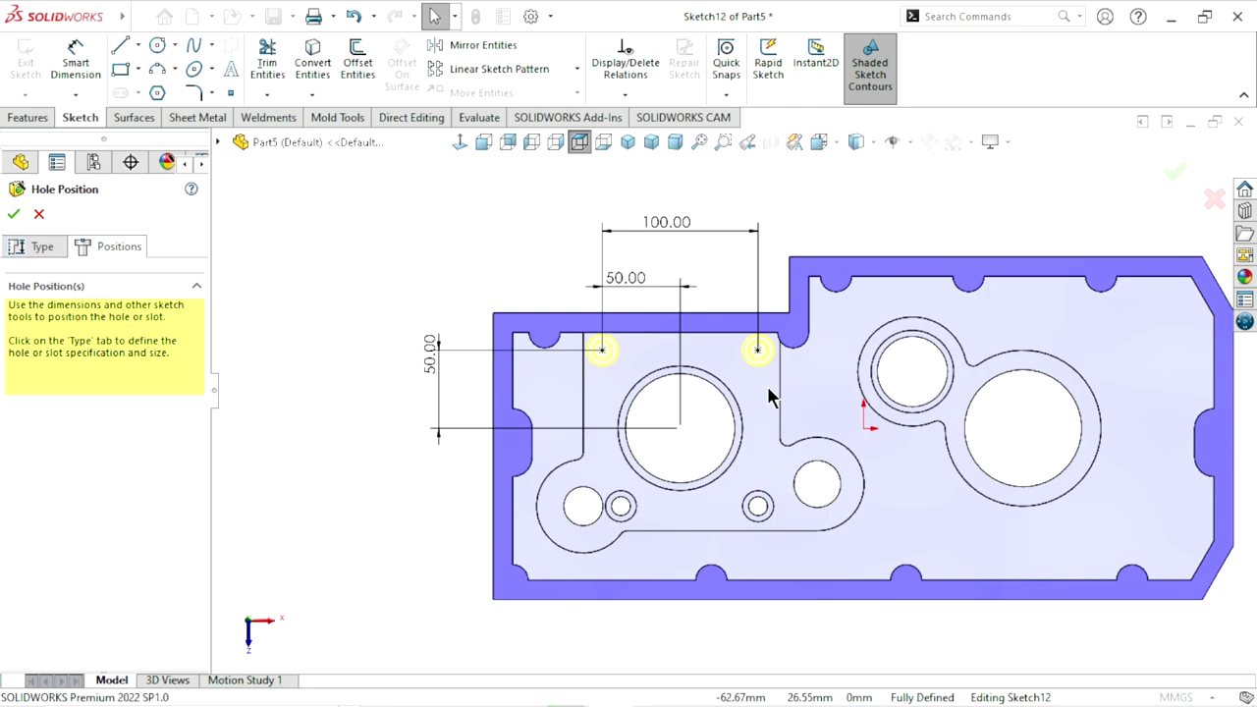
click(12, 216)
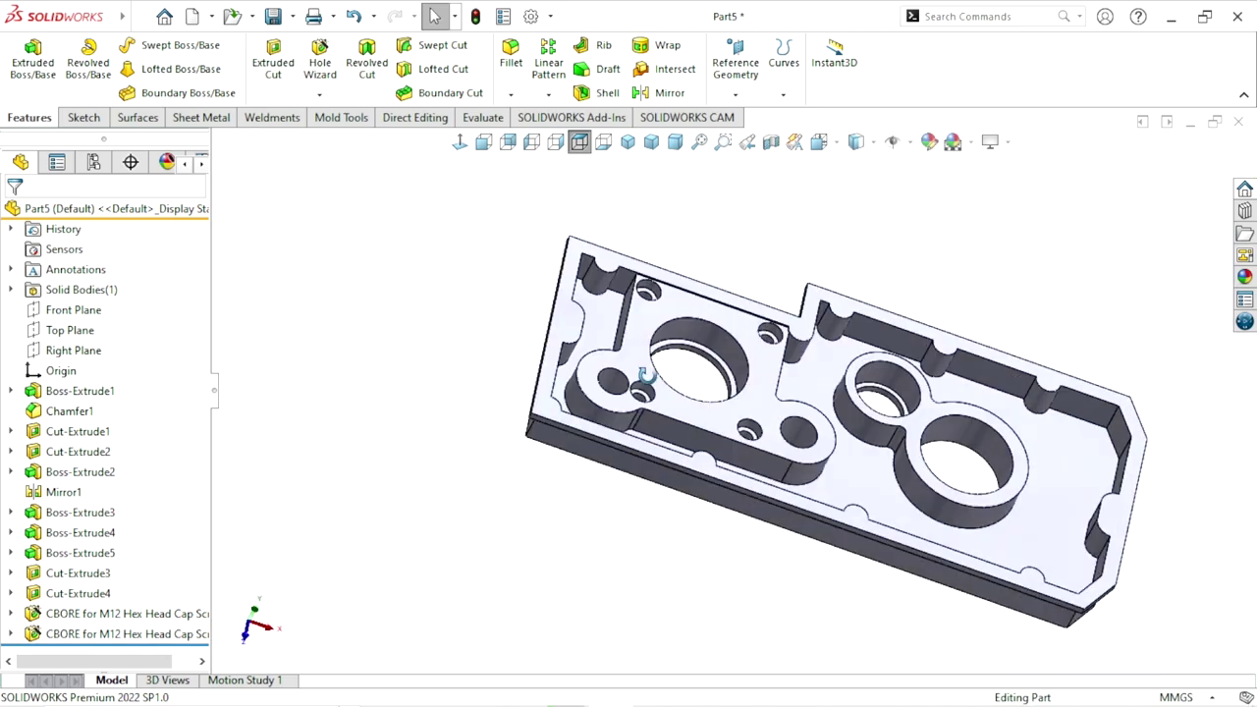
- Orbit COVER02 to a closer top-down view and select the plate's top rim face
middle_drag(644, 374, 844, 393)
scroll(845, 392, up, 2)
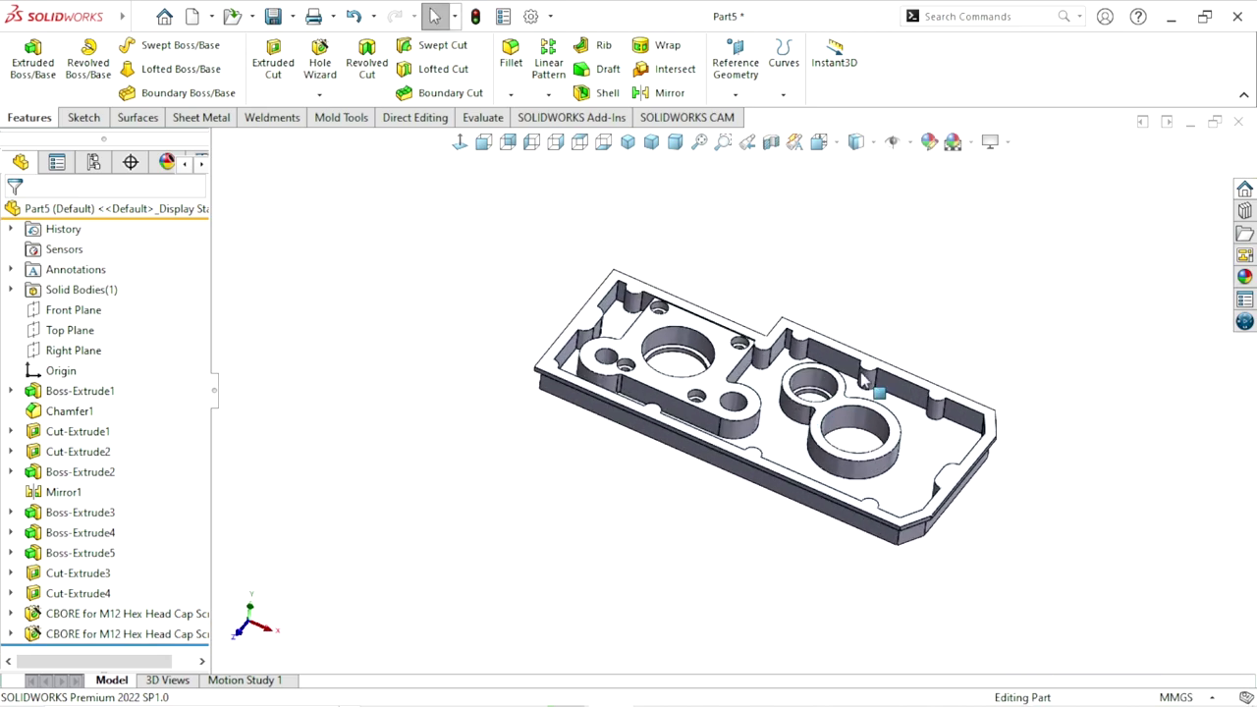
scroll(845, 387, down, 2)
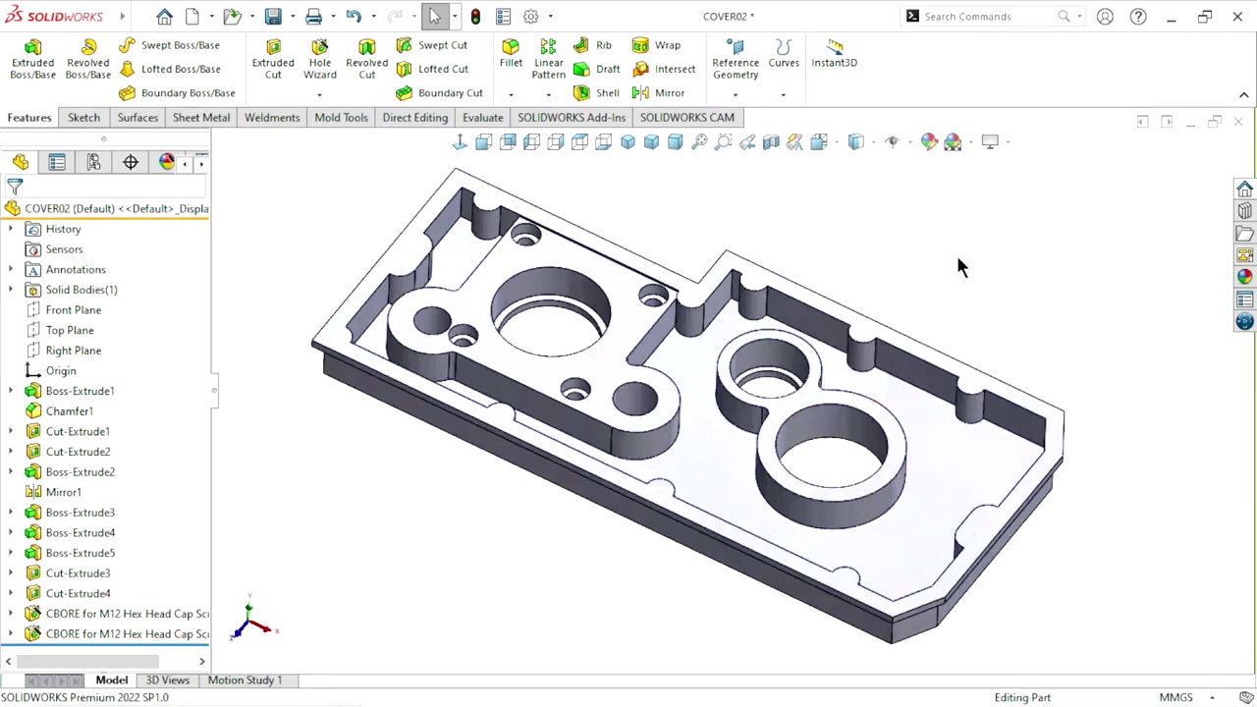
mouse_move(724, 477)
middle_down()
mouse_move(668, 513)
mouse_move(707, 478)
mouse_move(729, 365)
middle_up()
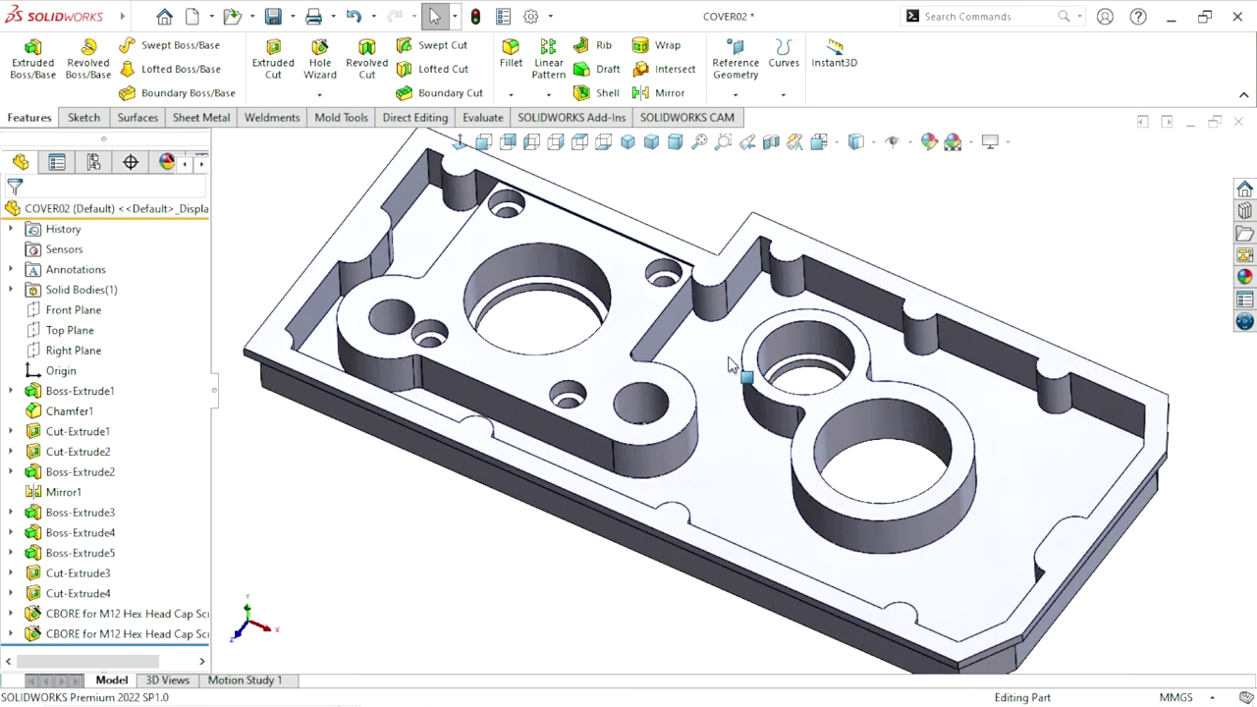
click(762, 240)
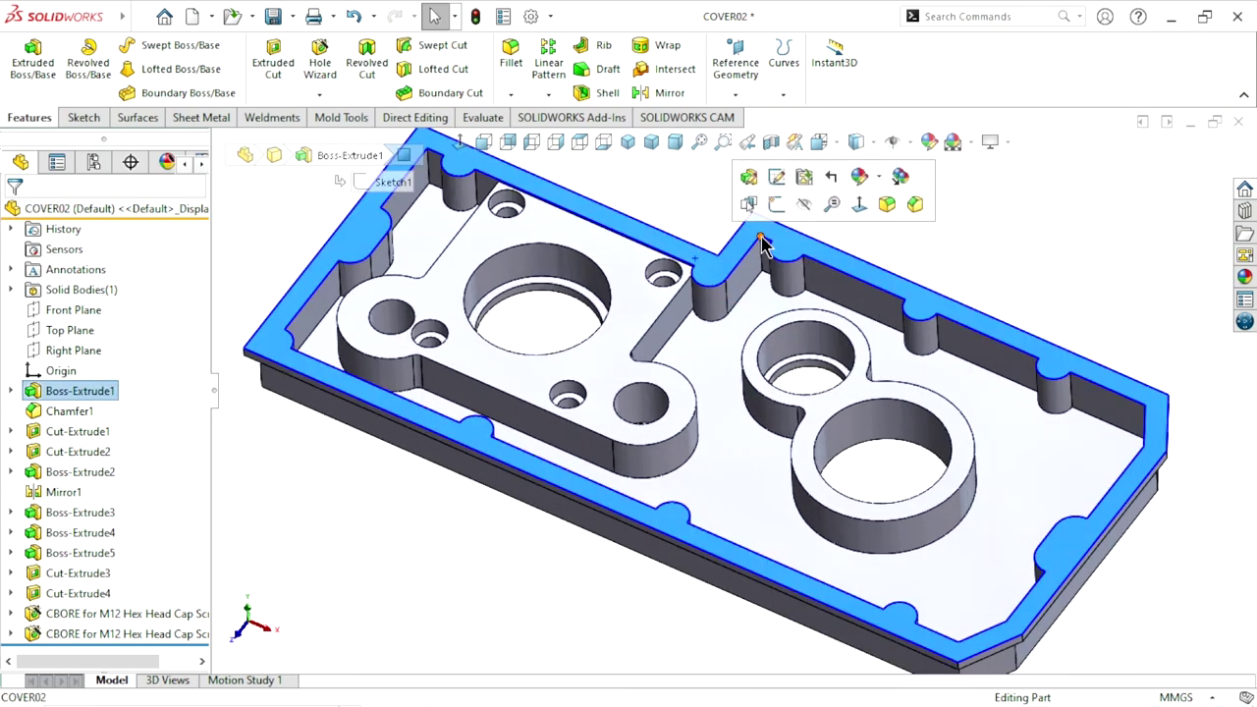
- Start a Hole Wizard feature on the rim face, dismissing the missing thread data warning
click(315, 69)
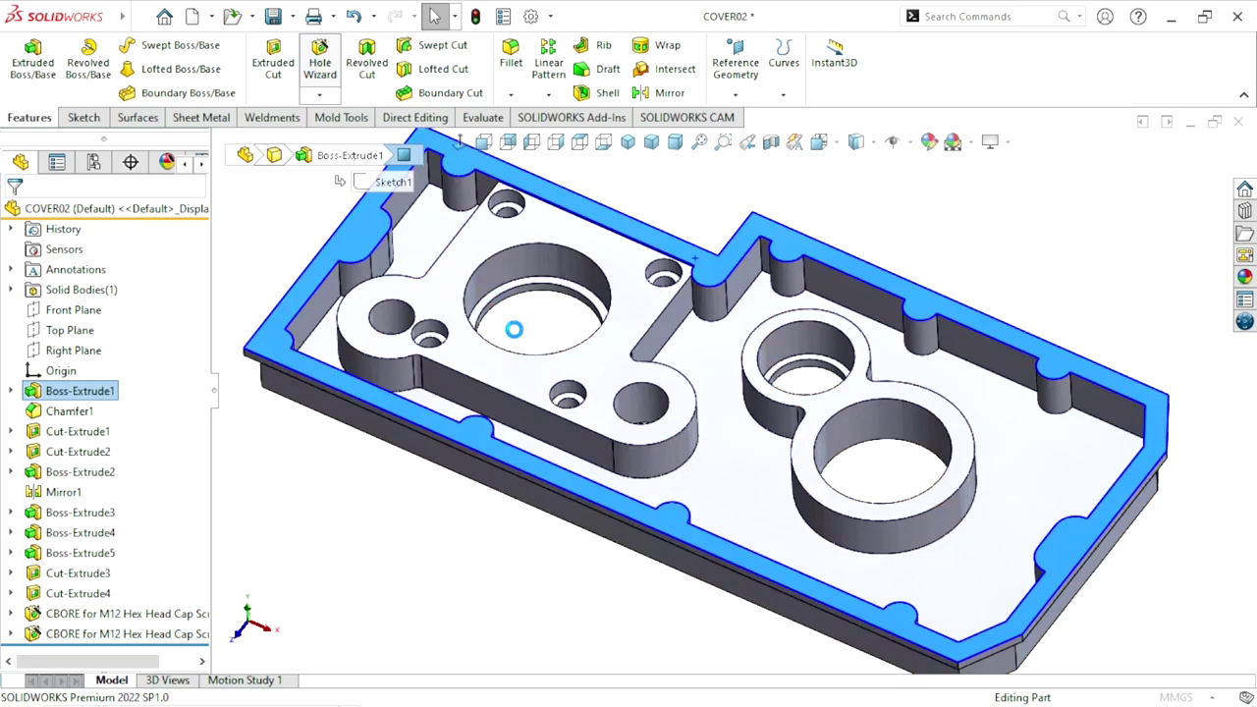
click(732, 358)
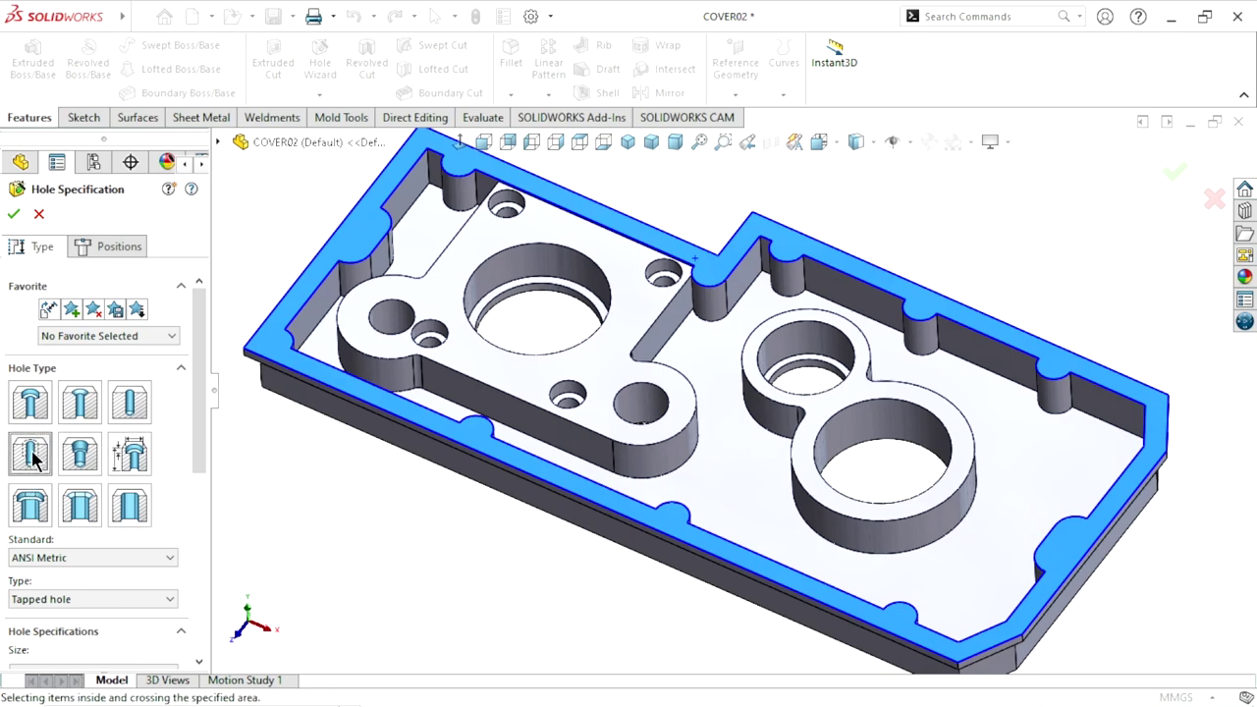
- Set the hole to ANSI Metric tapped M6x1.0, 12 mm blind depth with 12 mm thread
scroll(196, 409, down, 4)
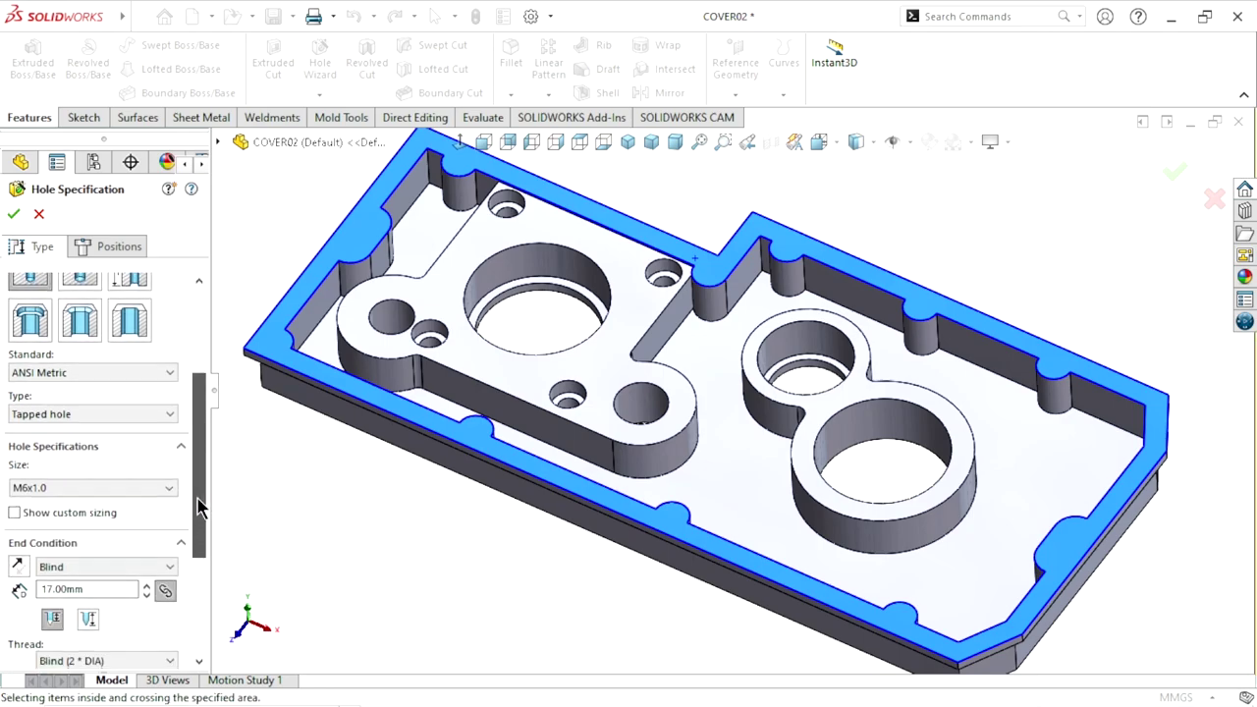
click(167, 377)
click(68, 395)
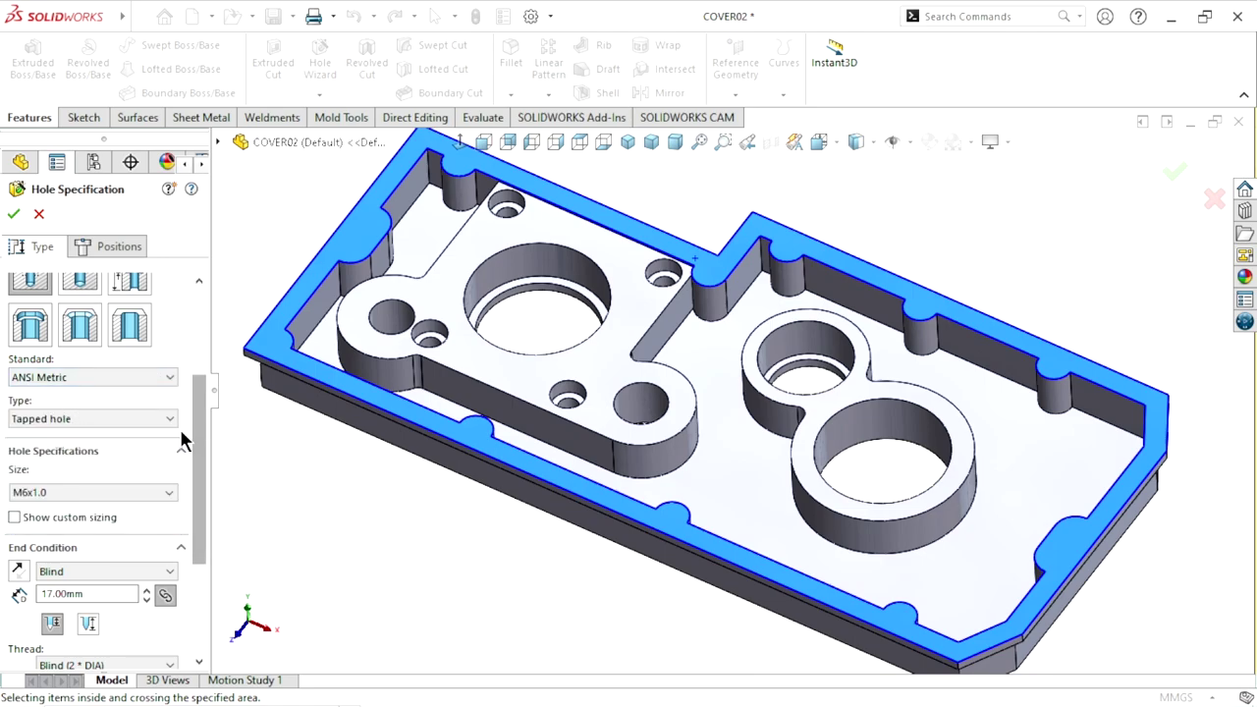
click(169, 419)
click(106, 460)
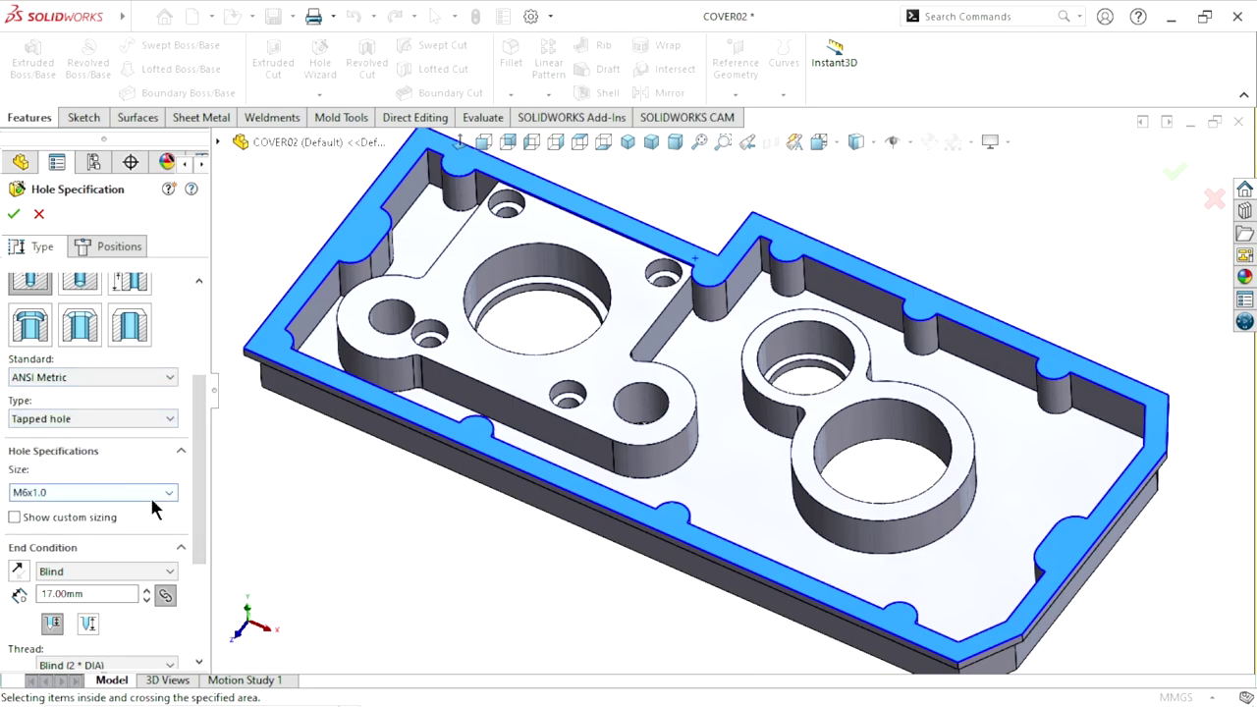
click(149, 492)
click(169, 492)
drag(197, 476, 199, 564)
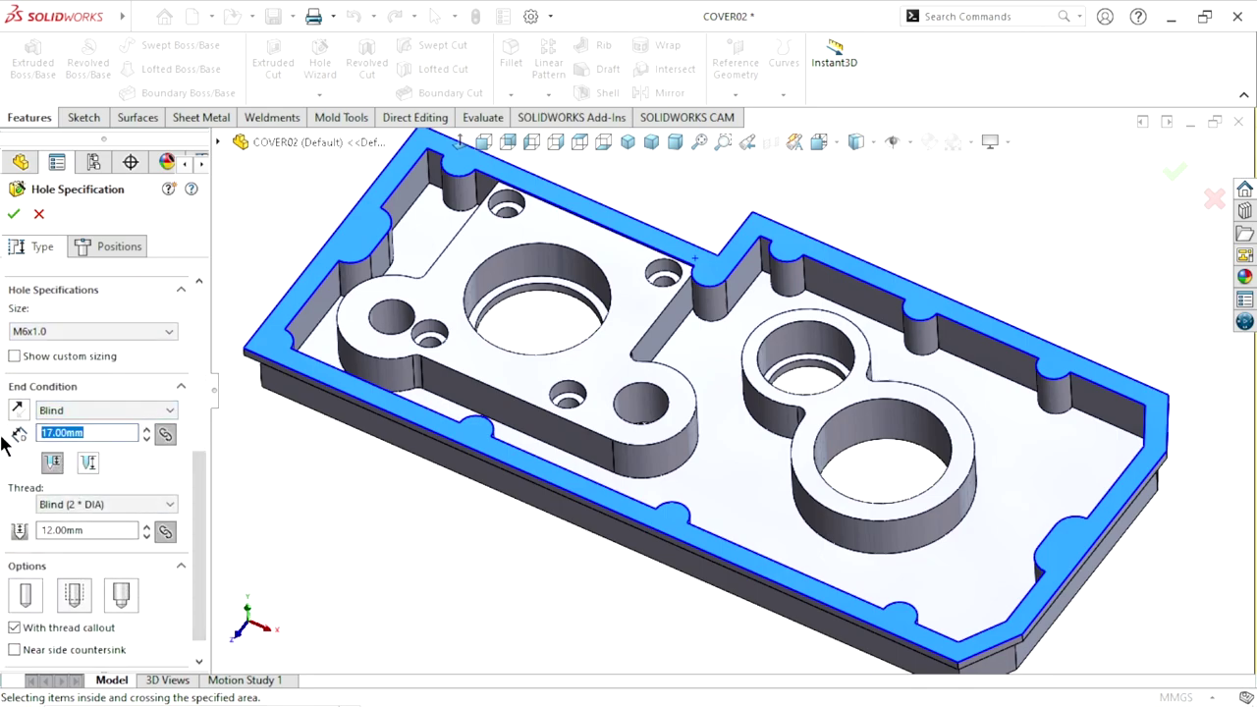
text(12)
key(Return)
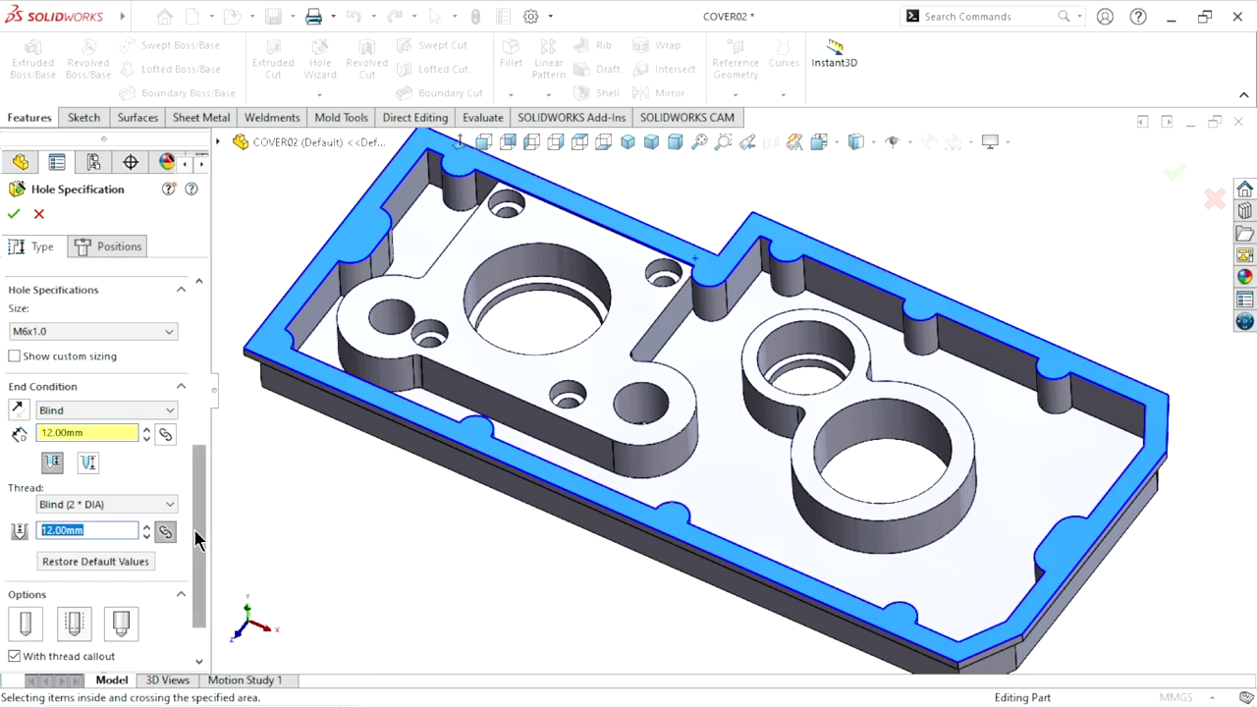
drag(197, 597, 197, 622)
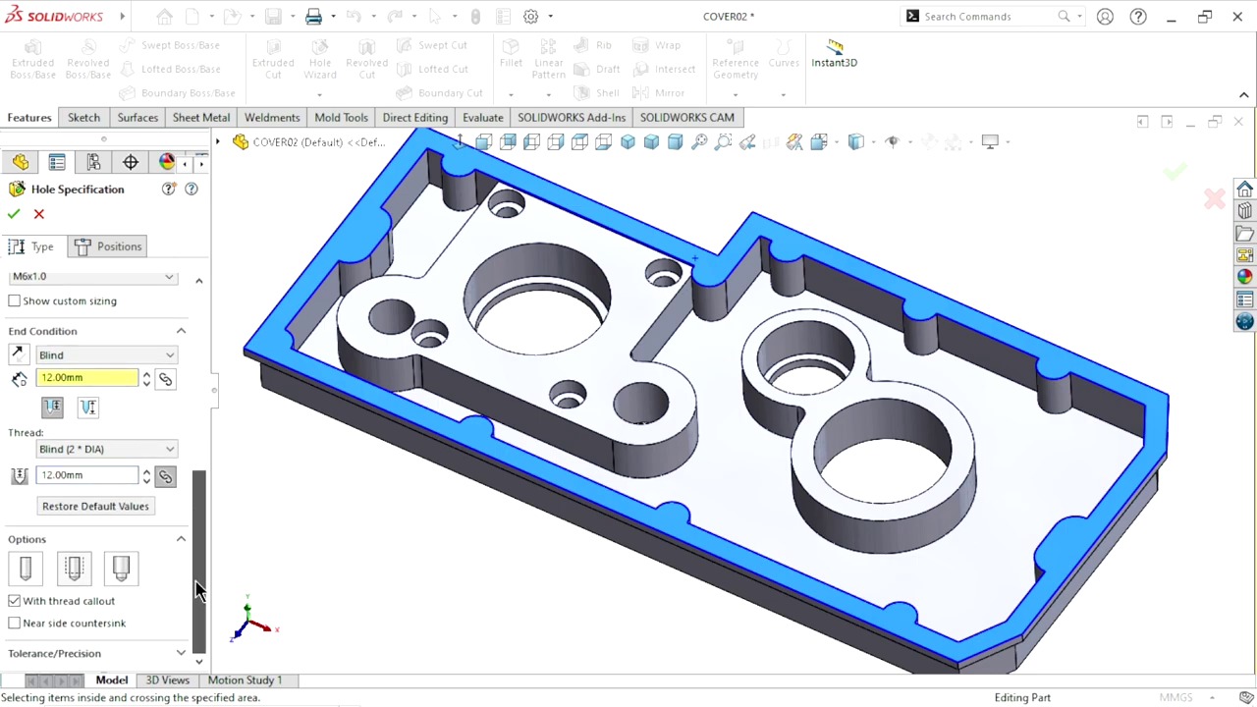
click(193, 500)
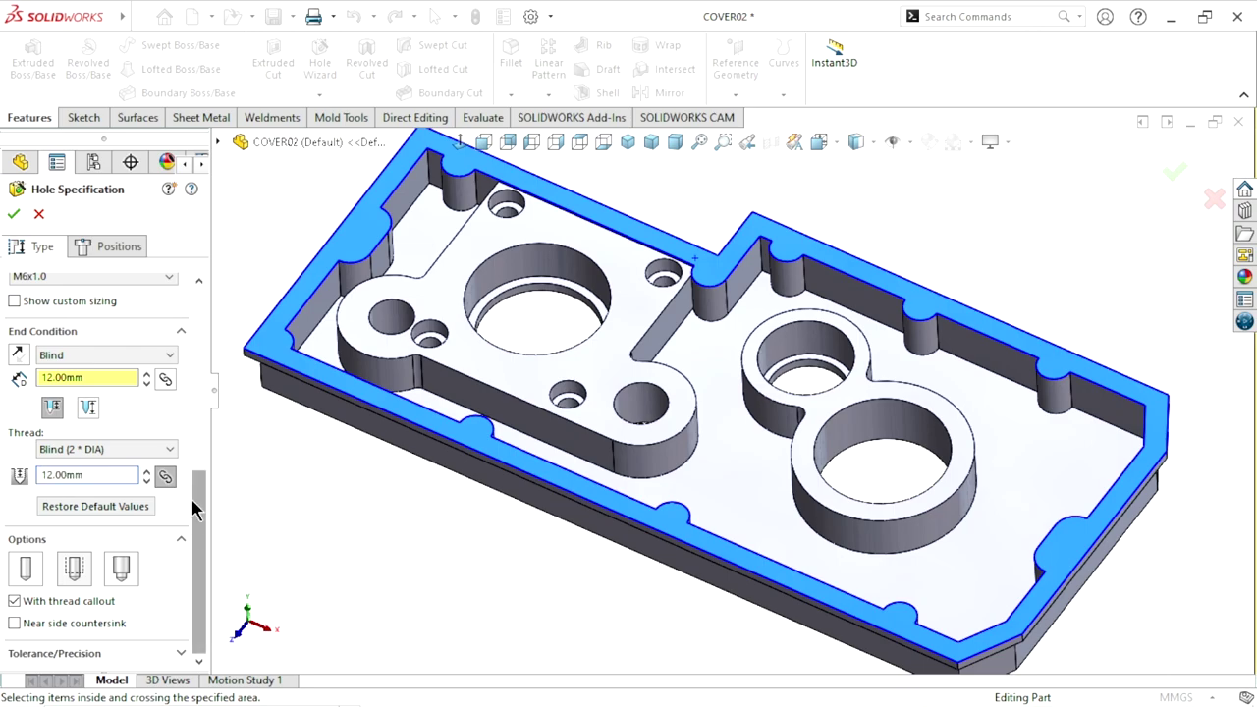
click(100, 252)
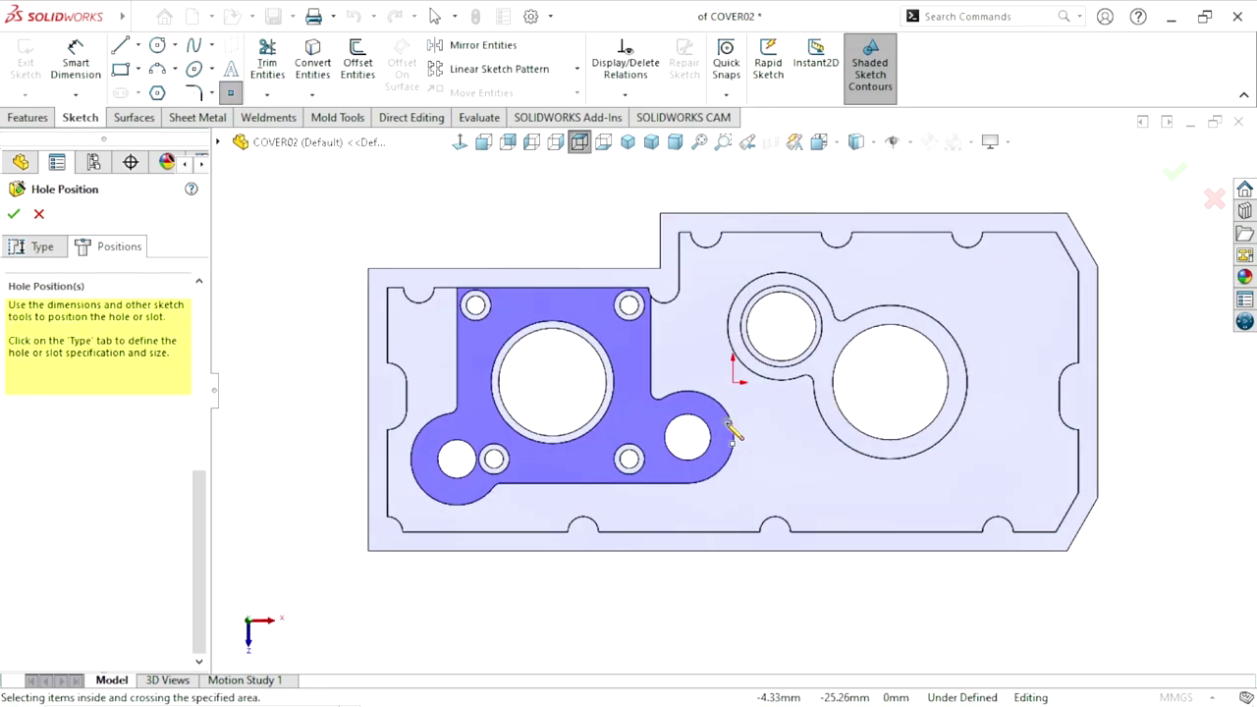
- Place tapped-hole points at the first two notch arc centres on the rim
scroll(743, 385, down, 1)
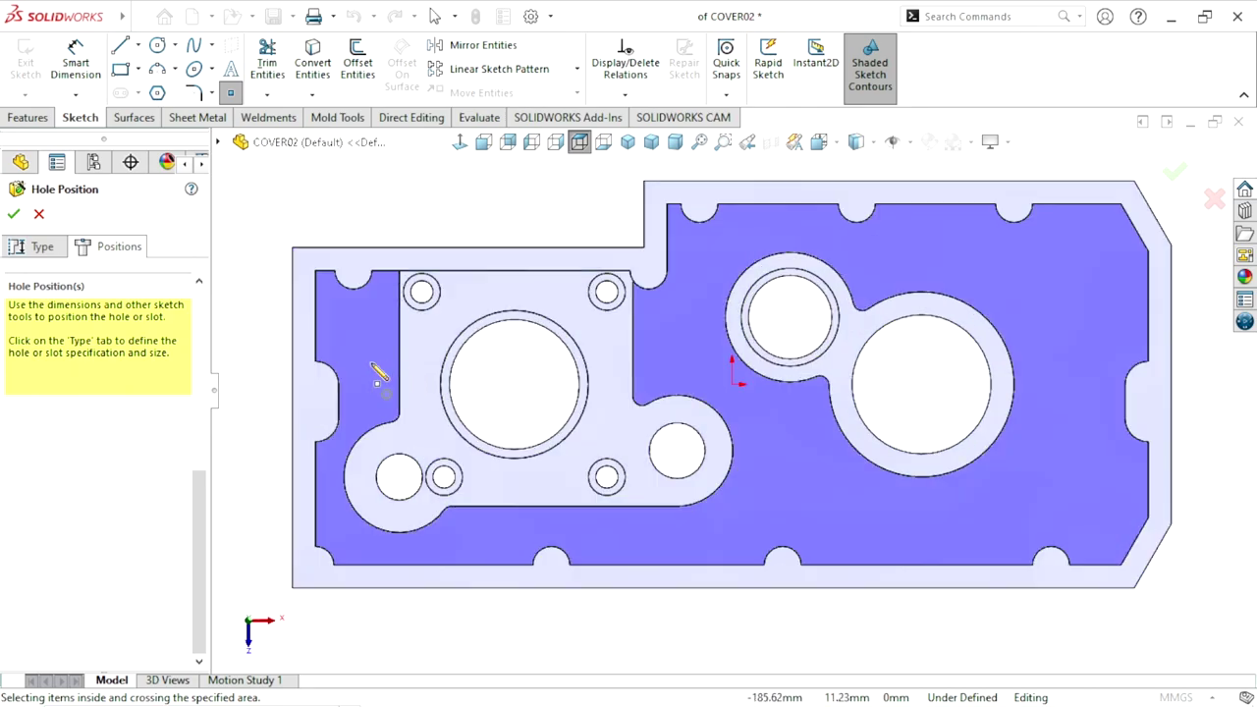
scroll(365, 361, down, 1)
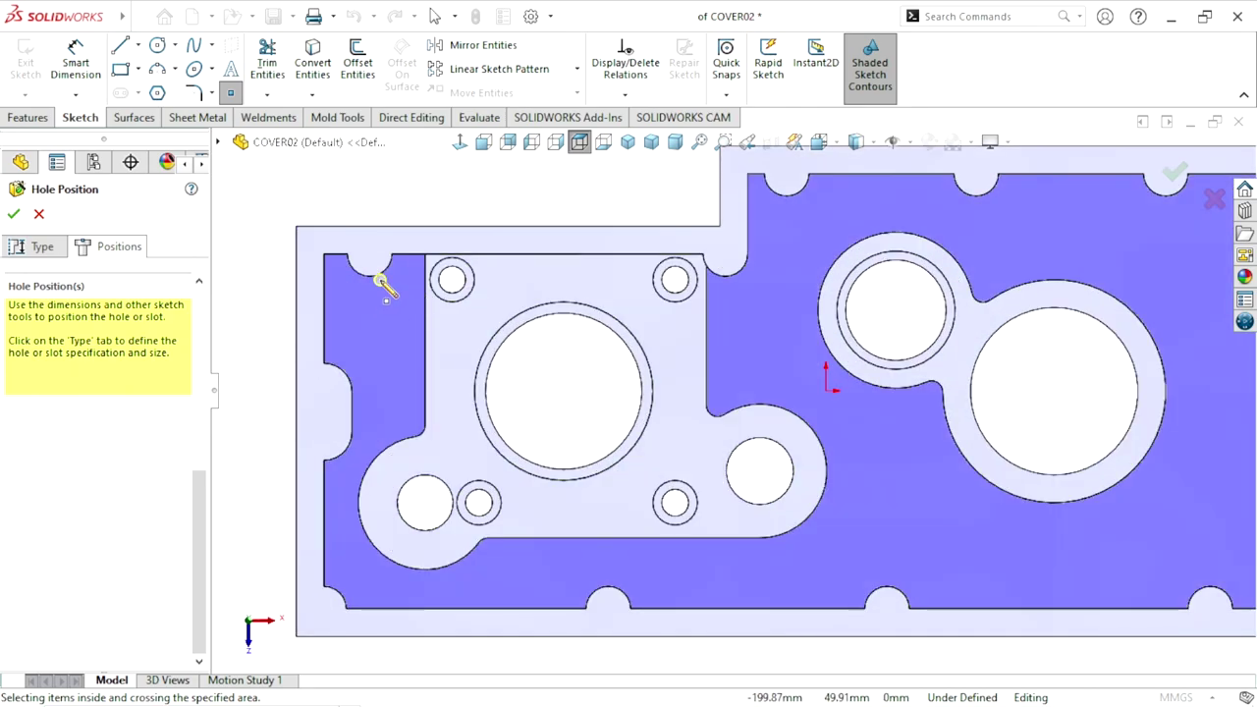
scroll(385, 286, down, 1)
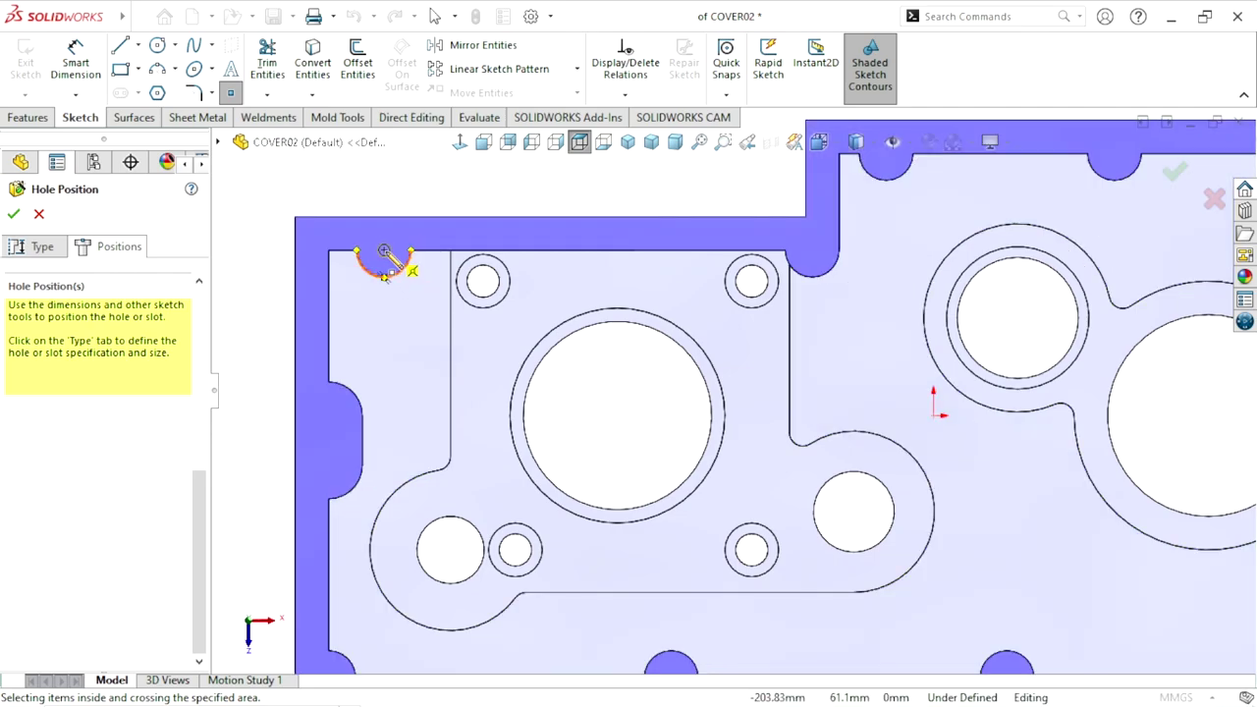
click(385, 250)
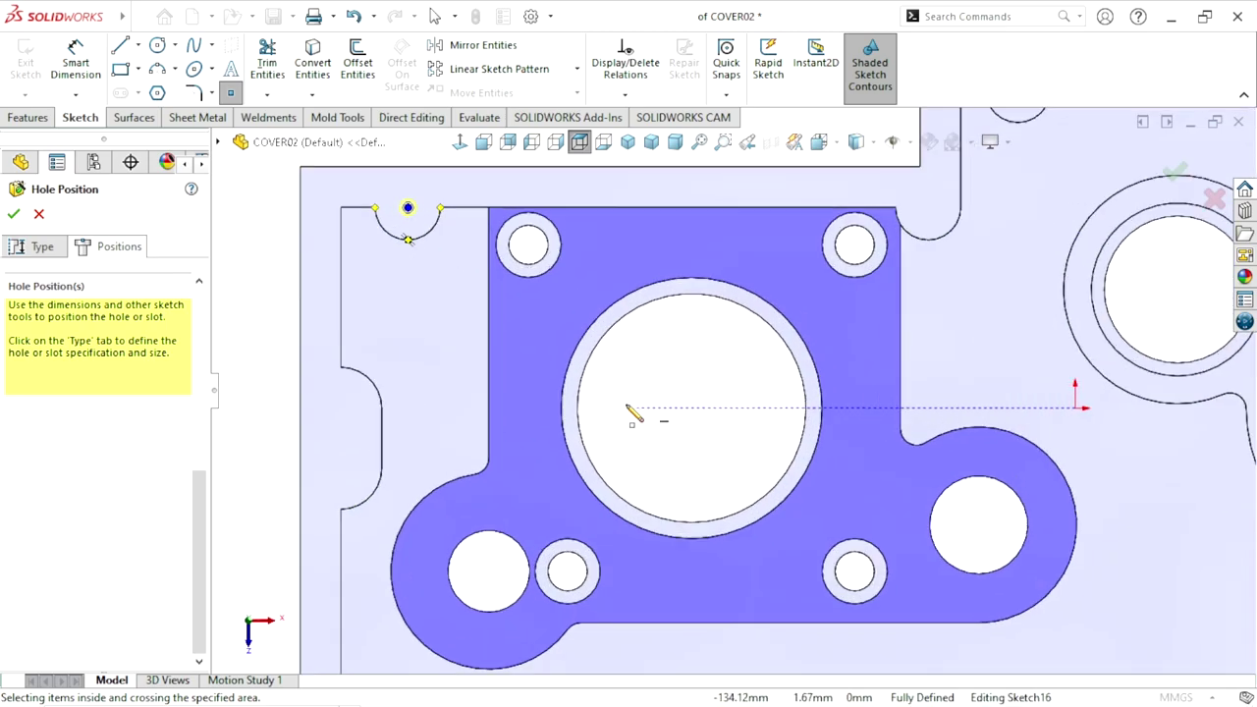
scroll(648, 402, down, 5)
scroll(678, 388, up, 3)
scroll(824, 343, up, 2)
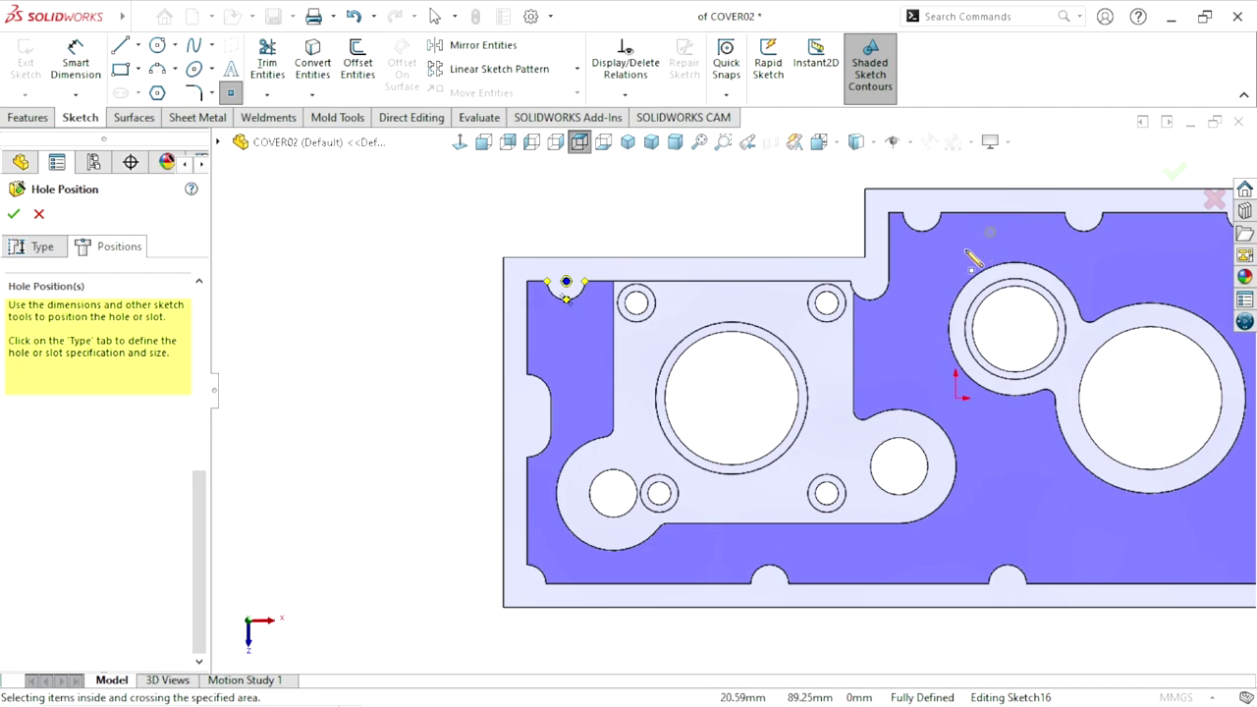
scroll(832, 342, down, 3)
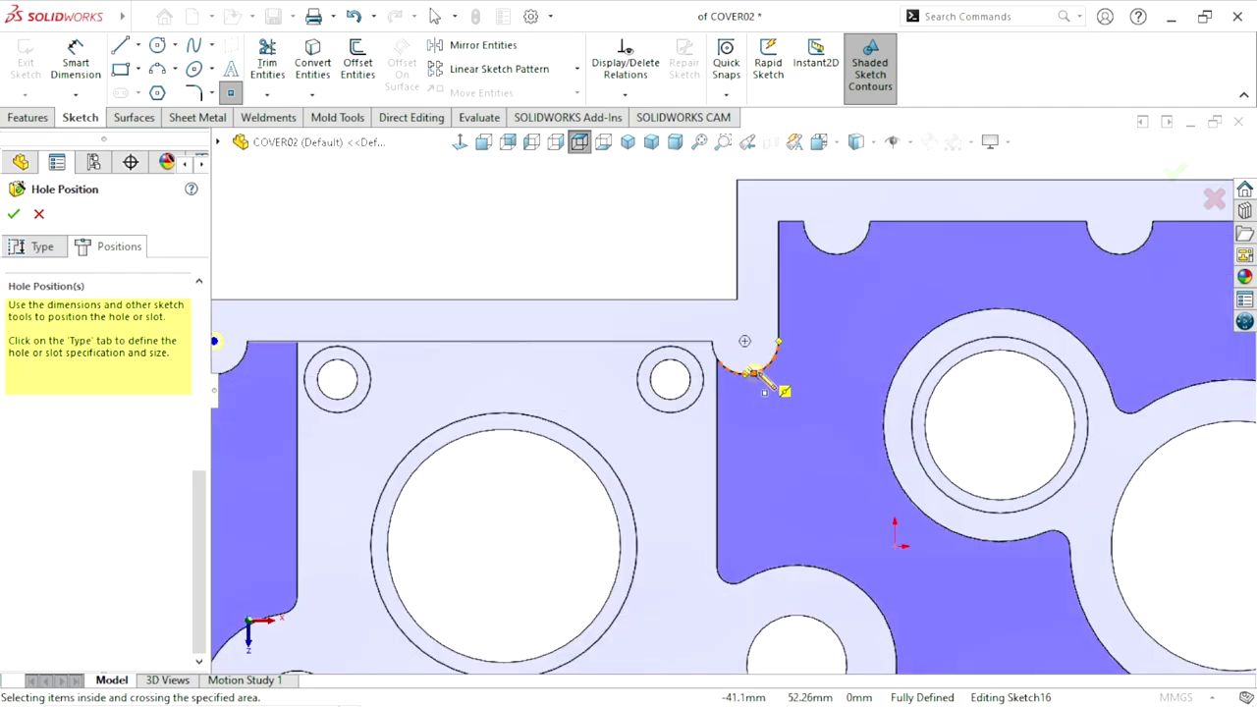
click(744, 341)
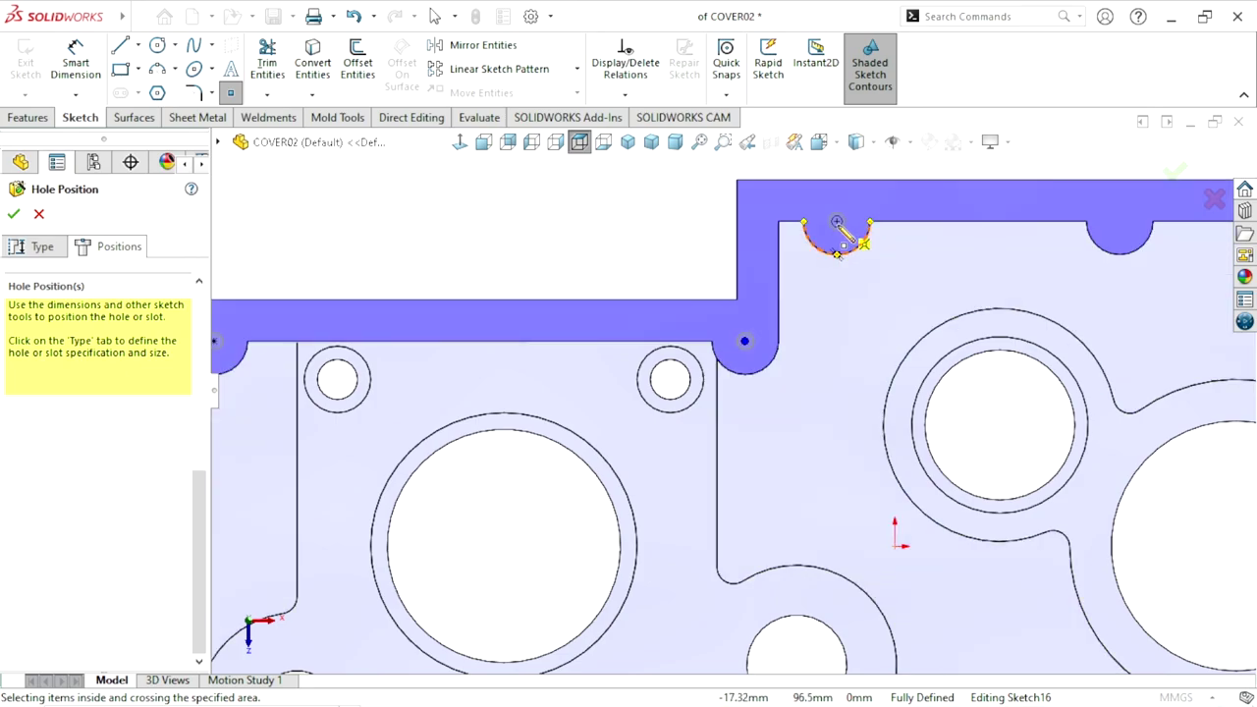
- Place tapped-hole points at the upper and right-top notch arc centres
click(837, 224)
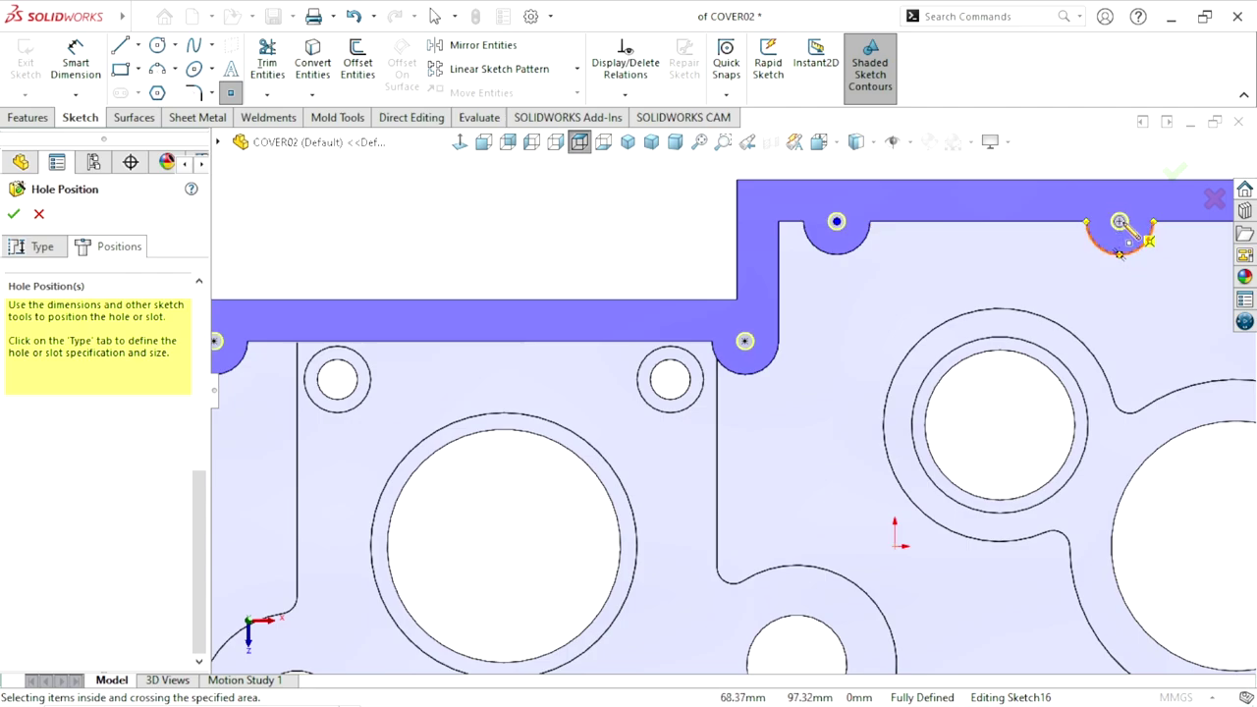
scroll(1122, 224, up, 2)
scroll(836, 420, up, 2)
scroll(933, 413, down, 3)
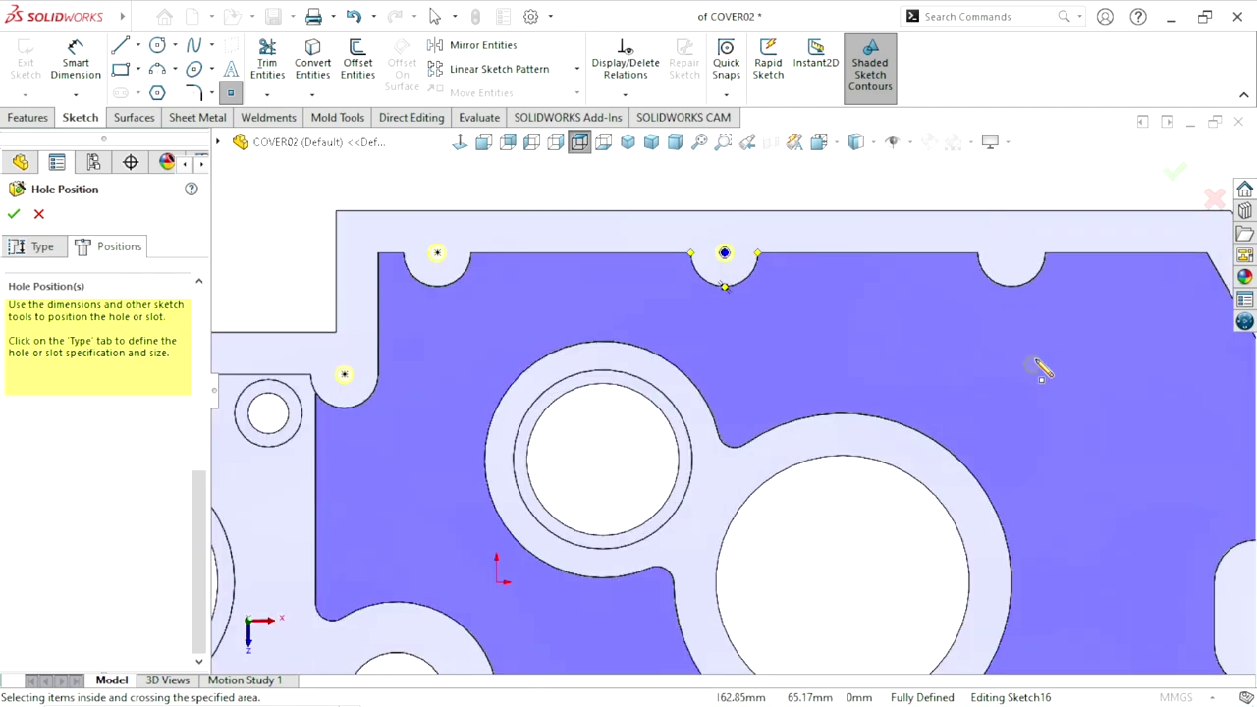
scroll(1038, 365, down, 3)
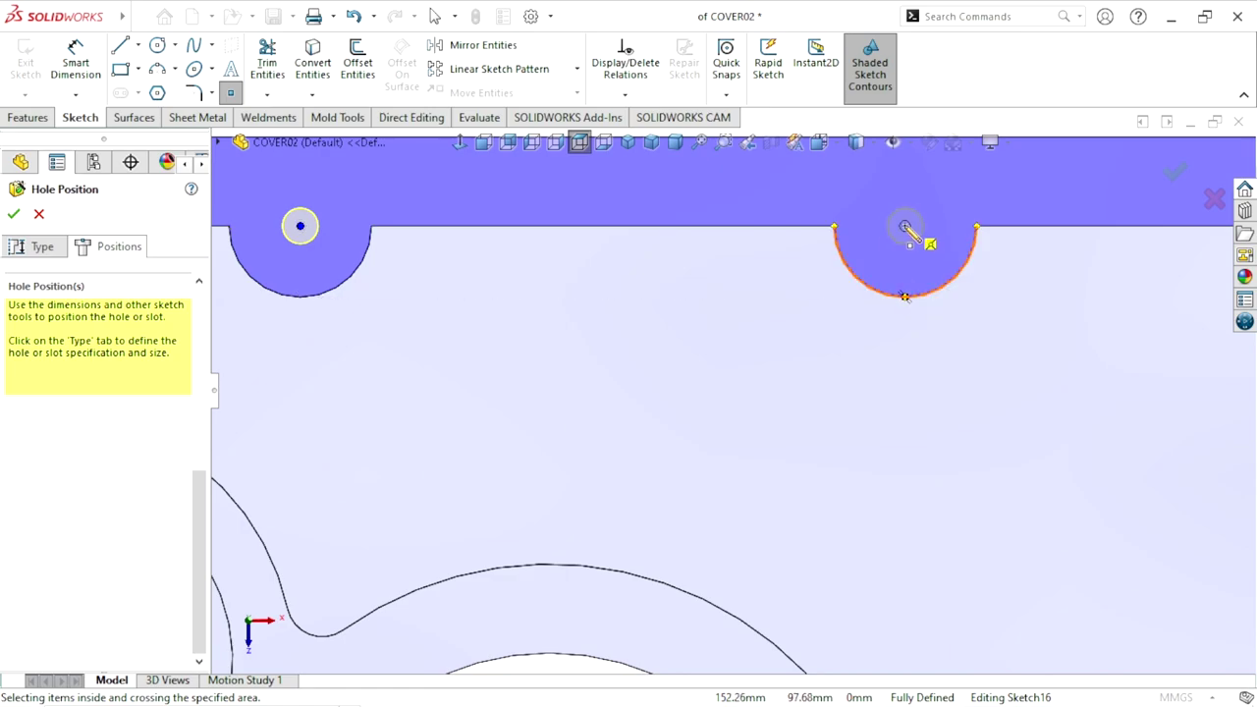
click(904, 226)
scroll(751, 397, up, 2)
scroll(751, 398, up, 1)
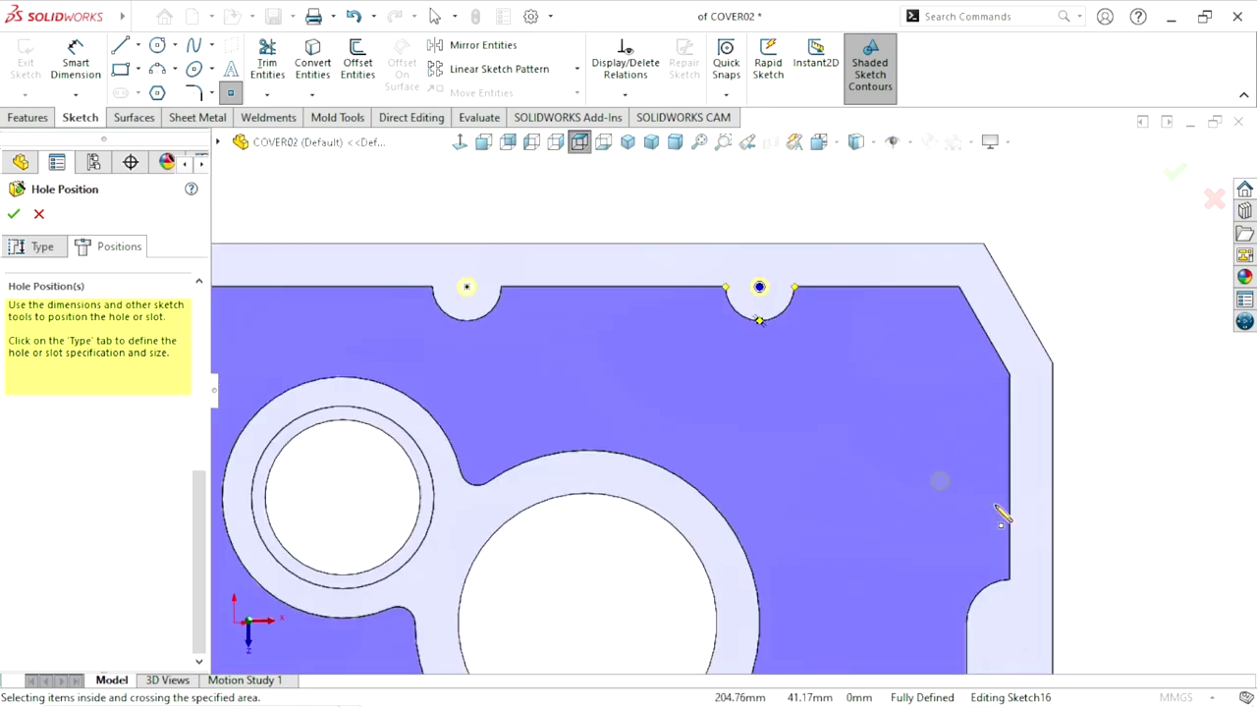
scroll(916, 574, down, 5)
scroll(918, 565, up, 3)
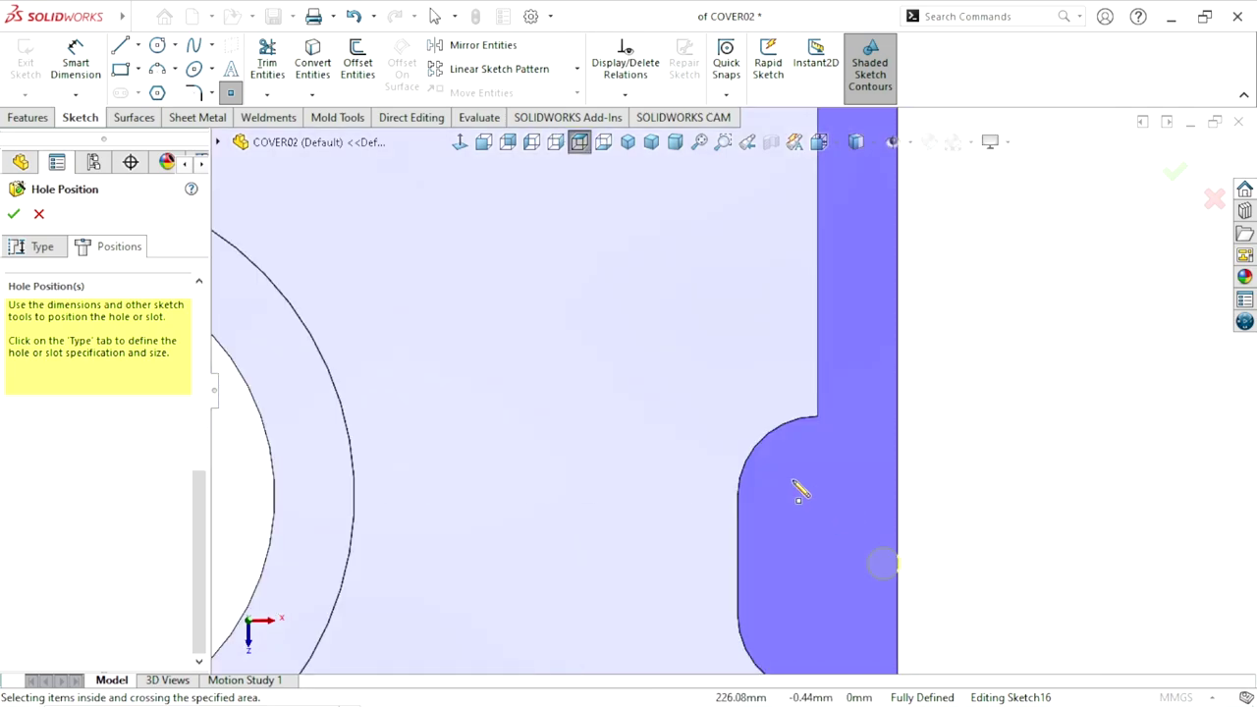
- Place tapped-hole points at the side notch and right notch arc centres
scroll(791, 482, down, 1)
scroll(751, 412, down, 3)
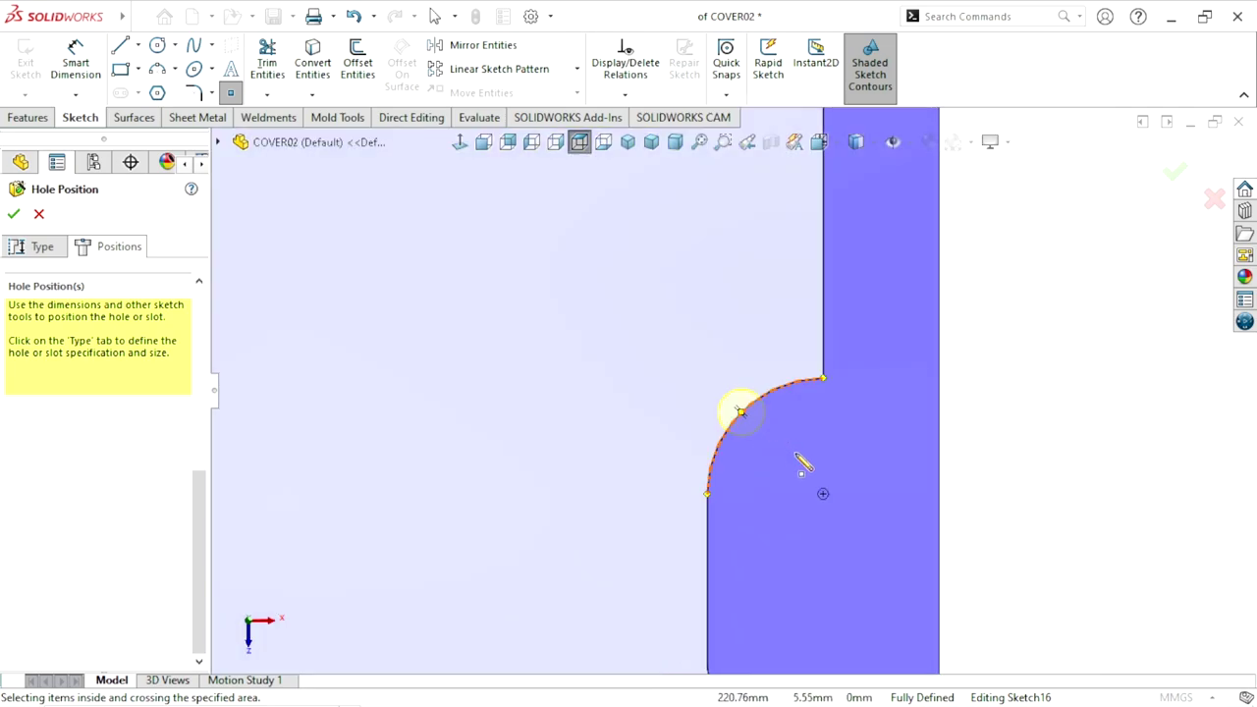
ctrl+click(822, 493)
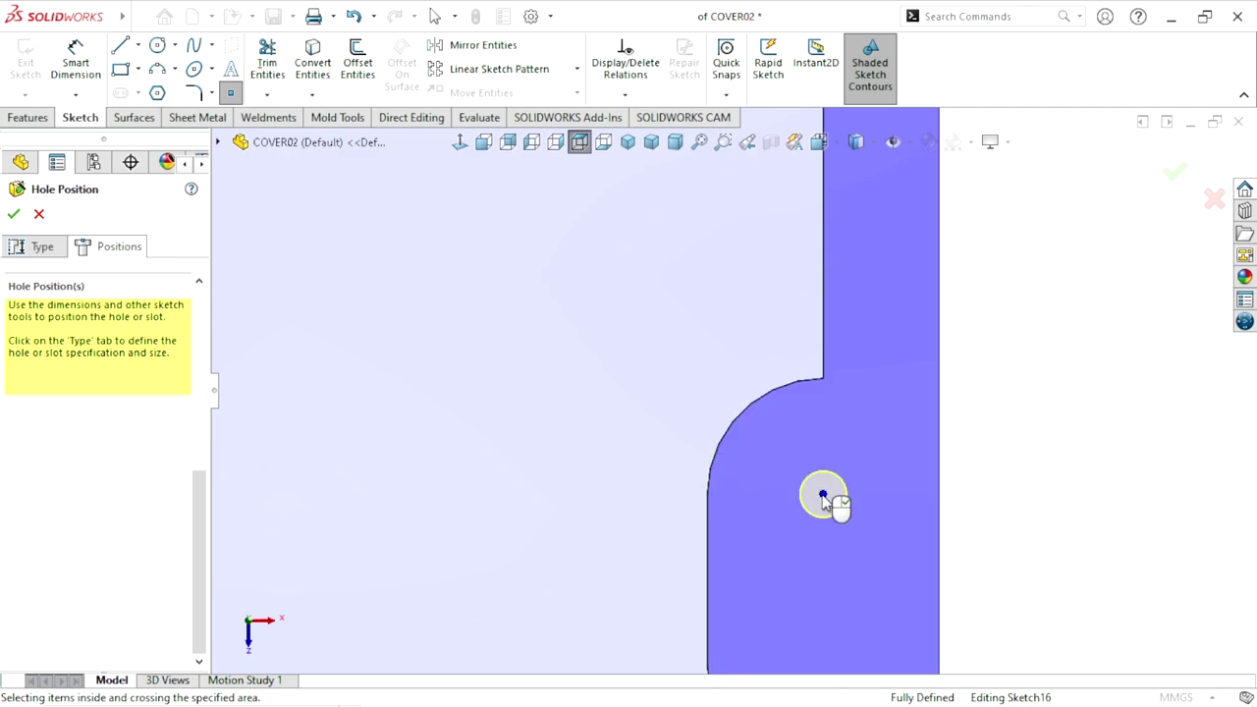
scroll(825, 506, up, 4)
scroll(757, 521, down, 4)
click(729, 474)
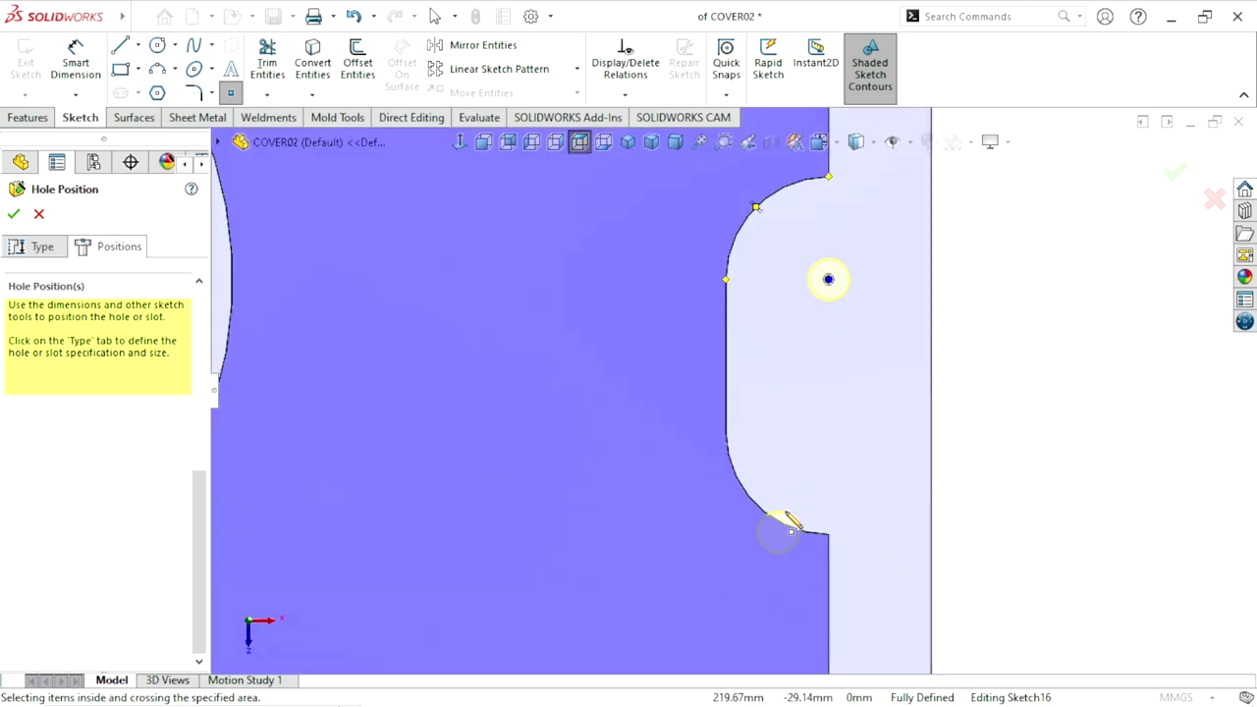
click(768, 515)
click(836, 429)
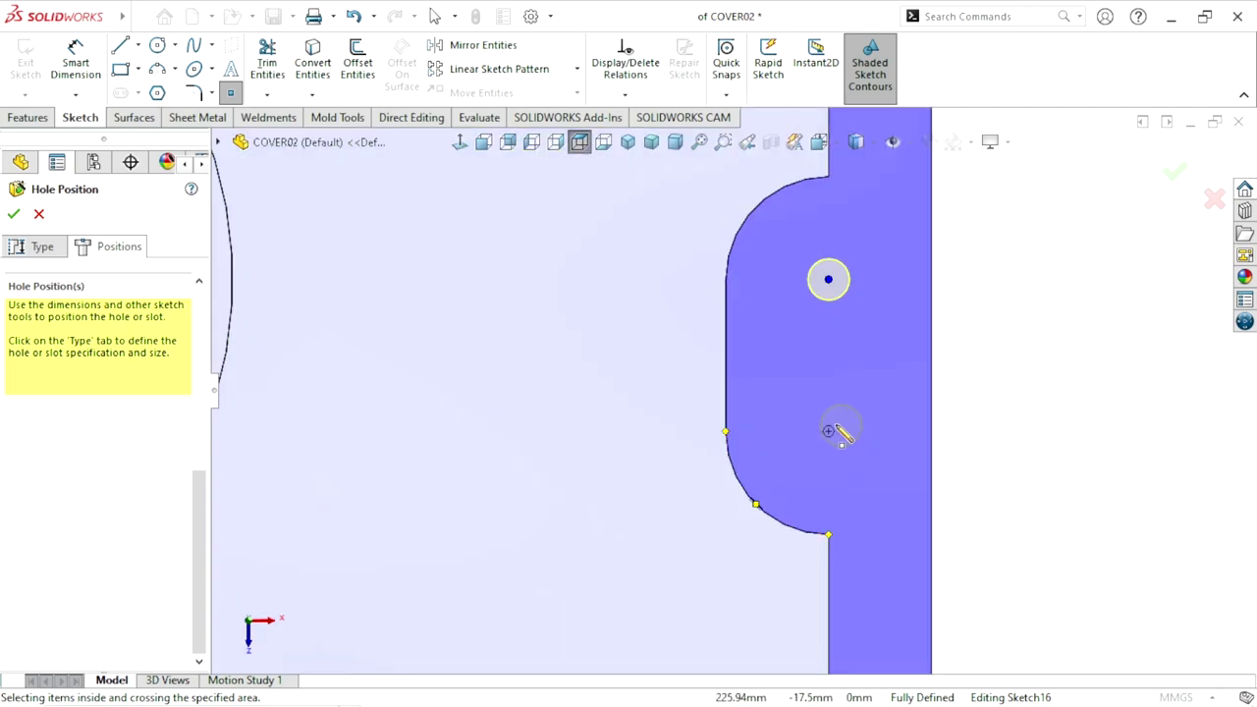
- Place tapped-hole points at the two bottom notch arc centres
scroll(785, 472, up, 5)
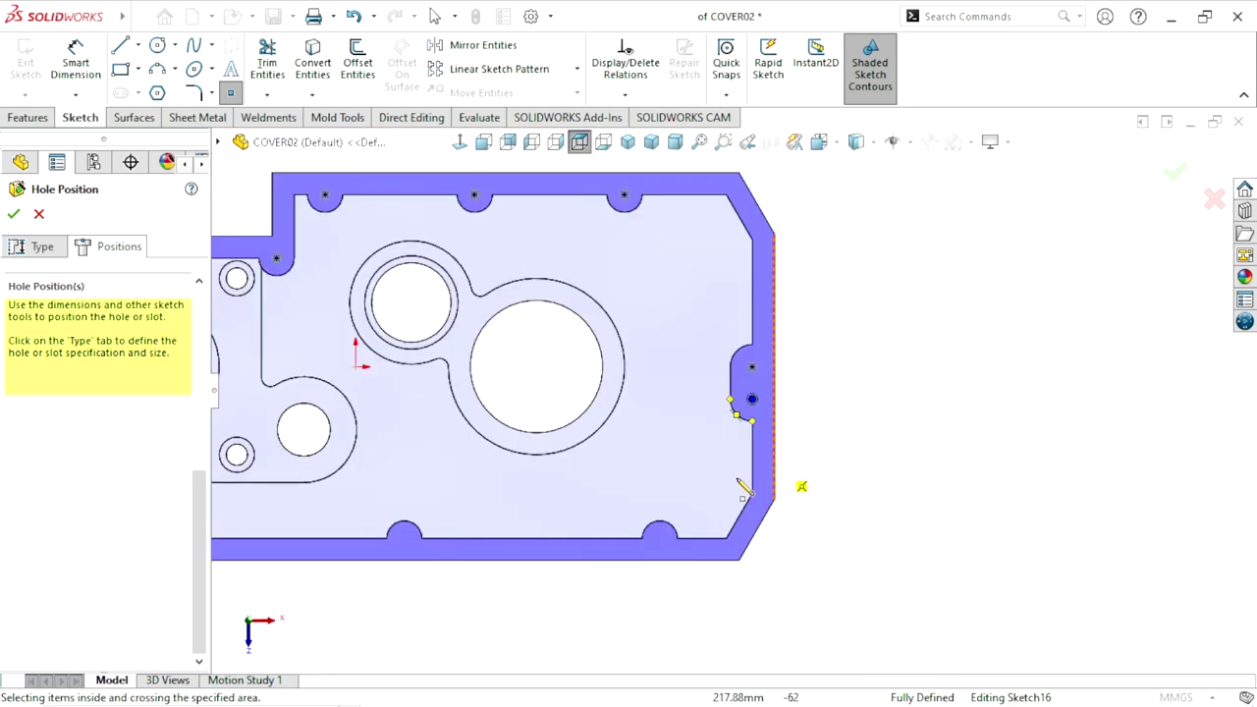
scroll(658, 550, down, 2)
scroll(650, 527, down, 2)
scroll(688, 462, down, 2)
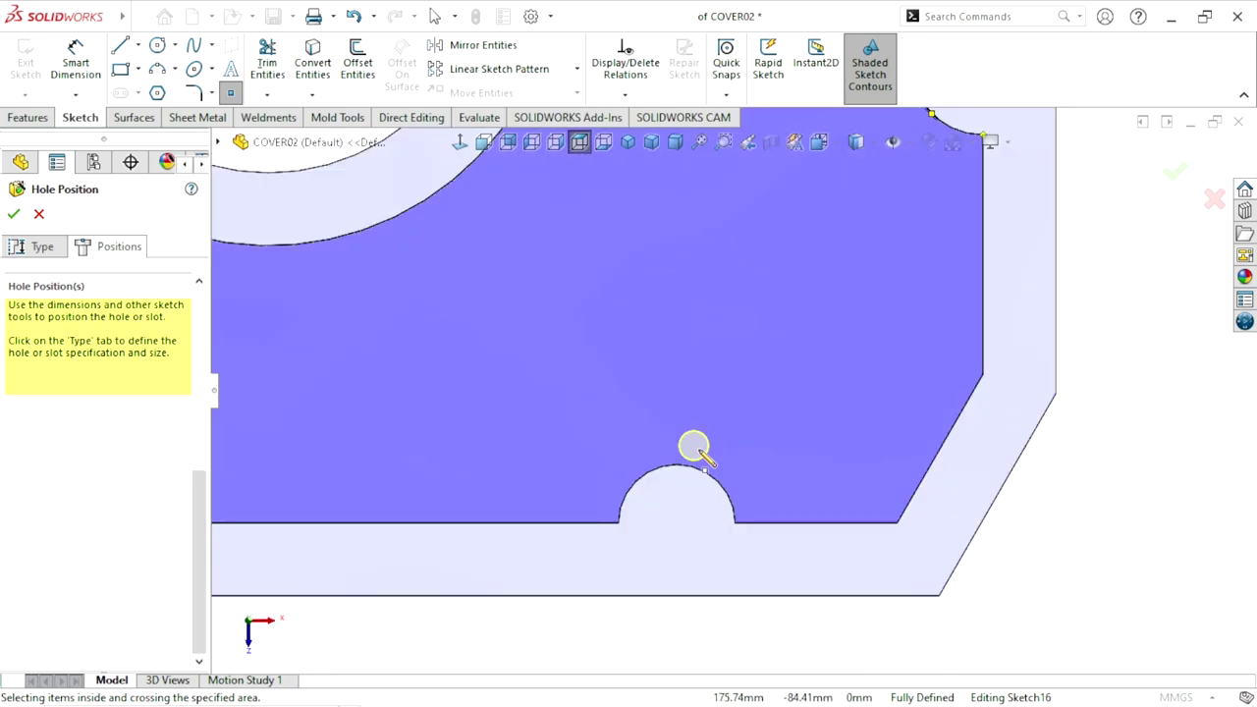
click(715, 464)
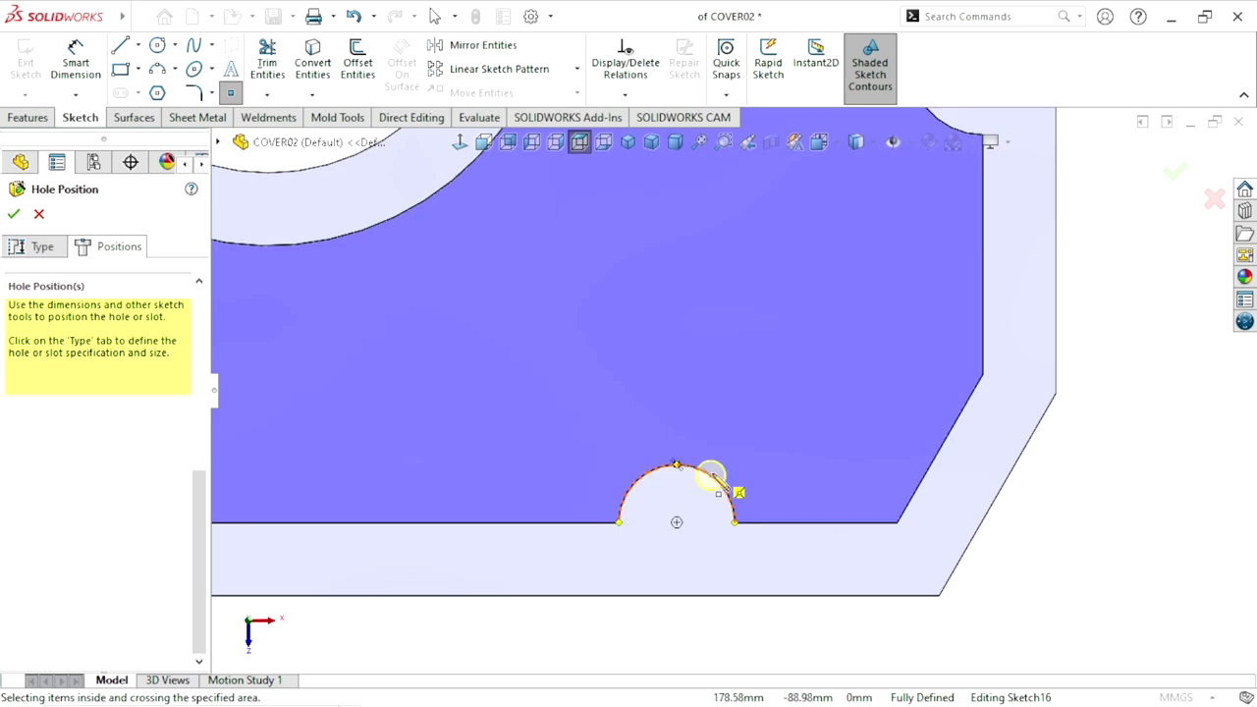
click(688, 506)
click(676, 522)
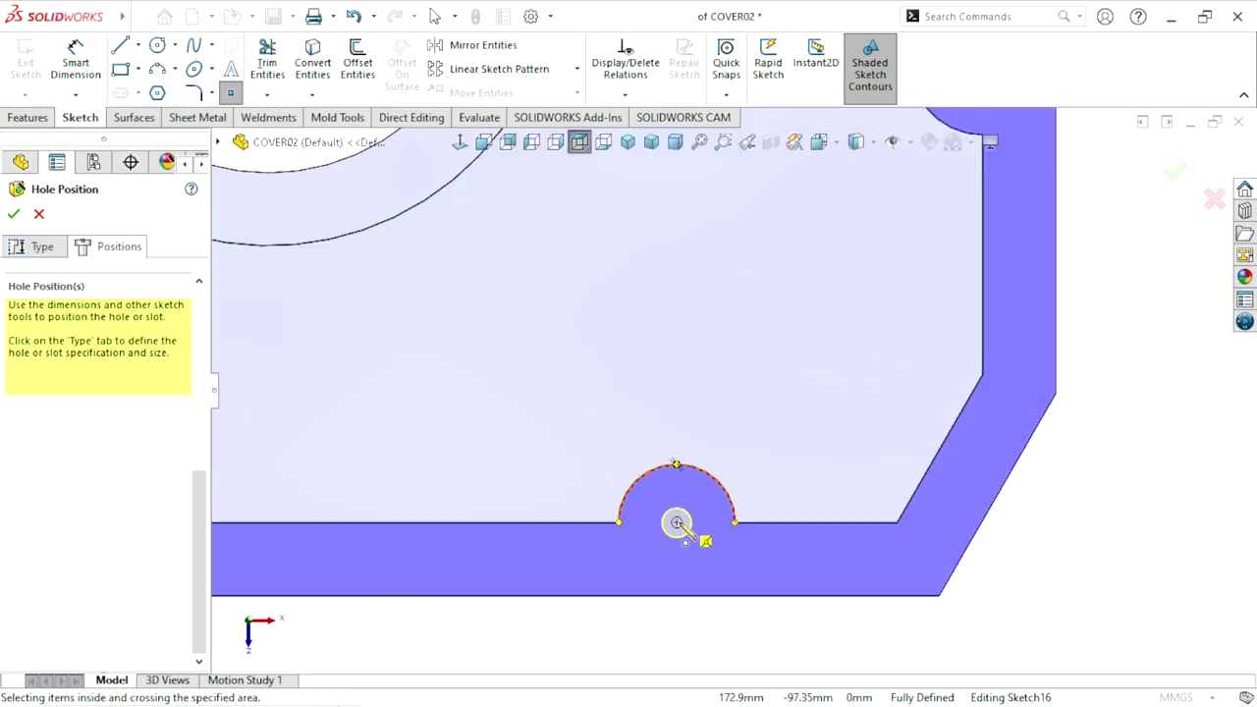
scroll(776, 472, up, 5)
scroll(454, 461, down, 5)
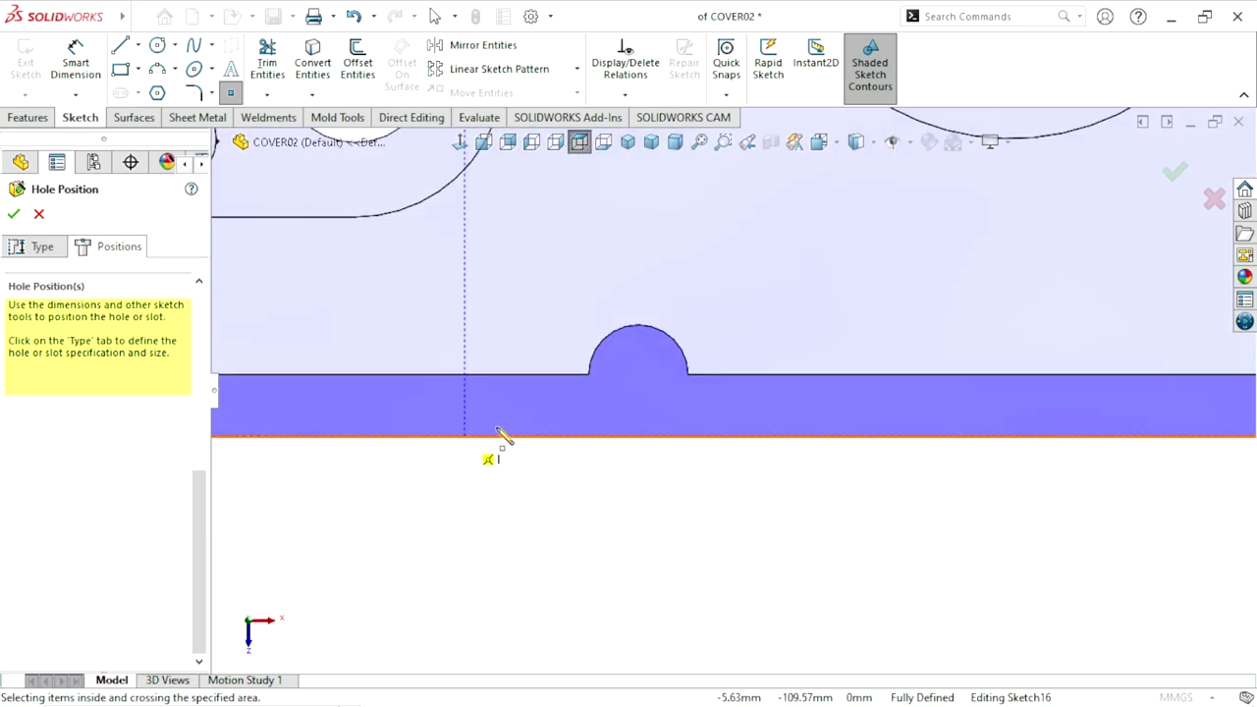
click(655, 281)
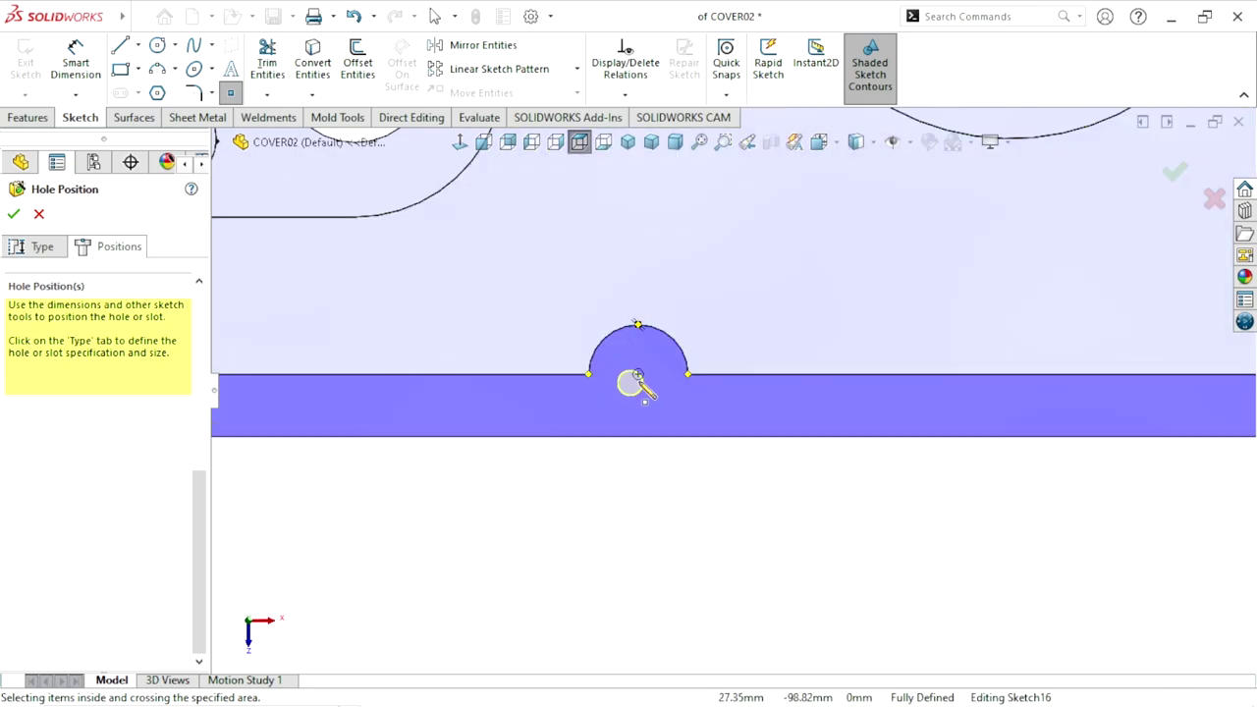
- Place a tapped-hole point at the lower-left corner notch arc centre
scroll(634, 393, up, 3)
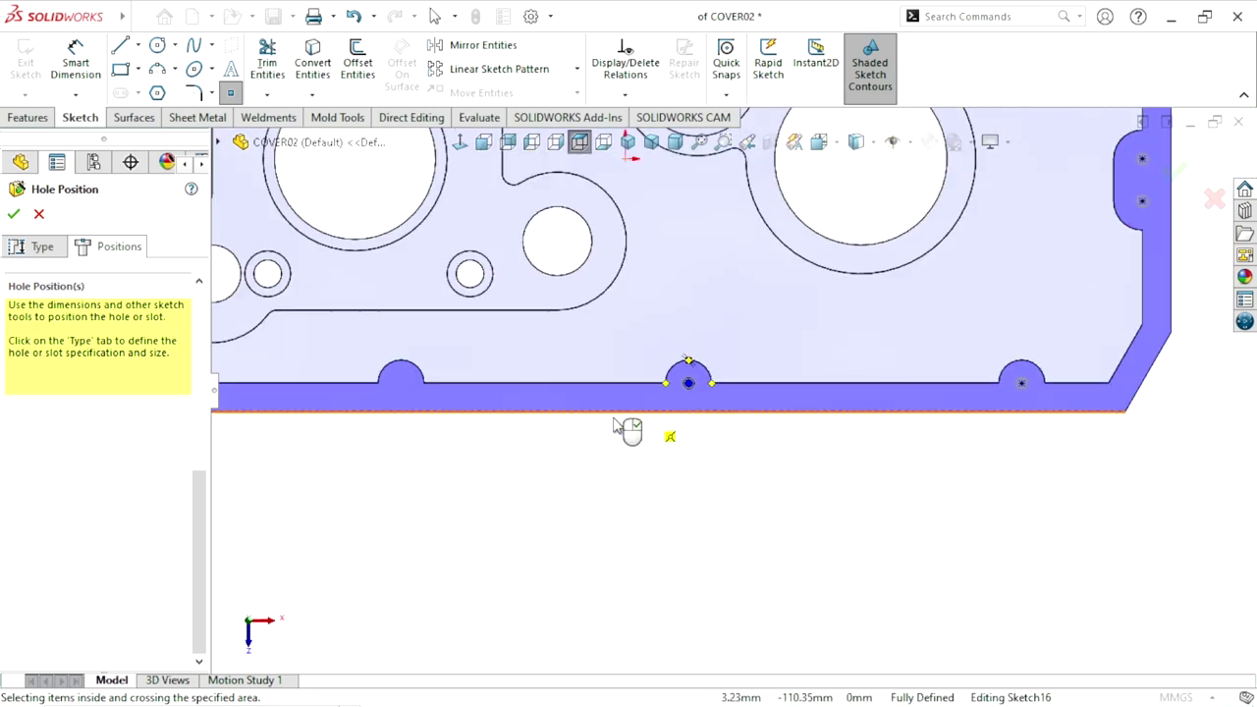
scroll(471, 392, down, 3)
scroll(429, 387, down, 1)
click(429, 356)
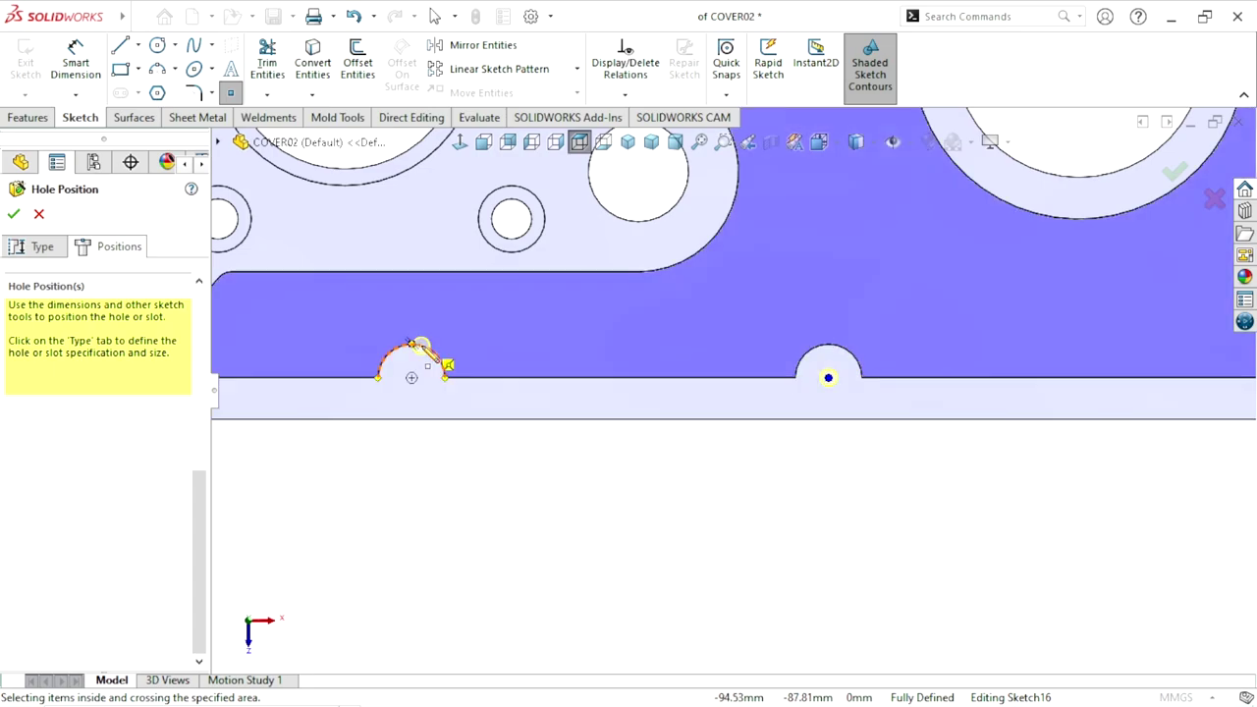
scroll(520, 393, up, 3)
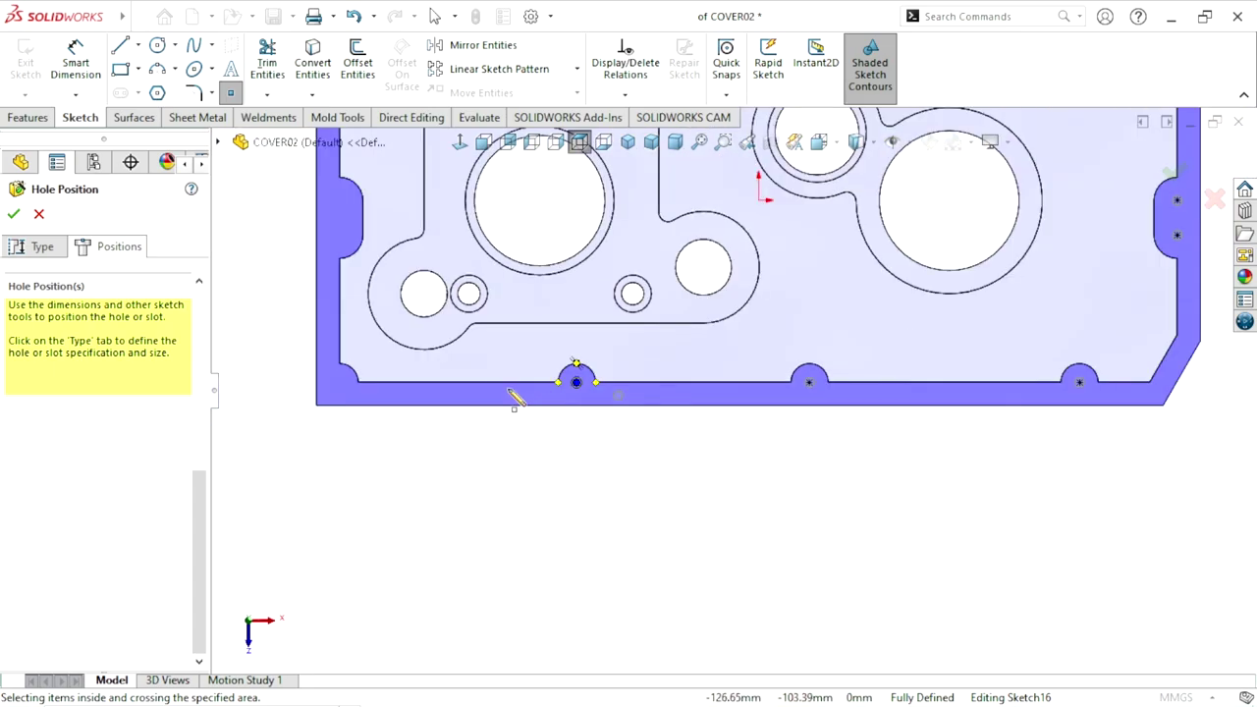
scroll(406, 387, down, 2)
scroll(400, 384, down, 2)
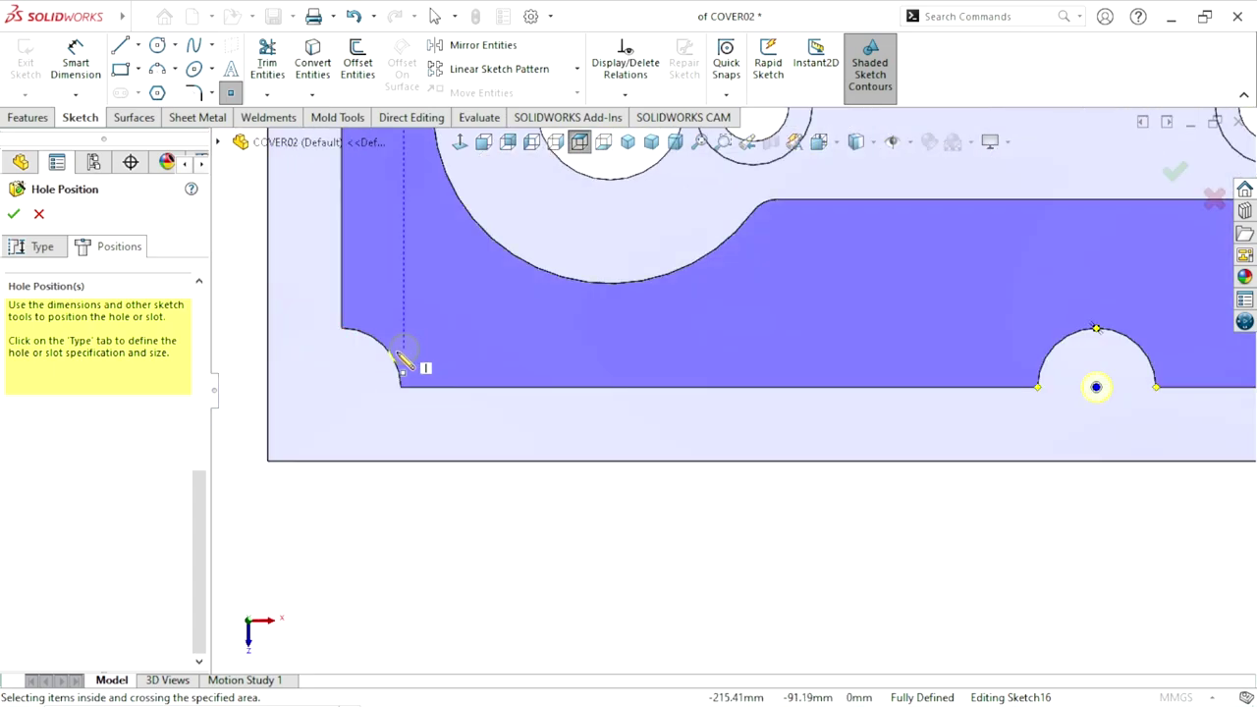
click(393, 360)
click(373, 371)
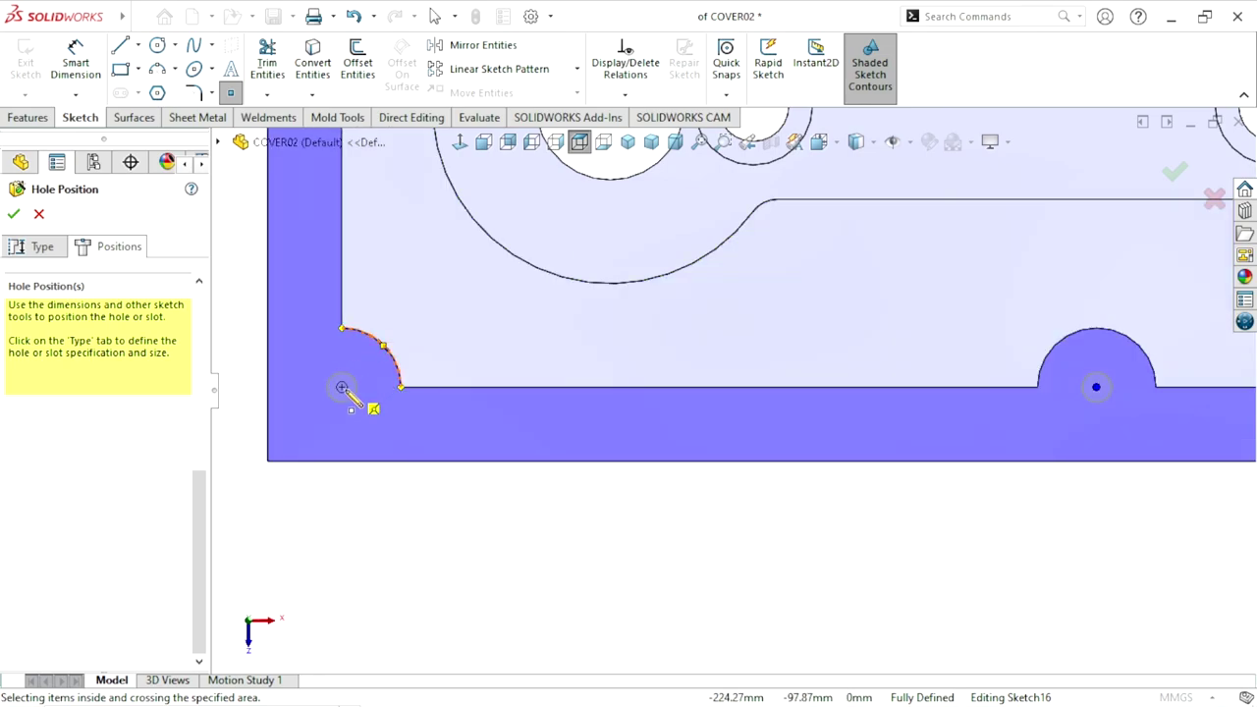
- Add points at the left-edge and upper-left notch centres and finish the M6x1.0 tapped holes
scroll(481, 391, up, 3)
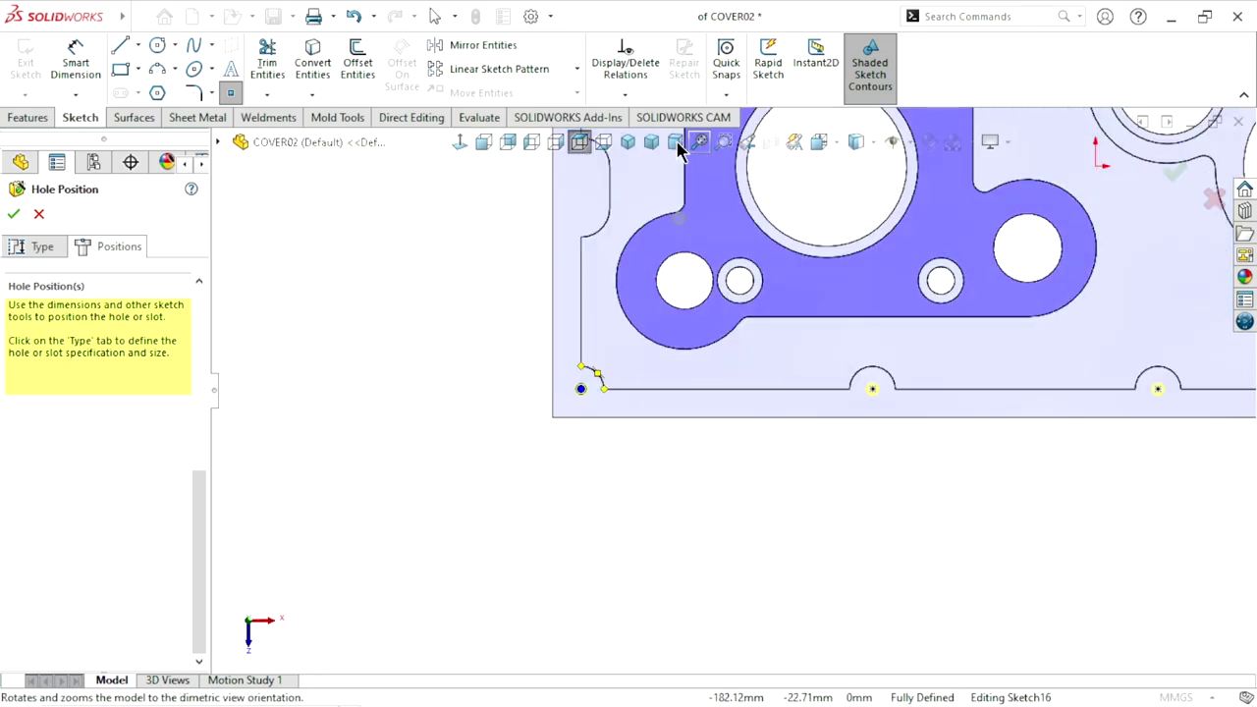
scroll(598, 246, down, 5)
click(521, 445)
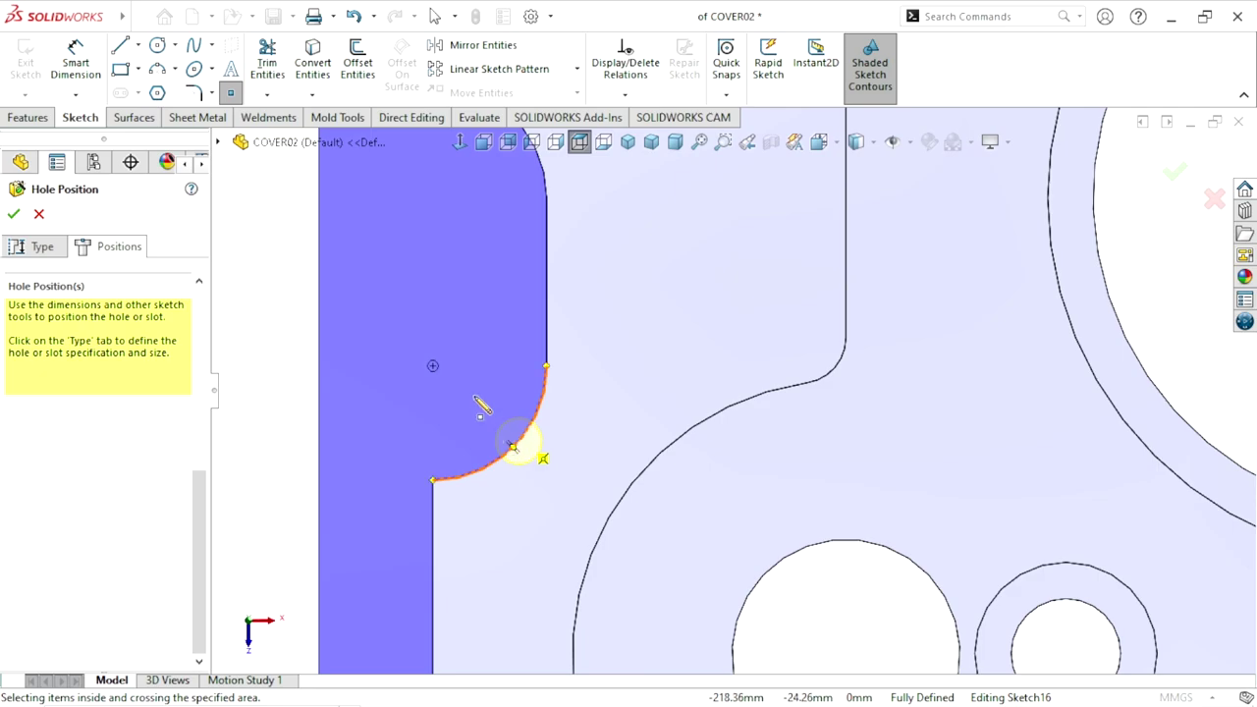
click(425, 358)
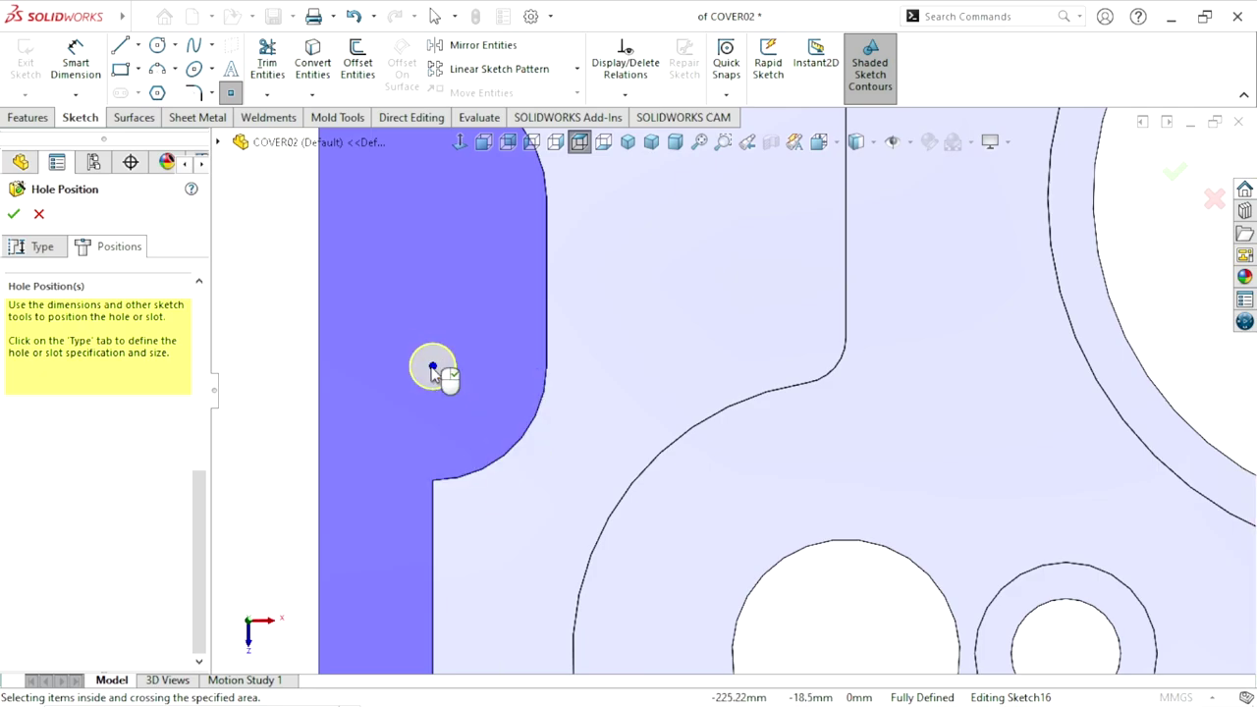
scroll(540, 344, up, 3)
scroll(667, 312, down, 3)
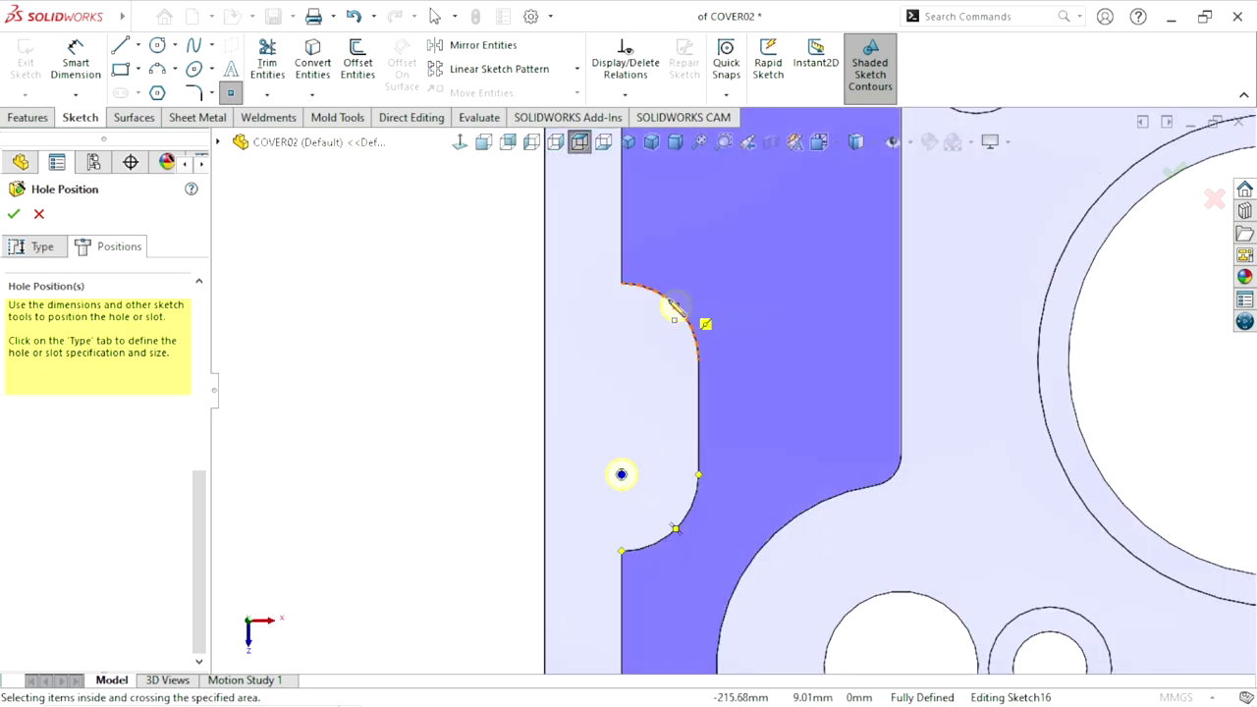
click(619, 363)
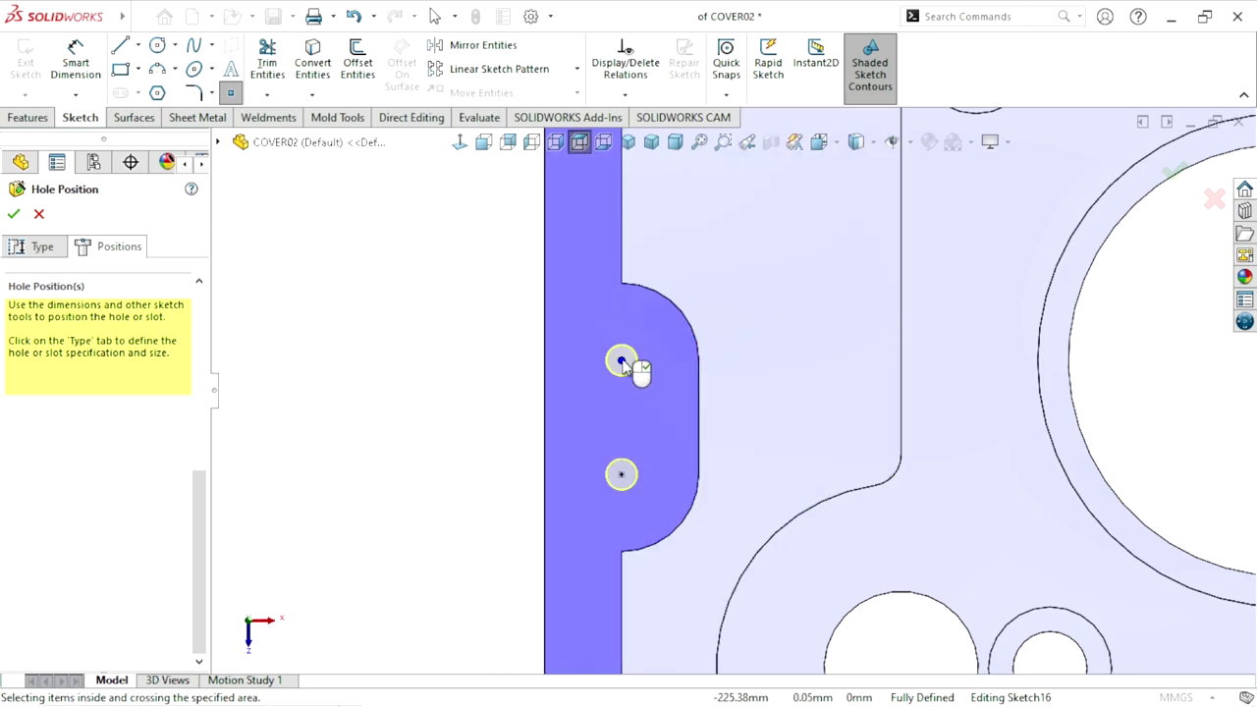
scroll(687, 388, up, 3)
scroll(864, 422, up, 2)
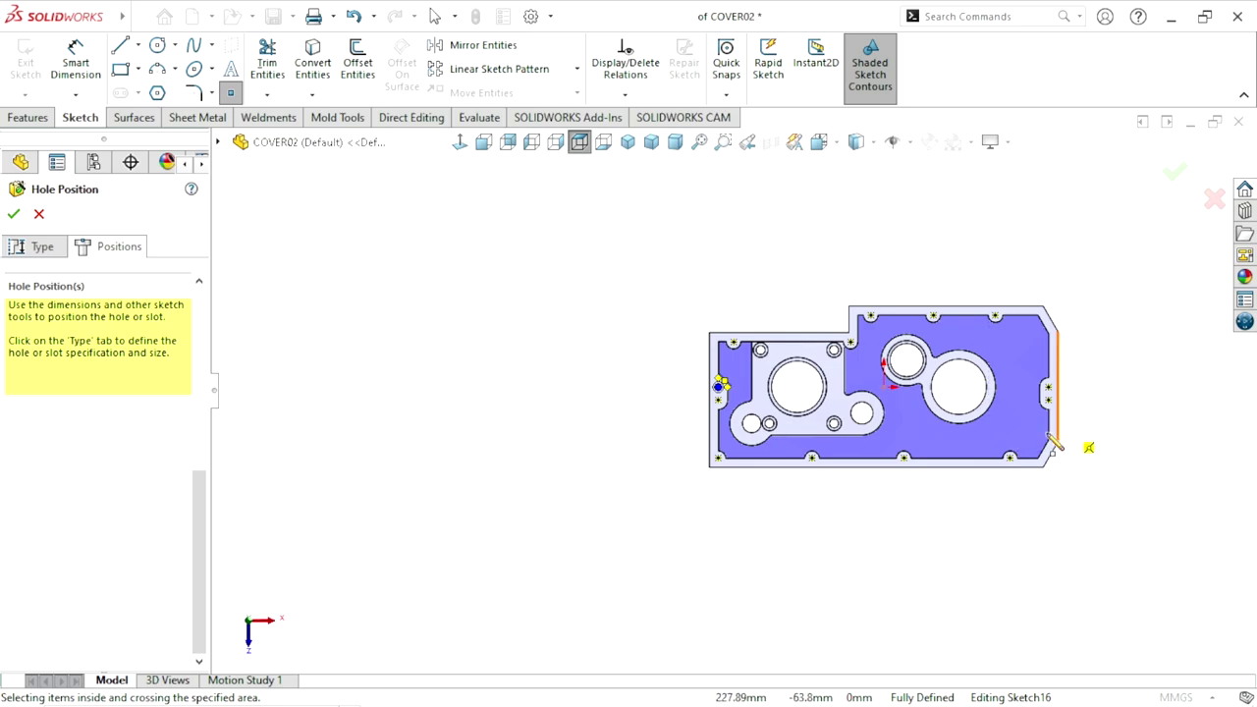
scroll(1061, 447, down, 2)
scroll(739, 412, down, 2)
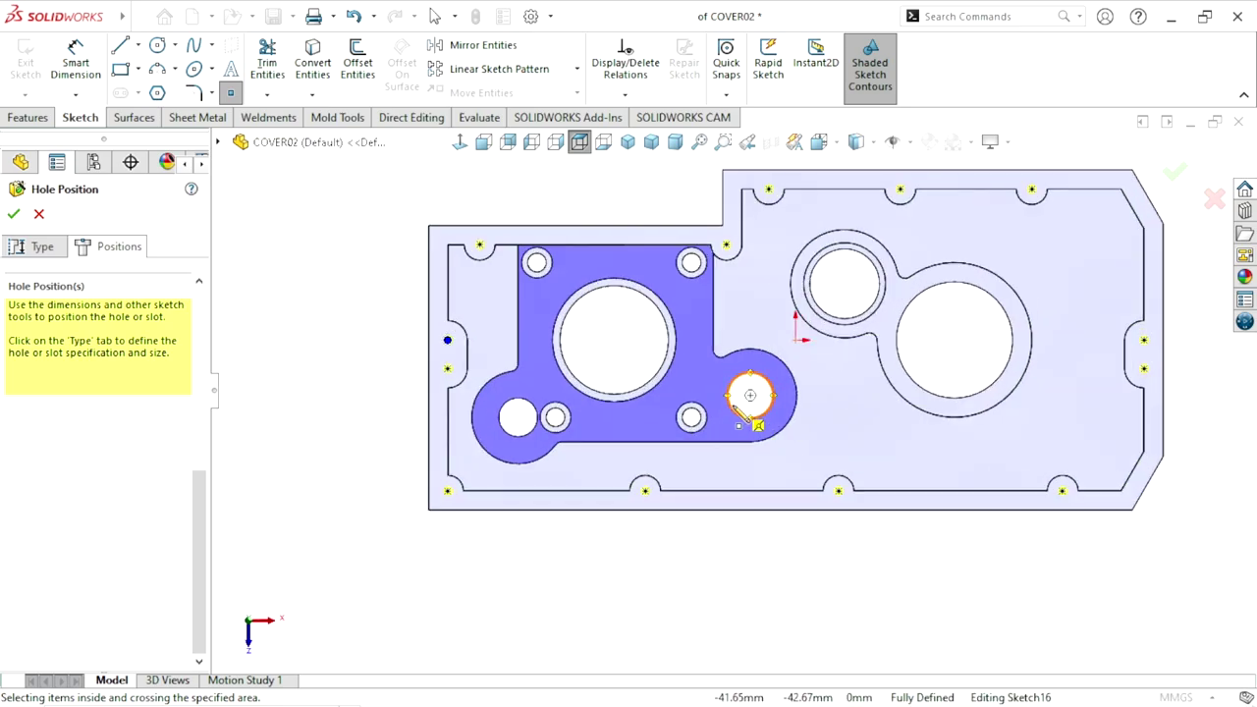
click(15, 214)
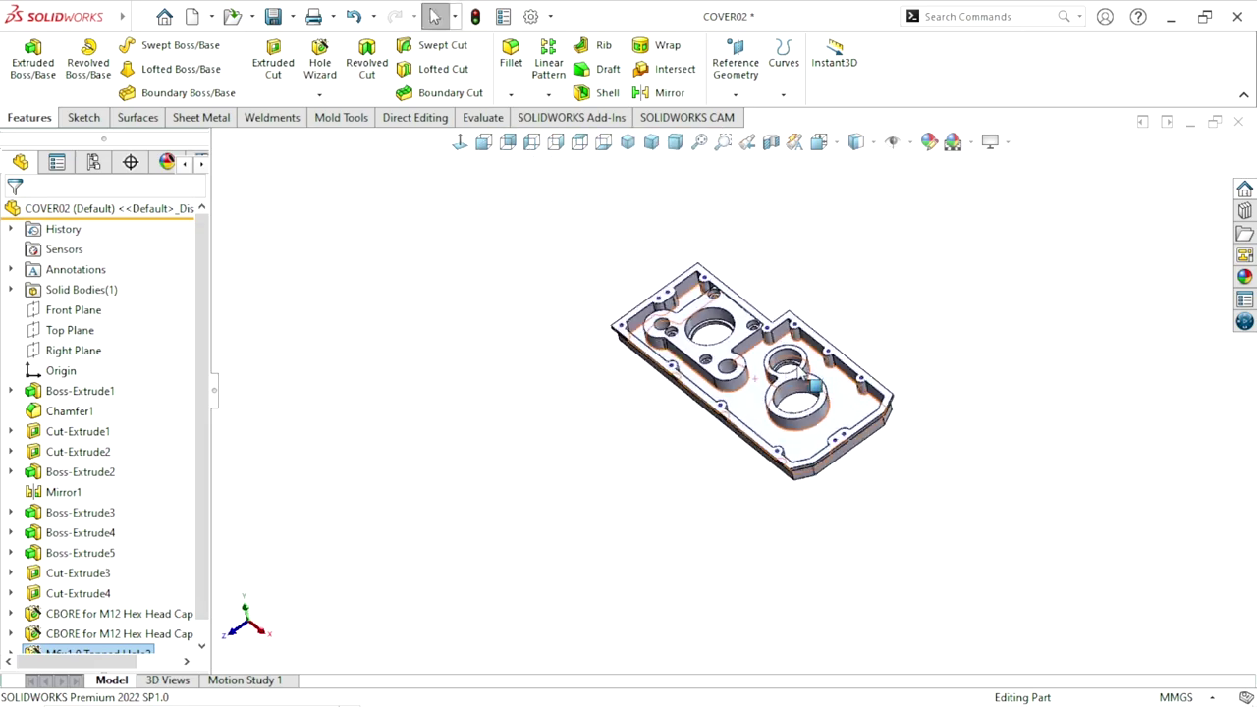
scroll(803, 378, down, 2)
scroll(811, 390, down, 2)
scroll(781, 432, down, 1)
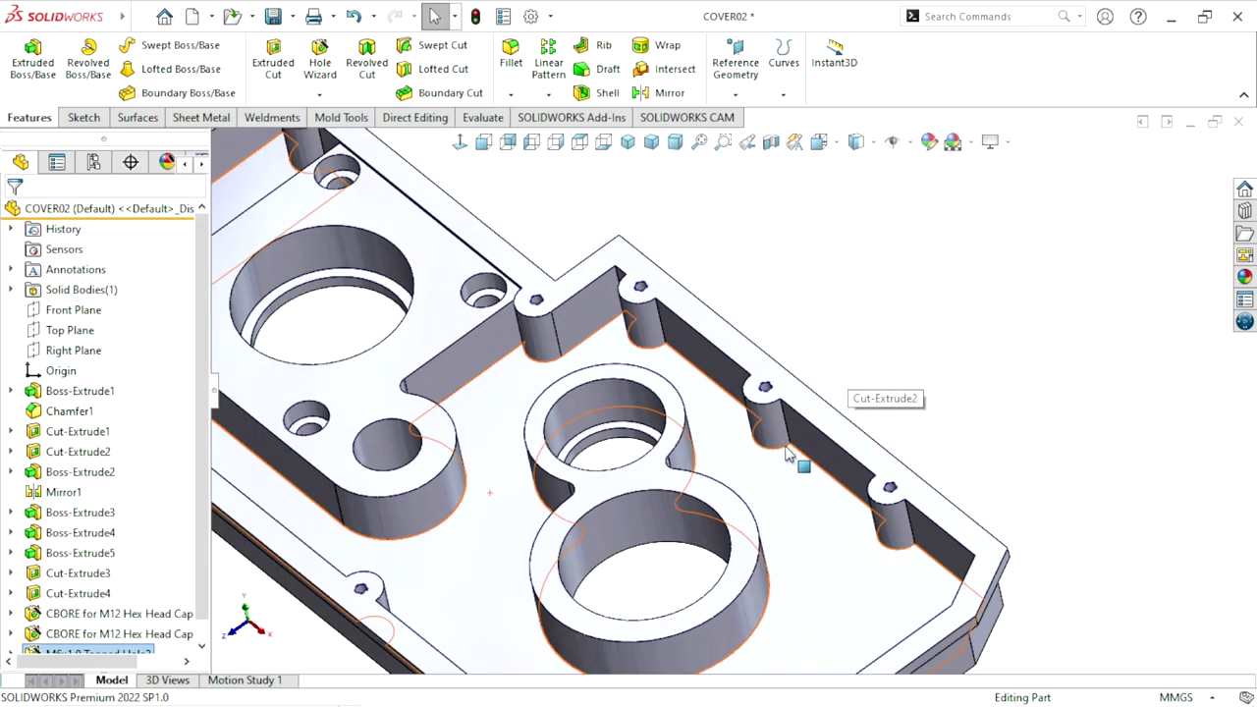
scroll(786, 454, down, 2)
scroll(776, 455, up, 2)
scroll(766, 458, up, 2)
scroll(752, 459, up, 3)
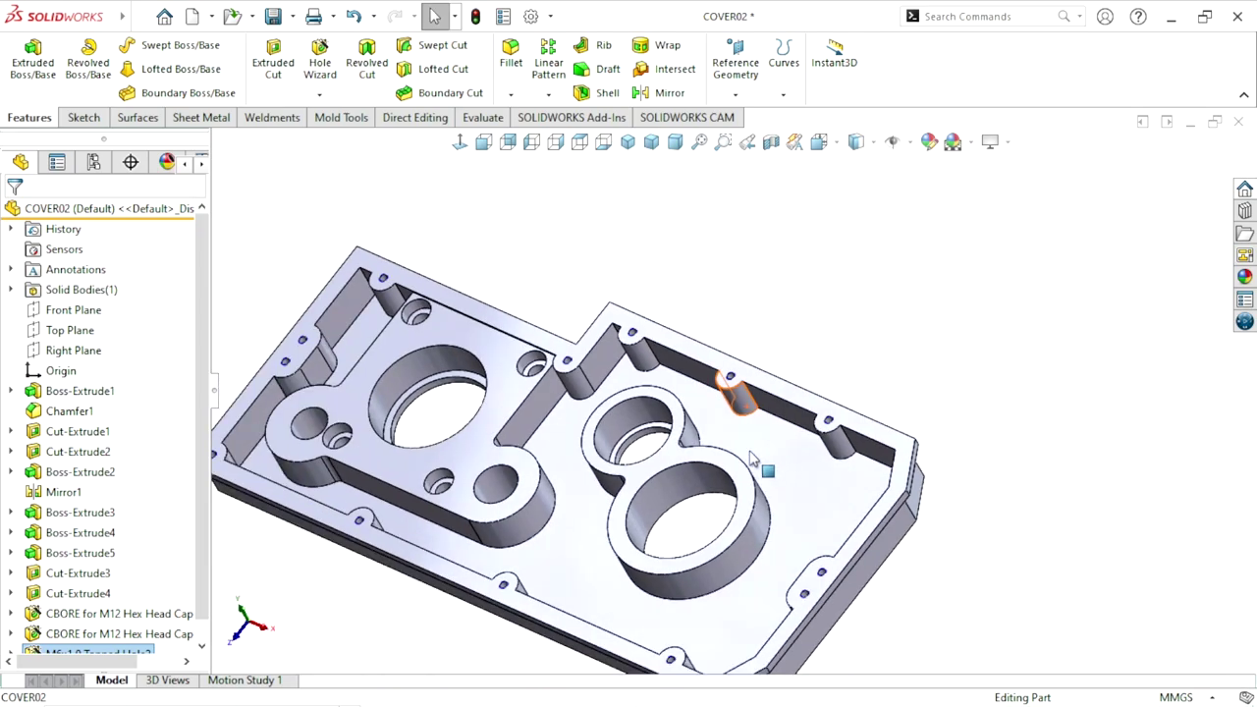
scroll(751, 459, down, 2)
scroll(776, 449, up, 2)
scroll(613, 491, down, 1)
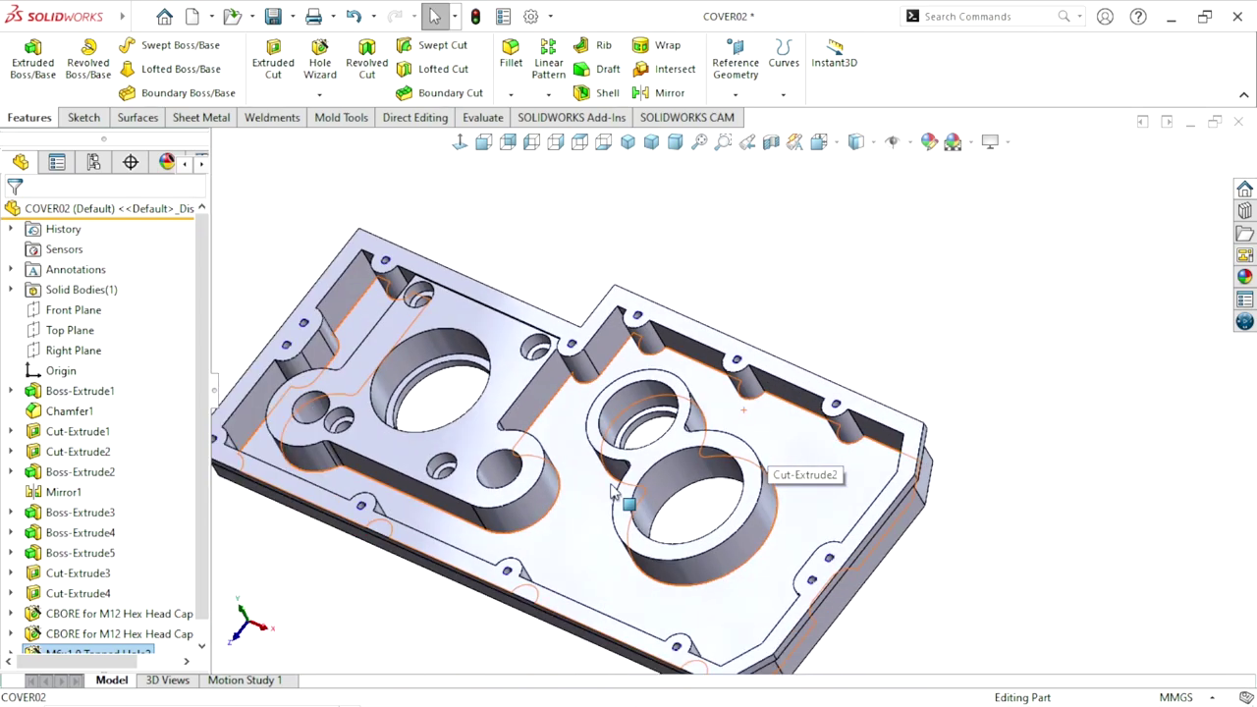
scroll(614, 491, down, 1)
scroll(746, 412, up, 3)
scroll(844, 373, down, 3)
scroll(864, 358, down, 1)
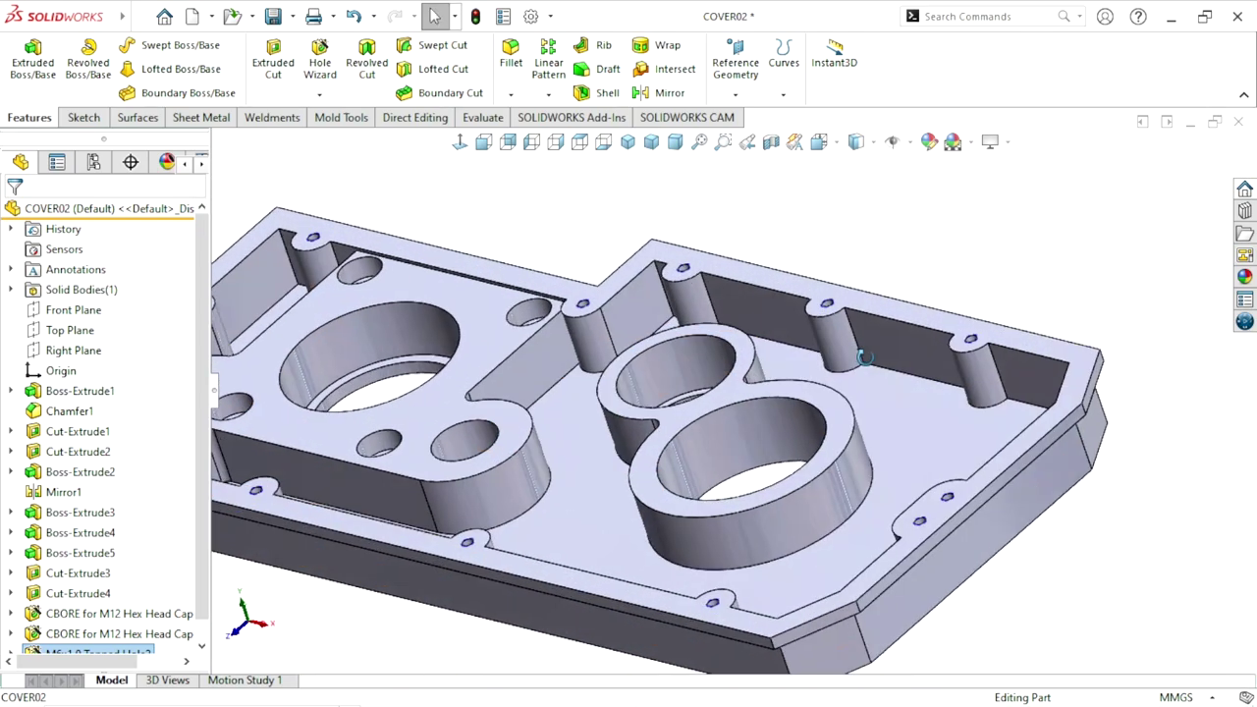
scroll(864, 358, down, 1)
scroll(854, 369, up, 2)
scroll(815, 379, down, 2)
scroll(776, 393, up, 2)
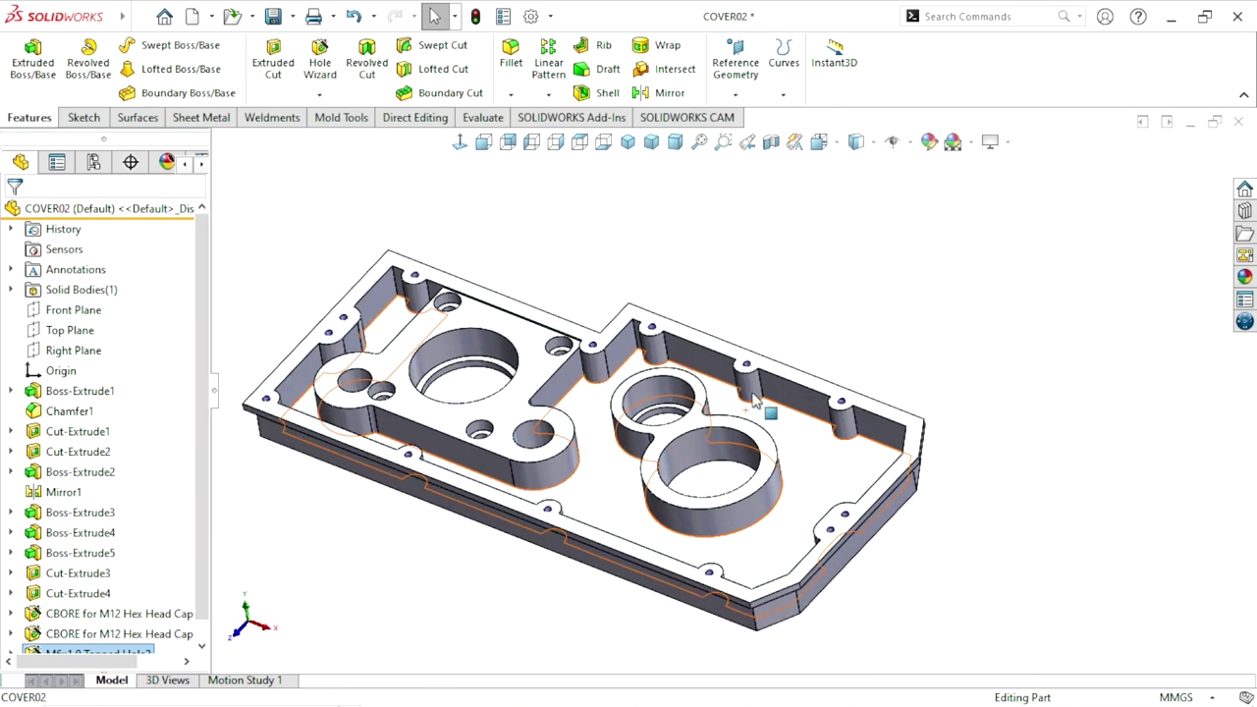
scroll(754, 397, down, 2)
scroll(763, 357, down, 2)
scroll(727, 363, down, 2)
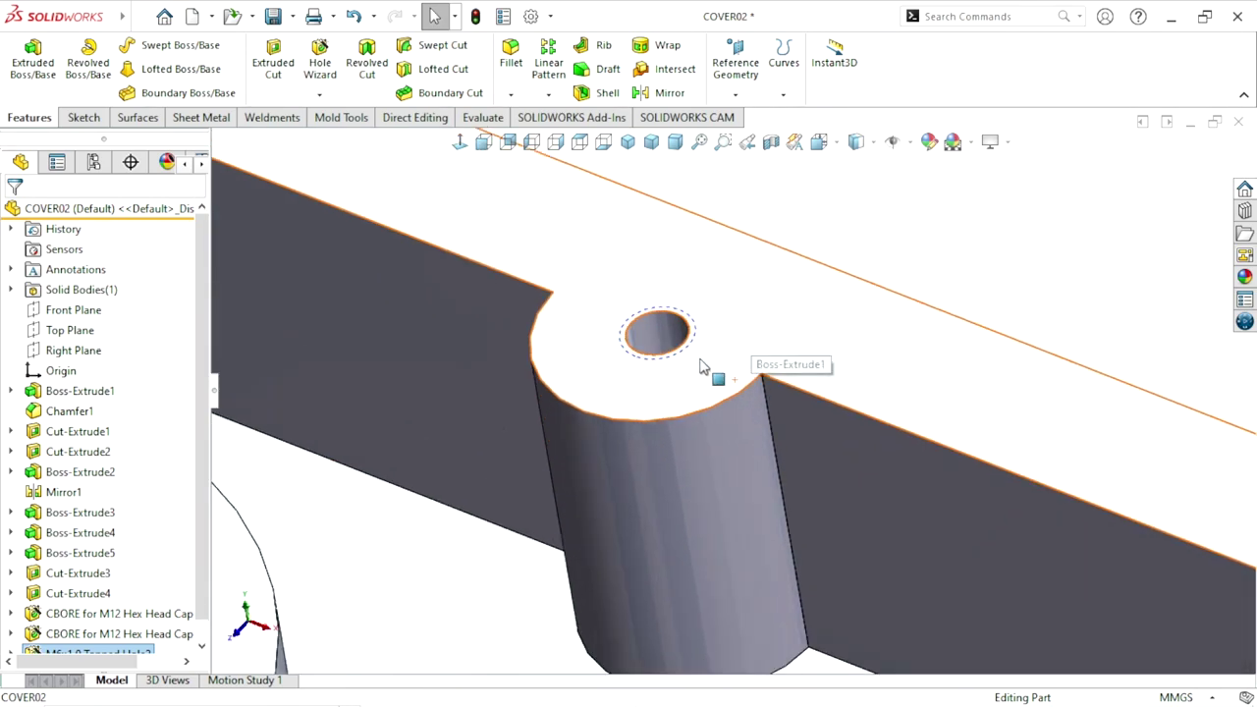
scroll(700, 368, down, 2)
scroll(702, 363, up, 1)
scroll(703, 359, up, 1)
scroll(703, 355, down, 1)
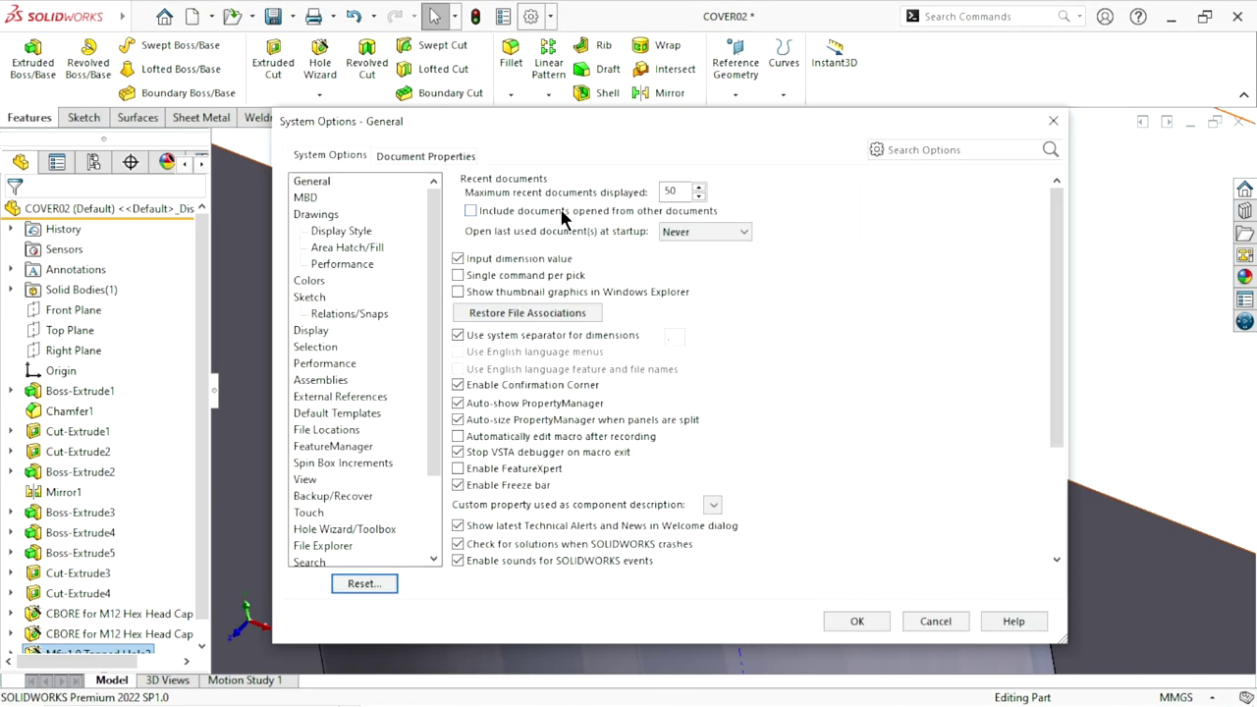
- Turn on Shaded cosmetic threads in the document's Detailing properties
click(407, 159)
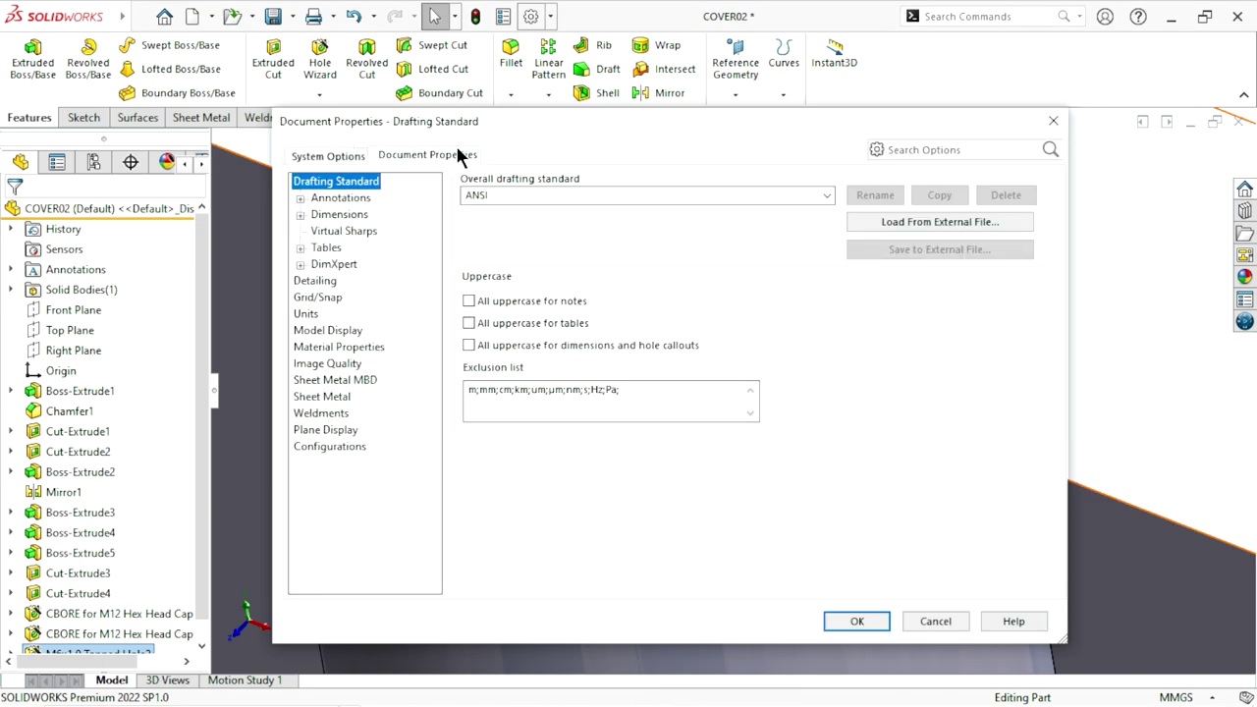
click(327, 284)
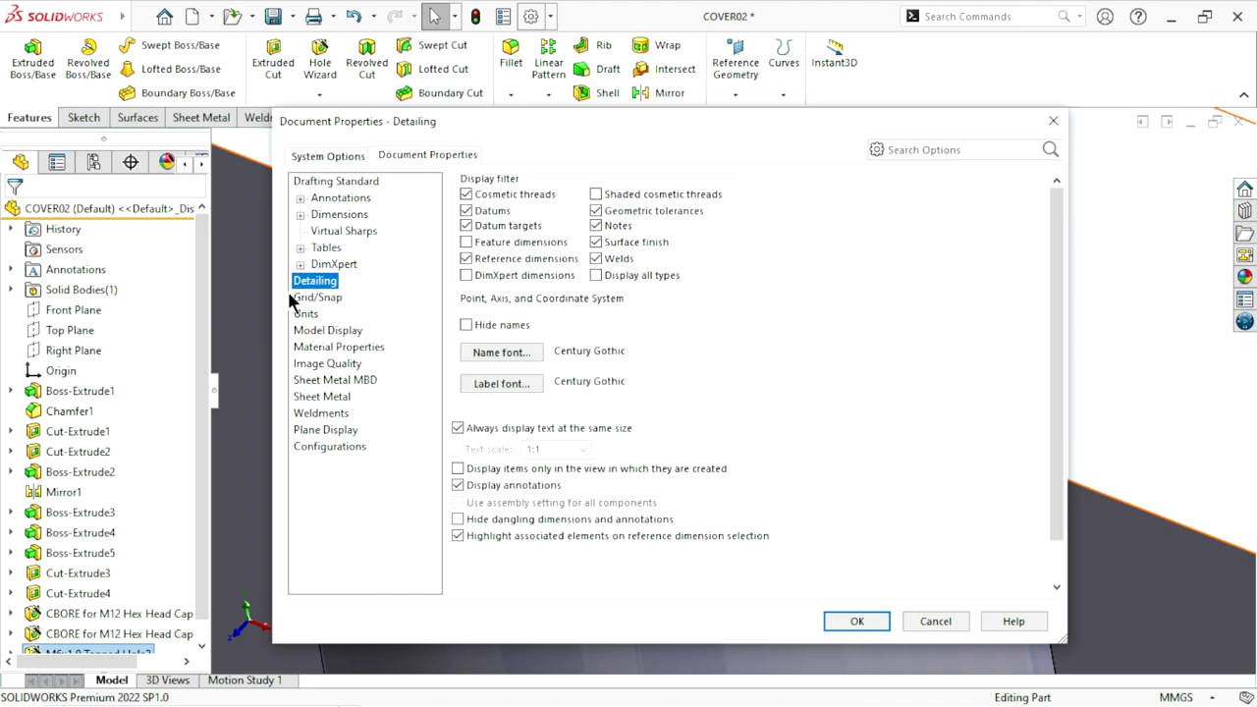
click(596, 193)
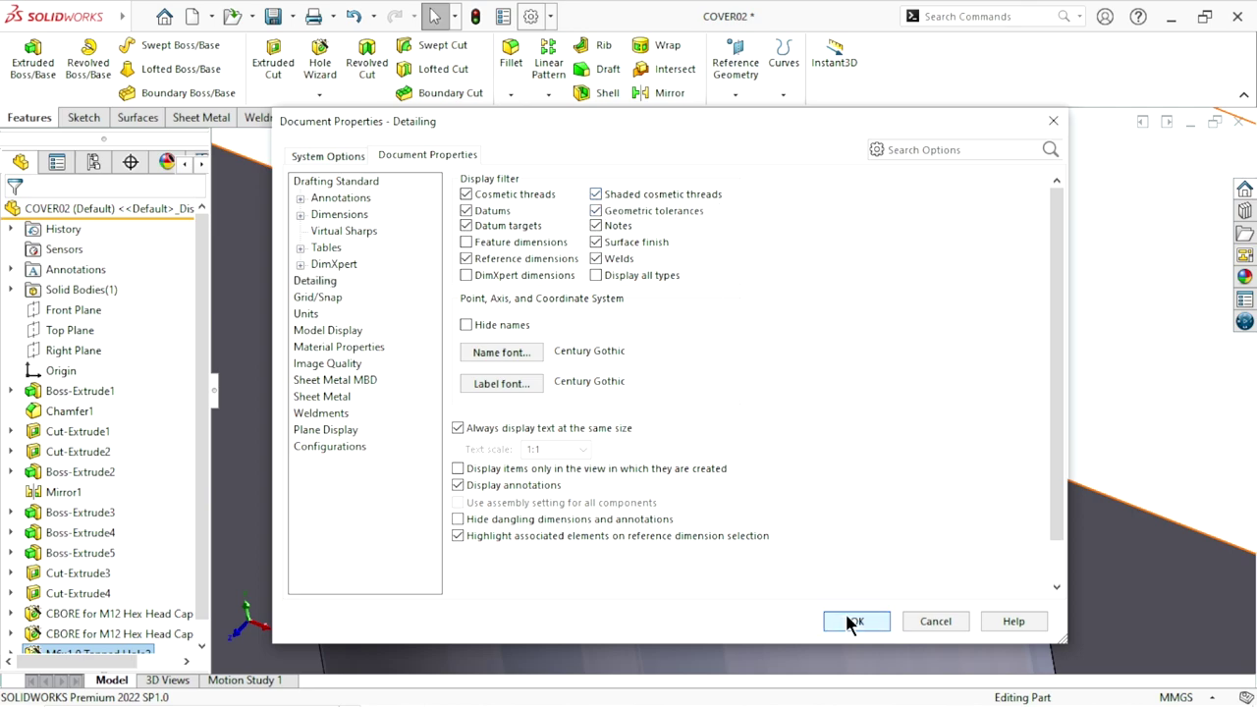
- Confirm the document properties and zoom in to check the shaded threads in the tapped holes
key(Return)
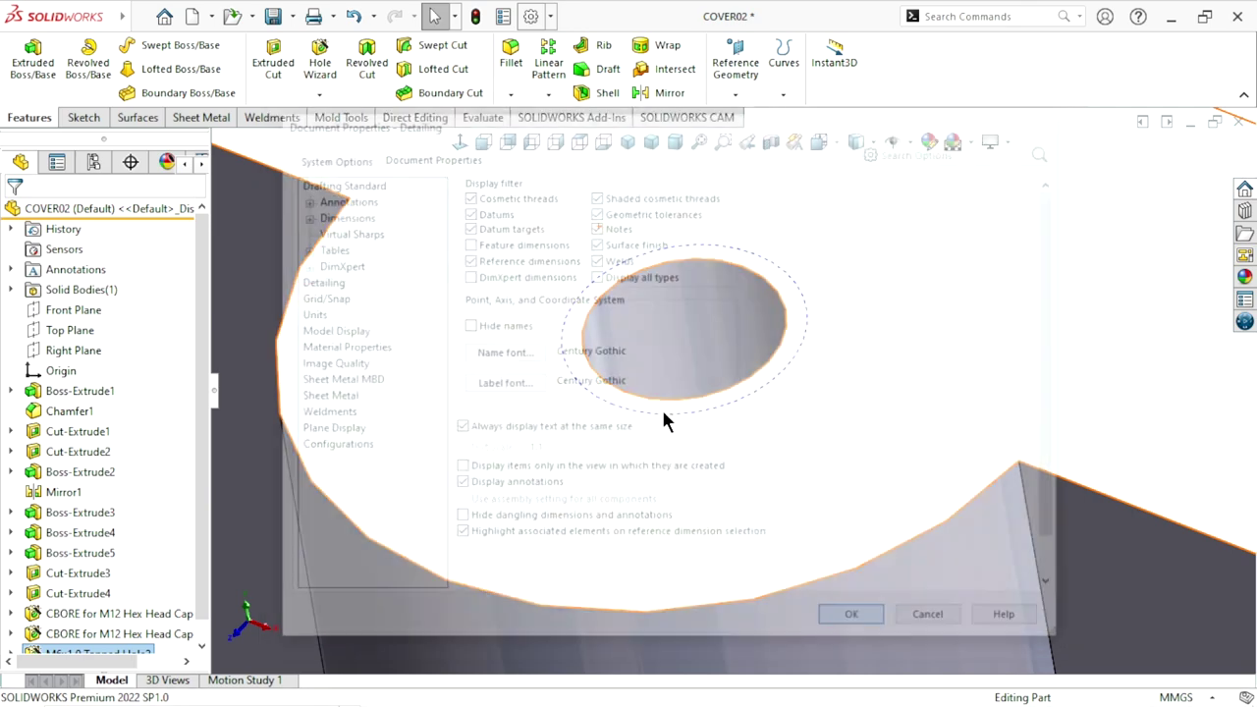
scroll(692, 381, up, 2)
scroll(736, 392, up, 3)
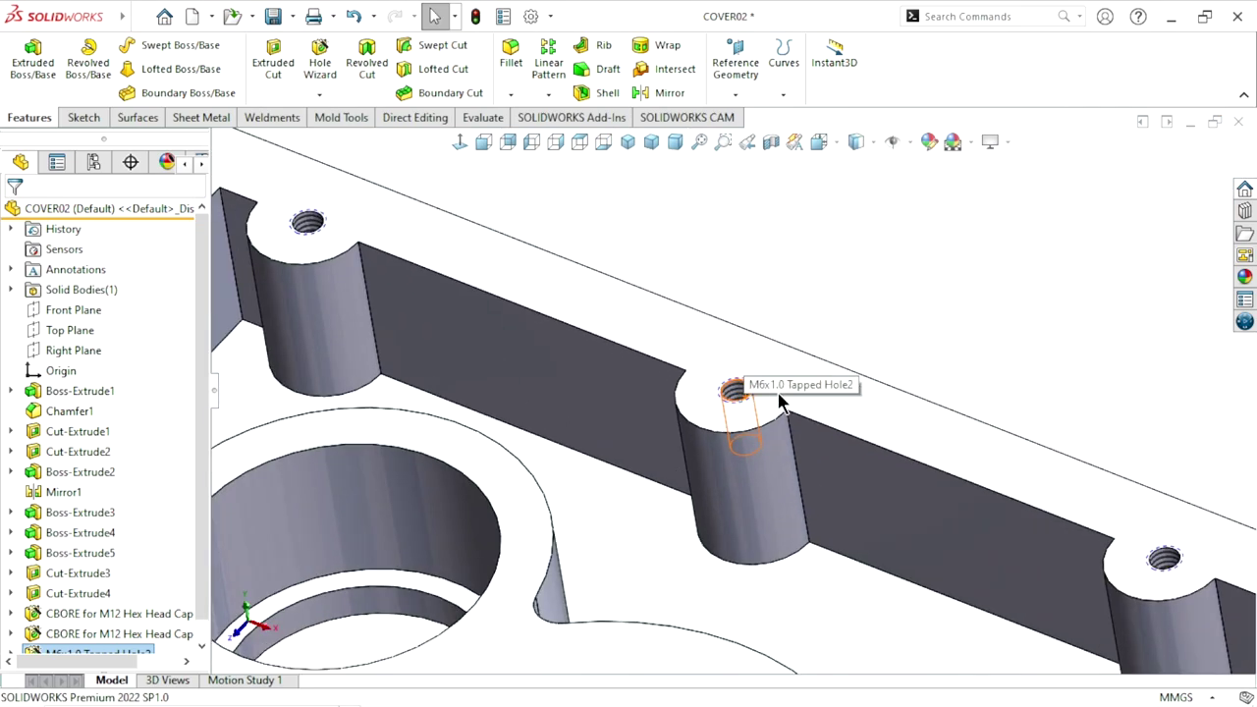
scroll(741, 435, down, 3)
scroll(785, 323, down, 2)
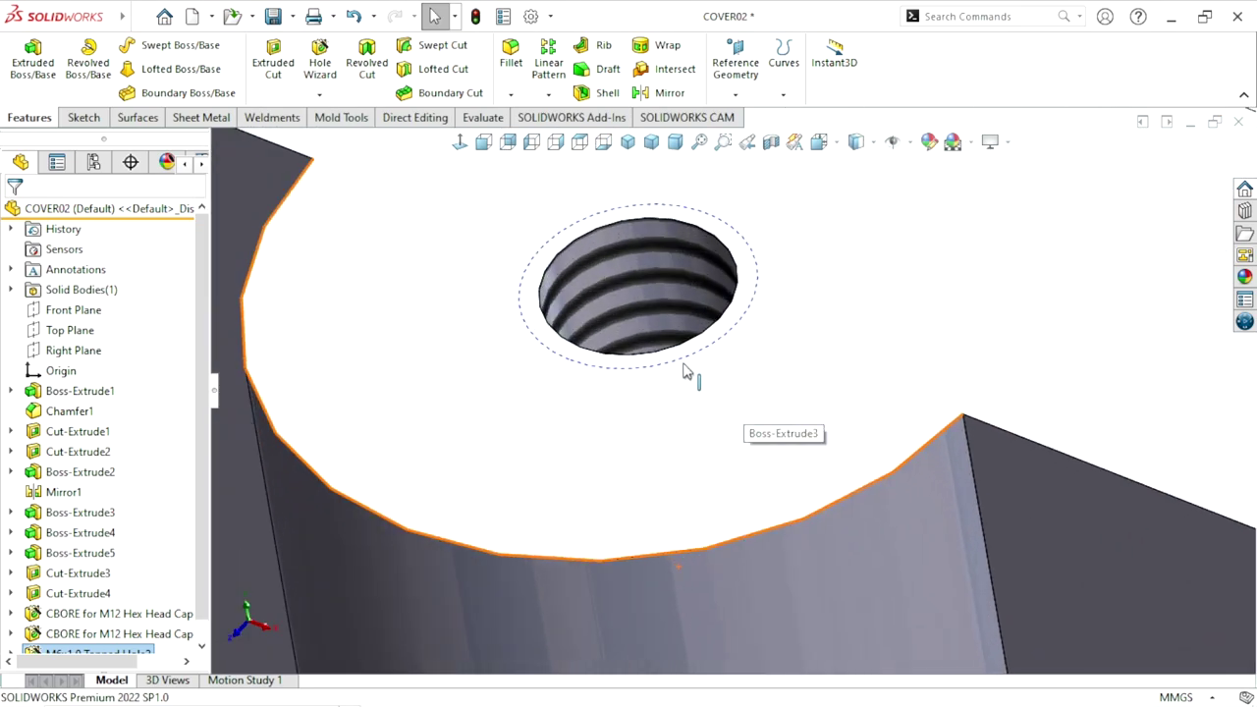
scroll(687, 370, up, 2)
scroll(636, 401, up, 3)
scroll(608, 418, up, 2)
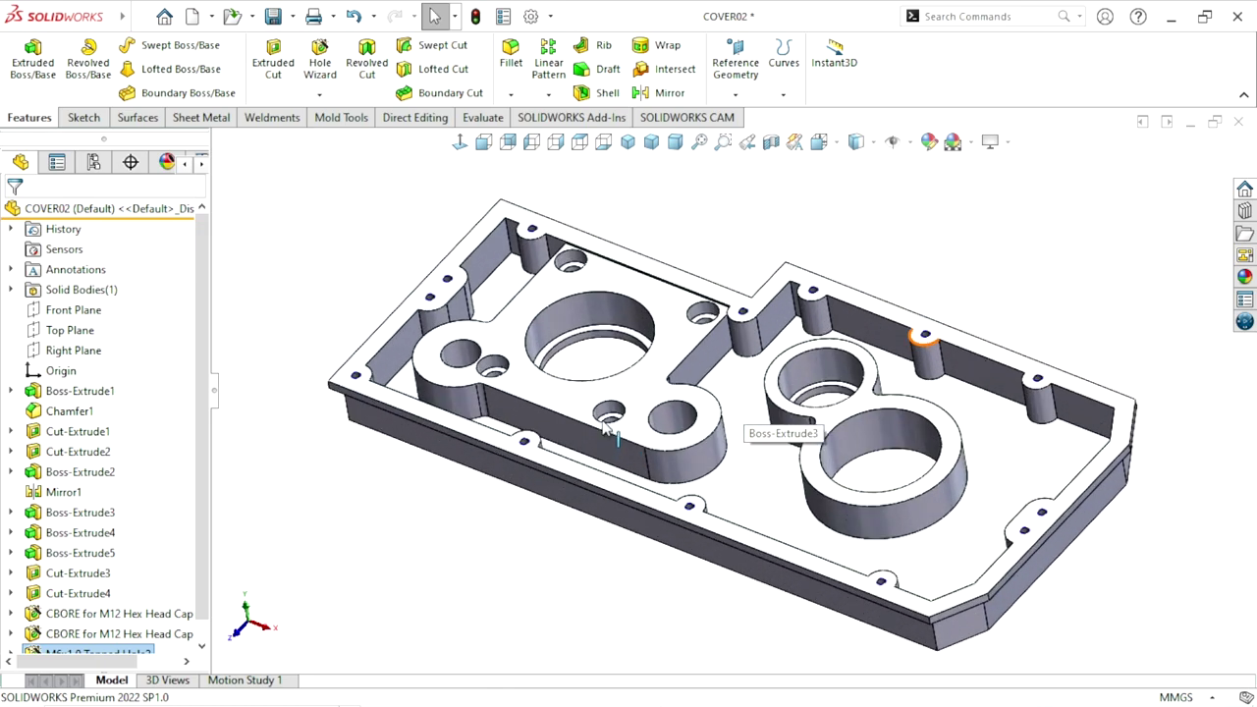
scroll(836, 422, up, 1)
scroll(835, 427, up, 1)
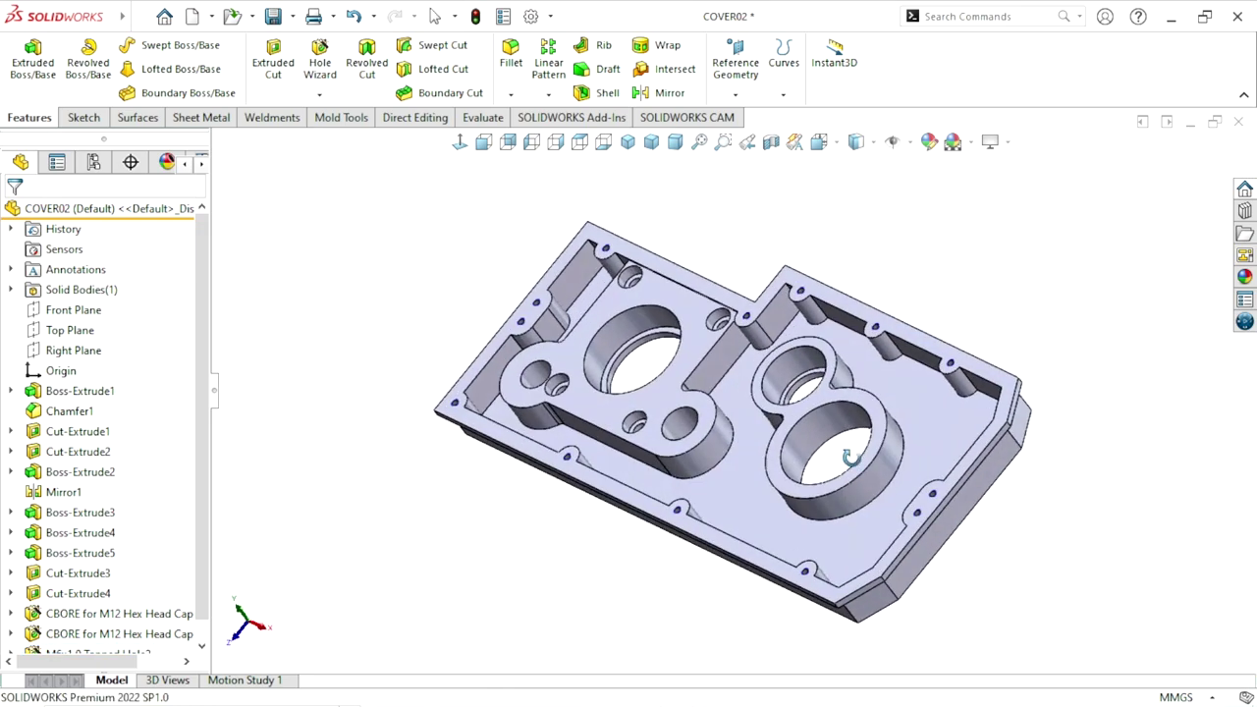
scroll(832, 432, up, 2)
- Select the pocket floor face of Cut-Extrude2 as the sketch face
scroll(832, 432, down, 3)
mouse_move(926, 359)
middle_down()
mouse_move(884, 286)
mouse_move(943, 438)
mouse_move(759, 394)
middle_up()
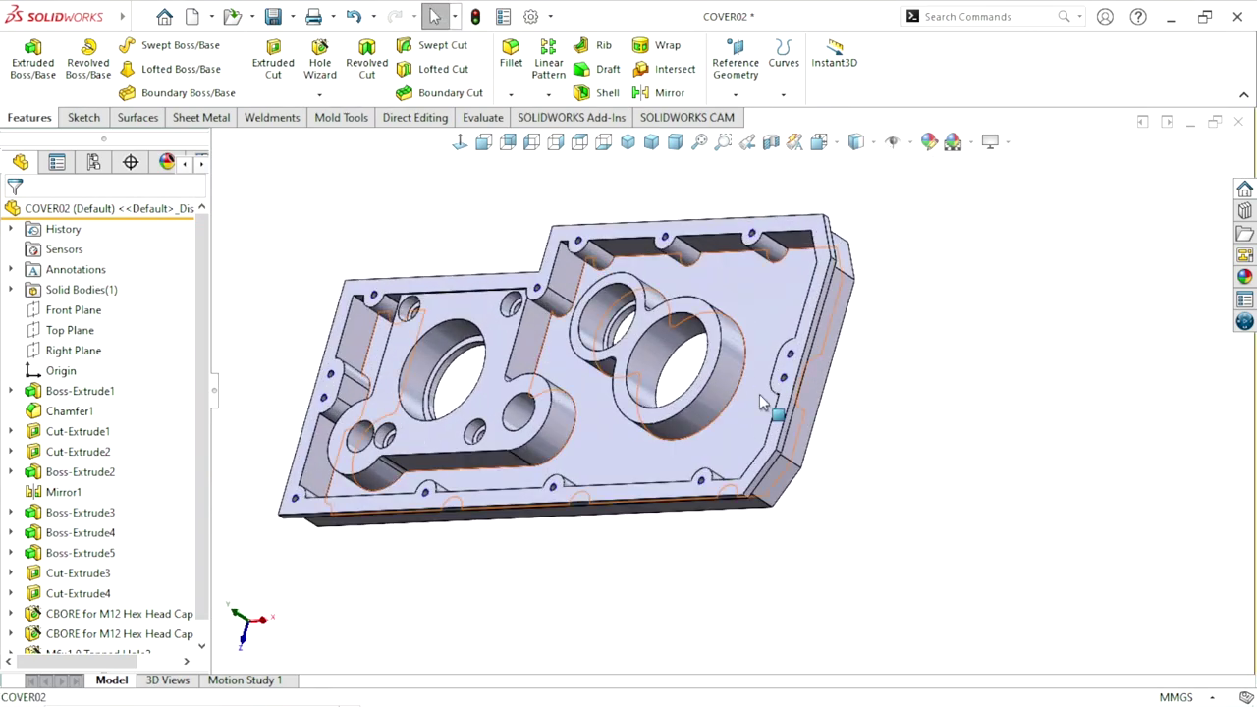
click(759, 394)
- Sketch a horizontal line on the pocket floor from the side boss edge to the large boss circle
click(840, 339)
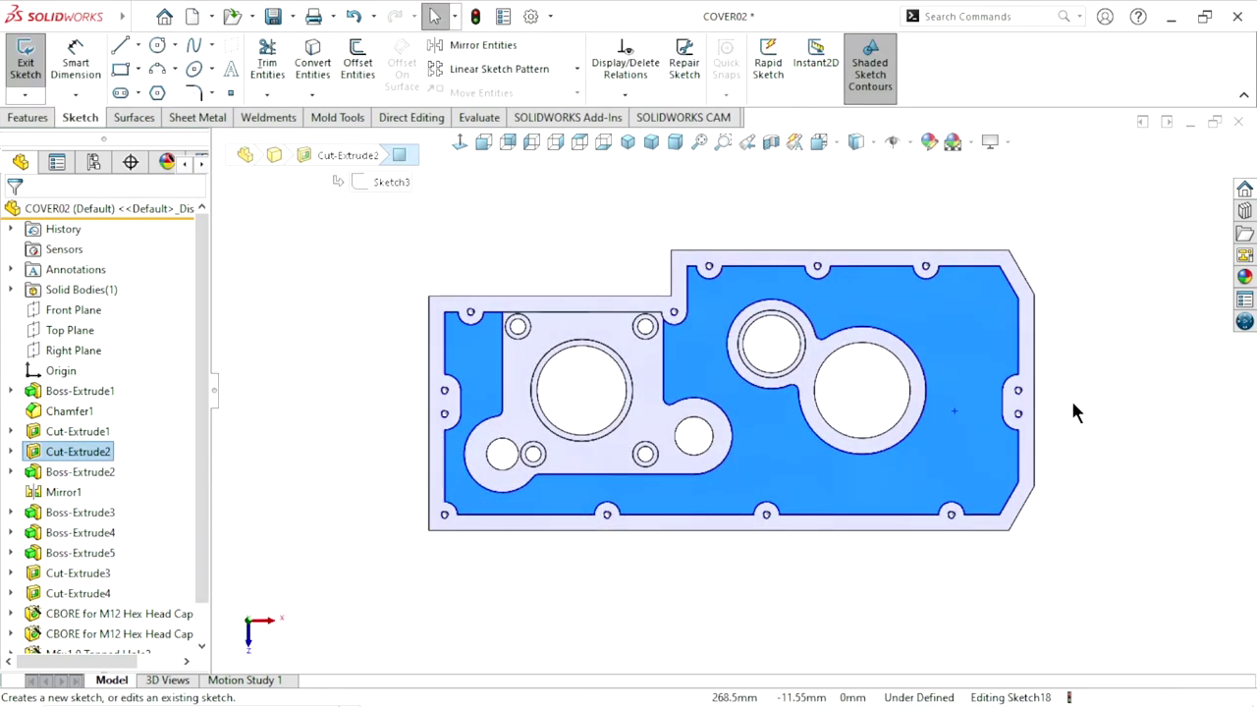
scroll(798, 424, down, 5)
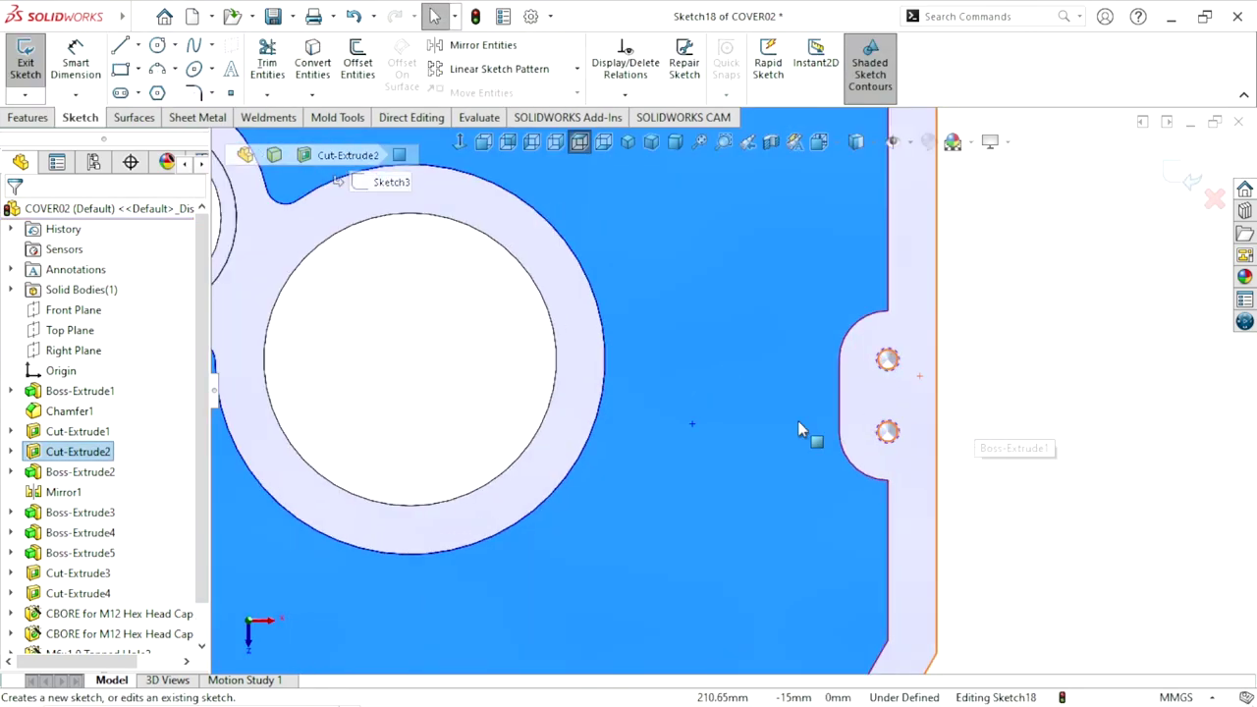
click(119, 46)
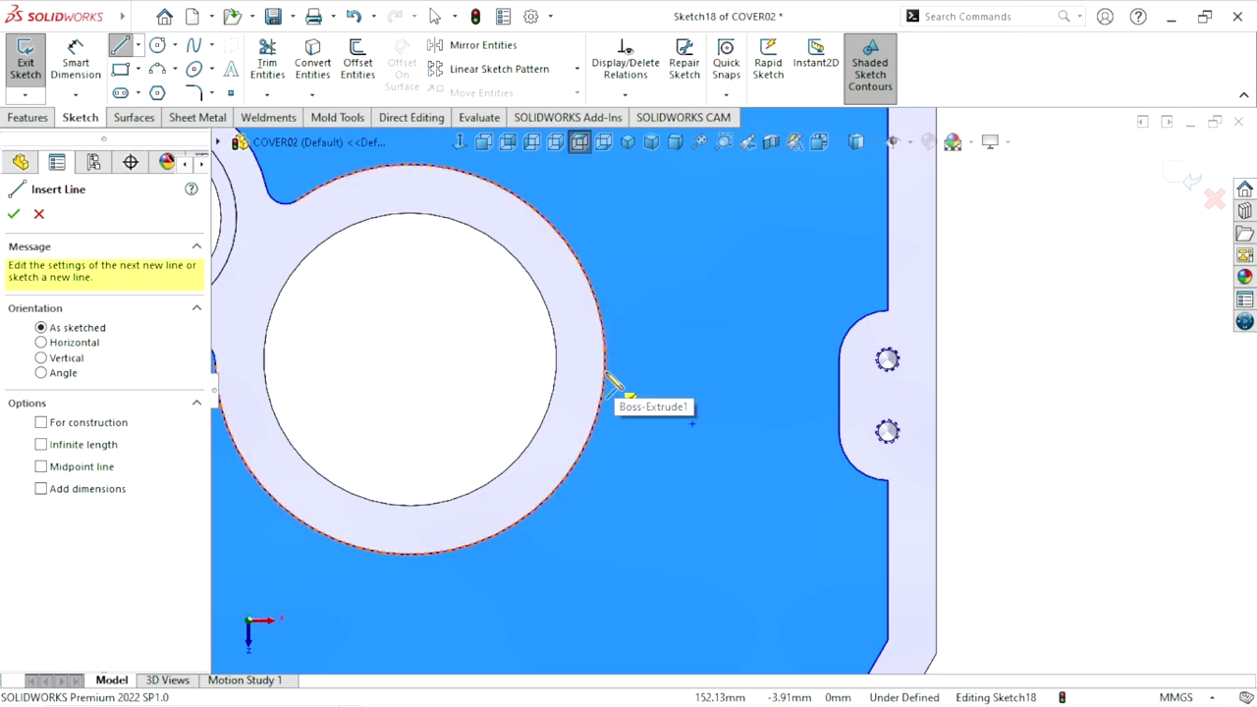
click(837, 360)
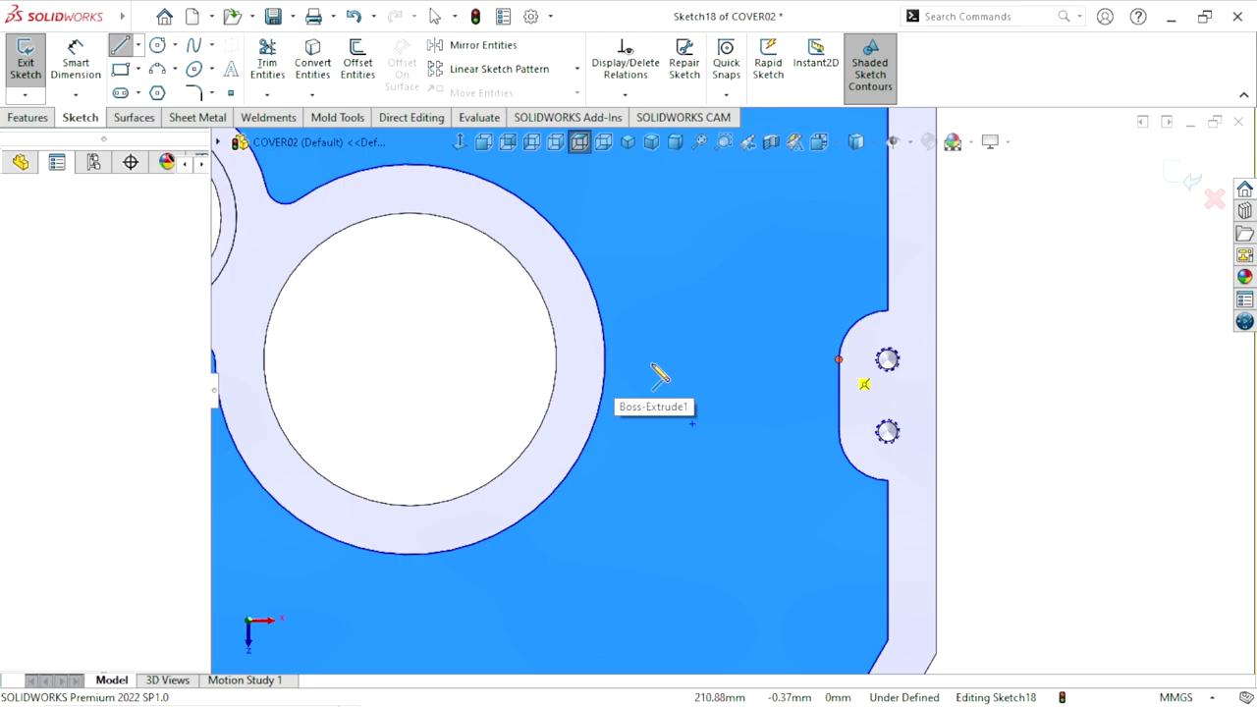
click(606, 371)
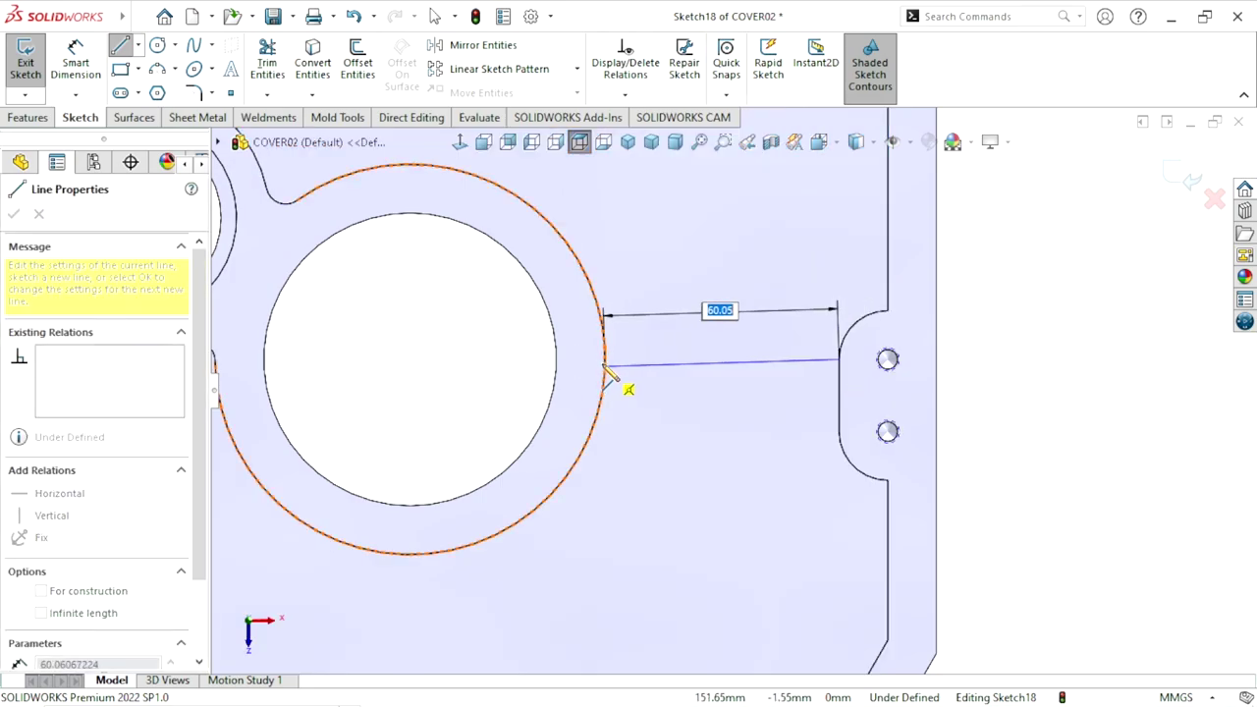
click(604, 359)
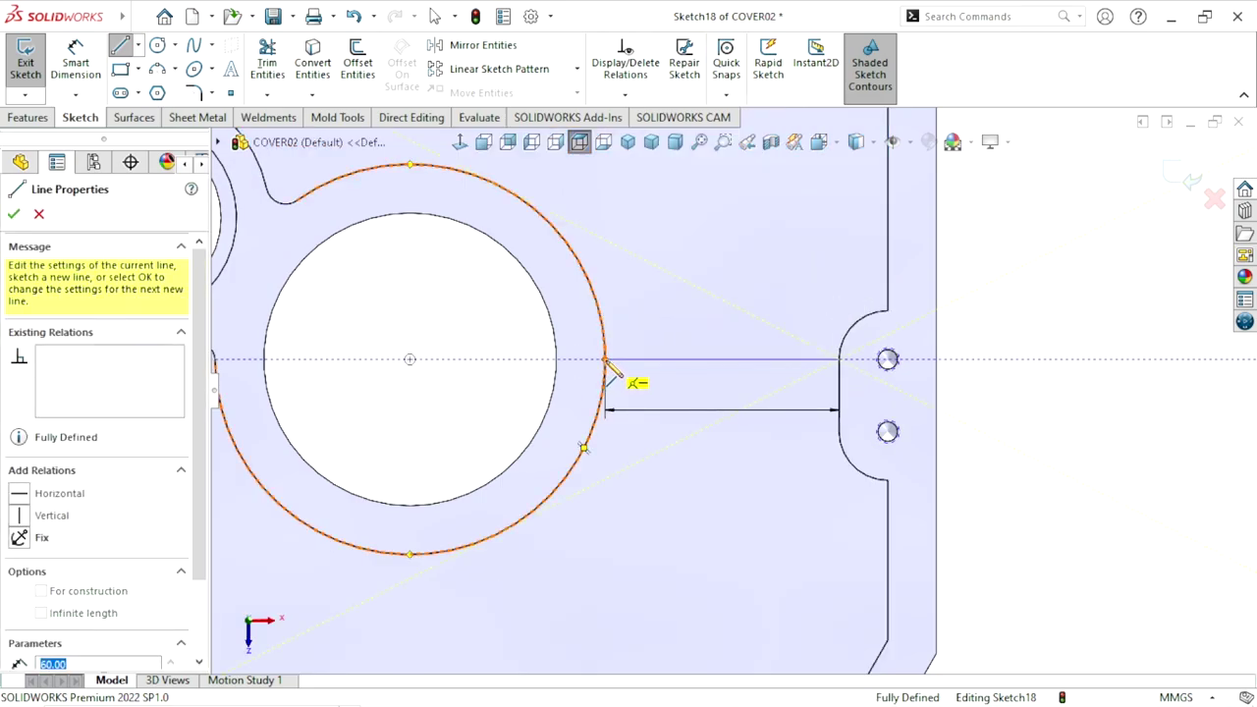
right_click(1063, 305)
click(1065, 312)
scroll(687, 462, up, 4)
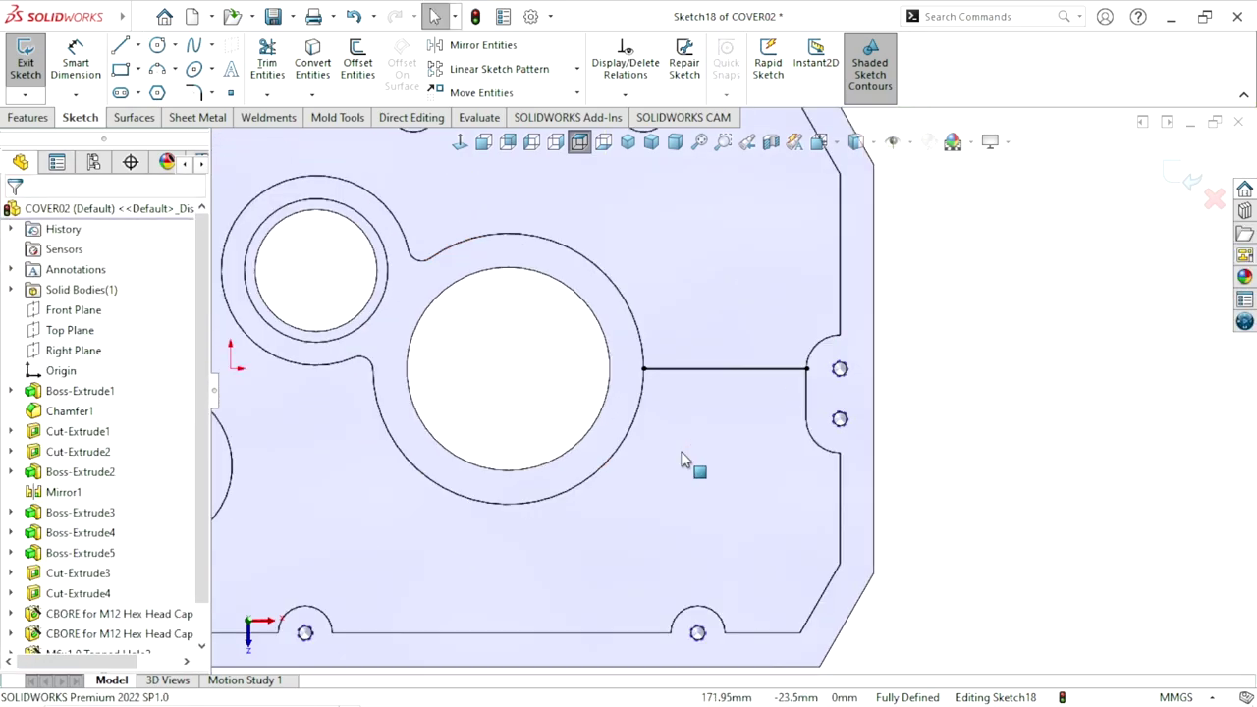
mouse_move(689, 491)
middle_down()
mouse_move(757, 350)
mouse_move(657, 300)
middle_up()
scroll(608, 508, up, 3)
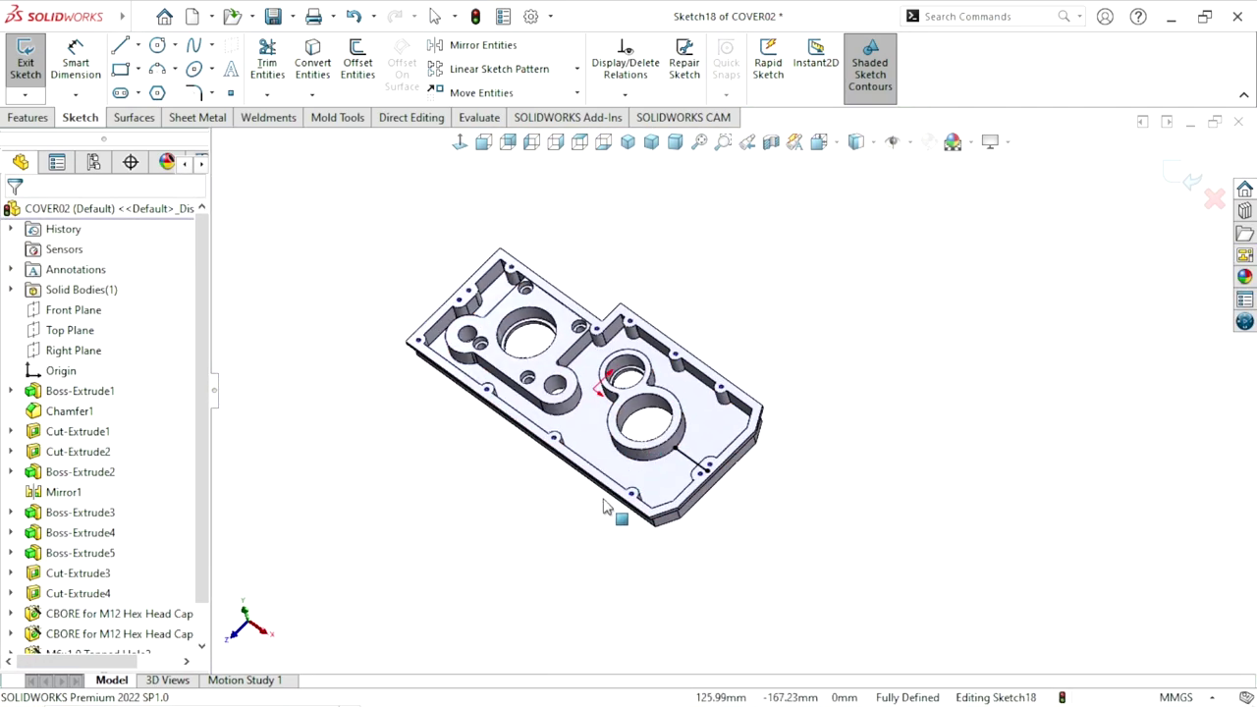
scroll(701, 440, down, 5)
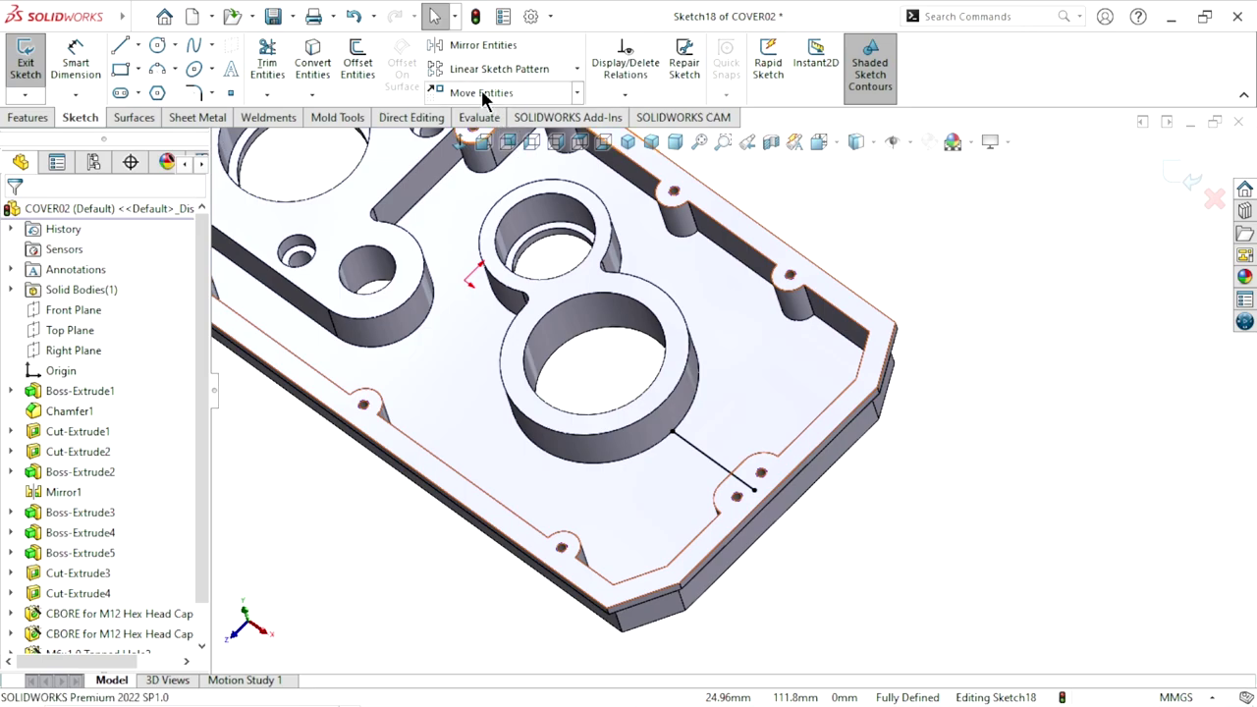
click(29, 118)
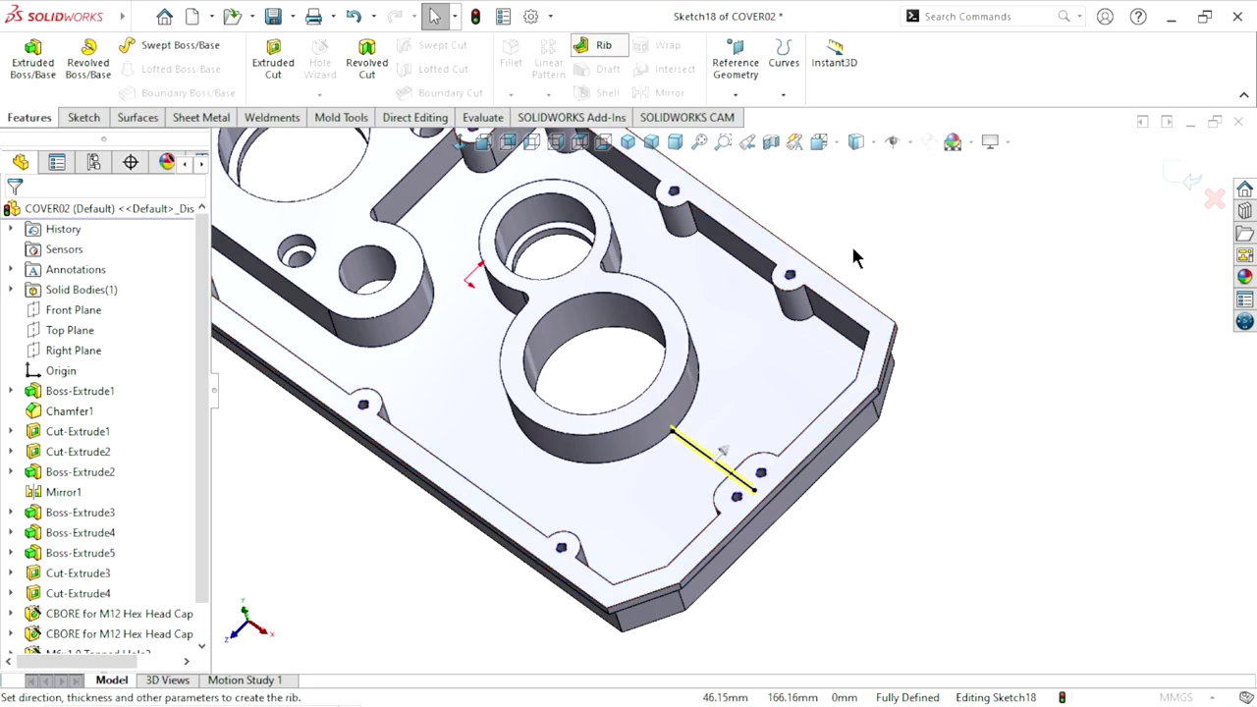
- Reverse the rib's extrusion direction to extend it perpendicular to the sketch plane
mouse_move(844, 511)
middle_down()
mouse_move(883, 481)
mouse_move(753, 494)
middle_up()
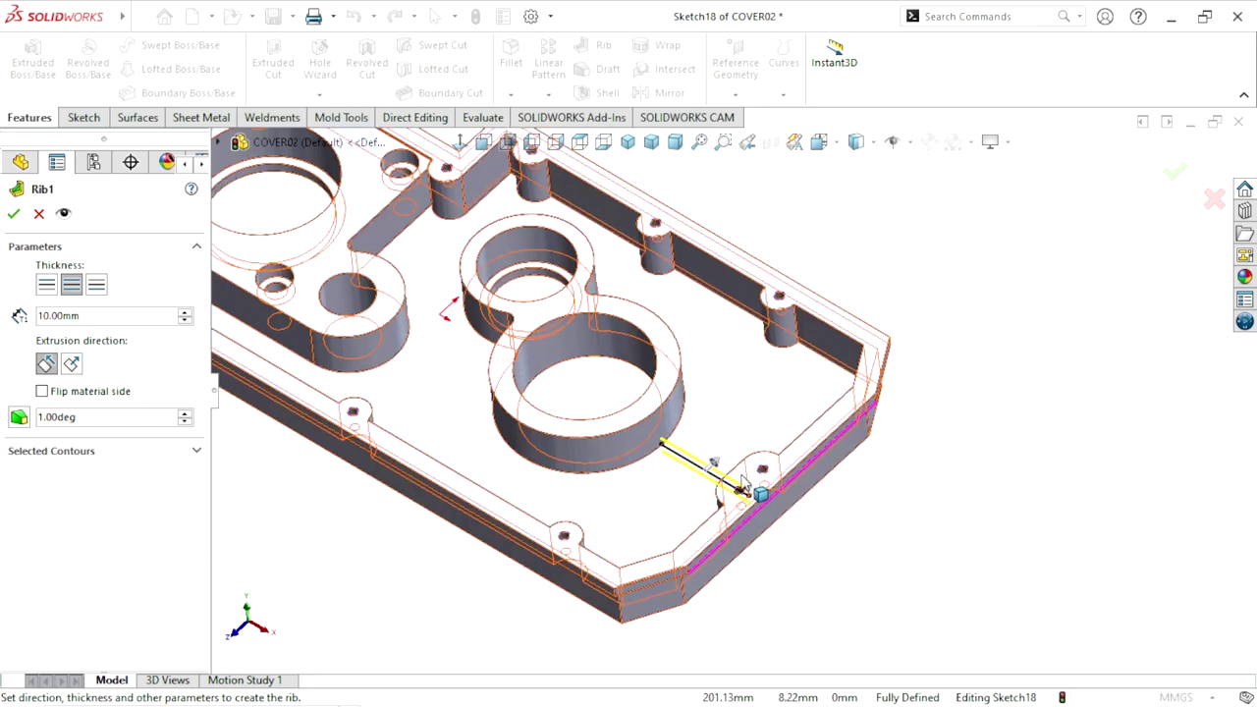
scroll(724, 484, down, 5)
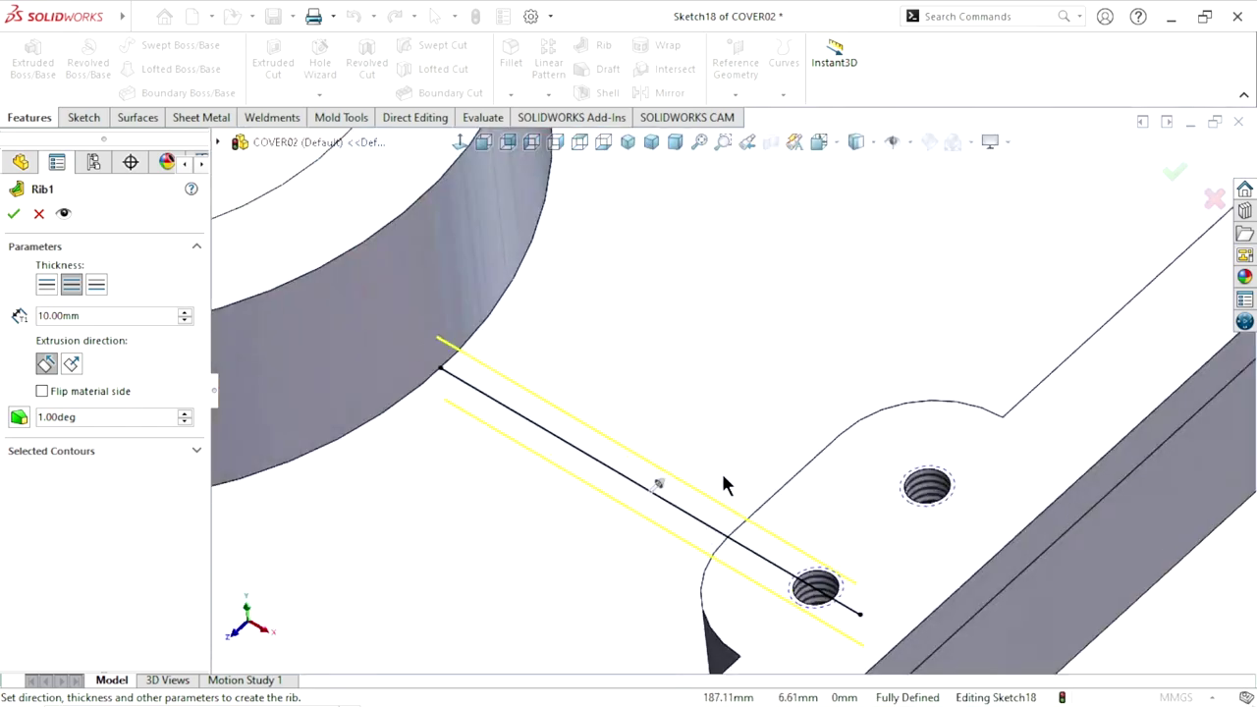
click(70, 365)
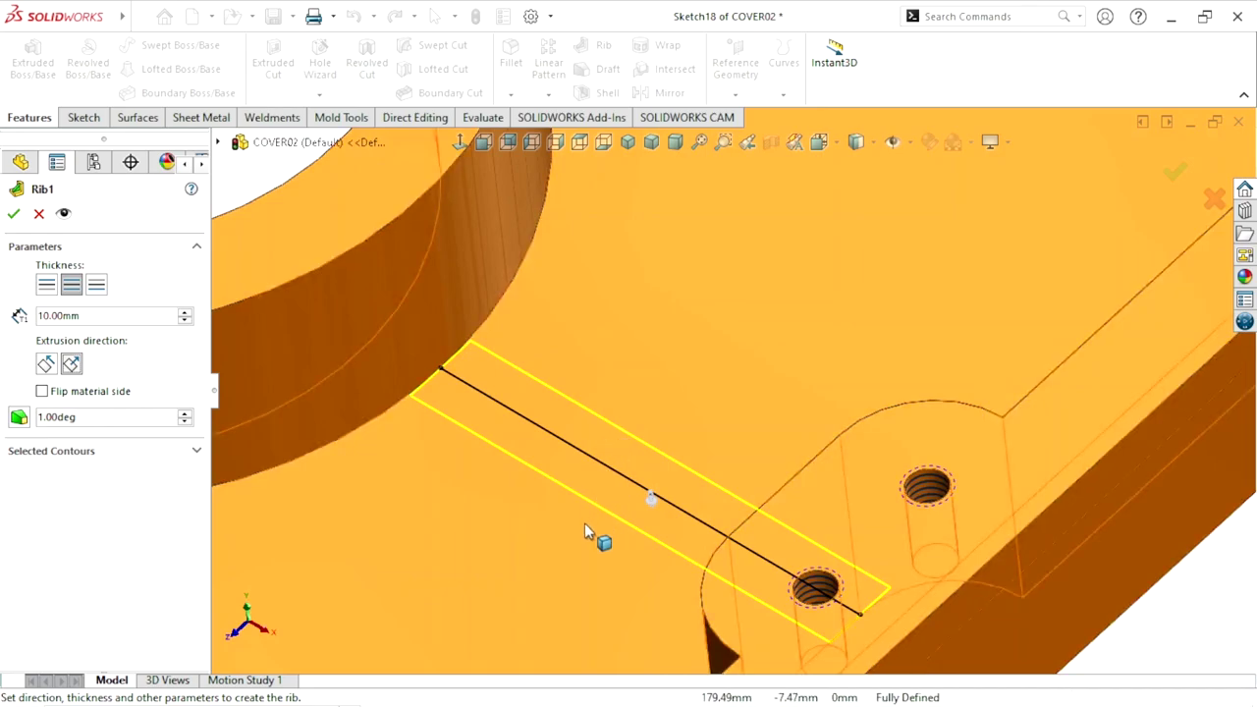
scroll(638, 535, up, 5)
scroll(687, 491, up, 3)
scroll(772, 407, down, 4)
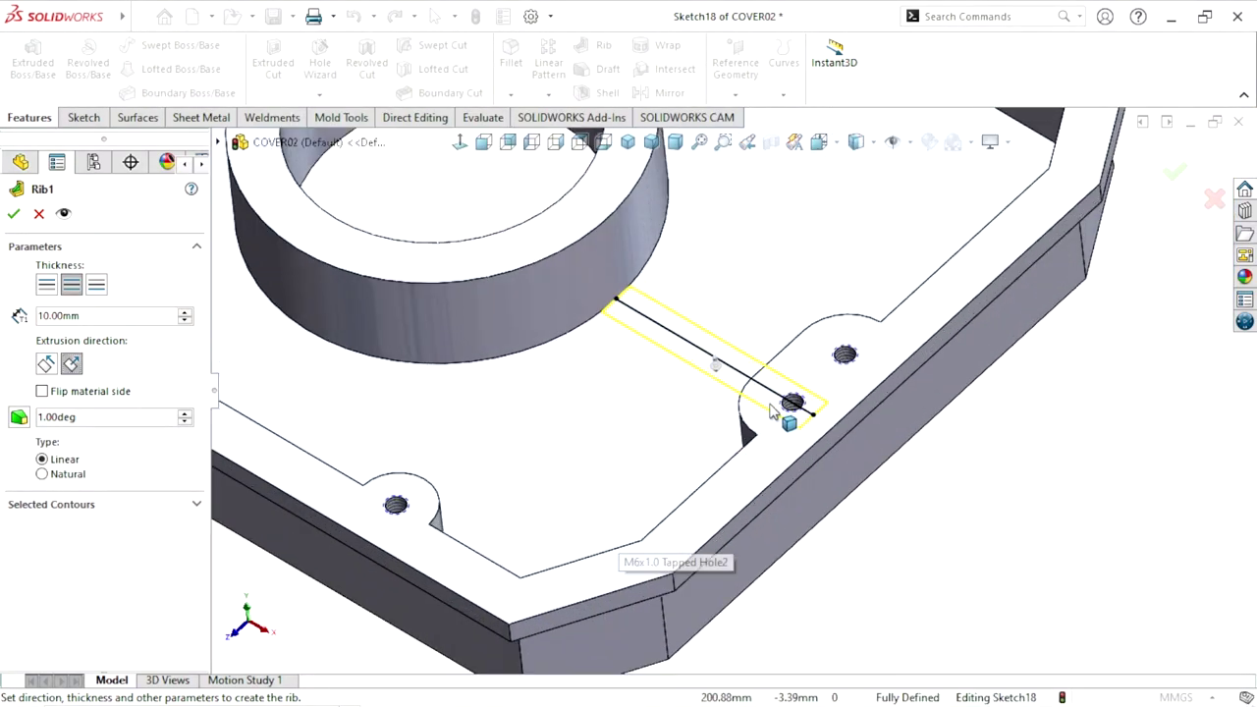
mouse_move(898, 471)
middle_down()
mouse_move(891, 383)
mouse_move(903, 458)
mouse_move(926, 402)
mouse_move(805, 545)
mouse_move(902, 456)
mouse_move(778, 345)
mouse_move(785, 418)
mouse_move(828, 422)
mouse_move(842, 439)
middle_up()
scroll(743, 427, up, 3)
scroll(737, 439, down, 3)
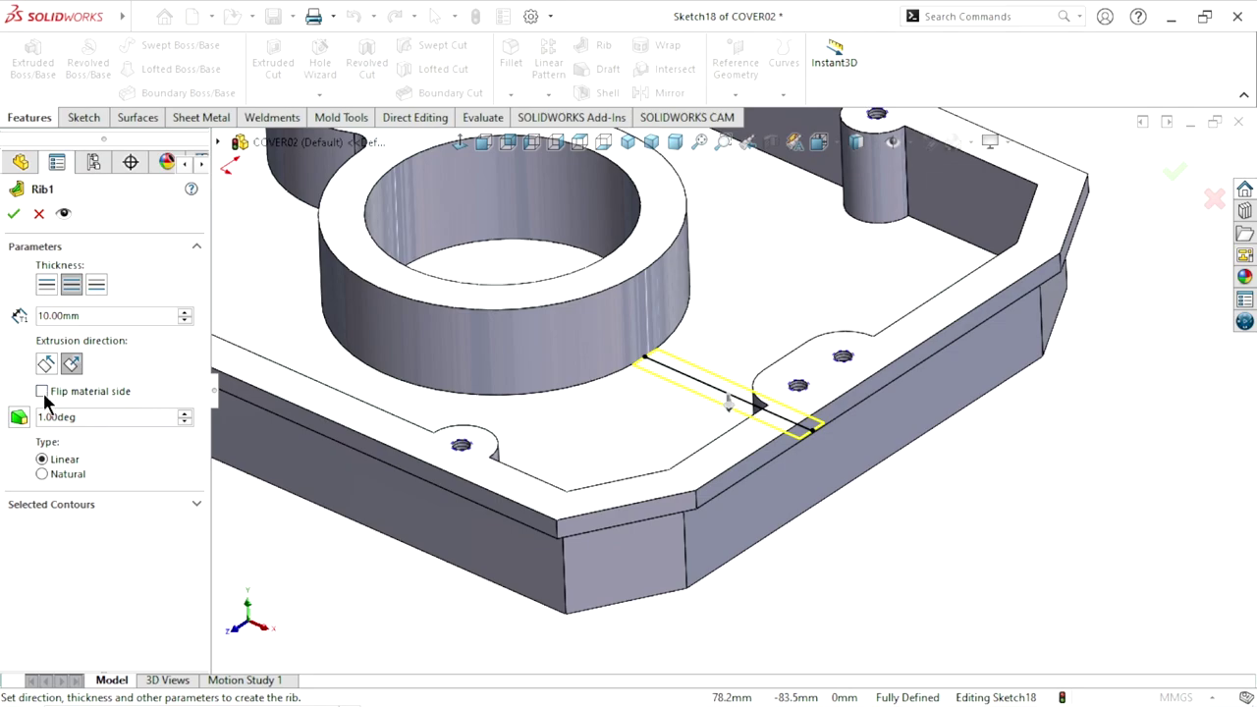
scroll(729, 518, up, 3)
scroll(757, 406, down, 3)
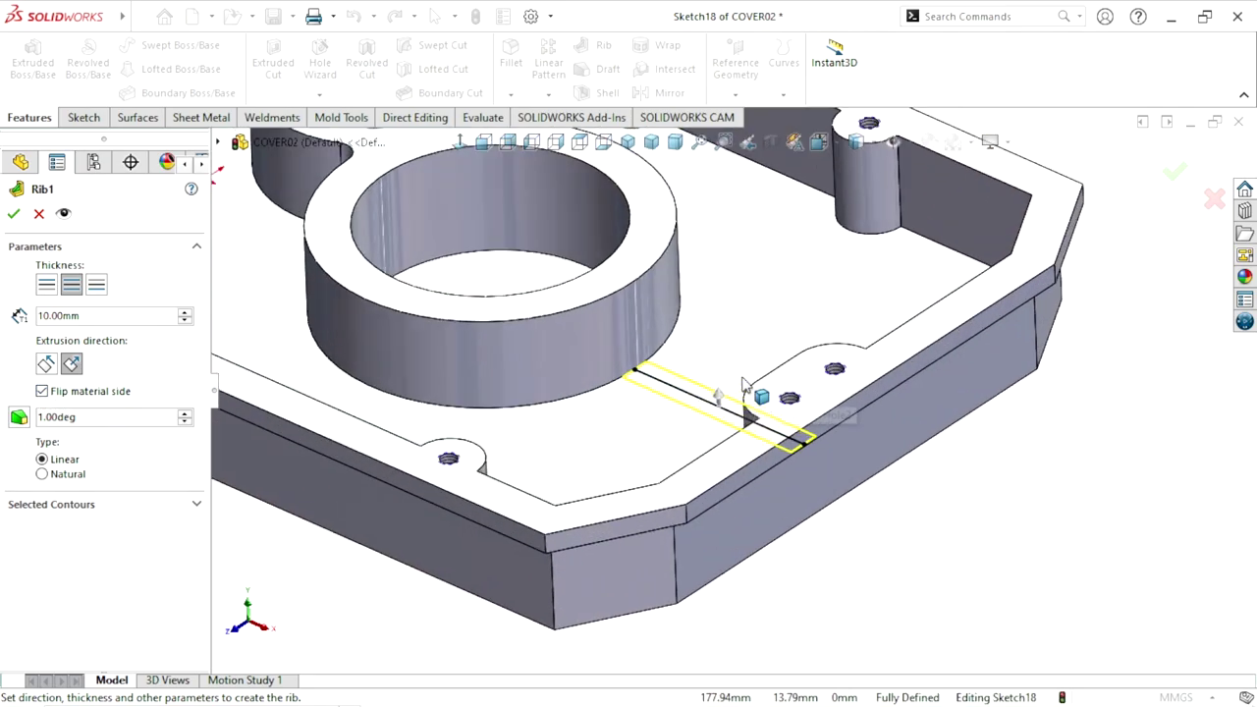
middle_drag(847, 462, 855, 359)
scroll(735, 393, up, 3)
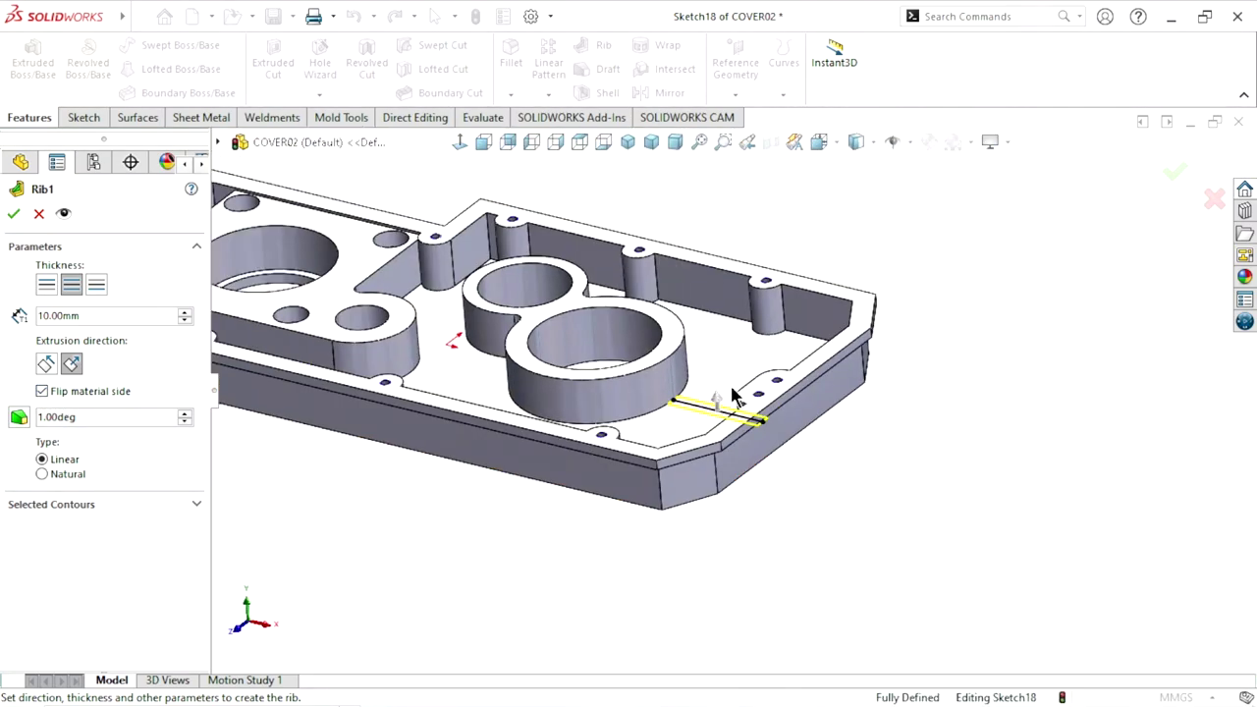
scroll(938, 471, down, 3)
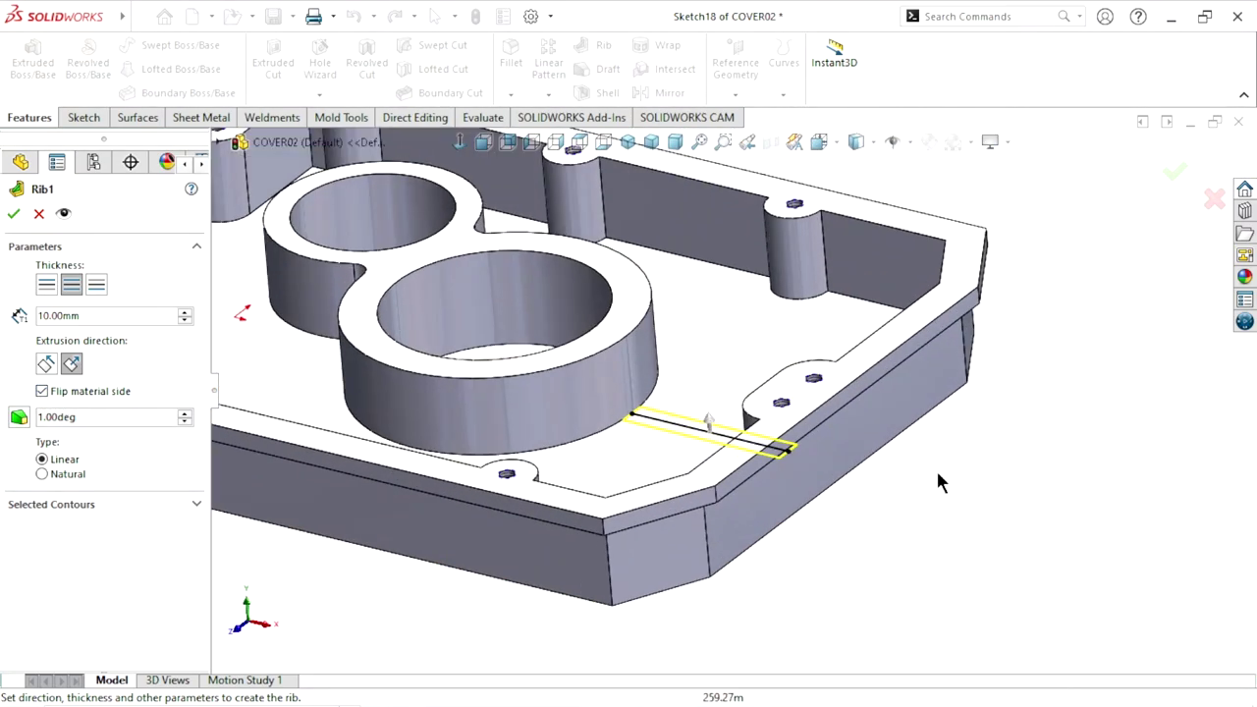
- Set the rib thickness to 6 mm and try finishing it, also as a Natural rib
click(95, 319)
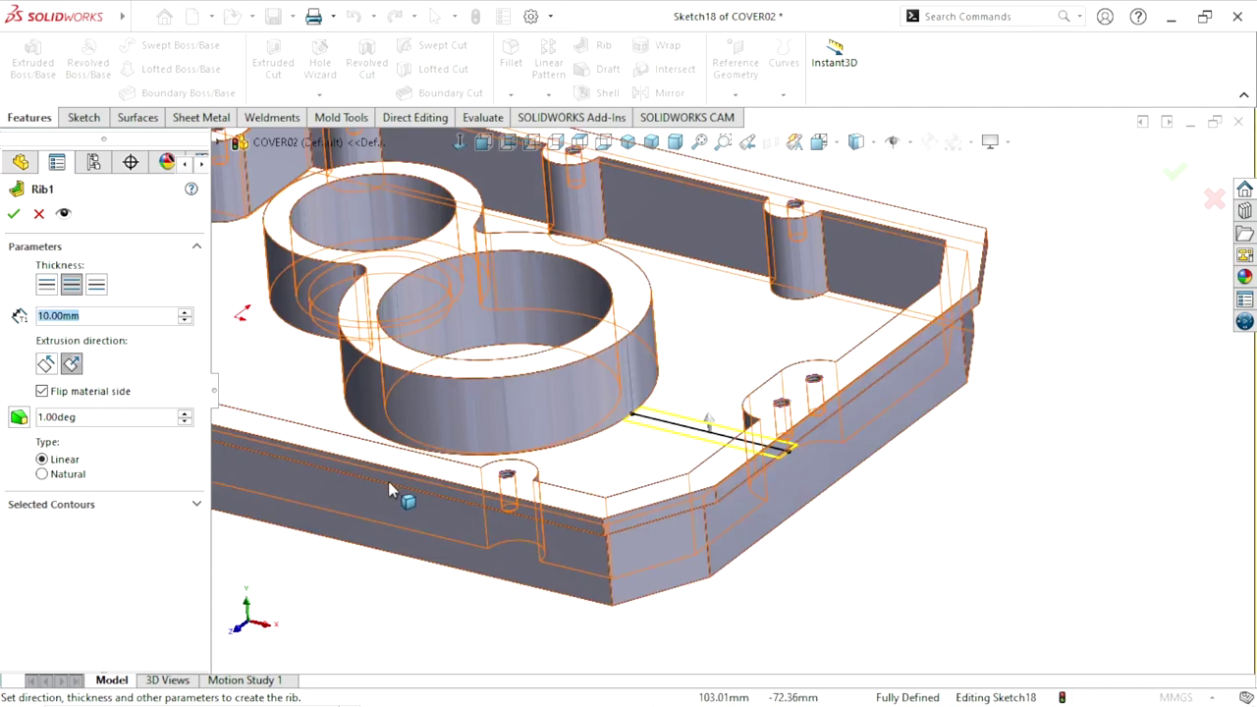
text(6)
key(Return)
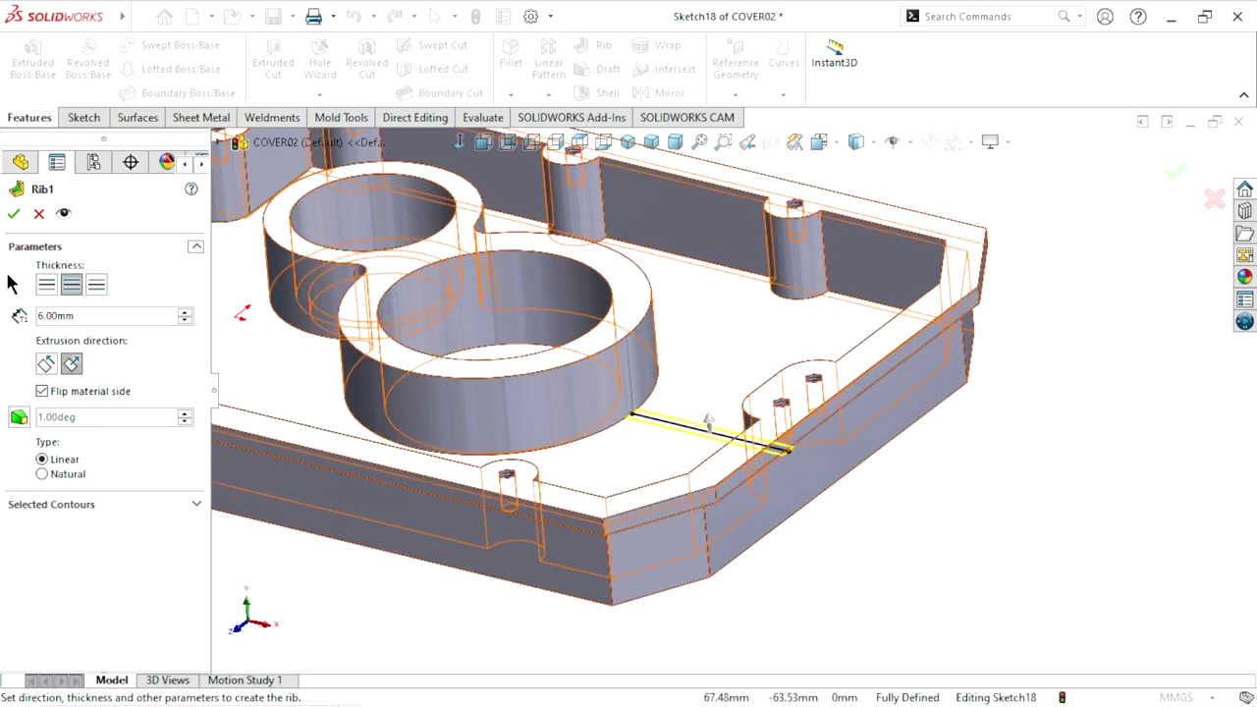
click(16, 214)
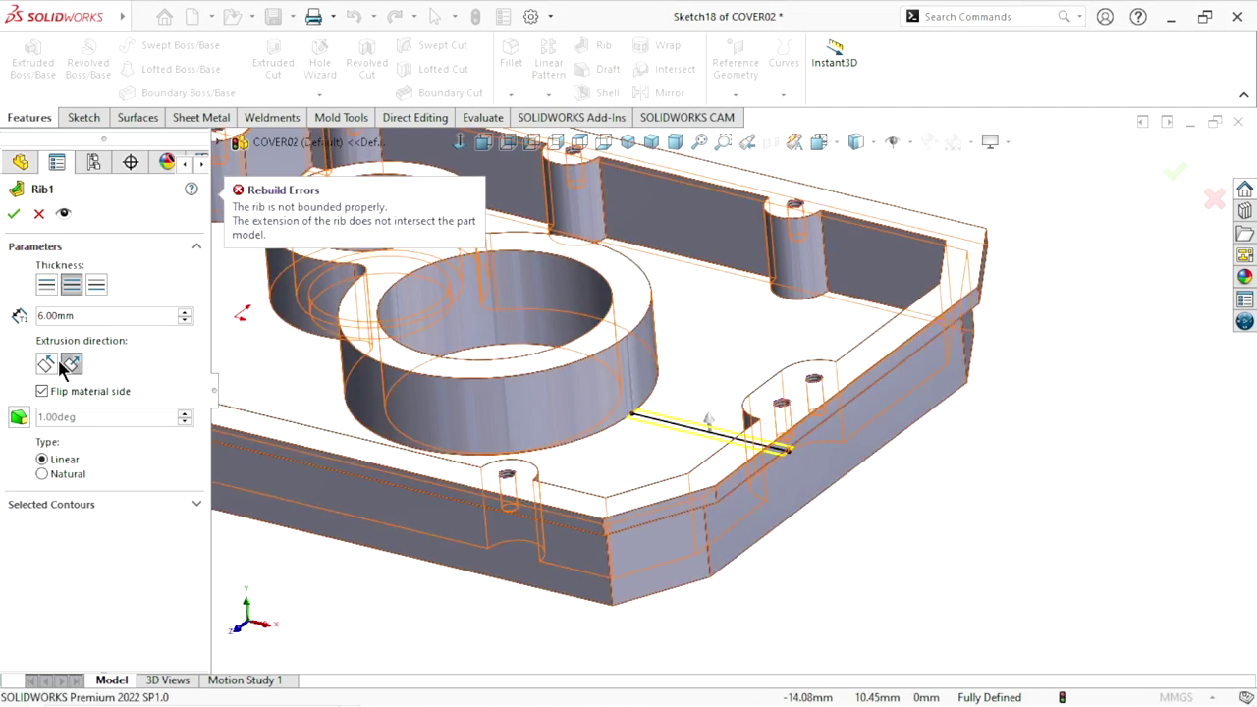
click(43, 475)
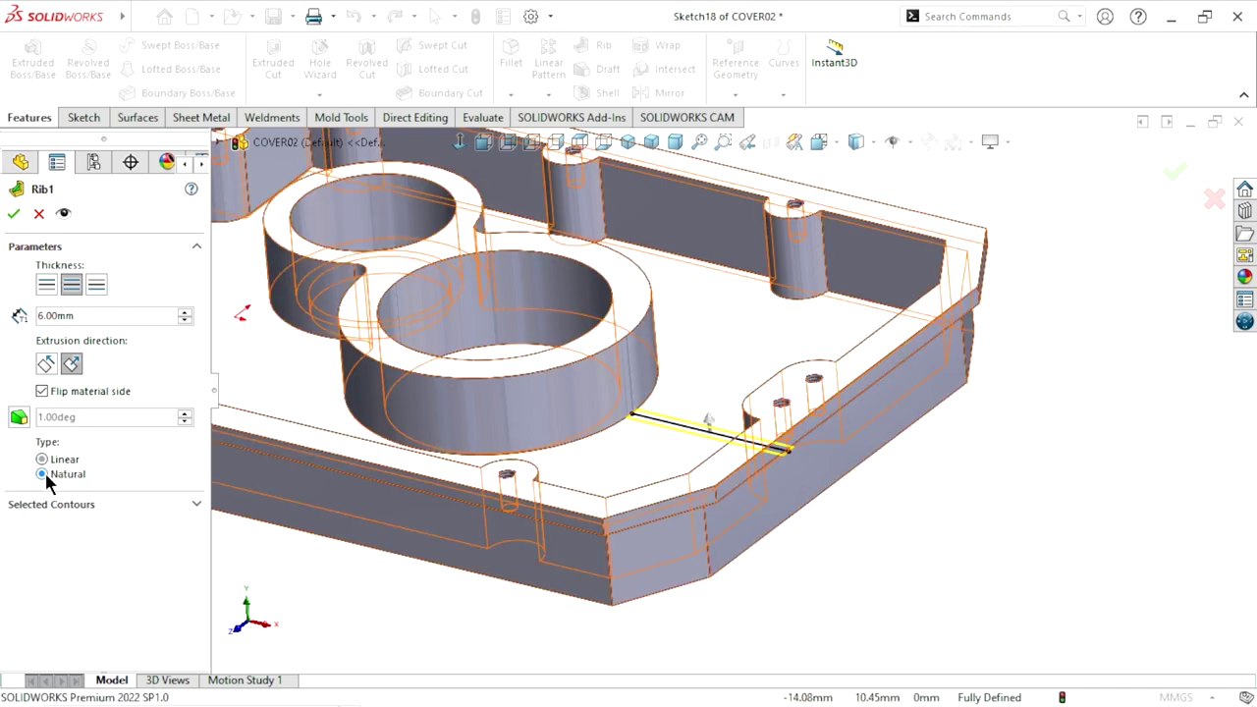
click(14, 214)
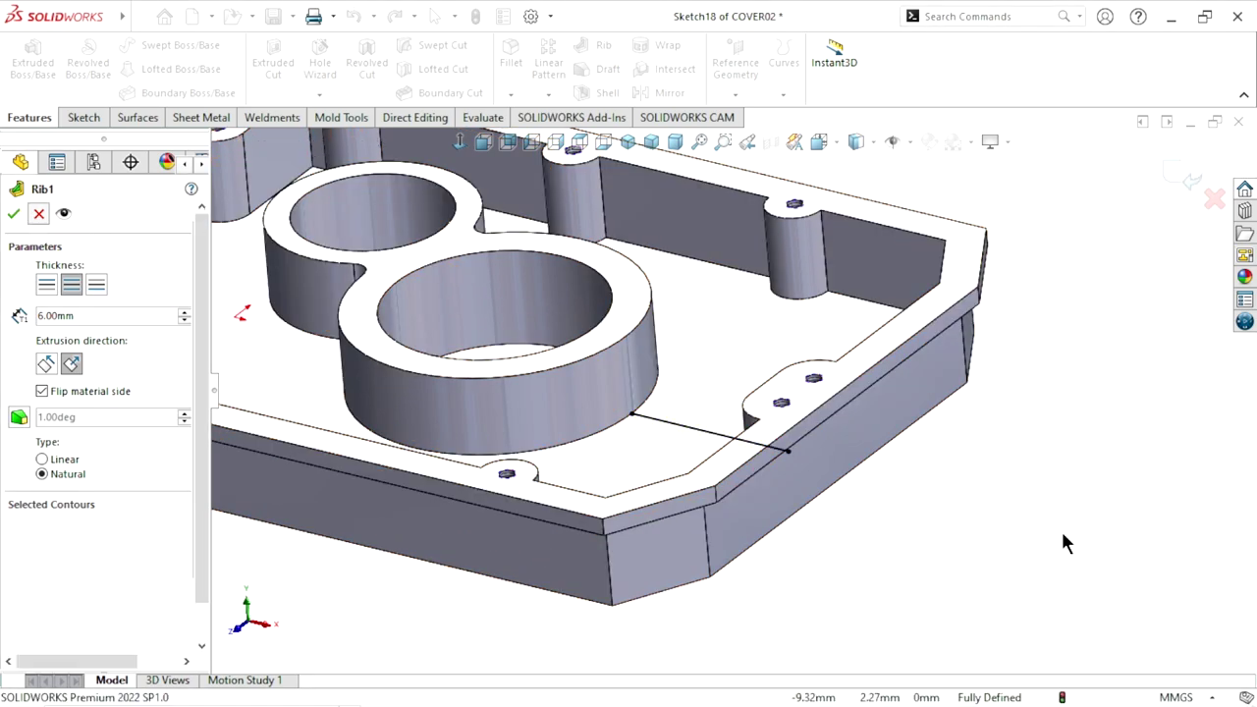
- Cancel the unbounded rib and exit Sketch18, discarding its changes
key(Escape)
scroll(667, 429, up, 5)
scroll(668, 429, down, 4)
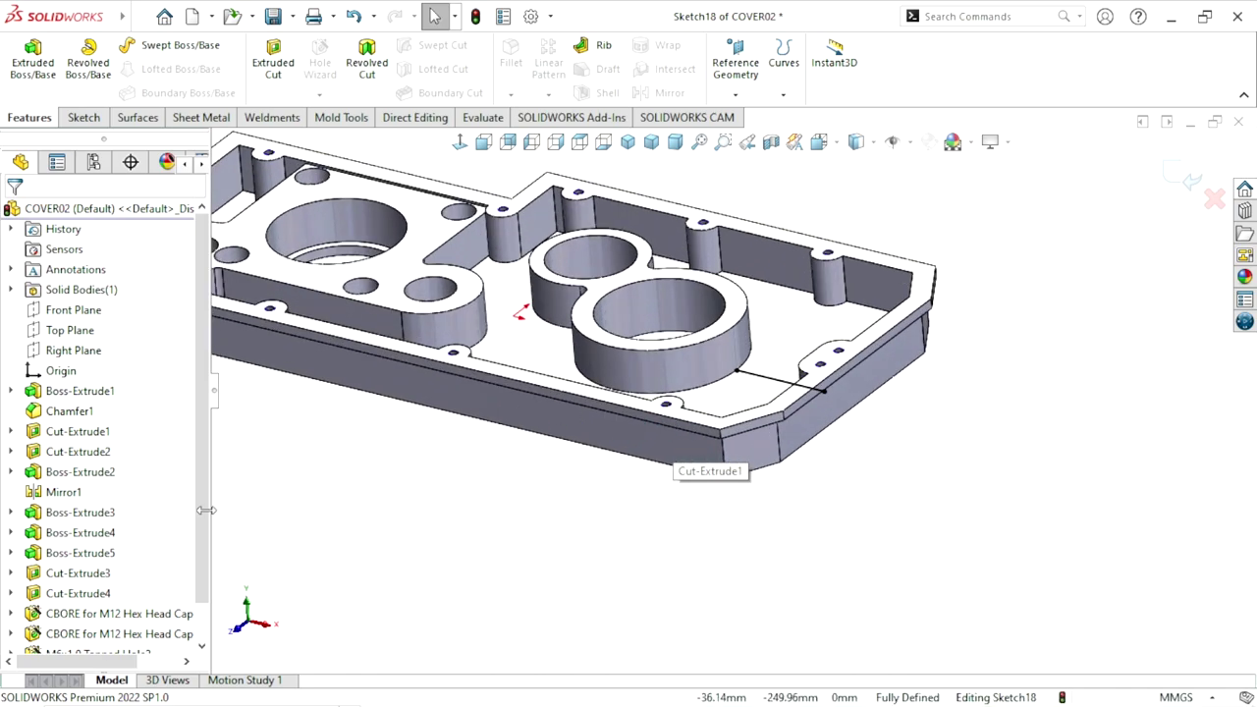
click(1215, 201)
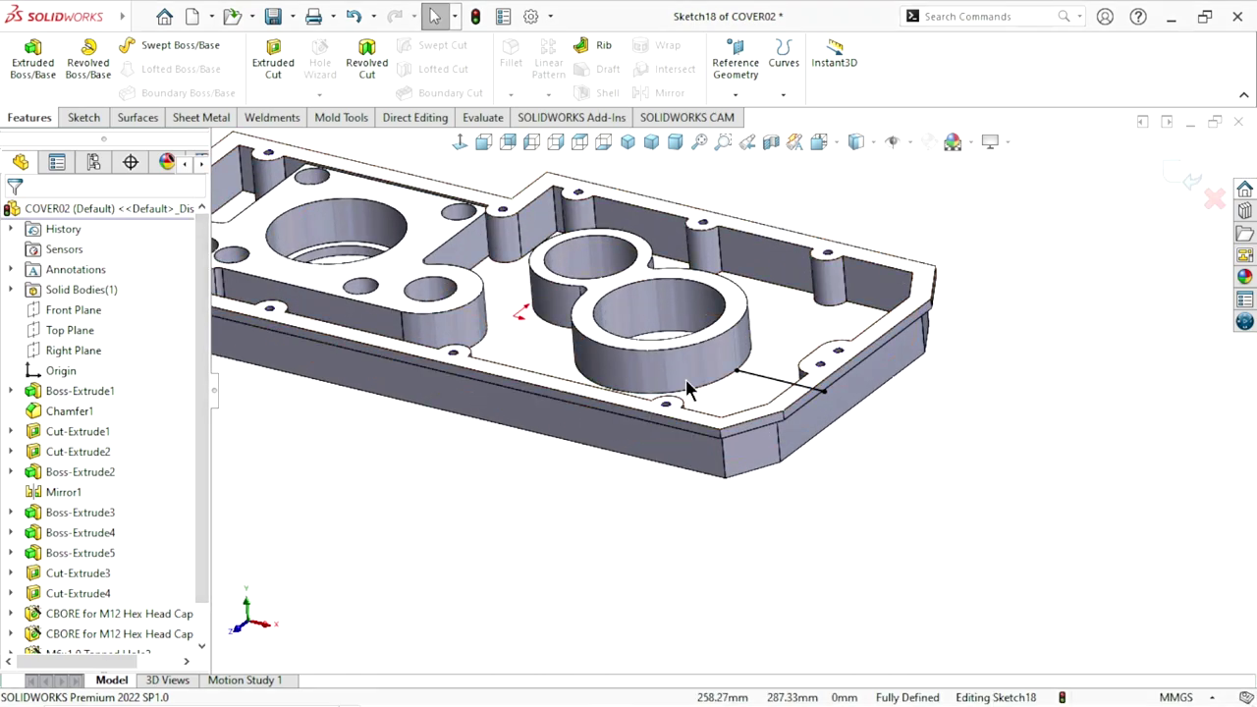
click(651, 369)
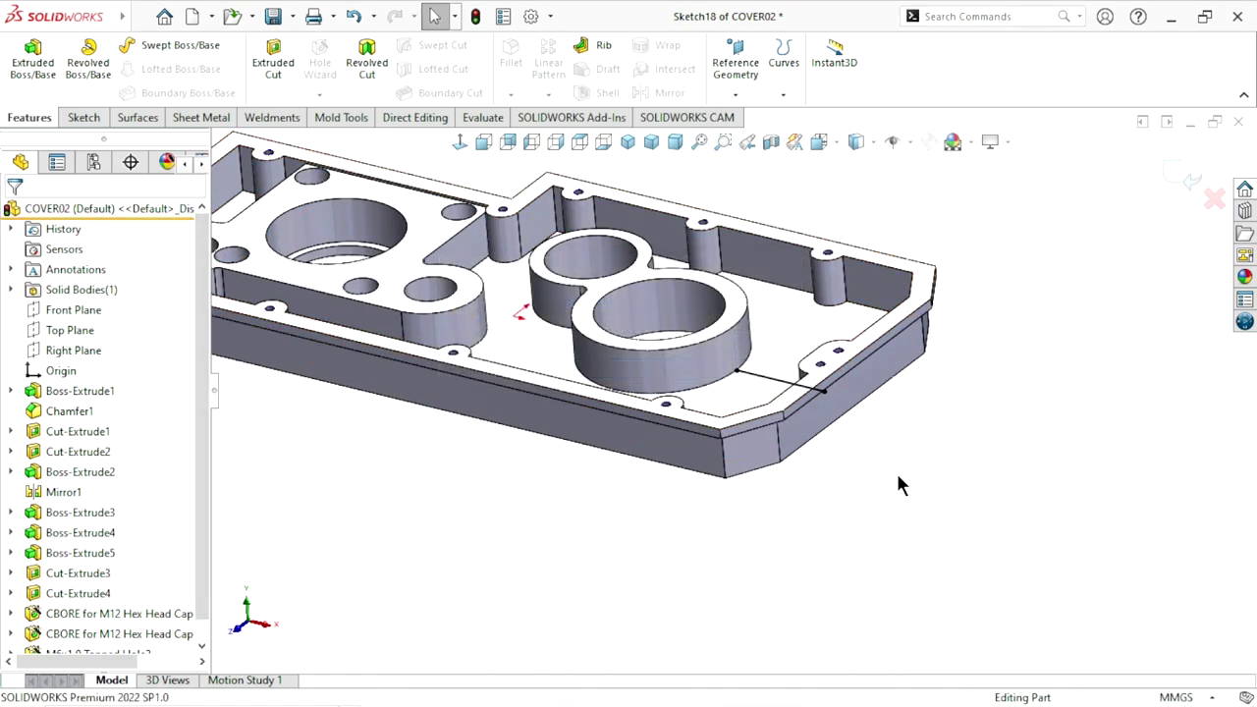
middle_drag(863, 459, 859, 448)
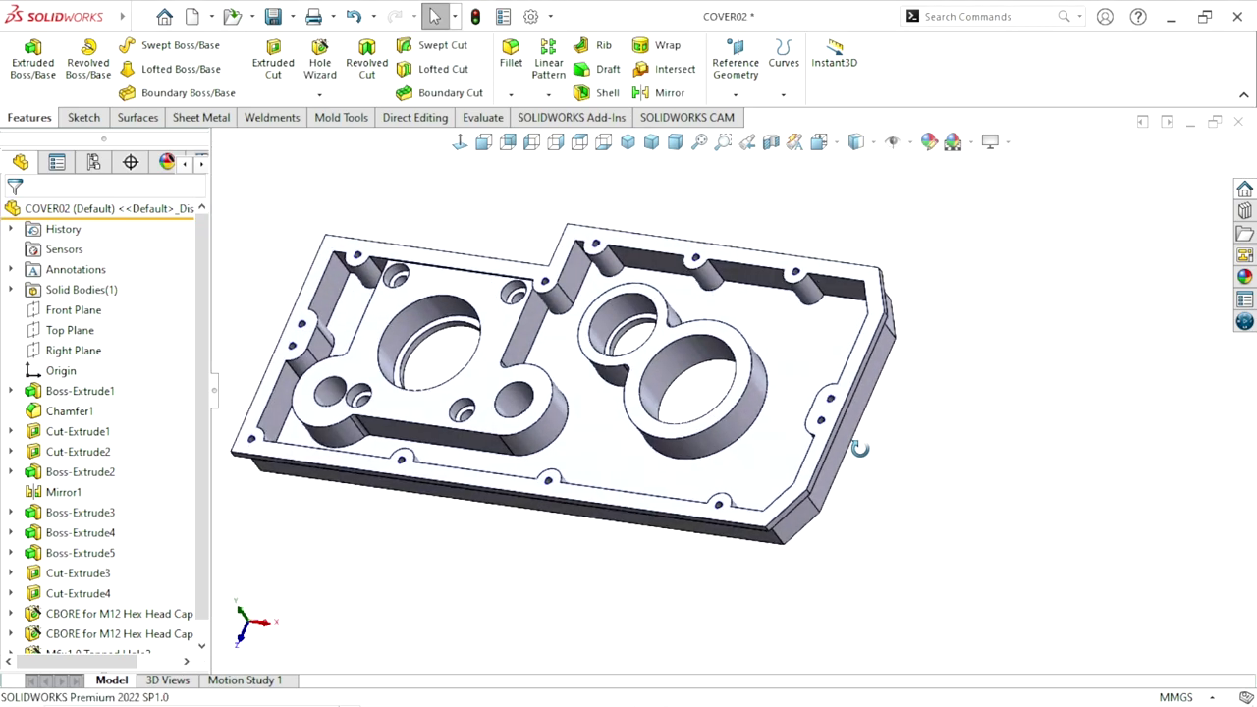
scroll(752, 435, down, 5)
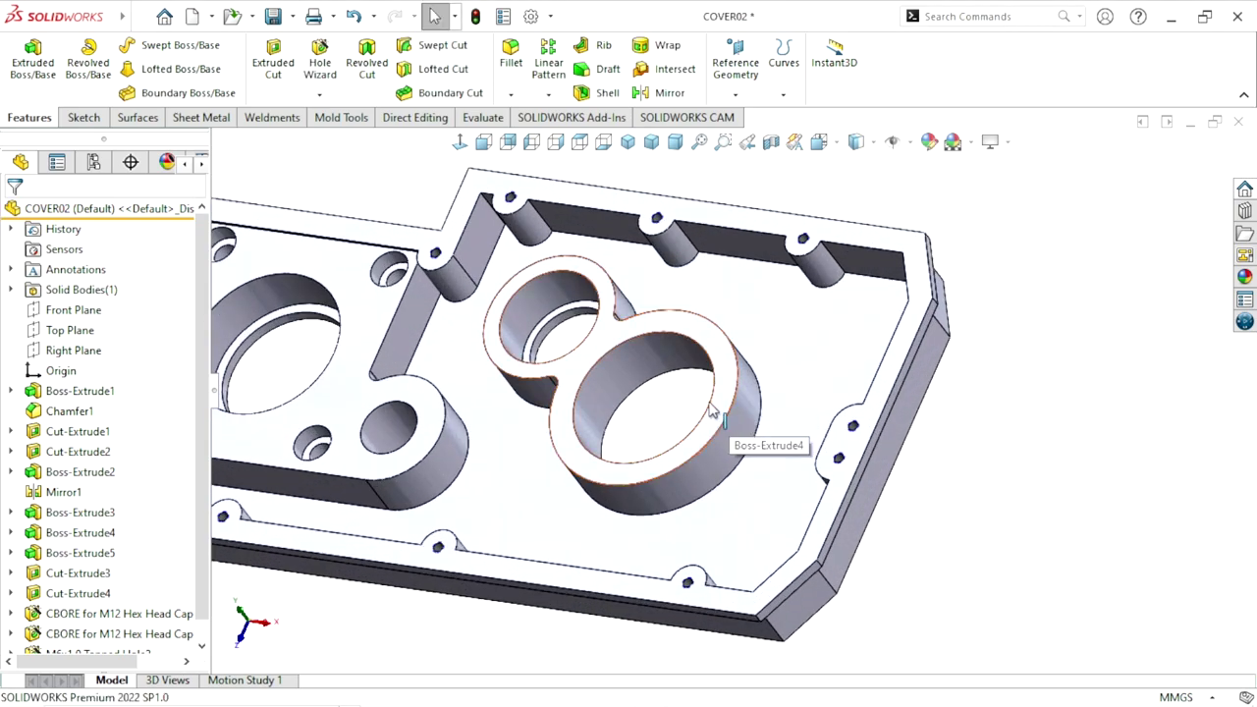
- On the right bore boss's top face, sketch a horizontal line from its outer arc to the side notch
click(721, 414)
click(797, 365)
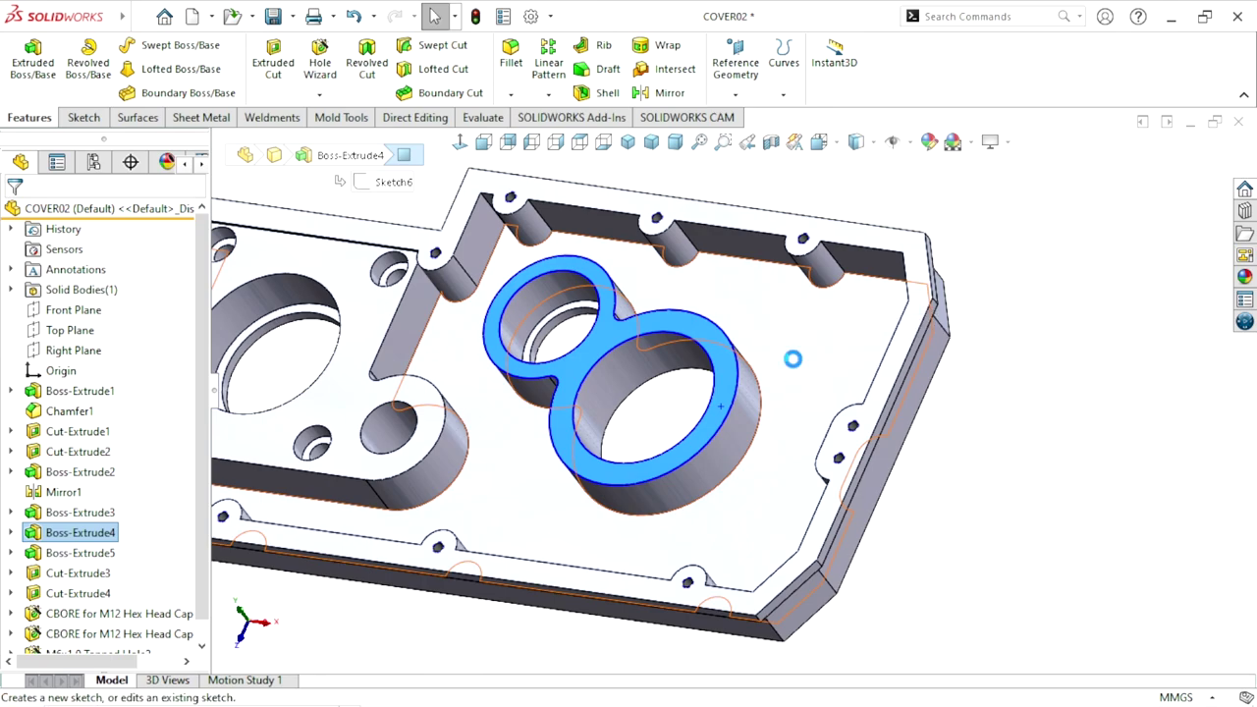
scroll(830, 412, down, 2)
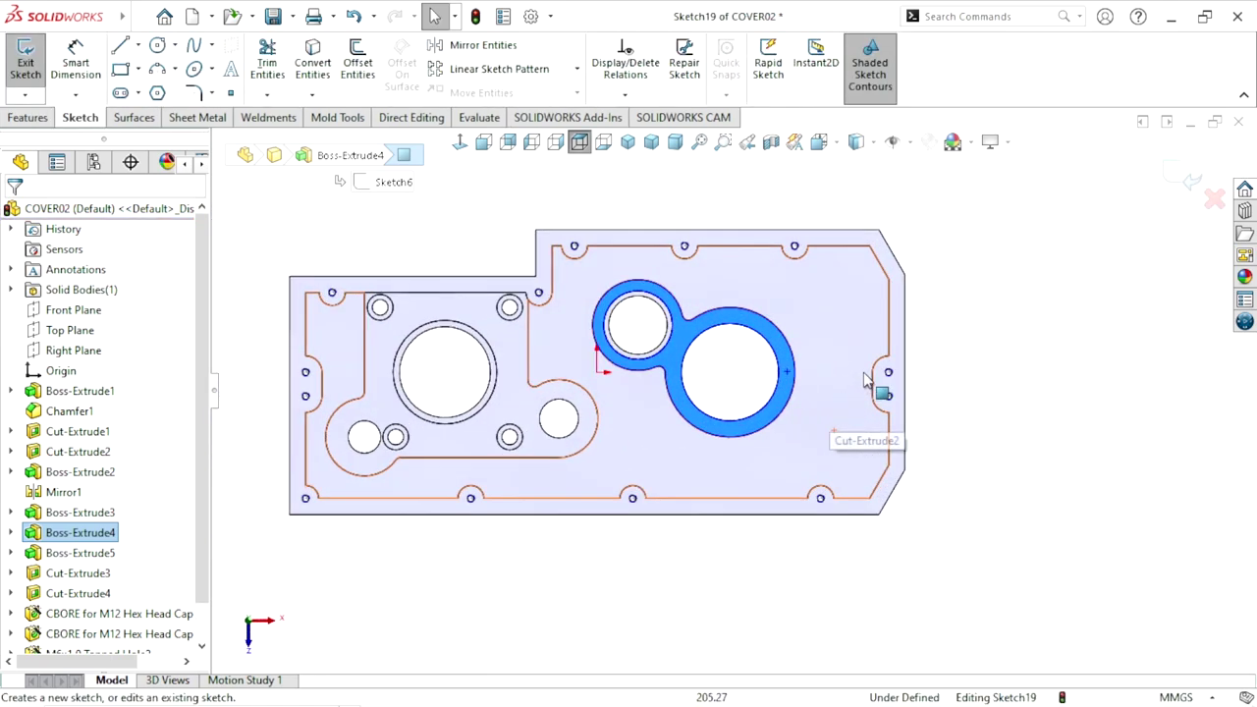
scroll(884, 379, down, 5)
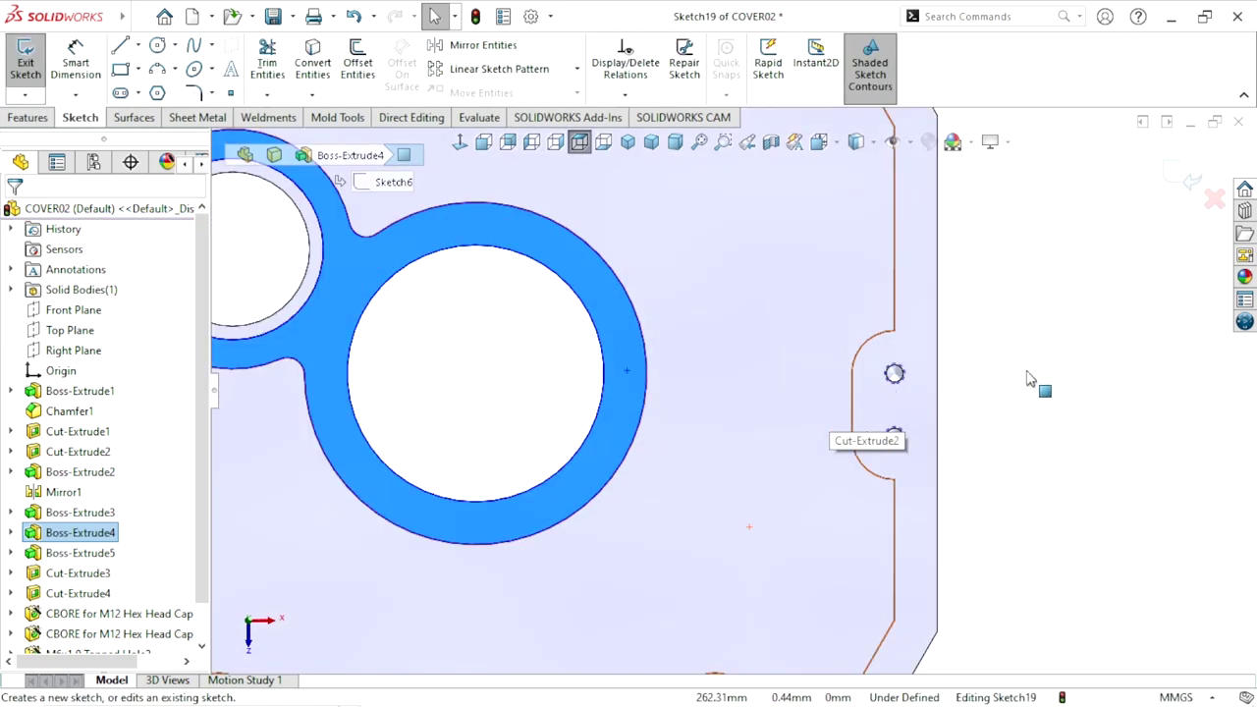
click(119, 47)
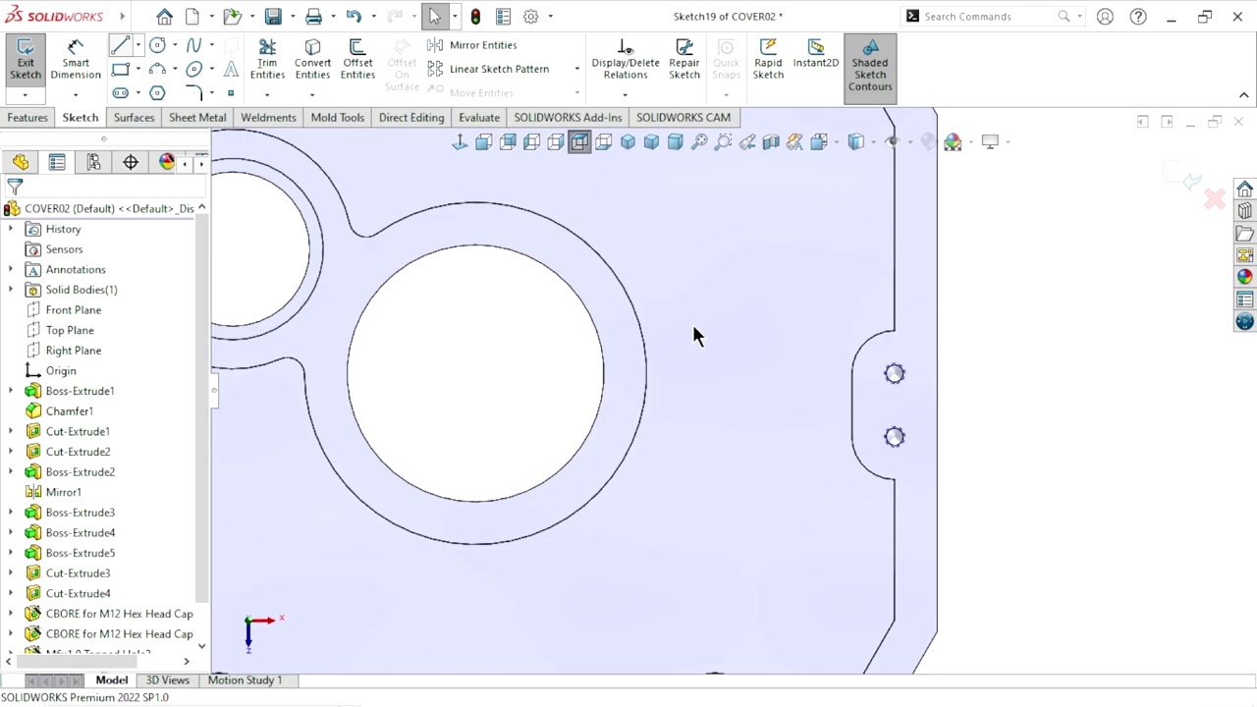
click(647, 373)
click(851, 373)
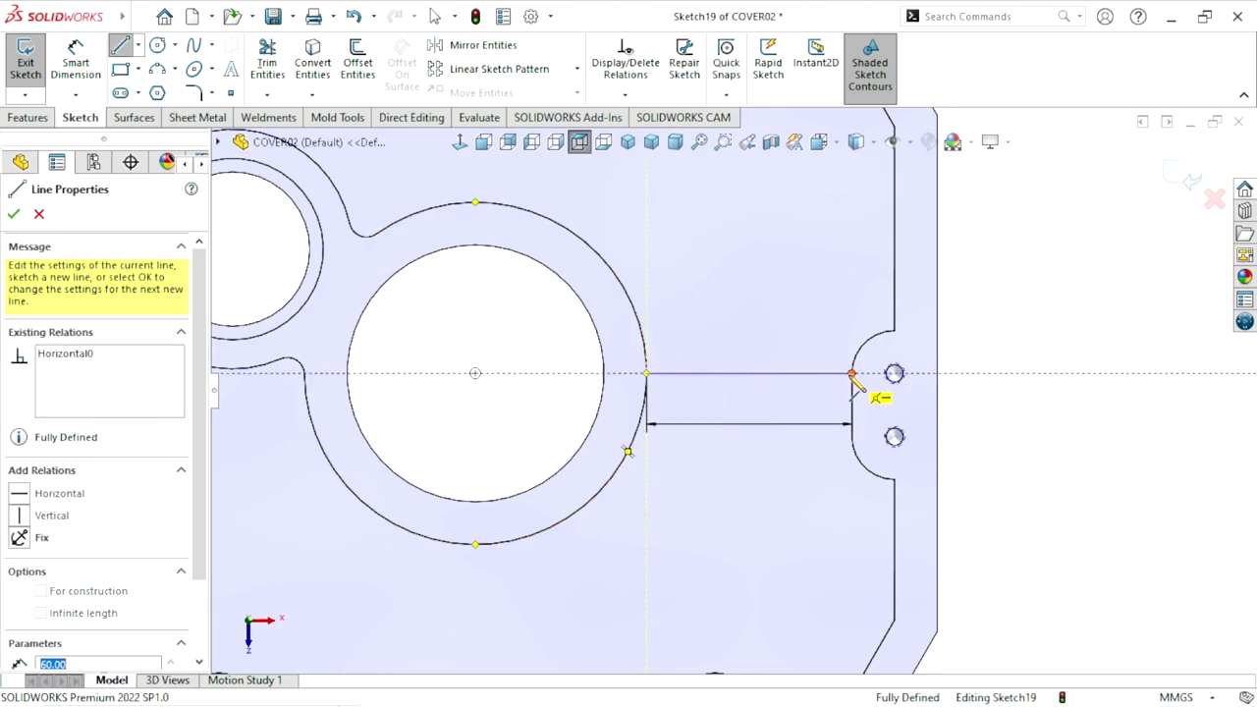
right_click(968, 236)
click(1043, 322)
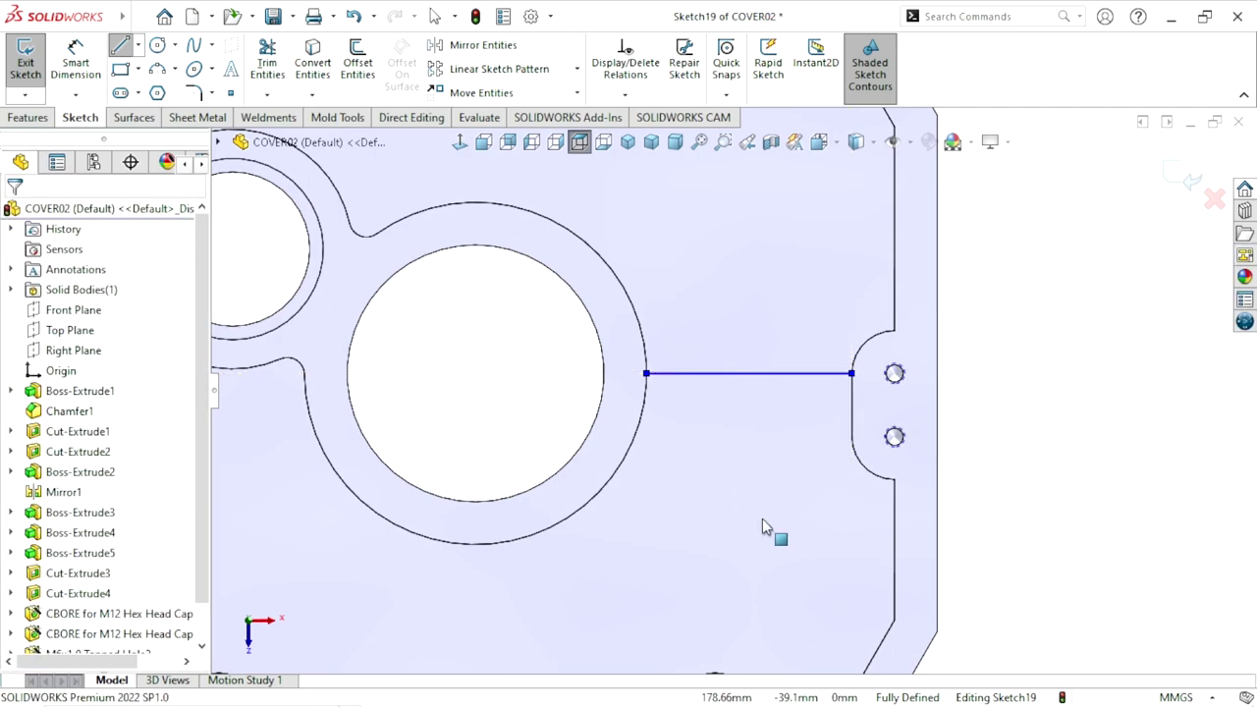
mouse_move(765, 527)
middle_down()
mouse_move(823, 388)
mouse_move(708, 286)
middle_up()
- Start a rib from the sketch line with reversed direction and 6 mm thickness
click(27, 117)
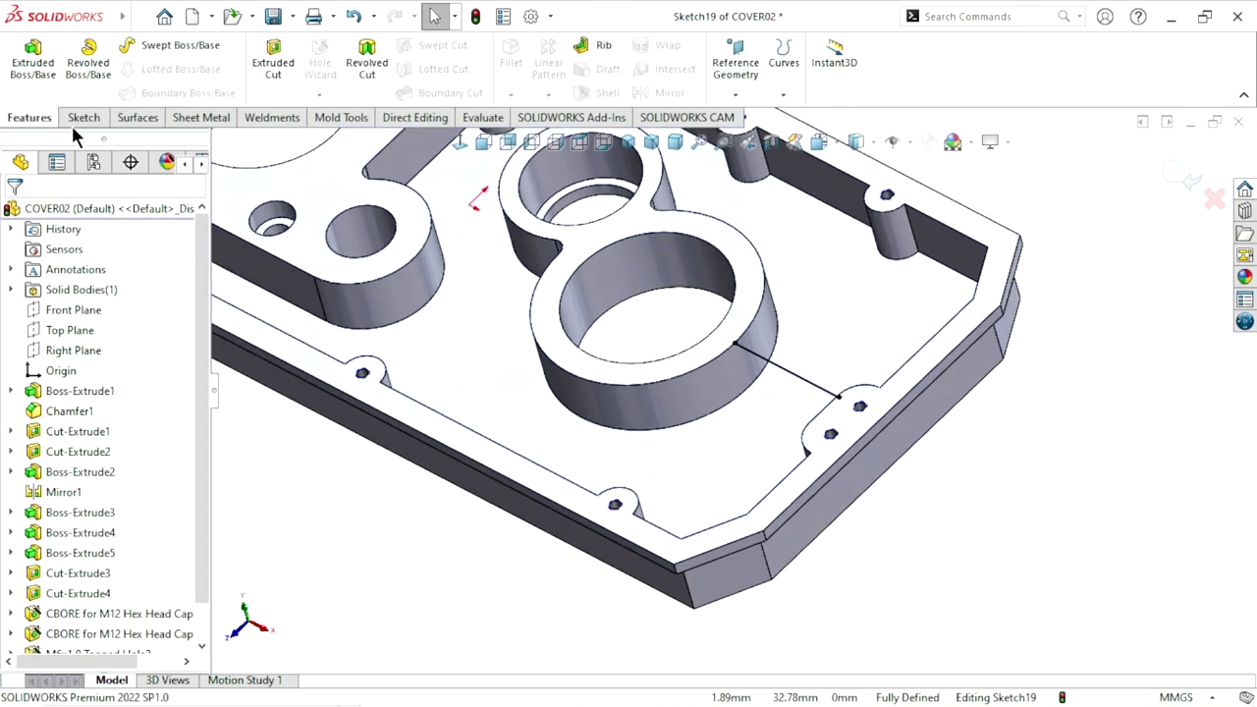
click(602, 51)
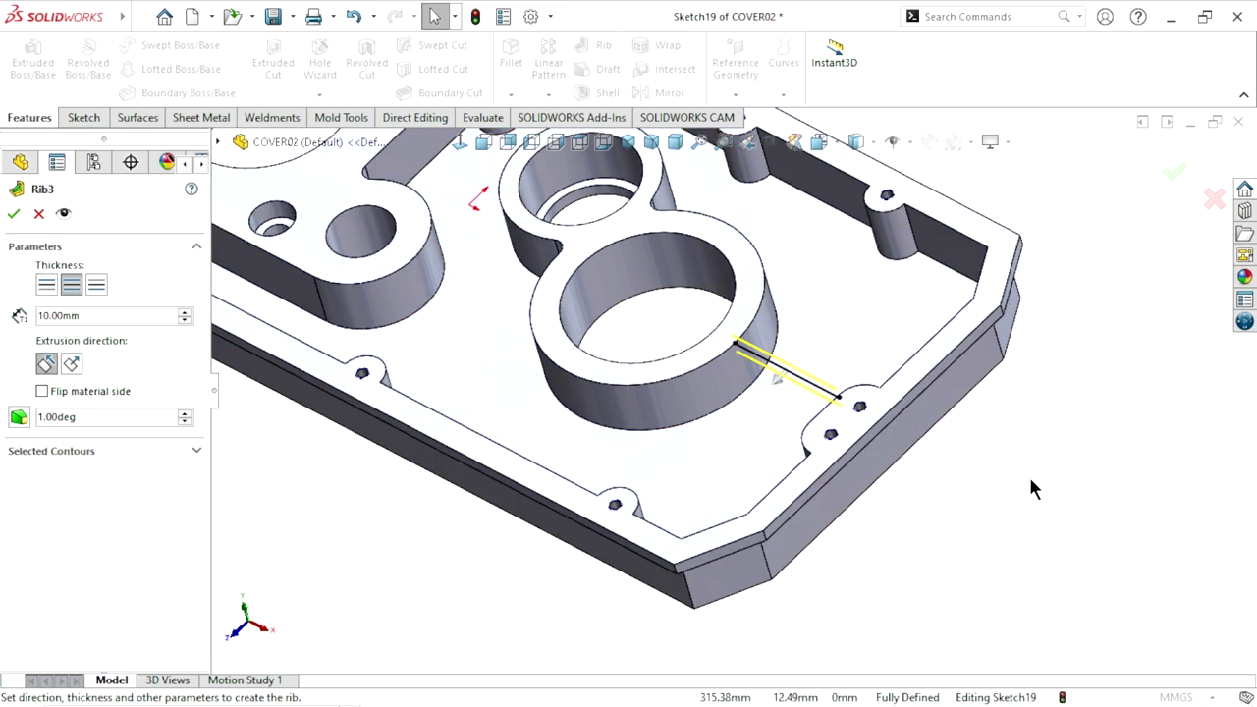
click(71, 364)
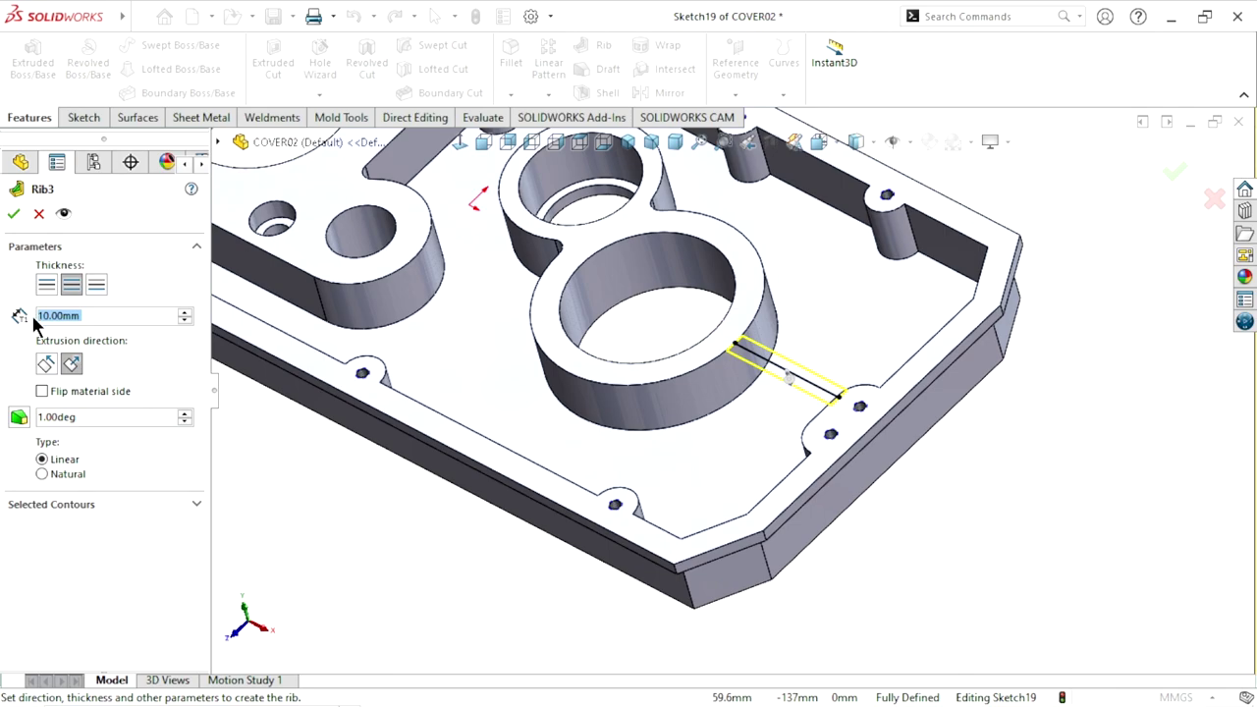
text(6)
key(Return)
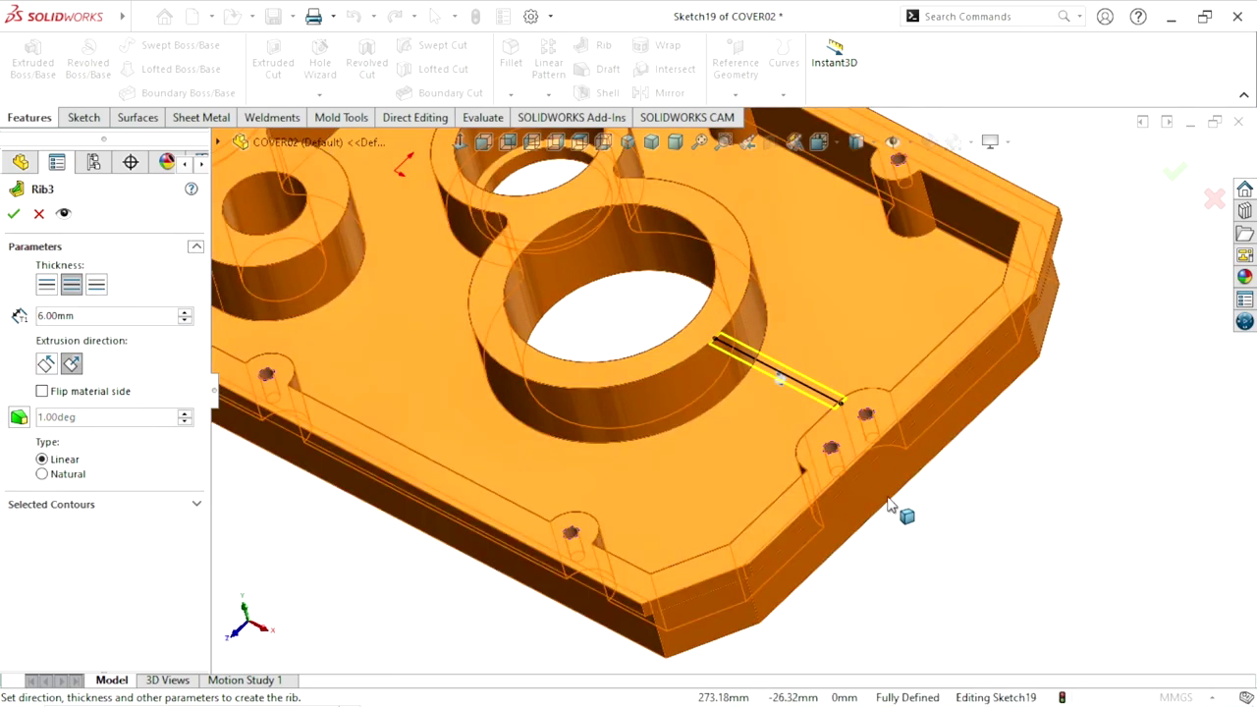
ctrl+middle_drag(898, 514, 882, 523)
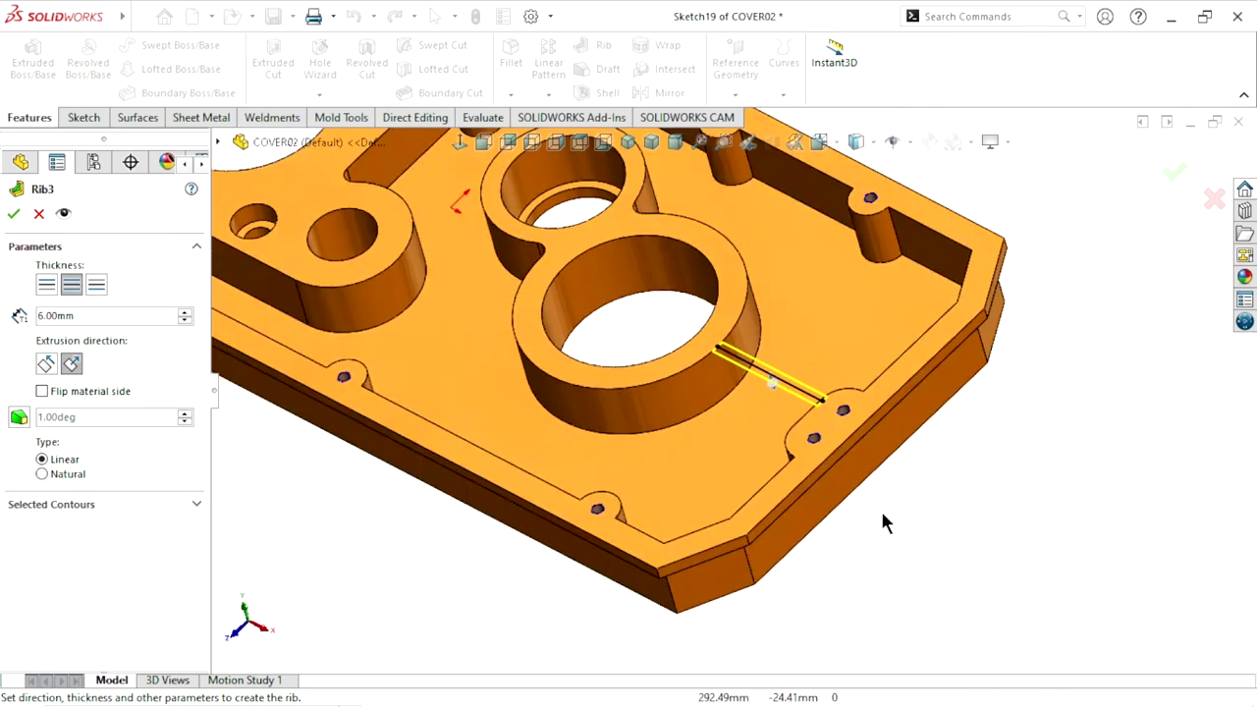
middle_drag(569, 489, 667, 390)
scroll(761, 383, down, 5)
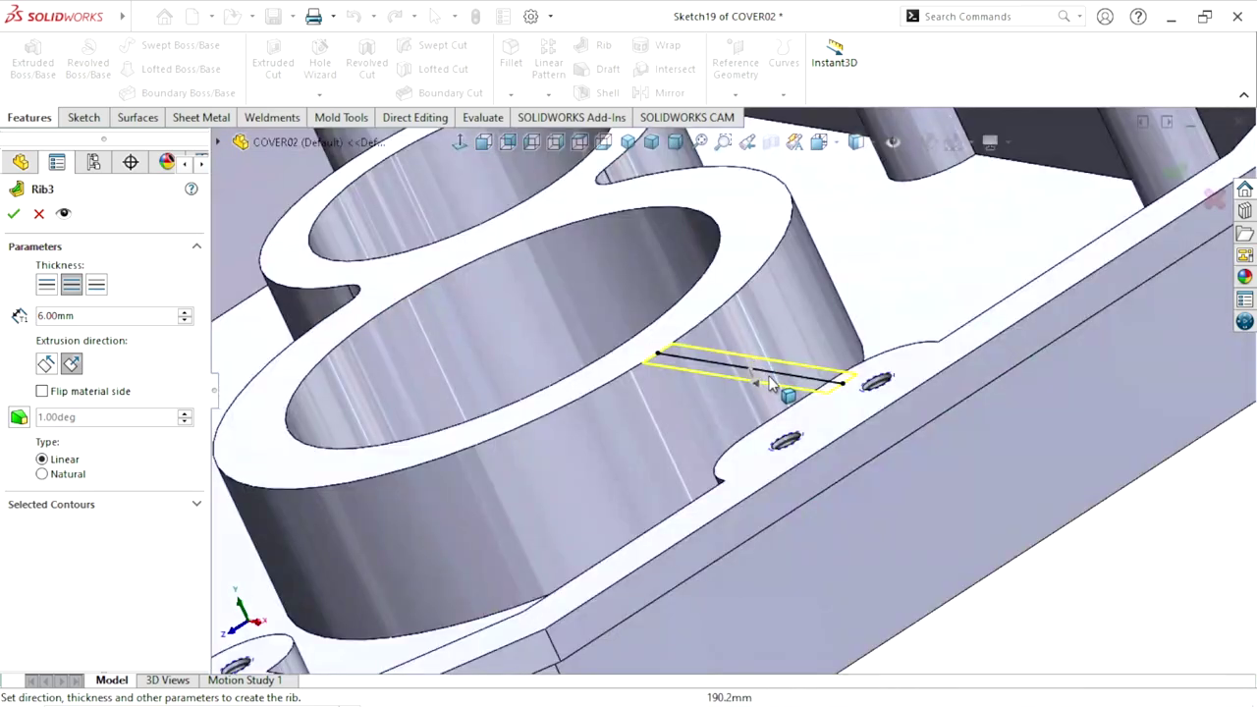
scroll(766, 412, down, 3)
- Create the 6 mm linear rib and view it joining the boss to the side wall
click(14, 215)
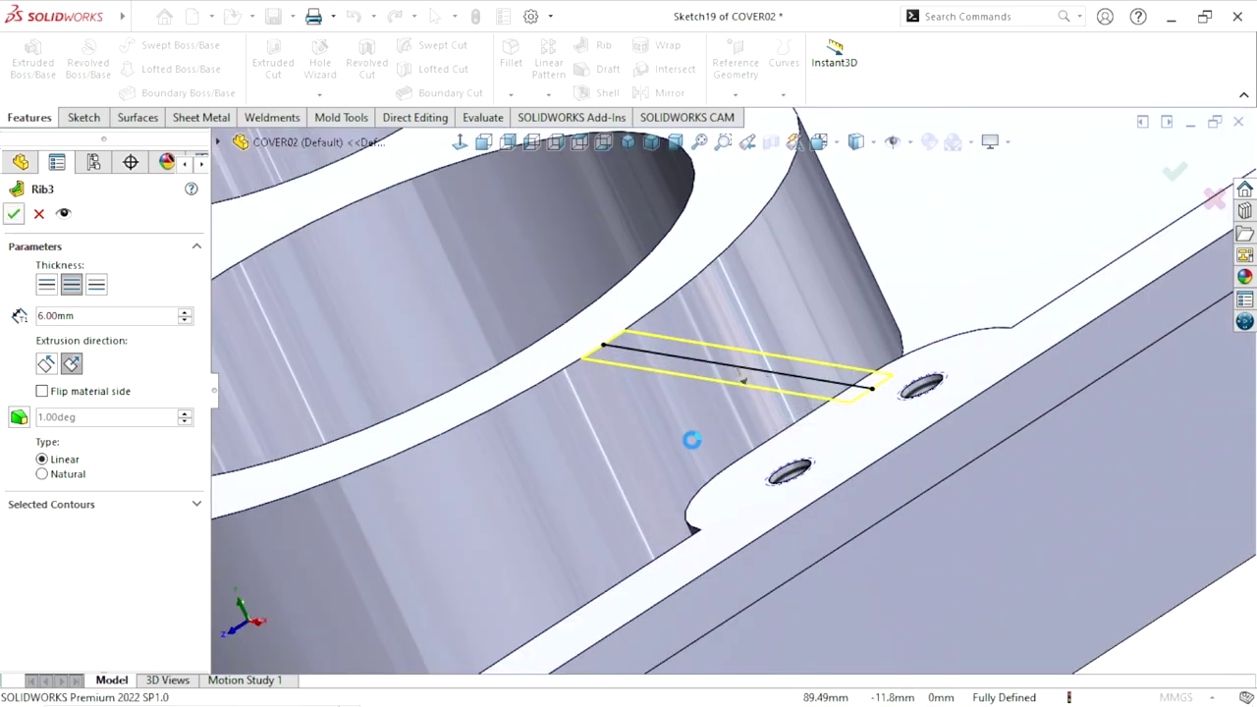
scroll(751, 447, up, 5)
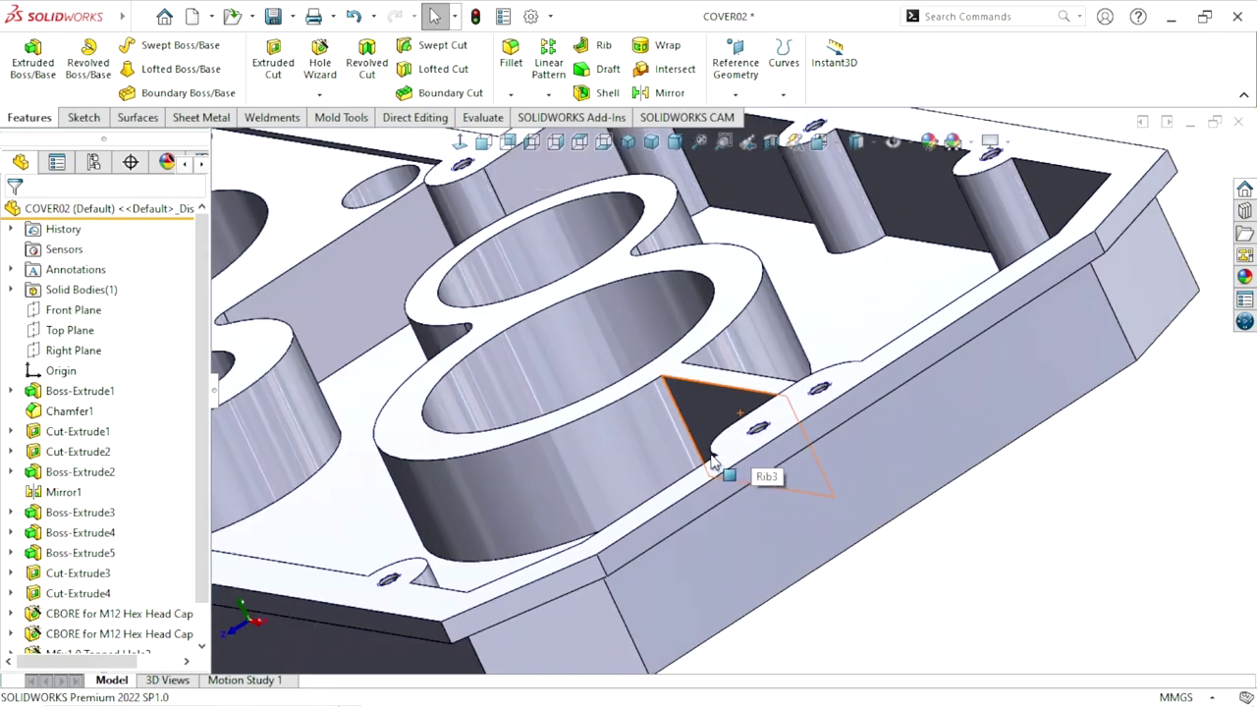
scroll(716, 471, up, 4)
scroll(777, 485, up, 3)
scroll(688, 447, up, 2)
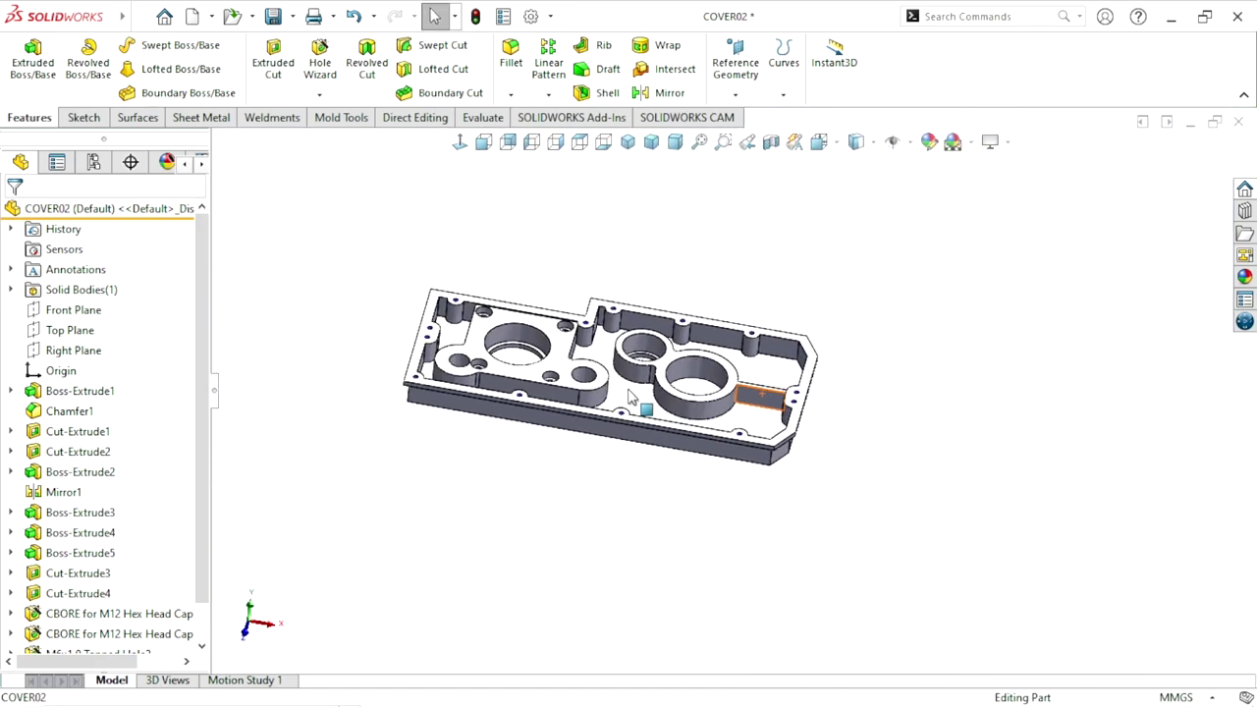
middle_drag(688, 447, 741, 383)
scroll(756, 372, down, 4)
scroll(754, 371, up, 4)
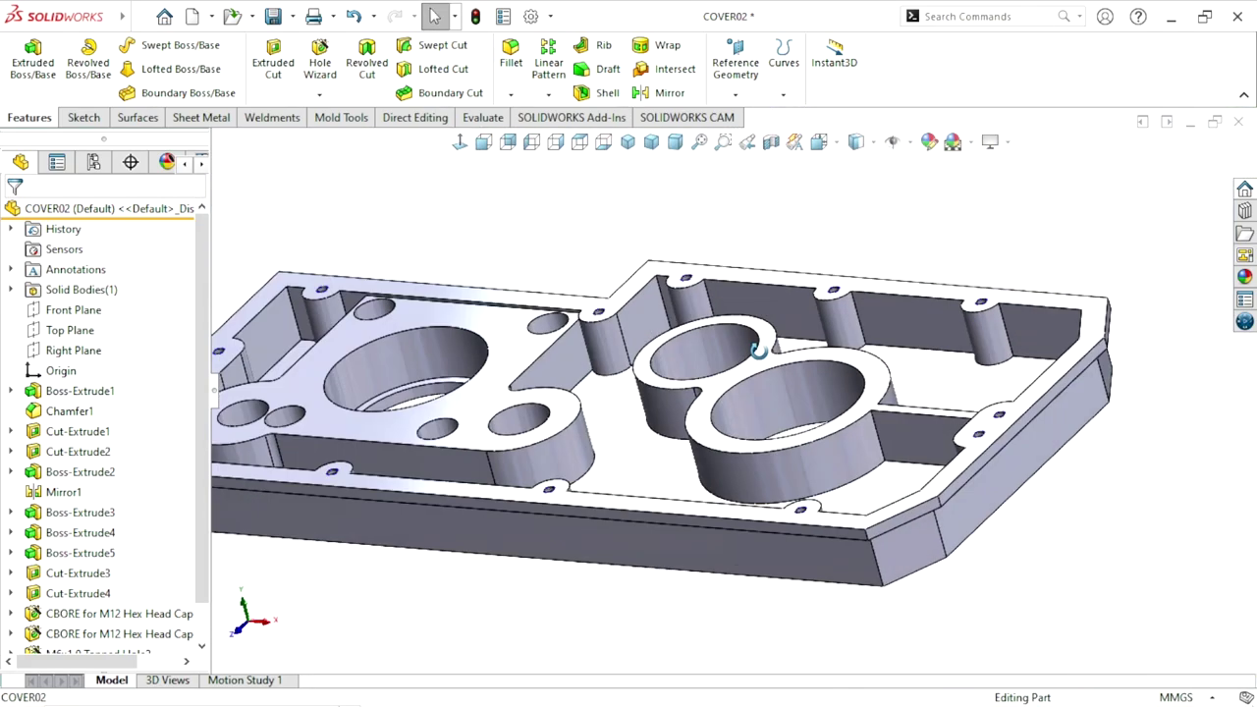
scroll(786, 432, up, 3)
scroll(704, 424, up, 2)
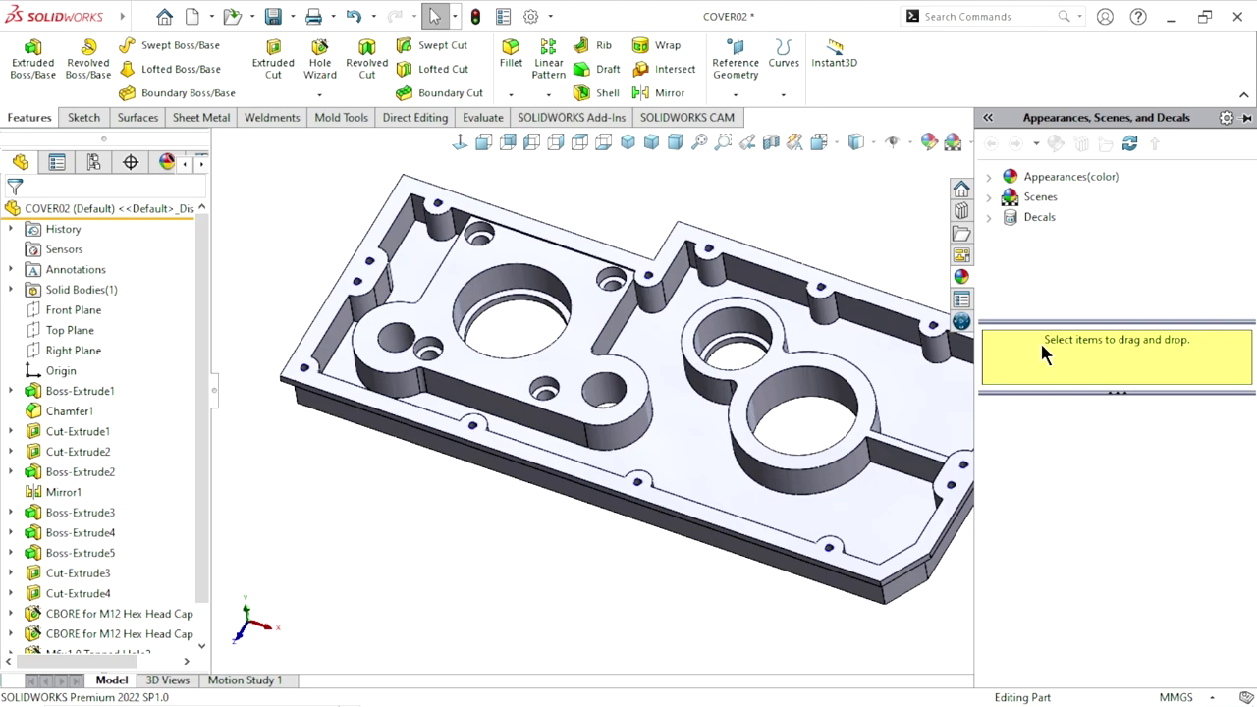
- Apply the Metal > Iron > cast iron appearance to COVER02
click(1060, 180)
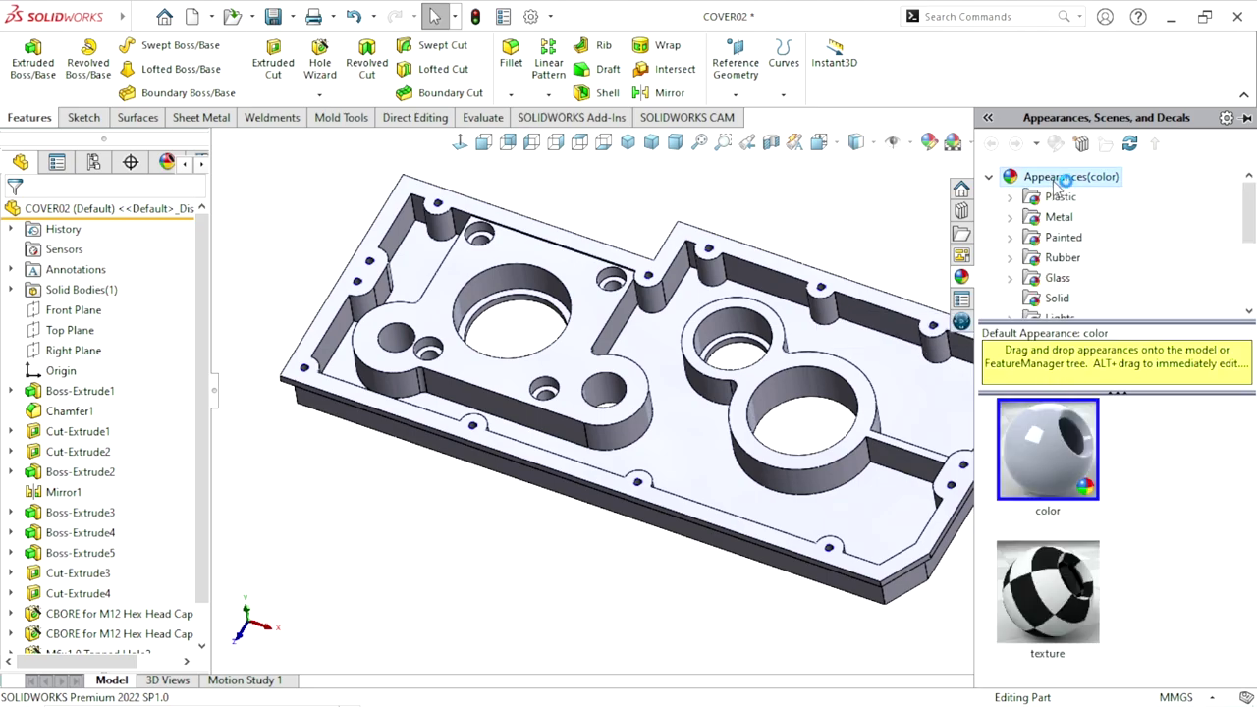
scroll(1058, 255, down, 2)
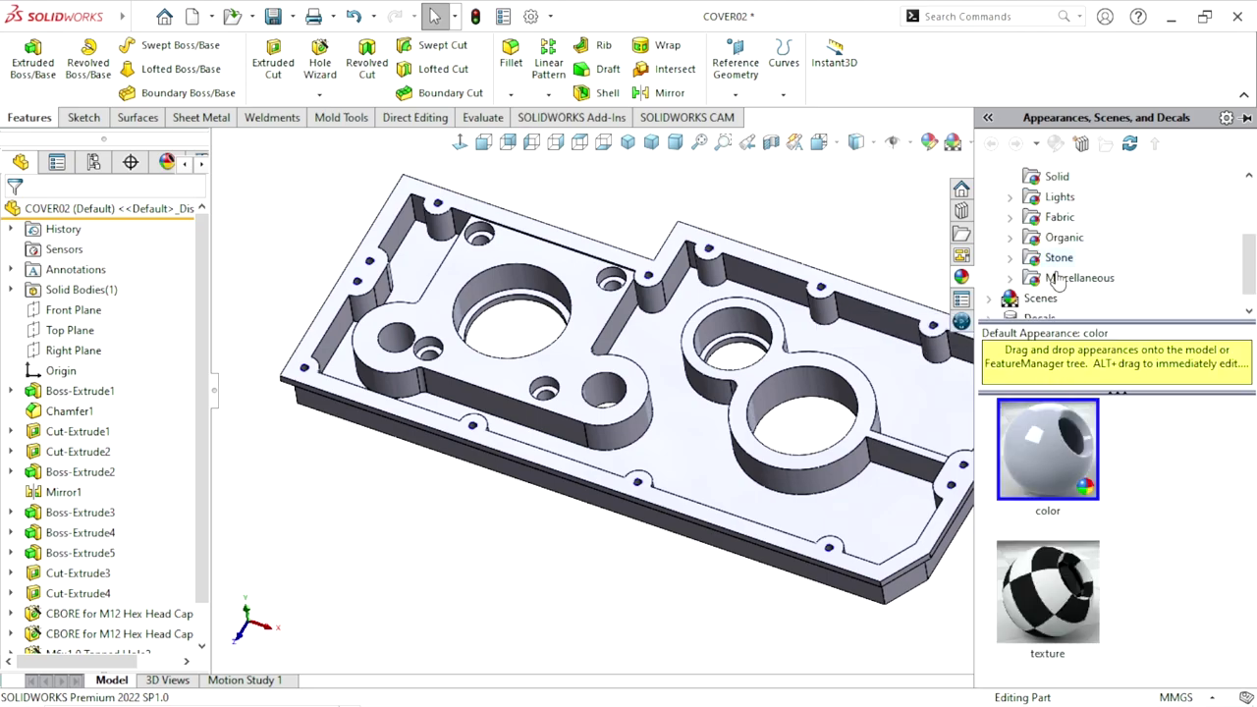
drag(1248, 287, 1249, 232)
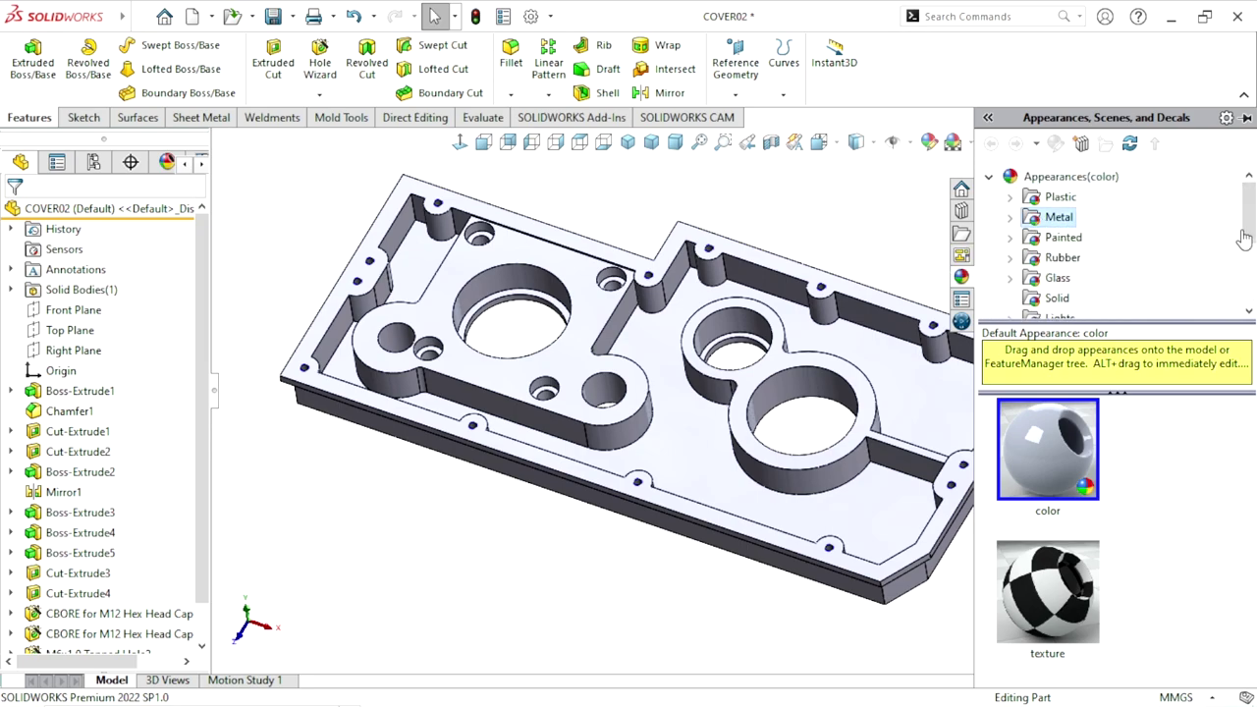
drag(1249, 220, 1244, 236)
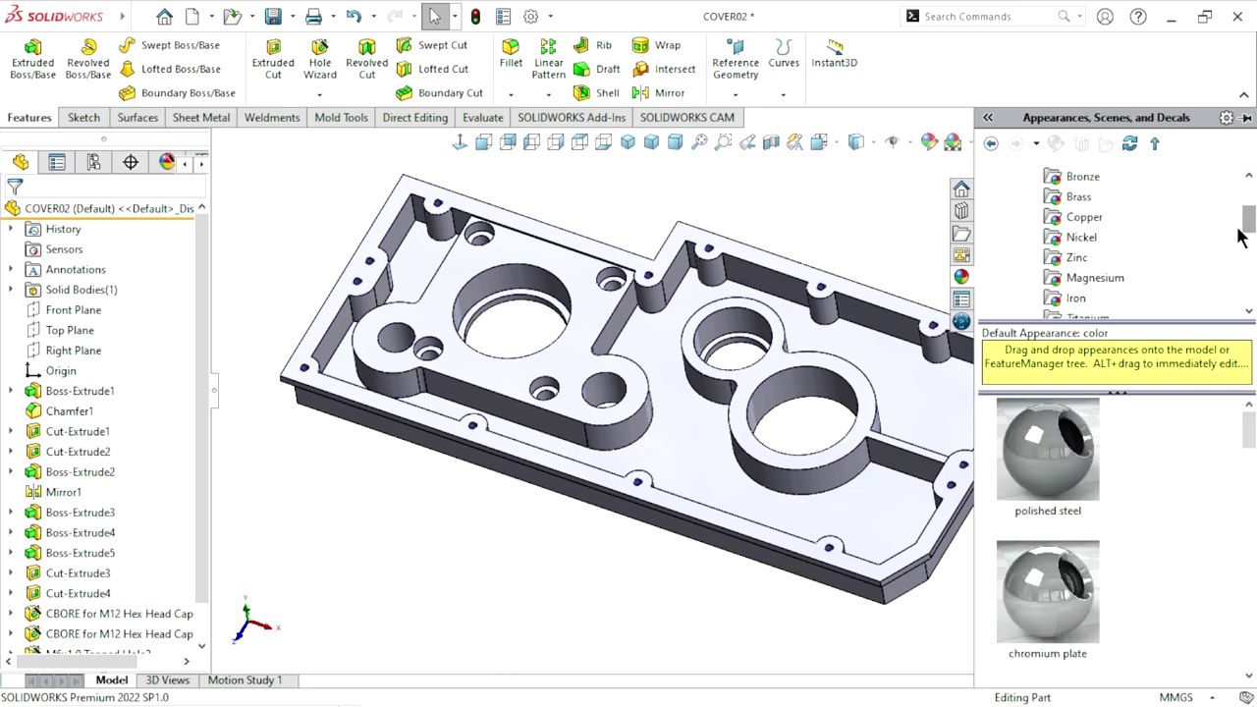
click(1077, 297)
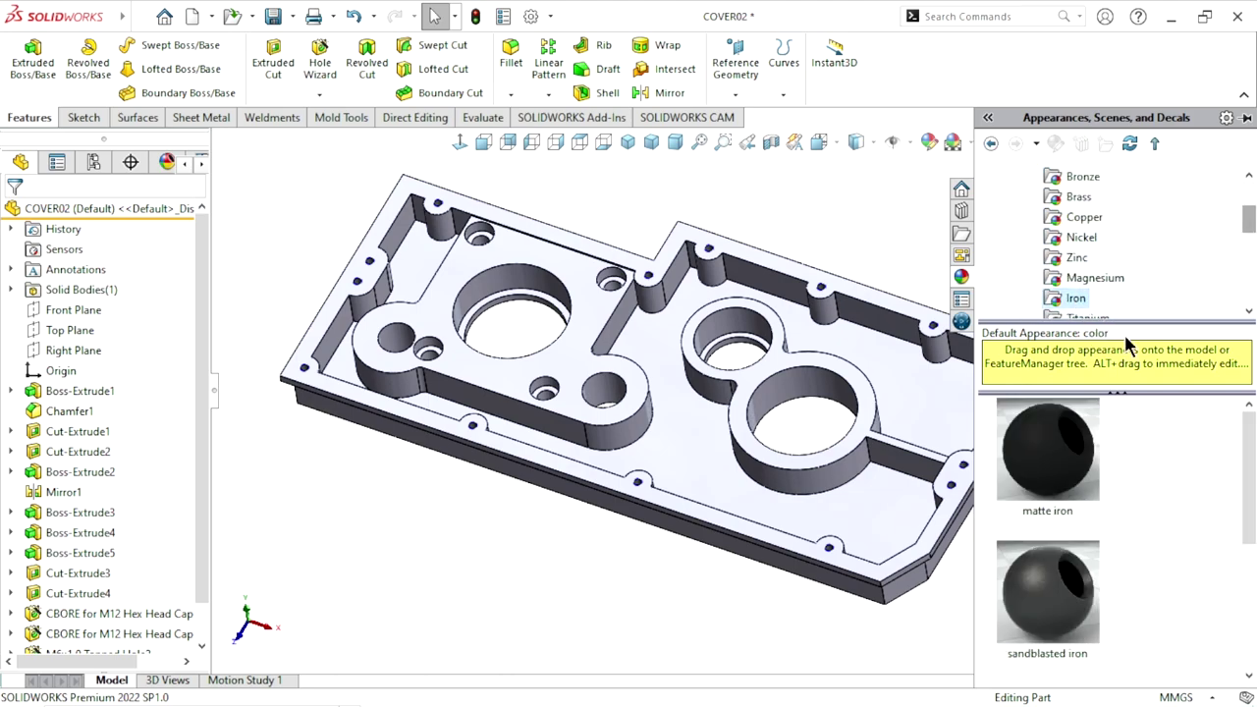
drag(1251, 450, 1247, 563)
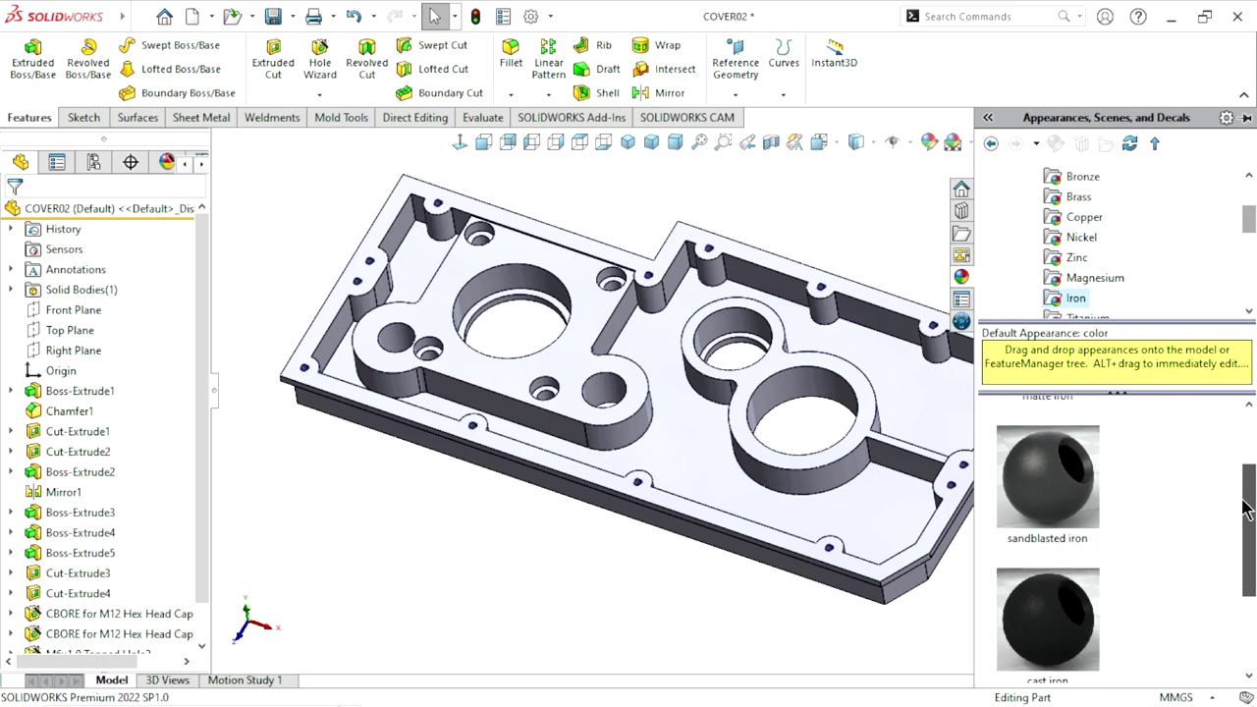
click(1058, 531)
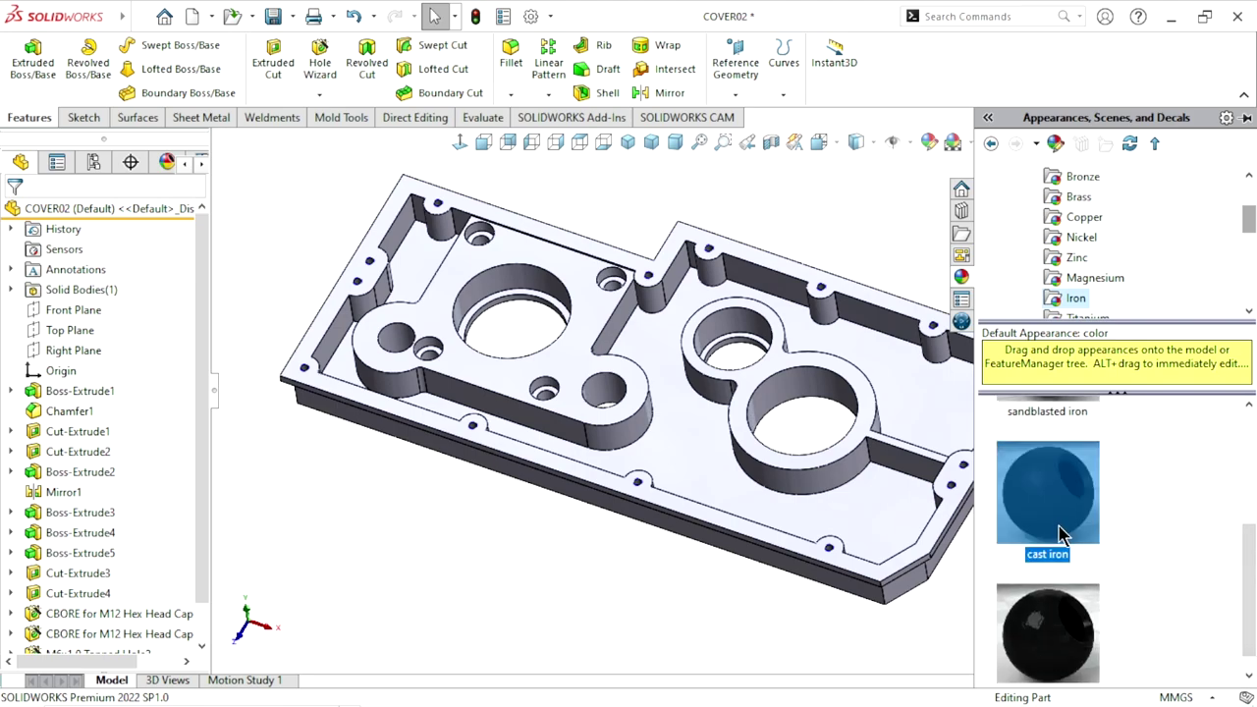
mouse_move(1047, 618)
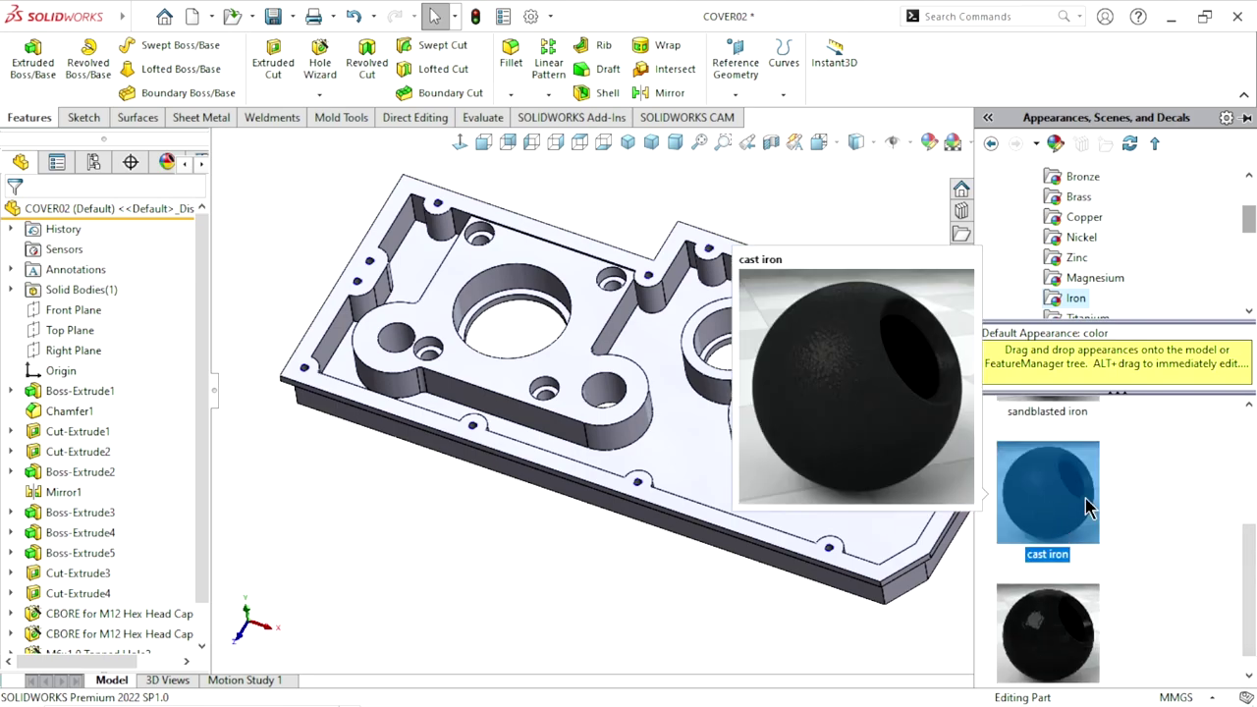
drag(1088, 506, 756, 501)
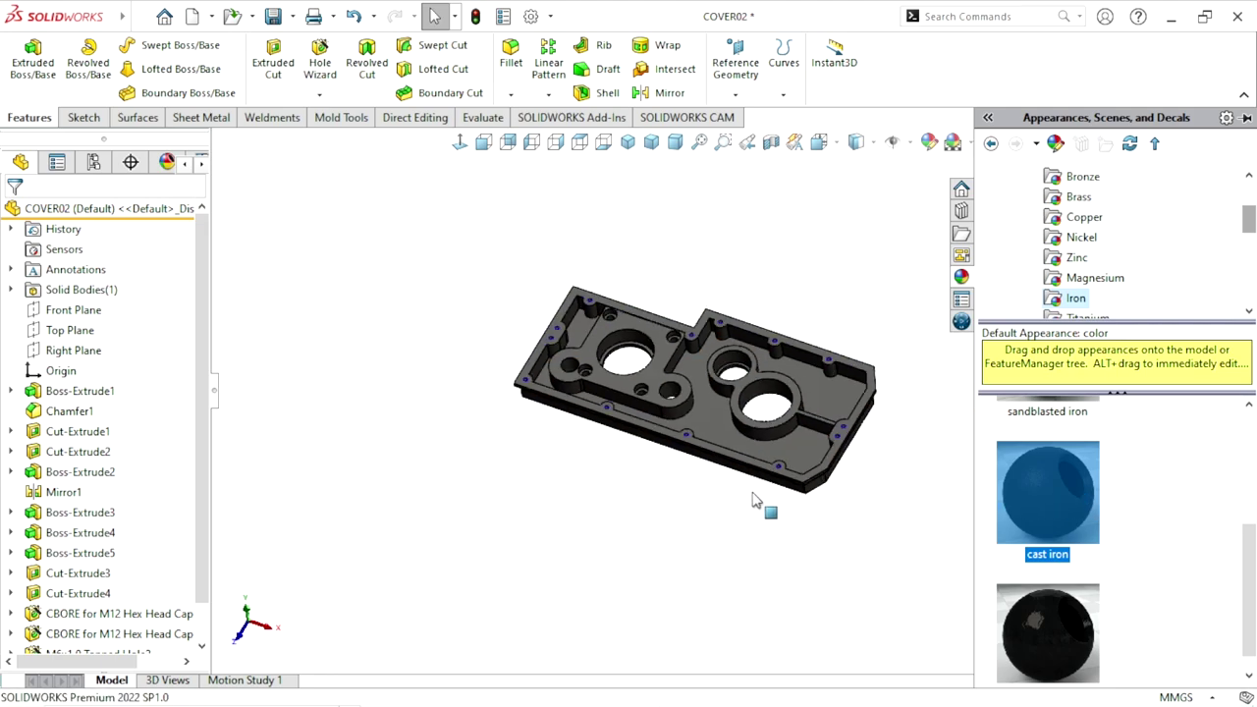
middle_drag(765, 559, 694, 477)
scroll(693, 477, up, 3)
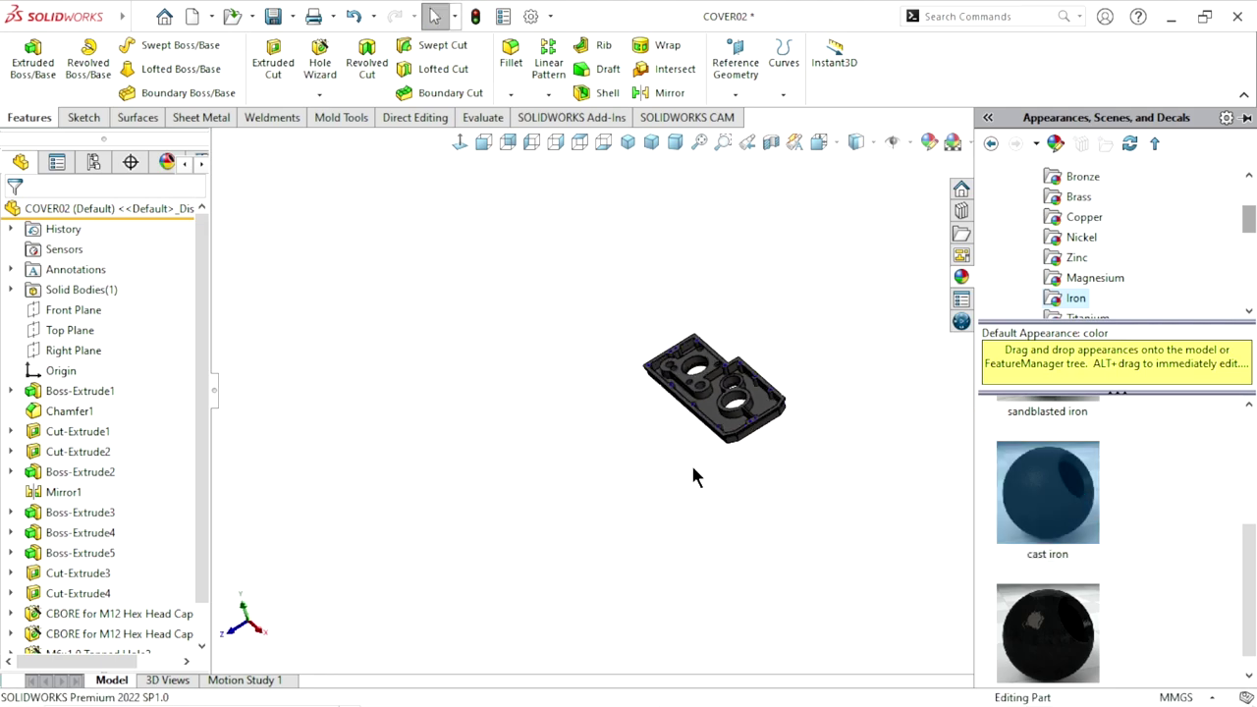
scroll(743, 396, down, 4)
scroll(747, 373, down, 2)
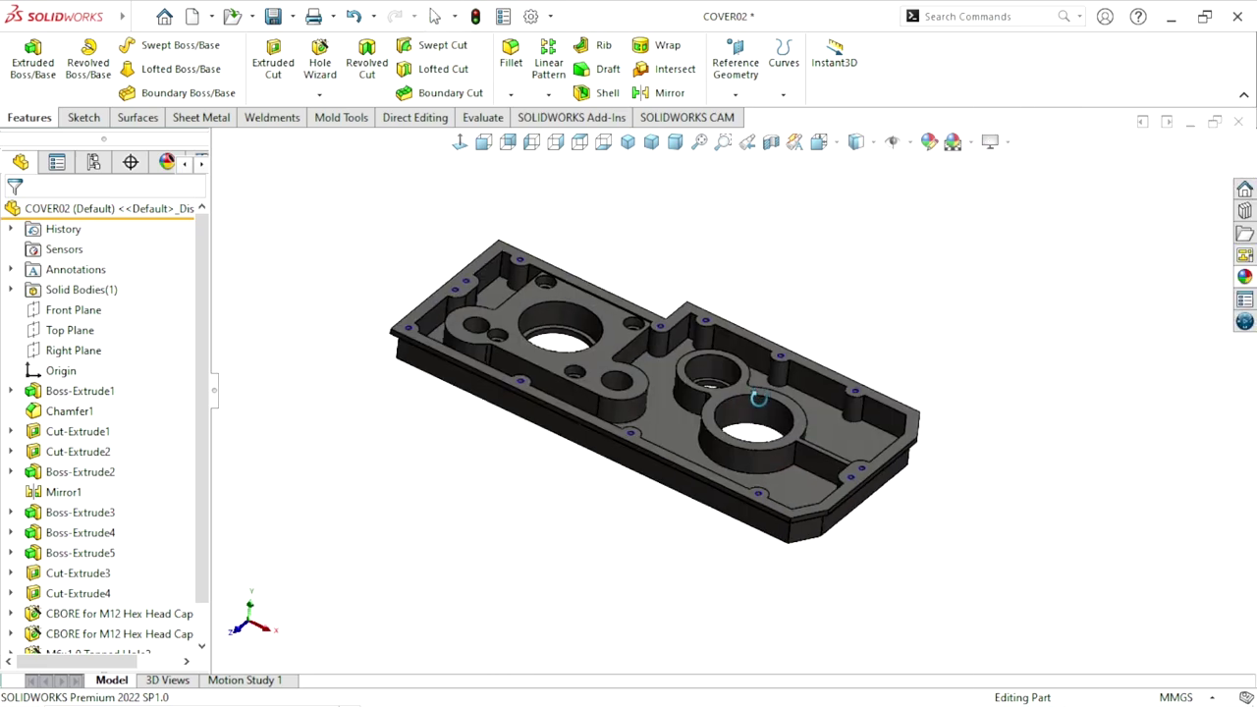
- Recolour the cast iron appearance to salmon pink, RGB 255/128/128
scroll(748, 338, down, 1)
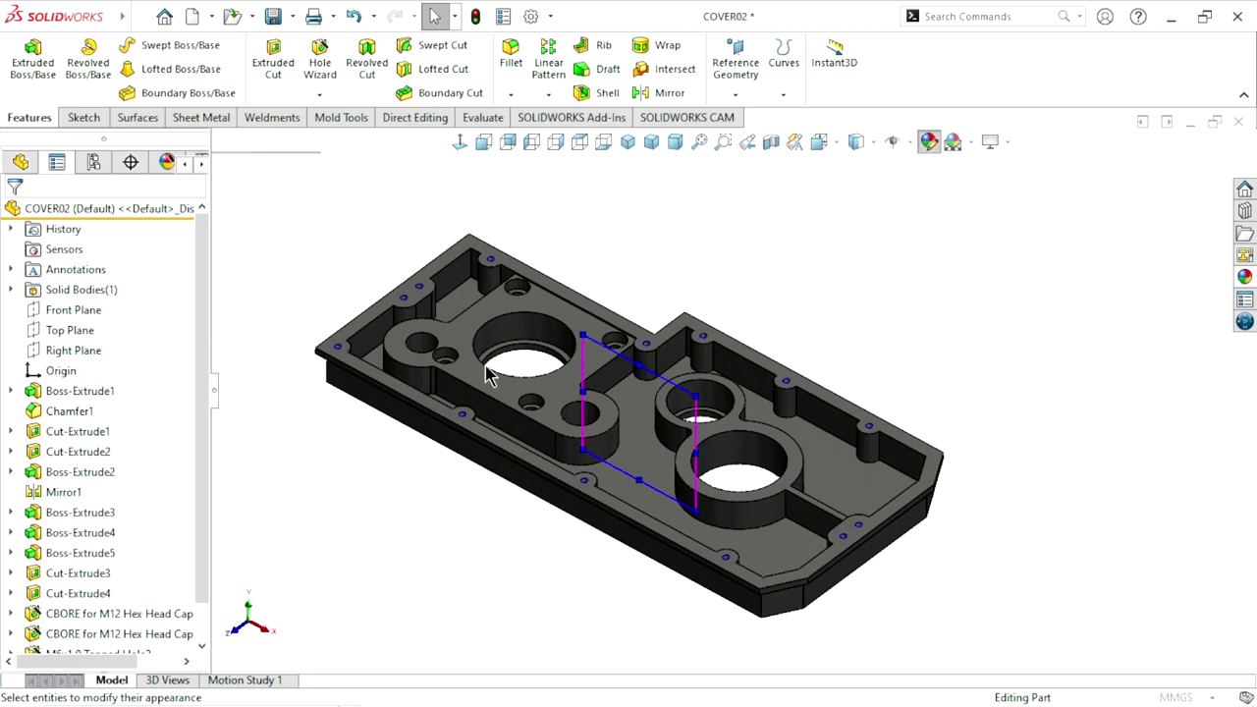
scroll(79, 485, down, 2)
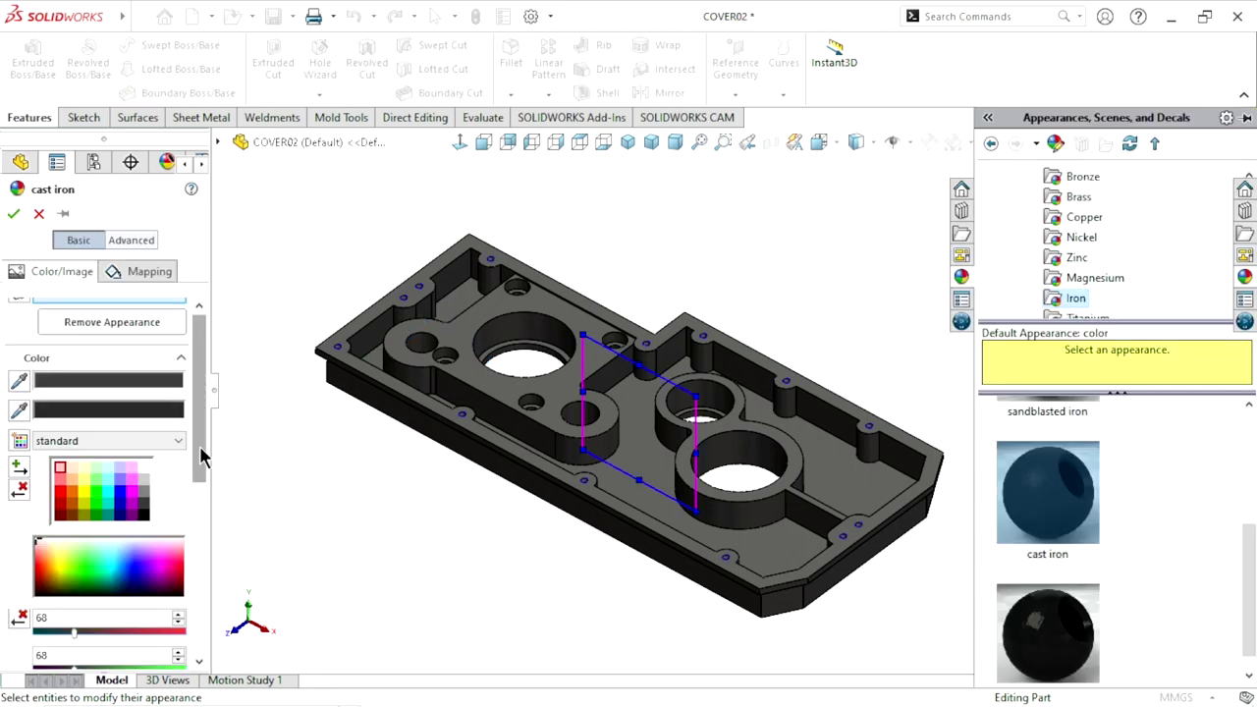
scroll(79, 486, down, 2)
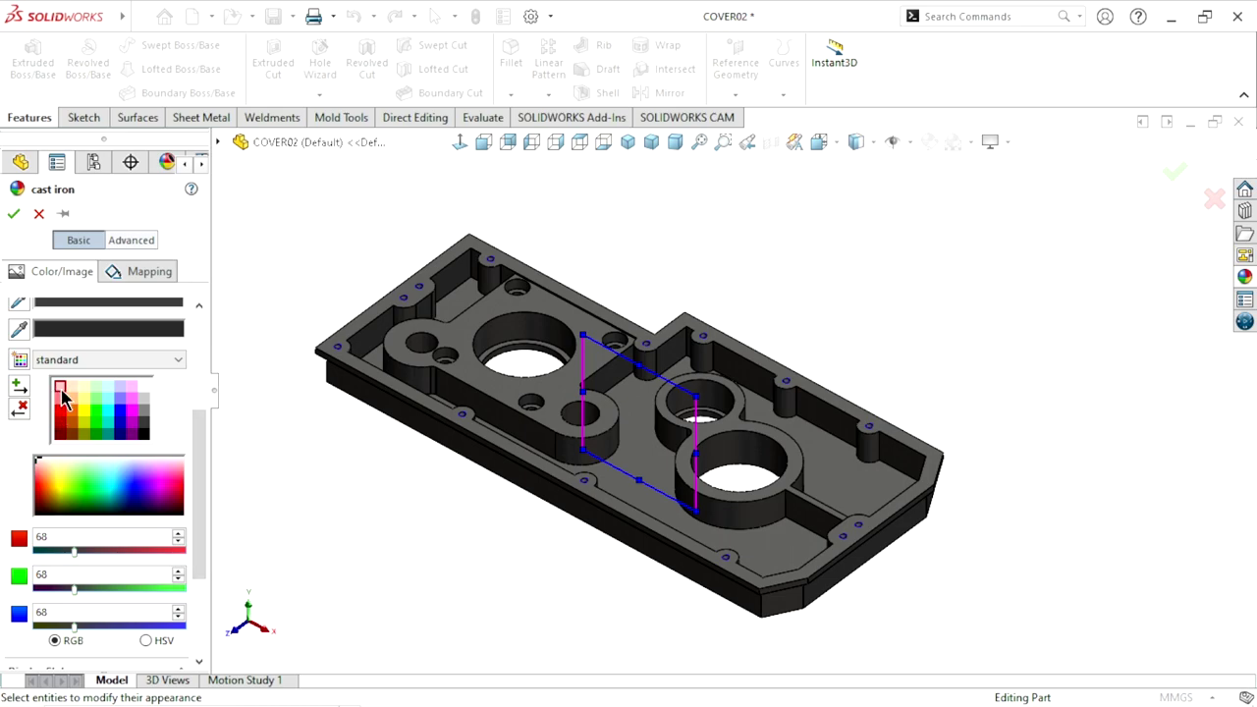
click(61, 393)
click(61, 398)
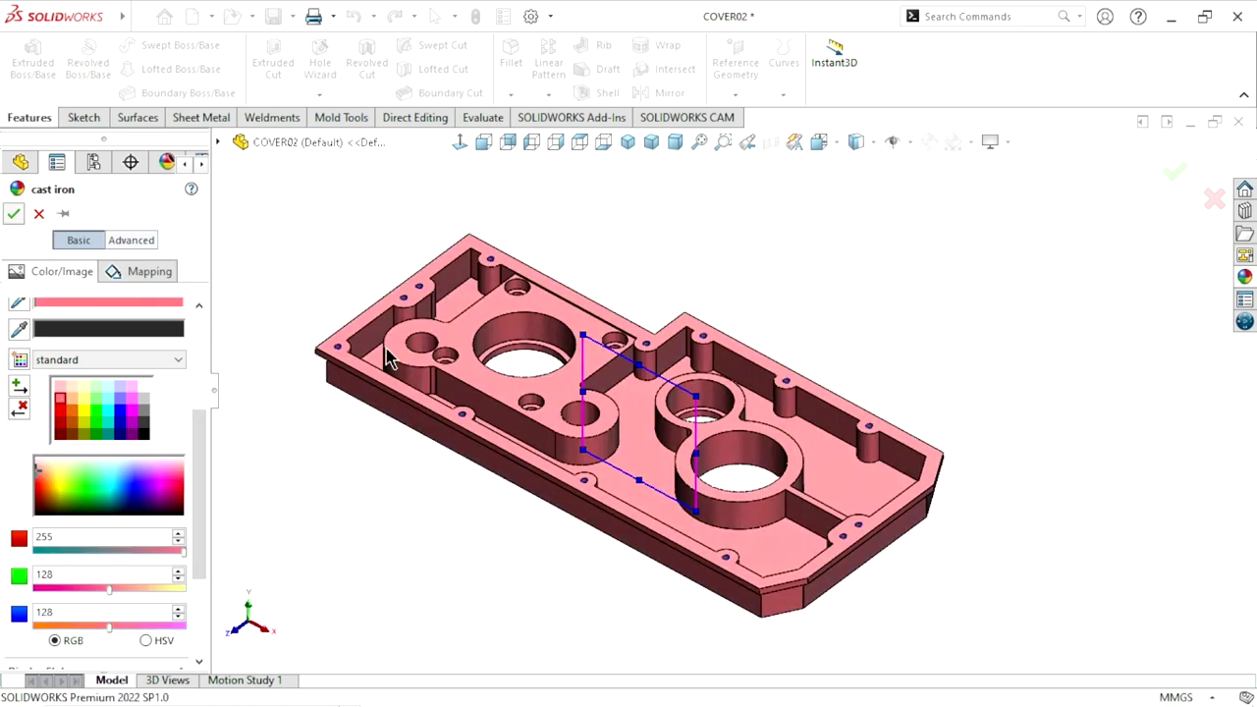
key(Return)
middle_drag(906, 373, 723, 449)
scroll(694, 474, up, 3)
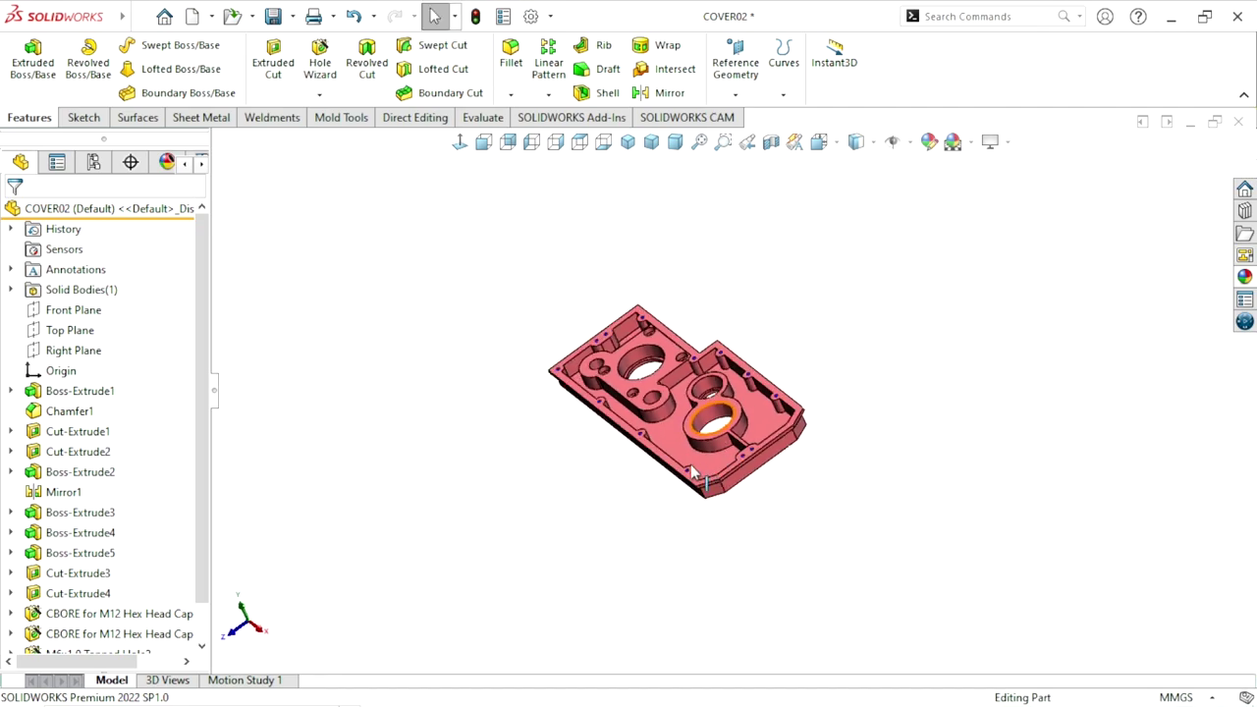
scroll(677, 461, down, 5)
scroll(658, 476, up, 2)
scroll(633, 490, up, 1)
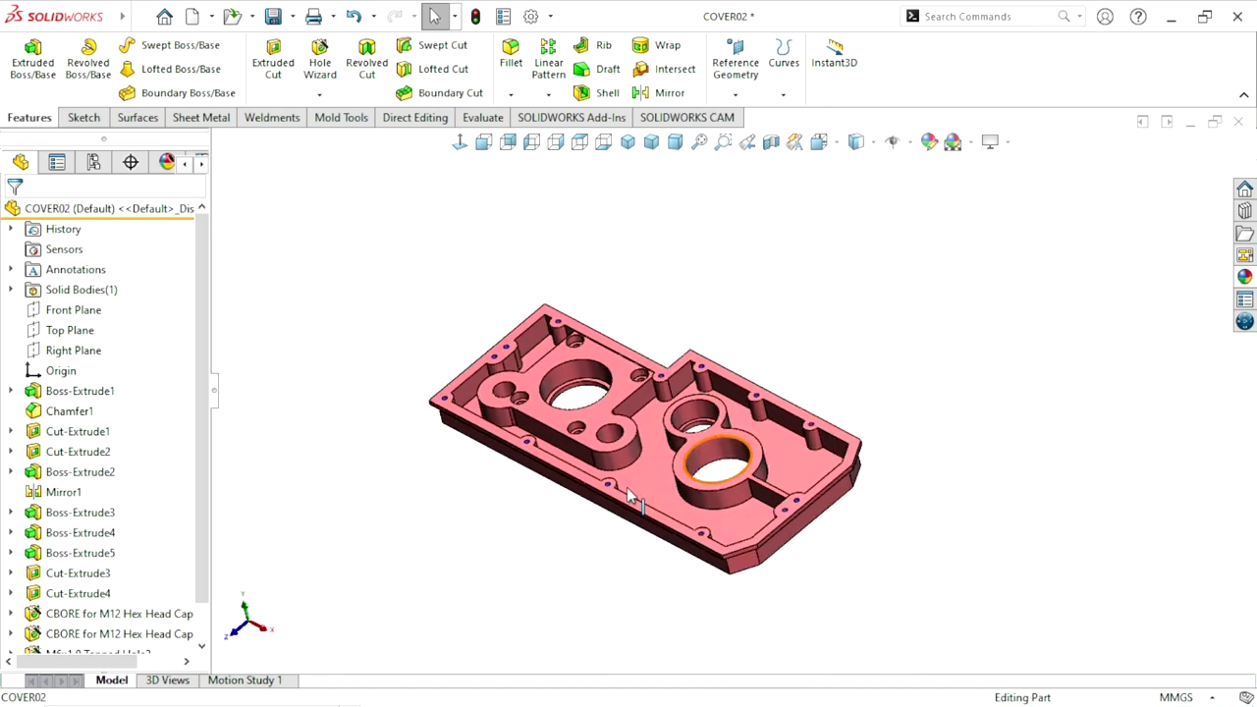
scroll(628, 496, down, 2)
- Select the left boss's bore faces, inner step face and top face
click(557, 312)
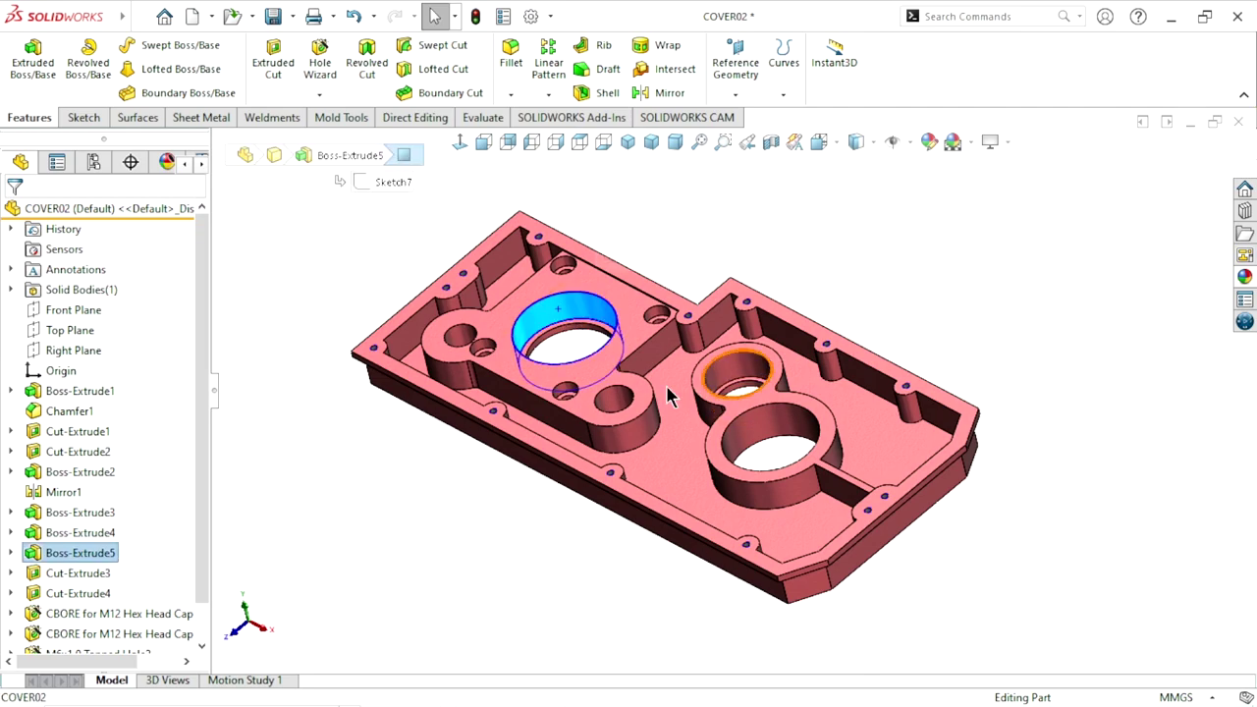
scroll(592, 356, down, 3)
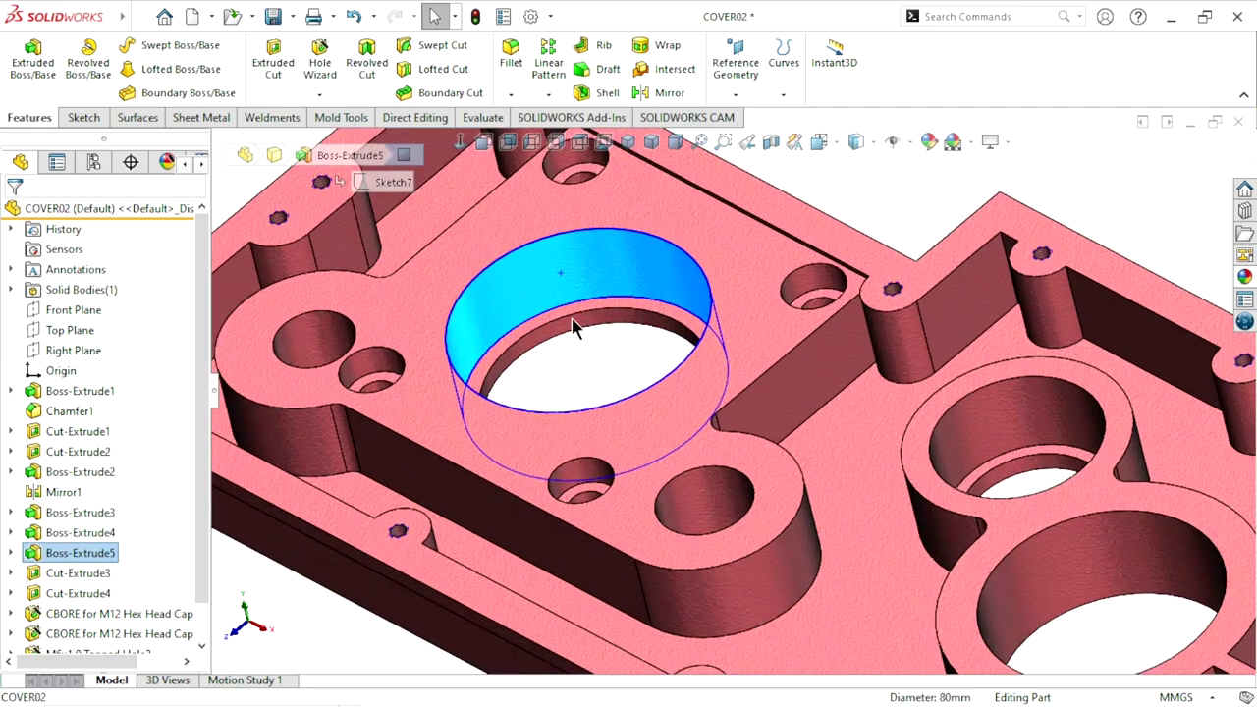
ctrl+click(556, 320)
ctrl+click(573, 340)
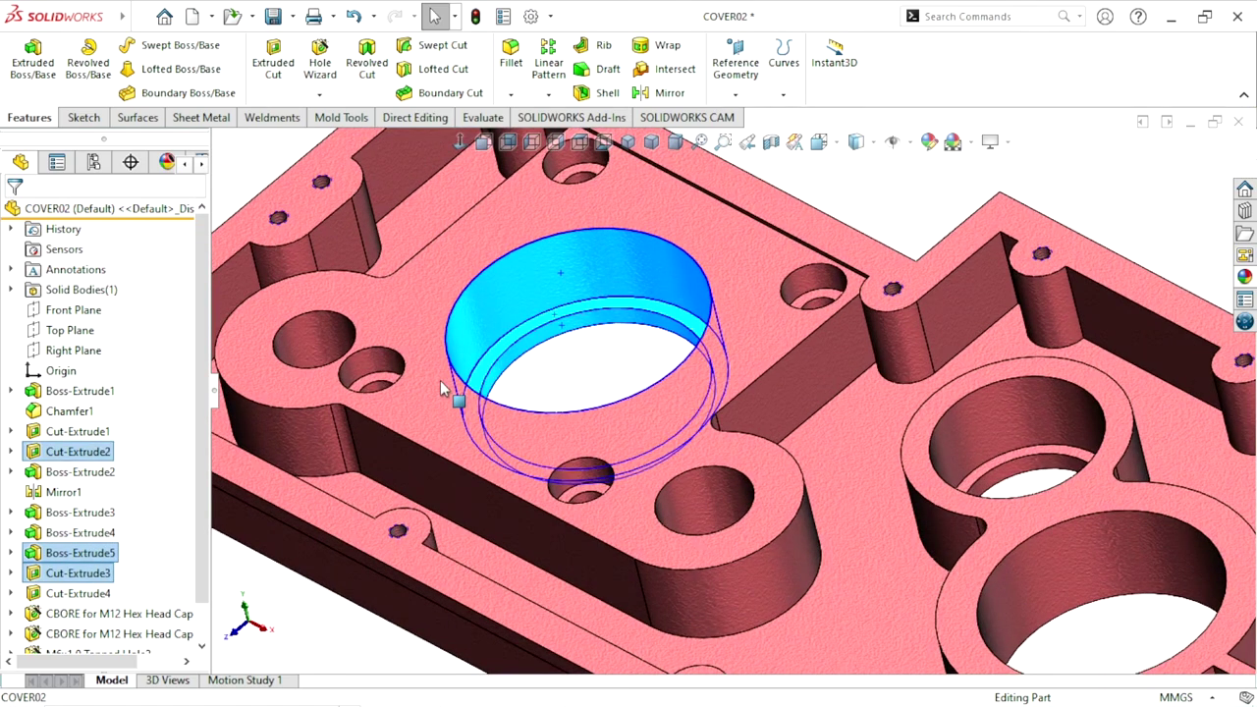
ctrl+click(409, 300)
- Add the small left hole, right-hand bore and boss faces, and the top rim face to the selection
ctrl+click(316, 344)
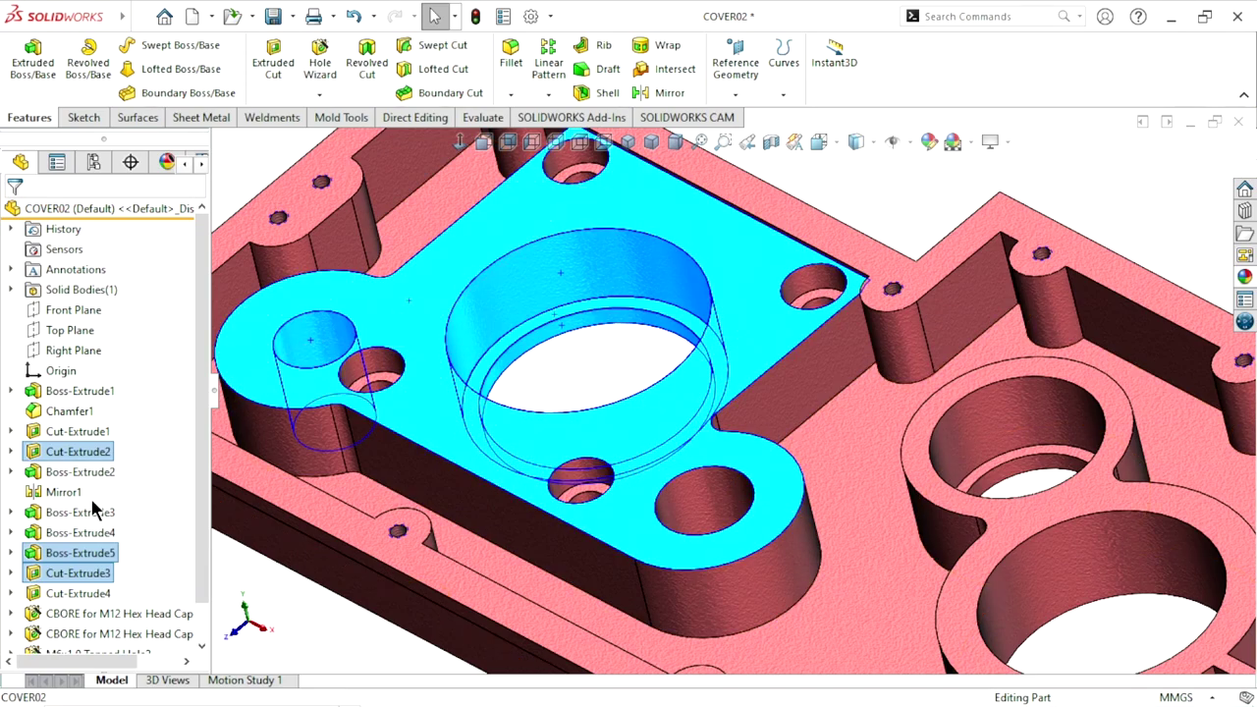
scroll(194, 506, down, 2)
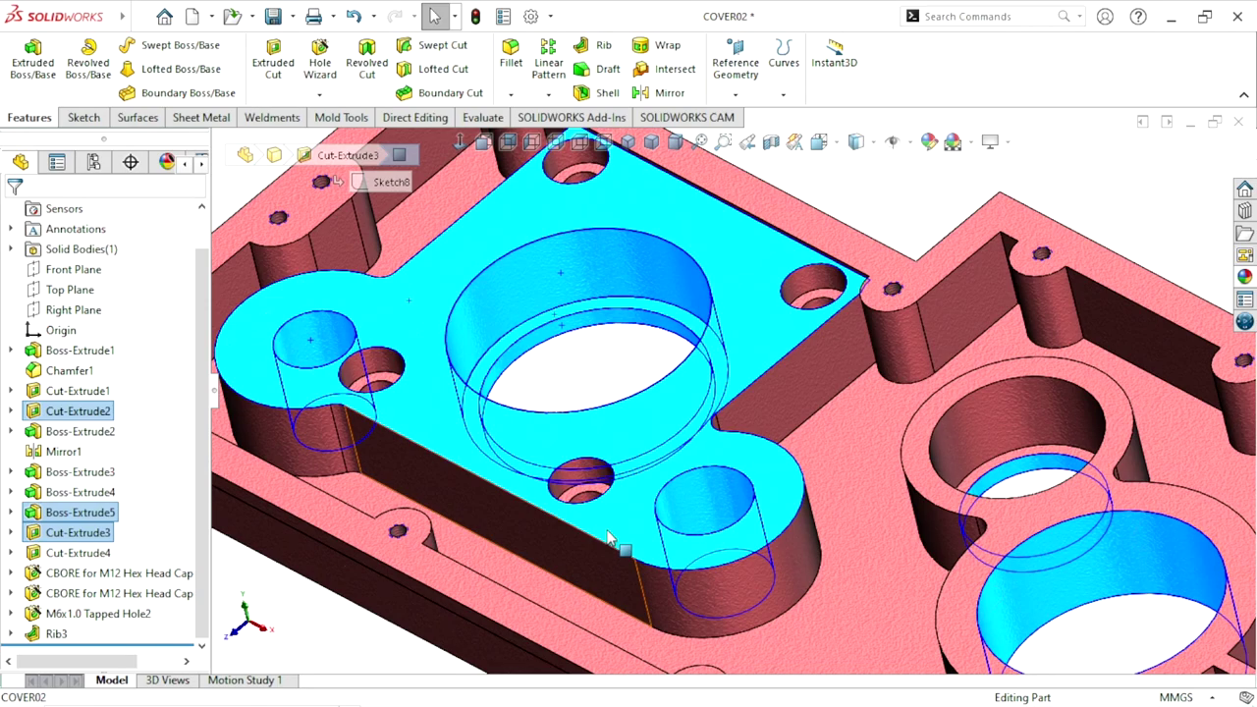
scroll(623, 522, up, 3)
scroll(908, 309, down, 3)
scroll(908, 309, down, 2)
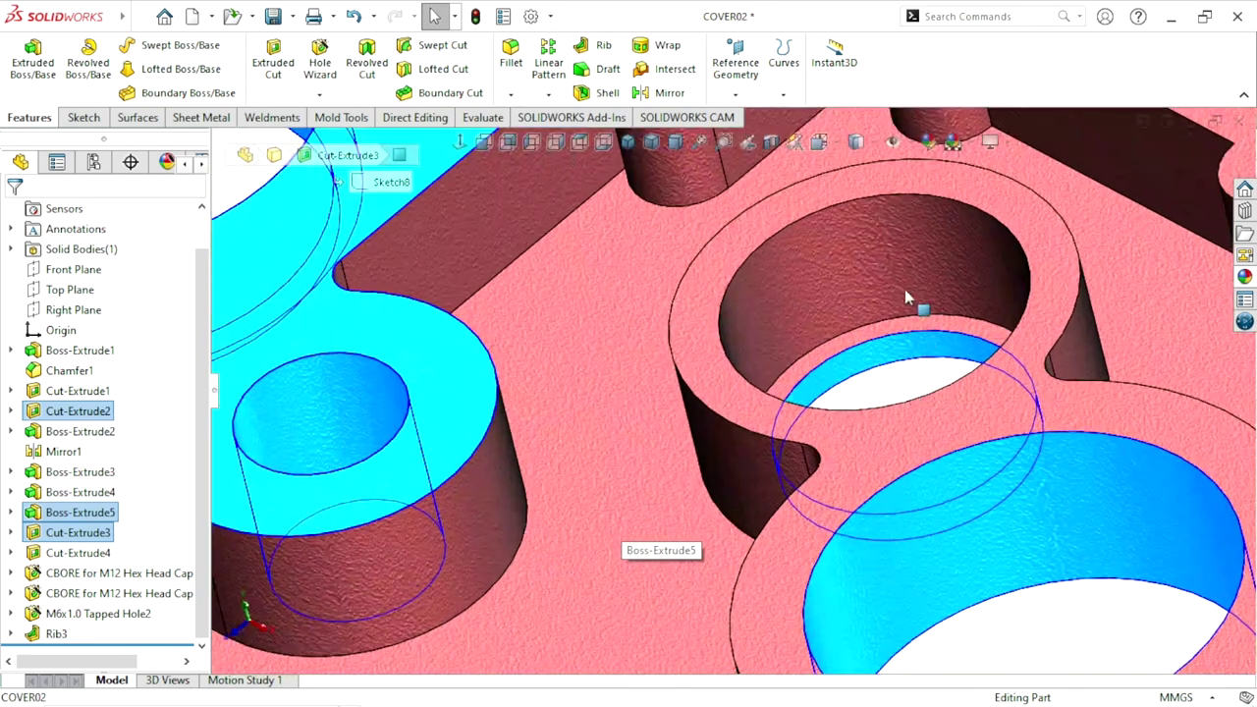
ctrl+click(883, 319)
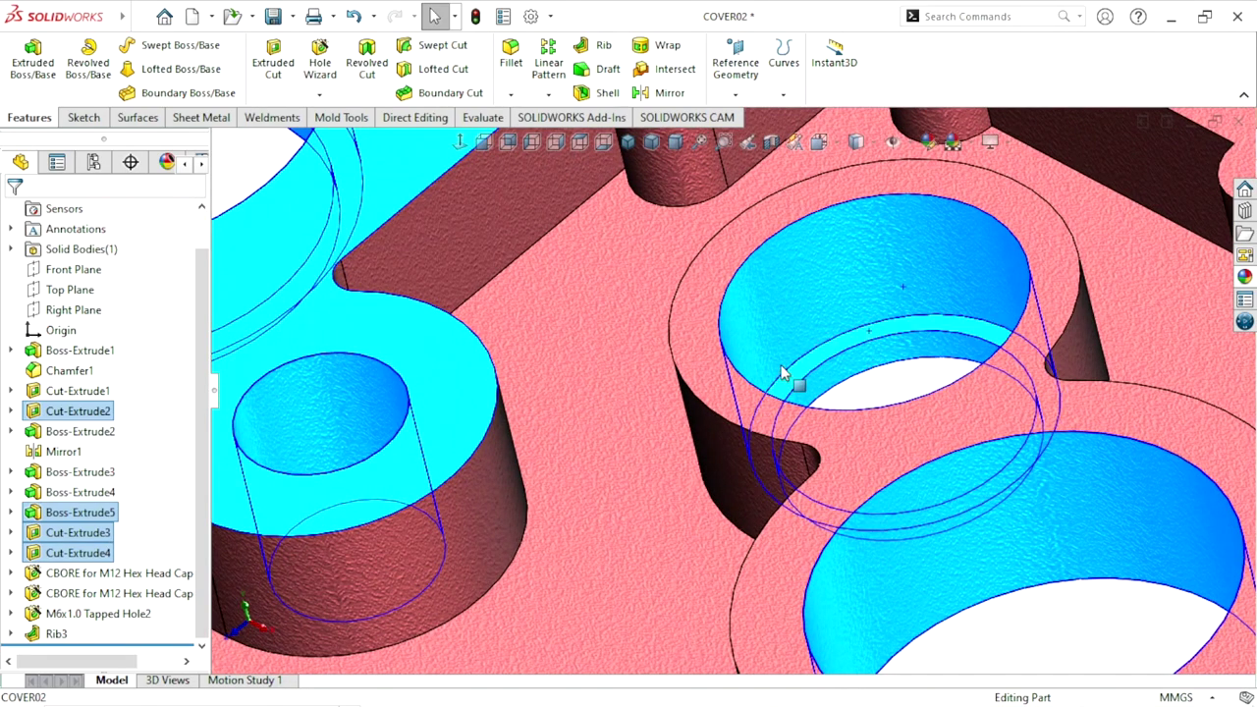
scroll(707, 383, up, 2)
ctrl+click(719, 446)
key(f)
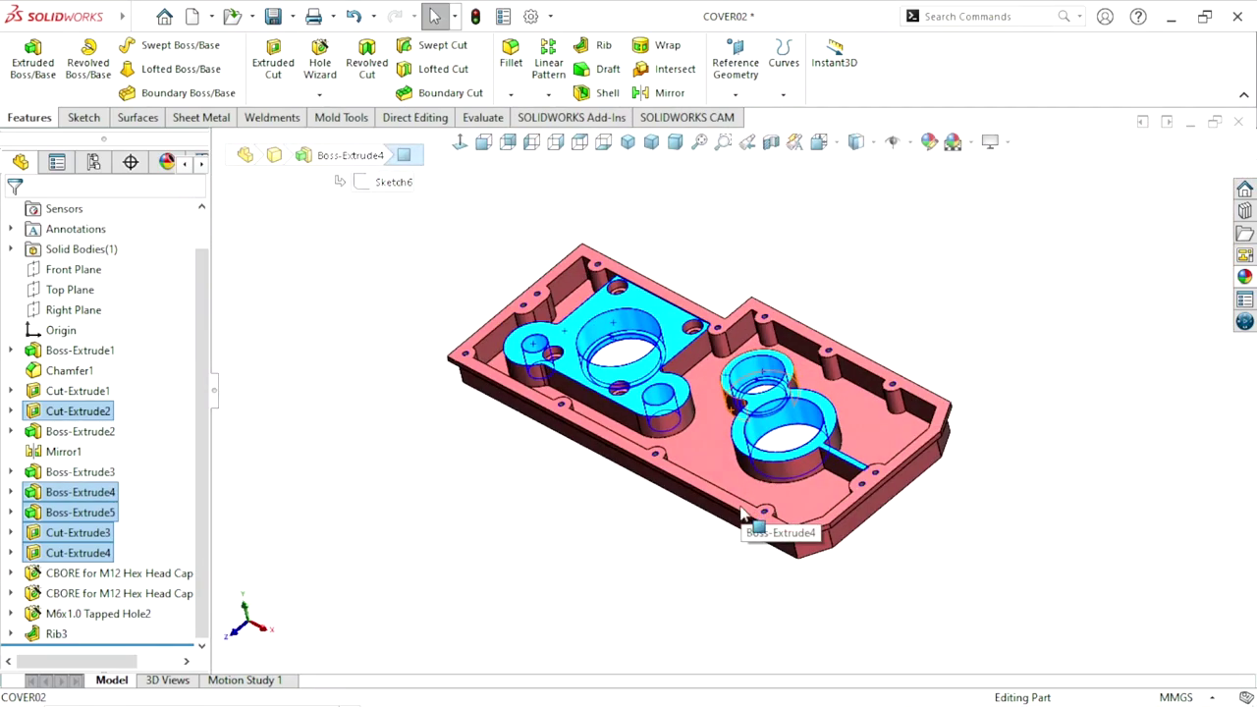
scroll(854, 358, down, 2)
ctrl+click(721, 359)
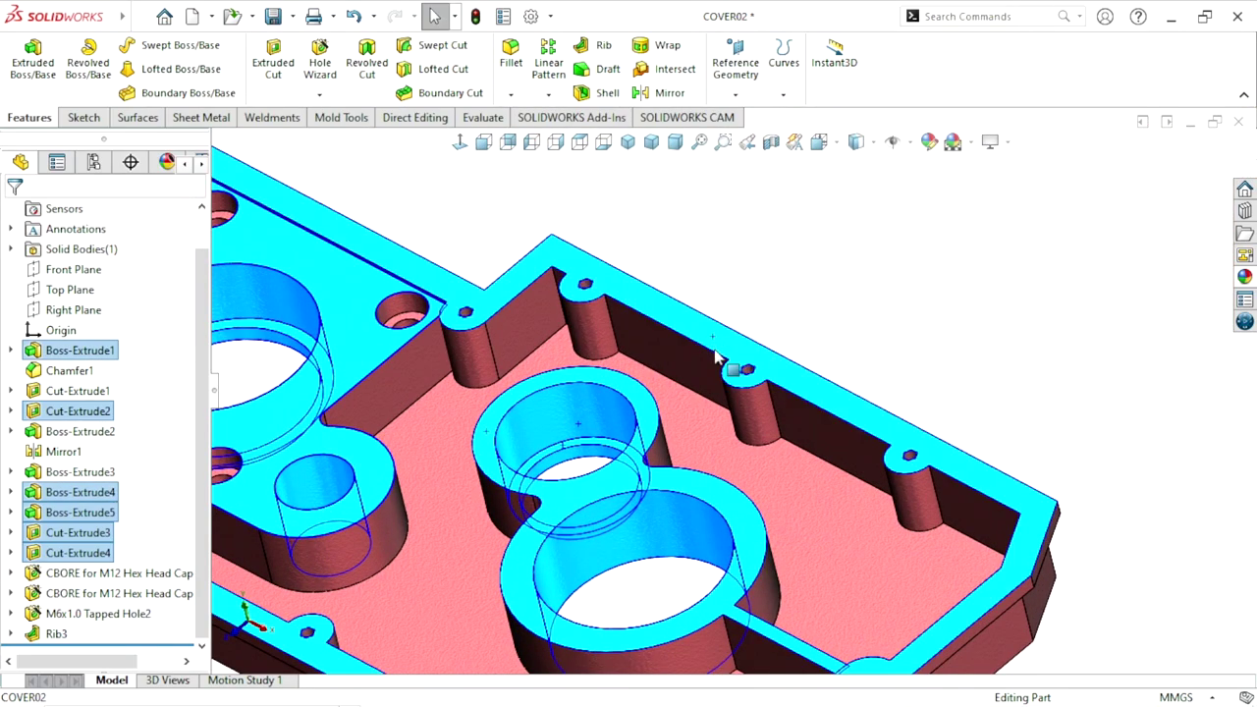
scroll(734, 527, up, 2)
scroll(556, 465, down, 2)
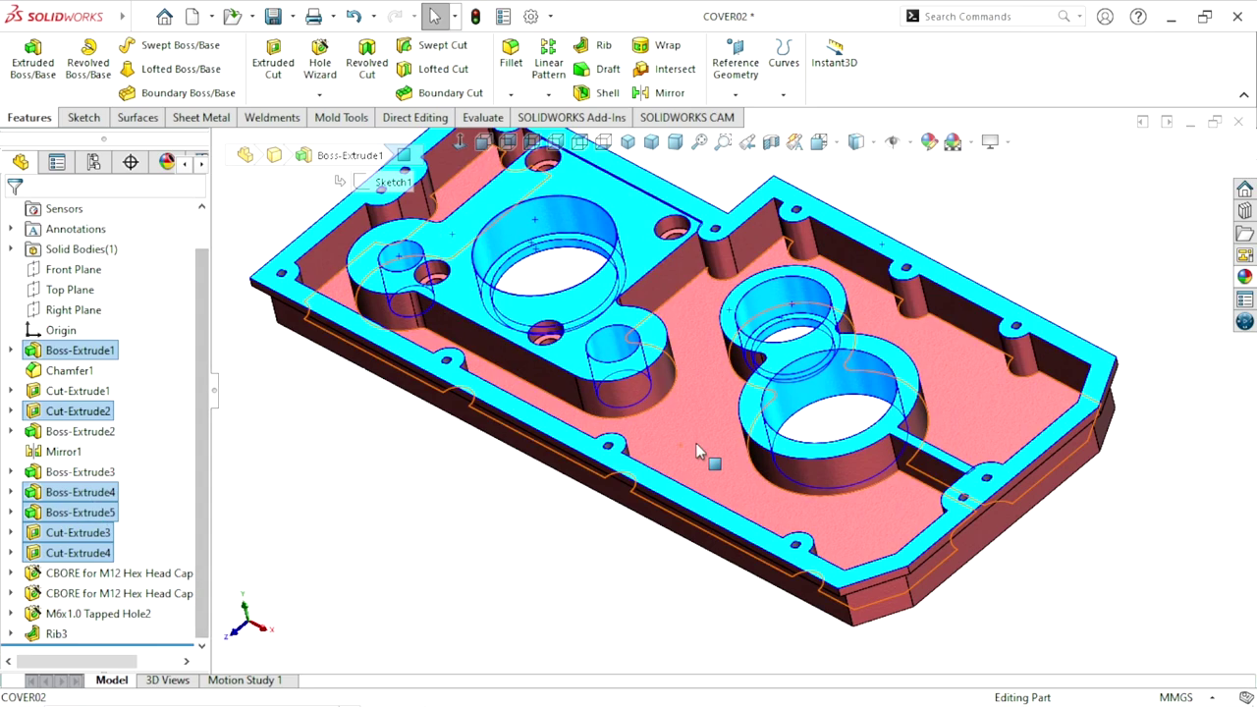
scroll(687, 432, up, 1)
scroll(645, 390, down, 4)
- Add both M12 counterbored hole features and the M6x1.0 tapped holes to the selection
ctrl+click(88, 572)
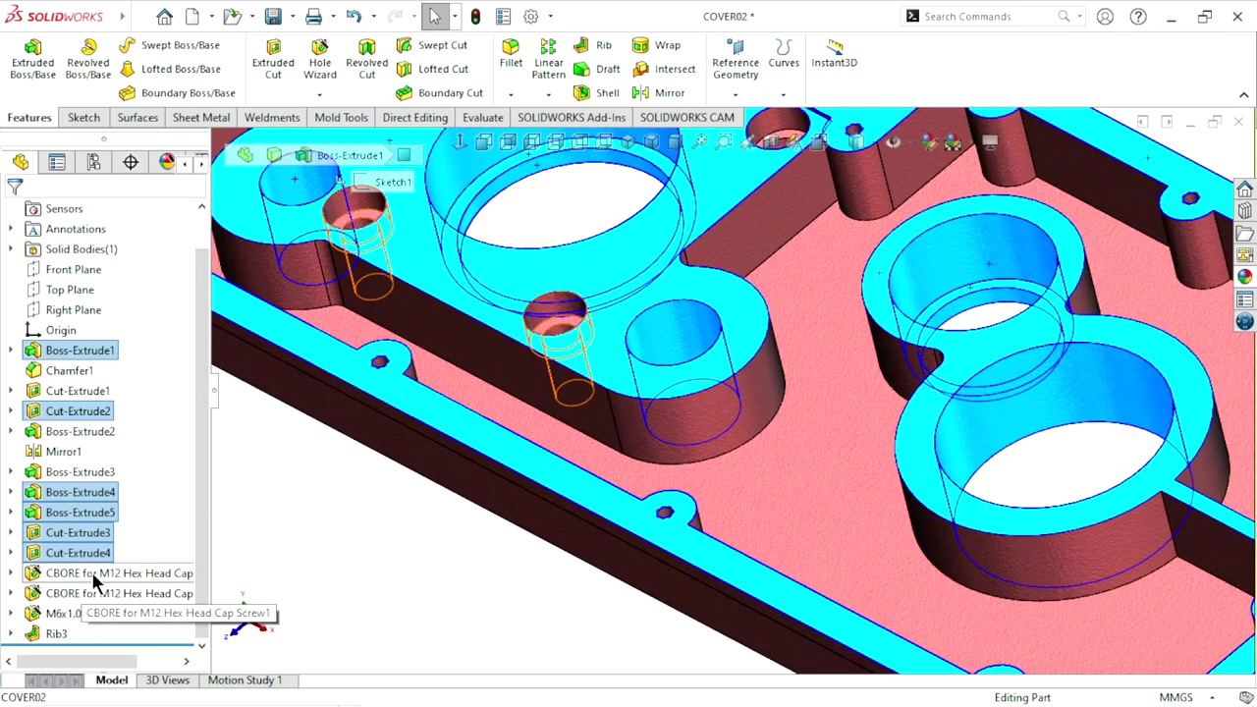
ctrl+click(93, 593)
ctrl+click(88, 614)
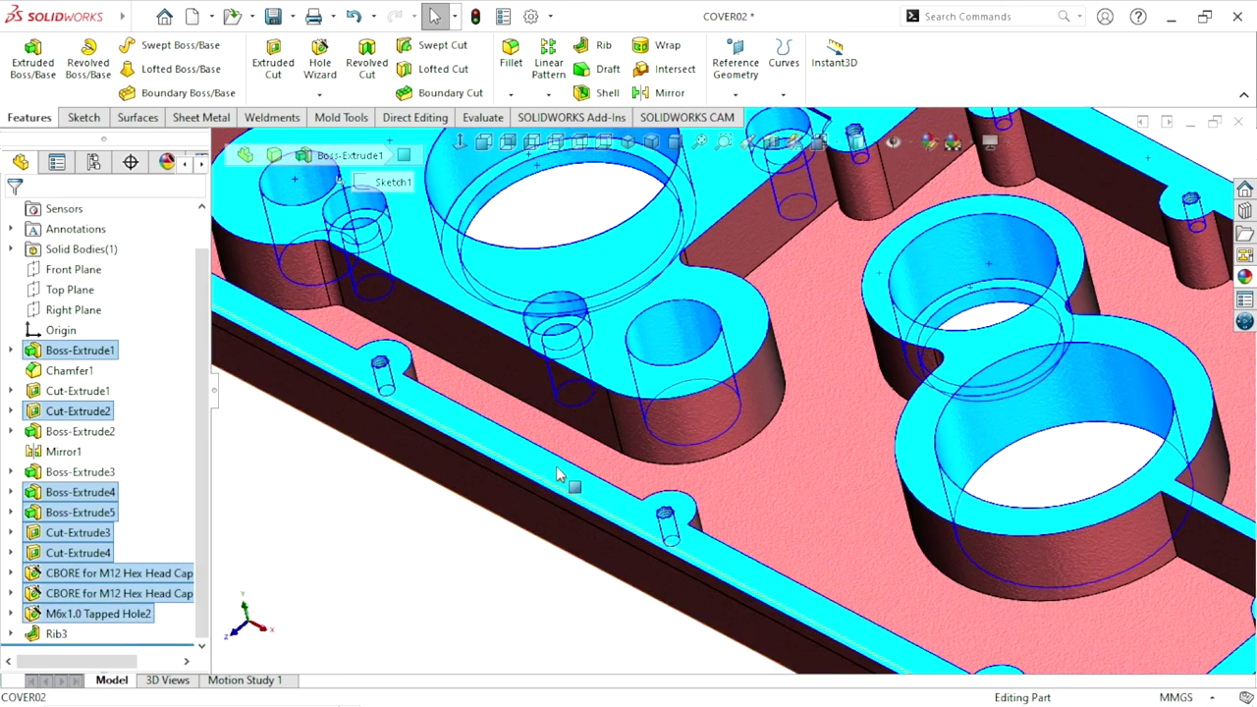
scroll(654, 282, up, 3)
scroll(599, 290, down, 2)
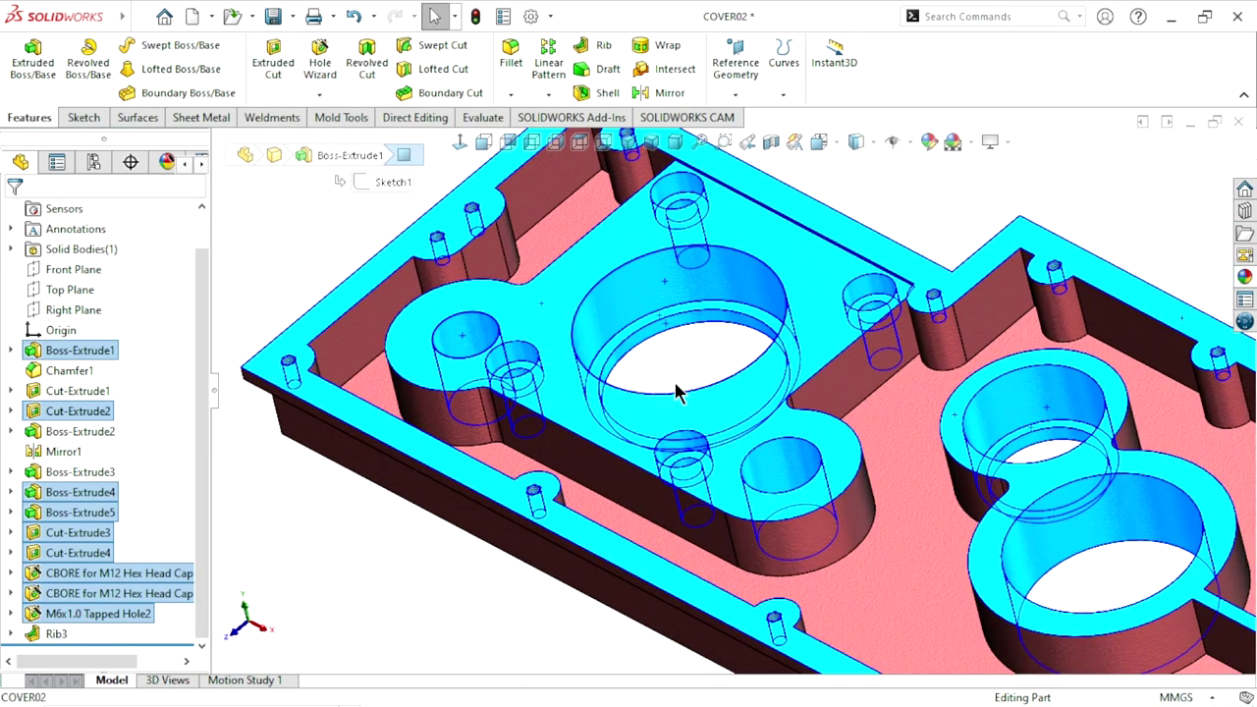
scroll(676, 390, up, 1)
mouse_move(783, 478)
middle_down()
mouse_move(778, 500)
mouse_move(775, 414)
mouse_move(703, 410)
mouse_move(756, 414)
middle_up()
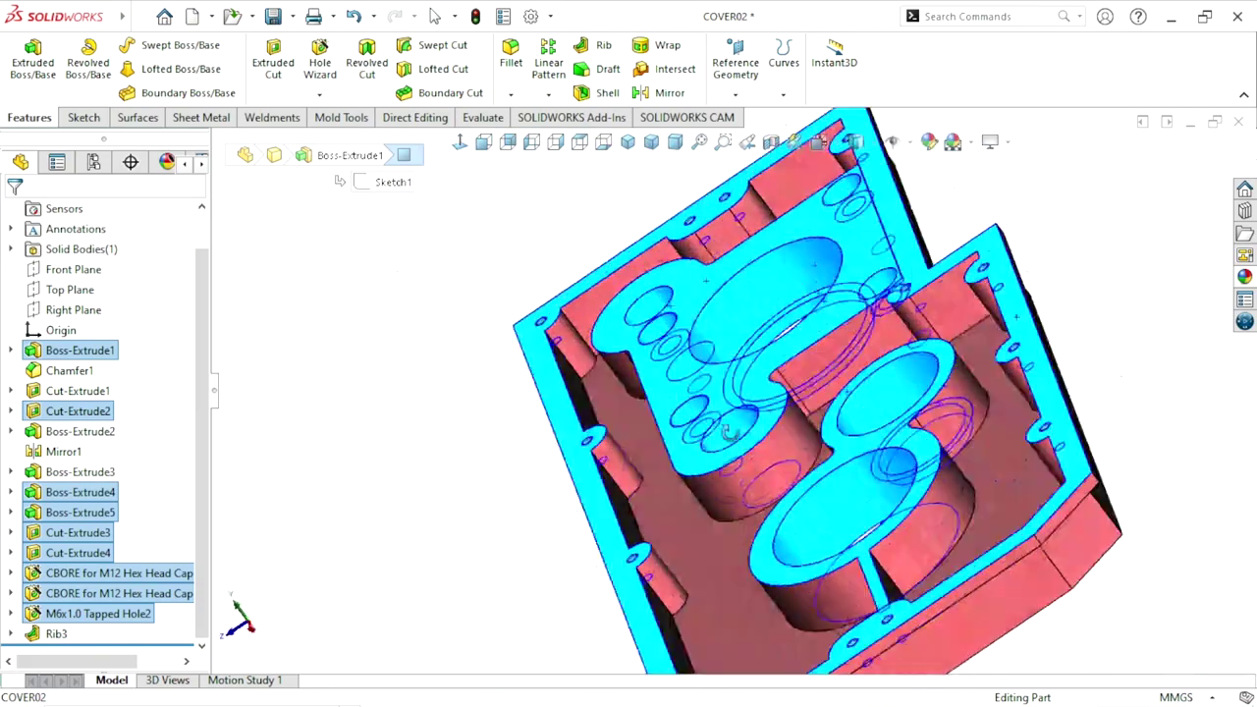
scroll(775, 417, up, 2)
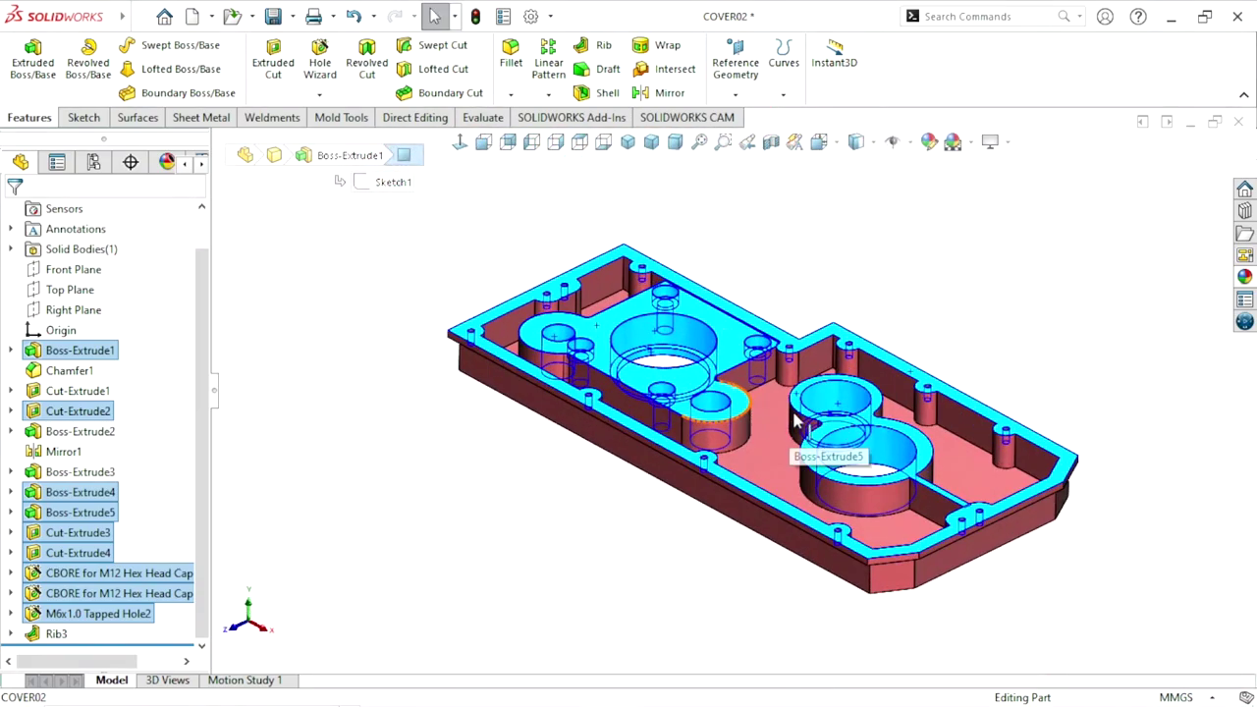
- Apply the Metal > Steel matte steel appearance to the selected machined faces of COVER02
click(1240, 279)
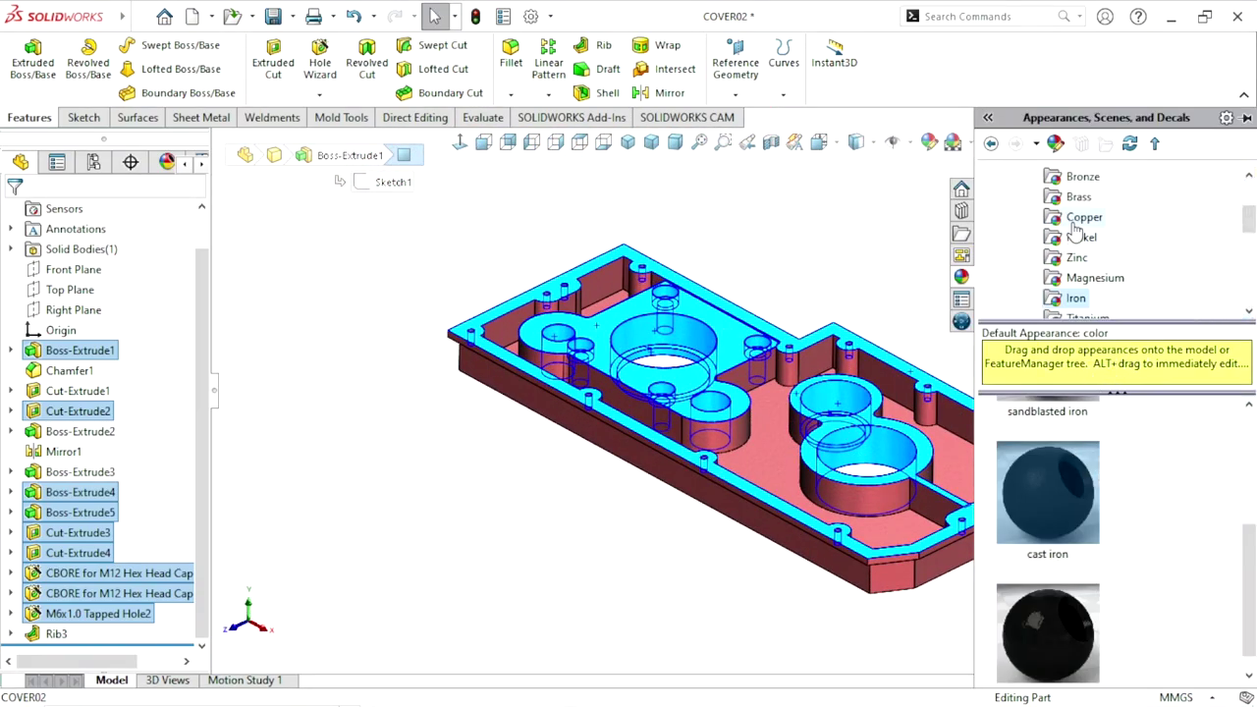
scroll(1083, 255, up, 2)
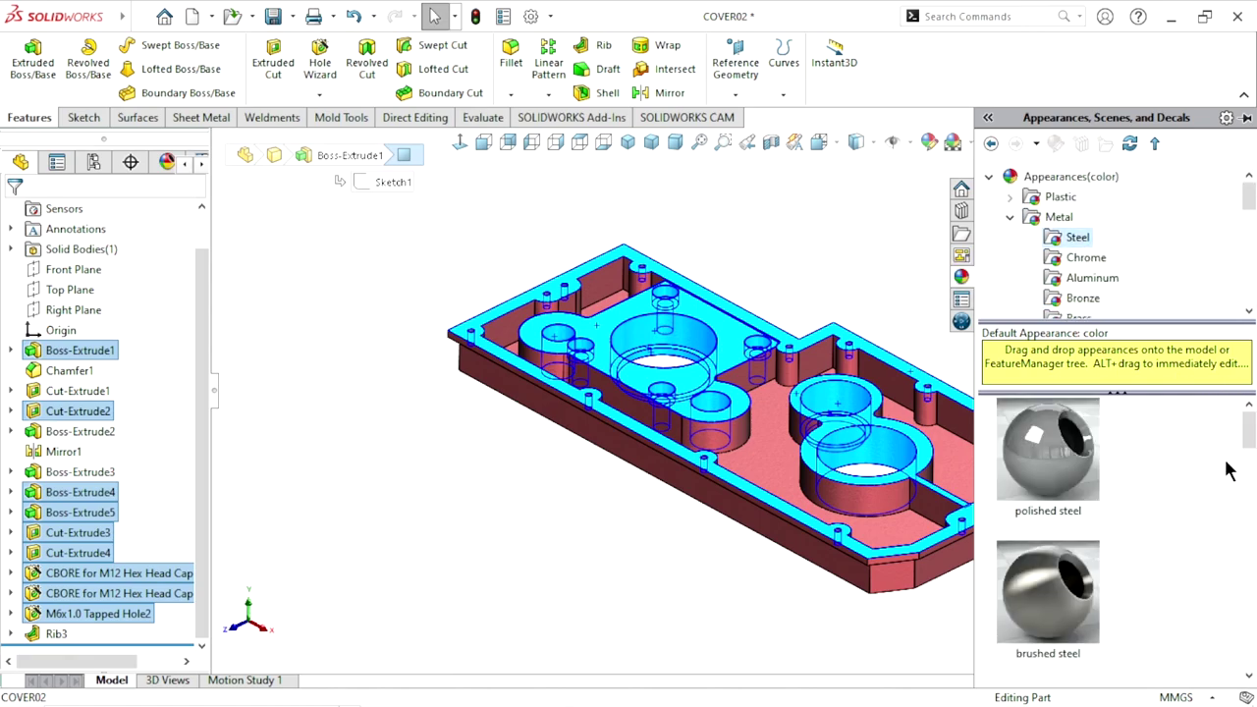
drag(1253, 454, 1251, 499)
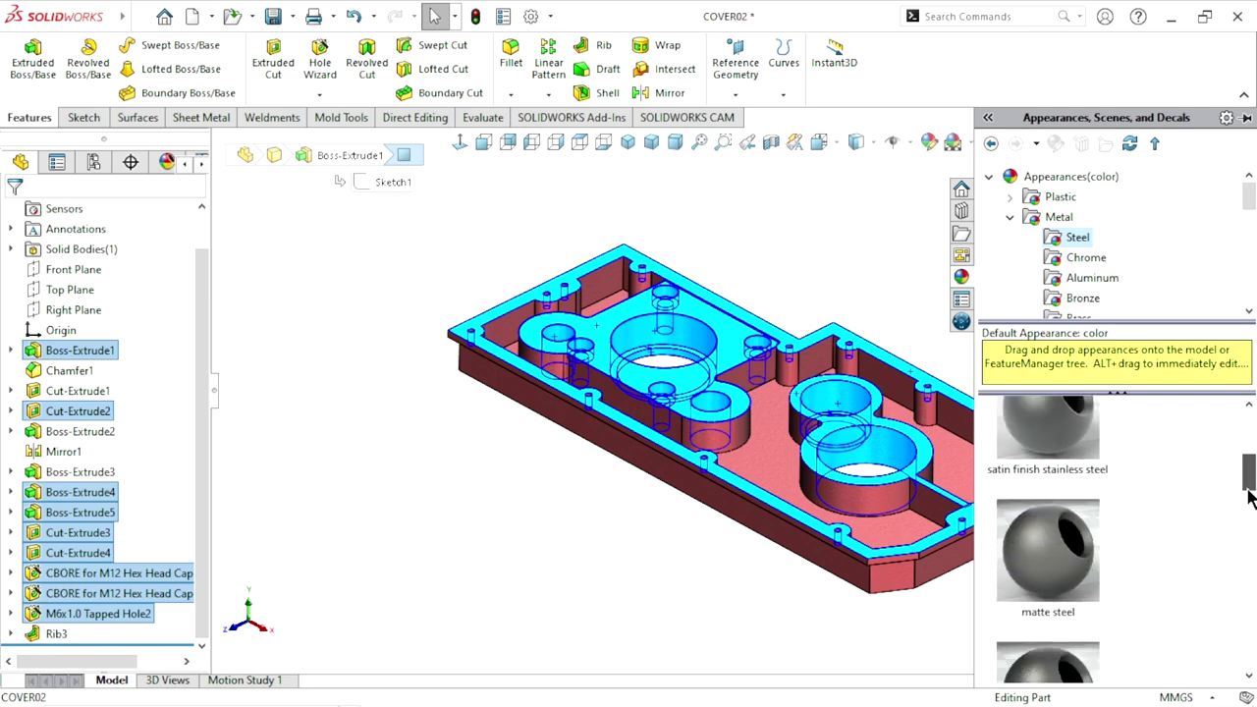
click(1032, 566)
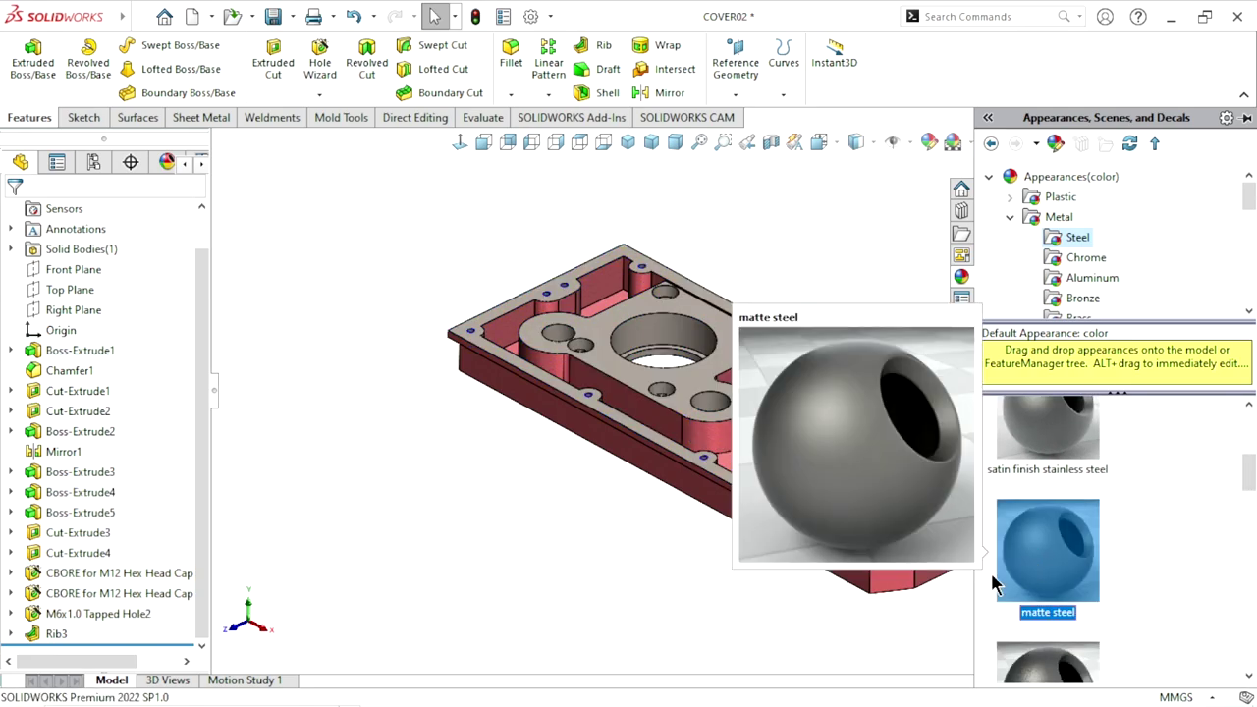
key(ctrl+7)
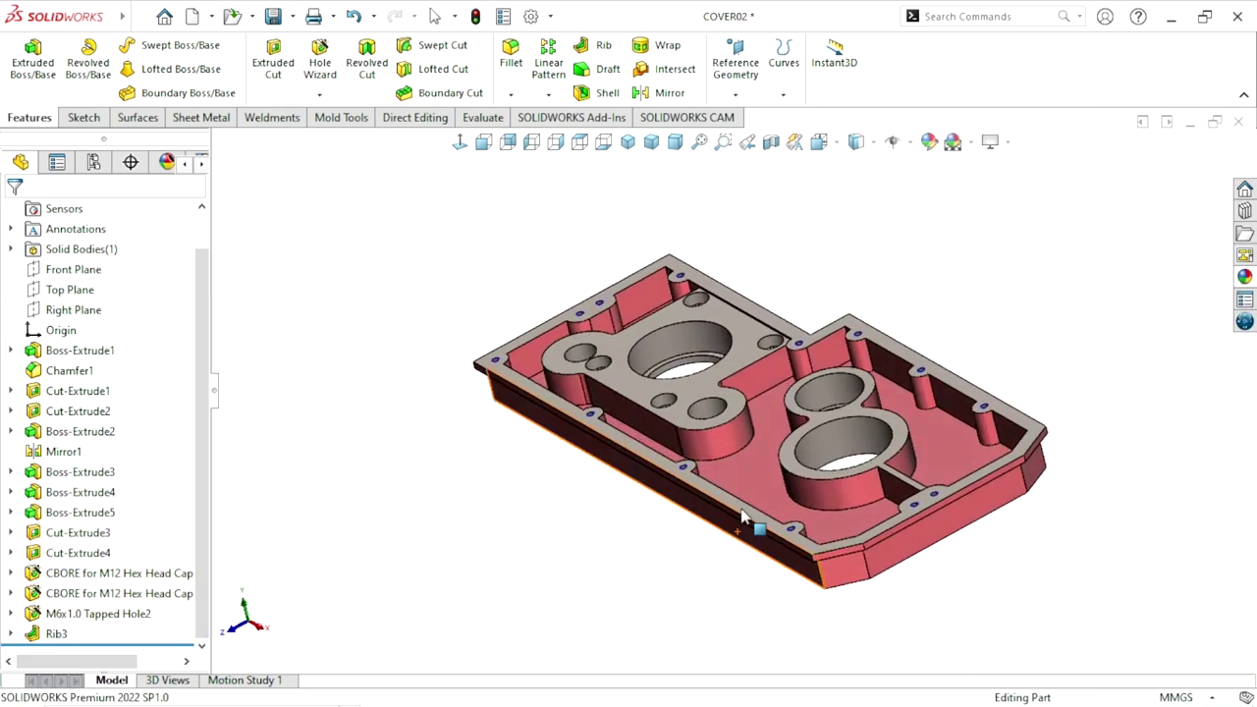
scroll(857, 441, down, 3)
middle_drag(857, 441, 770, 476)
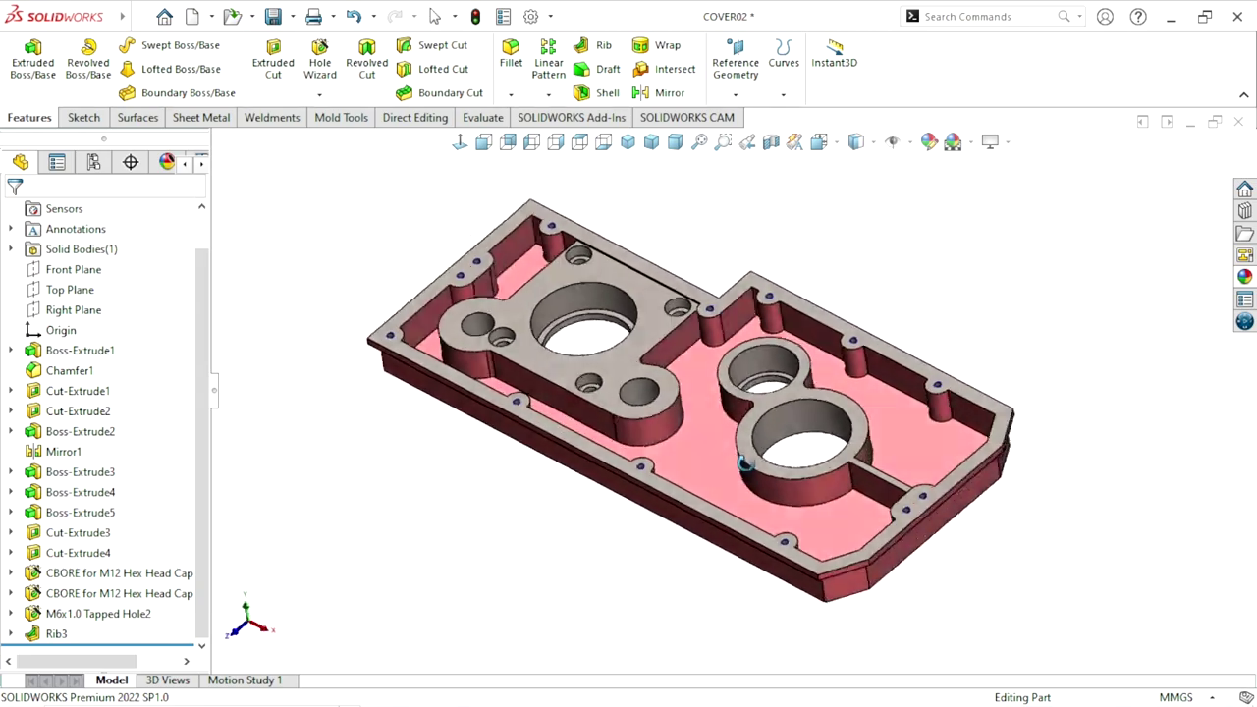
scroll(770, 476, up, 3)
scroll(766, 471, down, 3)
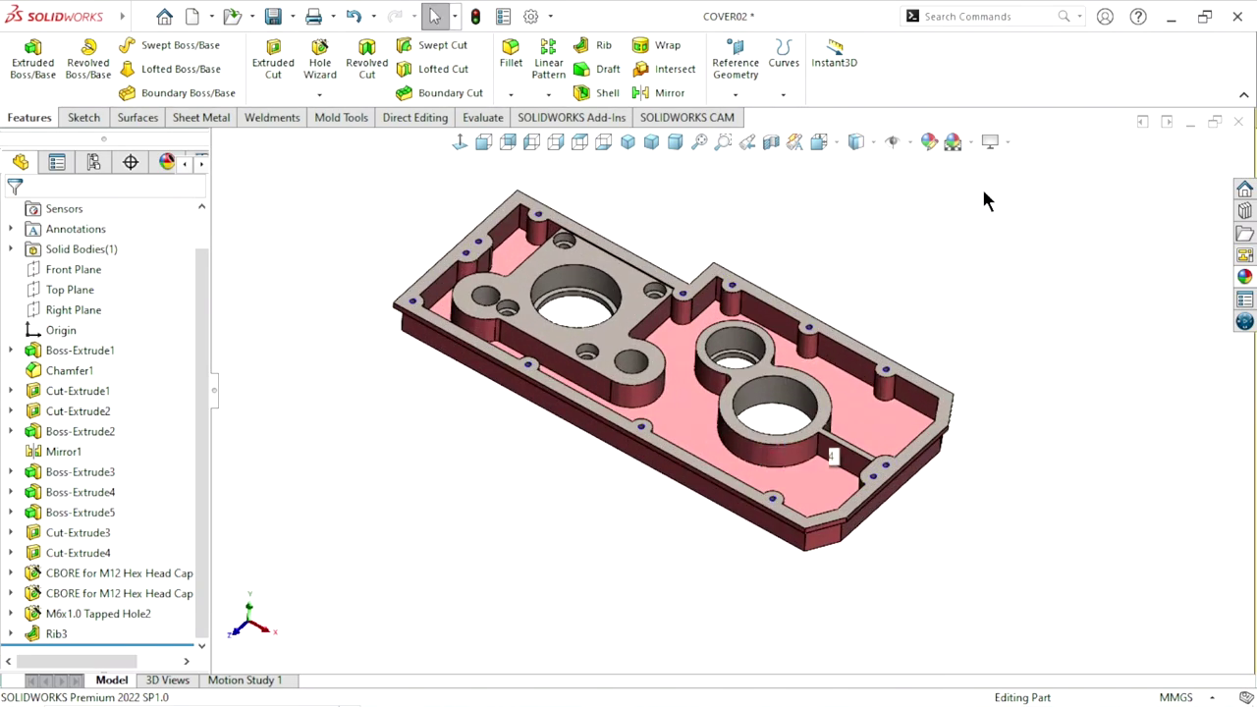
click(1006, 144)
click(1013, 169)
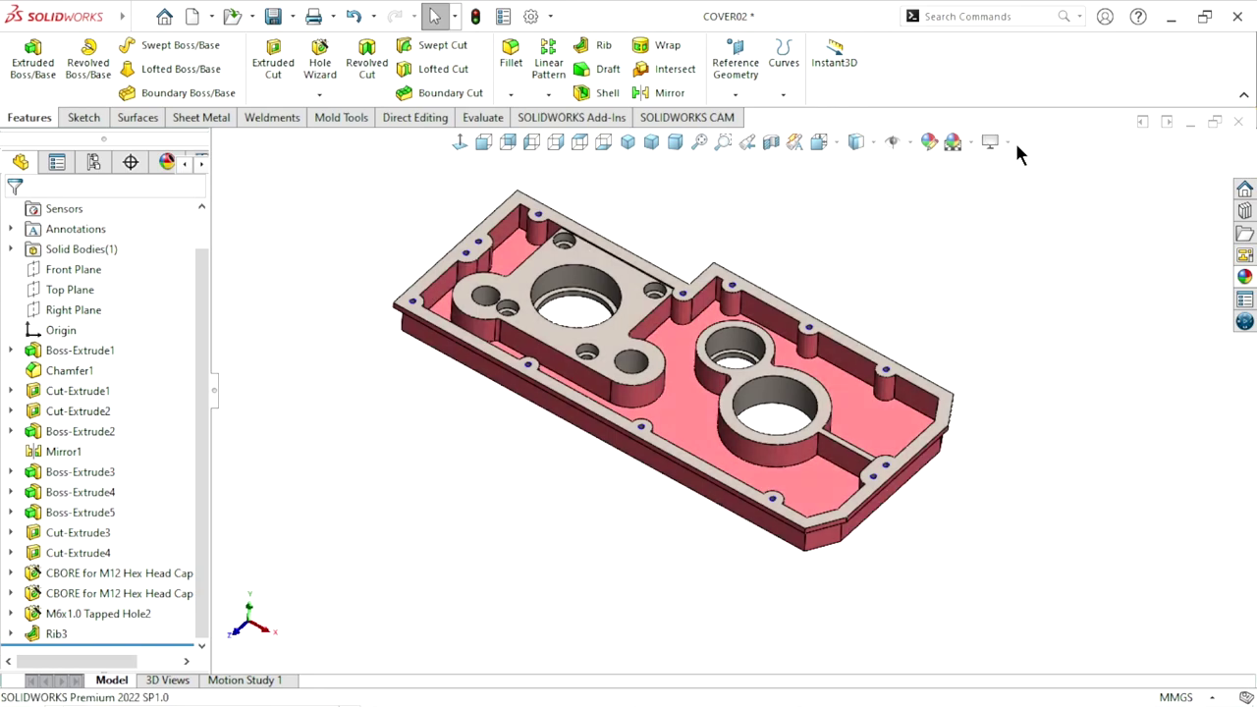
click(1006, 143)
click(997, 167)
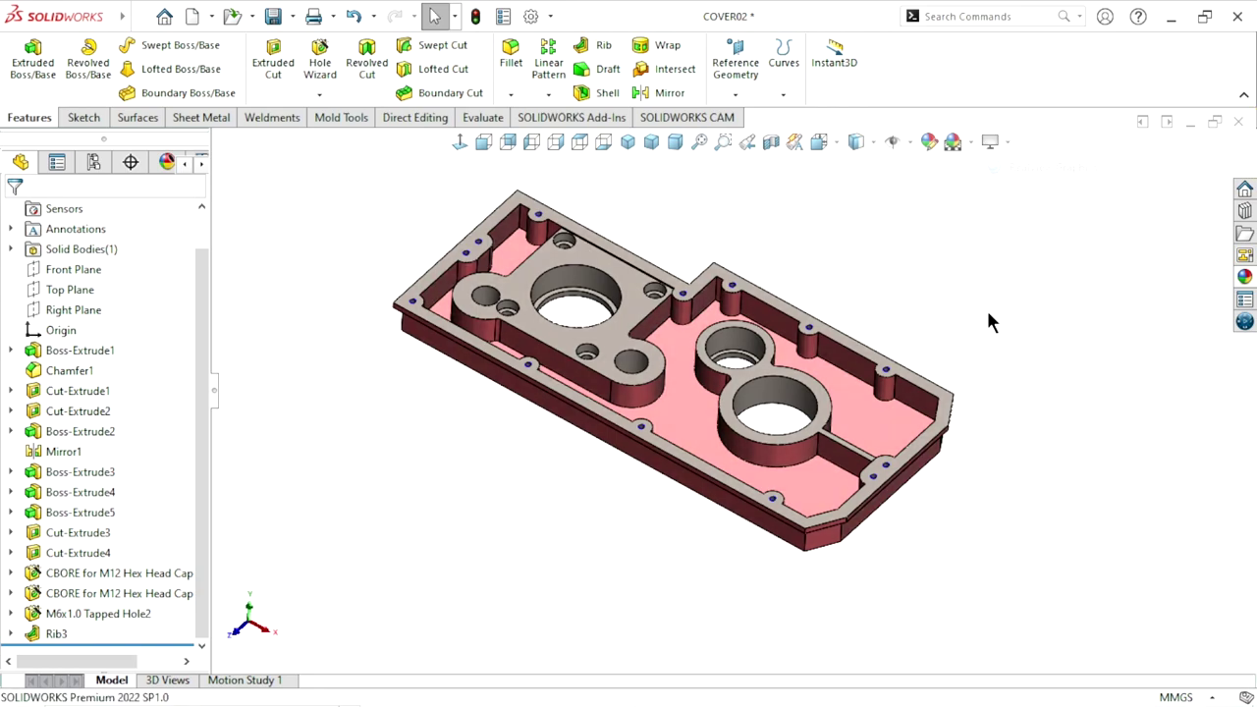
scroll(688, 364, down, 2)
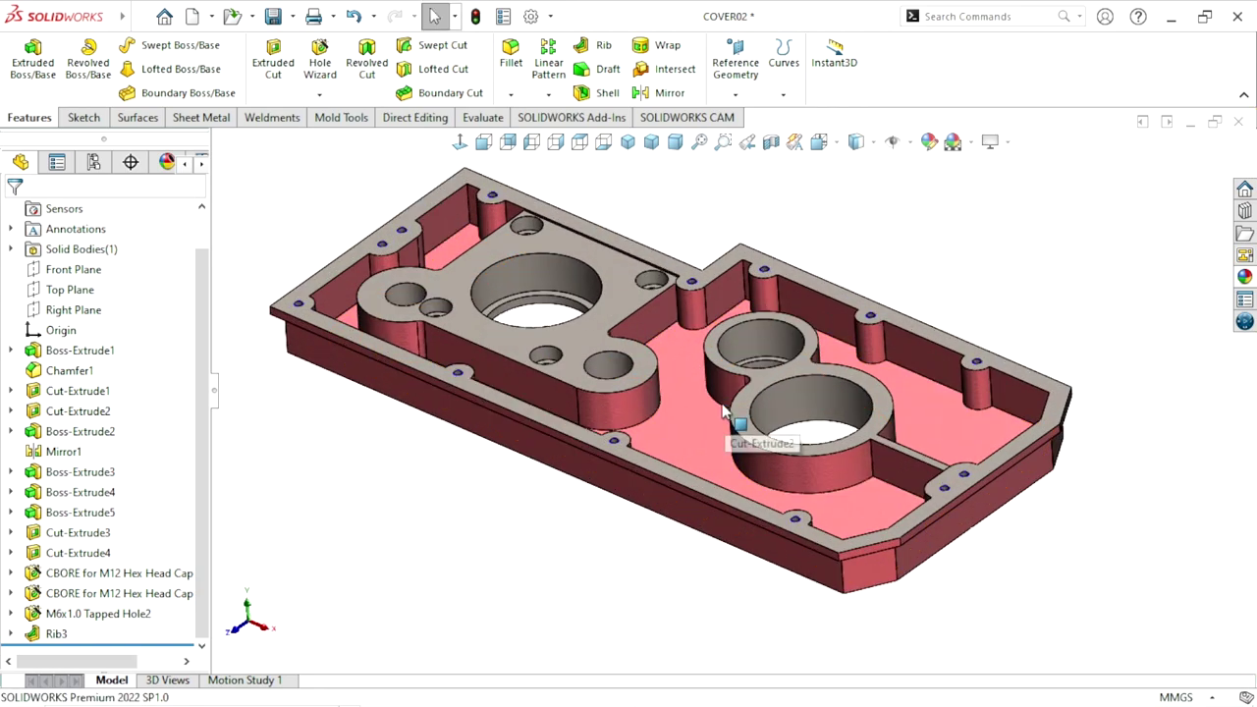
mouse_move(722, 411)
middle_down()
mouse_move(776, 416)
mouse_move(679, 361)
middle_up()
middle_drag(743, 388, 856, 392)
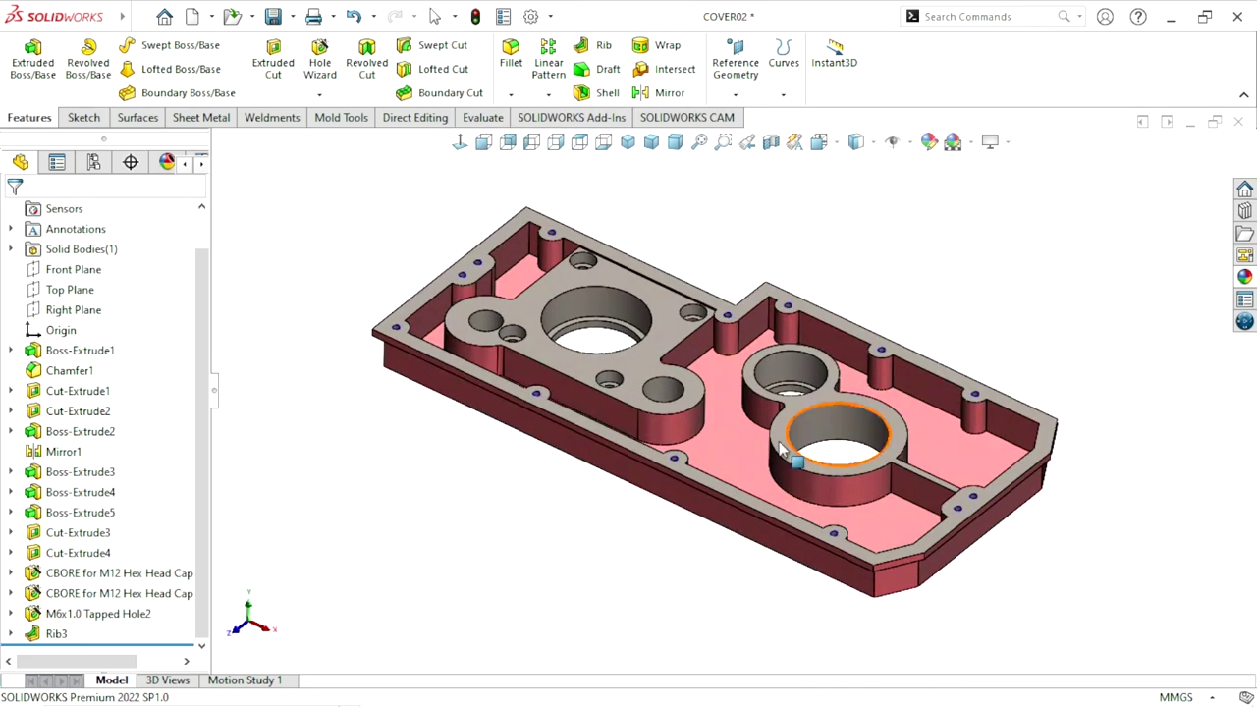
scroll(770, 378, down, 1)
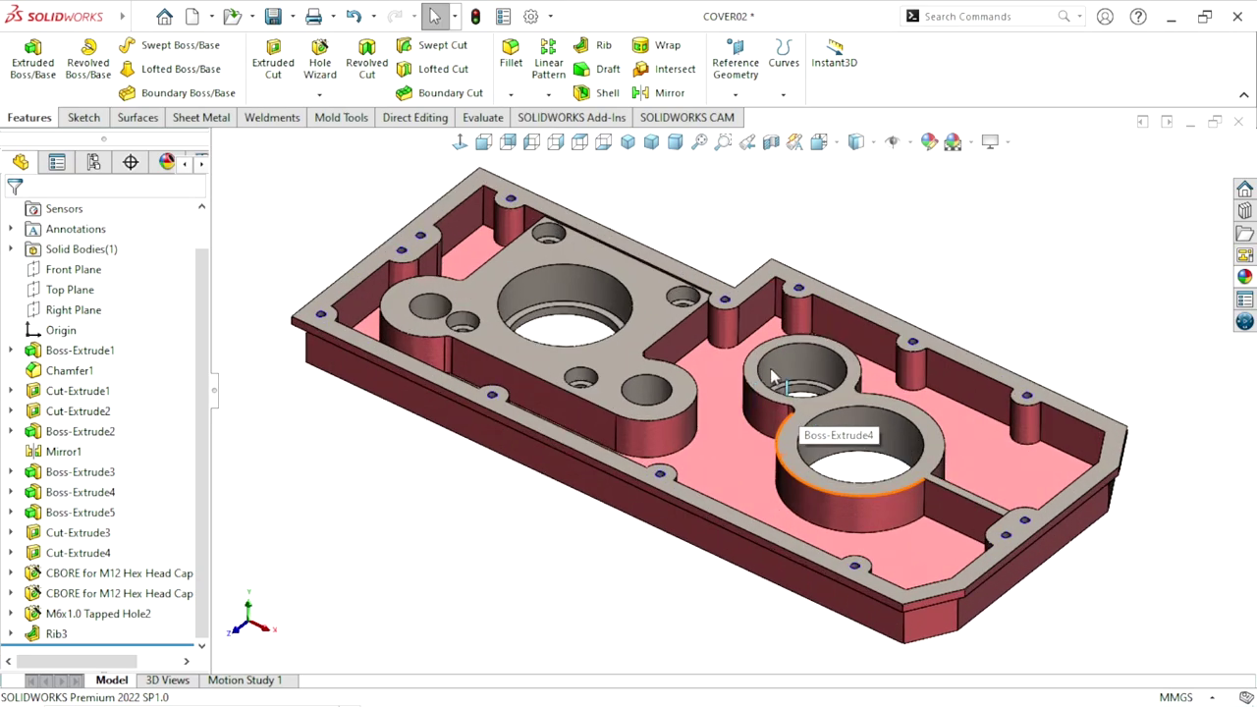
mouse_move(796, 421)
middle_down()
mouse_move(827, 424)
mouse_move(785, 440)
middle_up()
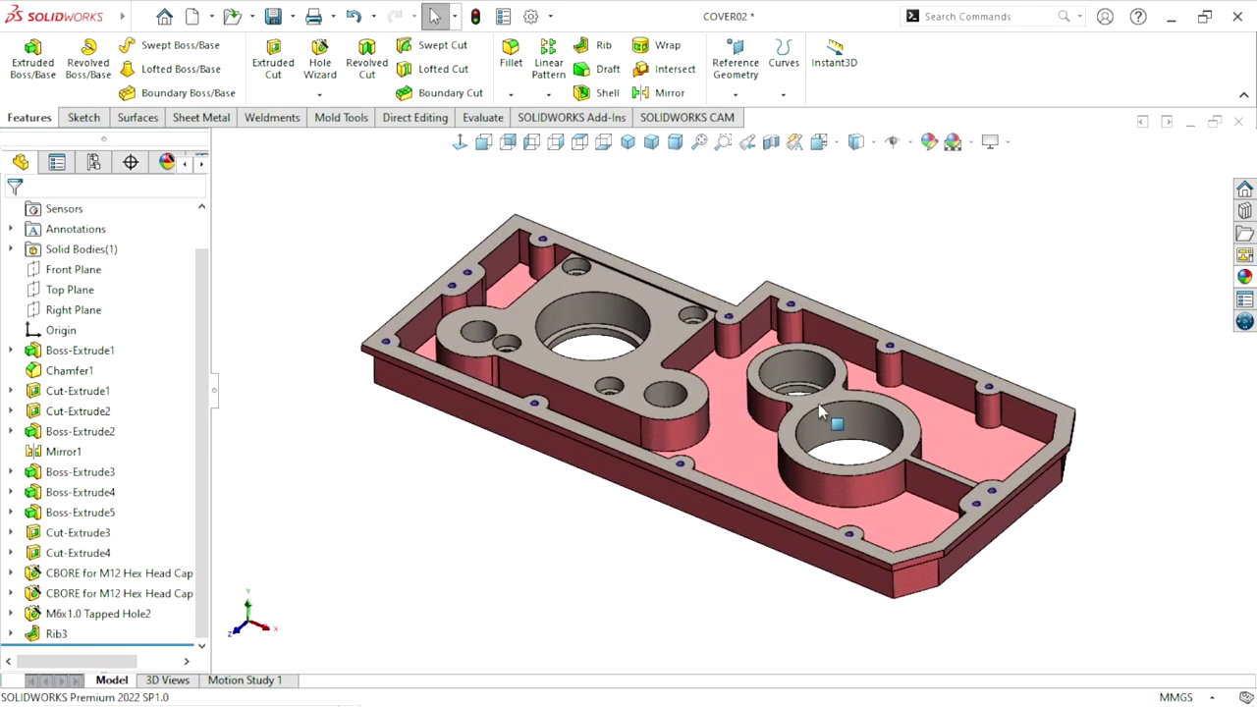
scroll(786, 440, up, 3)
scroll(834, 444, down, 2)
middle_drag(835, 444, 840, 449)
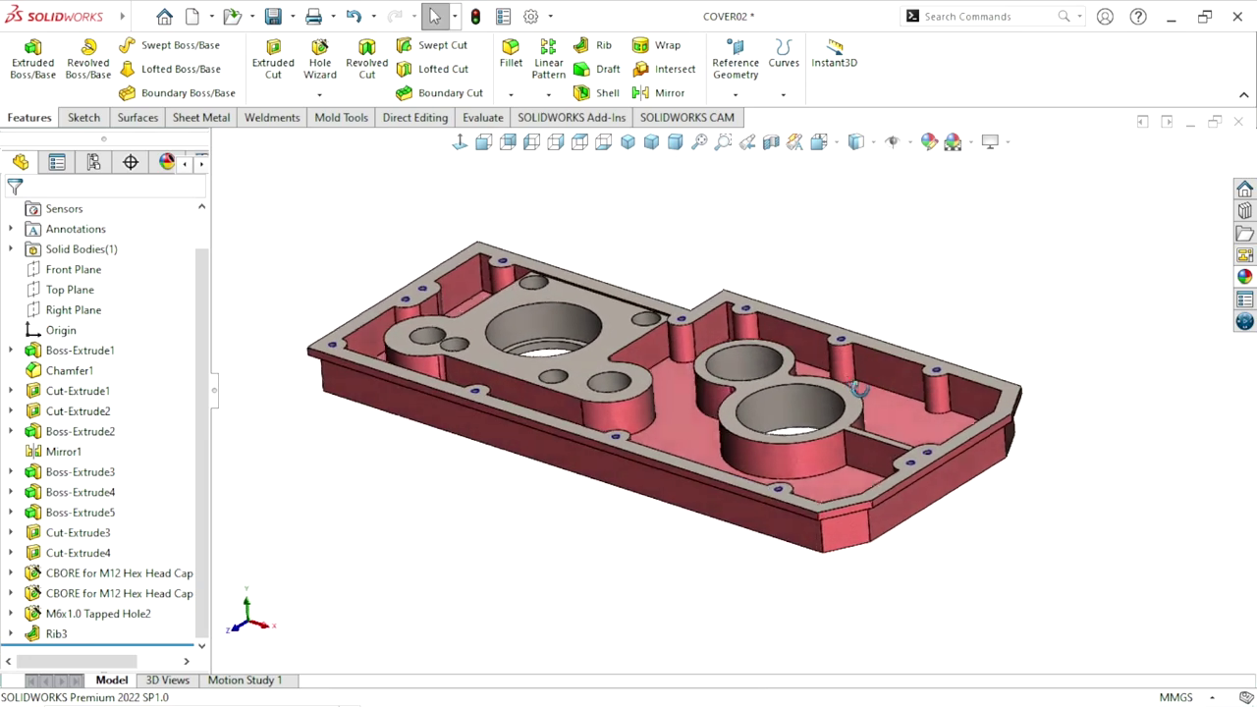
scroll(839, 448, up, 3)
scroll(715, 432, down, 1)
scroll(729, 393, down, 1)
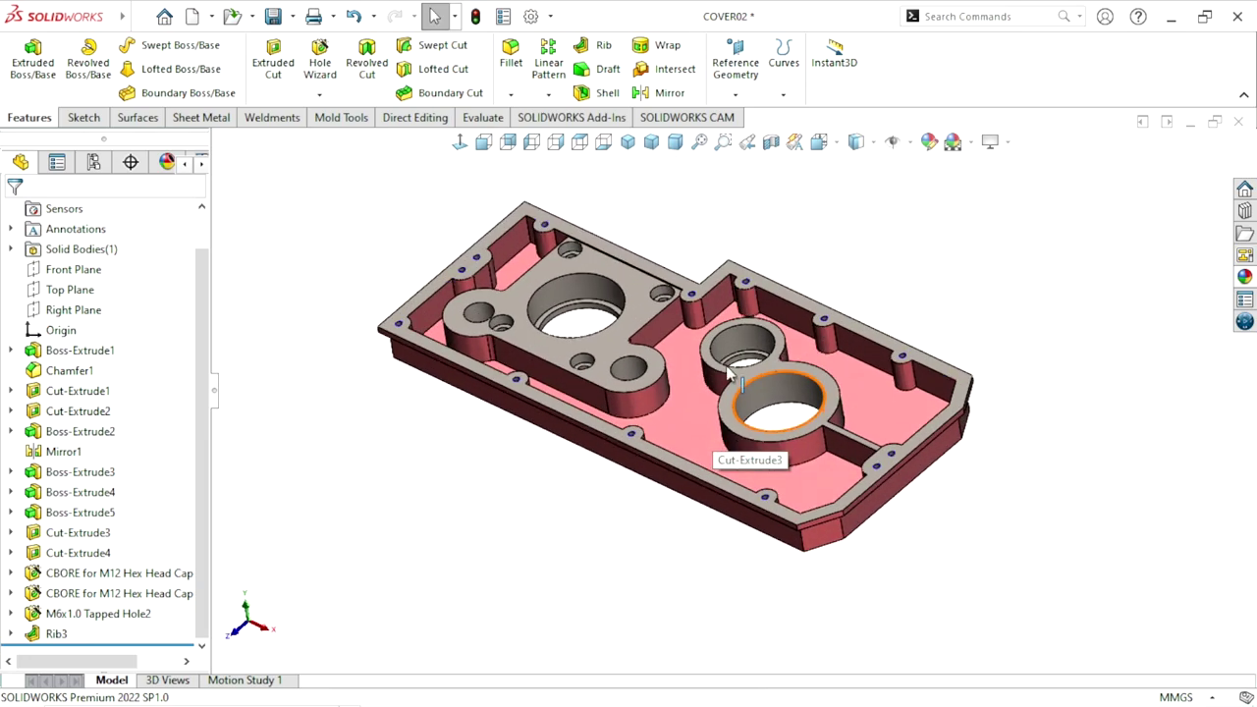
scroll(734, 368, down, 1)
middle_drag(771, 393, 748, 452)
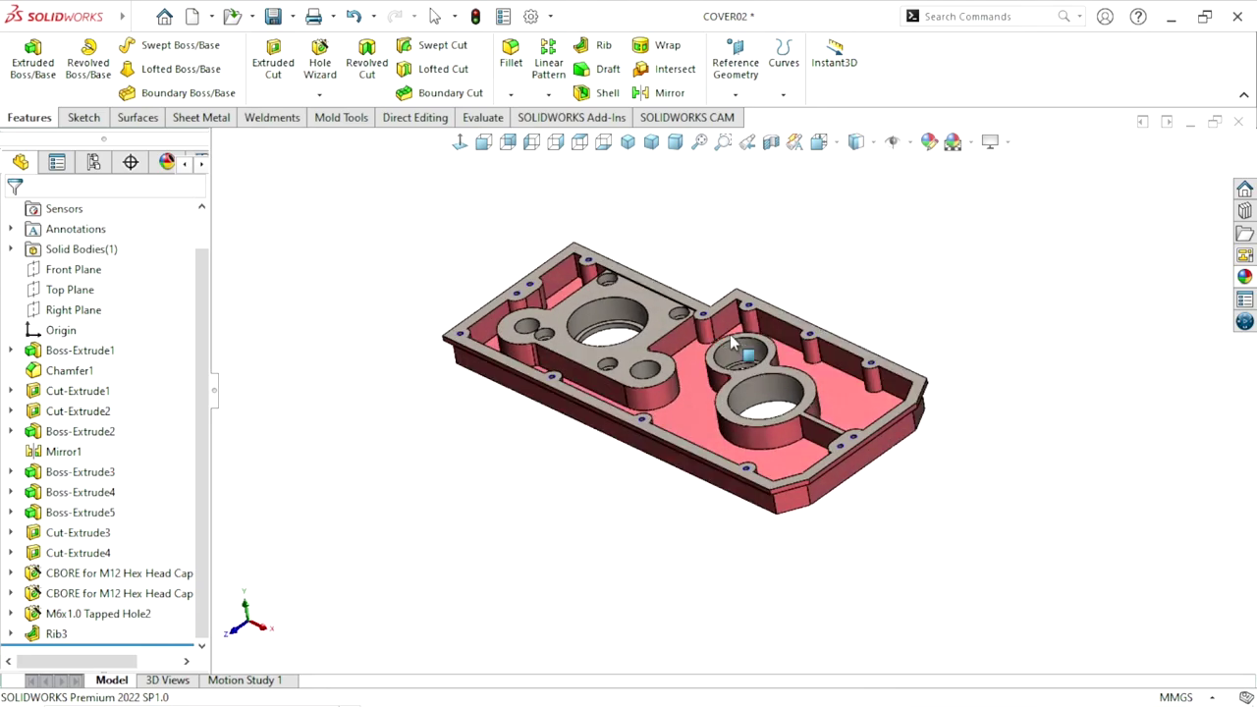
scroll(748, 452, down, 1)
scroll(748, 452, down, 1)
scroll(748, 452, up, 1)
scroll(830, 412, down, 1)
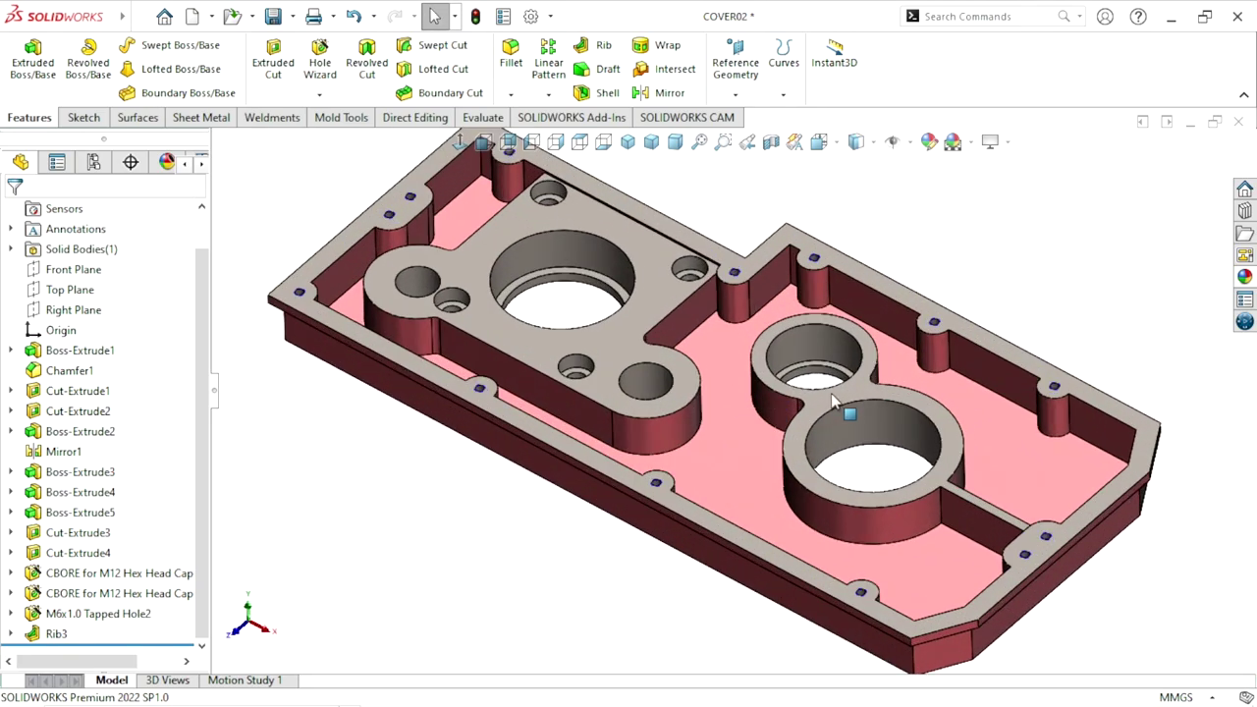
mouse_move(830, 413)
middle_down()
mouse_move(581, 253)
mouse_move(764, 441)
middle_up()
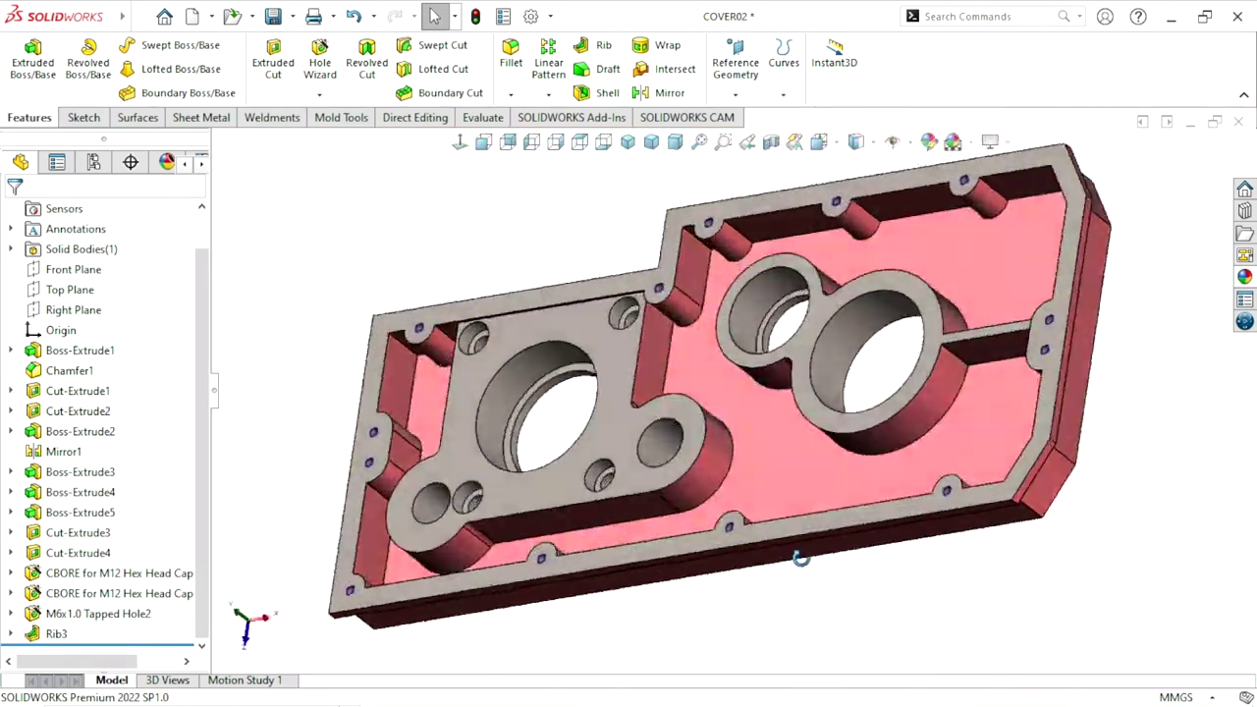
scroll(763, 441, up, 2)
scroll(785, 412, down, 1)
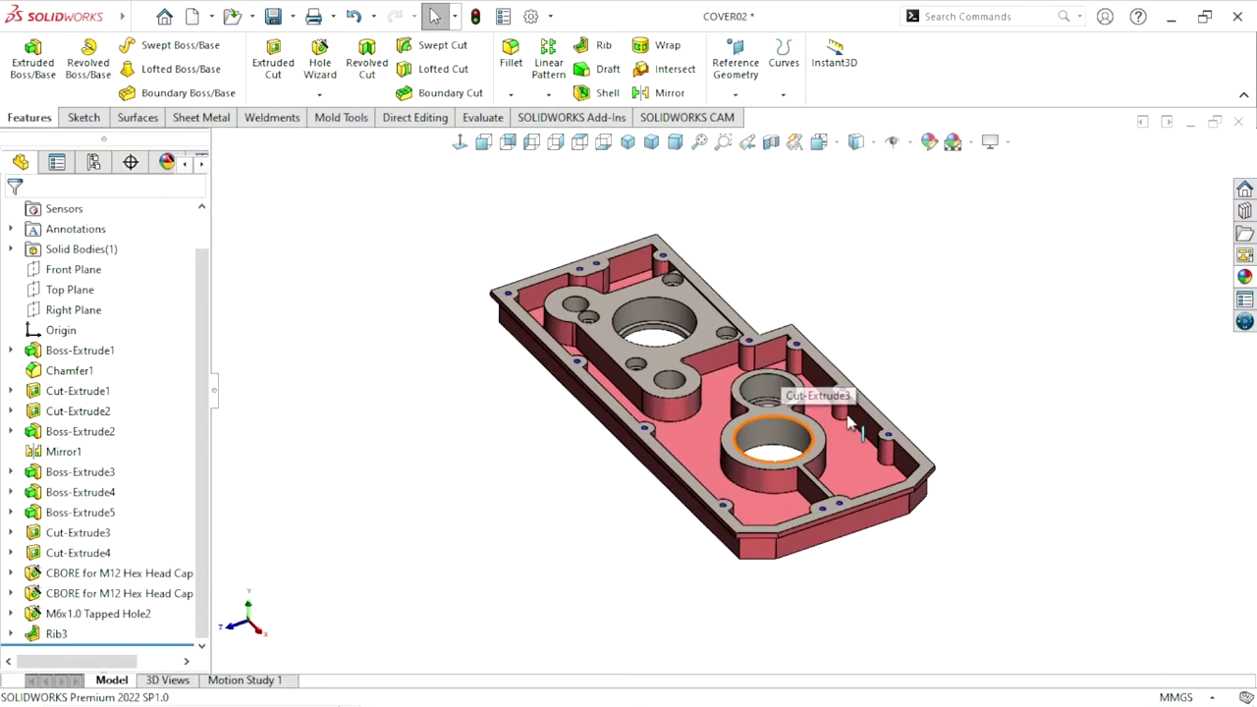
scroll(815, 393, up, 1)
middle_drag(752, 426, 739, 383)
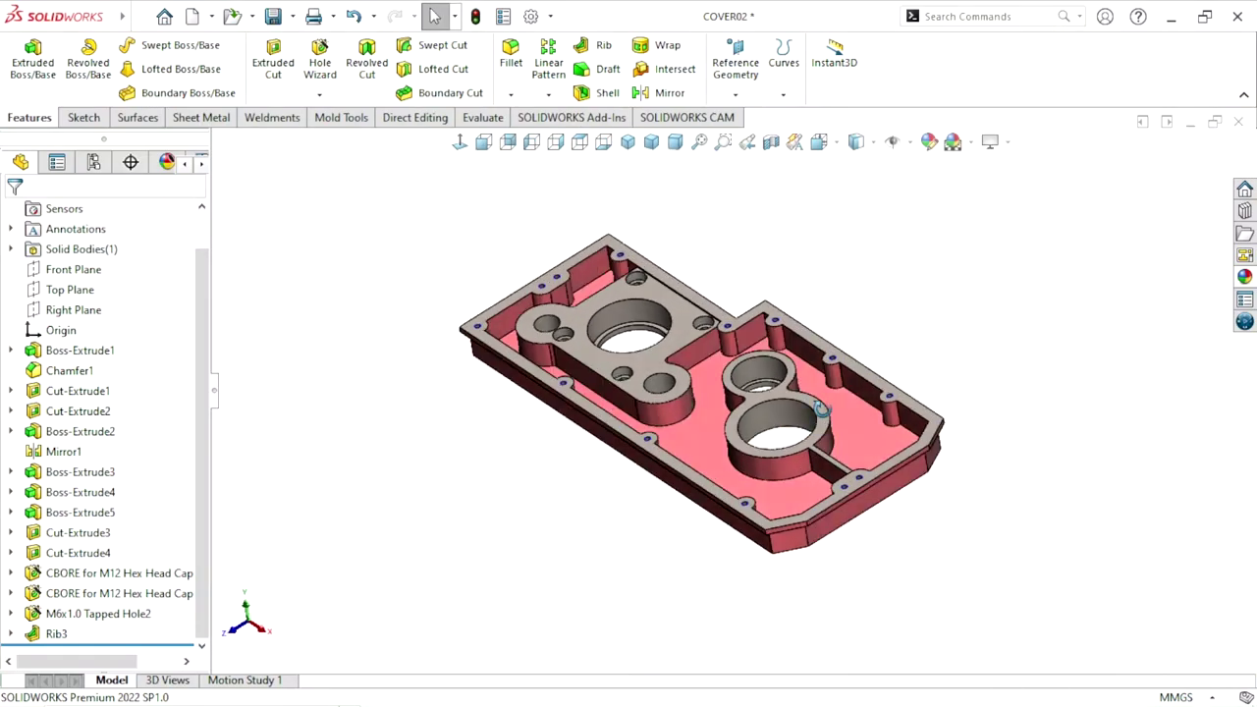
scroll(738, 383, down, 3)
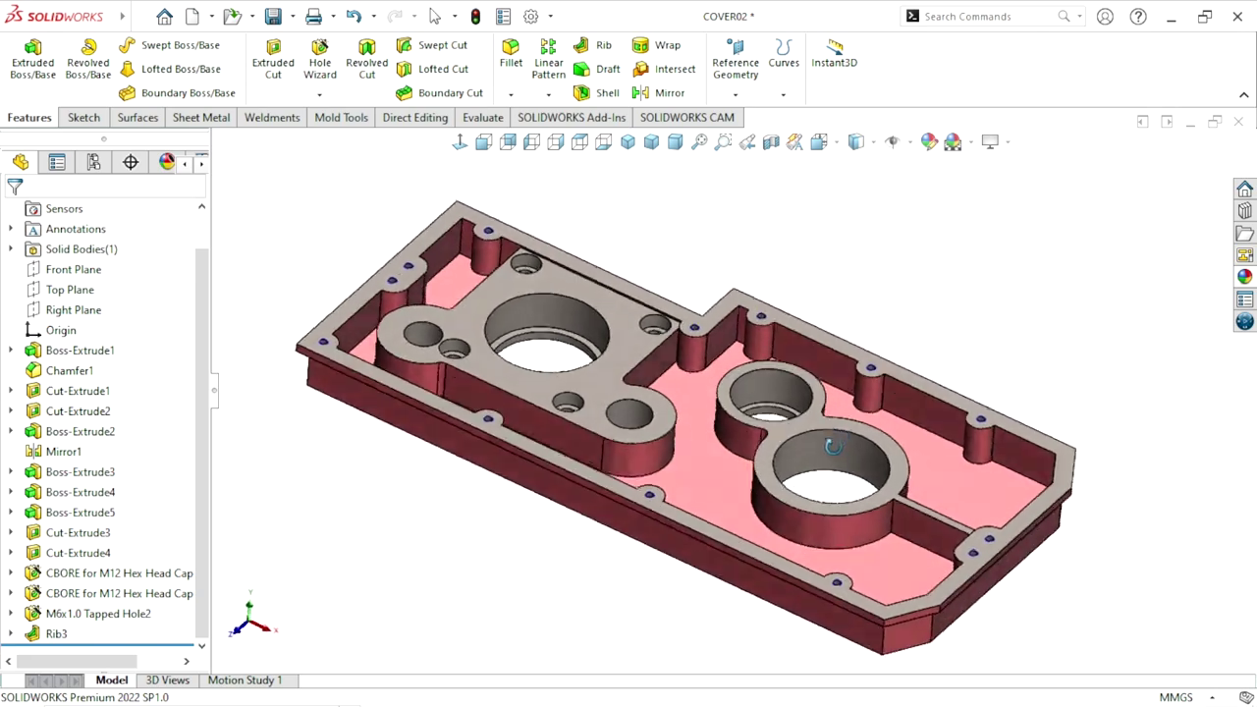
scroll(759, 444, up, 2)
scroll(758, 444, down, 2)
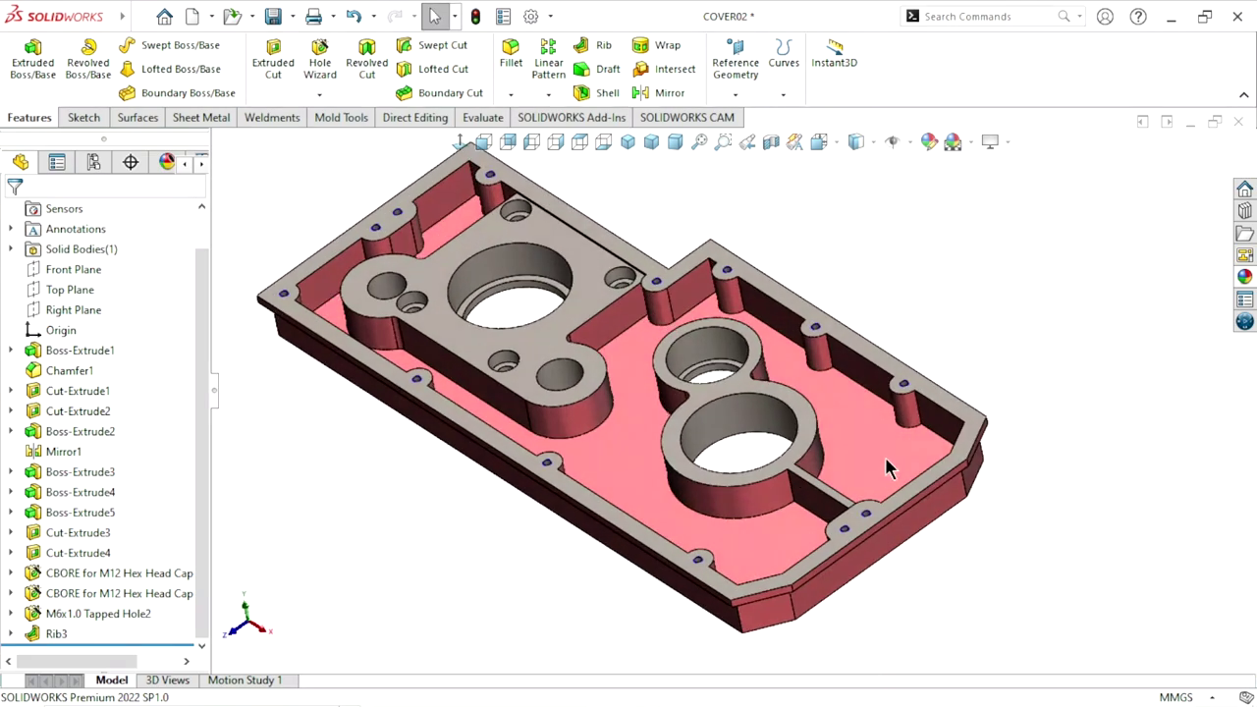
scroll(716, 435, up, 2)
scroll(692, 391, down, 2)
click(734, 417)
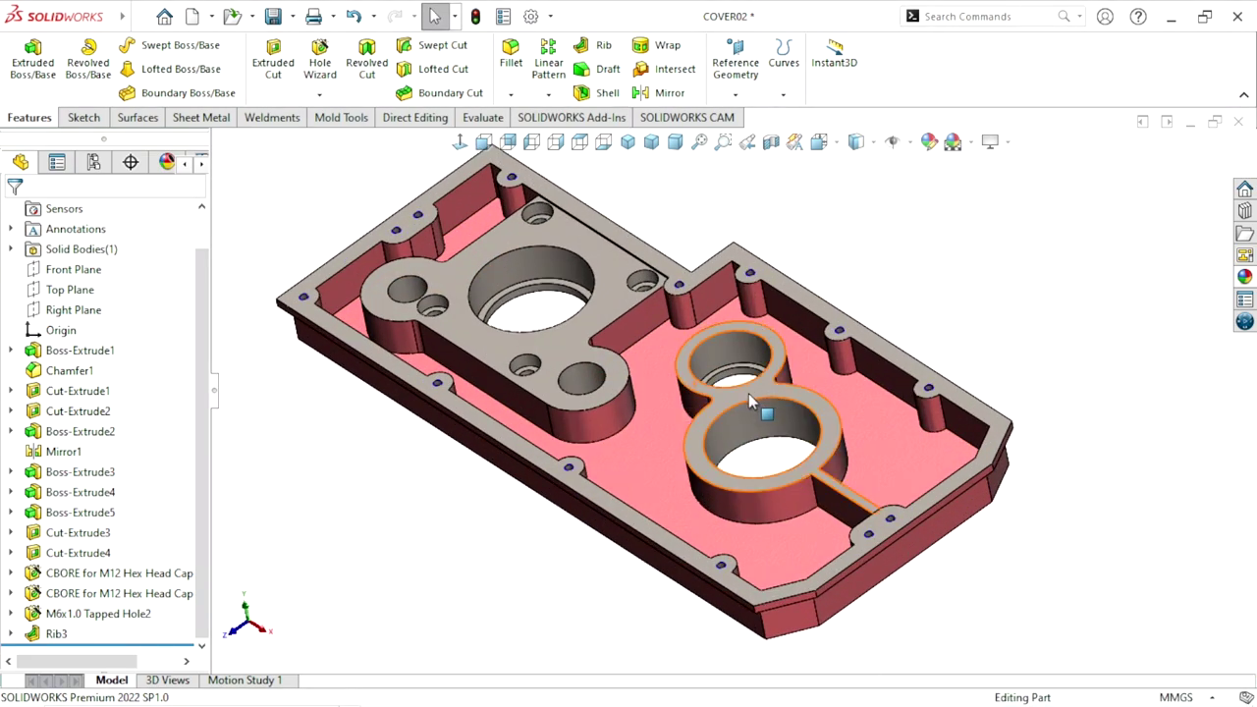
click(711, 450)
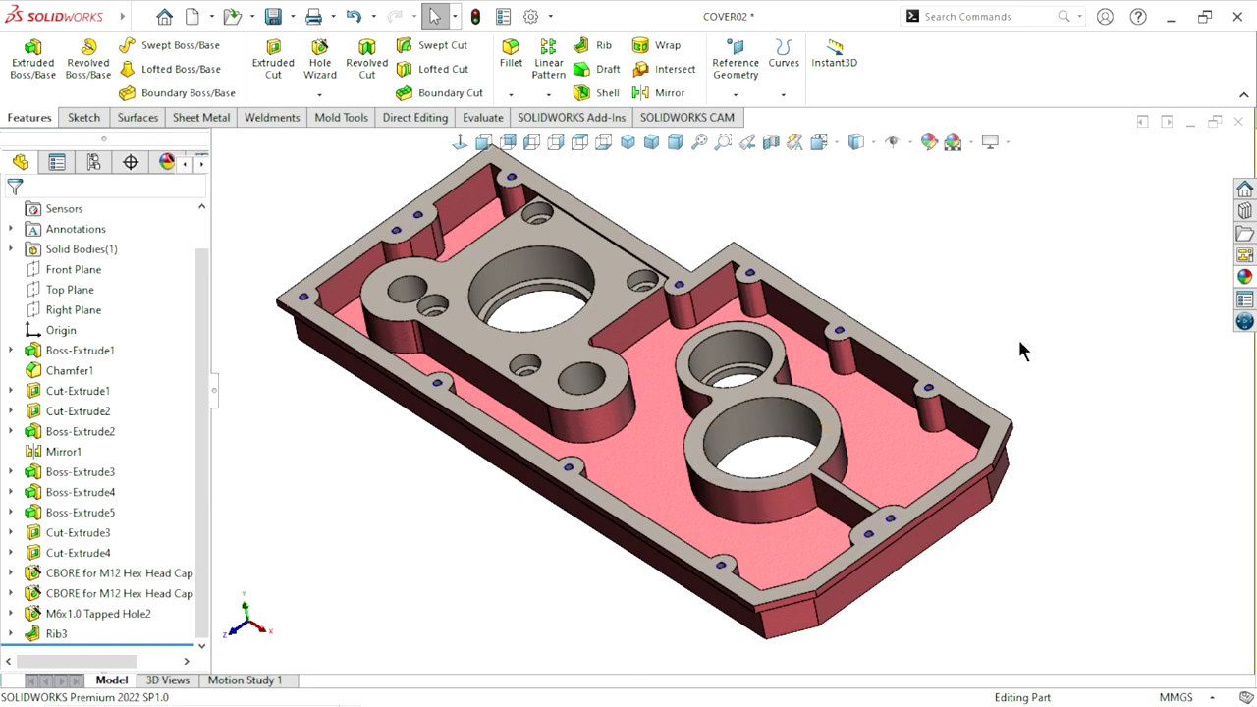
middle_drag(1017, 336, 655, 405)
scroll(655, 406, up, 2)
scroll(655, 406, up, 1)
scroll(1067, 328, down, 2)
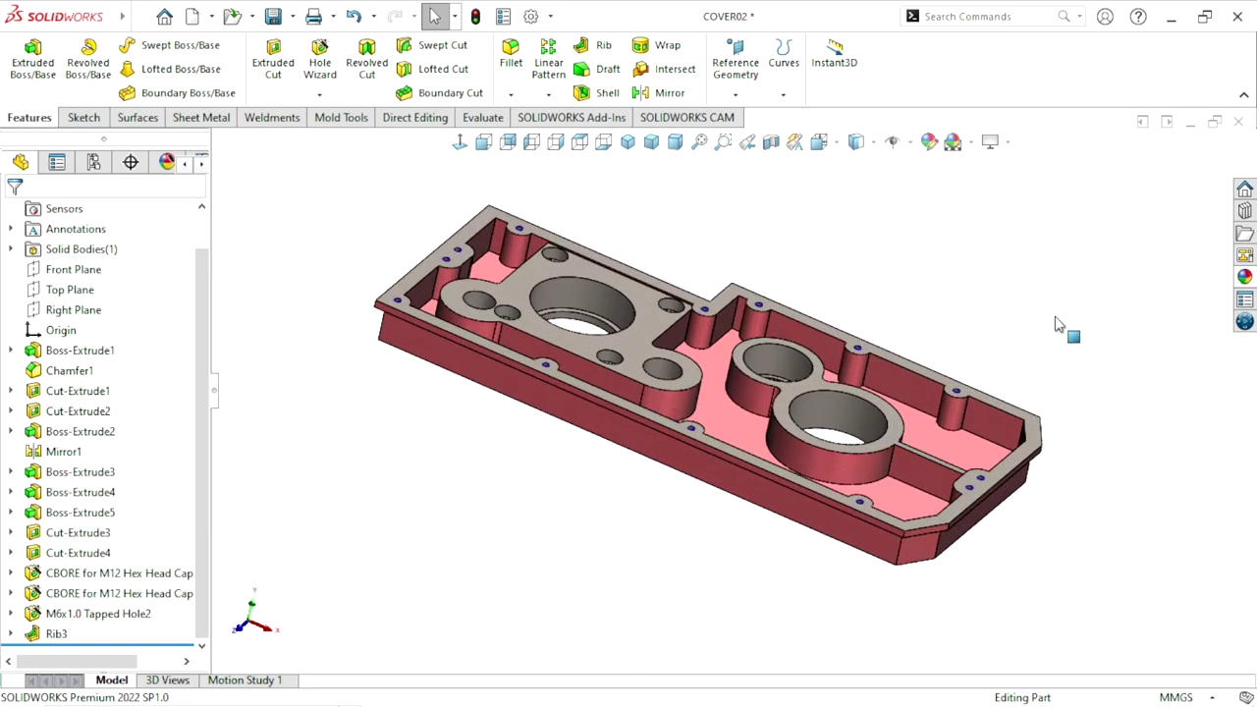
mouse_move(1066, 328)
middle_down()
mouse_move(1005, 331)
mouse_move(830, 385)
mouse_move(890, 386)
middle_up()
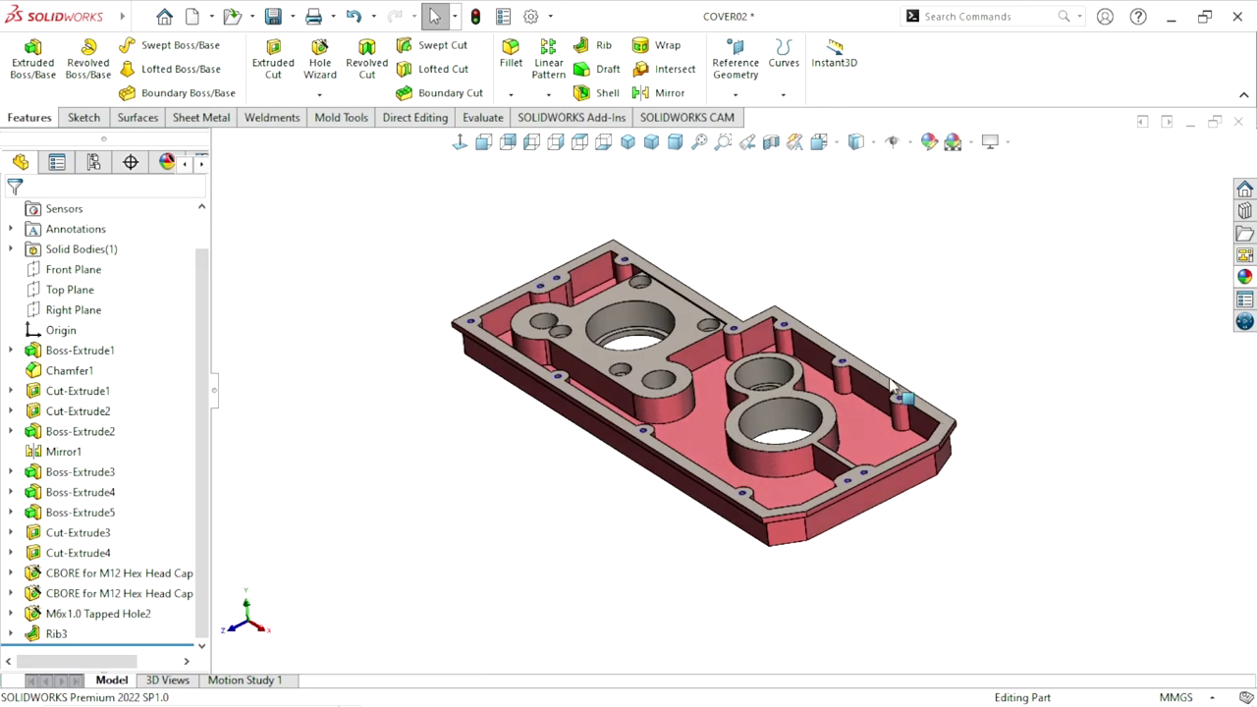
middle_drag(1021, 349, 724, 388)
scroll(724, 388, up, 2)
scroll(724, 388, down, 3)
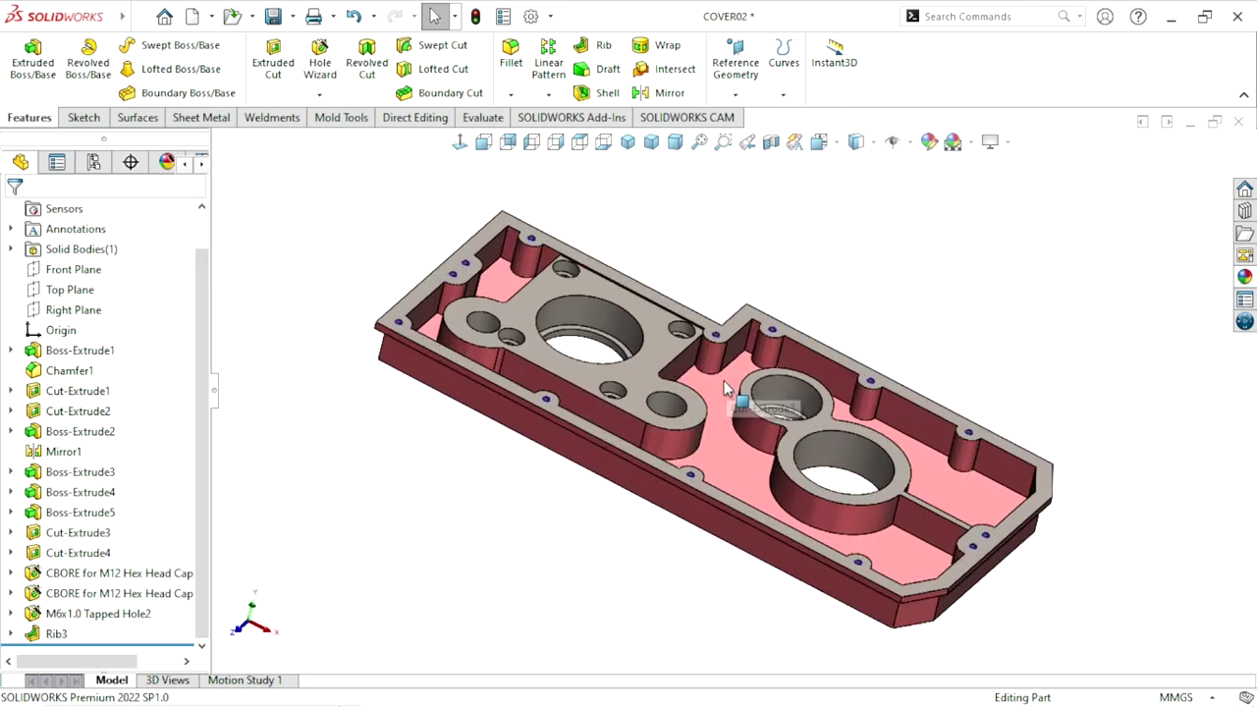
scroll(878, 463, up, 2)
scroll(815, 451, up, 1)
scroll(743, 417, down, 1)
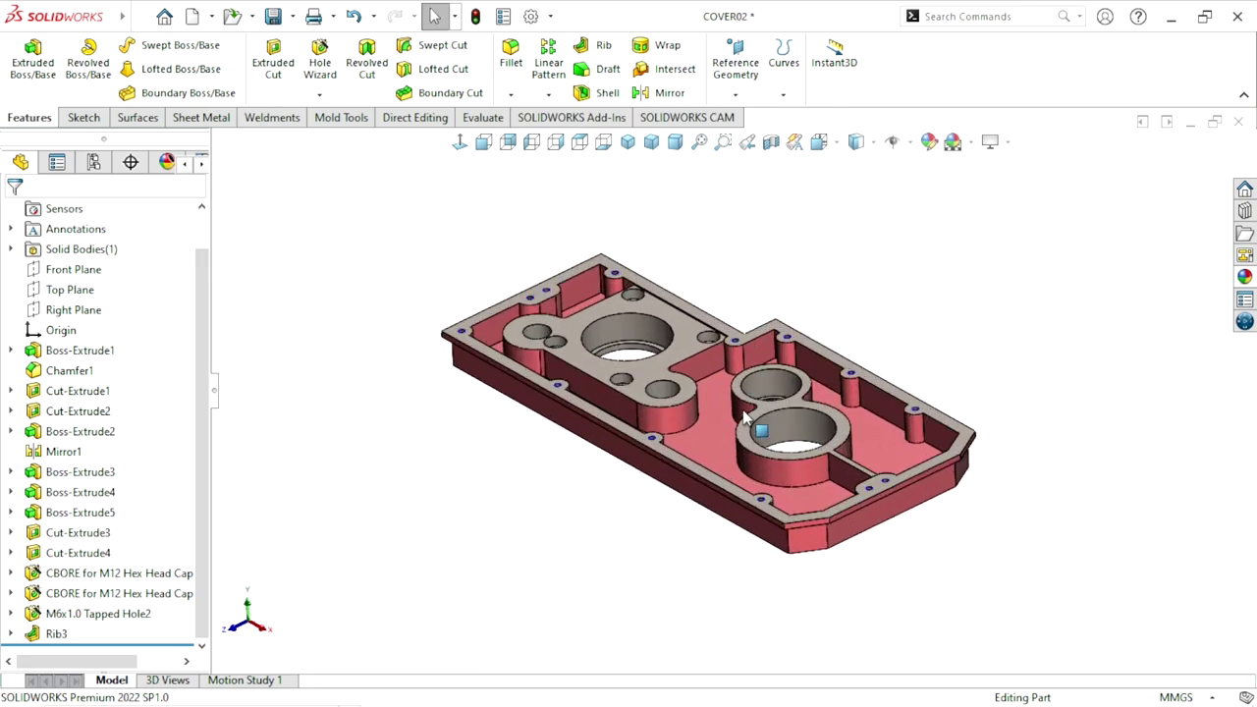
scroll(842, 439, down, 2)
scroll(841, 362, up, 1)
scroll(842, 361, up, 1)
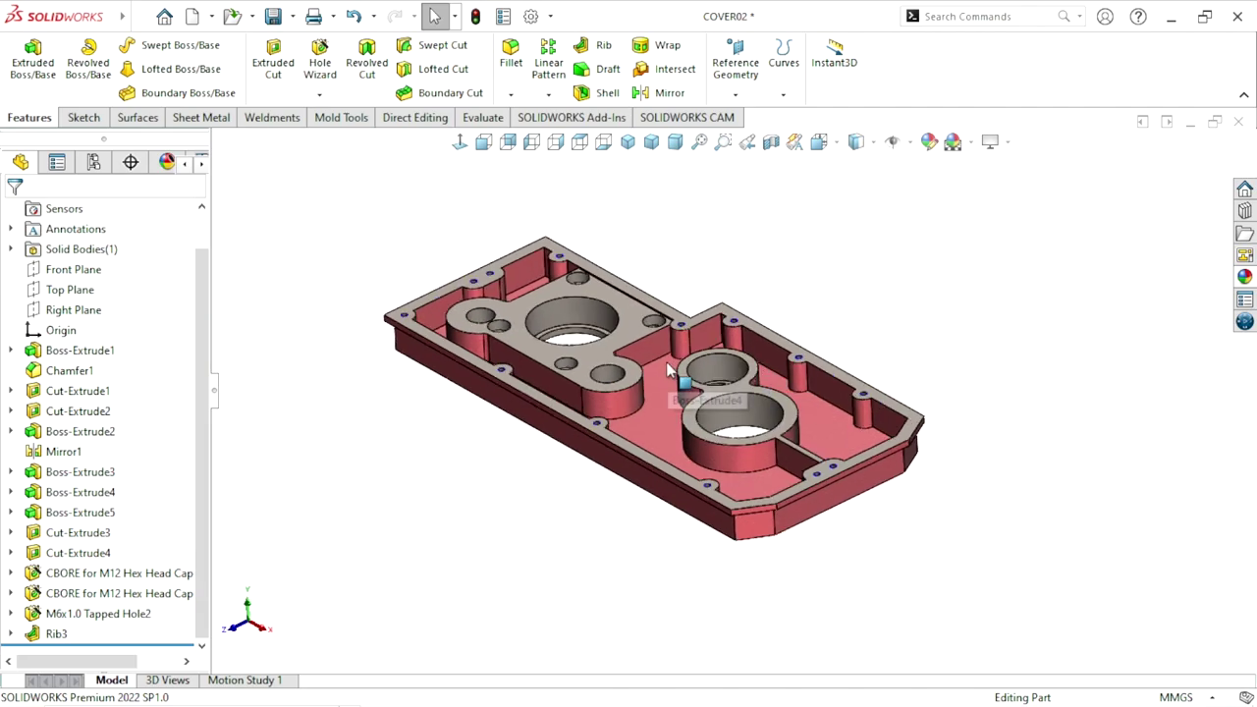